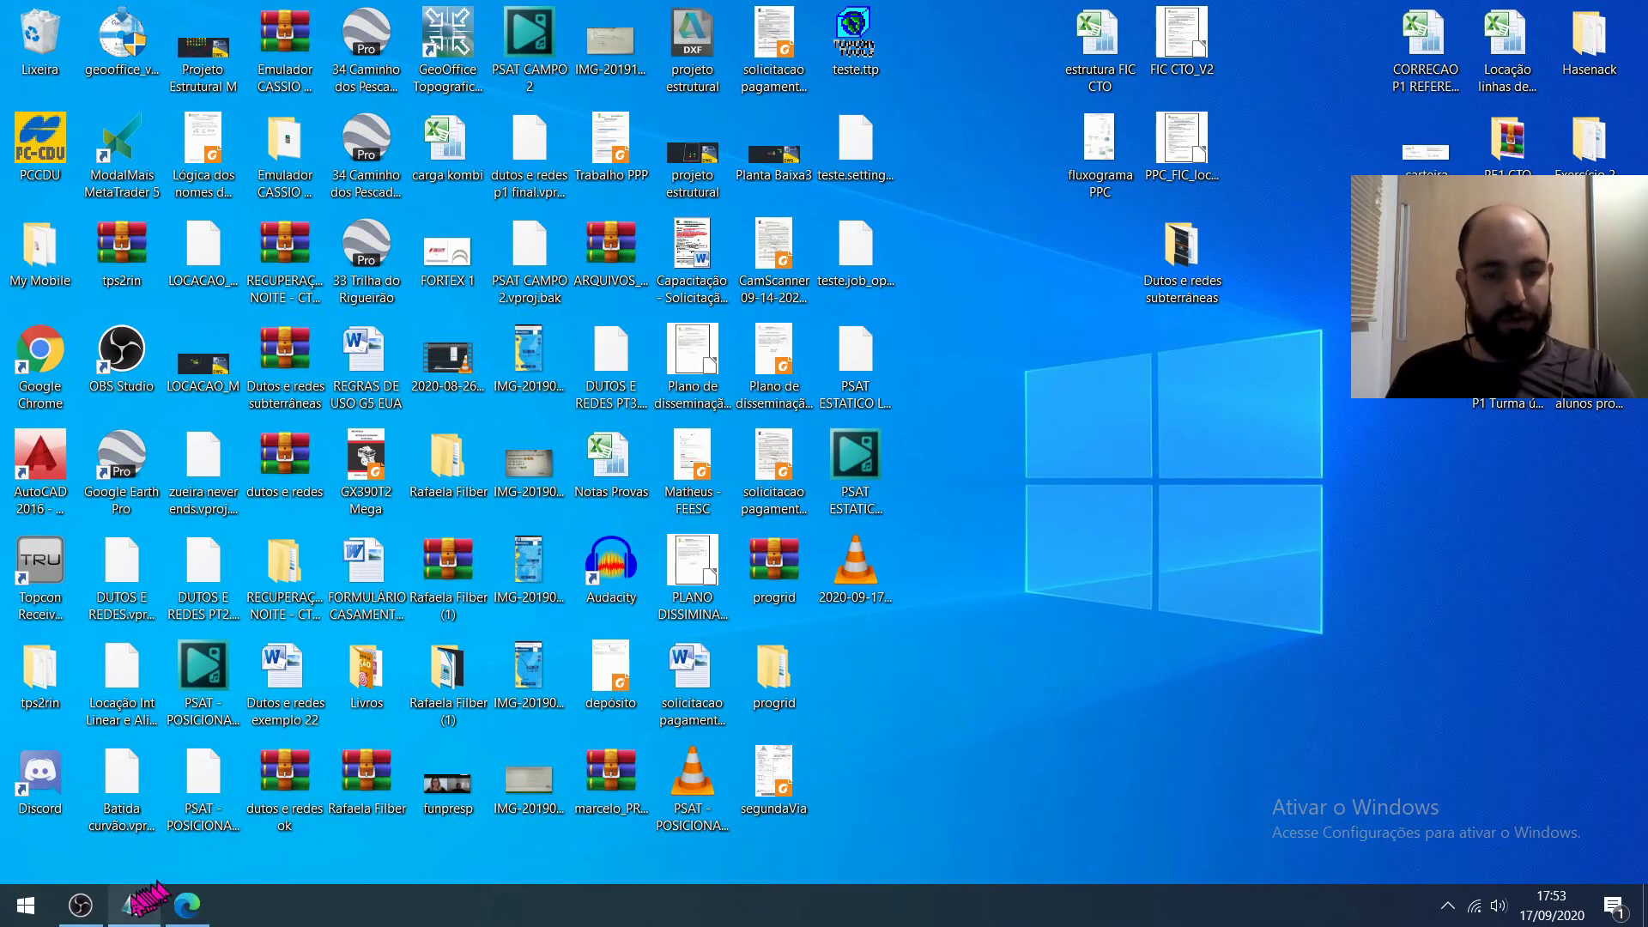
# - Bring up the untitled Notepad note and select the Google Drive folder link in it
pyautogui.moveTo(130, 911)
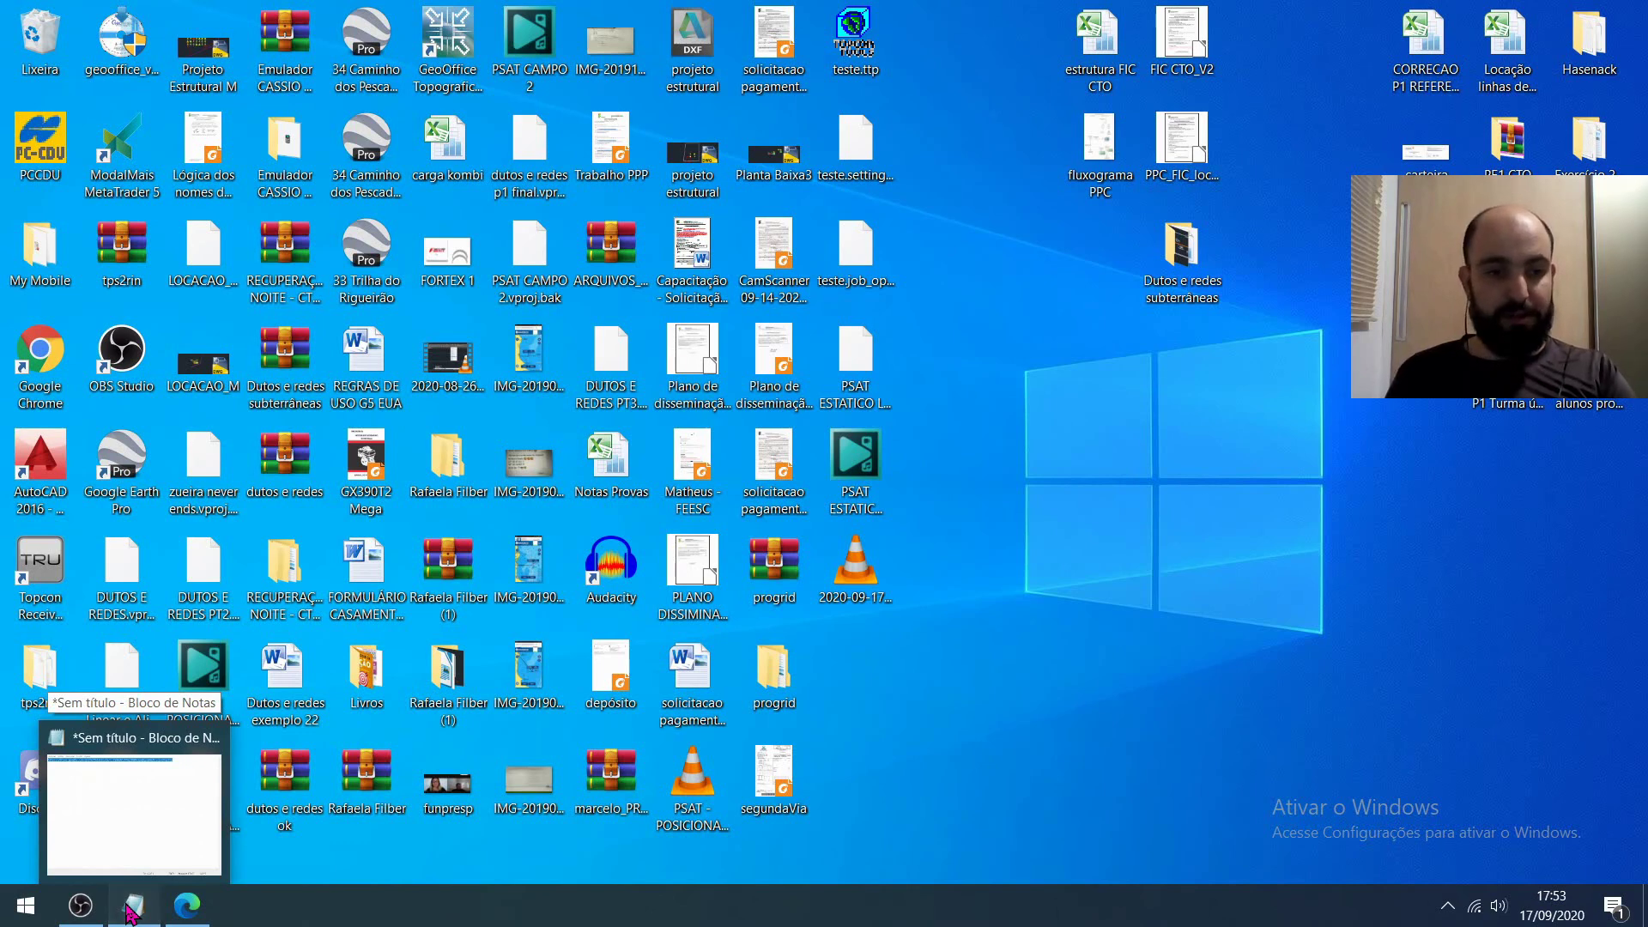
pyautogui.click(129, 910)
pyautogui.click(893, 472)
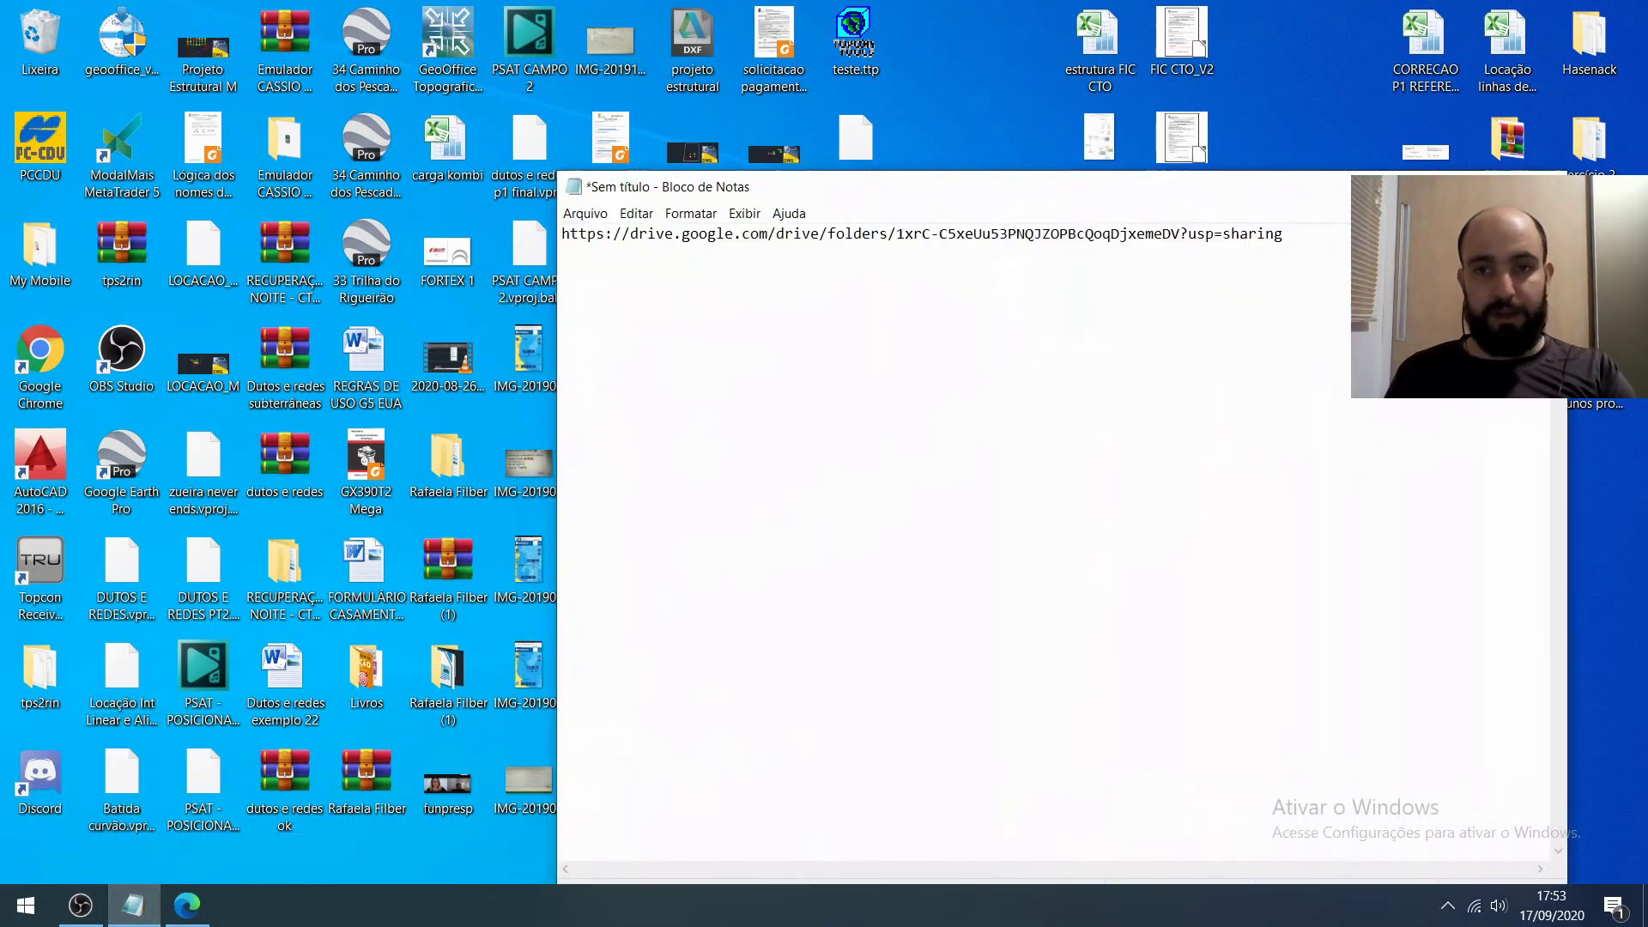
pyautogui.moveTo(1337, 227); pyautogui.dragTo(553, 267)
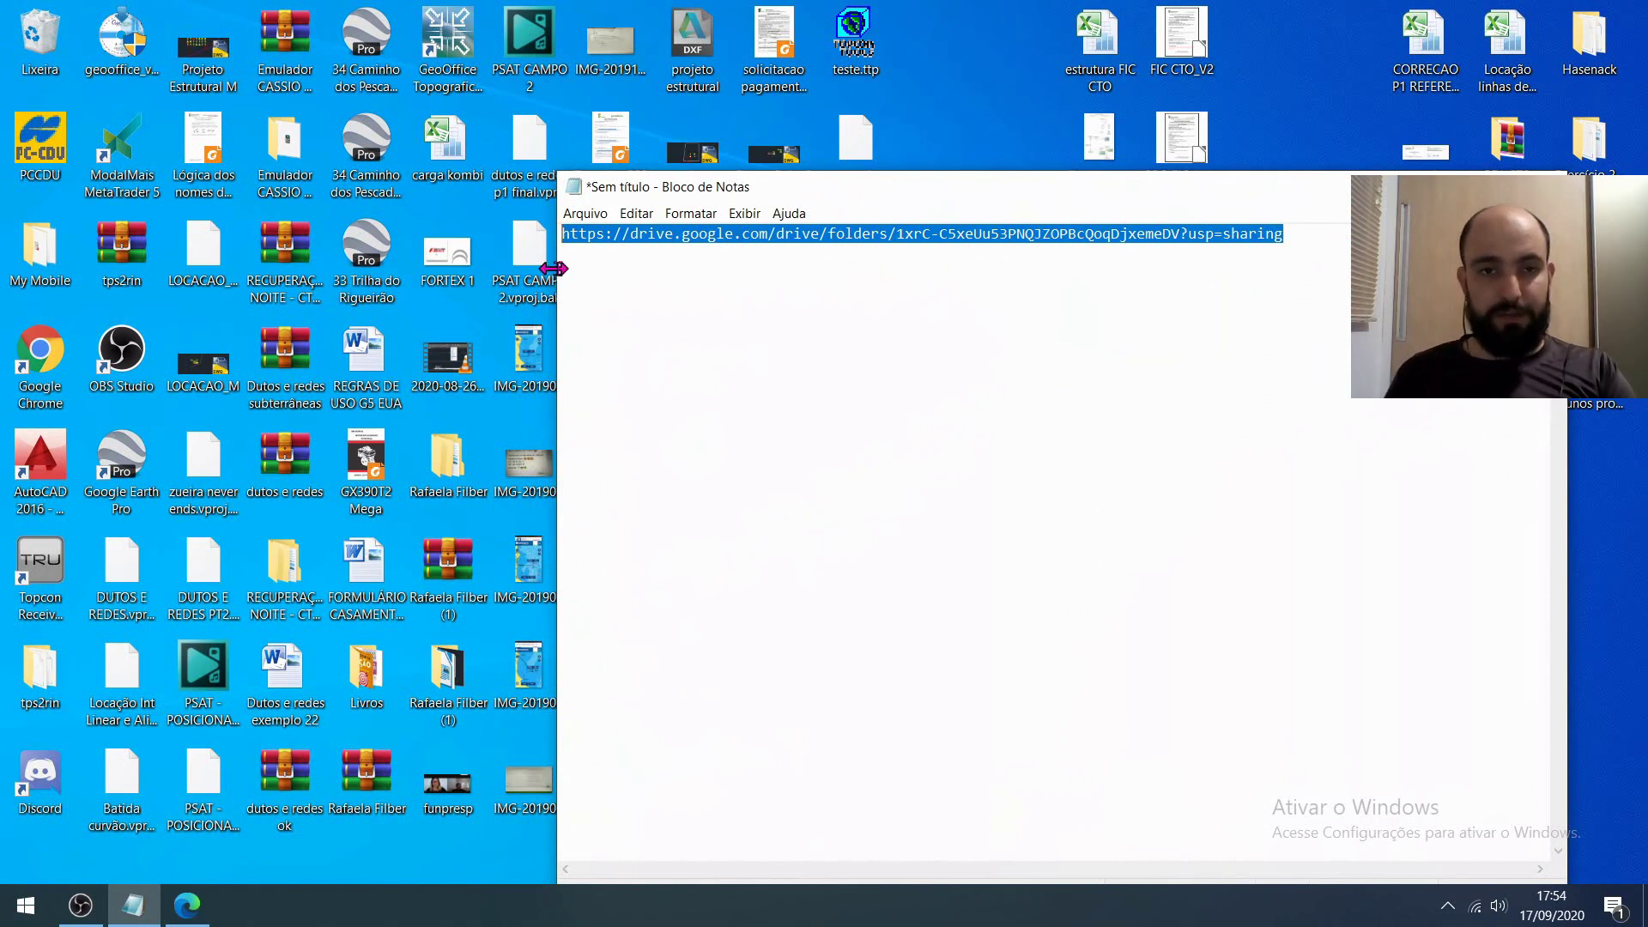
pyautogui.moveTo(1291, 233); pyautogui.dragTo(558, 229)
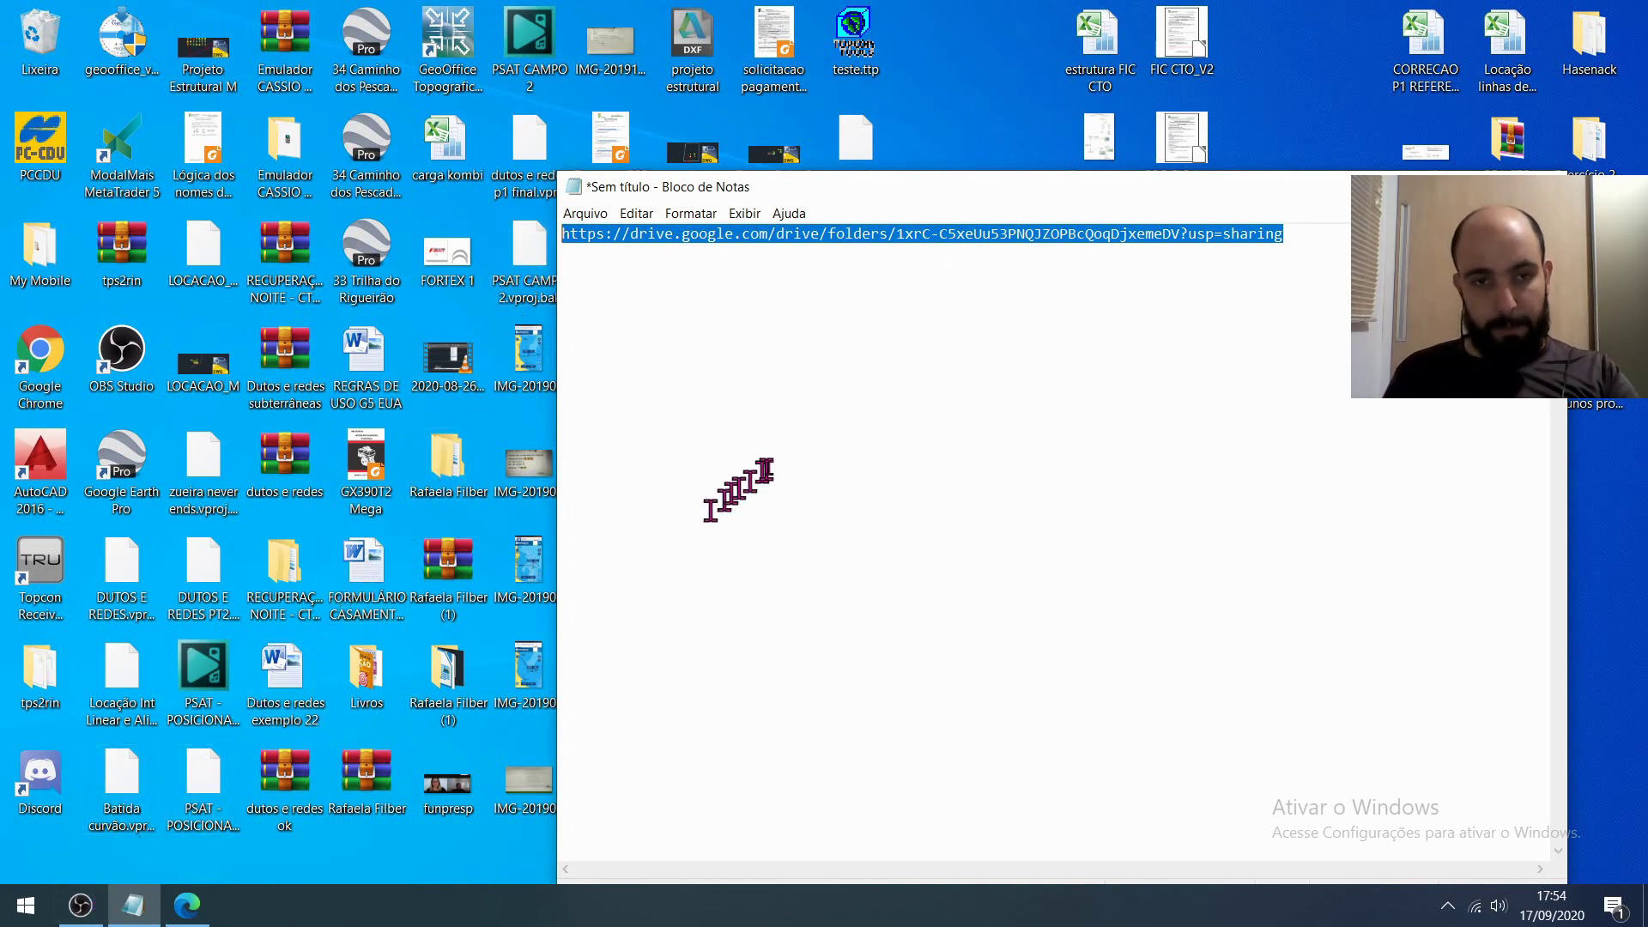
# - Switch to Microsoft Edge and download Exercício 2 - Relativo.rar from the shared Drive folder, accepting the unscanned file
pyautogui.click(188, 905)
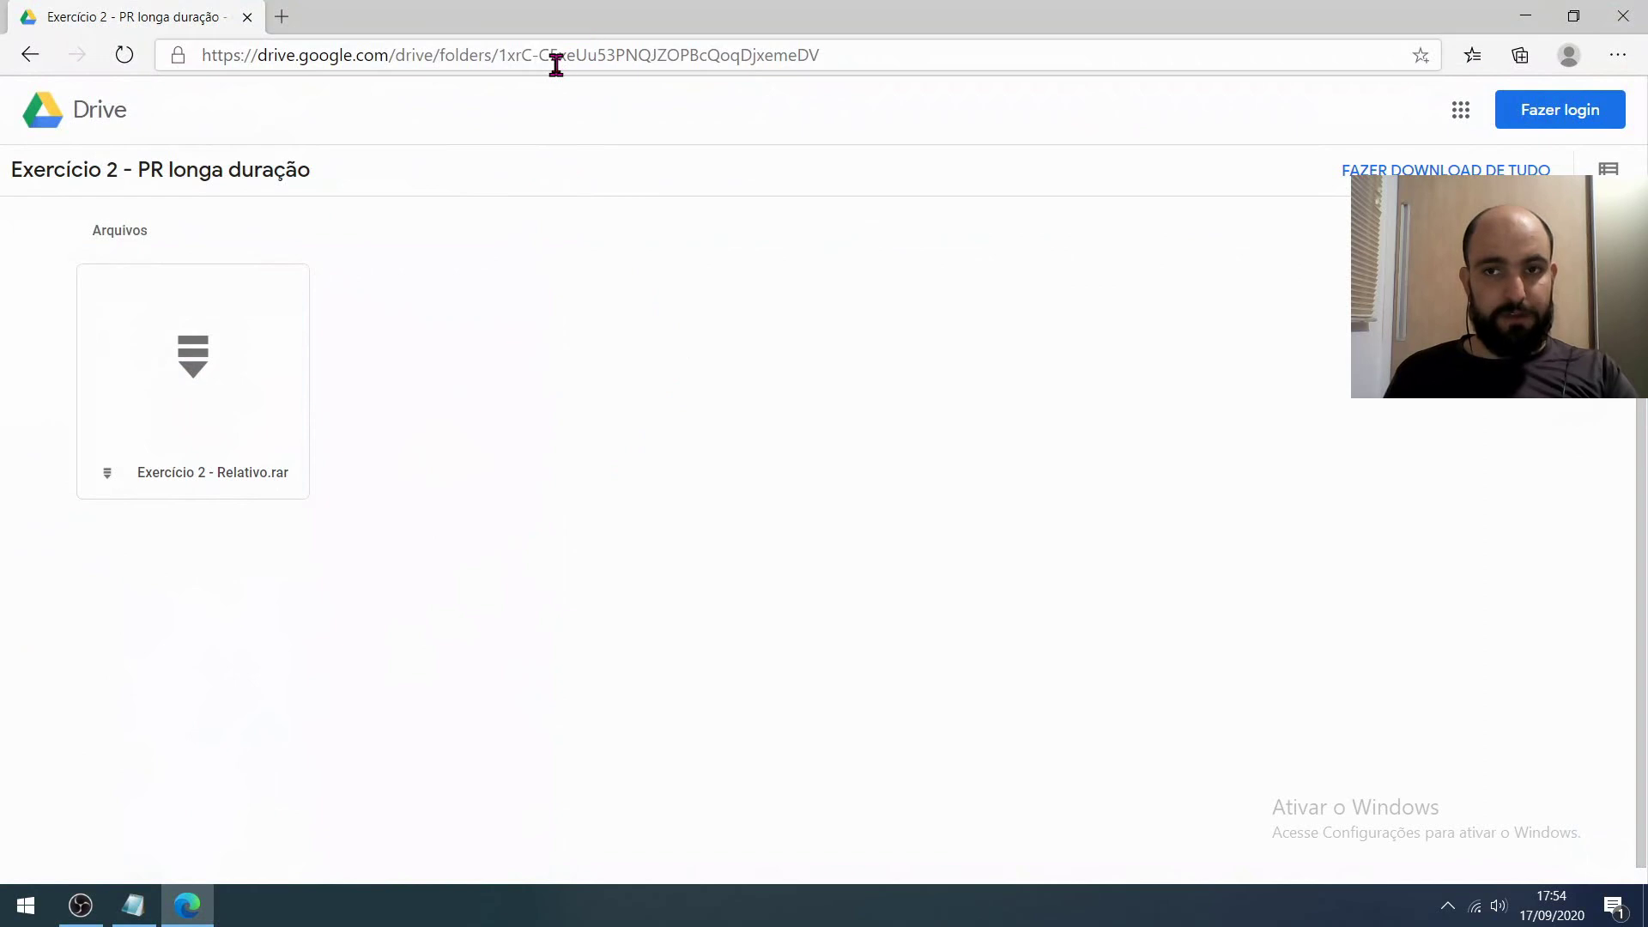
pyautogui.moveTo(269, 326)
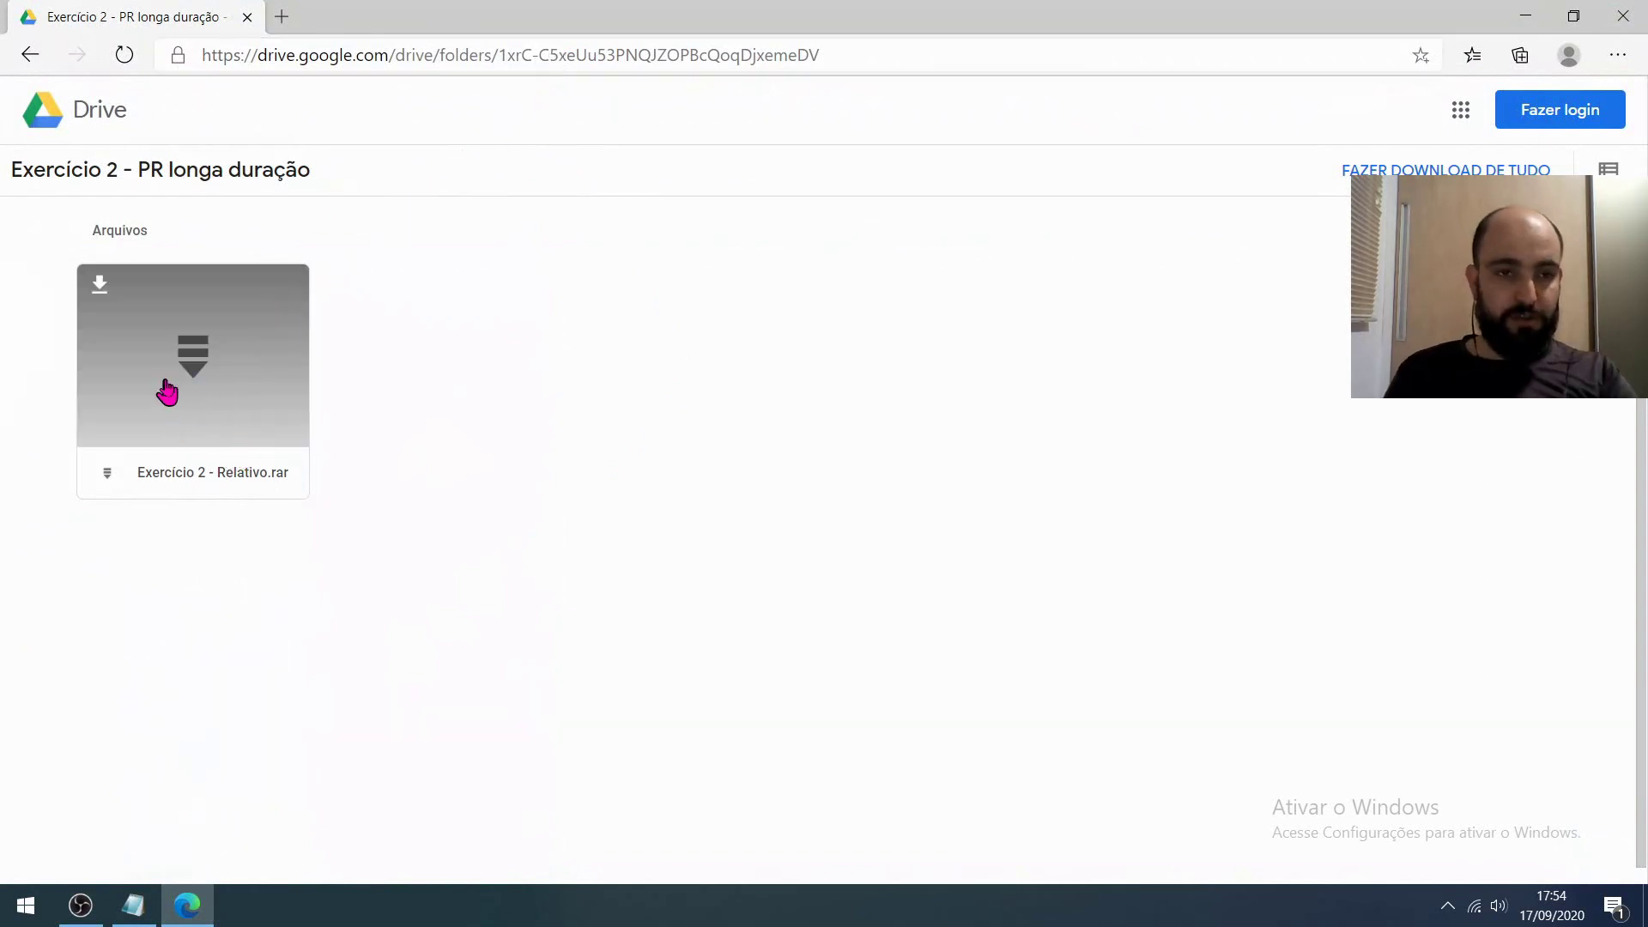
pyautogui.moveTo(230, 430)
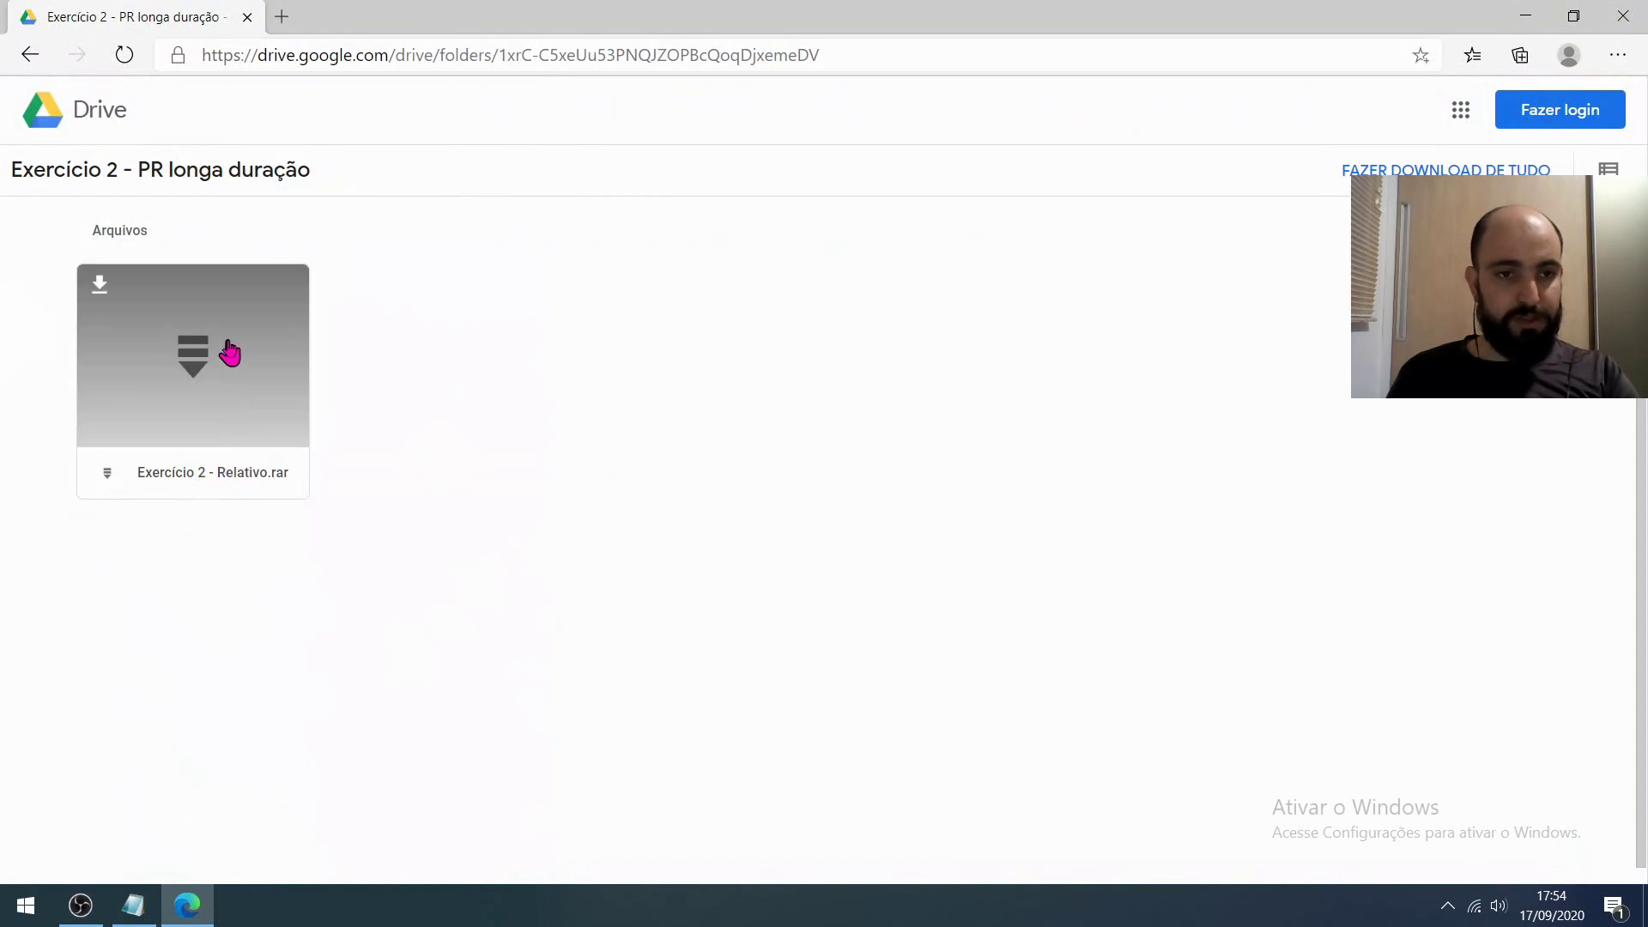
pyautogui.doubleClick(230, 352)
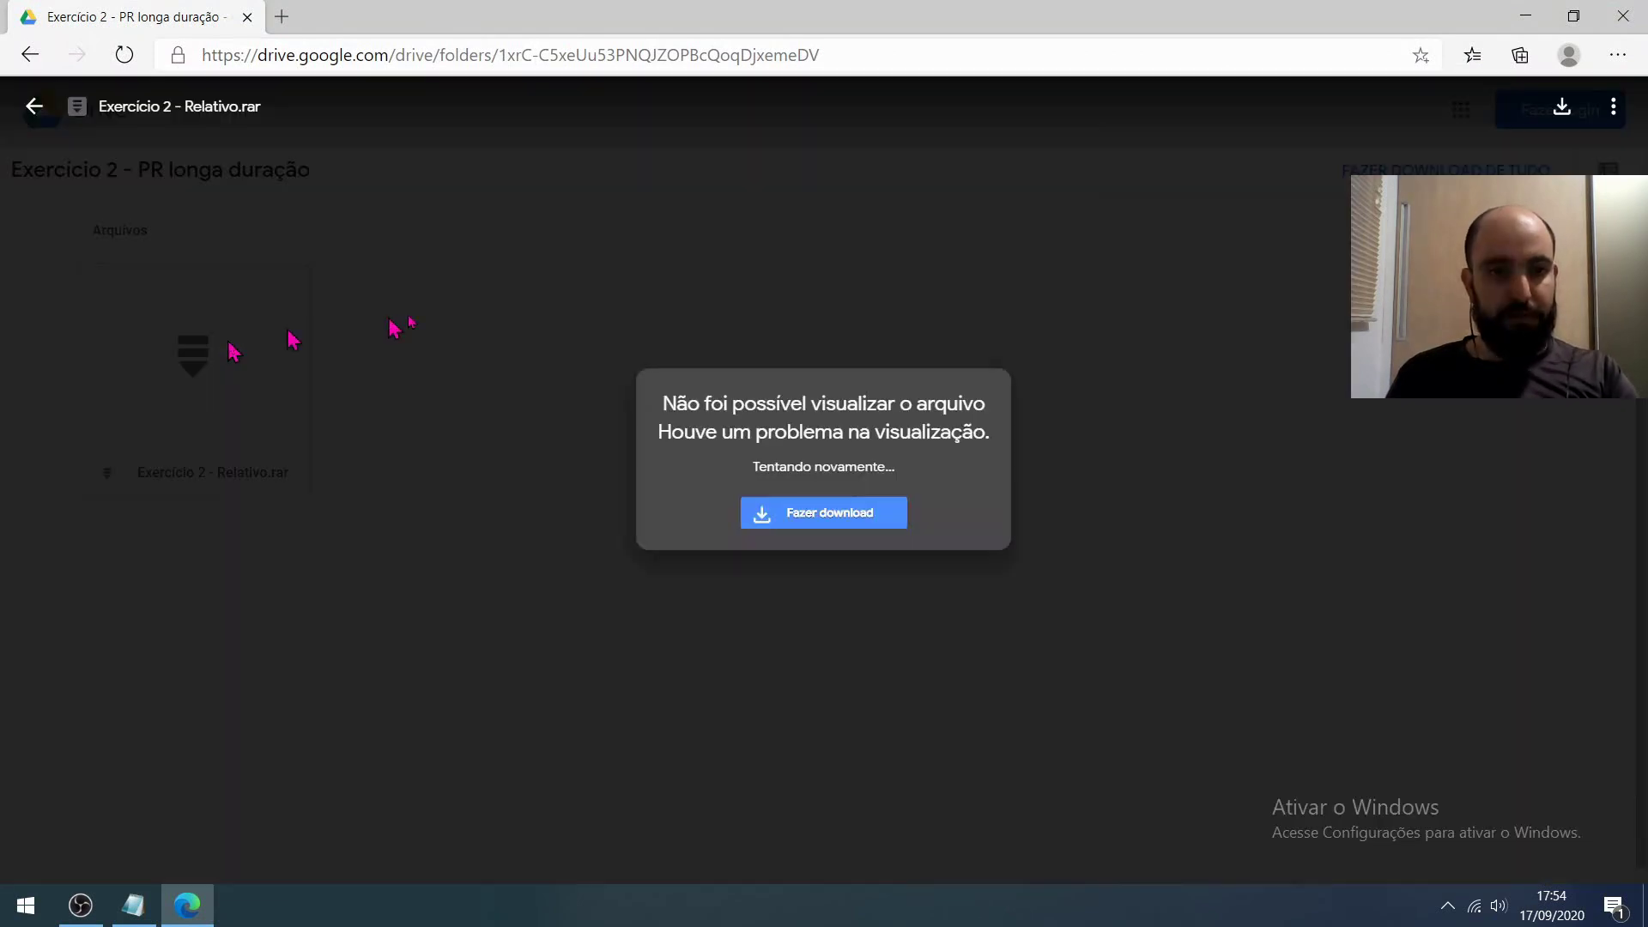
pyautogui.click(858, 518)
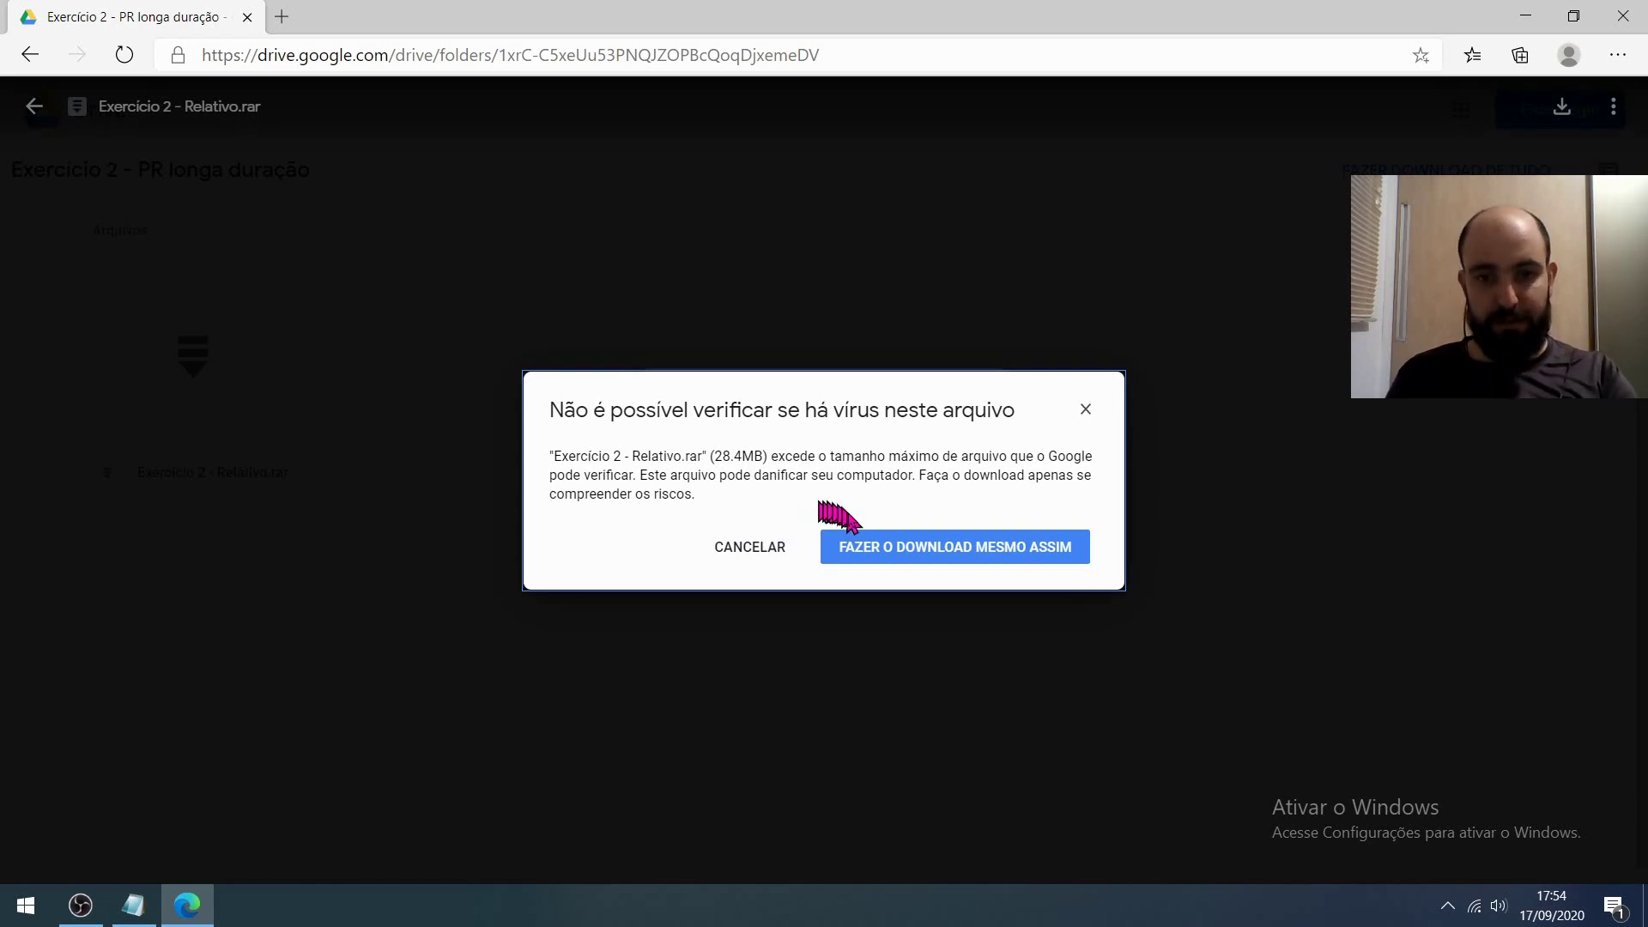
pyautogui.click(872, 541)
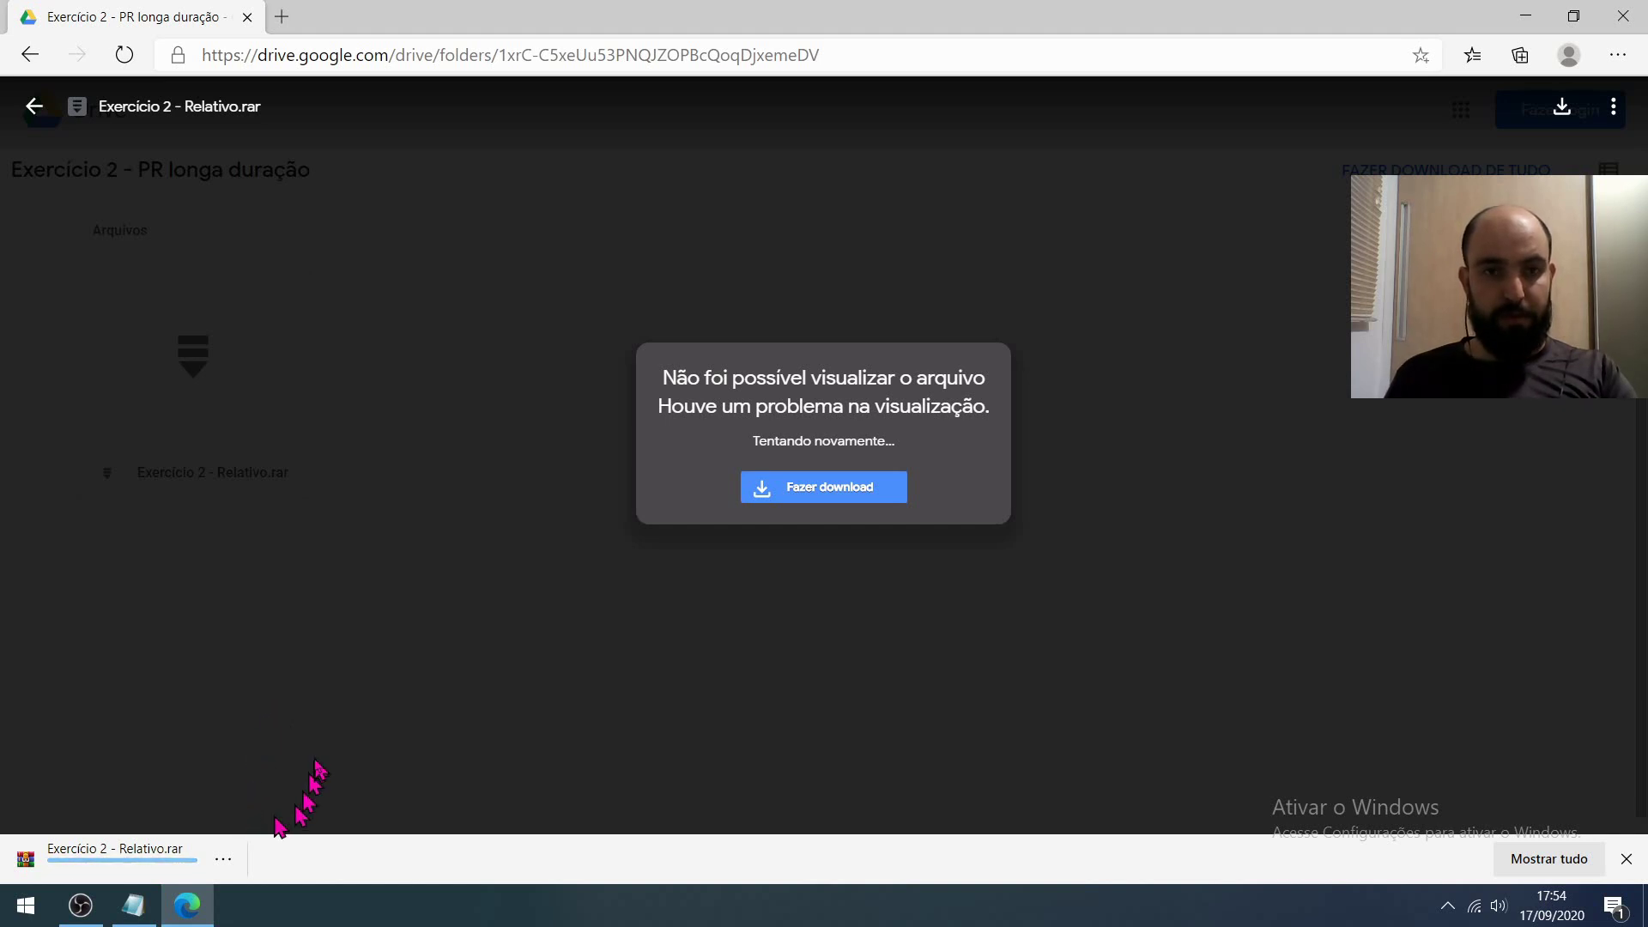
# - Locate the downloaded Exercício 2 - Relativo archive in its folder, clear the open windows and place the archive on the desktop
pyautogui.click(221, 860)
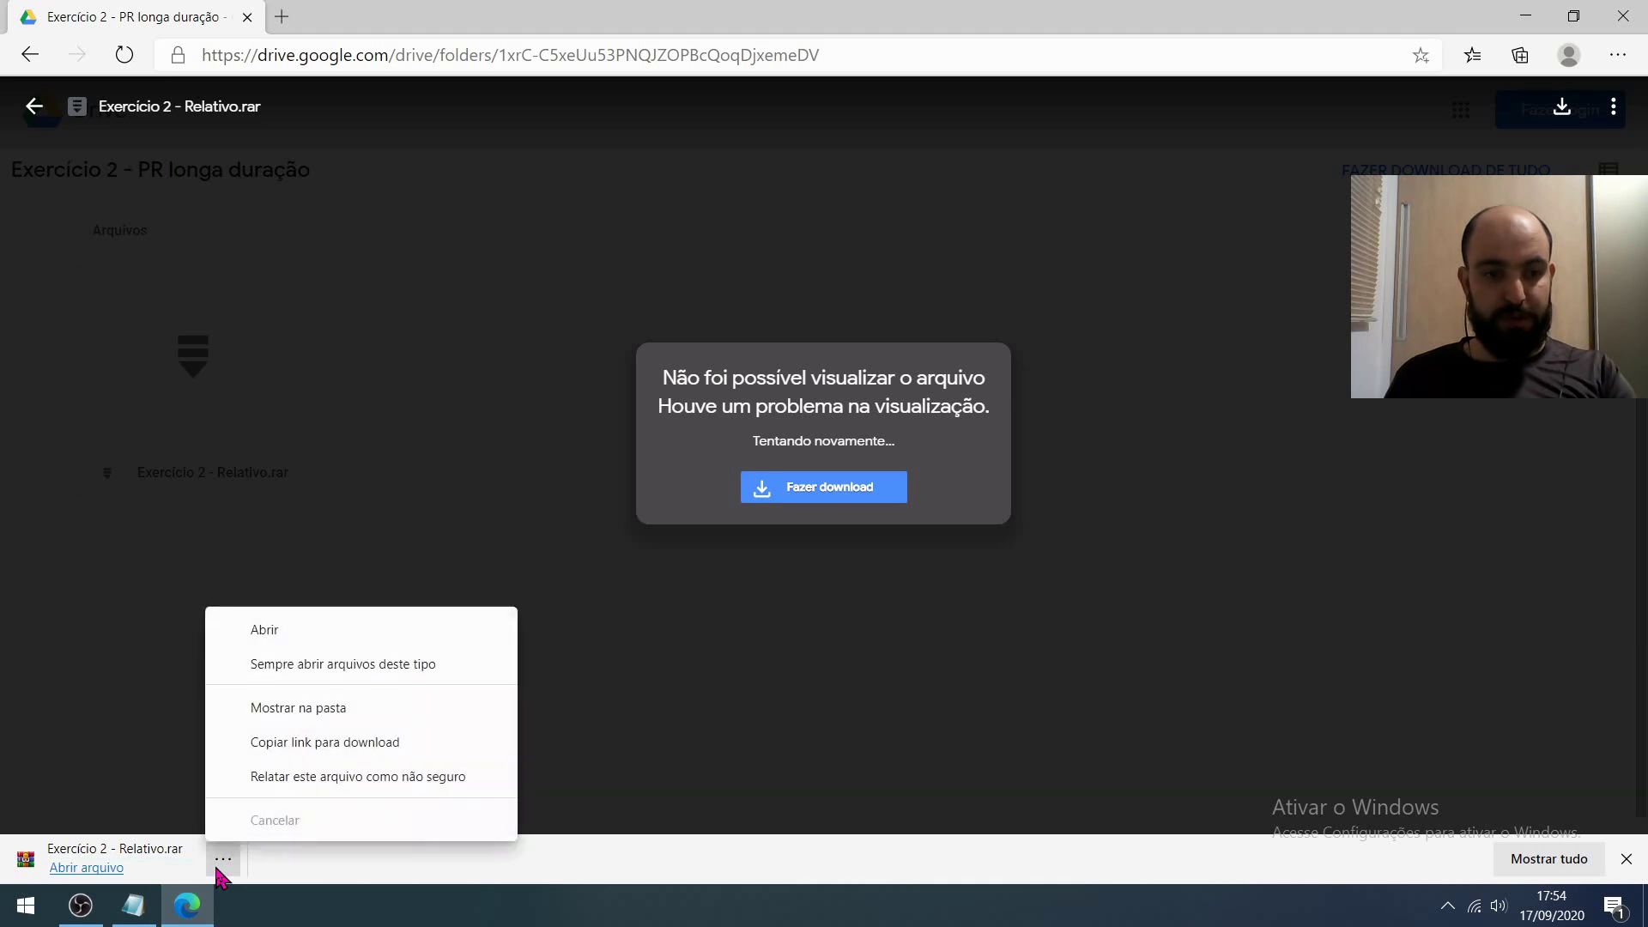
pyautogui.click(337, 709)
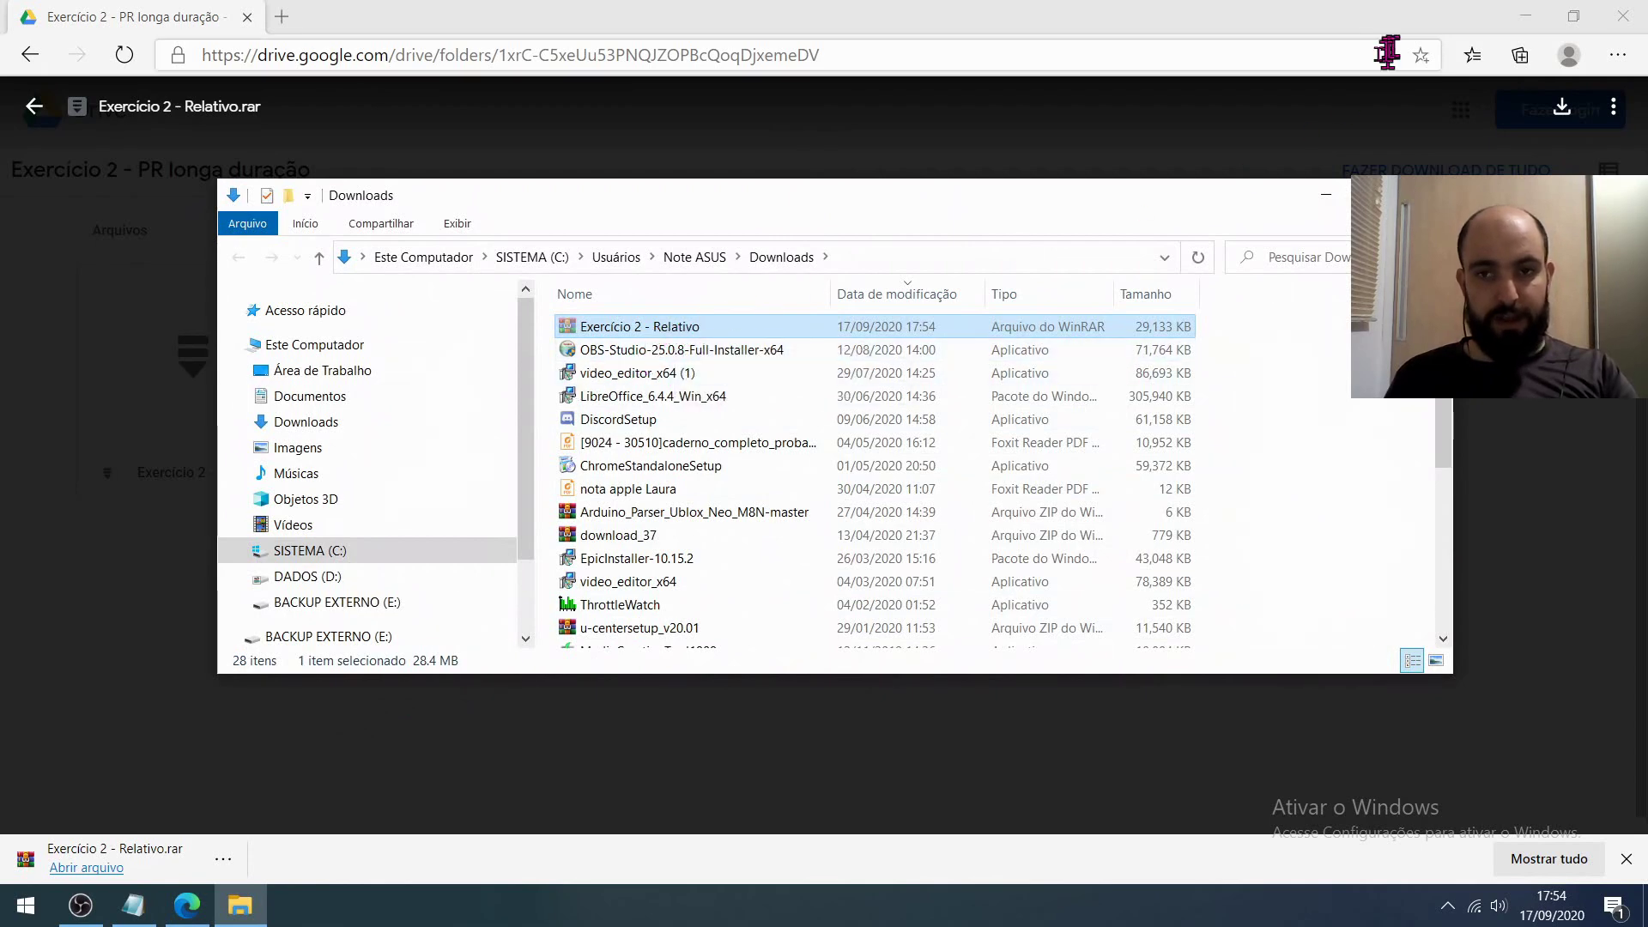
pyautogui.click(1327, 195)
pyautogui.click(1574, 15)
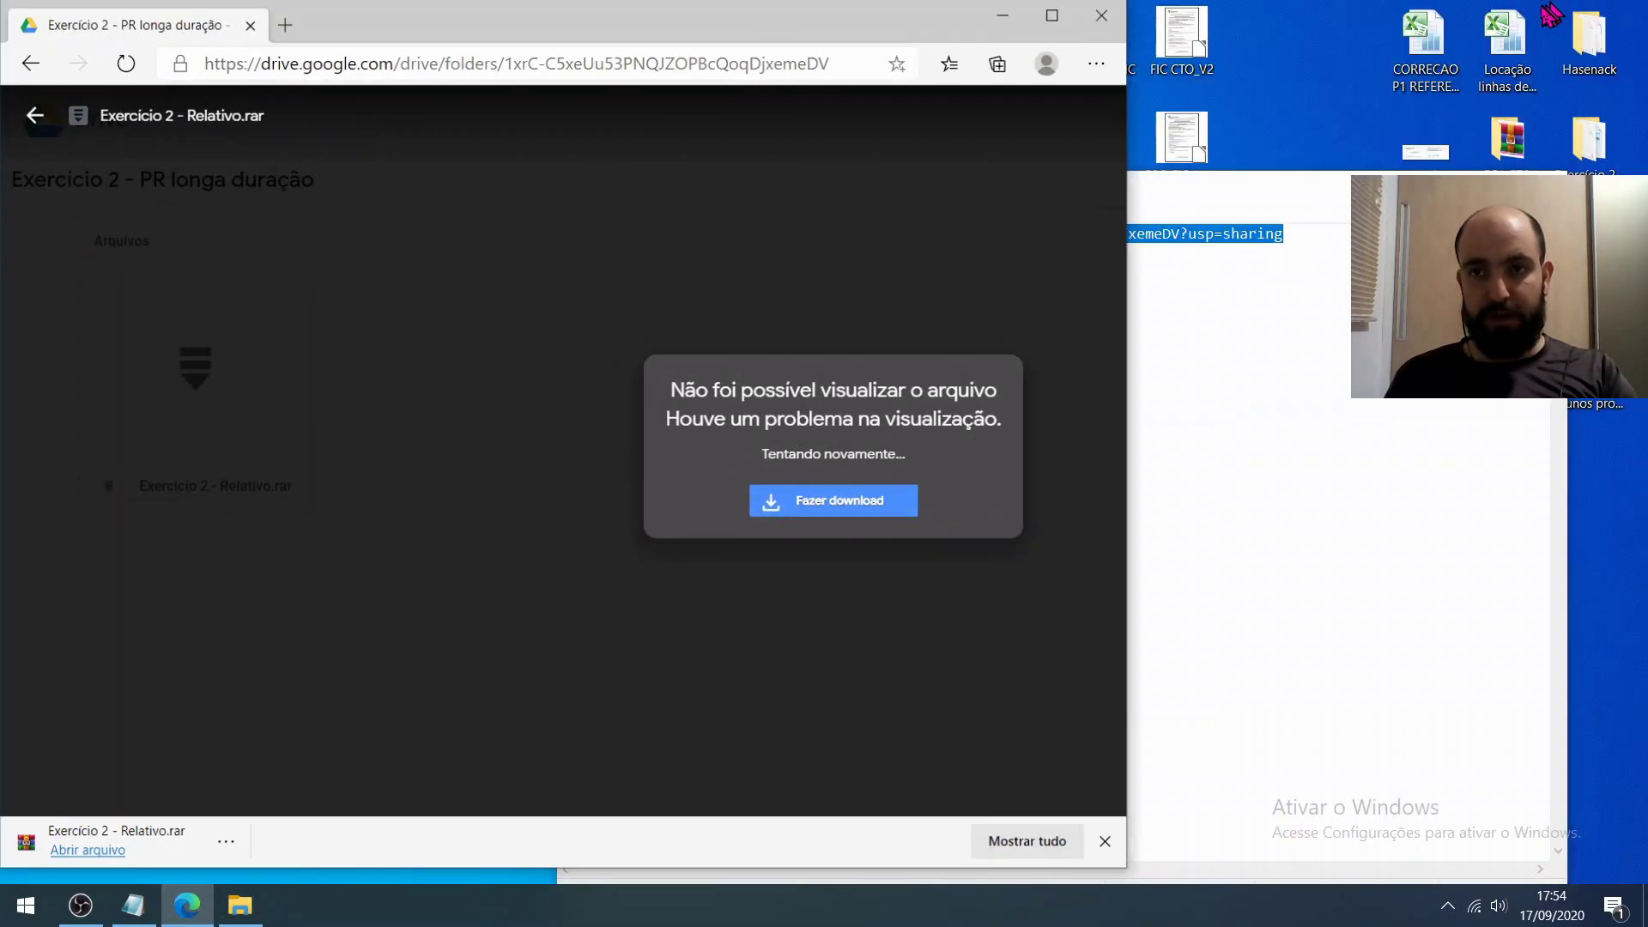
pyautogui.click(1445, 186)
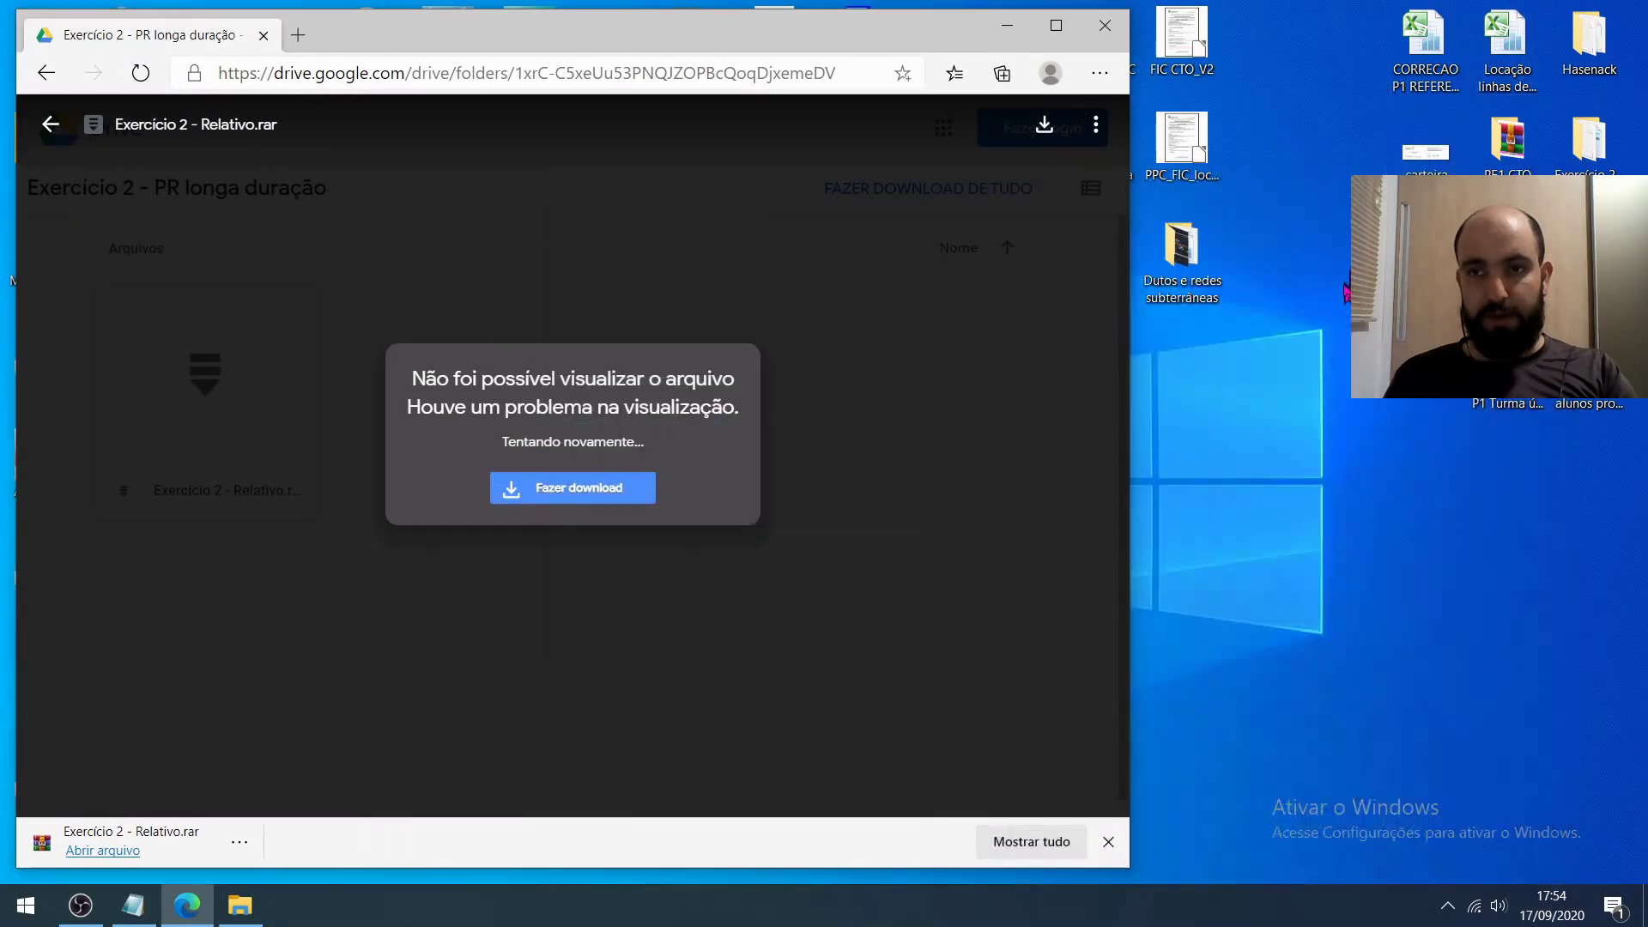
pyautogui.click(1246, 387)
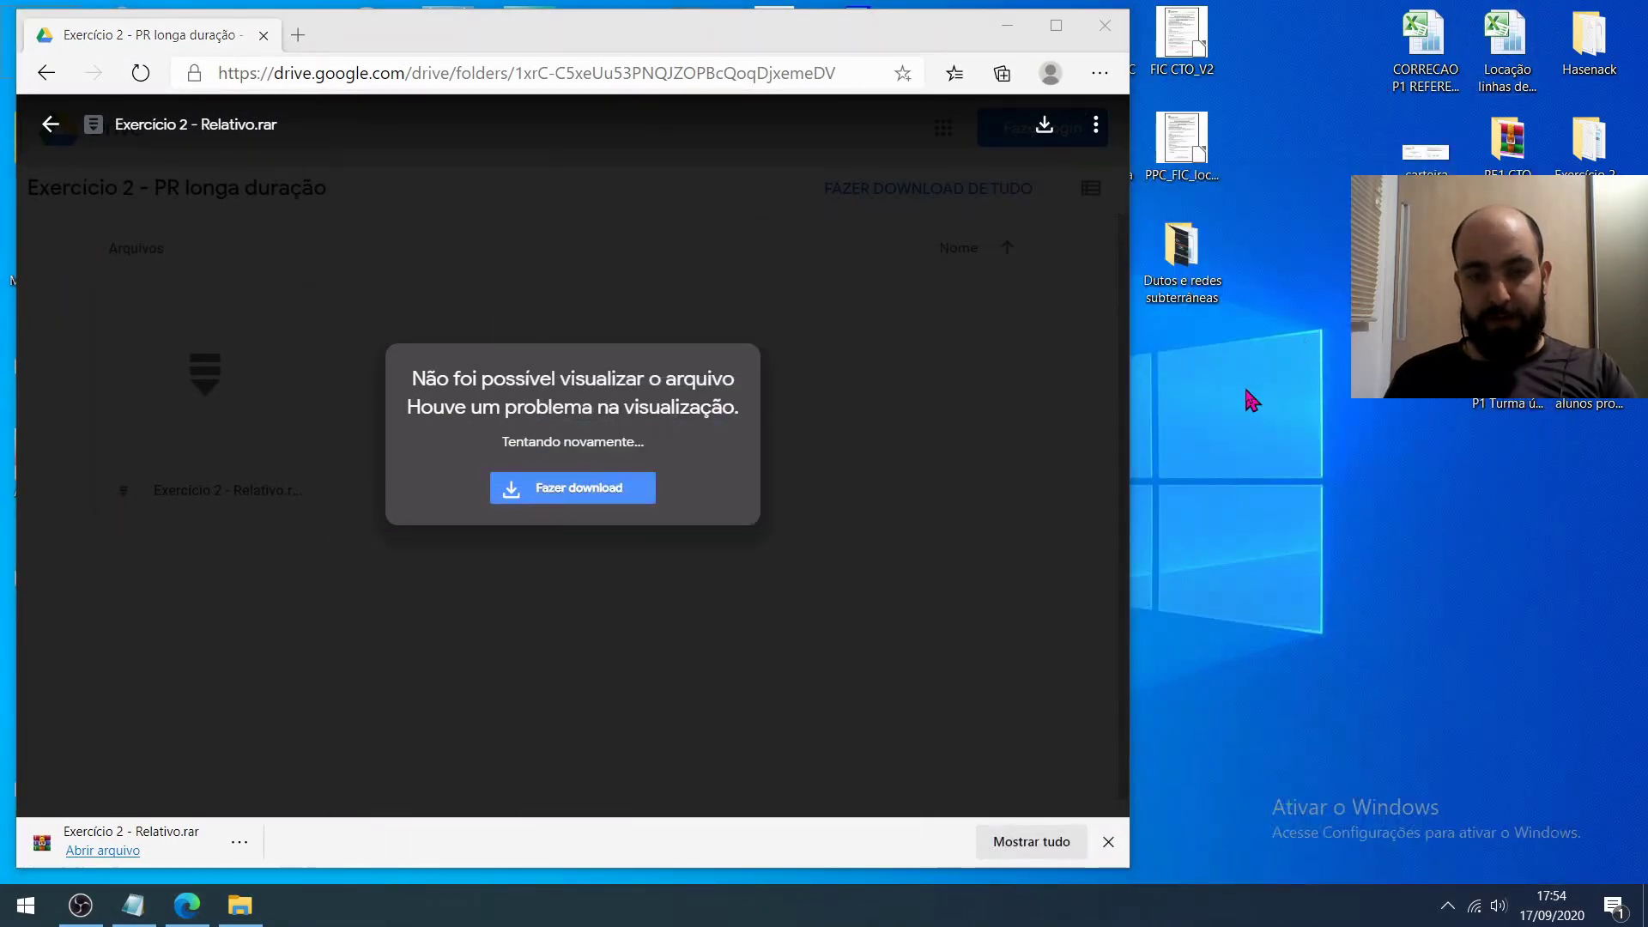
pyautogui.click(1105, 25)
pyautogui.moveTo(865, 687); pyautogui.dragTo(1189, 370)
pyautogui.rightClick(1207, 481)
pyautogui.click(1181, 357)
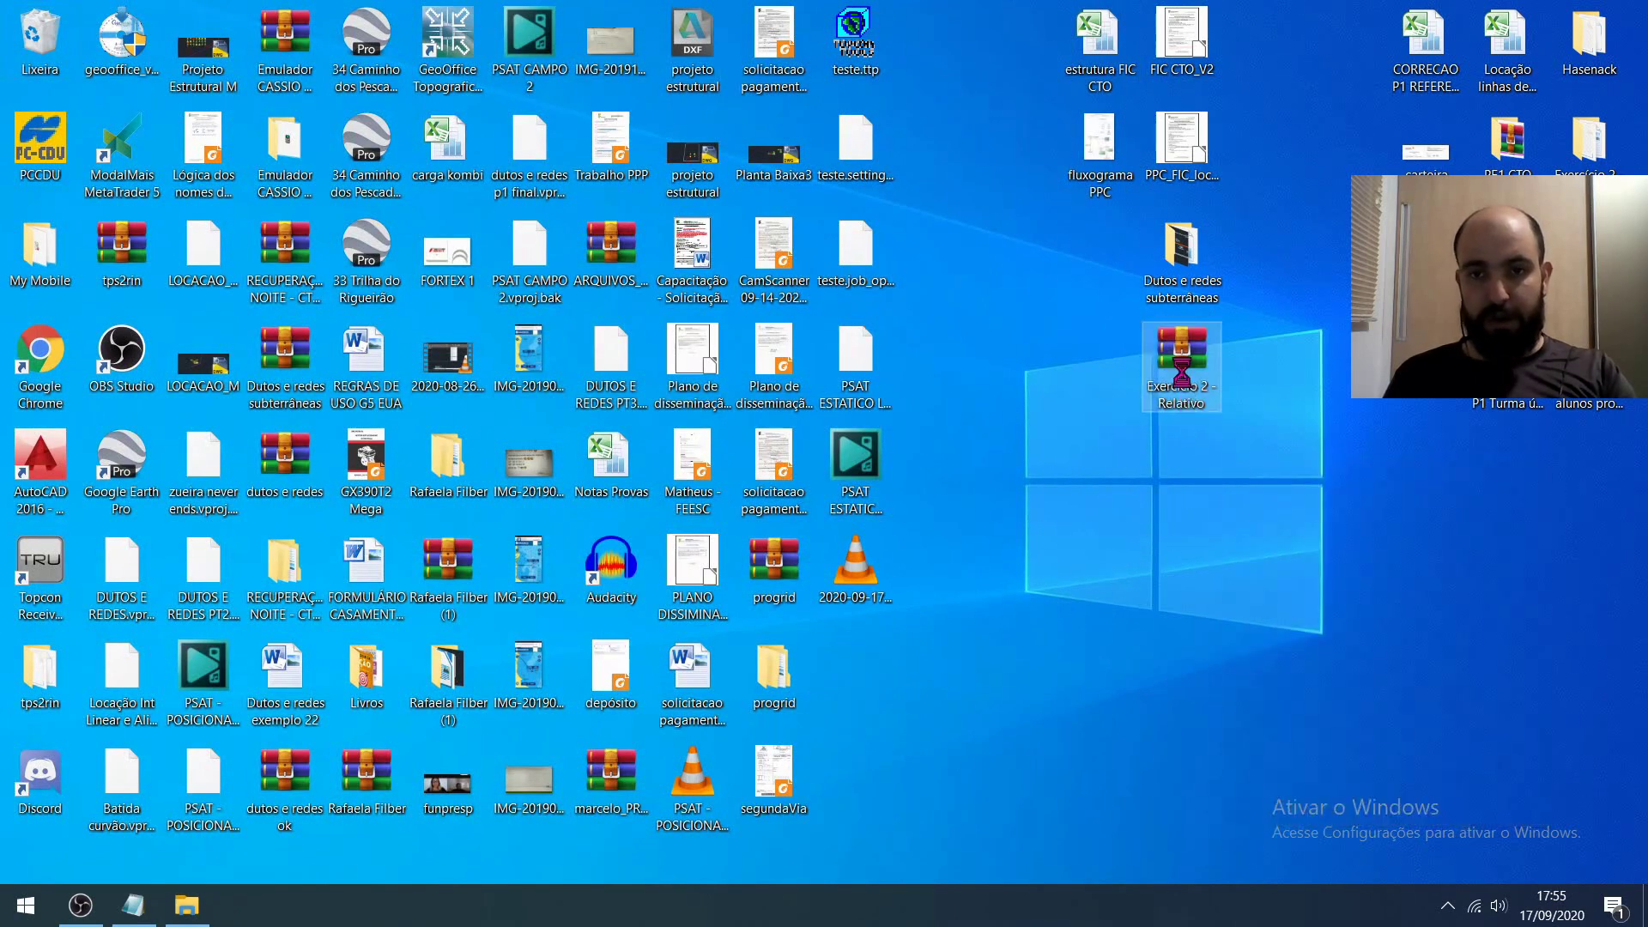
# - Extract the archive into its own Exercício 2 - Relativo folder and place that folder just below the archive on the desktop
pyautogui.rightClick(1183, 373)
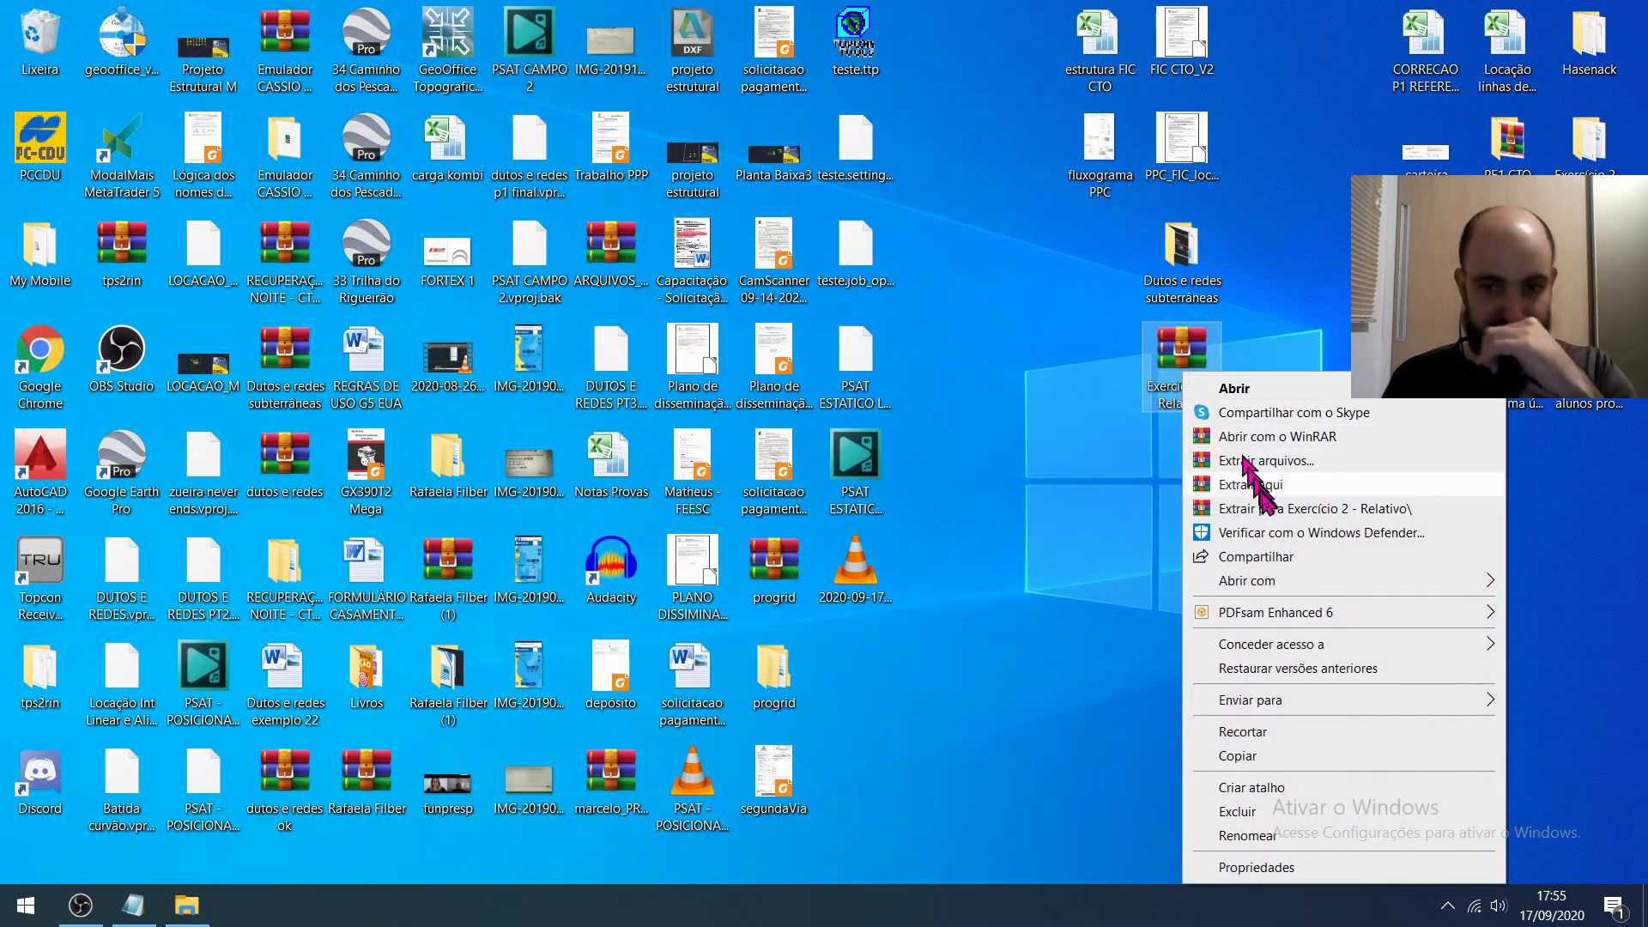
pyautogui.click(1279, 510)
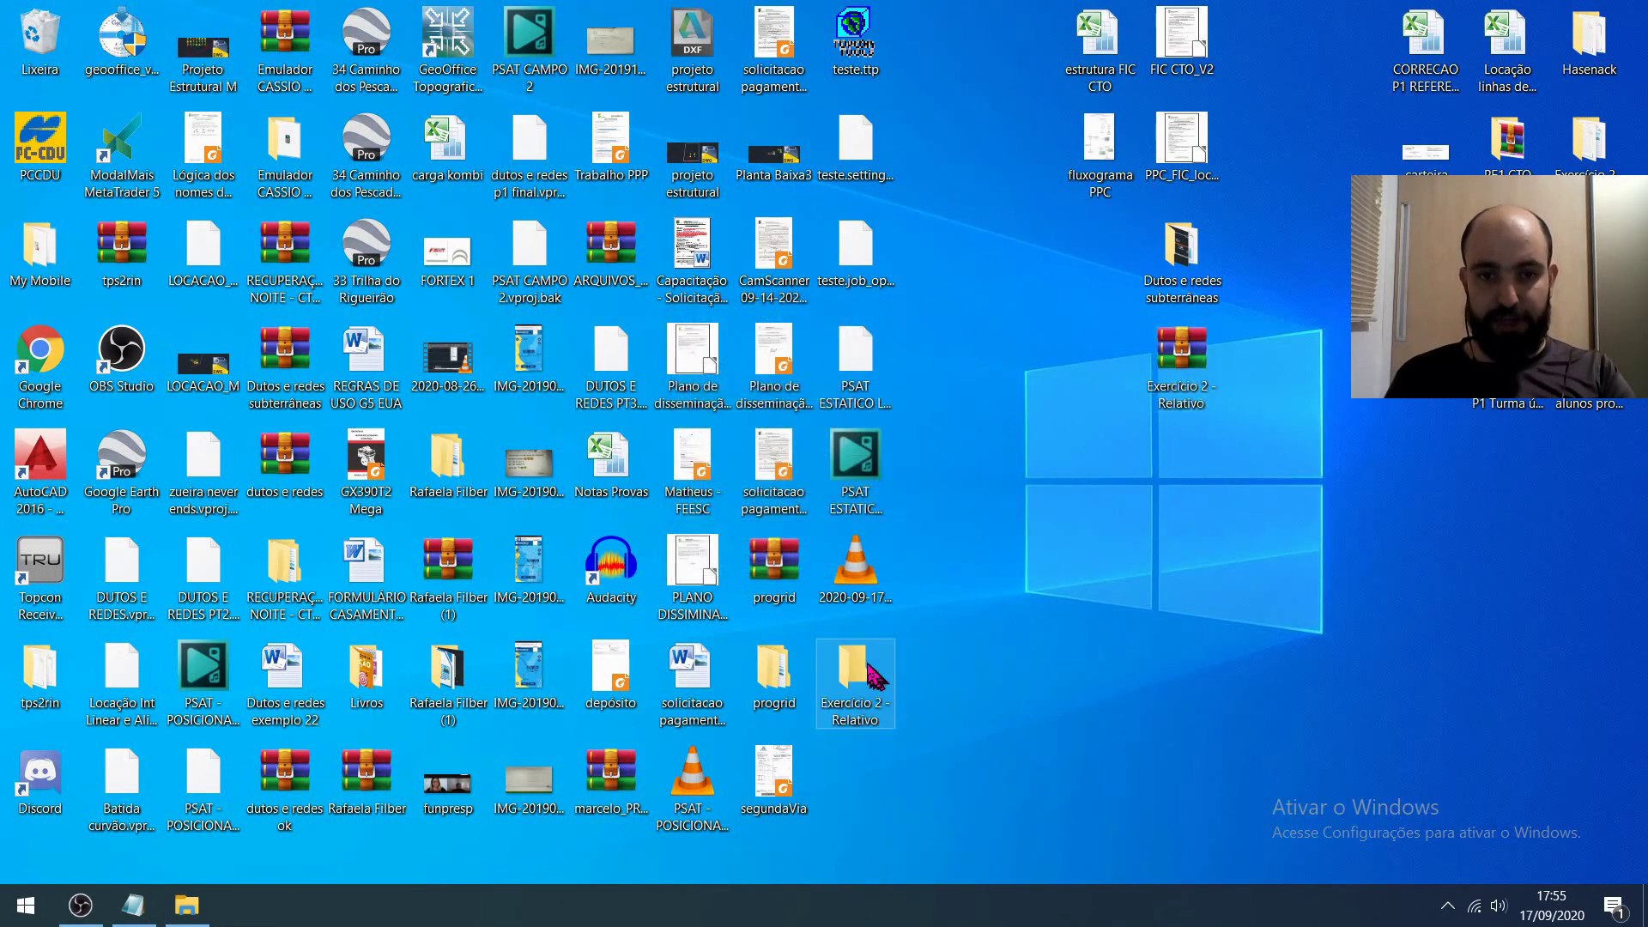
pyautogui.moveTo(853, 673); pyautogui.dragTo(1195, 459)
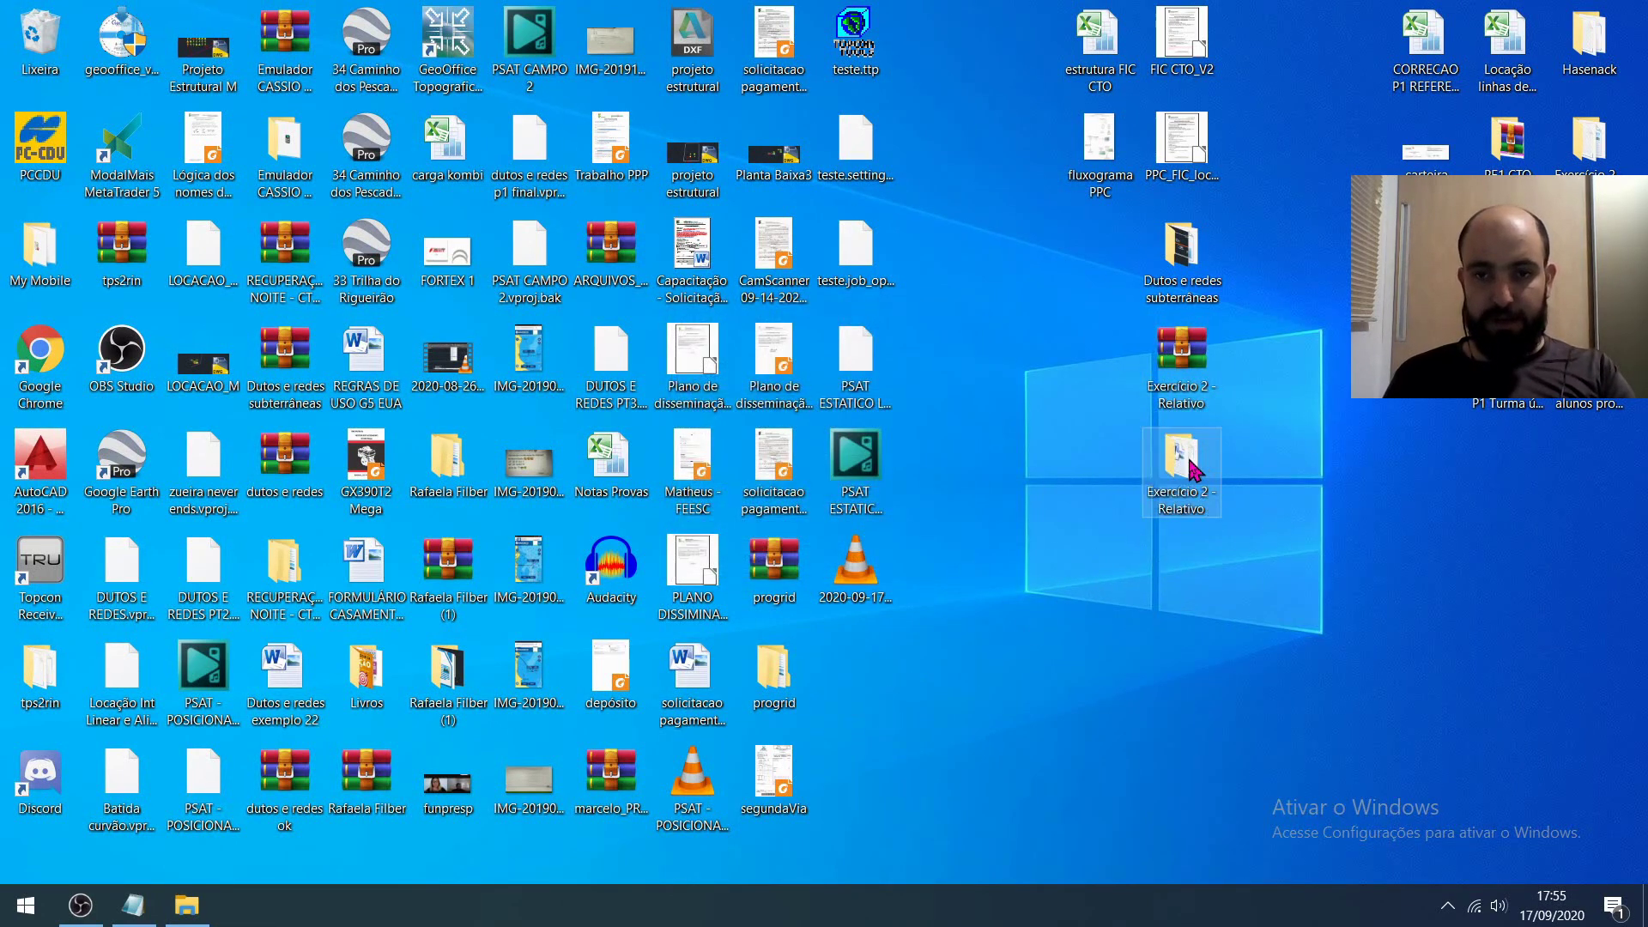
# - Open the LEIAME text file in the extracted folder and copy the direct link to the Topcon Tools handout
pyautogui.doubleClick(1193, 469)
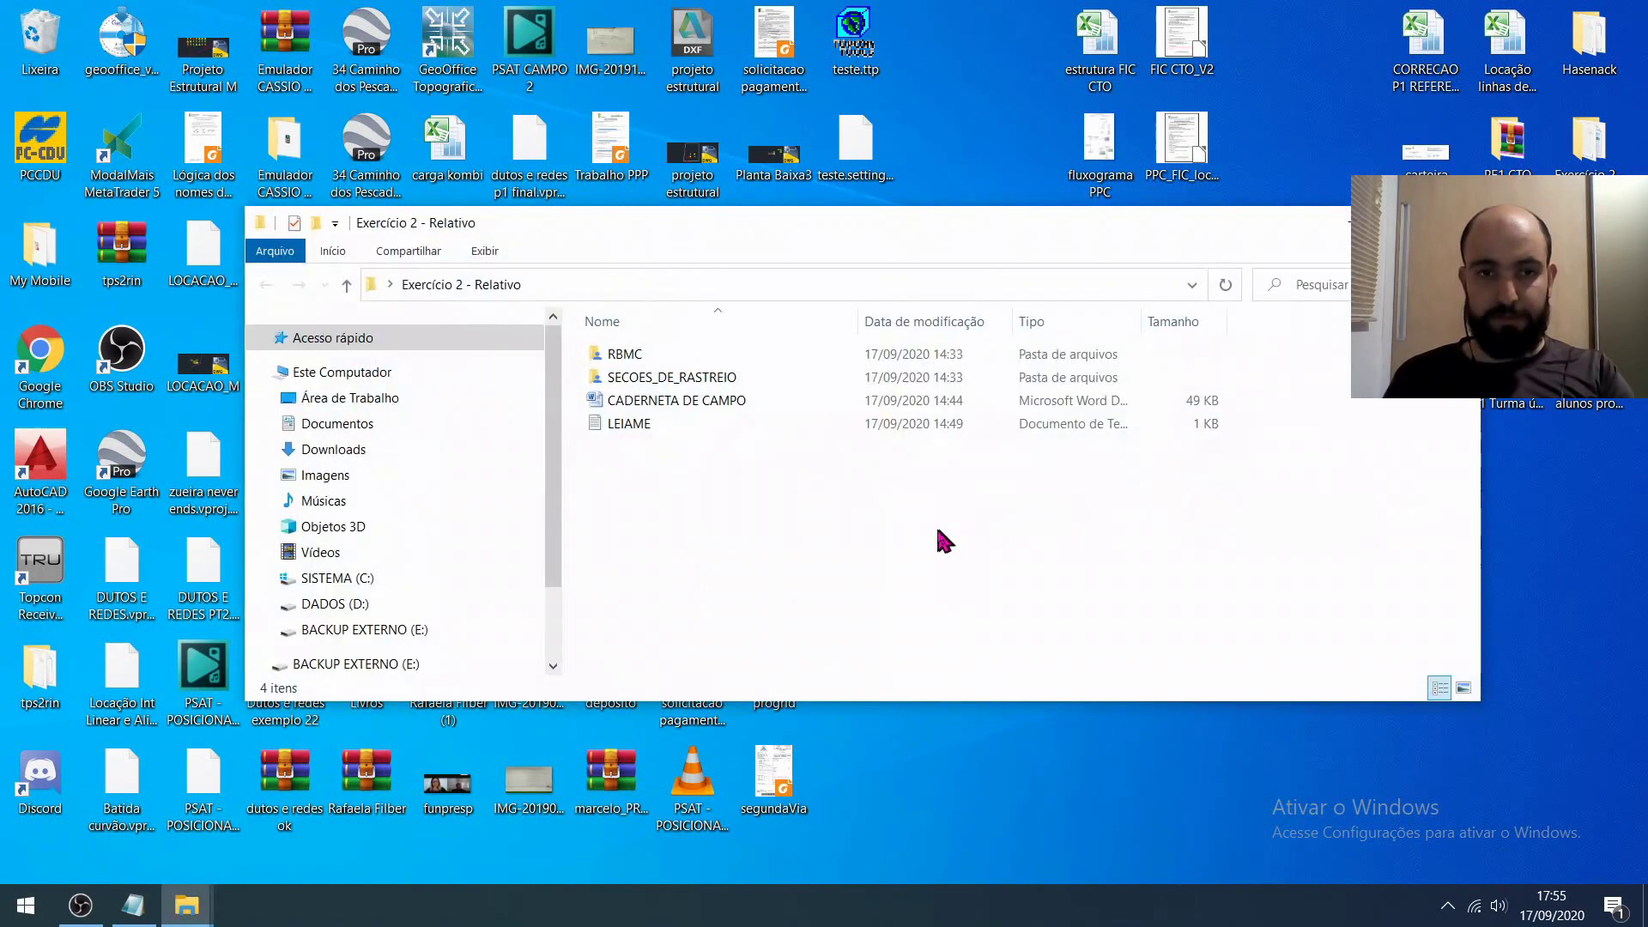
pyautogui.doubleClick(940, 221)
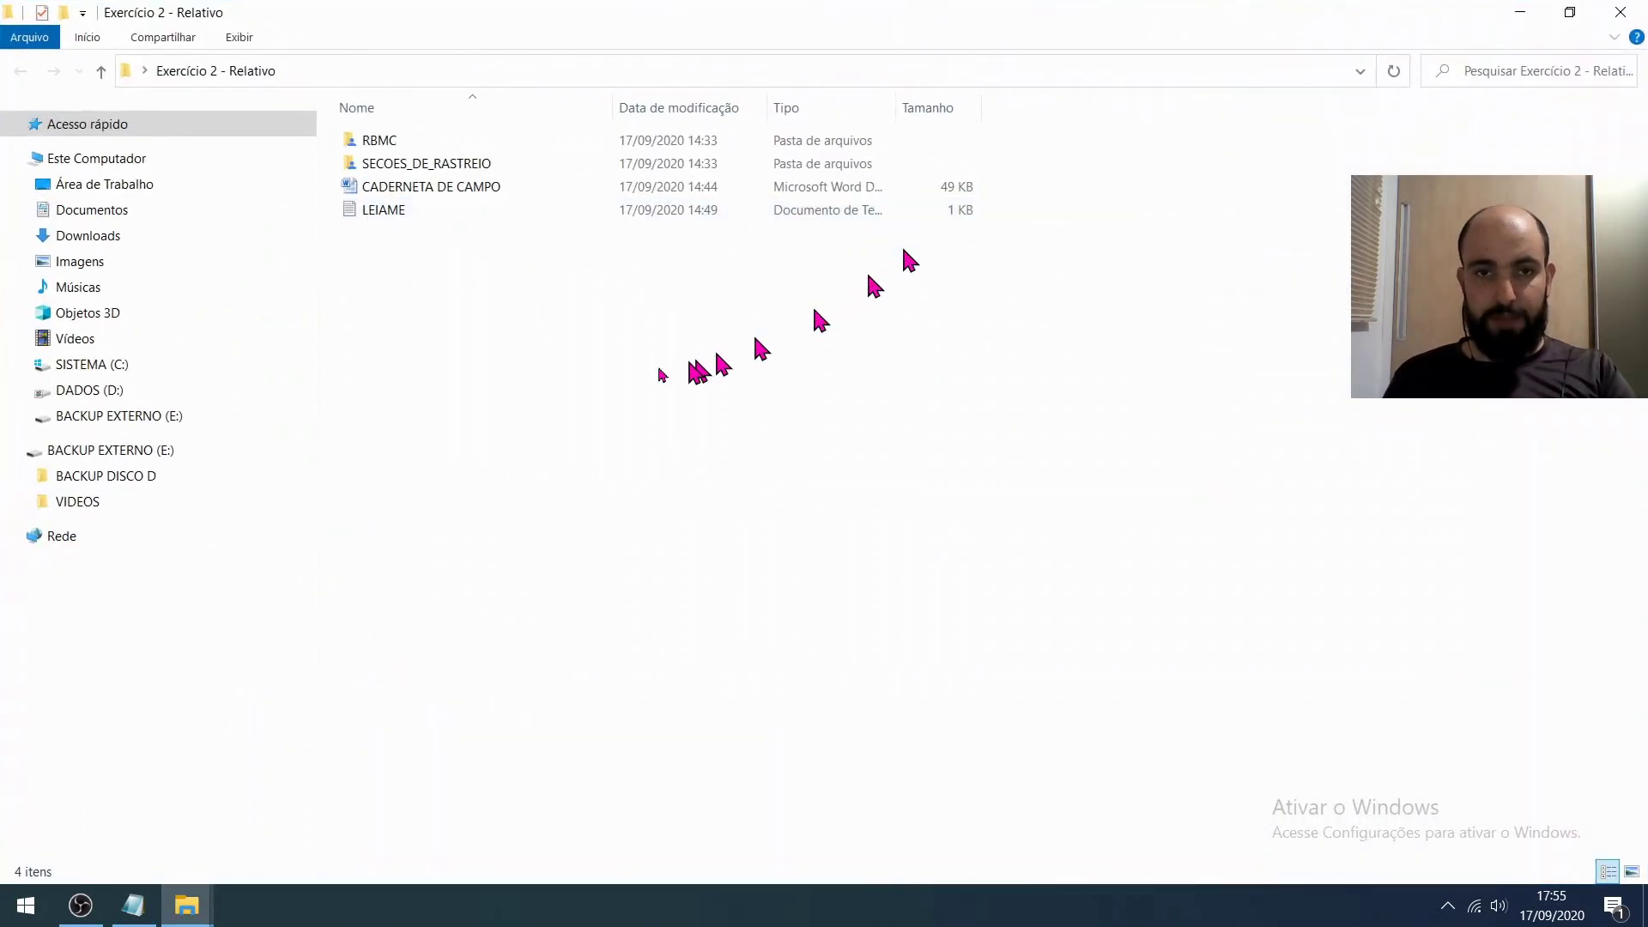
pyautogui.doubleClick(391, 219)
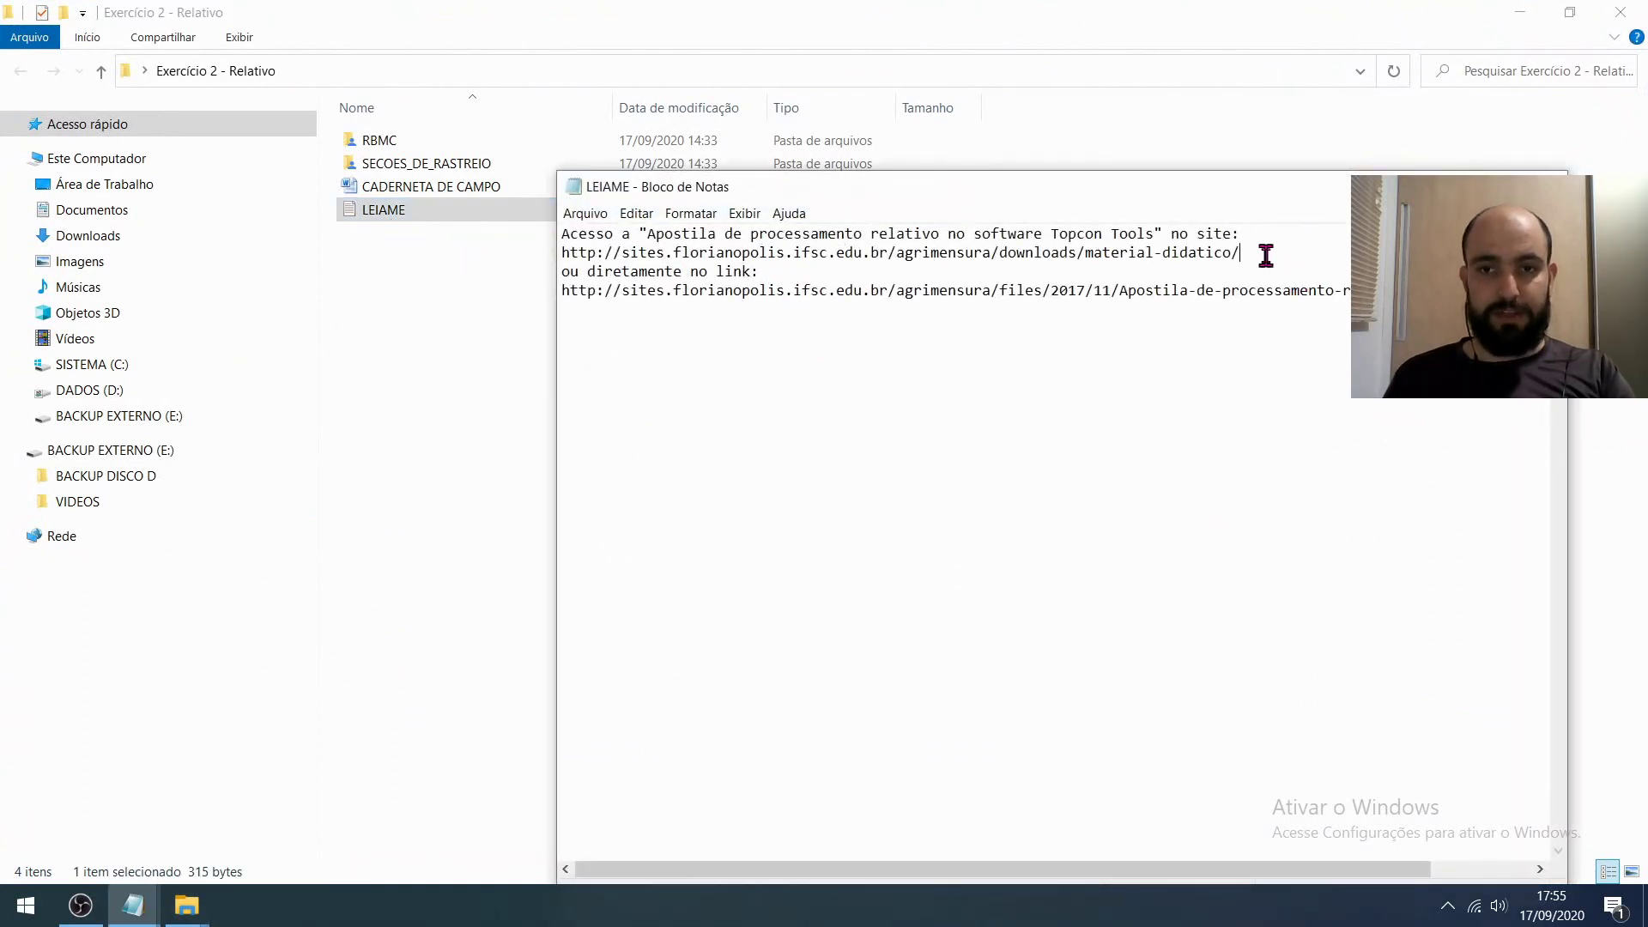
pyautogui.moveTo(1266, 255); pyautogui.dragTo(1374, 293)
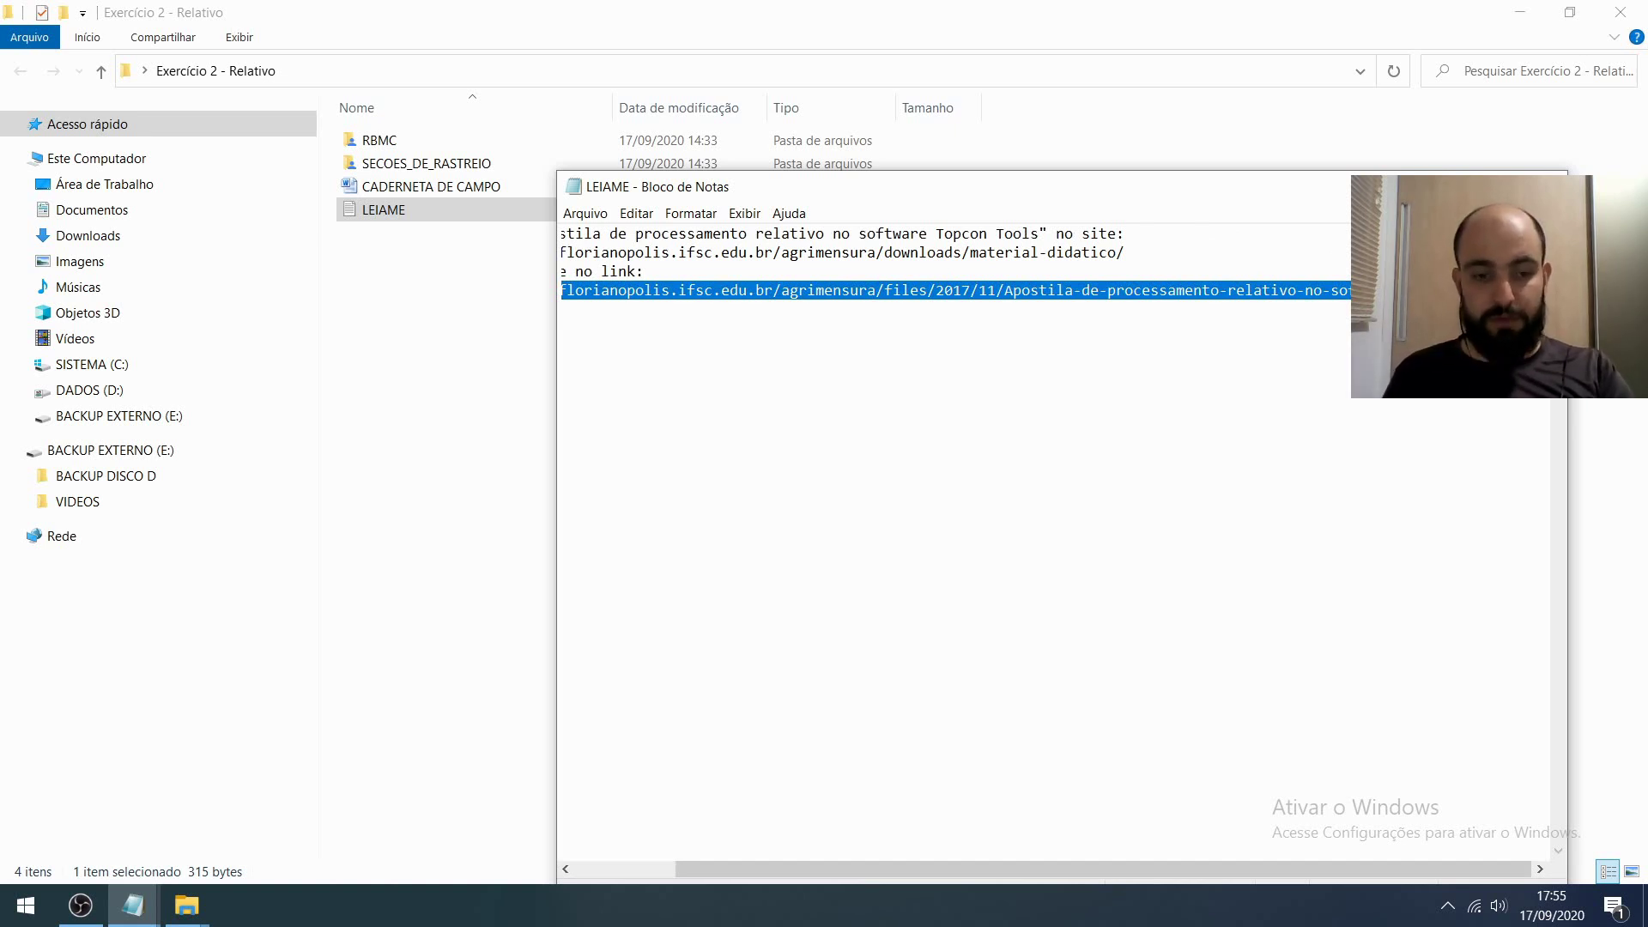
pyautogui.click(302, 794)
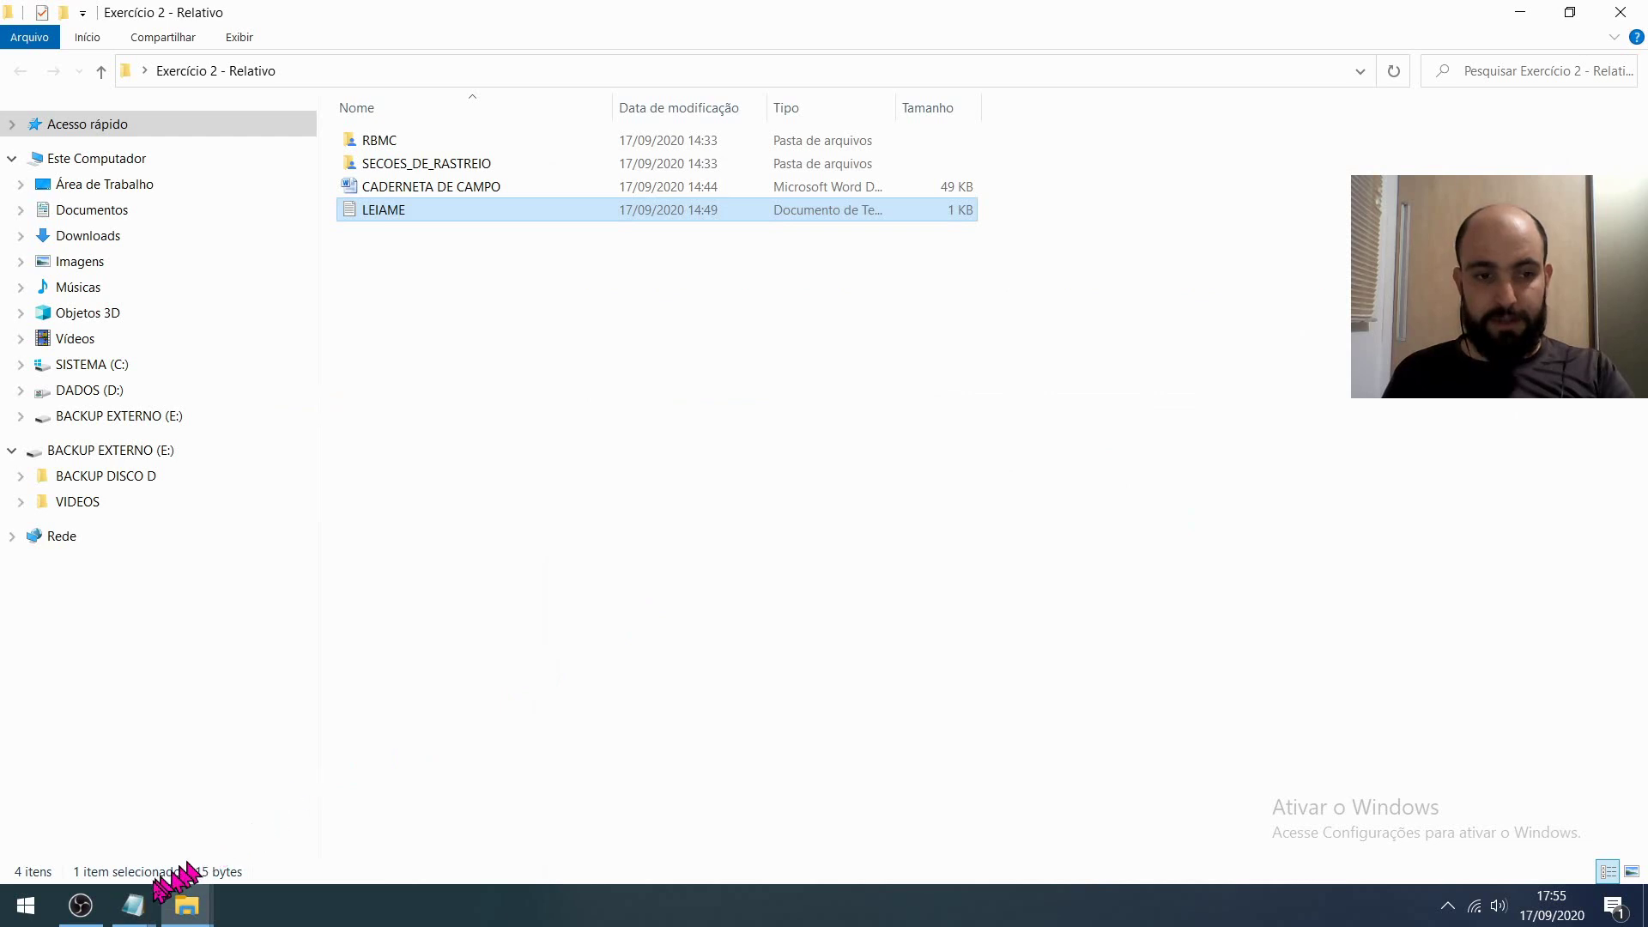
# - Launch Google Chrome and open the copied link to the Apostila-de-processamento-relativo-no-software-Topcon-Tools.pdf handout
pyautogui.press('super')
pyautogui.write('goog')
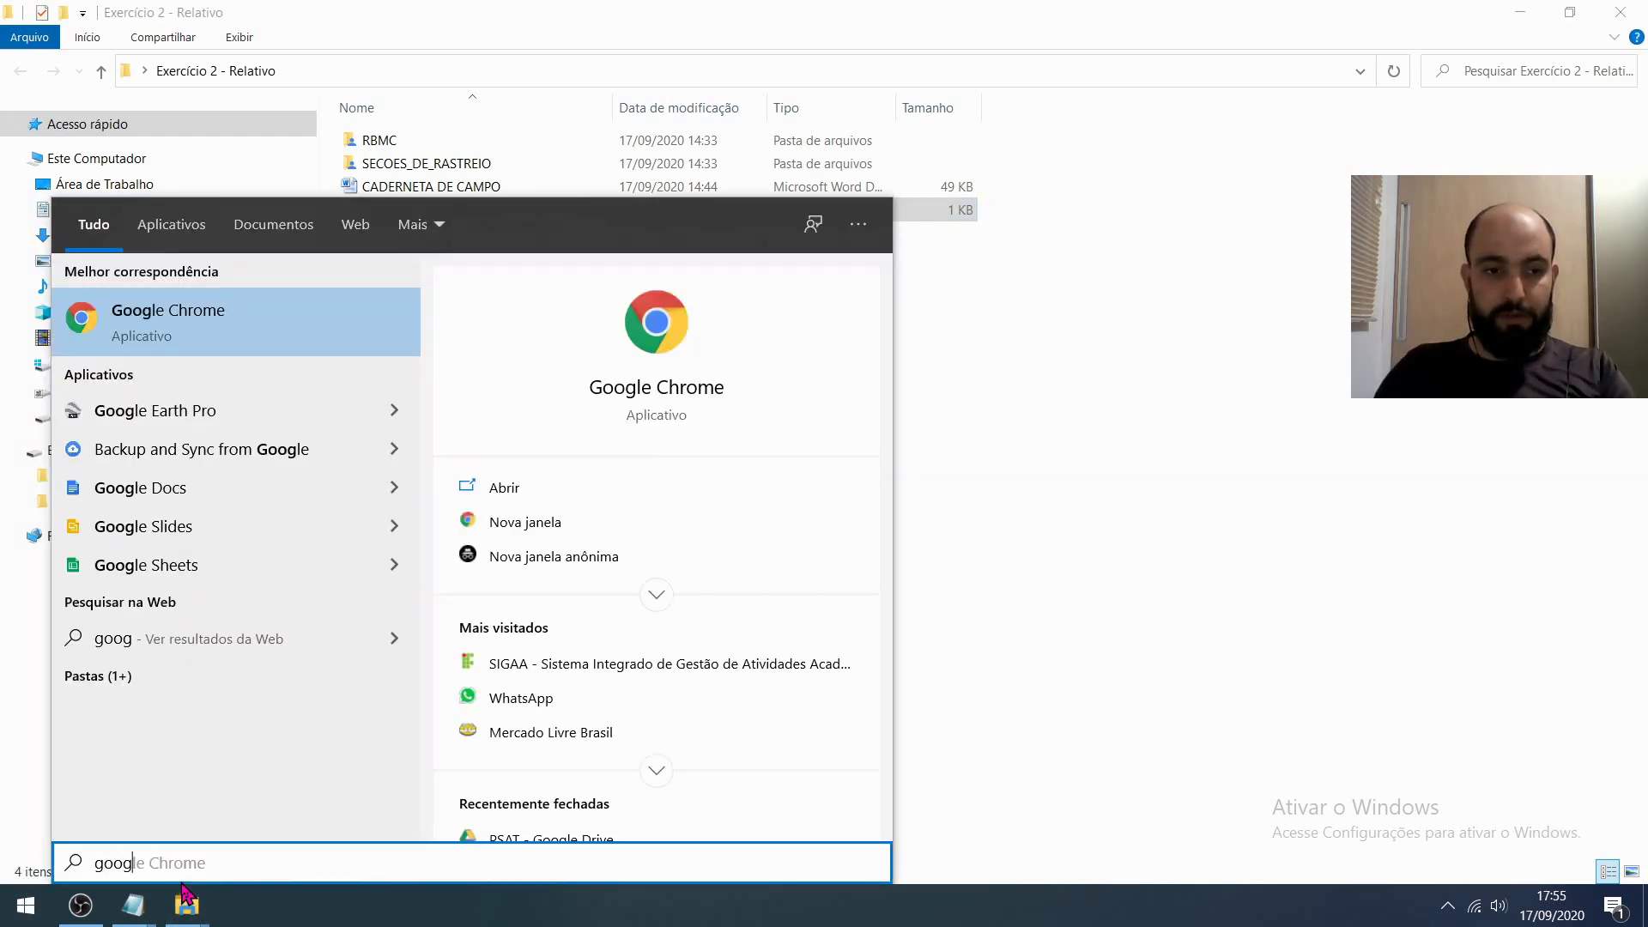
pyautogui.press('Return')
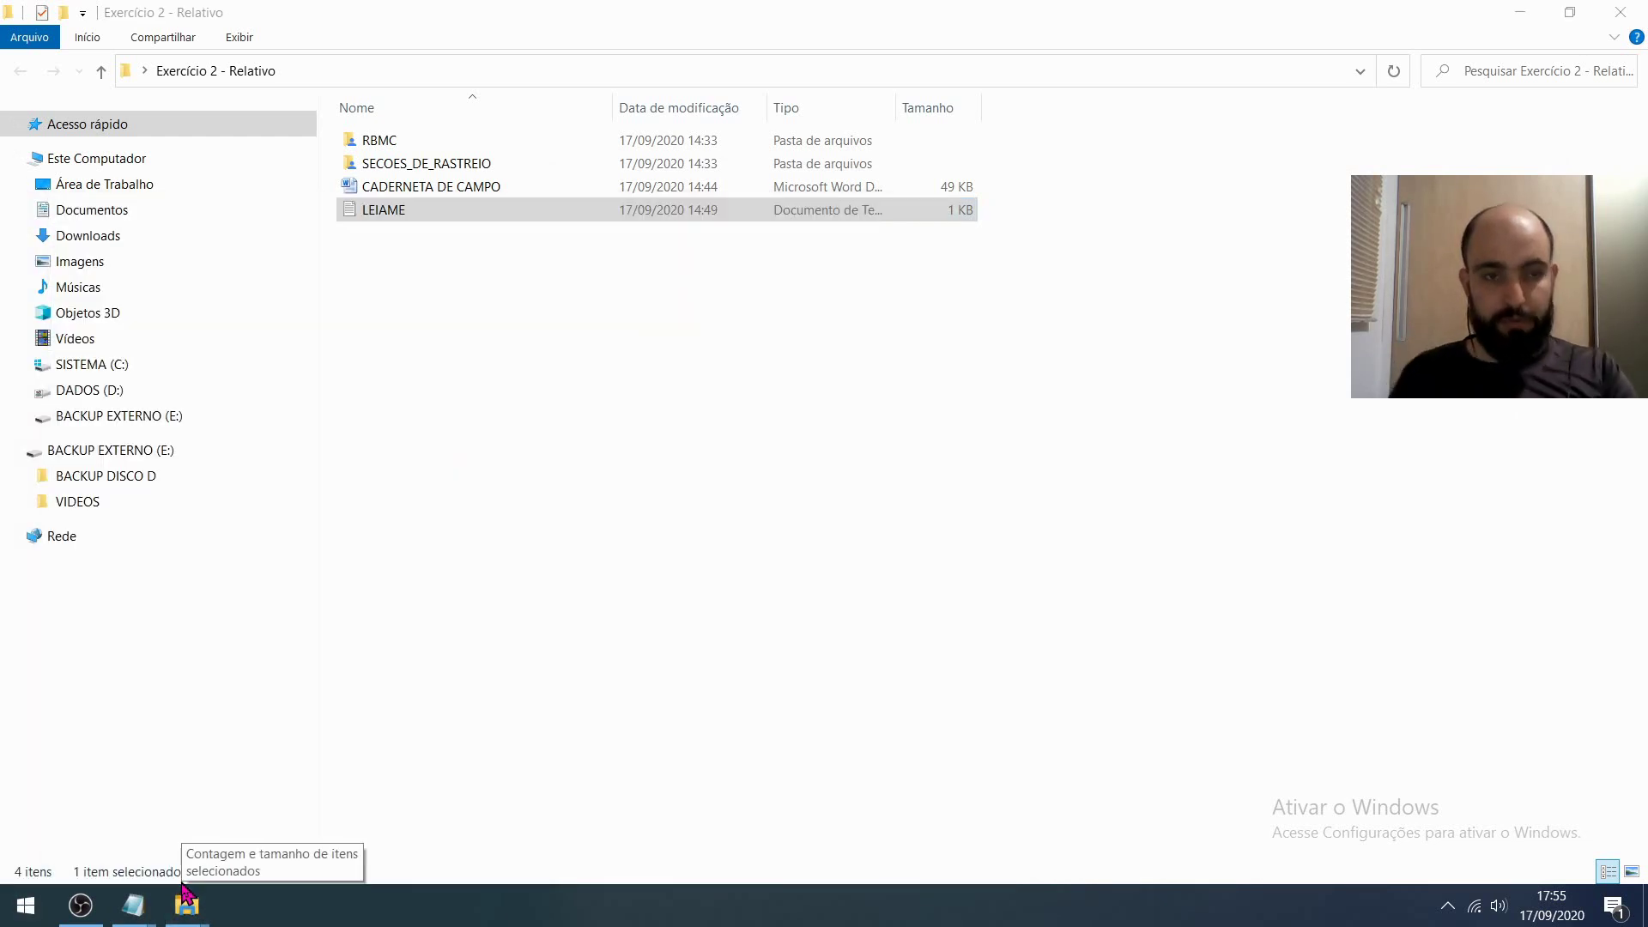
pyautogui.click(312, 57)
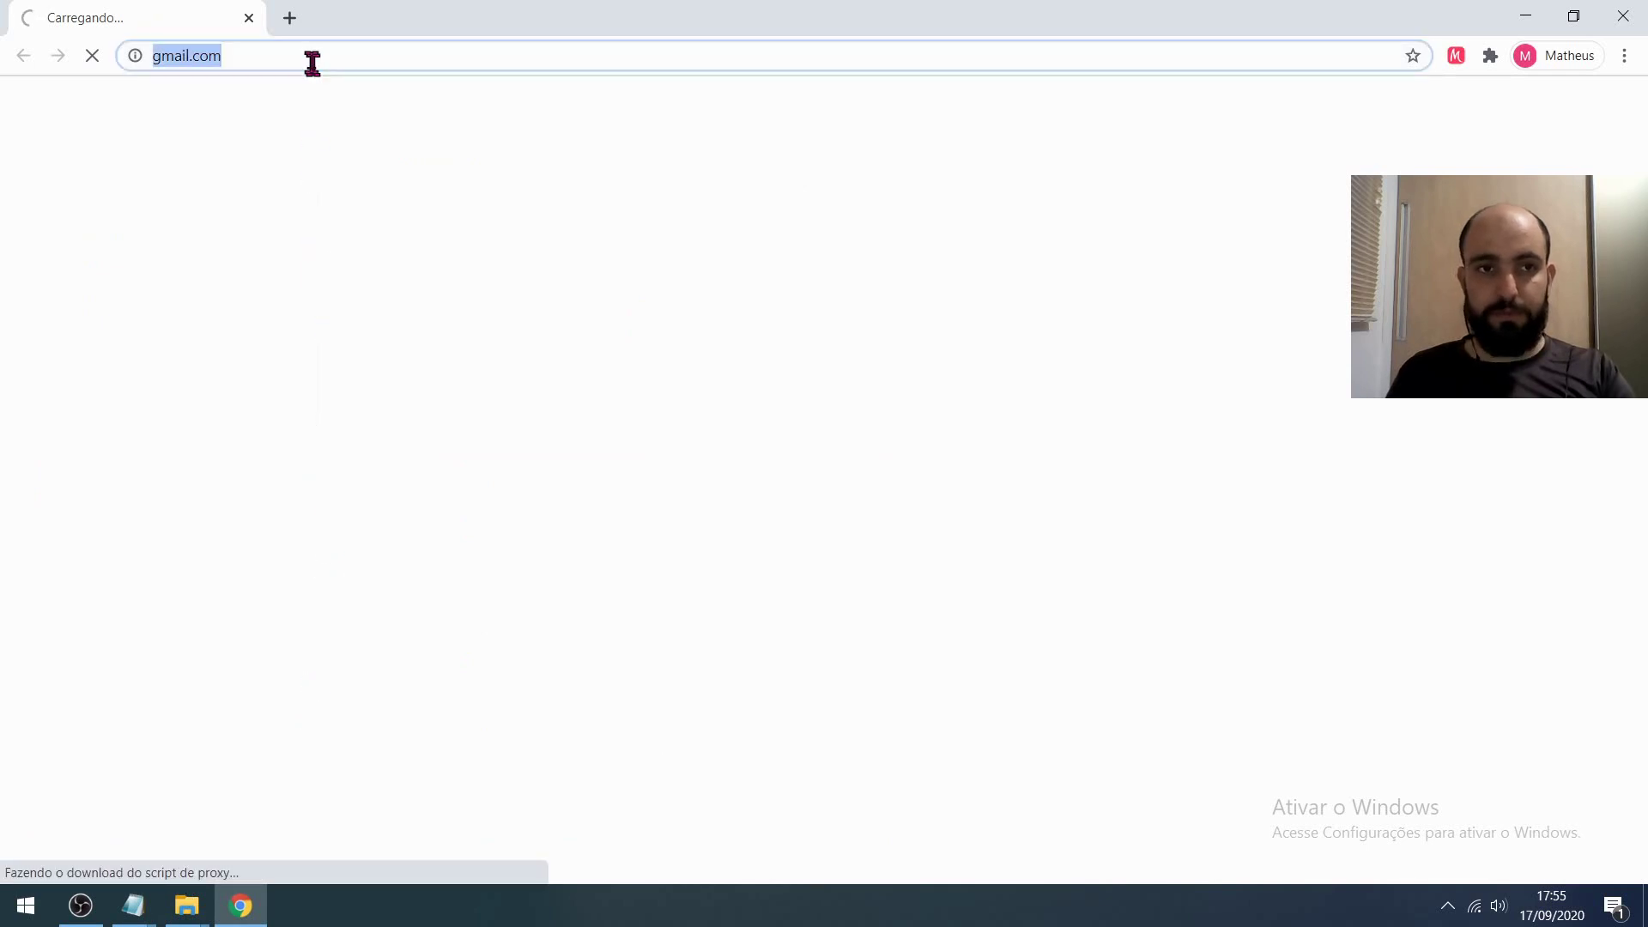
pyautogui.hotkey('ctrl', 'v')
pyautogui.press('Return')
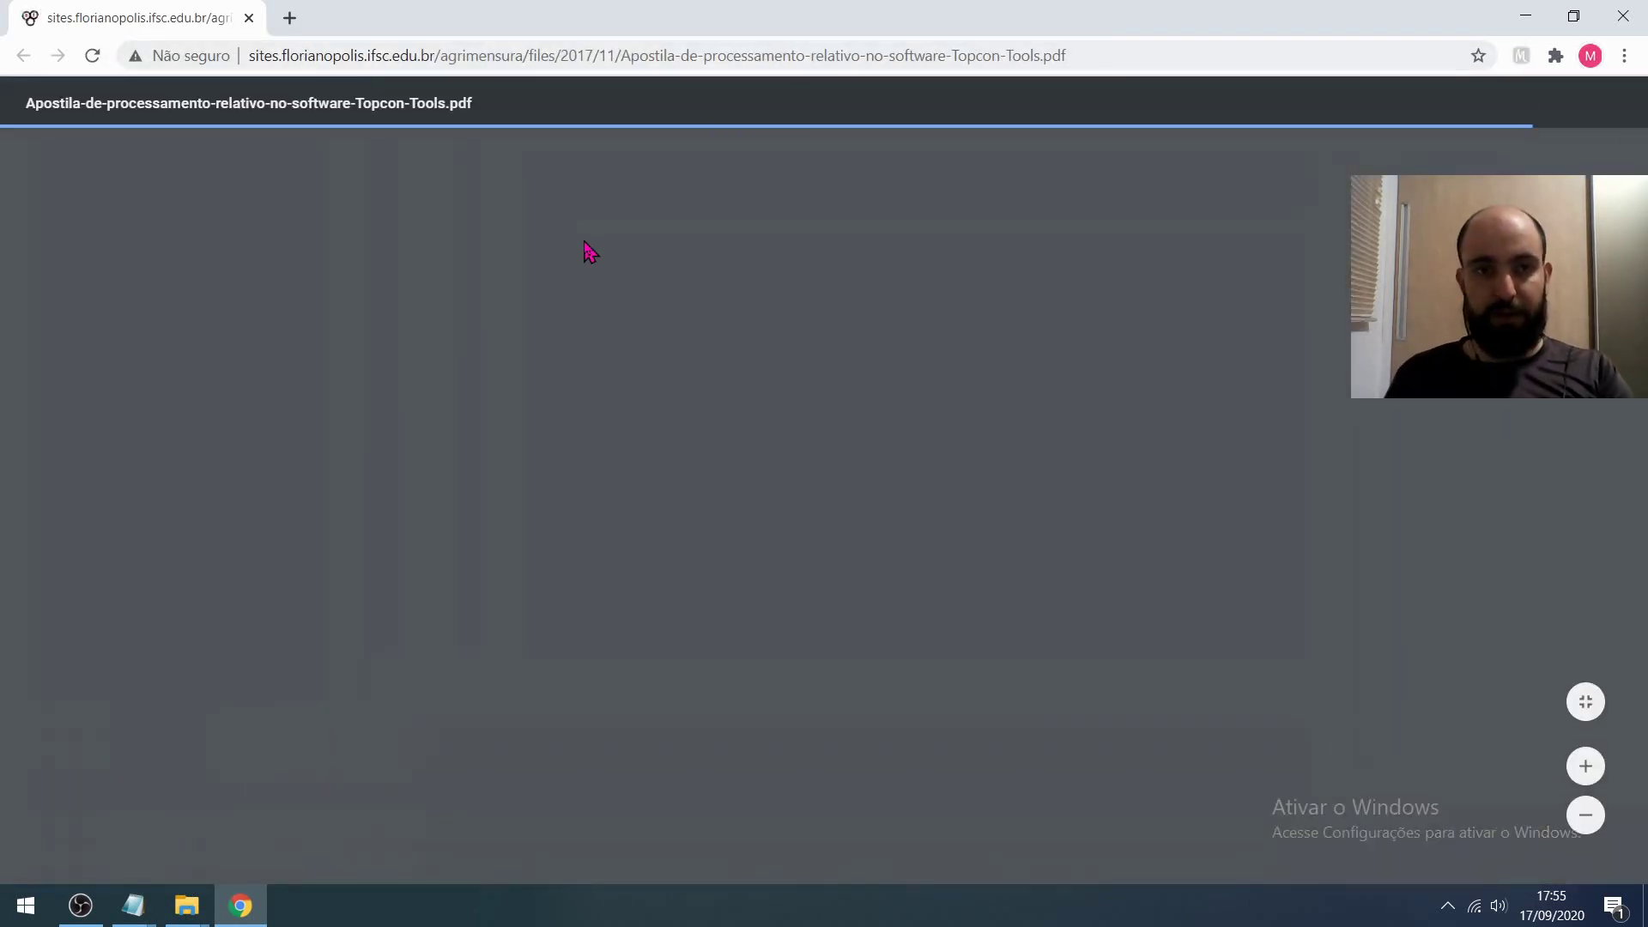
# - Look through the handout's cover and its first pages on starting Topcon Tools
pyautogui.scroll(-4, 772, 360)
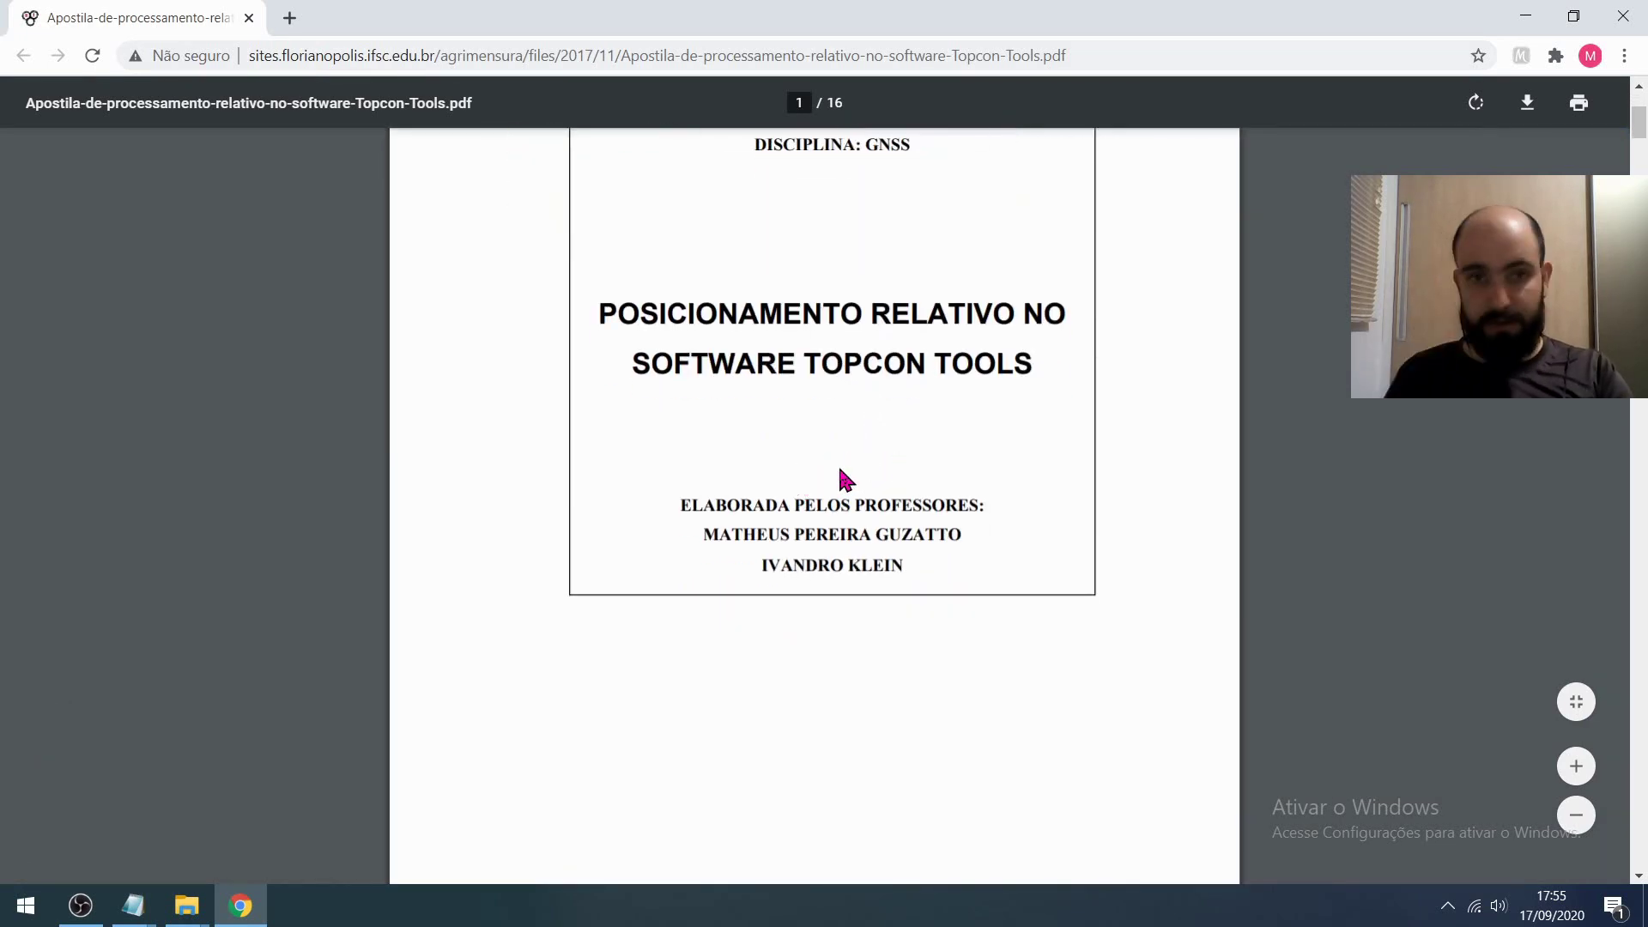
pyautogui.scroll(-10, 867, 367)
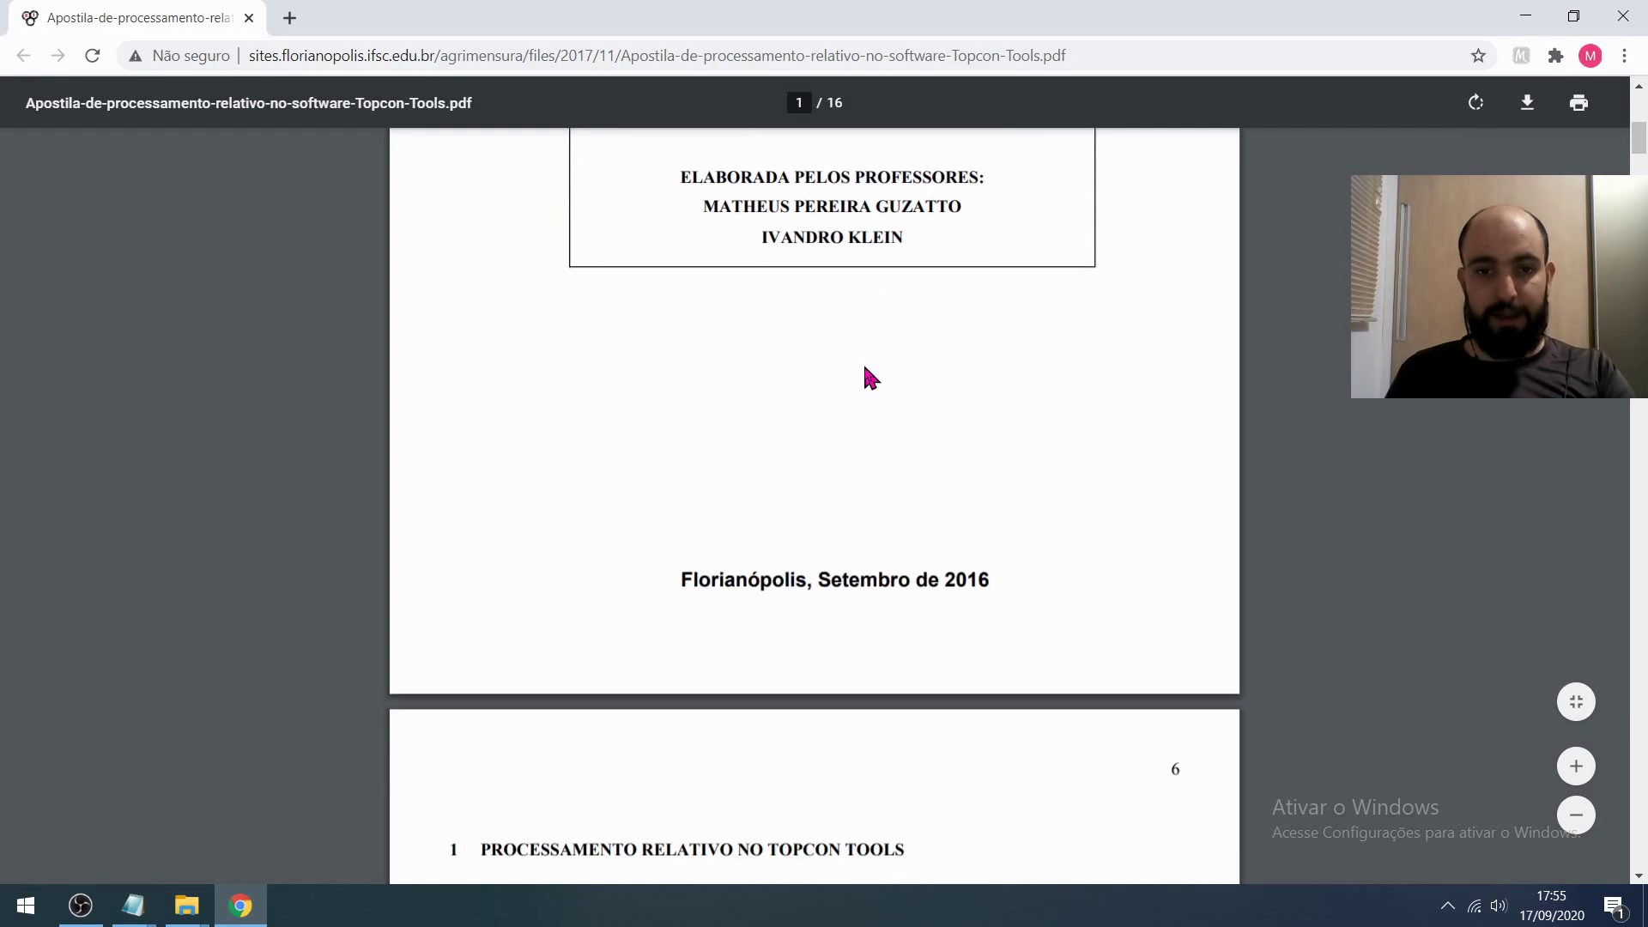
pyautogui.scroll(6, 910, 296)
pyautogui.scroll(7, 868, 370)
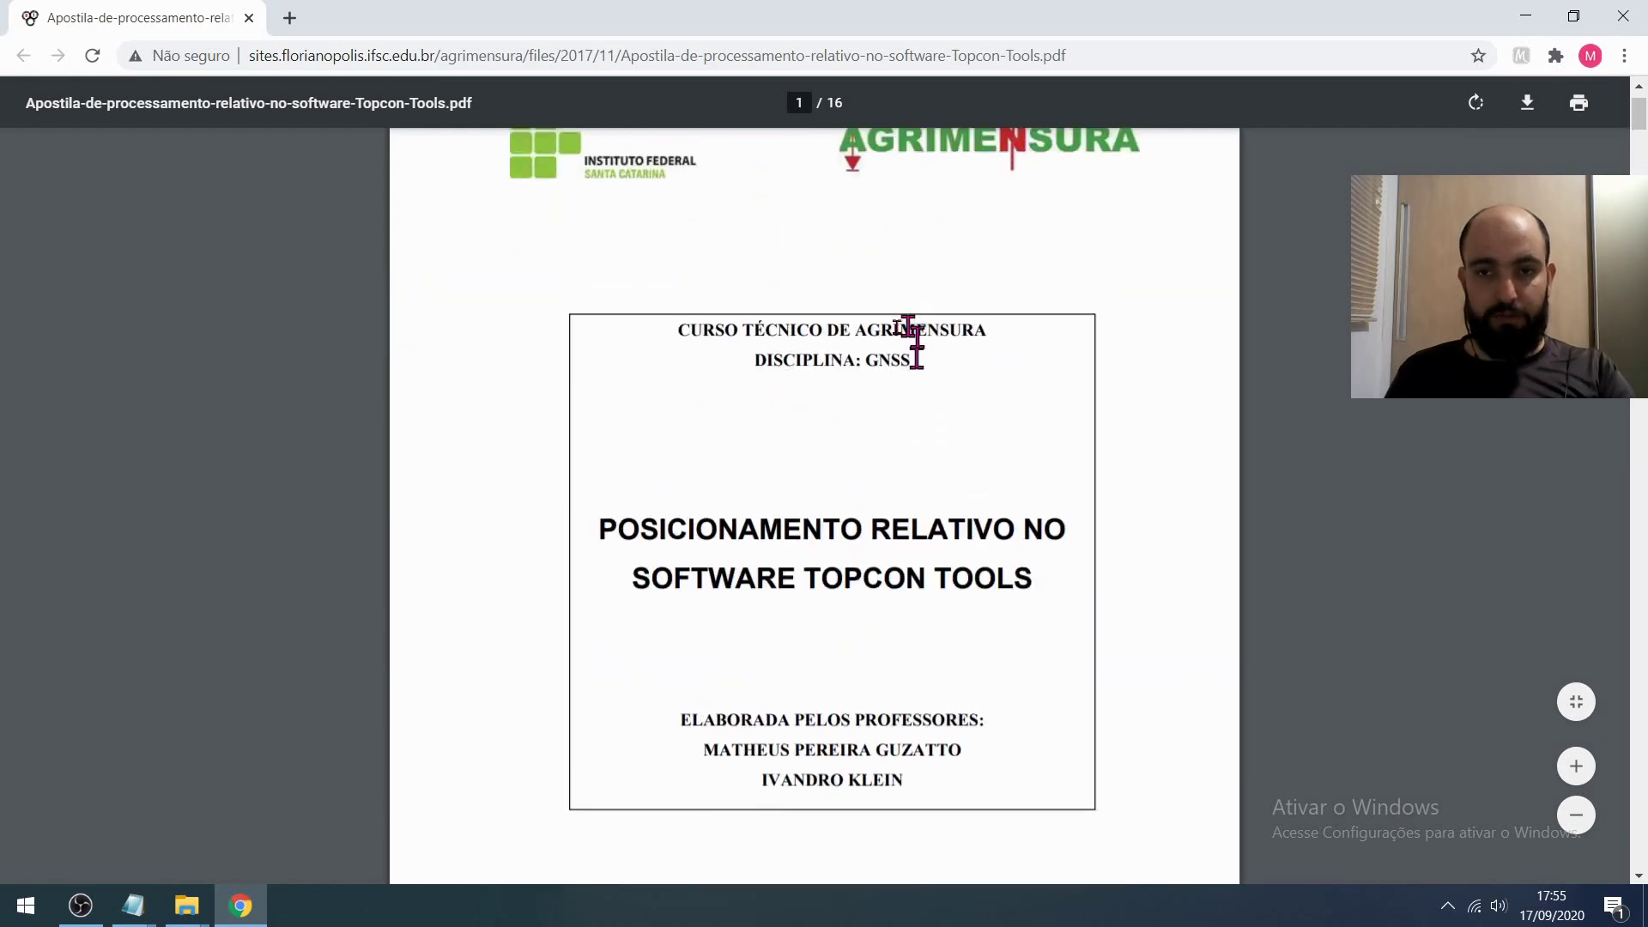
pyautogui.scroll(-6, 912, 441)
pyautogui.scroll(-10, 893, 489)
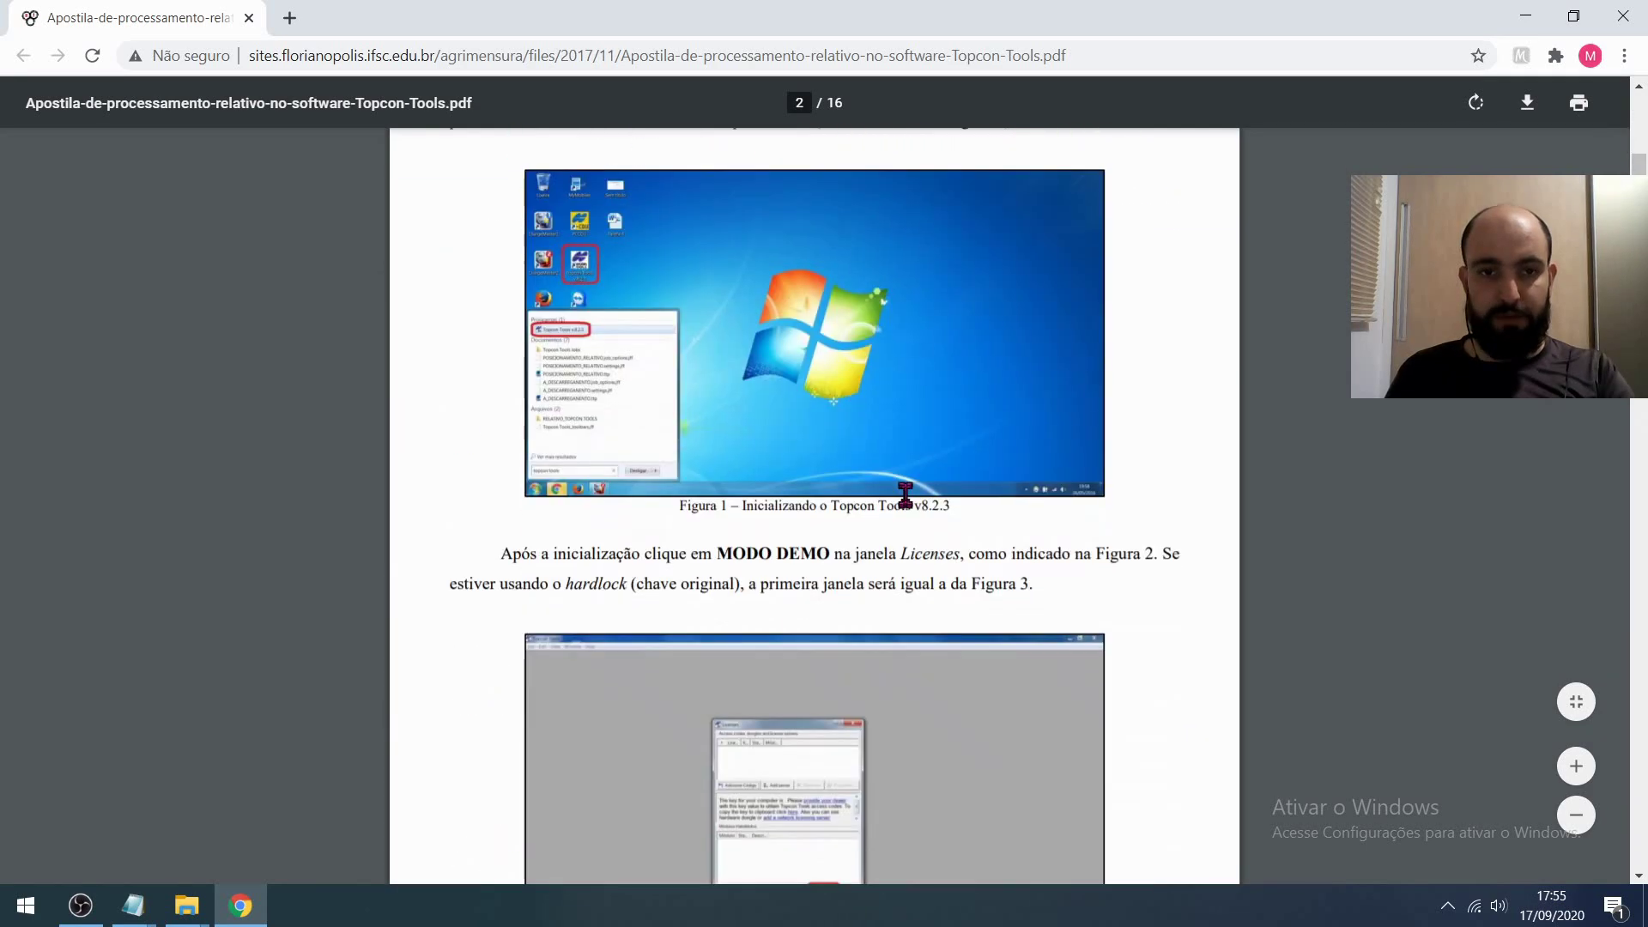
pyautogui.scroll(12, 905, 503)
pyautogui.scroll(-3, 908, 503)
pyautogui.scroll(-8, 905, 502)
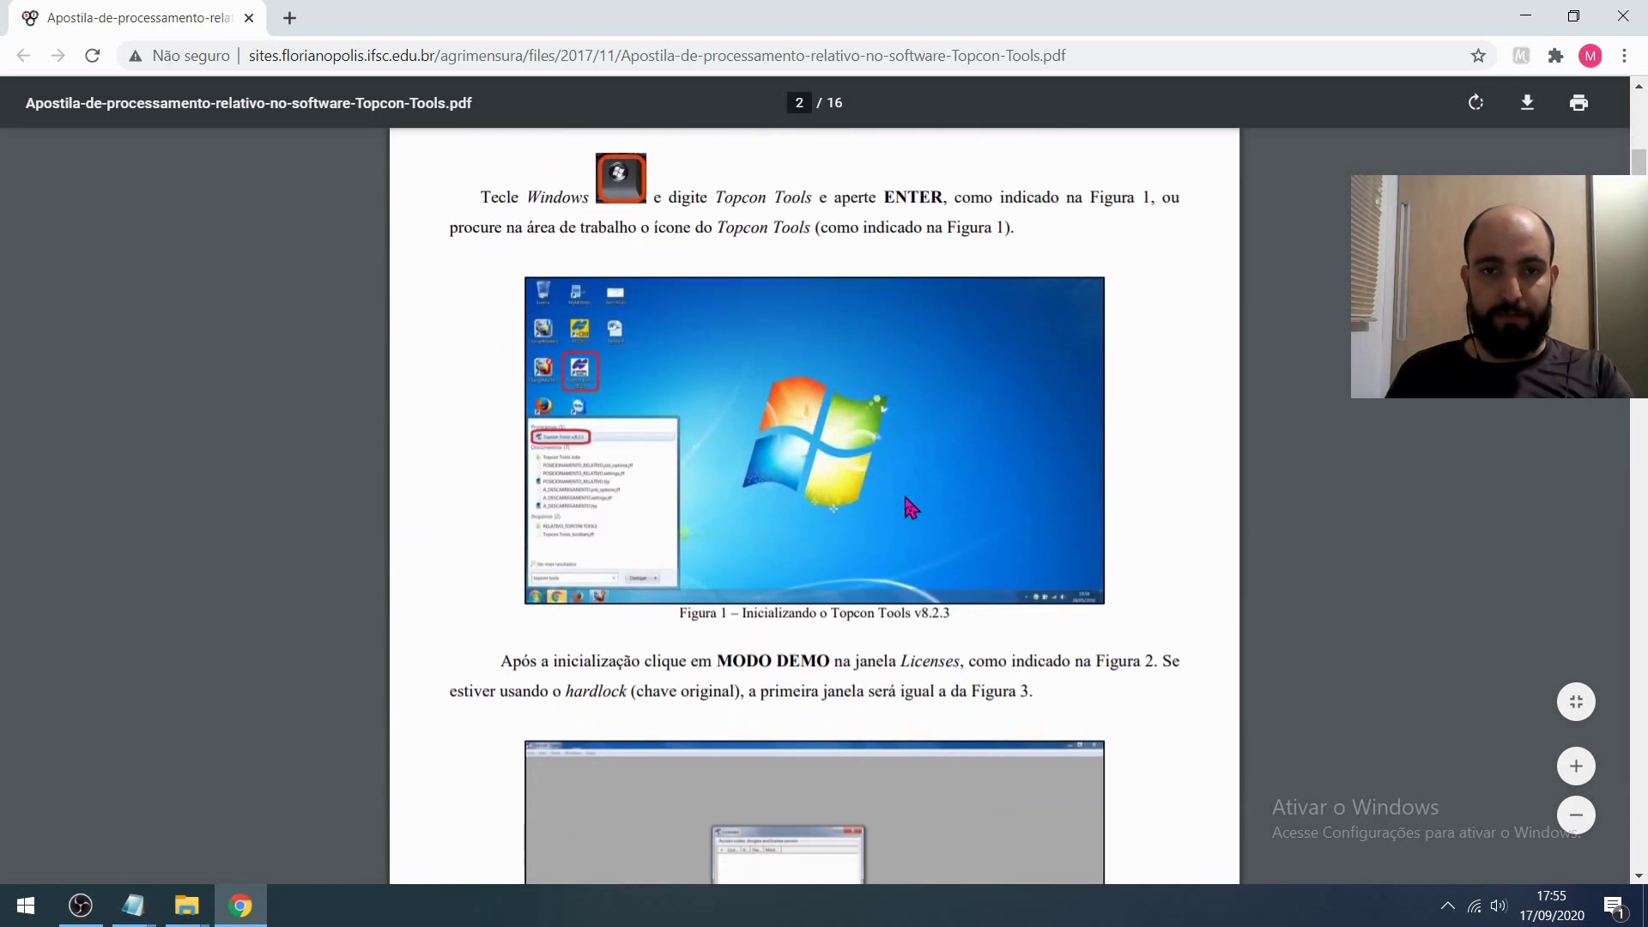
# - Switch back to File Explorer, inspect the files in the SECOES_DE_RASTREIO folder and return to the exercise folder
pyautogui.hotkey('alt', 'Tab')
pyautogui.click(678, 474)
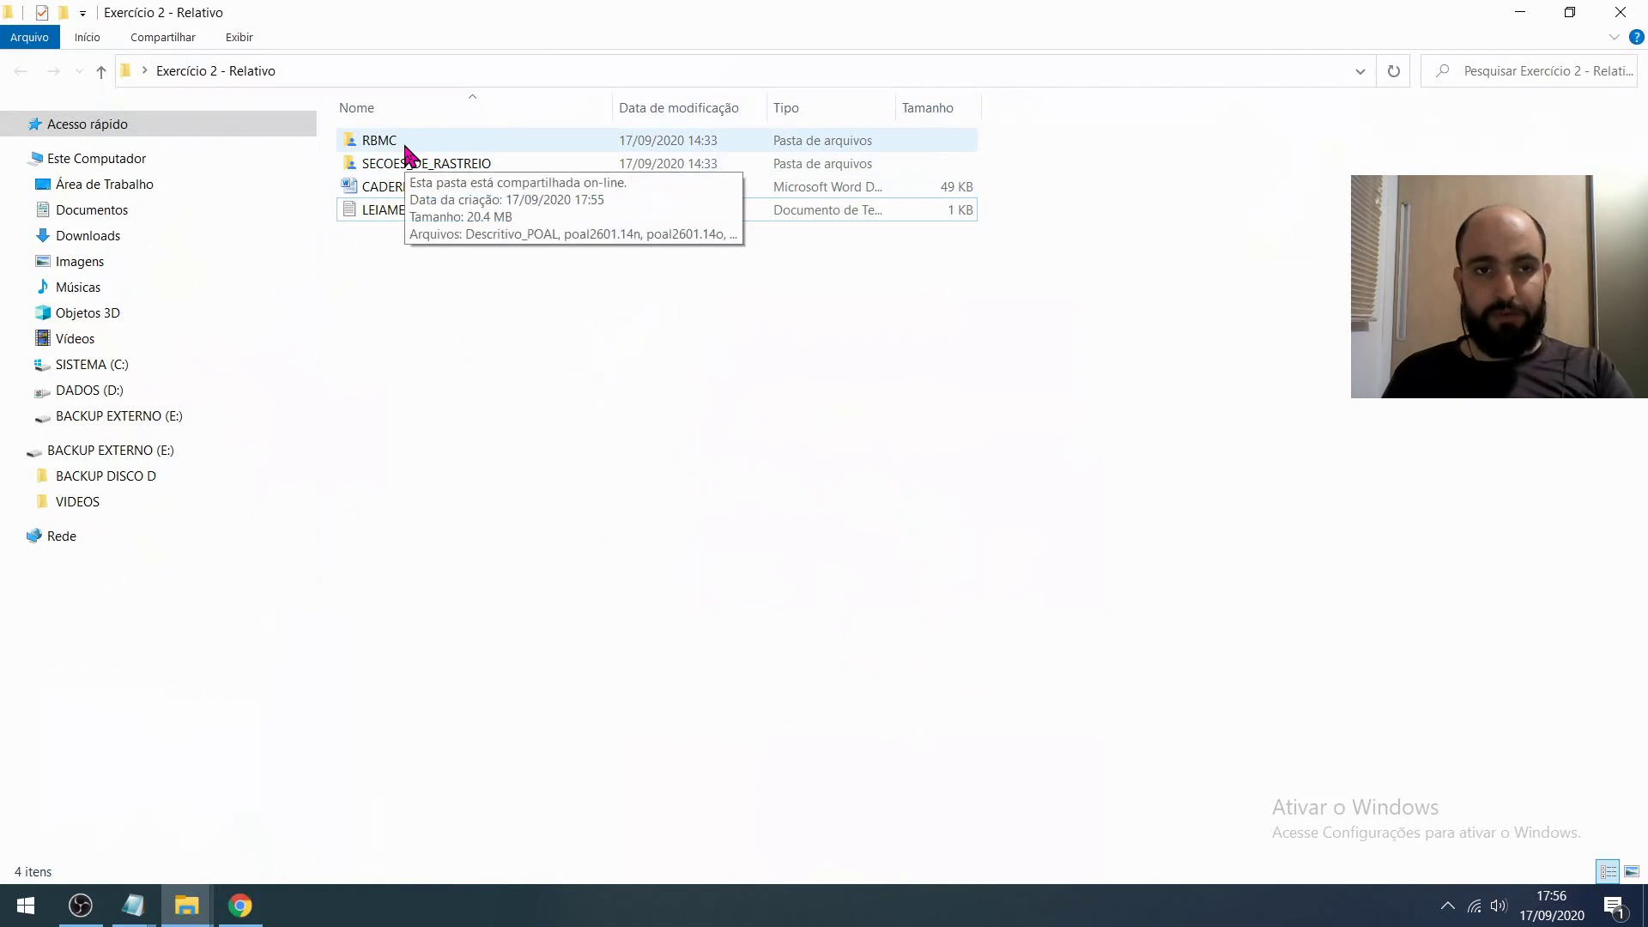
pyautogui.doubleClick(445, 165)
pyautogui.moveTo(554, 377); pyautogui.dragTo(417, 110)
pyautogui.hotkey('alt', 'Left')
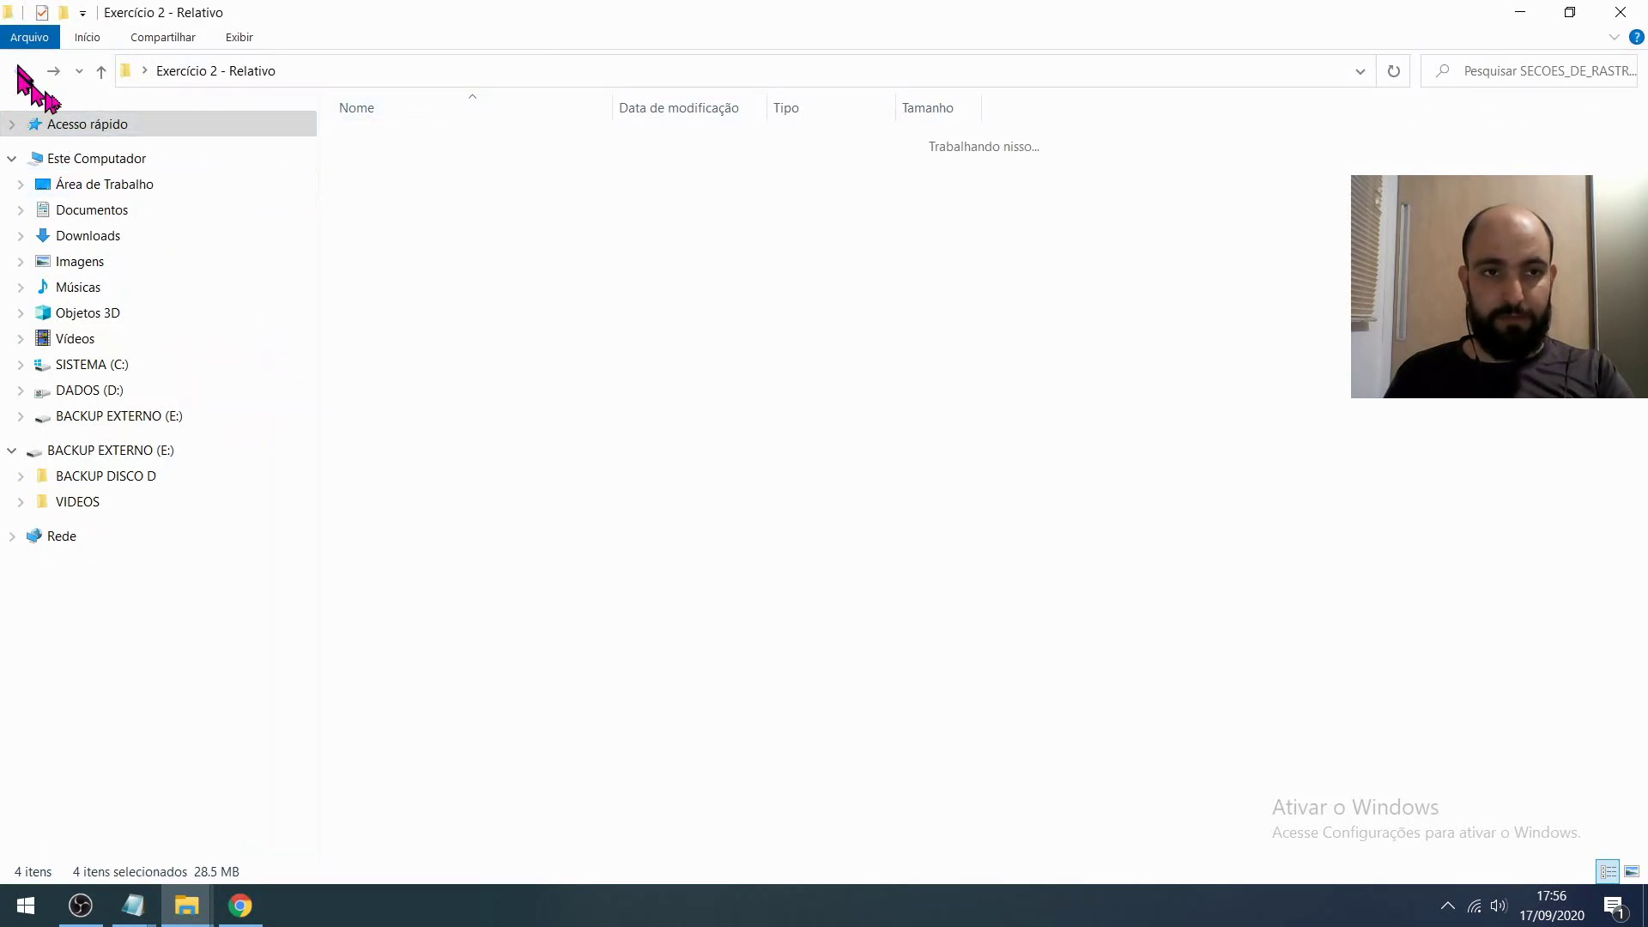
# - Inspect the poal observation and navigation files in the RBMC folder and return to the exercise folder
pyautogui.doubleClick(412, 144)
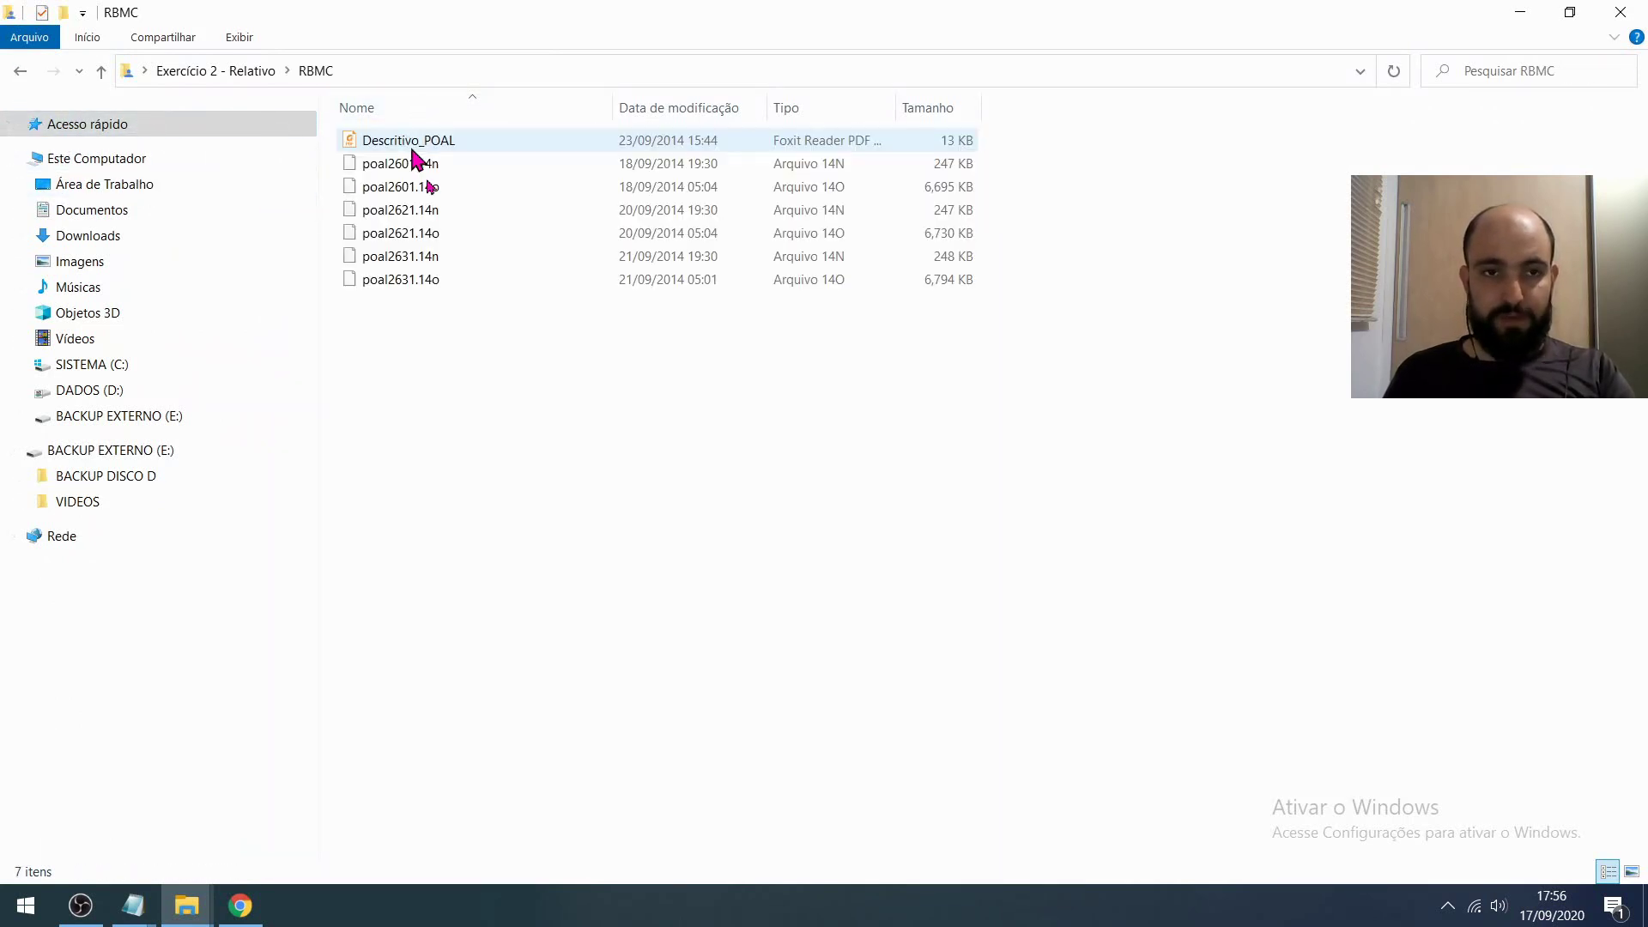
pyautogui.moveTo(612, 442); pyautogui.dragTo(367, 157)
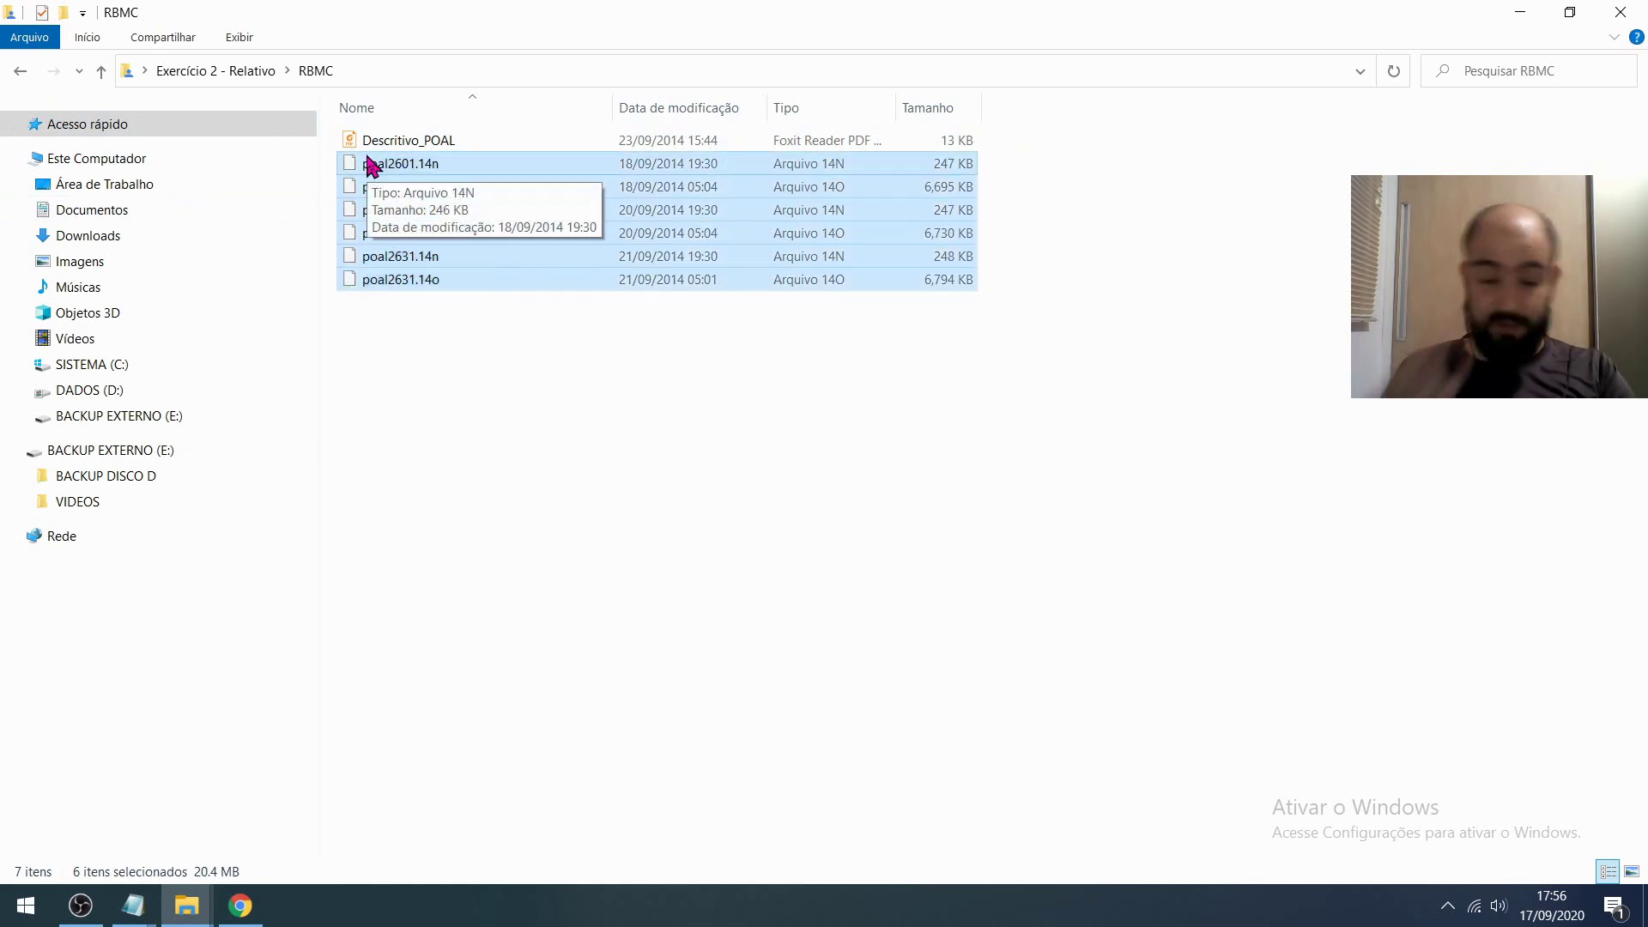
pyautogui.click(537, 364)
pyautogui.moveTo(570, 353); pyautogui.dragTo(324, 139)
pyautogui.click(493, 327)
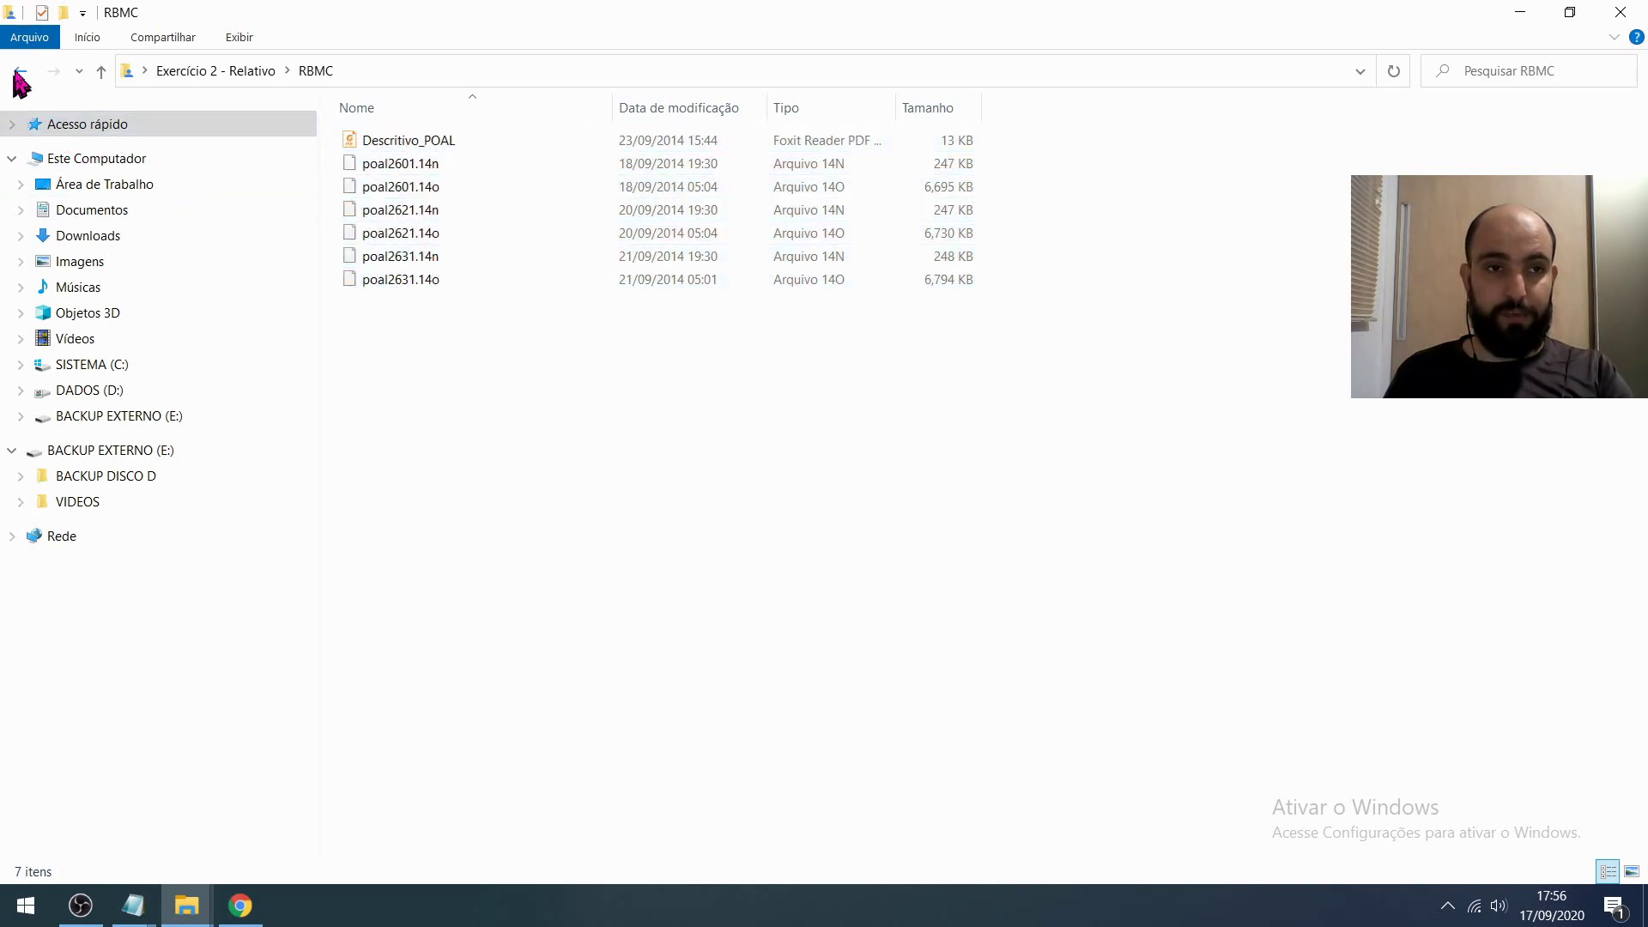
pyautogui.click(17, 74)
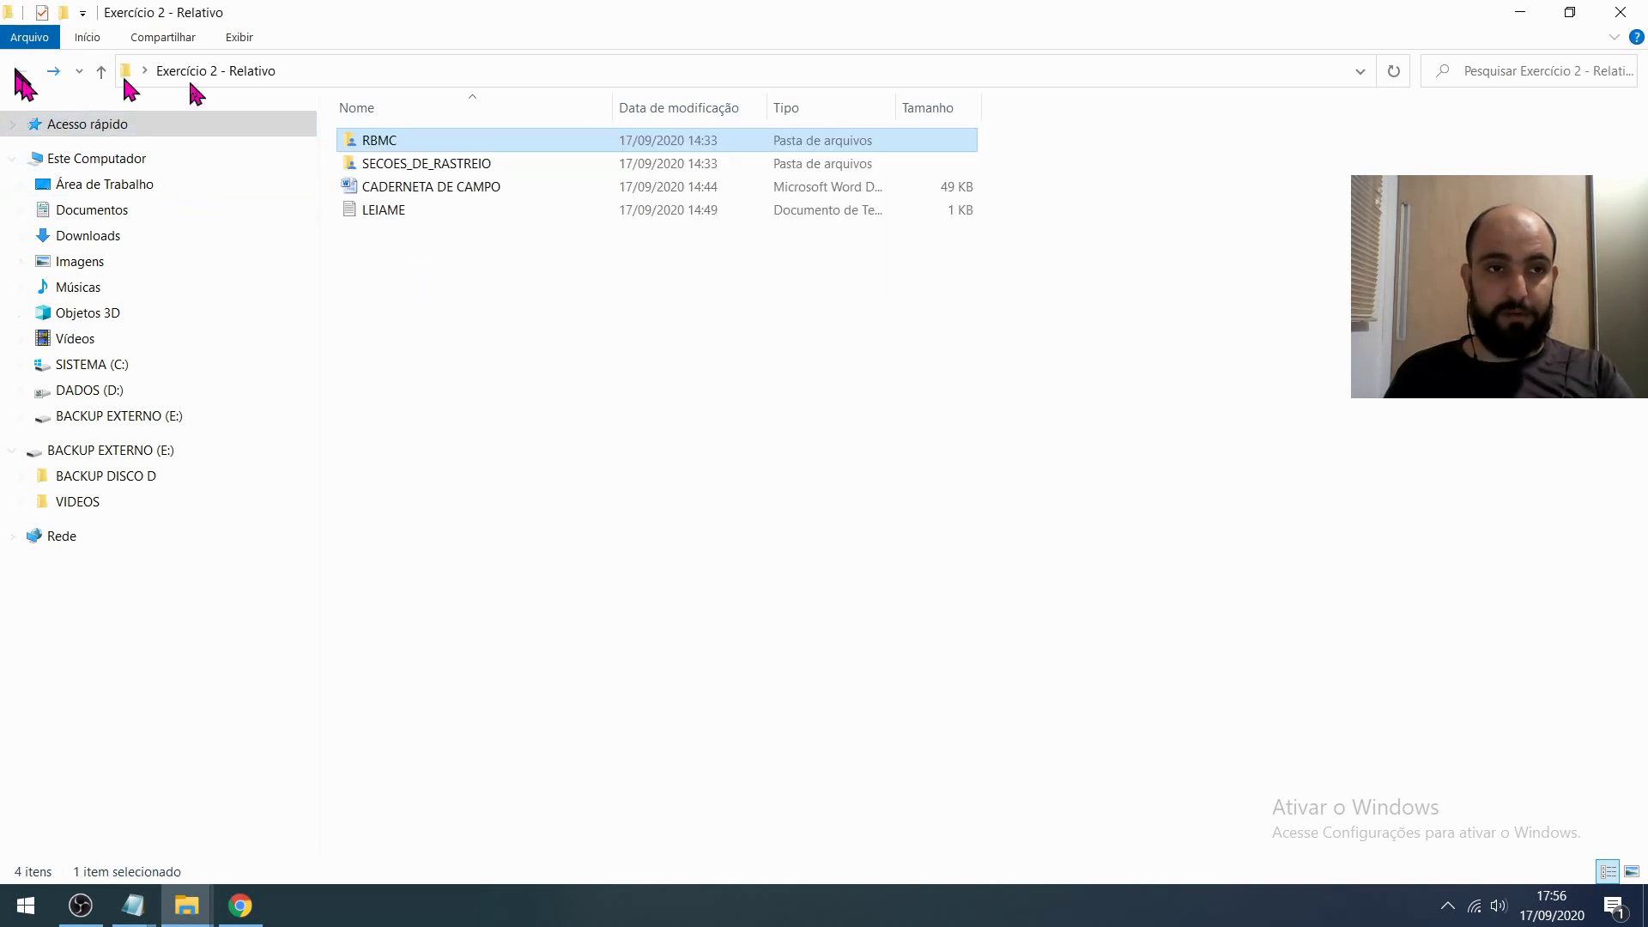
# - Open the CADERNETA DE CAMPO document in Word and enable editing
pyautogui.doubleClick(429, 191)
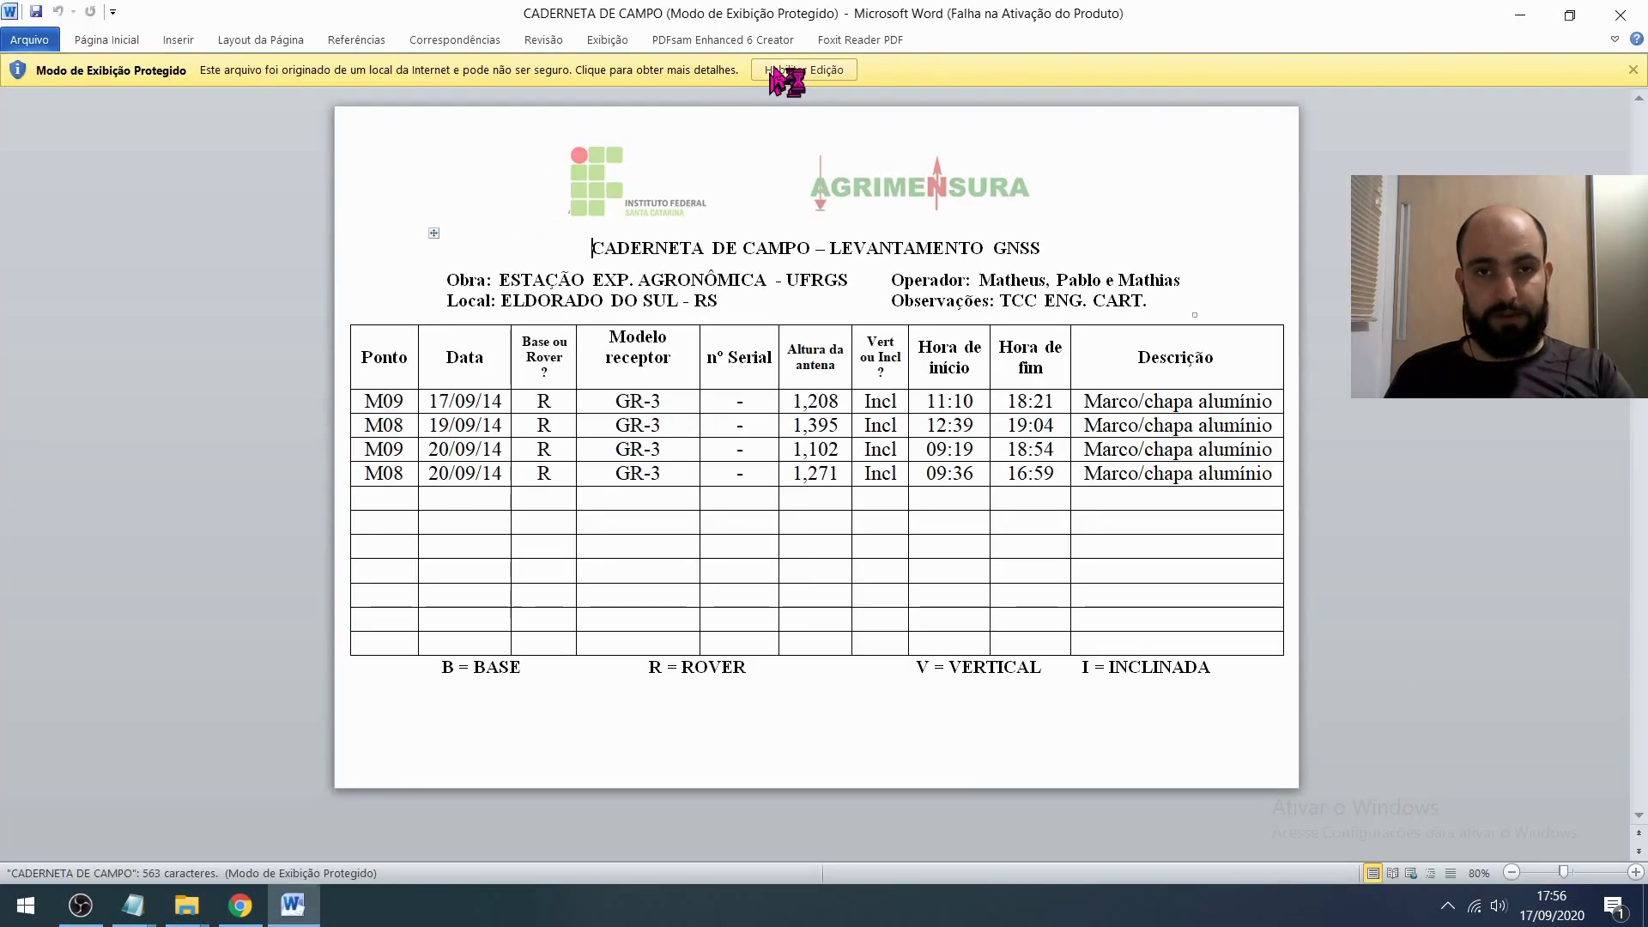
pyautogui.click(773, 71)
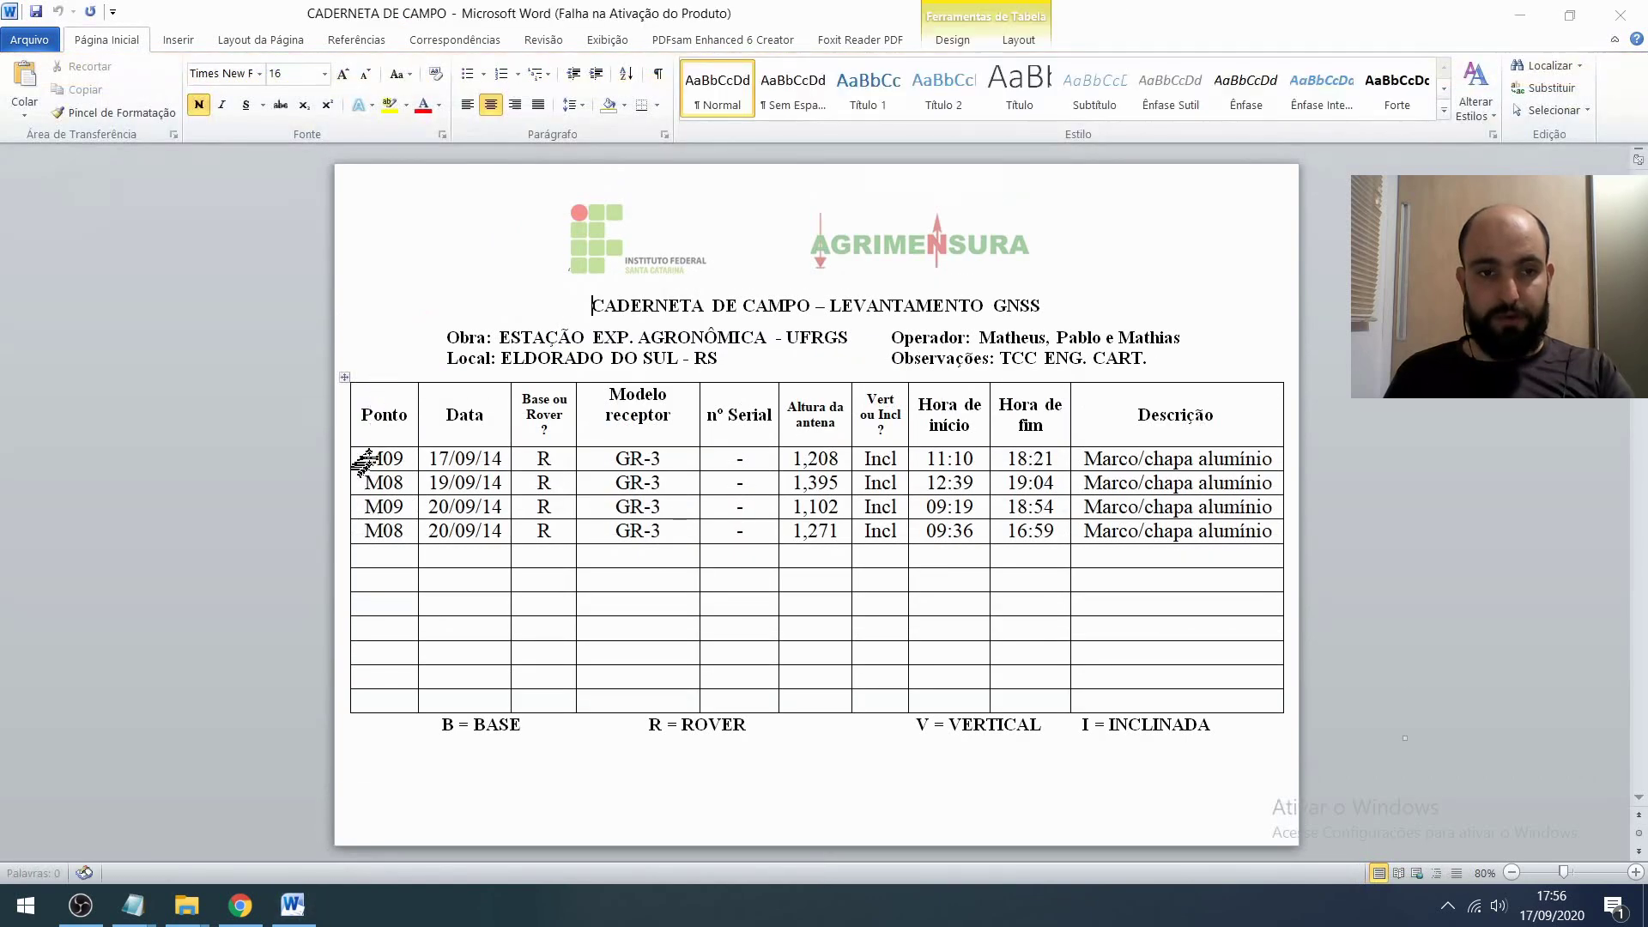
pyautogui.click(1042, 660)
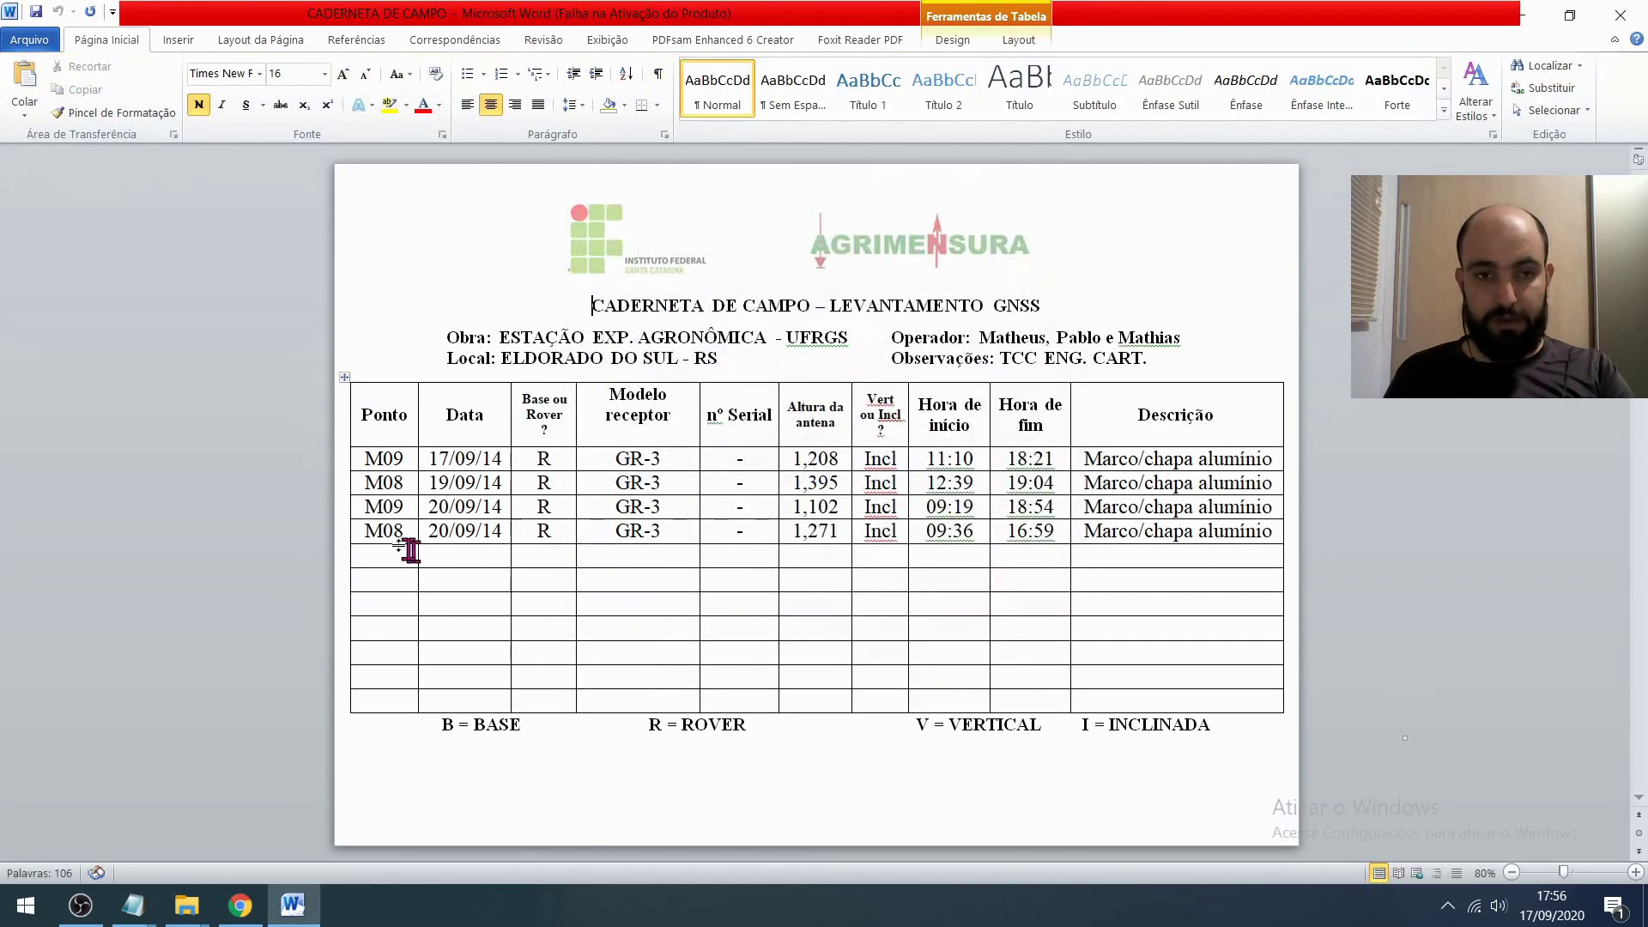
# - Examine the field notebook's points, dates, receiver model, antenna heights, times and mark descriptions, and minimize the document
pyautogui.moveTo(370, 456)
pyautogui.mouseDown()
pyautogui.moveTo(391, 446)
pyautogui.moveTo(382, 483)
pyautogui.mouseUp()
pyautogui.click(377, 485)
pyautogui.click(467, 482)
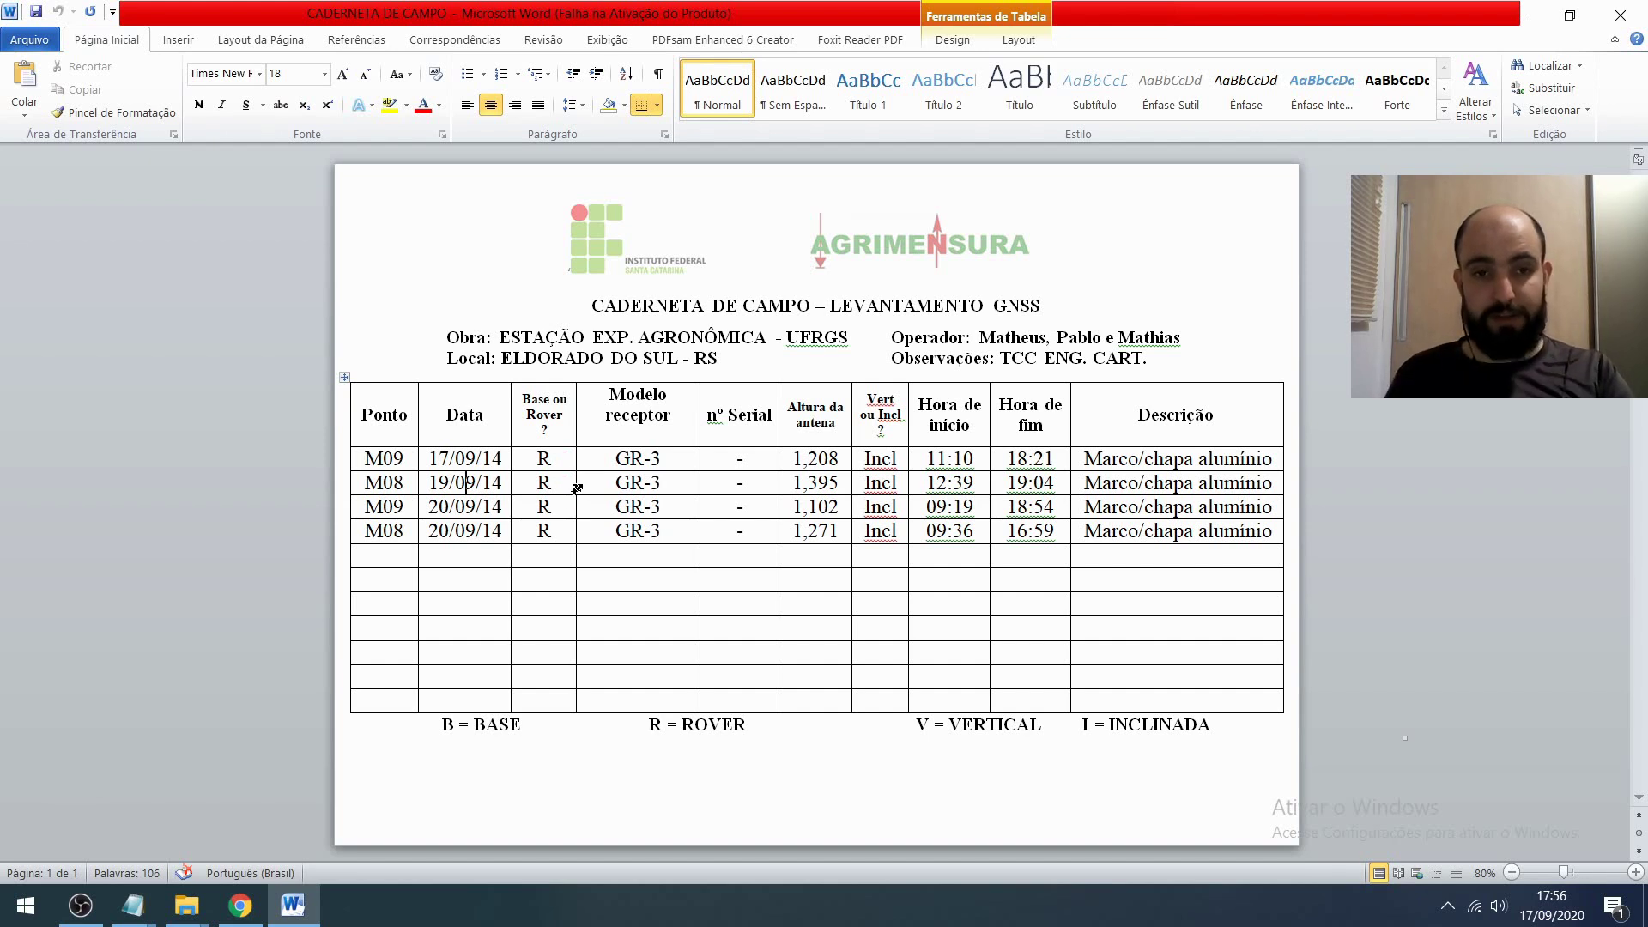
pyautogui.moveTo(672, 455); pyautogui.dragTo(622, 464)
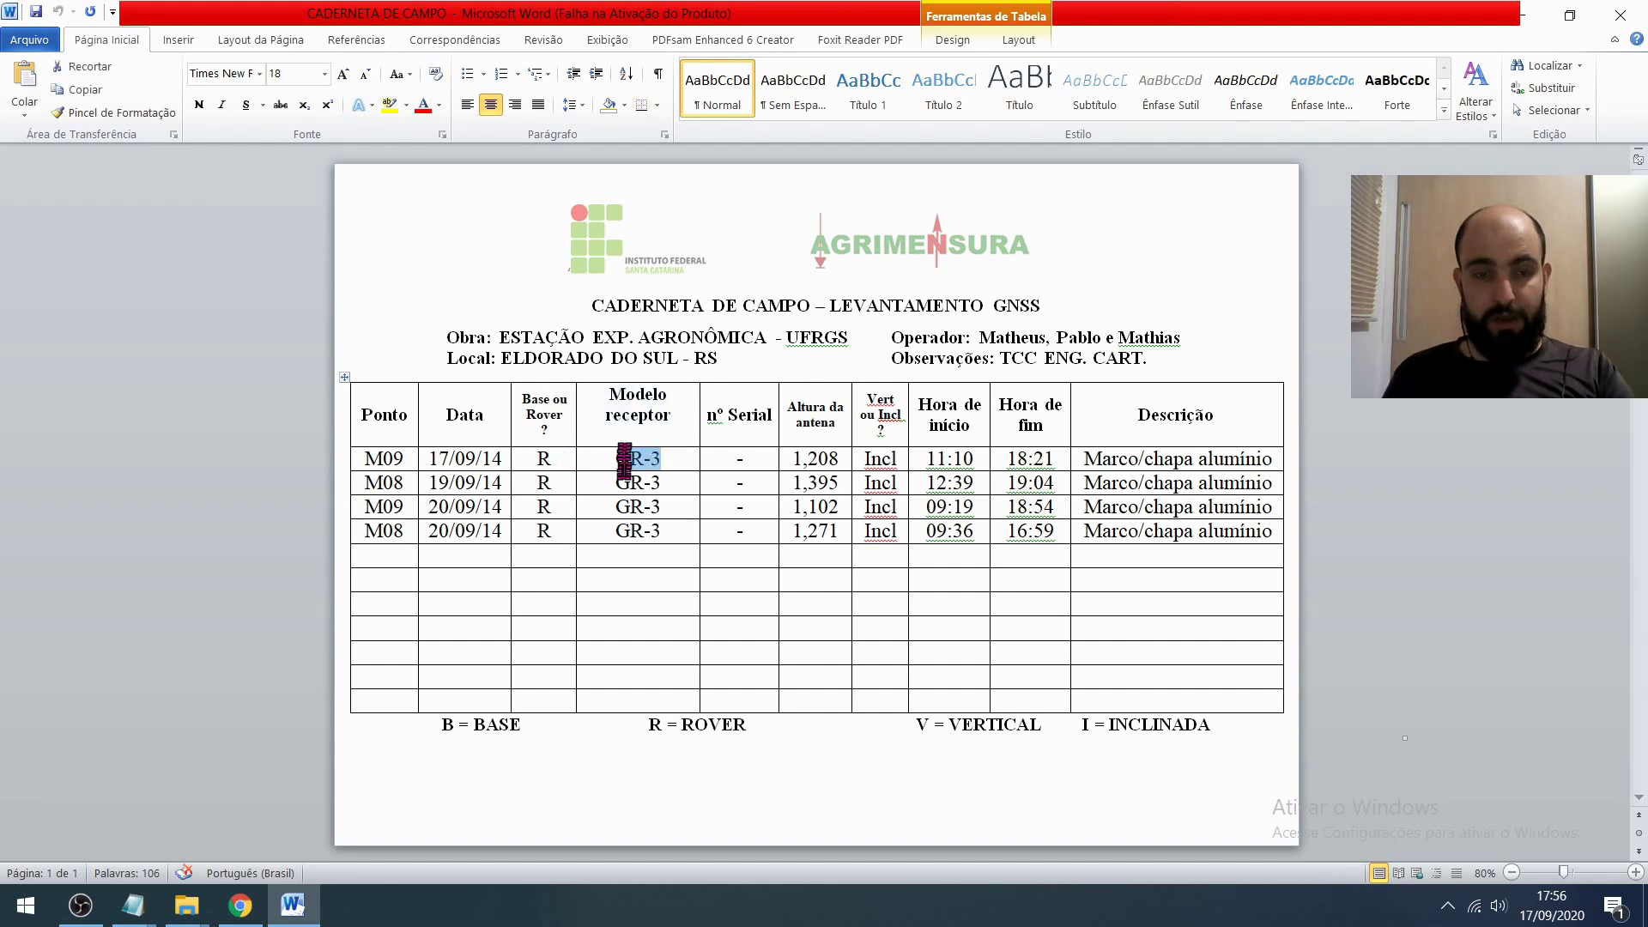
pyautogui.click(618, 463)
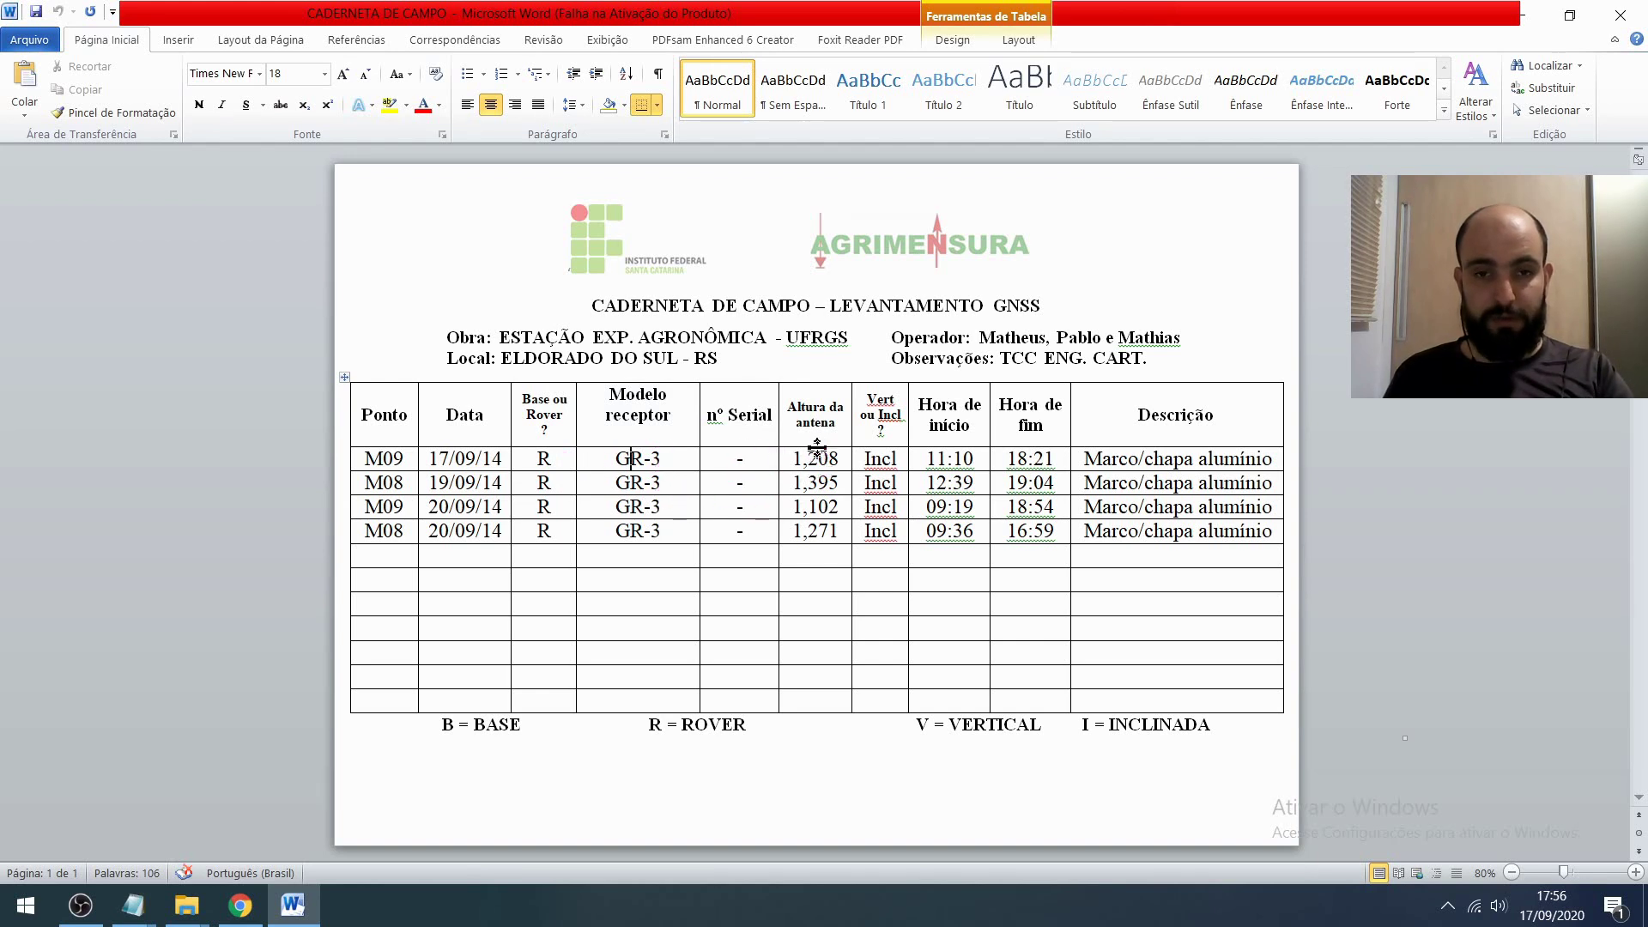
pyautogui.moveTo(791, 455); pyautogui.dragTo(839, 486)
pyautogui.click(831, 483)
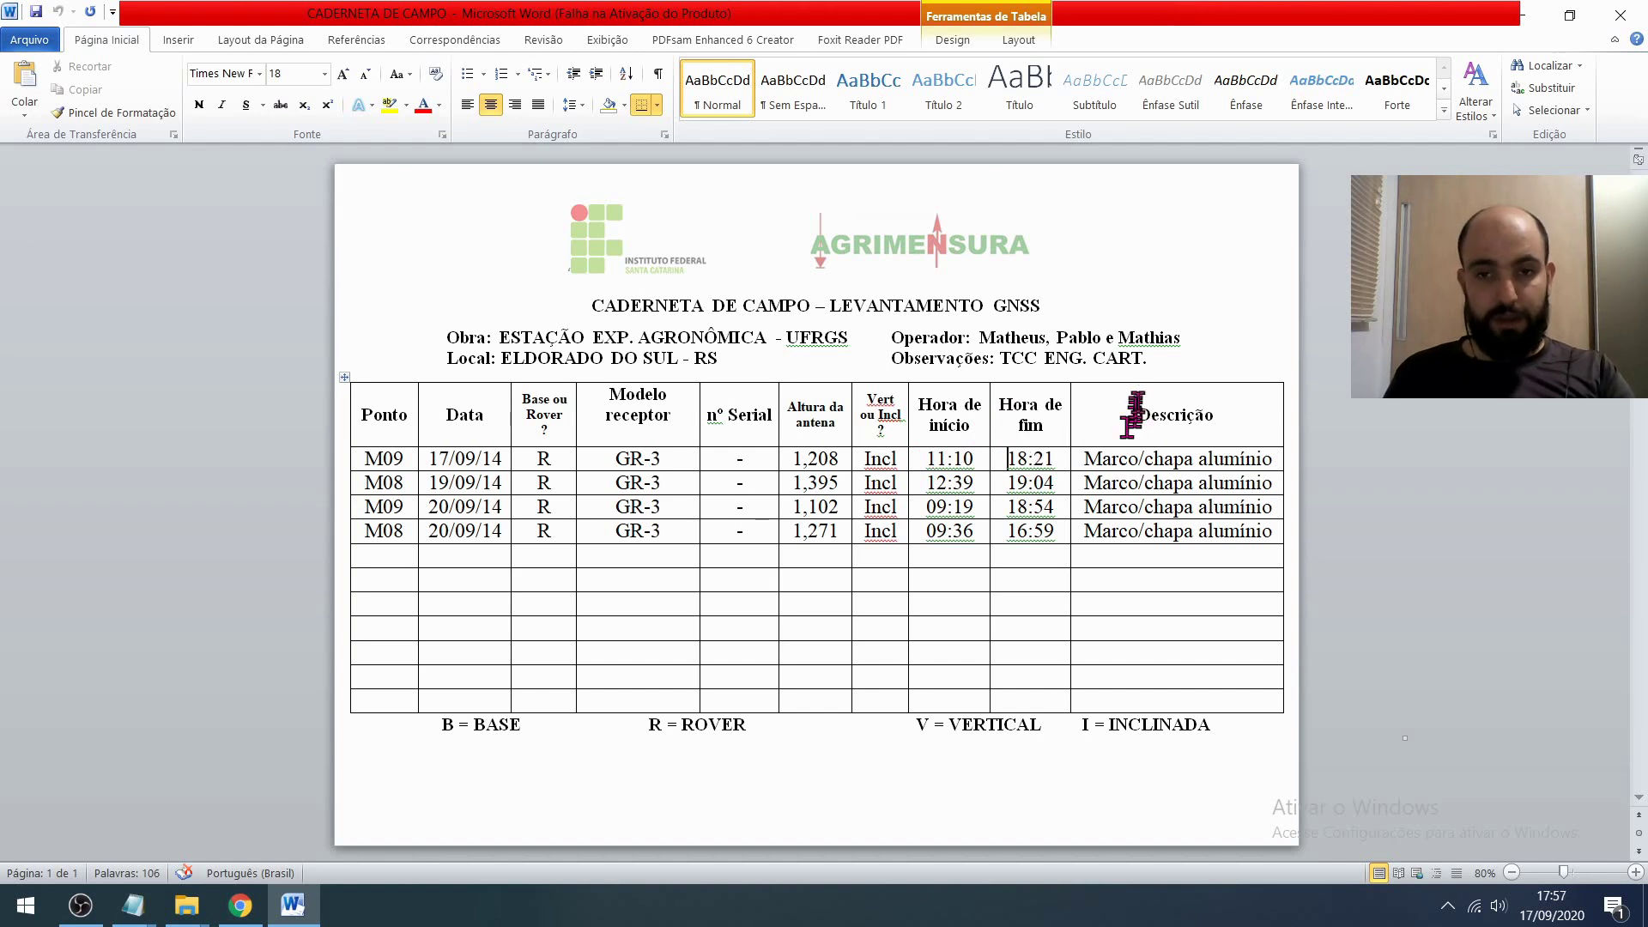
pyautogui.moveTo(1140, 455); pyautogui.dragTo(1145, 458)
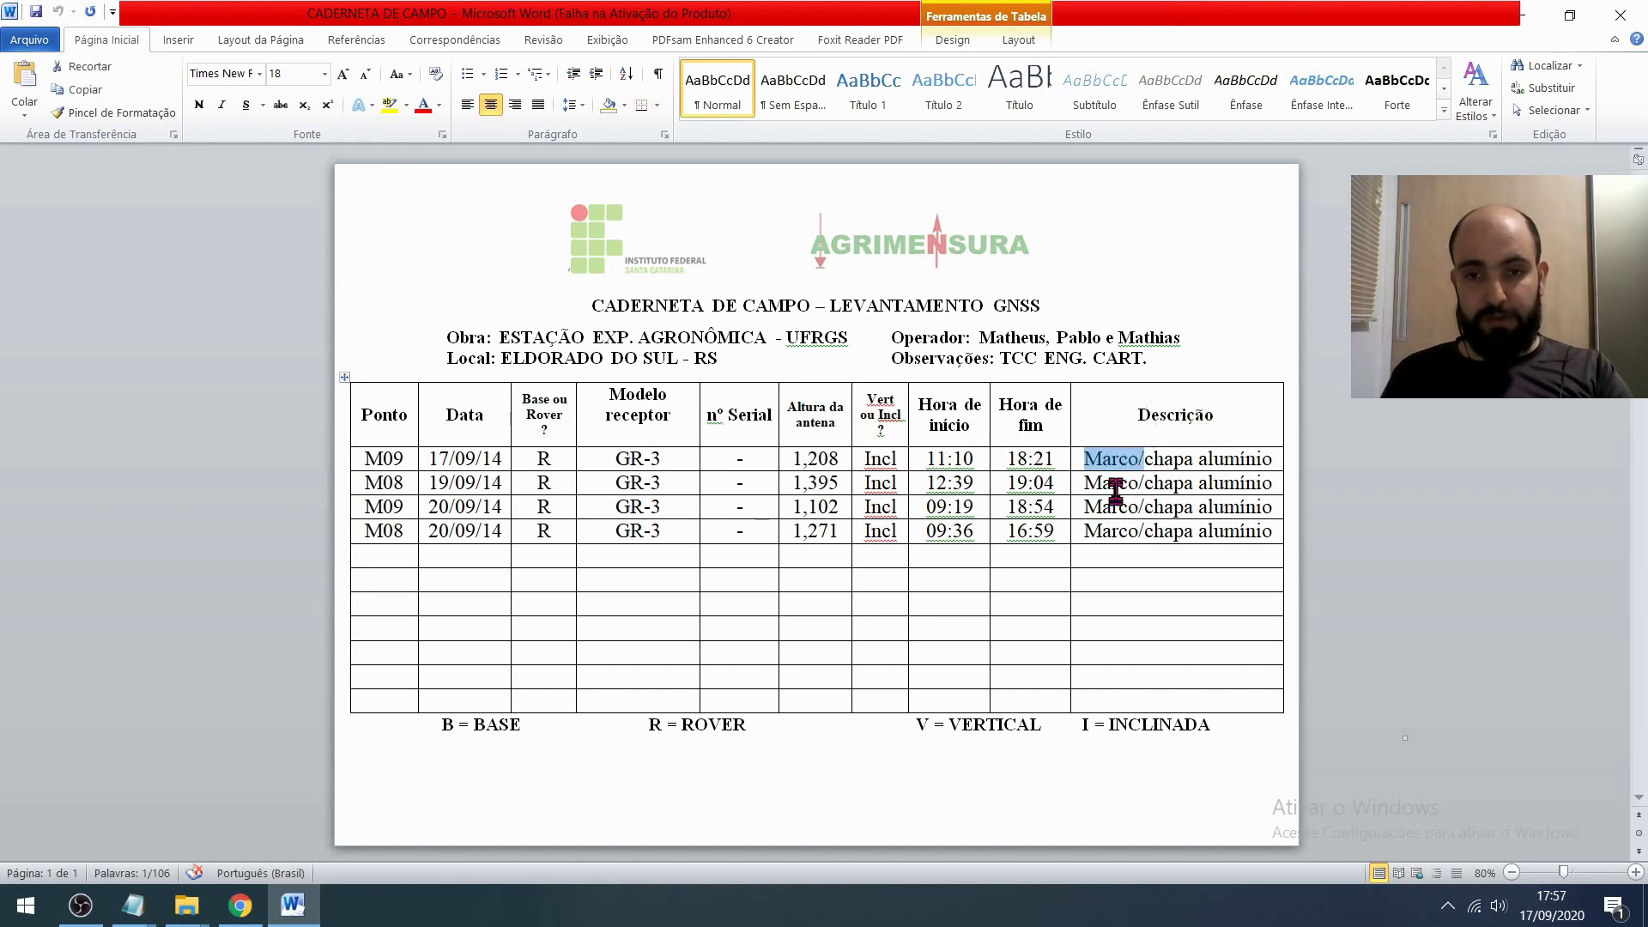
pyautogui.hotkey('alt', 'Tab')
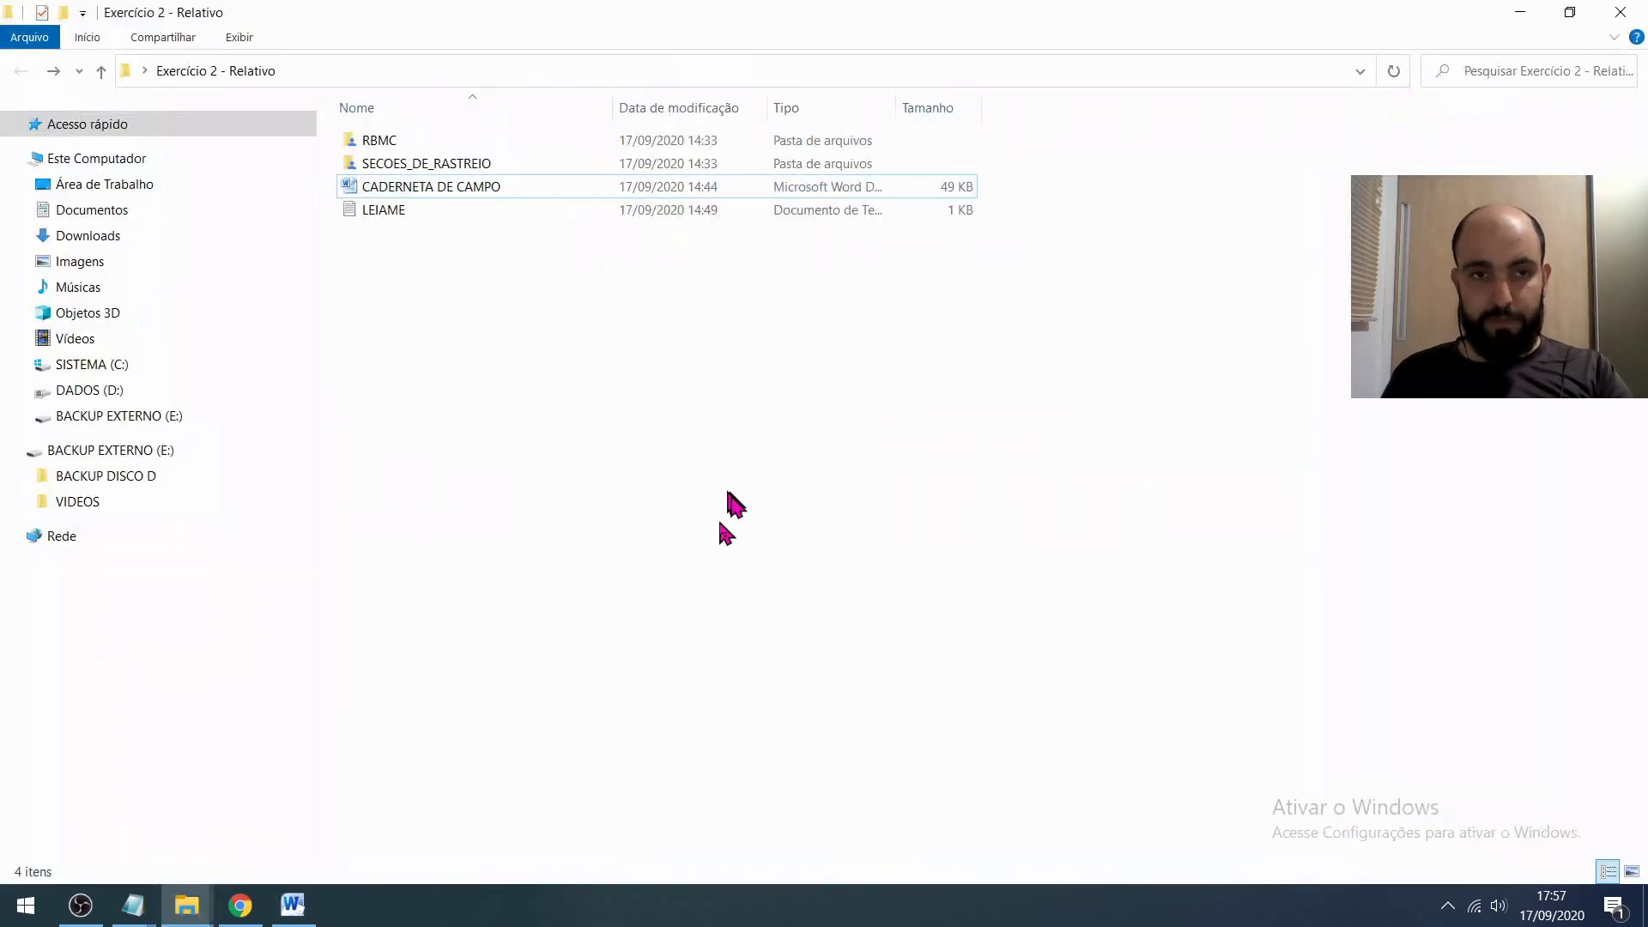
pyautogui.click(292, 905)
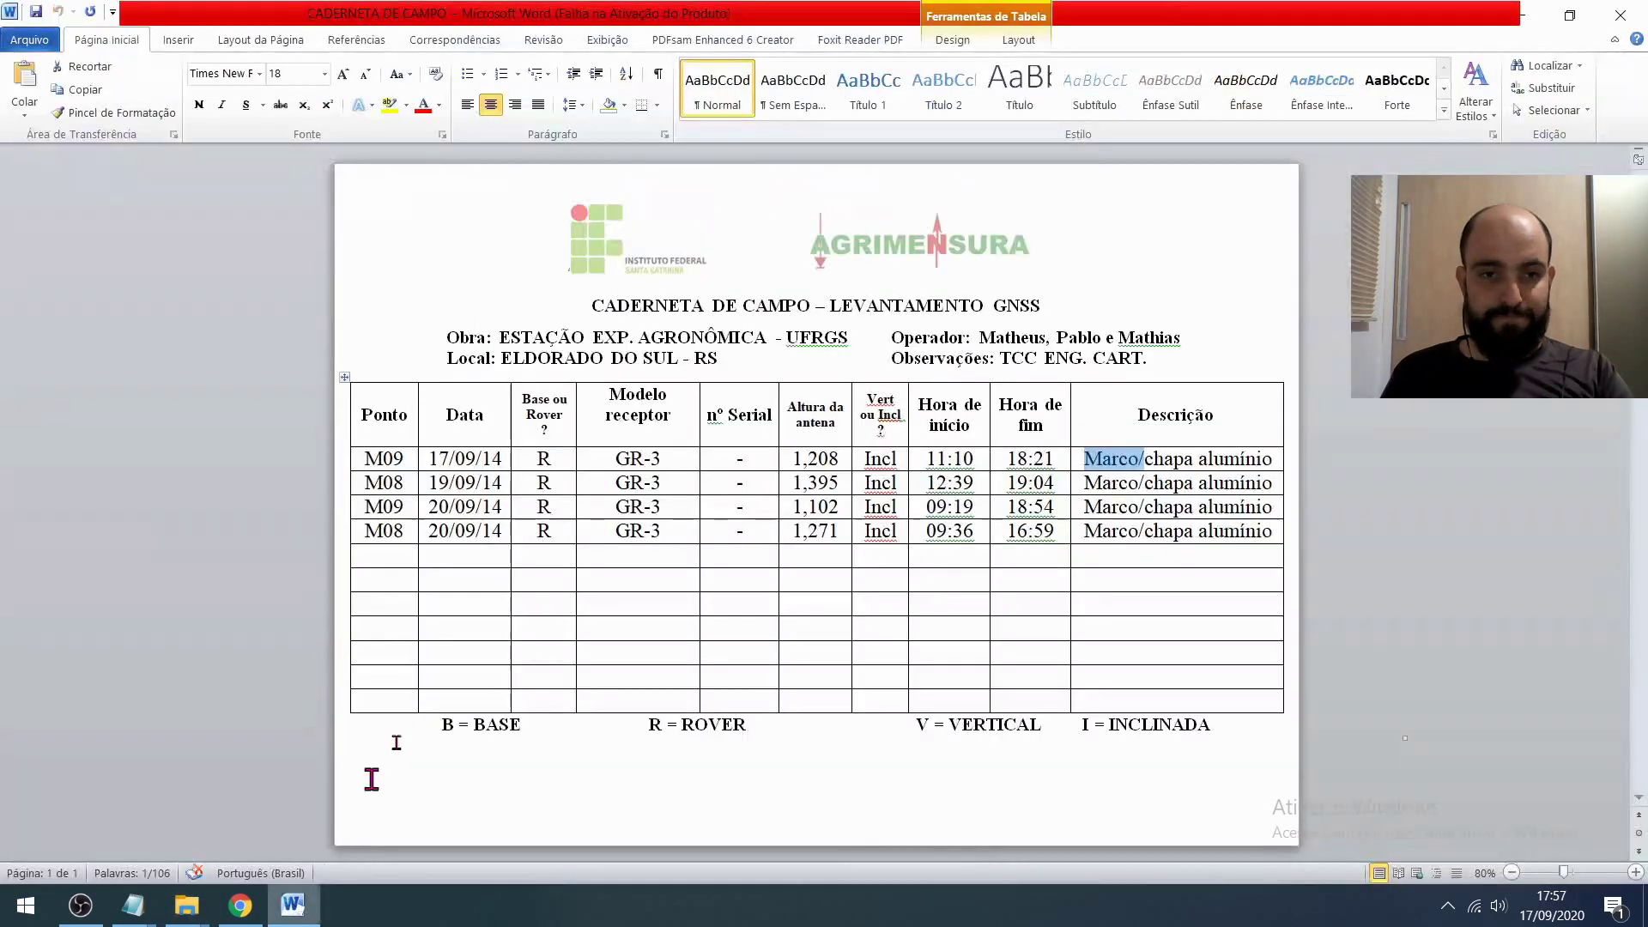
pyautogui.click(1520, 15)
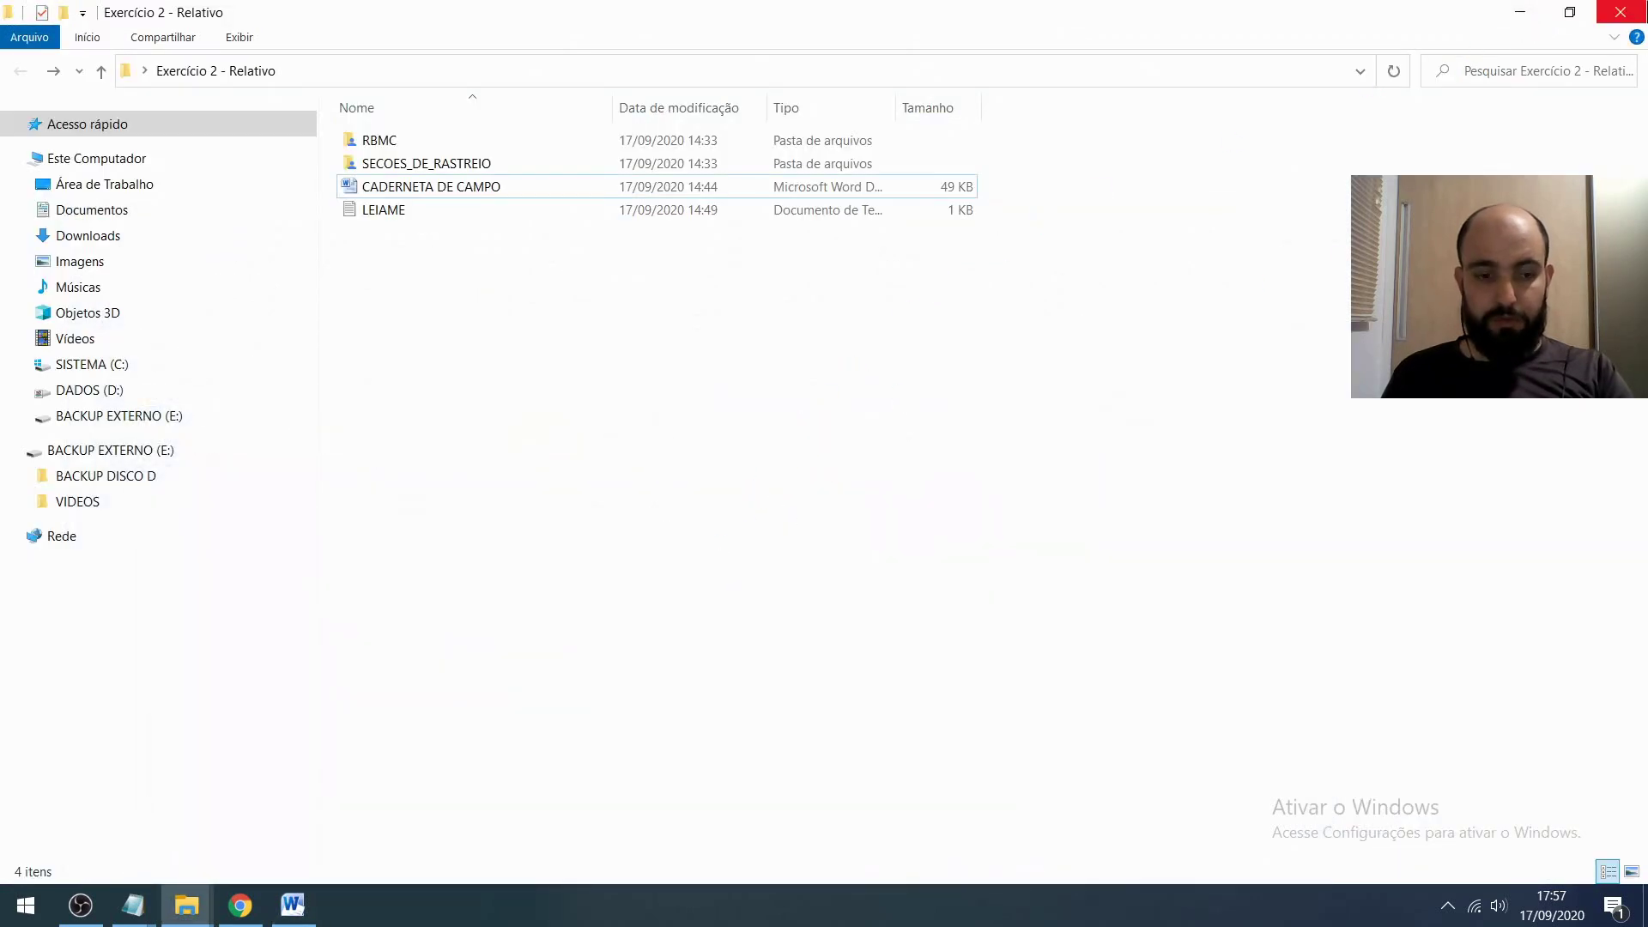
# - Search the installed programs for "top" and launch Topcon Tools v.8.2.3
pyautogui.press('super')
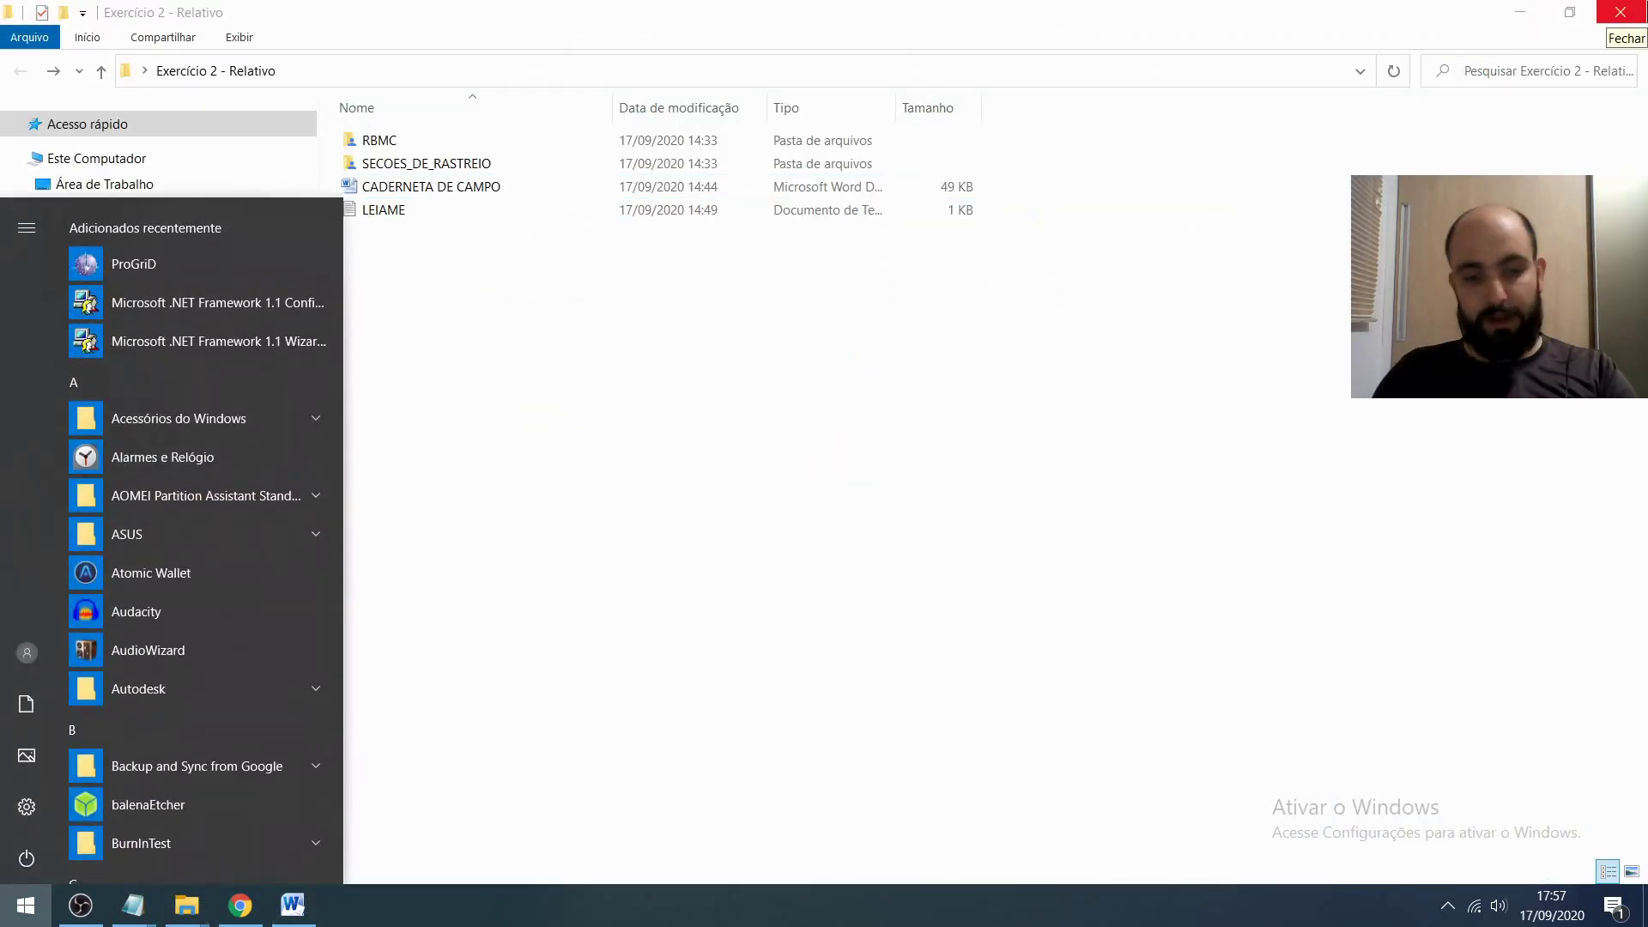
pyautogui.write('top')
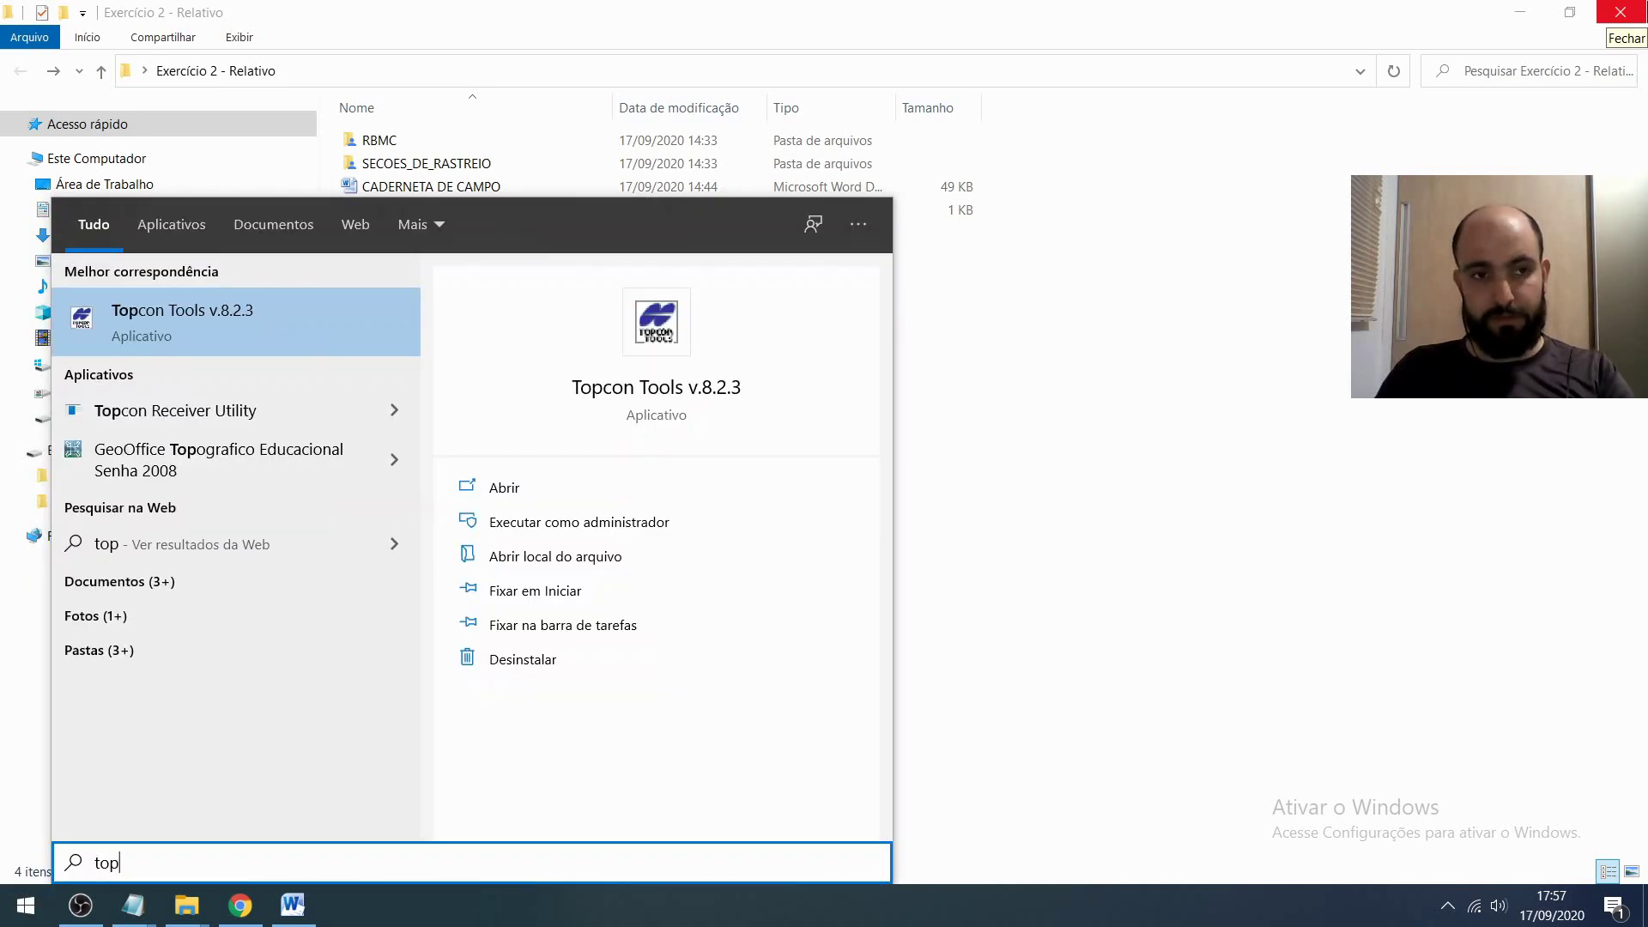
pyautogui.press('Return')
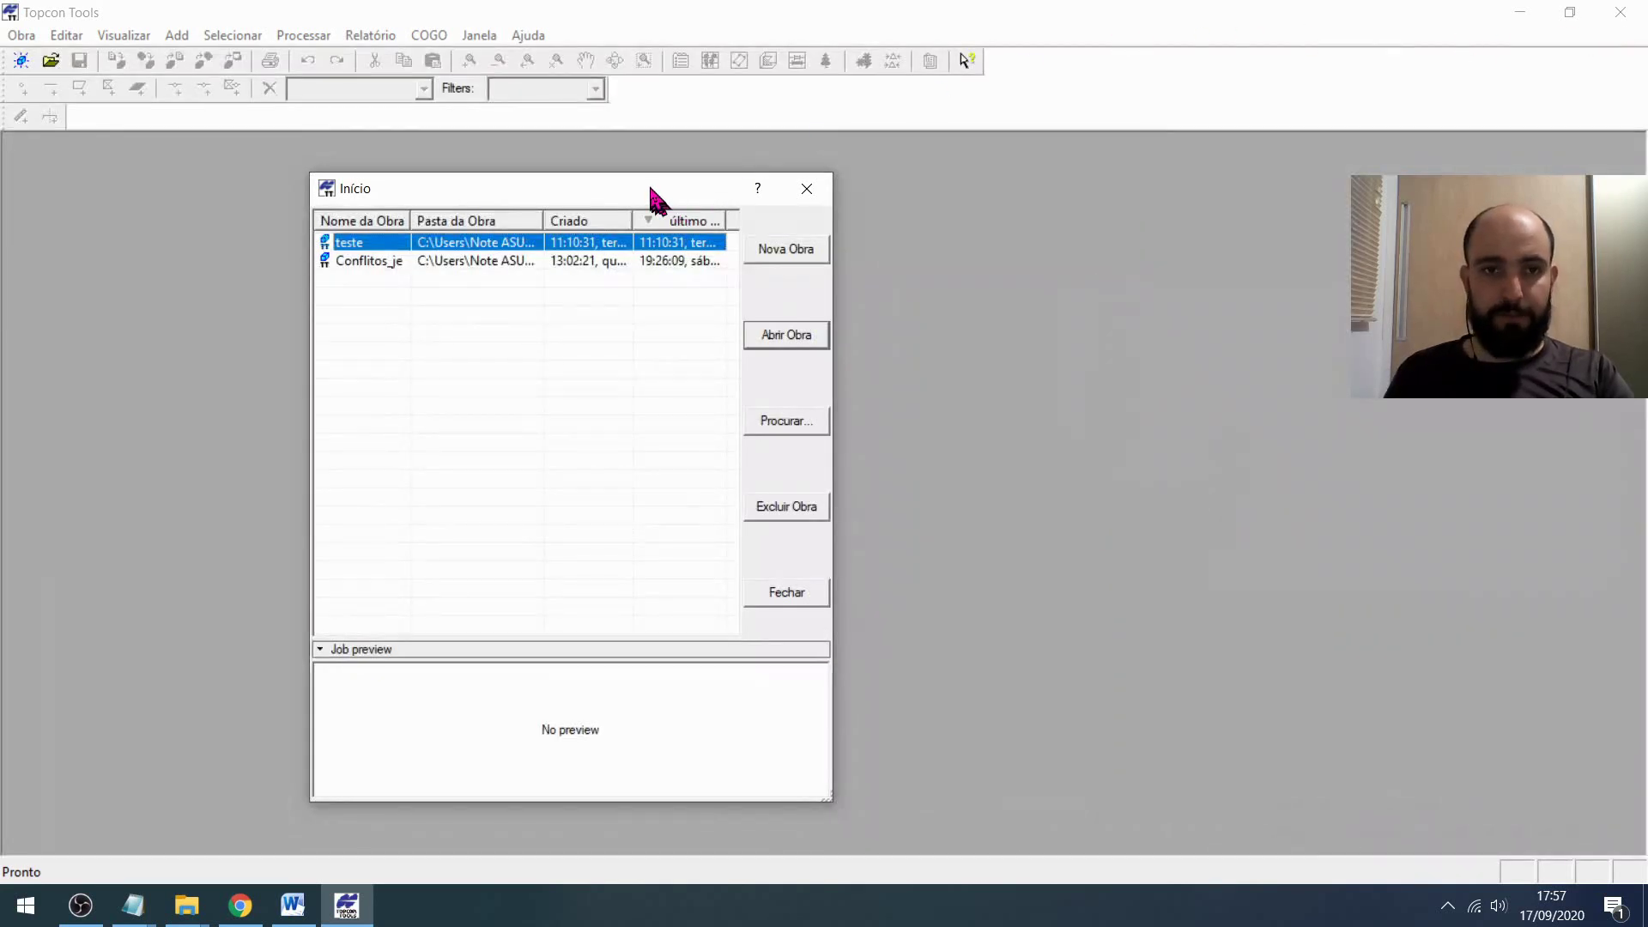
# - Create a new job named "Exercicio 2 - relativo" in the Desktop folder with the Design configuration
pyautogui.moveTo(650, 191); pyautogui.dragTo(687, 167)
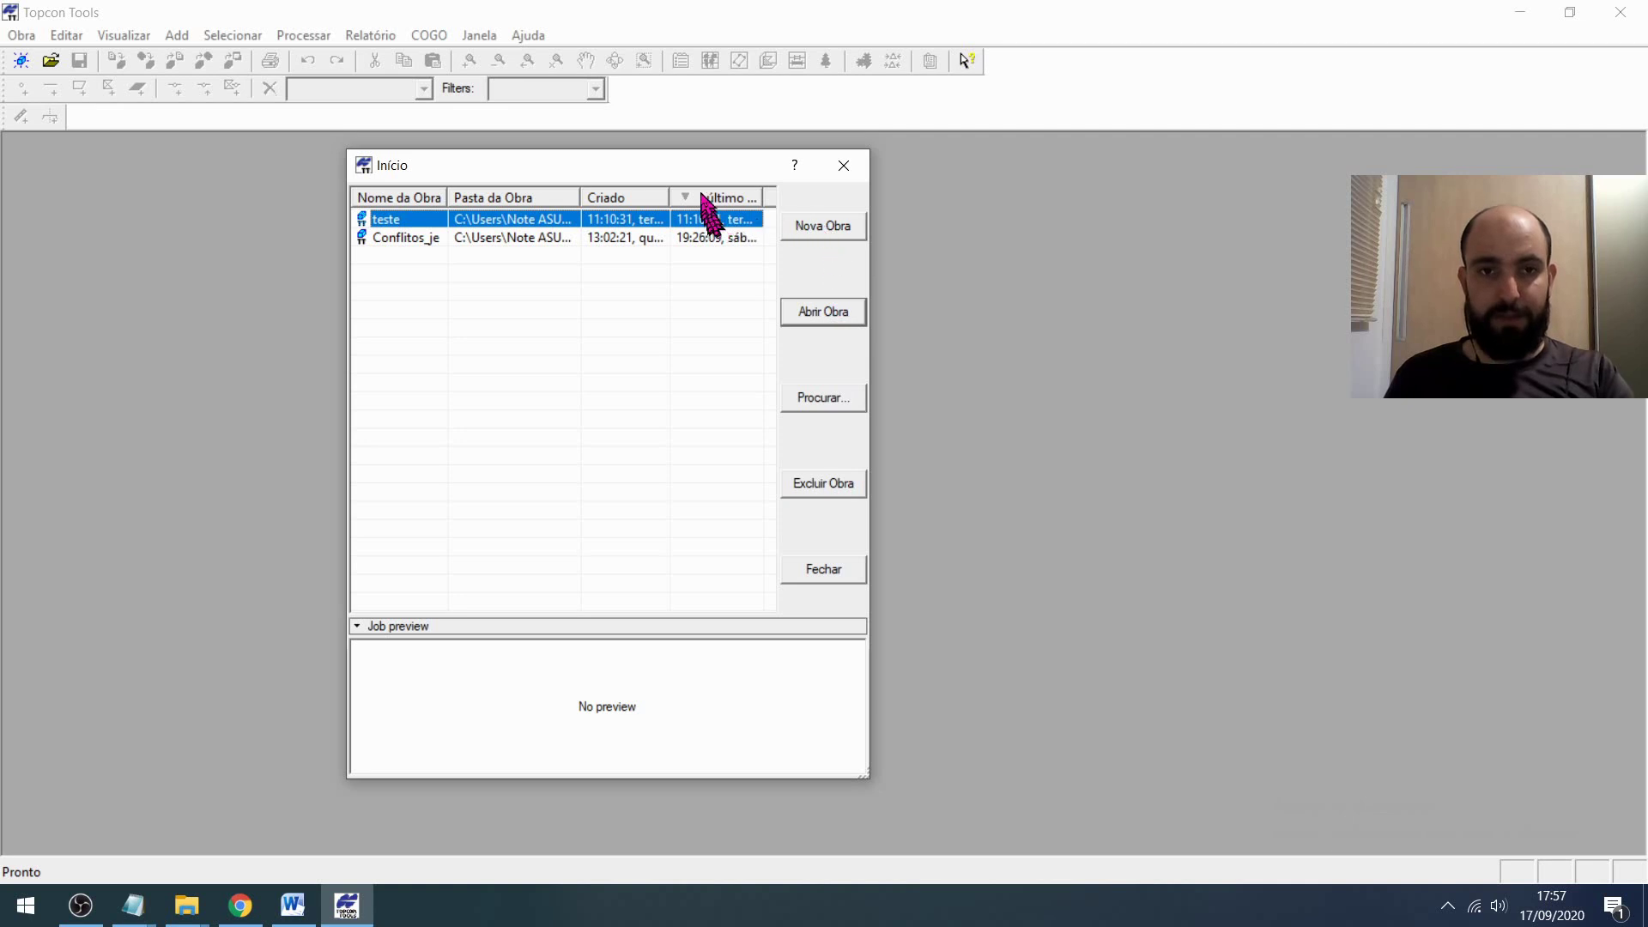
pyautogui.moveTo(699, 166); pyautogui.dragTo(709, 189)
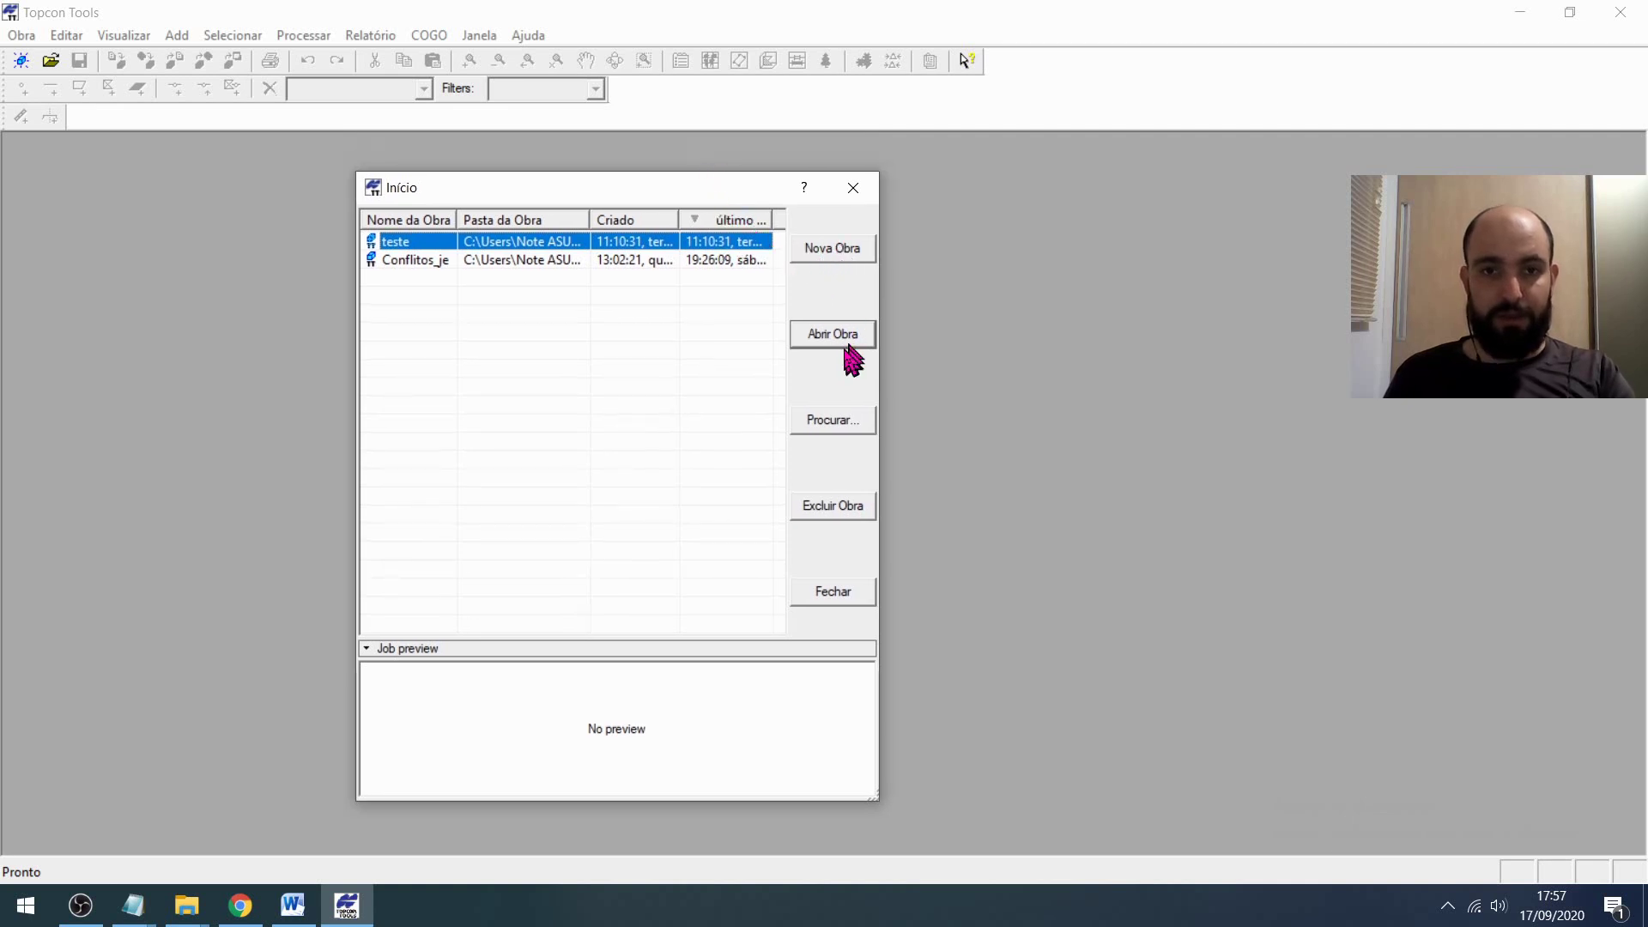
pyautogui.click(849, 250)
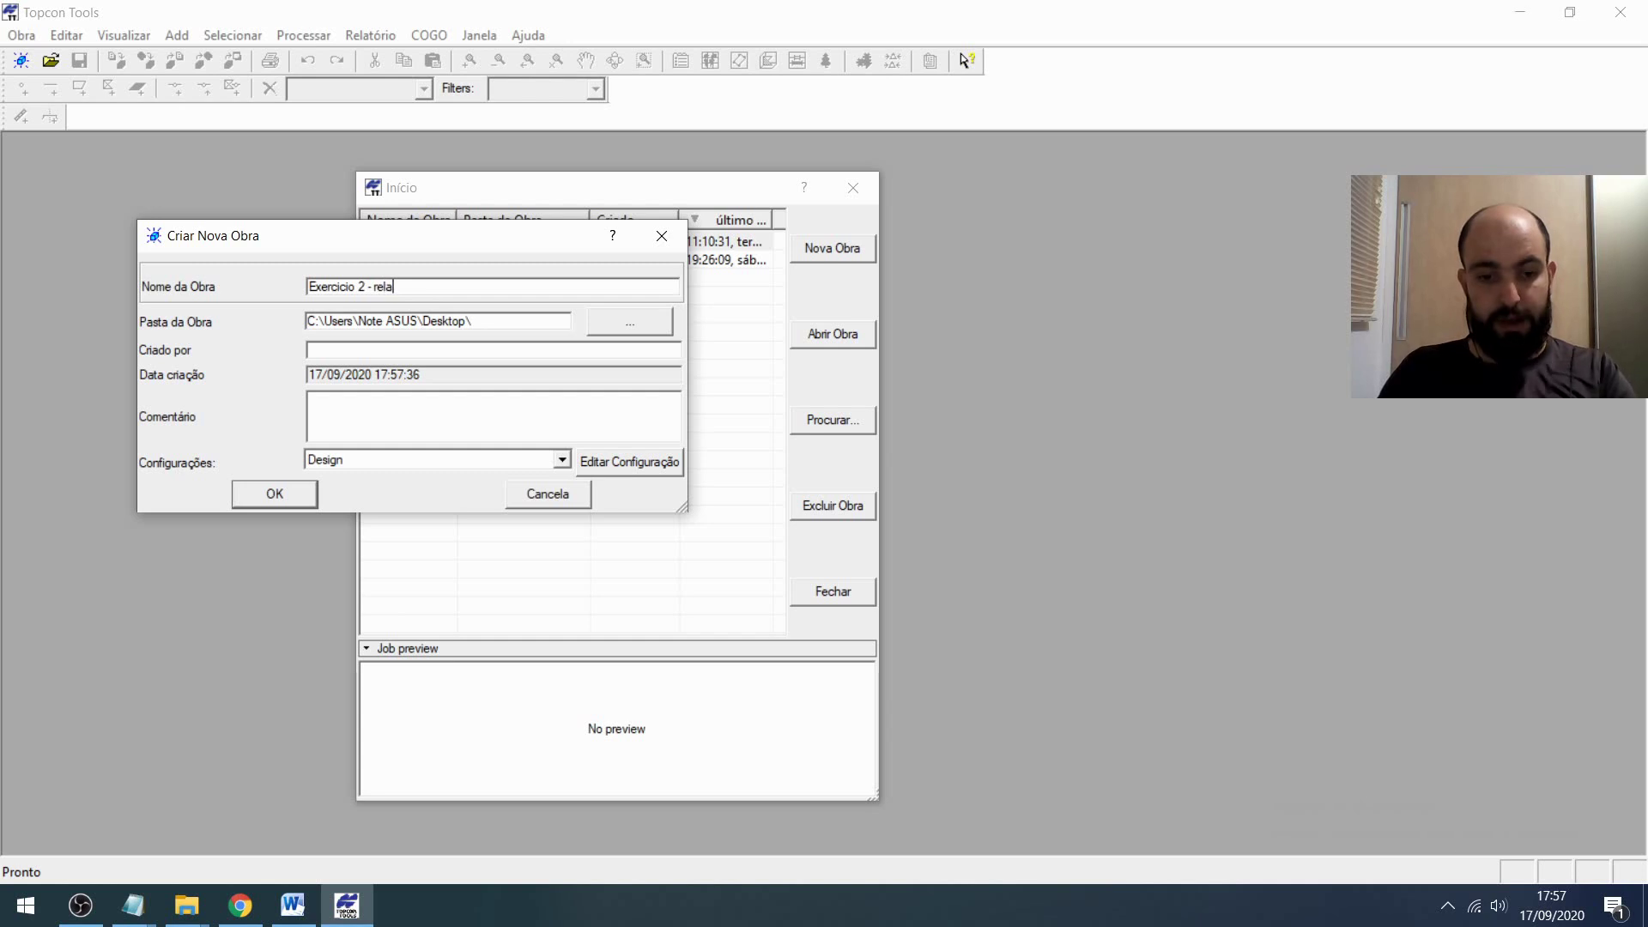
pyautogui.press('Return')
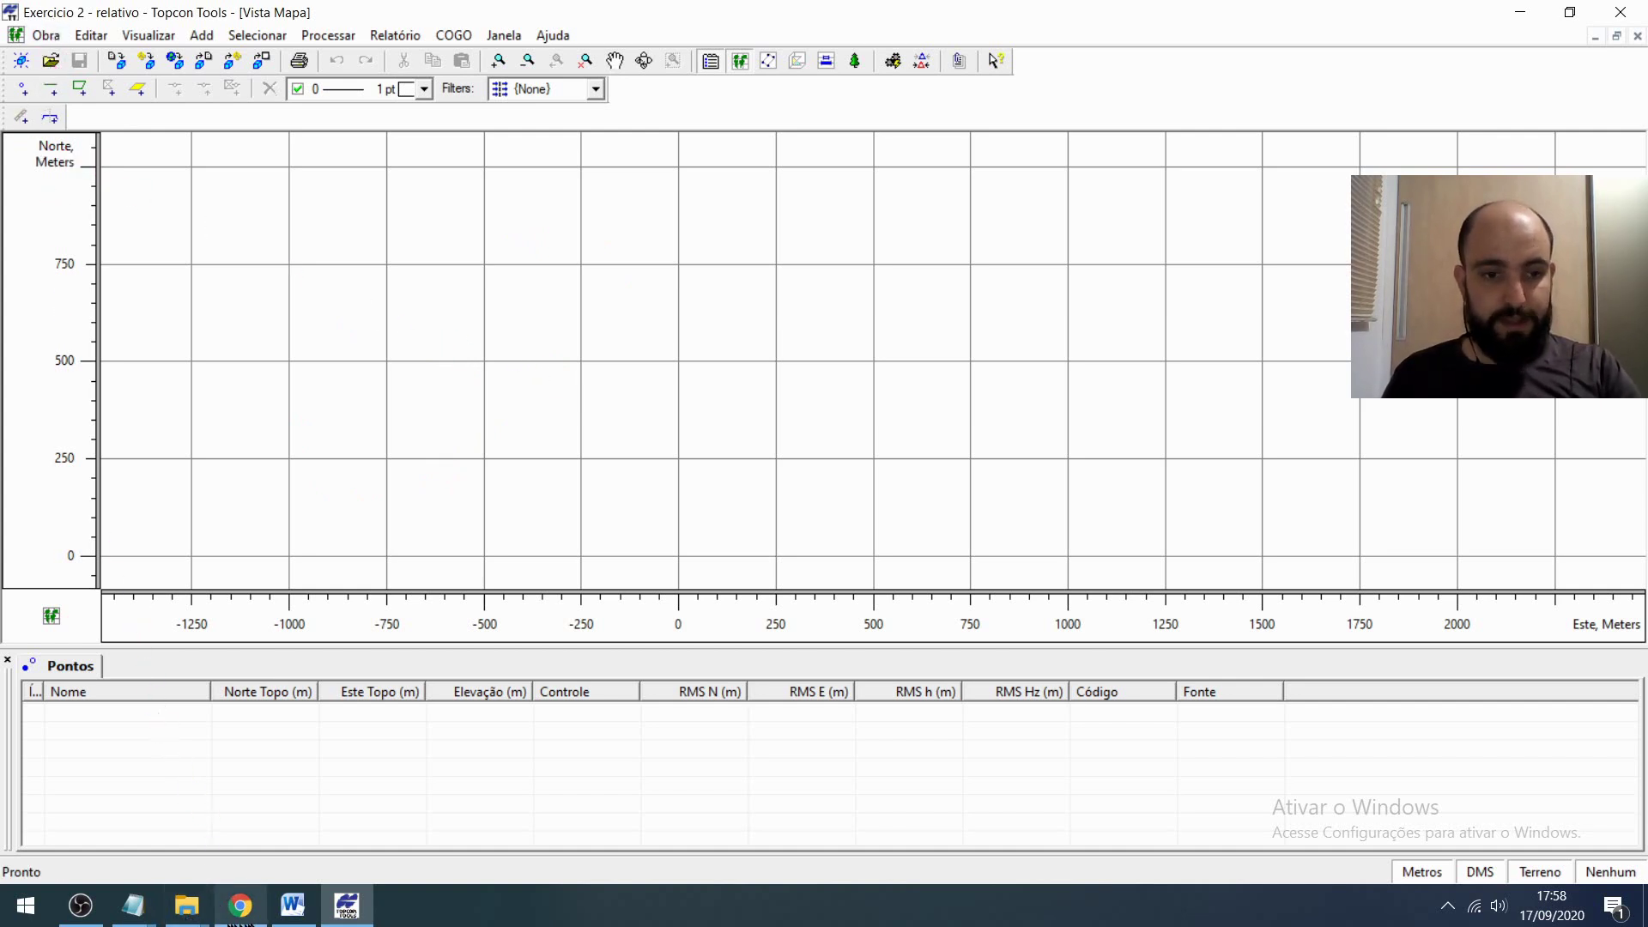
# - Switch to the handout in Chrome and review the section on starting Topcon Tools and the Modo Demo option in Figure 2
pyautogui.click(240, 906)
pyautogui.scroll(3, 653, 421)
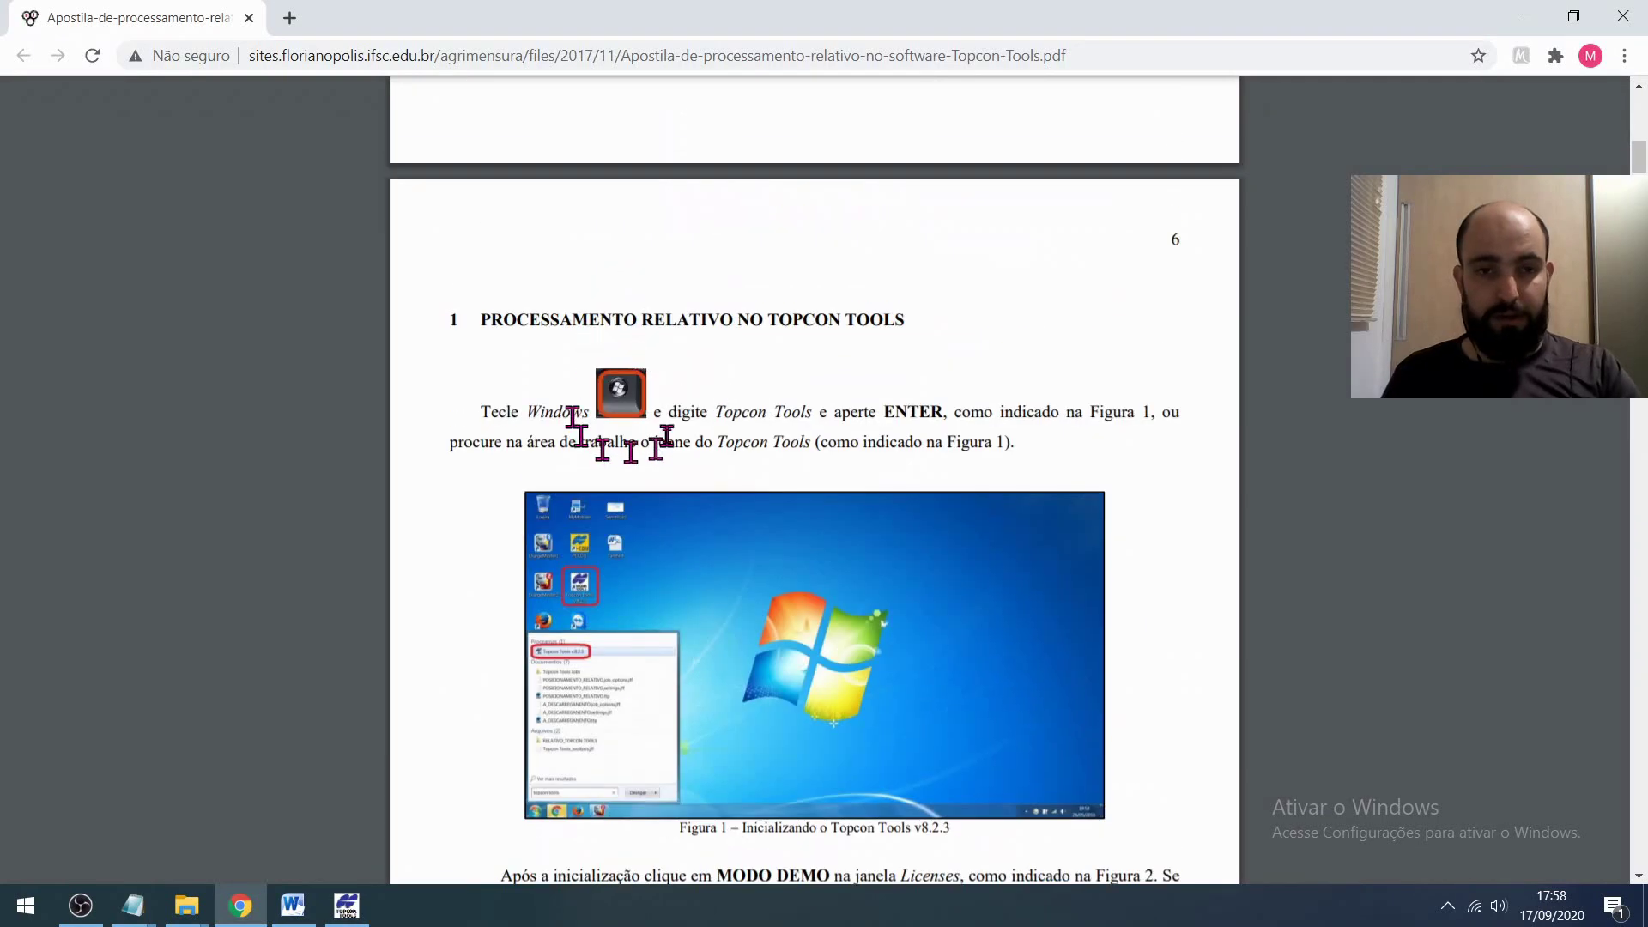
pyautogui.scroll(-6, 864, 442)
pyautogui.scroll(-5, 858, 436)
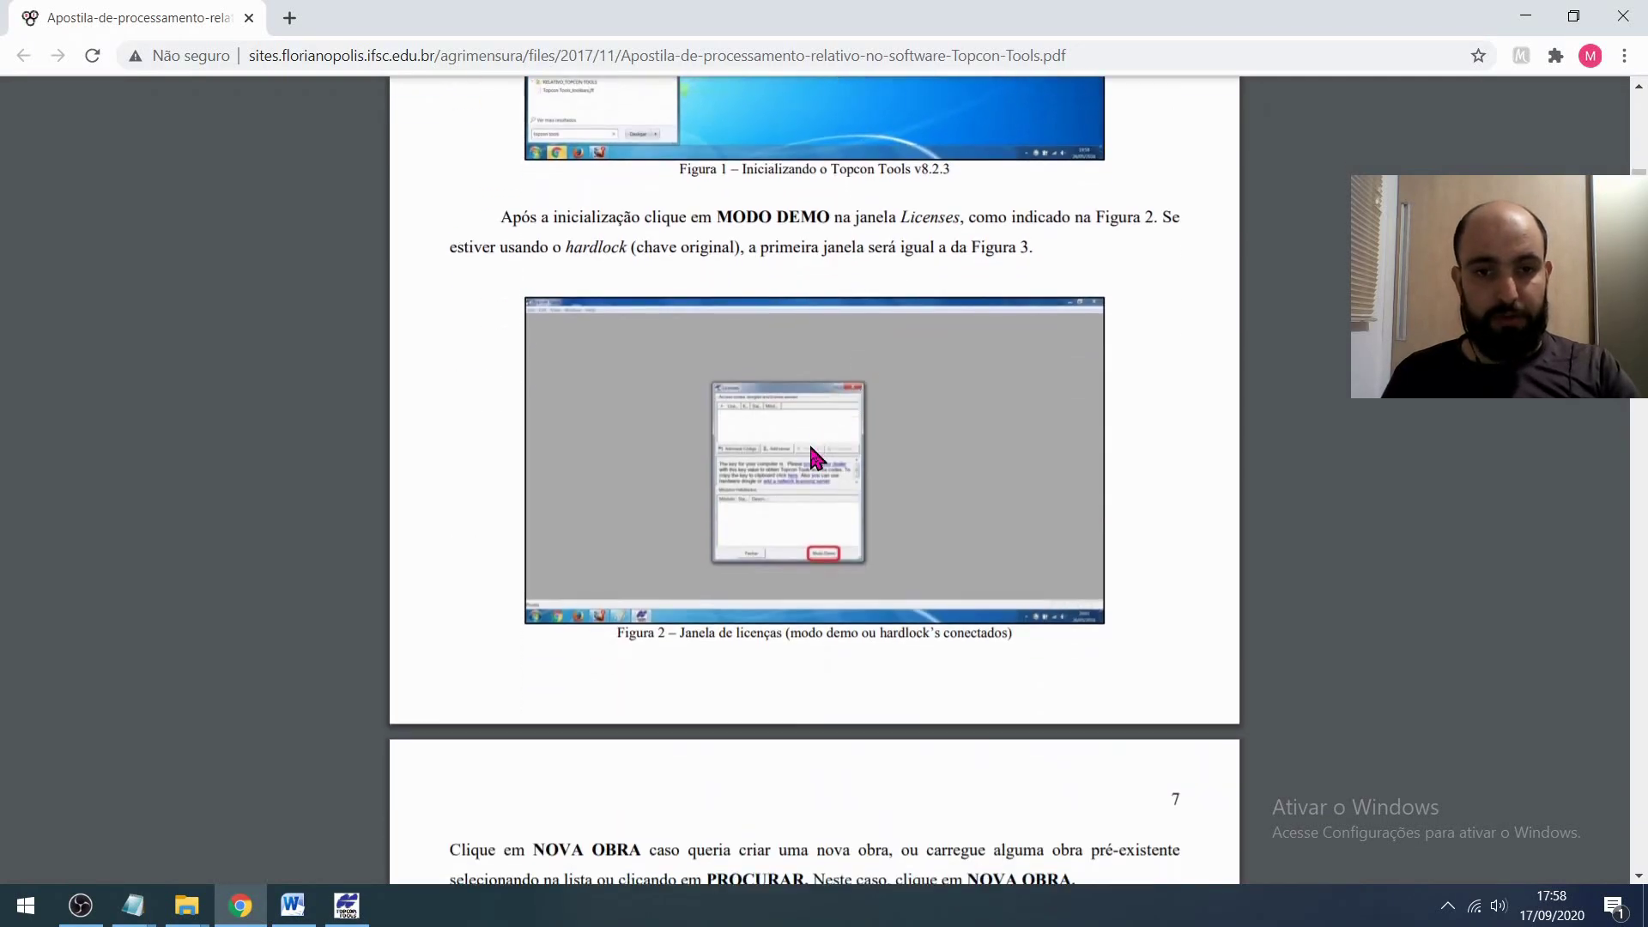
pyautogui.scroll(5, 834, 330)
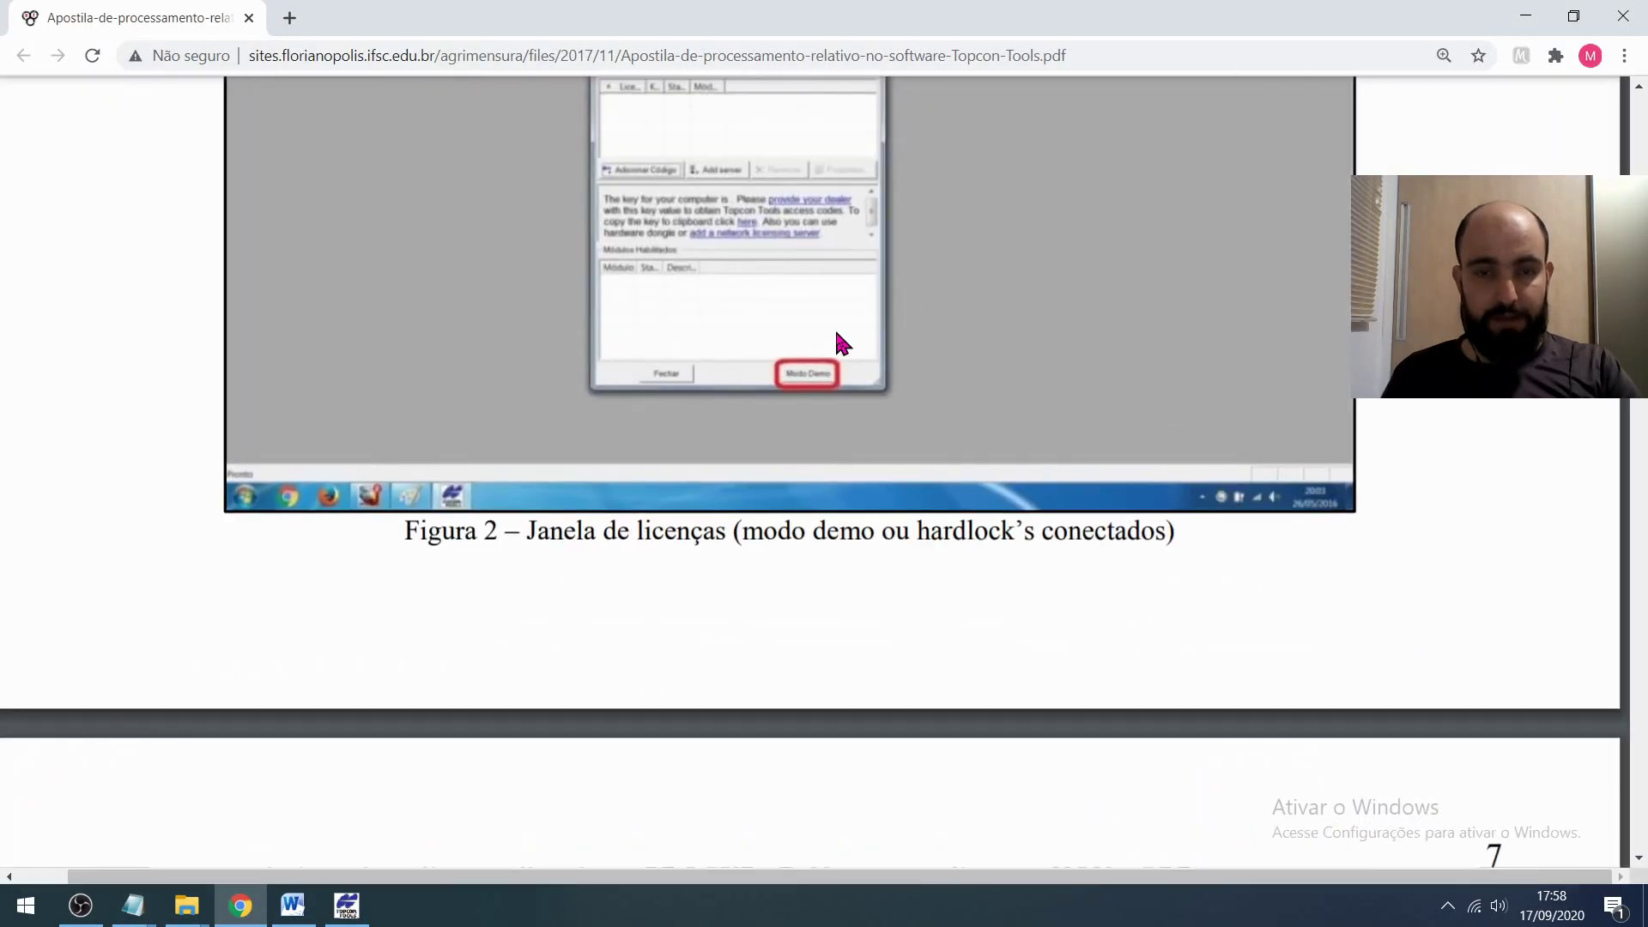
pyautogui.scroll(3, 835, 327)
pyautogui.scroll(-1, 834, 327)
pyautogui.scroll(1, 835, 327)
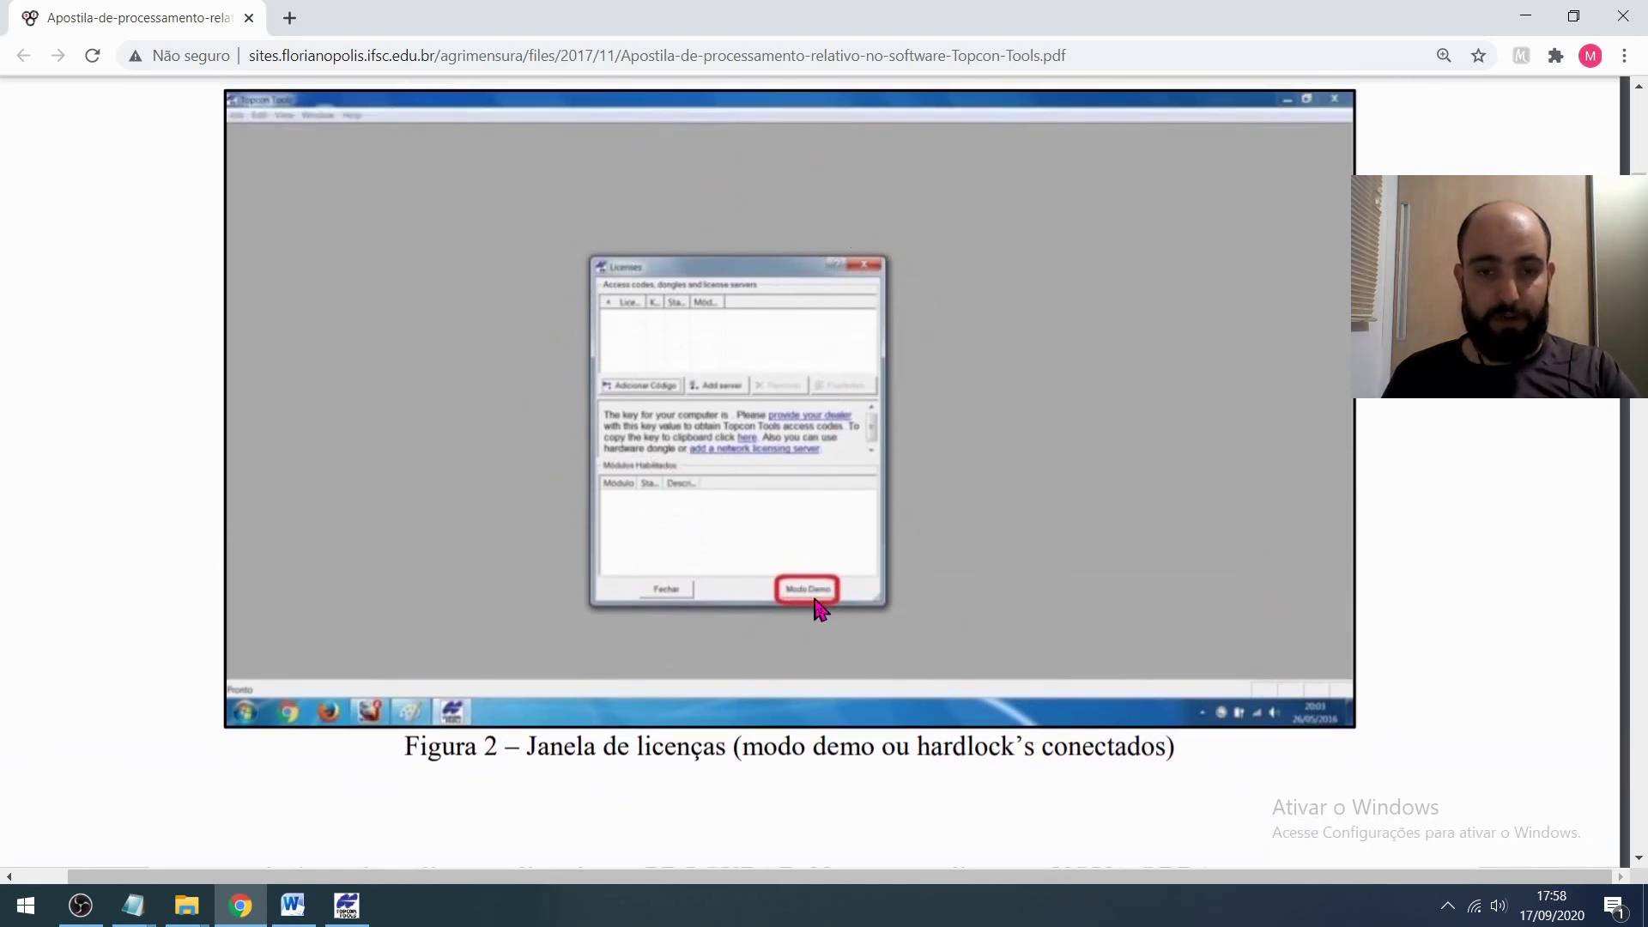
# - Read the handout's instructions on creating a new job and choosing its folder, Figures 3 to 6
pyautogui.scroll(-10, 812, 594)
pyautogui.scroll(-2, 822, 611)
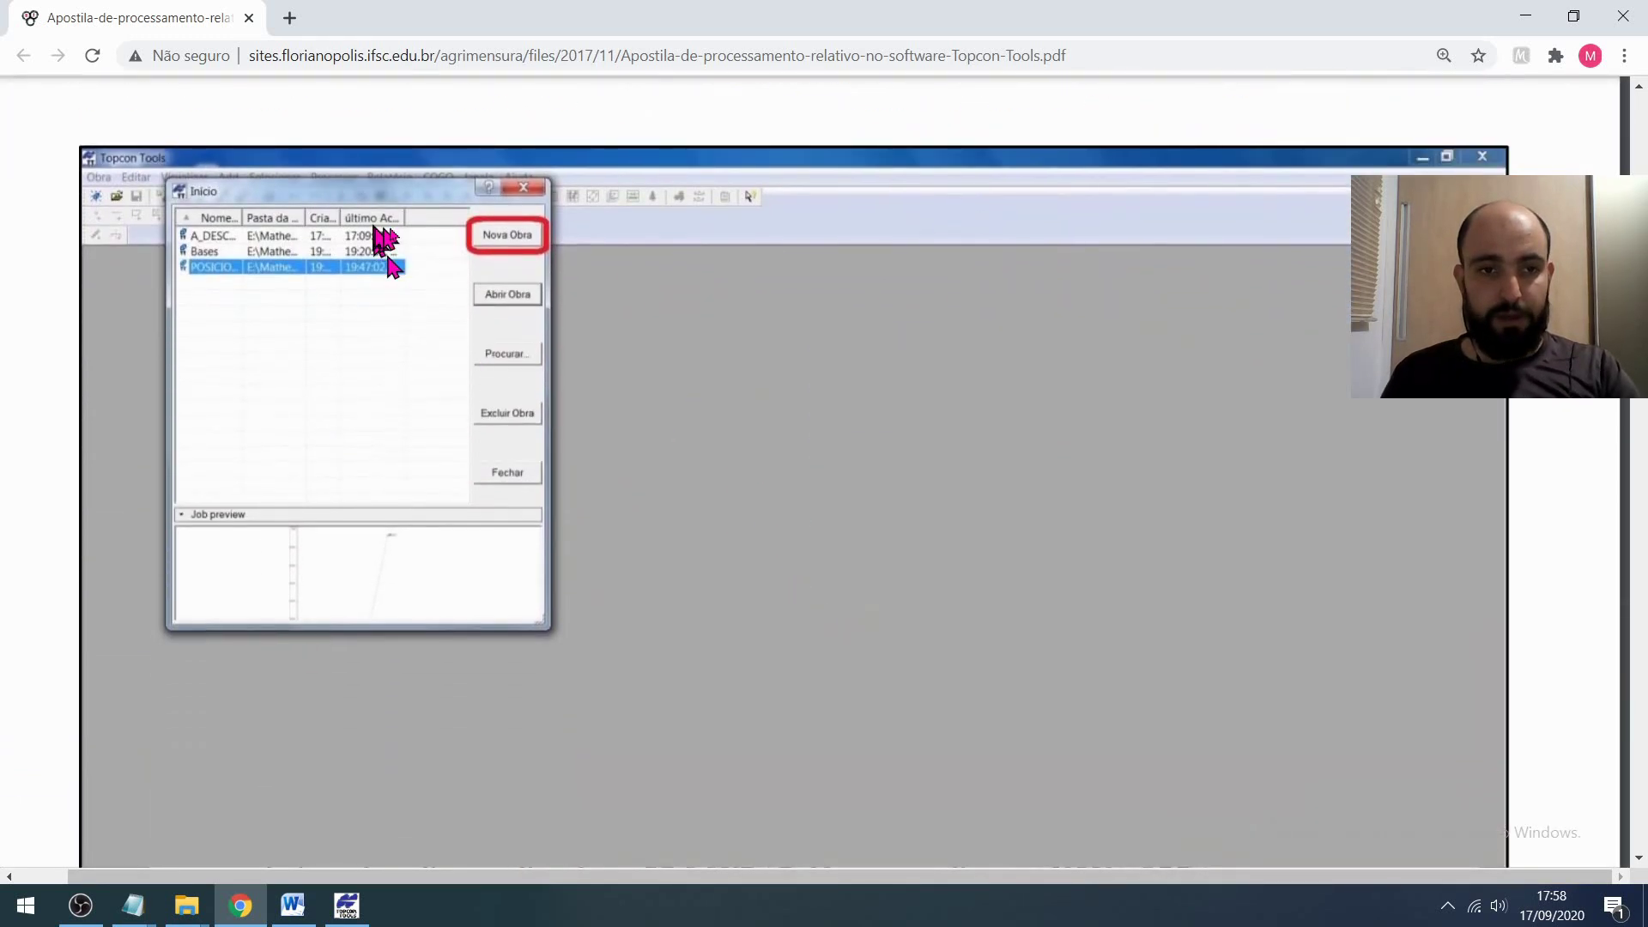
pyautogui.scroll(-5, 502, 249)
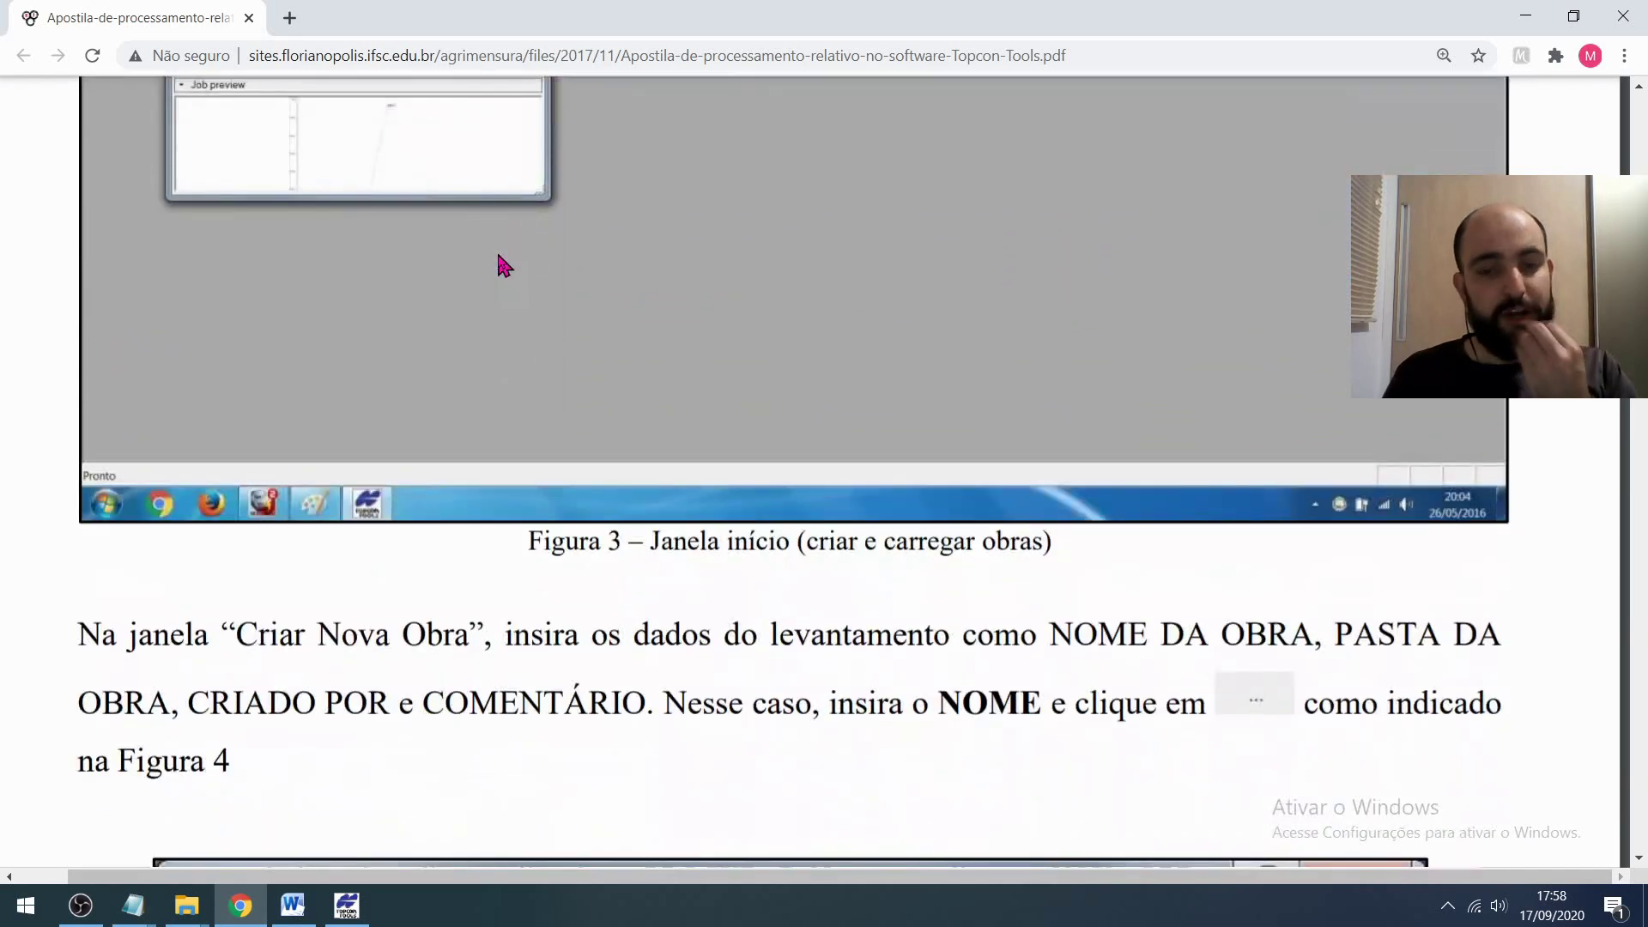
pyautogui.scroll(-9, 502, 265)
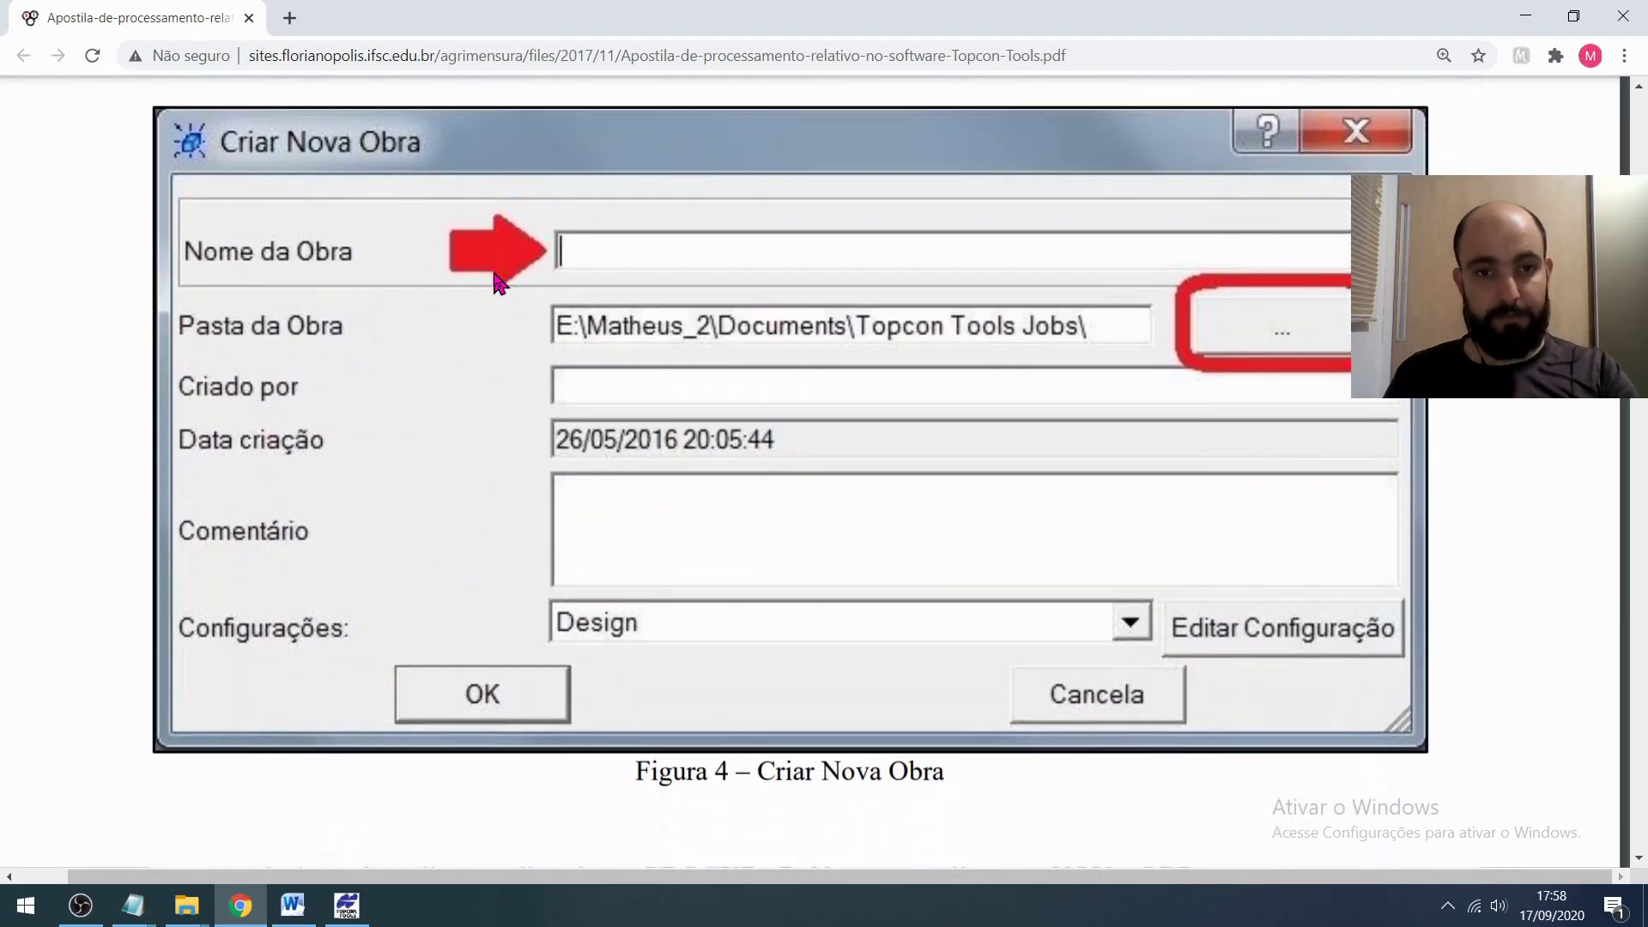
pyautogui.scroll(-3, 557, 296)
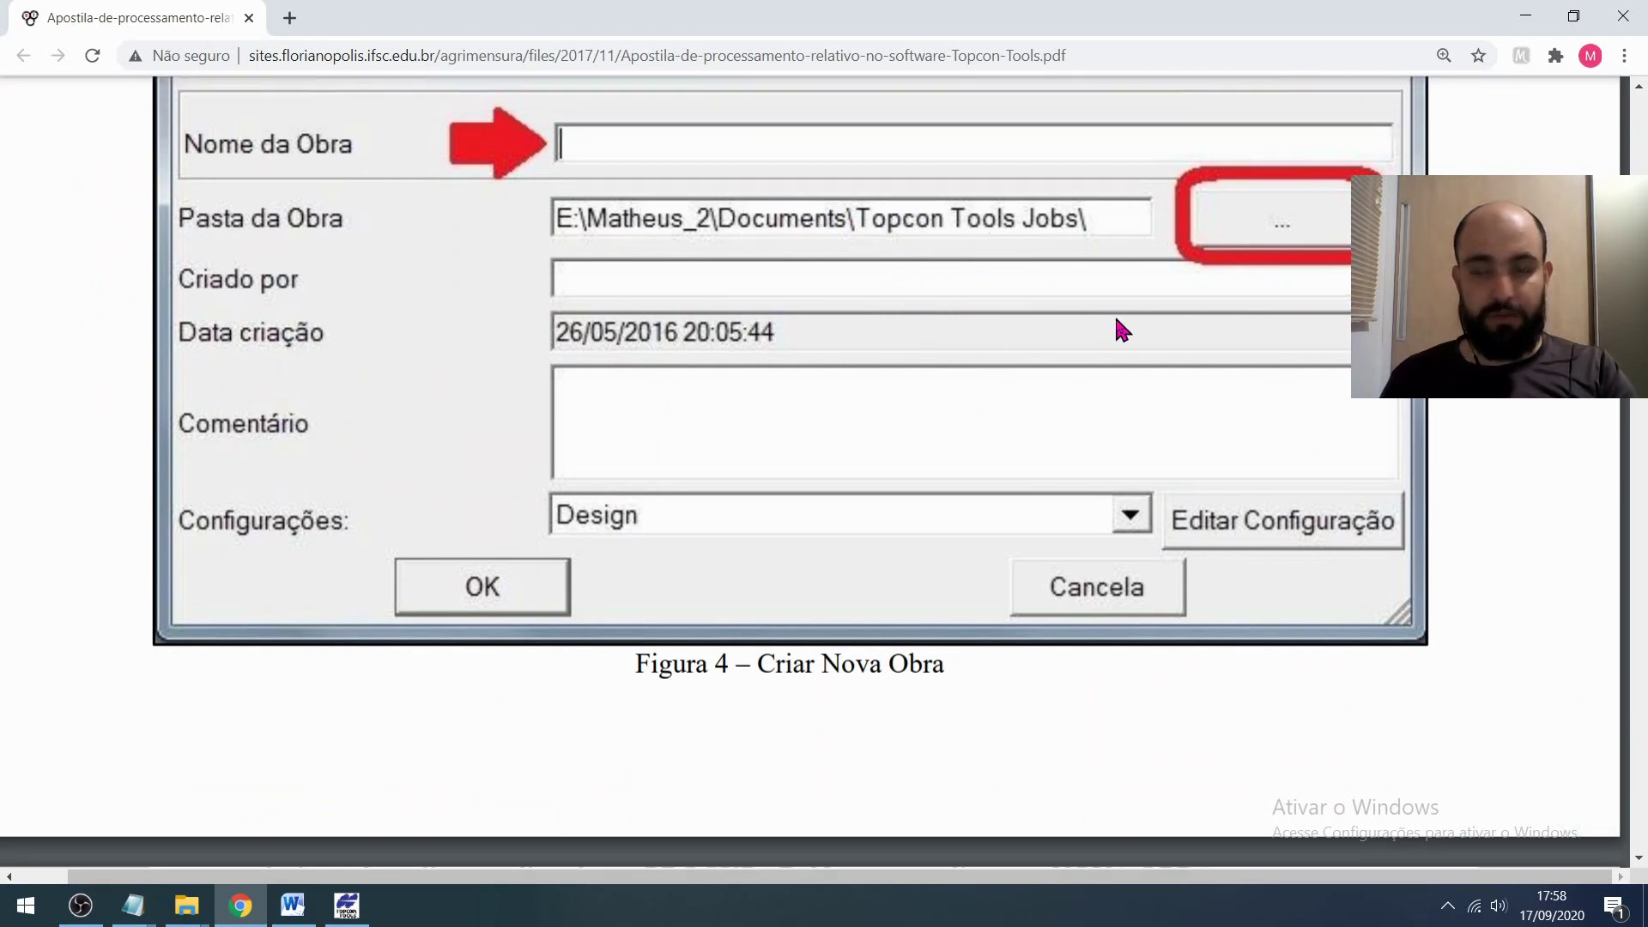
pyautogui.scroll(-12, 969, 344)
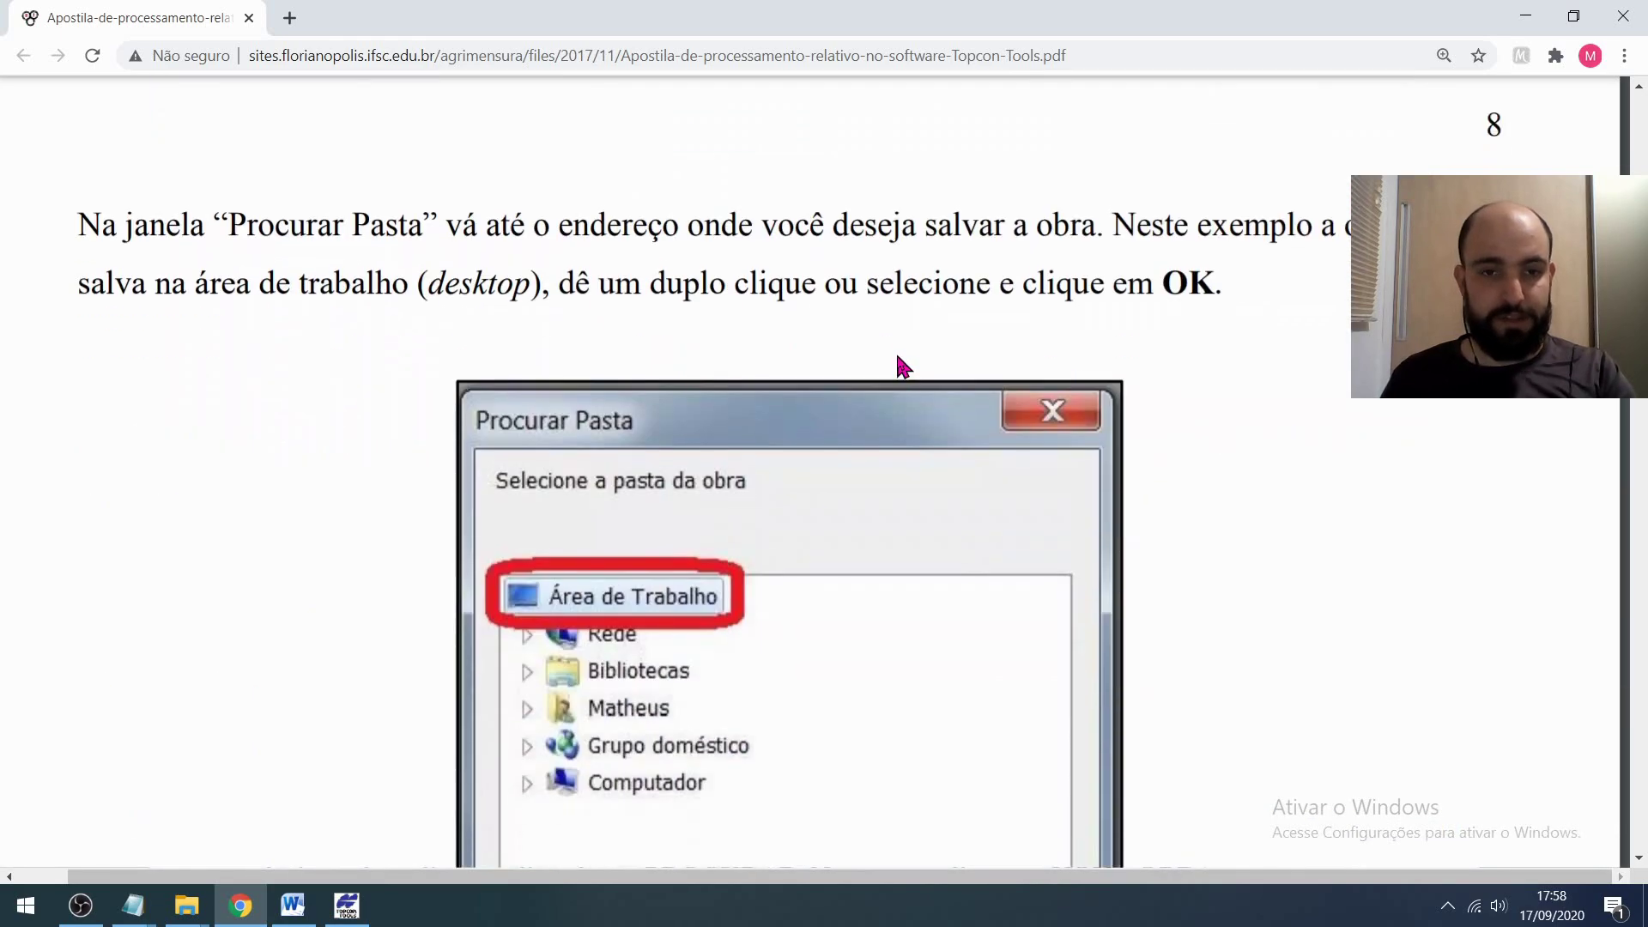
pyautogui.scroll(-15, 897, 356)
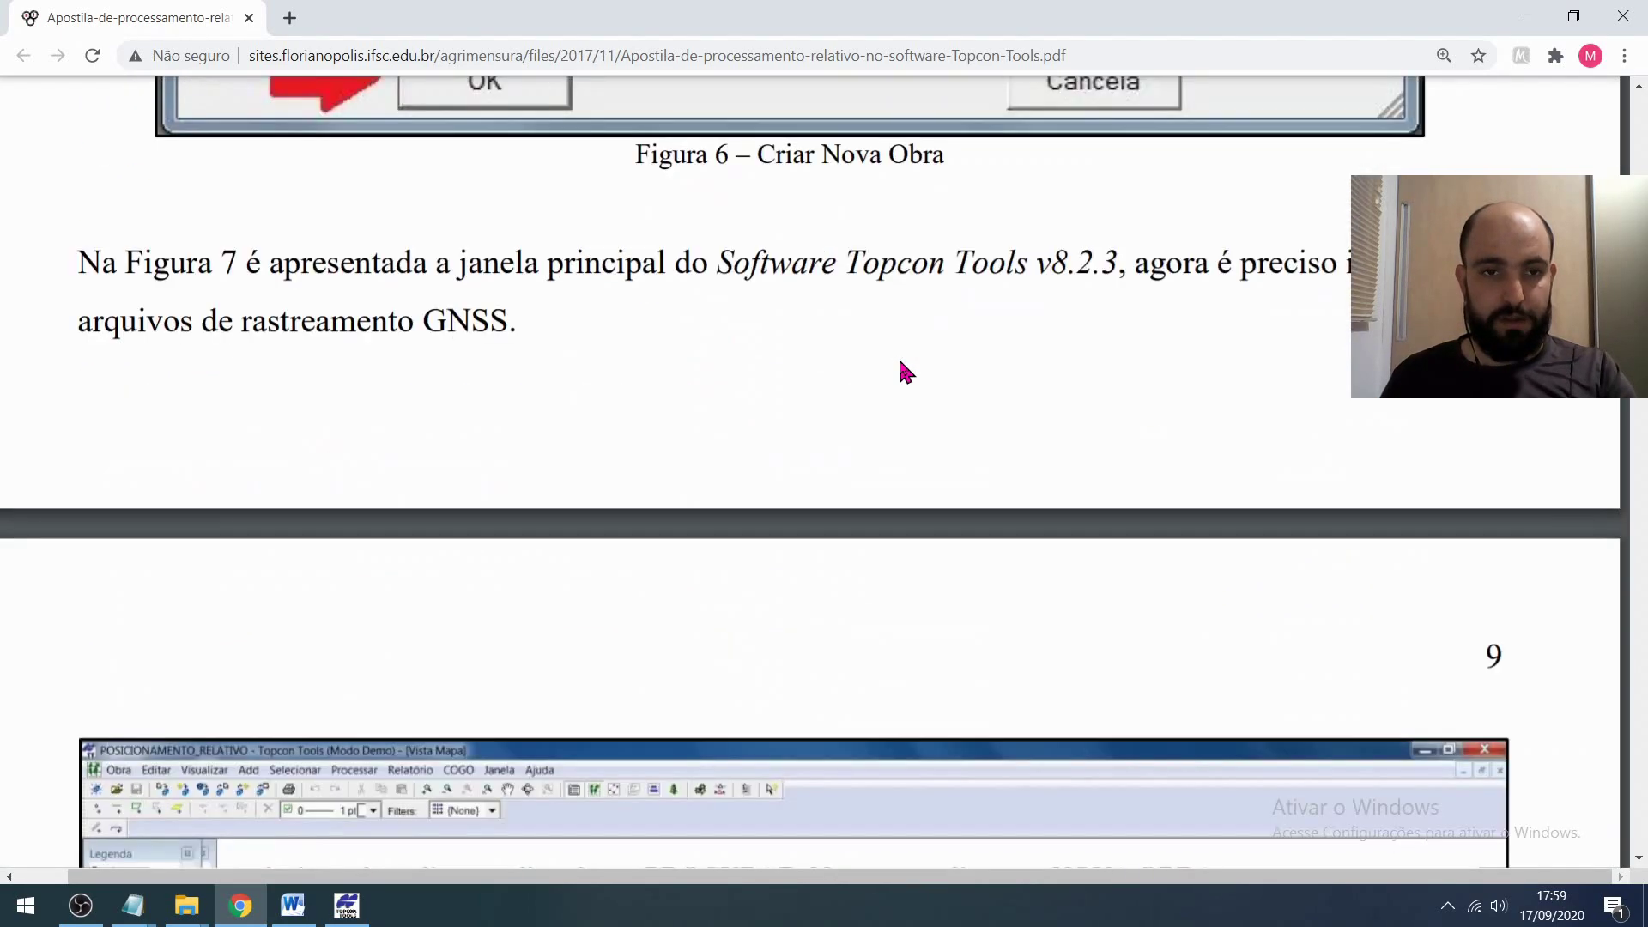
pyautogui.scroll(10, 871, 191)
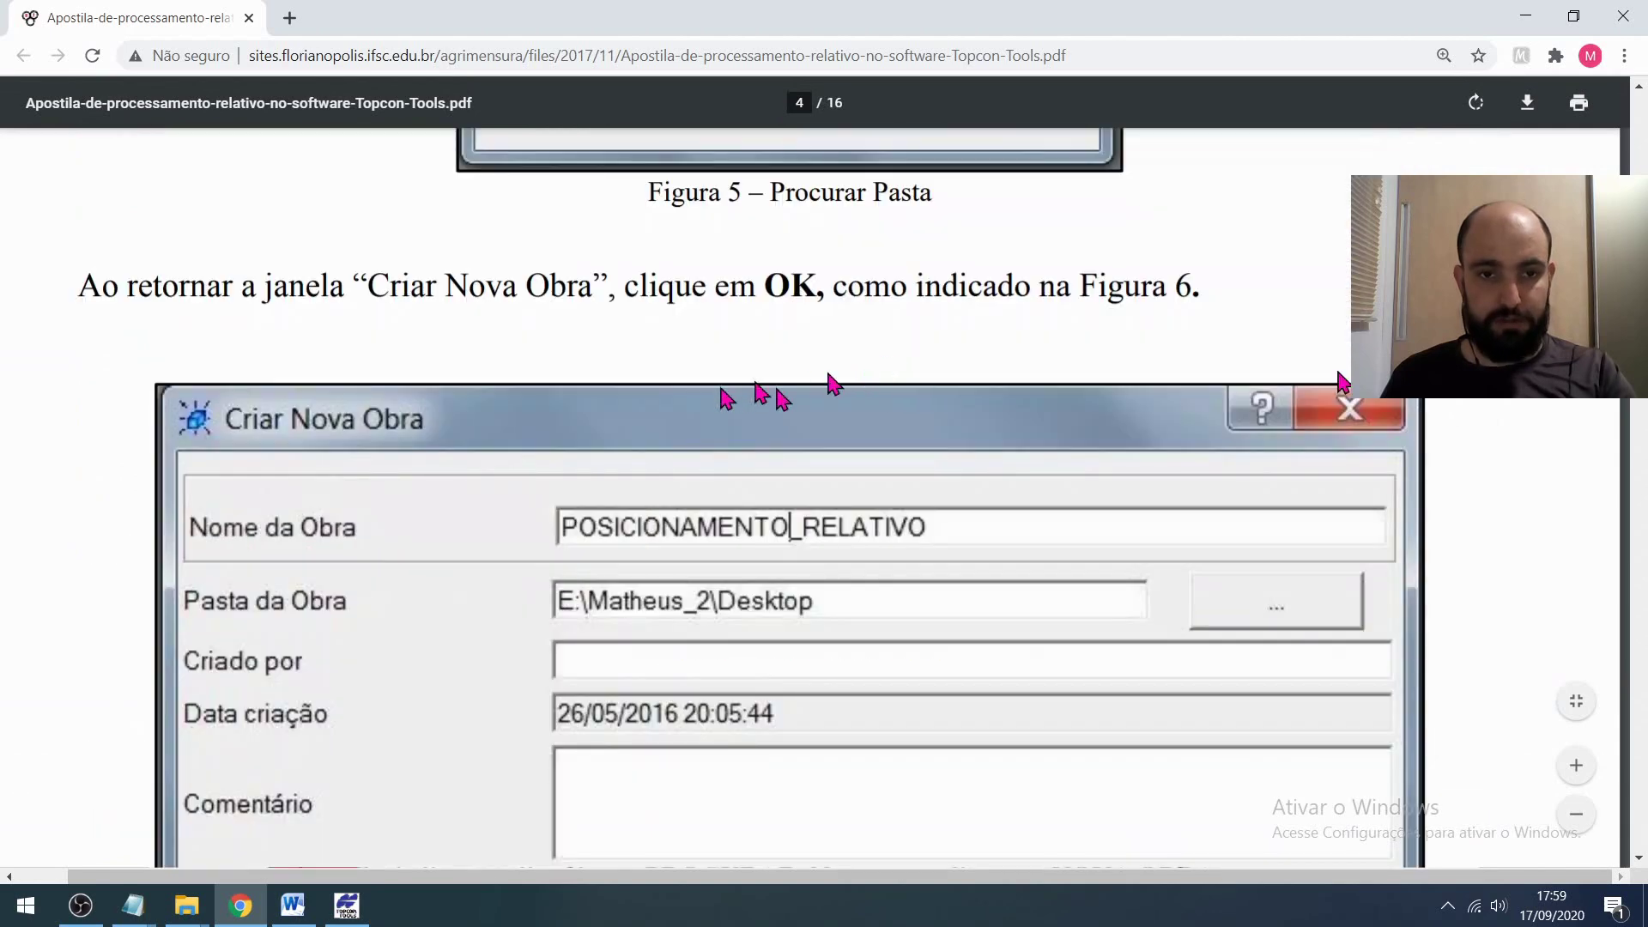
# - Review the handout's main window figure and its illustration of the Importar command
pyautogui.scroll(-2, 987, 523)
pyautogui.scroll(-12, 947, 515)
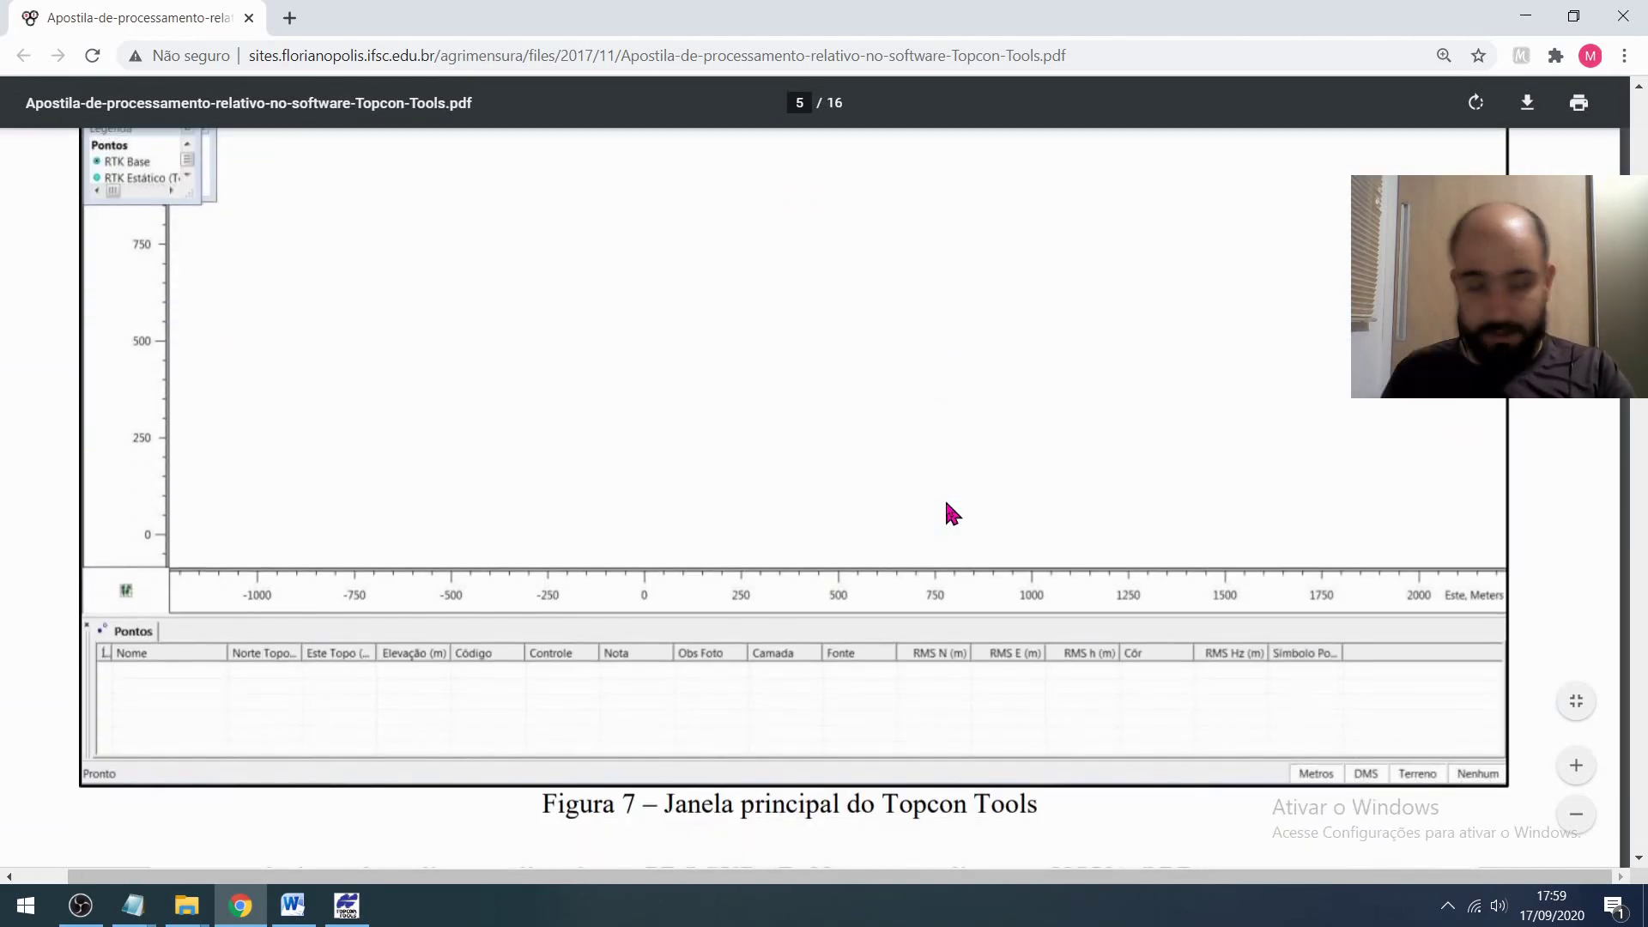
pyautogui.scroll(-10, 944, 515)
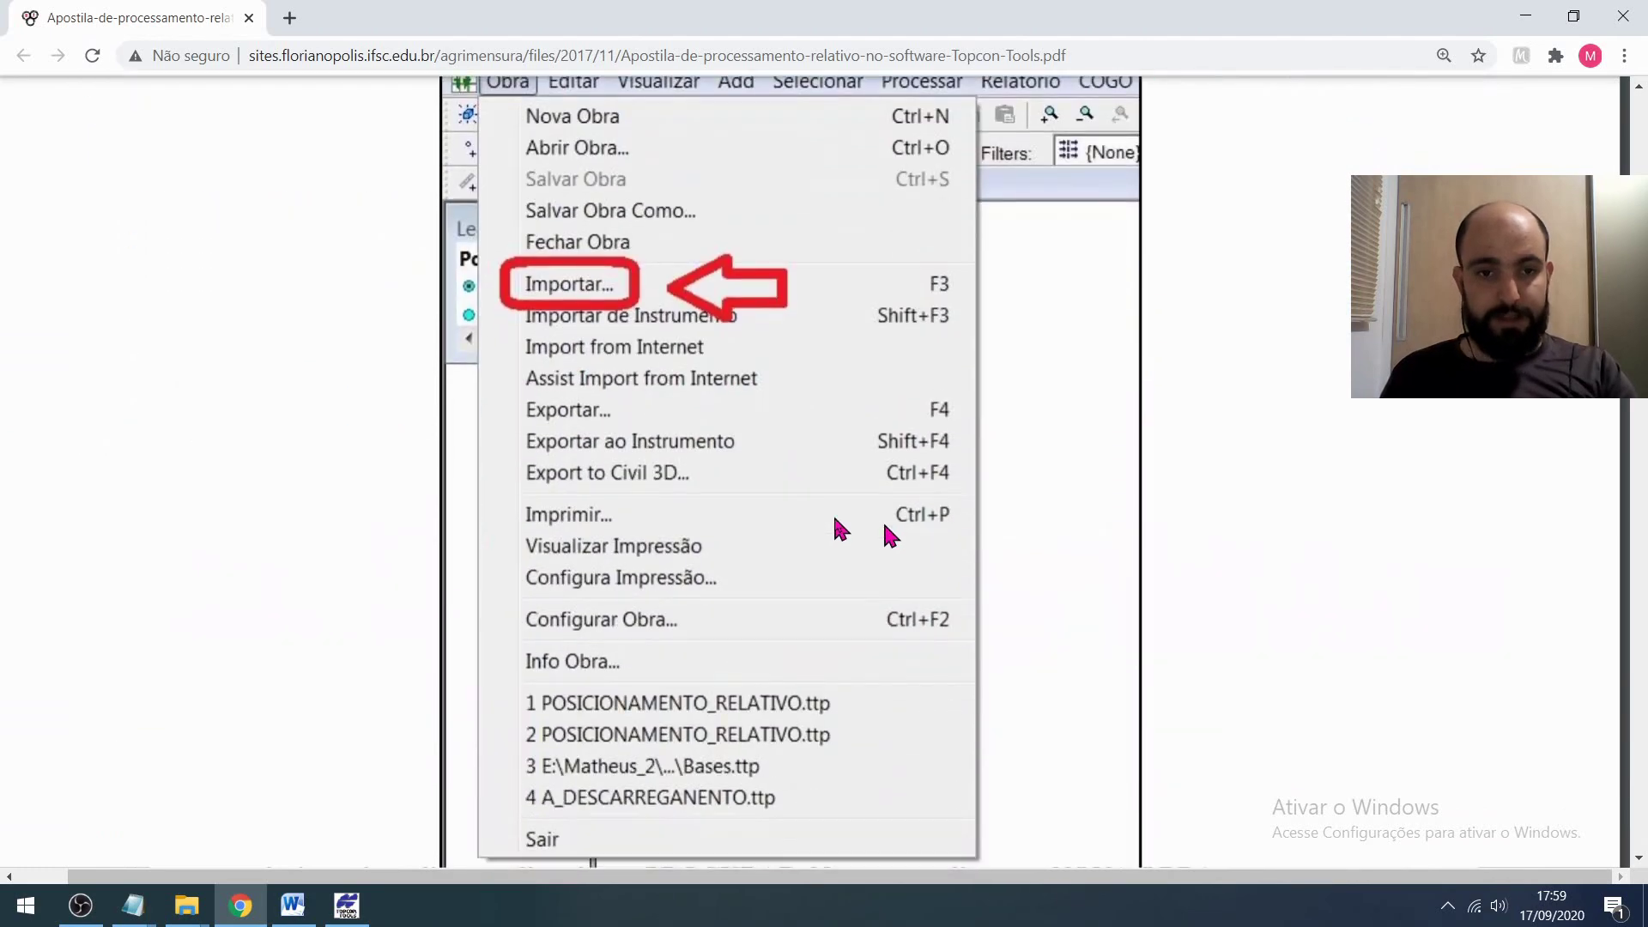
# - Switch to Topcon Tools and start an import from the SECOES_DE_RASTREIO folder inside Exercício 2 - Relativo on the desktop
pyautogui.scroll(2, 498, 335)
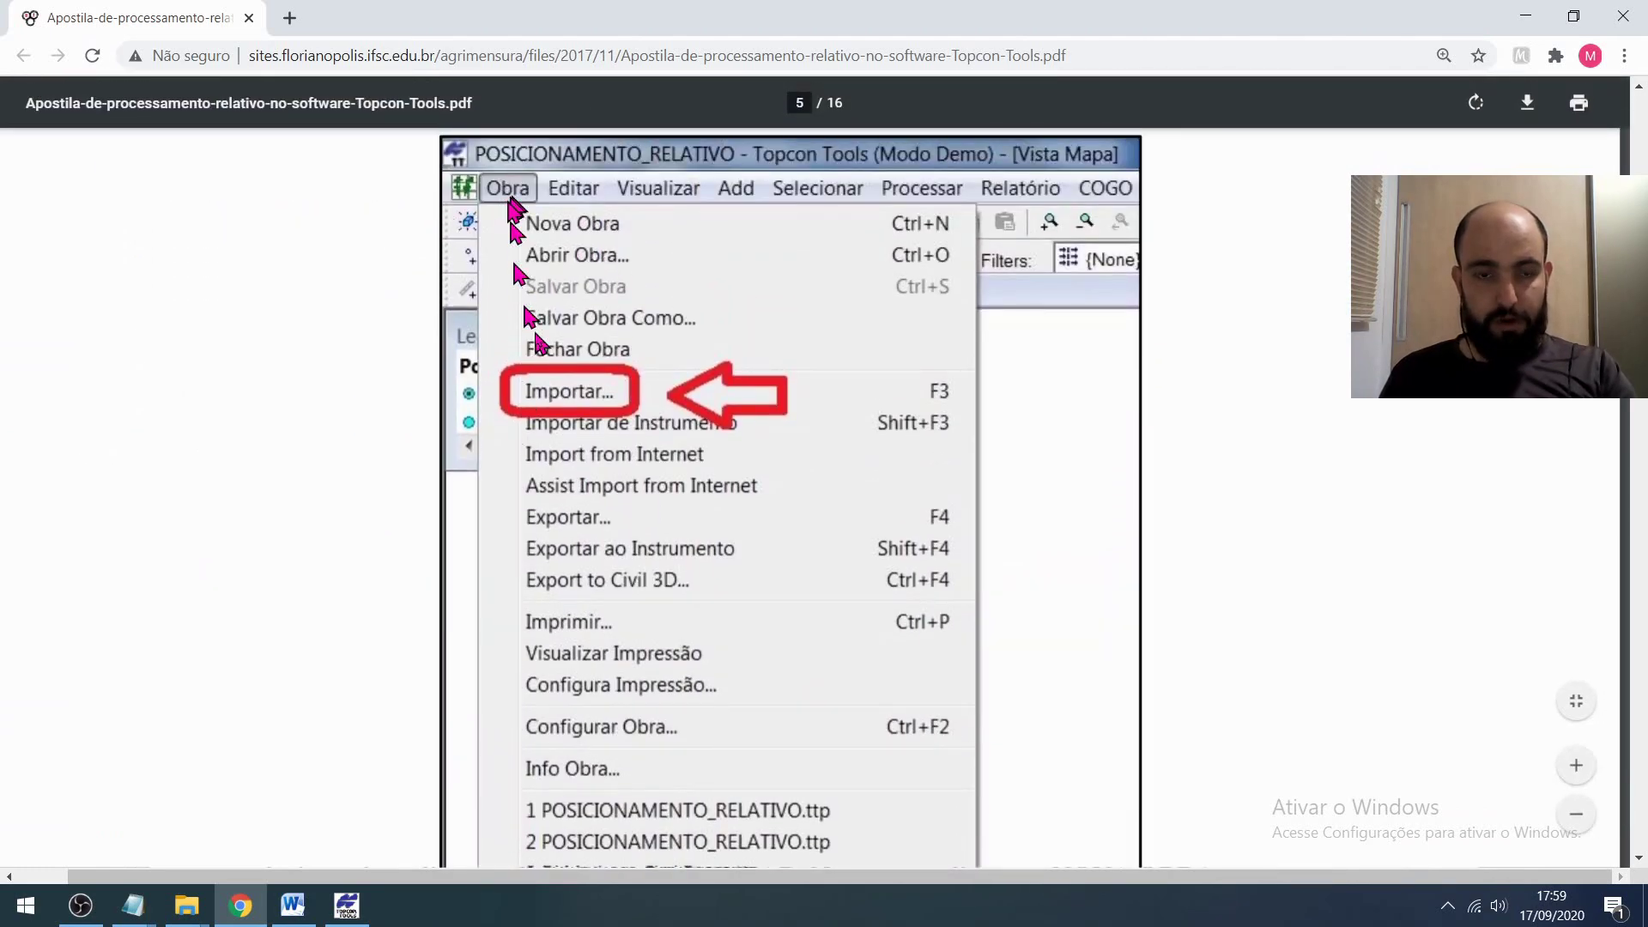
pyautogui.click(347, 905)
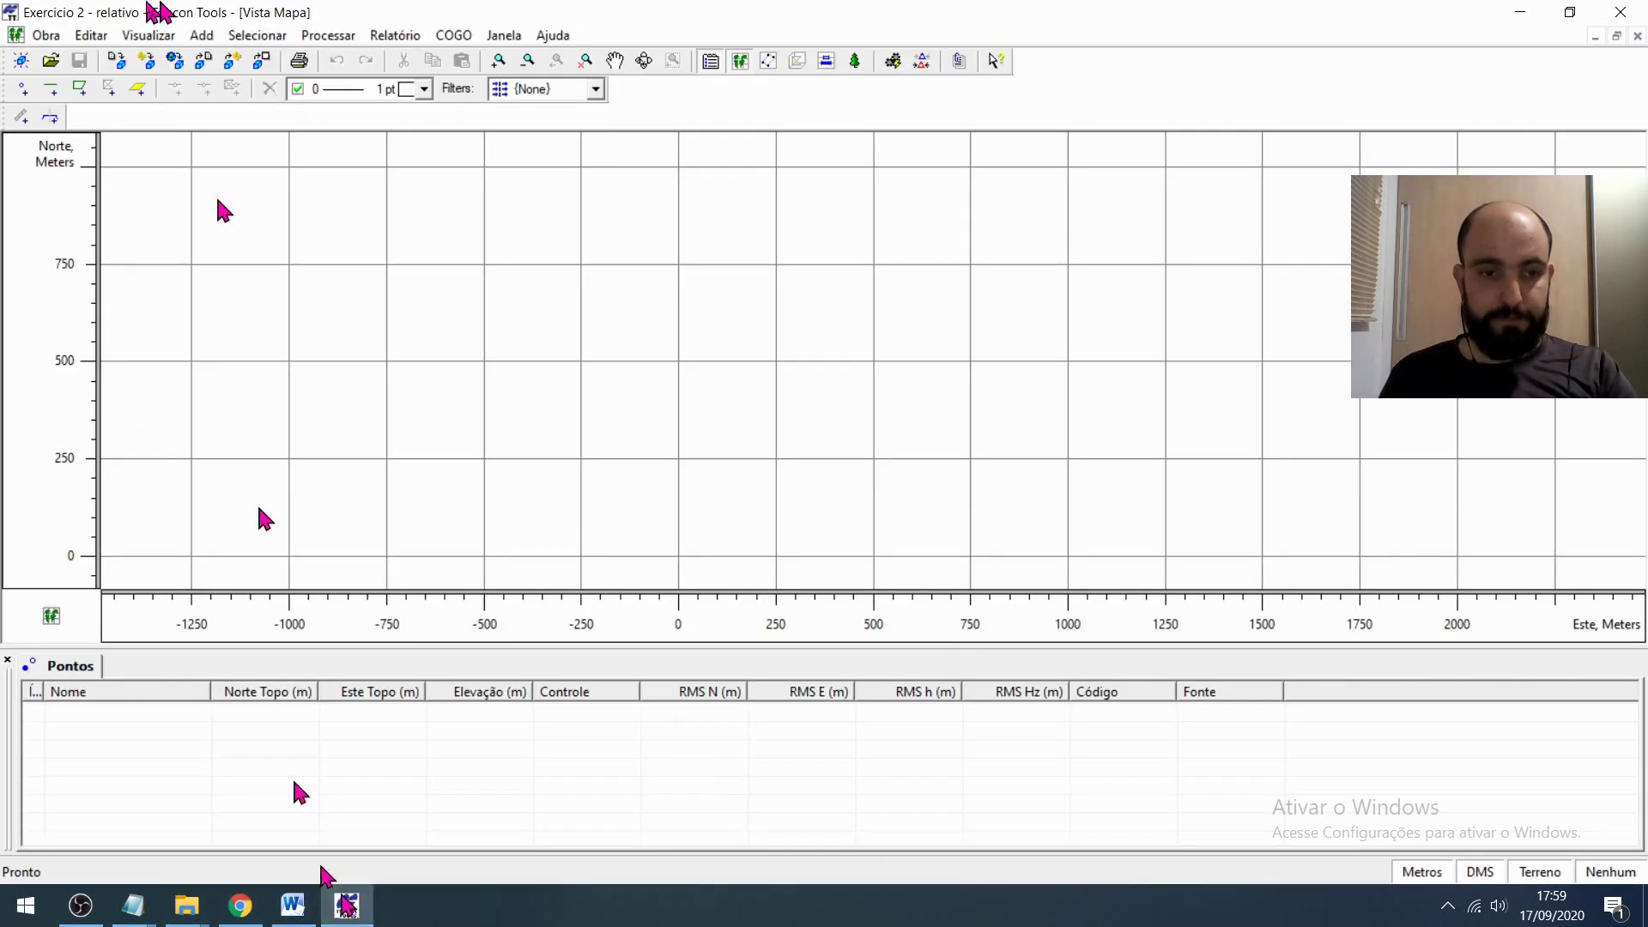
pyautogui.click(39, 38)
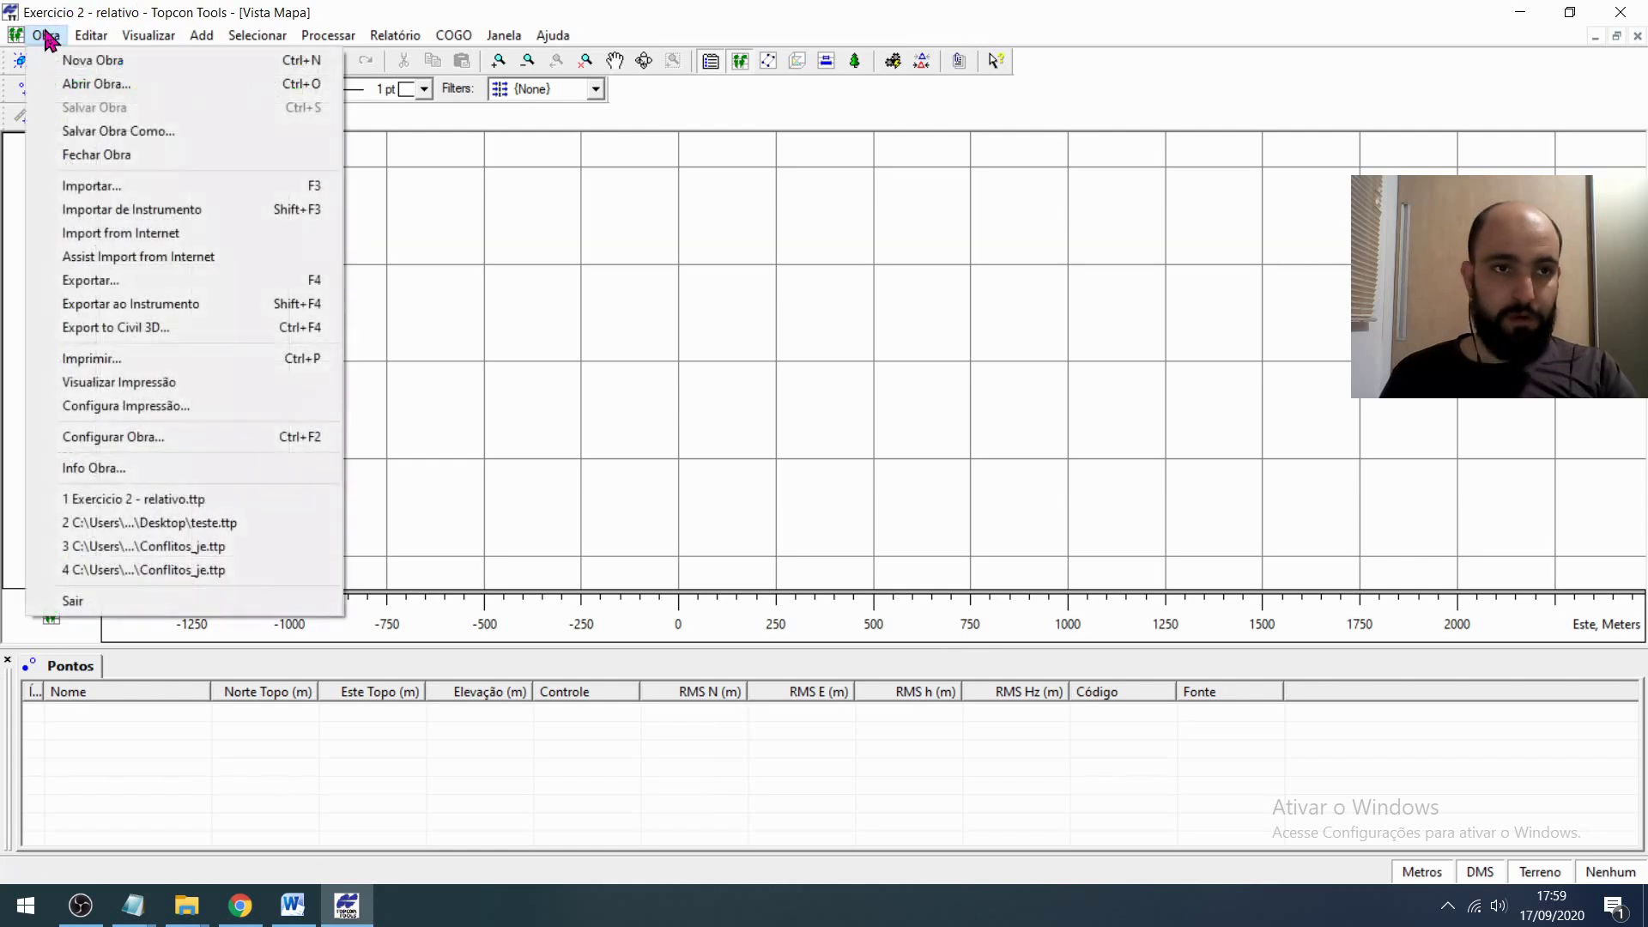
pyautogui.click(128, 186)
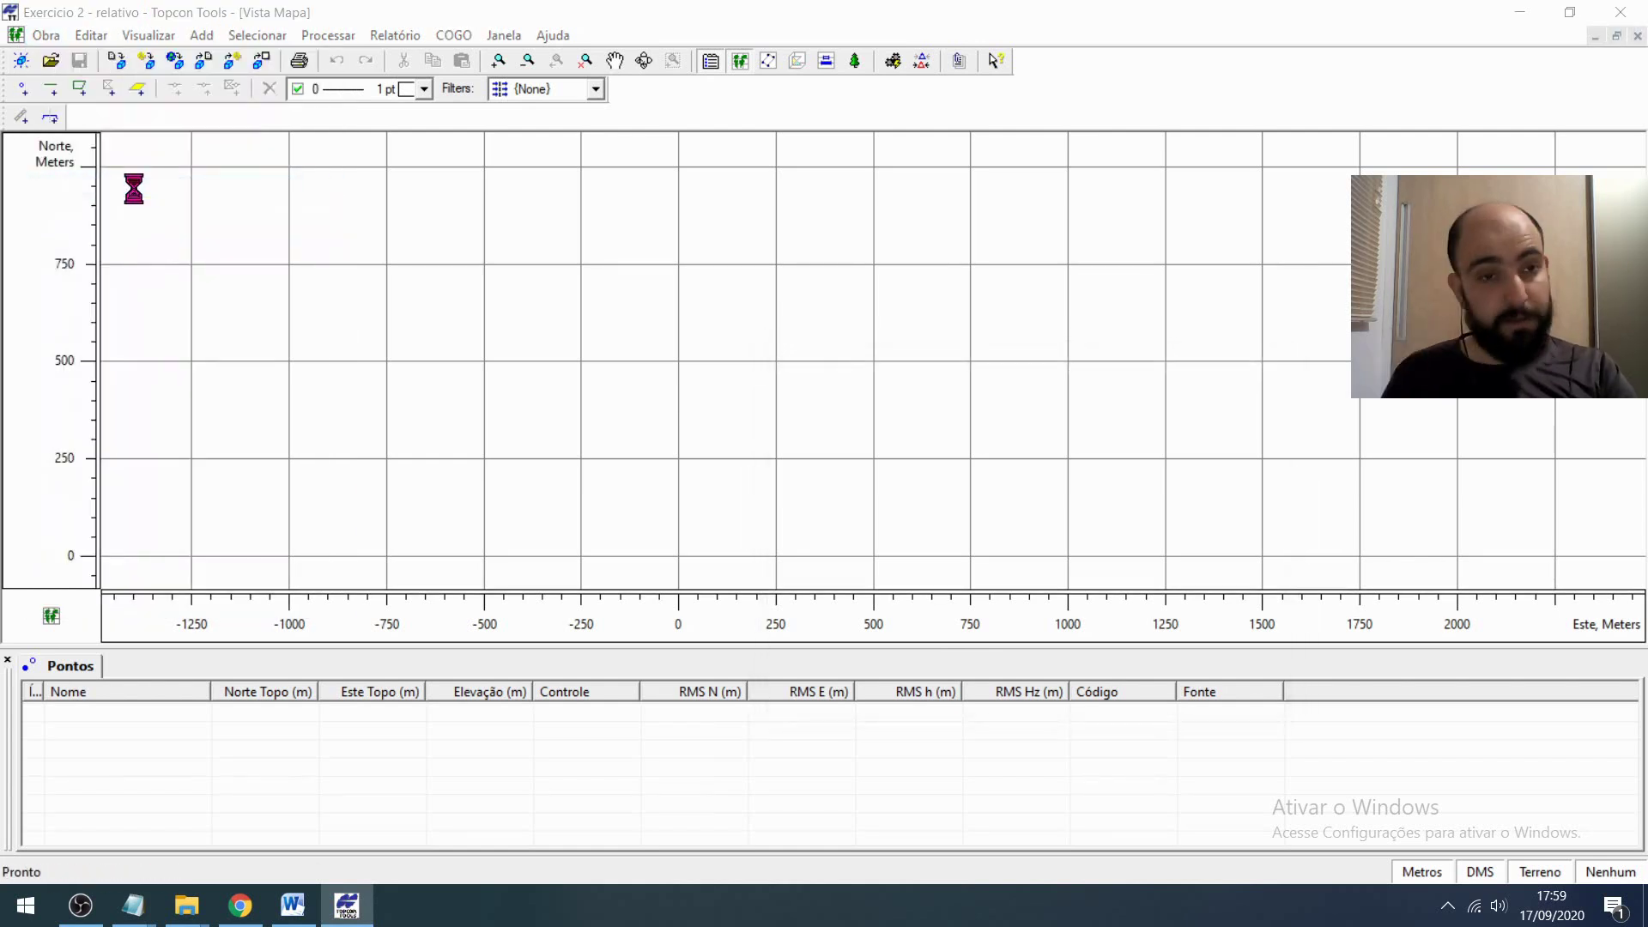
pyautogui.moveTo(1196, 359); pyautogui.dragTo(911, 179)
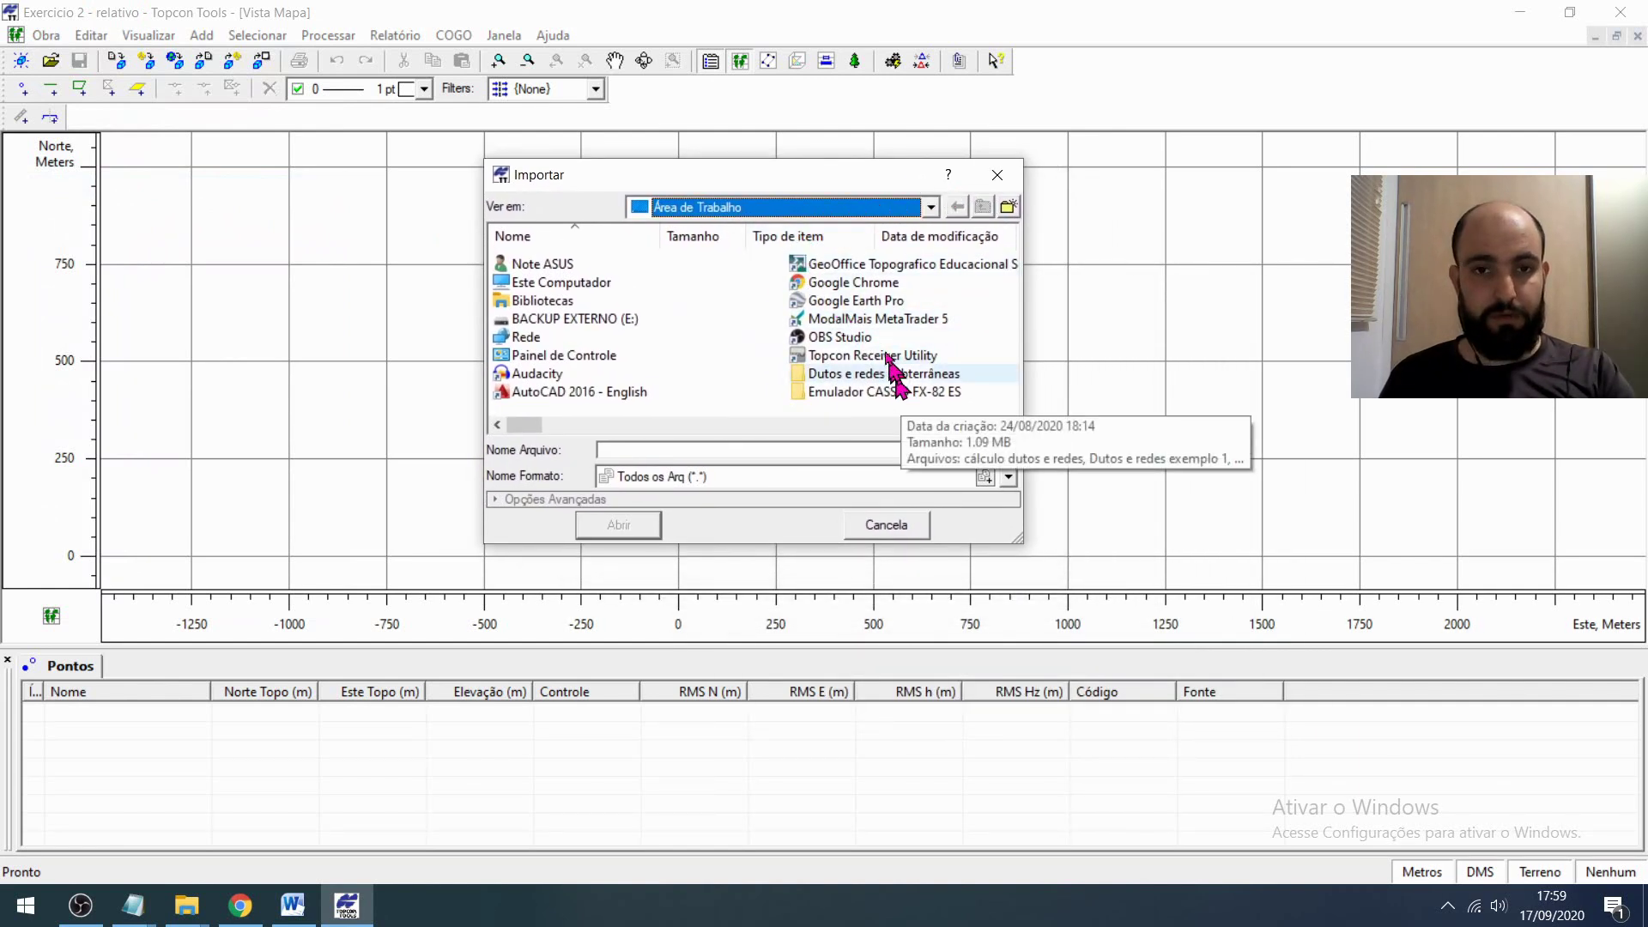
pyautogui.click(796, 374)
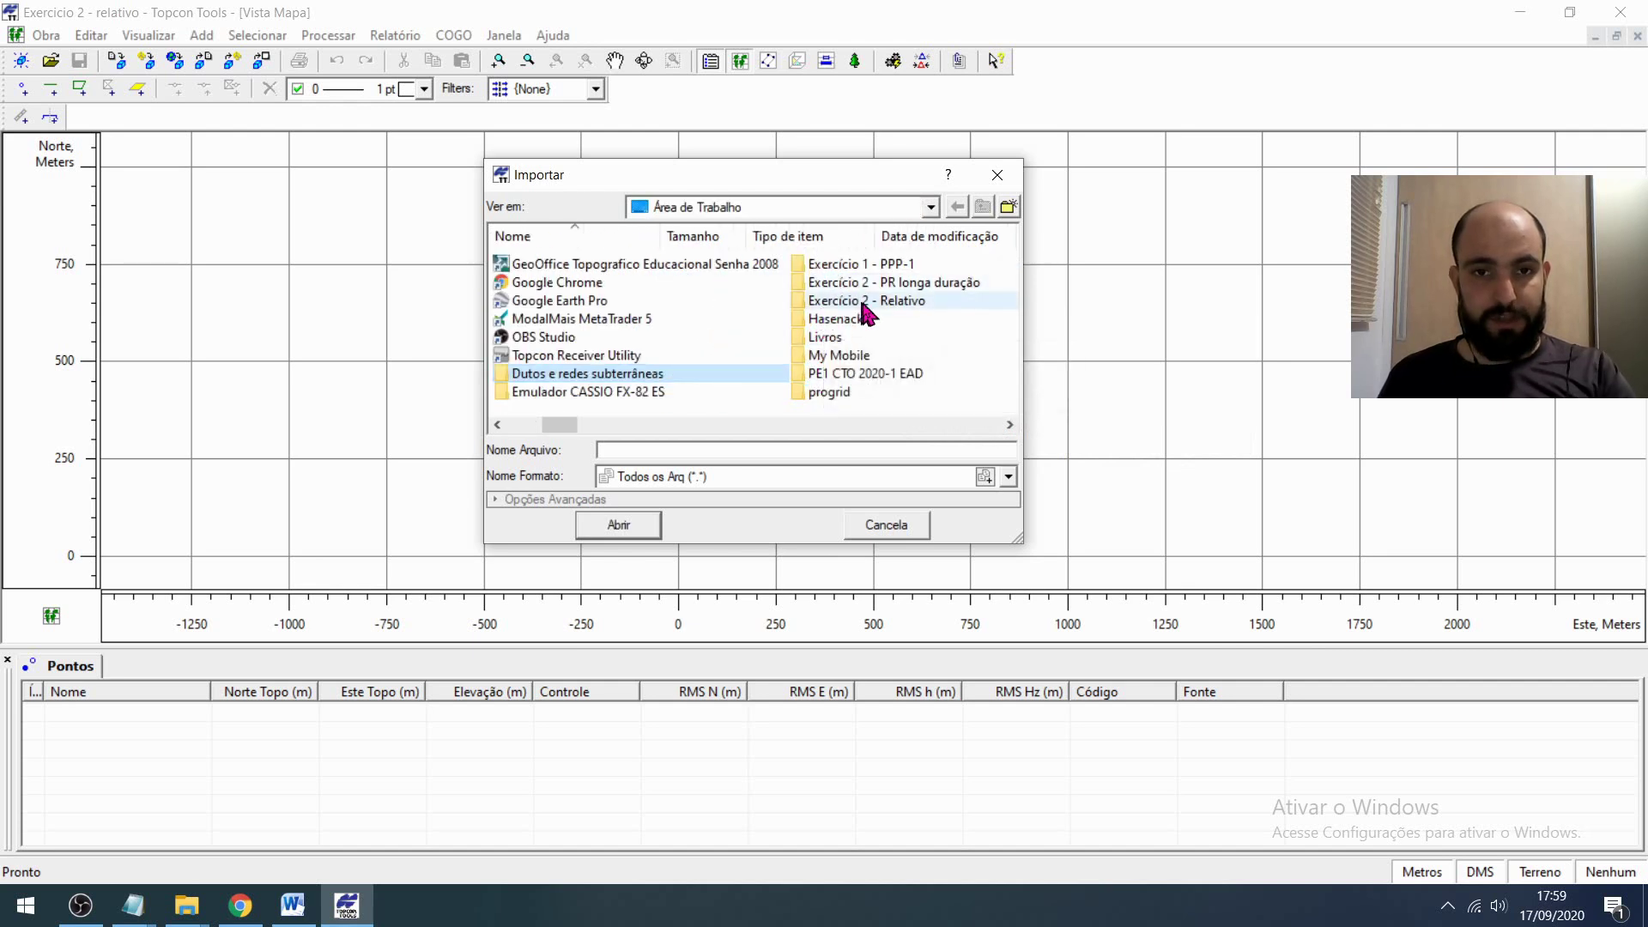
pyautogui.doubleClick(855, 301)
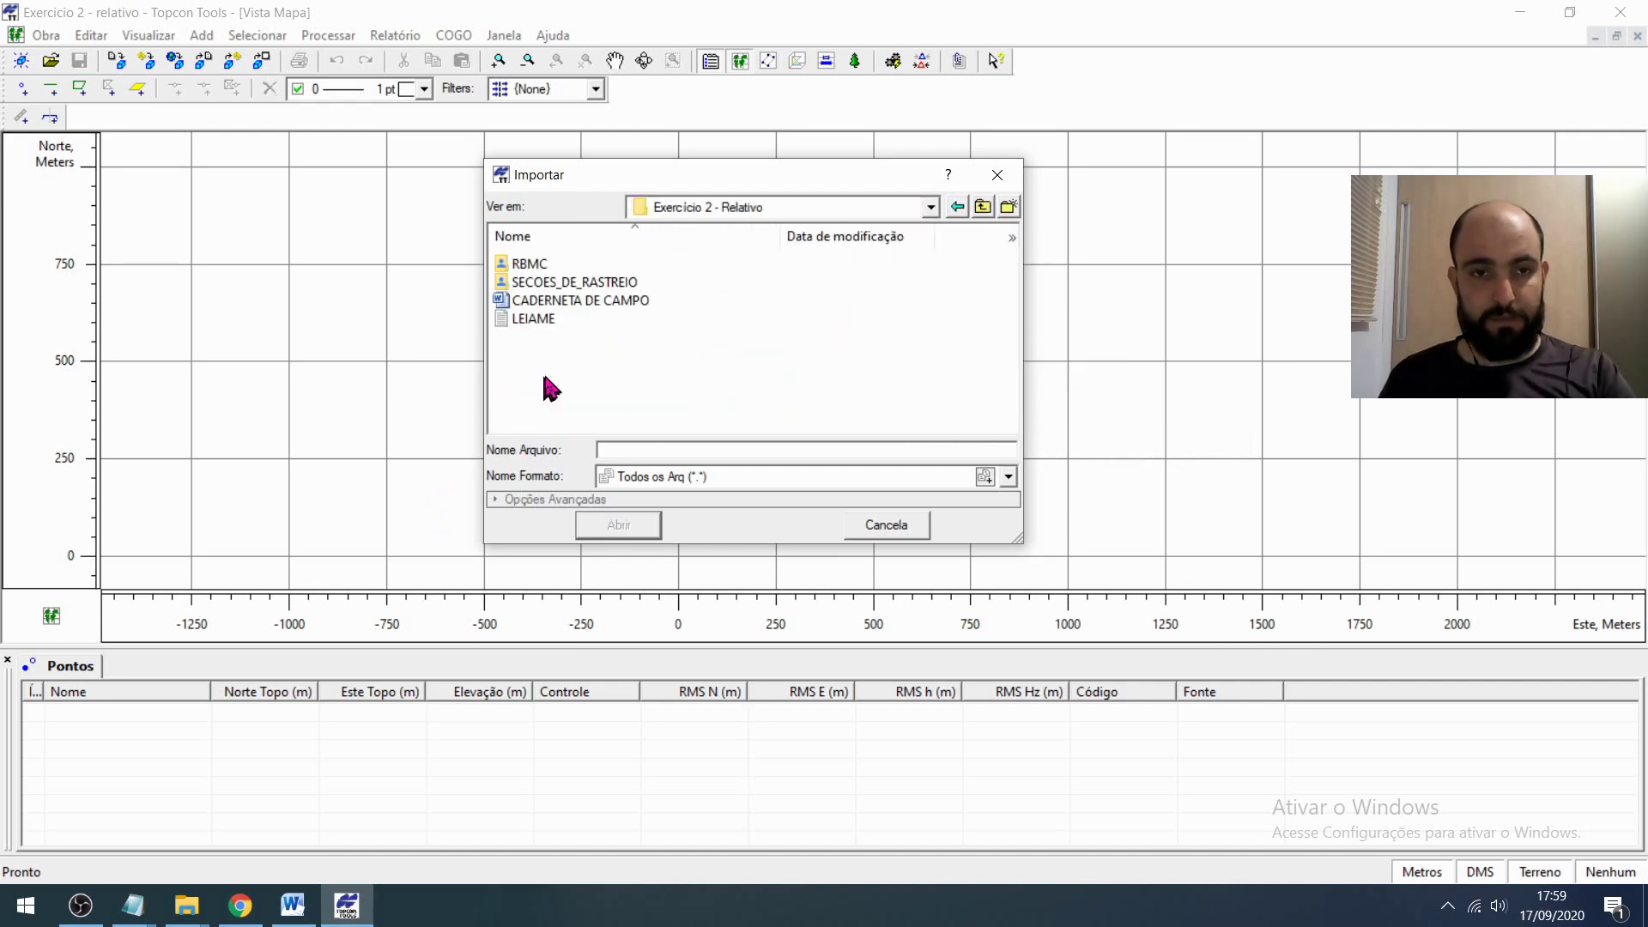
pyautogui.doubleClick(582, 286)
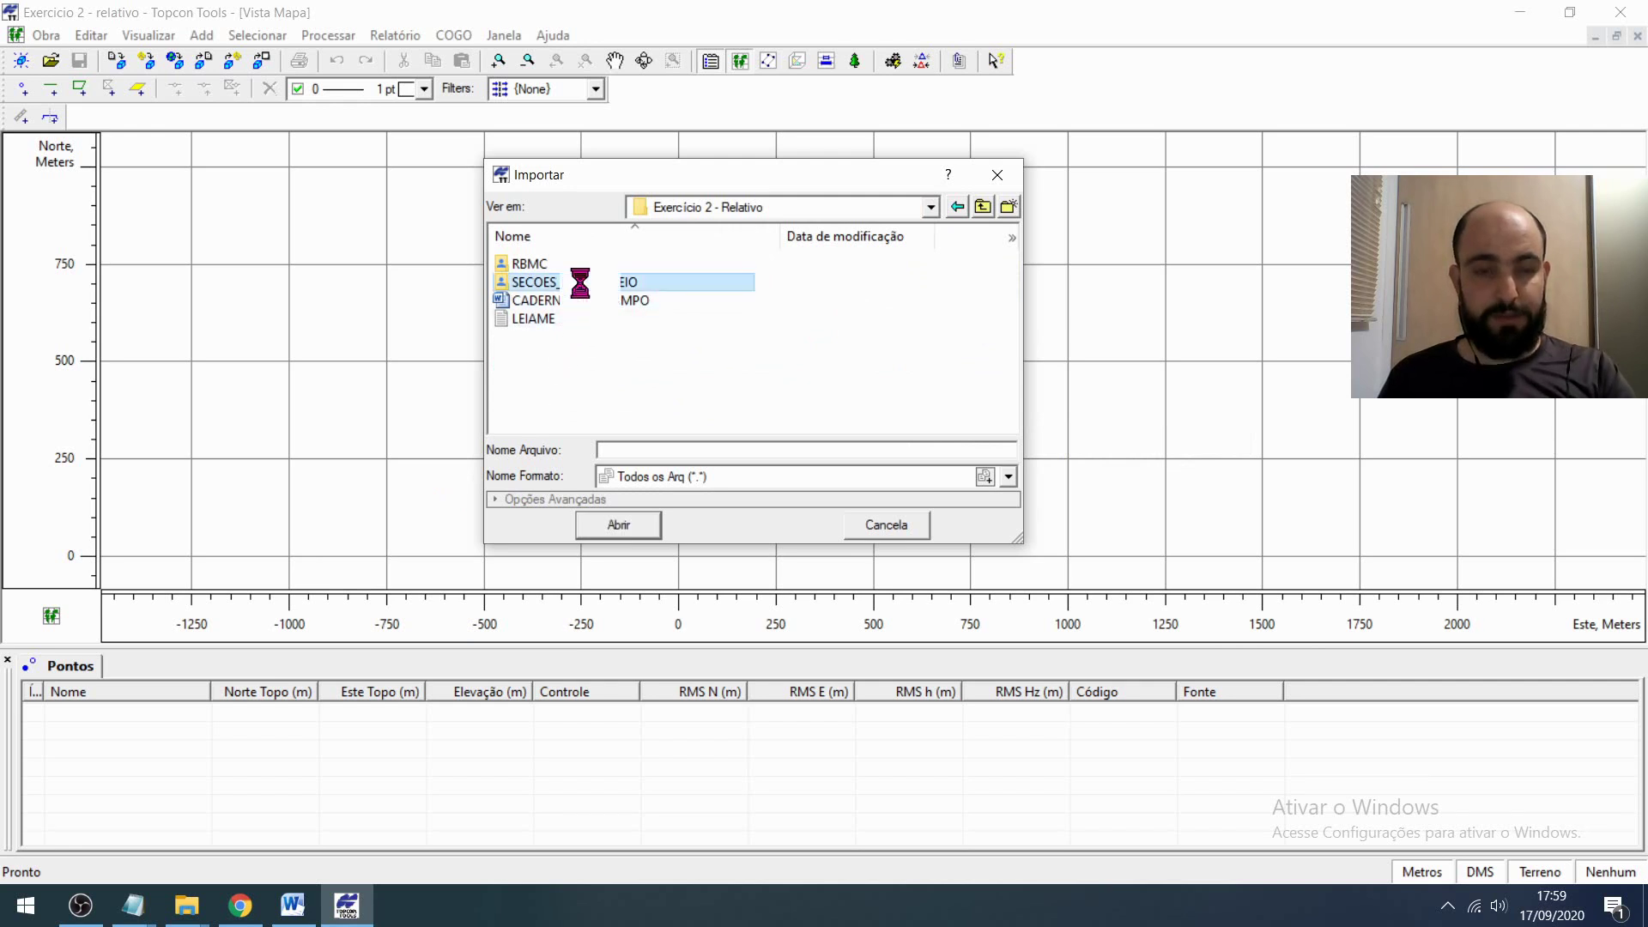
# - Import all four .tps tracking files, log20140917_131251 through log20140920_113901, into the job
pyautogui.moveTo(656, 364); pyautogui.dragTo(540, 260)
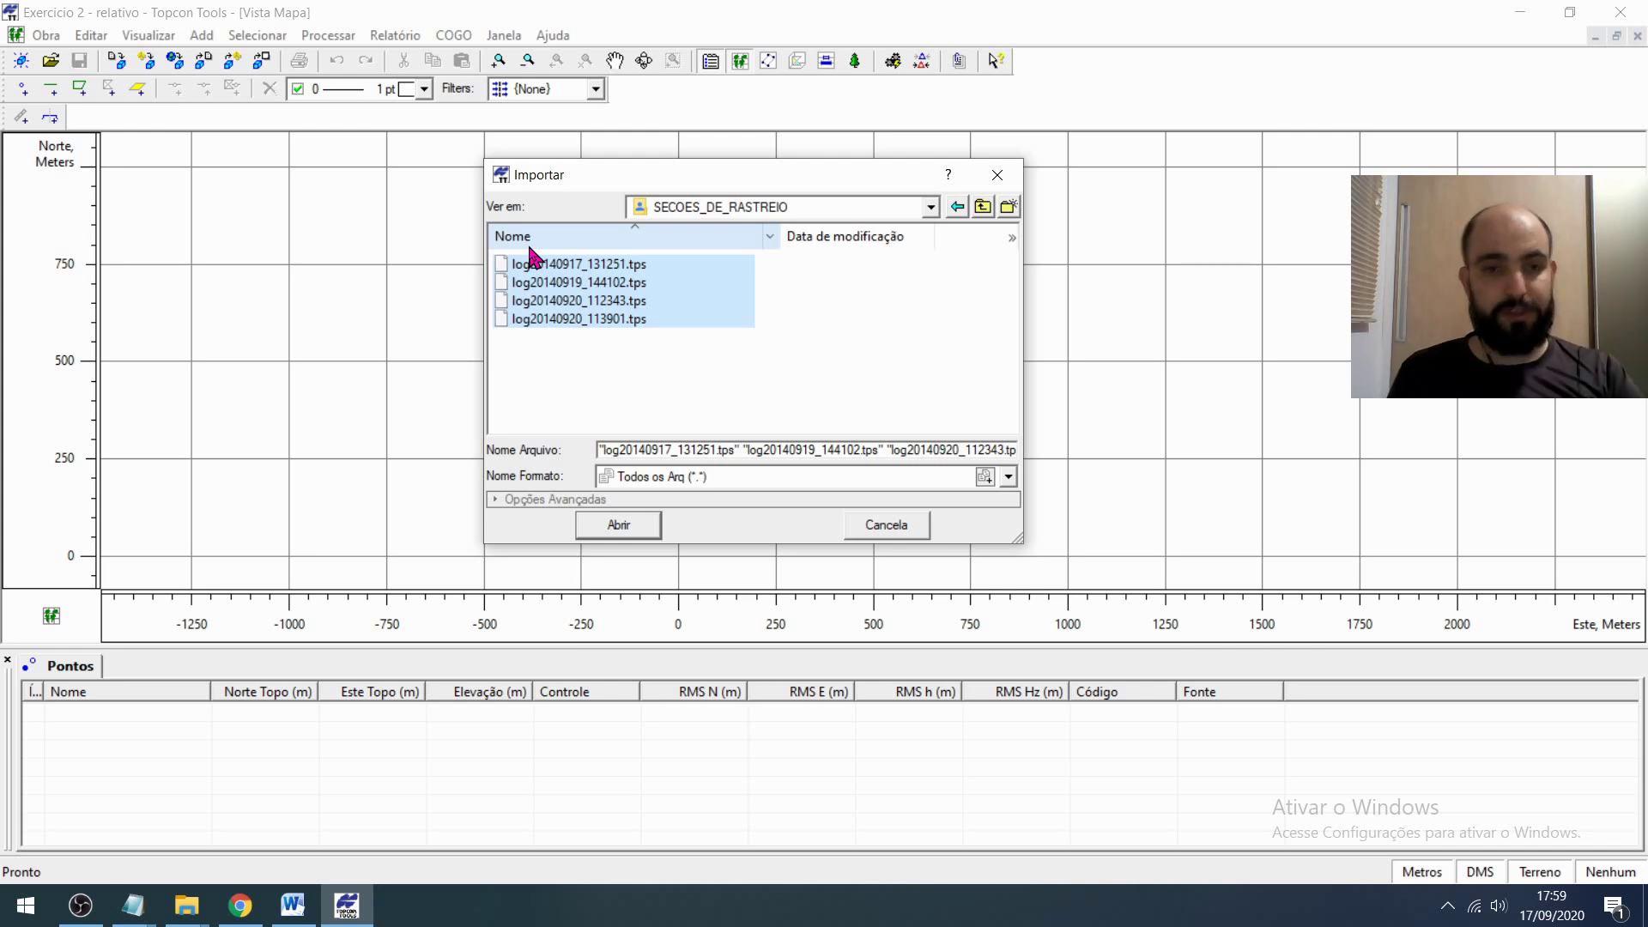
pyautogui.moveTo(666, 378); pyautogui.dragTo(513, 215)
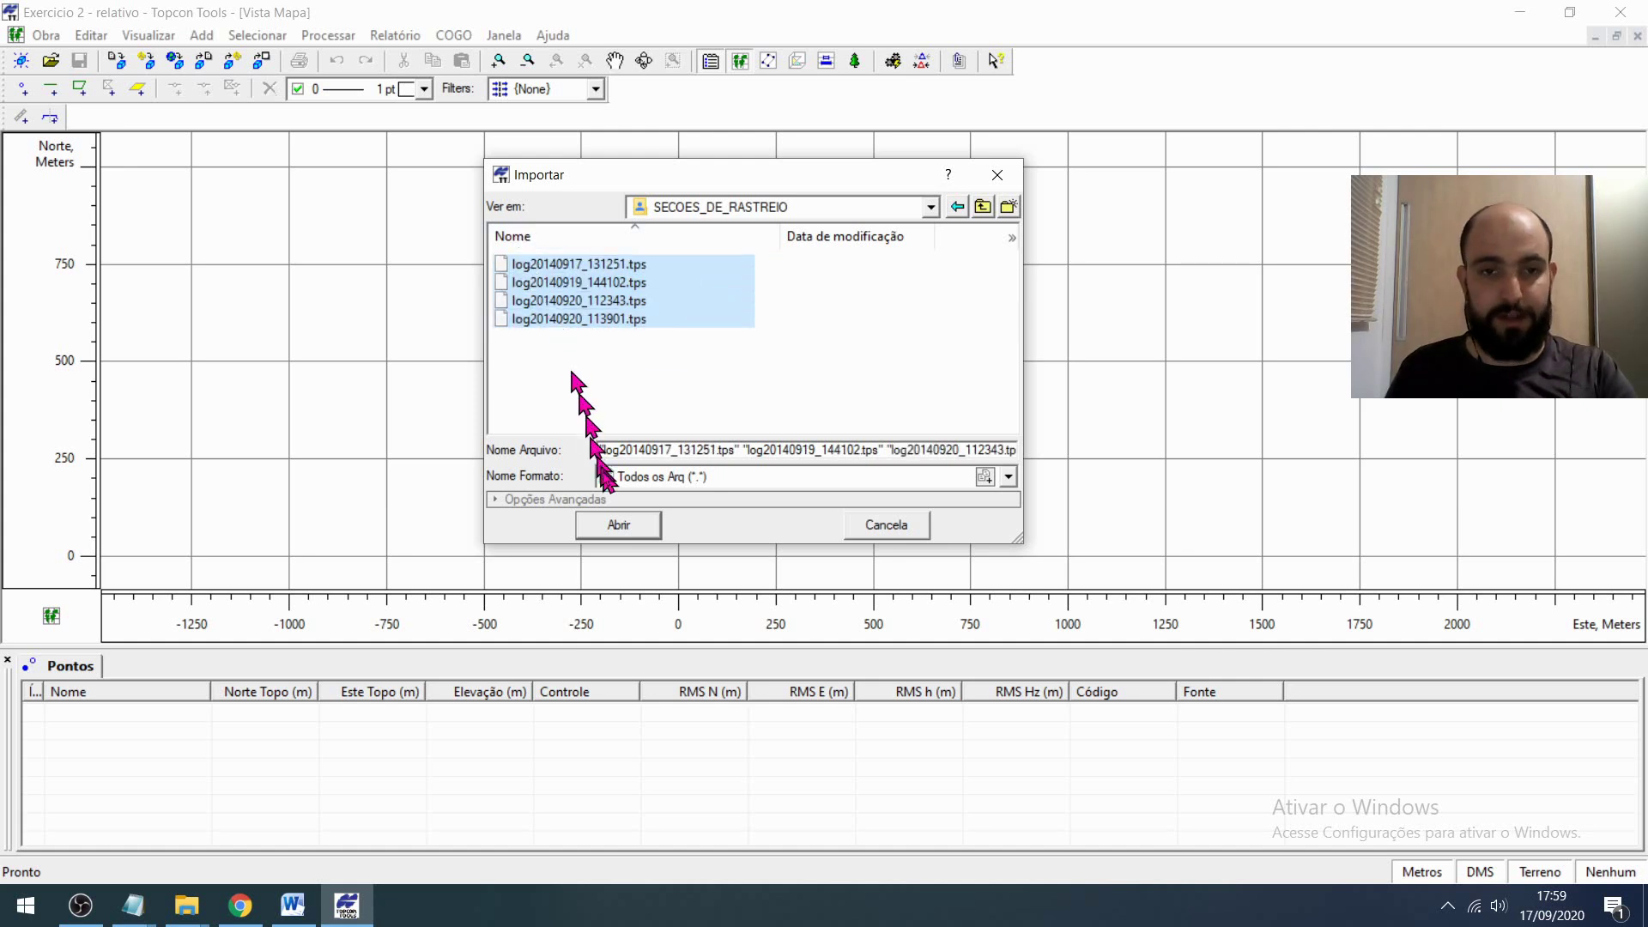
pyautogui.moveTo(673, 357); pyautogui.dragTo(499, 215)
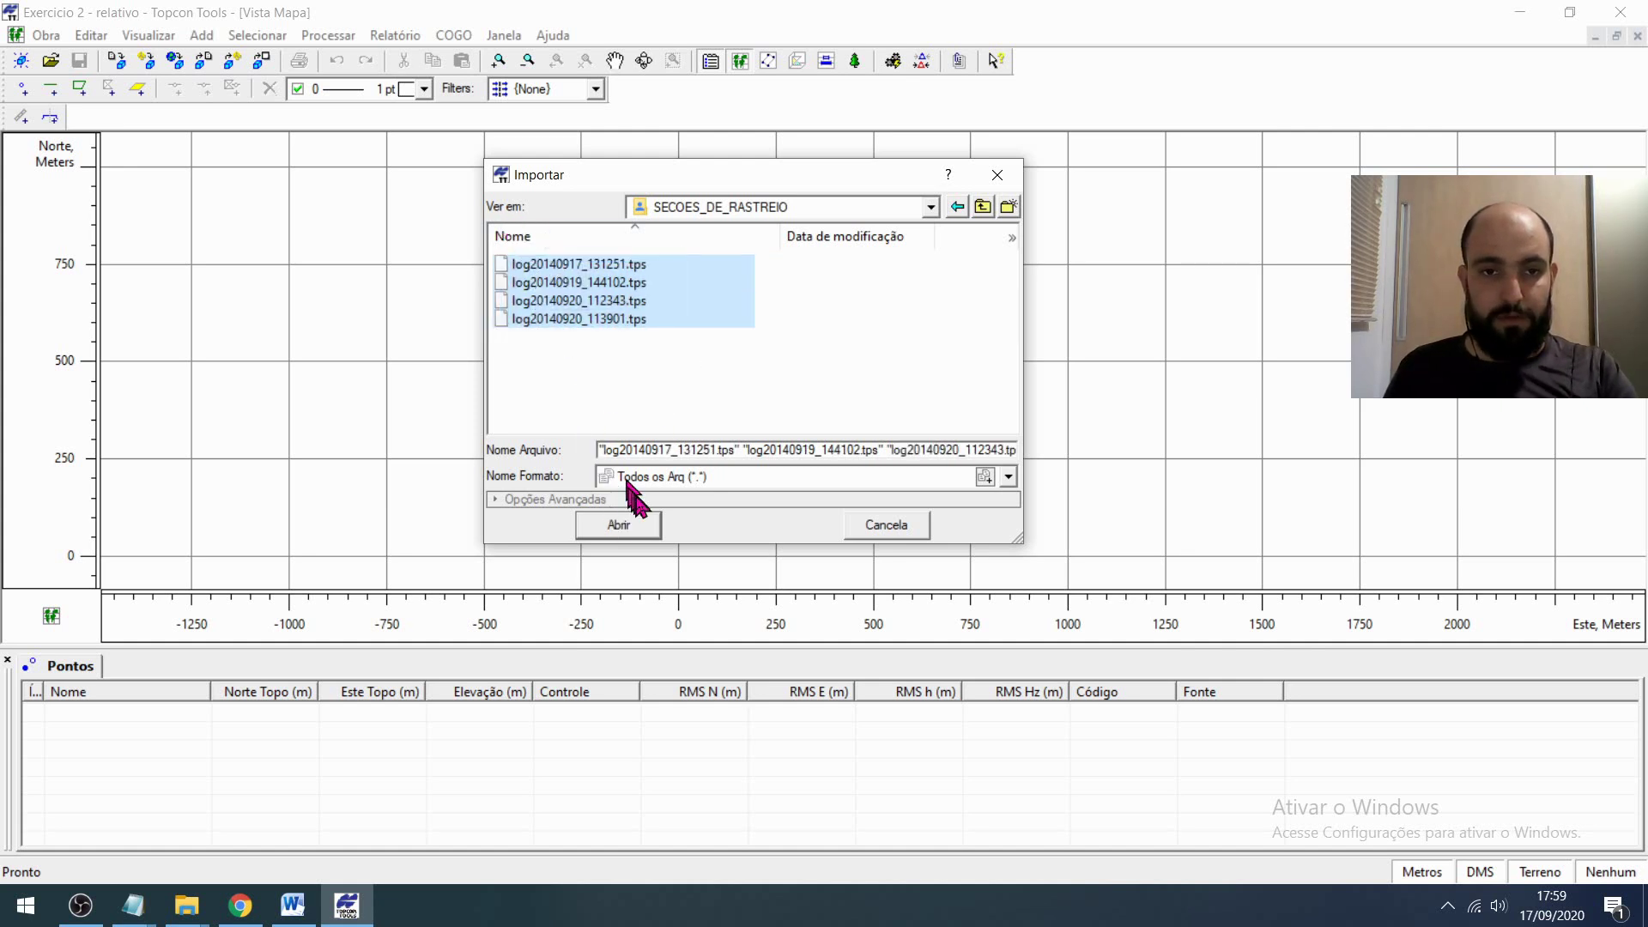
pyautogui.click(637, 518)
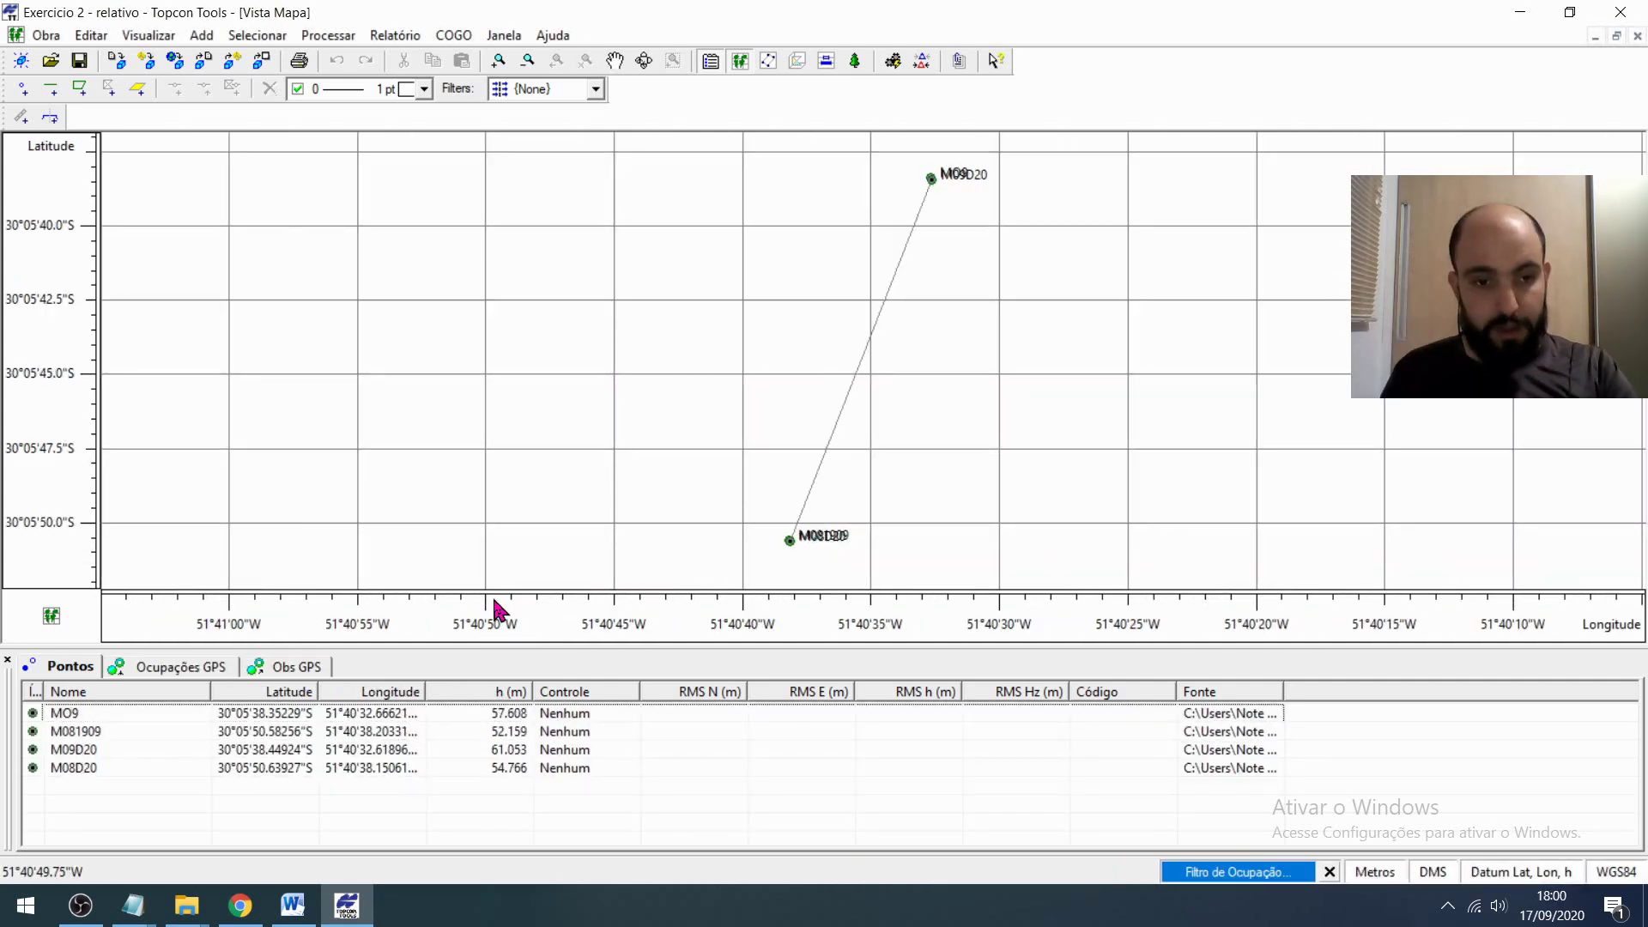
# - Go through the imported points MO9, M081909, M09D20 and M08D20 to locate each one on the map
pyautogui.click(176, 730)
pyautogui.click(176, 716)
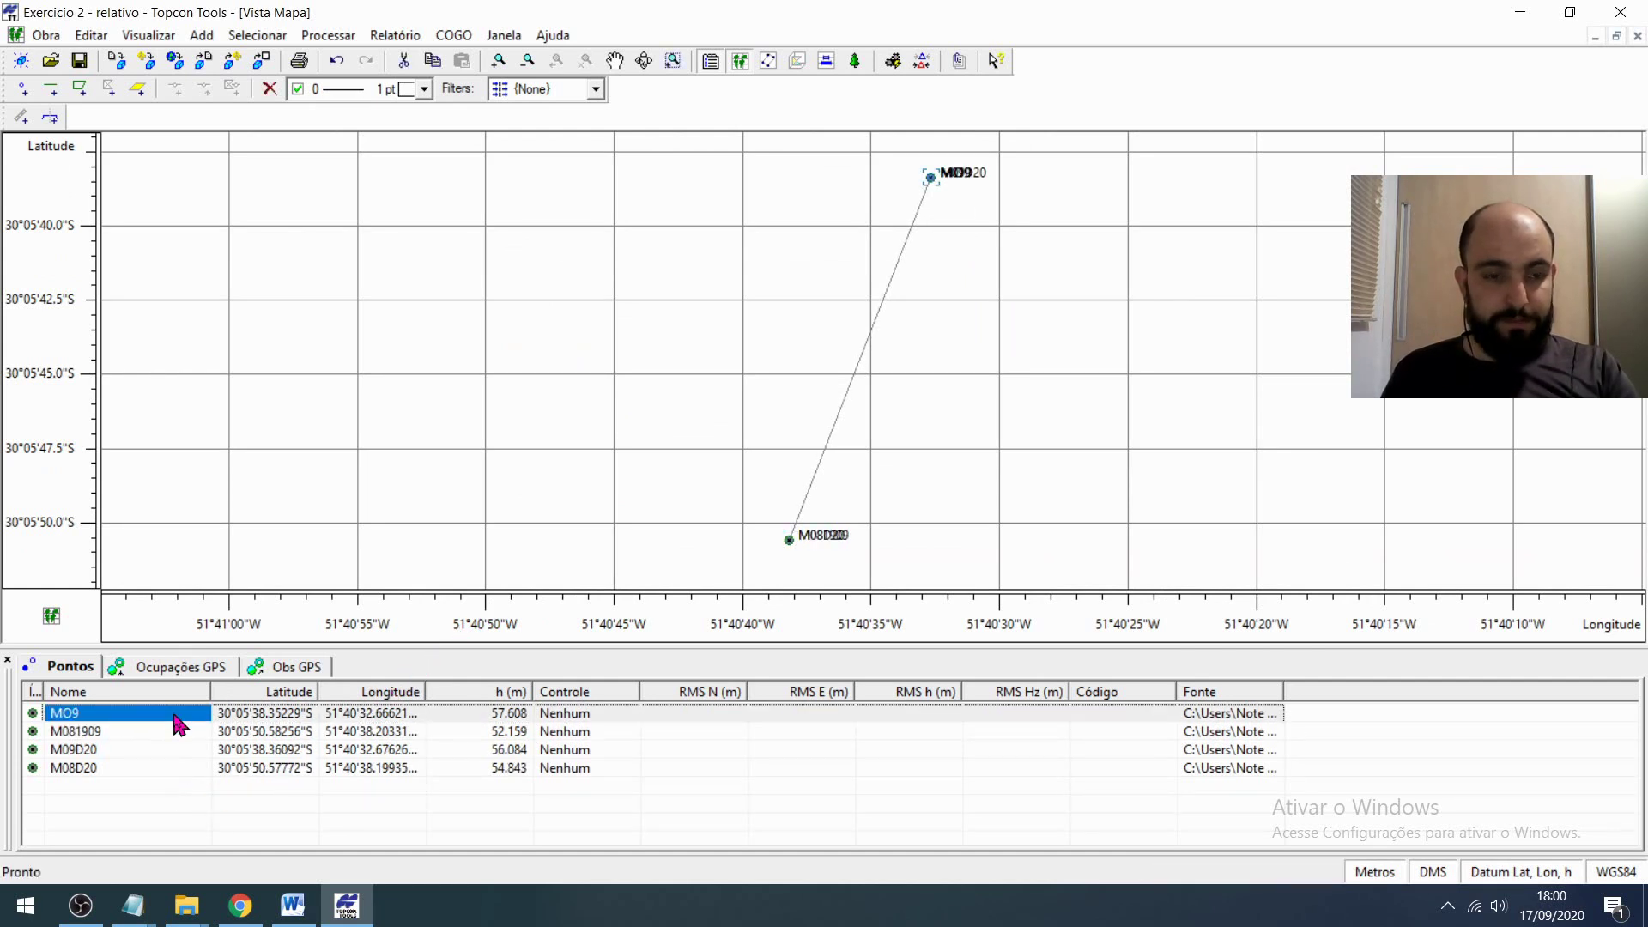
pyautogui.click(155, 732)
pyautogui.click(157, 750)
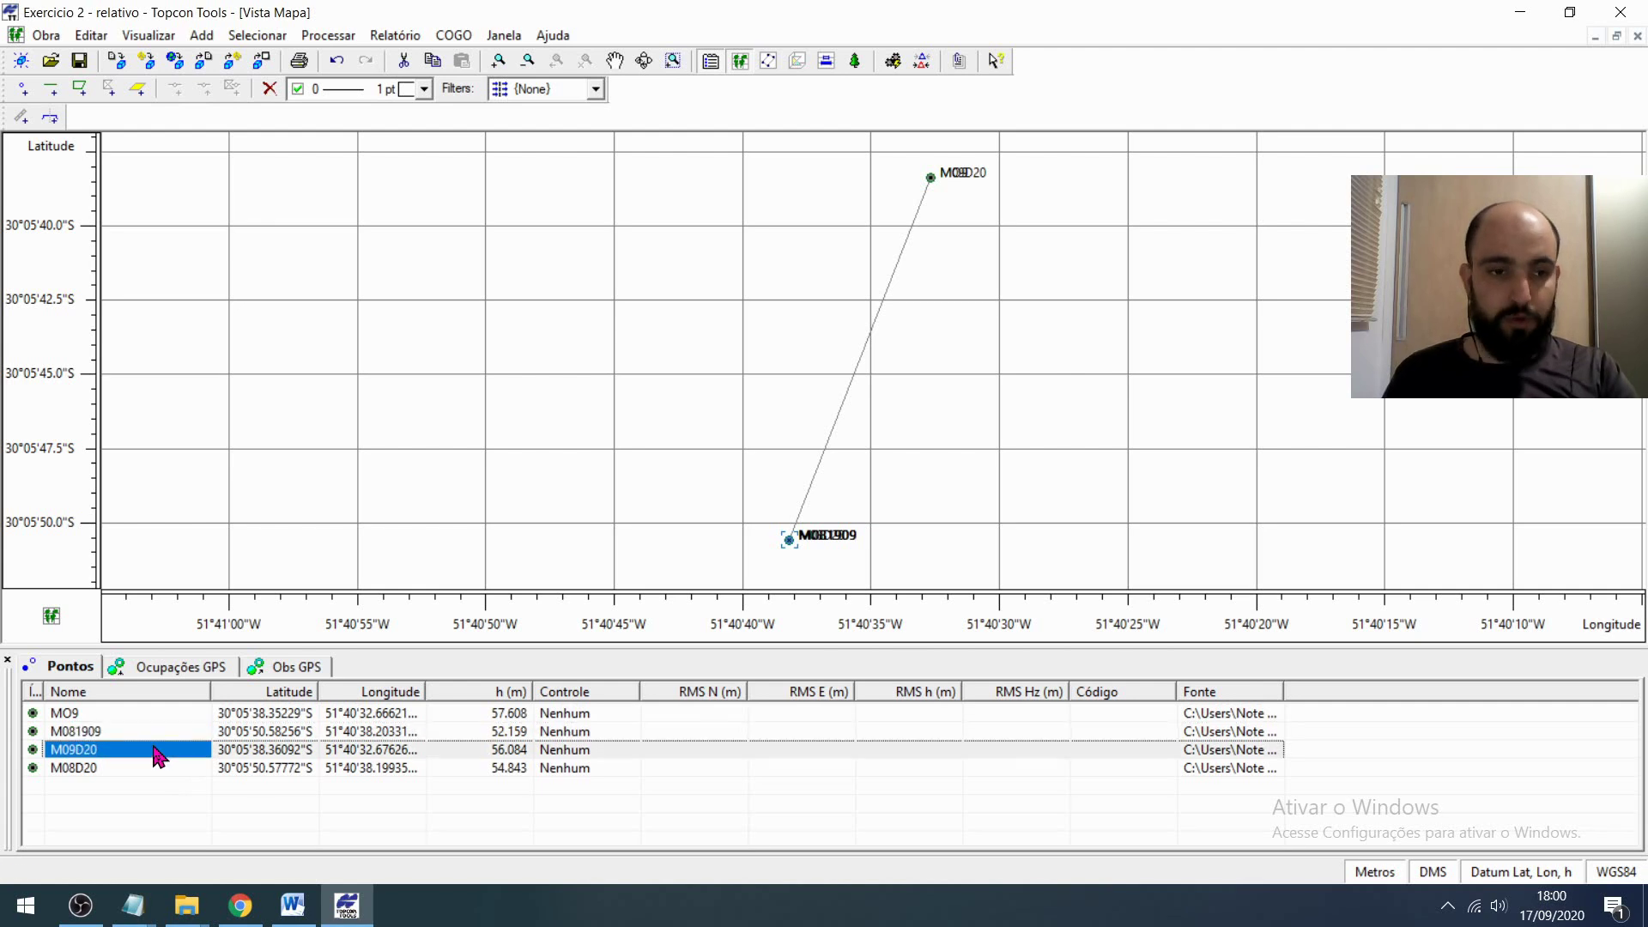
pyautogui.click(157, 769)
pyautogui.click(156, 750)
pyautogui.click(155, 719)
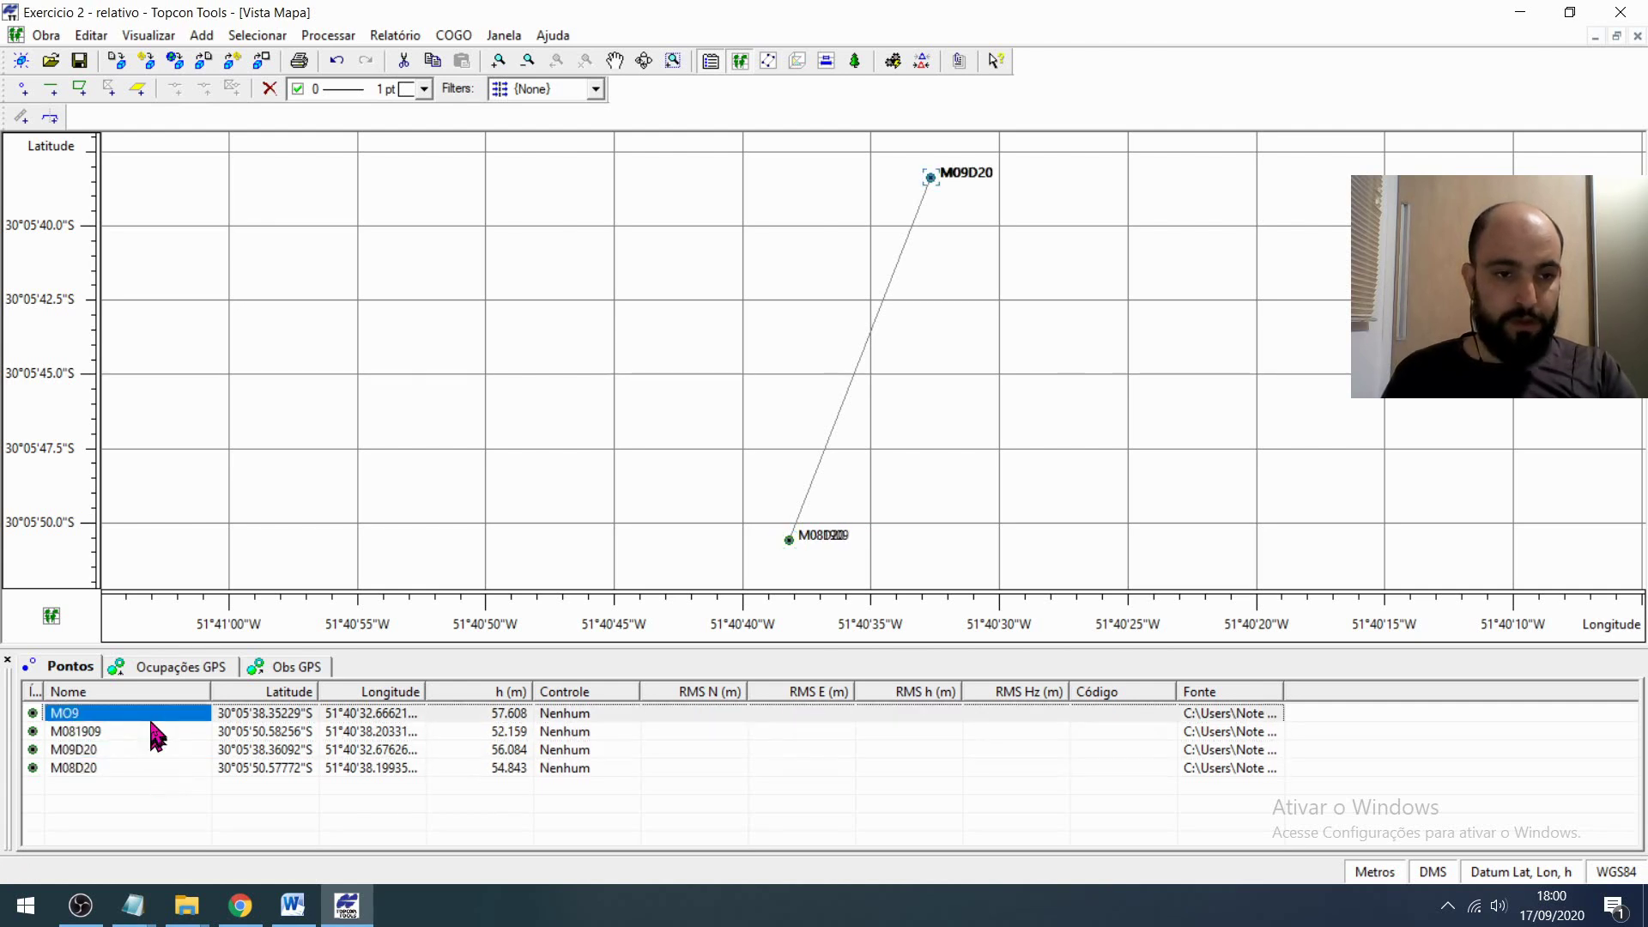
# - Compare the map locations of points M081909, M09D20 and M08D20, alternating between the two D20 points
pyautogui.click(86, 734)
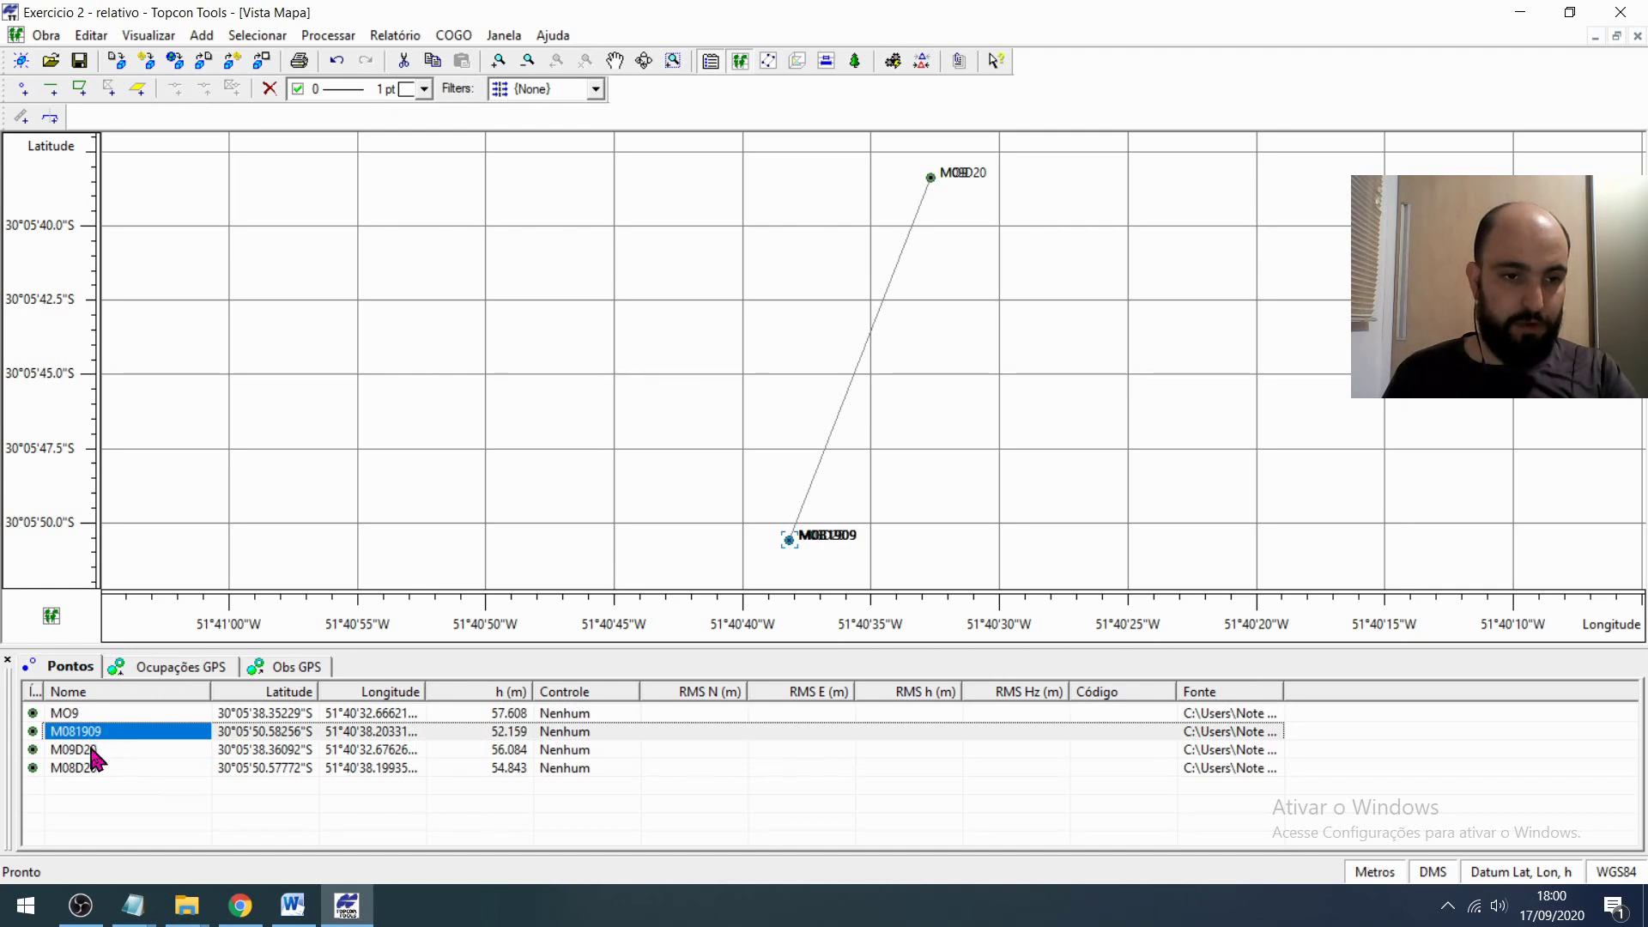
pyautogui.click(98, 753)
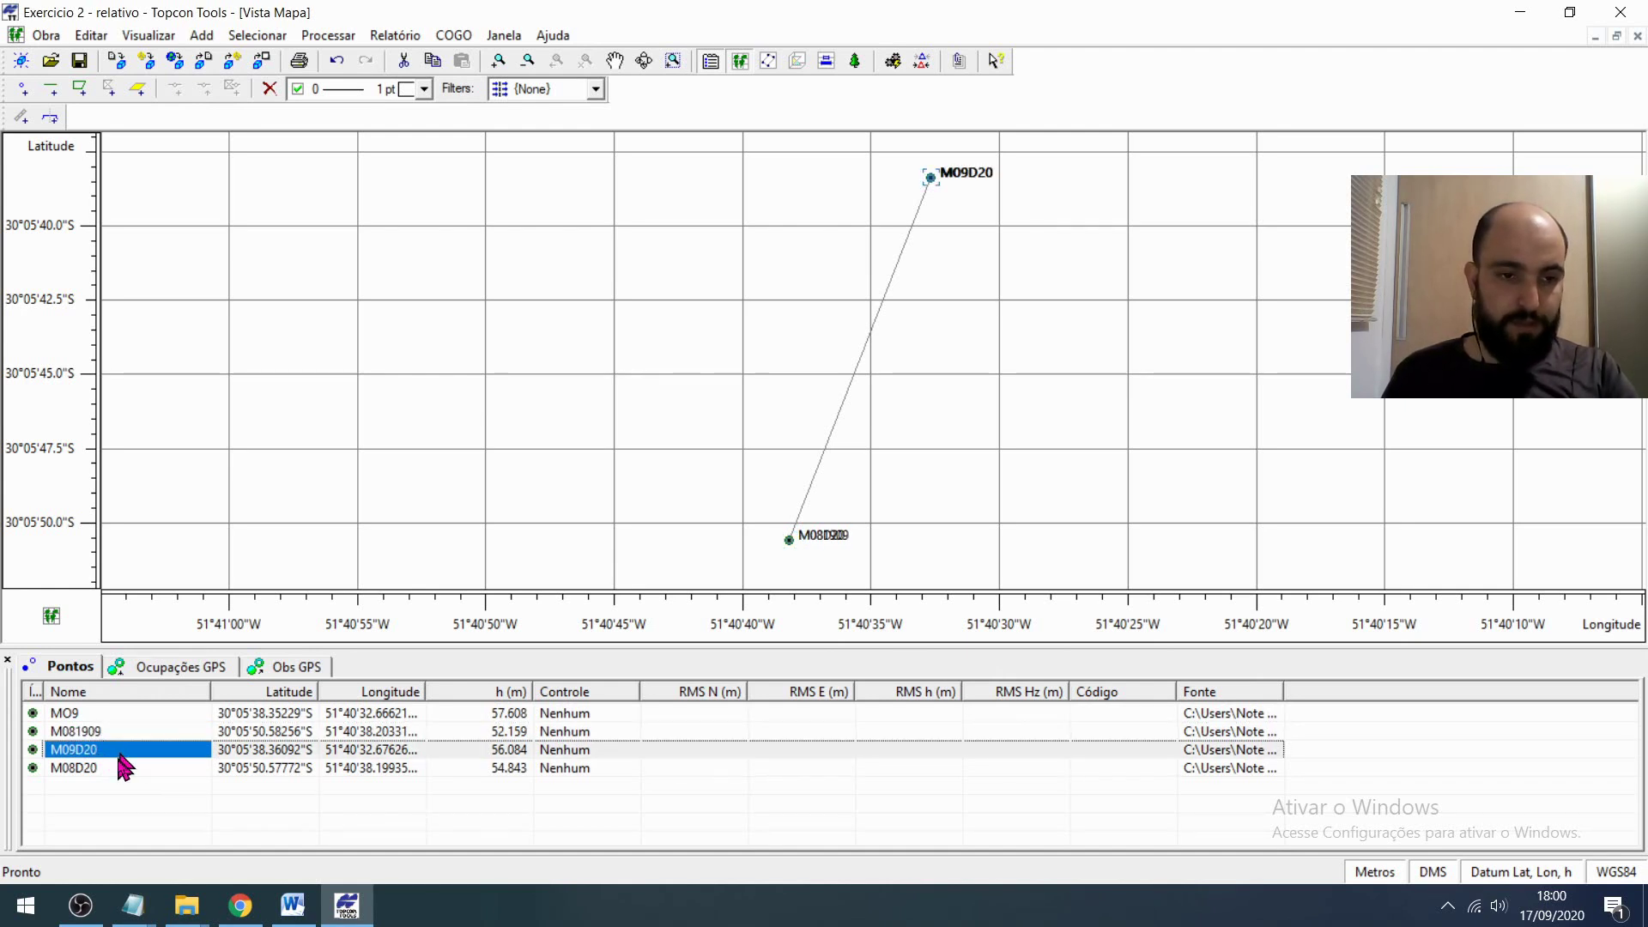
pyautogui.press('Down')
pyautogui.click(137, 751)
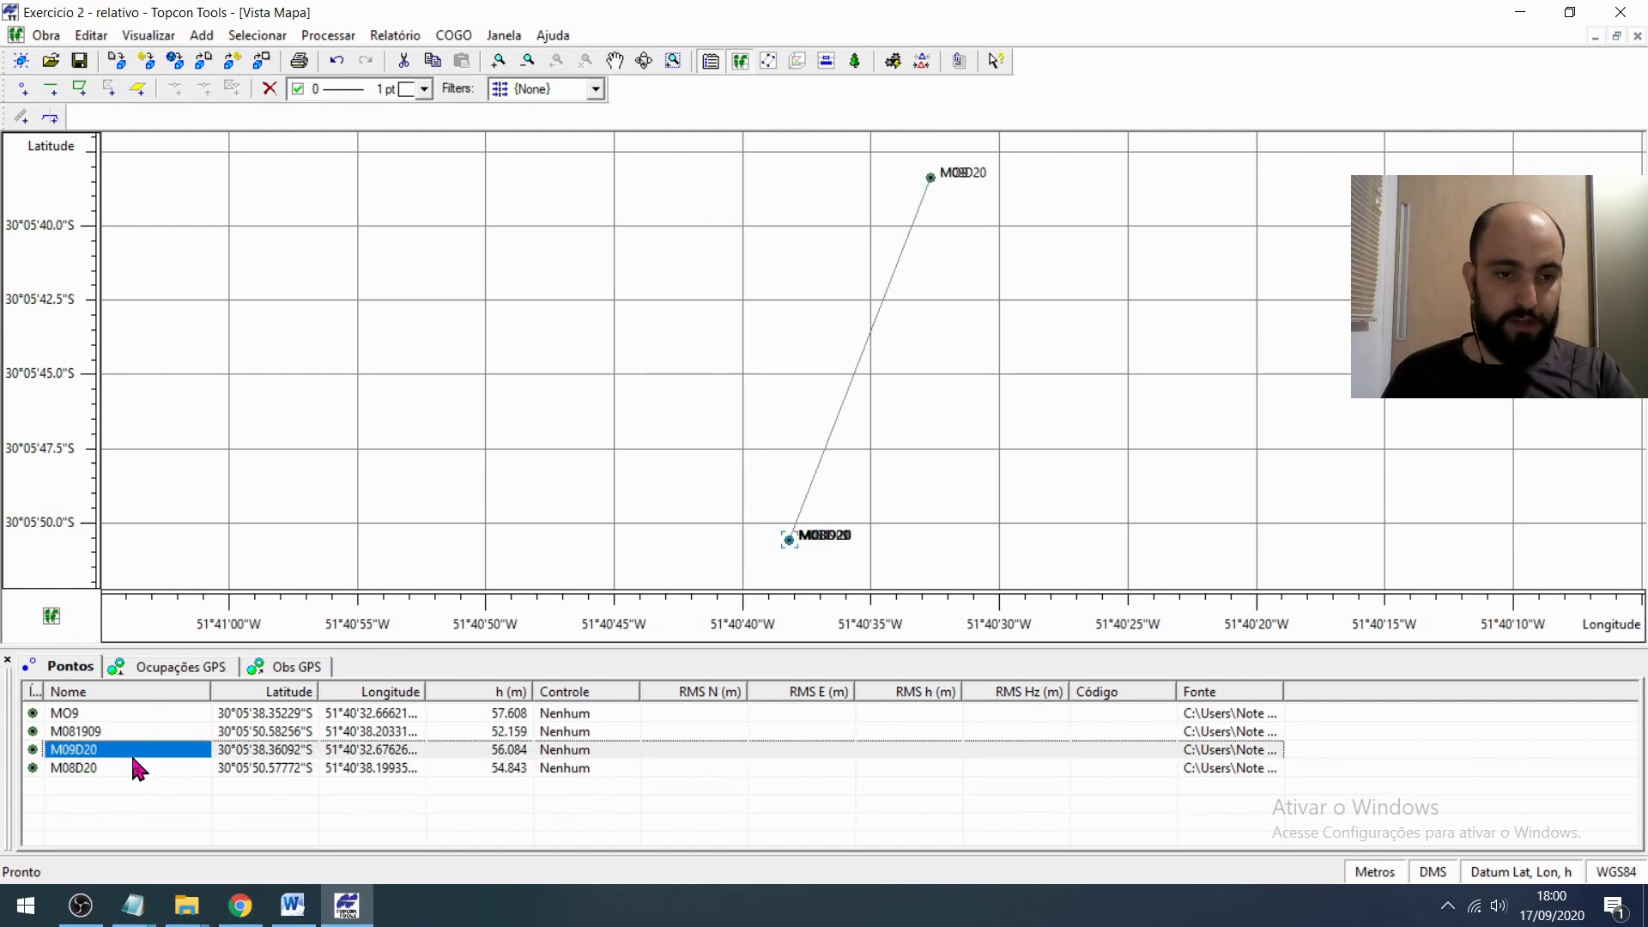
pyautogui.click(136, 767)
pyautogui.click(140, 750)
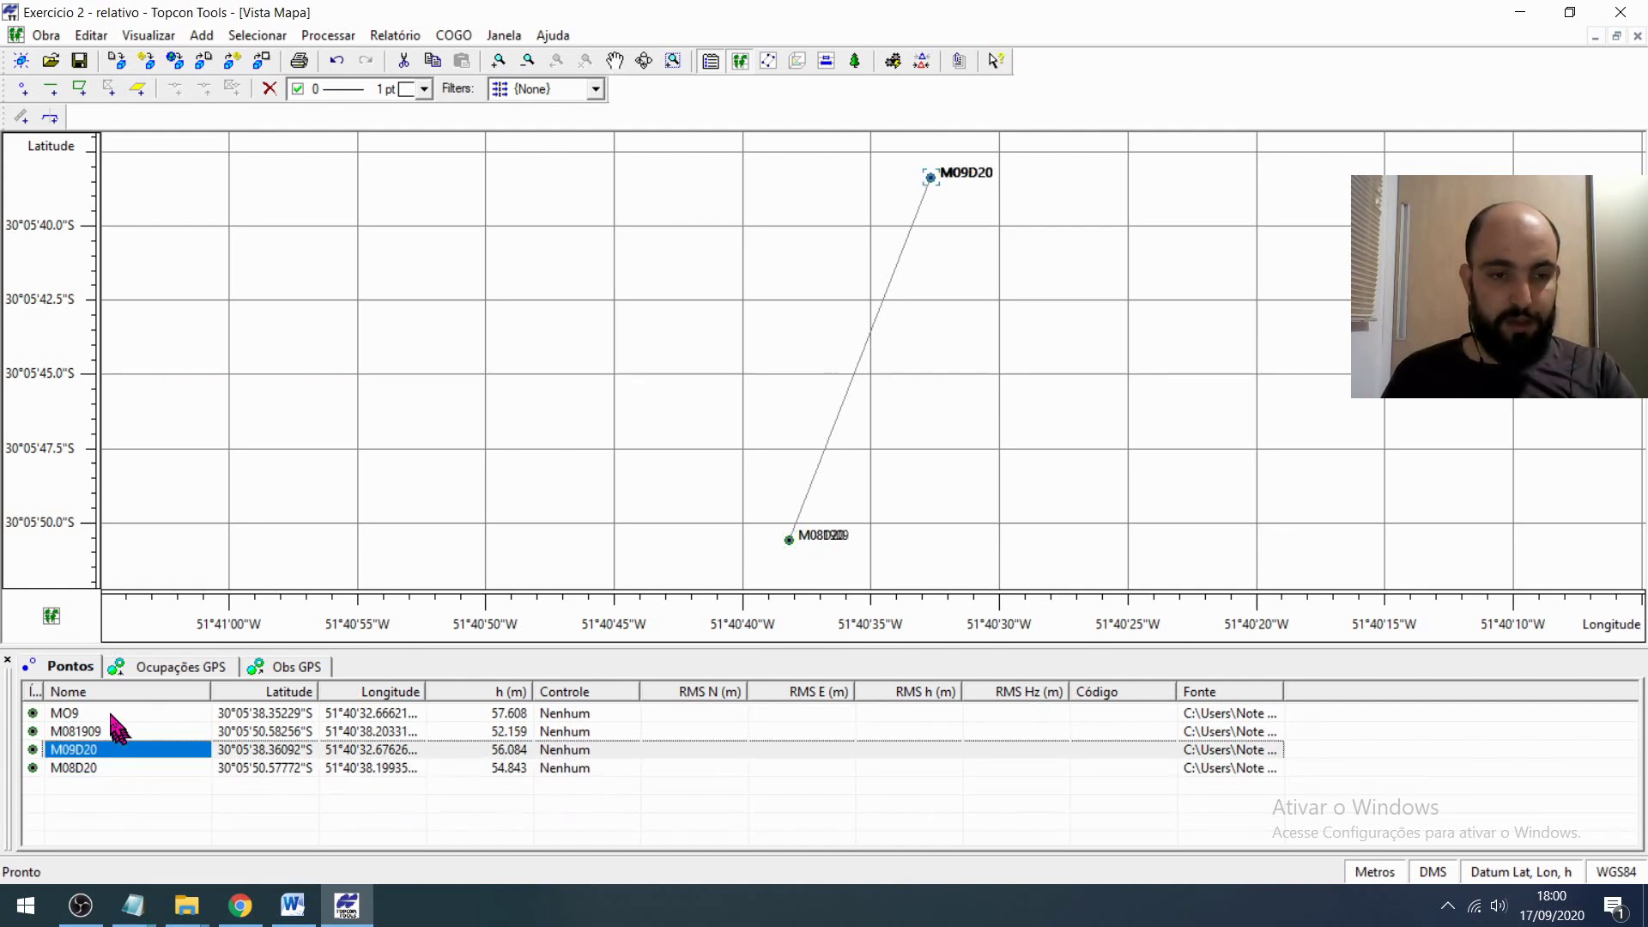
pyautogui.click(116, 766)
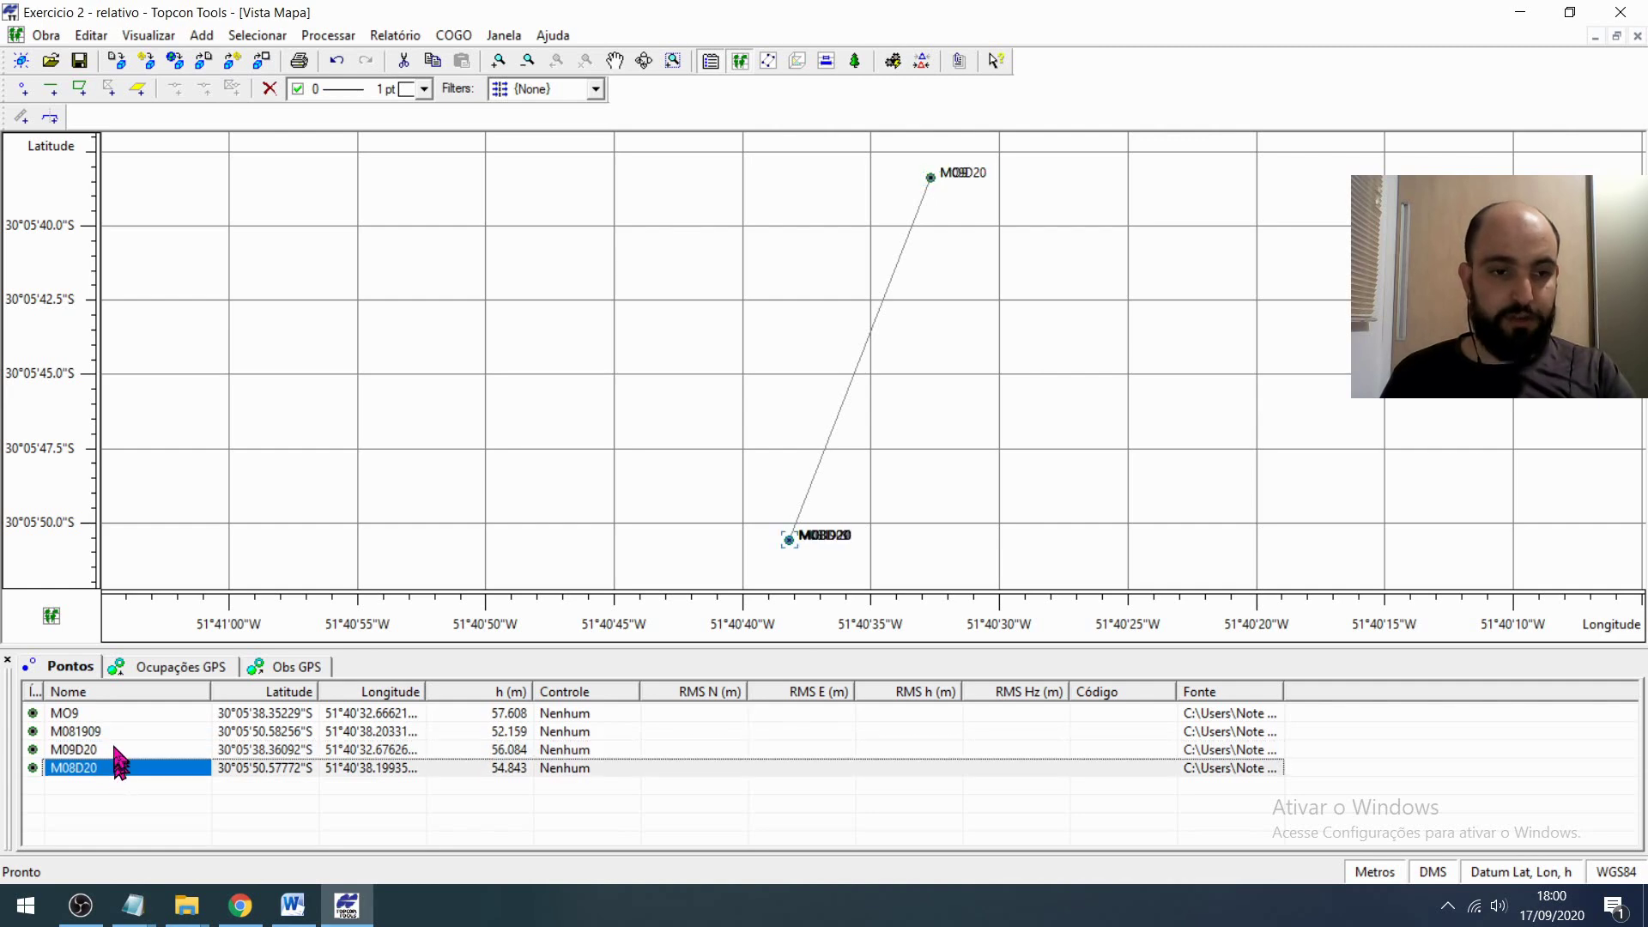
pyautogui.click(113, 752)
pyautogui.click(112, 766)
pyautogui.click(111, 750)
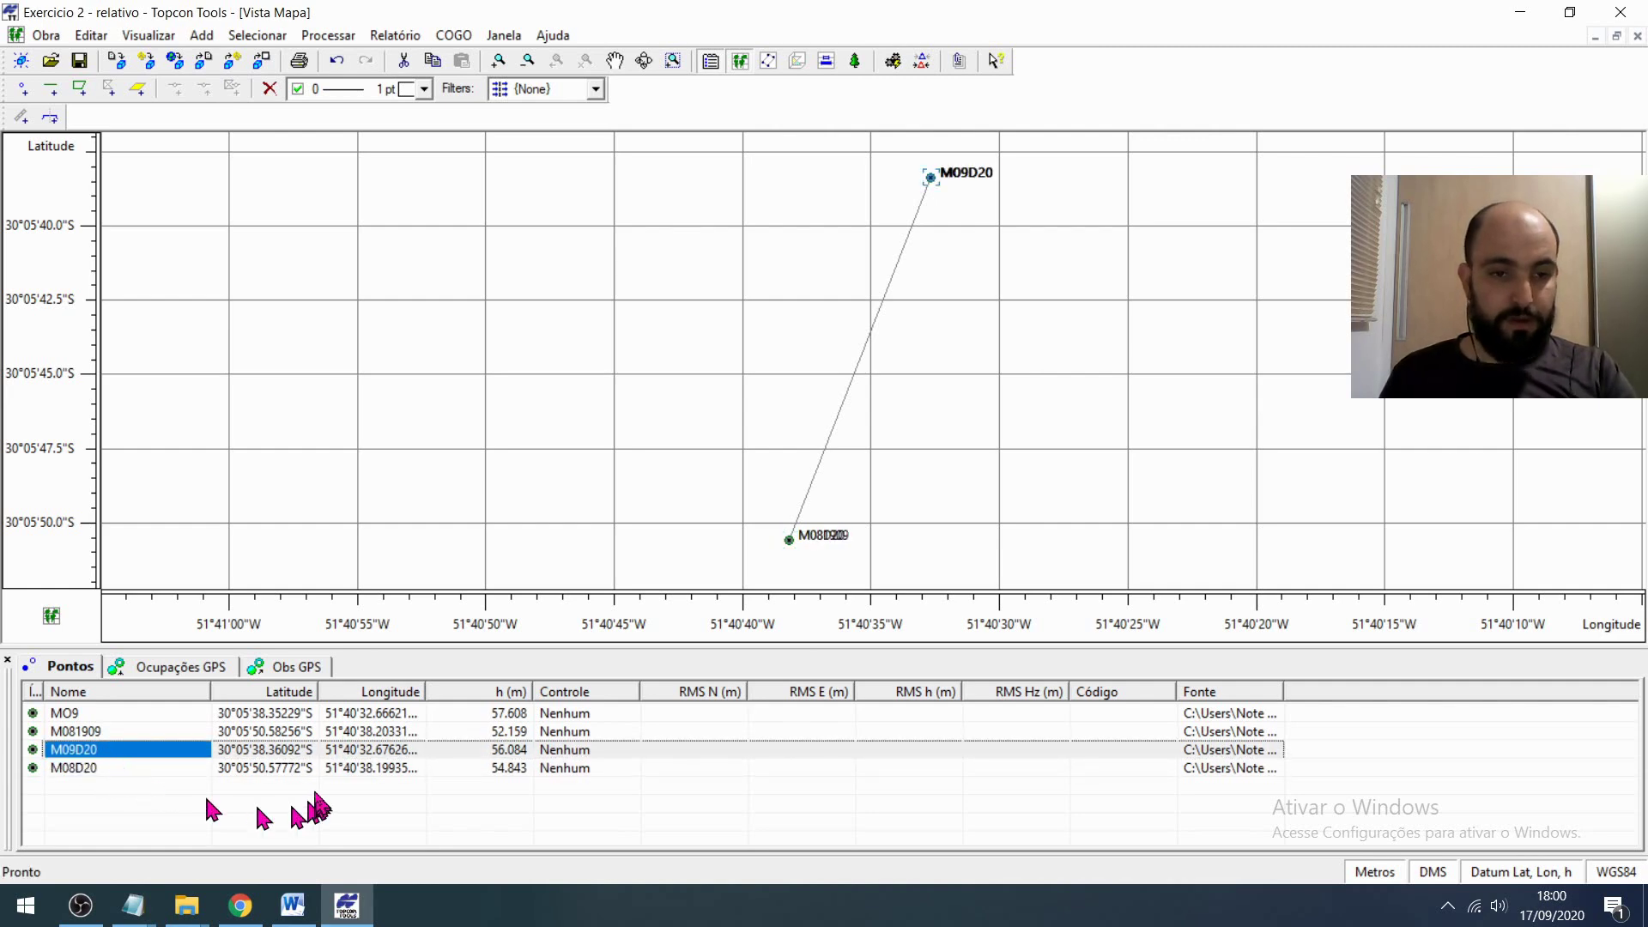
# - Switch to the CADERNETA DE CAMPO document in Word and check the session times of M09 on 17/09/14 and M08 on 19/09/14
pyautogui.click(293, 906)
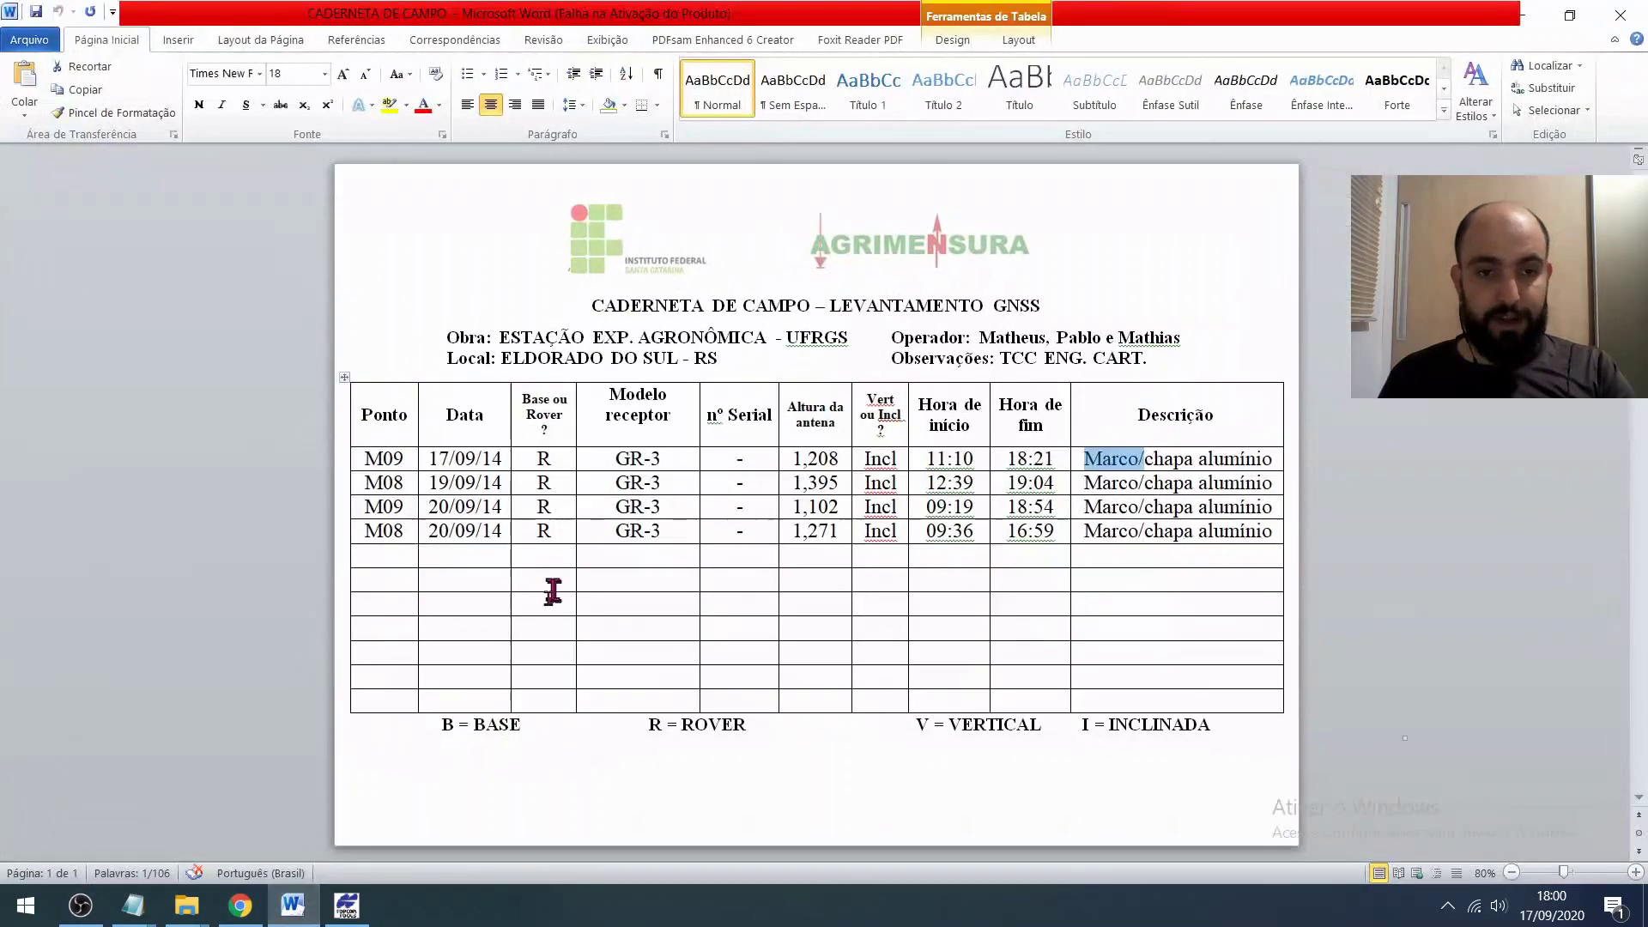
pyautogui.moveTo(361, 458); pyautogui.dragTo(478, 464)
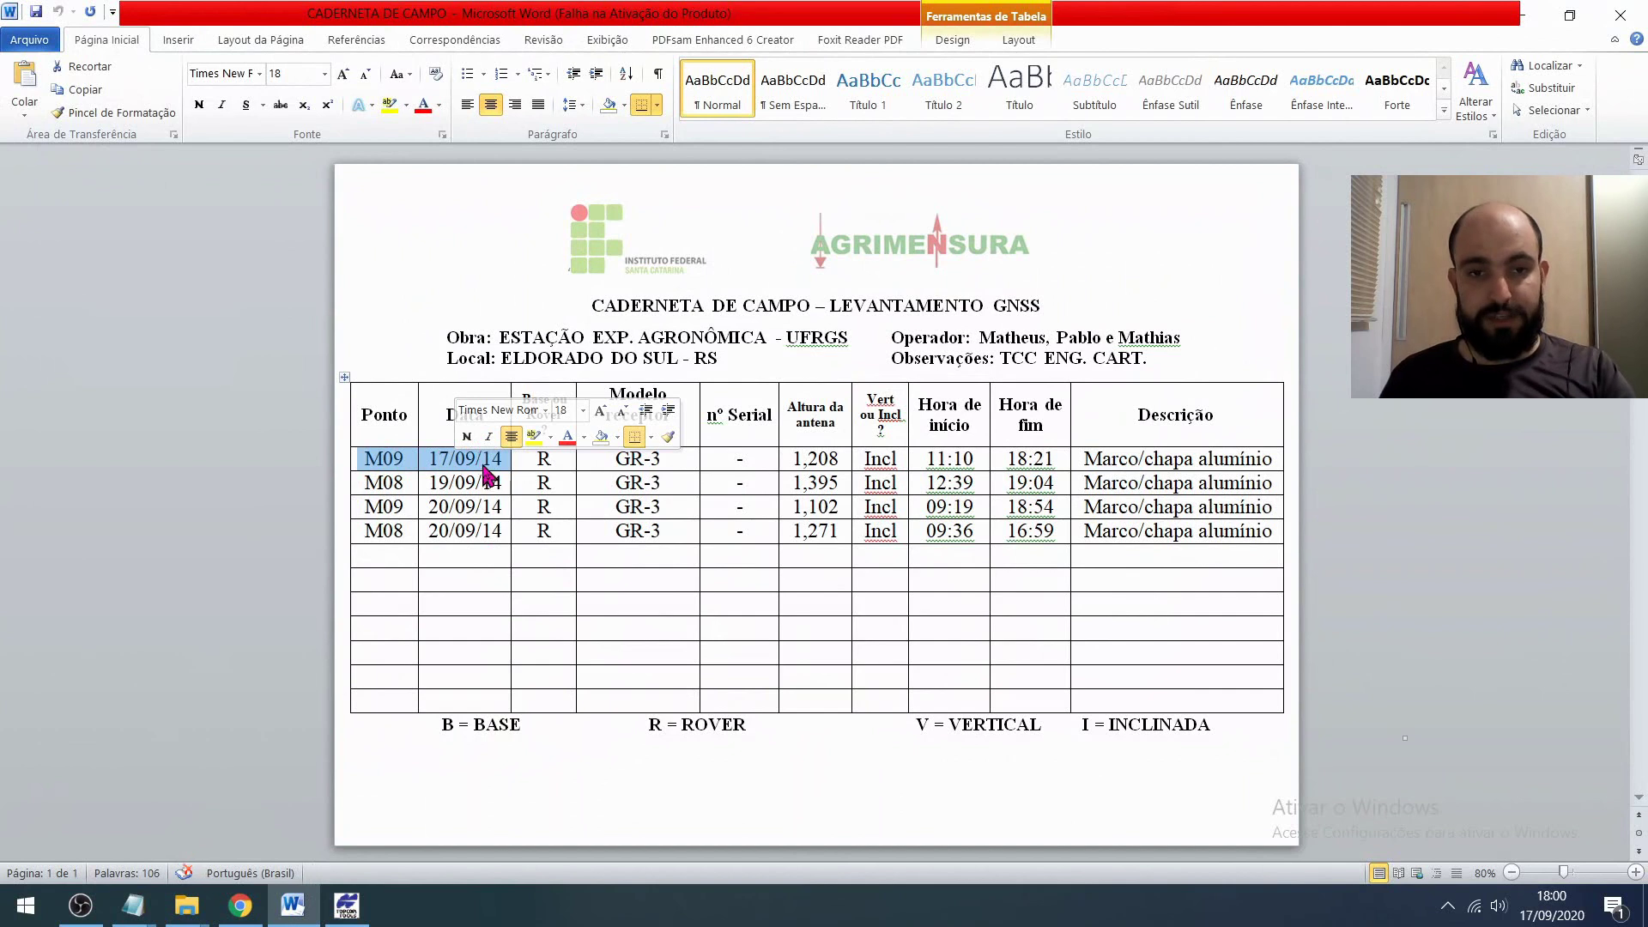
pyautogui.click(466, 458)
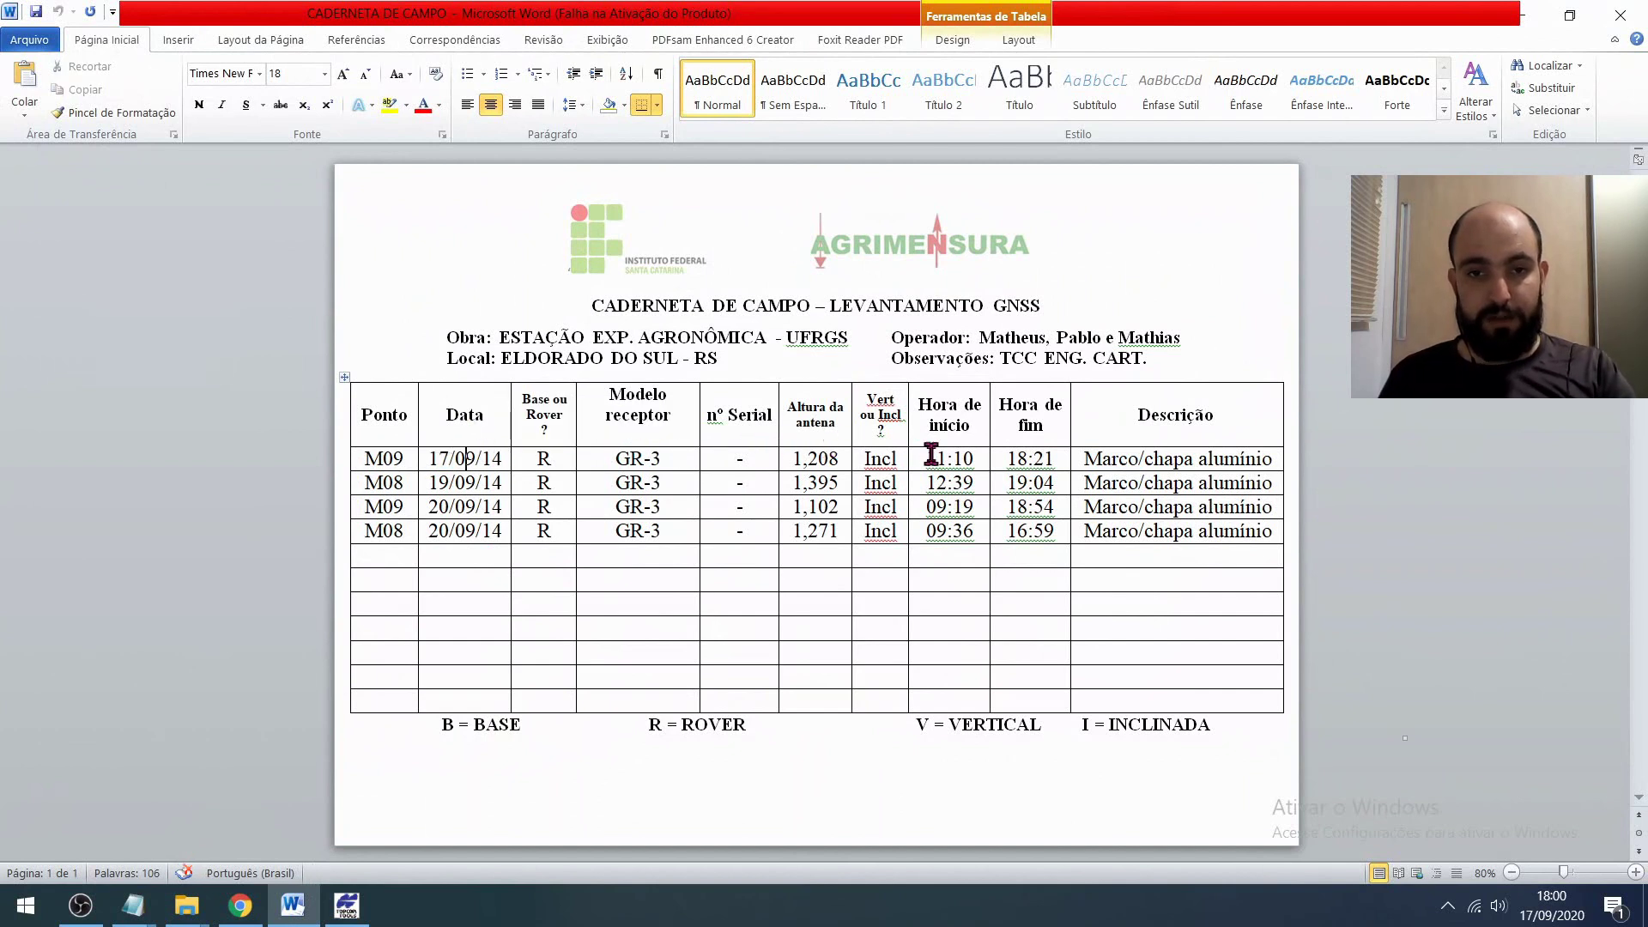
pyautogui.moveTo(921, 462); pyautogui.dragTo(976, 447)
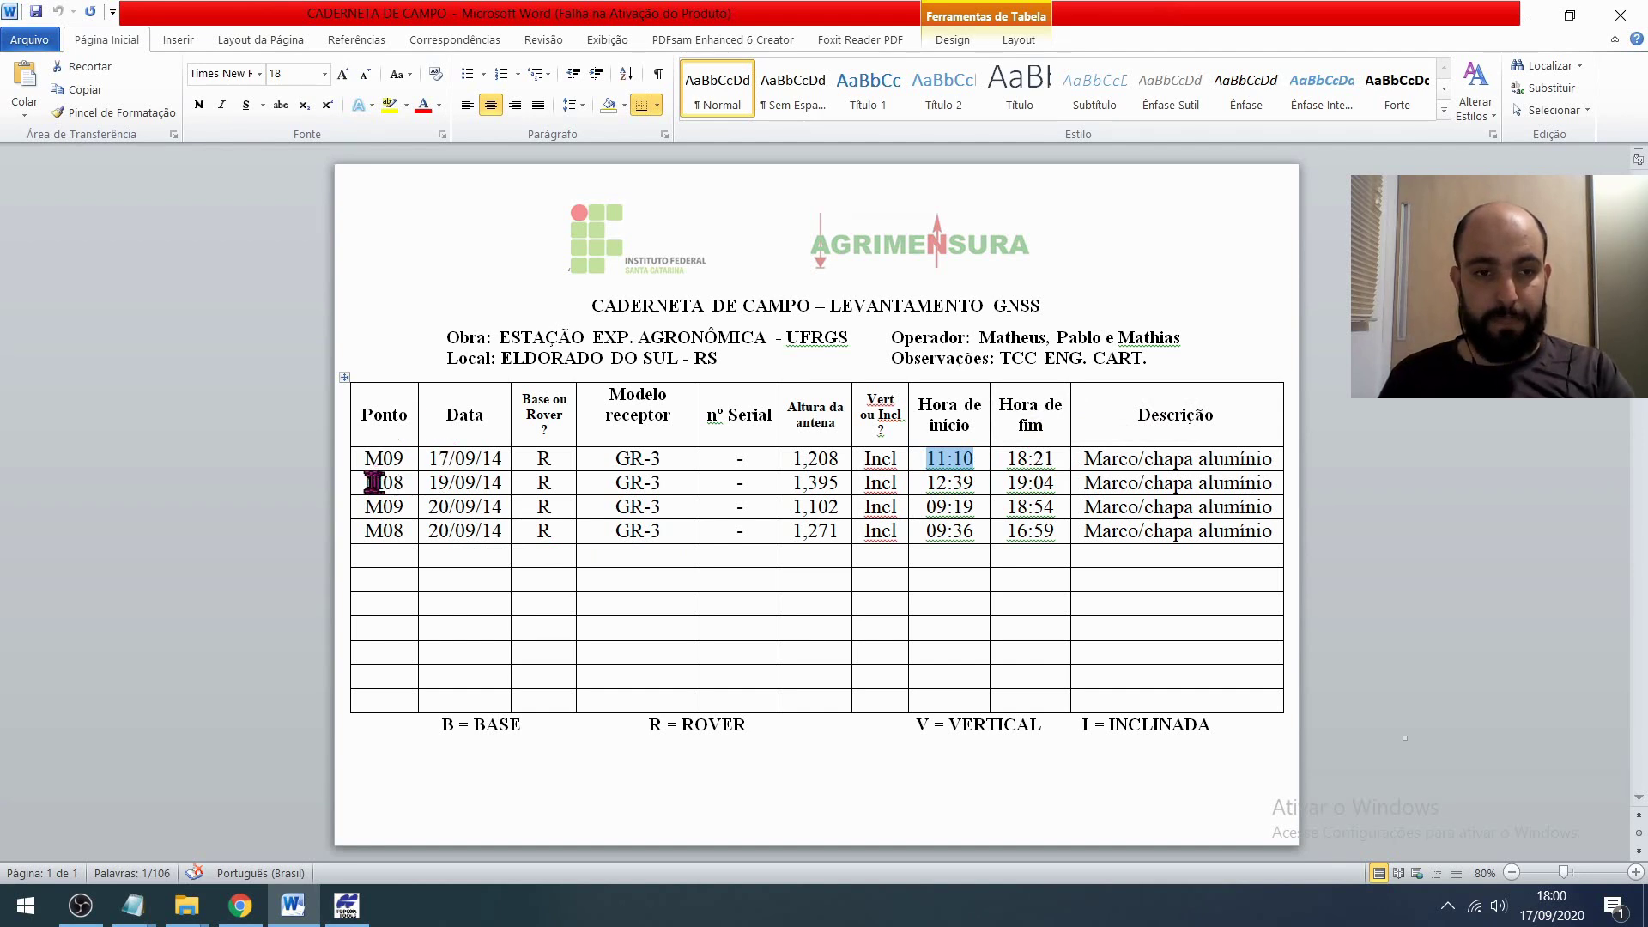
pyautogui.moveTo(373, 482); pyautogui.dragTo(409, 482)
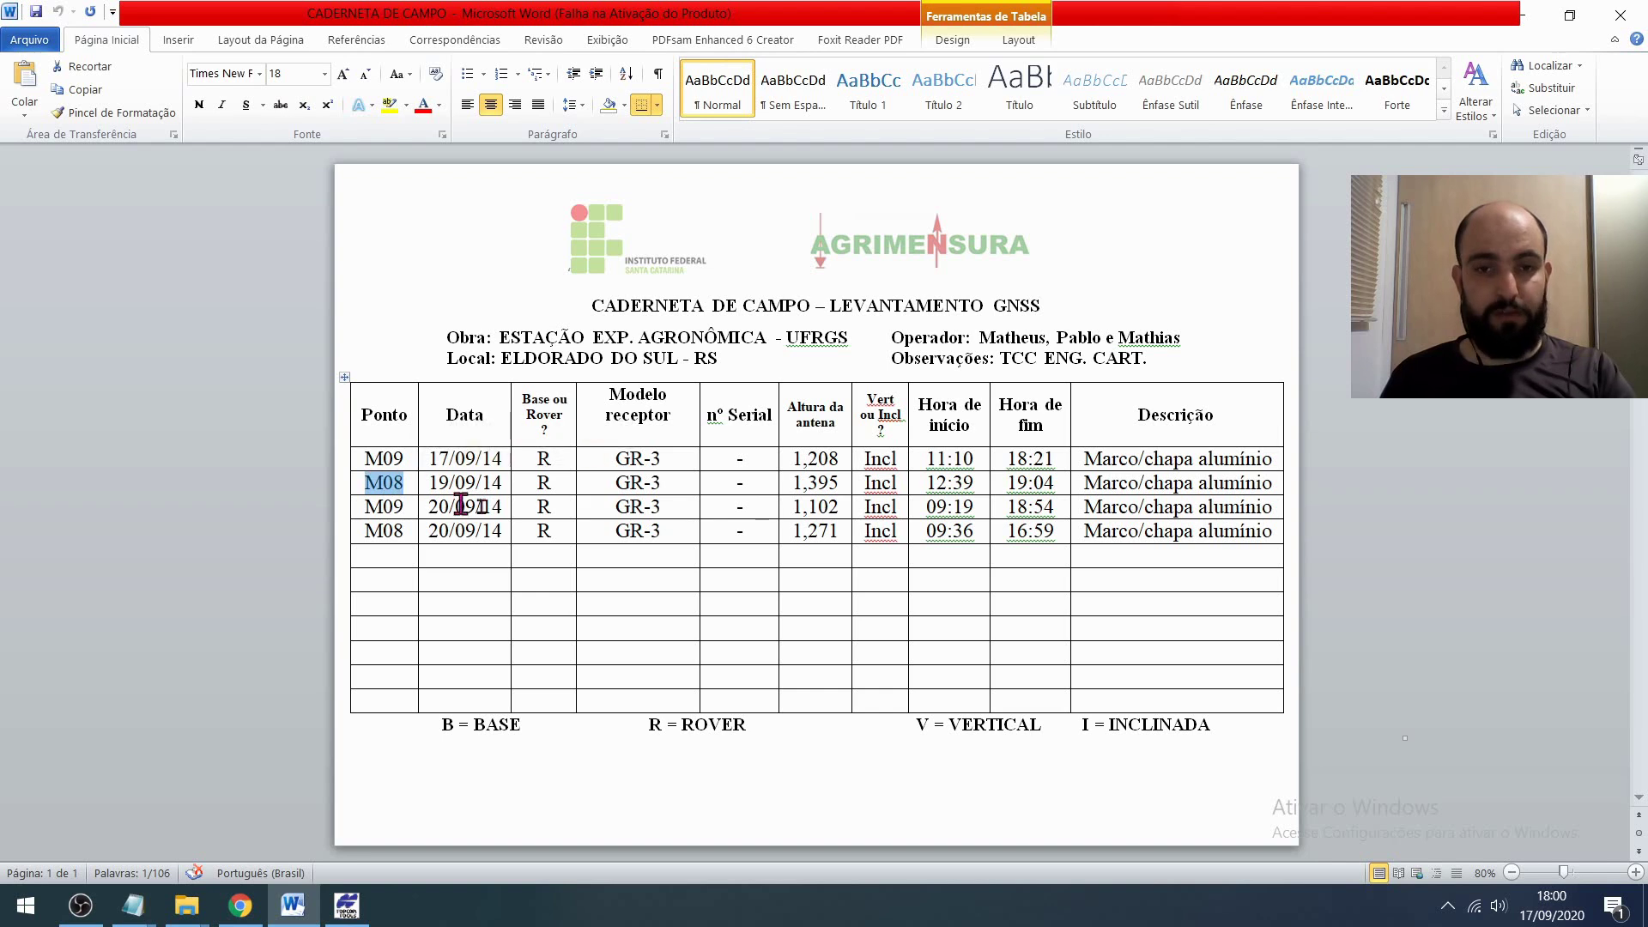
pyautogui.moveTo(933, 483); pyautogui.dragTo(978, 483)
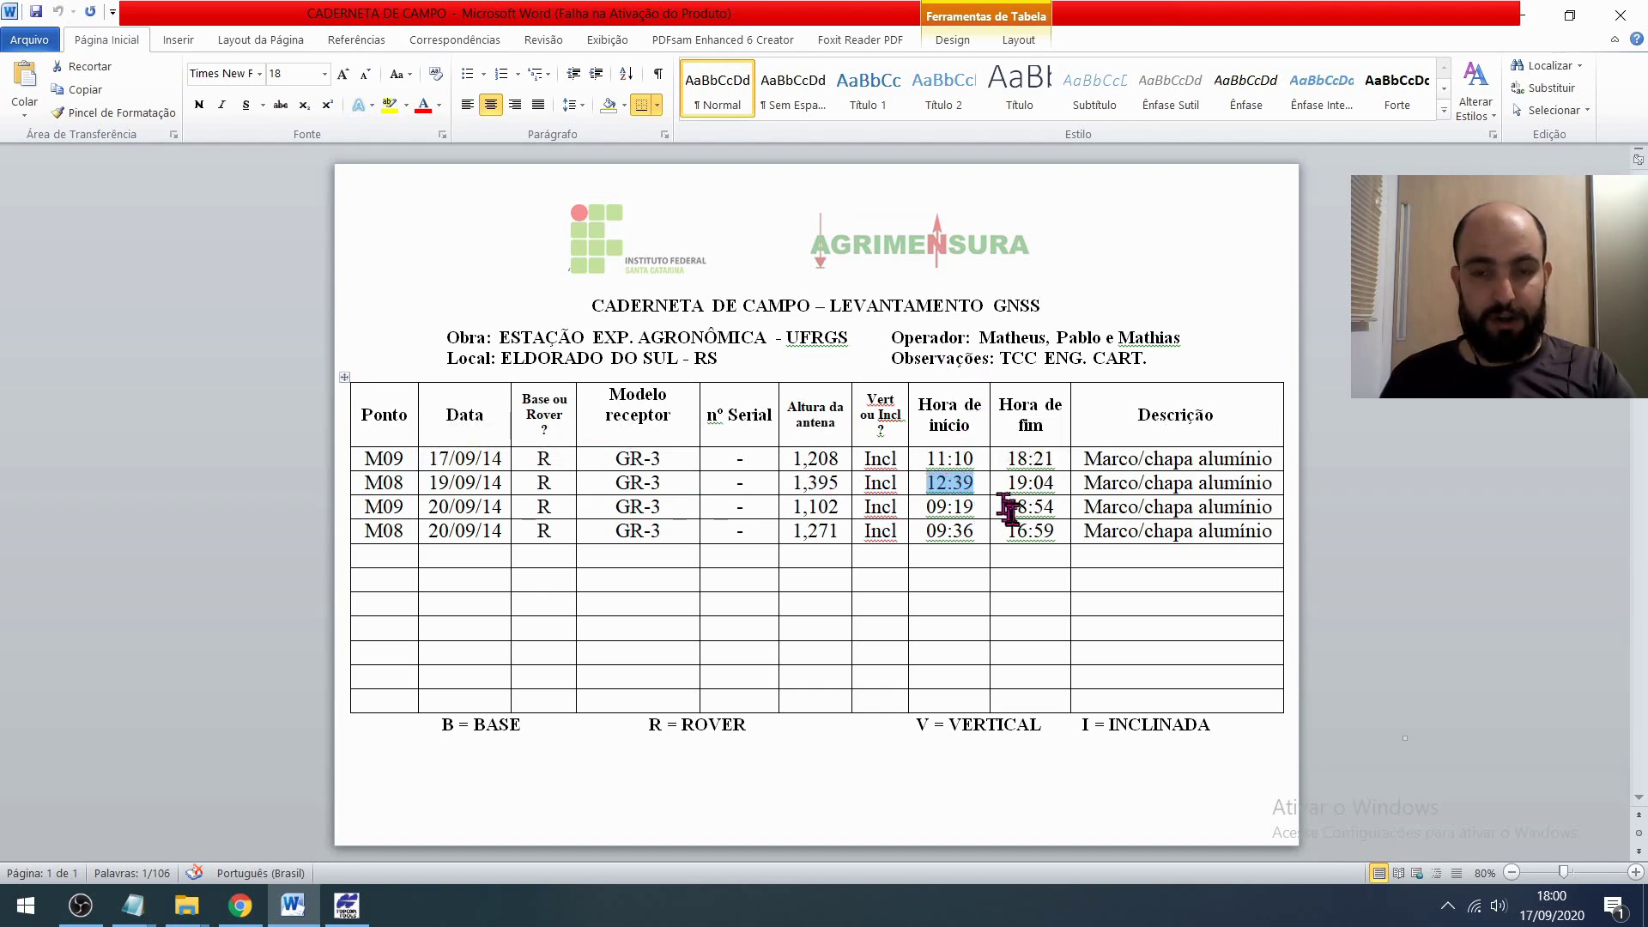
pyautogui.click(1024, 485)
pyautogui.moveTo(1009, 483); pyautogui.dragTo(1055, 485)
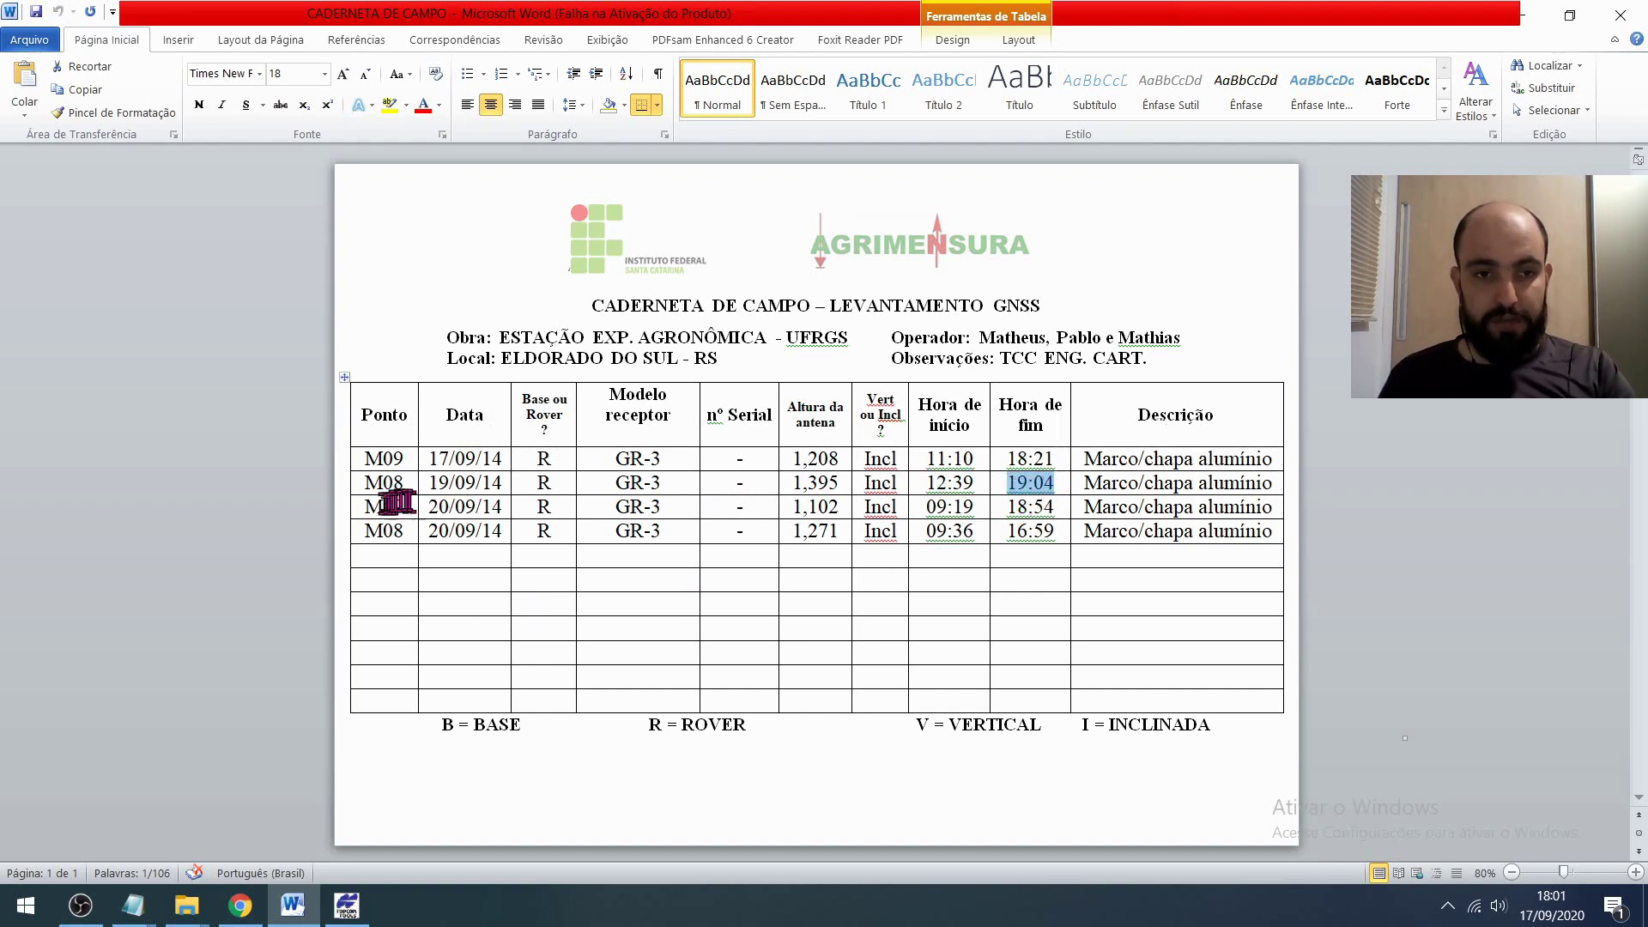
# - Check the start times of the M09 and M08 sessions recorded on 20/09/14 in the field notebook table
pyautogui.moveTo(366, 506); pyautogui.dragTo(406, 532)
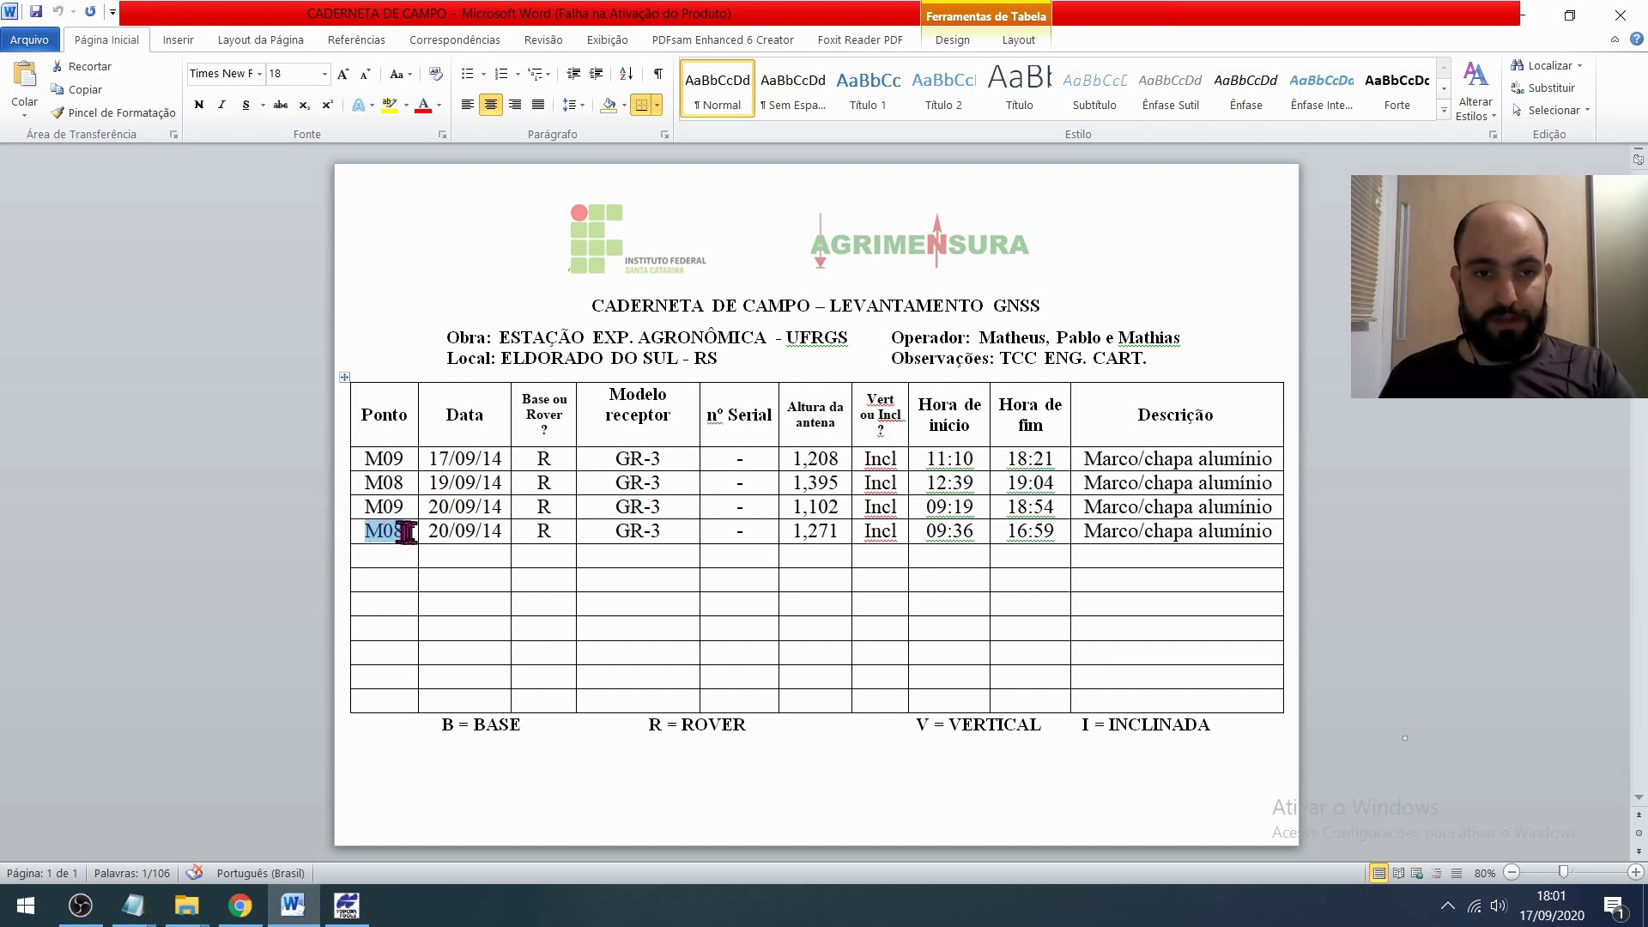
pyautogui.moveTo(927, 507); pyautogui.dragTo(977, 510)
pyautogui.click(940, 520)
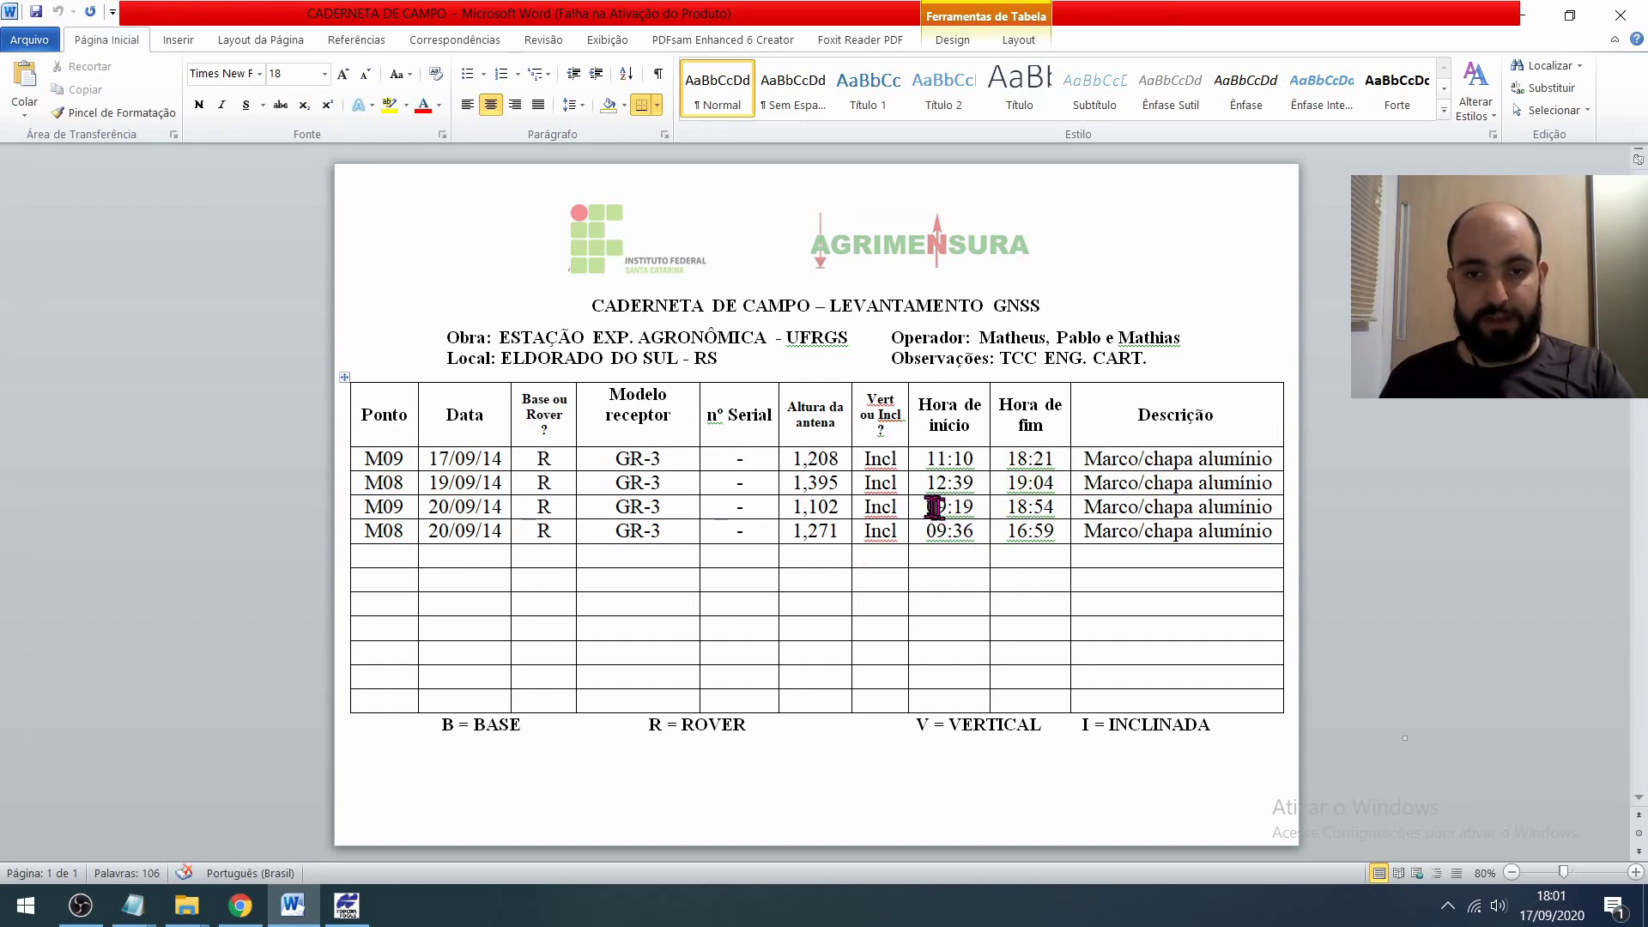
pyautogui.moveTo(928, 506); pyautogui.dragTo(983, 515)
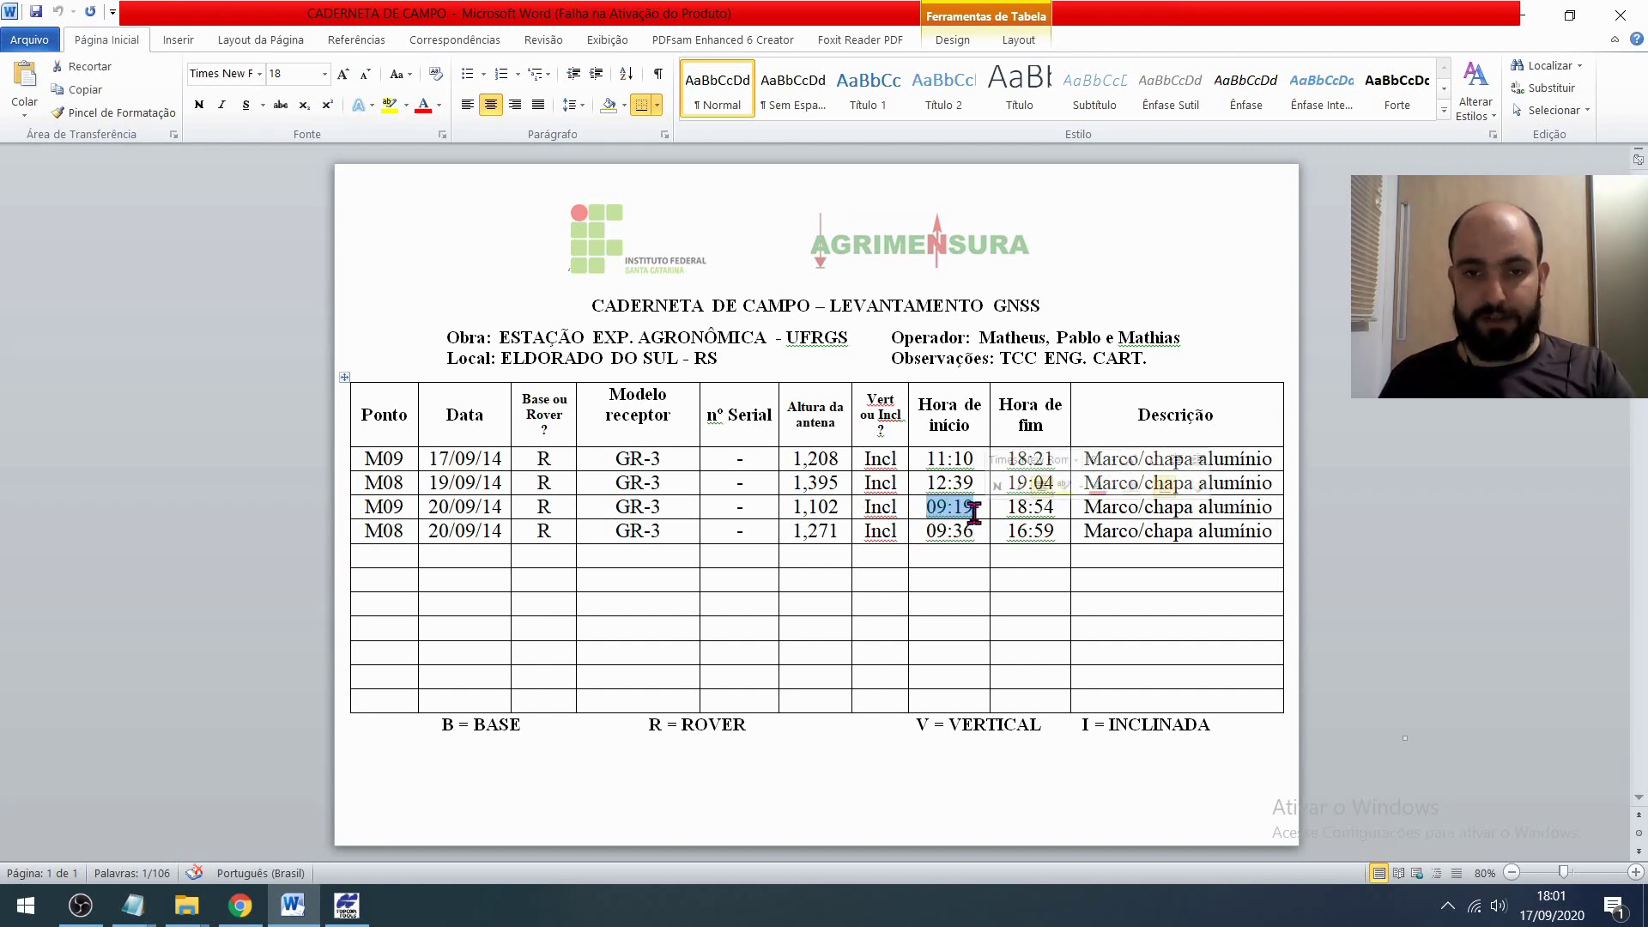
pyautogui.moveTo(927, 531); pyautogui.dragTo(968, 544)
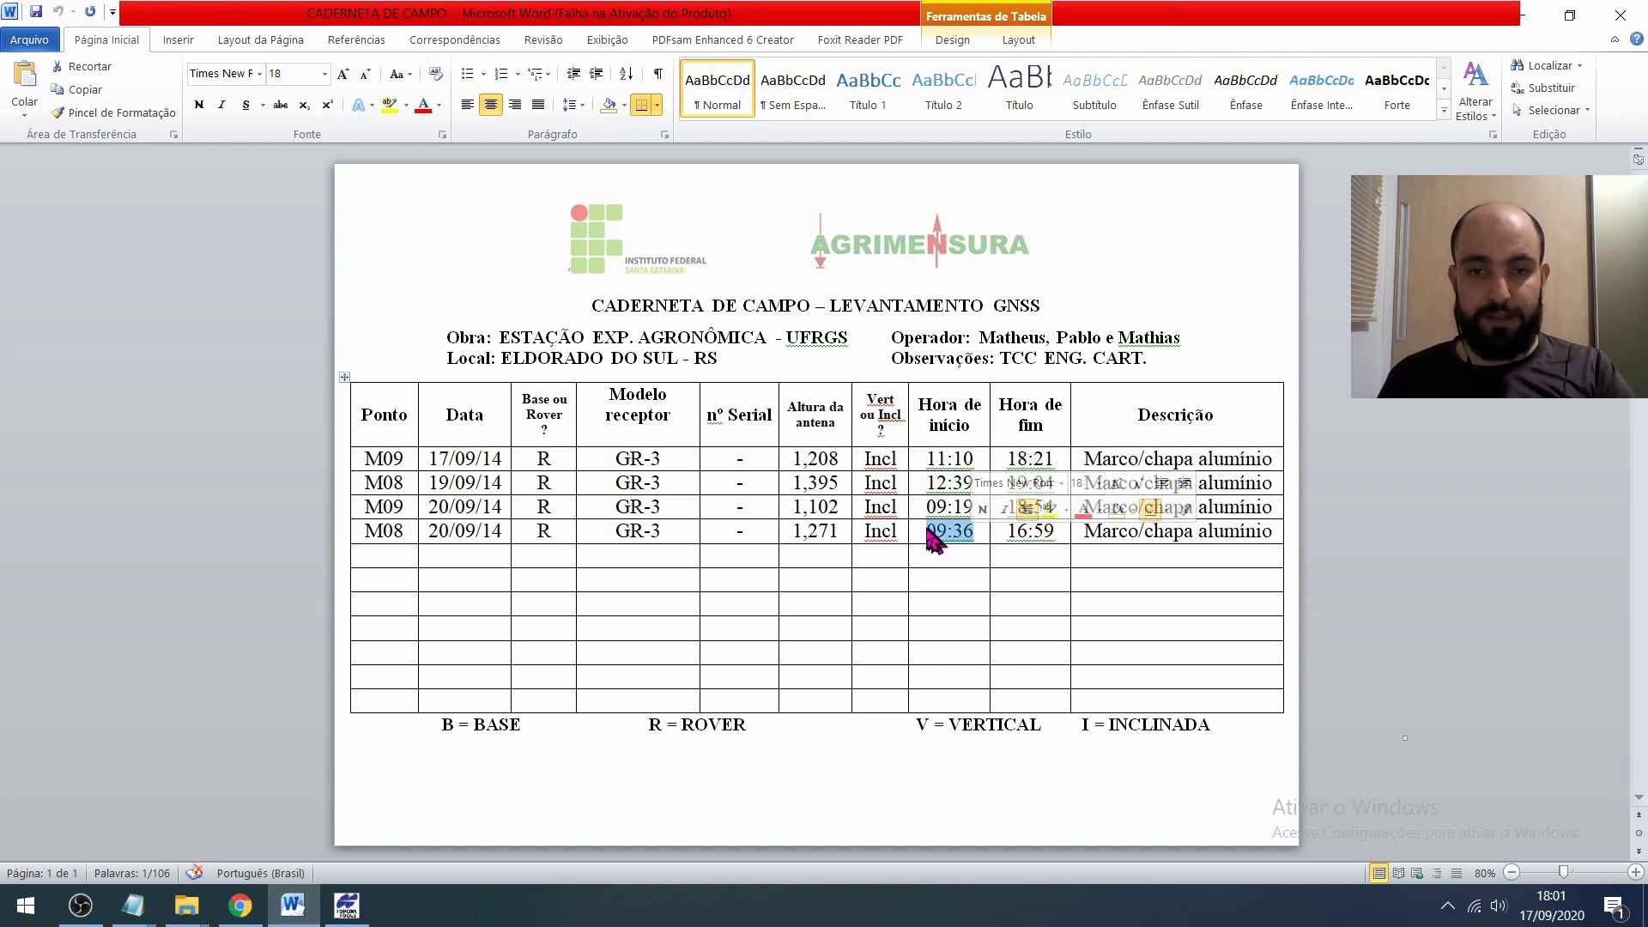
pyautogui.click(934, 539)
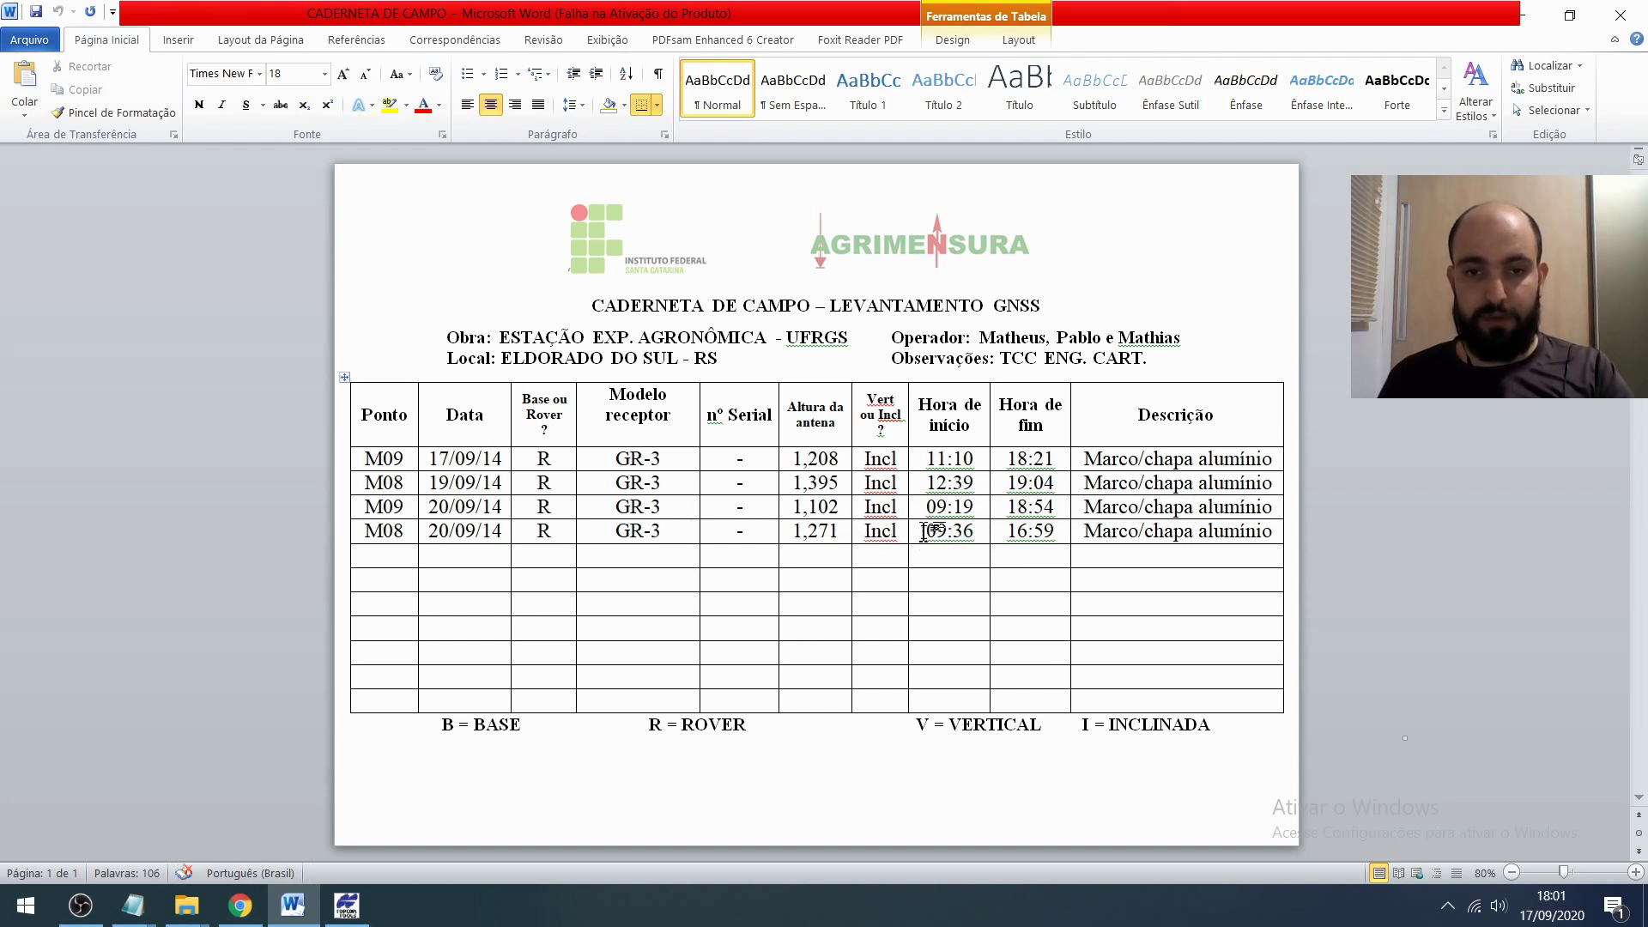
pyautogui.moveTo(923, 532); pyautogui.dragTo(972, 547)
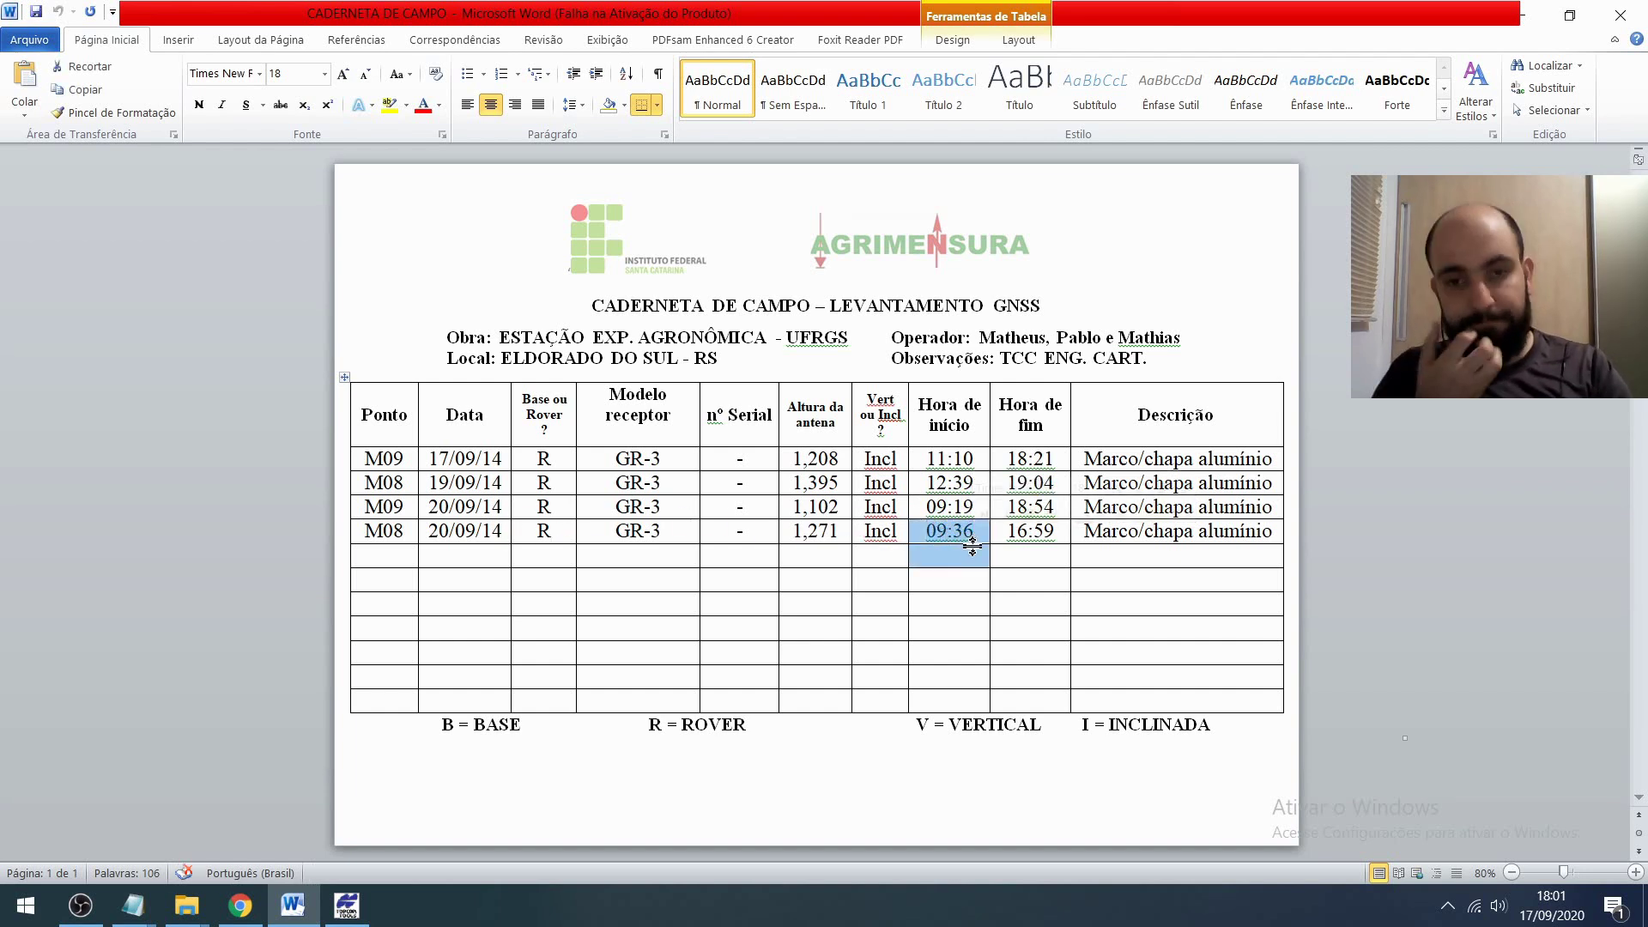
# - Switch back to Topcon Tools and compare the map locations of points MO9, M081909 and M09D20
pyautogui.hotkey('alt', 'Tab')
pyautogui.click(60, 735)
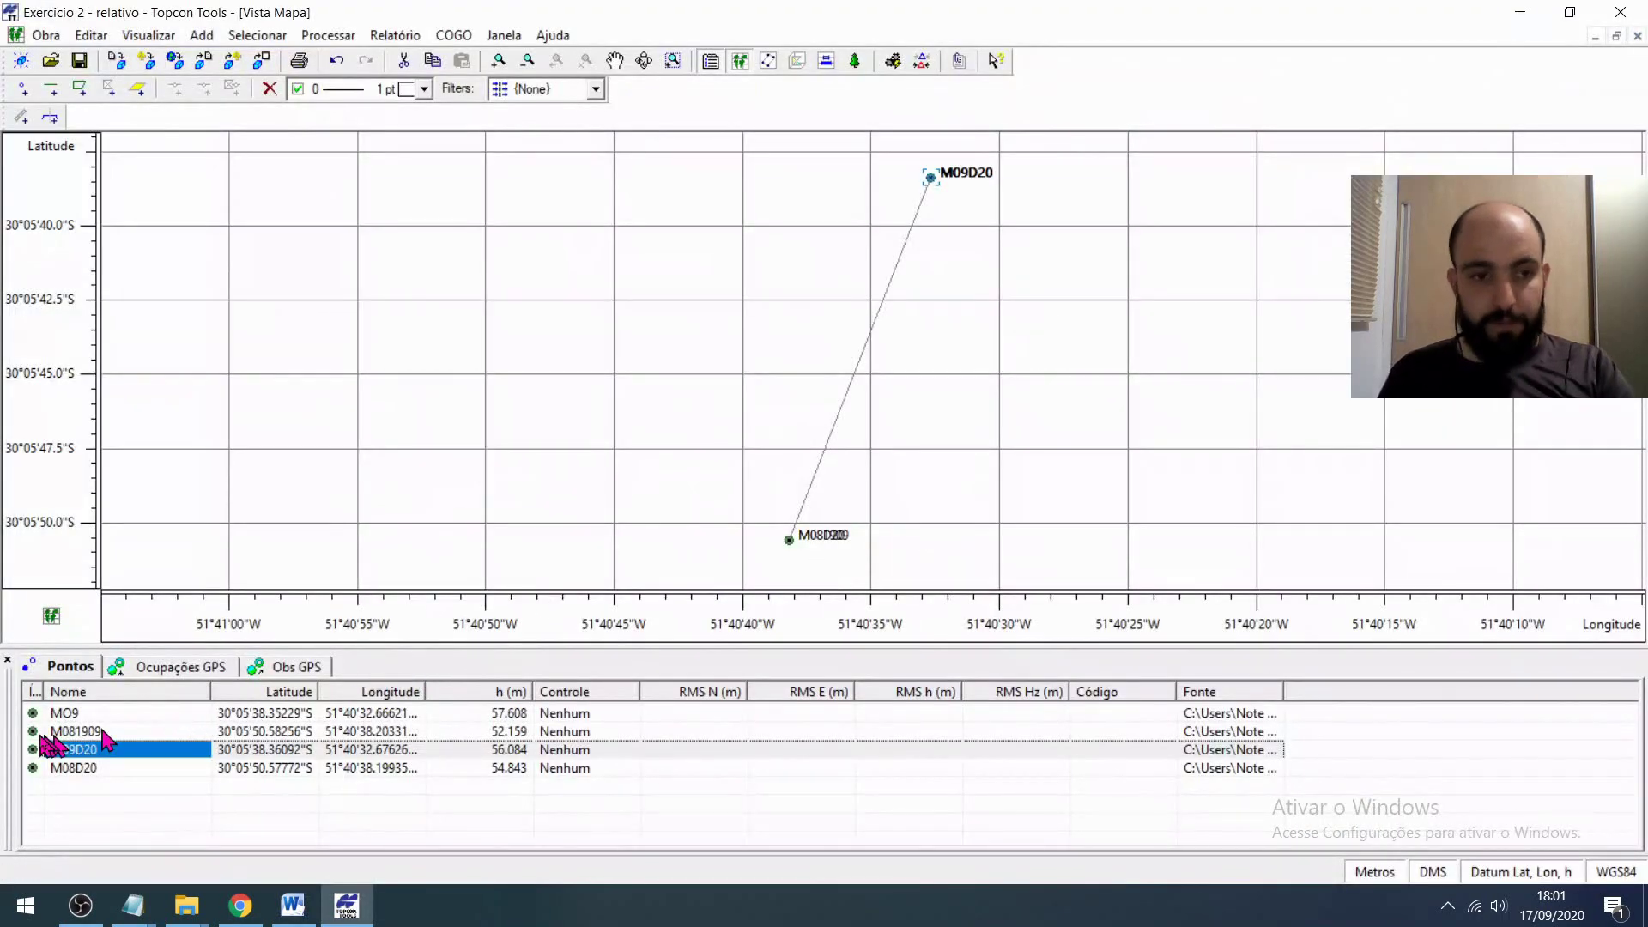
pyautogui.click(65, 720)
pyautogui.click(95, 734)
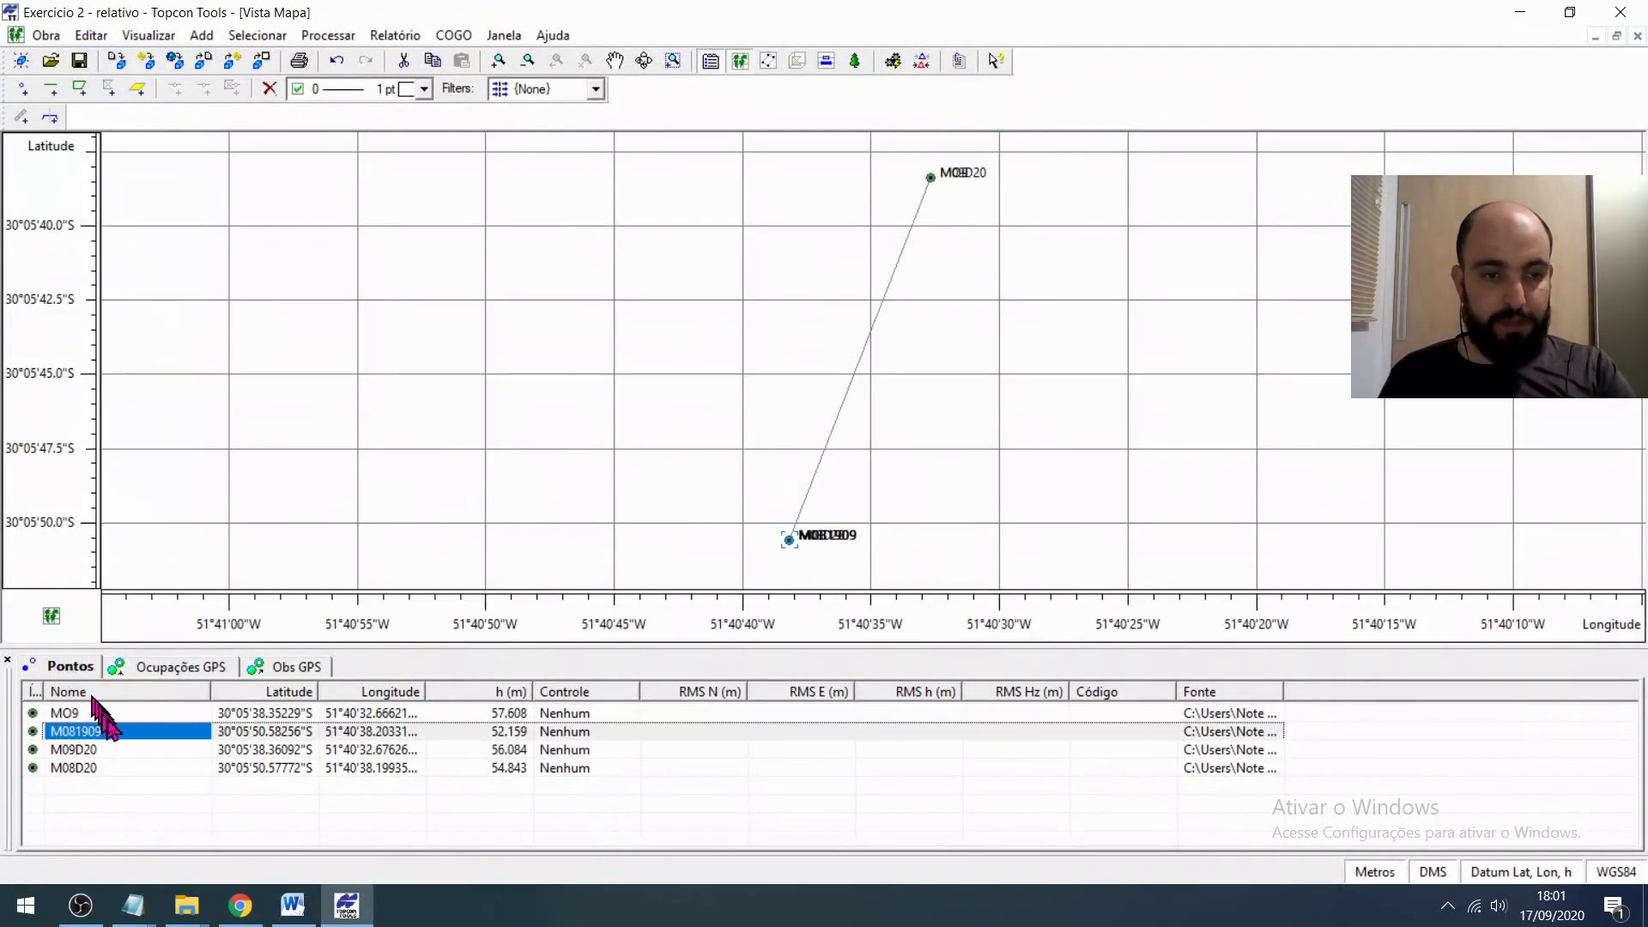
pyautogui.click(120, 750)
pyautogui.click(130, 735)
pyautogui.click(127, 719)
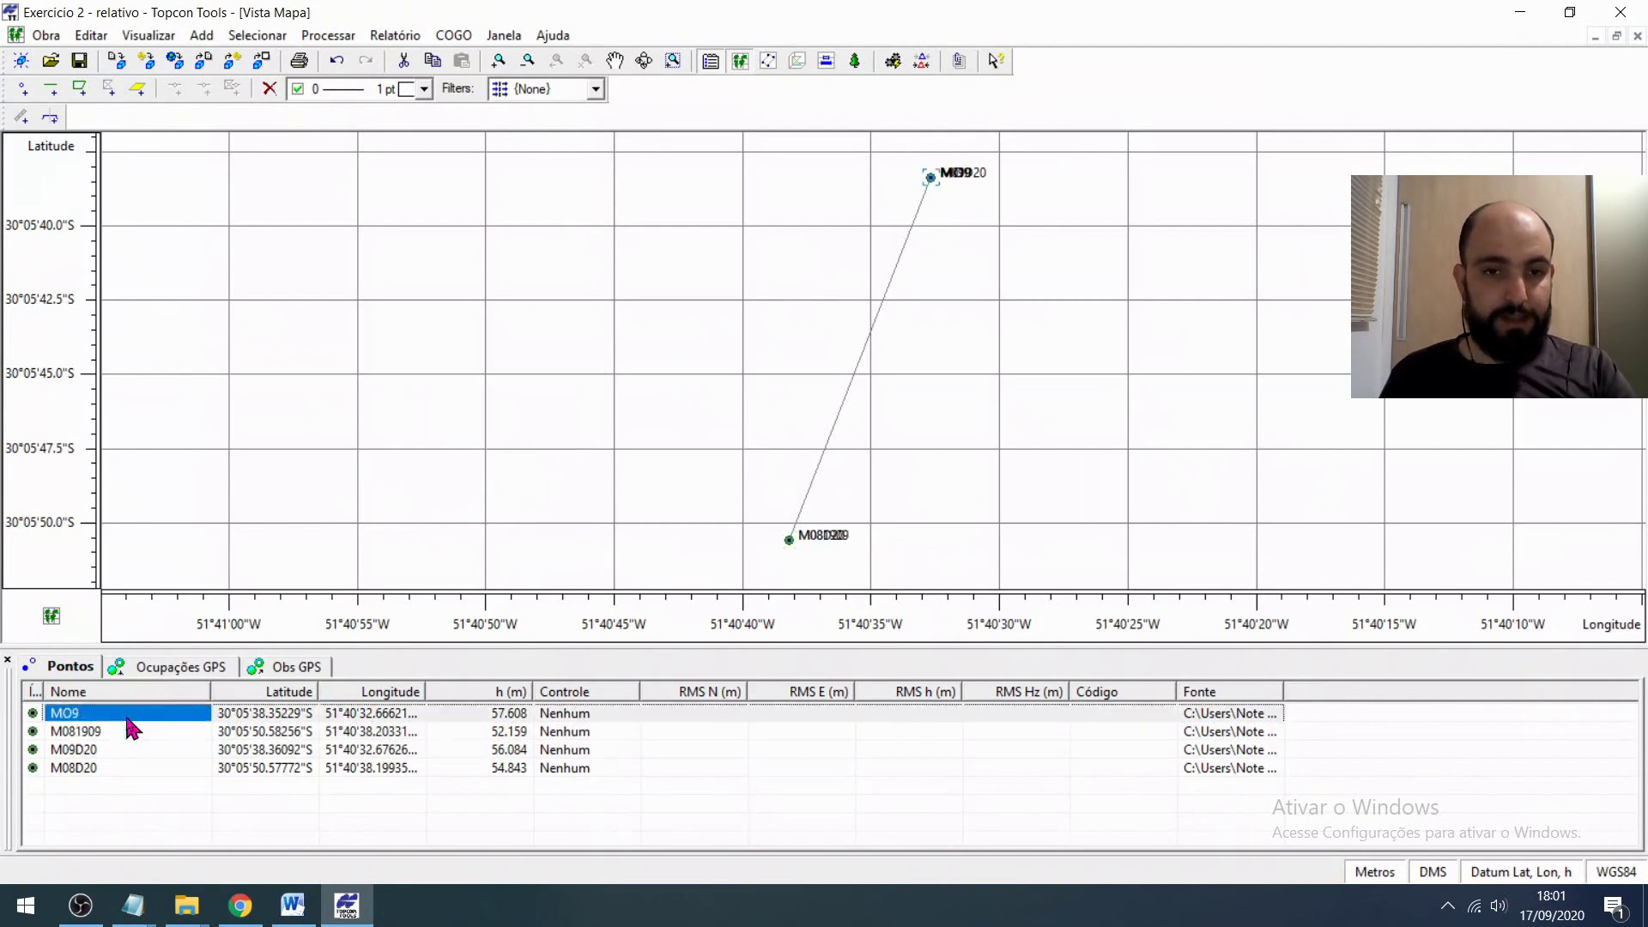
# - Return to the field notebook in Word and compare the point names in the M09 rows of 17/09/14 and 20/09/14
pyautogui.hotkey('alt', 'Tab')
pyautogui.hotkey('alt', 'Tab')
pyautogui.hotkey('alt', 'Tab')
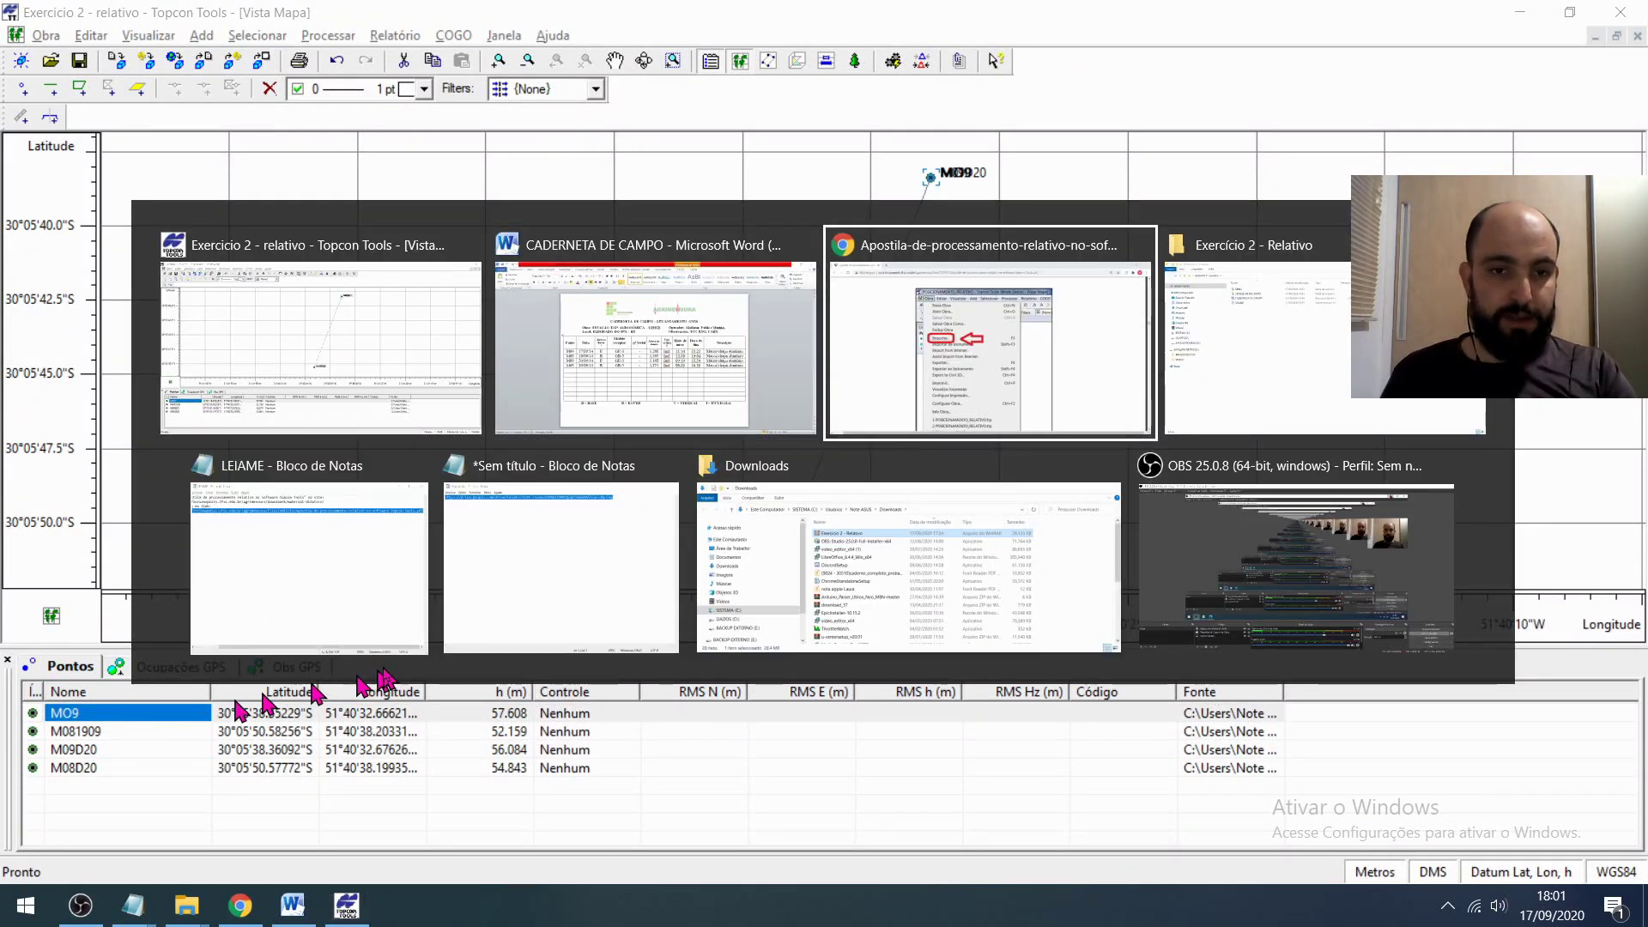
pyautogui.hotkey('alt', 'Tab')
pyautogui.hotkey('alt', 'Tab')
pyautogui.hotkey('alt', 'Tab')
pyautogui.hotkey('alt', 'Tab')
pyautogui.hotkey('alt', 'Tab')
pyautogui.hotkey('alt', 'Tab')
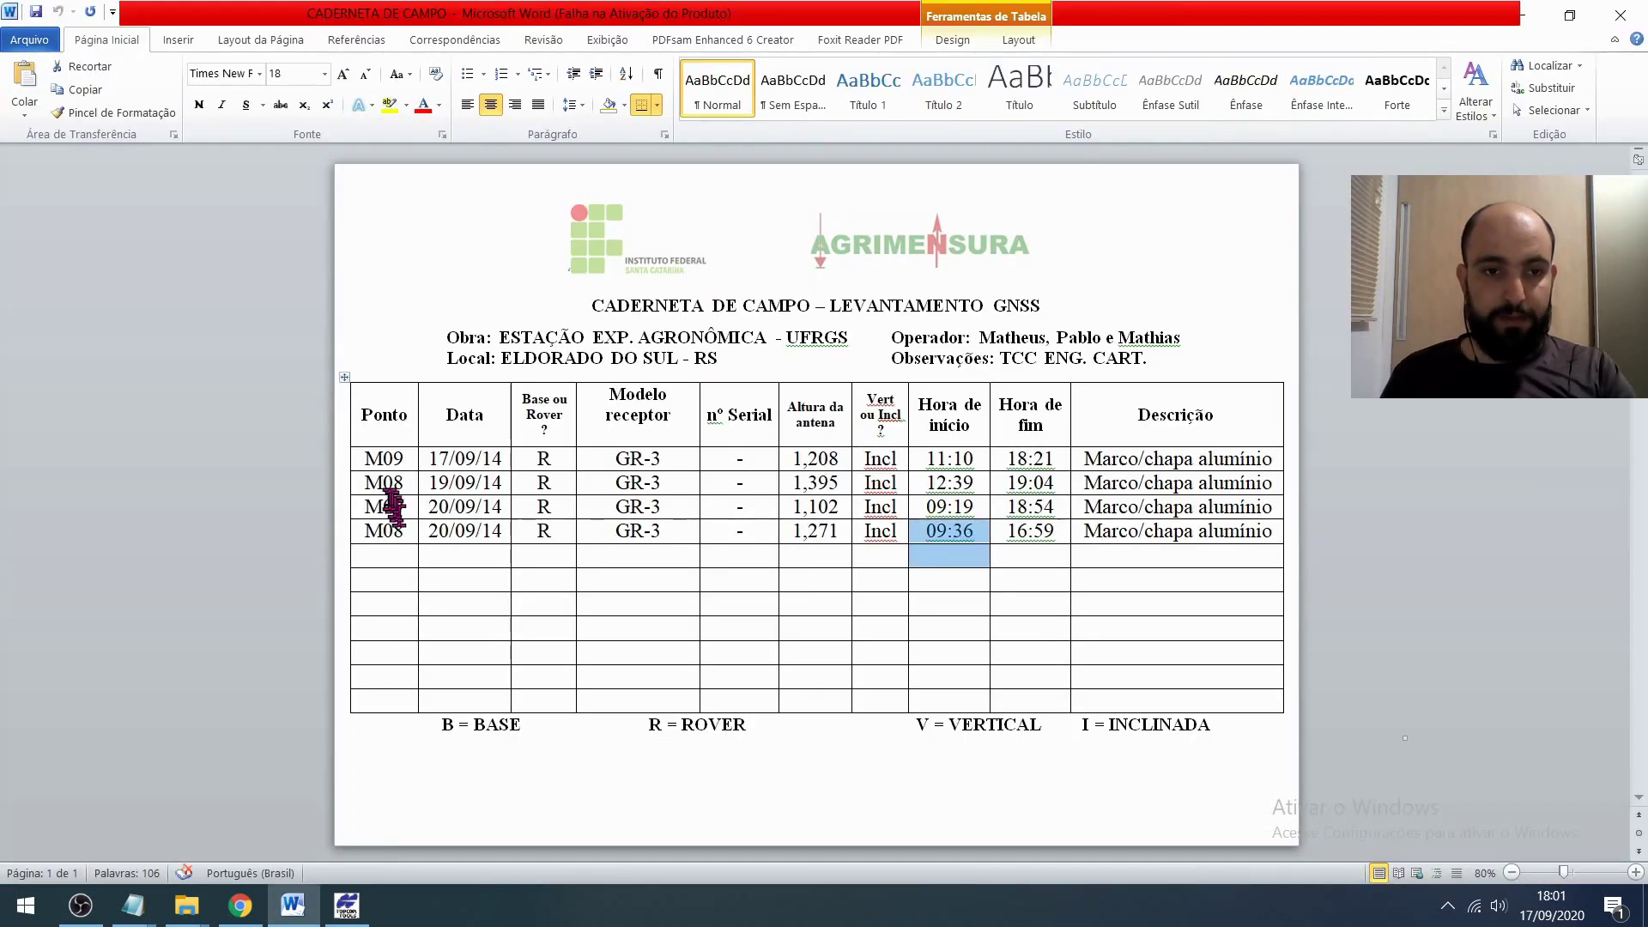
pyautogui.moveTo(360, 458); pyautogui.dragTo(405, 449)
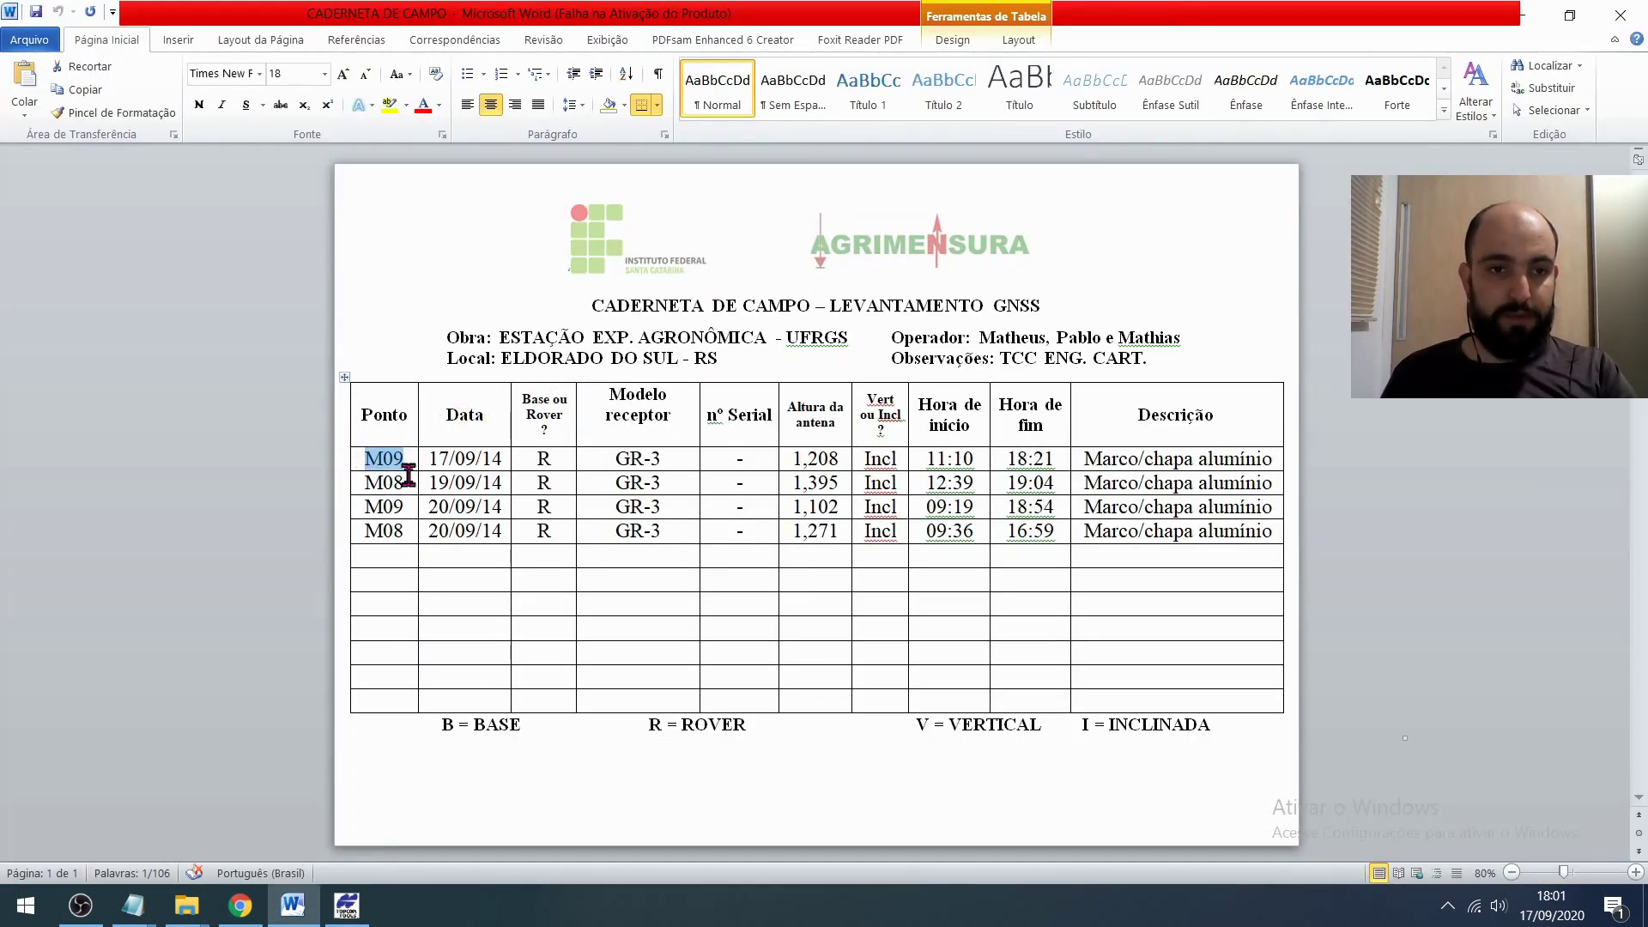
pyautogui.moveTo(365, 506); pyautogui.dragTo(404, 511)
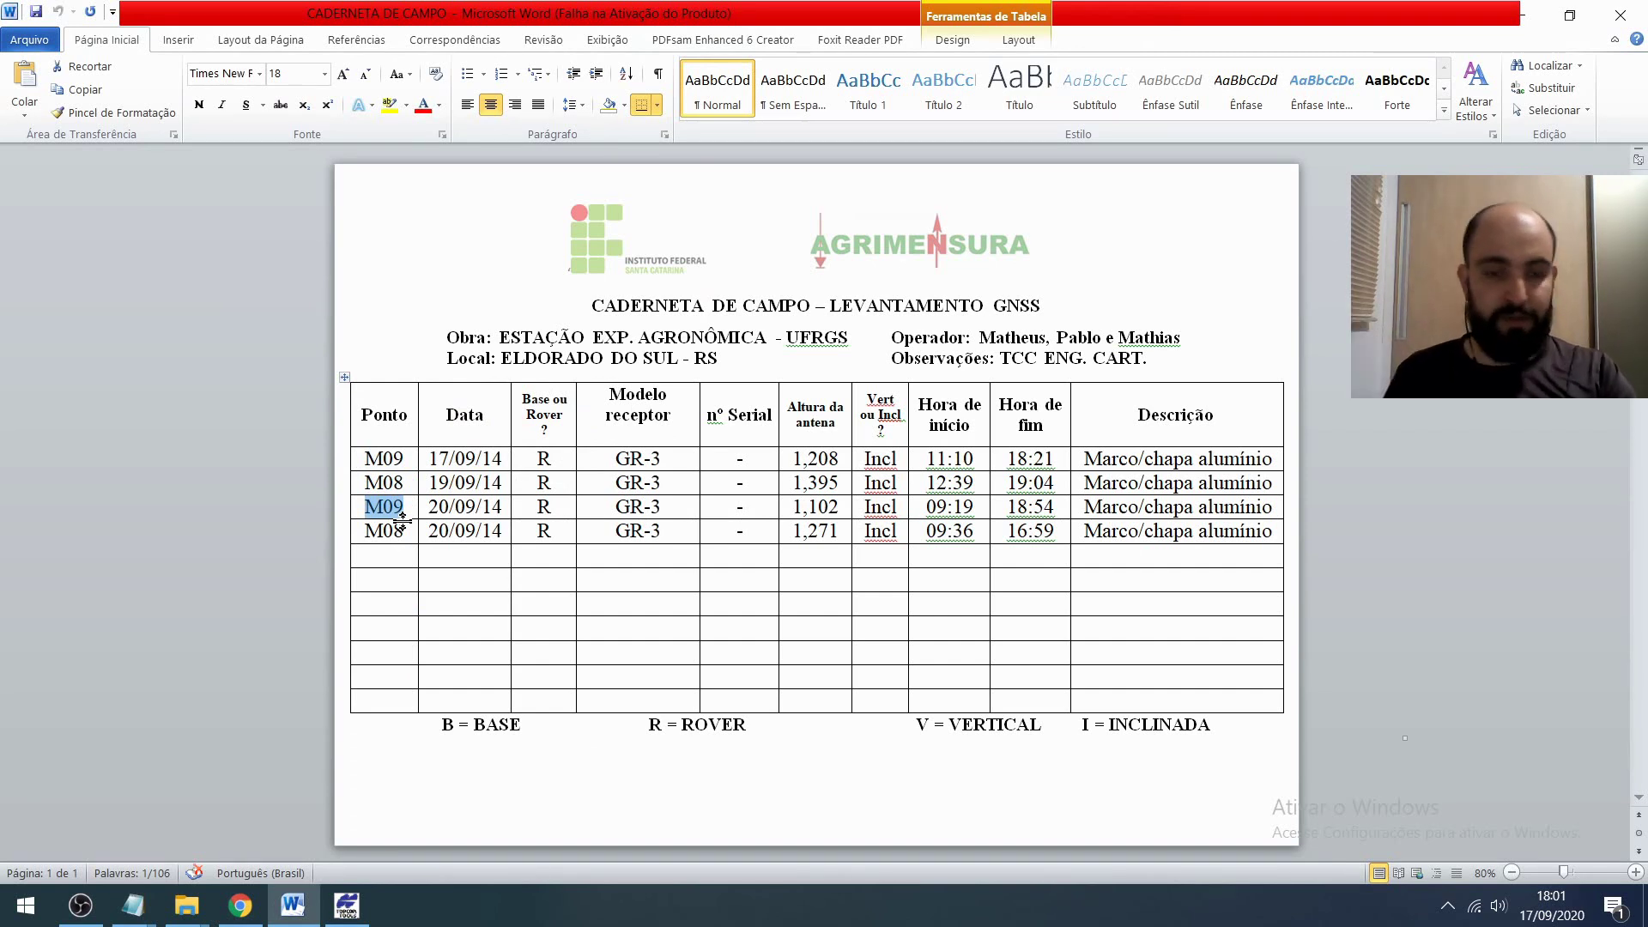
pyautogui.doubleClick(364, 461)
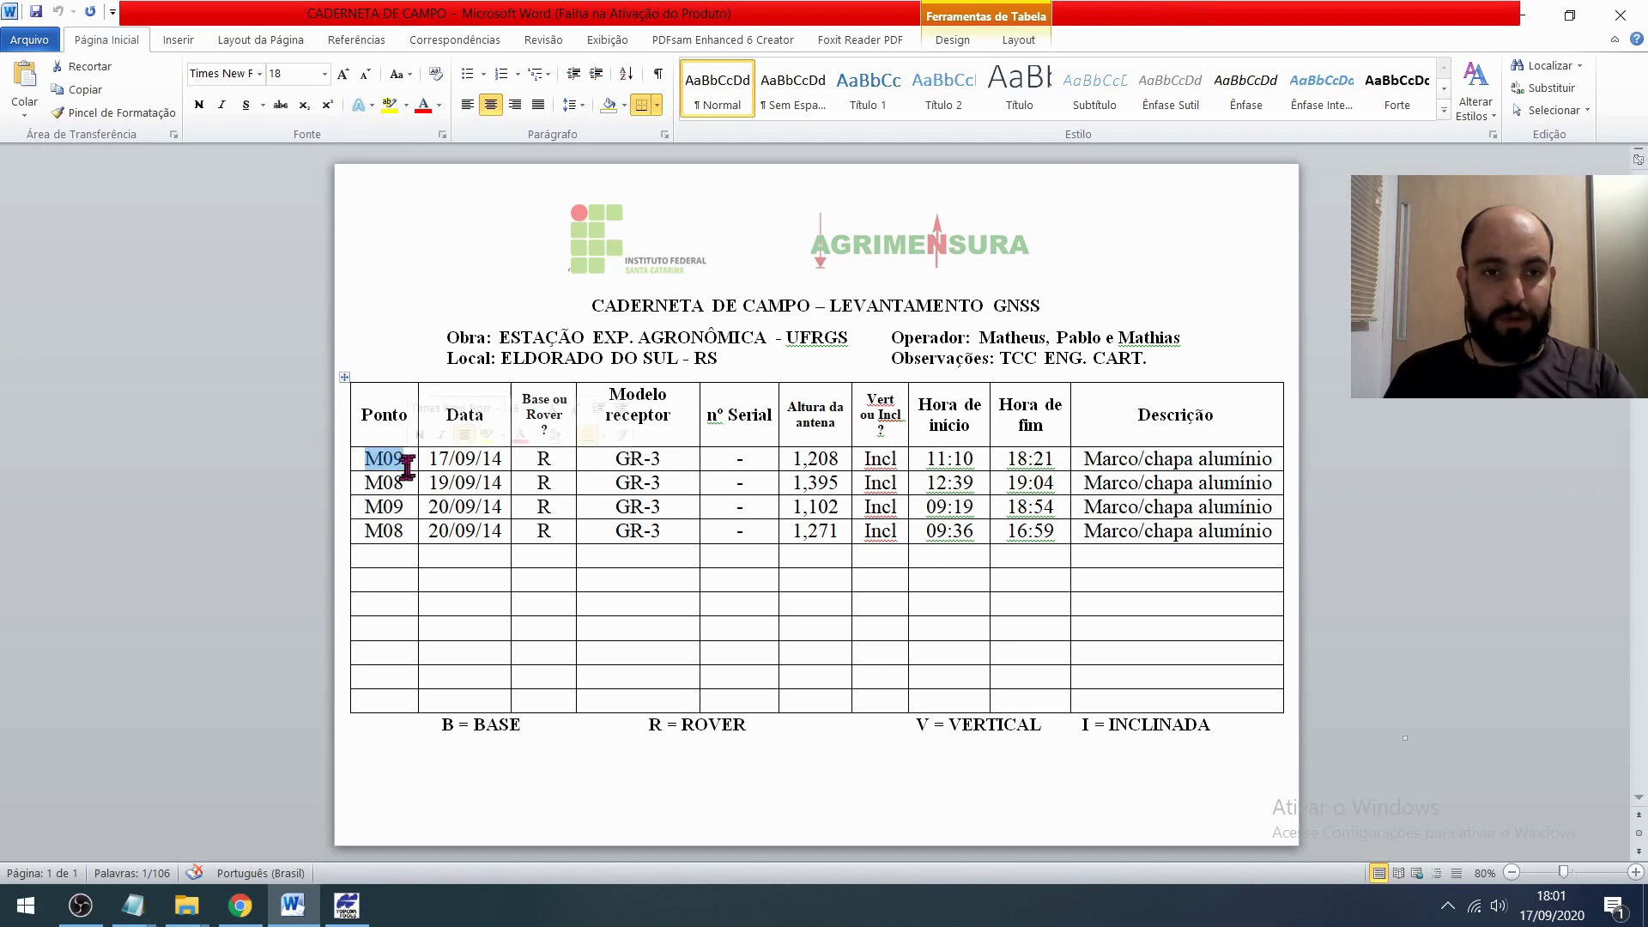
# - Compare the point names in the M08 rows of 19/09/14 and 20/09/14 in the field notebook table
pyautogui.click(367, 483)
pyautogui.doubleClick(367, 483)
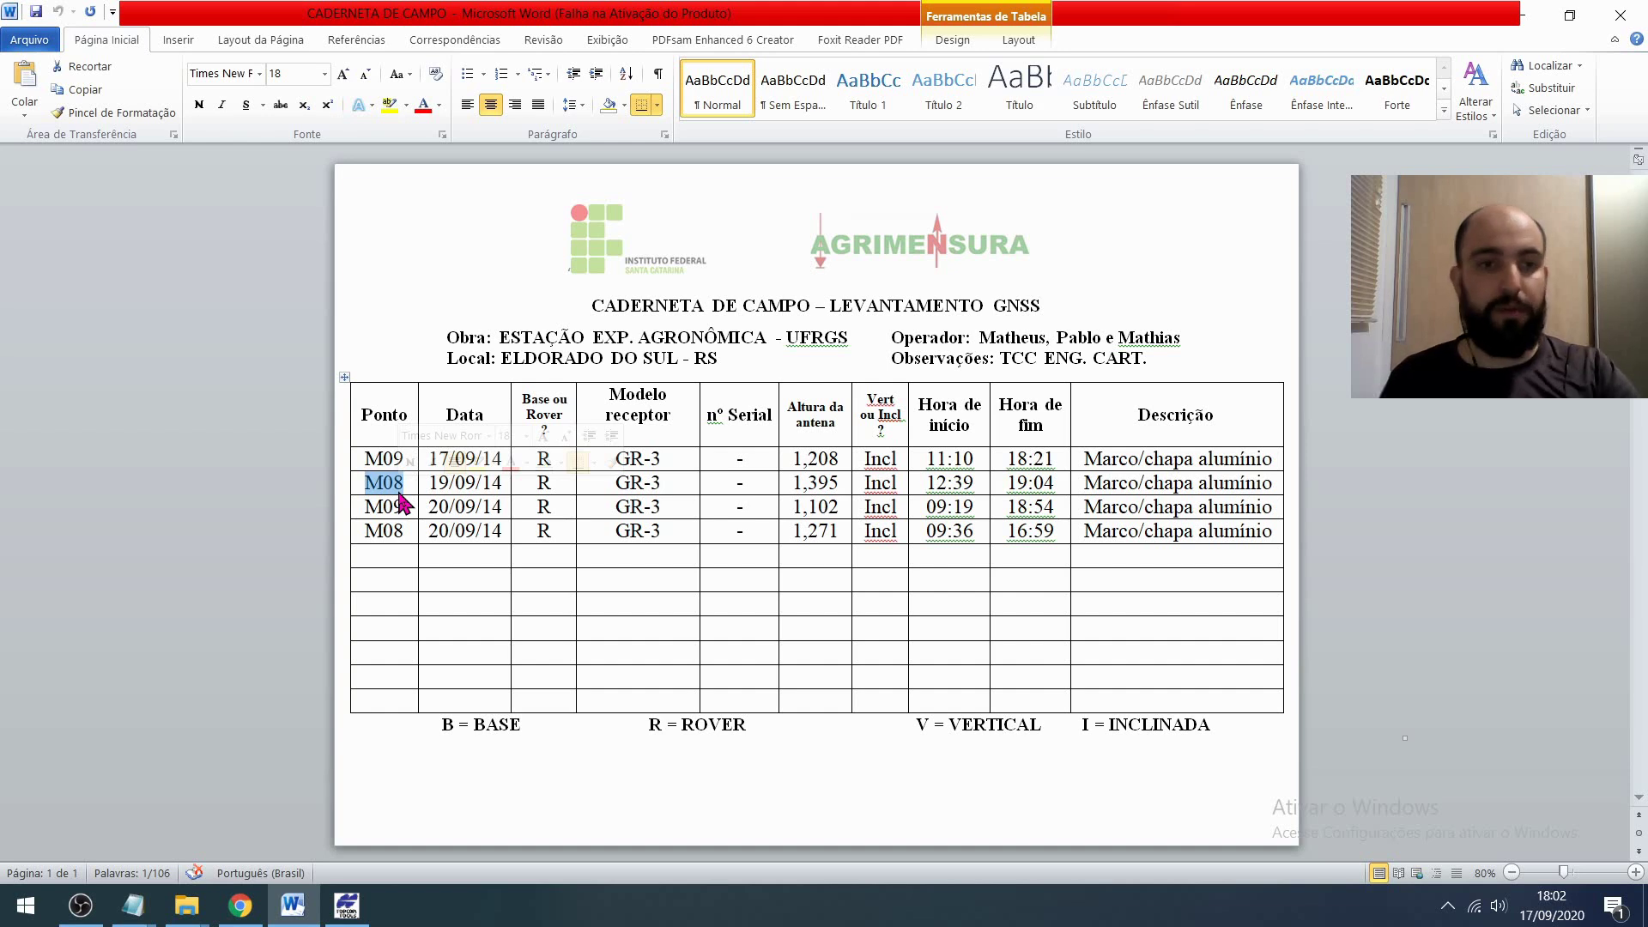
pyautogui.click(386, 485)
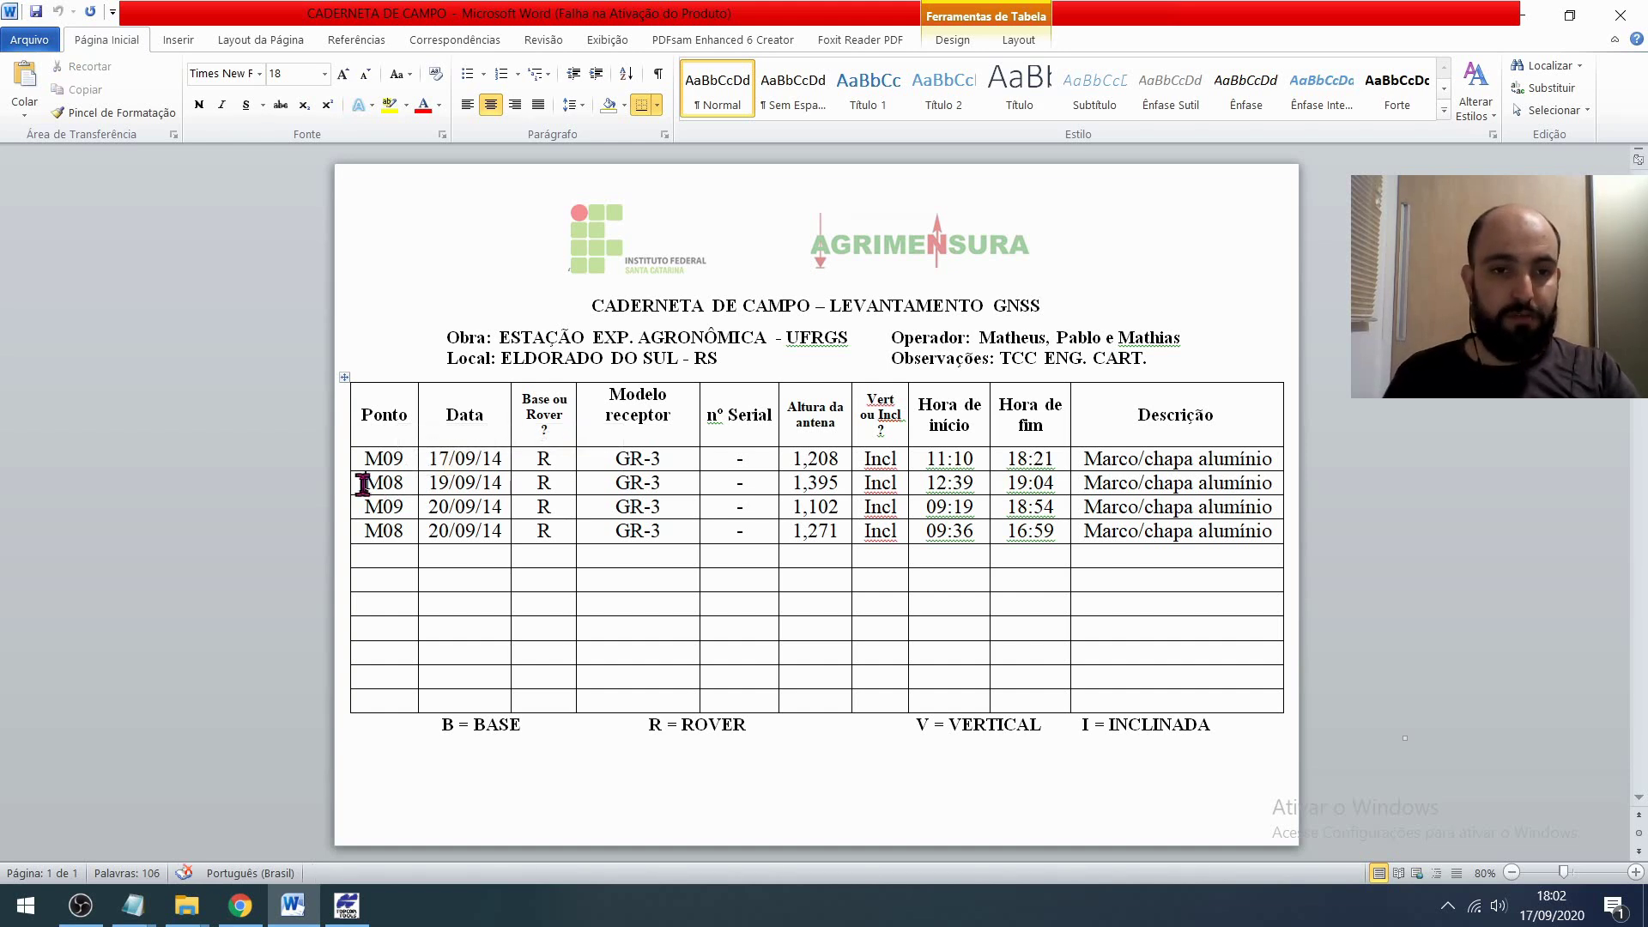
pyautogui.moveTo(368, 528); pyautogui.dragTo(412, 528)
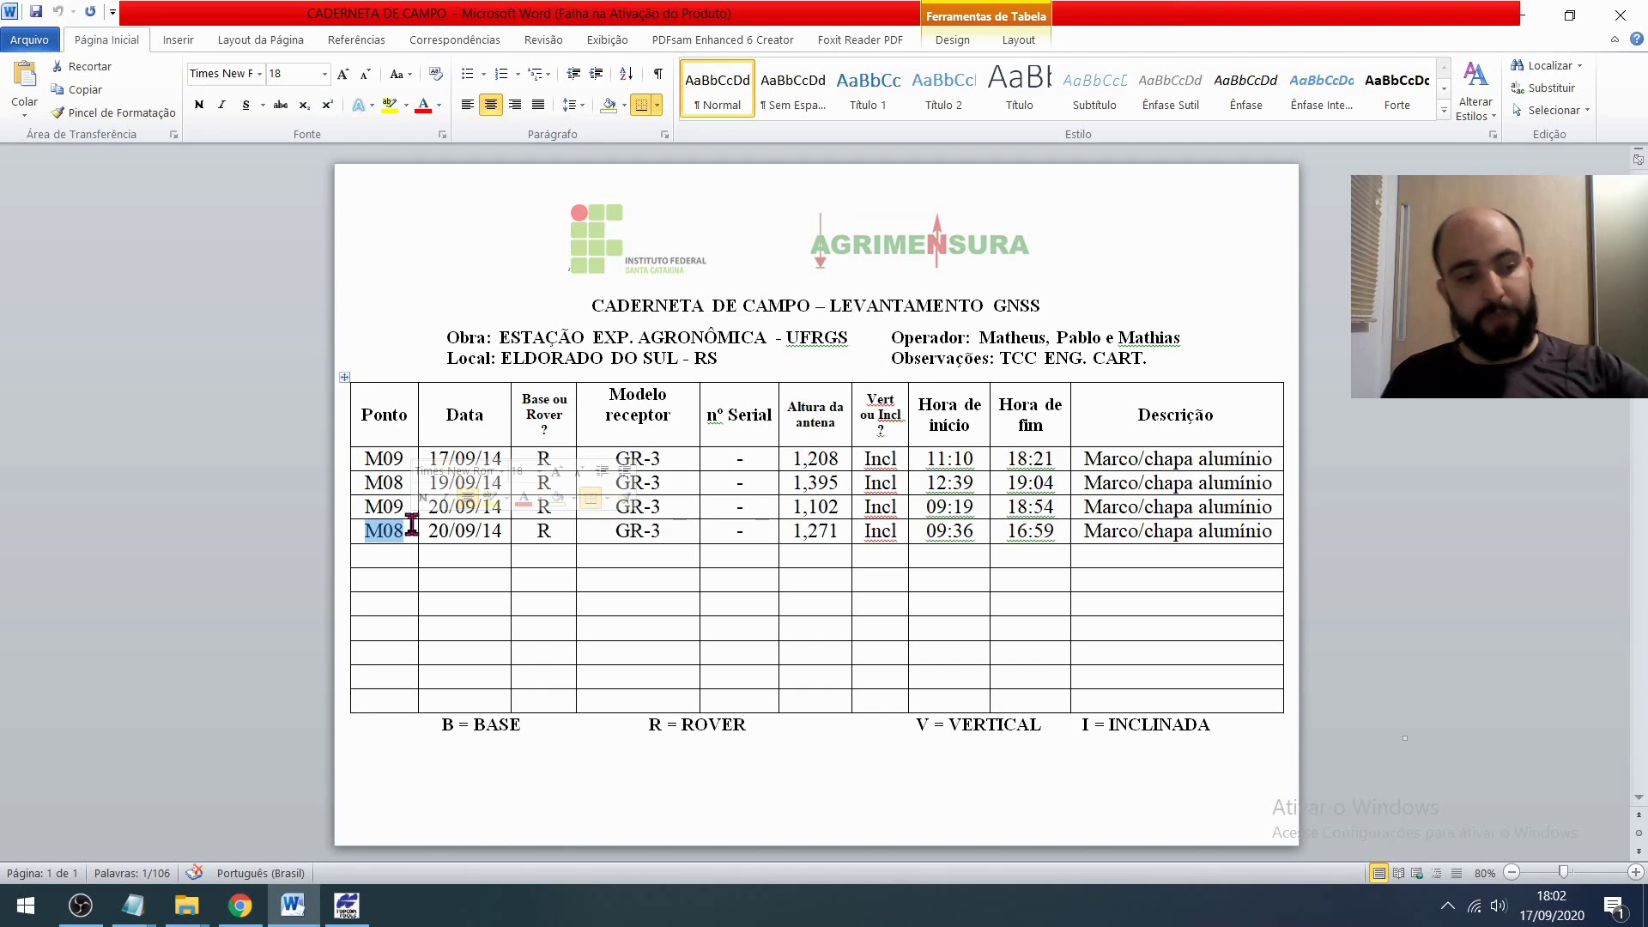
# - Switch to Topcon Tools and rename point MO9 as M09, with a zero in place of the letter O
pyautogui.hotkey('alt', 'Tab')
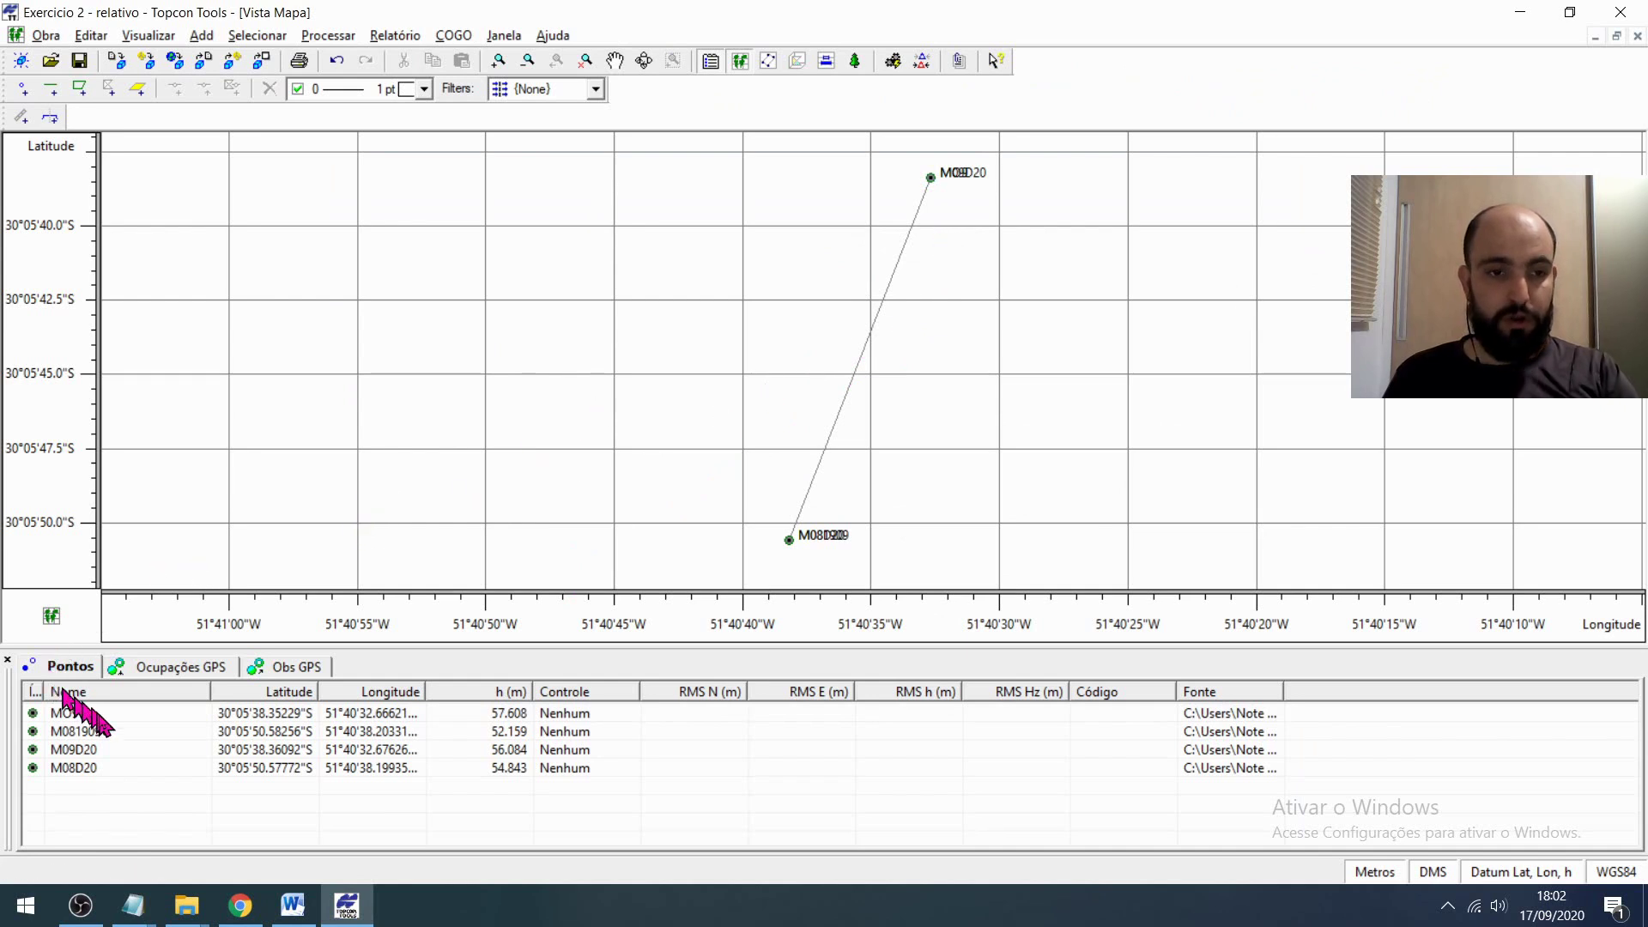
pyautogui.click(86, 713)
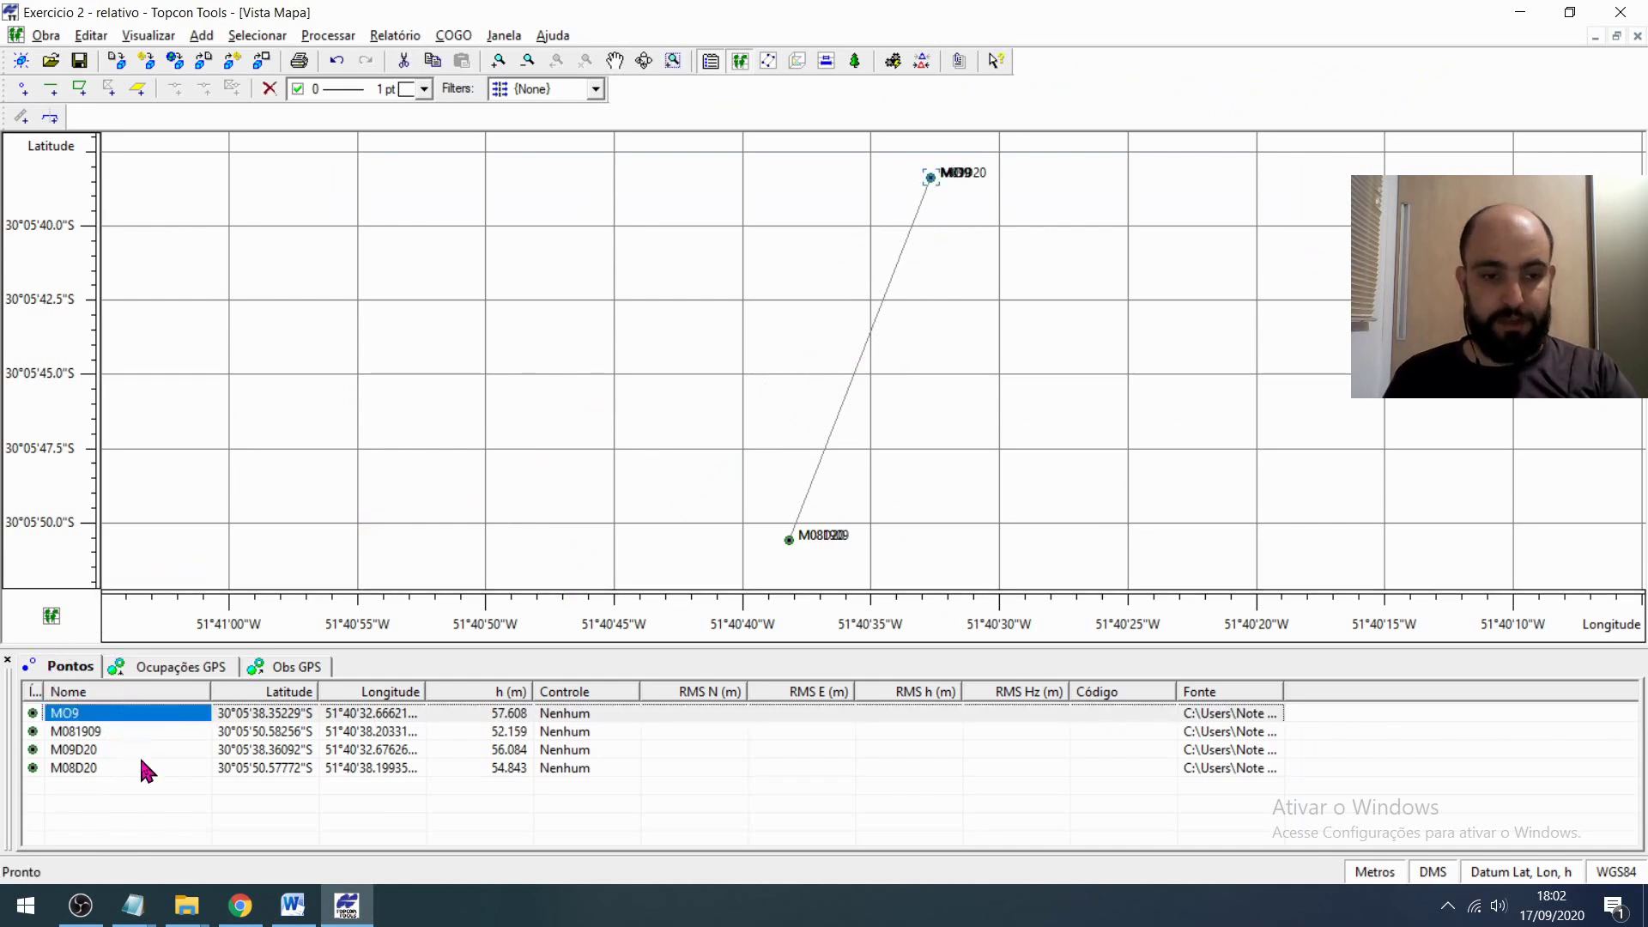
pyautogui.click(105, 730)
pyautogui.click(103, 714)
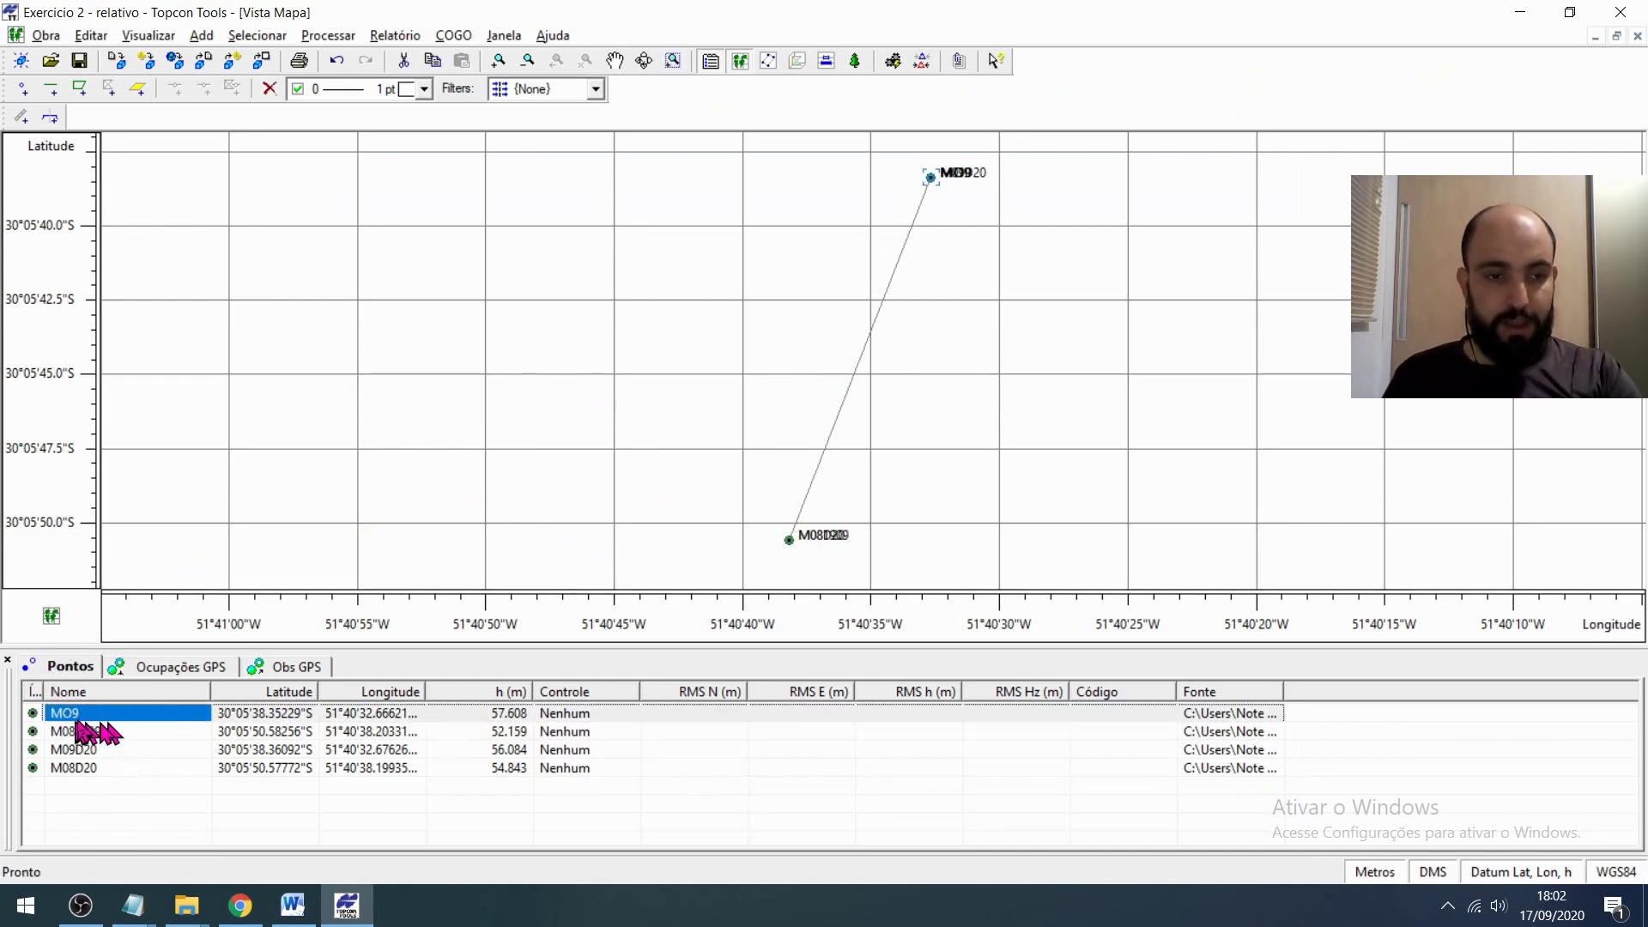
pyautogui.click(107, 714)
pyautogui.hotkey('ctrl', 'a')
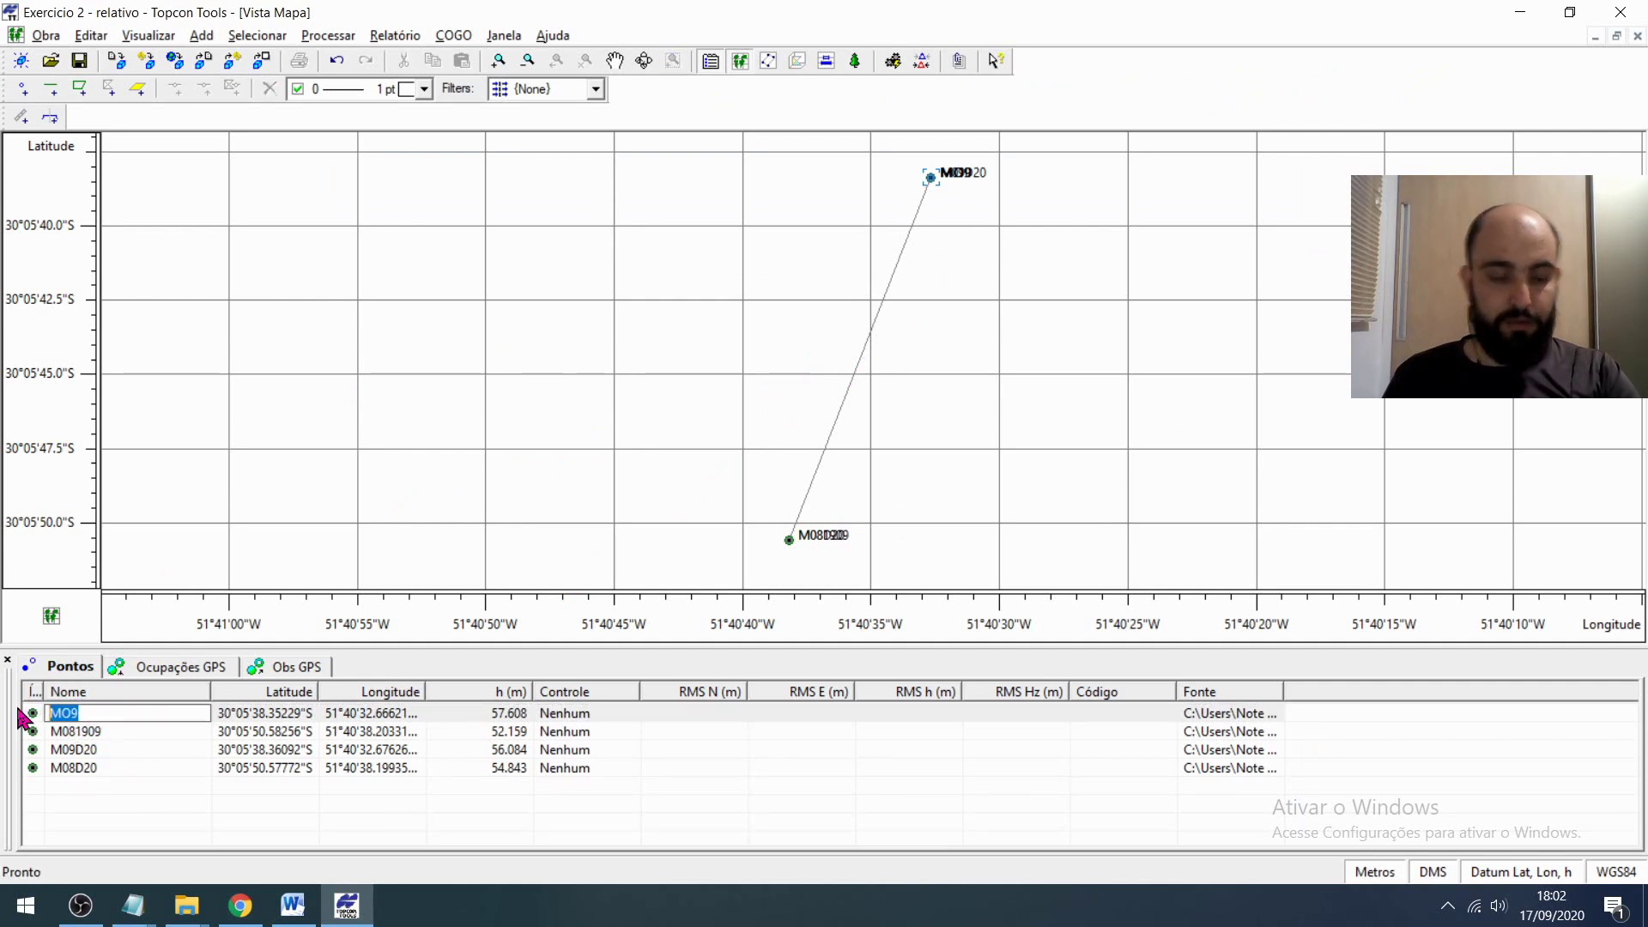
pyautogui.write('M')
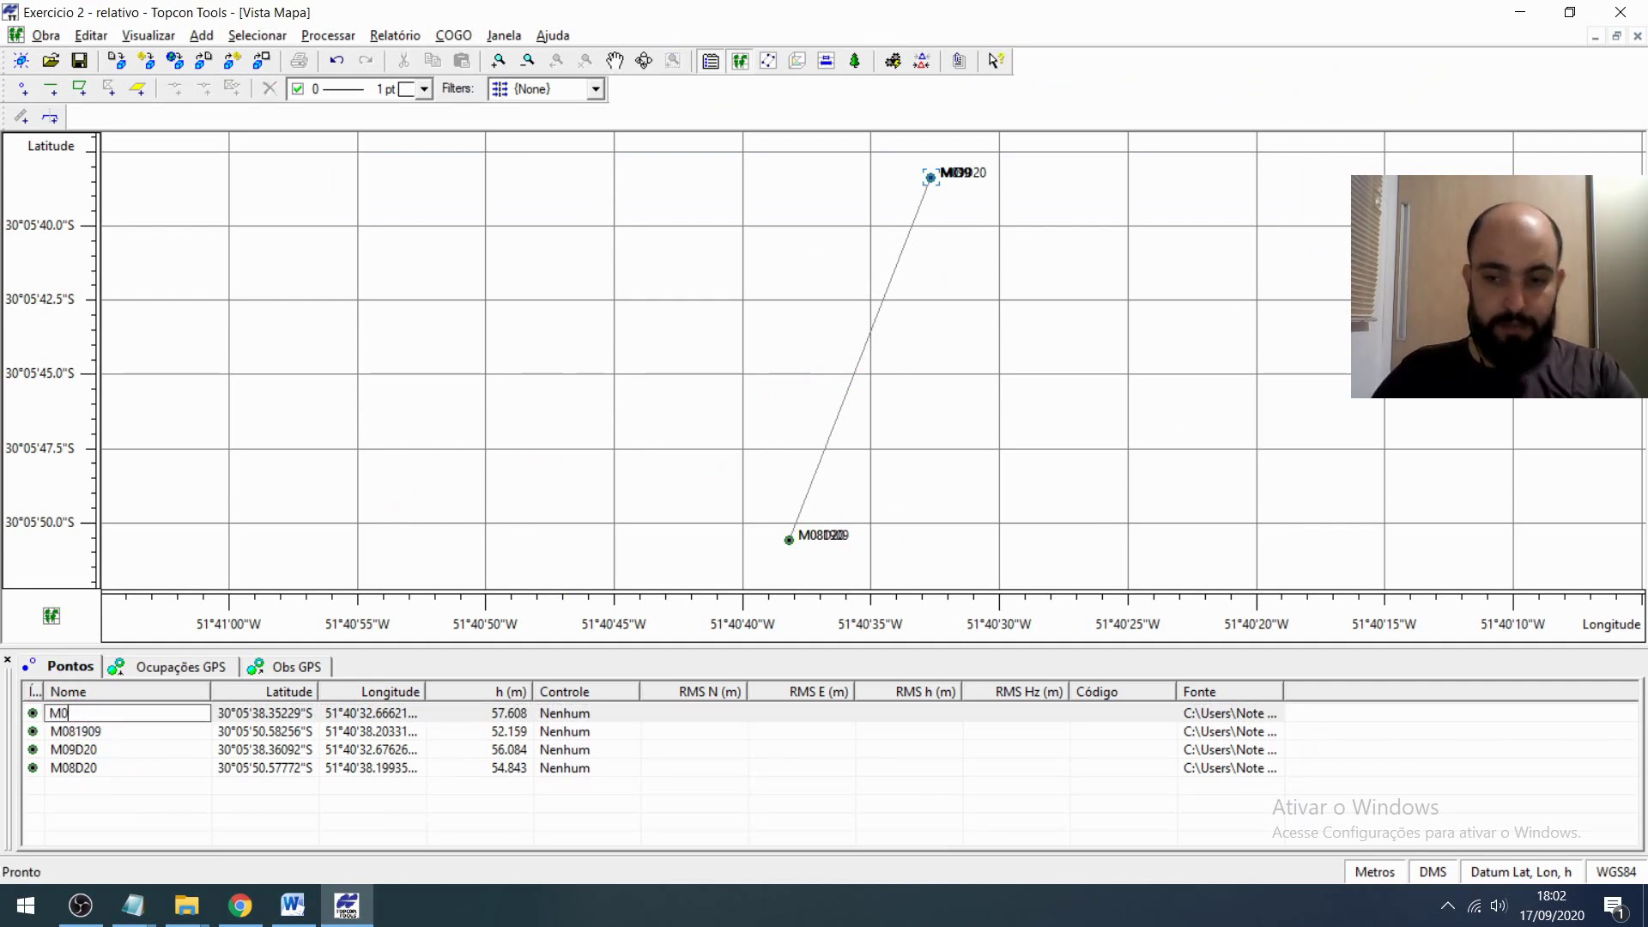
pyautogui.press('Return')
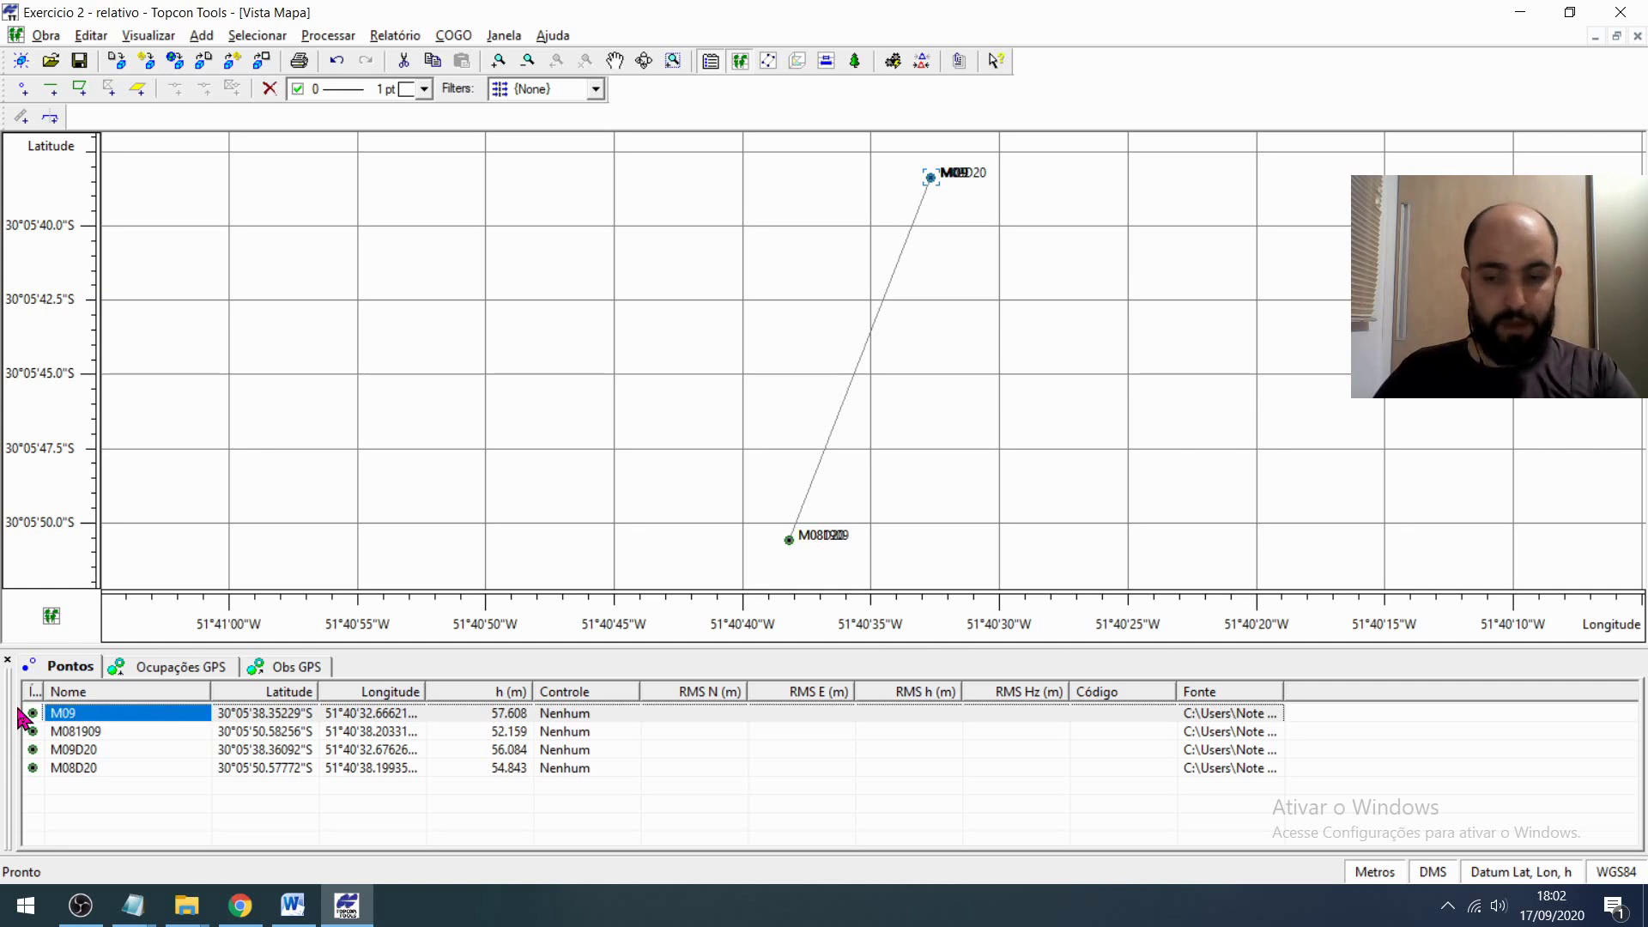
# - Rename point M081909 as M08 in the points list
pyautogui.press('Down')
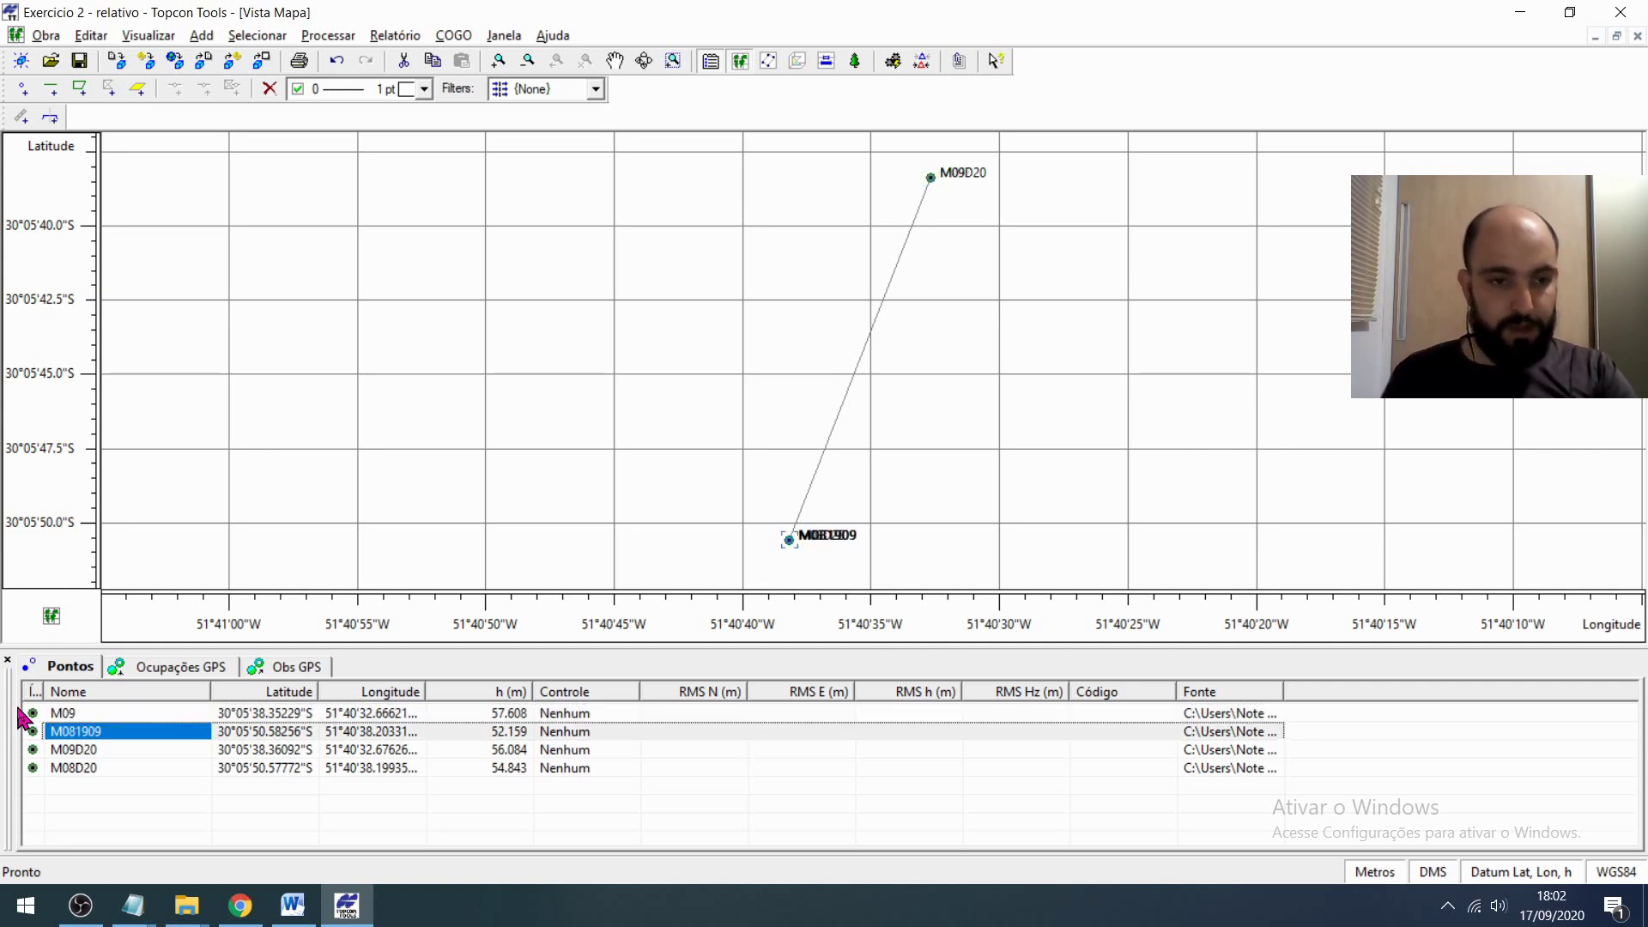
pyautogui.click(79, 713)
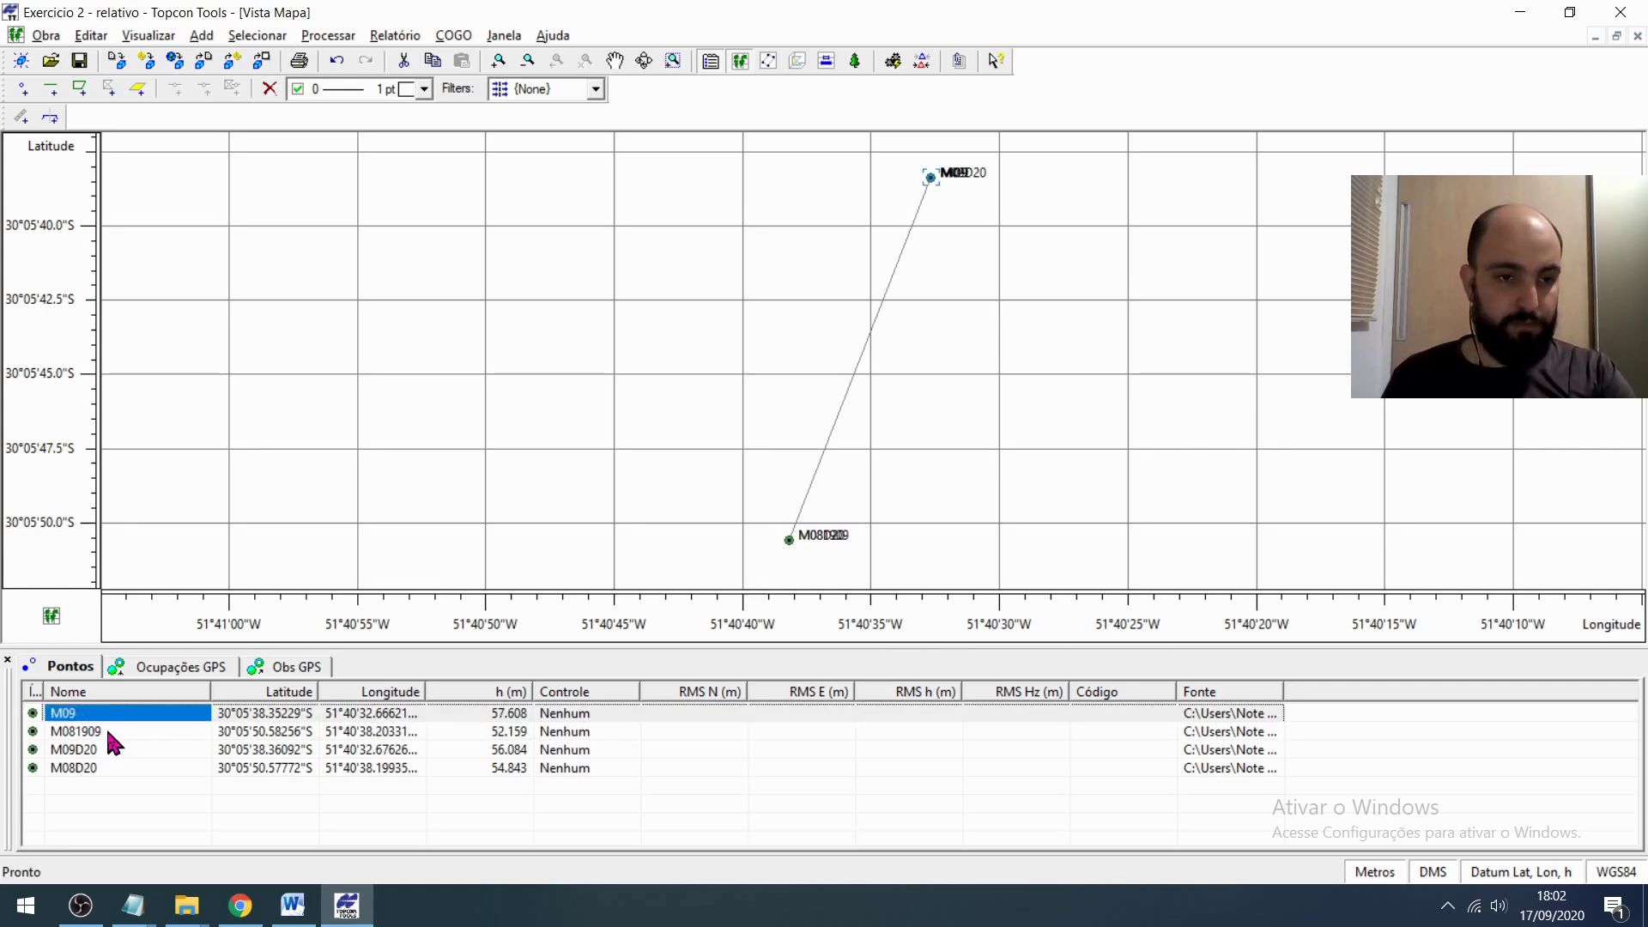
pyautogui.press('Down')
pyautogui.press('Up')
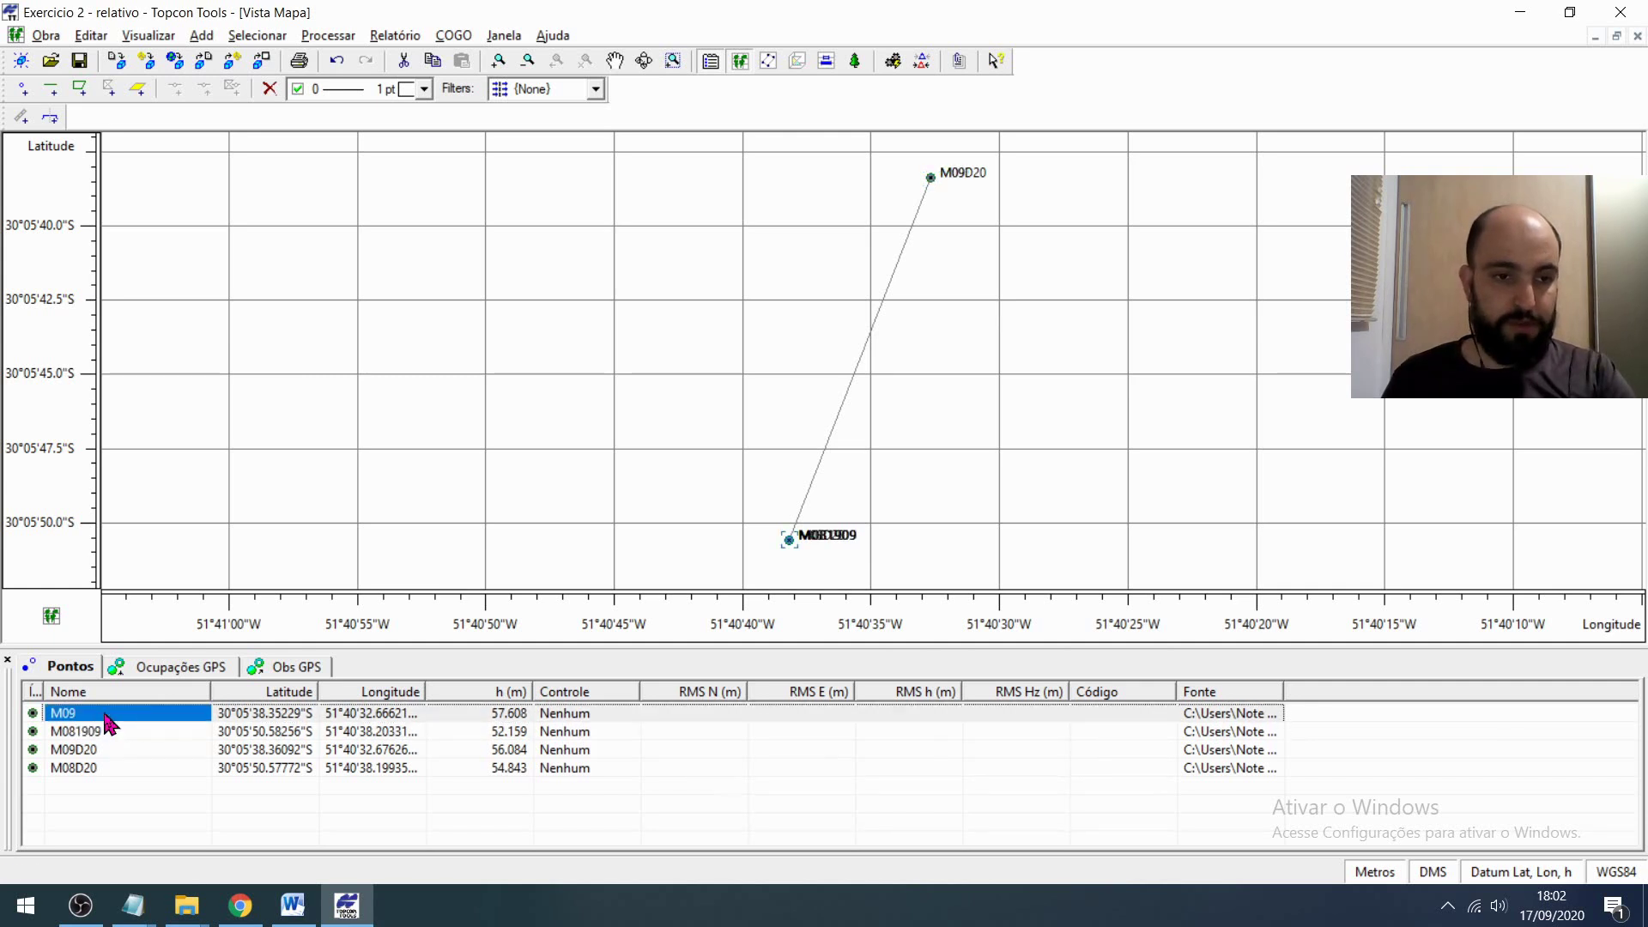
pyautogui.click(113, 735)
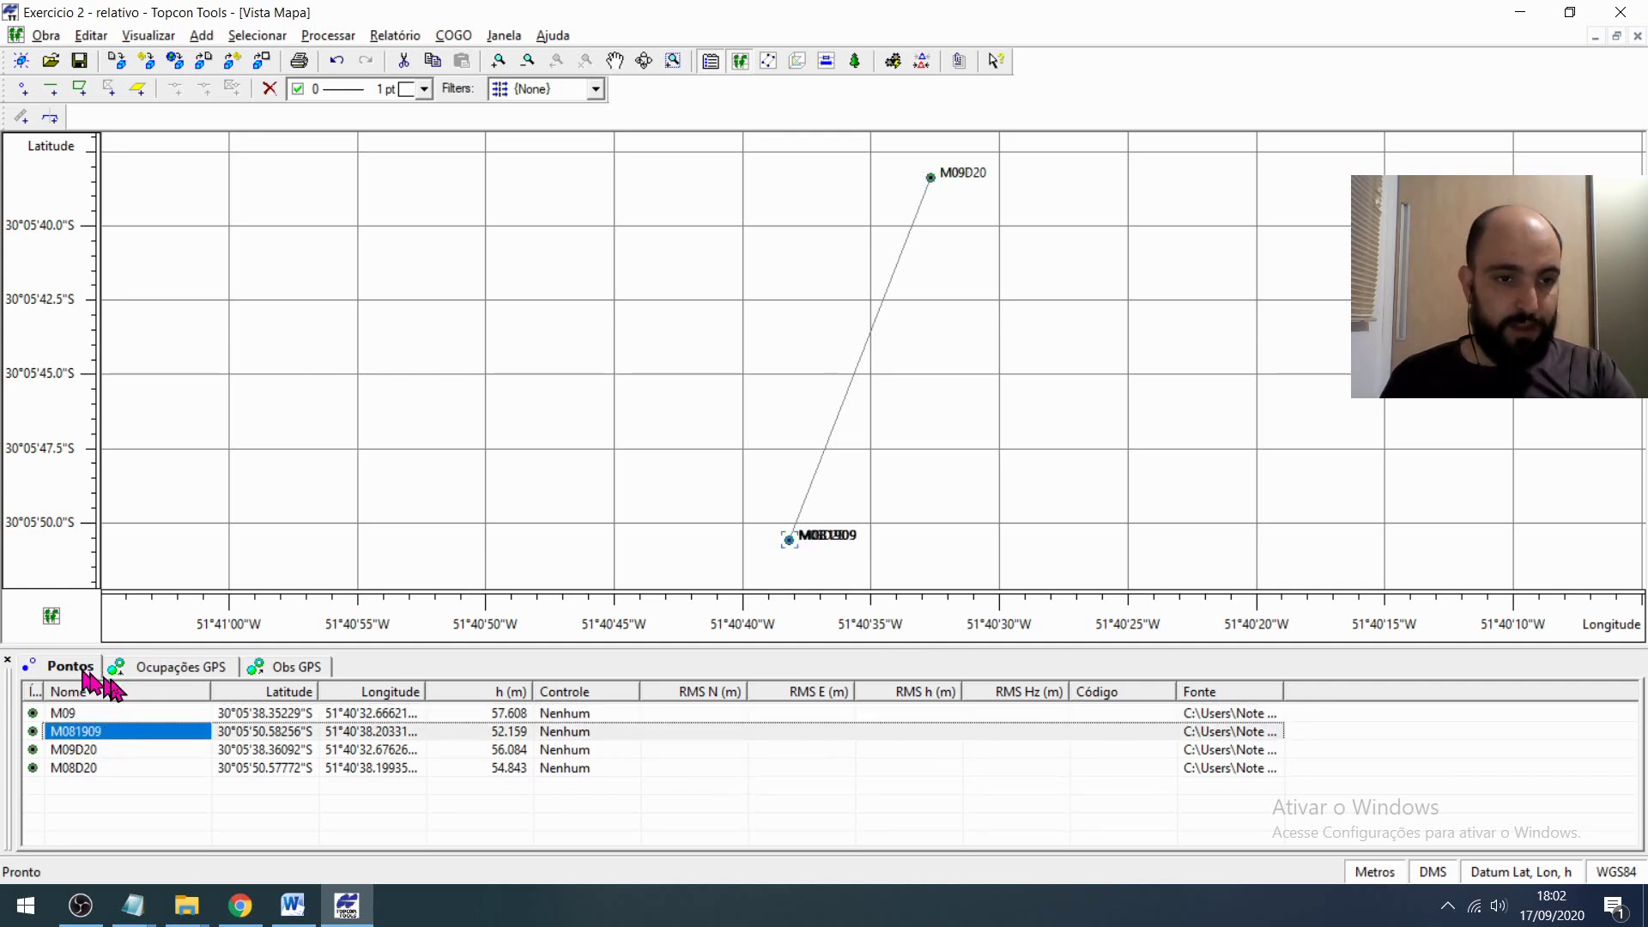
pyautogui.click(66, 734)
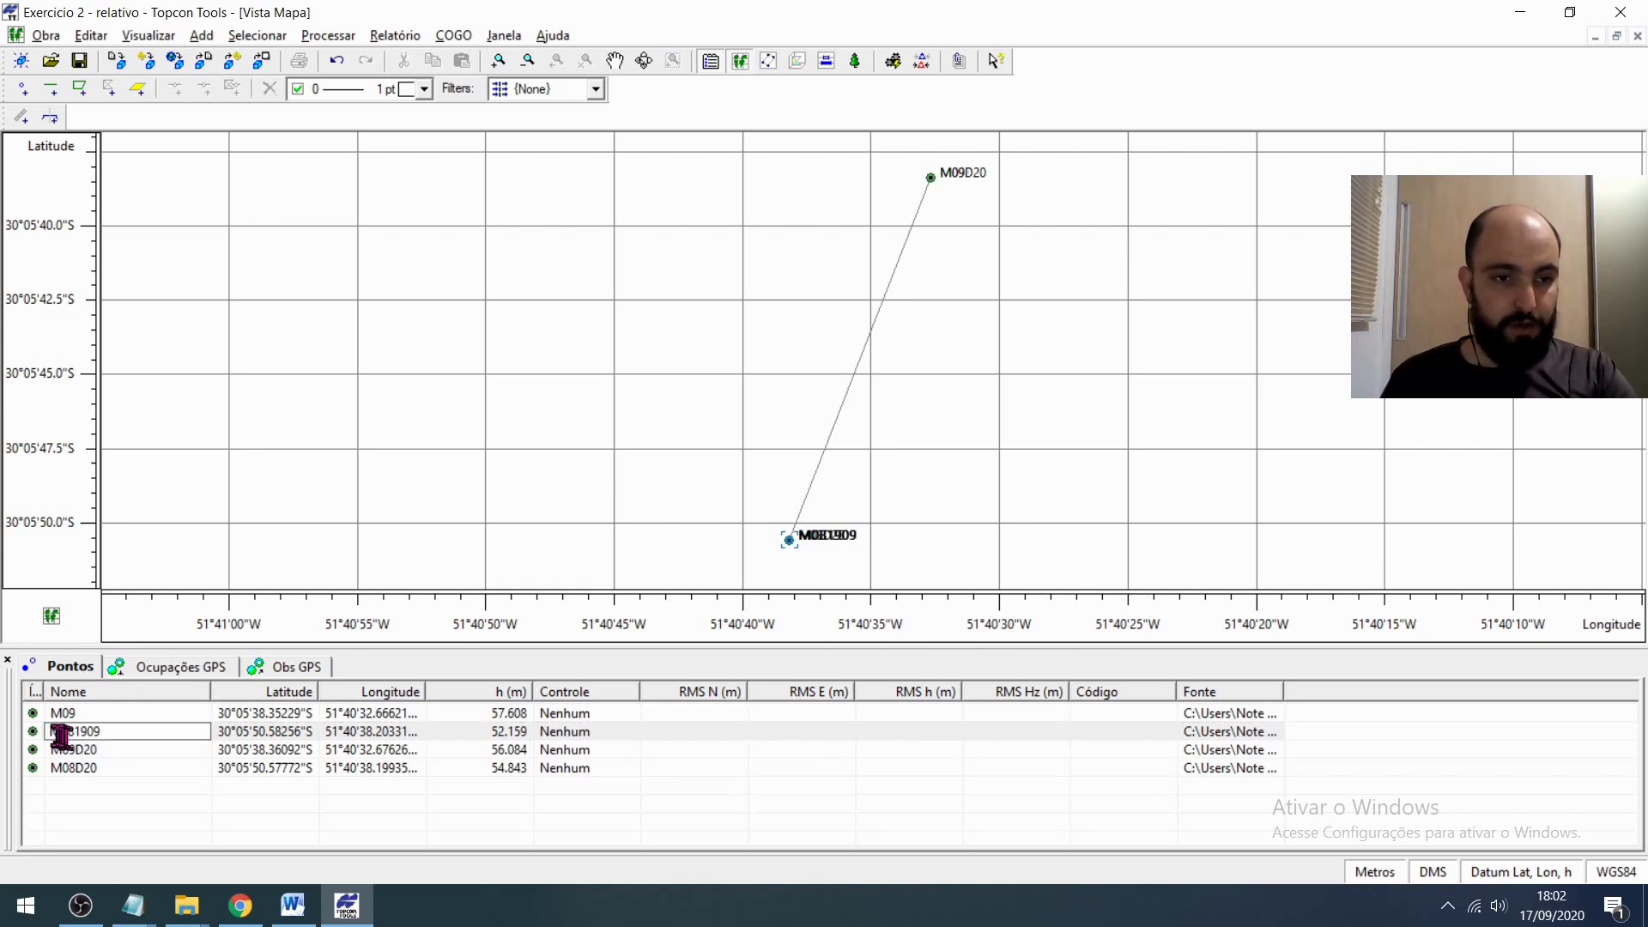
pyautogui.moveTo(52, 731); pyautogui.dragTo(154, 731)
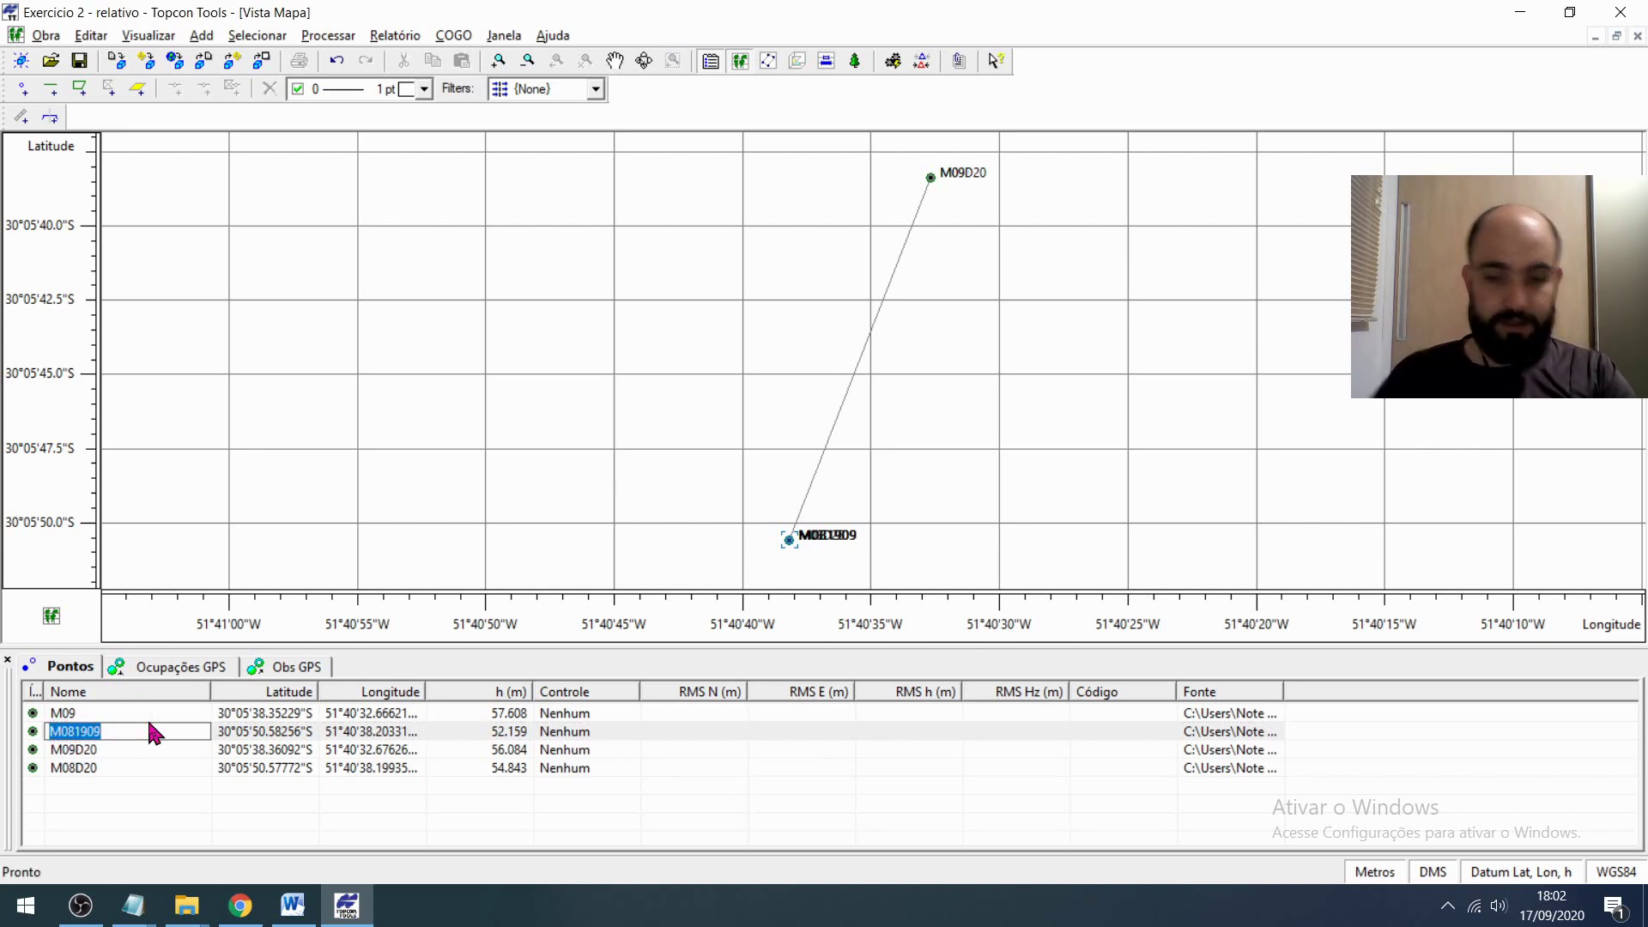
pyautogui.write('M08')
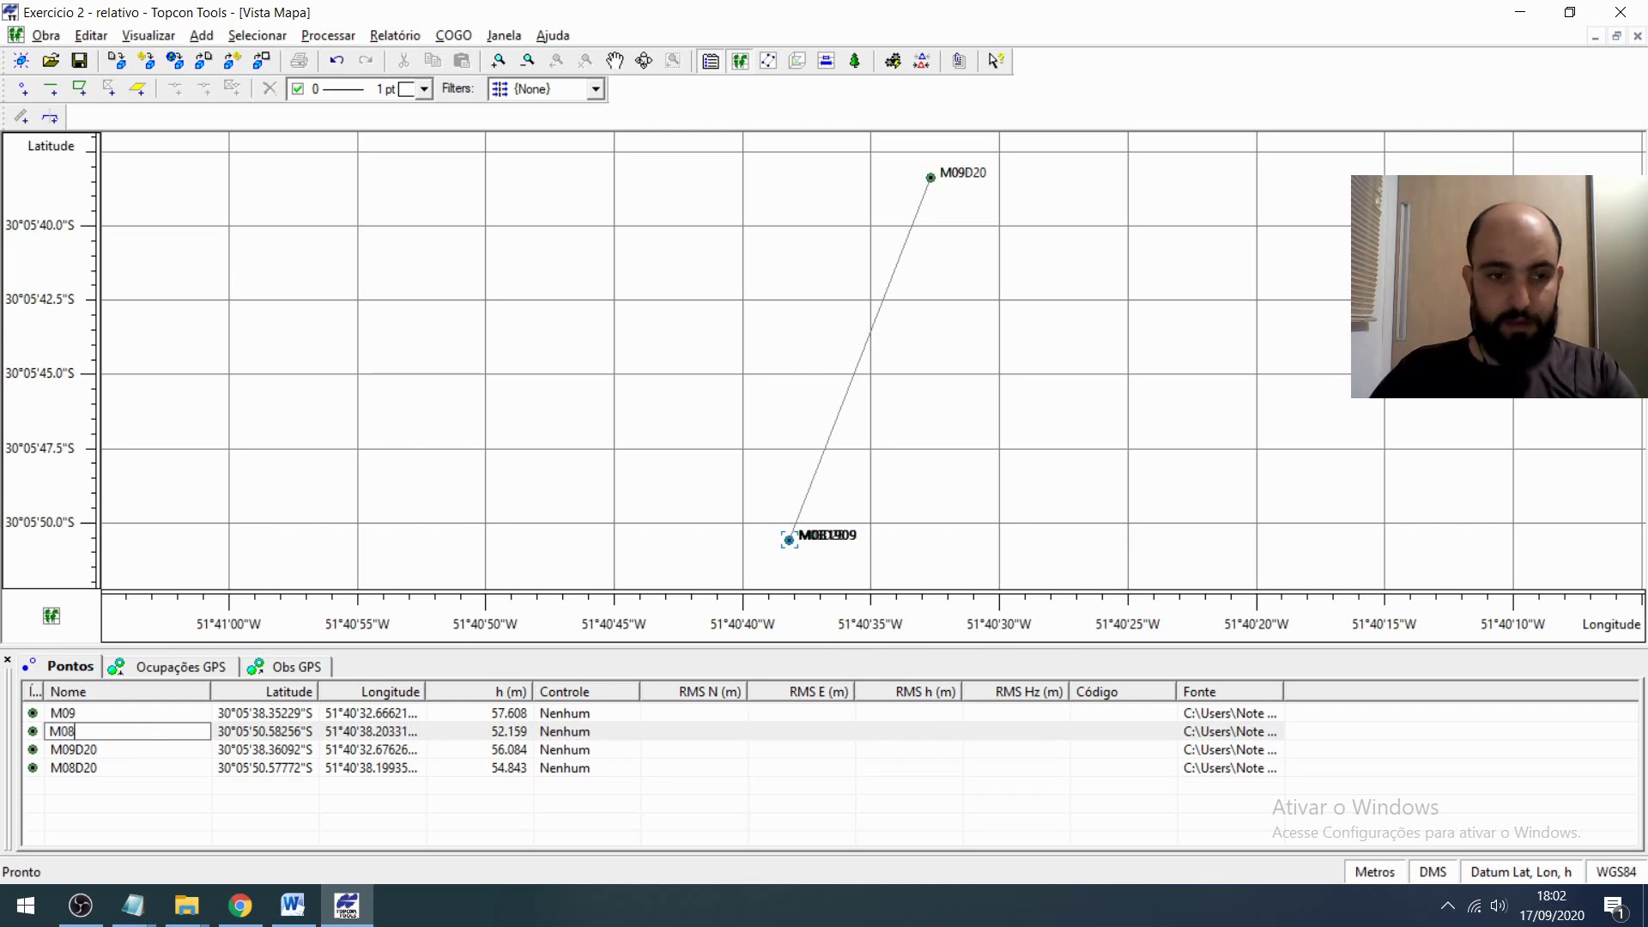
pyautogui.press('Return')
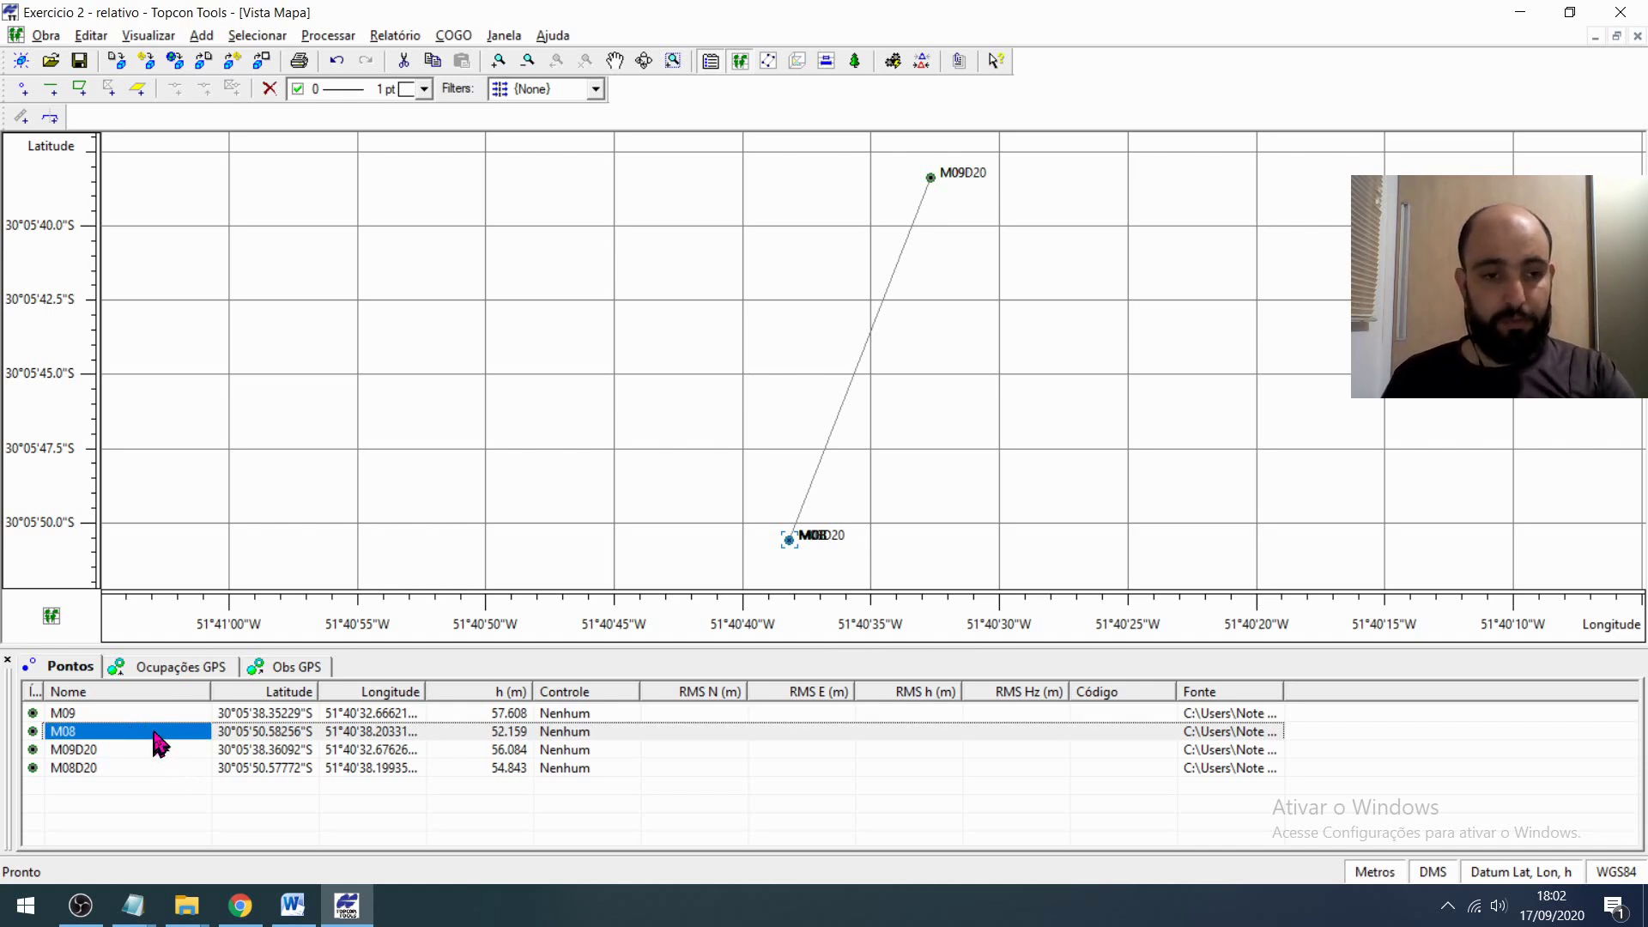
# - Rename point M09D20 as M09 and point M08D20 as M08 so they match the field notebook names
pyautogui.click(165, 752)
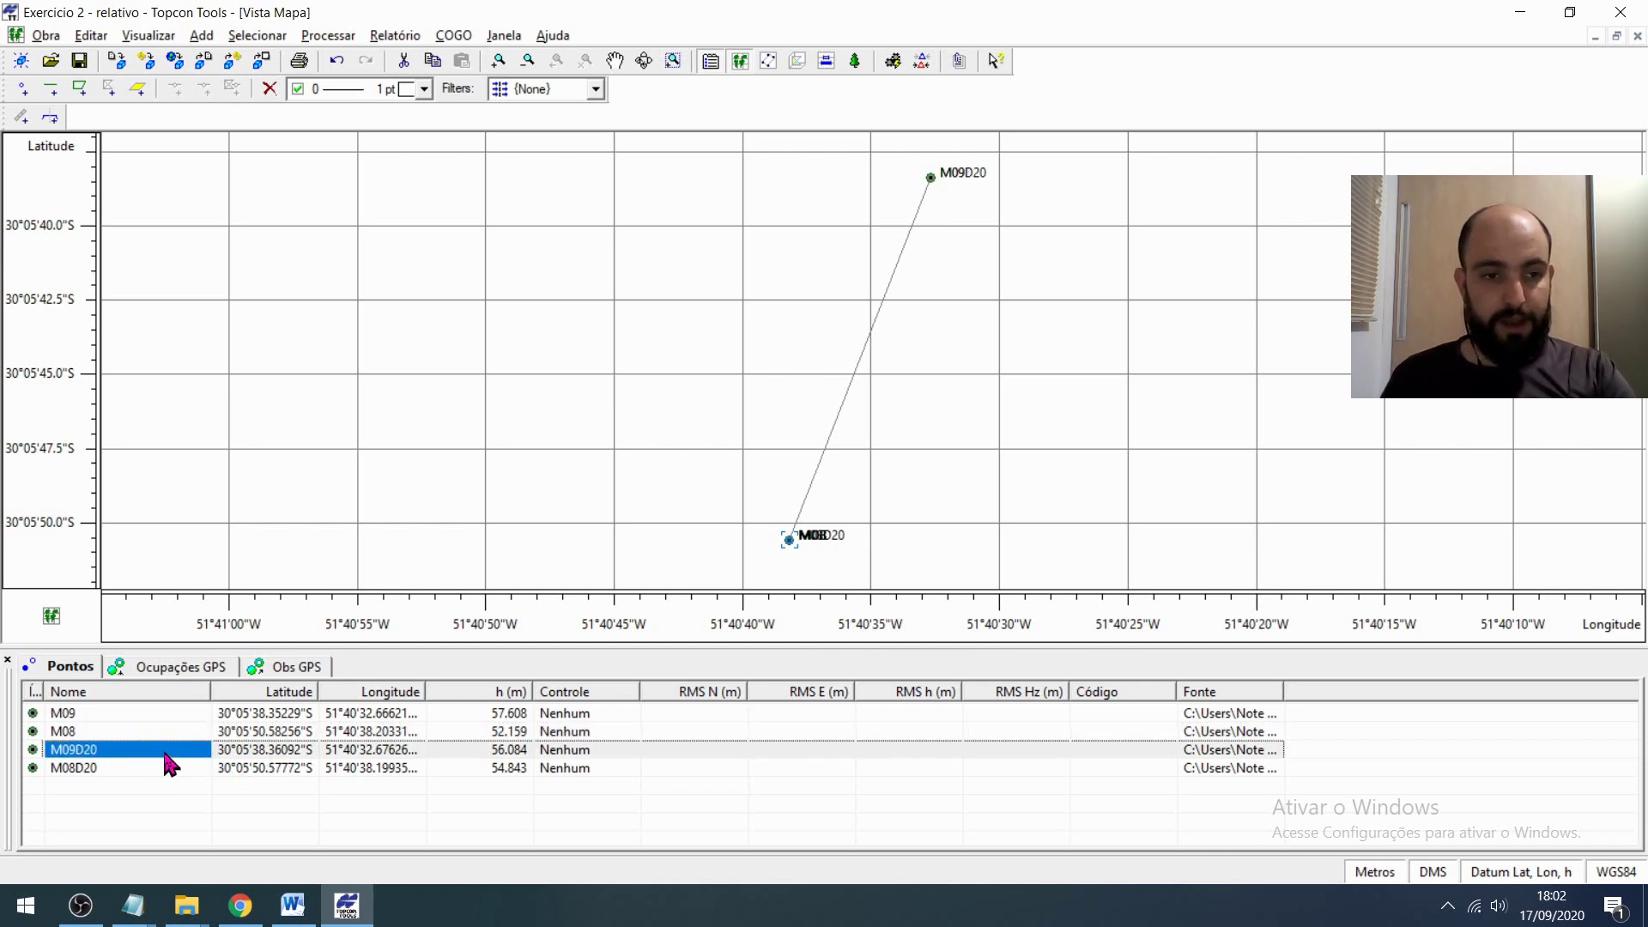
pyautogui.click(165, 753)
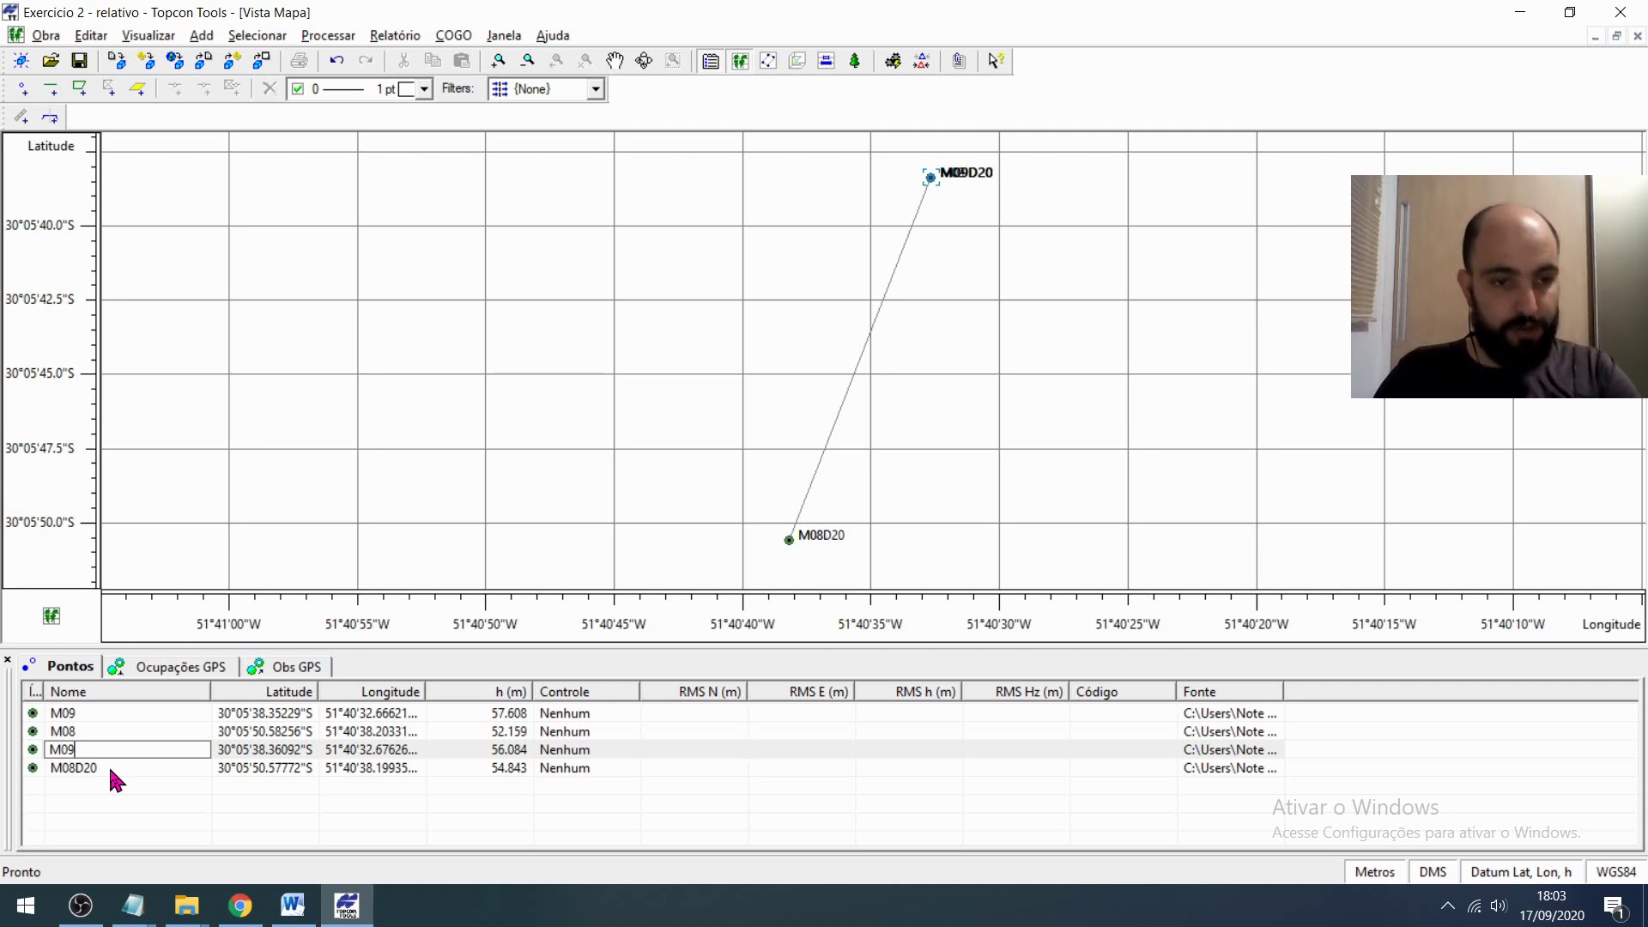
pyautogui.press('Return')
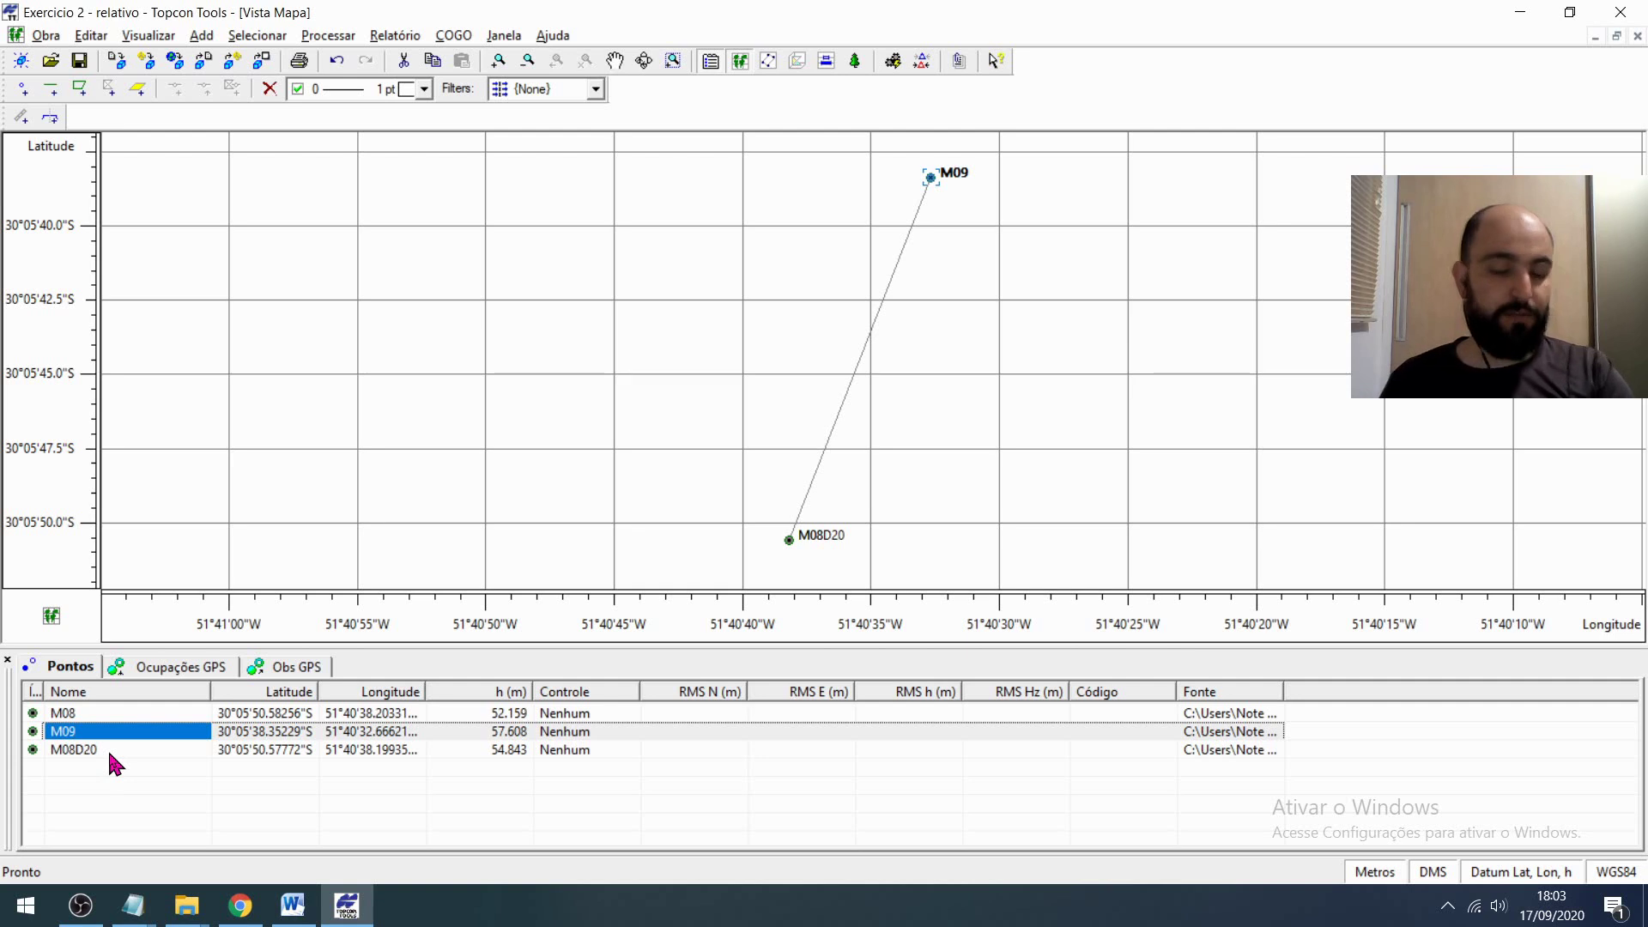
pyautogui.click(112, 756)
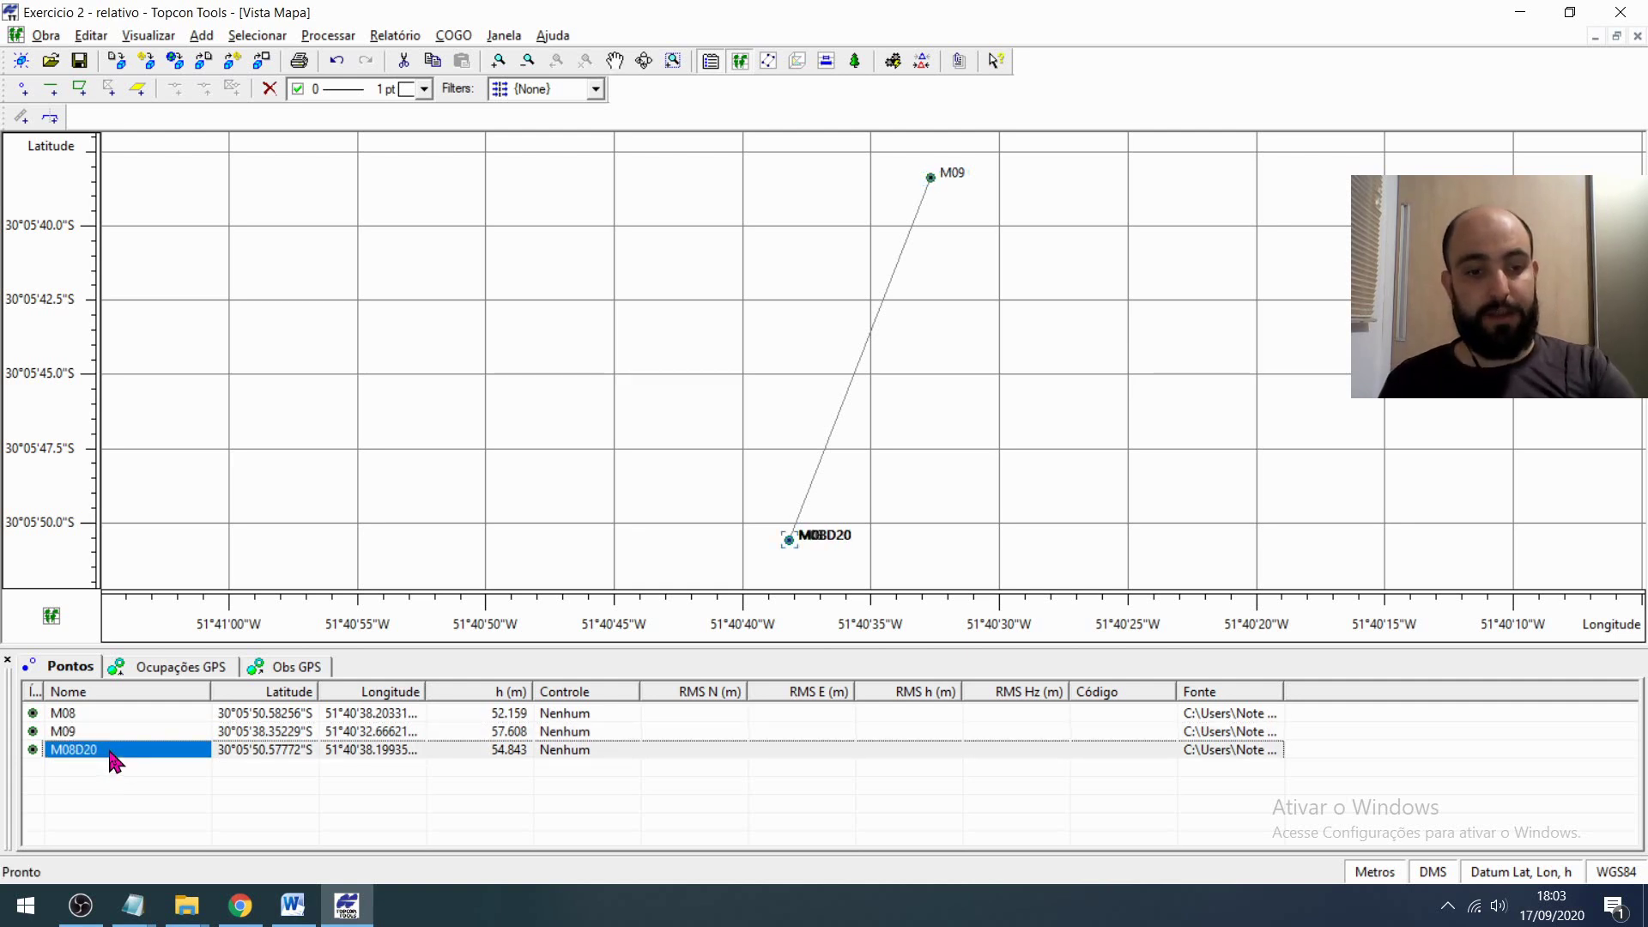
pyautogui.click(111, 754)
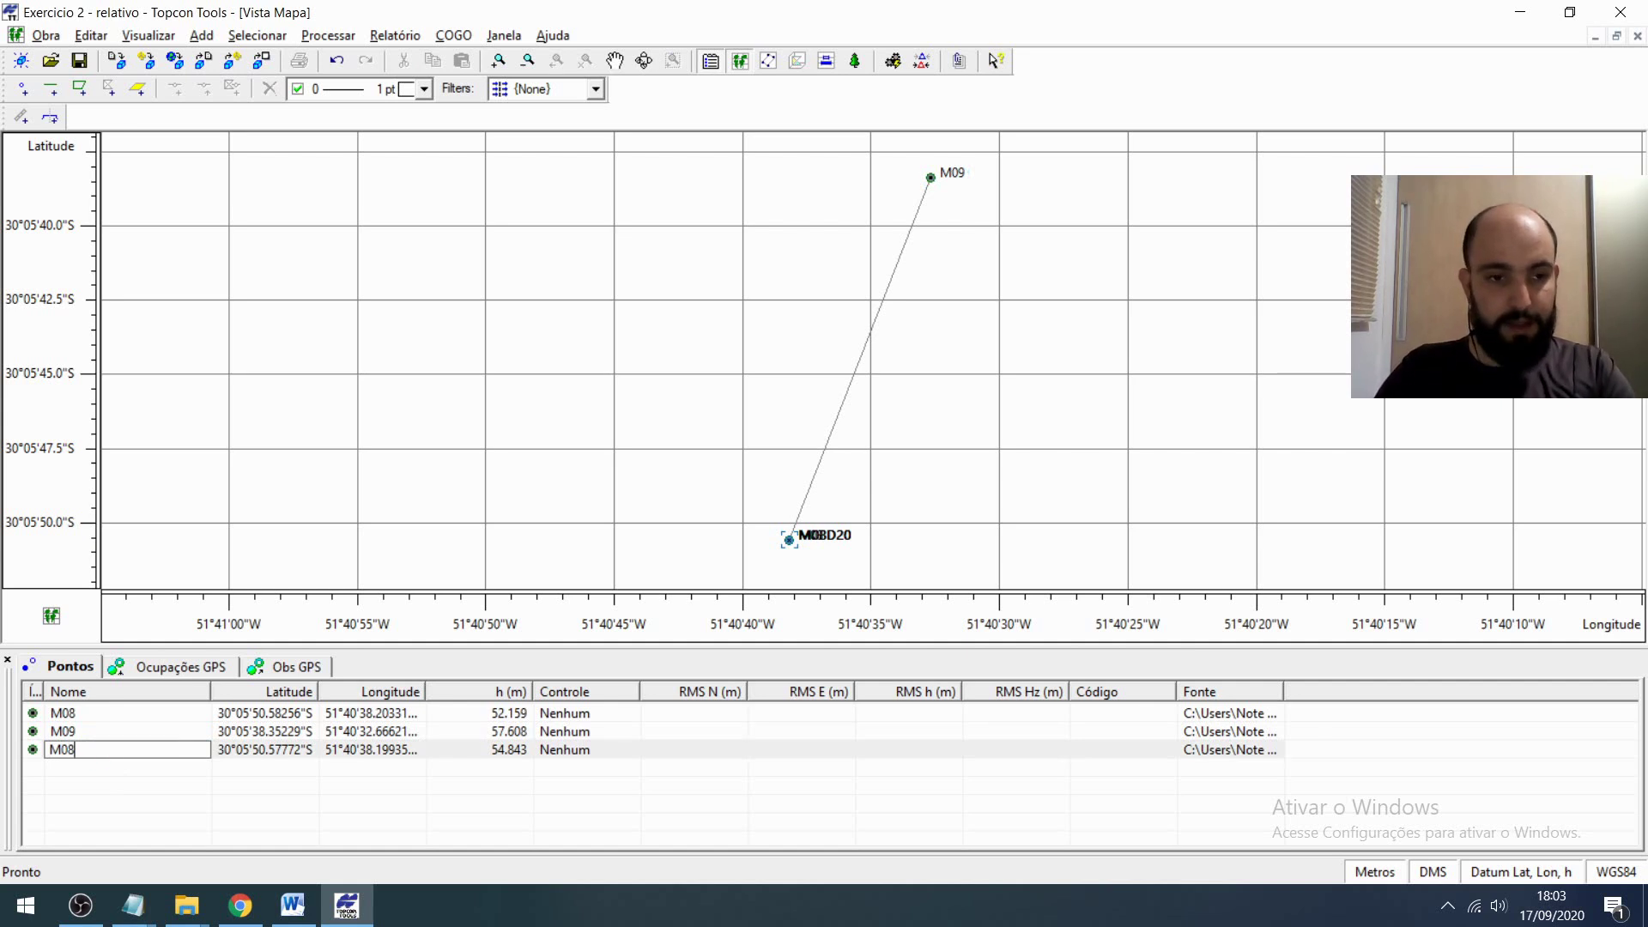
pyautogui.press('Return')
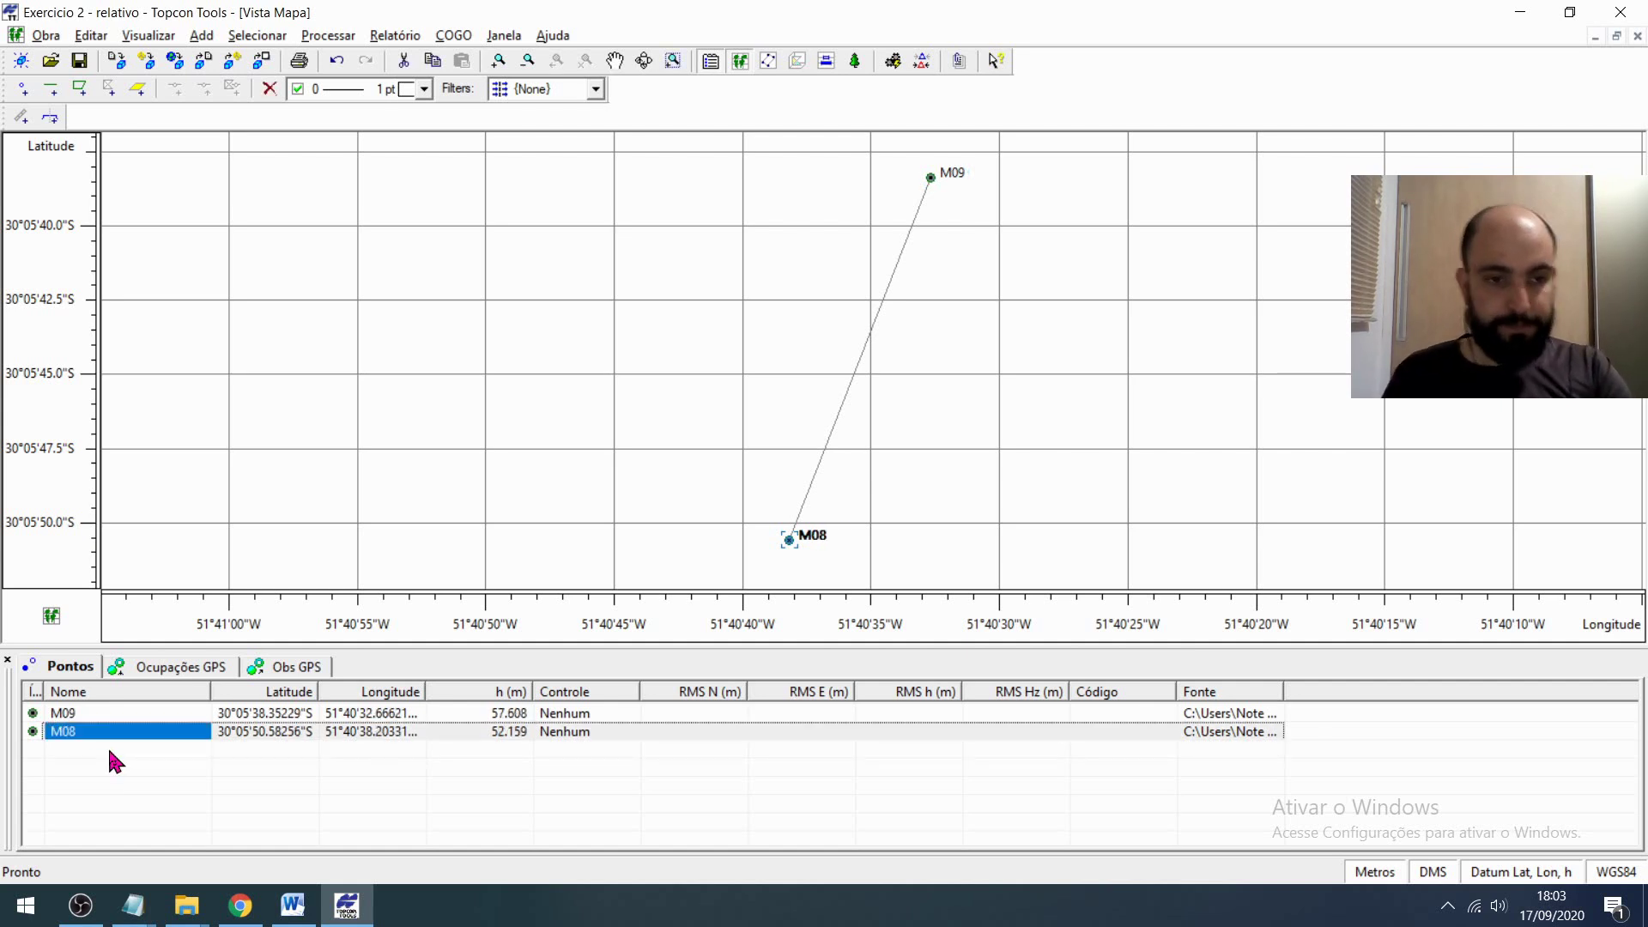
# - Alternate between points M09 and M08 to check their map positions, and undo the last action
pyautogui.click(116, 761)
pyautogui.click(122, 714)
pyautogui.click(127, 734)
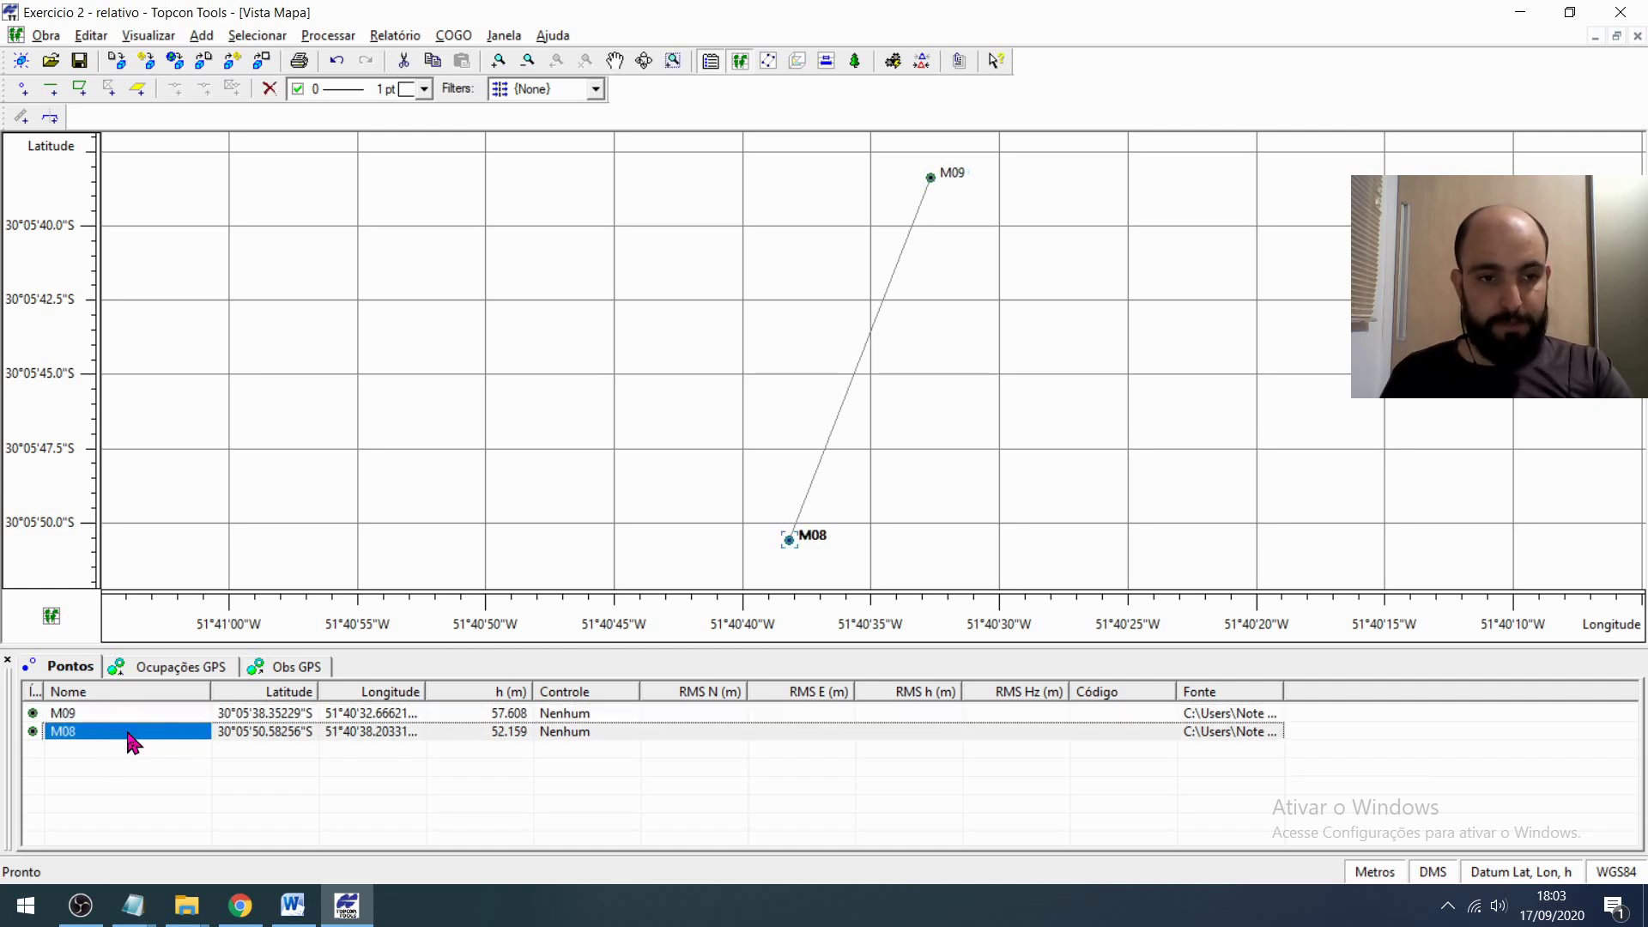
pyautogui.click(137, 718)
pyautogui.click(146, 735)
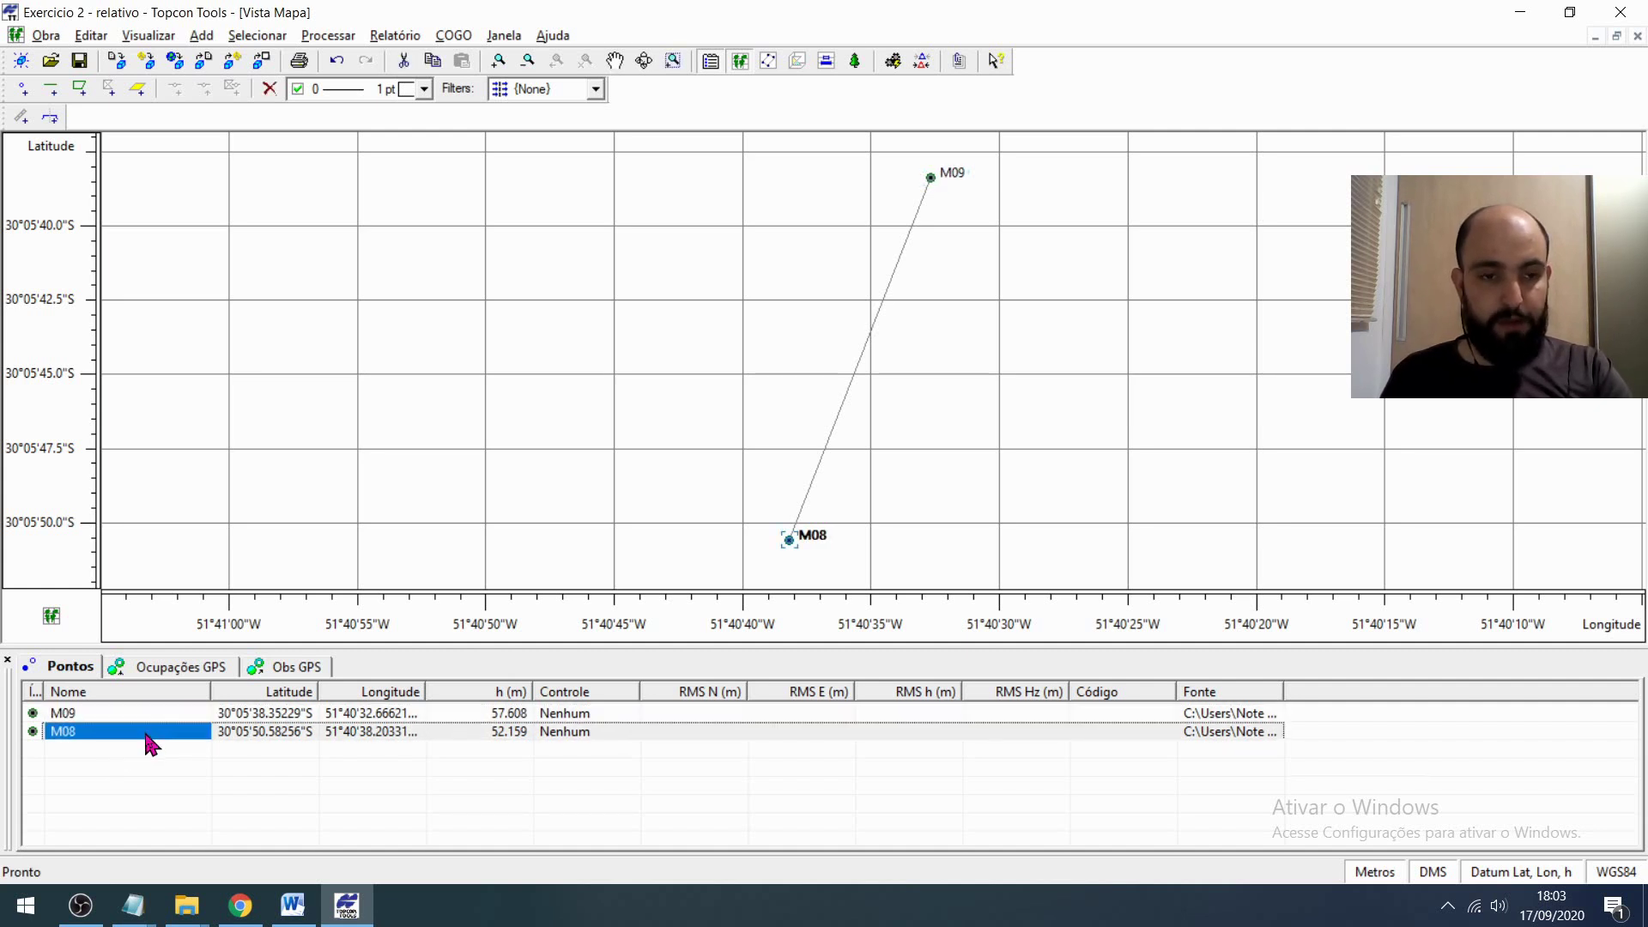
pyautogui.click(292, 739)
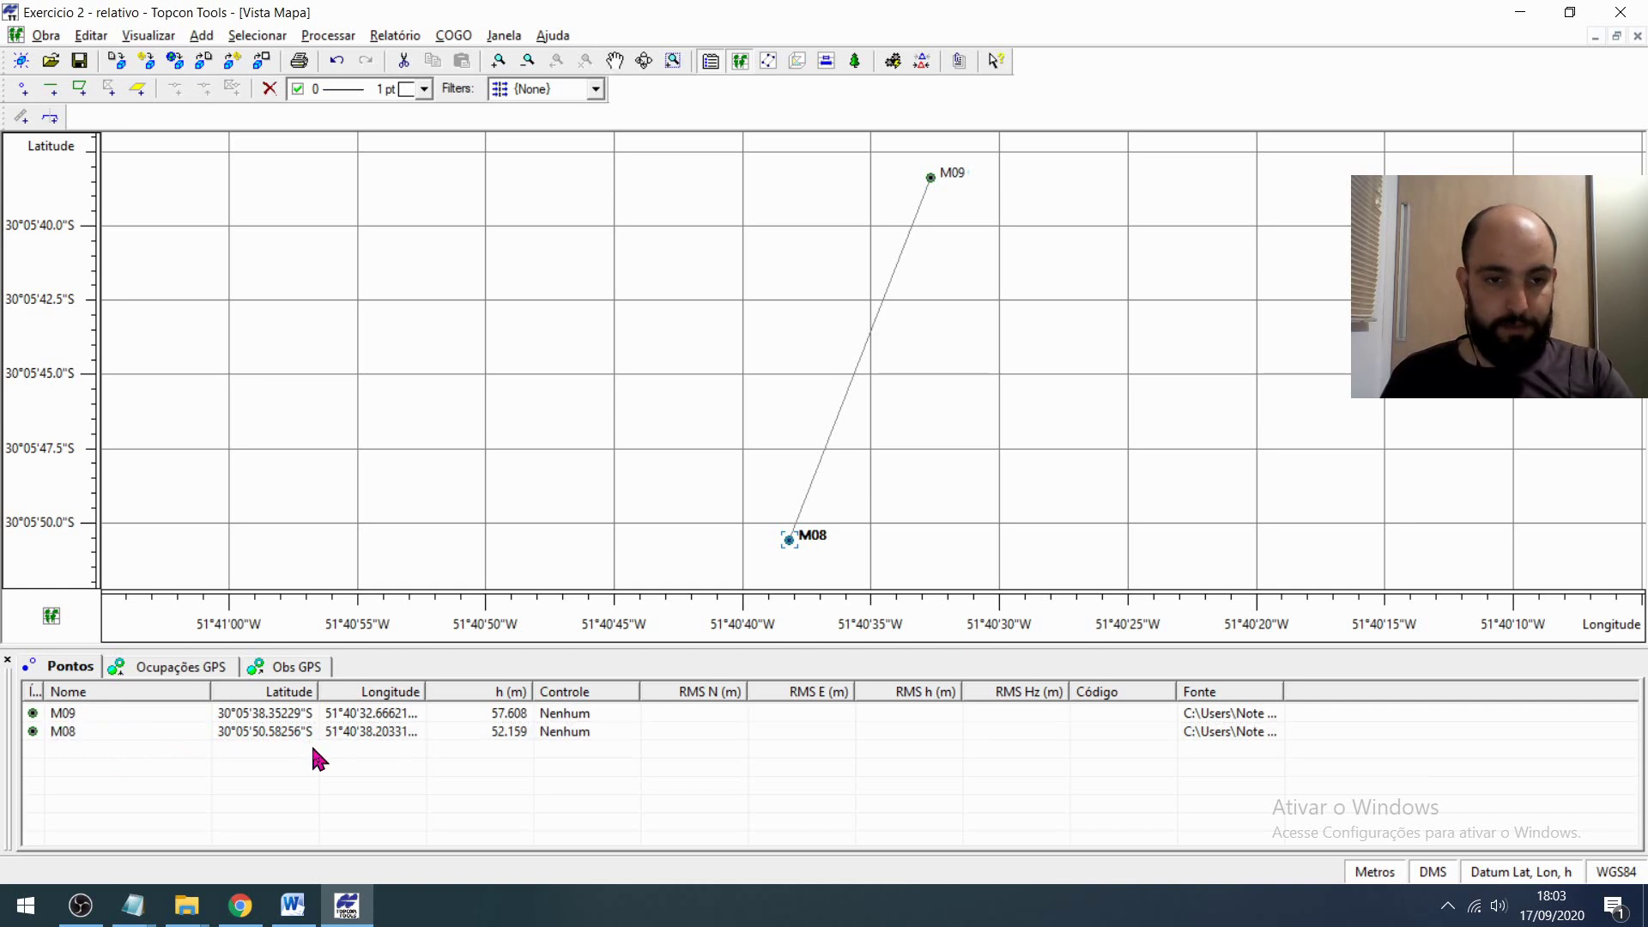
pyautogui.hotkey('ctrl', 'z')
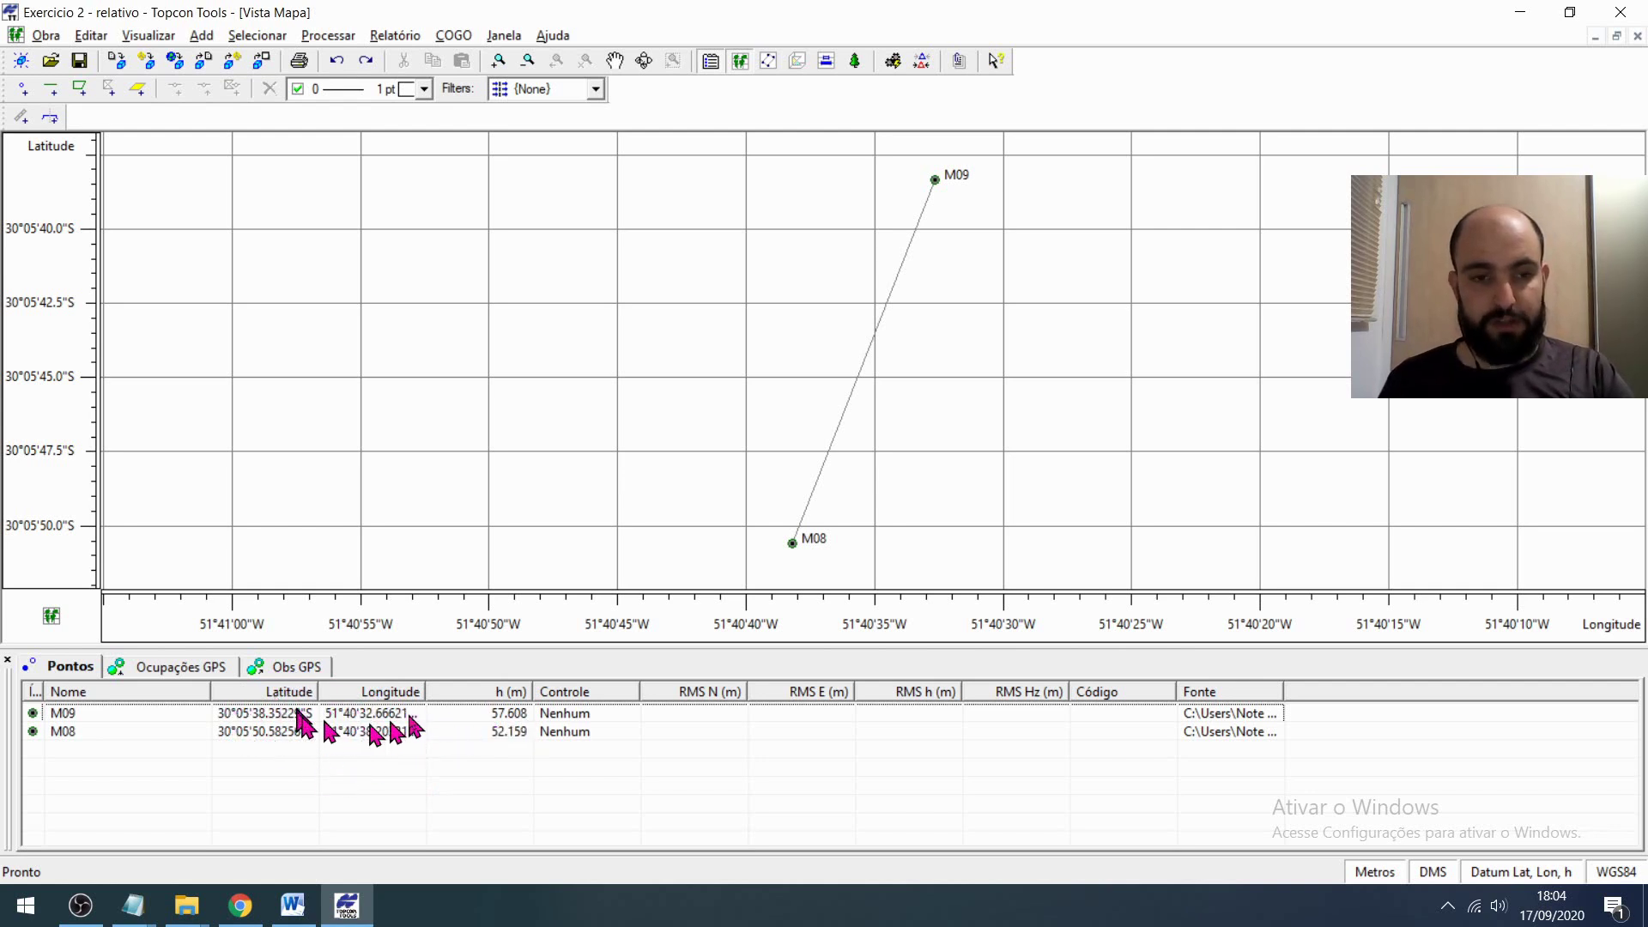
# - Set the job's coordinate system projection to UTMSouth Zone_22 : 54W to 48W in the job configuration
pyautogui.click(1530, 873)
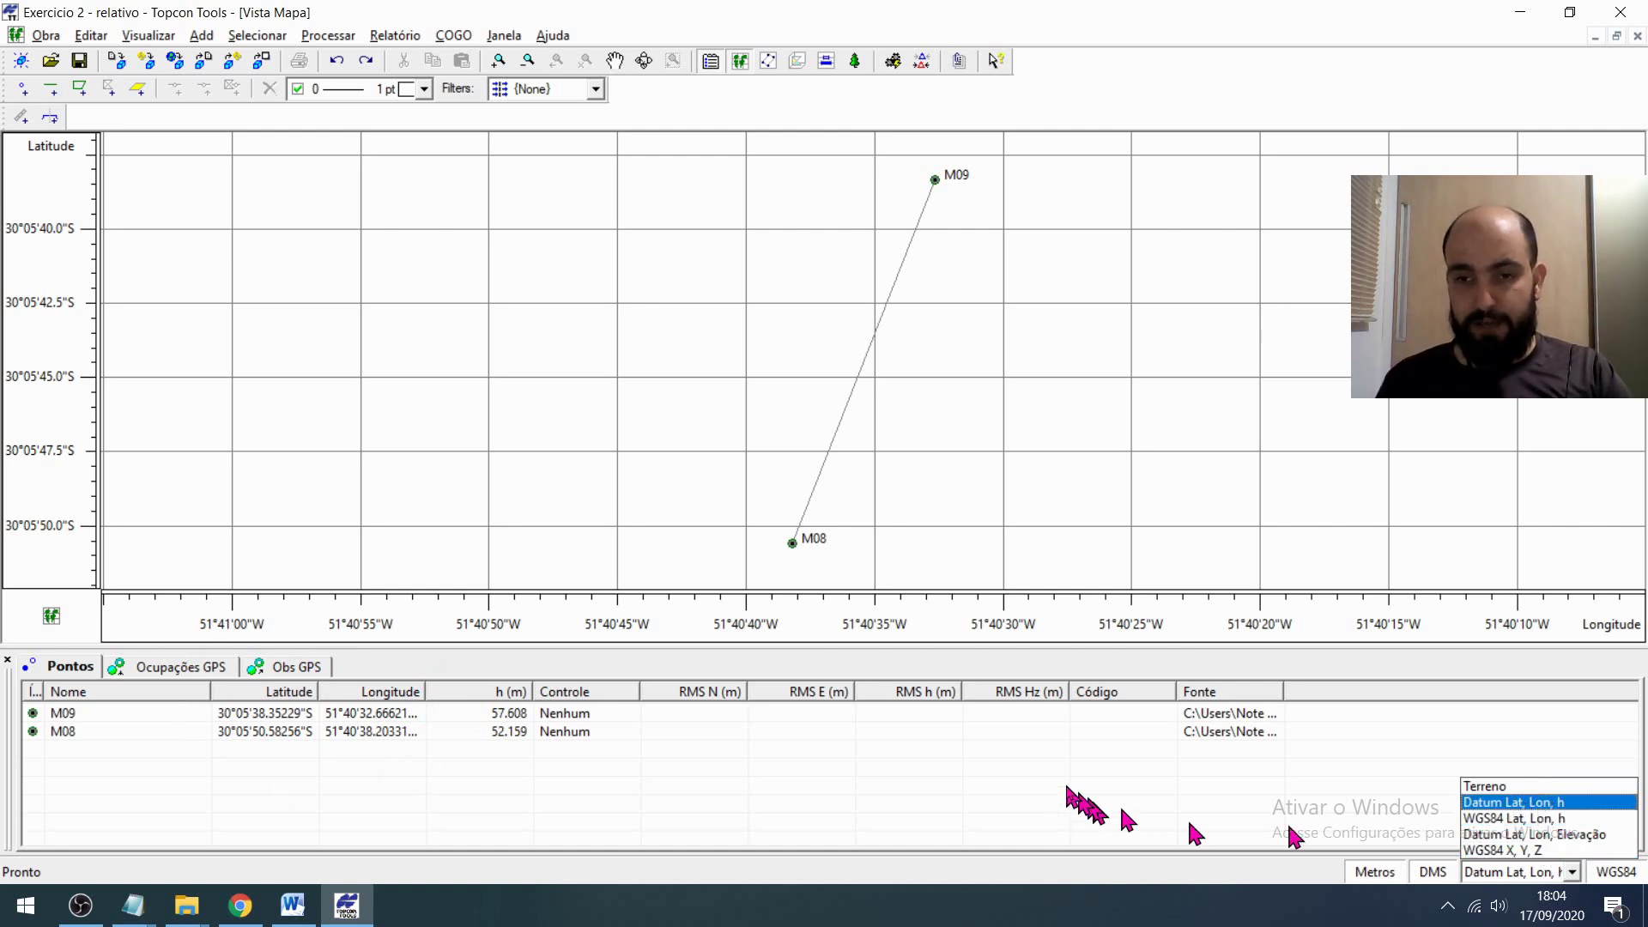
pyautogui.click(1030, 794)
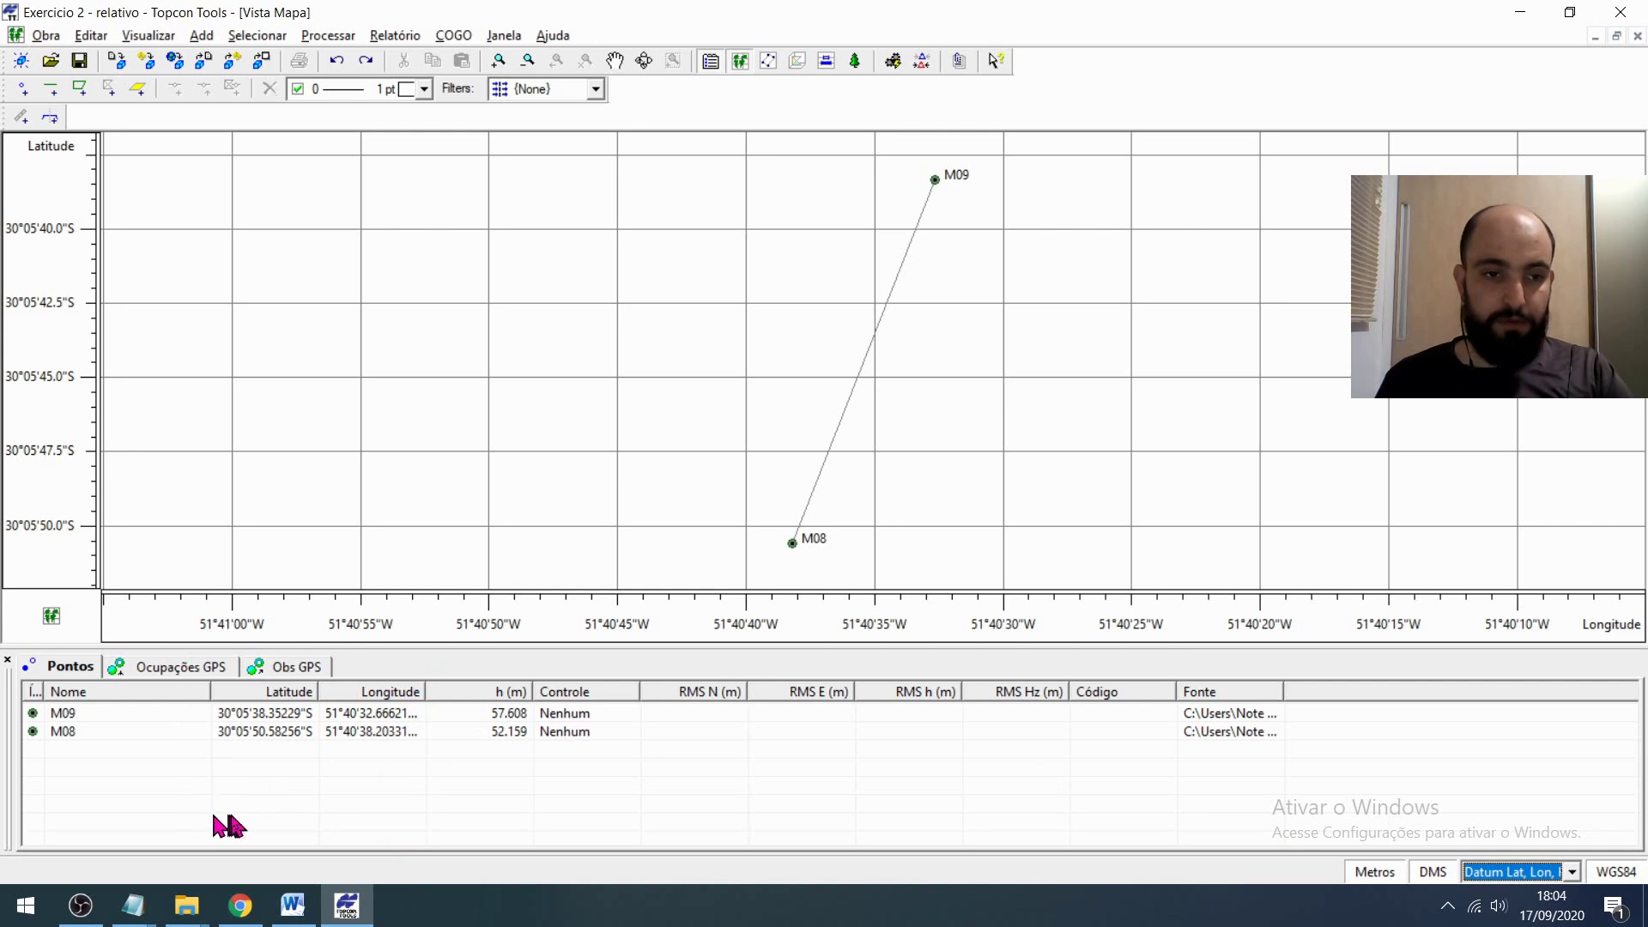
pyautogui.click(47, 38)
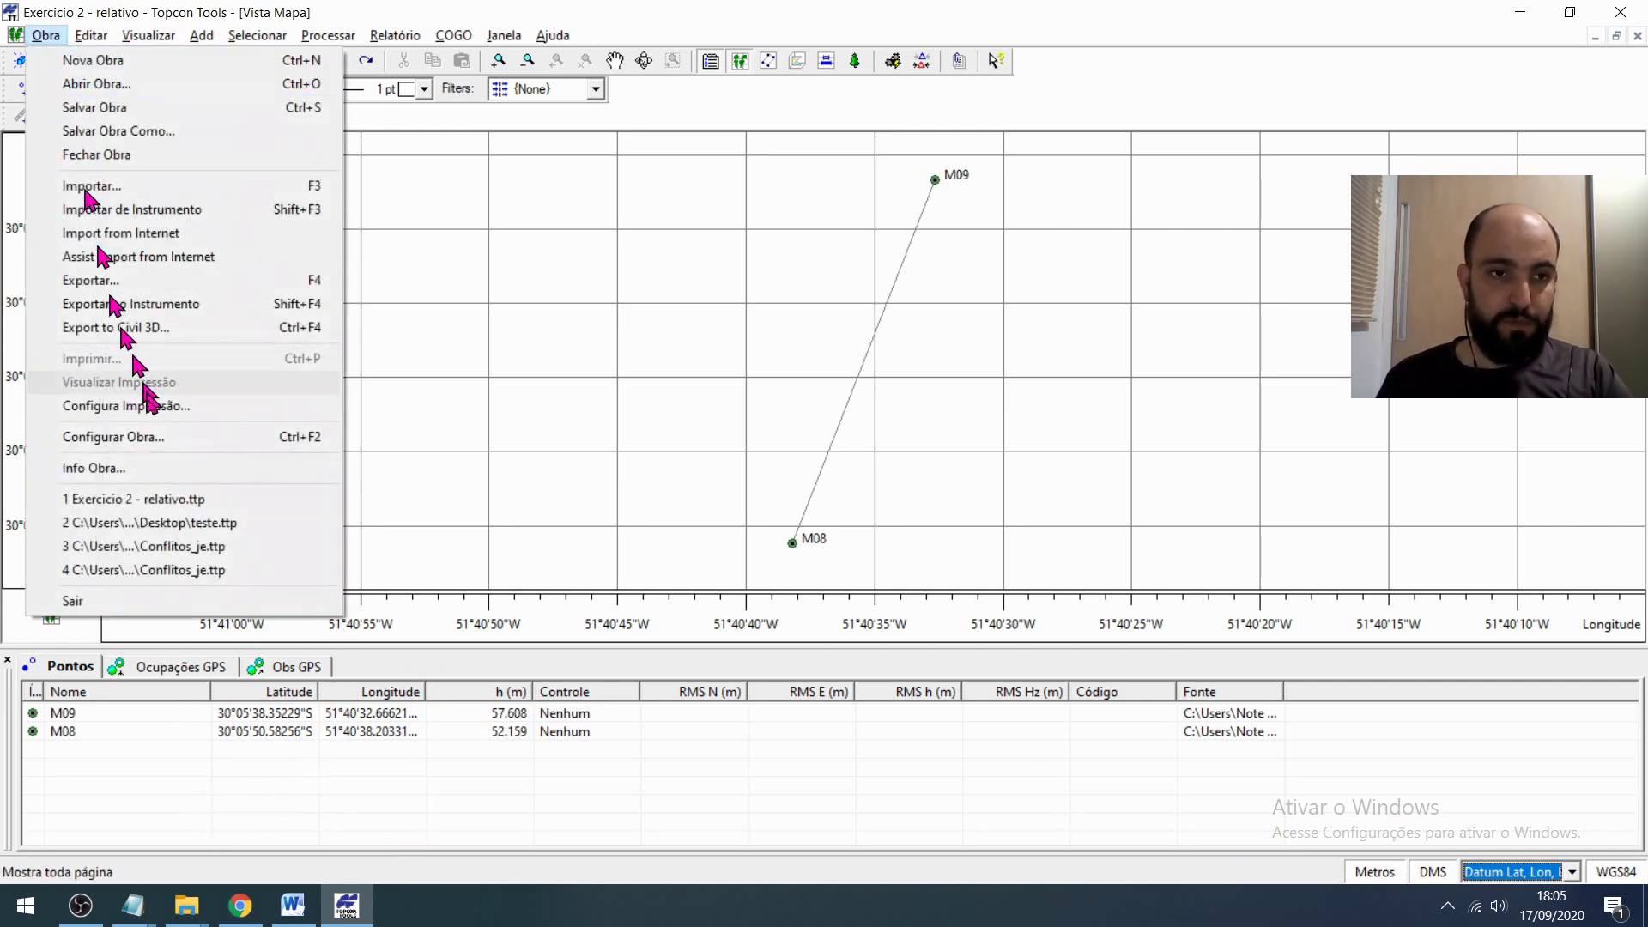
pyautogui.click(175, 440)
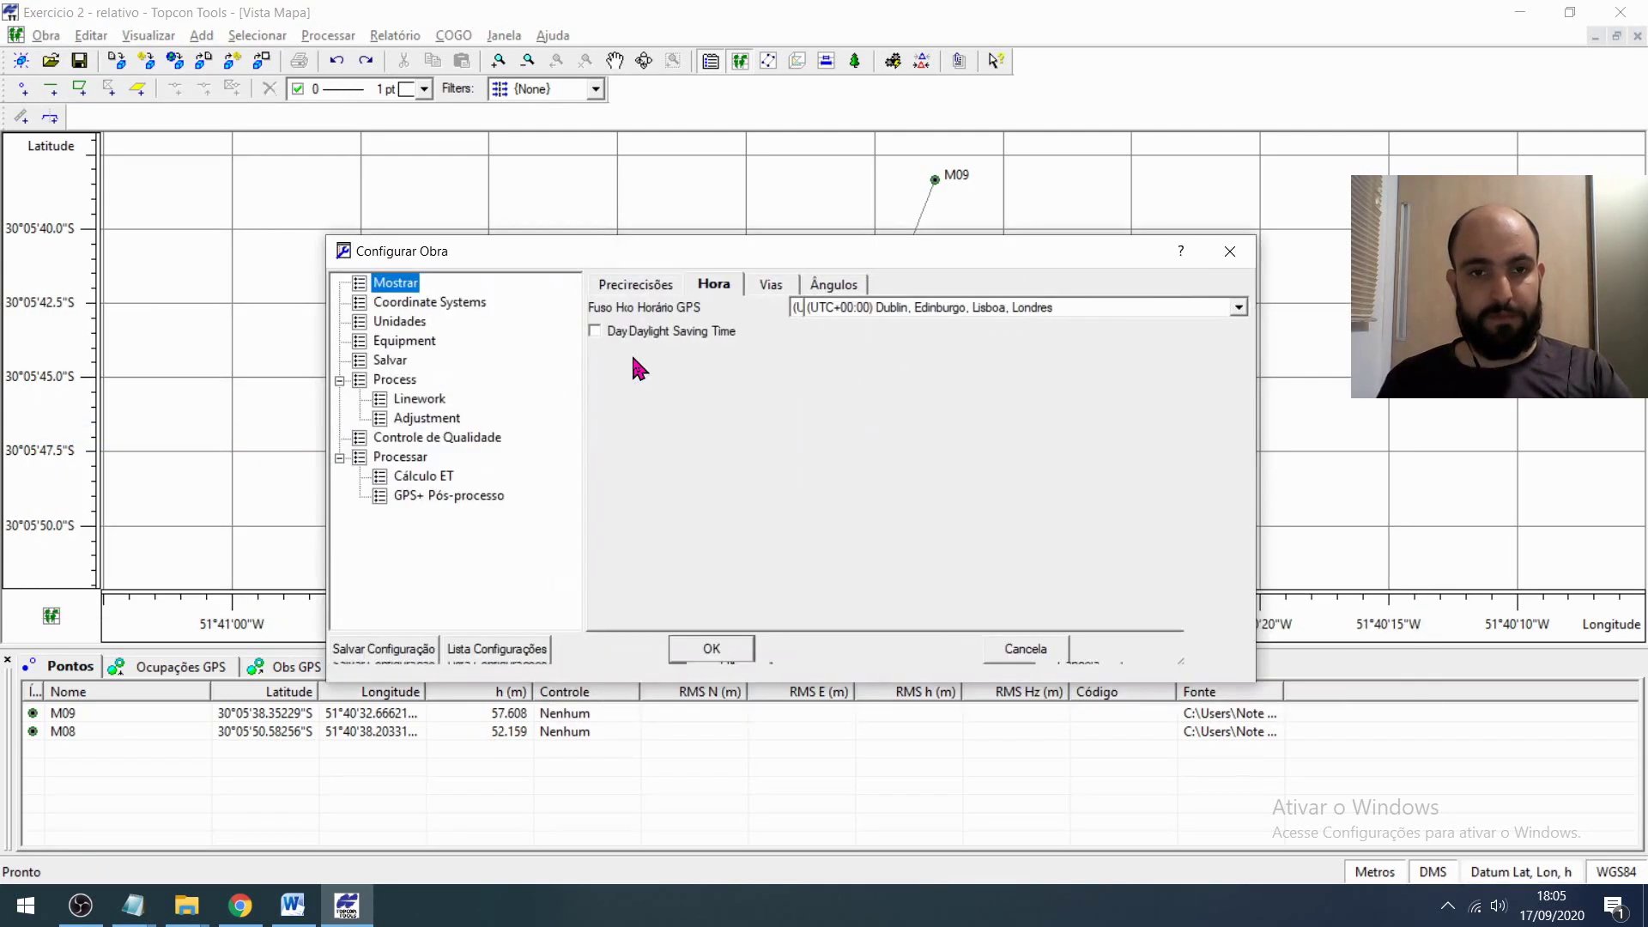
pyautogui.moveTo(728, 262); pyautogui.dragTo(796, 254)
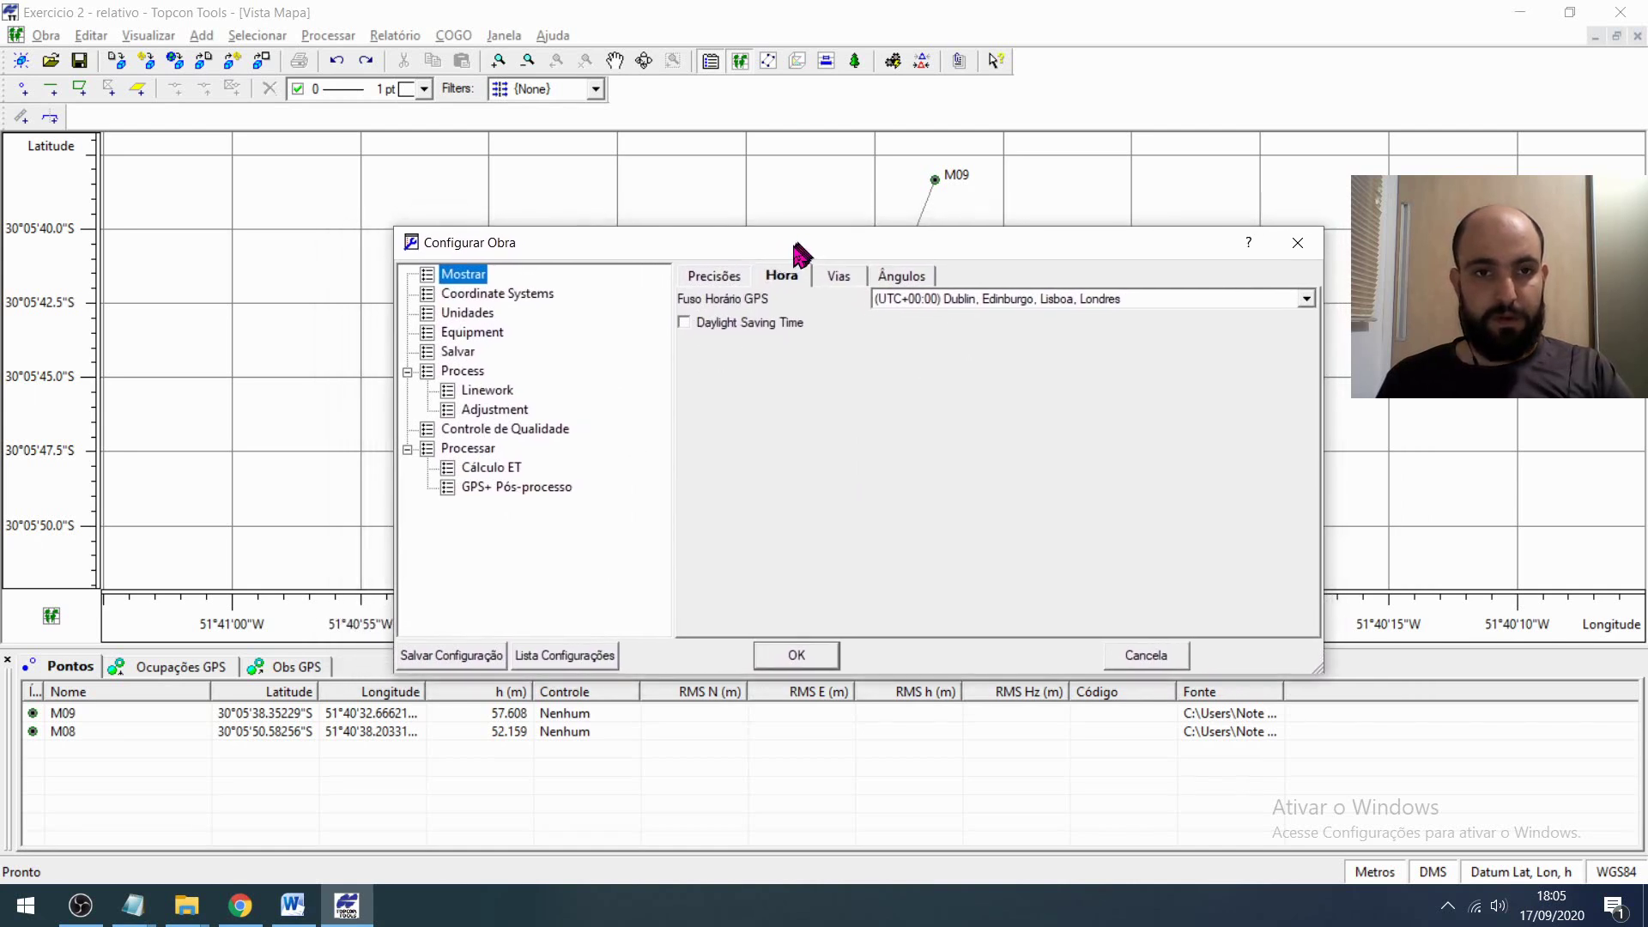
pyautogui.click(520, 297)
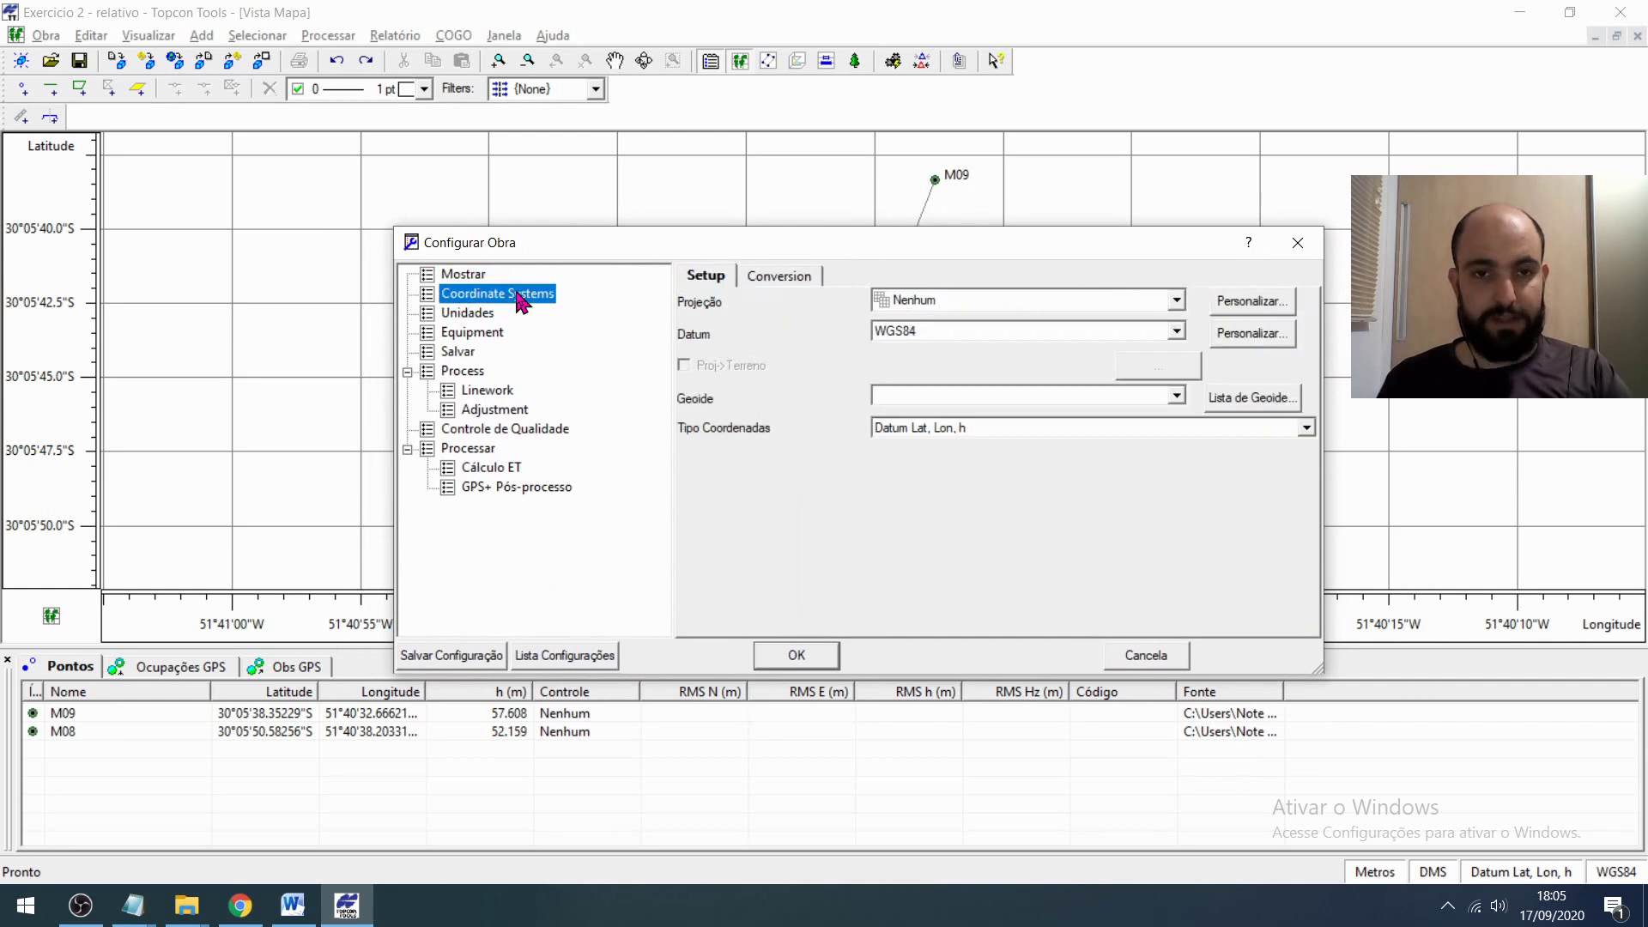
pyautogui.click(961, 300)
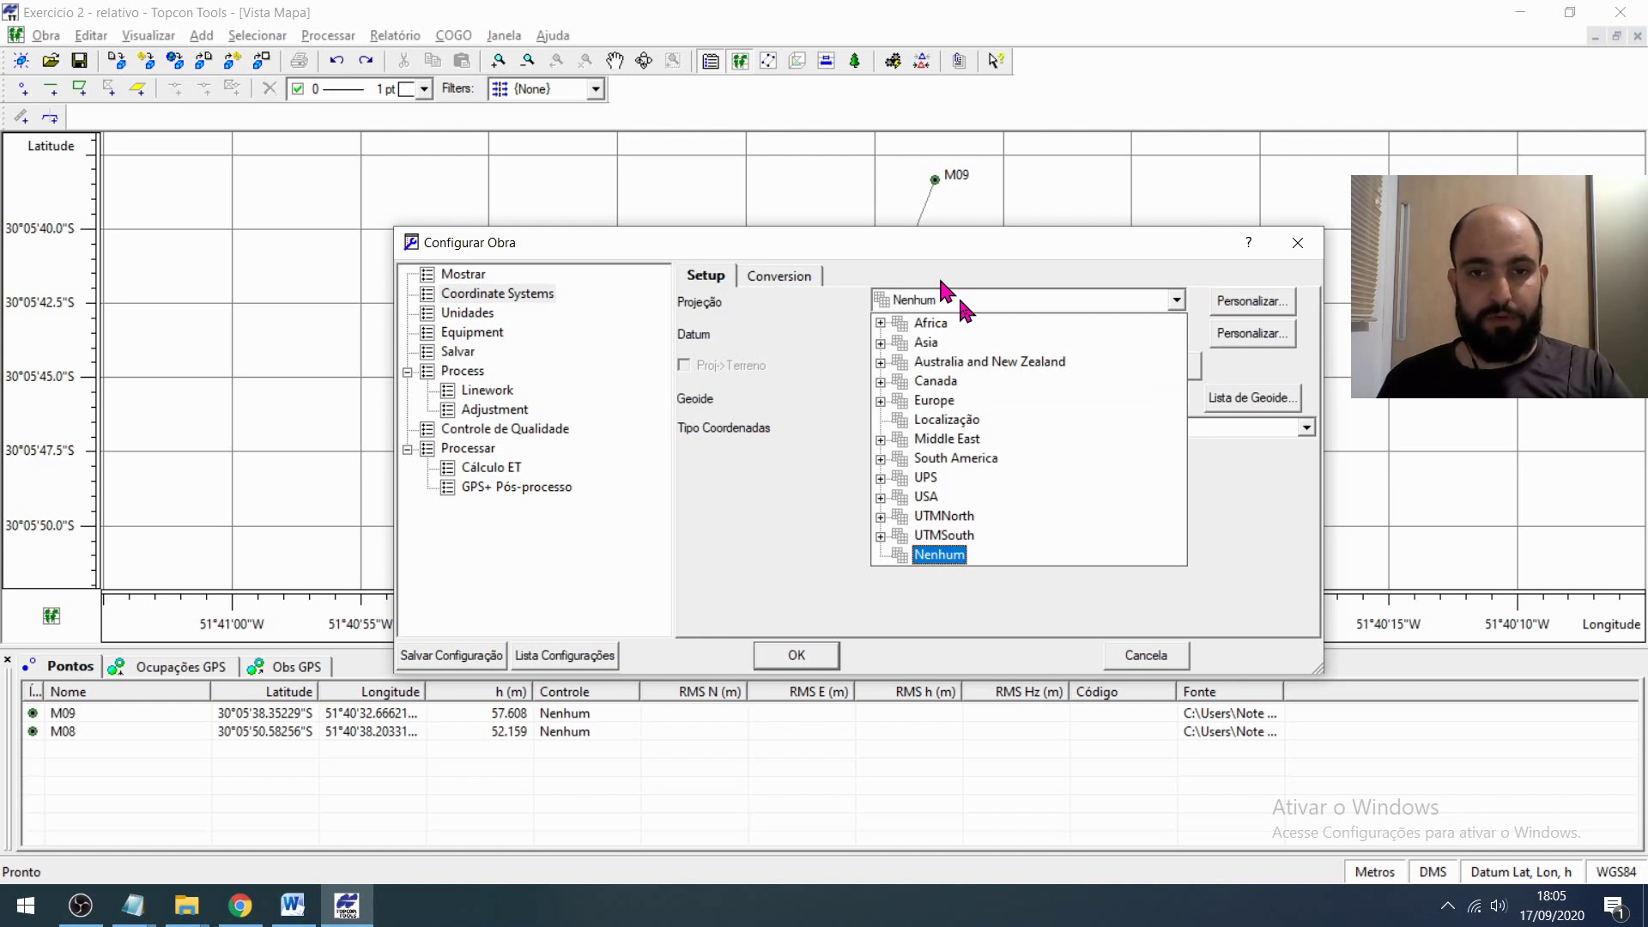
pyautogui.click(881, 538)
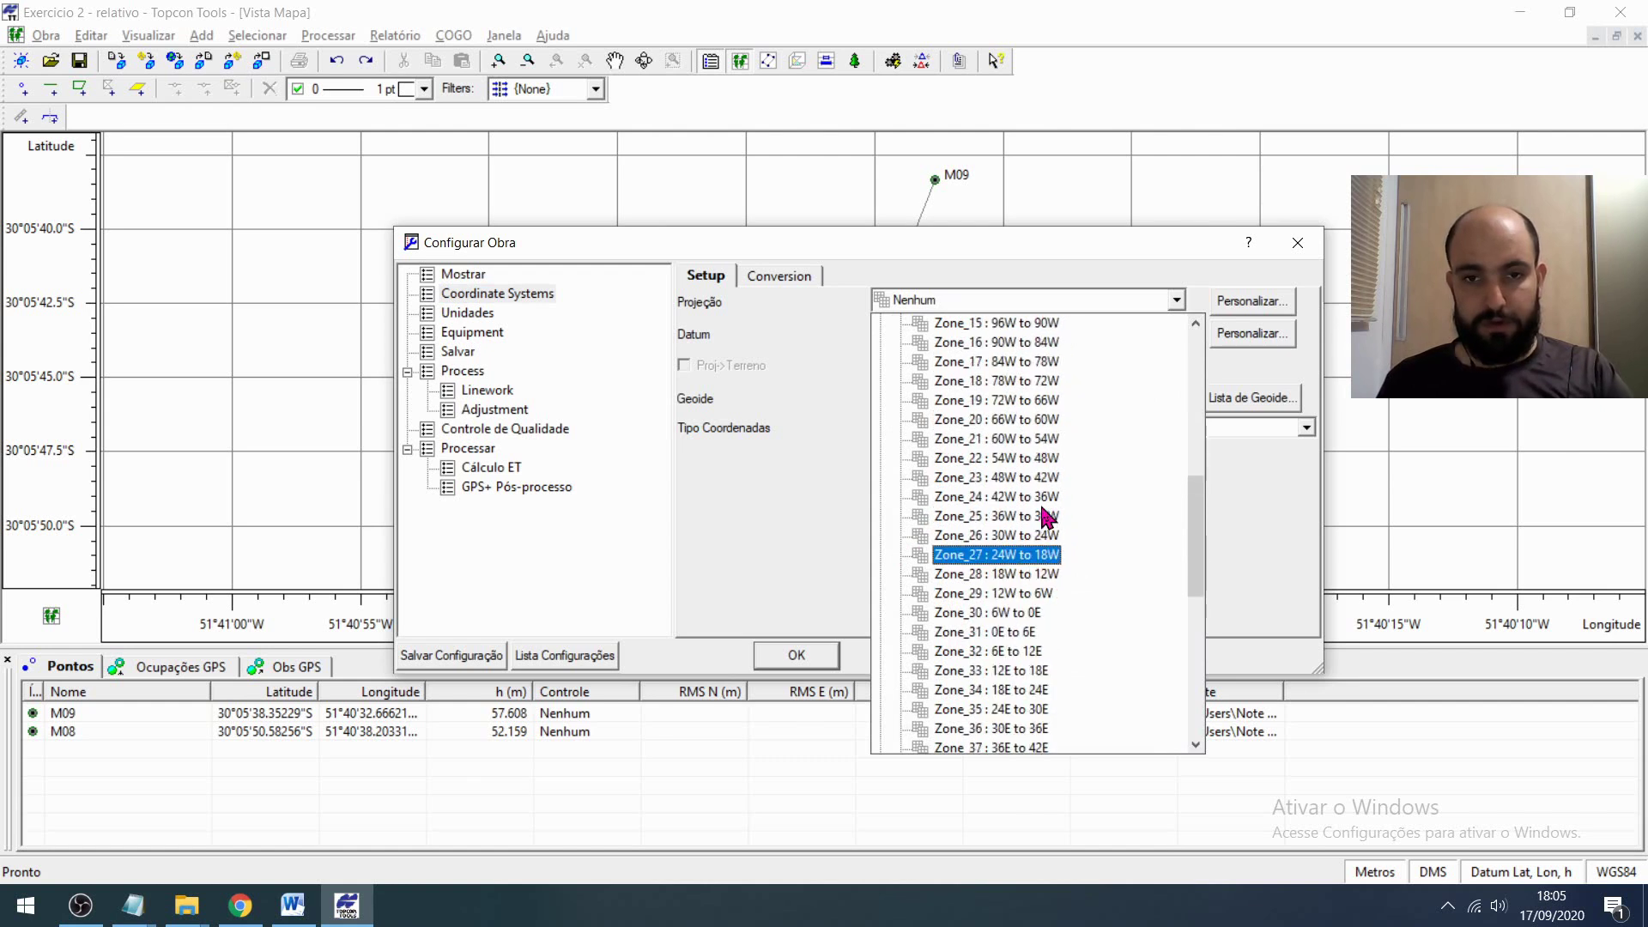
pyautogui.scroll(-1, 1045, 516)
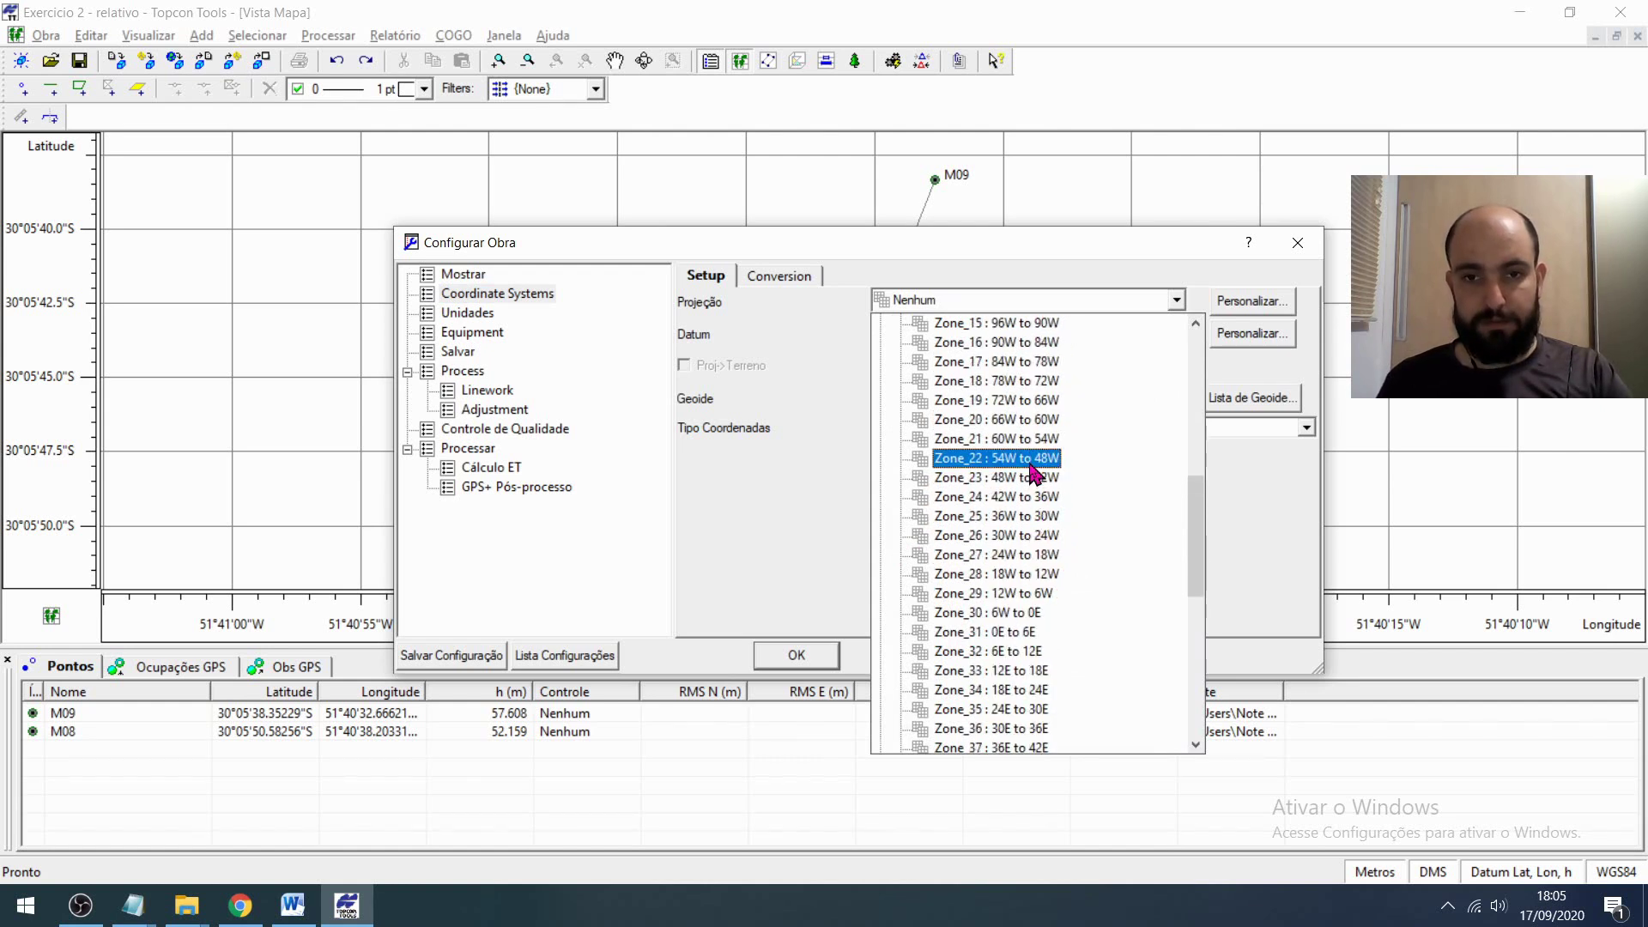
pyautogui.click(1035, 468)
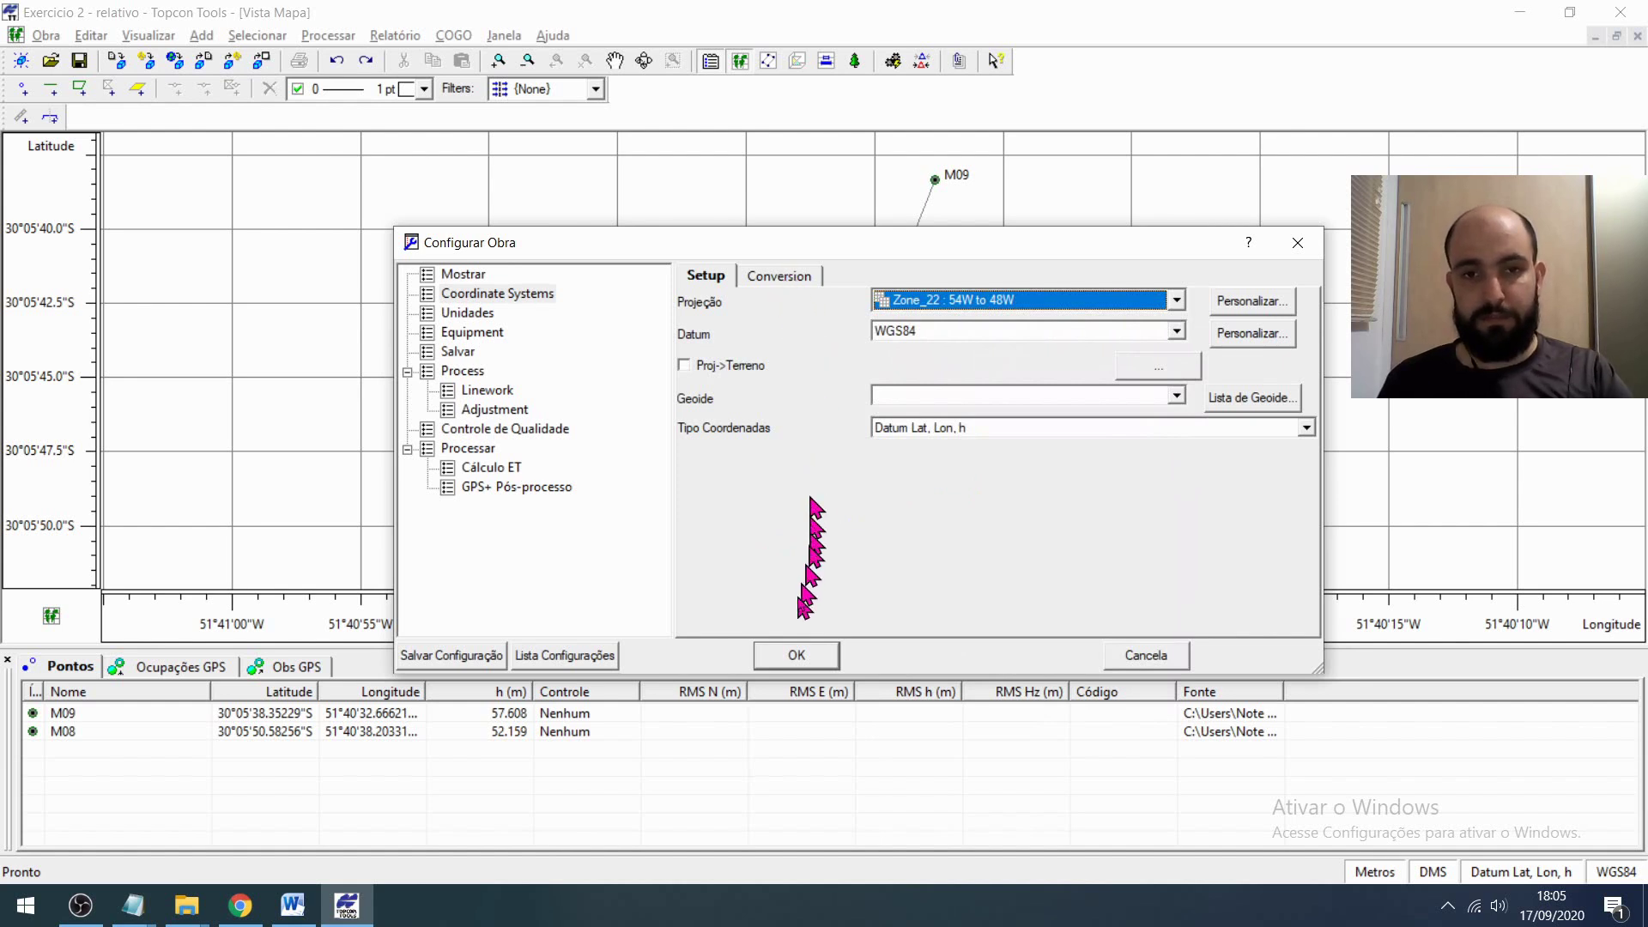
pyautogui.click(798, 654)
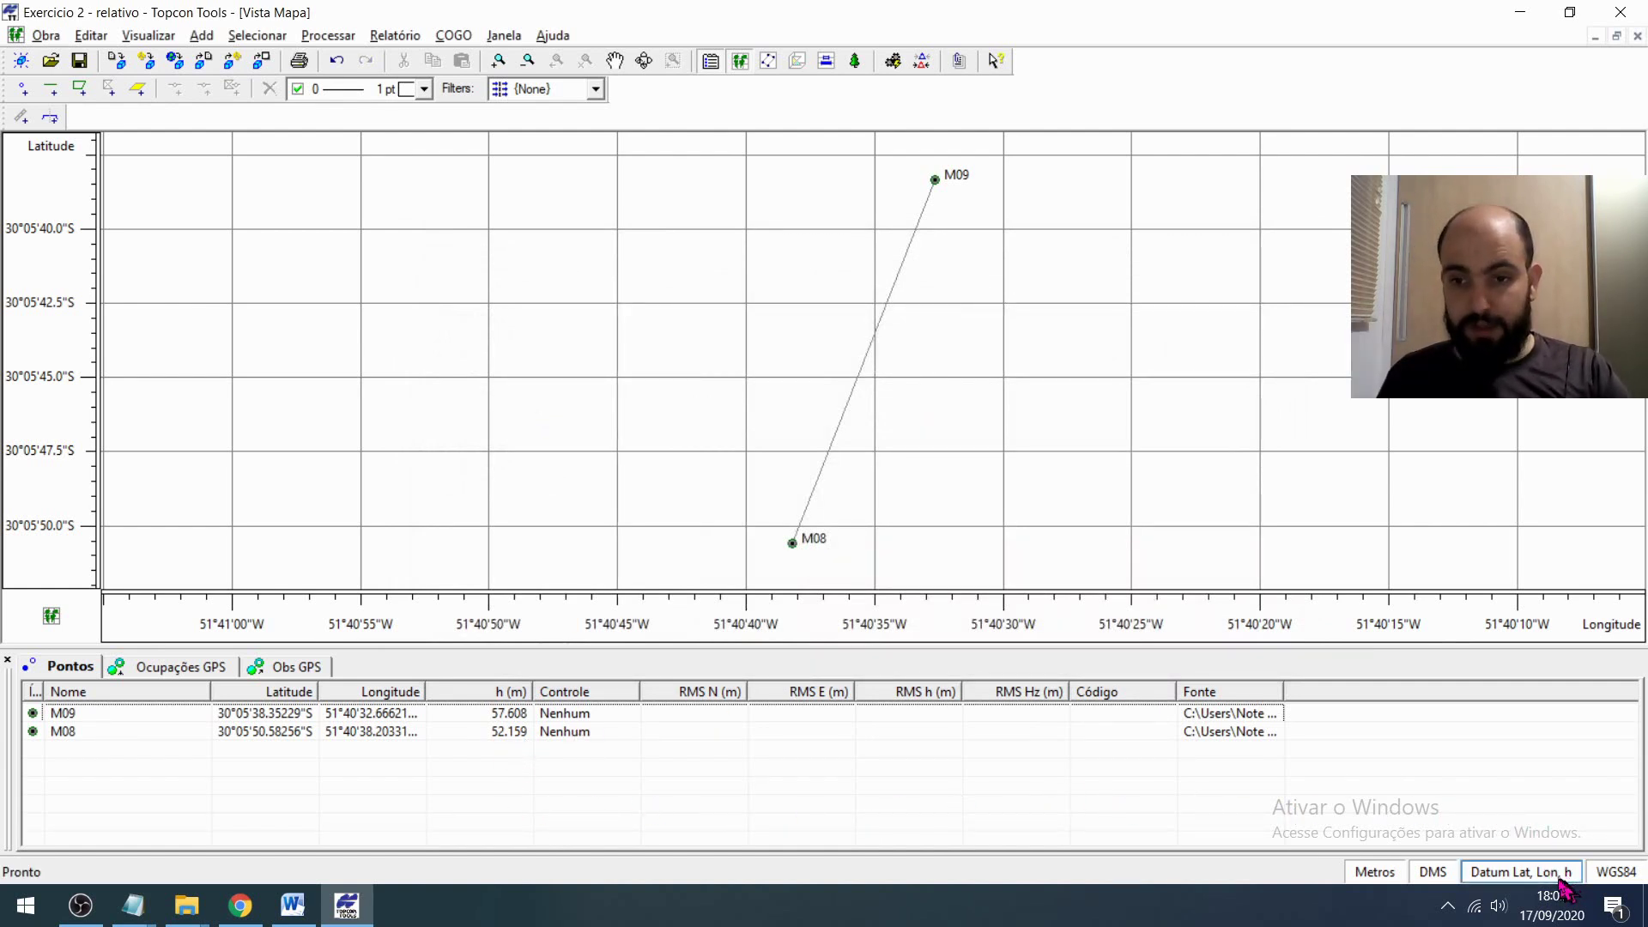
# - Change the displayed coordinate type to Projeção so the points are listed in projected coordinates
pyautogui.moveTo(1568, 879)
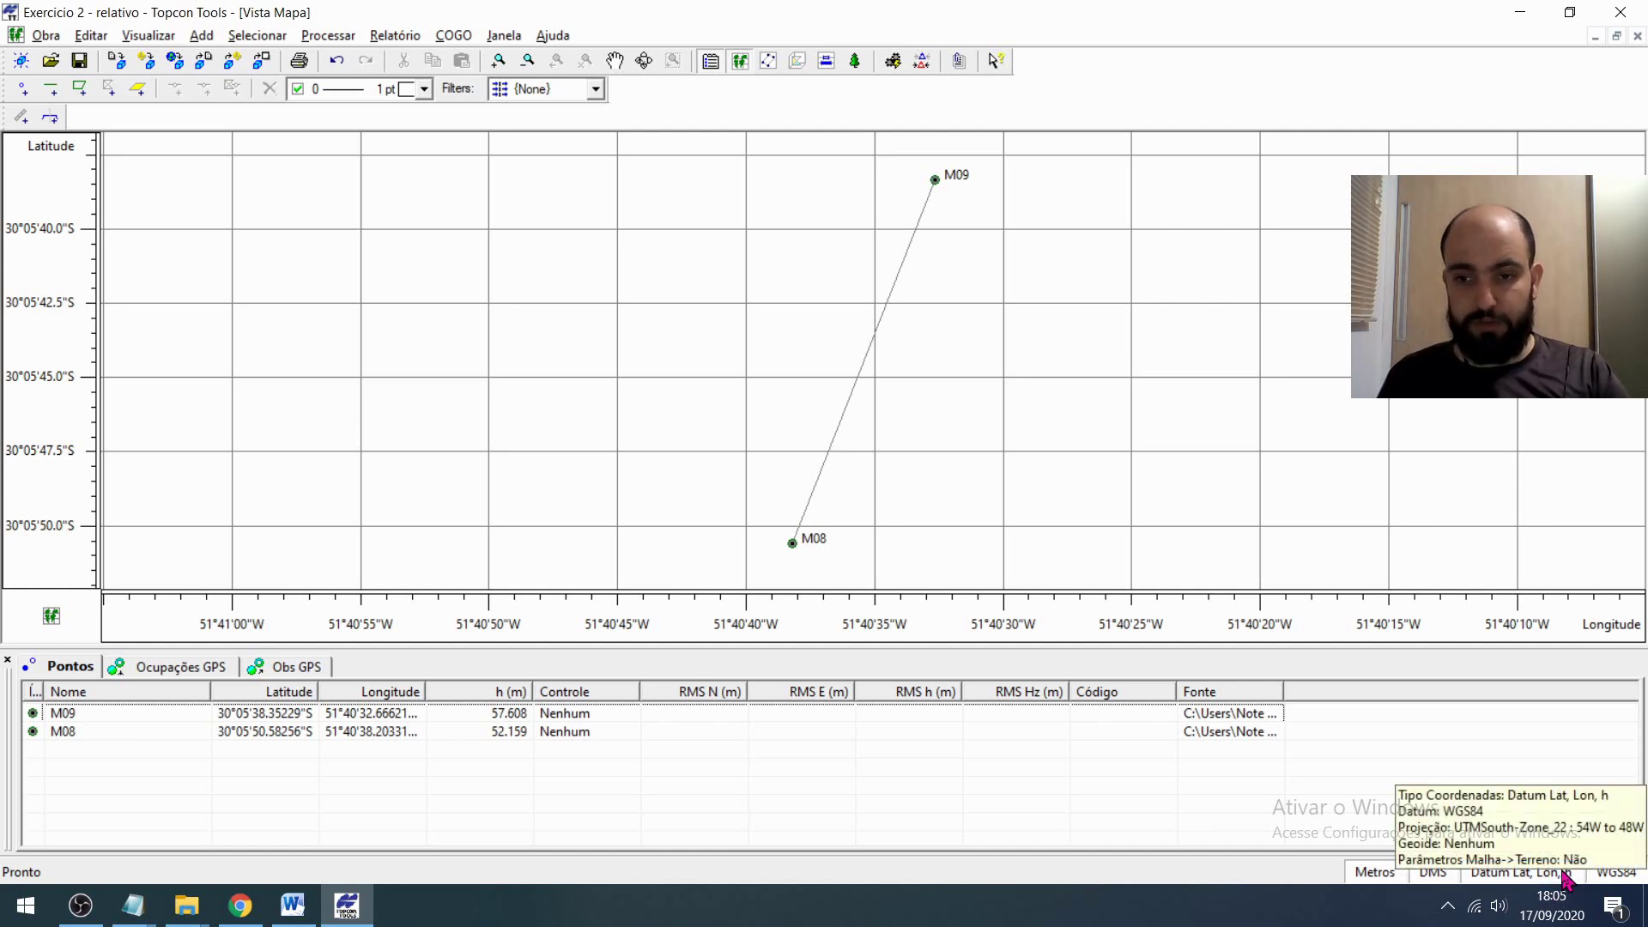
pyautogui.click(1561, 874)
pyautogui.click(1556, 876)
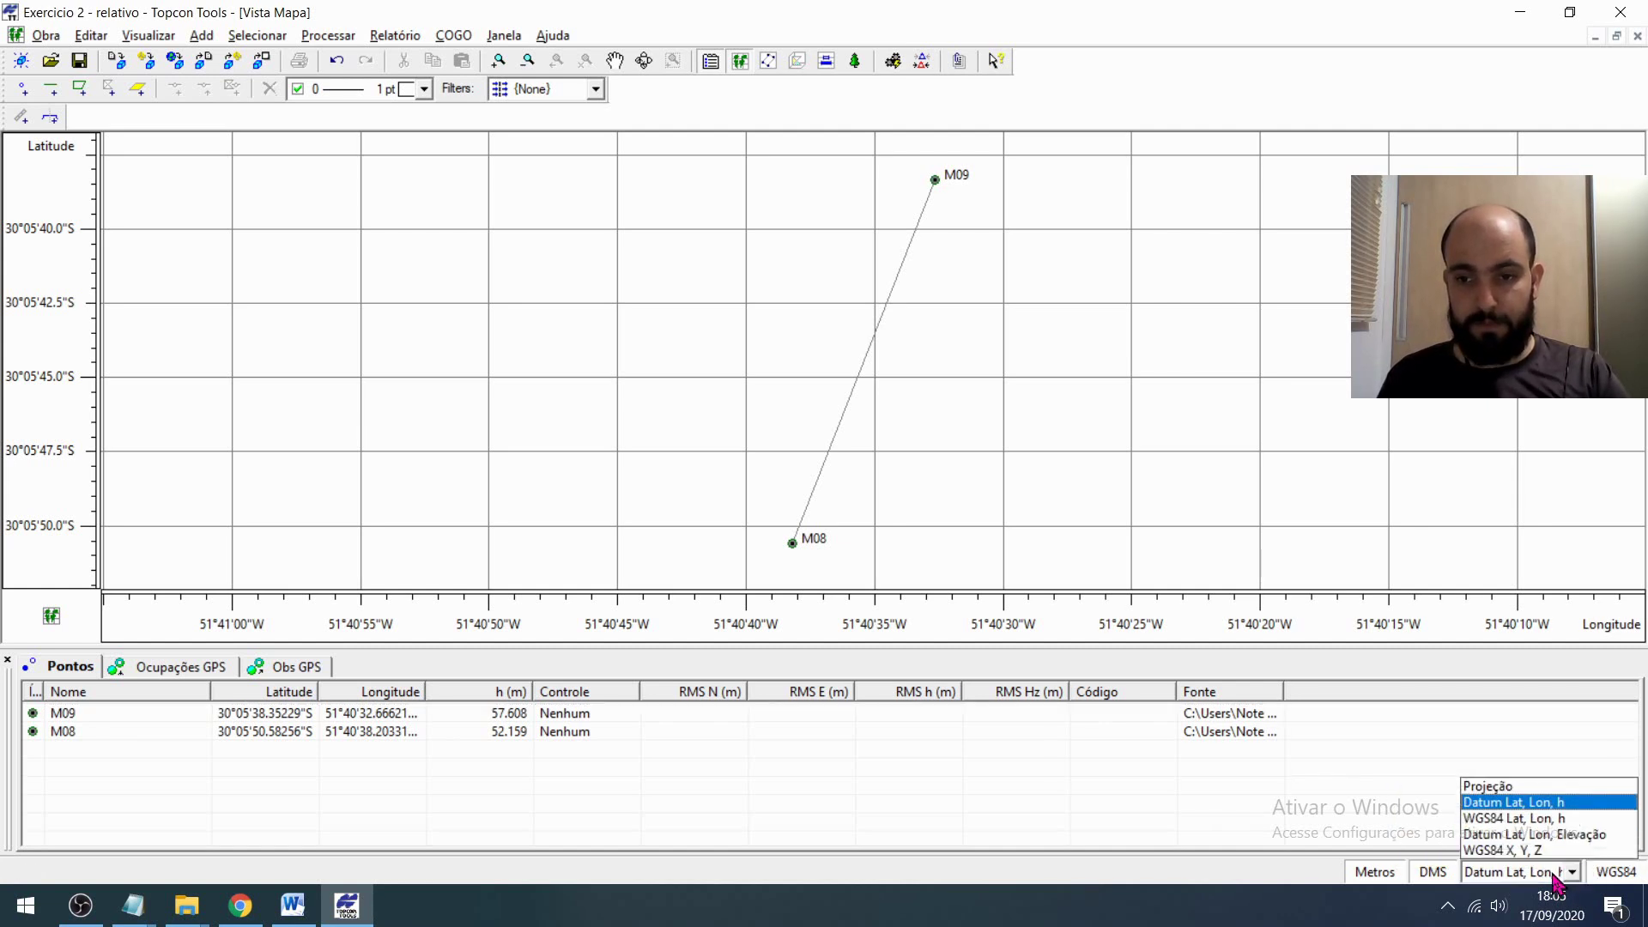
pyautogui.click(1508, 790)
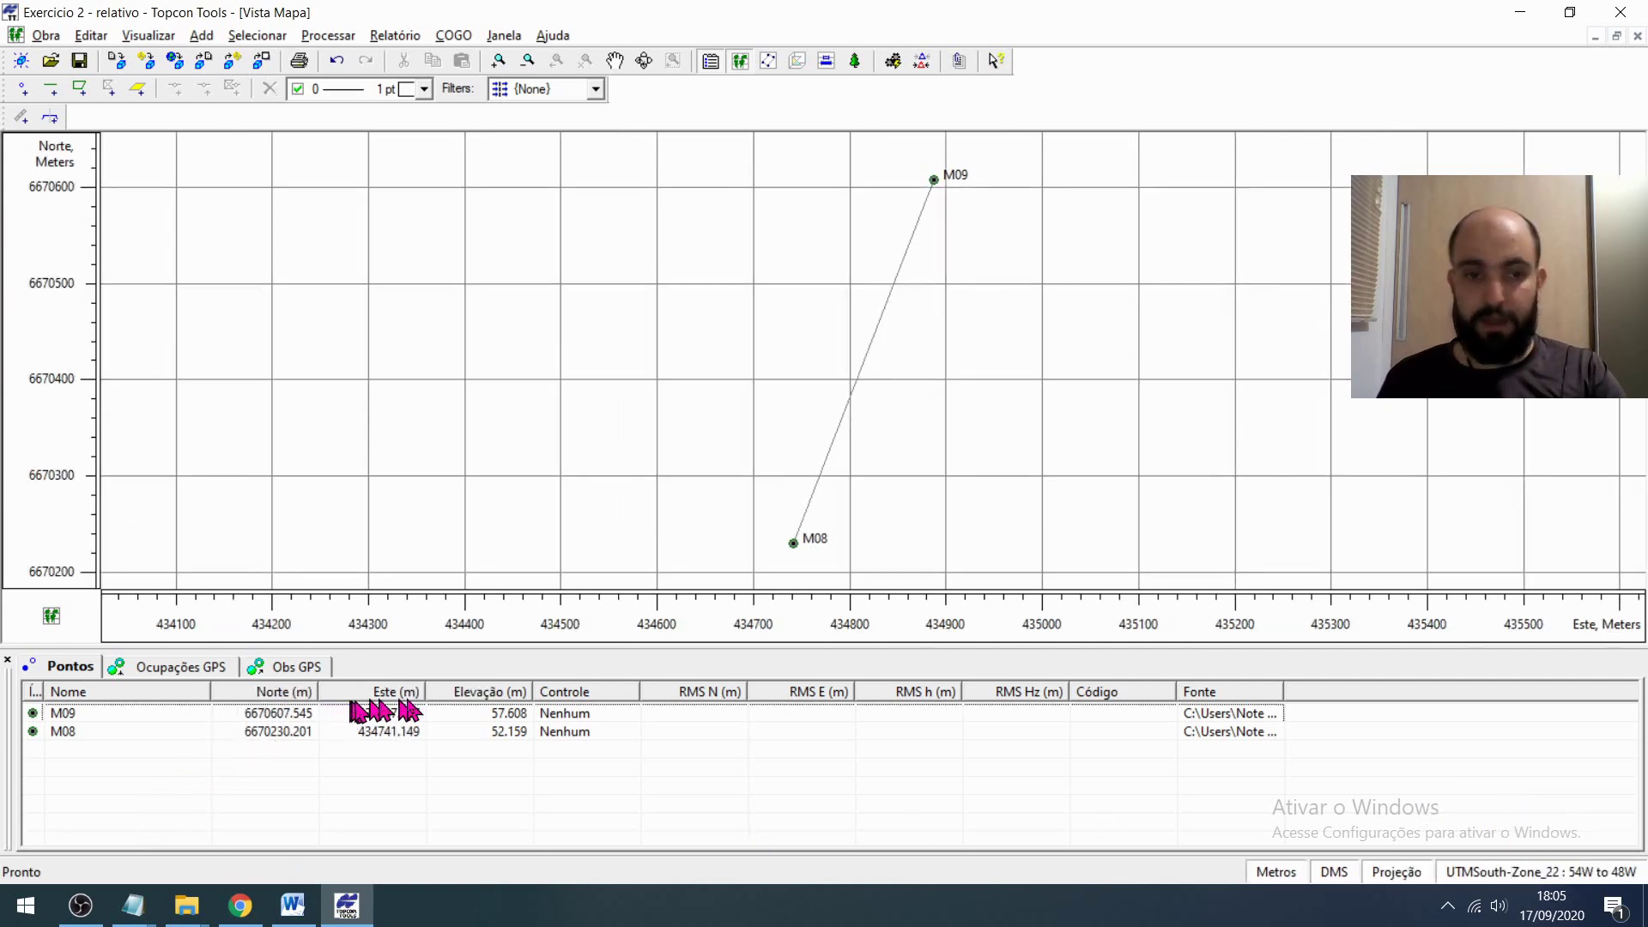
# - Set the datum to SIRGAS in the job's coordinate system settings, with Proj->Terreno disabled
pyautogui.click(48, 37)
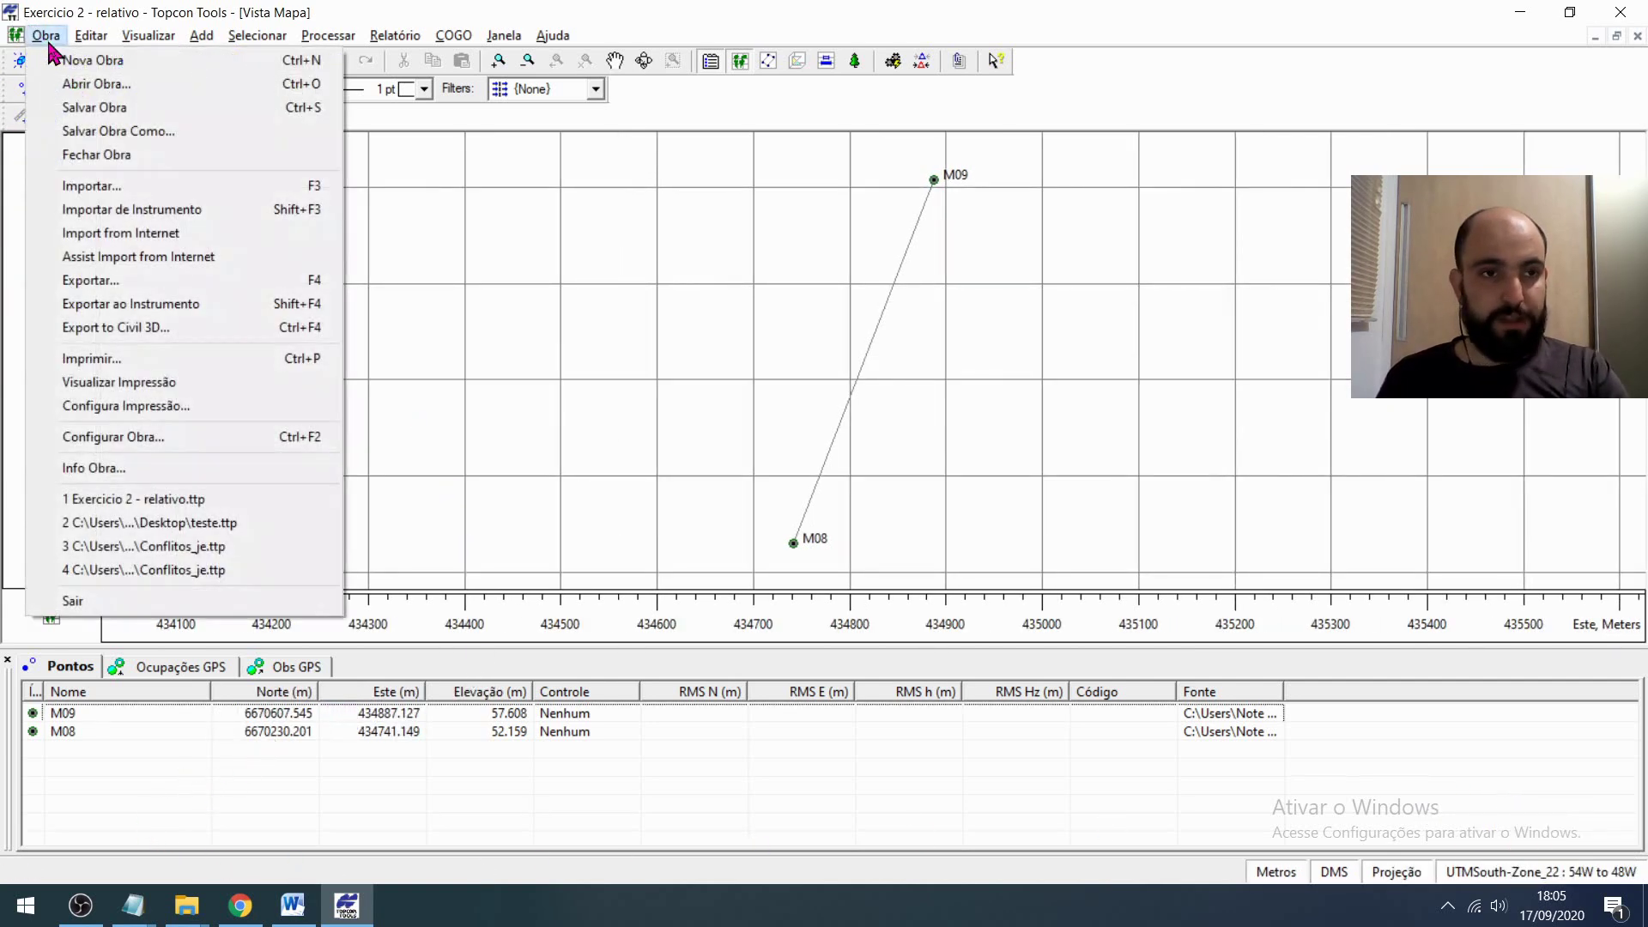
pyautogui.click(151, 443)
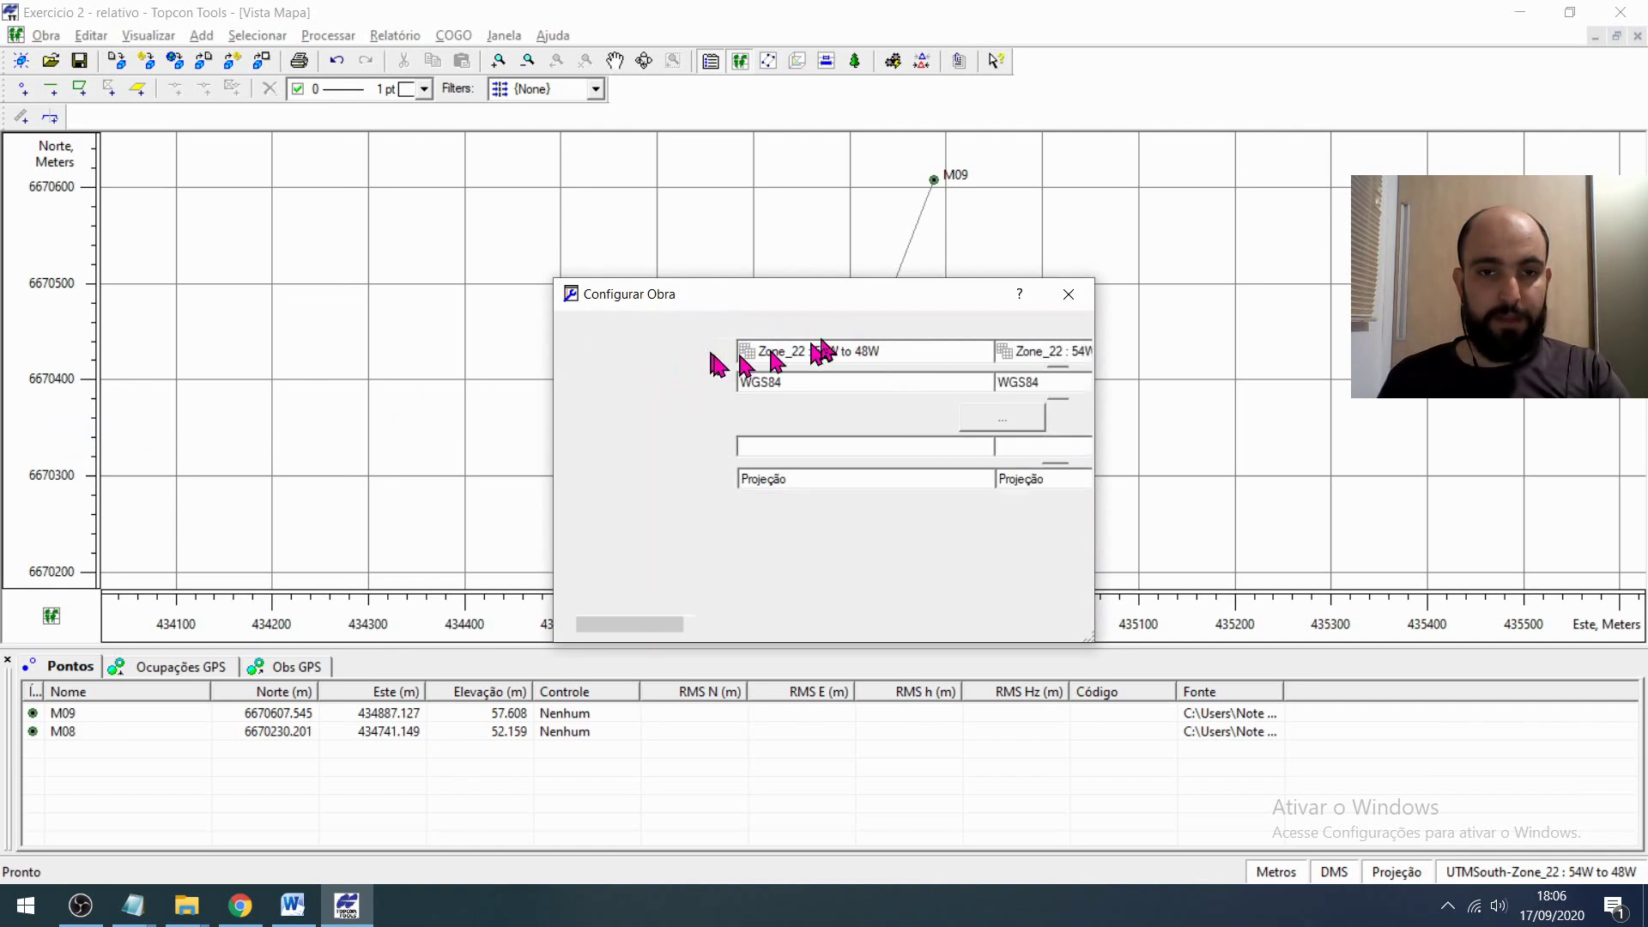
pyautogui.click(1072, 330)
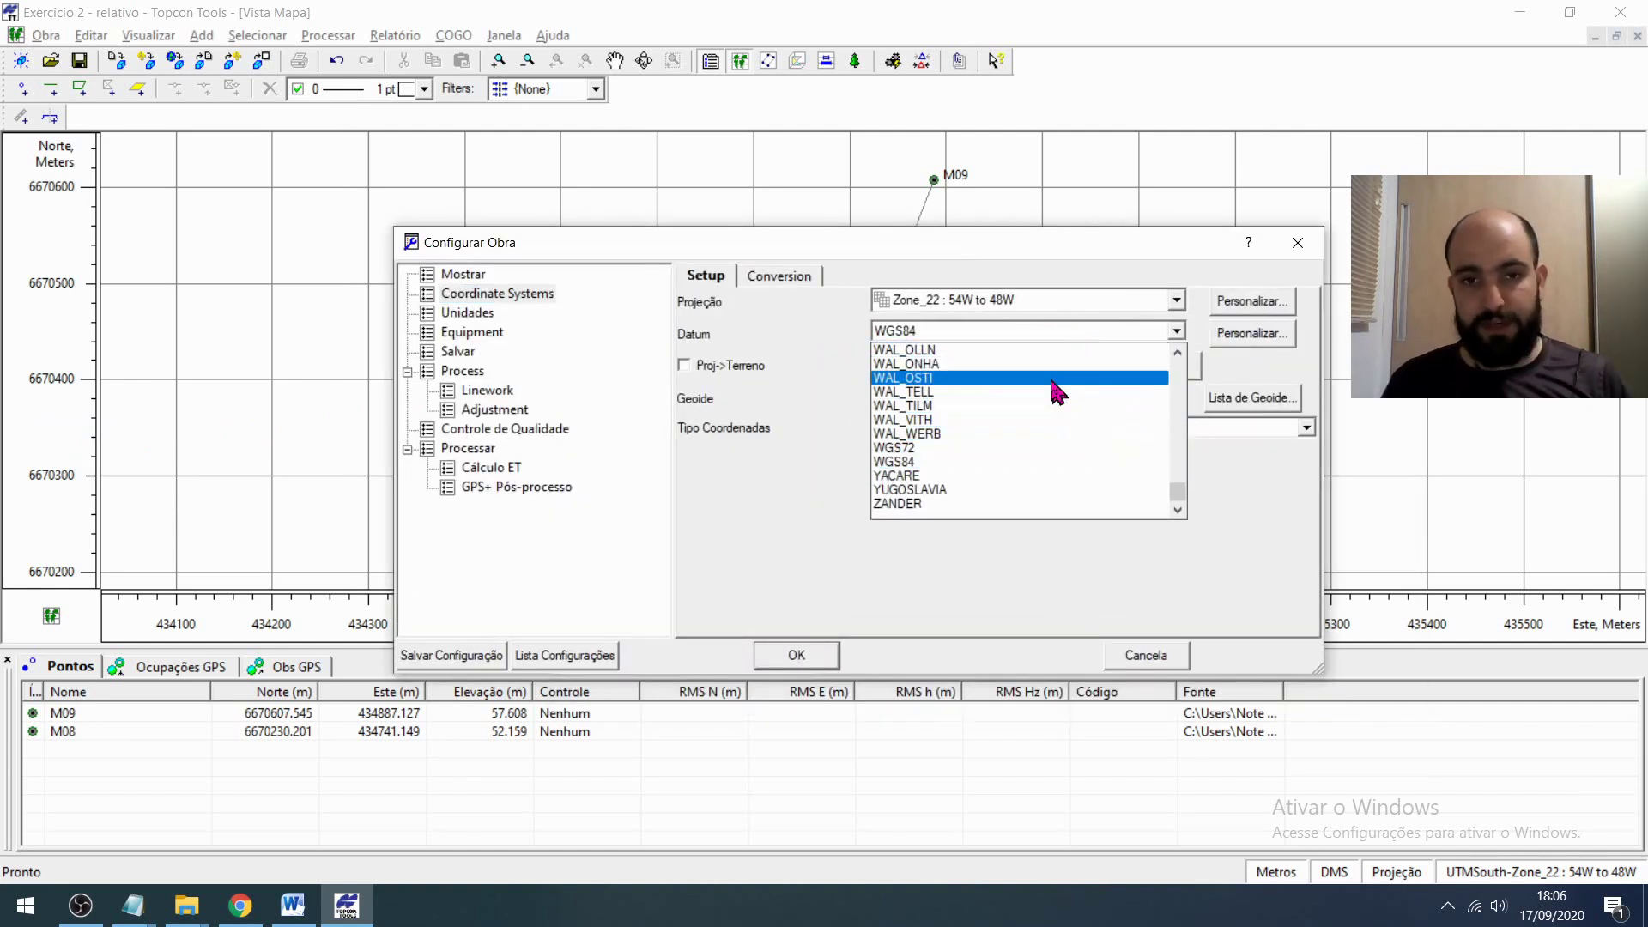
pyautogui.click(1014, 331)
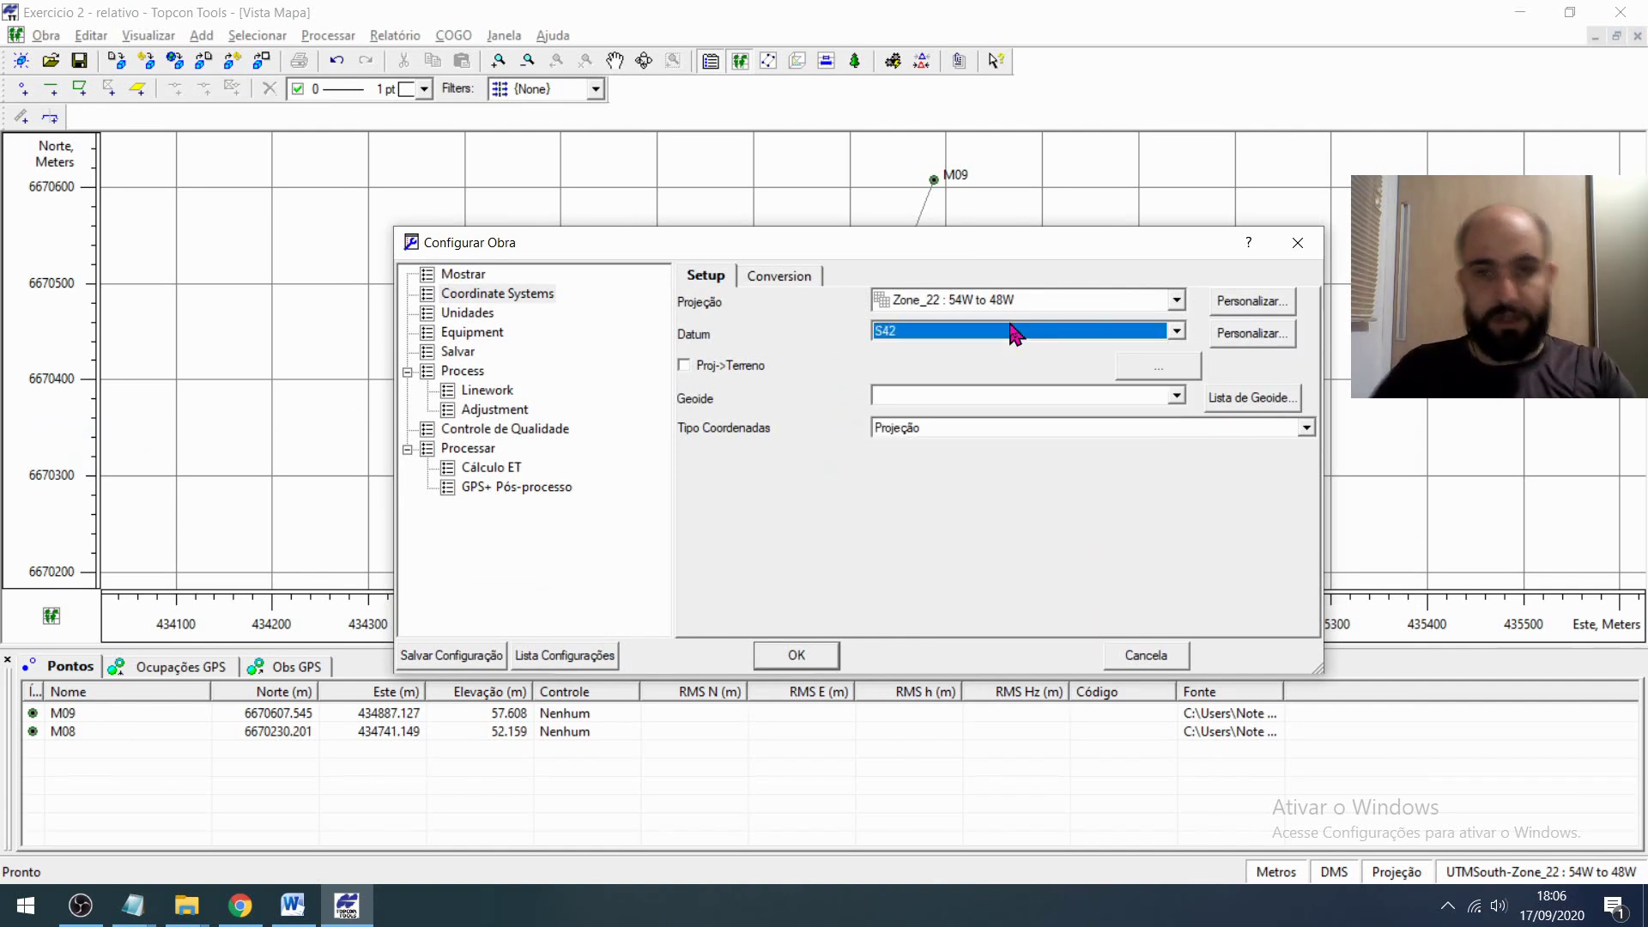
pyautogui.click(1177, 331)
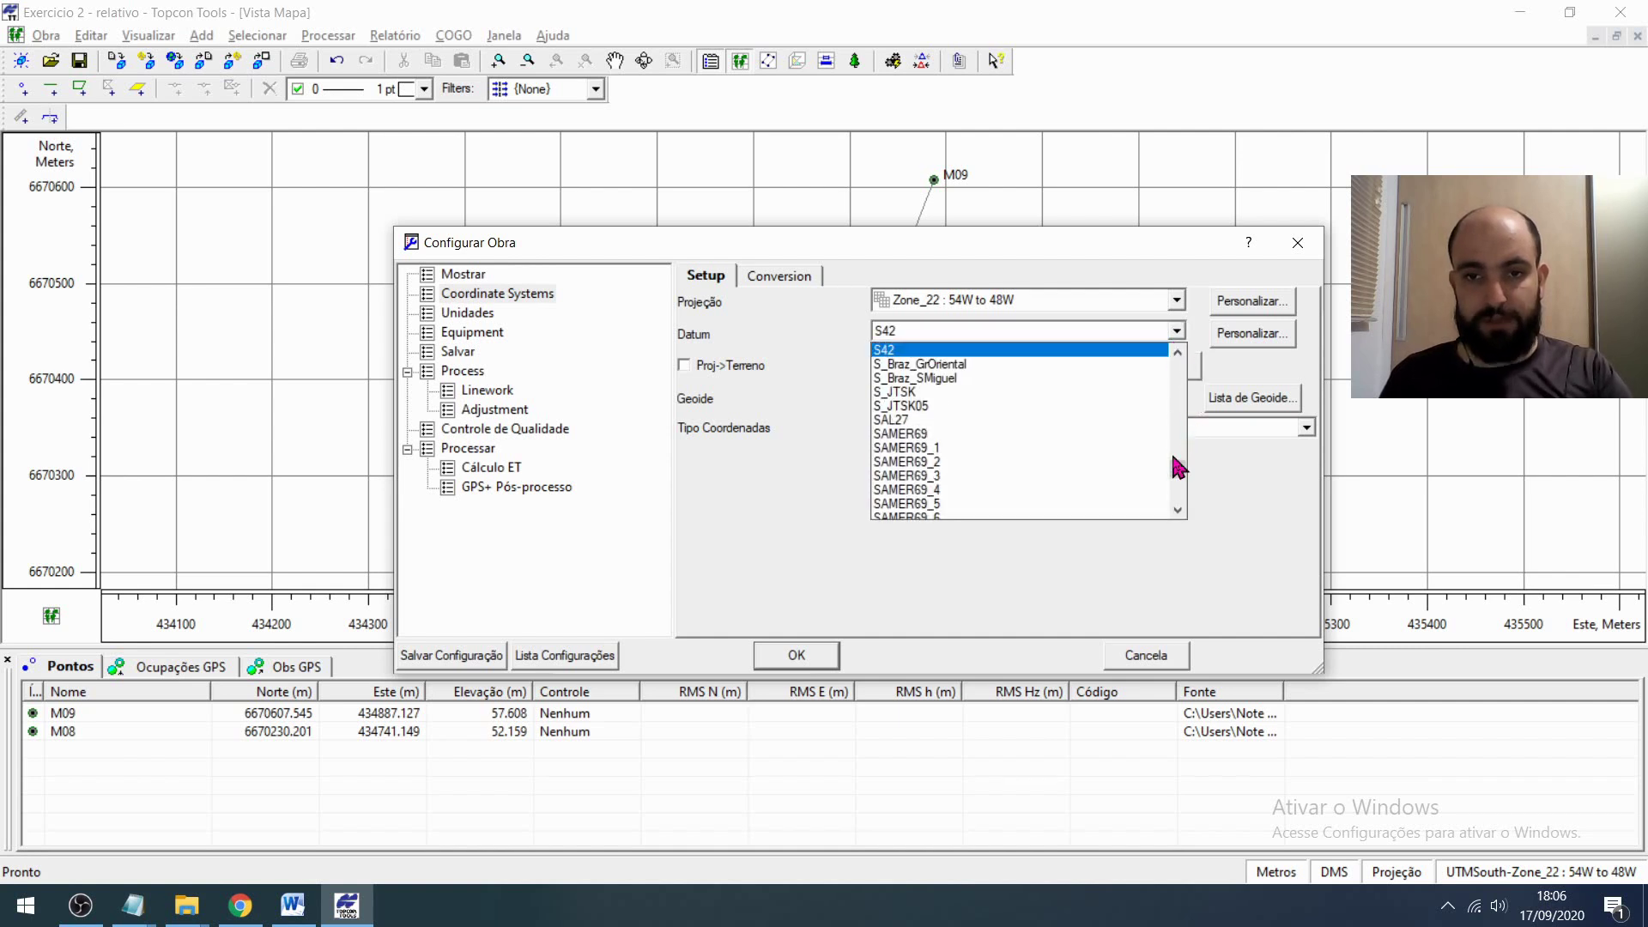
pyautogui.scroll(4, 1137, 444)
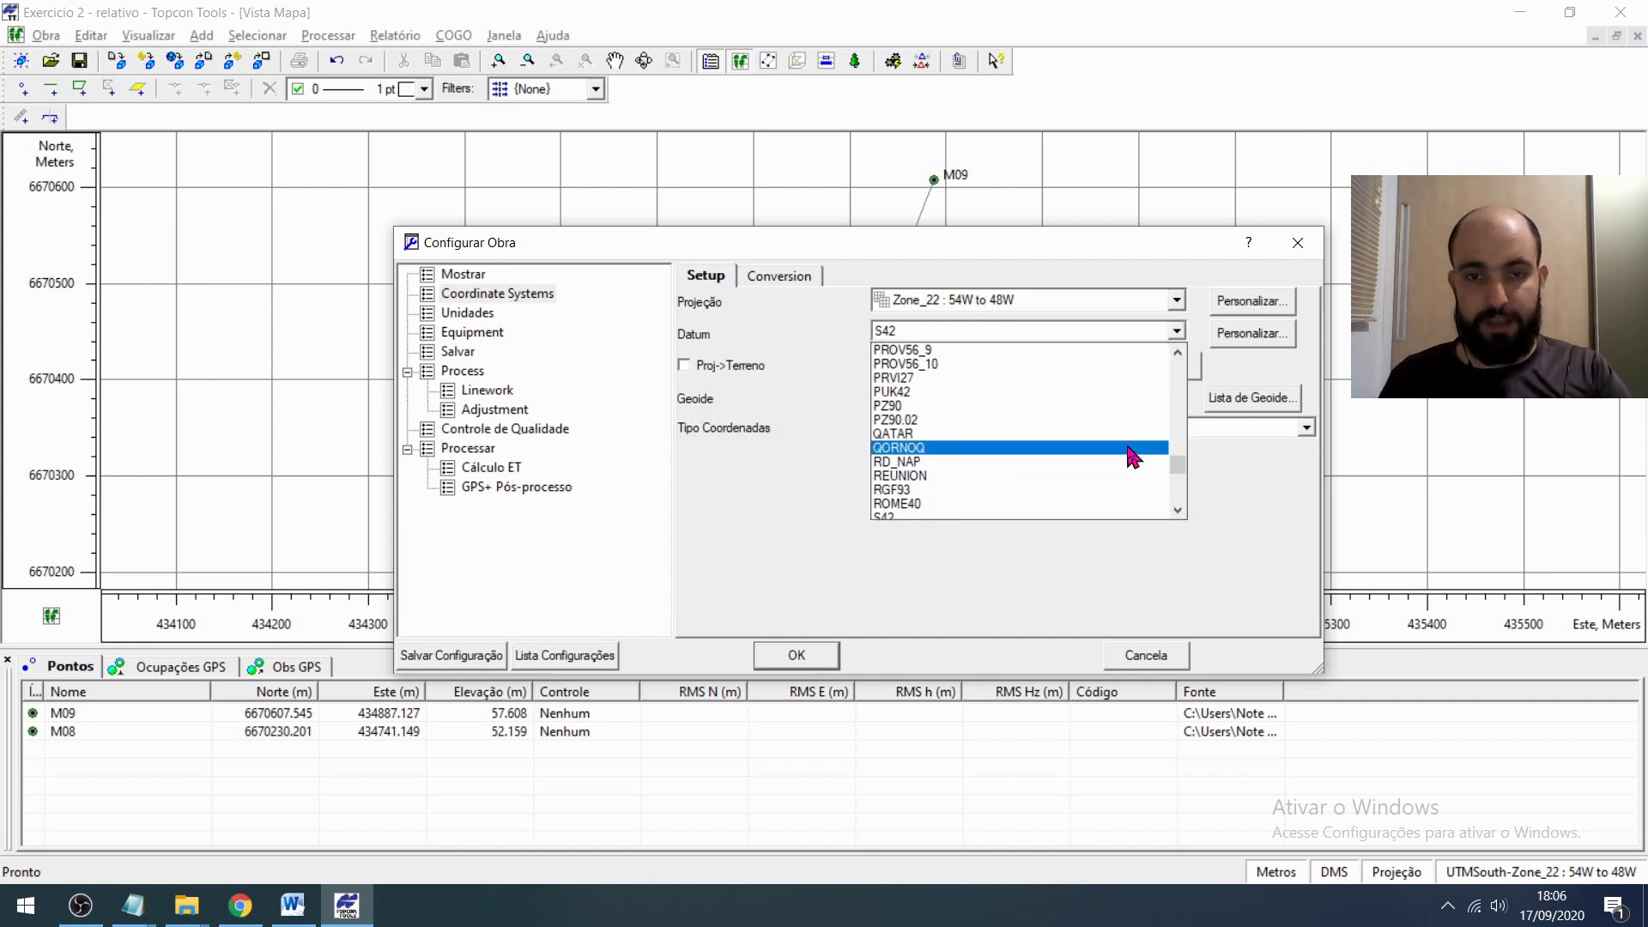
pyautogui.scroll(8, 1135, 456)
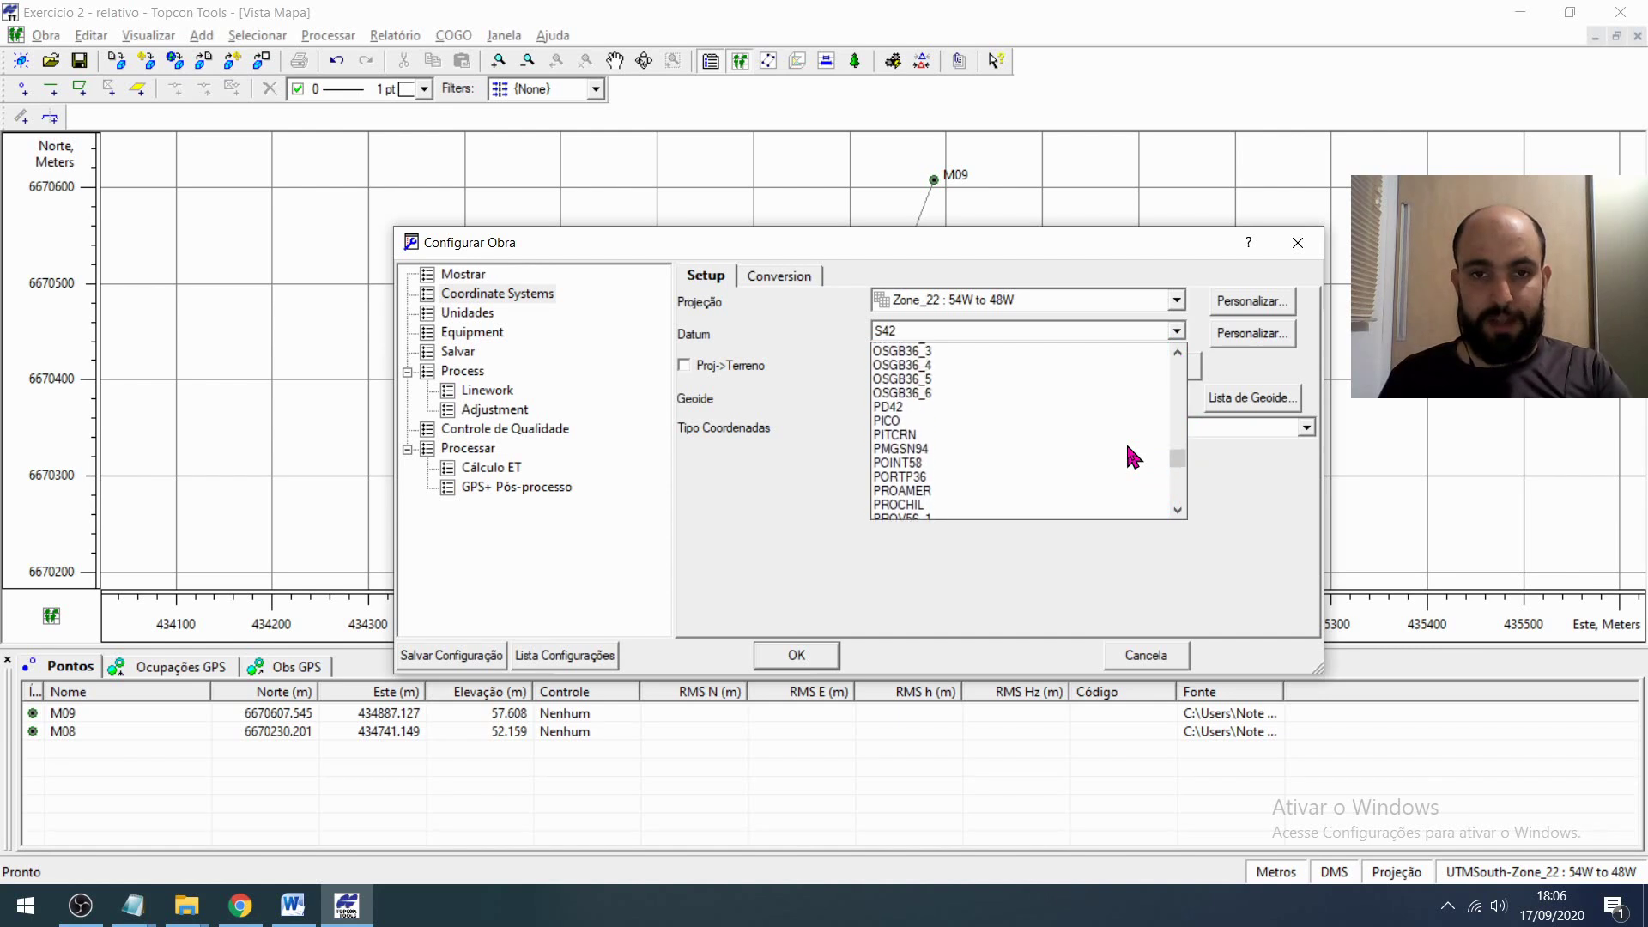
pyautogui.scroll(5, 1135, 457)
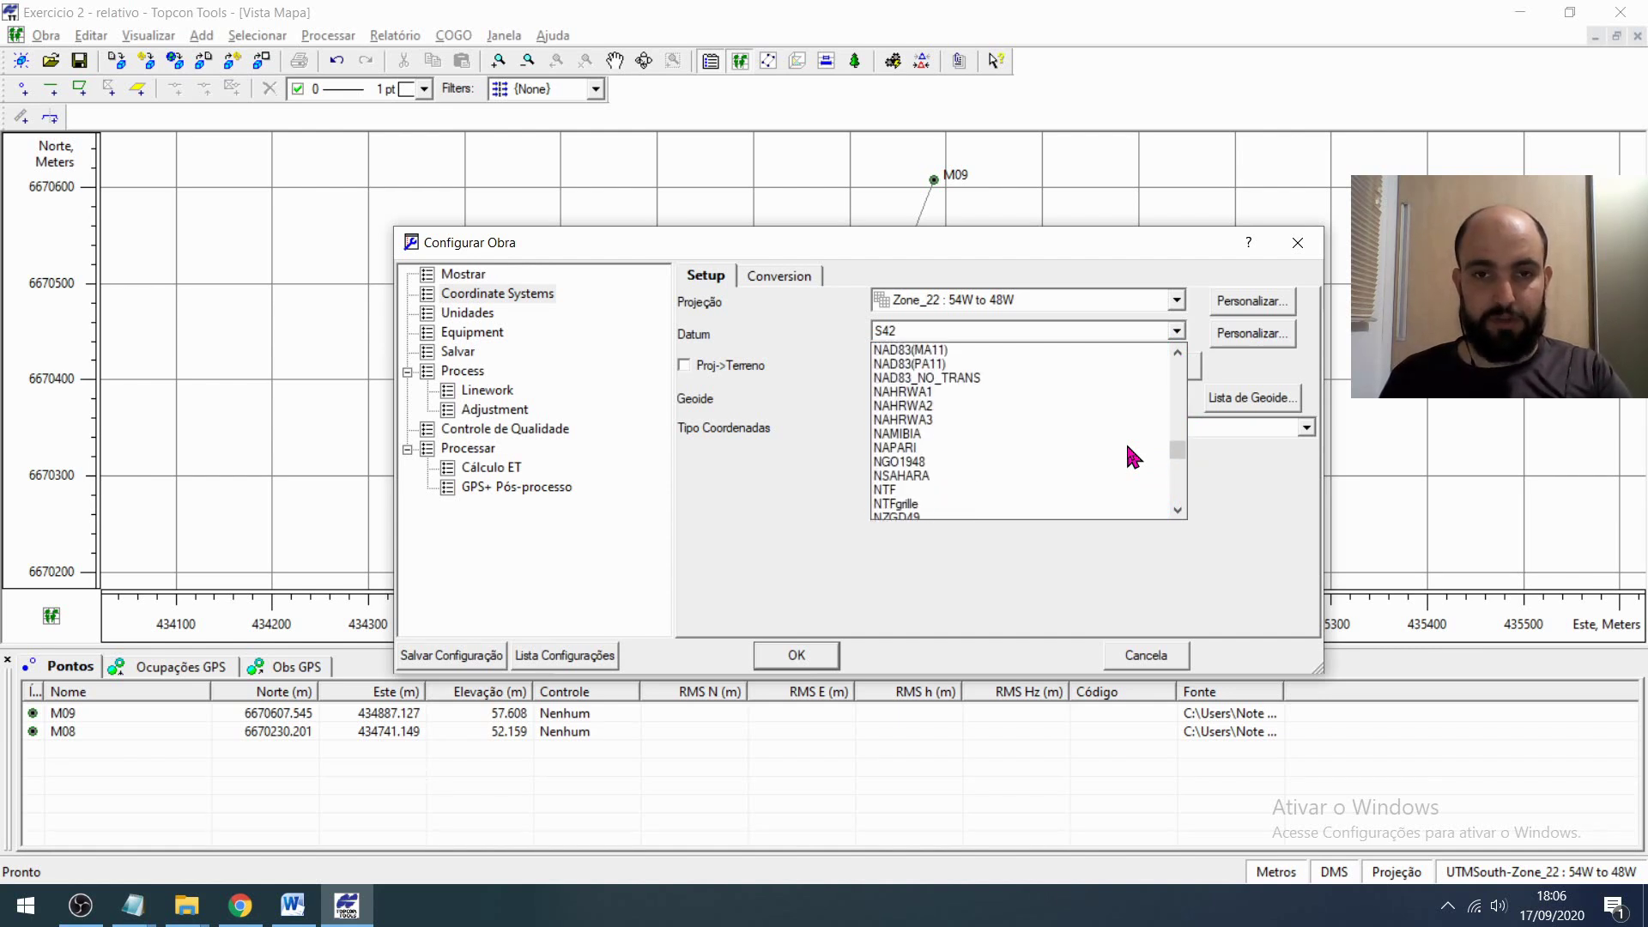
pyautogui.scroll(15, 1135, 457)
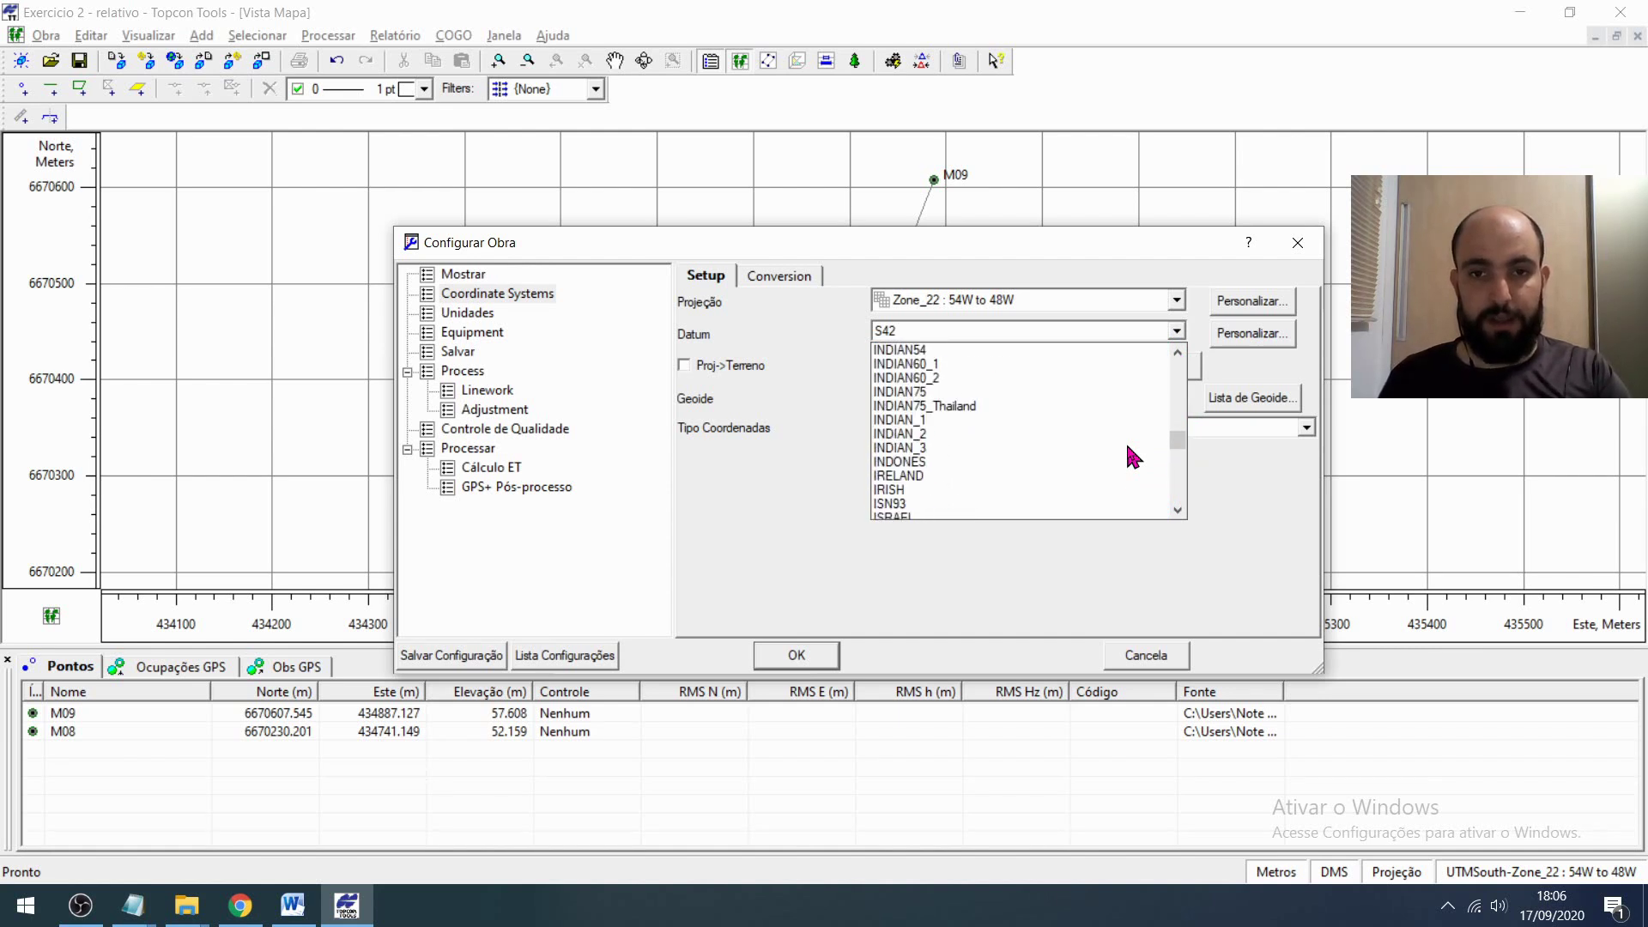
pyautogui.scroll(5, 1128, 447)
pyautogui.moveTo(1177, 427); pyautogui.dragTo(1183, 476)
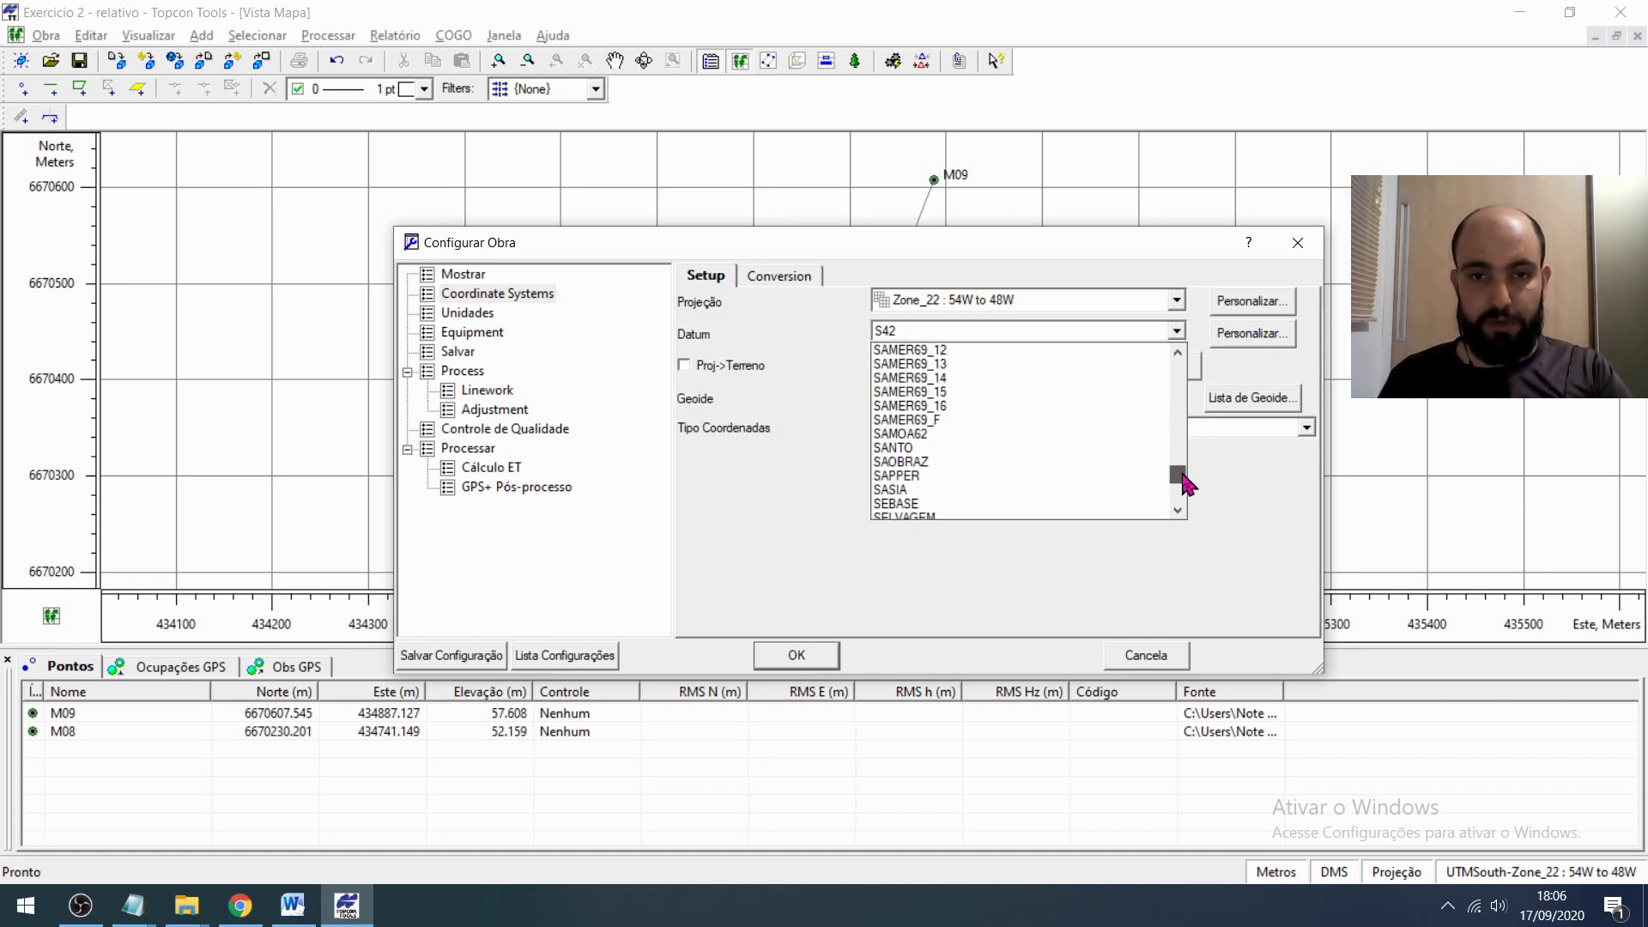
pyautogui.scroll(-3, 1047, 460)
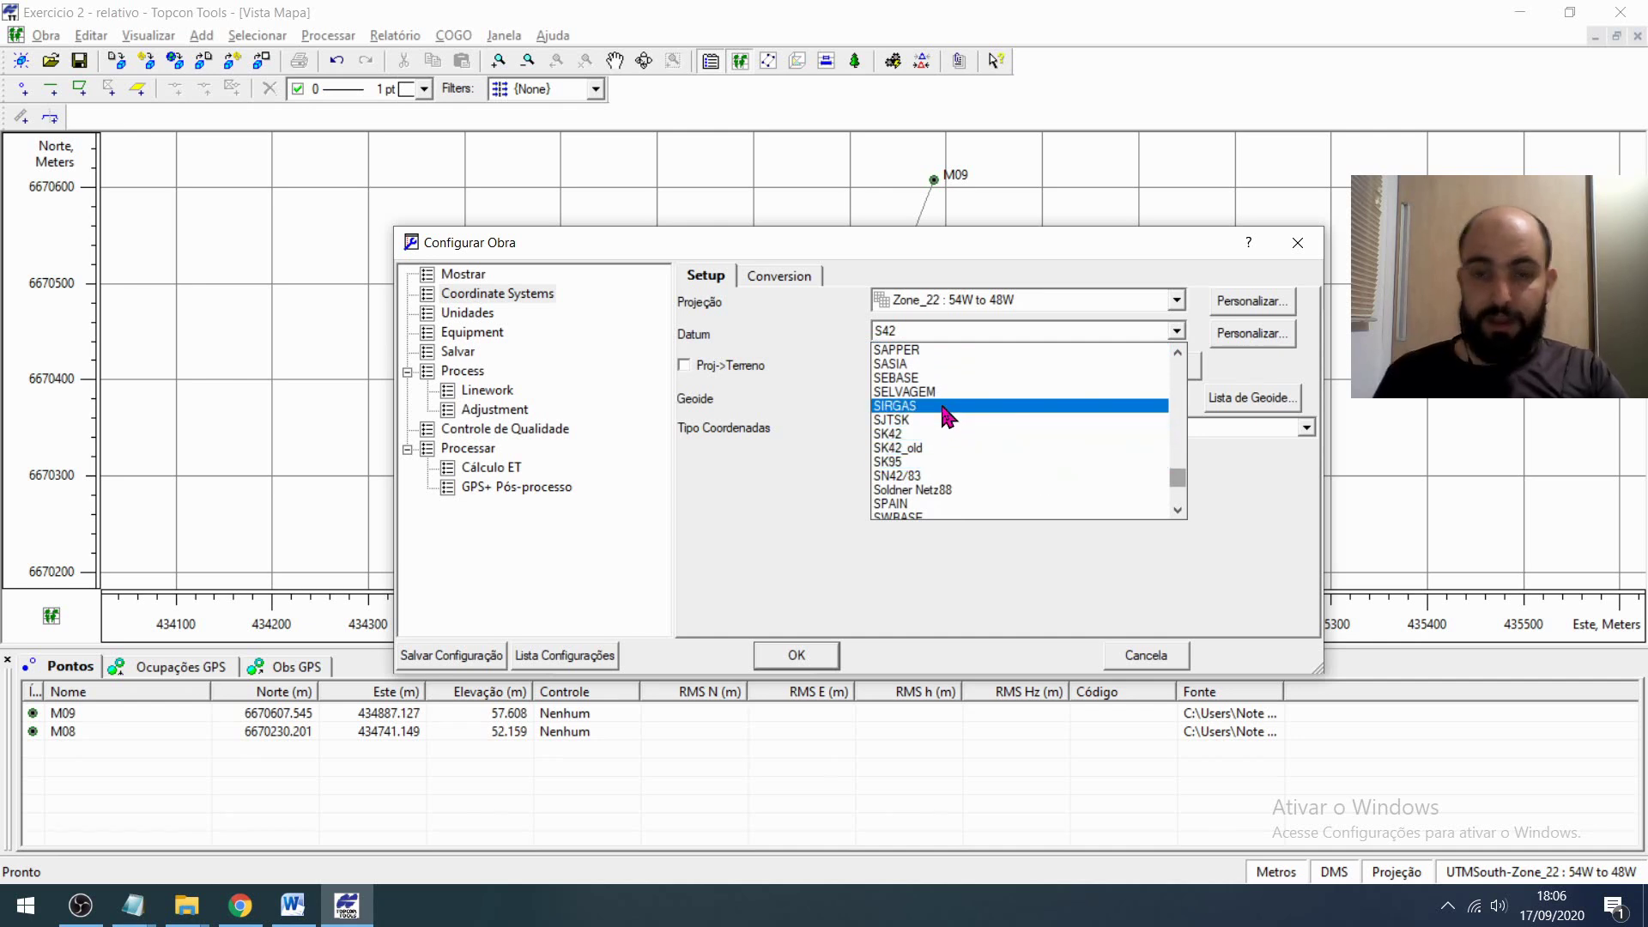
pyautogui.click(944, 406)
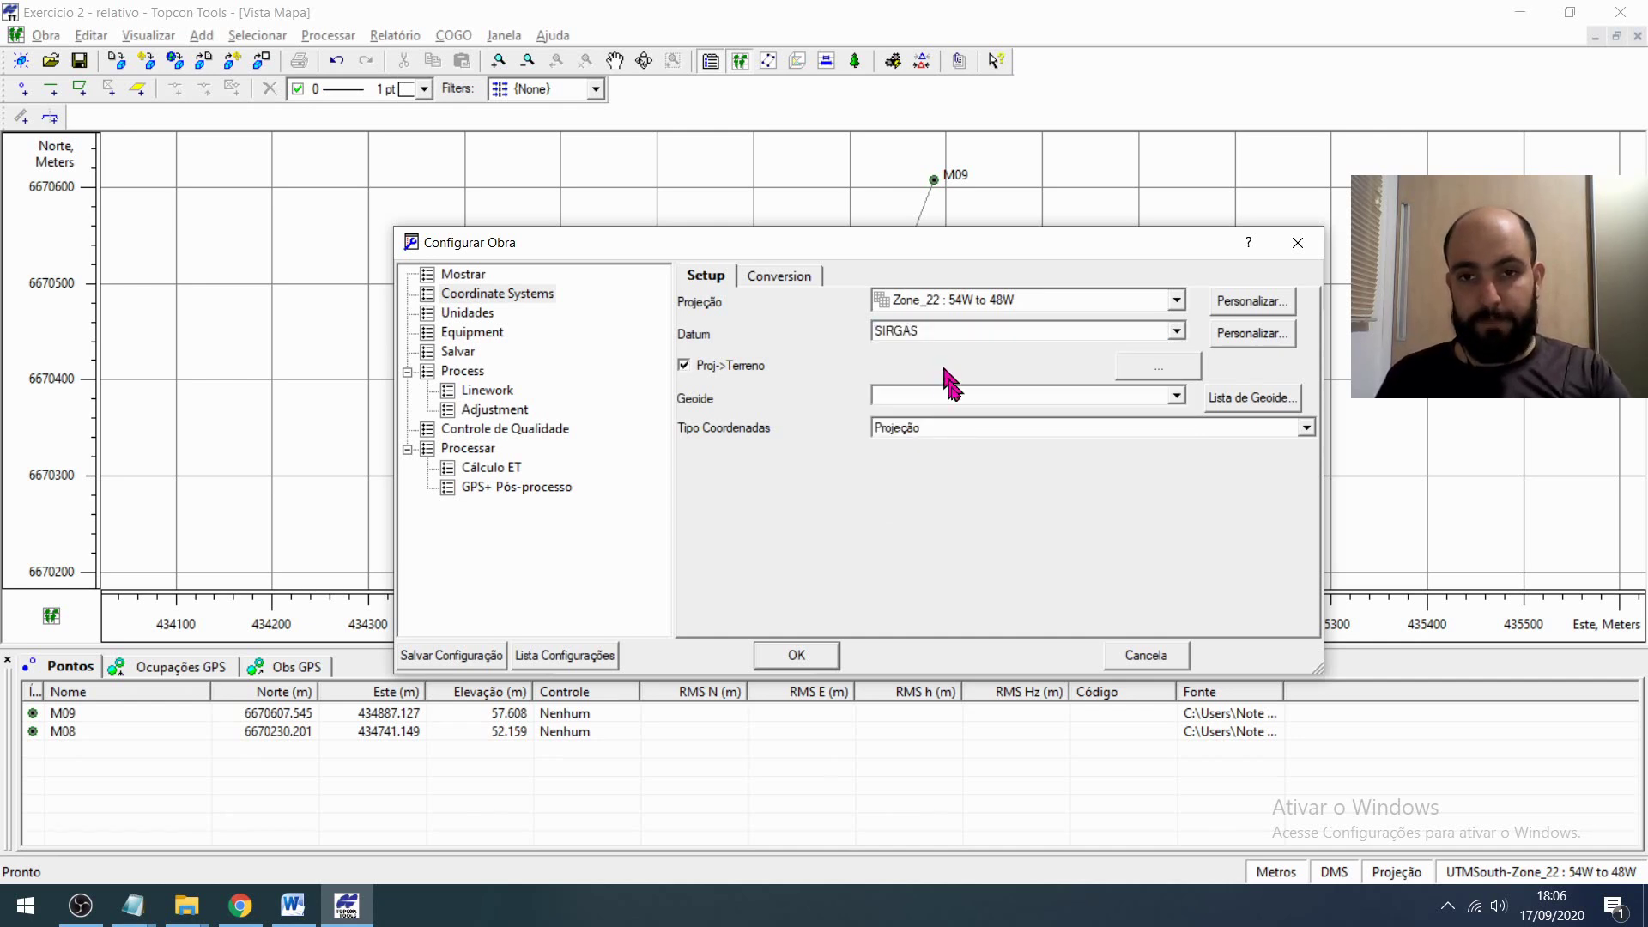
pyautogui.click(754, 370)
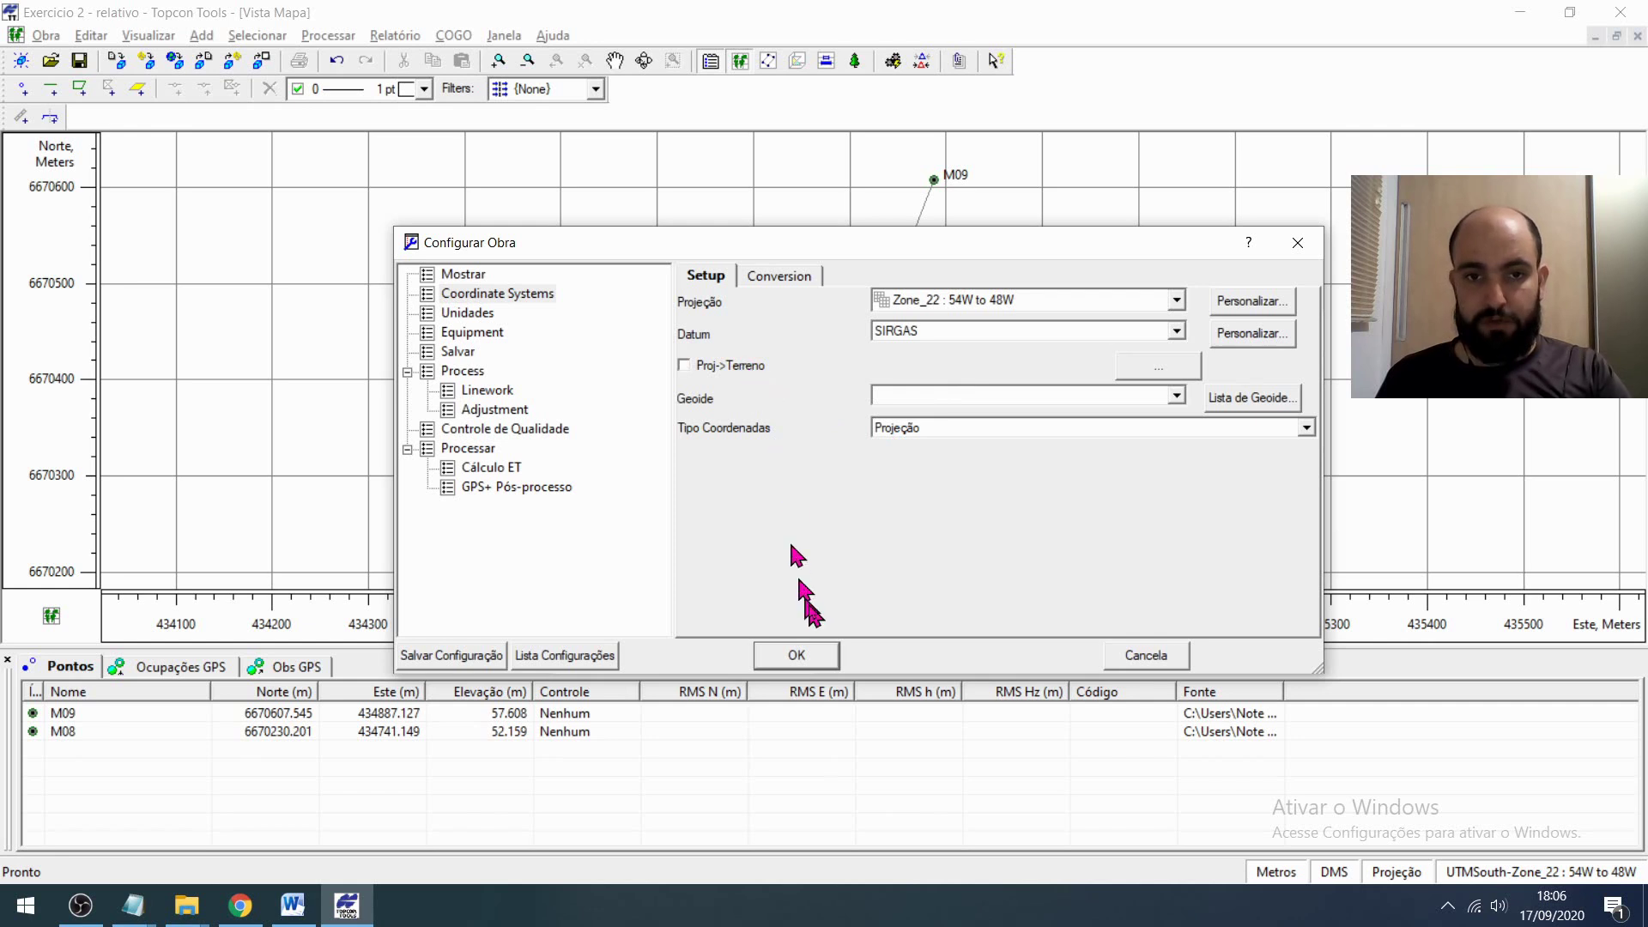
pyautogui.click(820, 656)
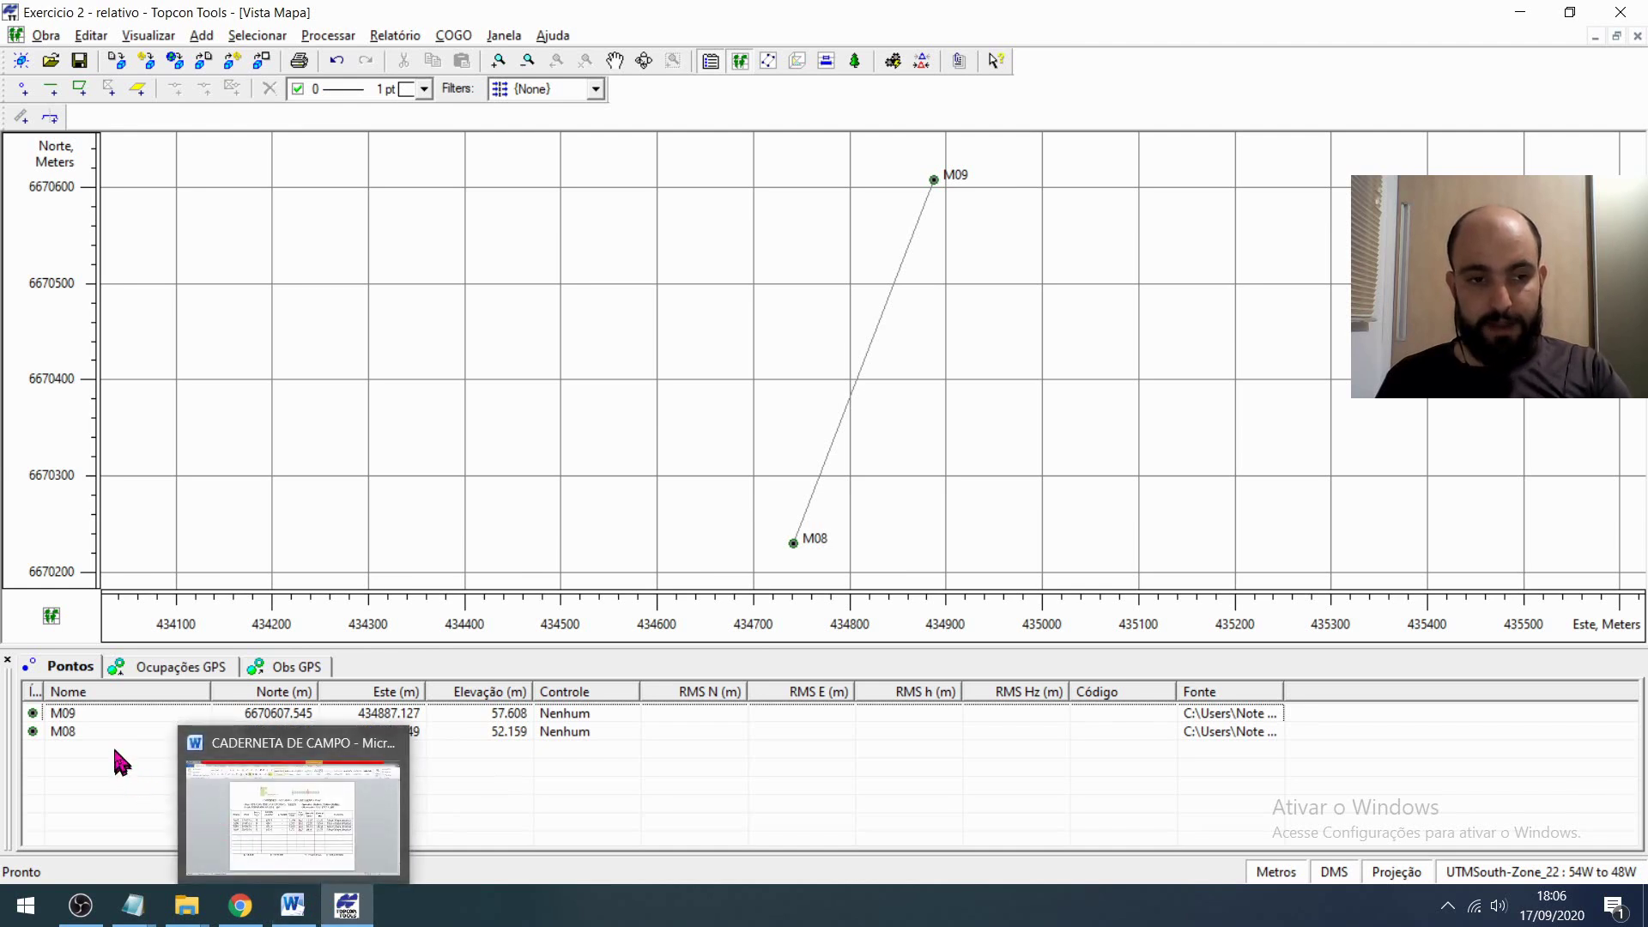
# - Select points M09 and M08 alternately in the points list to examine their map locations and projected coordinates
pyautogui.click(115, 719)
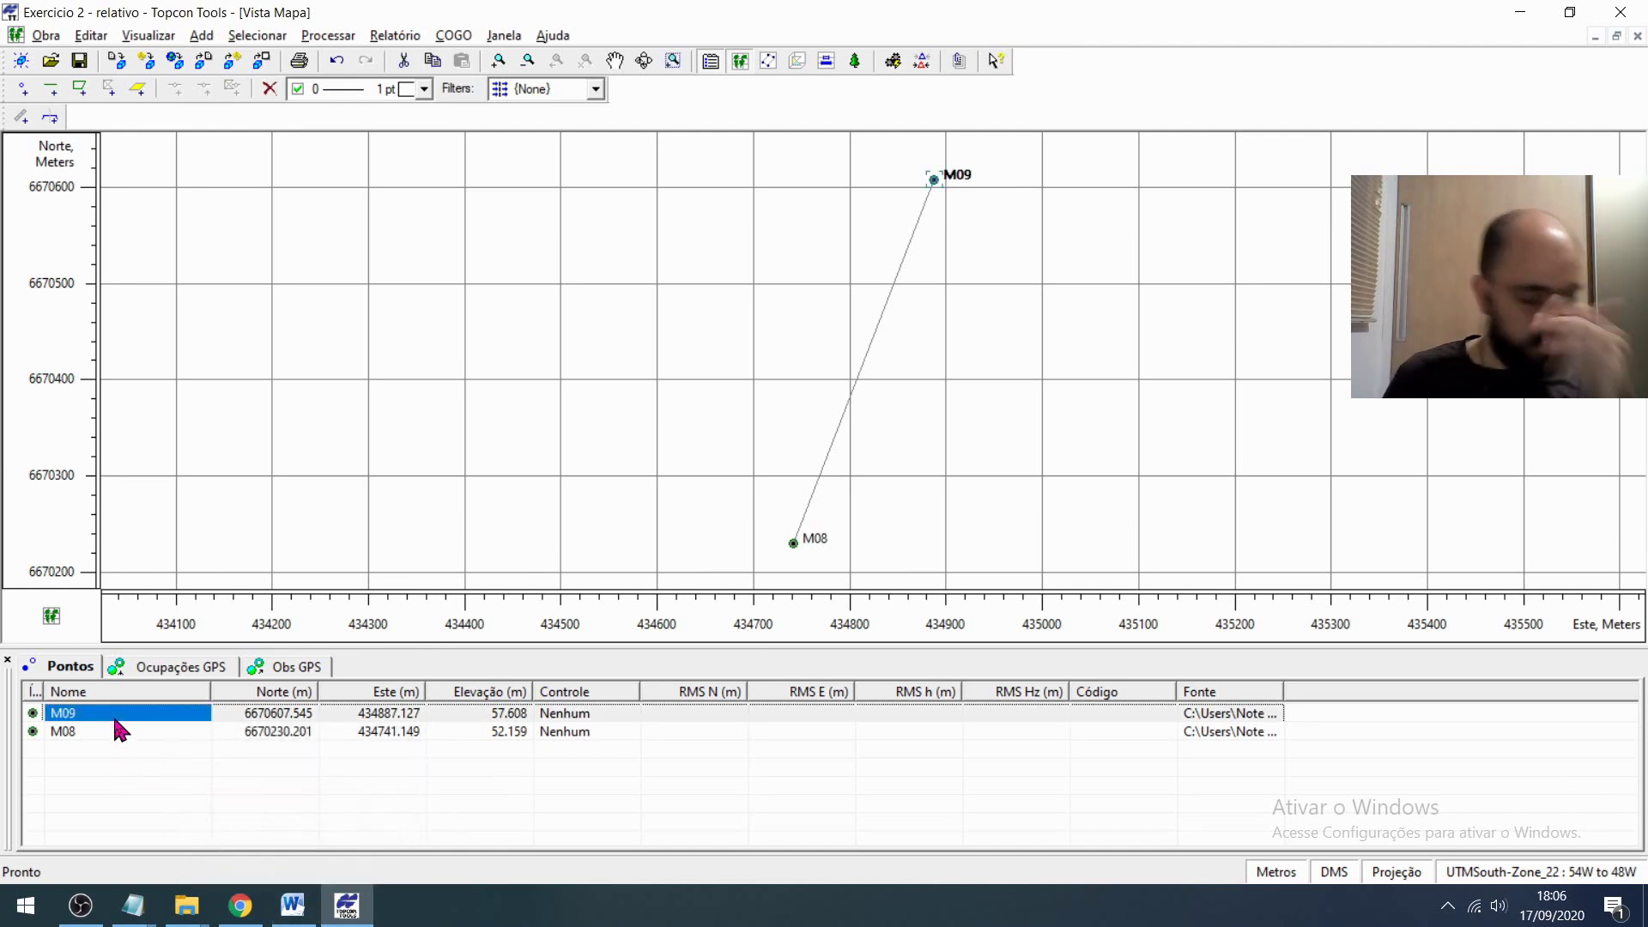
pyautogui.click(129, 732)
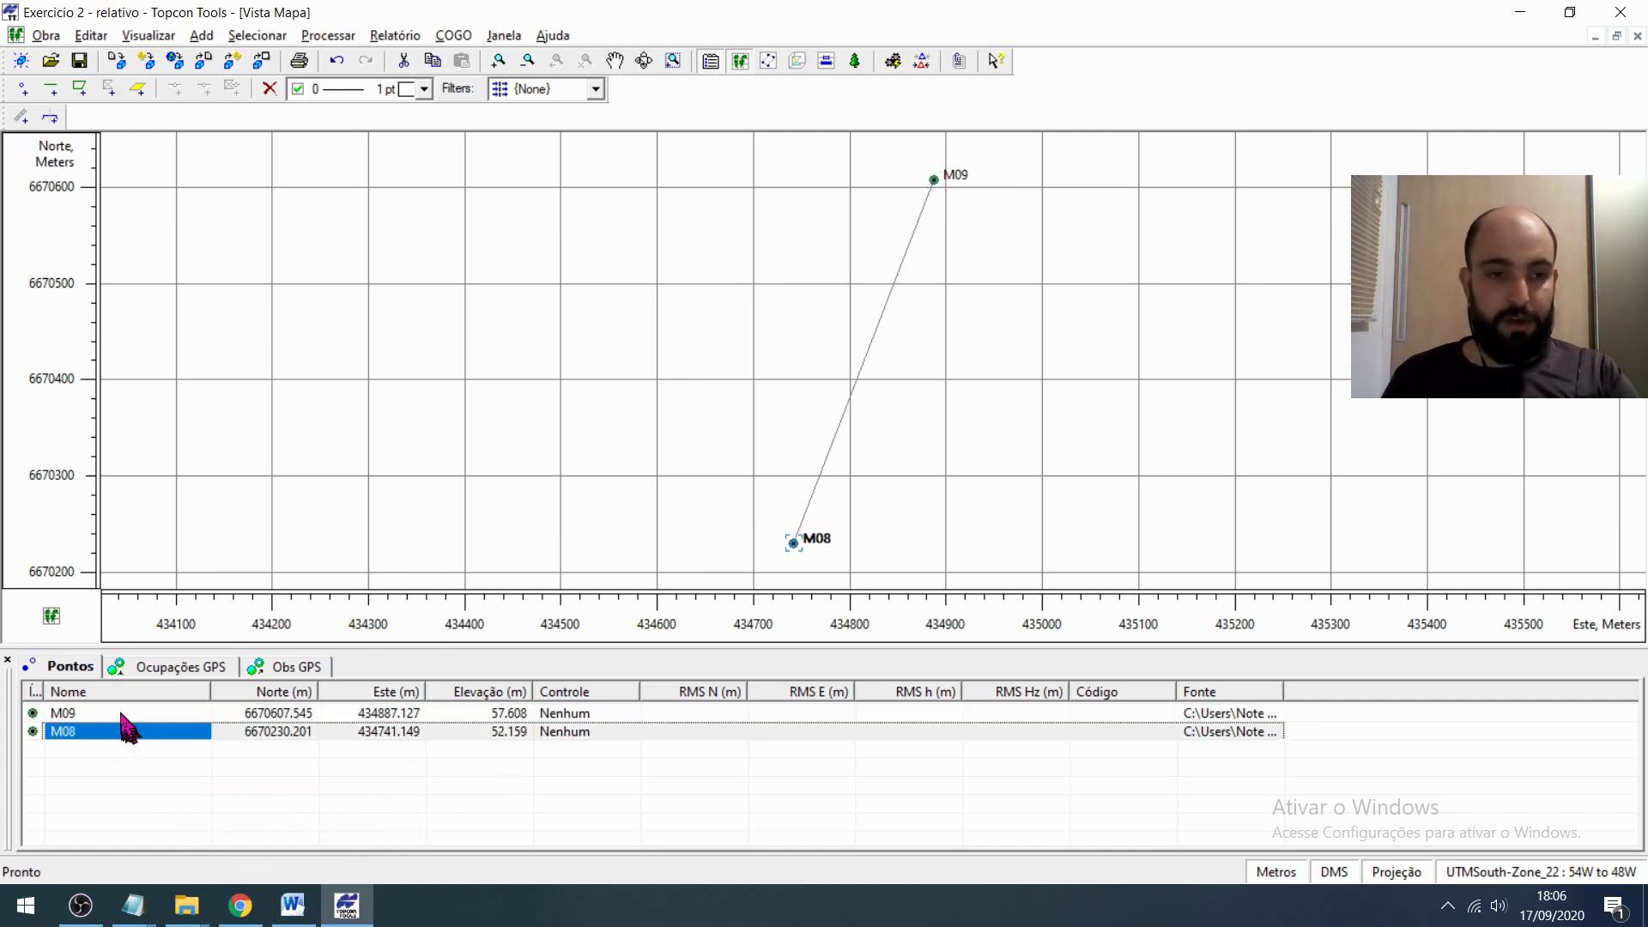
pyautogui.click(126, 715)
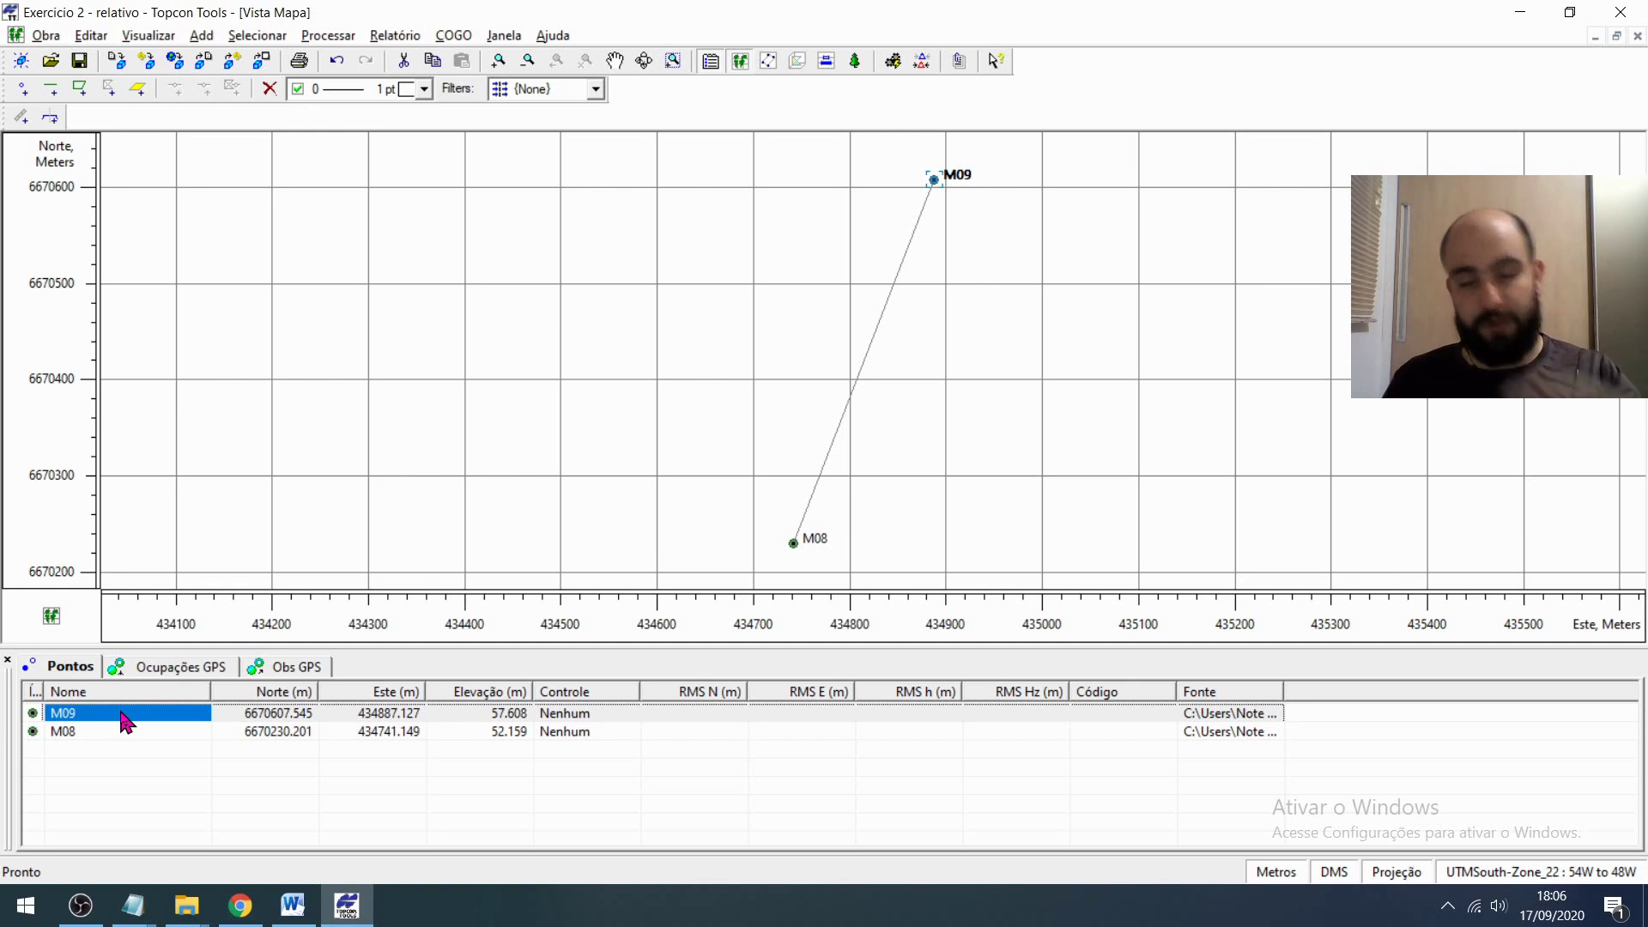
pyautogui.click(135, 733)
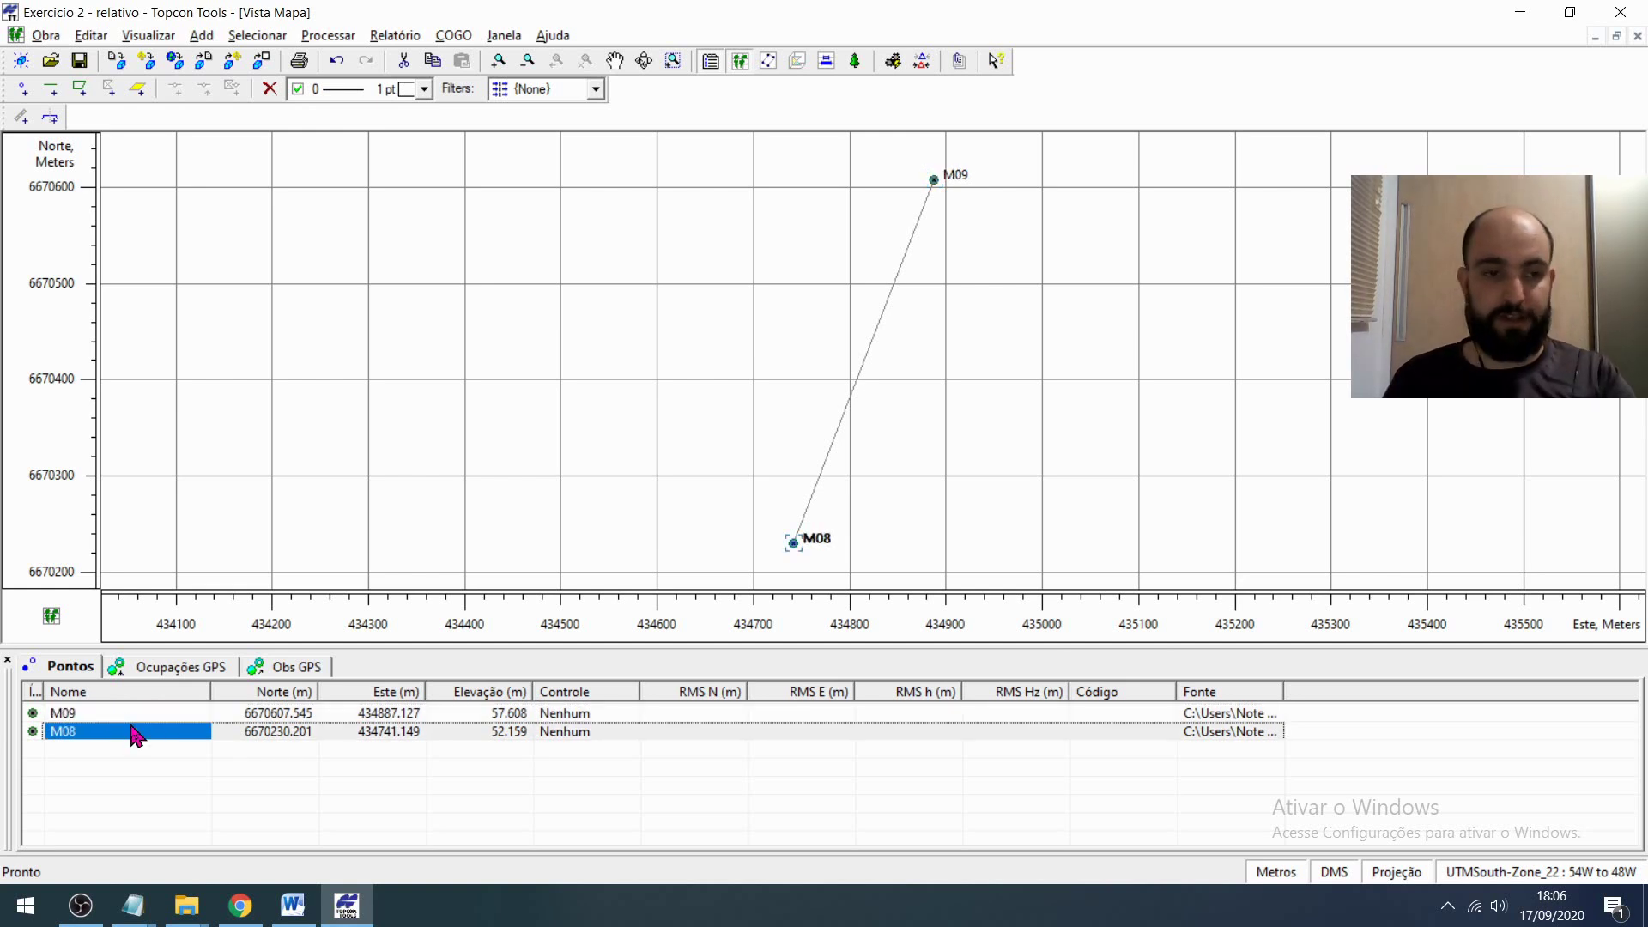
pyautogui.click(127, 714)
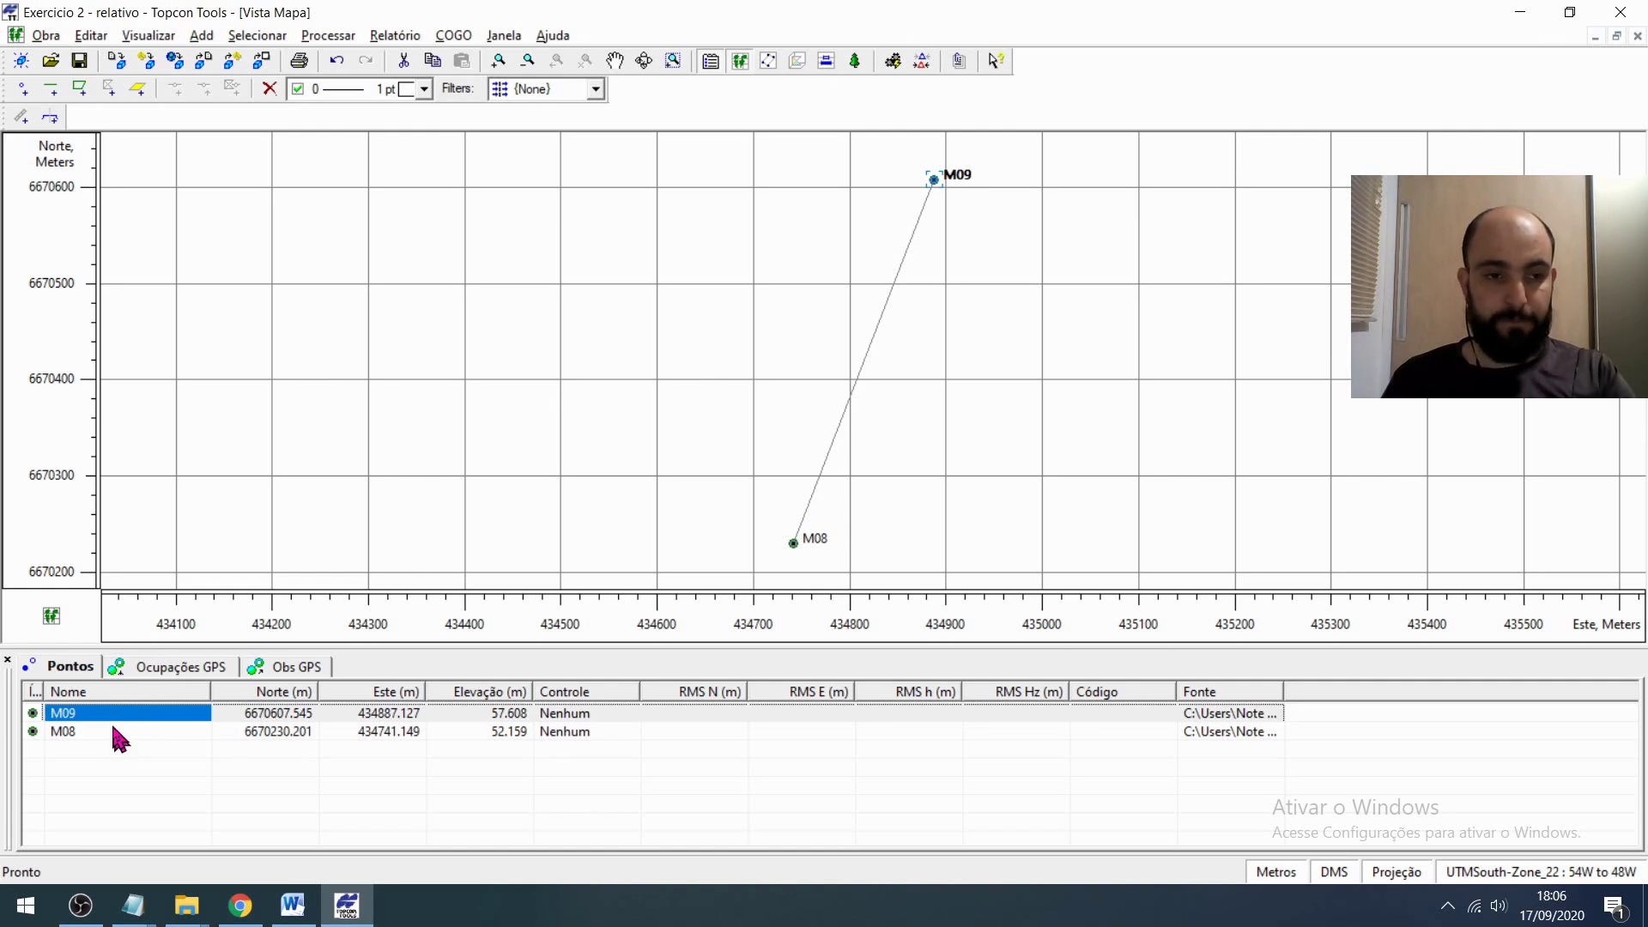
pyautogui.click(115, 731)
pyautogui.click(125, 714)
pyautogui.click(131, 733)
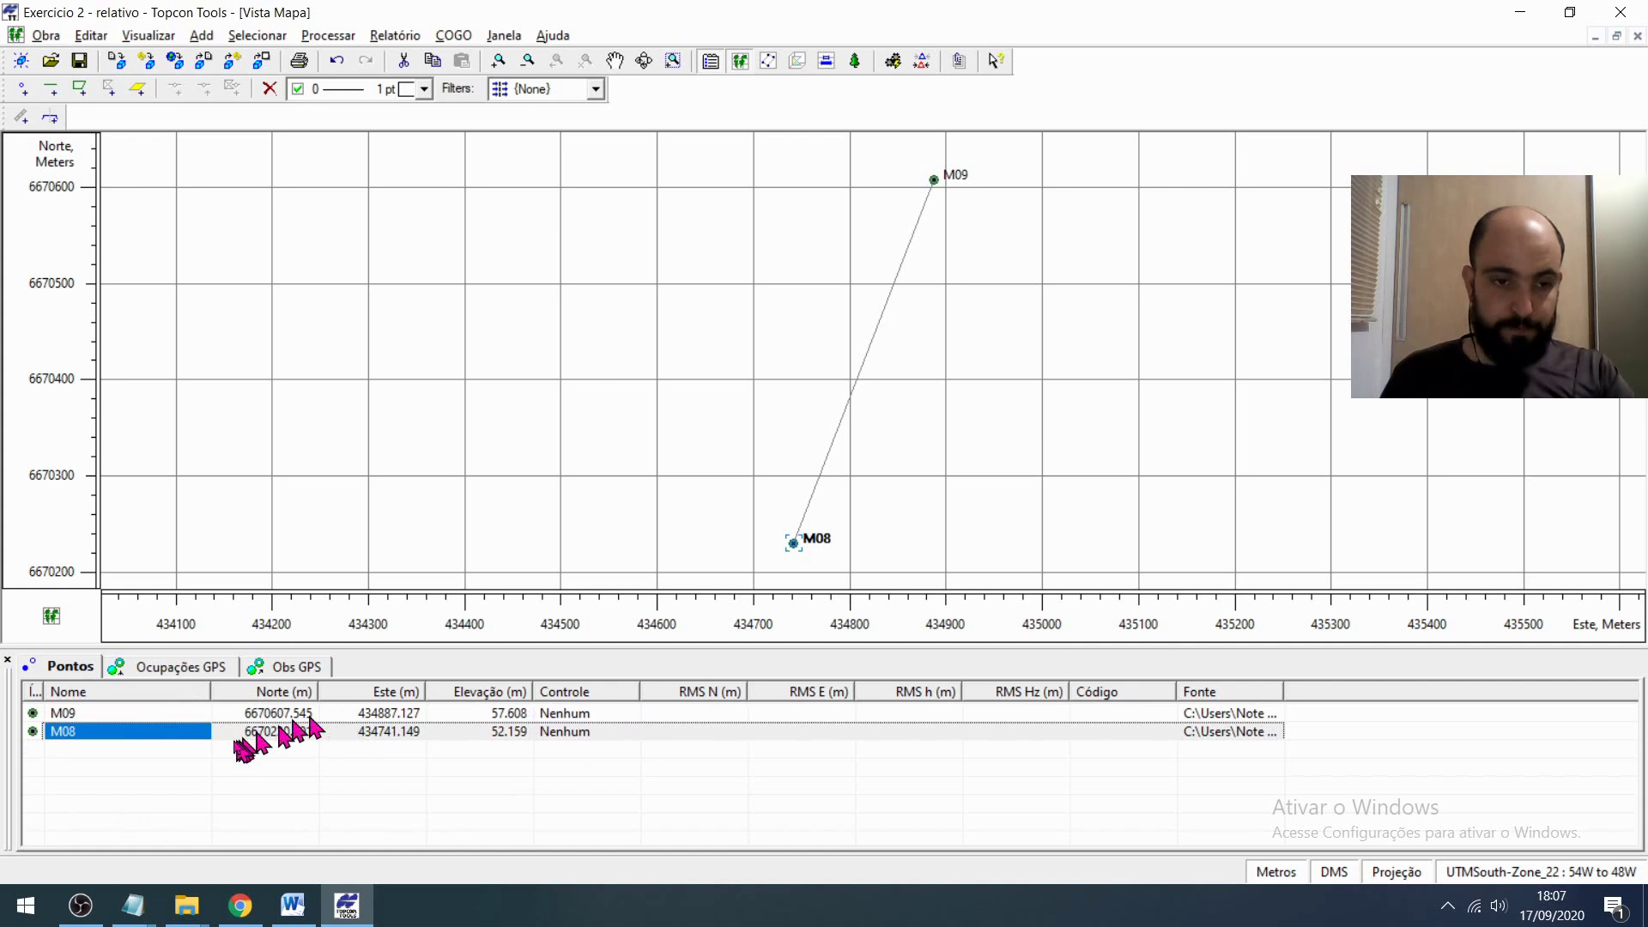
pyautogui.click(210, 754)
pyautogui.click(179, 716)
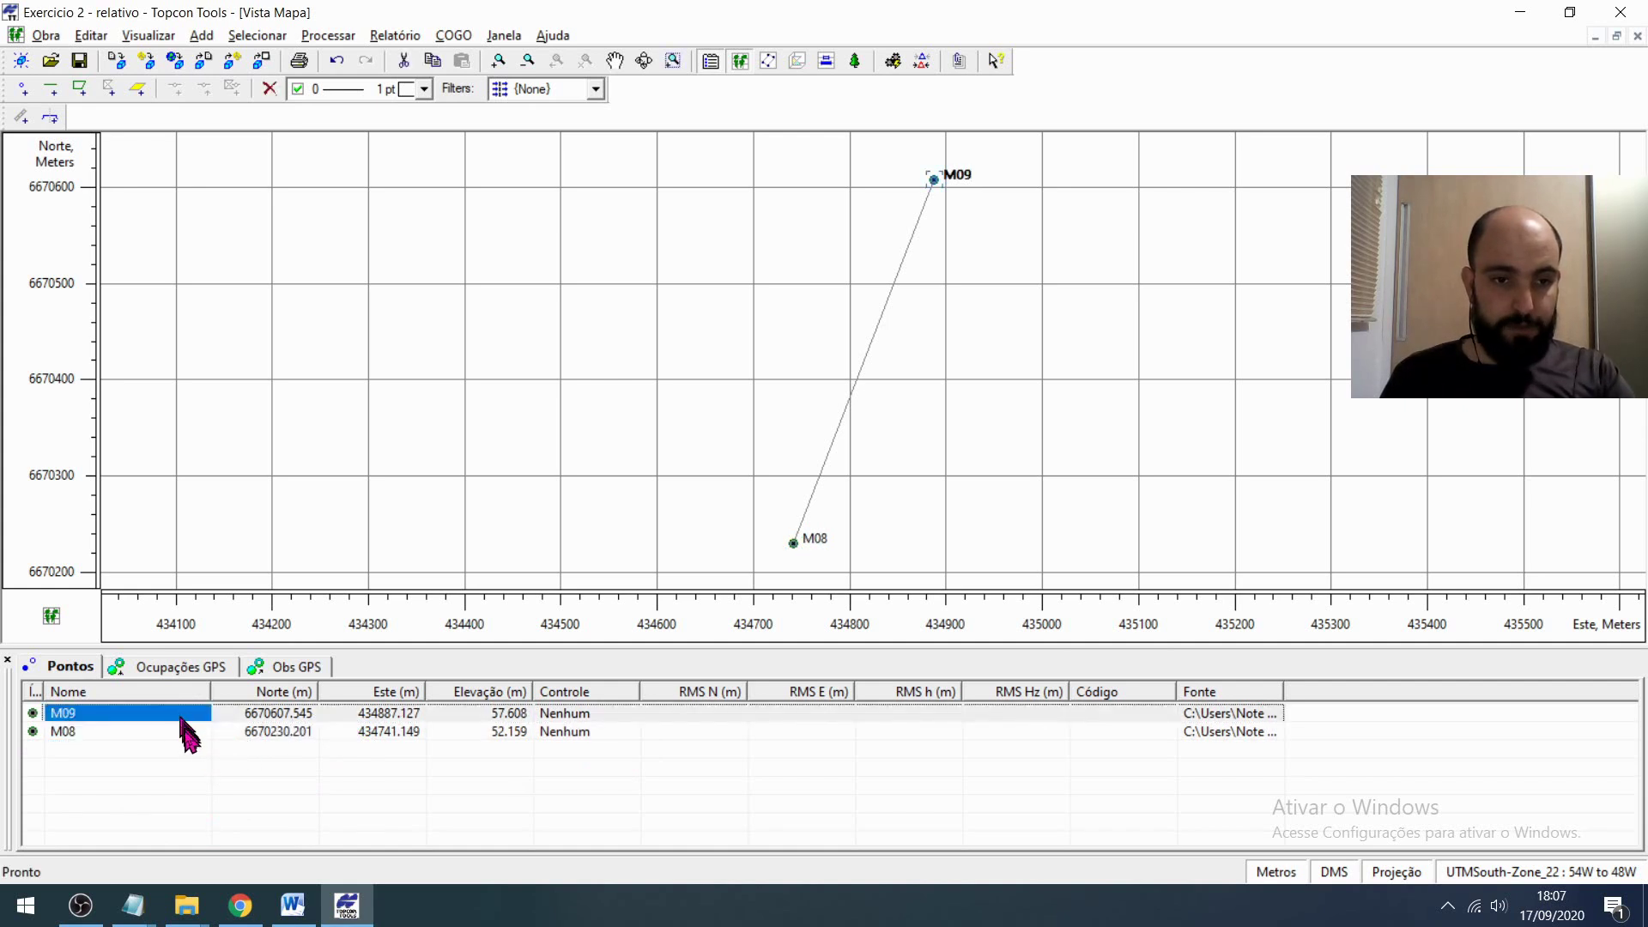
# - Switch to the relative-processing handout in Chrome and review its instructions for importing the tracking files
pyautogui.click(184, 732)
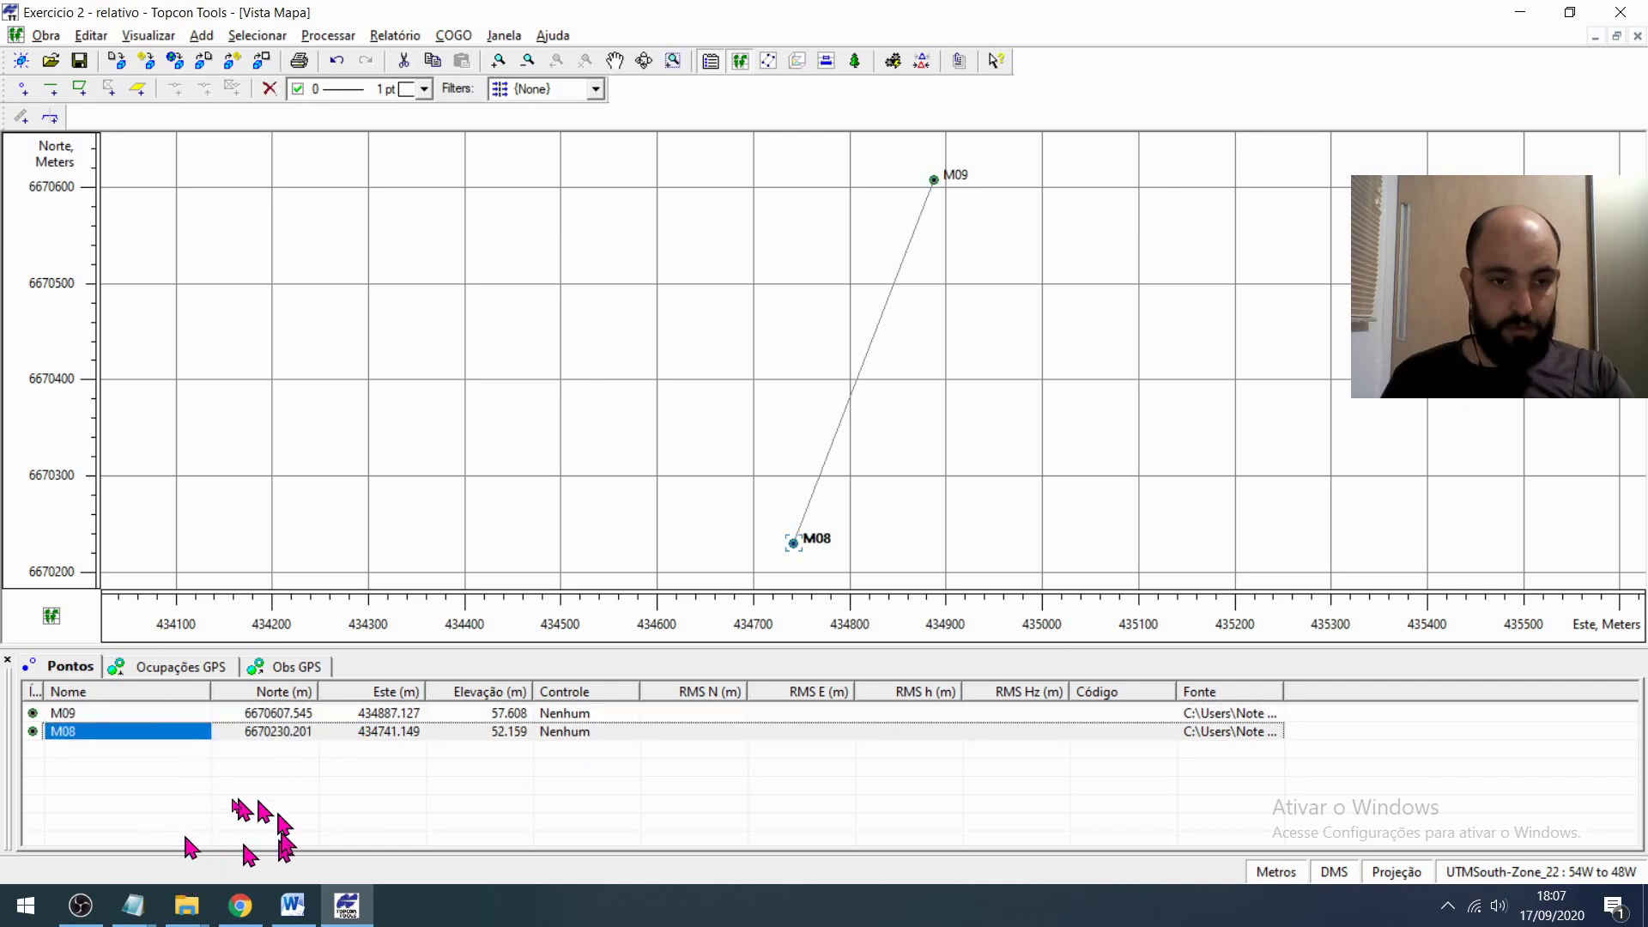
pyautogui.click(185, 907)
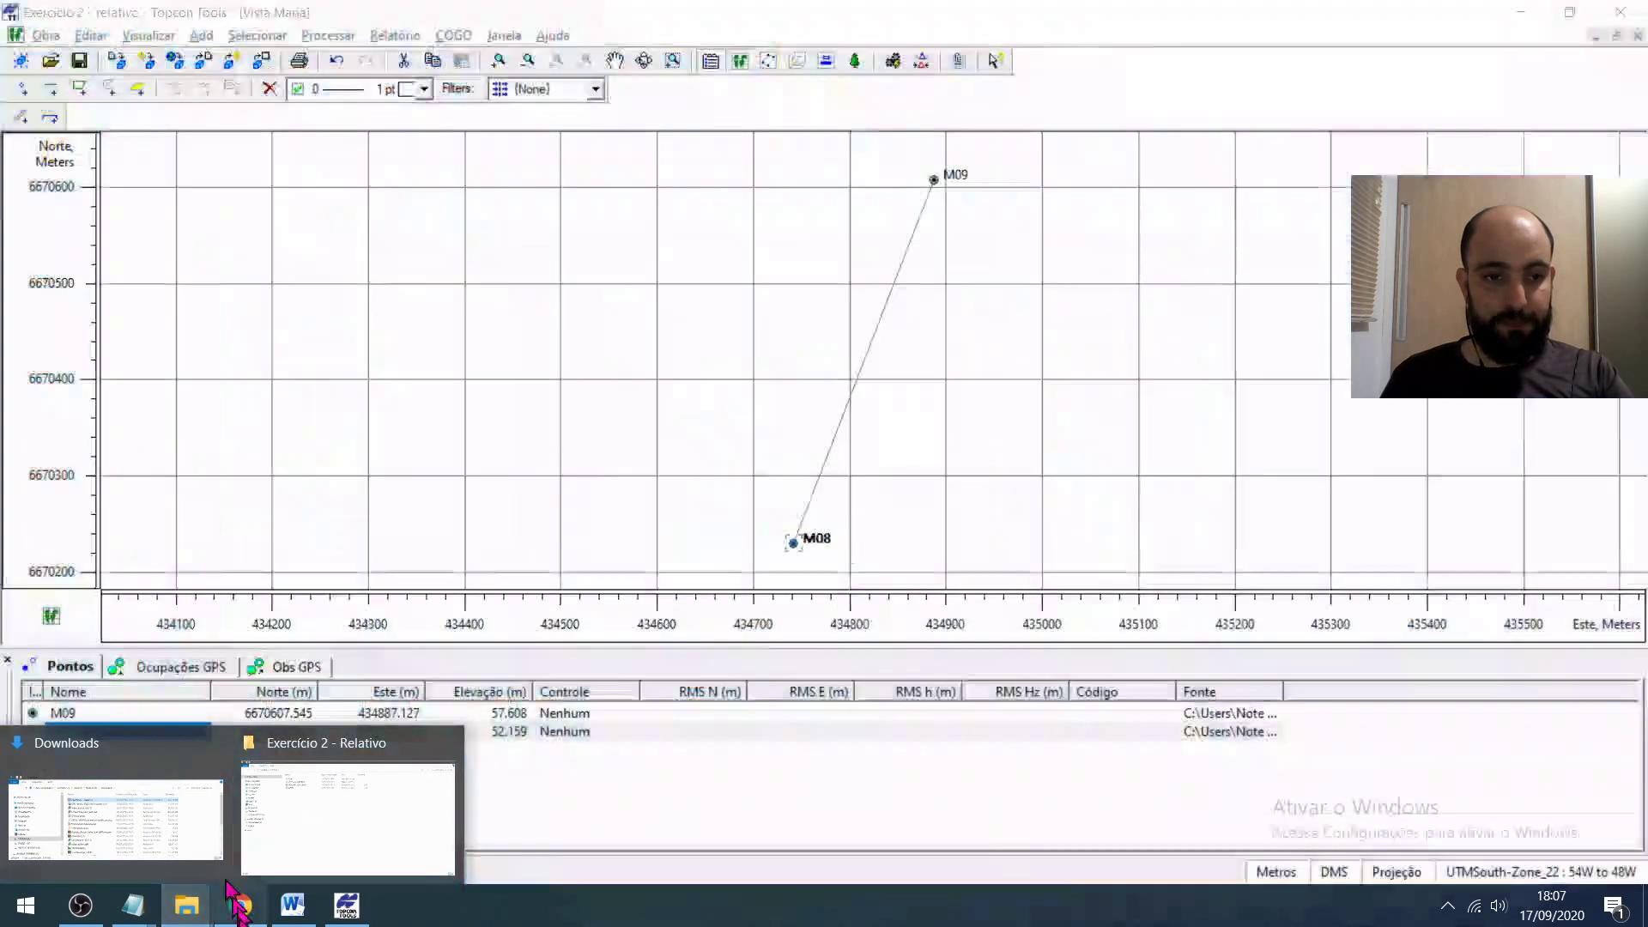
pyautogui.click(234, 908)
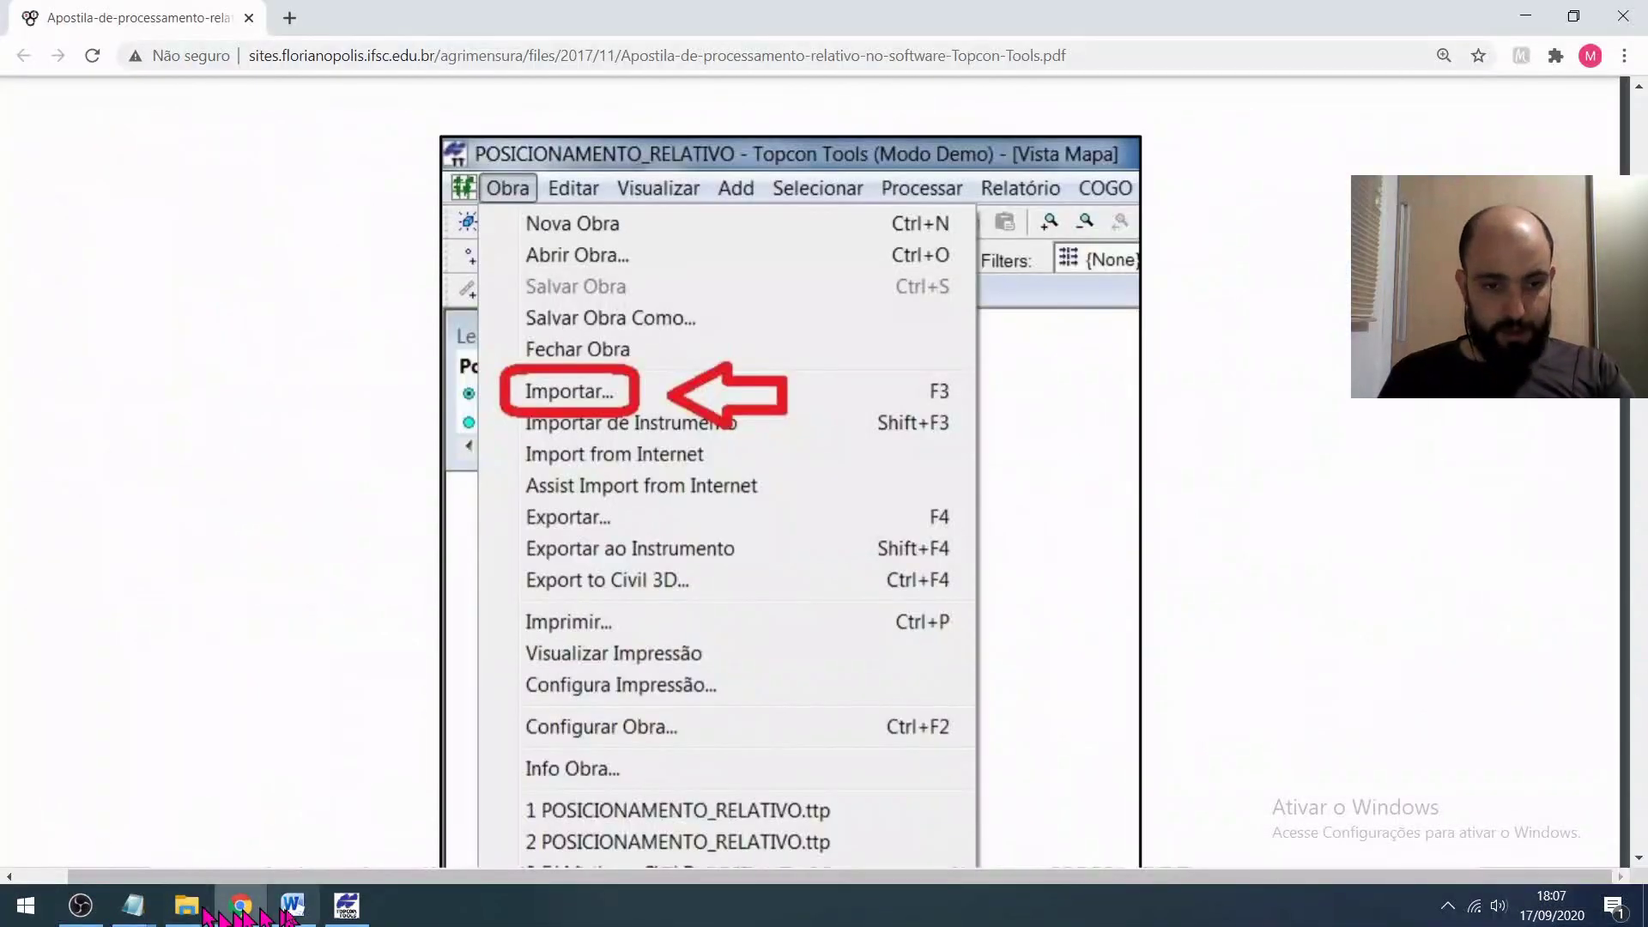
pyautogui.scroll(-8, 423, 489)
pyautogui.scroll(-5, 384, 569)
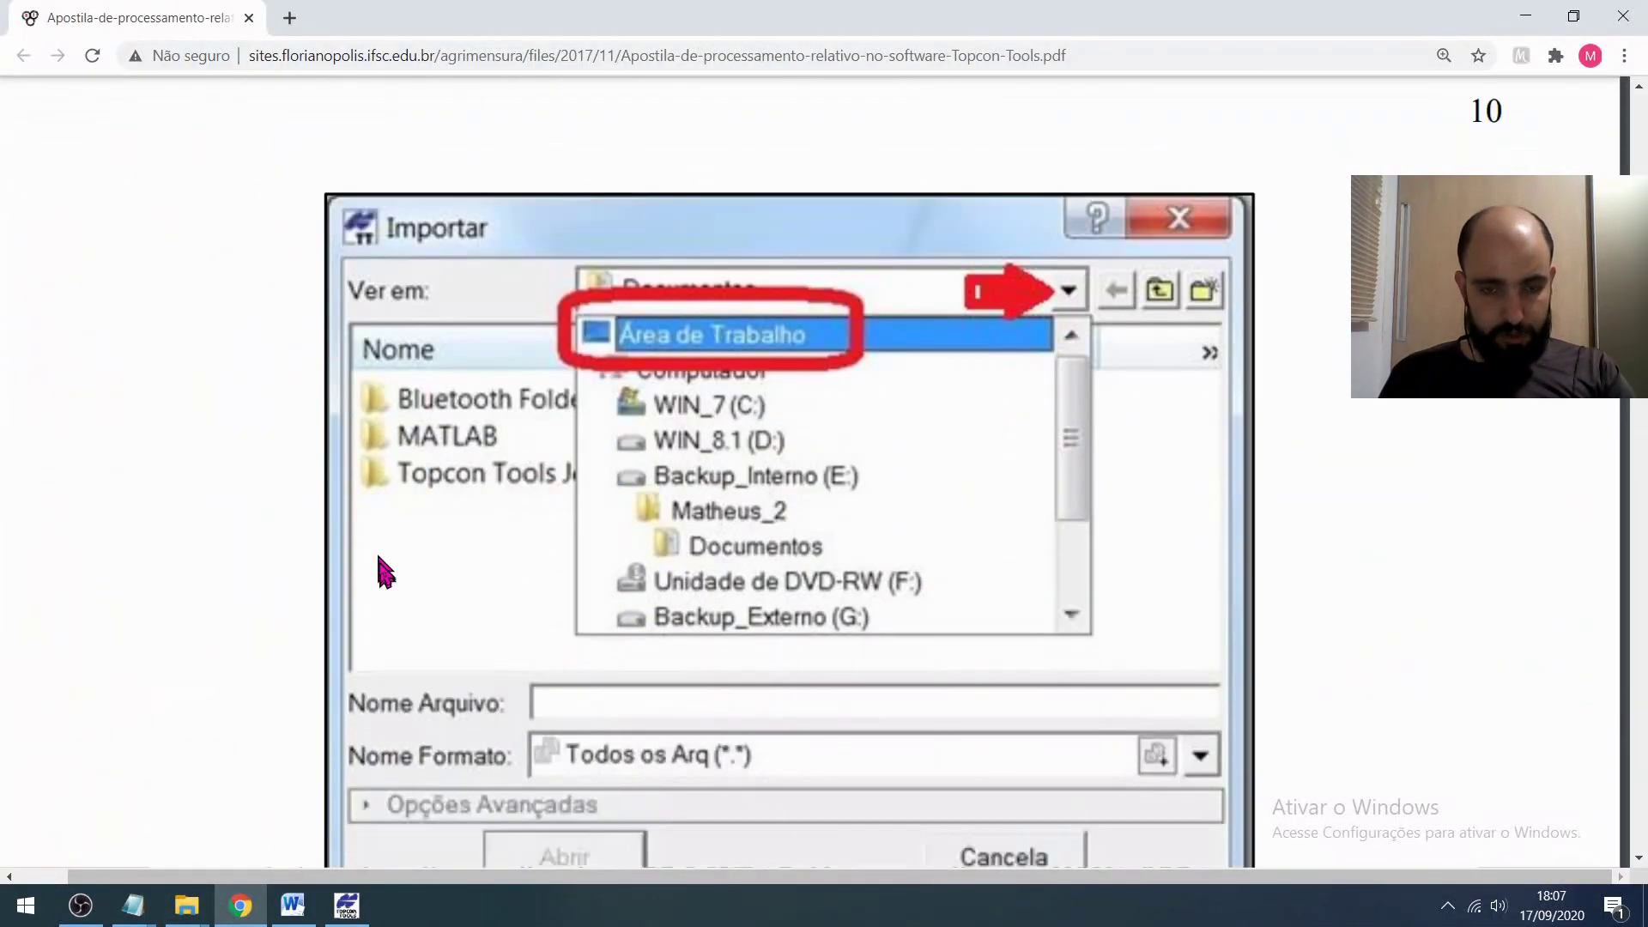
pyautogui.scroll(14, 382, 570)
pyautogui.scroll(-6, 394, 581)
pyautogui.scroll(-15, 389, 578)
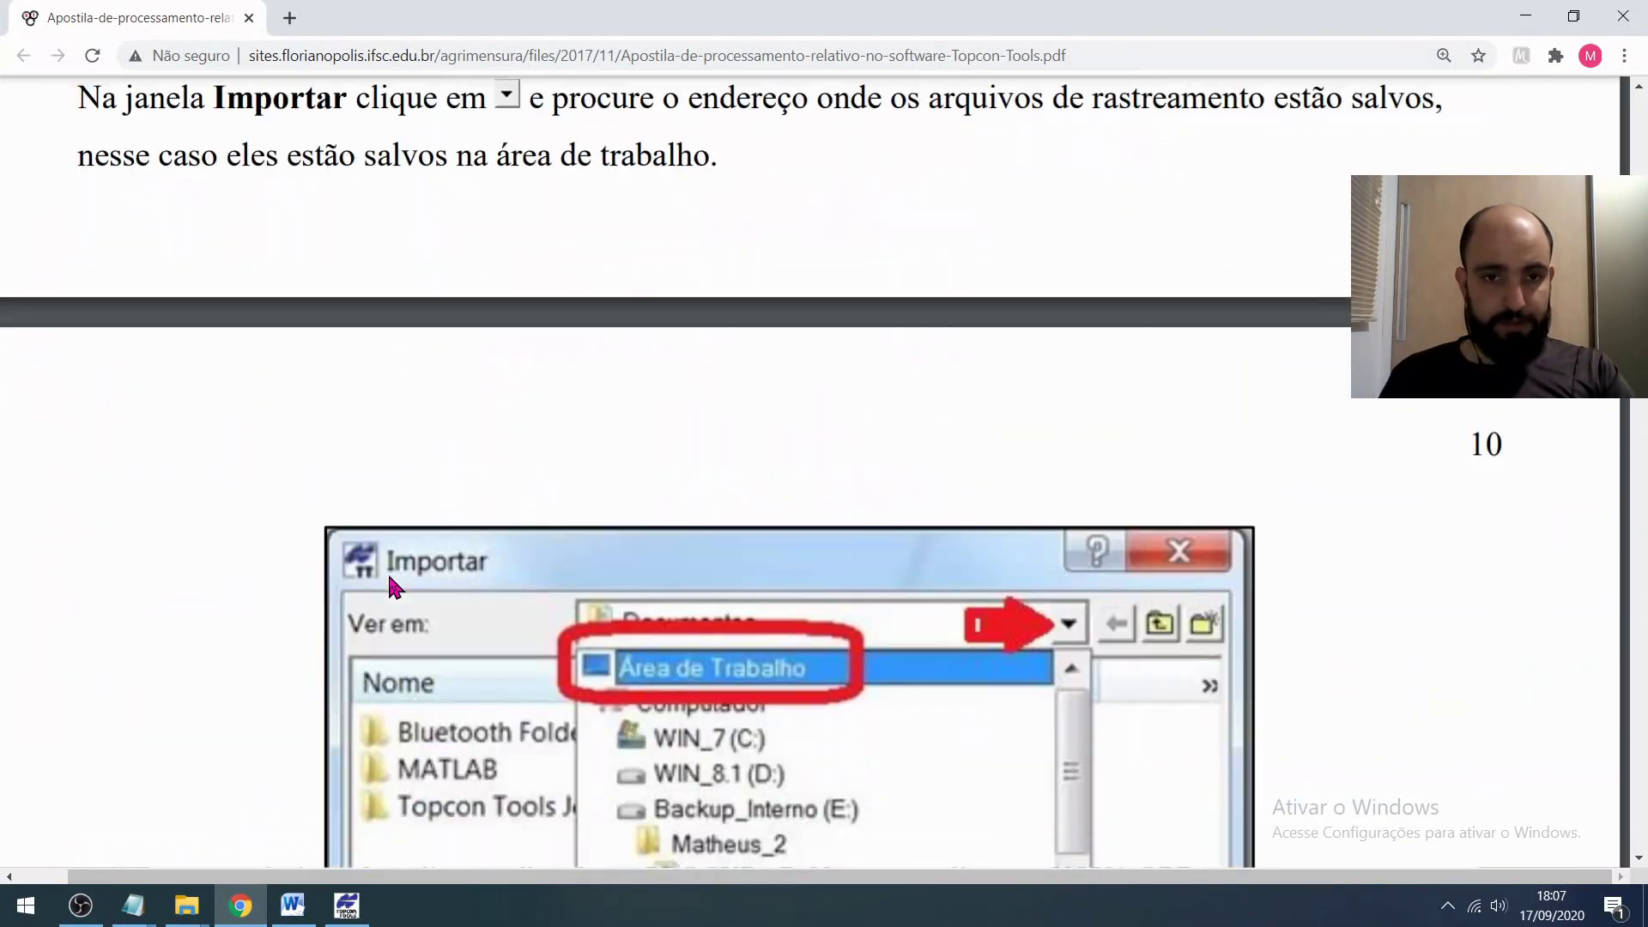
pyautogui.scroll(-15, 391, 588)
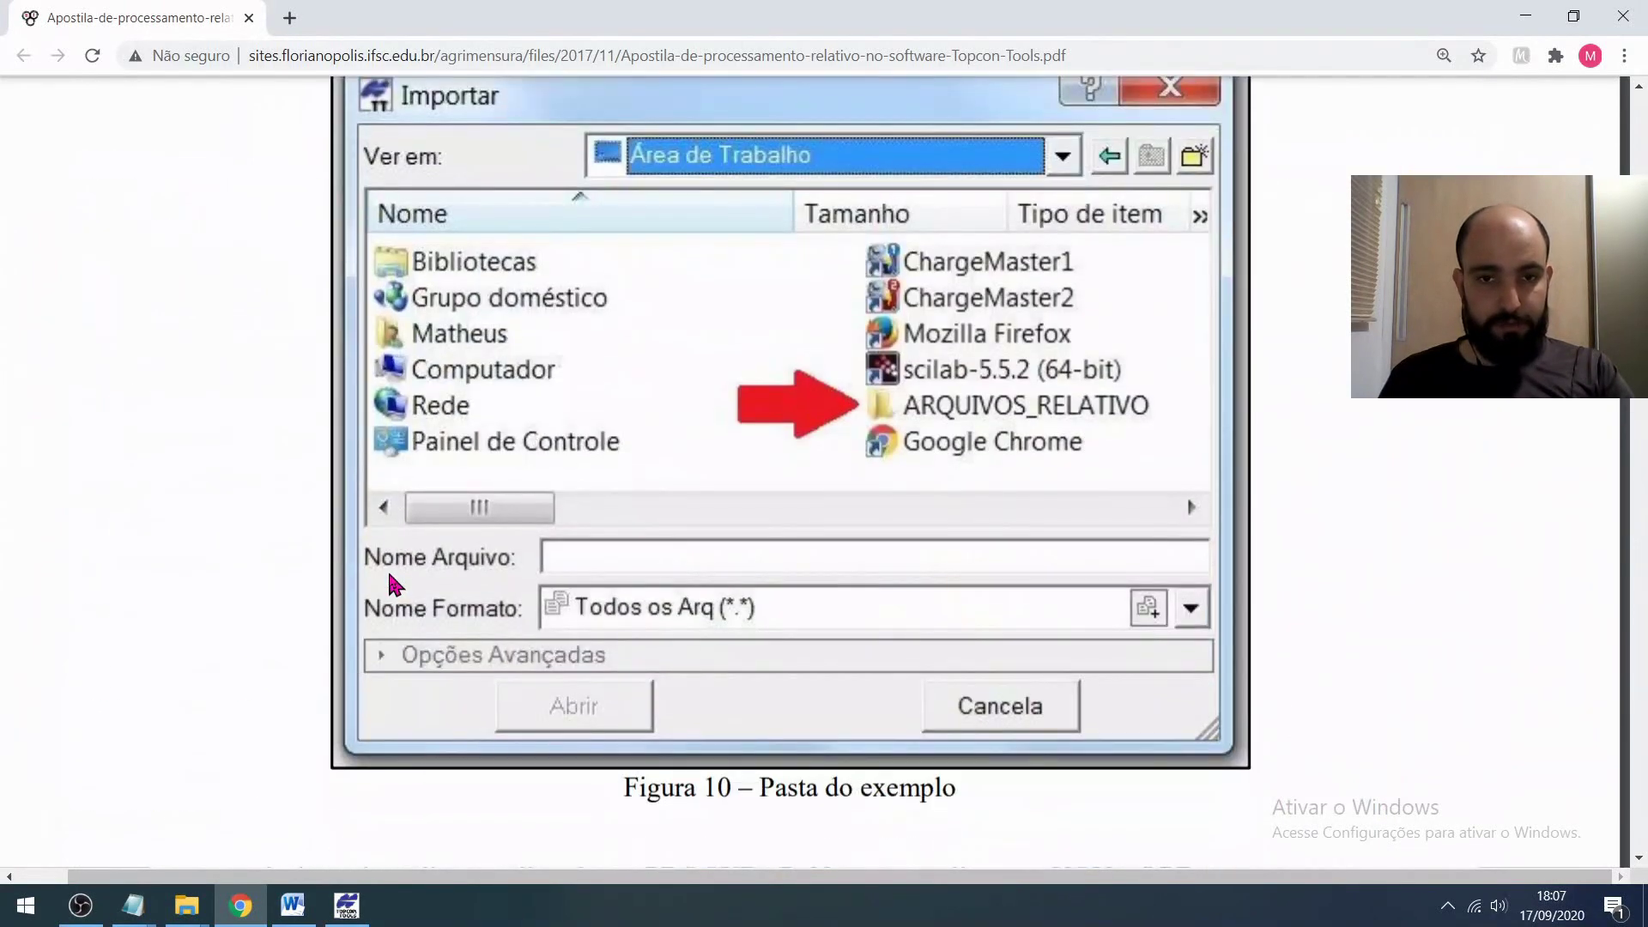
pyautogui.scroll(-9, 816, 319)
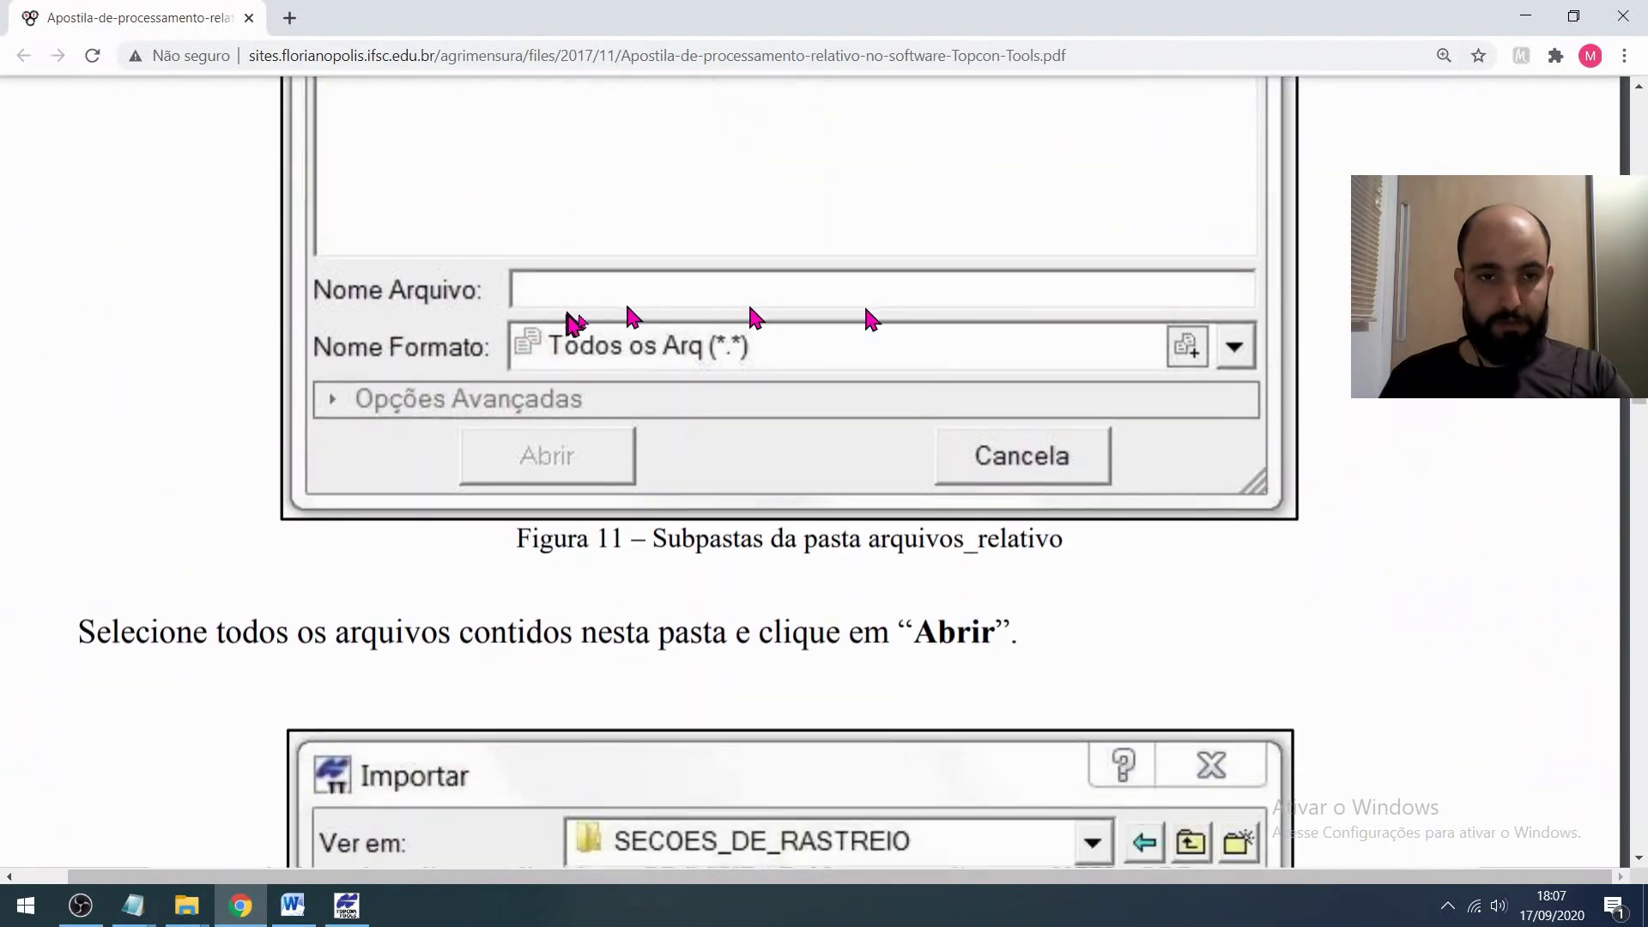
pyautogui.scroll(6, 799, 324)
pyautogui.scroll(-10, 669, 400)
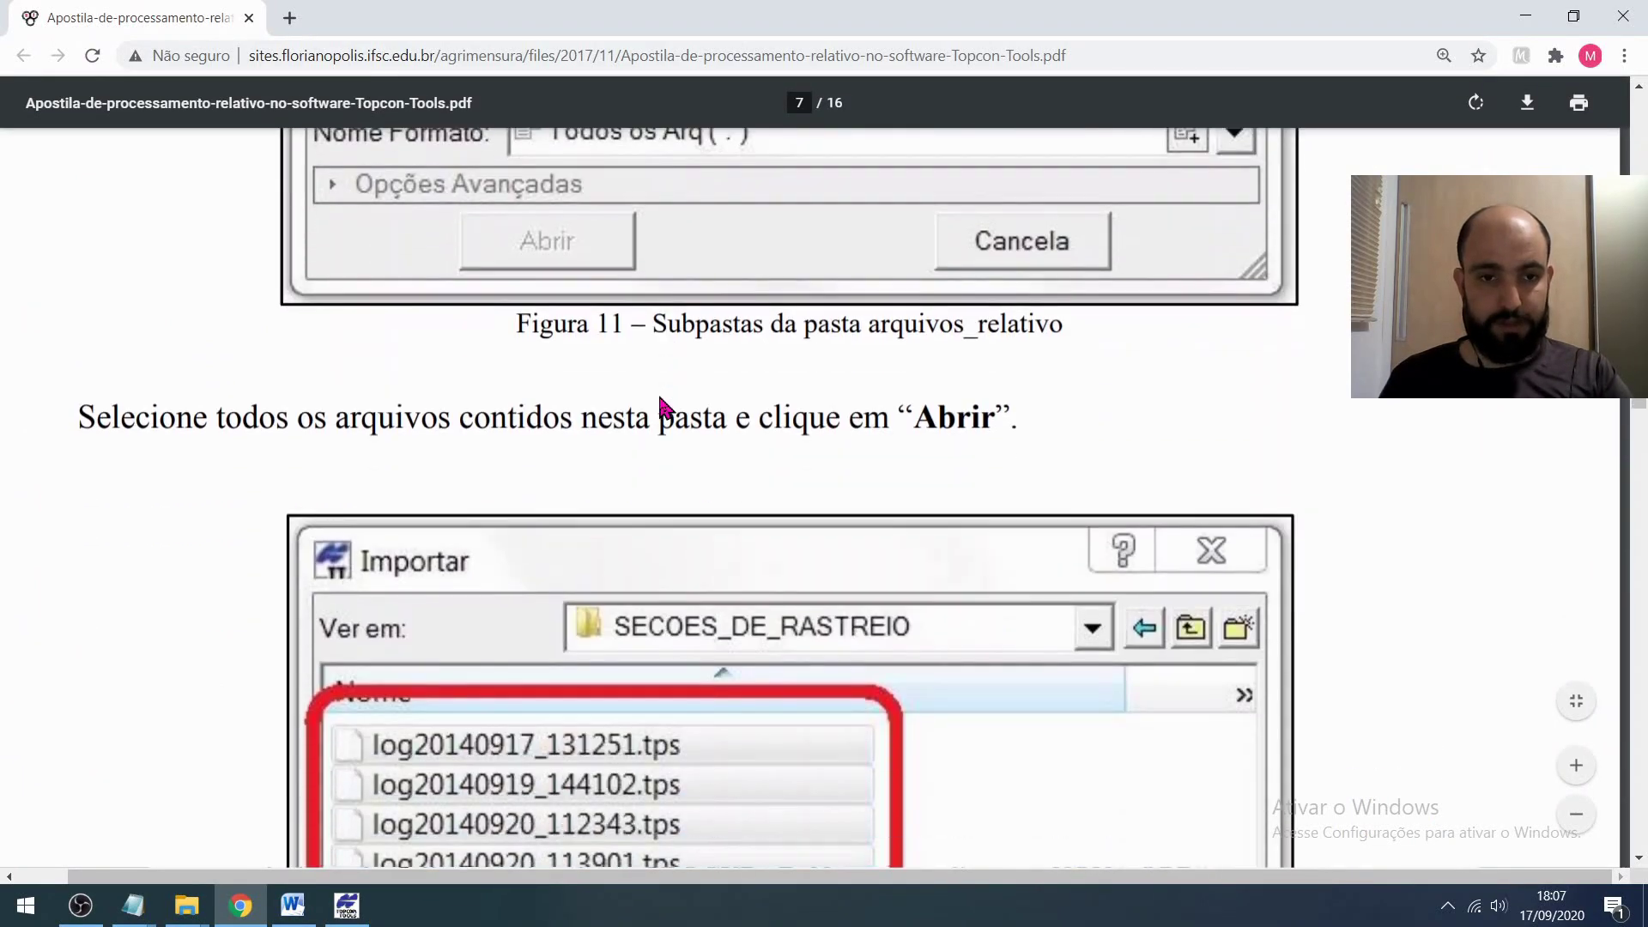
pyautogui.scroll(-15, 687, 403)
pyautogui.scroll(-15, 710, 410)
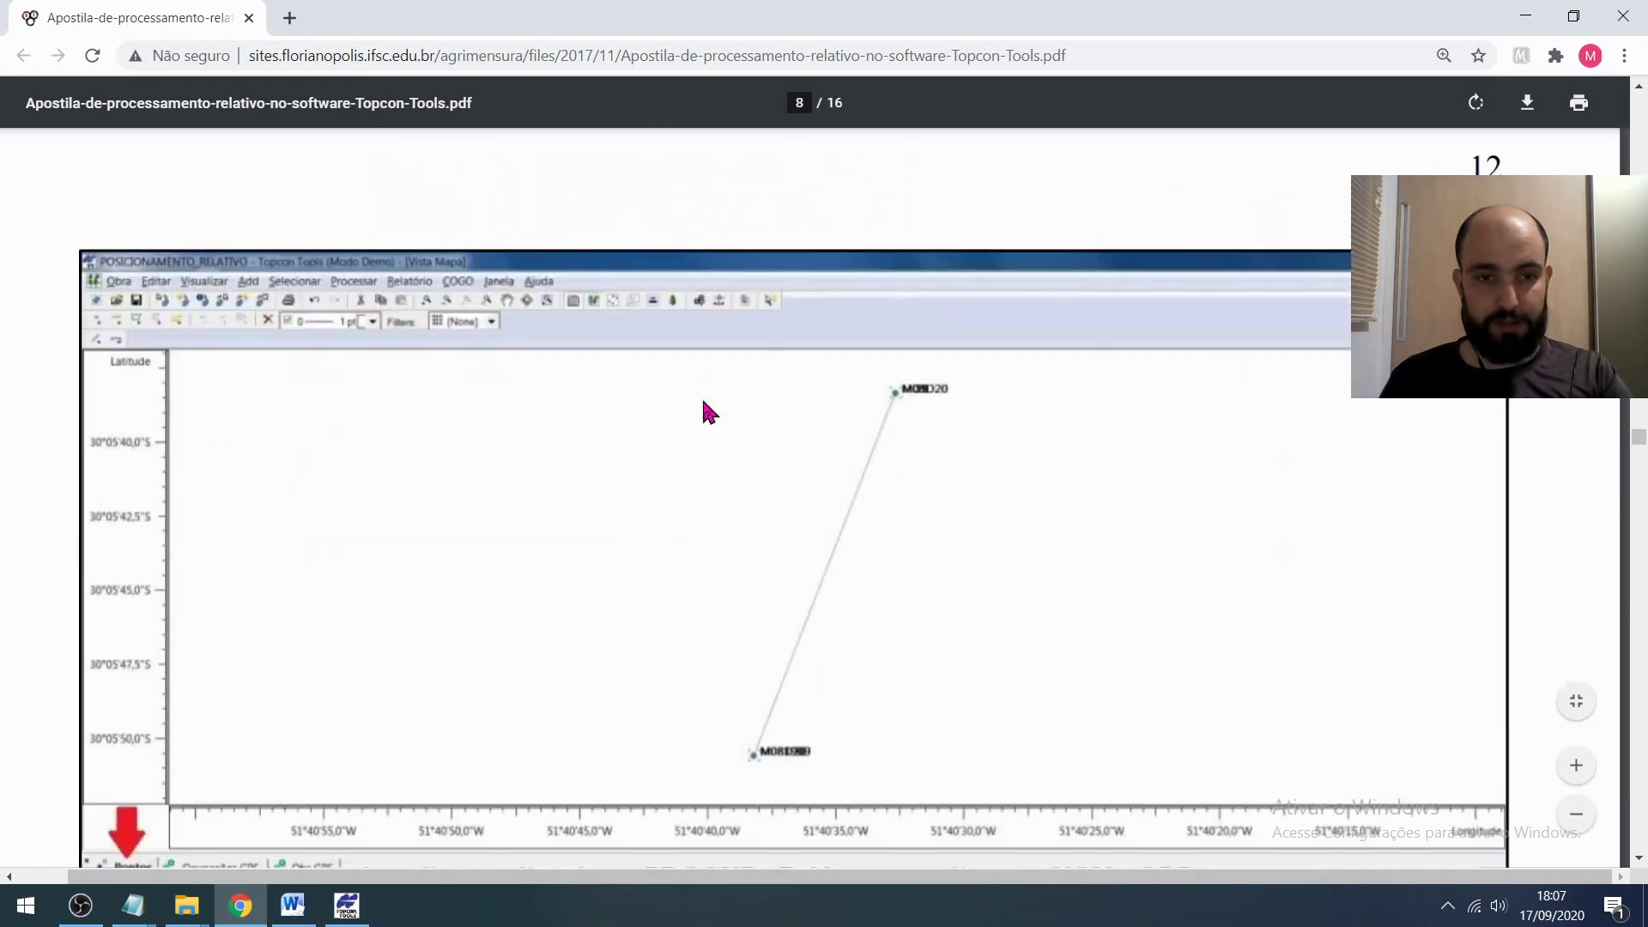
# - Read the handout's instructions on correcting point names and antenna data through Ocupações GPS, including Figures 13 and 14
pyautogui.scroll(-3, 703, 404)
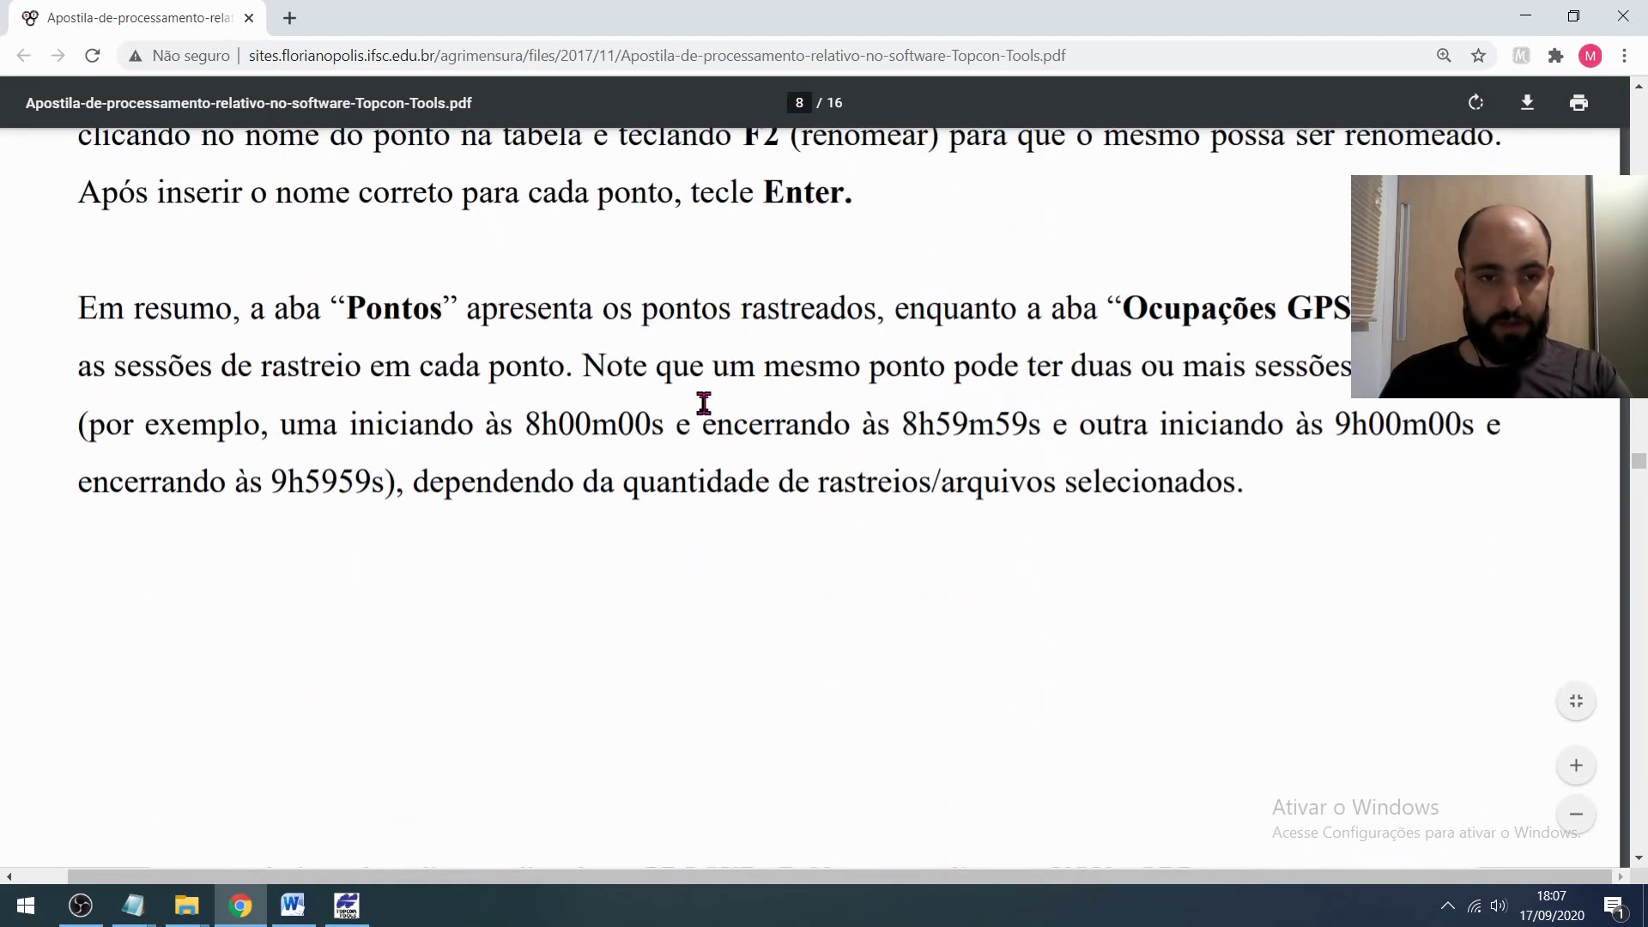
pyautogui.scroll(4, 703, 404)
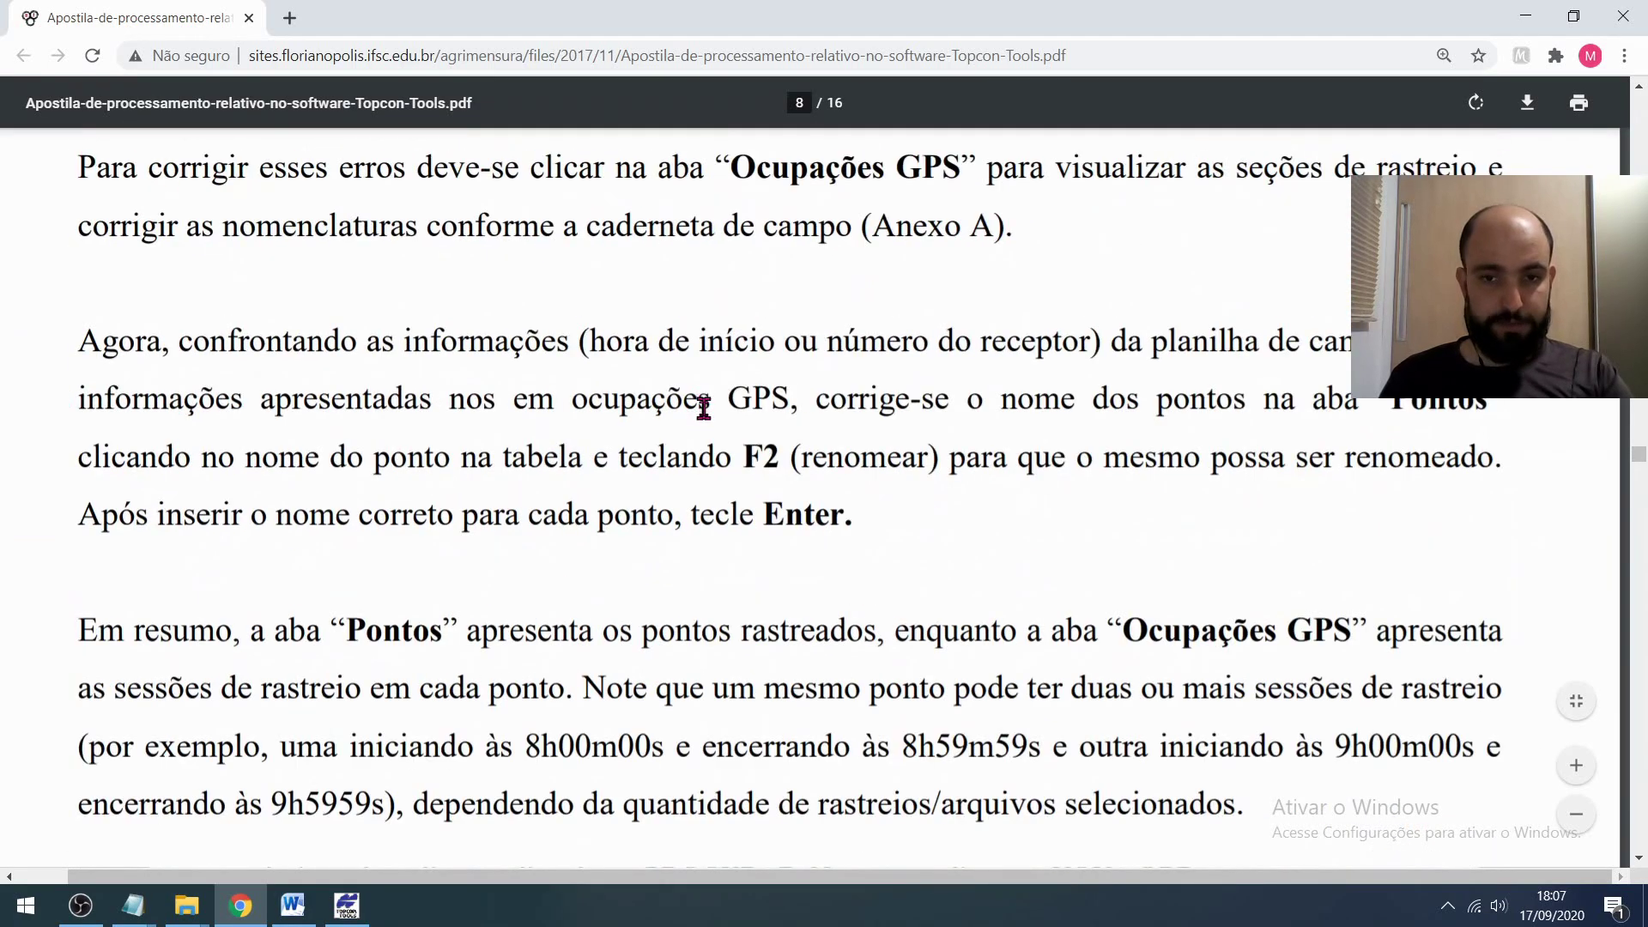
pyautogui.scroll(4, 704, 410)
pyautogui.scroll(-4, 704, 410)
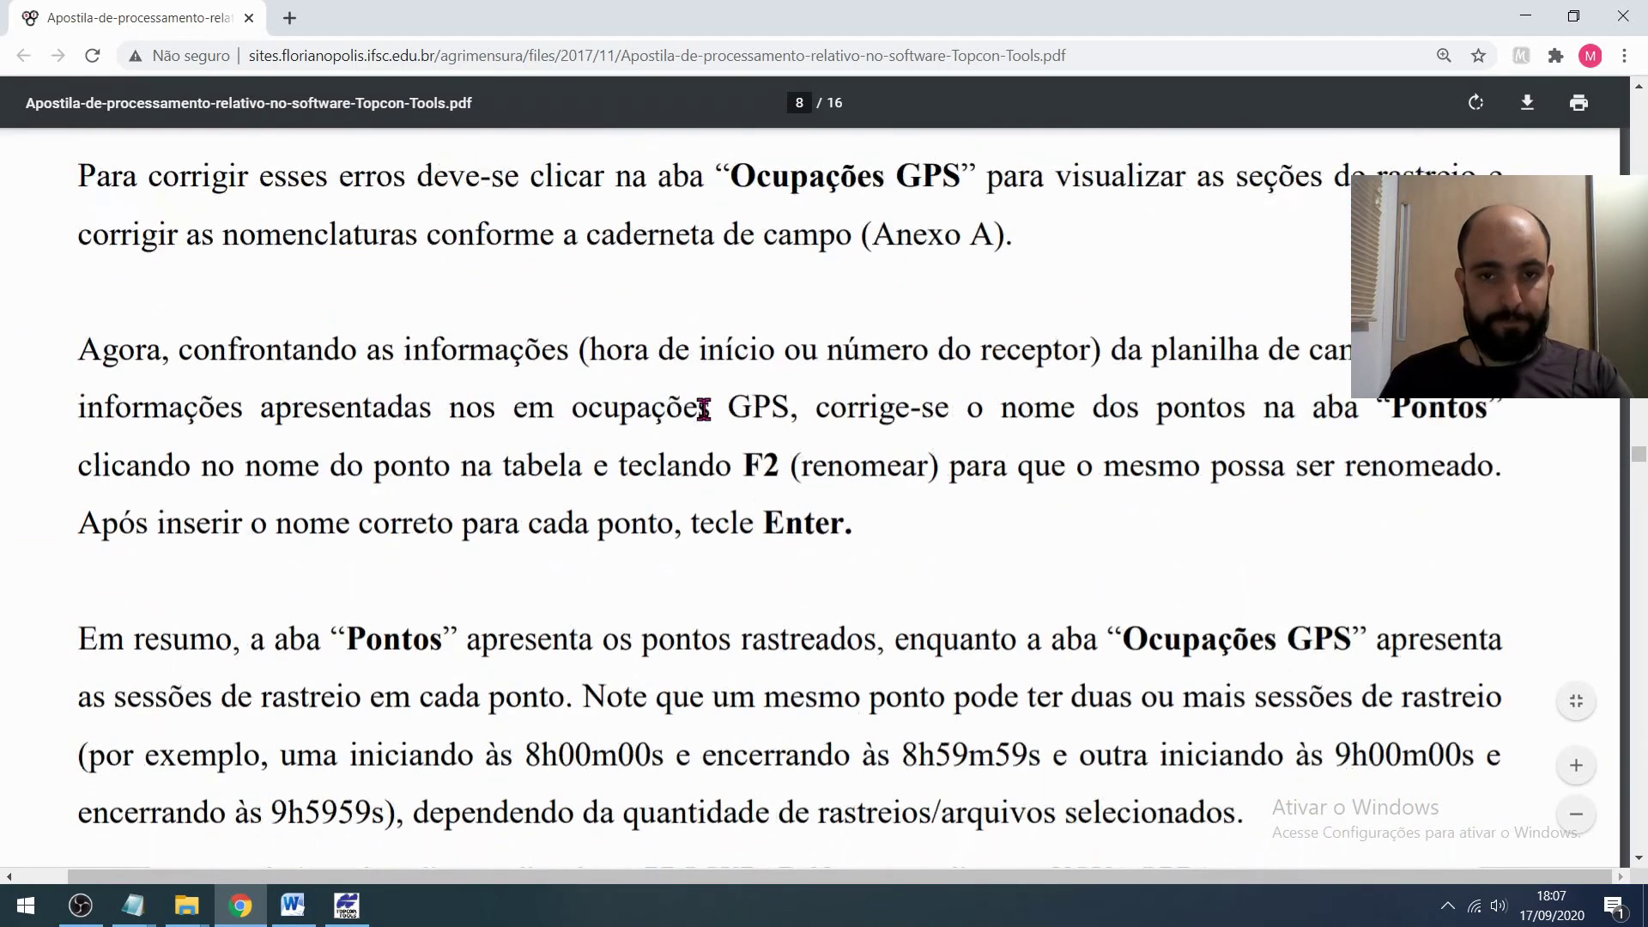
pyautogui.scroll(-5, 713, 386)
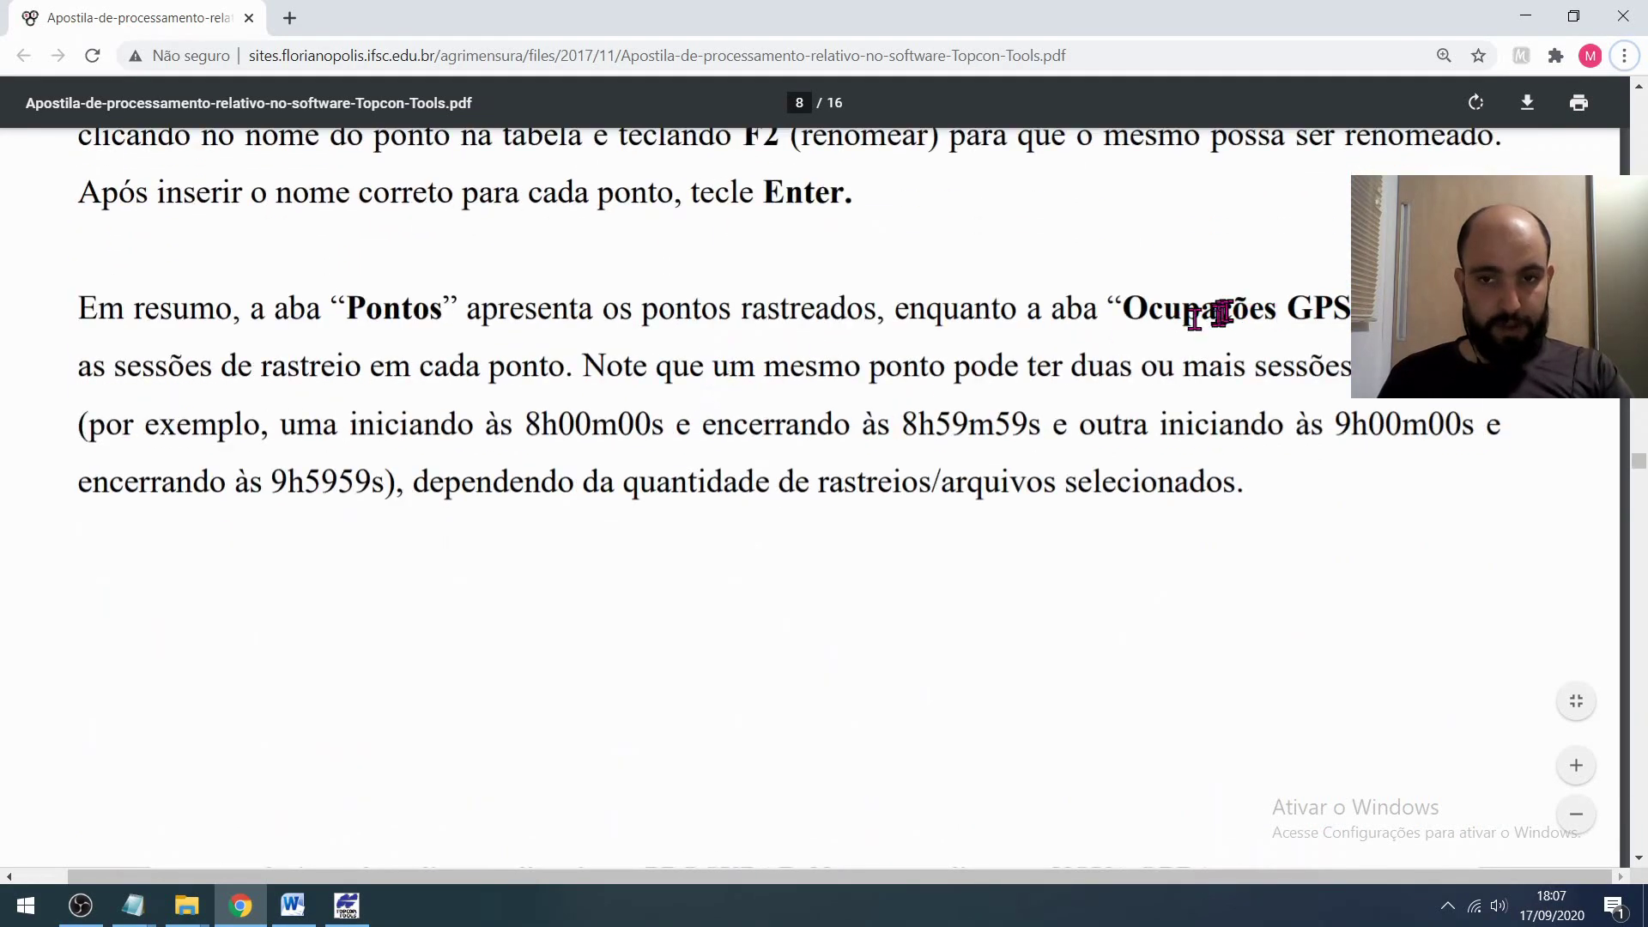
pyautogui.scroll(-10, 1211, 322)
pyautogui.scroll(-10, 1219, 335)
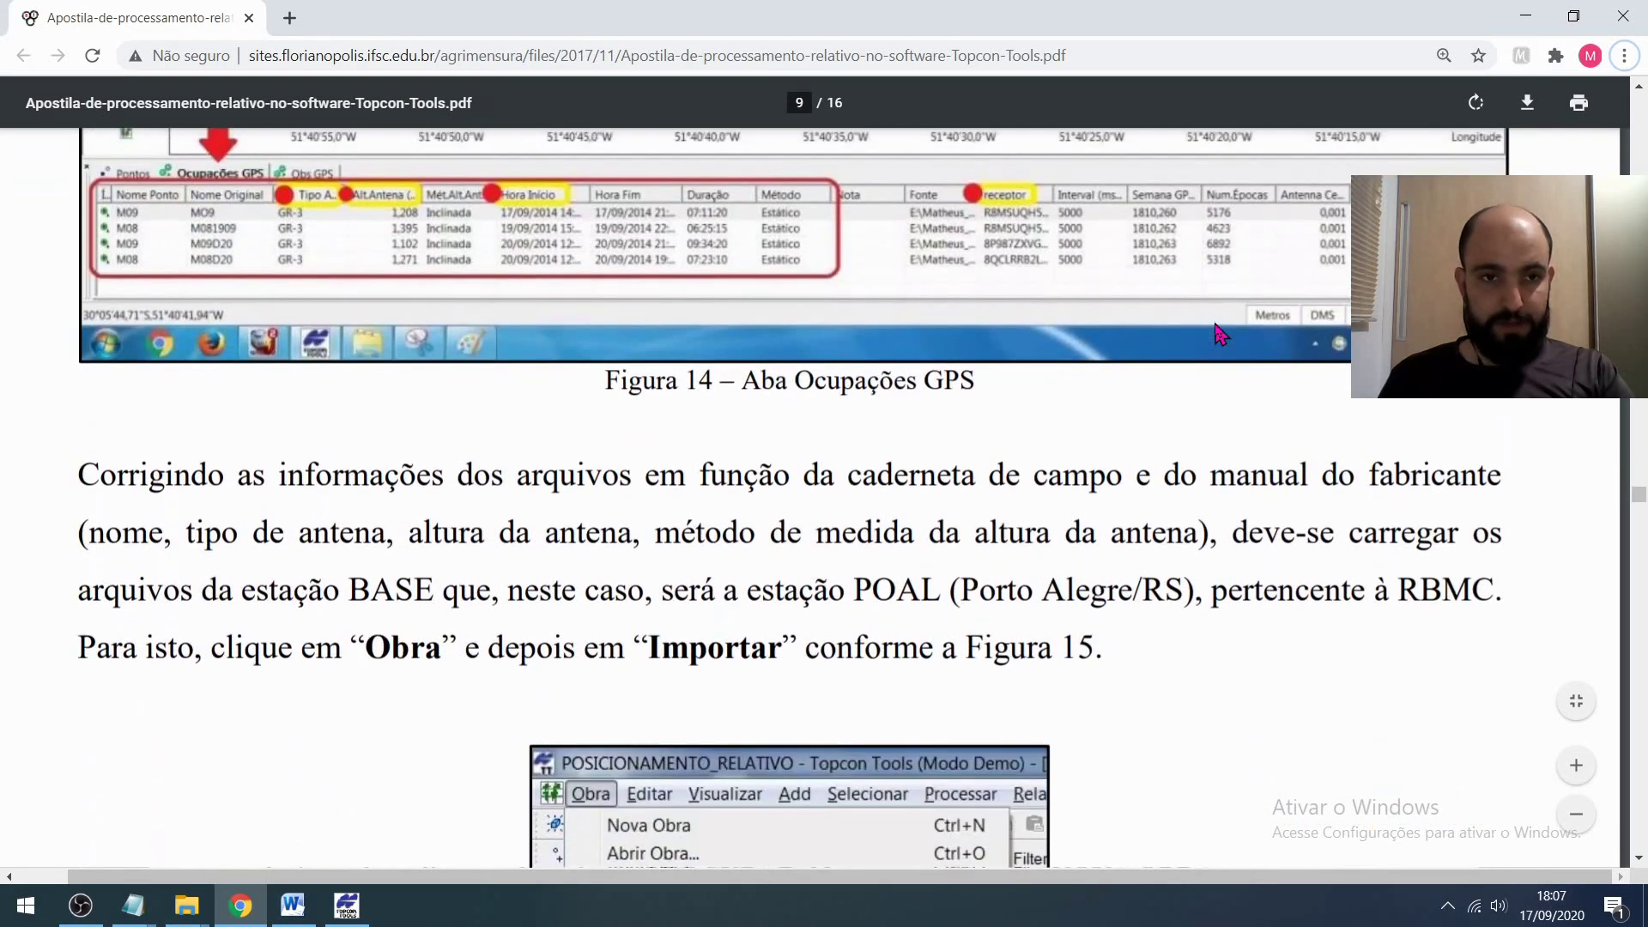
pyautogui.scroll(6, 1220, 335)
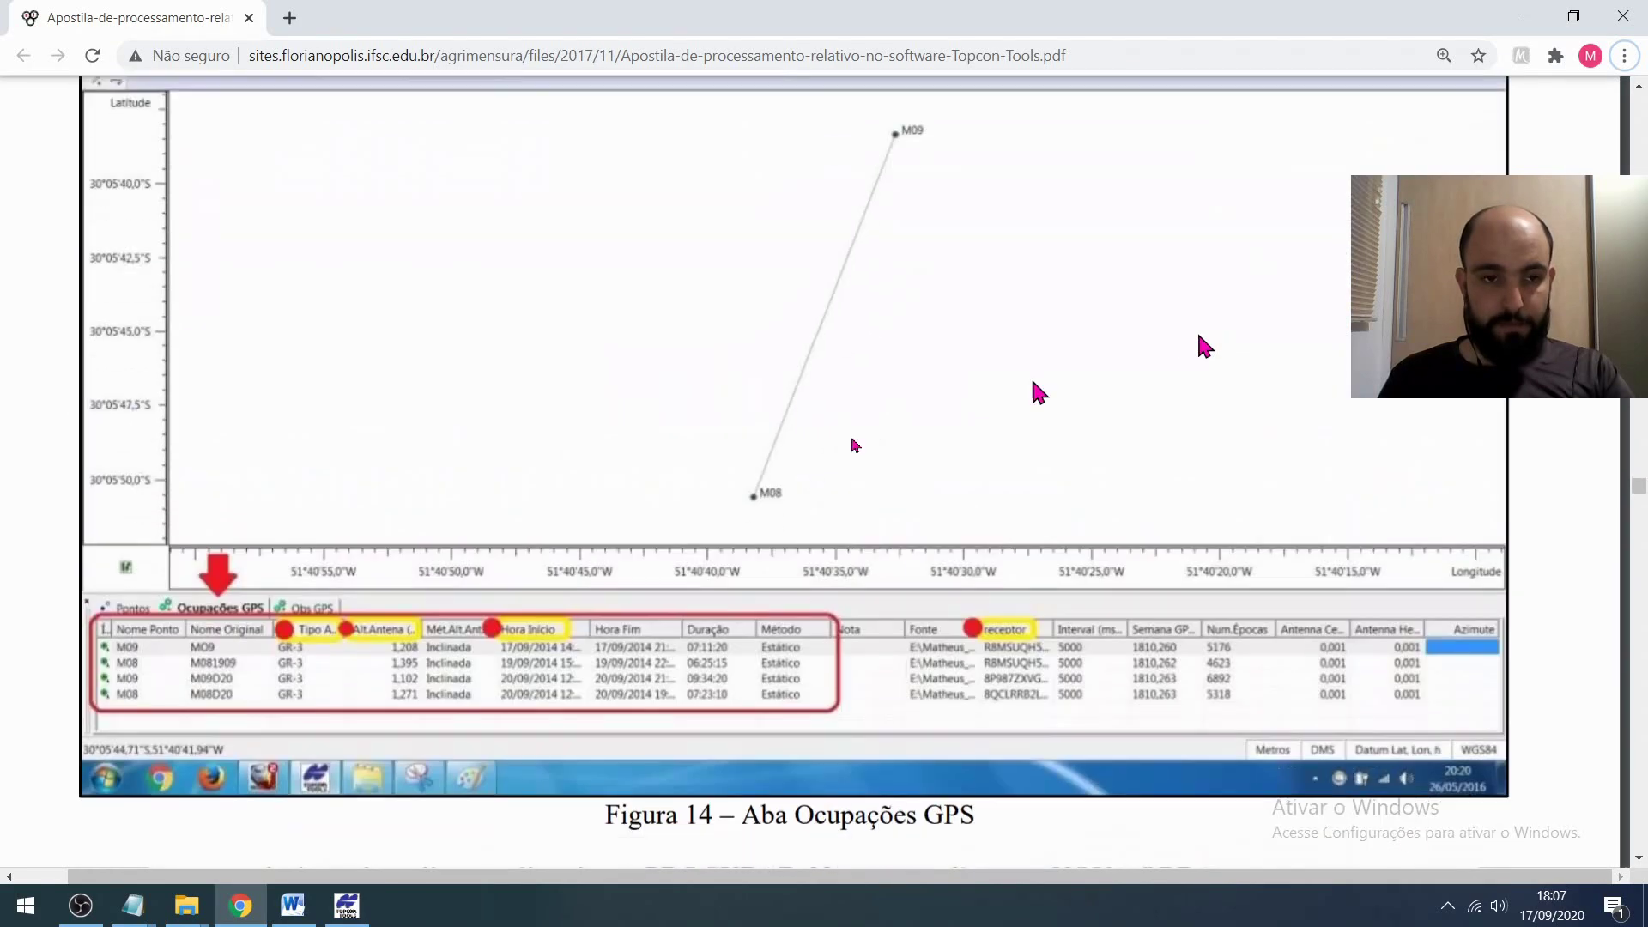
pyautogui.scroll(10, 446, 575)
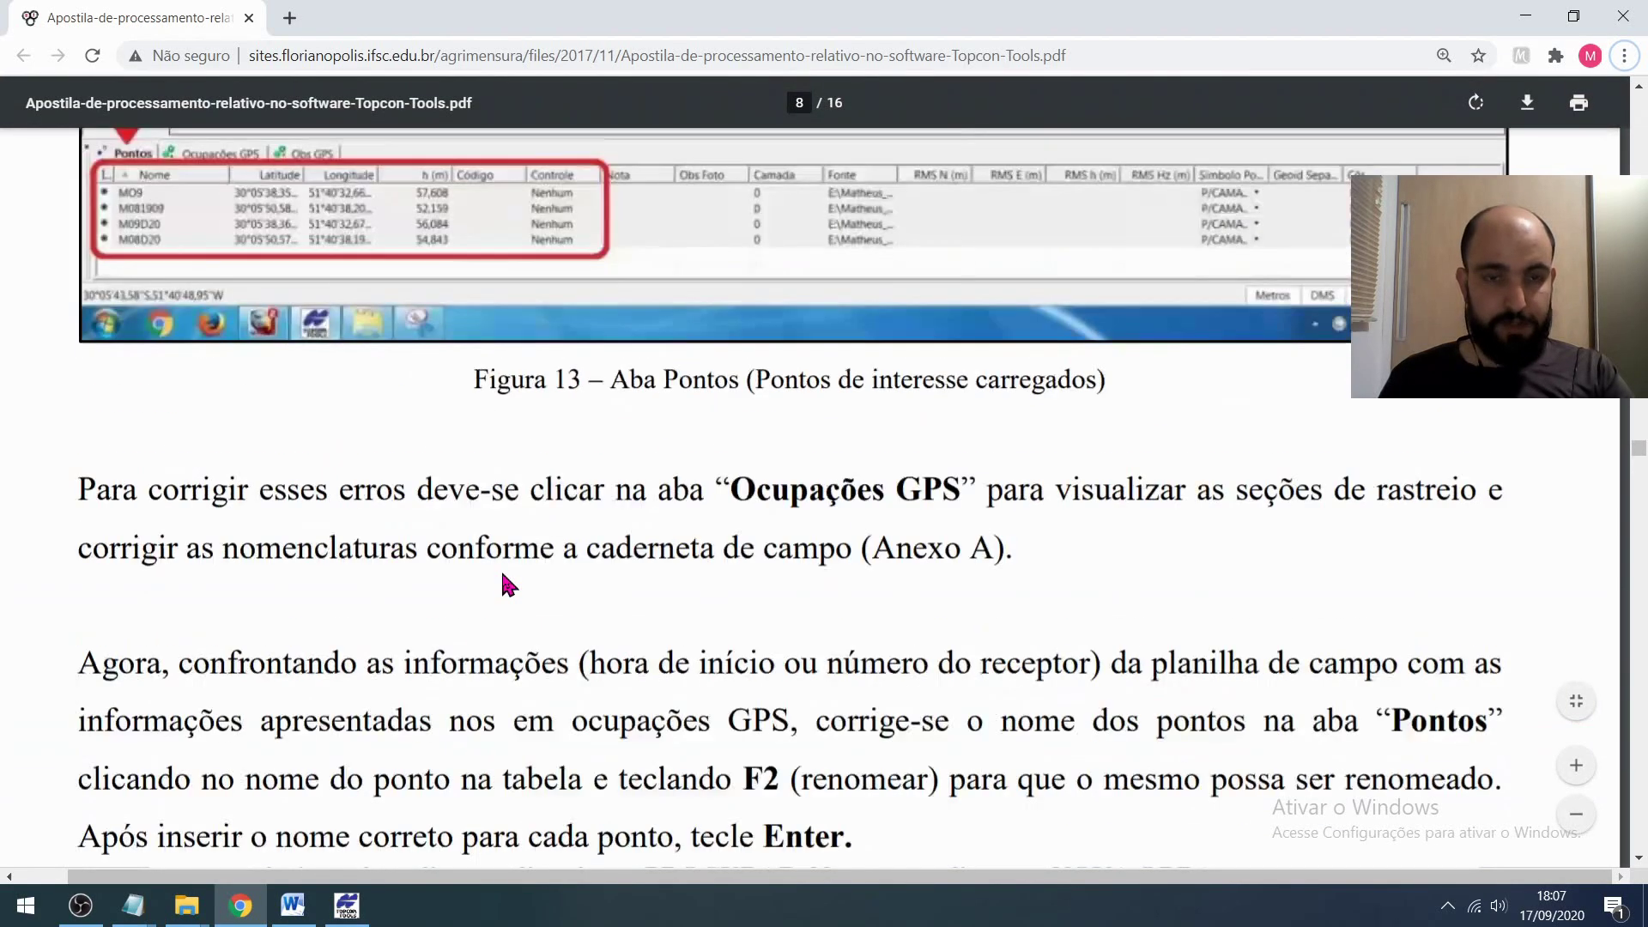
# - Return to Topcon Tools, list the GPS occupations, and examine the original names of the first three sessions
pyautogui.hotkey('alt', 'Tab')
pyautogui.click(233, 739)
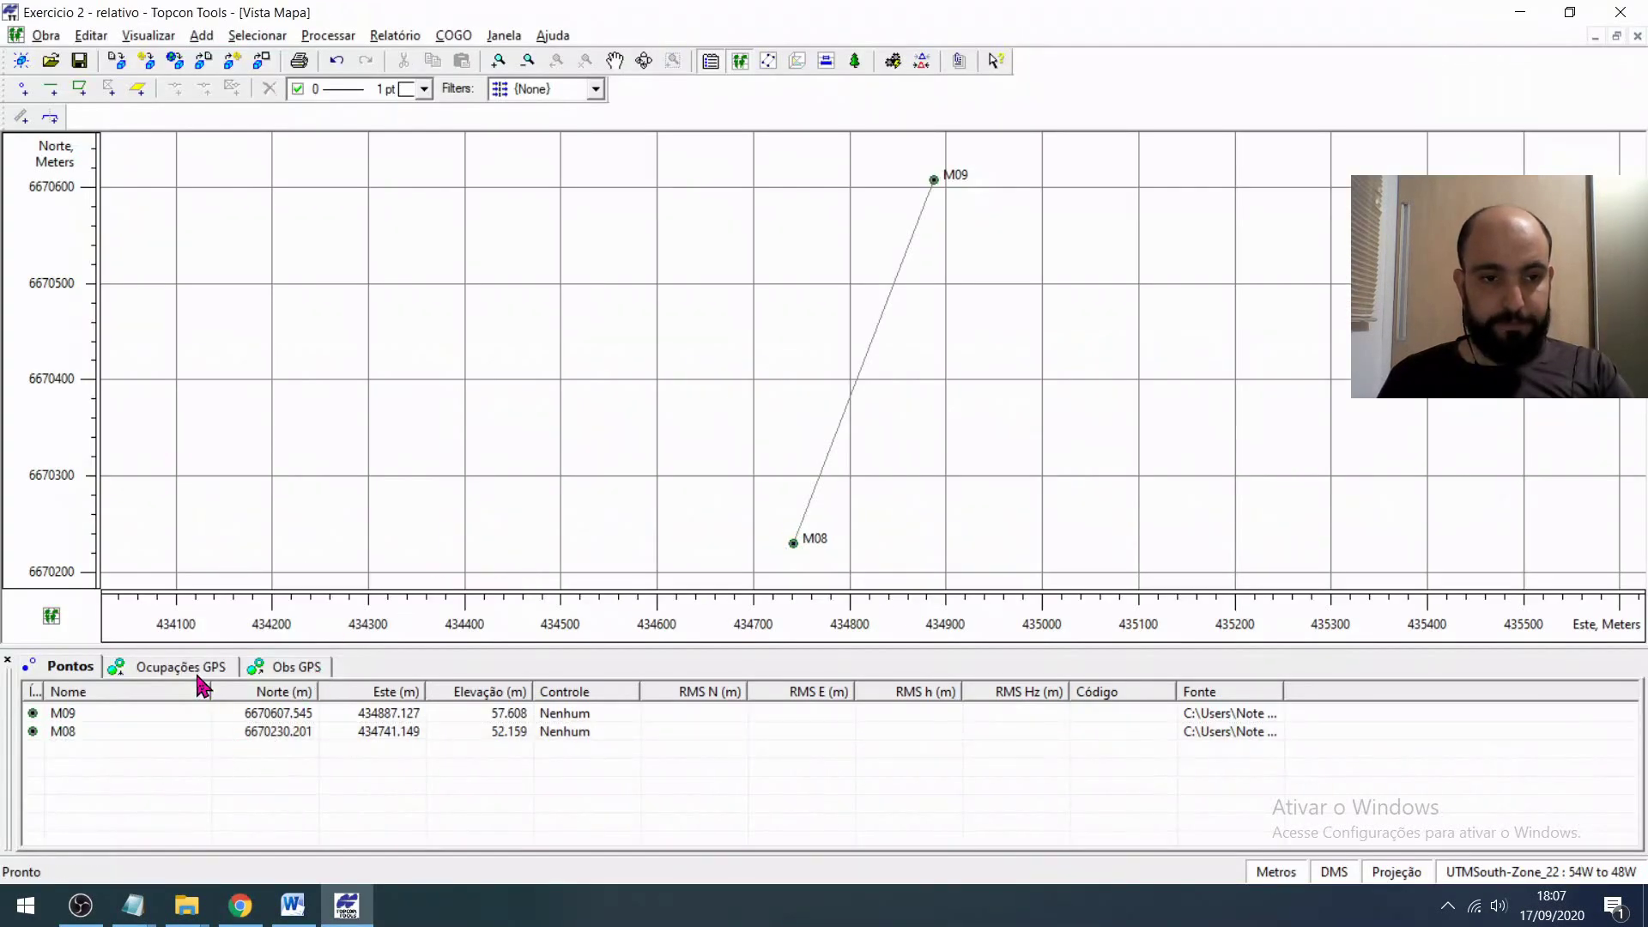
pyautogui.click(172, 668)
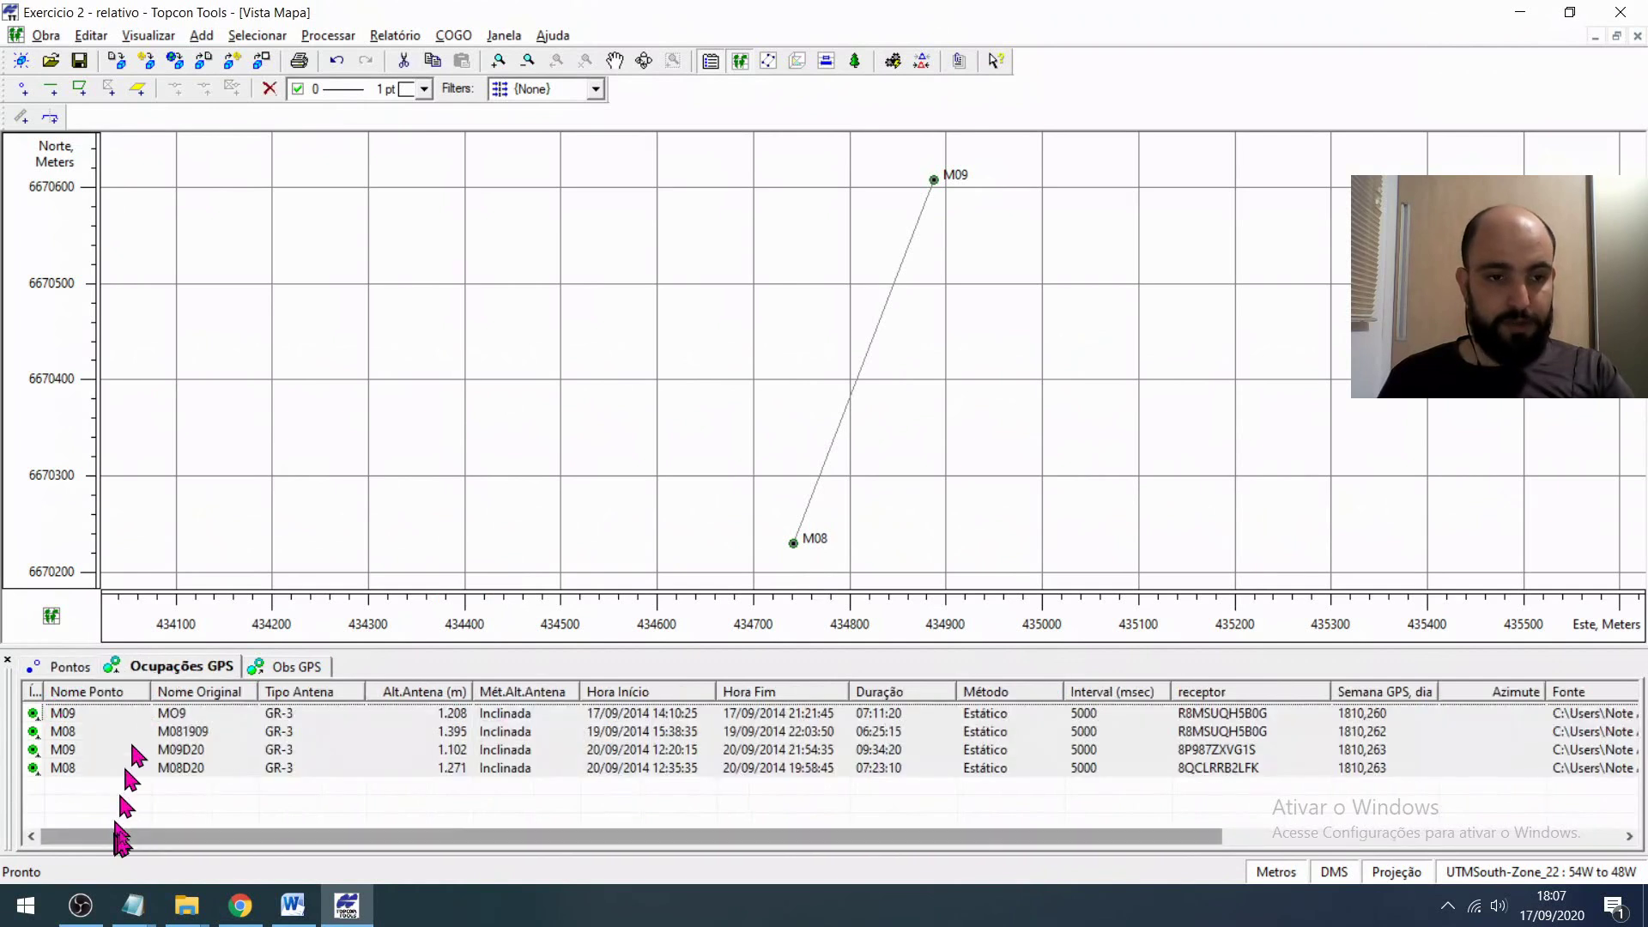
pyautogui.click(193, 714)
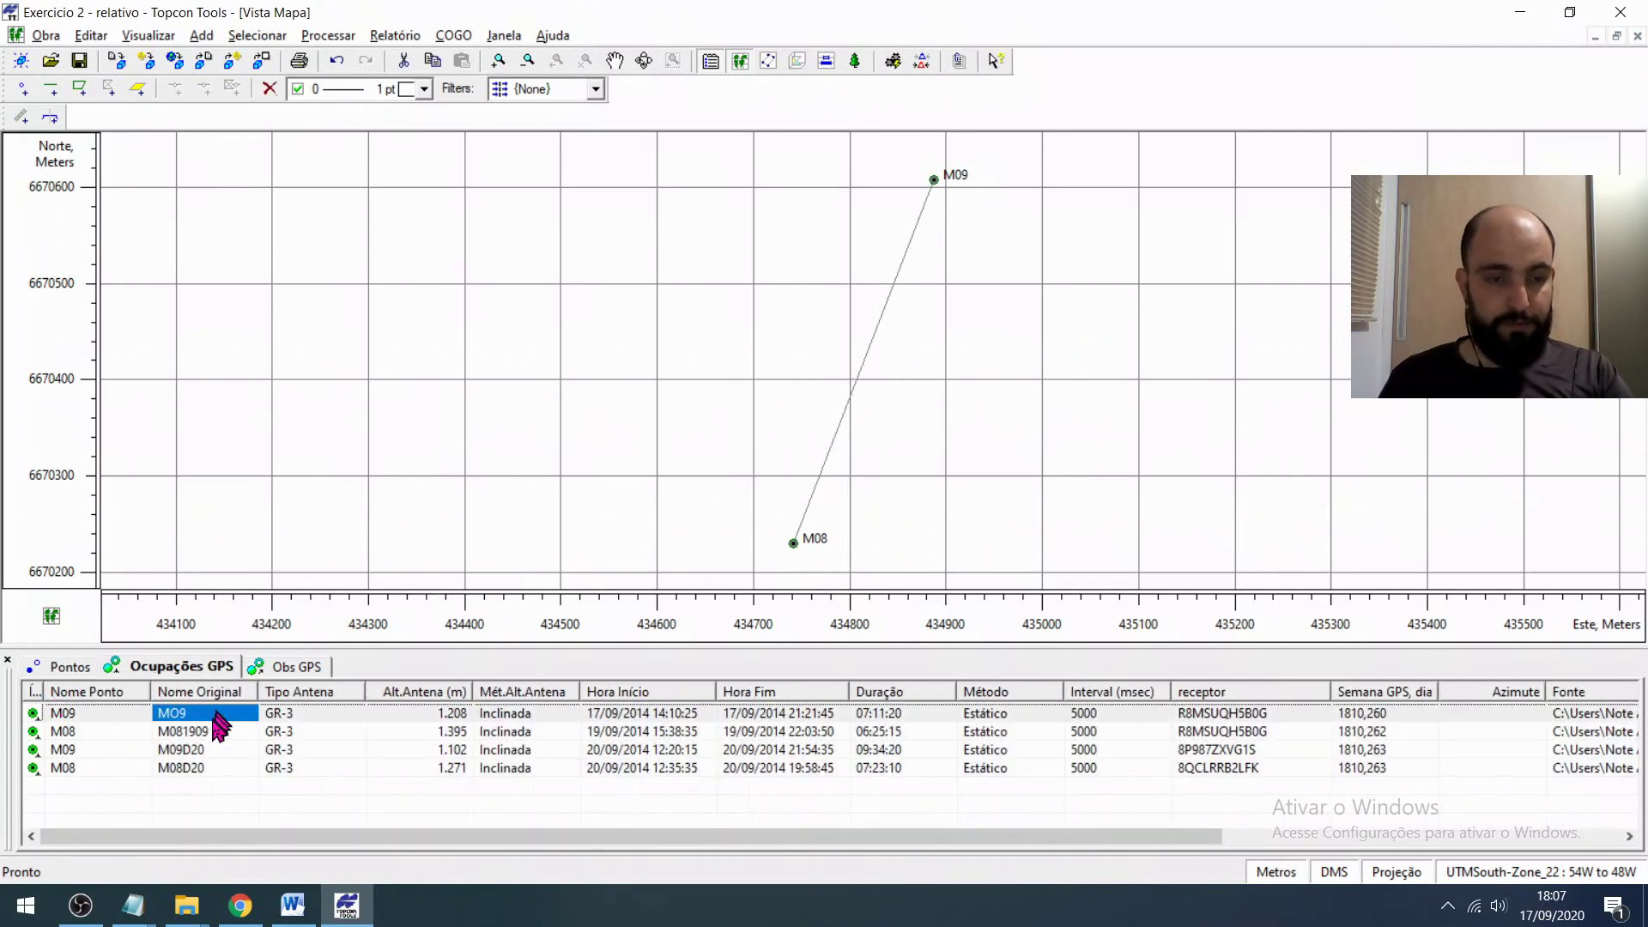
pyautogui.click(211, 734)
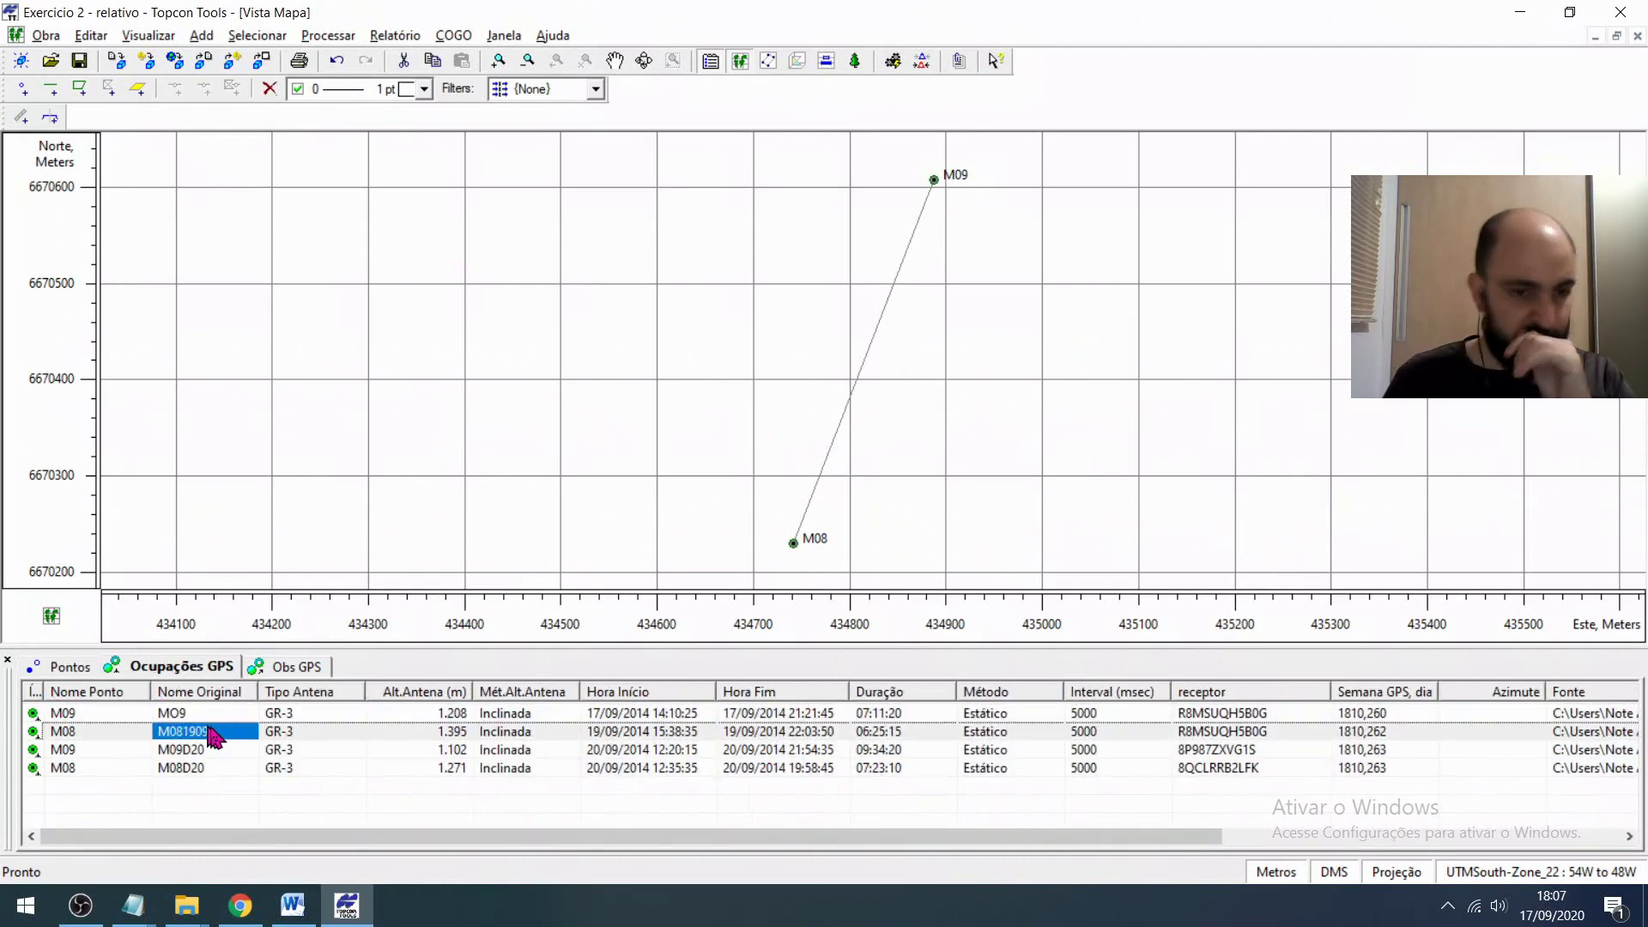
pyautogui.click(230, 749)
# - Examine the antenna type assigned to each of the M09 and M08 GPS occupations
pyautogui.click(309, 712)
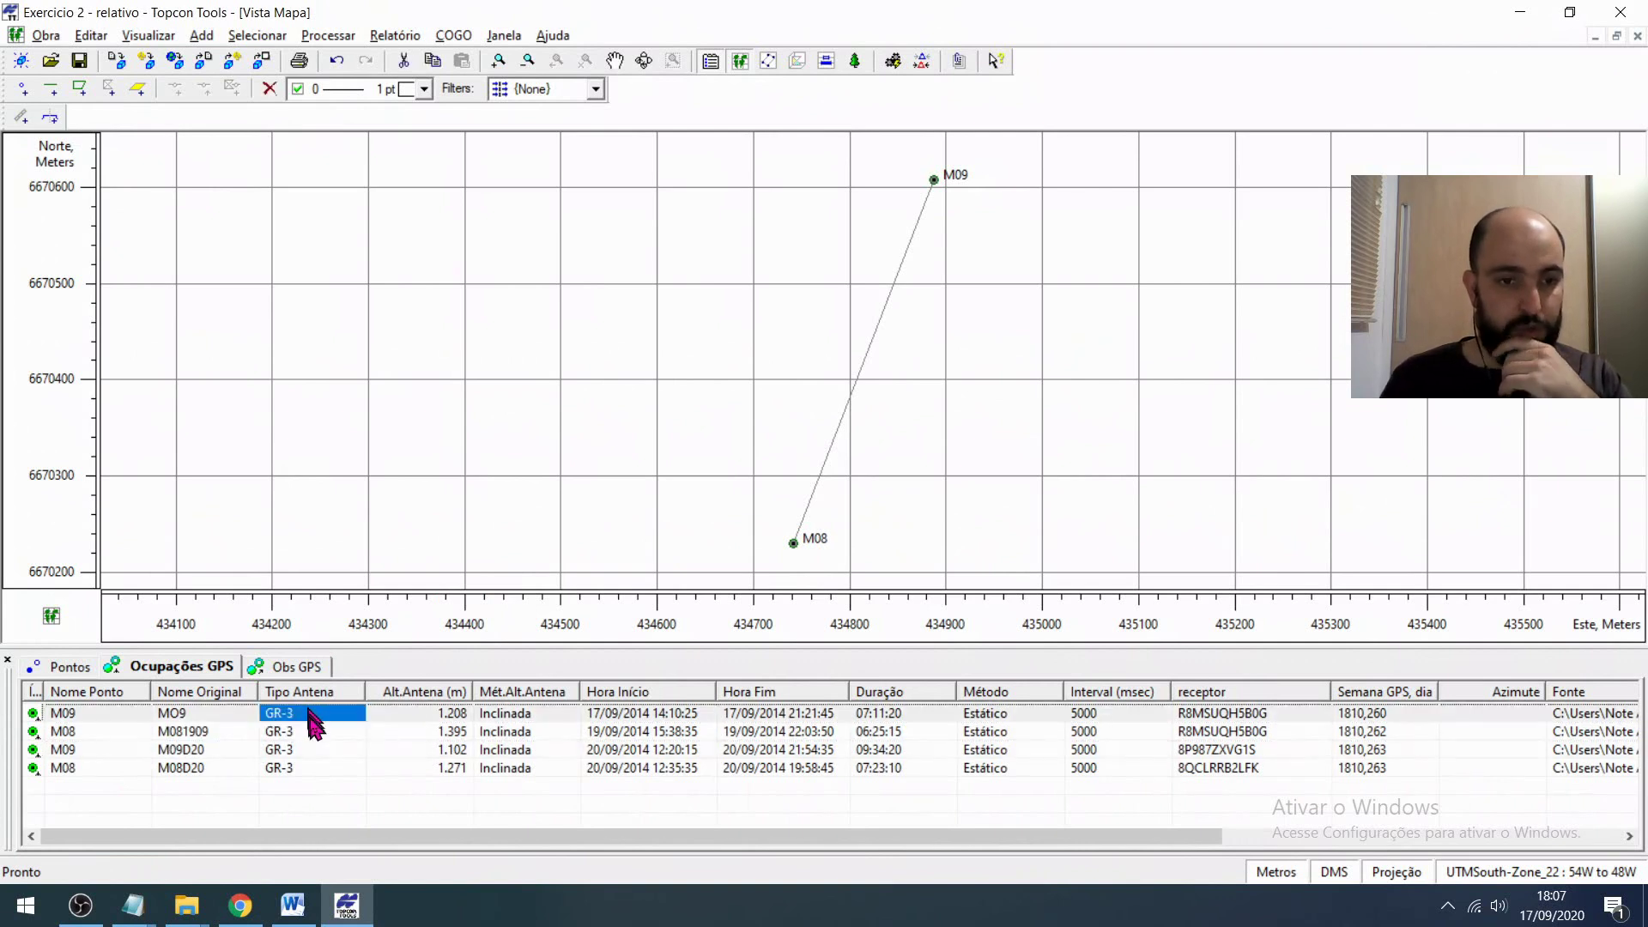
pyautogui.click(315, 732)
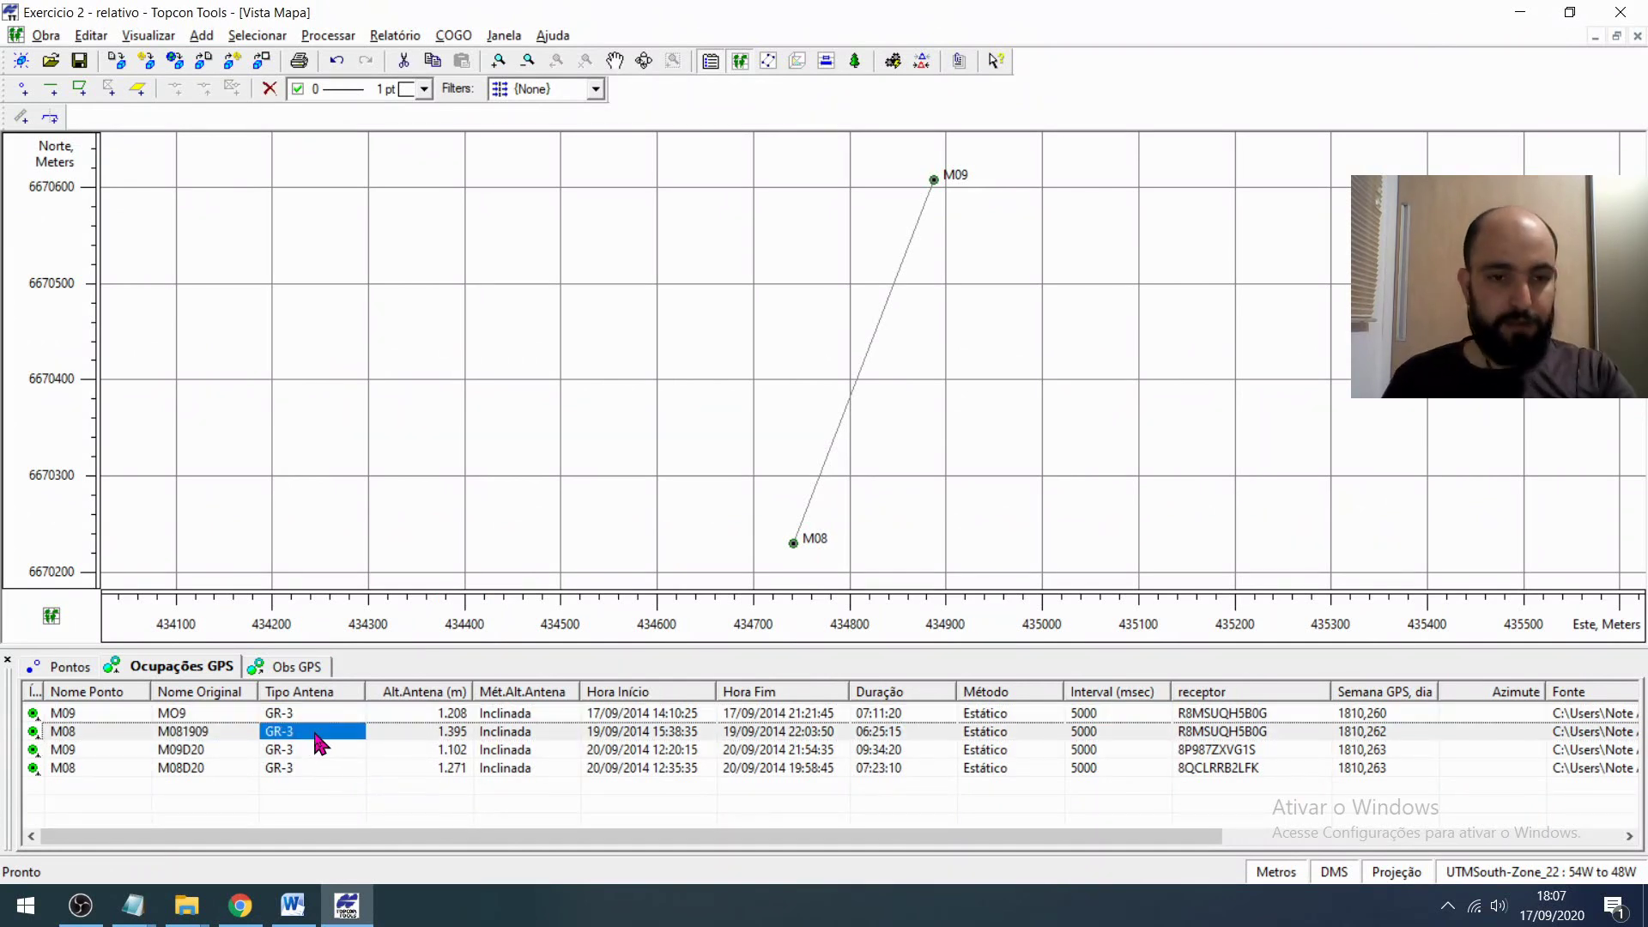
pyautogui.click(329, 714)
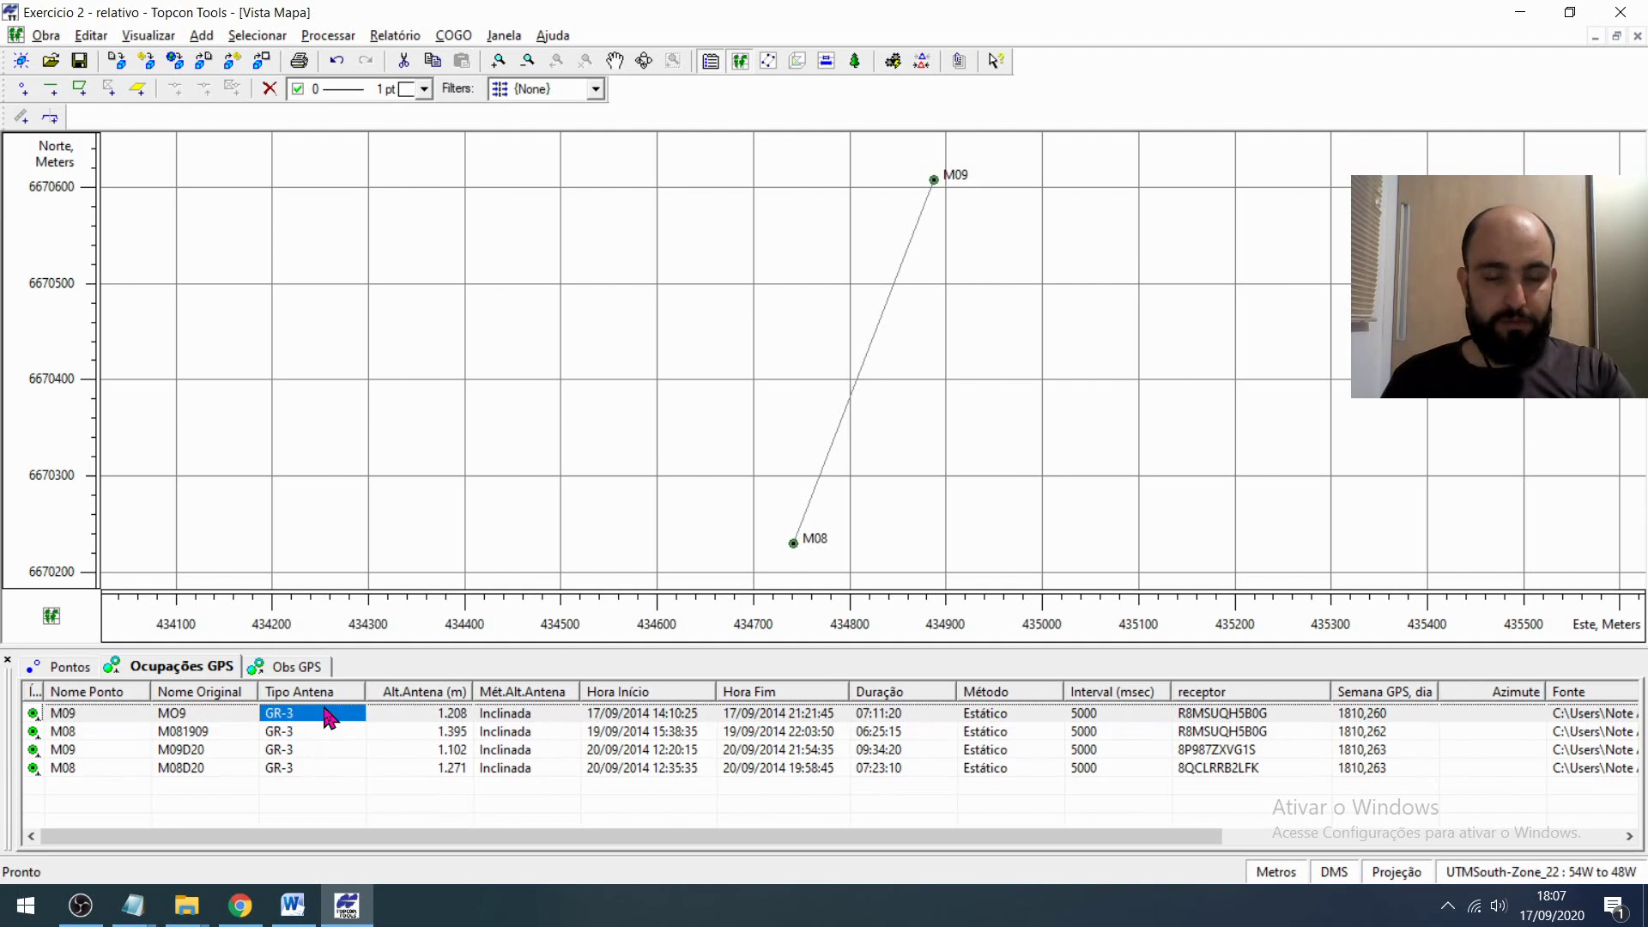
pyautogui.click(323, 732)
pyautogui.click(324, 750)
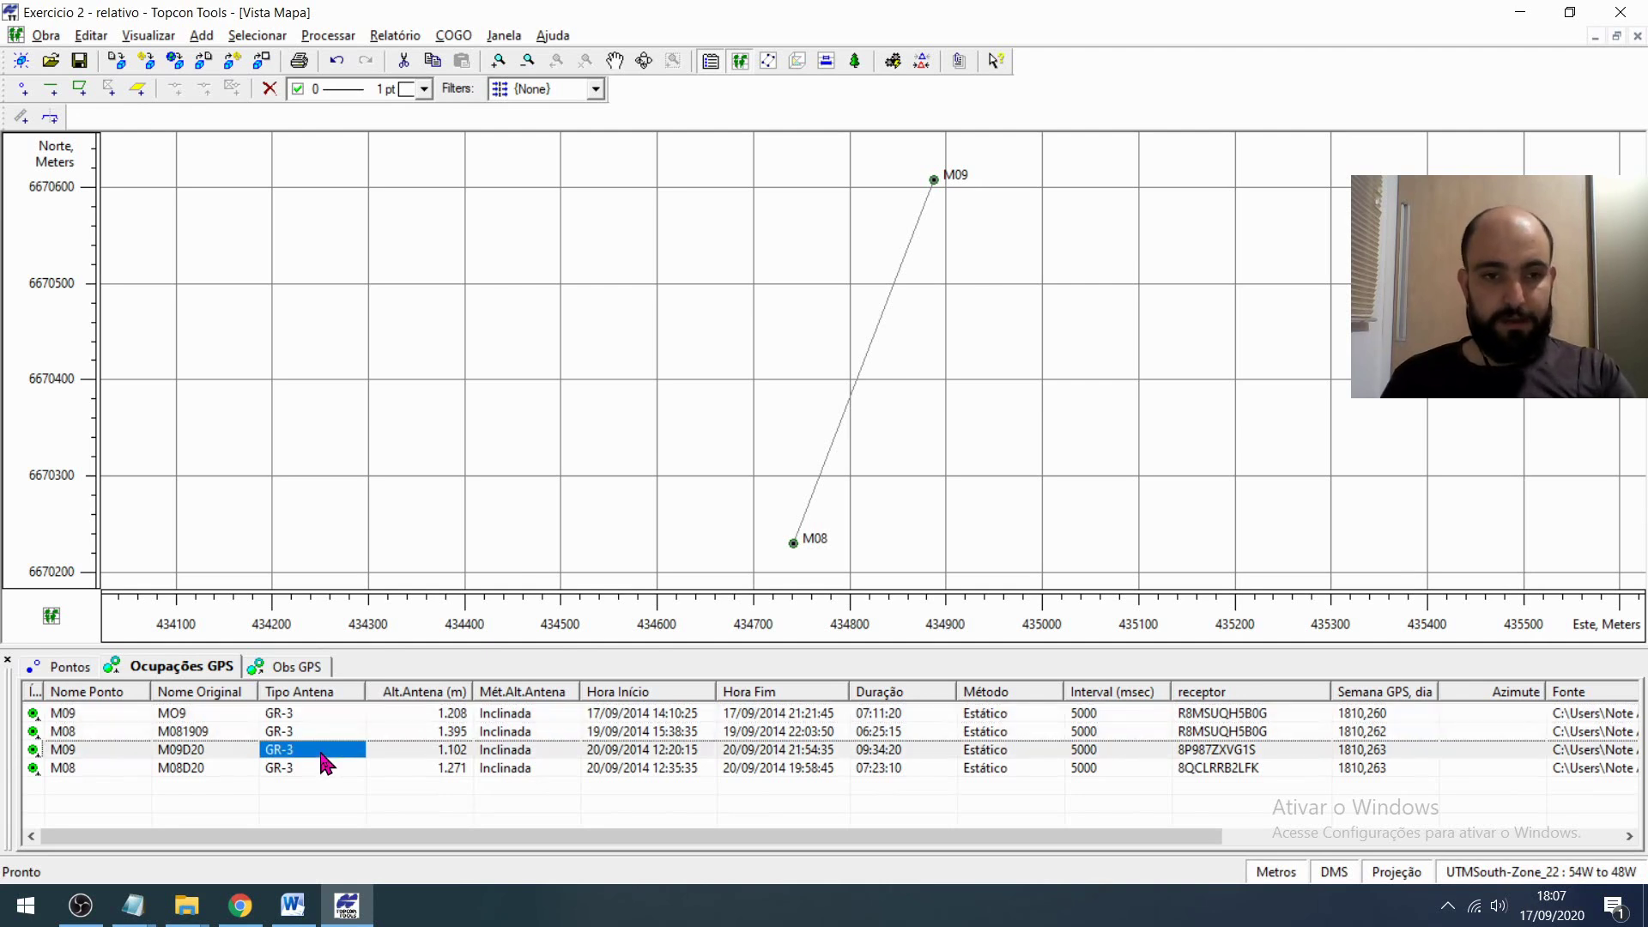
pyautogui.click(324, 769)
pyautogui.click(324, 751)
pyautogui.click(326, 735)
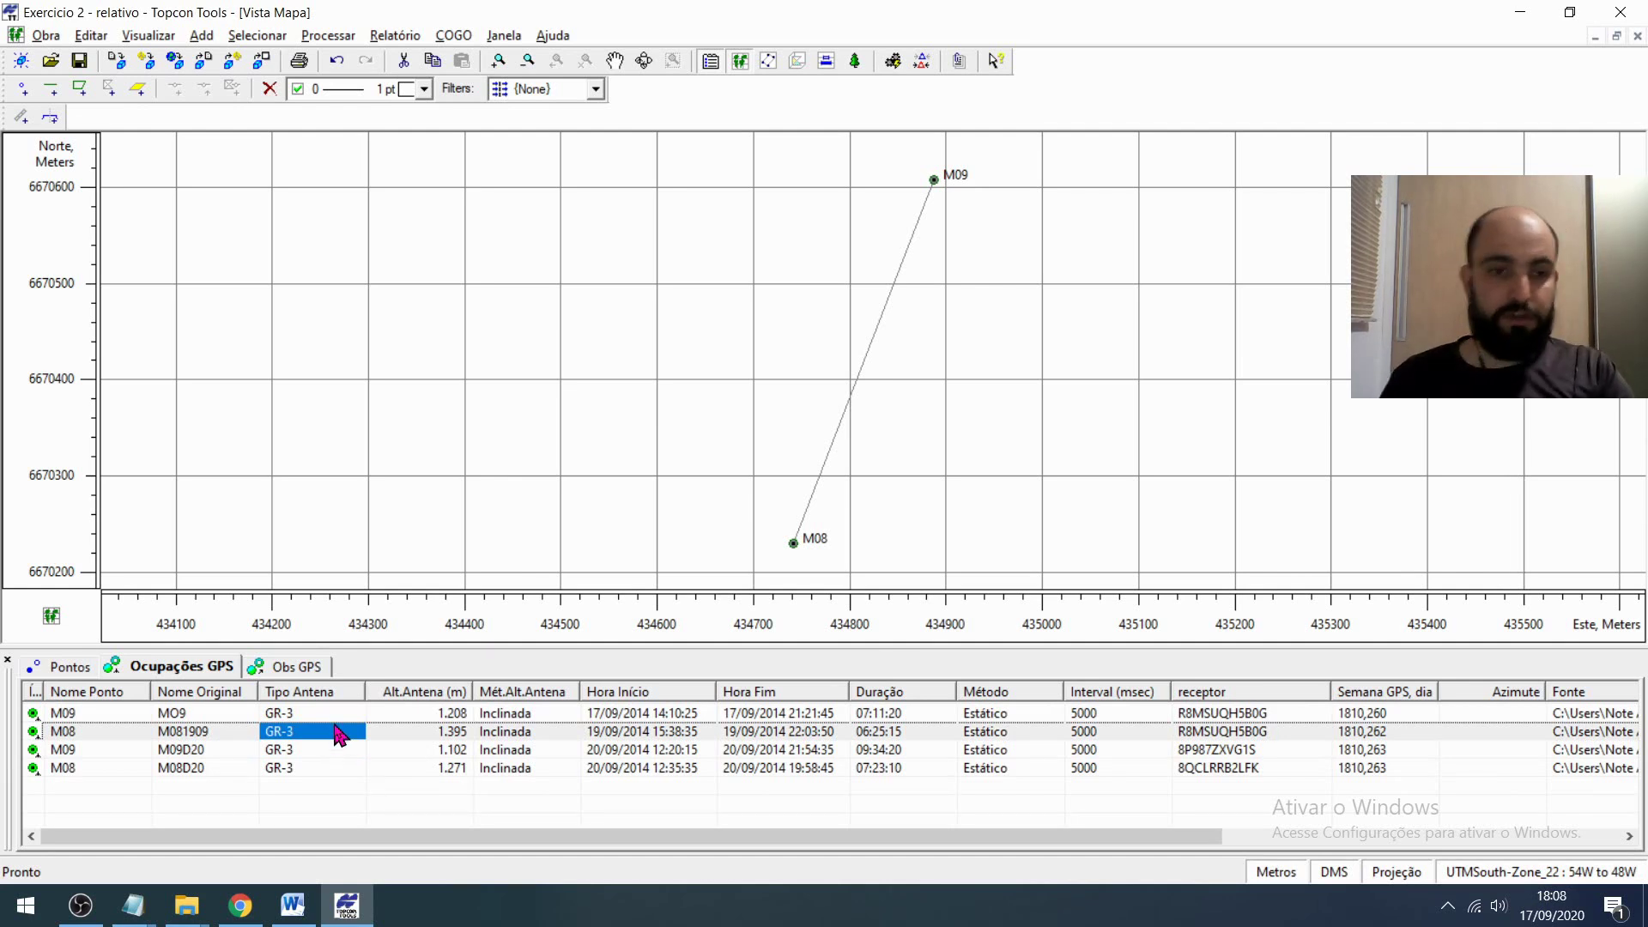
pyautogui.click(335, 716)
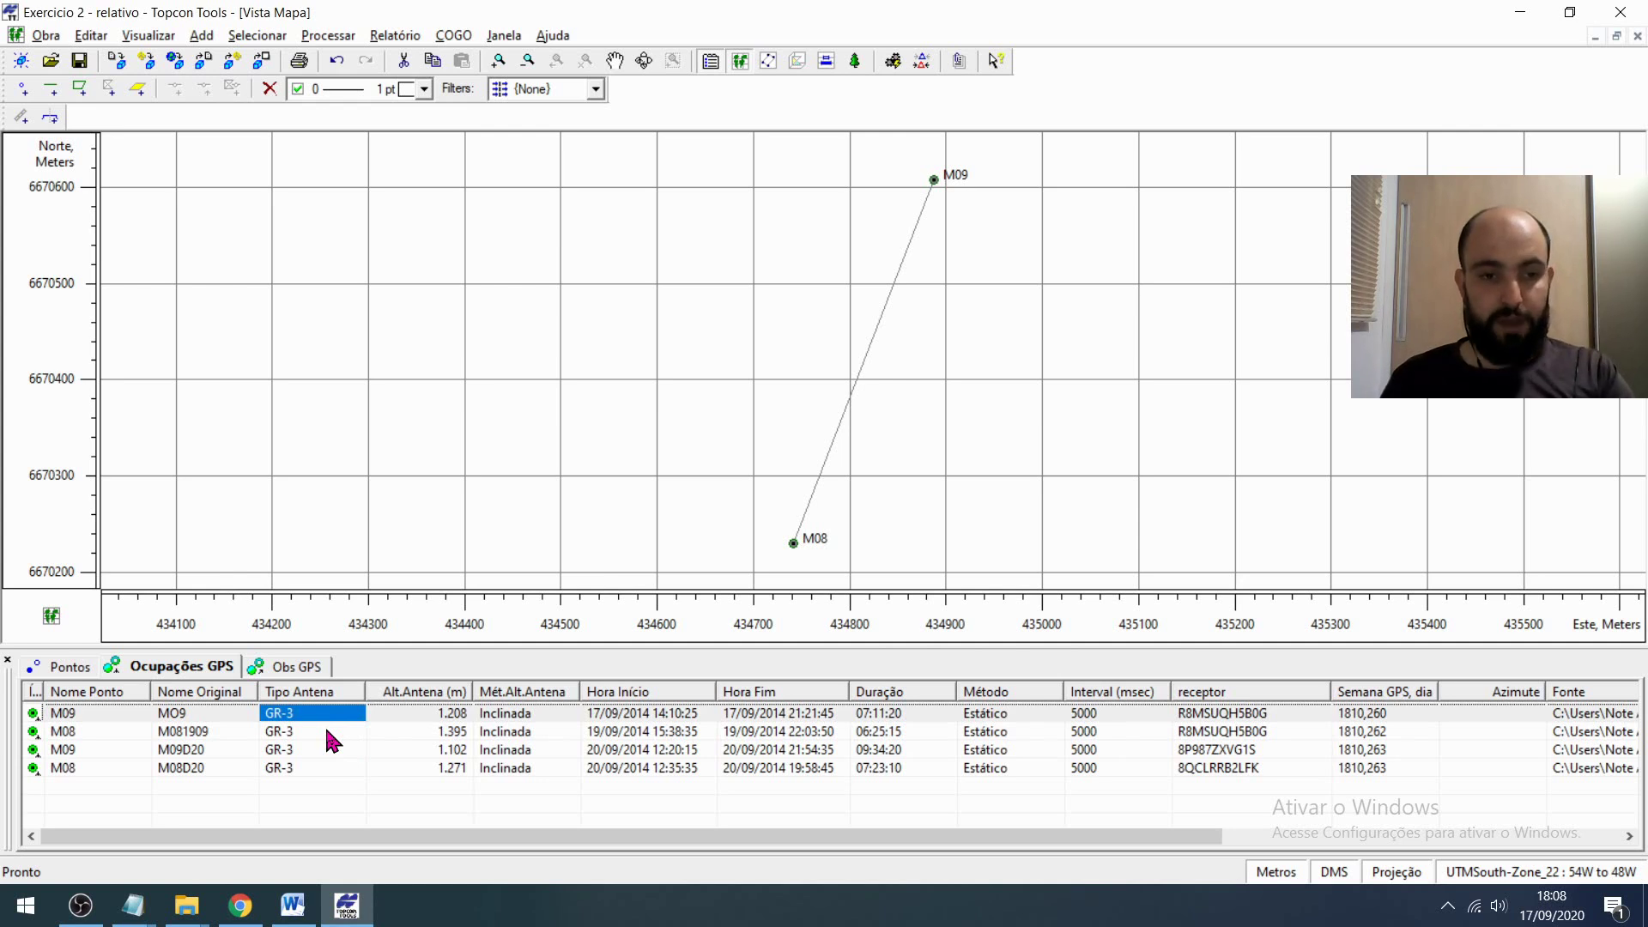
pyautogui.click(331, 735)
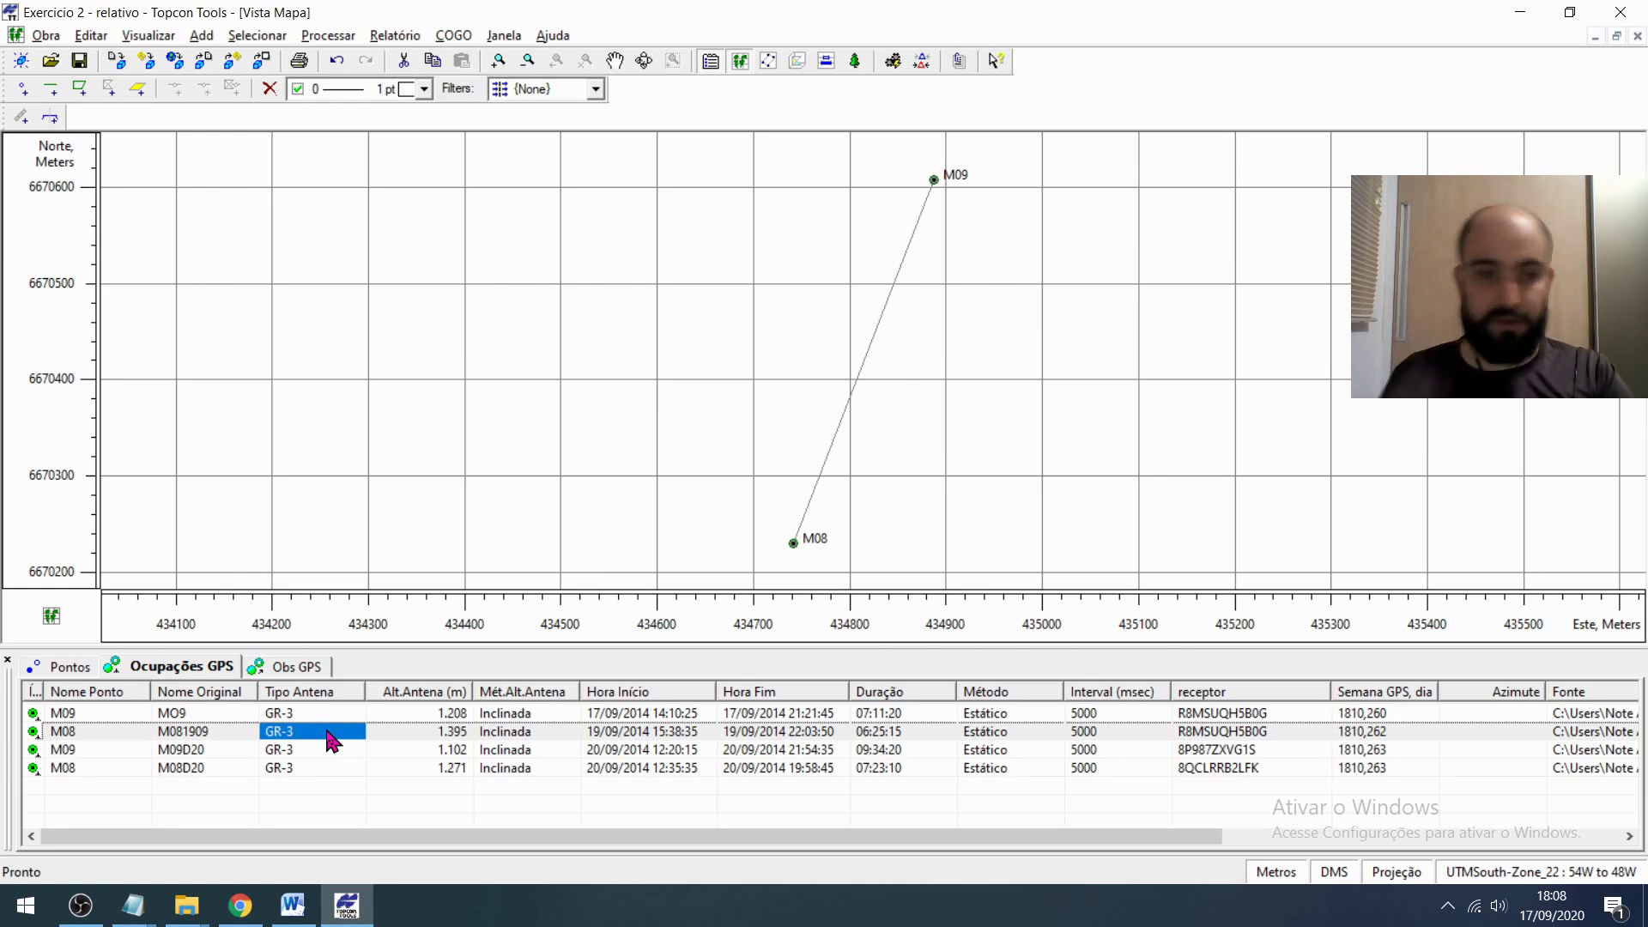
# - Examine the antenna height recorded for each of the four GPS occupations
pyautogui.click(427, 715)
pyautogui.click(434, 735)
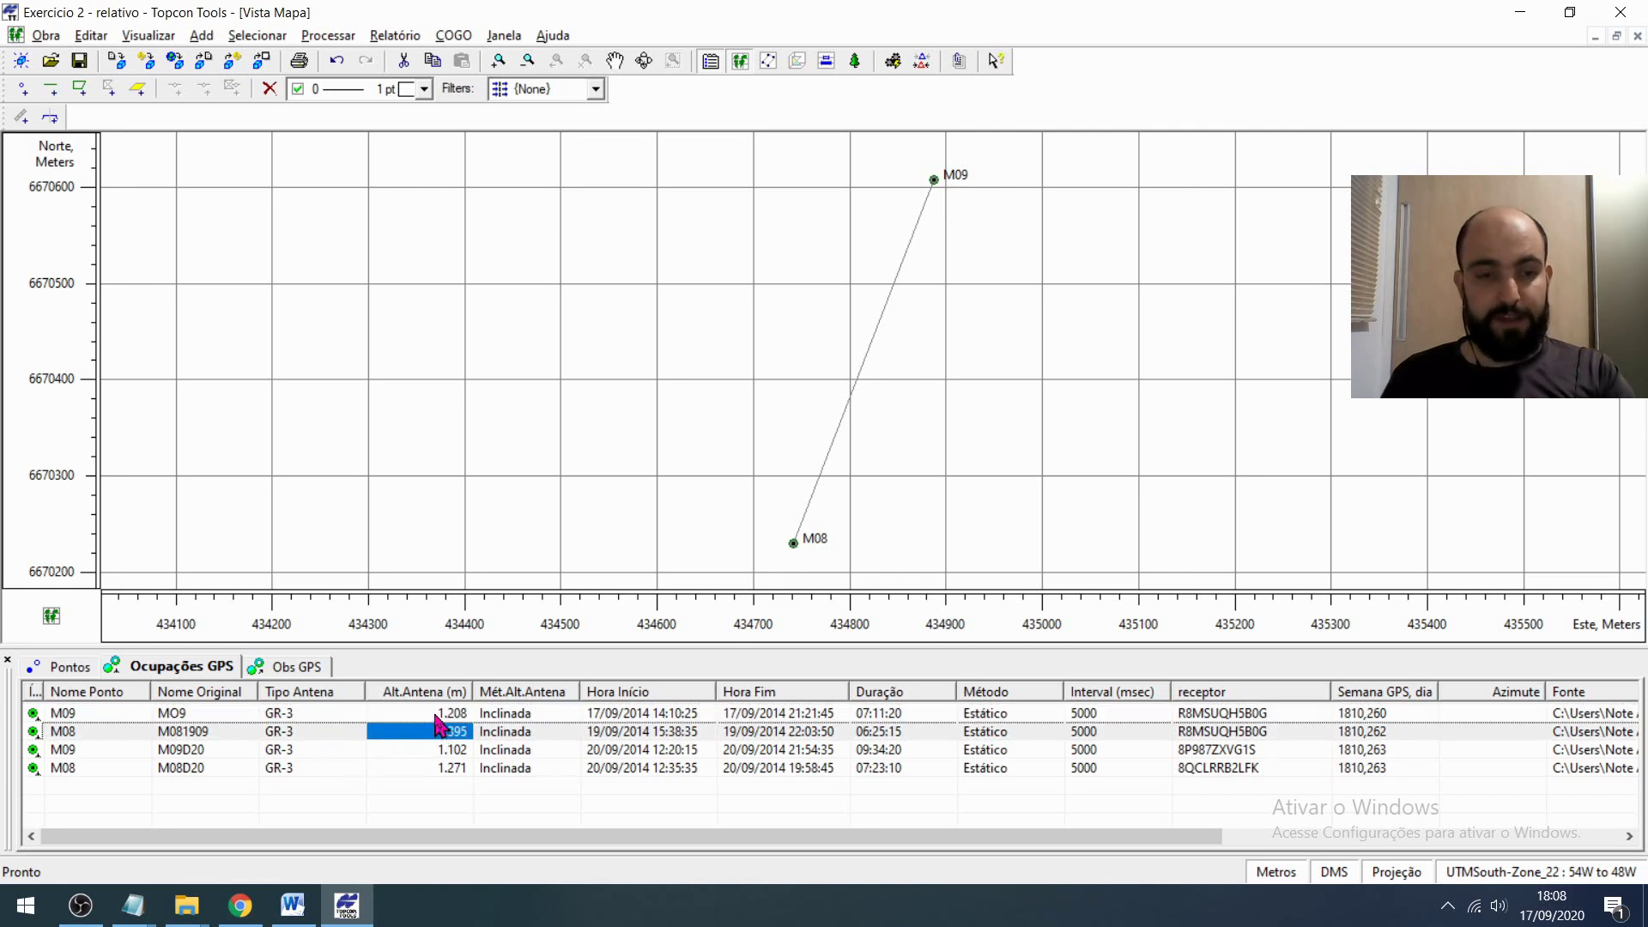
pyautogui.click(435, 718)
pyautogui.click(442, 732)
pyautogui.click(447, 750)
pyautogui.click(452, 768)
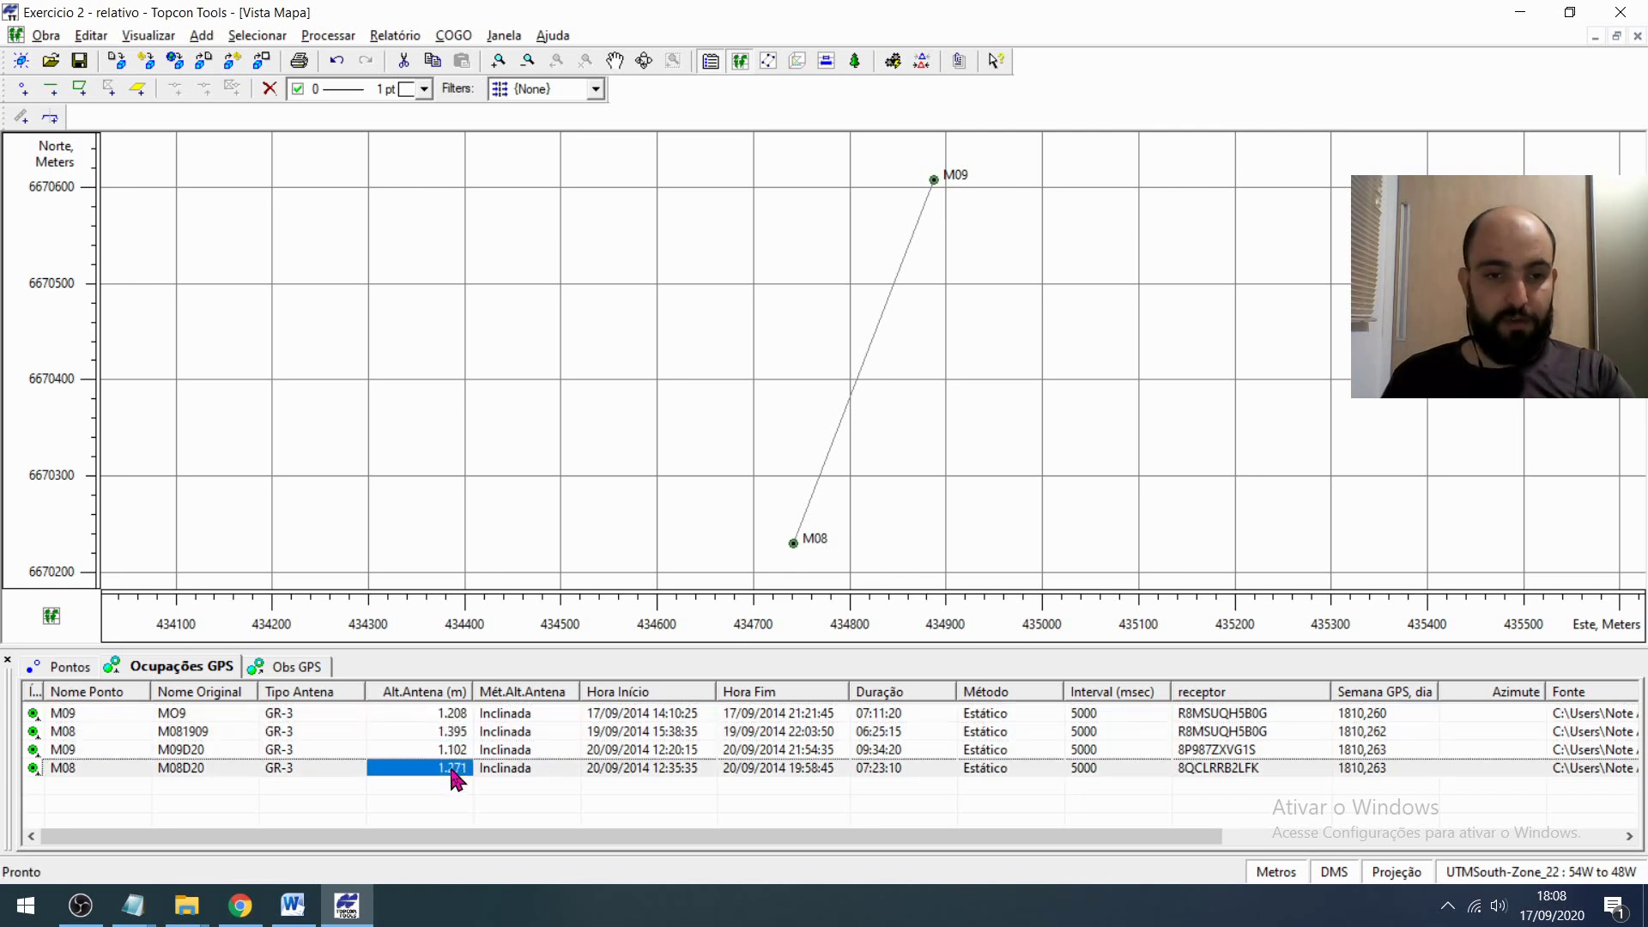
pyautogui.click(443, 750)
pyautogui.click(438, 732)
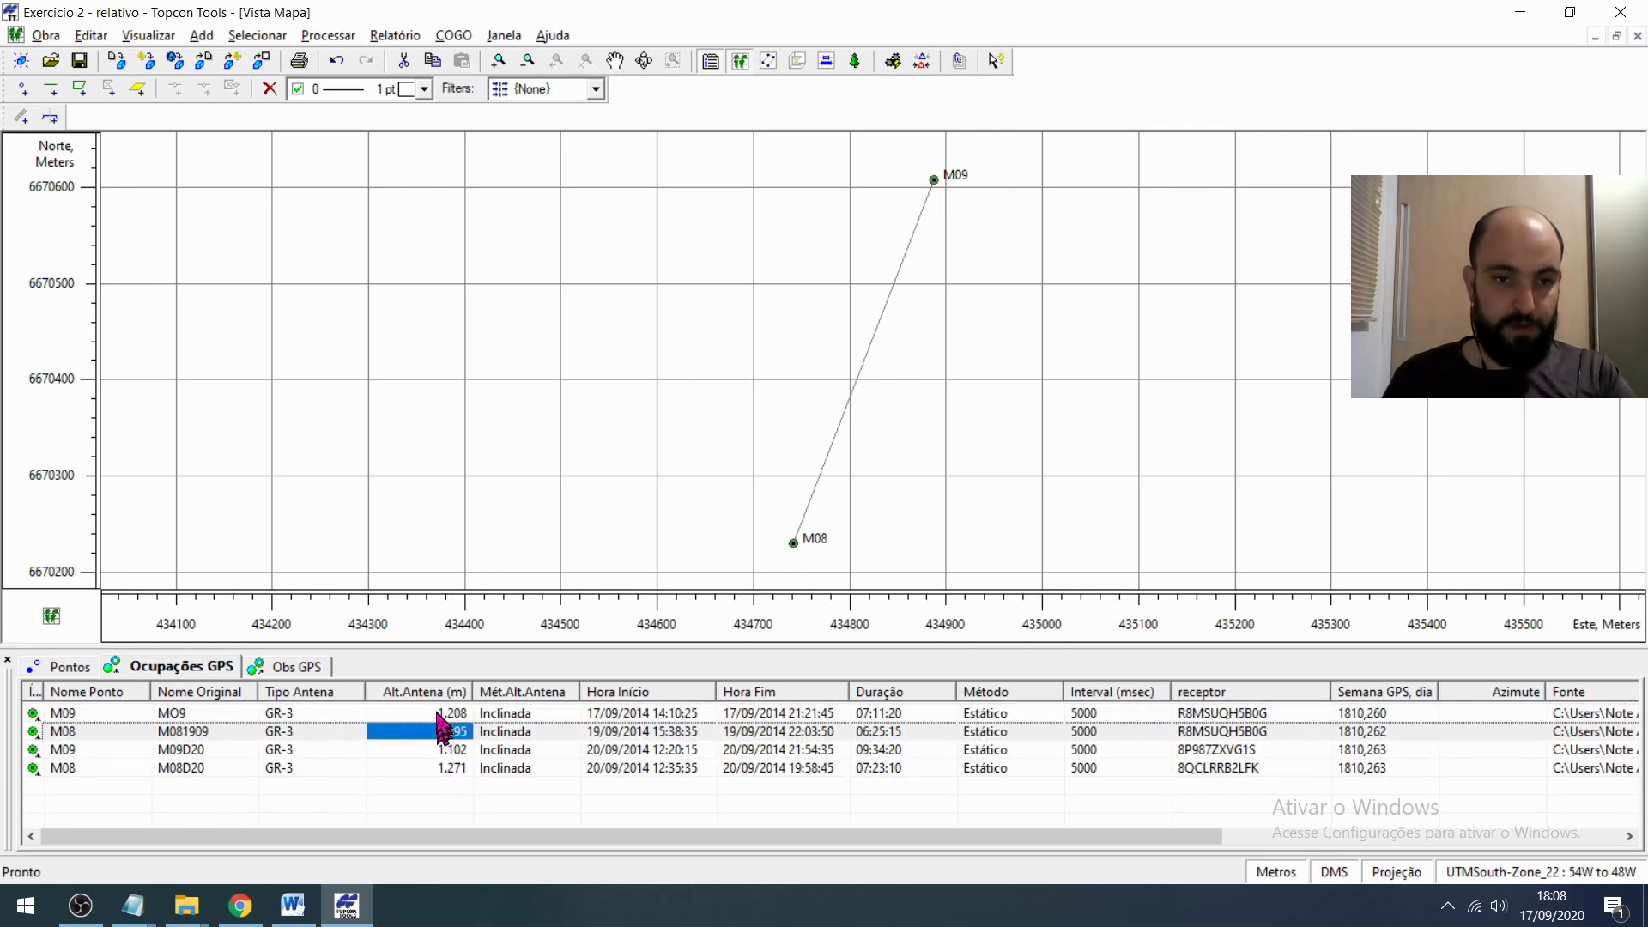
# - Switch to the CADERNETA DE CAMPO document in Word and check the antenna height and date of the first M09 record
pyautogui.hotkey('alt', 'Tab')
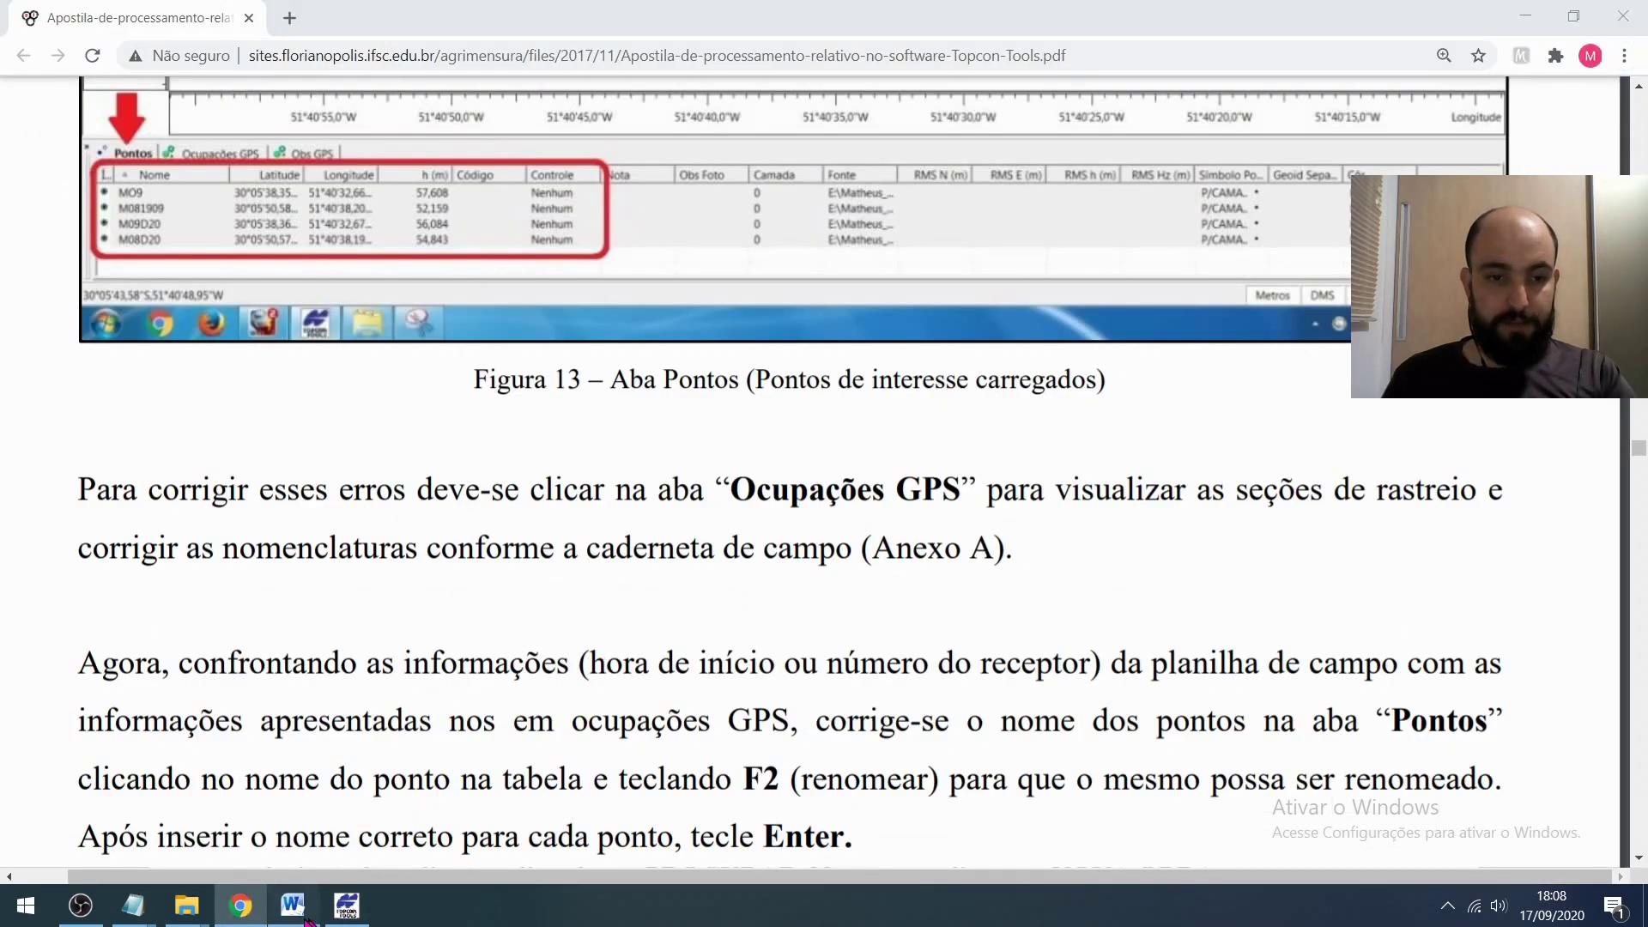
pyautogui.click(306, 919)
pyautogui.click(788, 535)
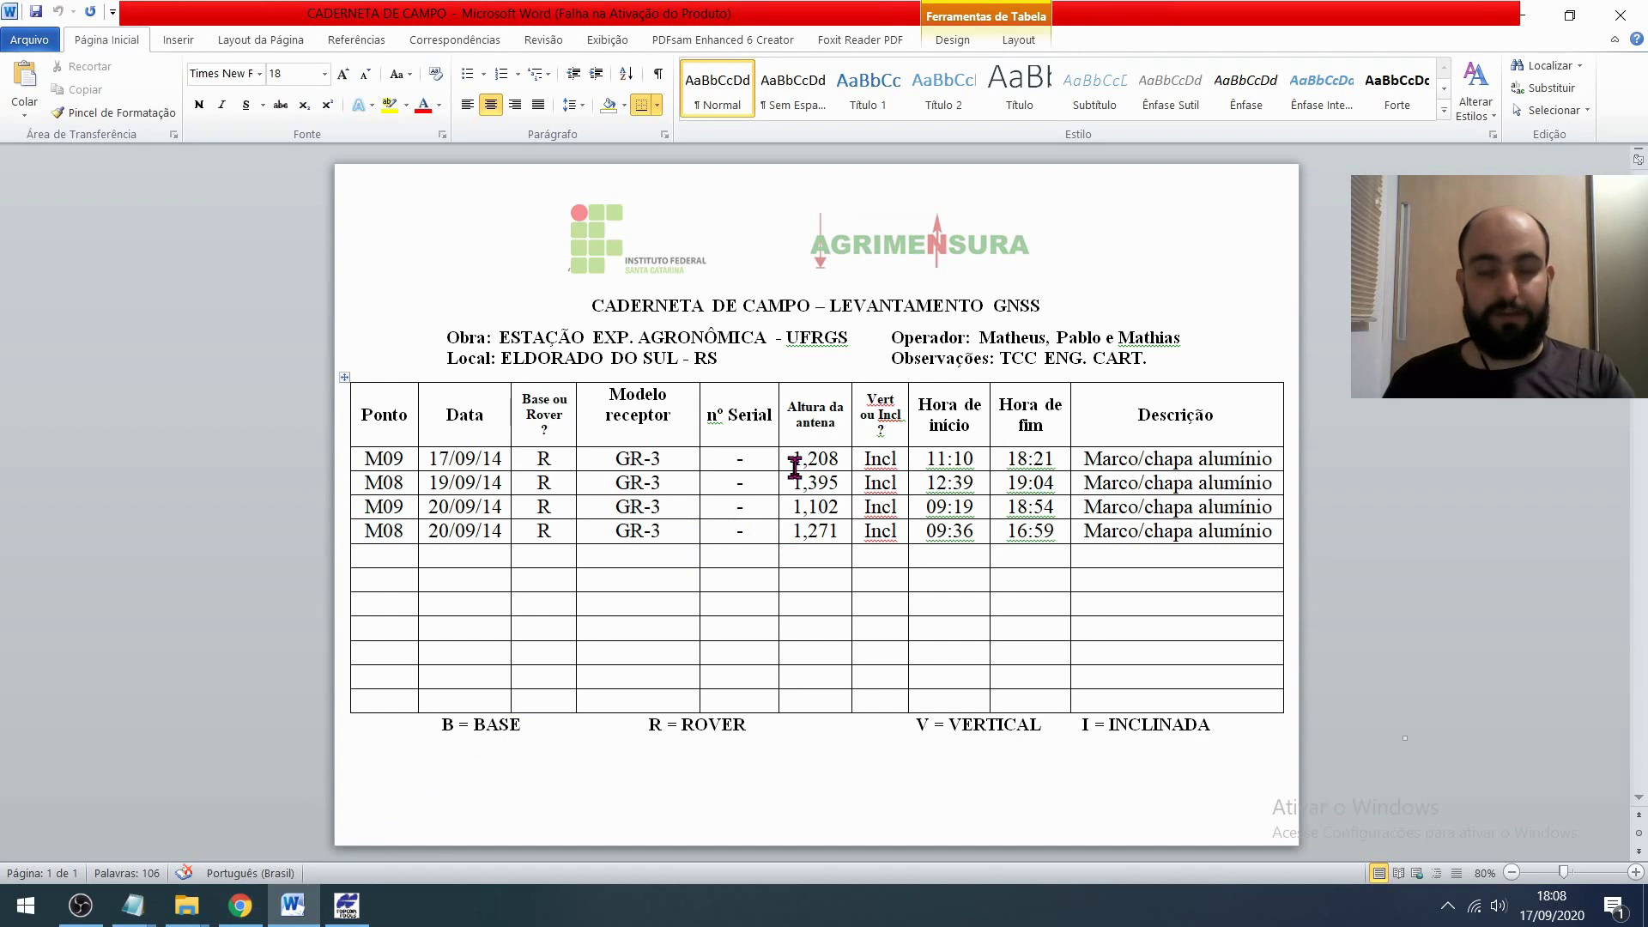
pyautogui.moveTo(792, 462); pyautogui.dragTo(836, 464)
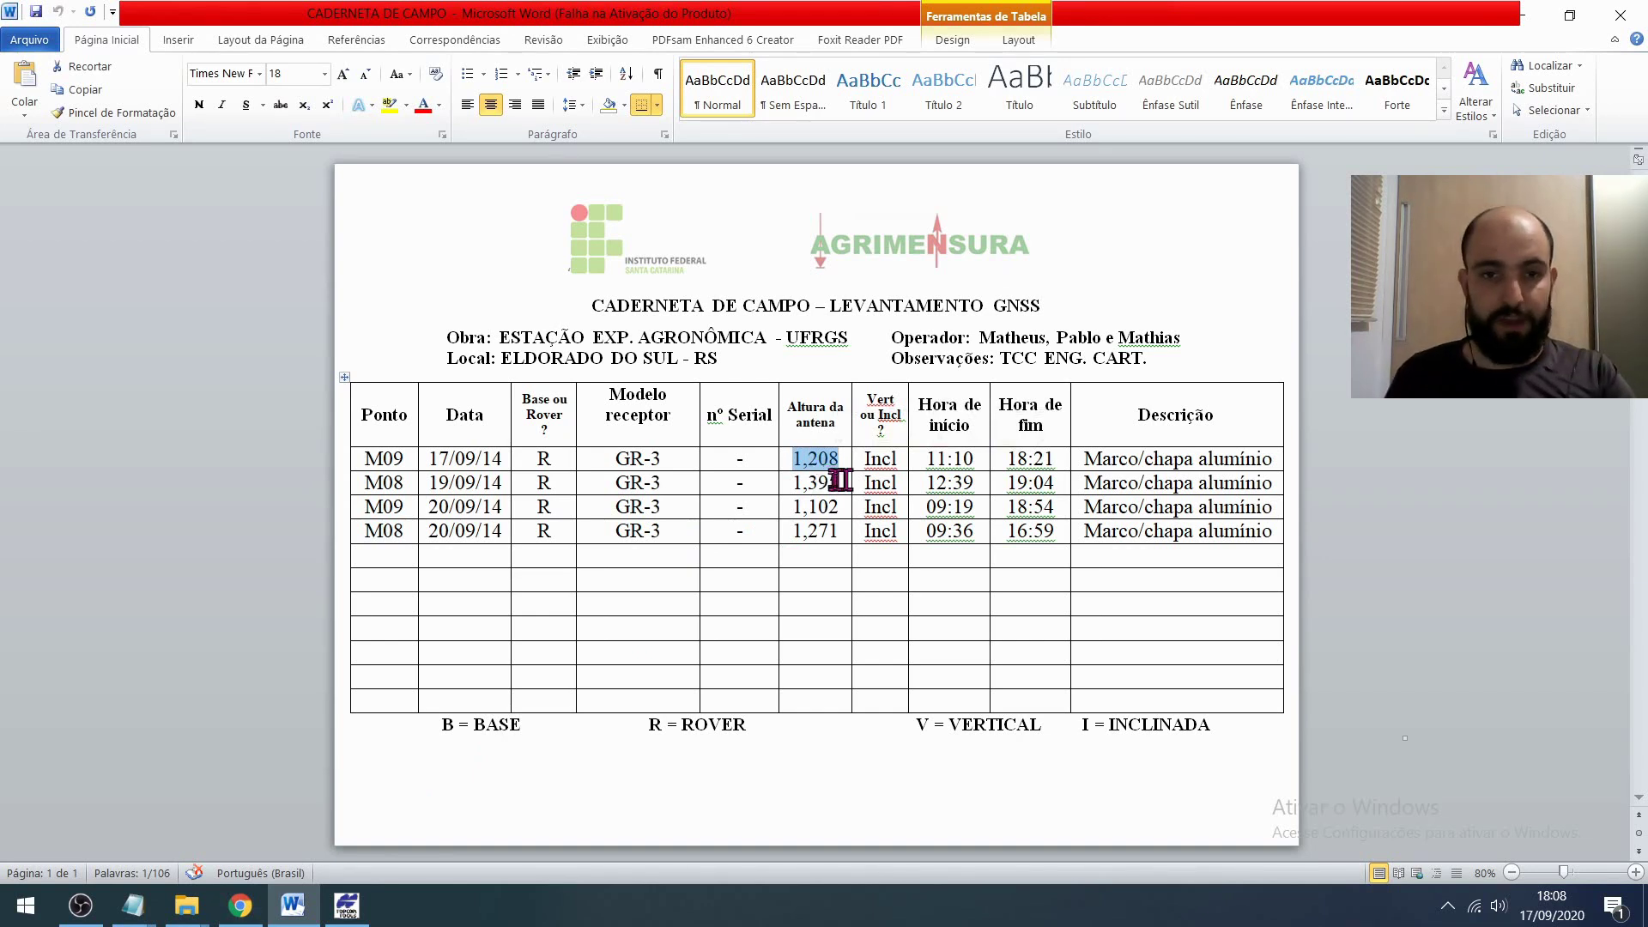
pyautogui.click(794, 464)
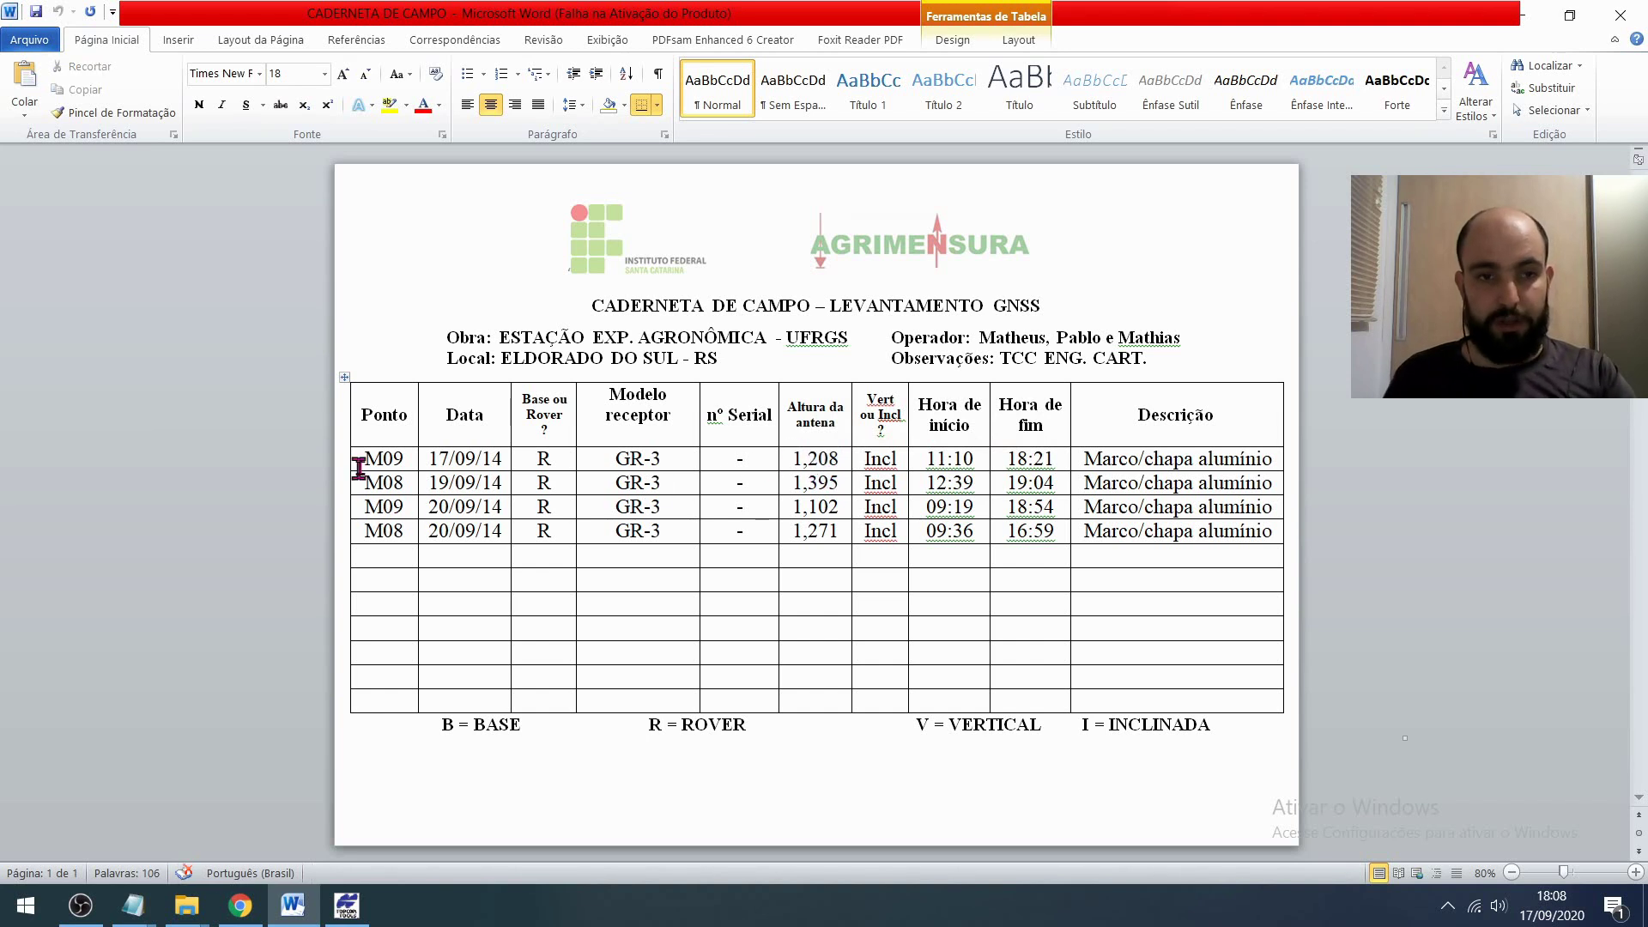
pyautogui.moveTo(362, 461); pyautogui.dragTo(427, 456)
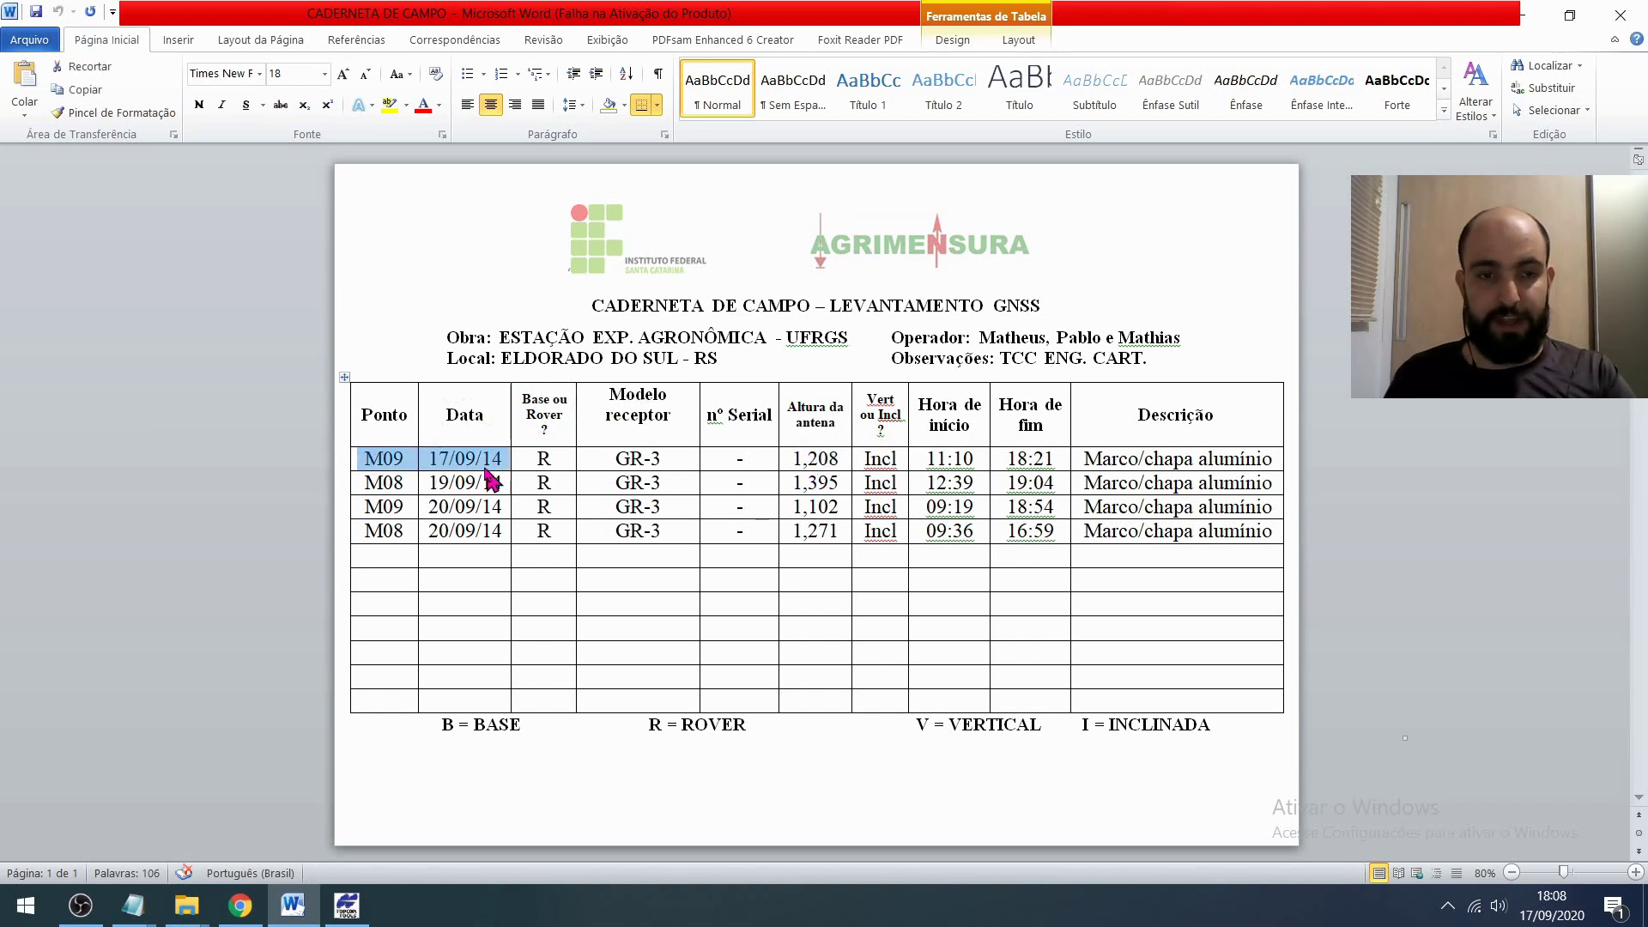
# - Highlight the first M09 record's antenna height in the field notebook and compare it with the matching occupation in Topcon Tools
pyautogui.moveTo(792, 460); pyautogui.dragTo(841, 461)
pyautogui.hotkey('alt', 'Tab')
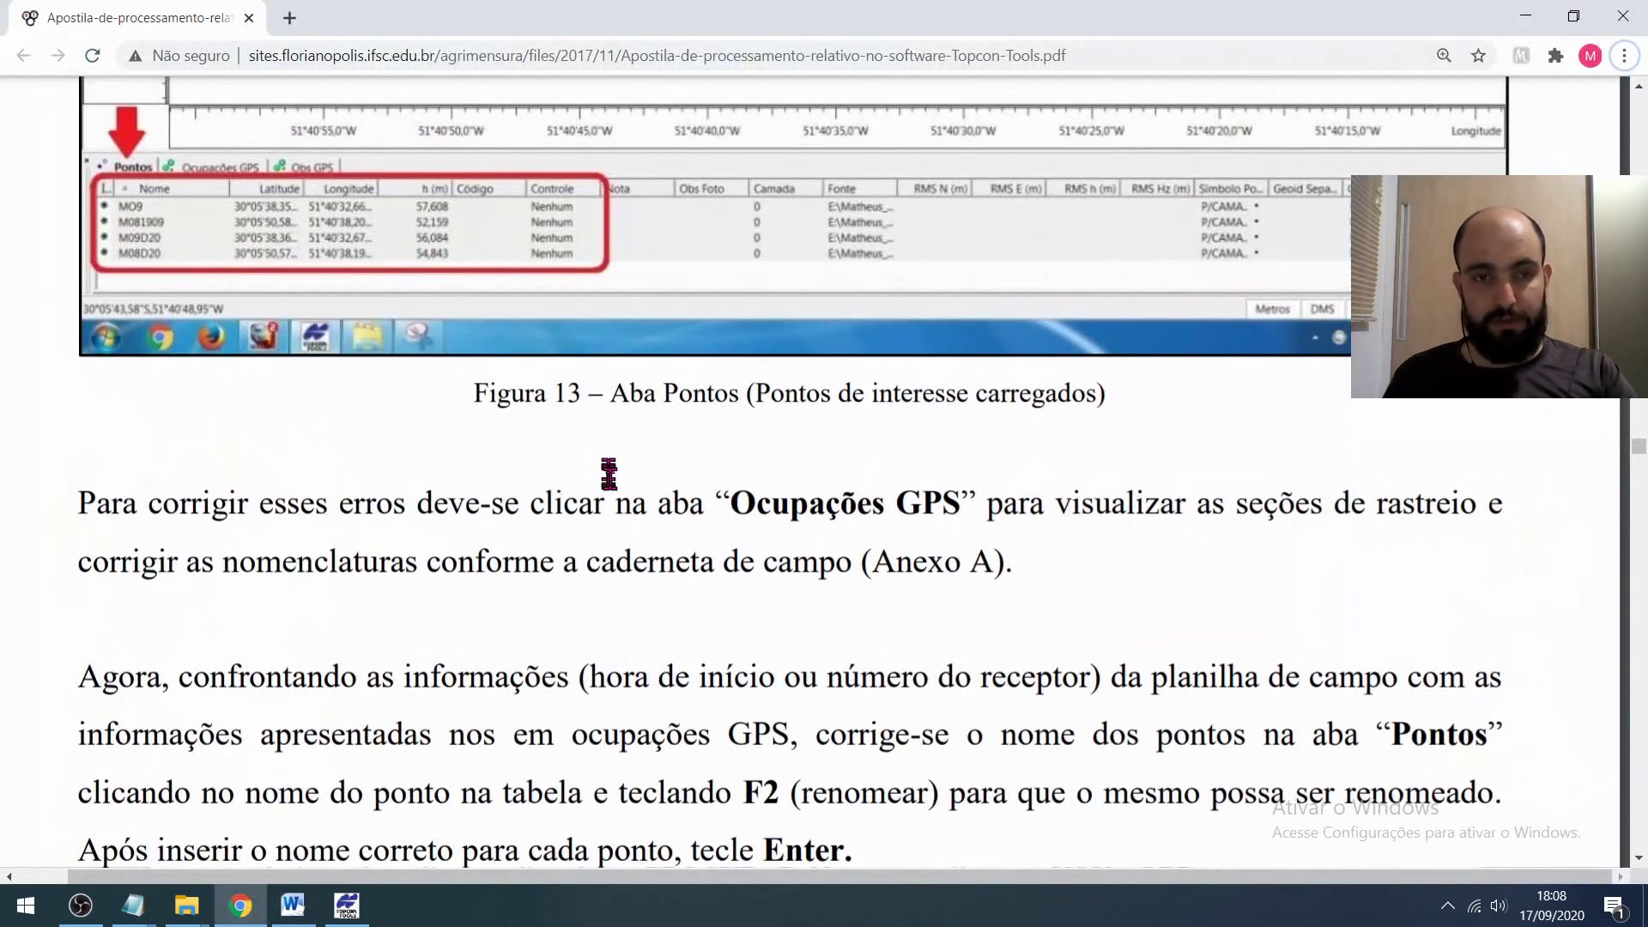
pyautogui.hotkey('alt', 'Tab')
pyautogui.hotkey('alt', 'Tab')
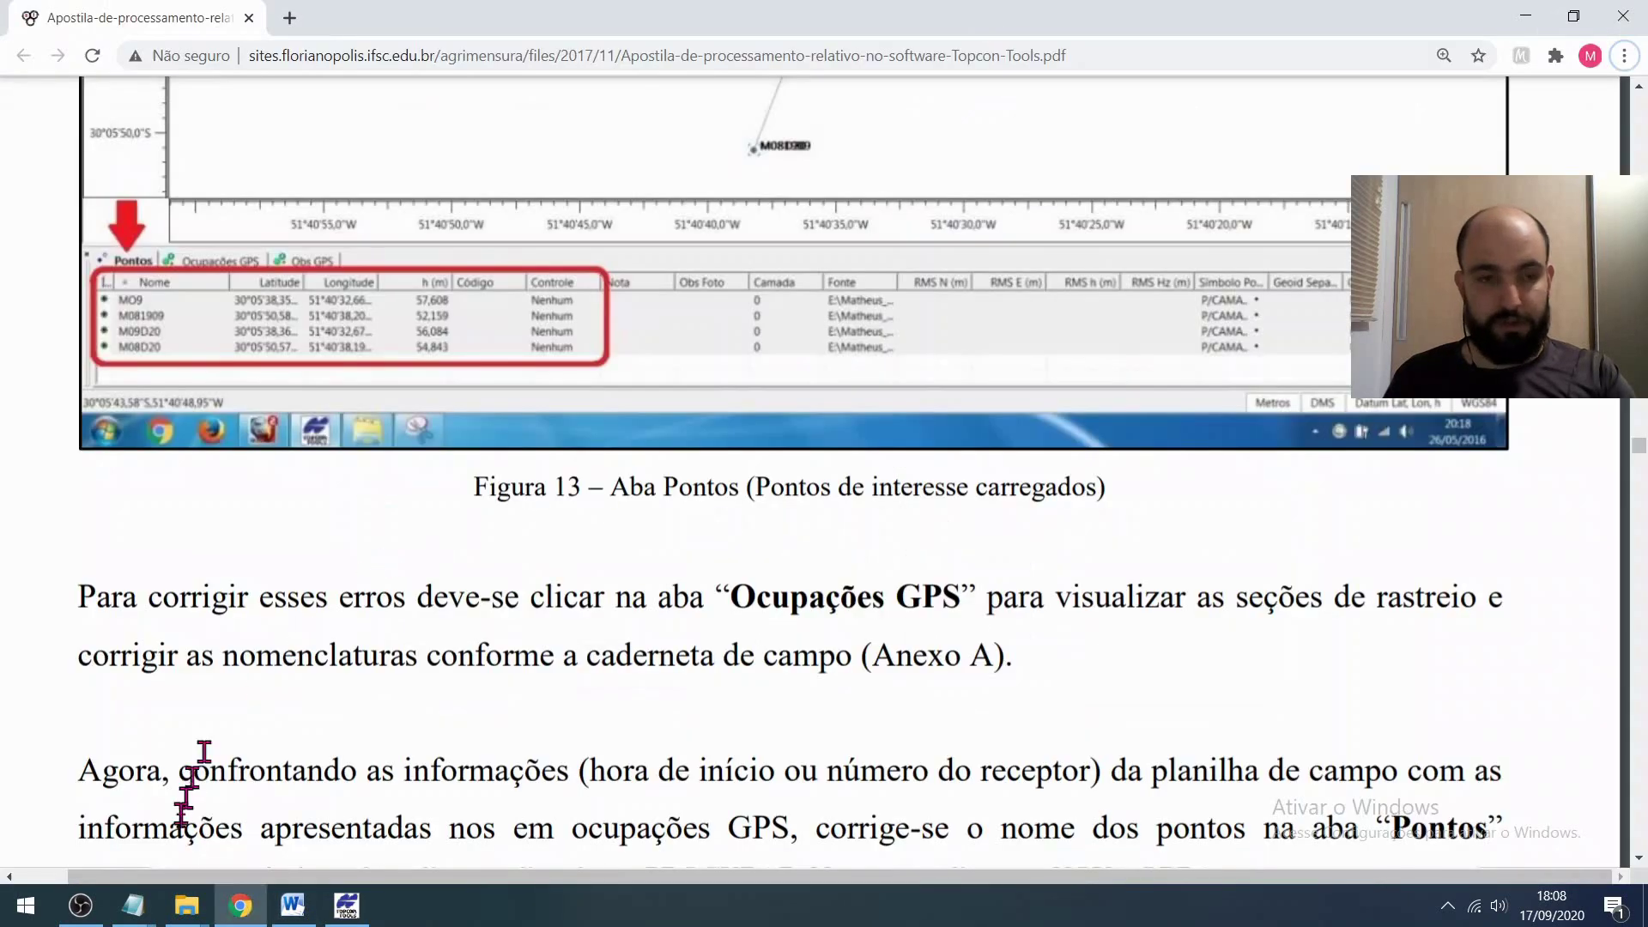
pyautogui.click(293, 906)
pyautogui.click(347, 906)
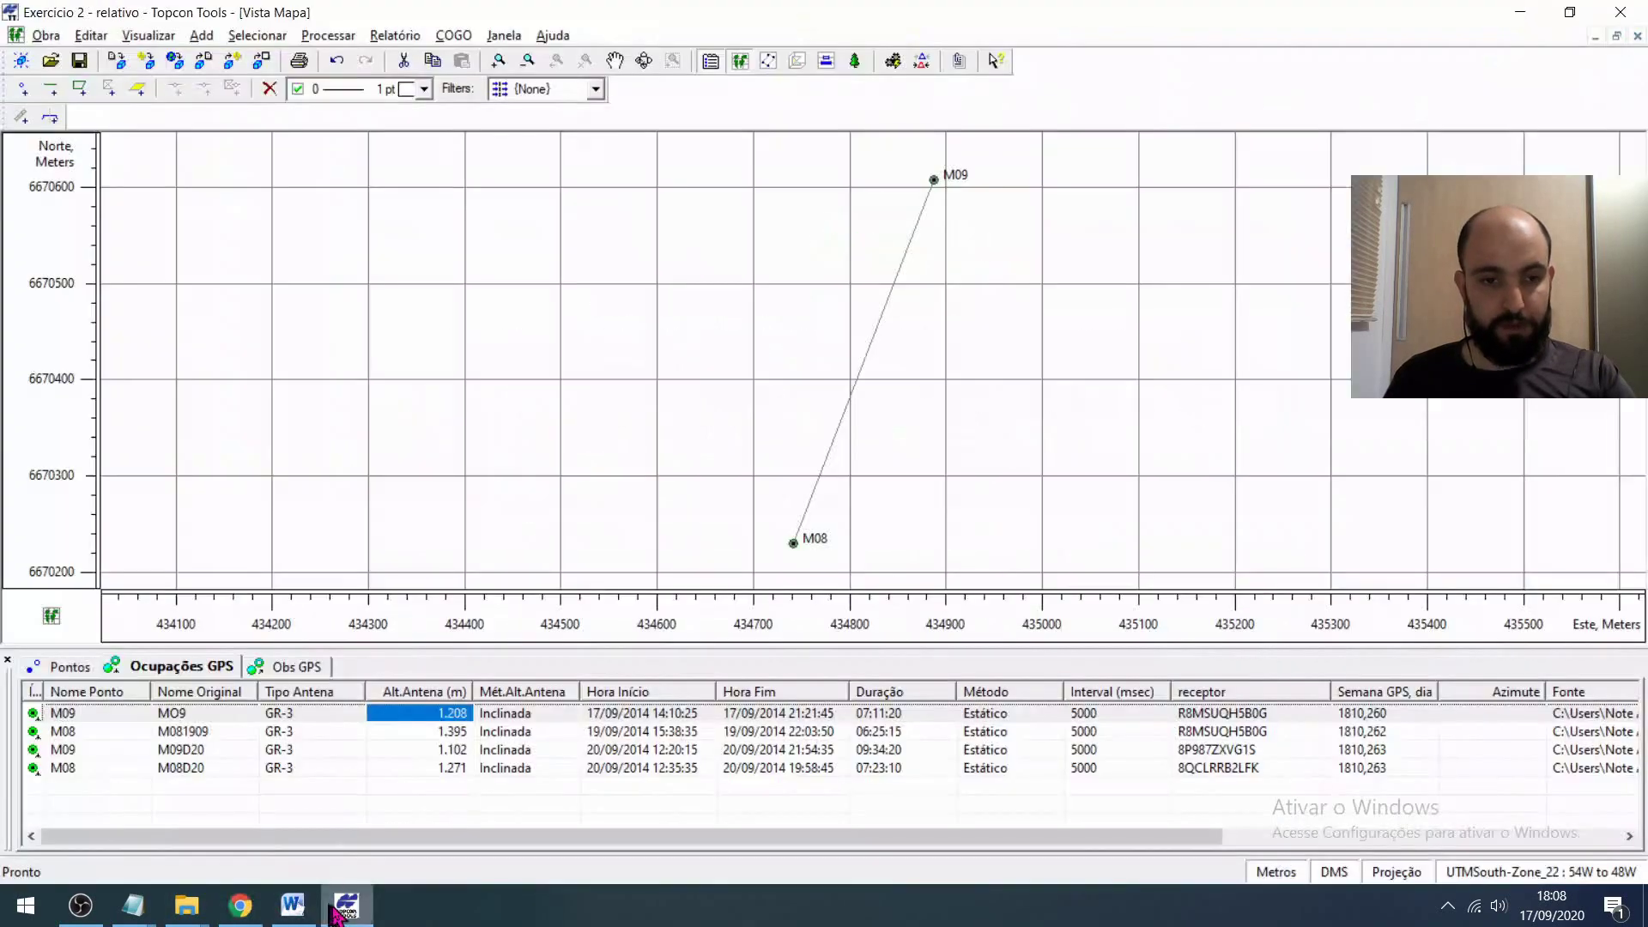
pyautogui.click(453, 731)
pyautogui.click(448, 714)
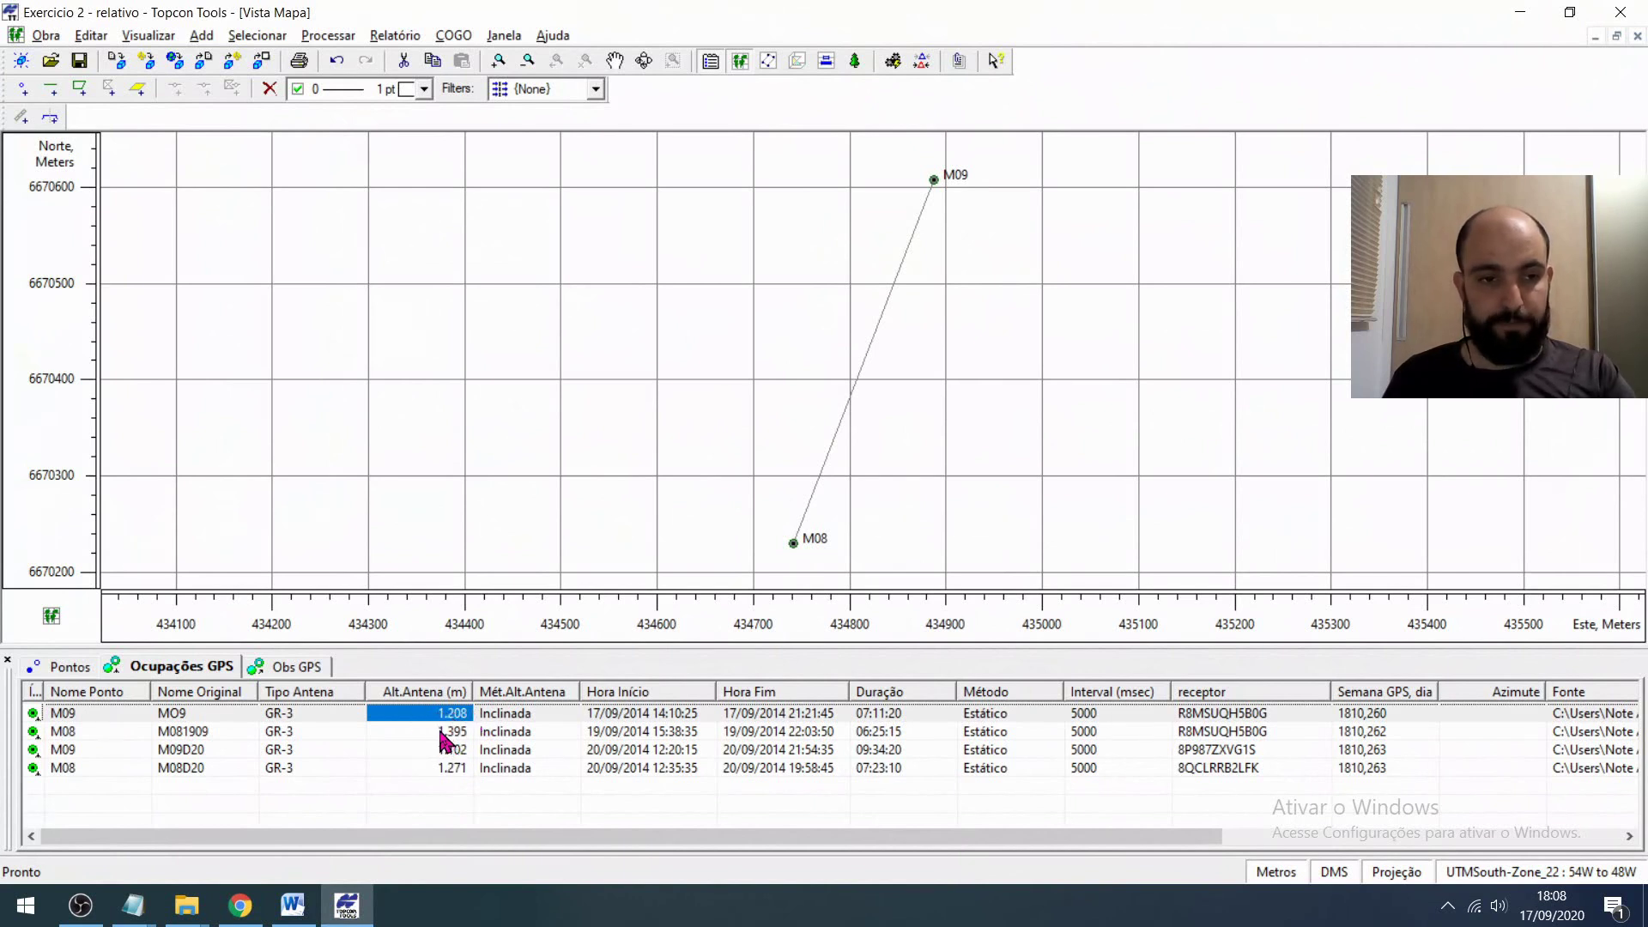
# - Compare the antenna height of the 19/09 M08 occupation with its record in the Word field notebook
pyautogui.click(442, 731)
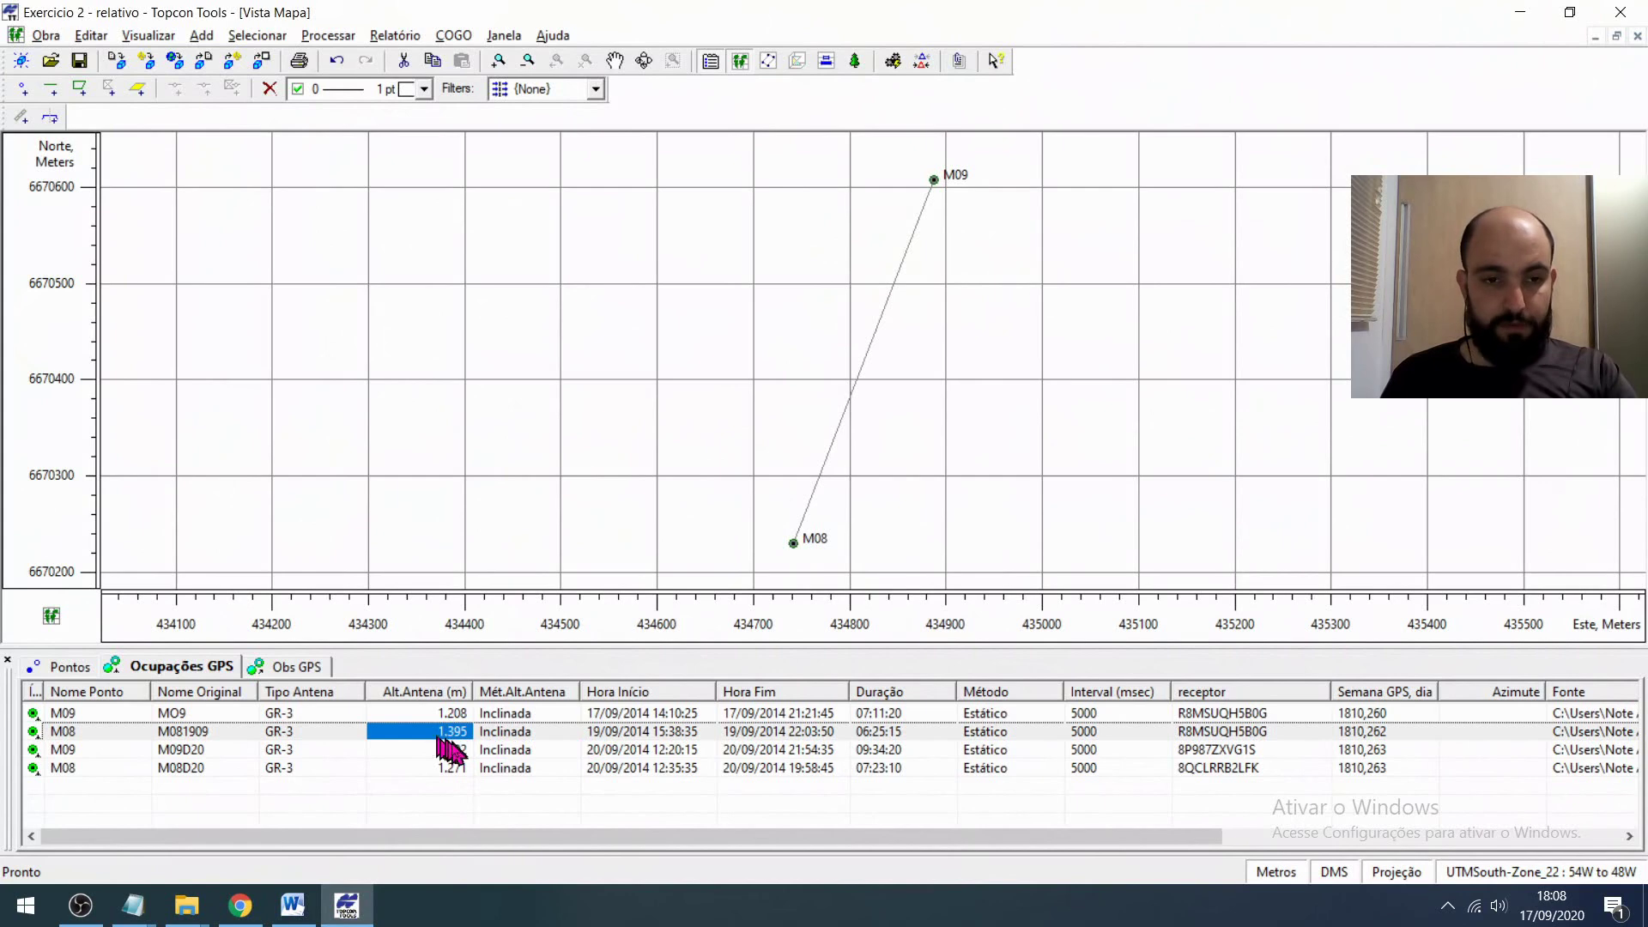
pyautogui.hotkey('alt', 'Tab')
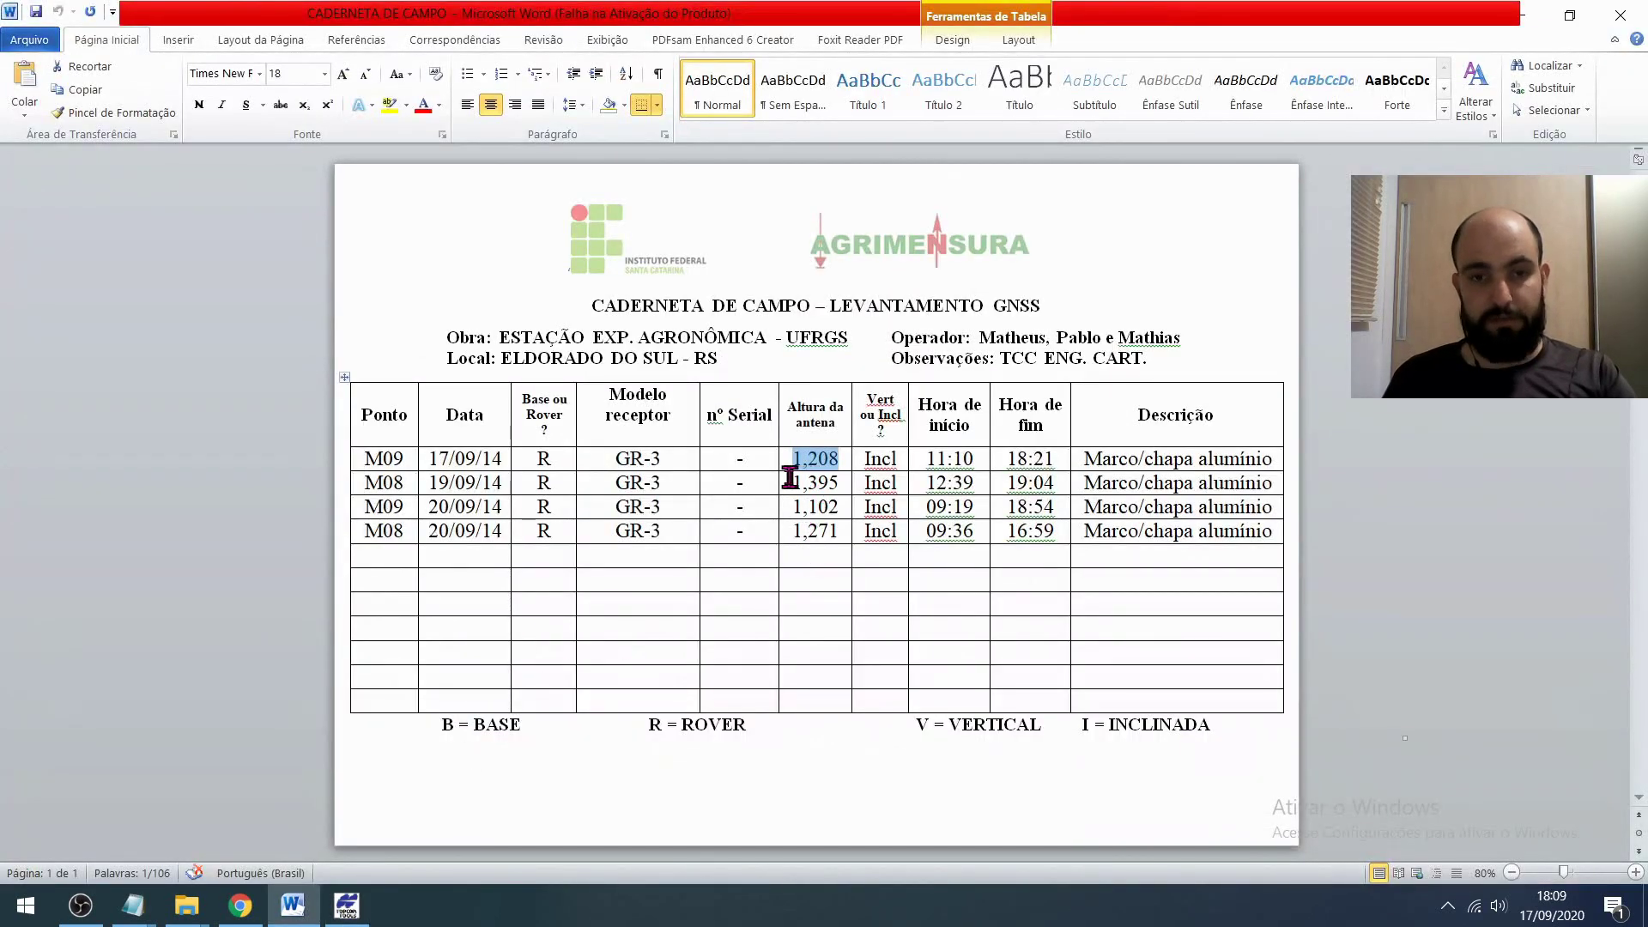
pyautogui.moveTo(789, 477); pyautogui.dragTo(839, 482)
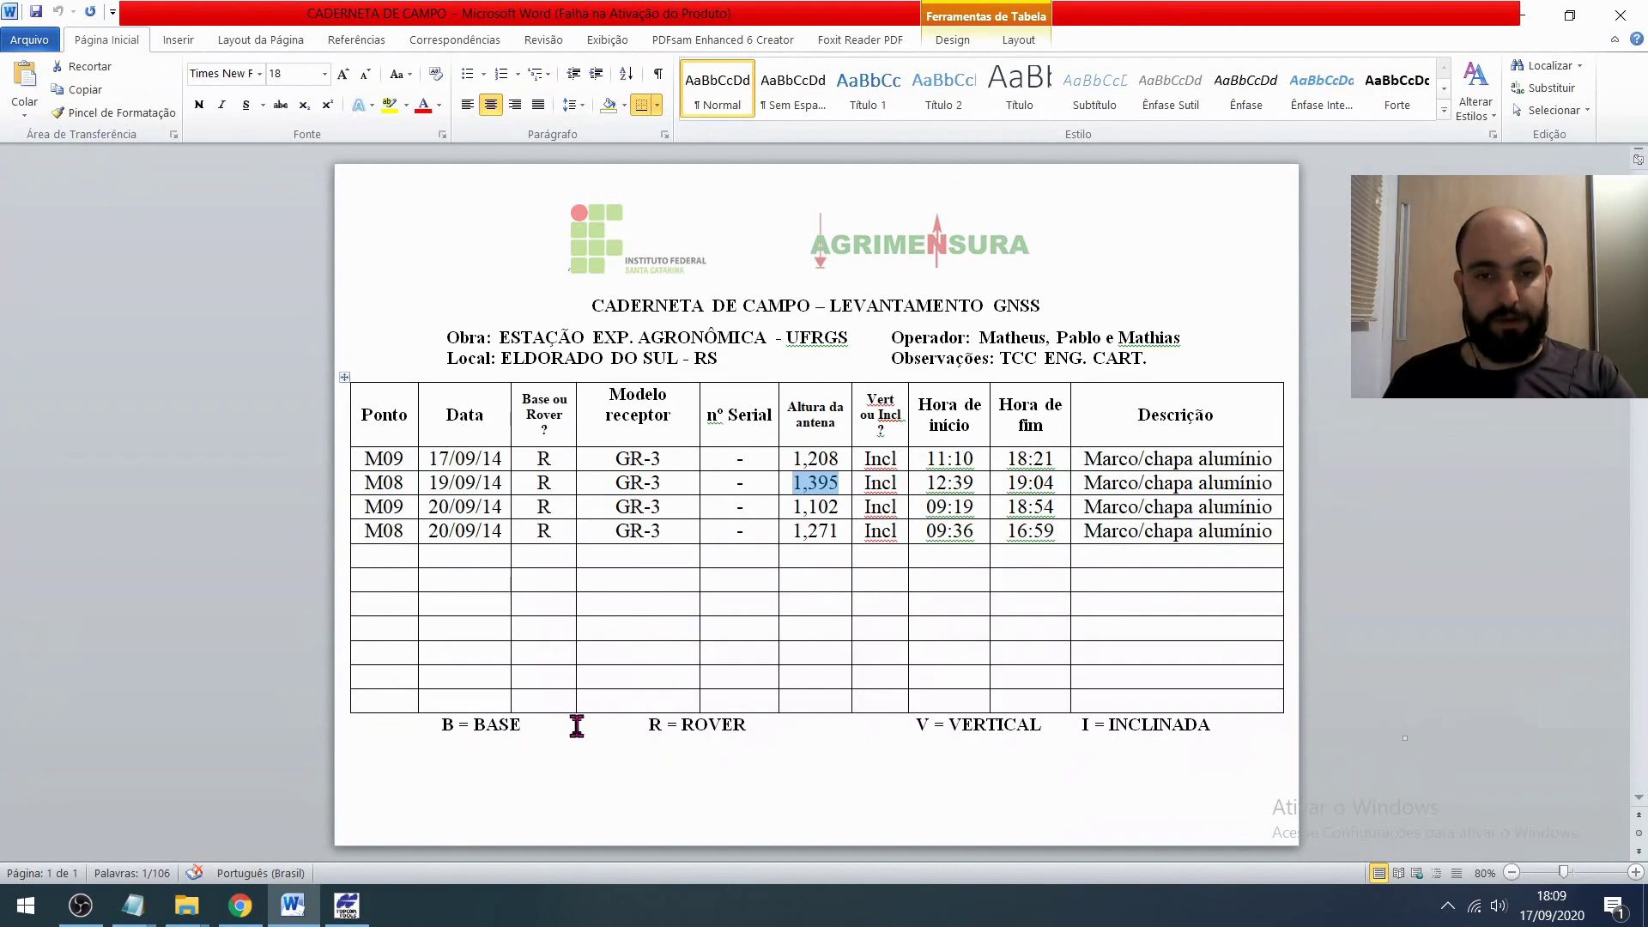
pyautogui.hotkey('alt', 'Tab')
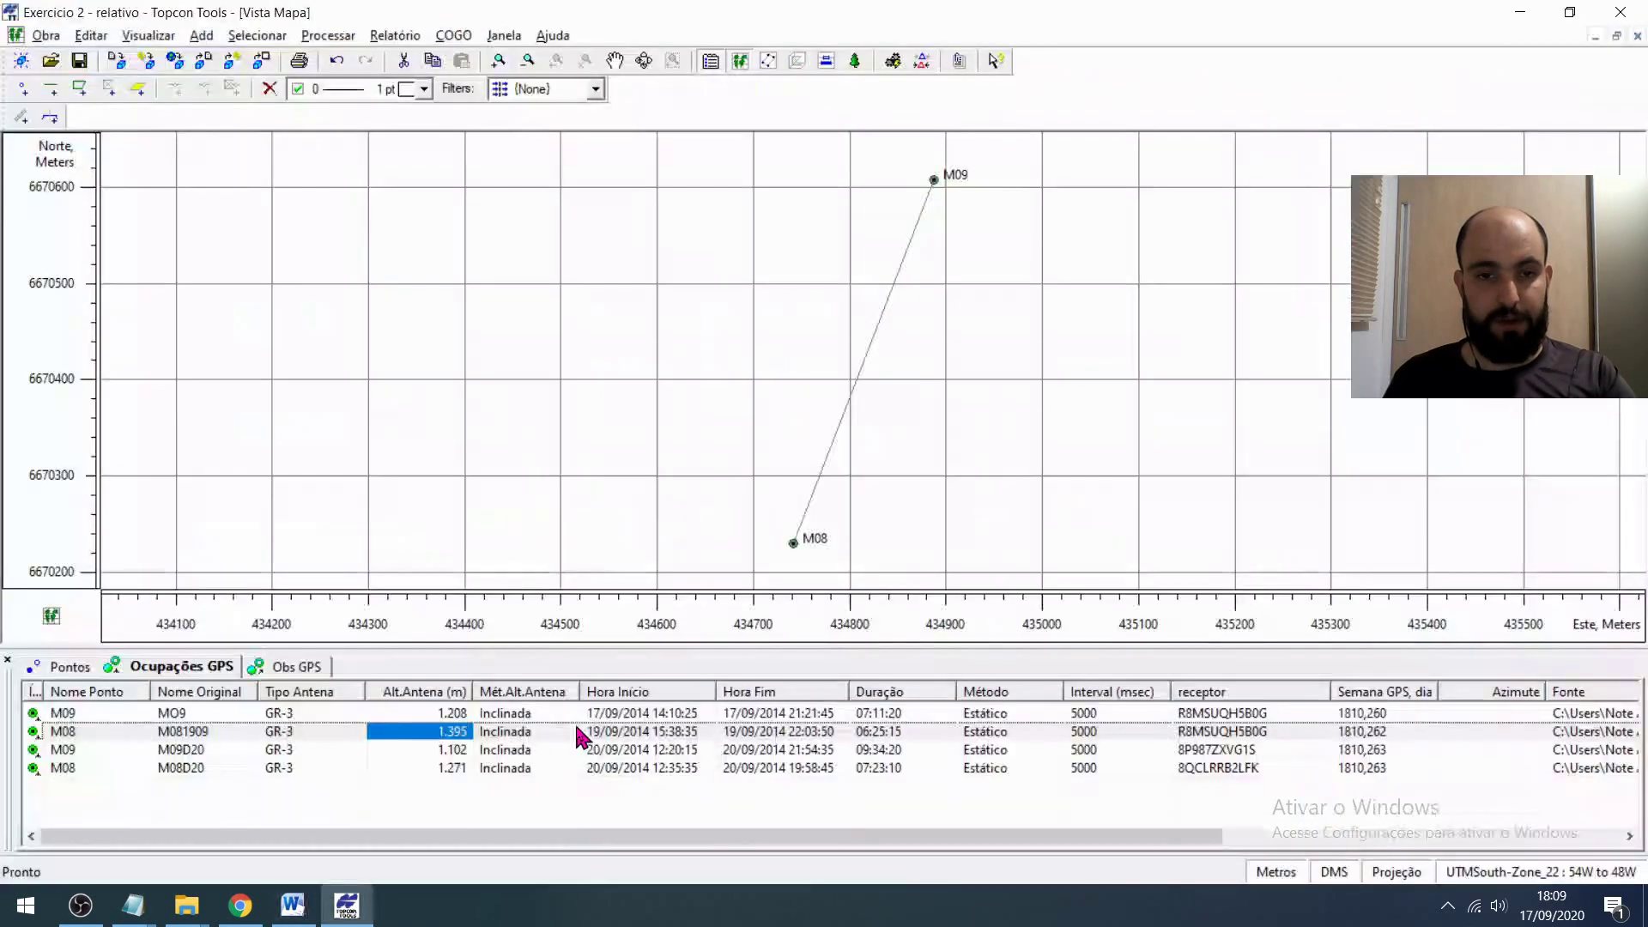
# - Compare the antenna heights of the 20/09 M09 and M08 occupations with their records in the Word field notebook
pyautogui.click(434, 750)
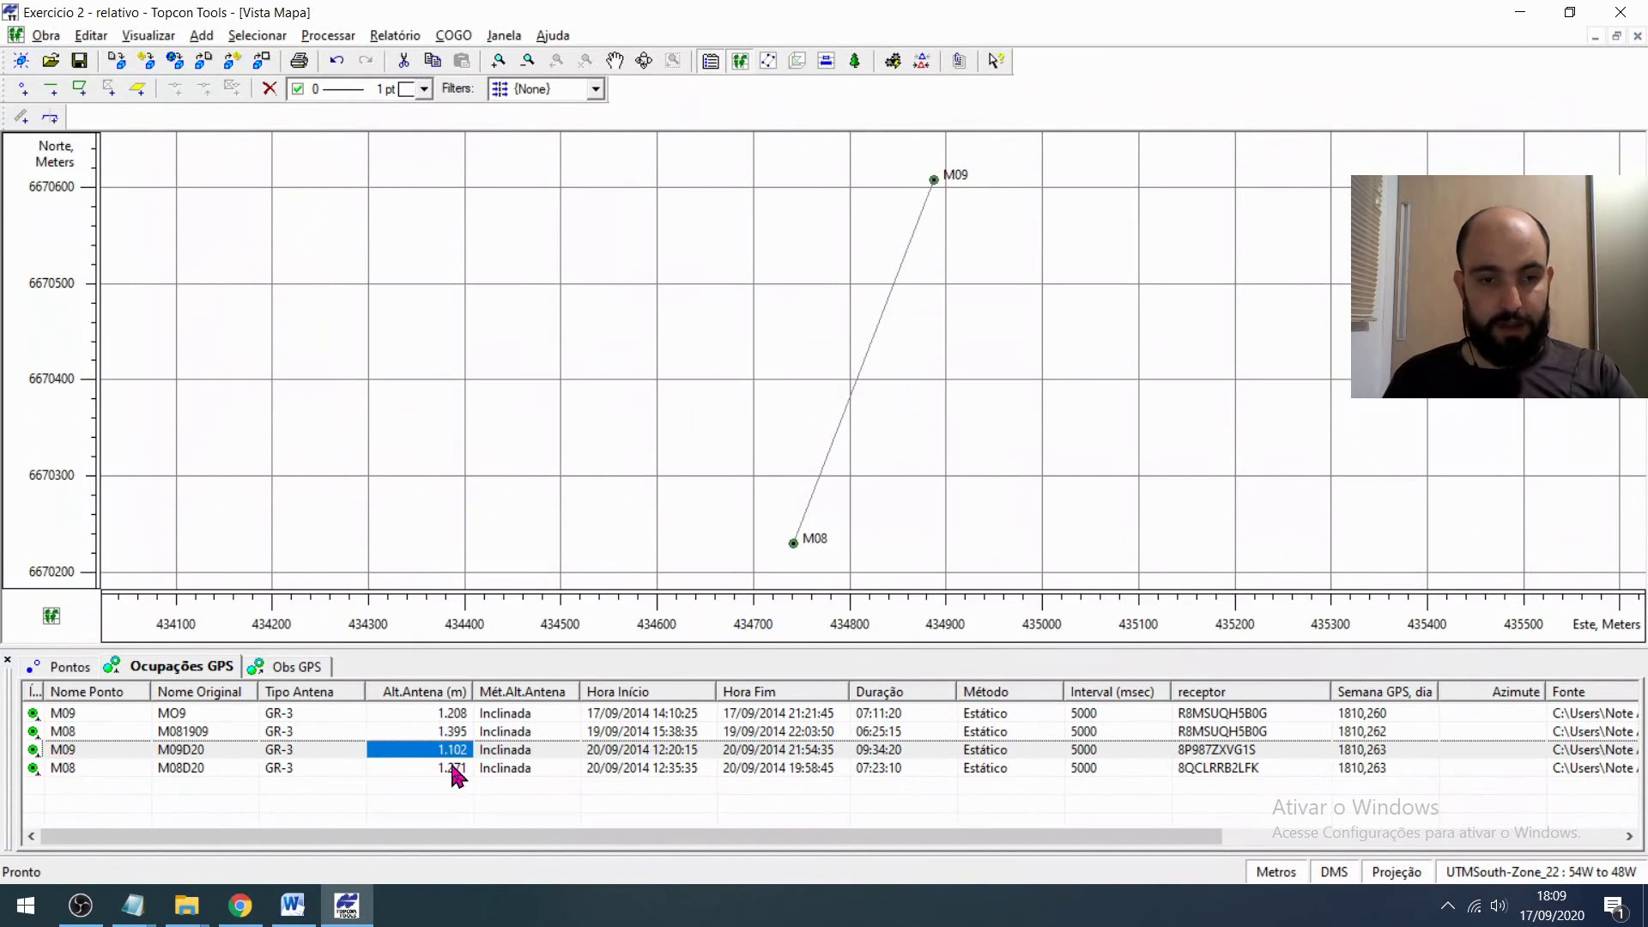
pyautogui.hotkey('alt', 'Tab')
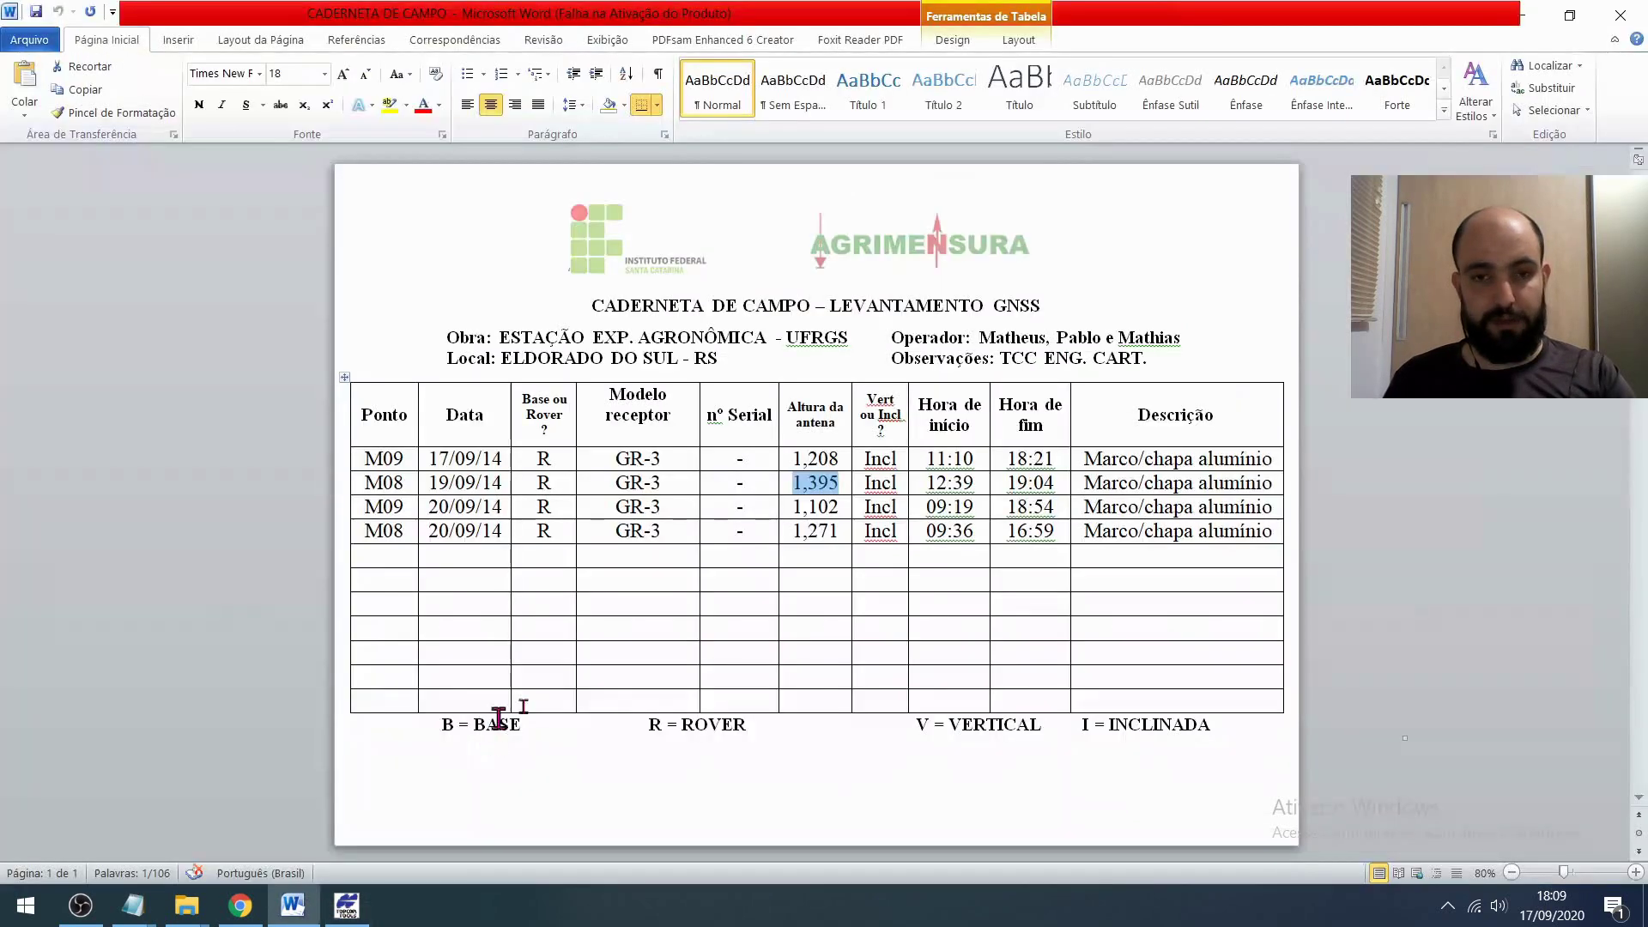
pyautogui.moveTo(787, 506); pyautogui.dragTo(846, 516)
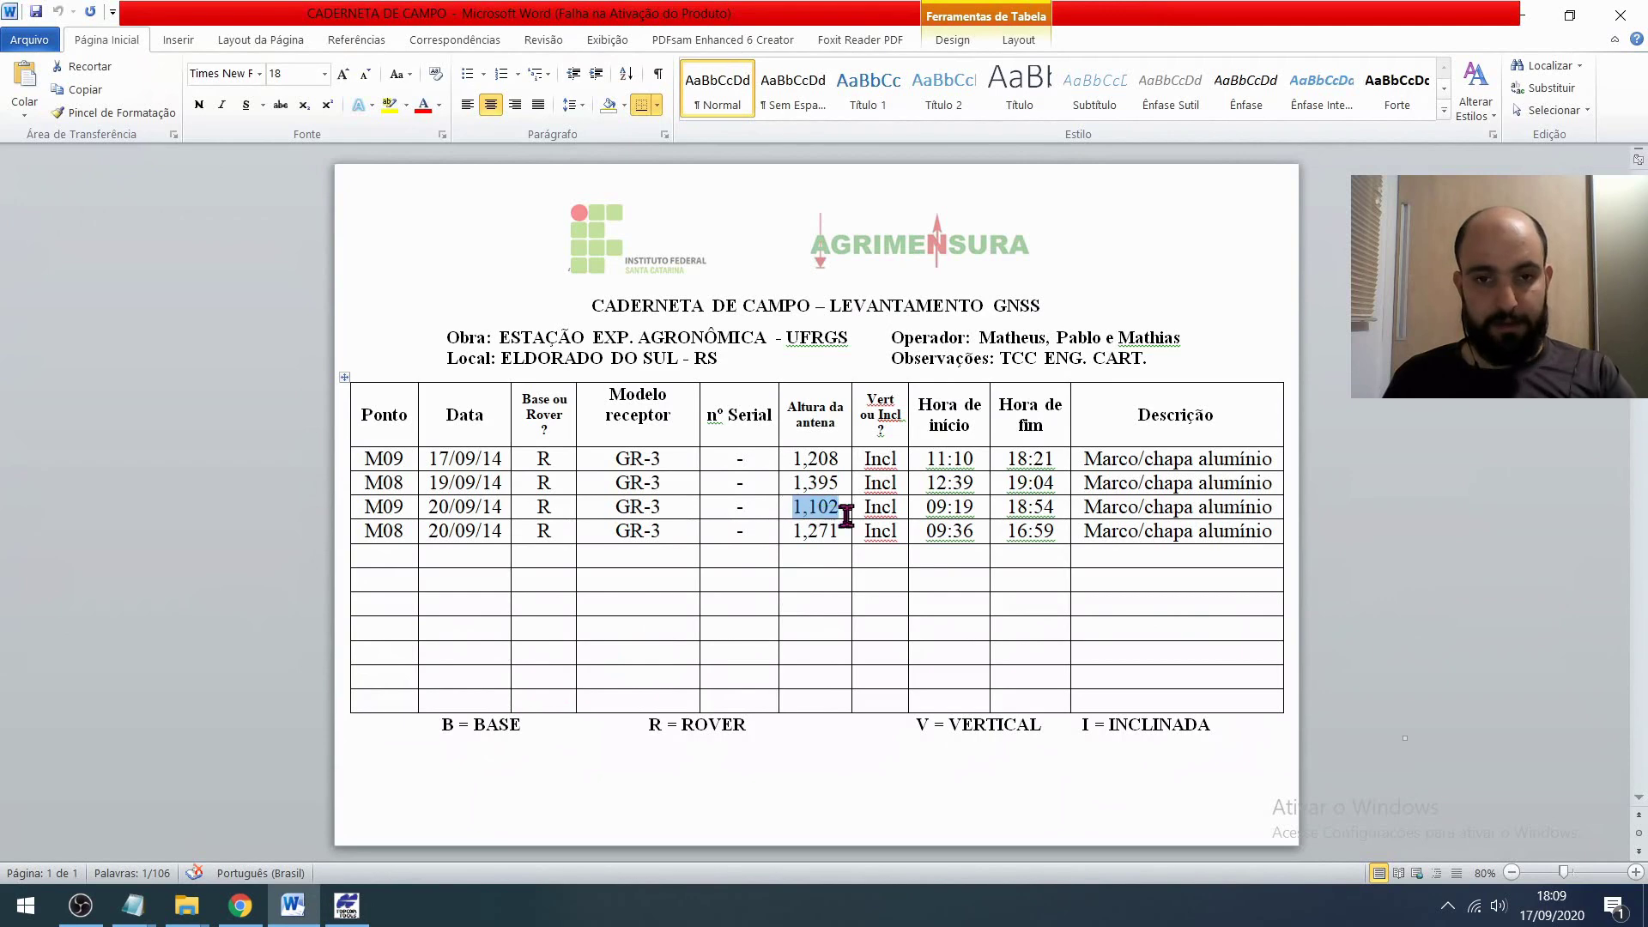
pyautogui.hotkey('alt', 'Tab')
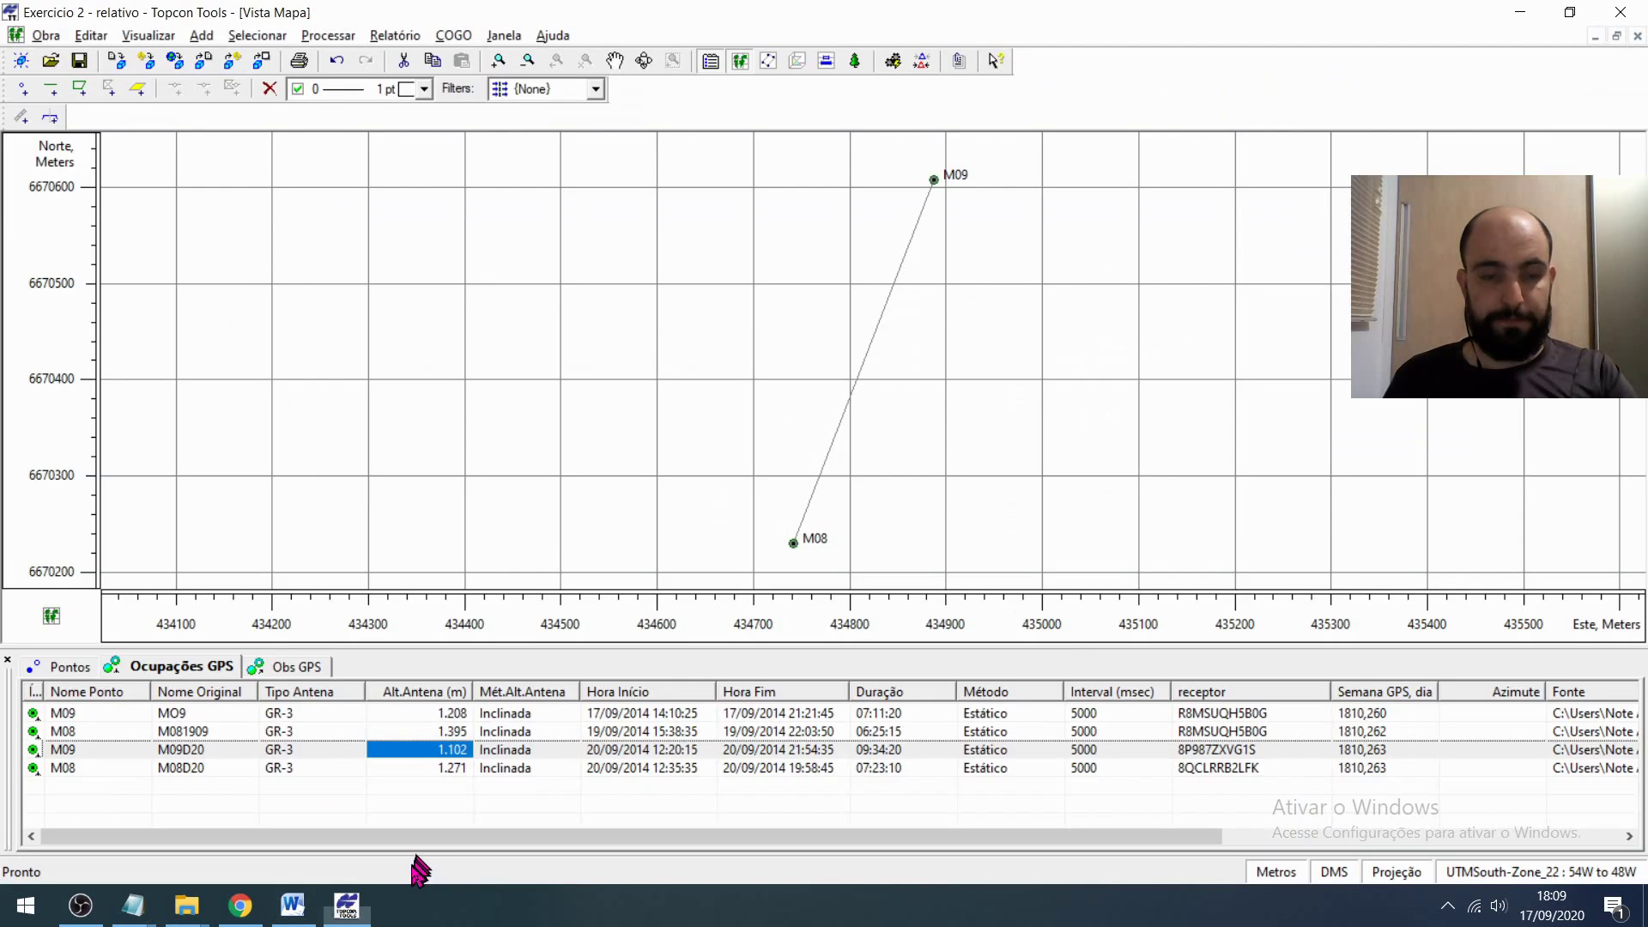
pyautogui.click(444, 768)
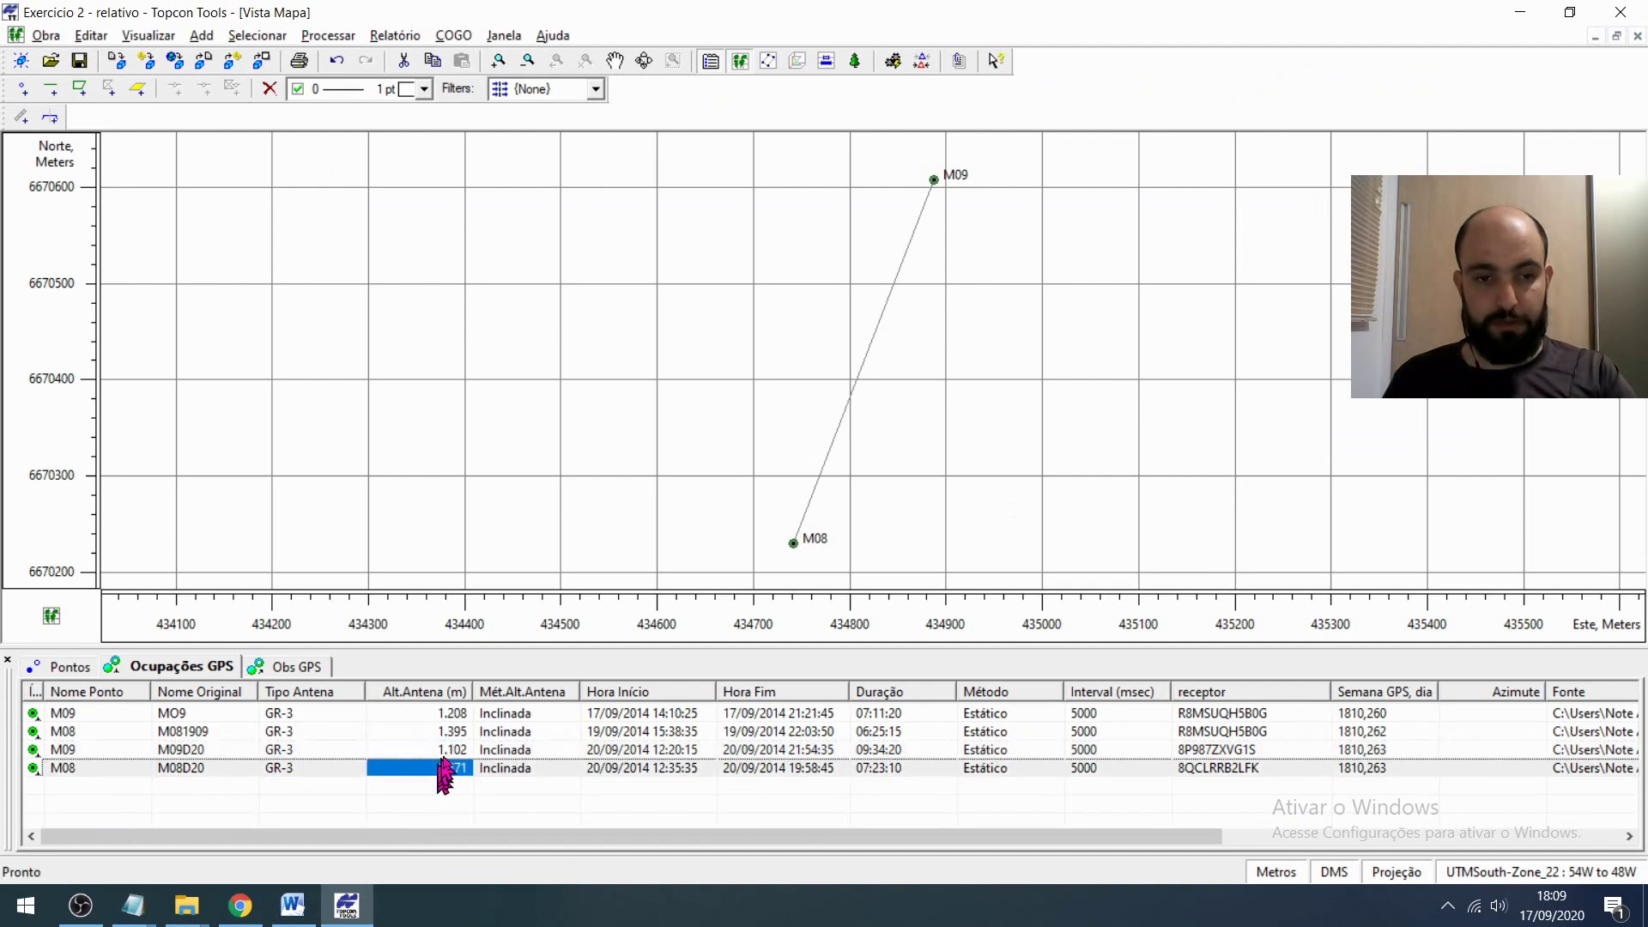
pyautogui.hotkey('alt', 'Tab')
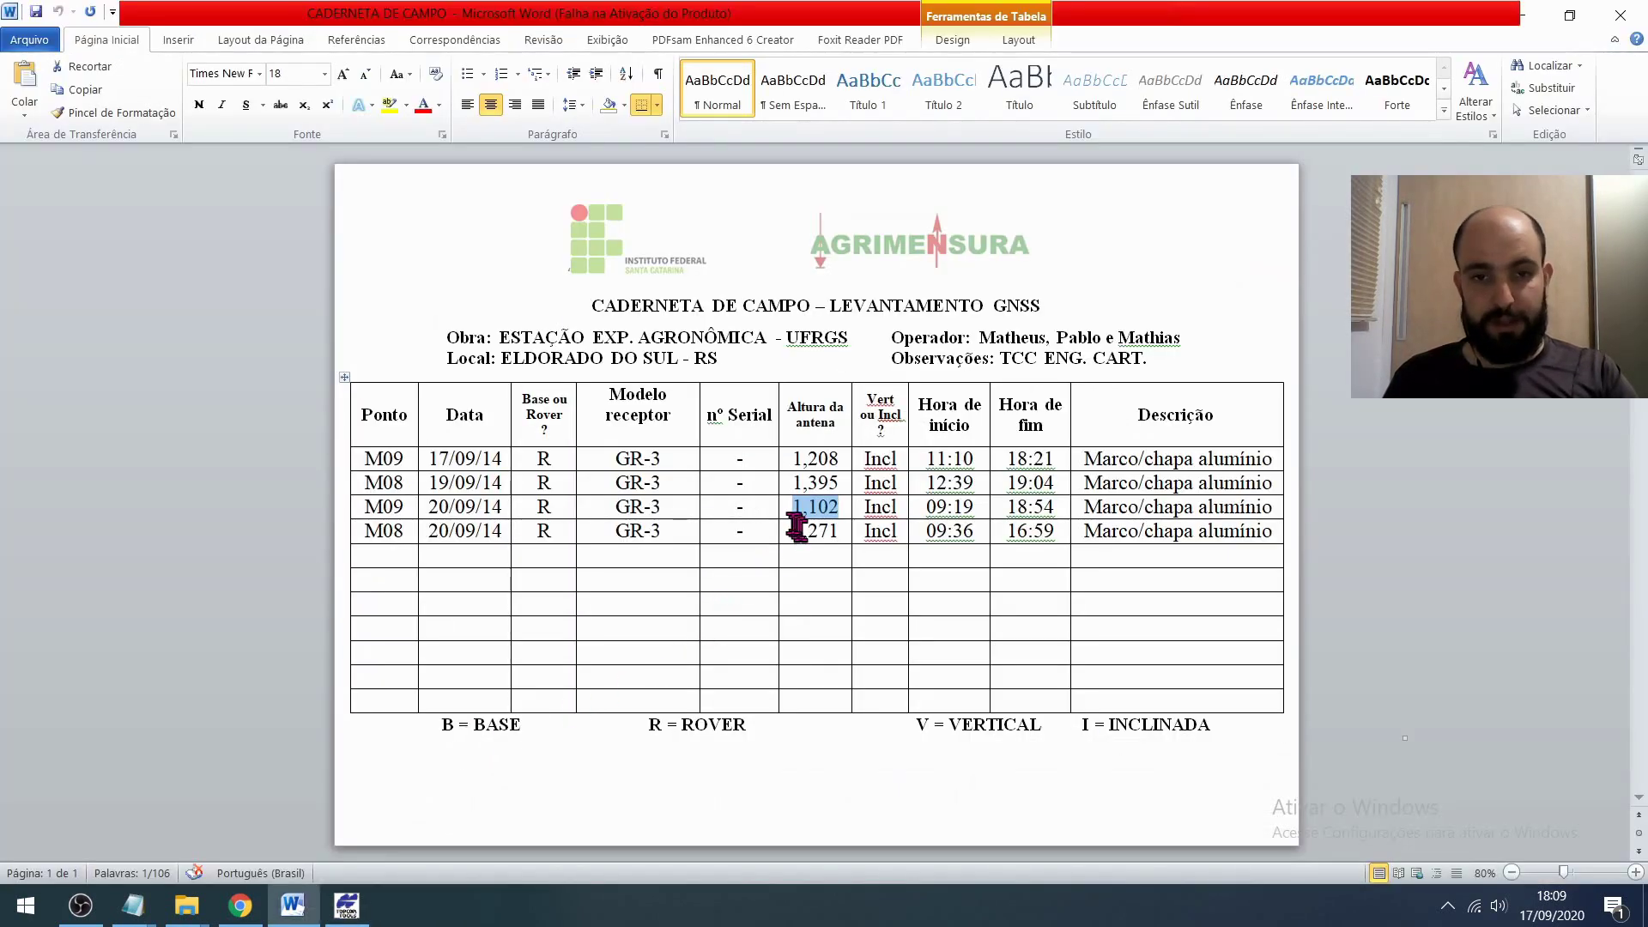
pyautogui.moveTo(794, 530); pyautogui.dragTo(843, 532)
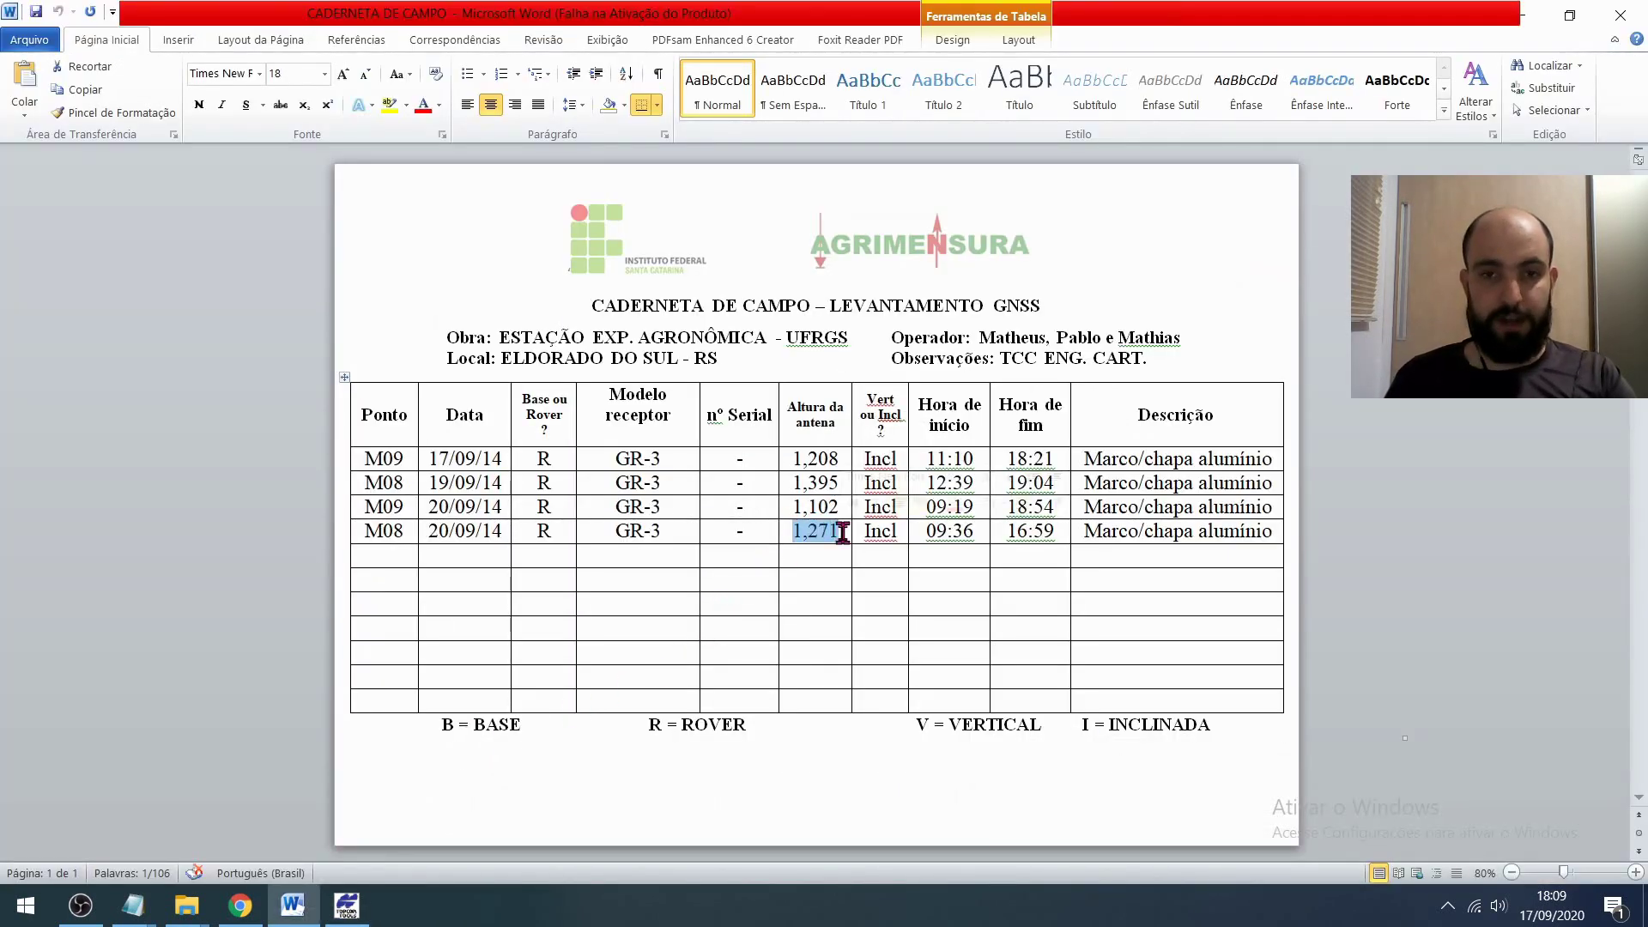
# - Compare the antenna height method of the four records in the Word field notebook with that of the Topcon Tools occupations
pyautogui.moveTo(869, 455); pyautogui.dragTo(895, 530)
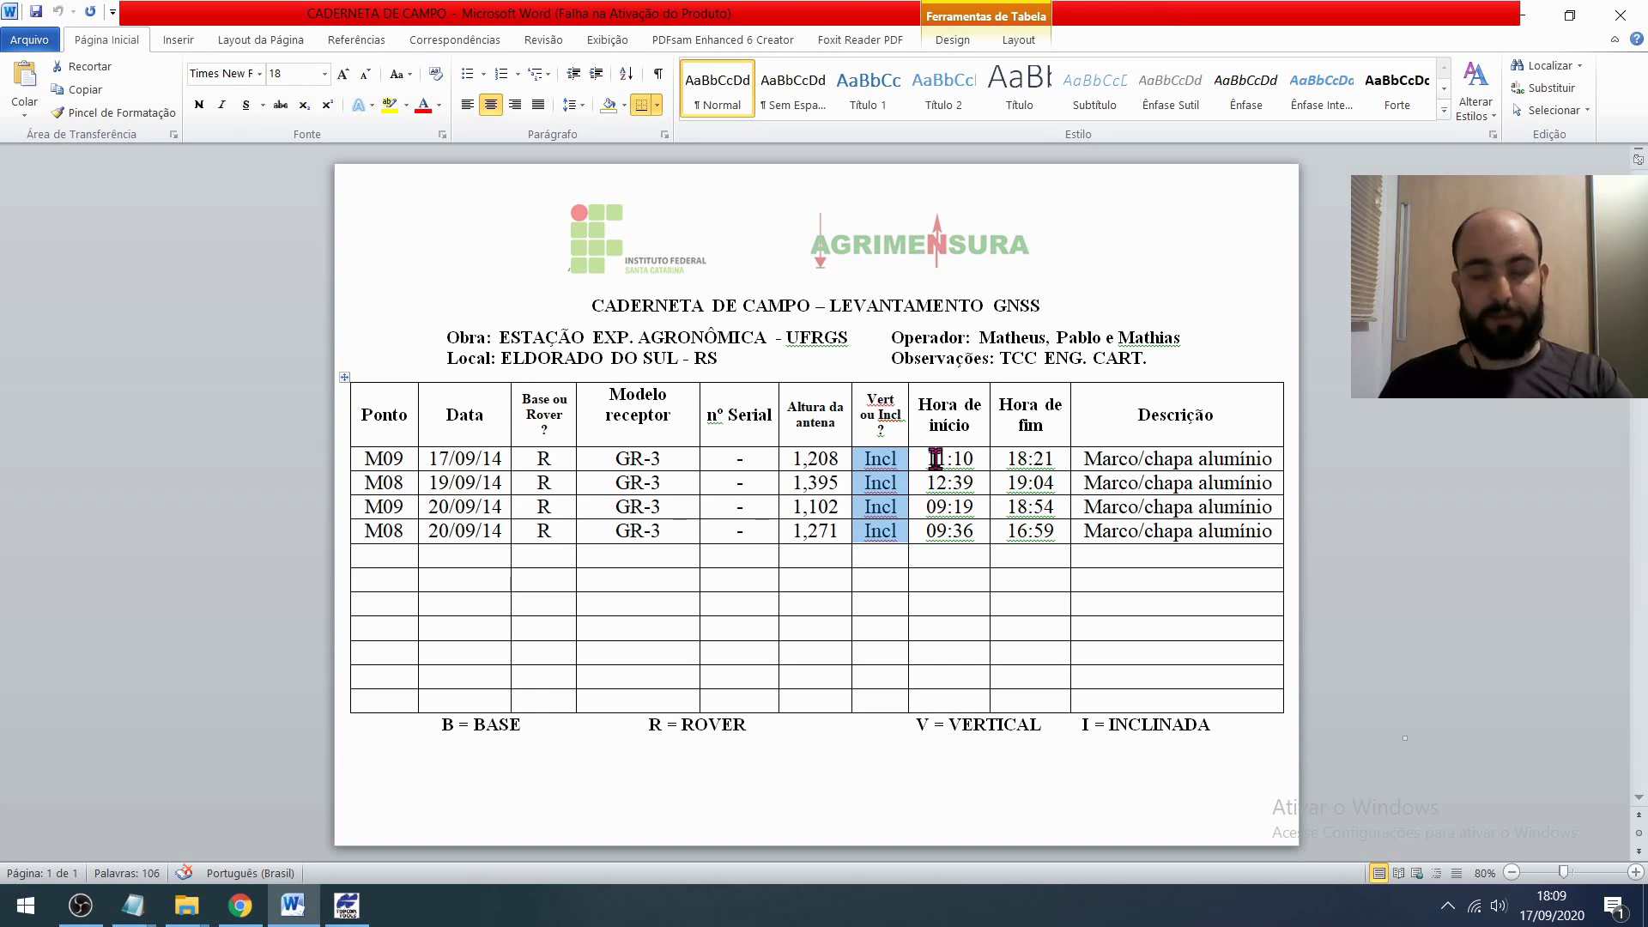
pyautogui.hotkey('alt', 'Tab')
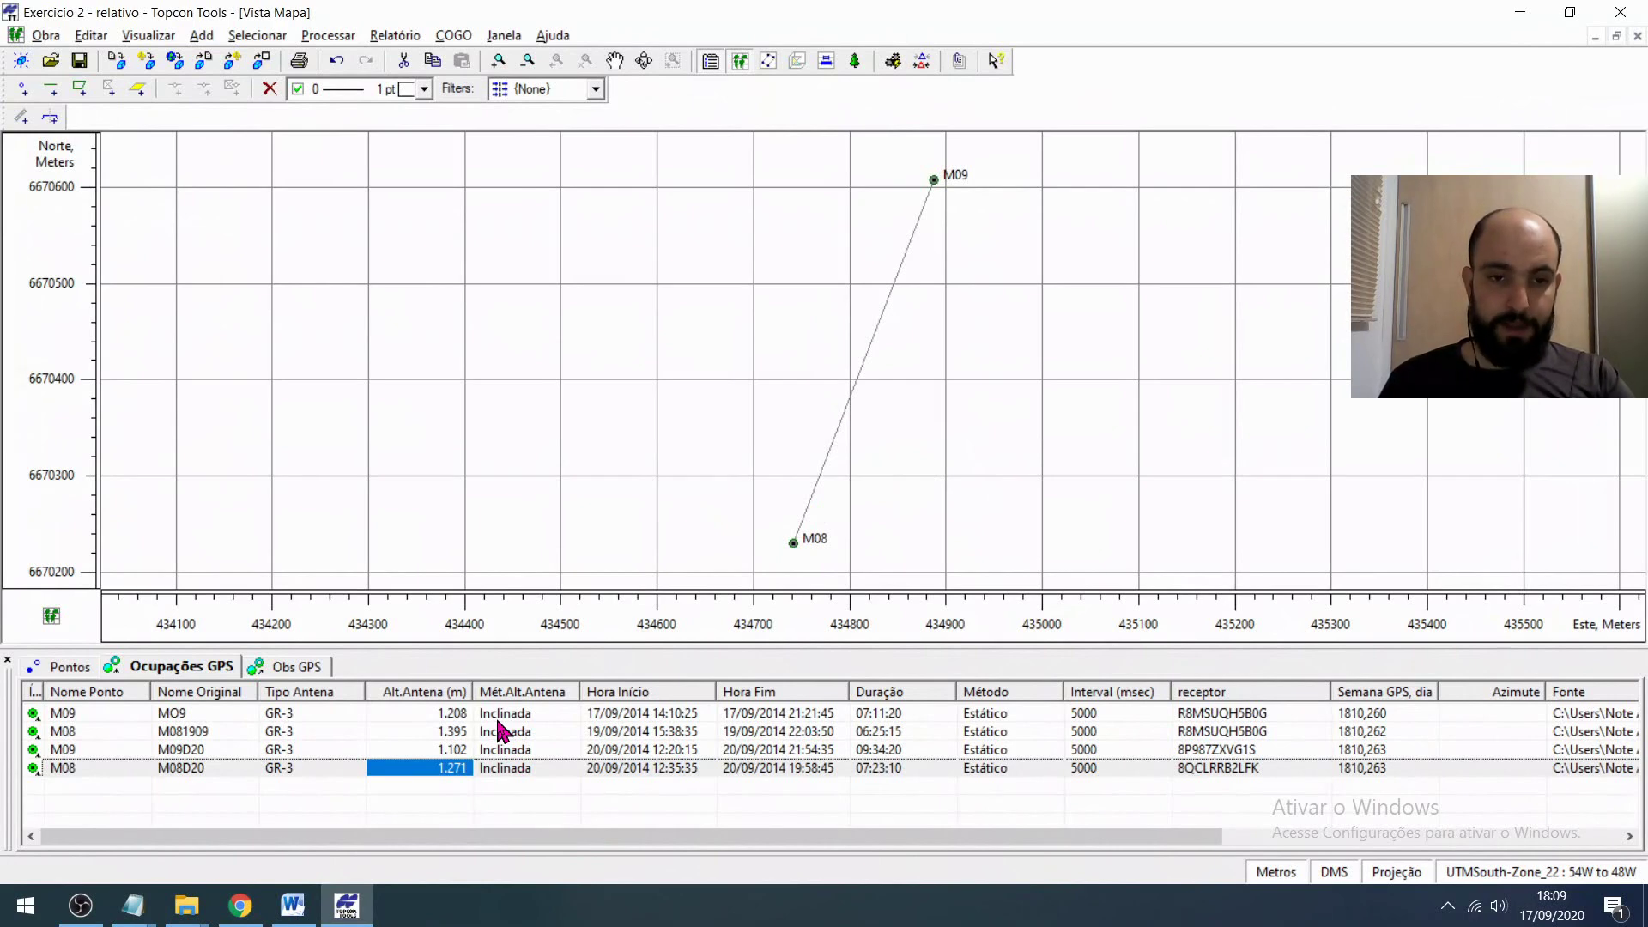
pyautogui.hotkey('alt', 'Tab')
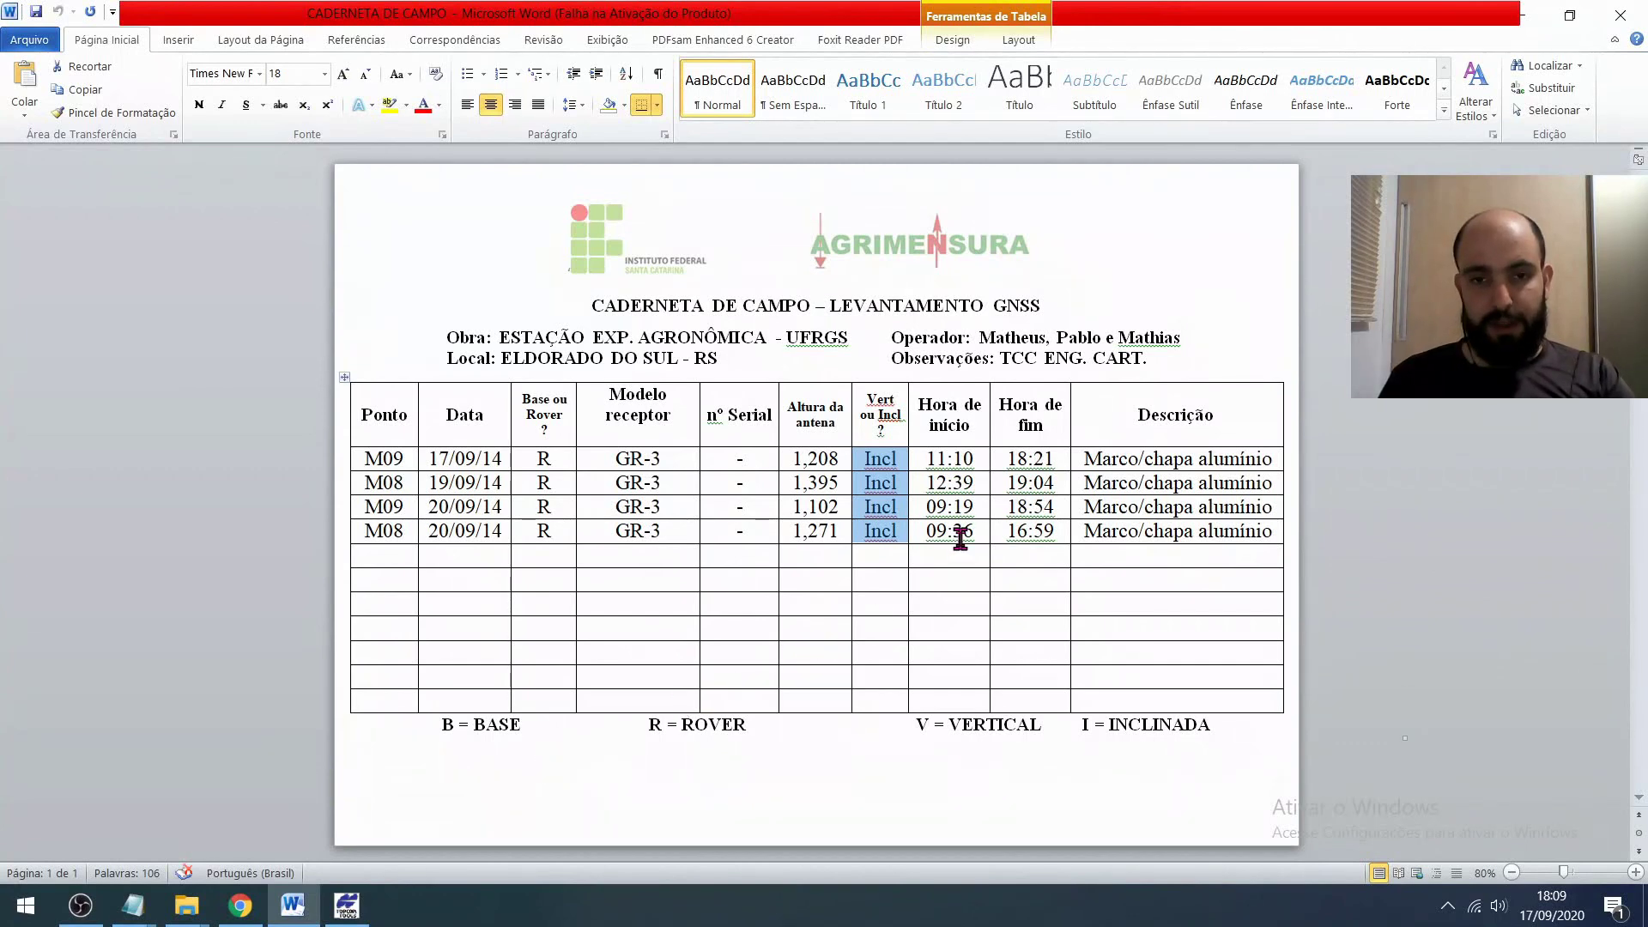
pyautogui.hotkey('alt', 'Tab')
pyautogui.press('Up')
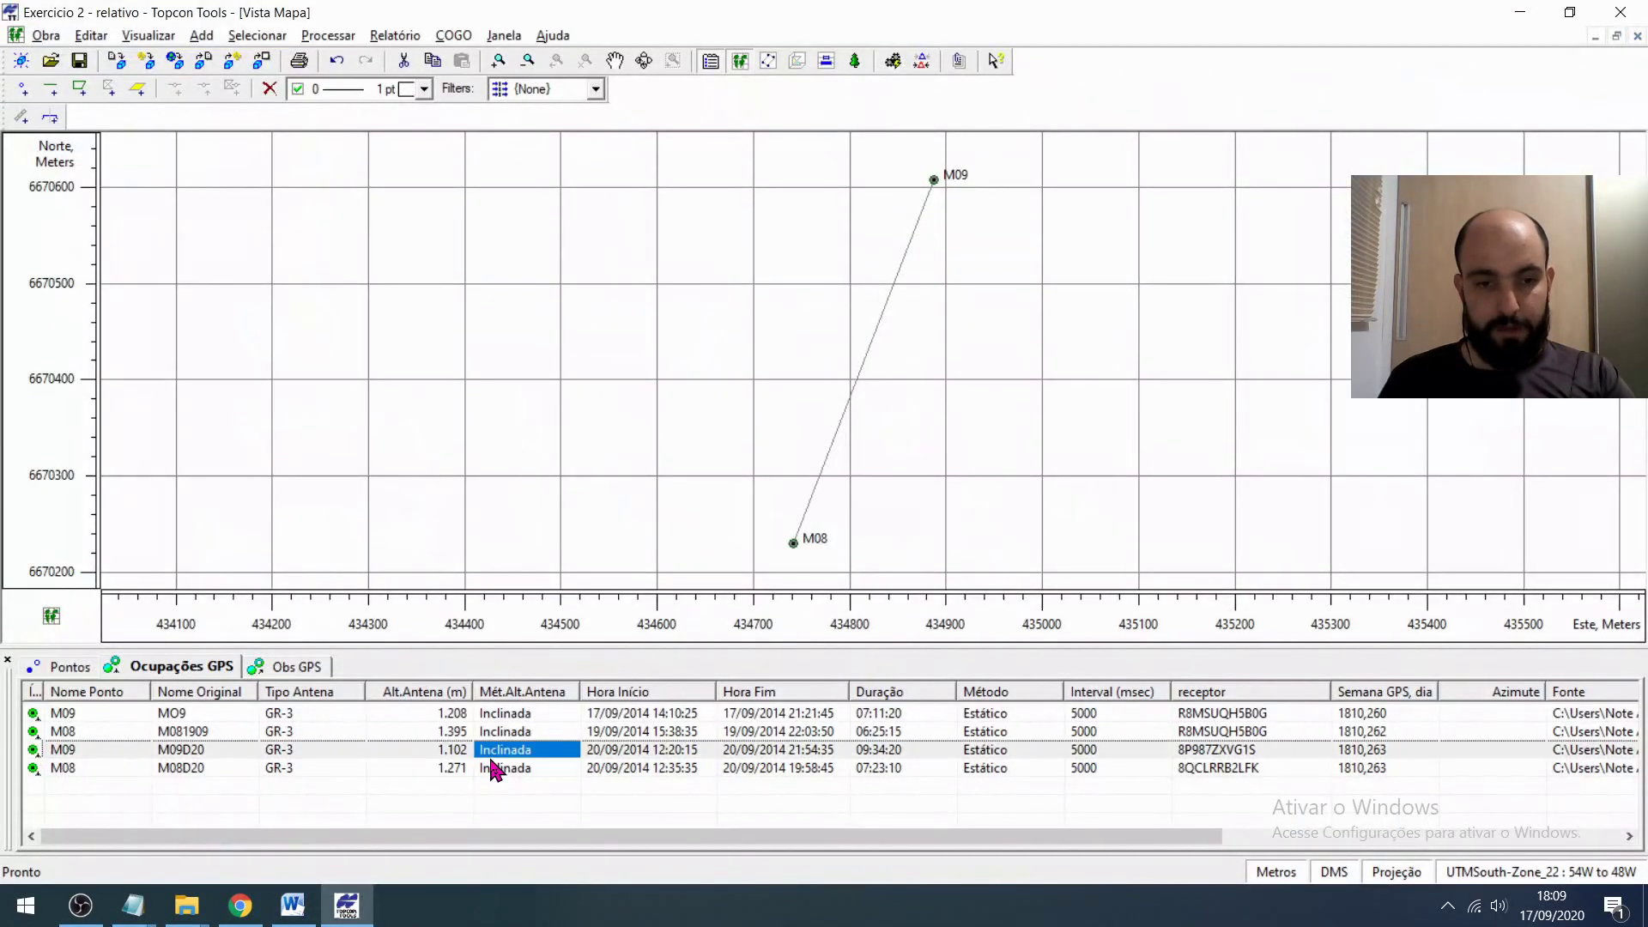
pyautogui.press('Up')
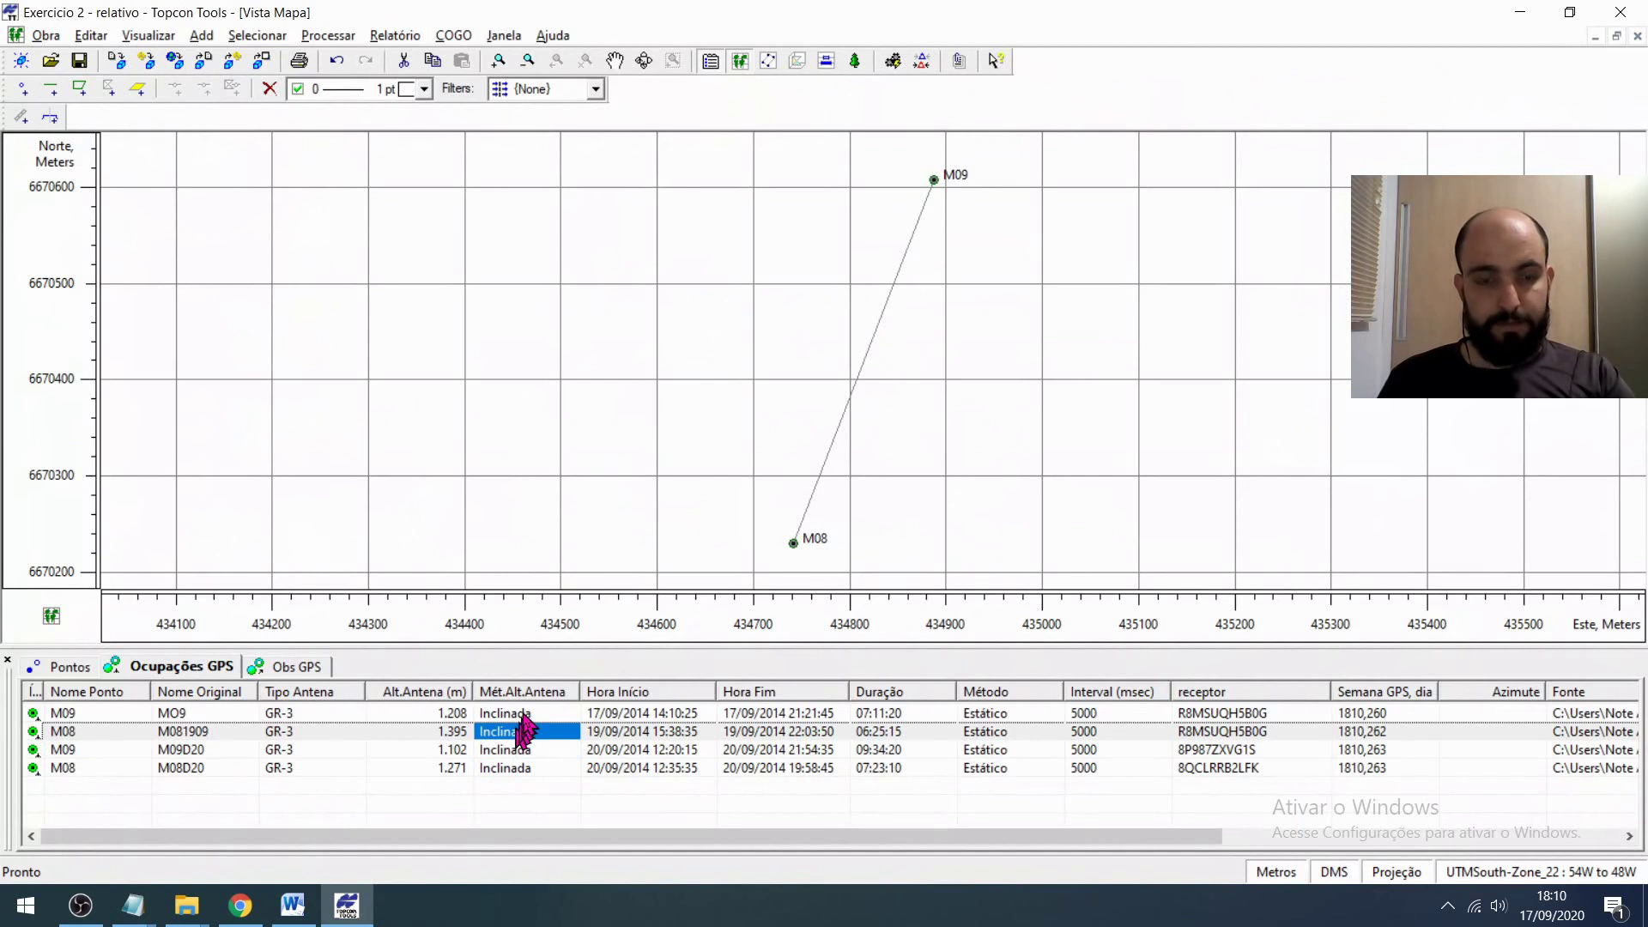
pyautogui.click(524, 715)
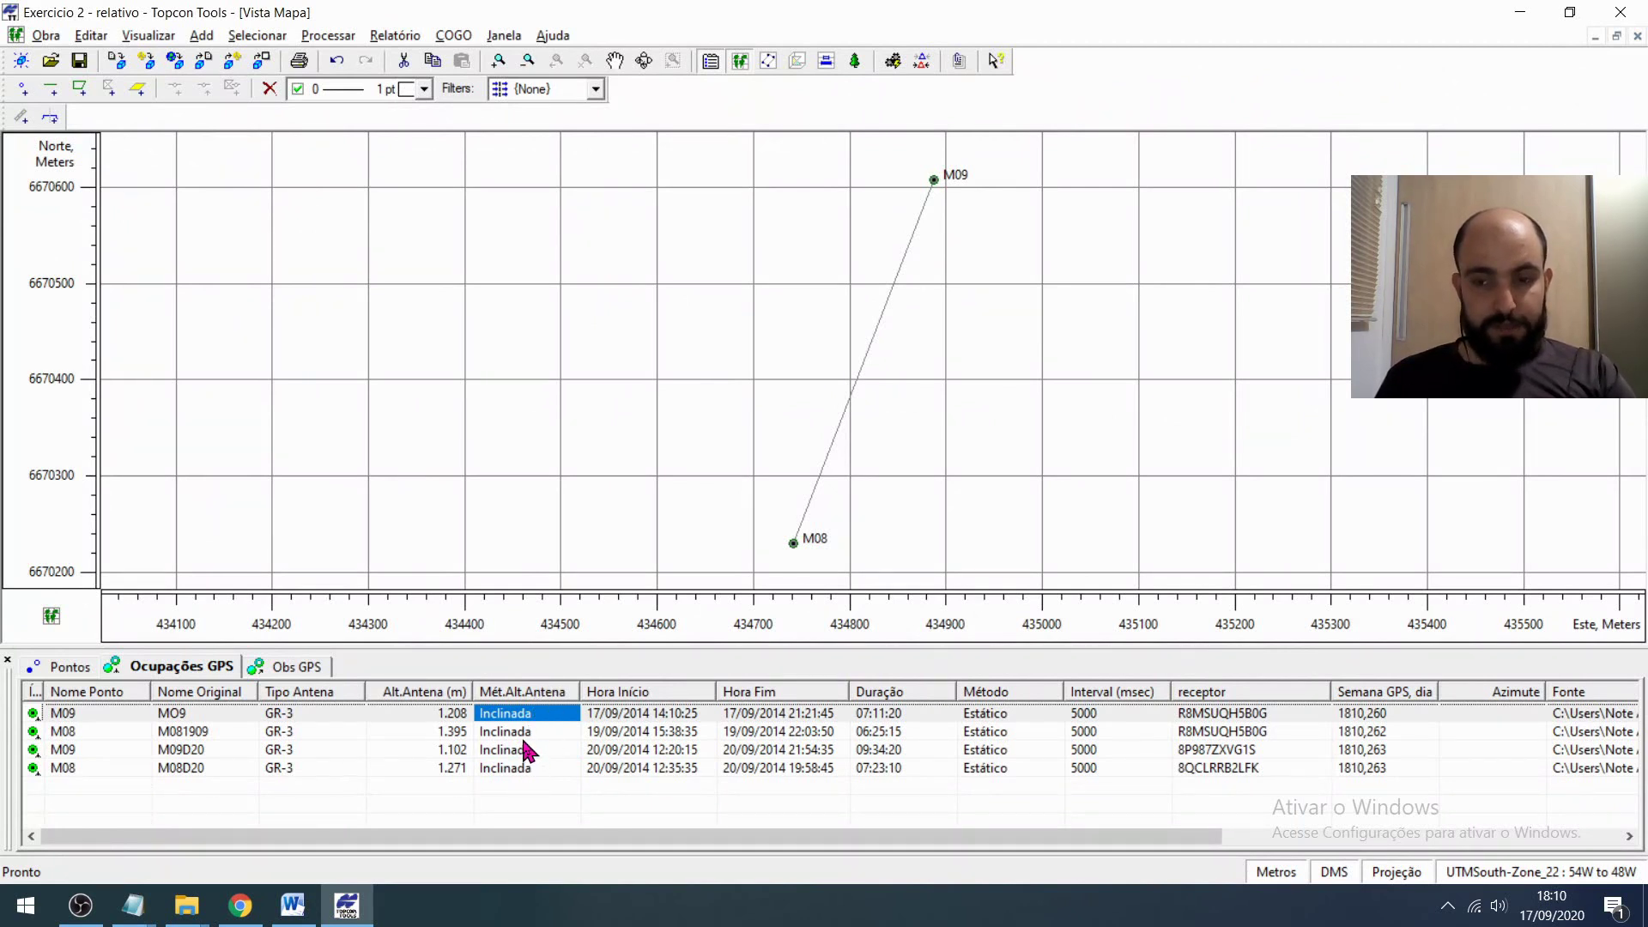
# - Examine the start and end times of the 17/09 M09 occupation
pyautogui.click(631, 715)
pyautogui.click(789, 715)
pyautogui.click(687, 716)
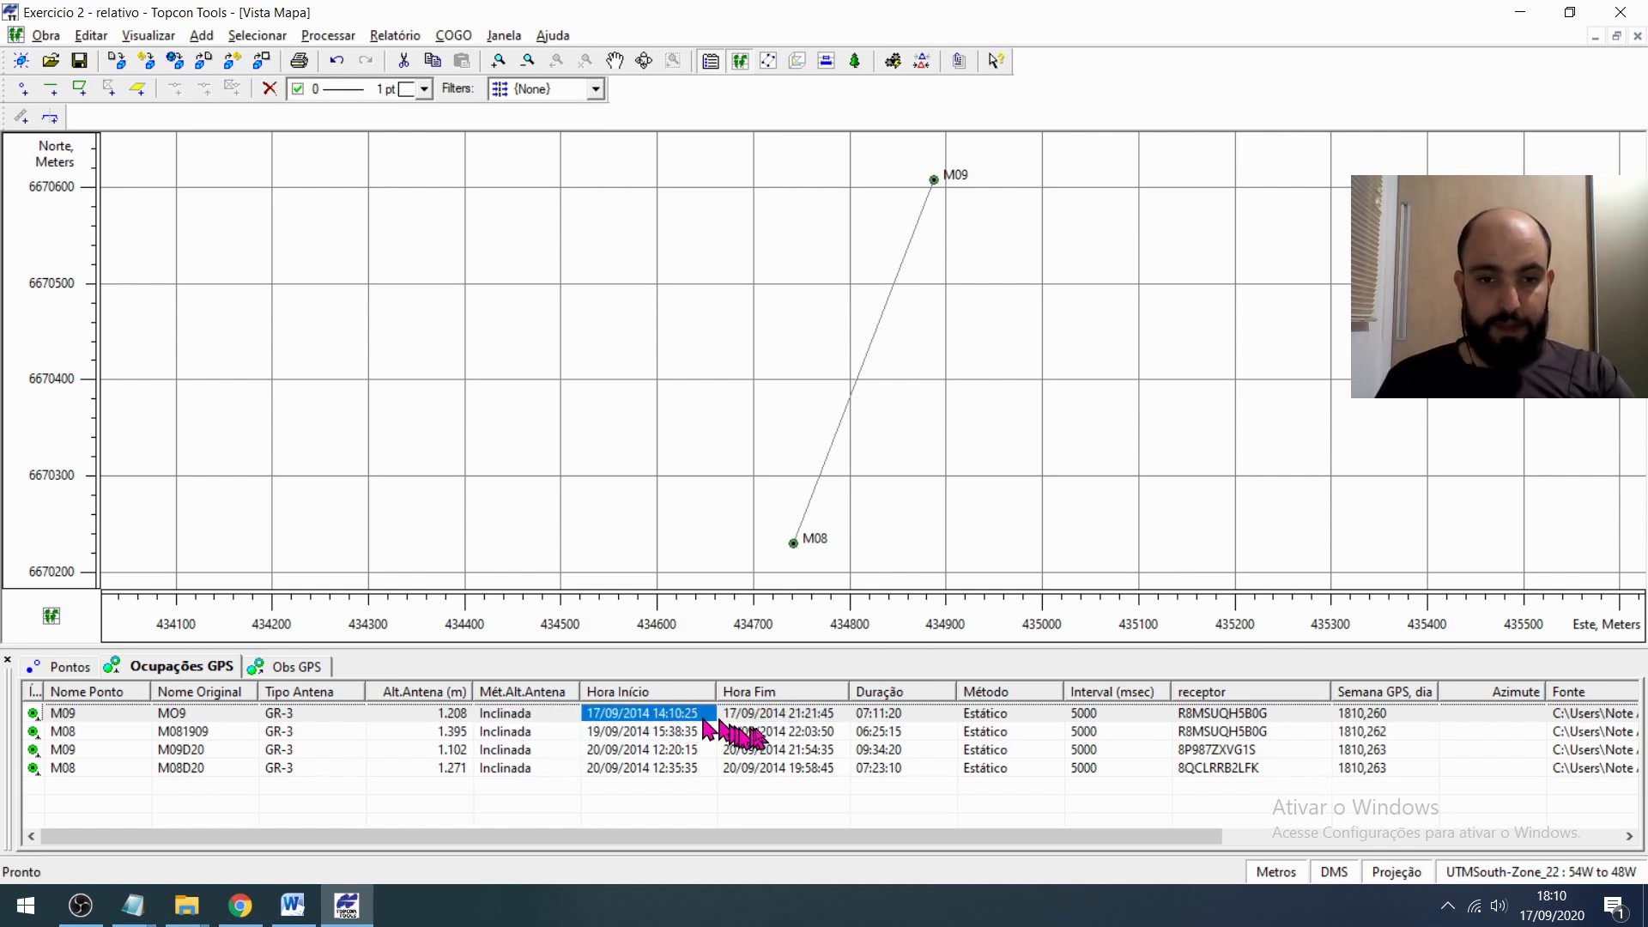
pyautogui.click(730, 716)
pyautogui.click(700, 716)
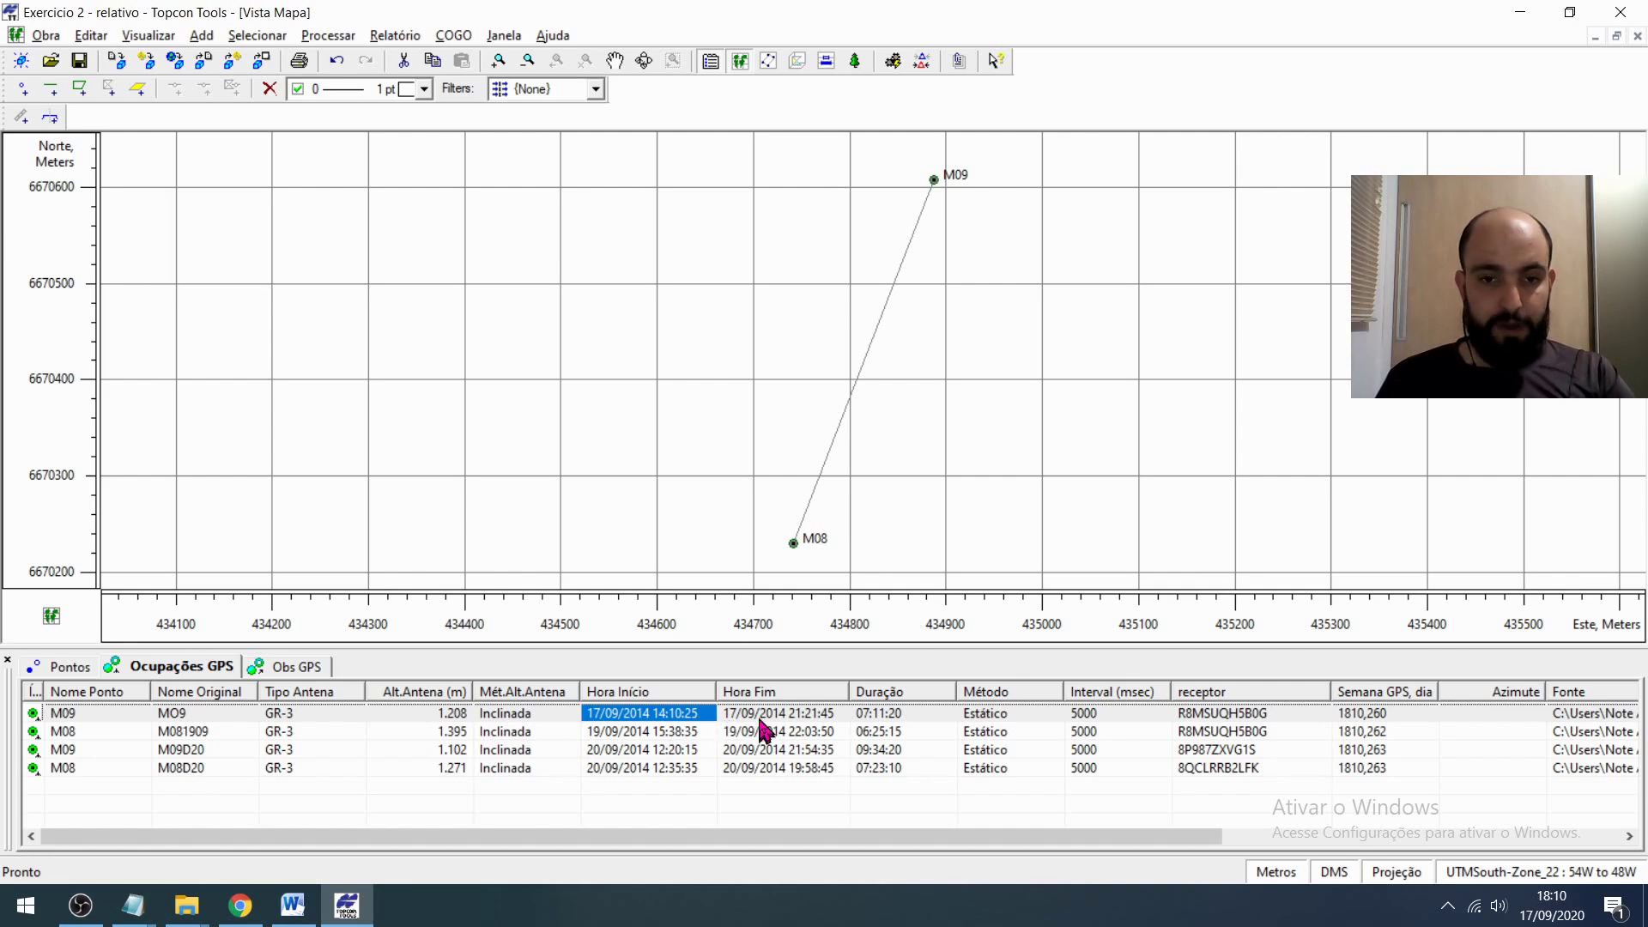
pyautogui.click(758, 716)
# - Switch to the field notebook in Word and check the start time of each of the four records
pyautogui.hotkey('alt', 'Tab')
pyautogui.click(946, 477)
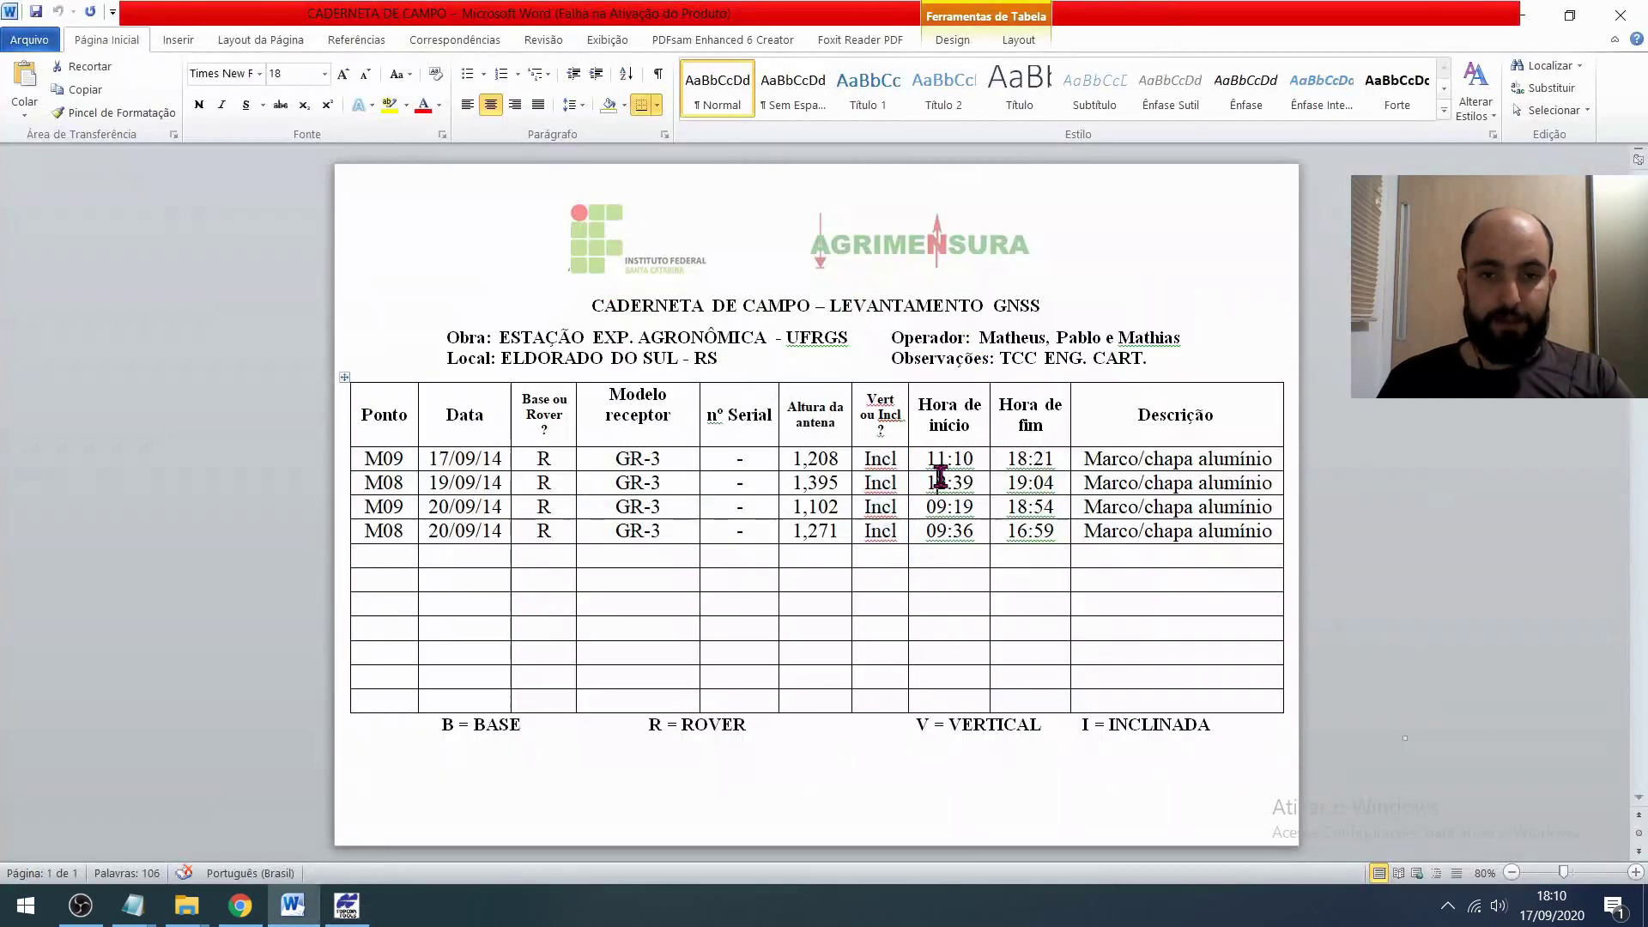
pyautogui.doubleClick(951, 456)
pyautogui.doubleClick(948, 482)
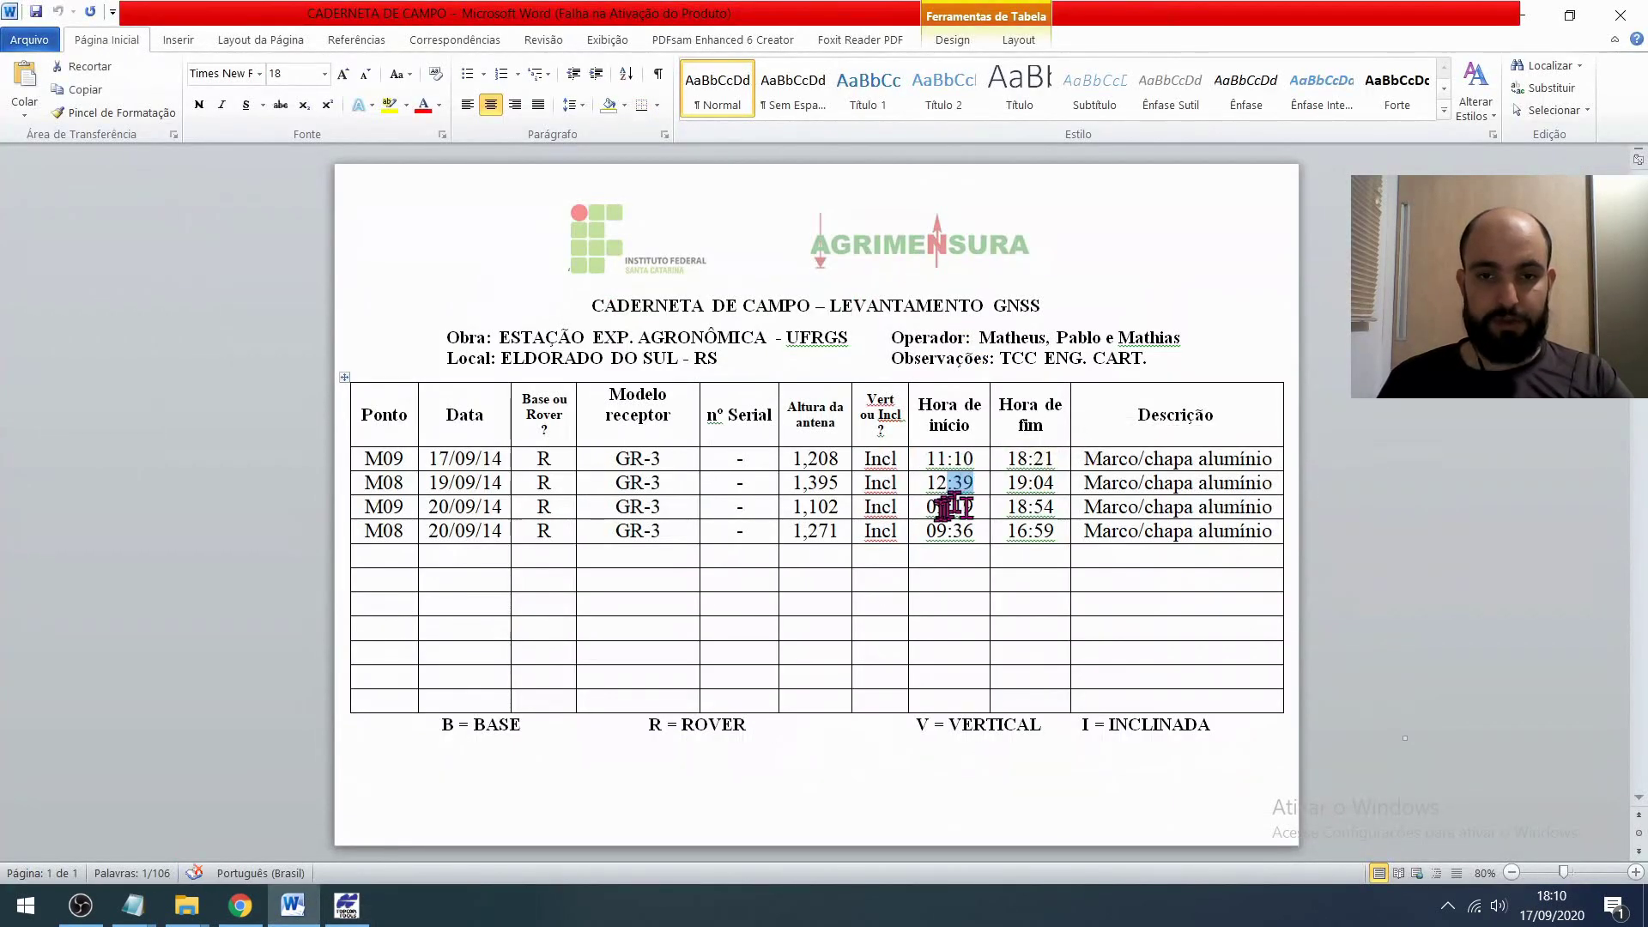
pyautogui.doubleClick(950, 506)
pyautogui.click(944, 532)
pyautogui.doubleClick(945, 532)
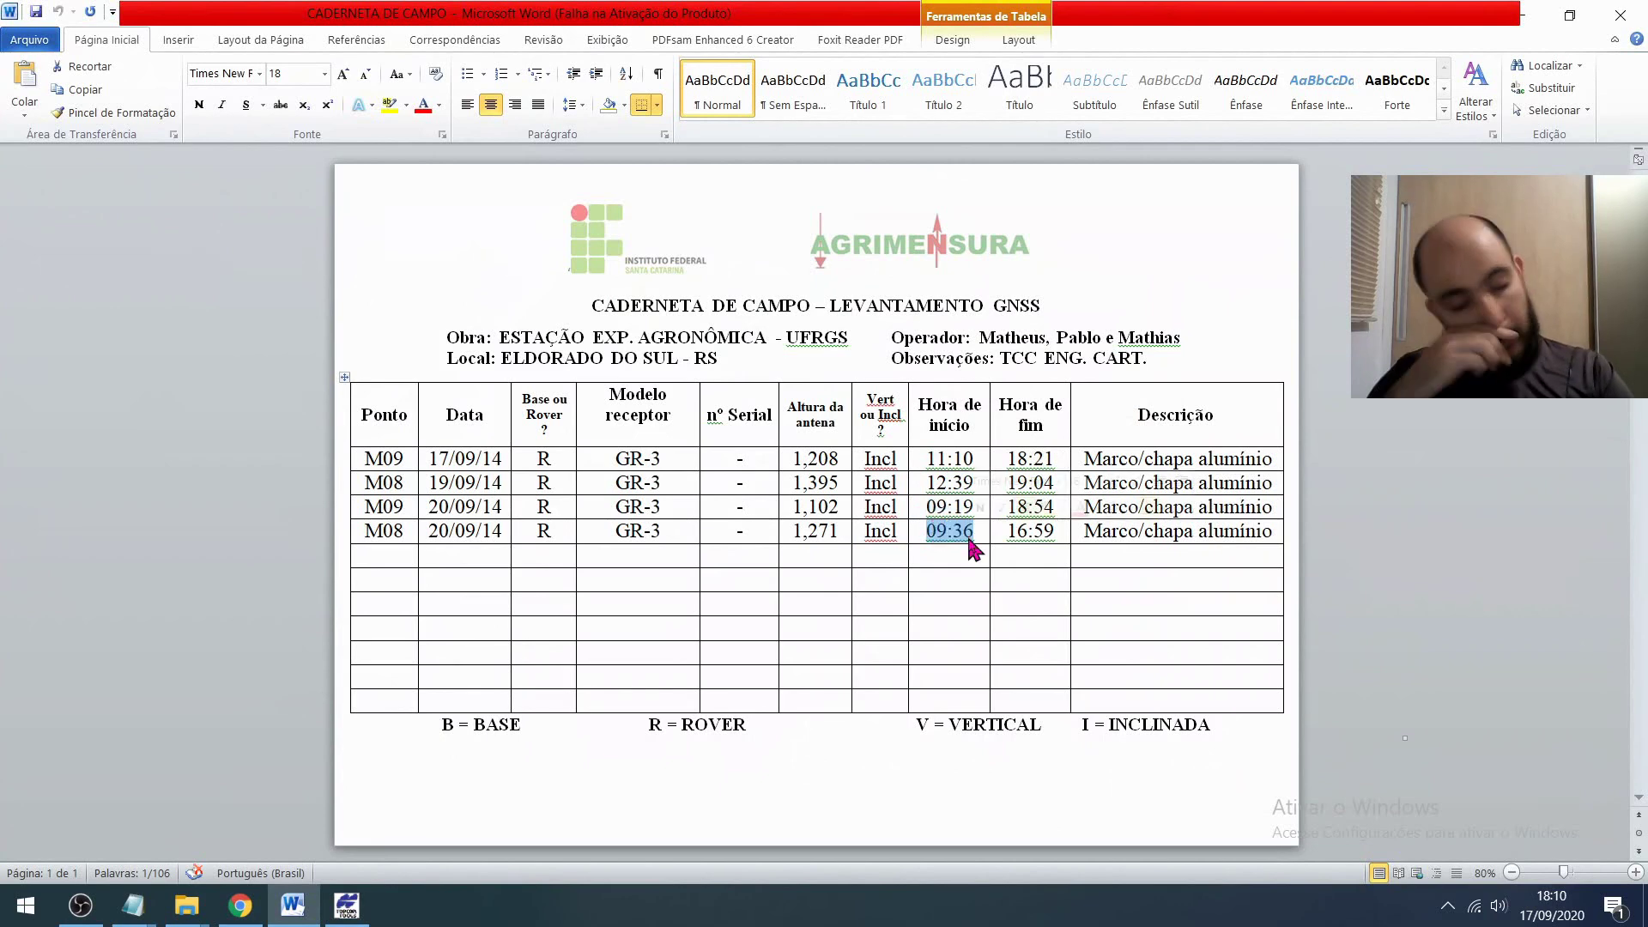
# - Return to Topcon Tools and sort the GPS occupations first by end time, finally by start time in descending order
pyautogui.hotkey('alt', 'Tab')
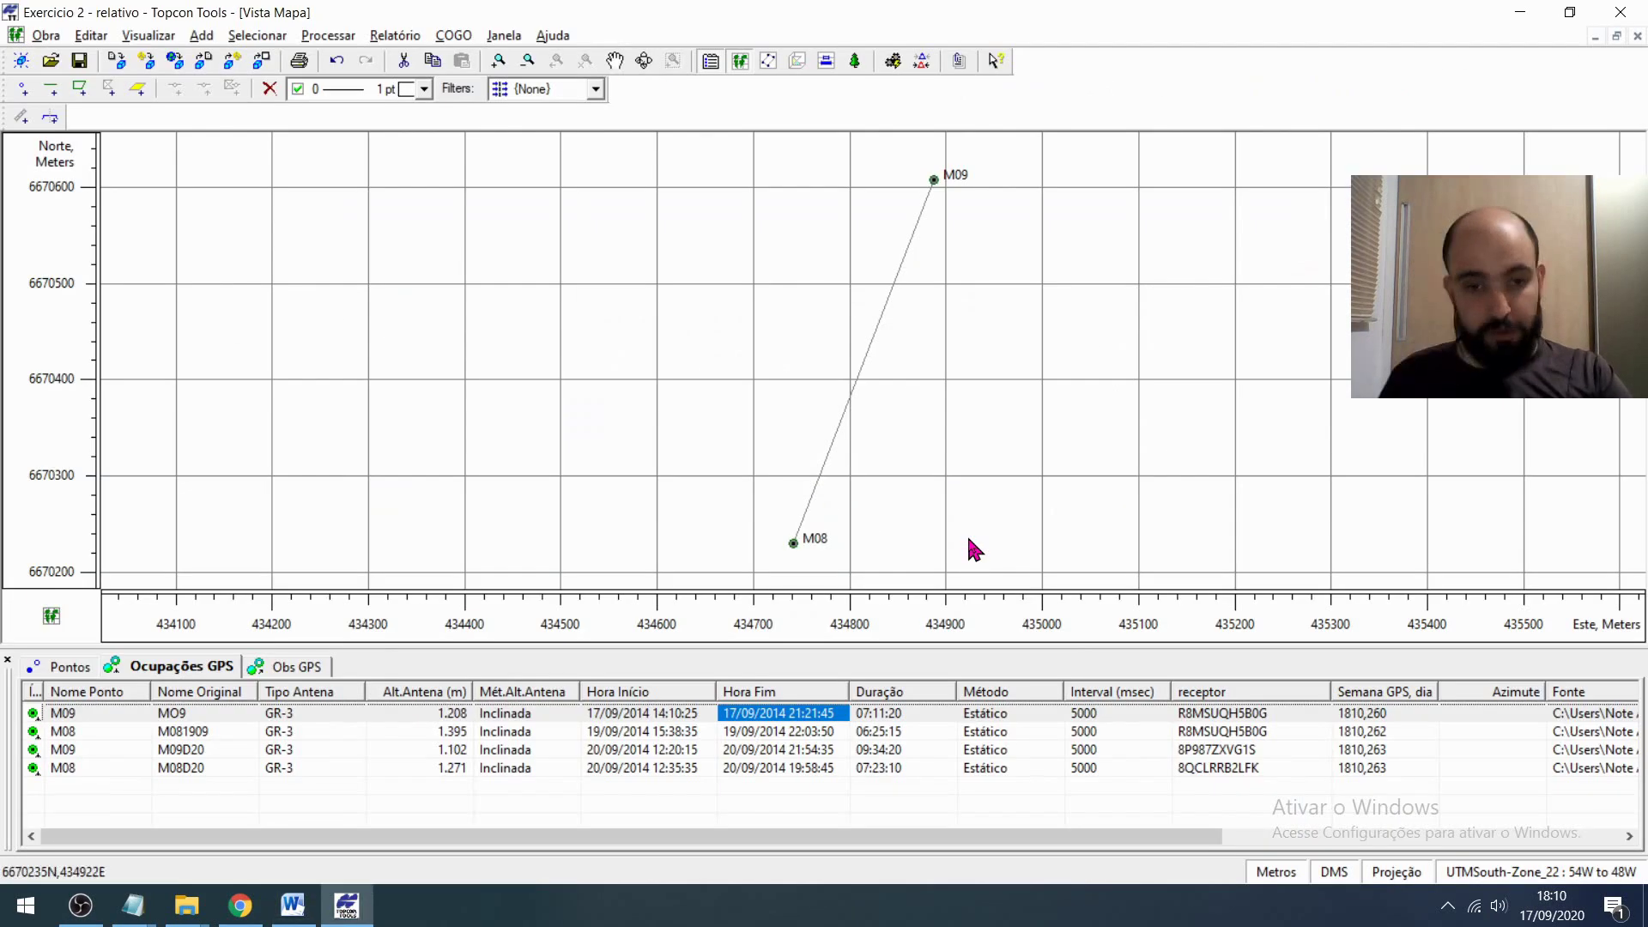
pyautogui.click(797, 695)
pyautogui.click(799, 692)
pyautogui.click(794, 714)
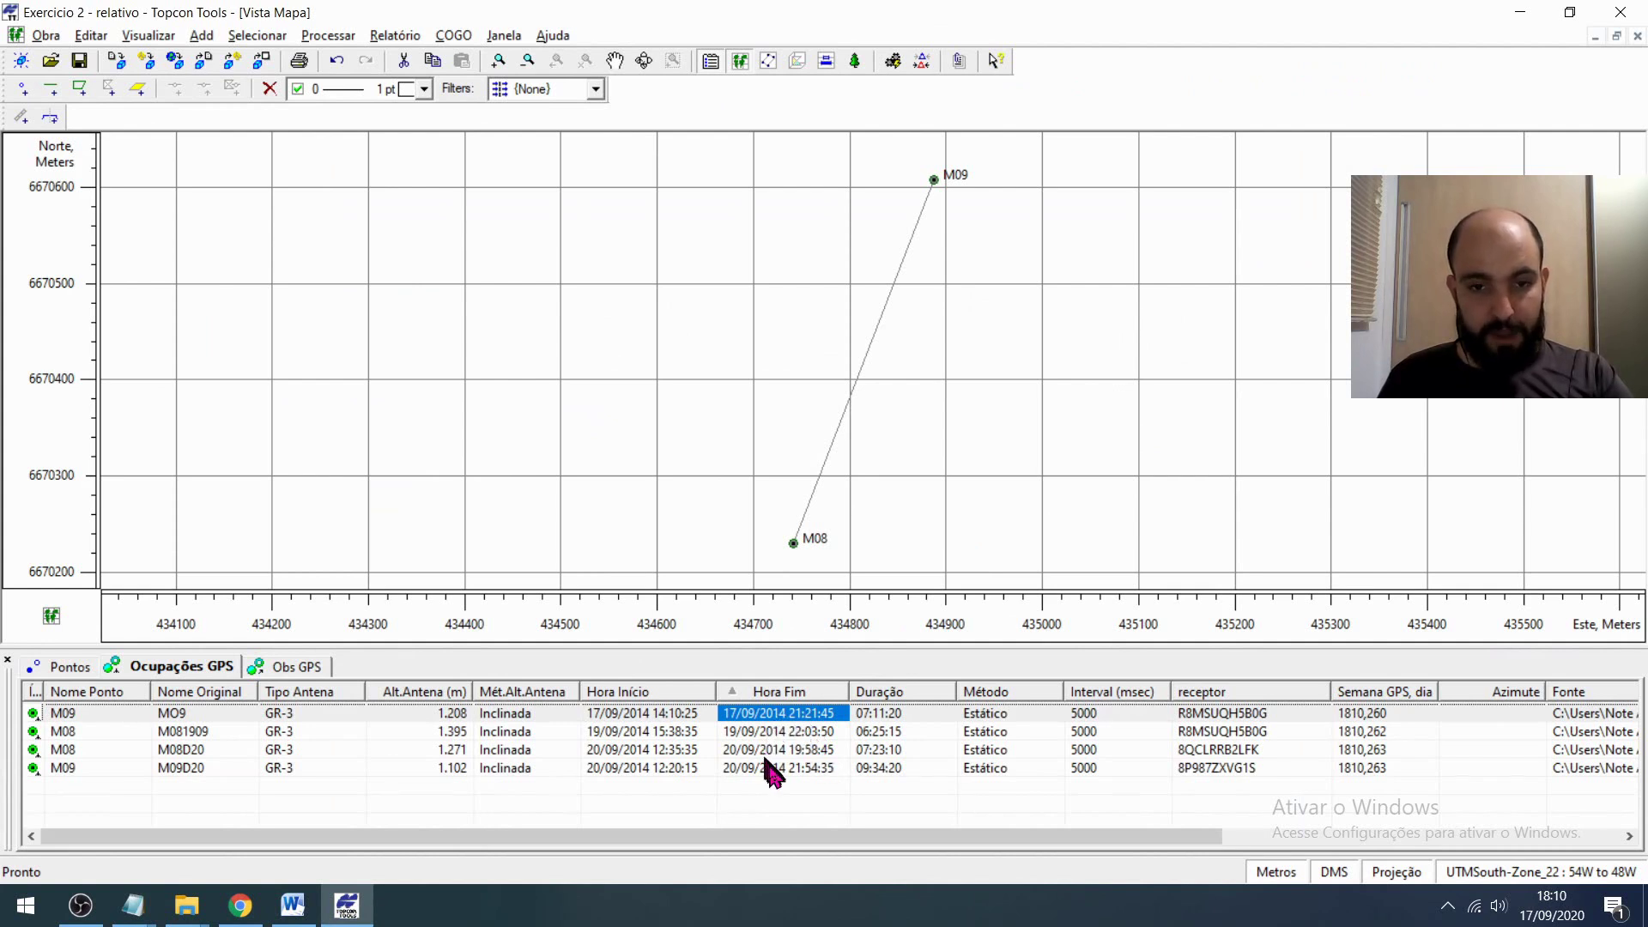
pyautogui.click(644, 693)
pyautogui.click(644, 692)
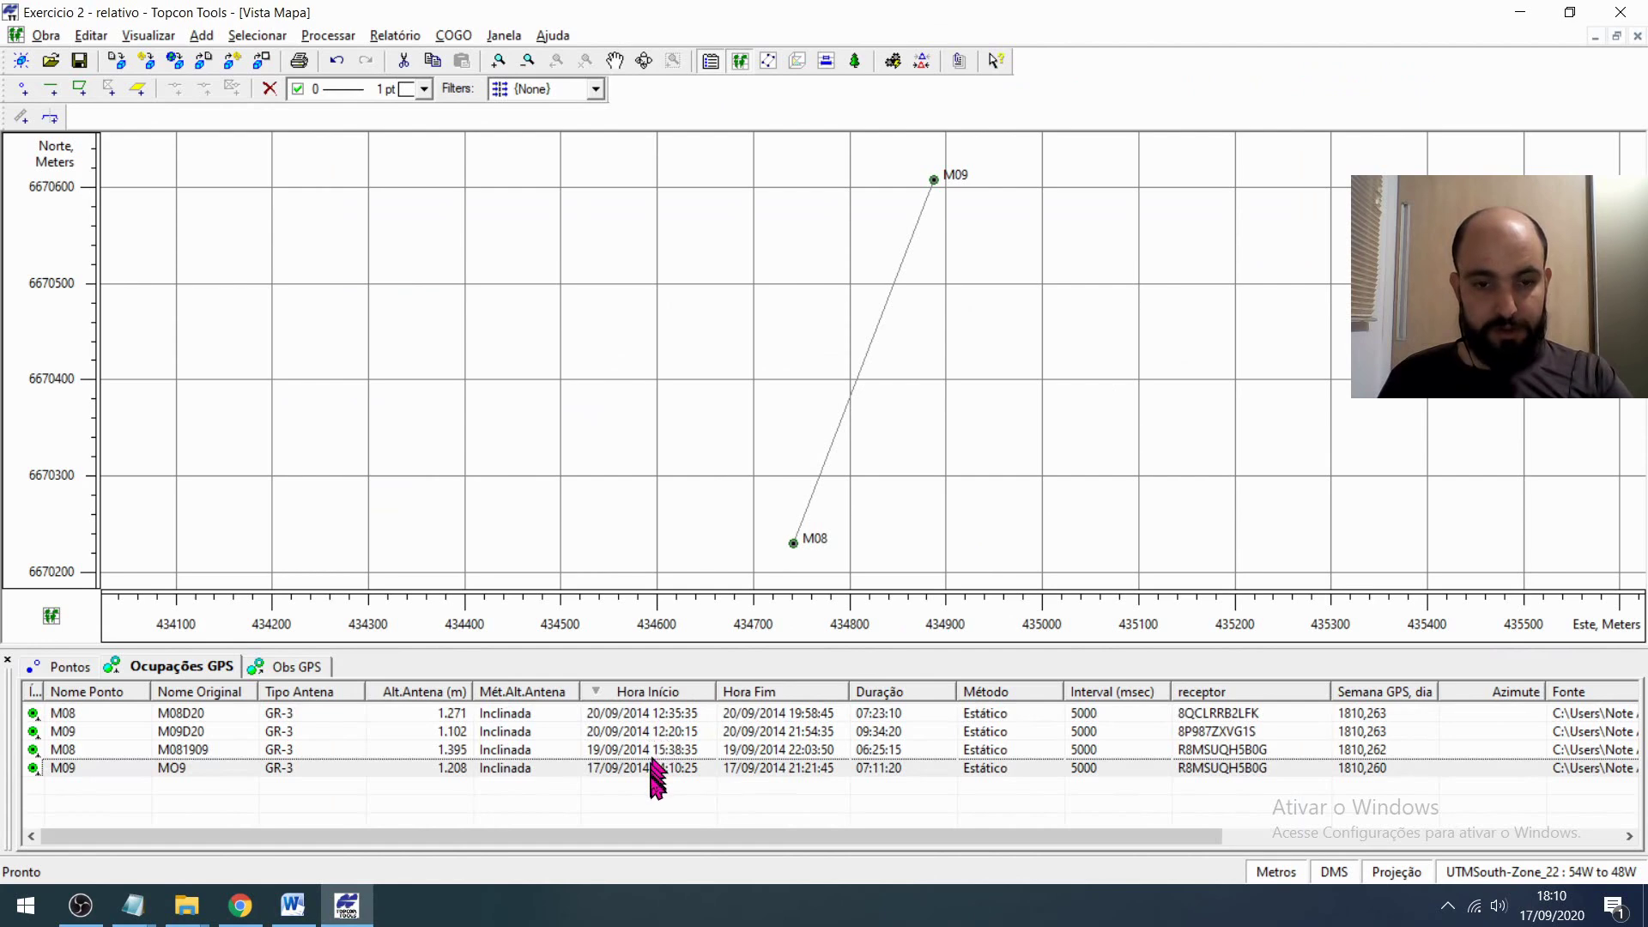
# - Consult the start times in the Word field notebook and examine those of the two 20/09 occupations in Topcon Tools
pyautogui.hotkey('alt', 'Tab')
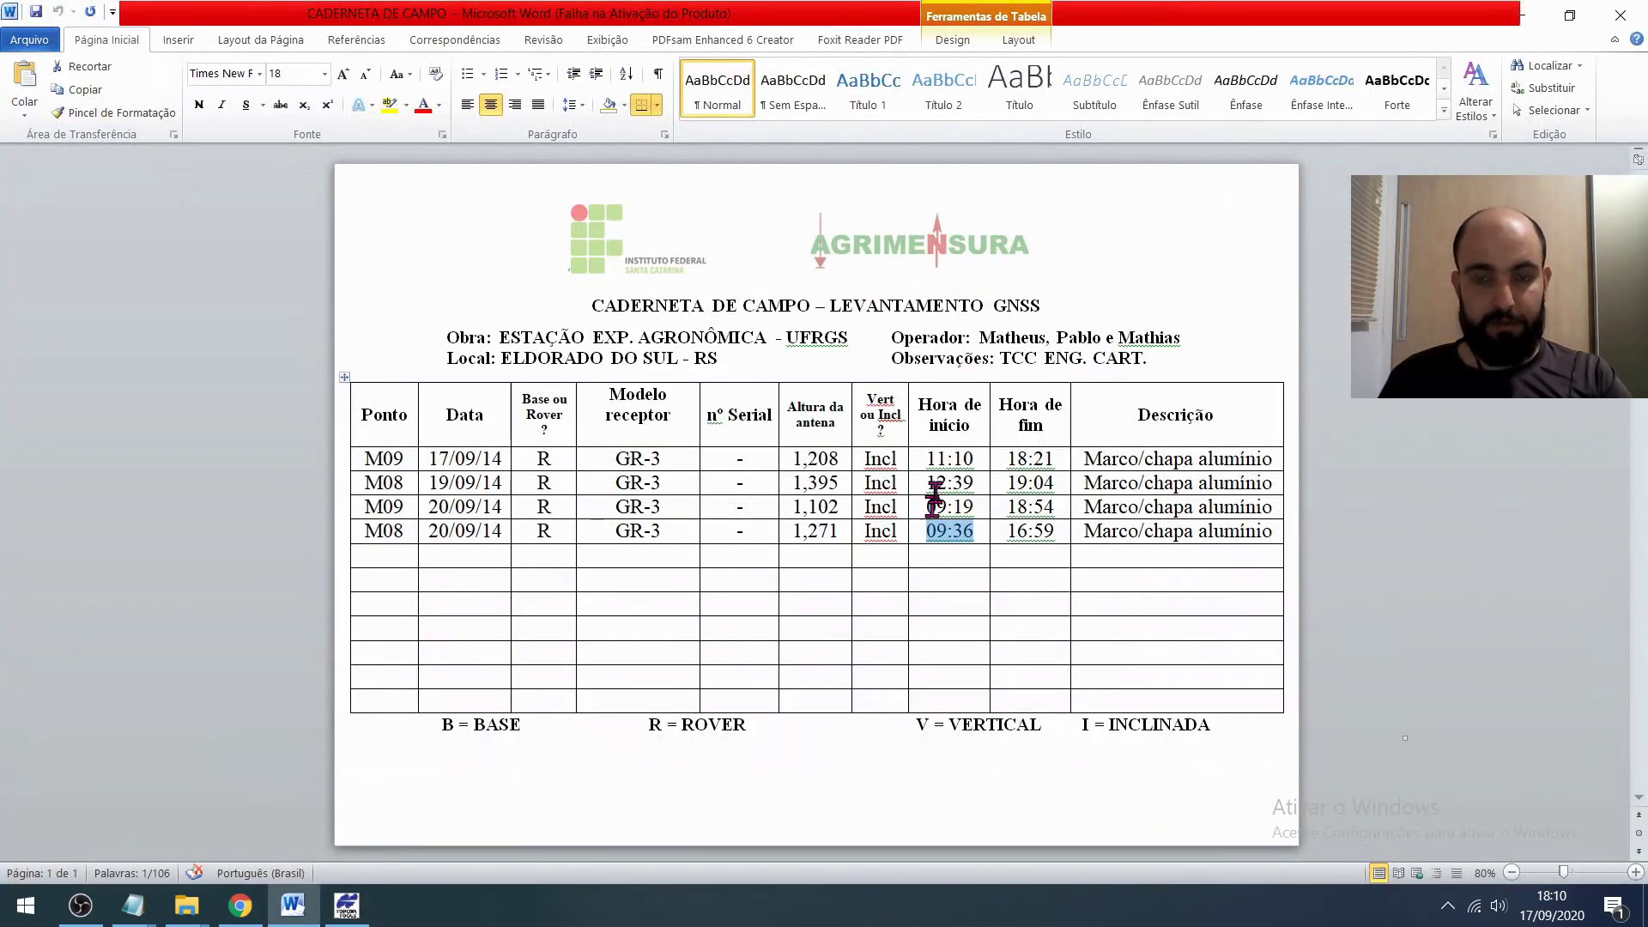
pyautogui.hotkey('alt', 'Tab')
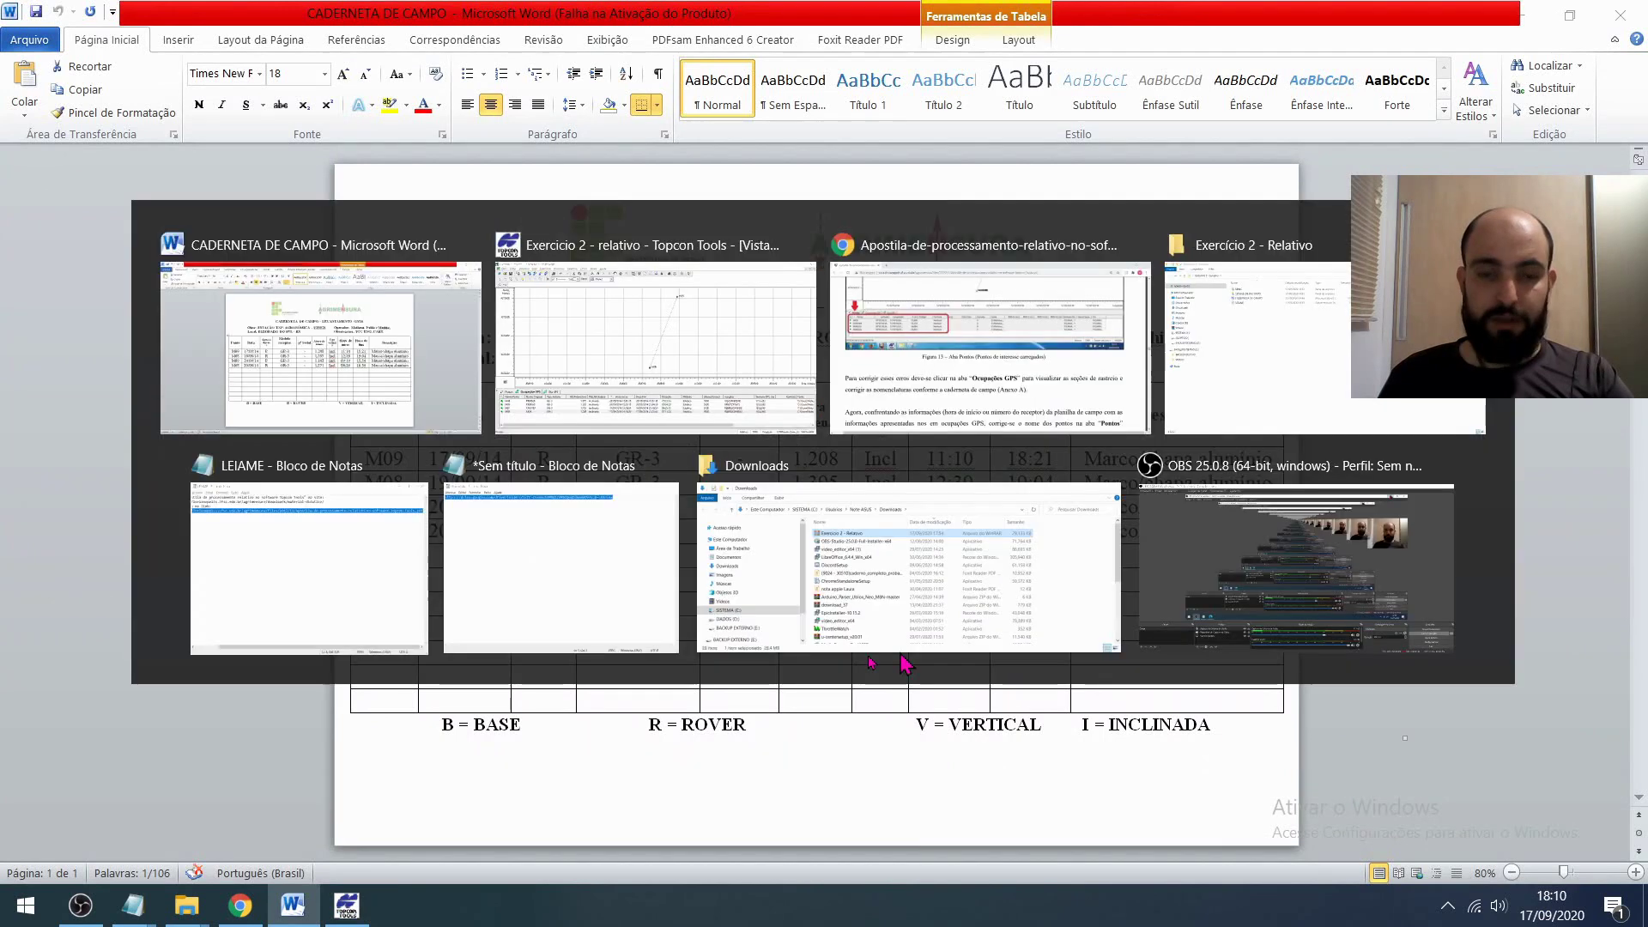
pyautogui.click(611, 735)
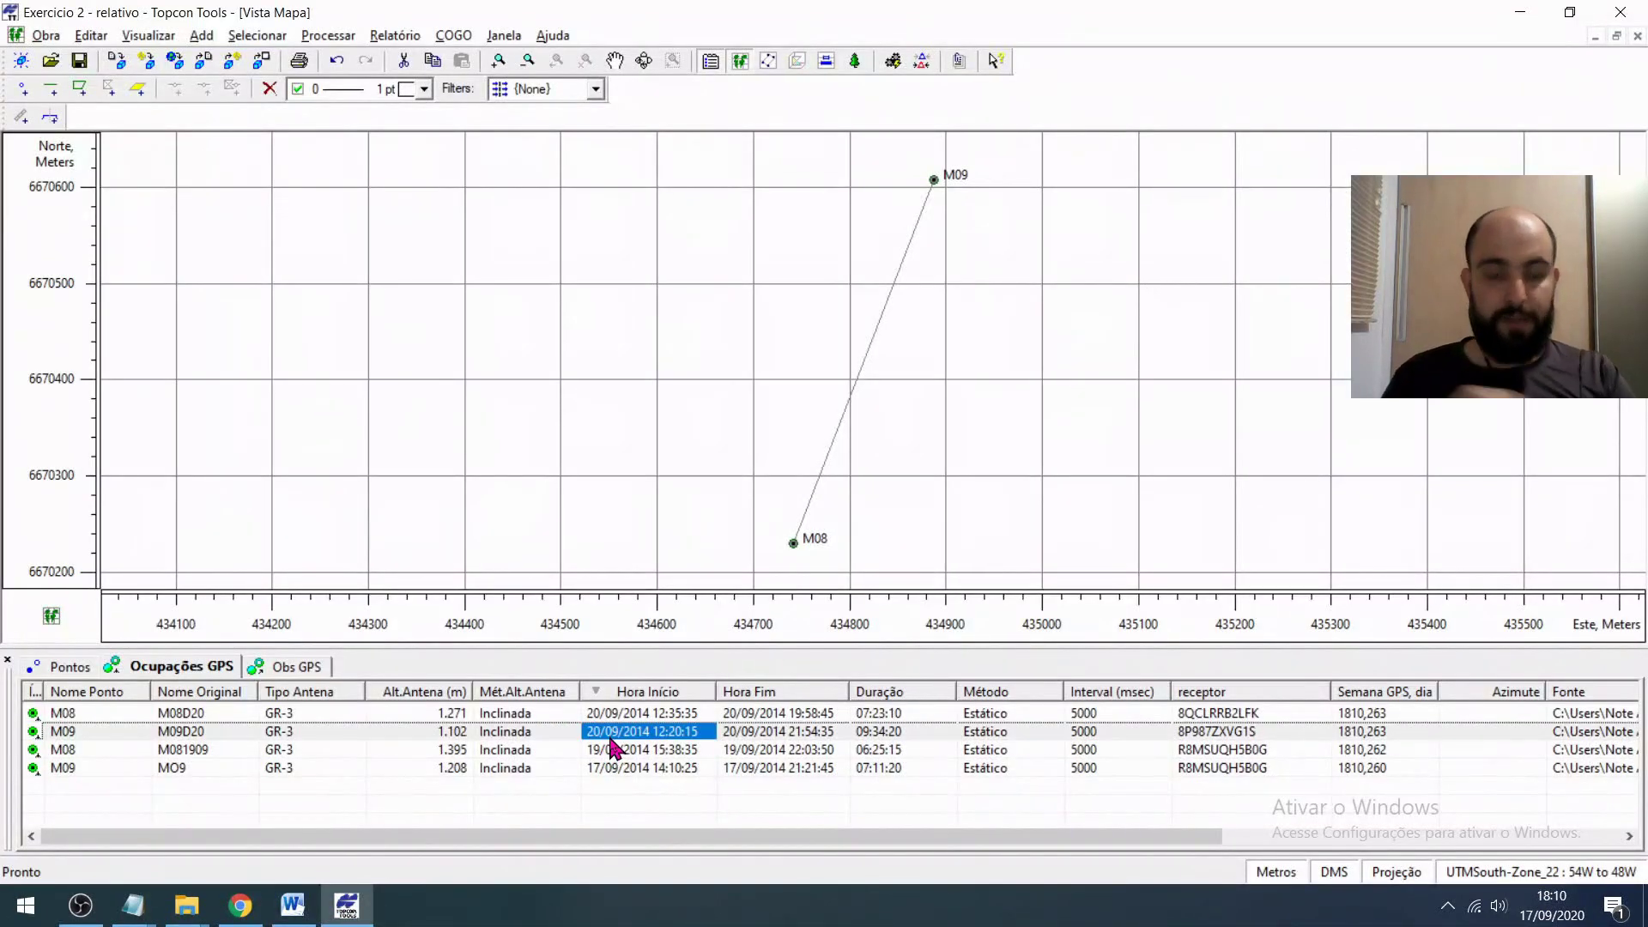
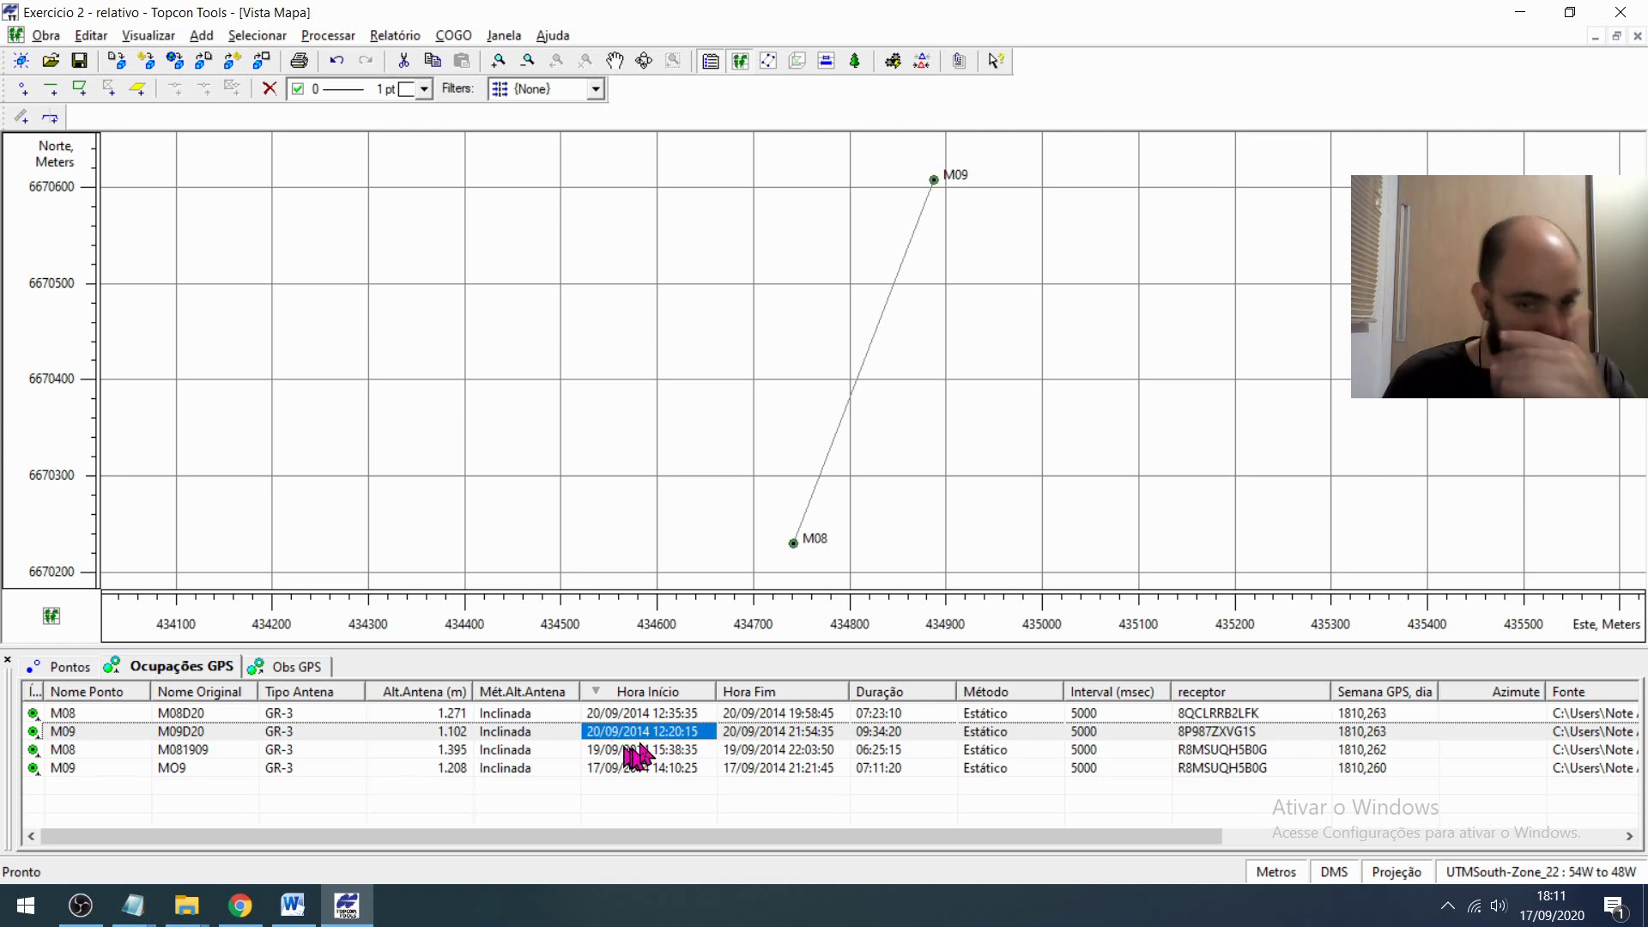
pyautogui.click(645, 718)
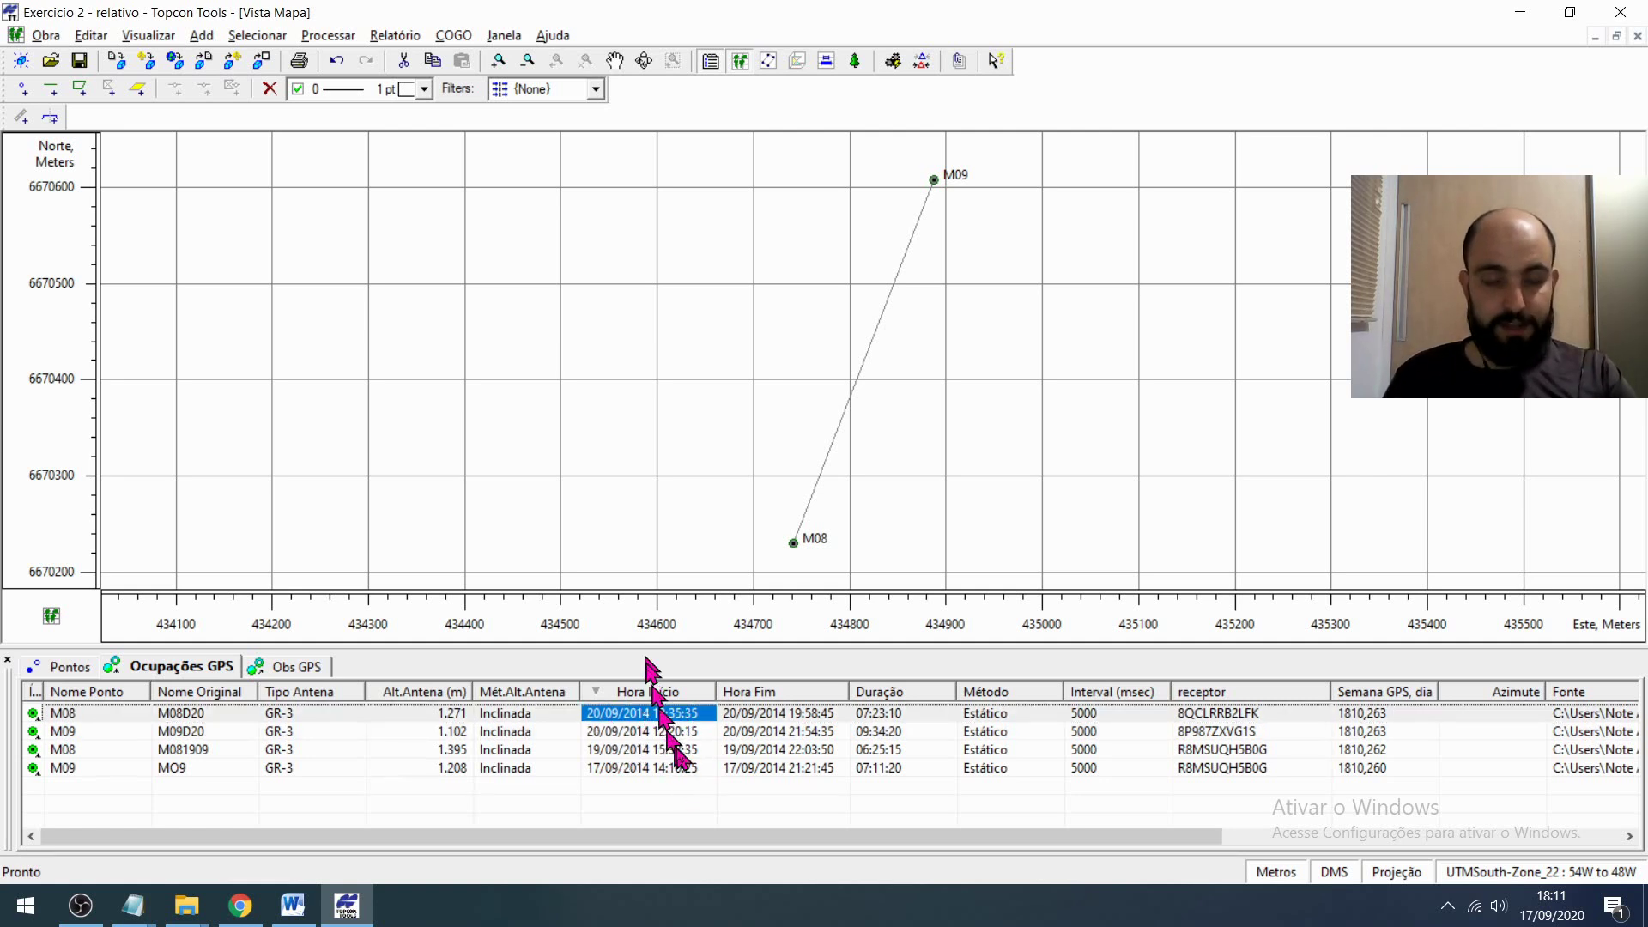
pyautogui.click(666, 732)
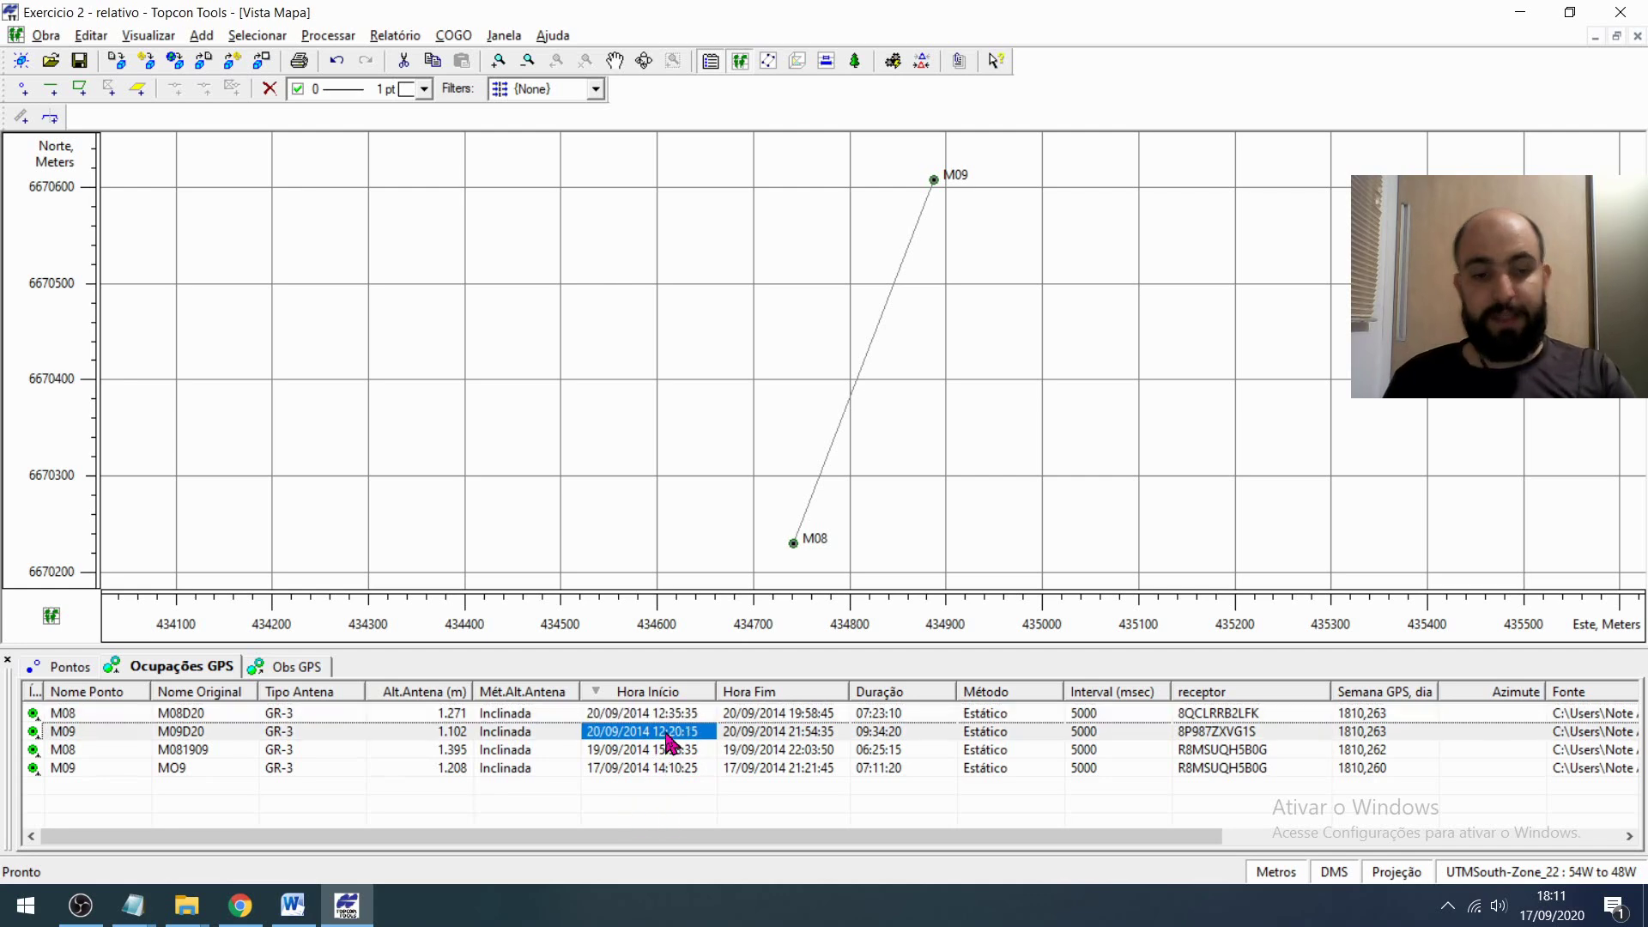
# - Compare the start time of the 19/09 M08 occupation in Topcon Tools with the Word field notebook
pyautogui.hotkey('alt', 'Tab')
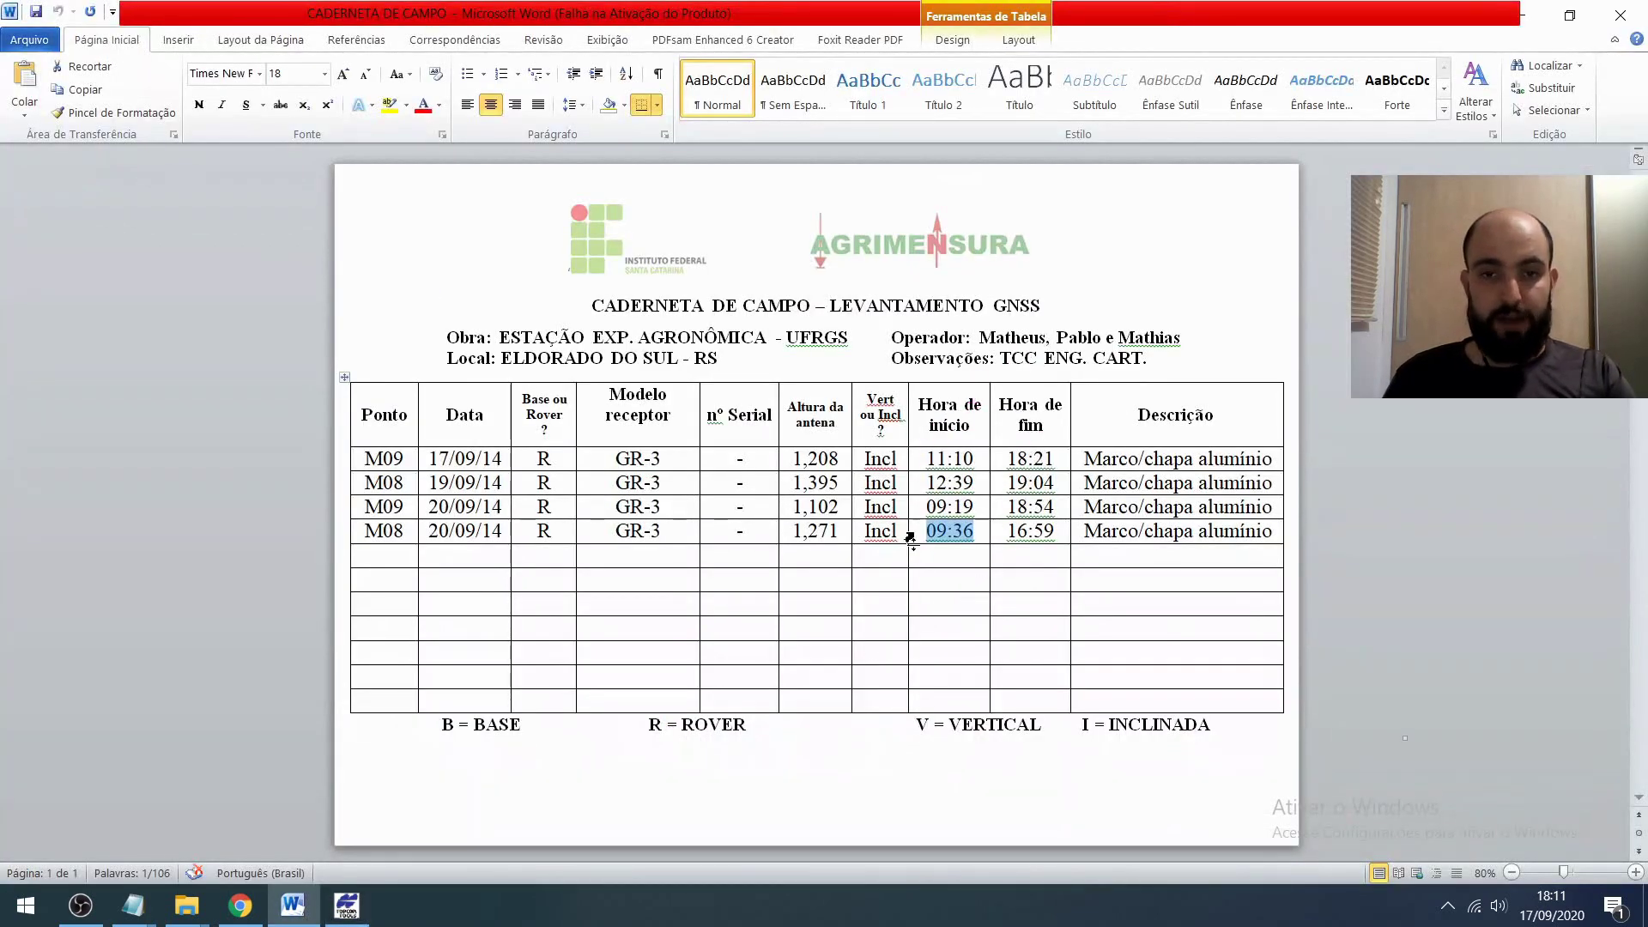
pyautogui.hotkey('alt', 'Tab')
pyautogui.click(644, 750)
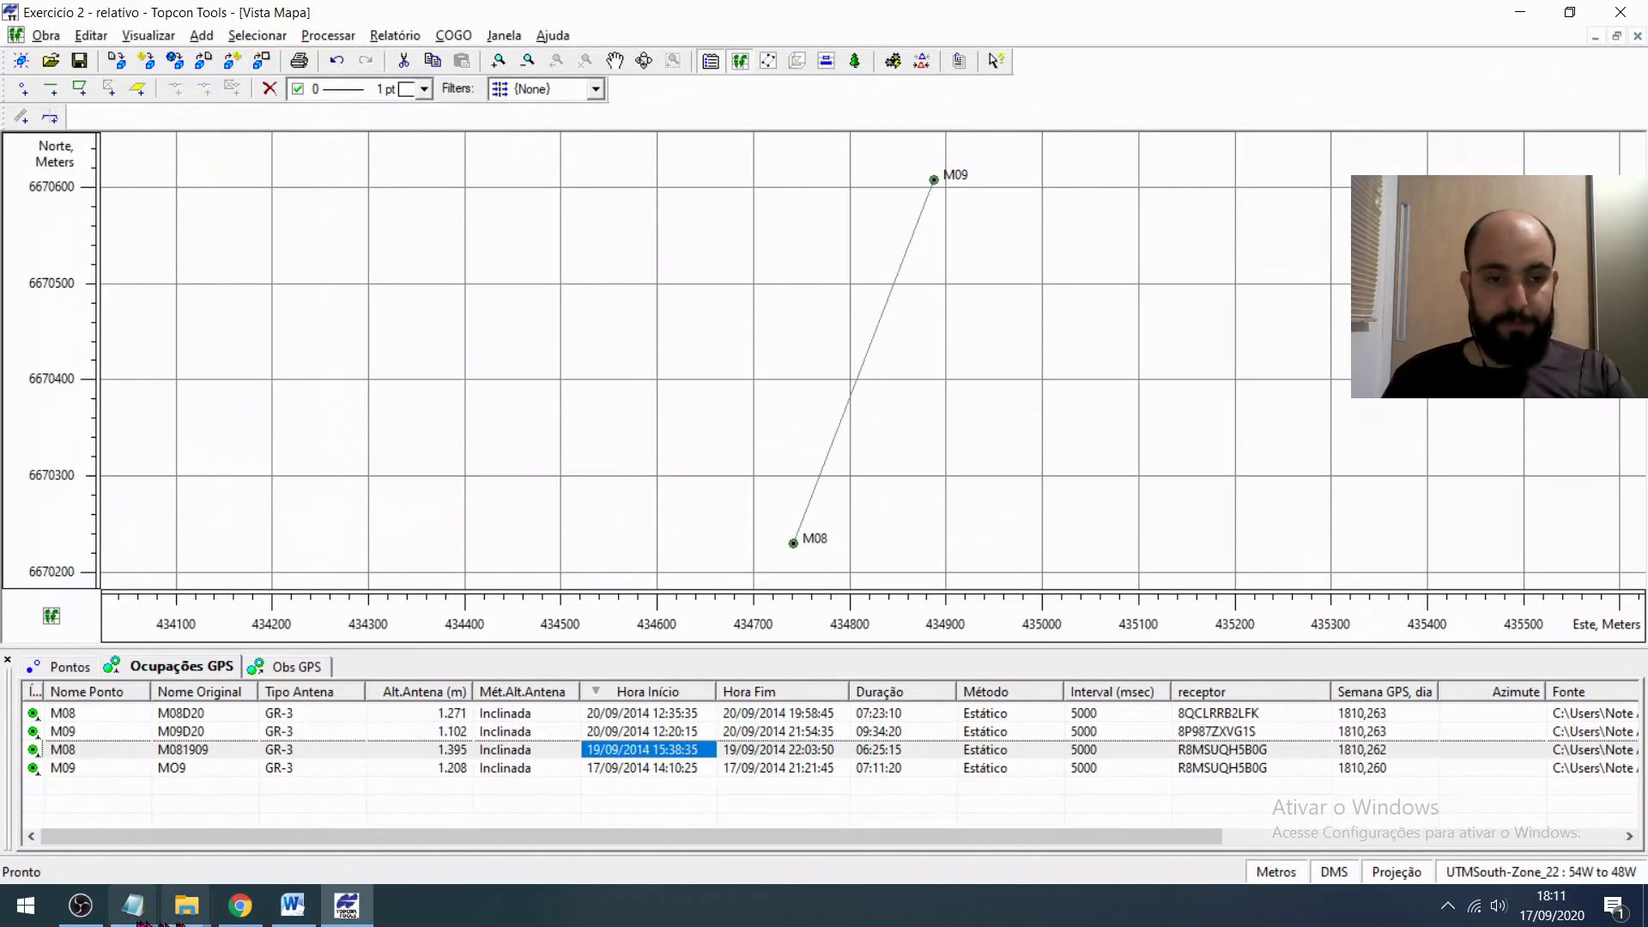
pyautogui.moveTo(186, 906)
pyautogui.click(273, 856)
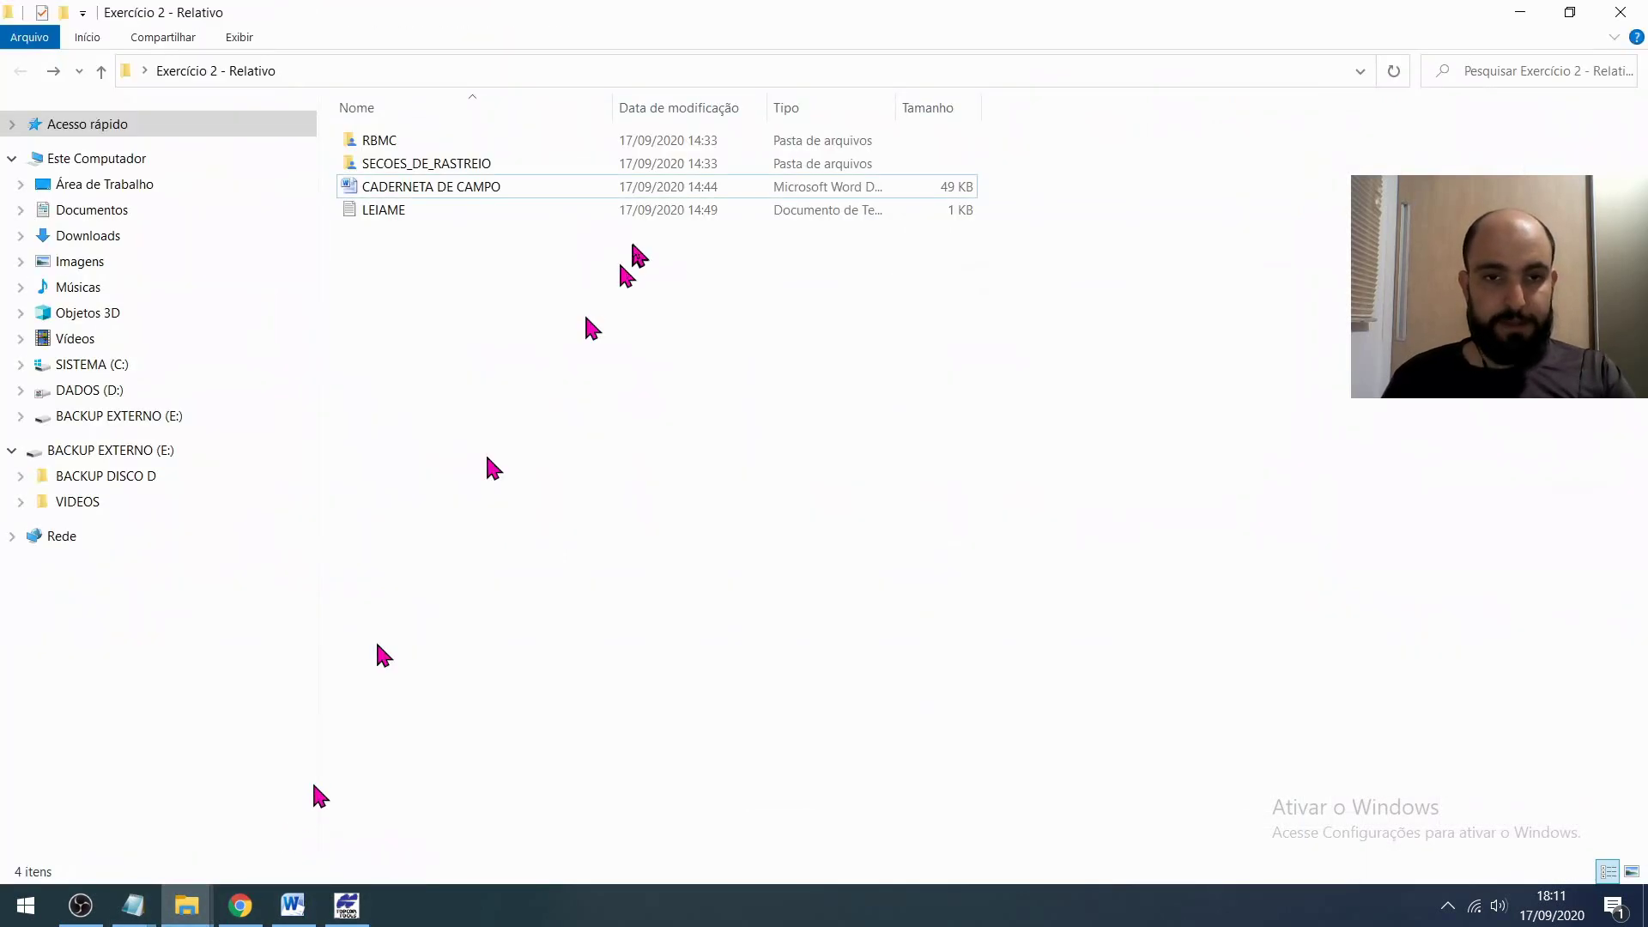
pyautogui.hotkey('alt', 'Tab')
pyautogui.hotkey('alt', 'Tab')
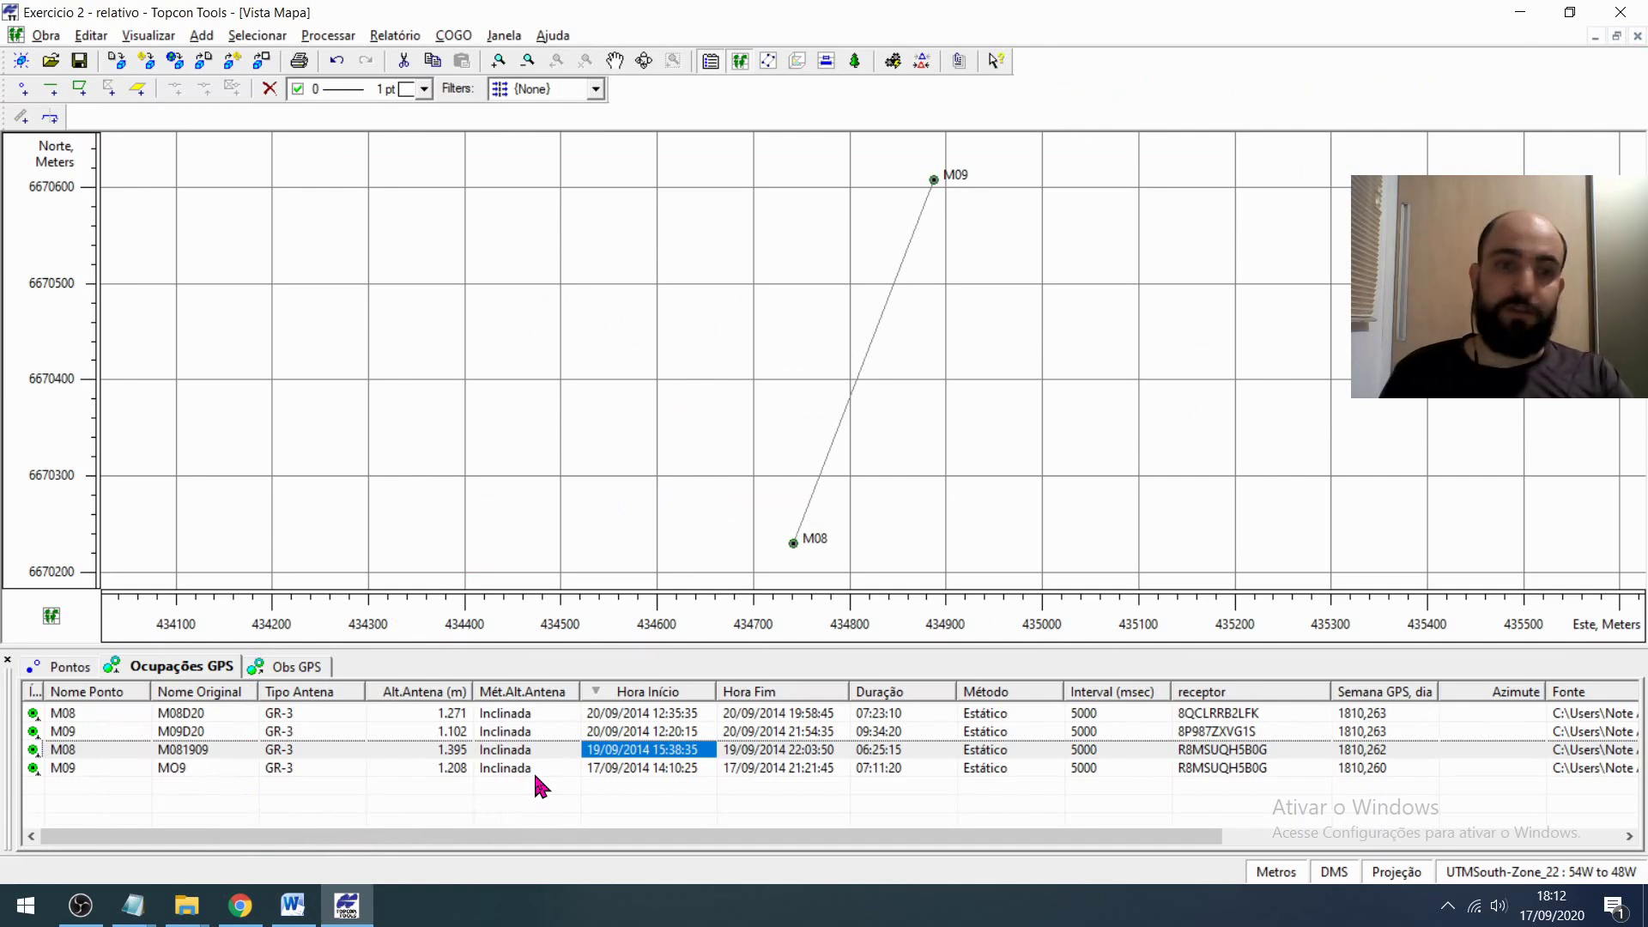
# - Set the job's GPS time zone to (UTC-03:00) Brasília in the time display settings of the job configuration
pyautogui.click(47, 36)
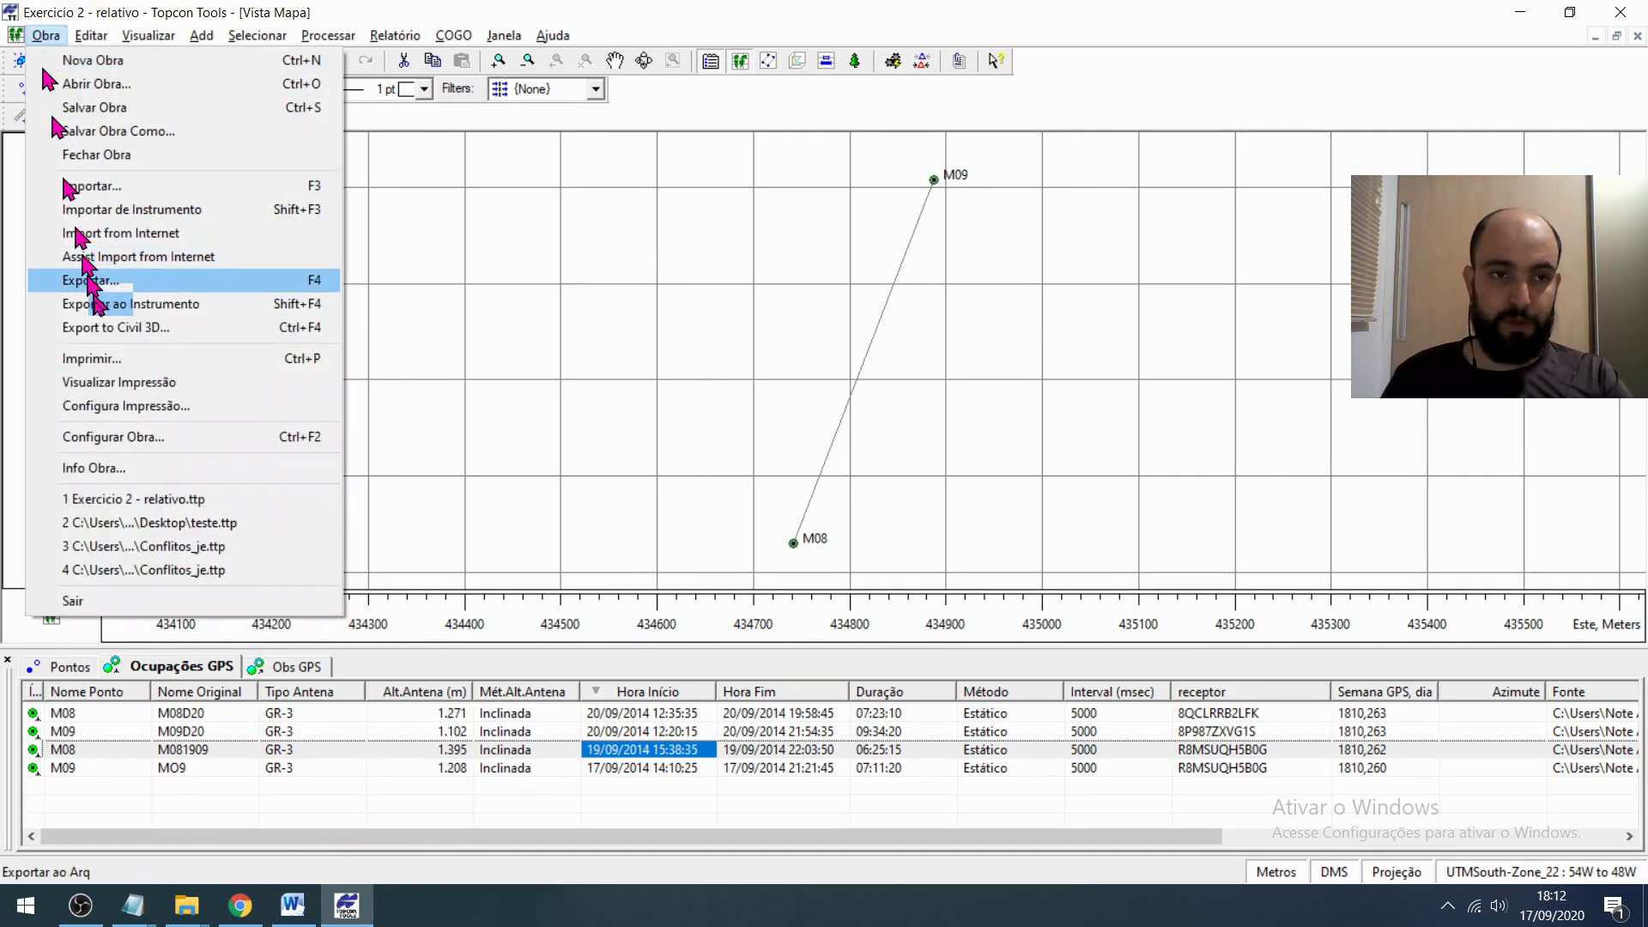
pyautogui.click(145, 446)
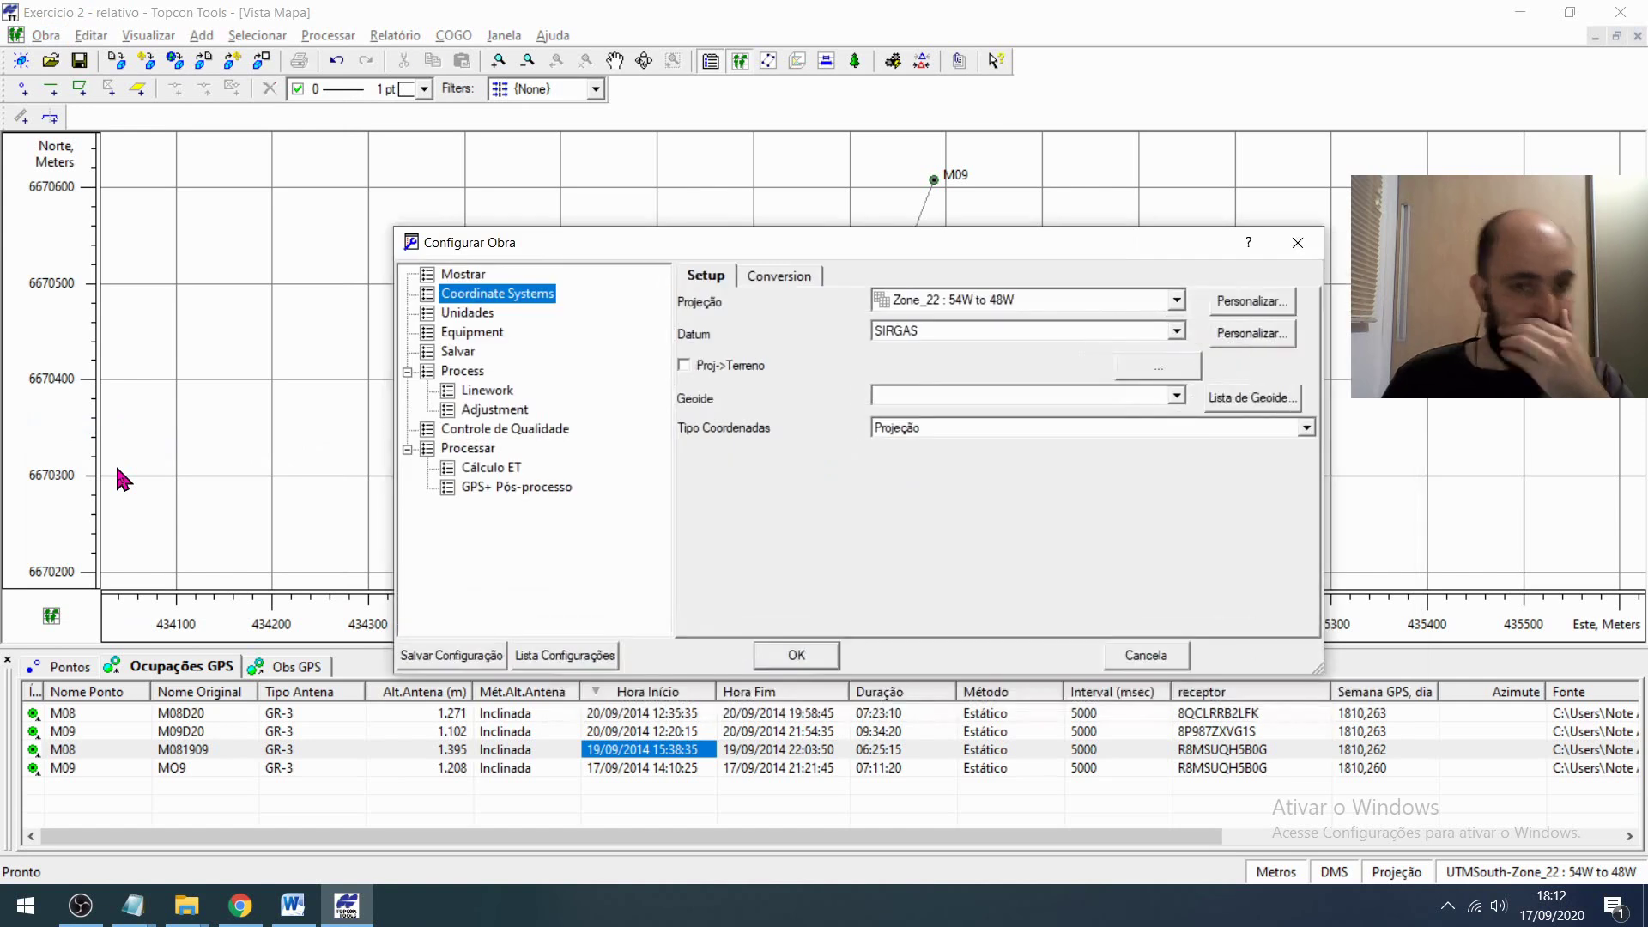
pyautogui.click(464, 275)
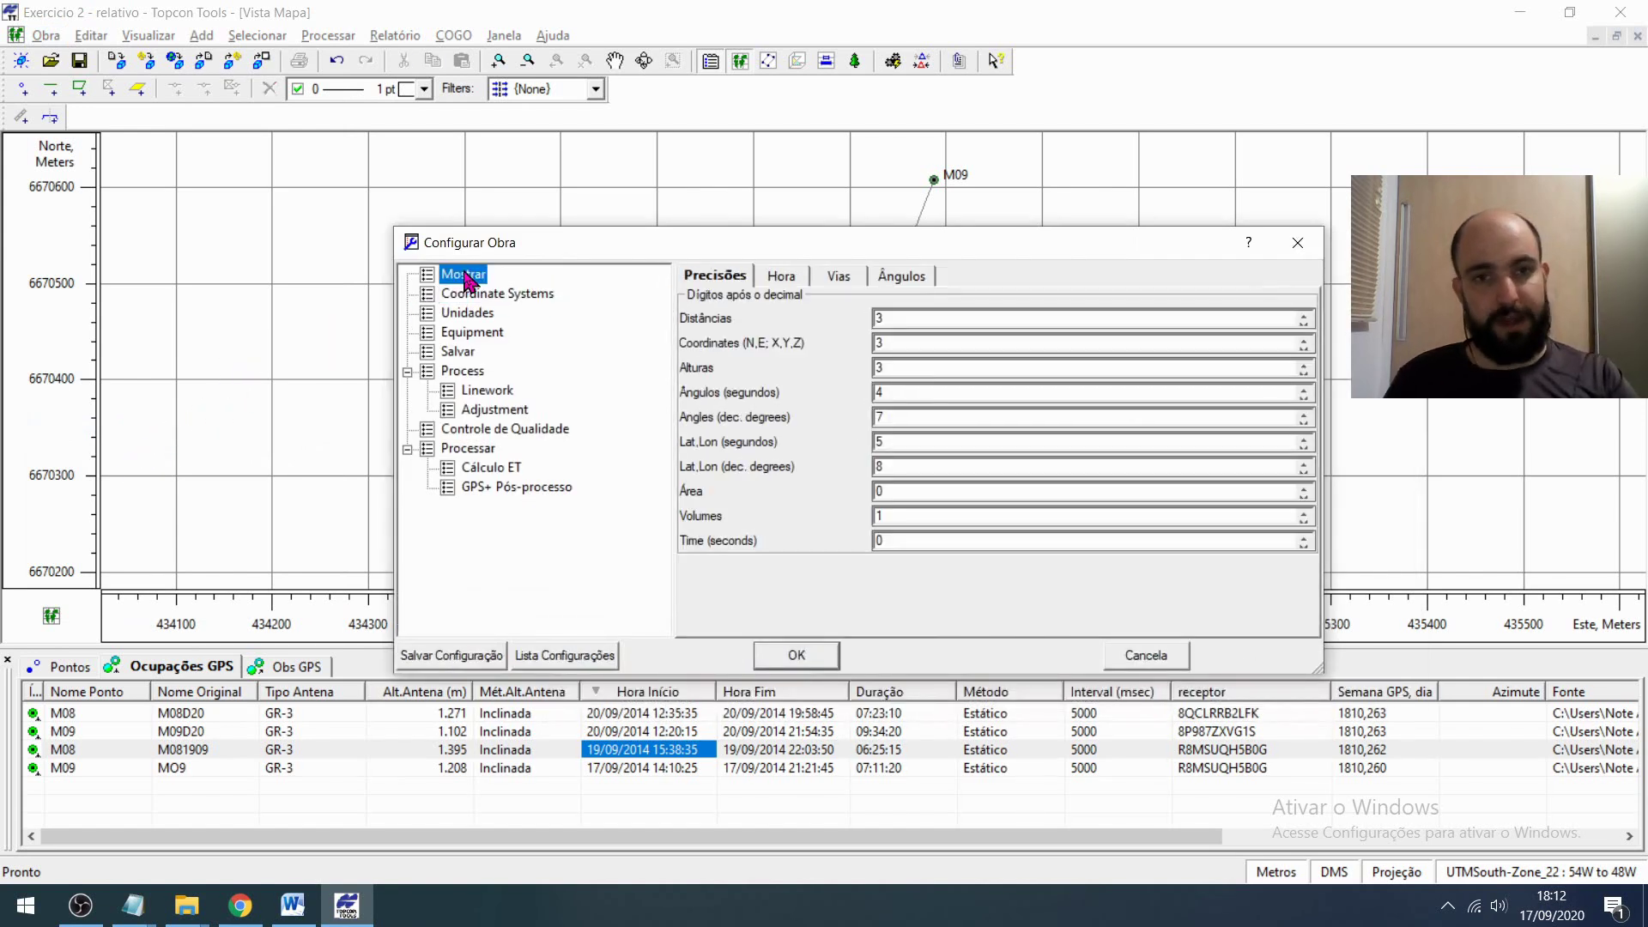
pyautogui.click(784, 281)
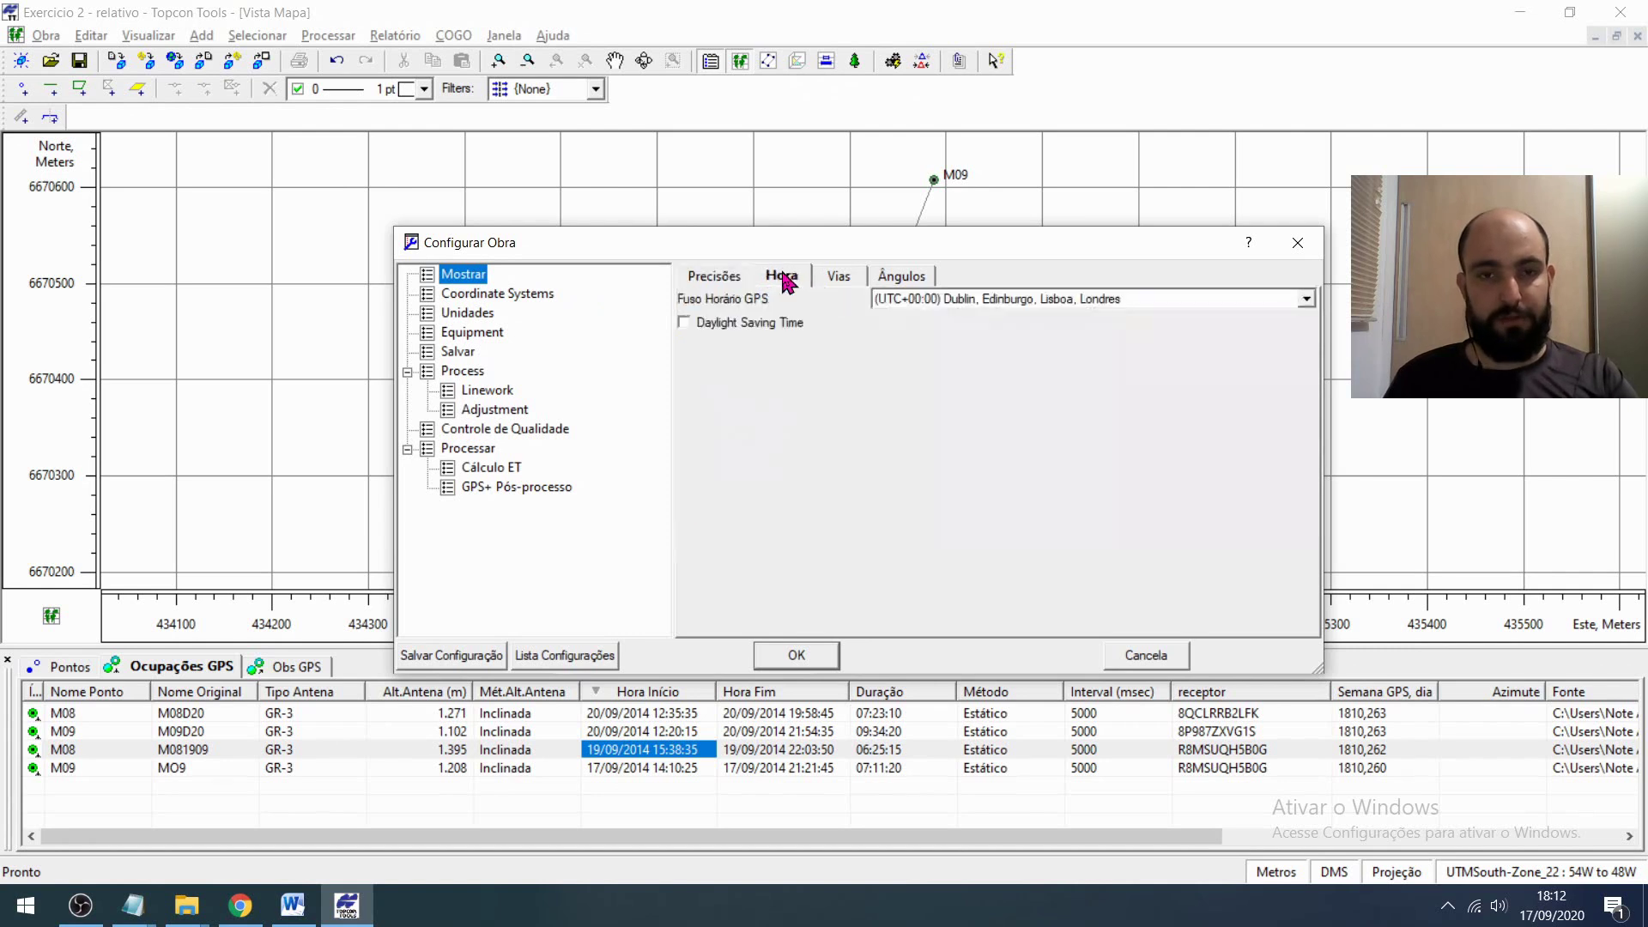
pyautogui.click(1178, 309)
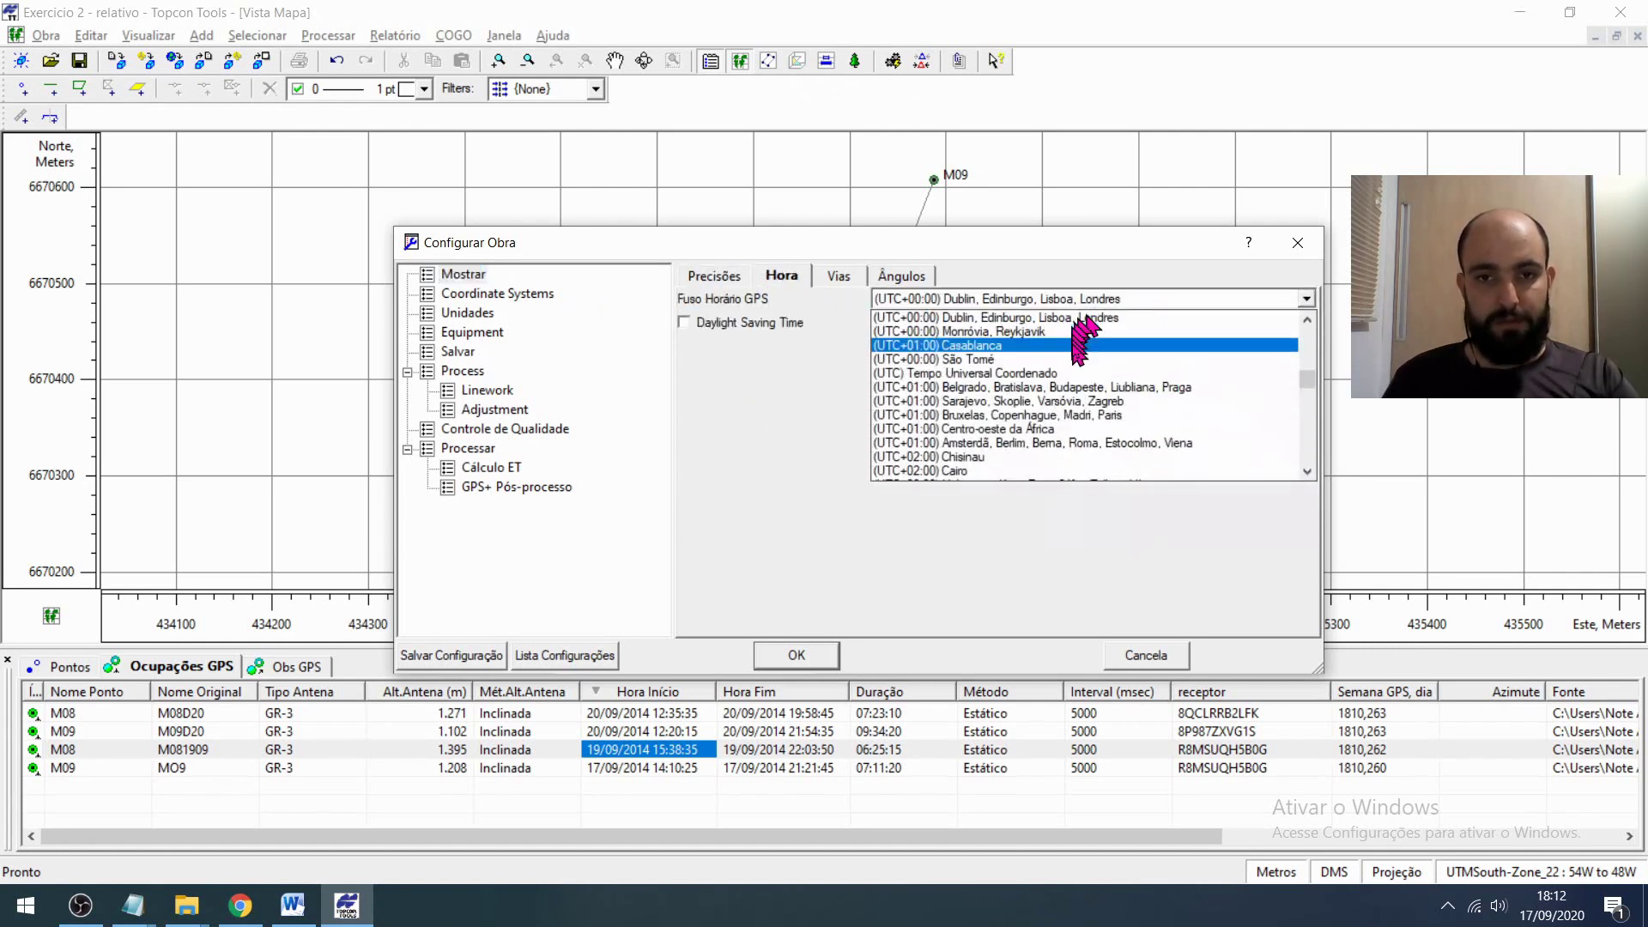
pyautogui.scroll(3, 1088, 404)
pyautogui.scroll(3, 1090, 419)
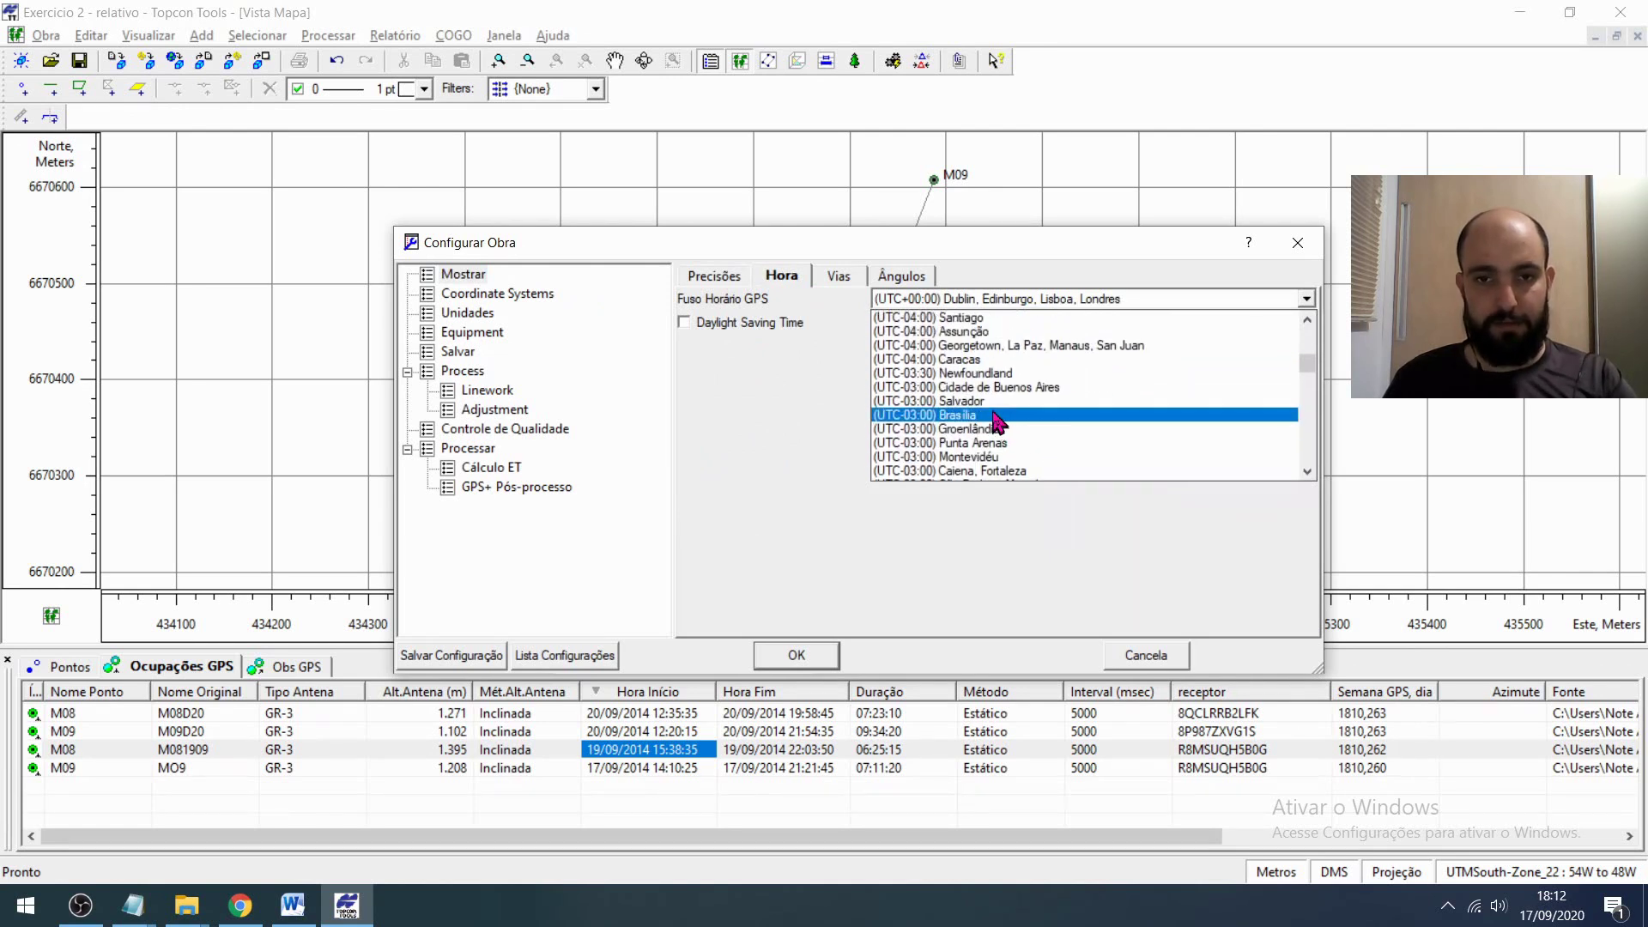
pyautogui.click(994, 414)
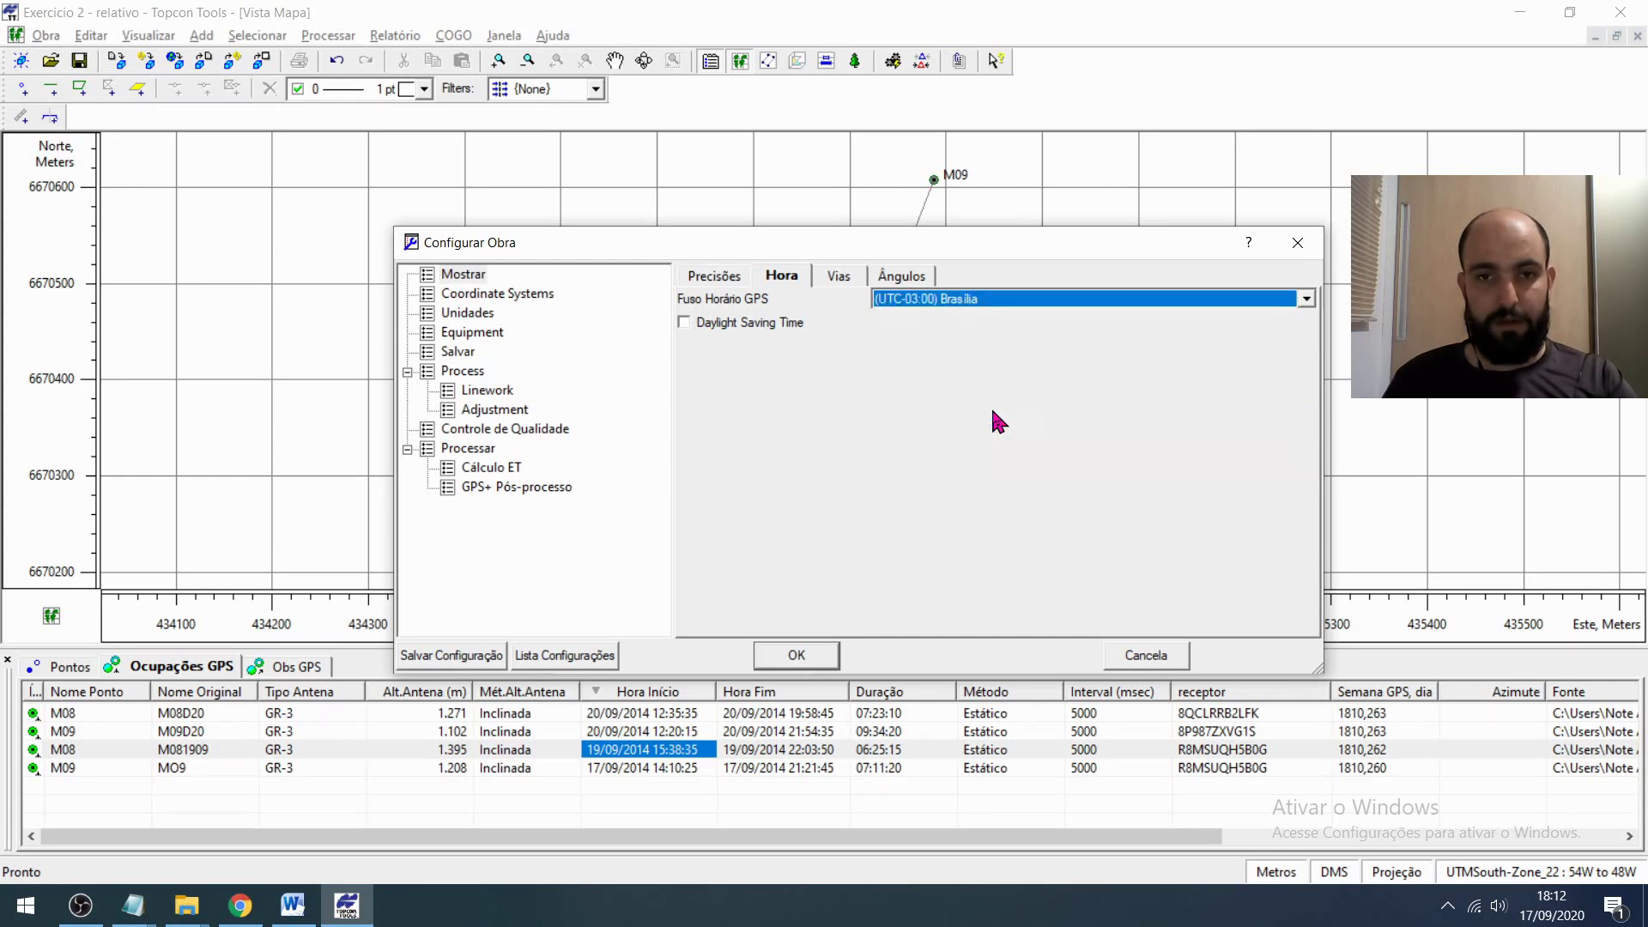
pyautogui.click(797, 655)
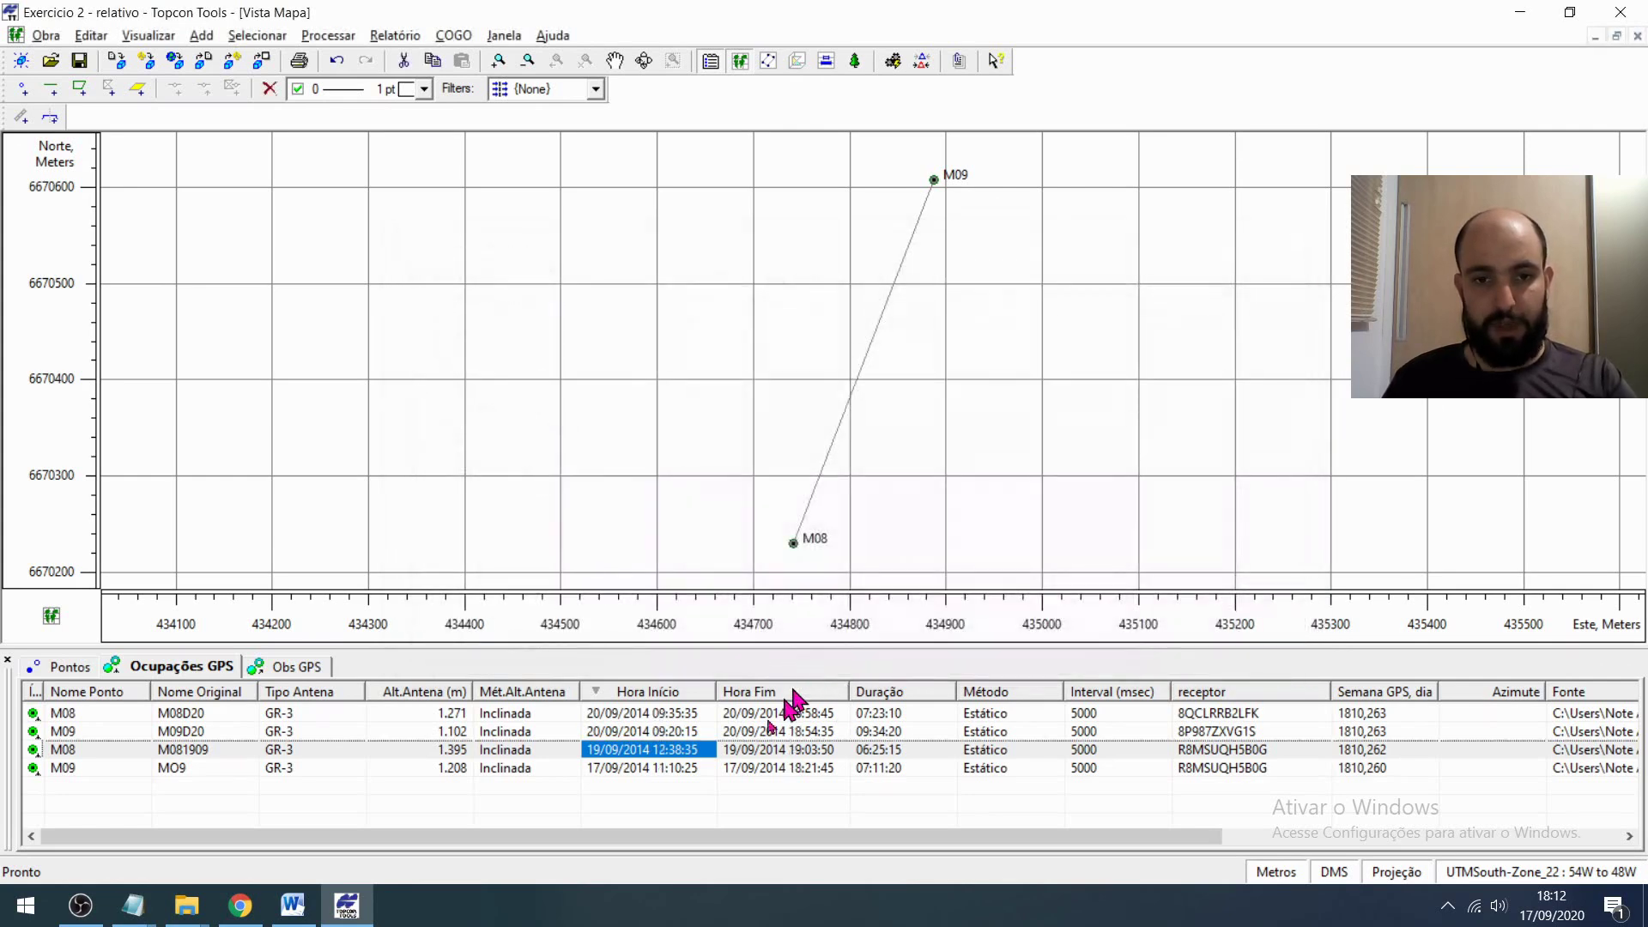
# - Sort the GPS occupations by ascending start time, and check the start times and the 20/09 M08 record in the Word field notebook
pyautogui.click(711, 732)
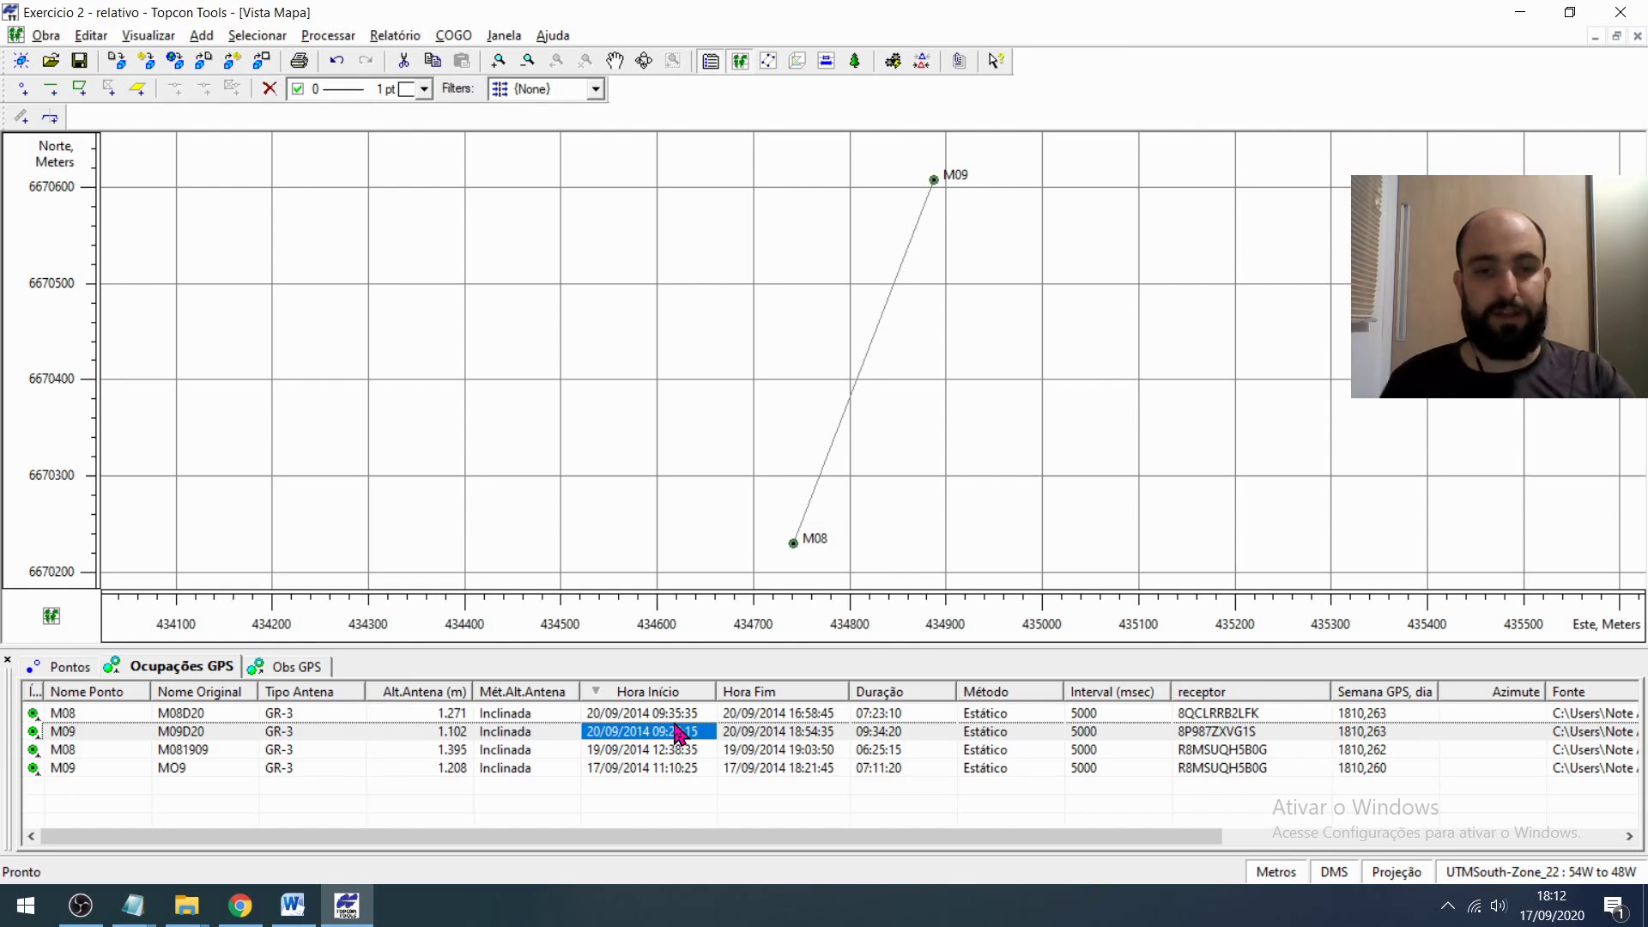
pyautogui.click(673, 694)
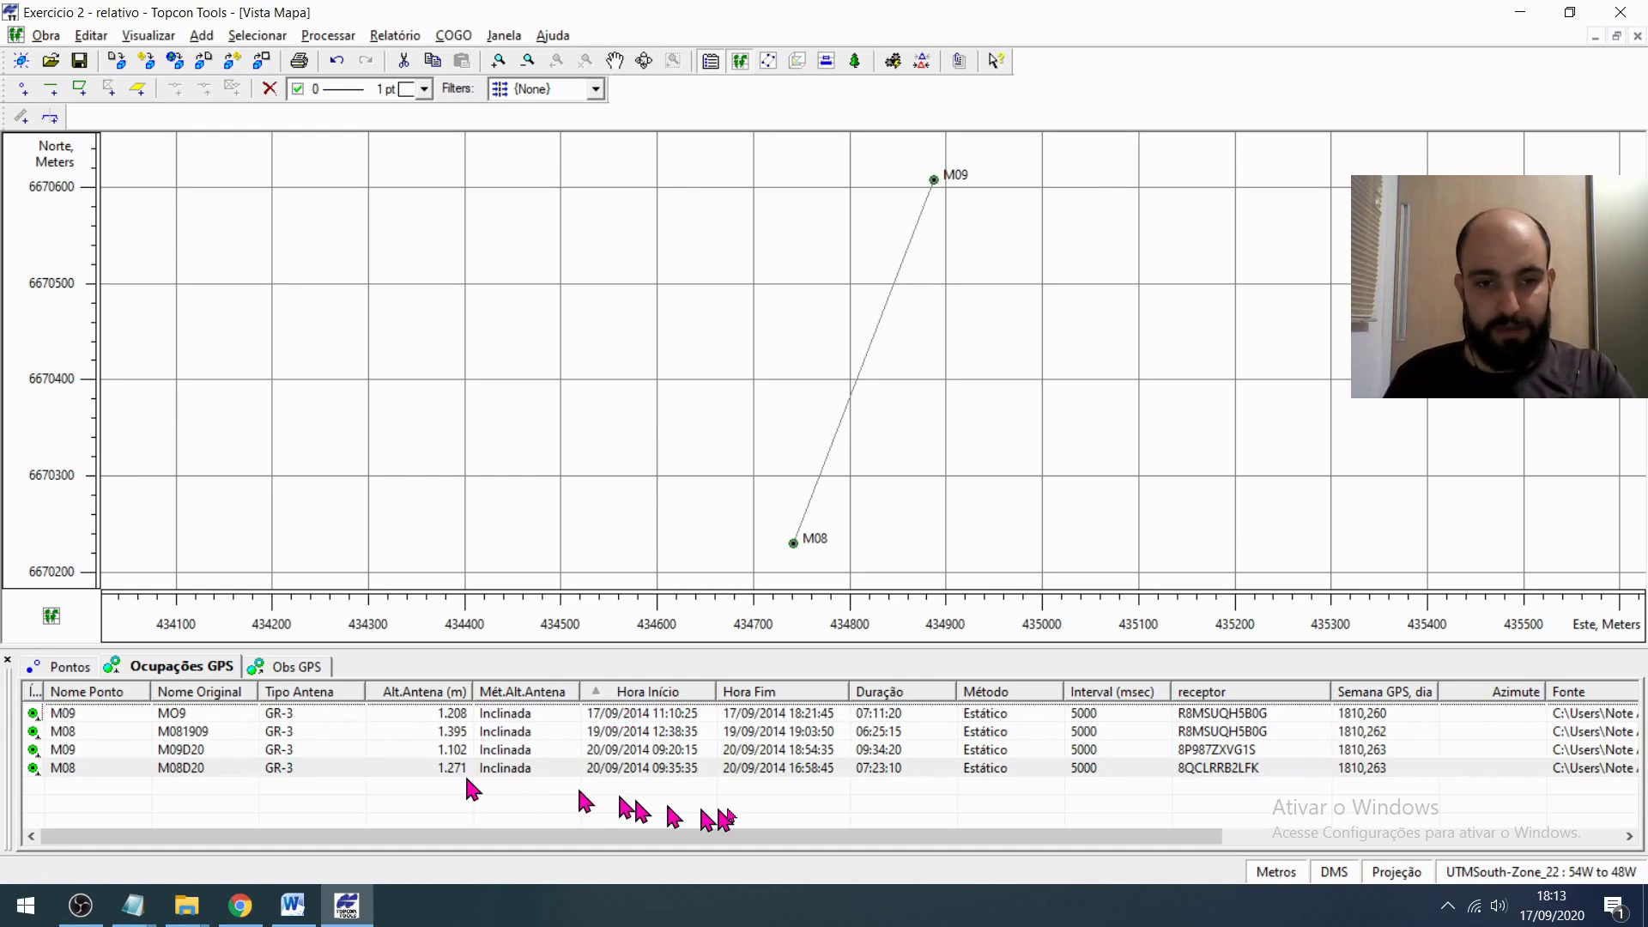
pyautogui.hotkey('alt', 'Tab')
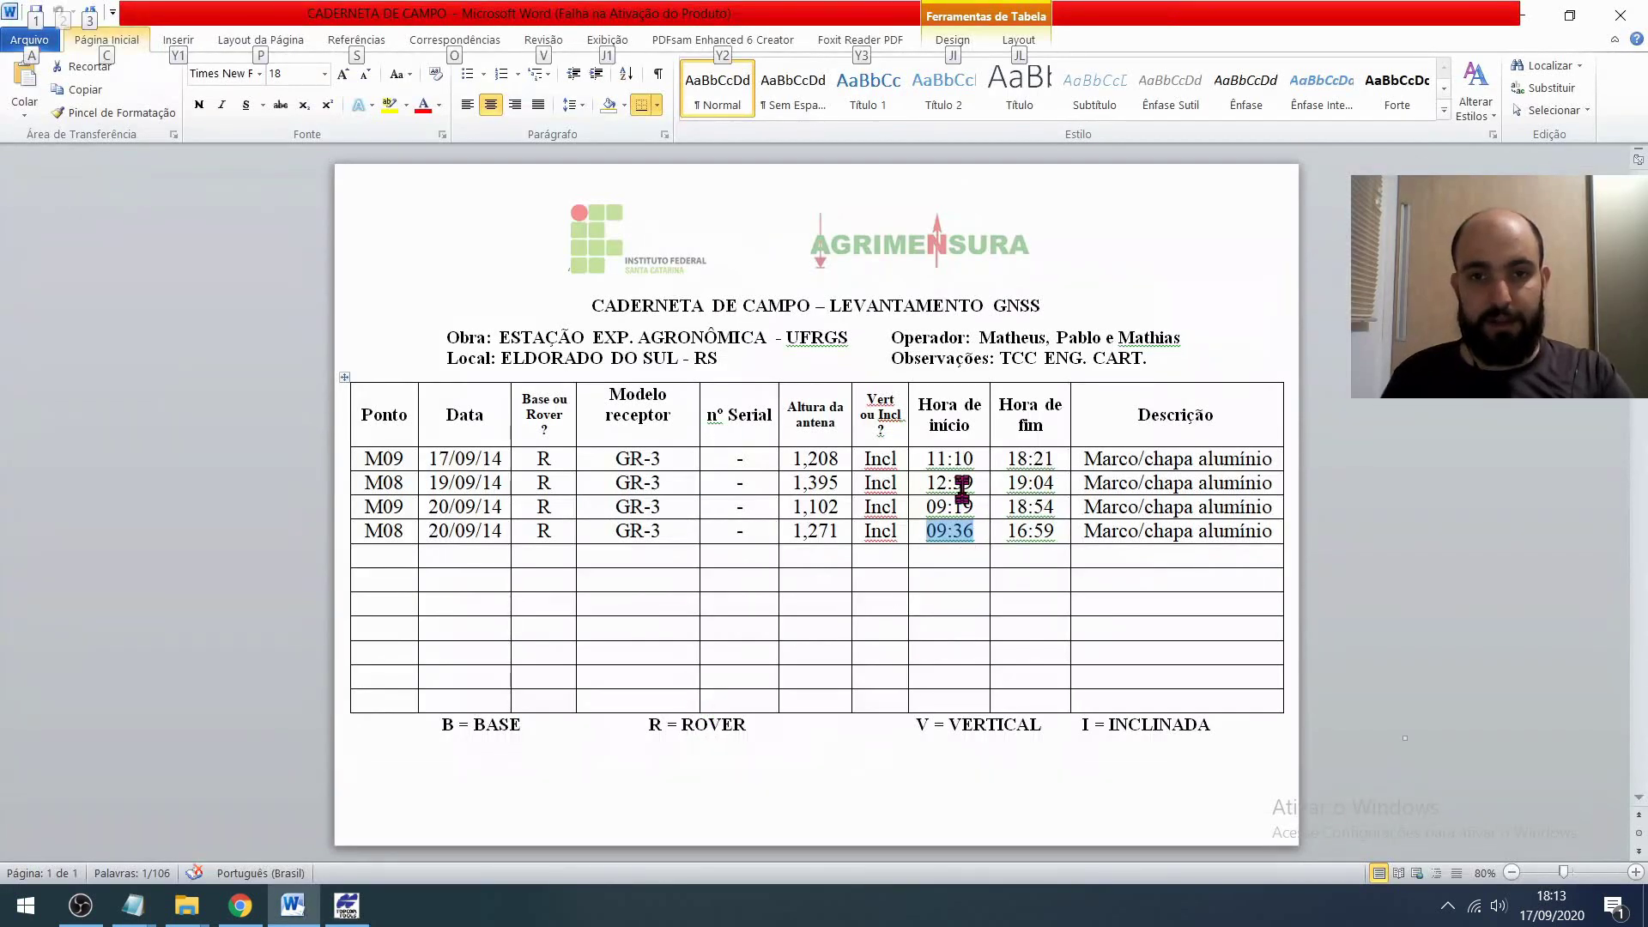
pyautogui.click(965, 482)
pyautogui.click(971, 459)
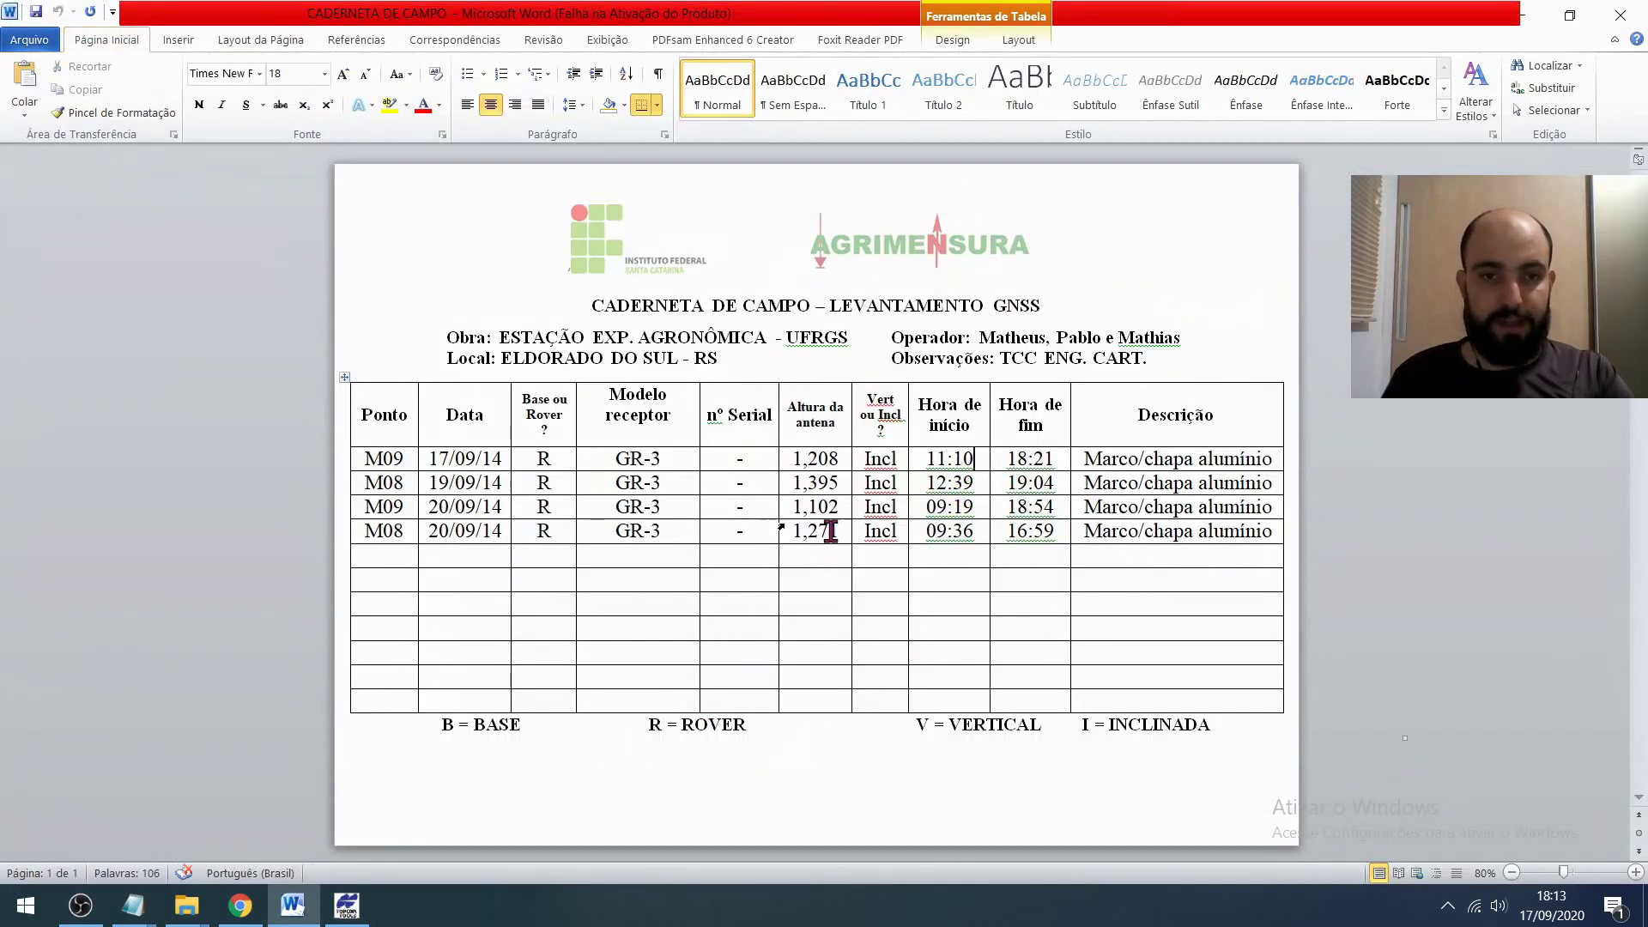
pyautogui.moveTo(960, 533); pyautogui.dragTo(463, 548)
# - Return to Topcon Tools and examine the point name and start time of the 20/09 M08 occupation
pyautogui.hotkey('alt', 'Tab')
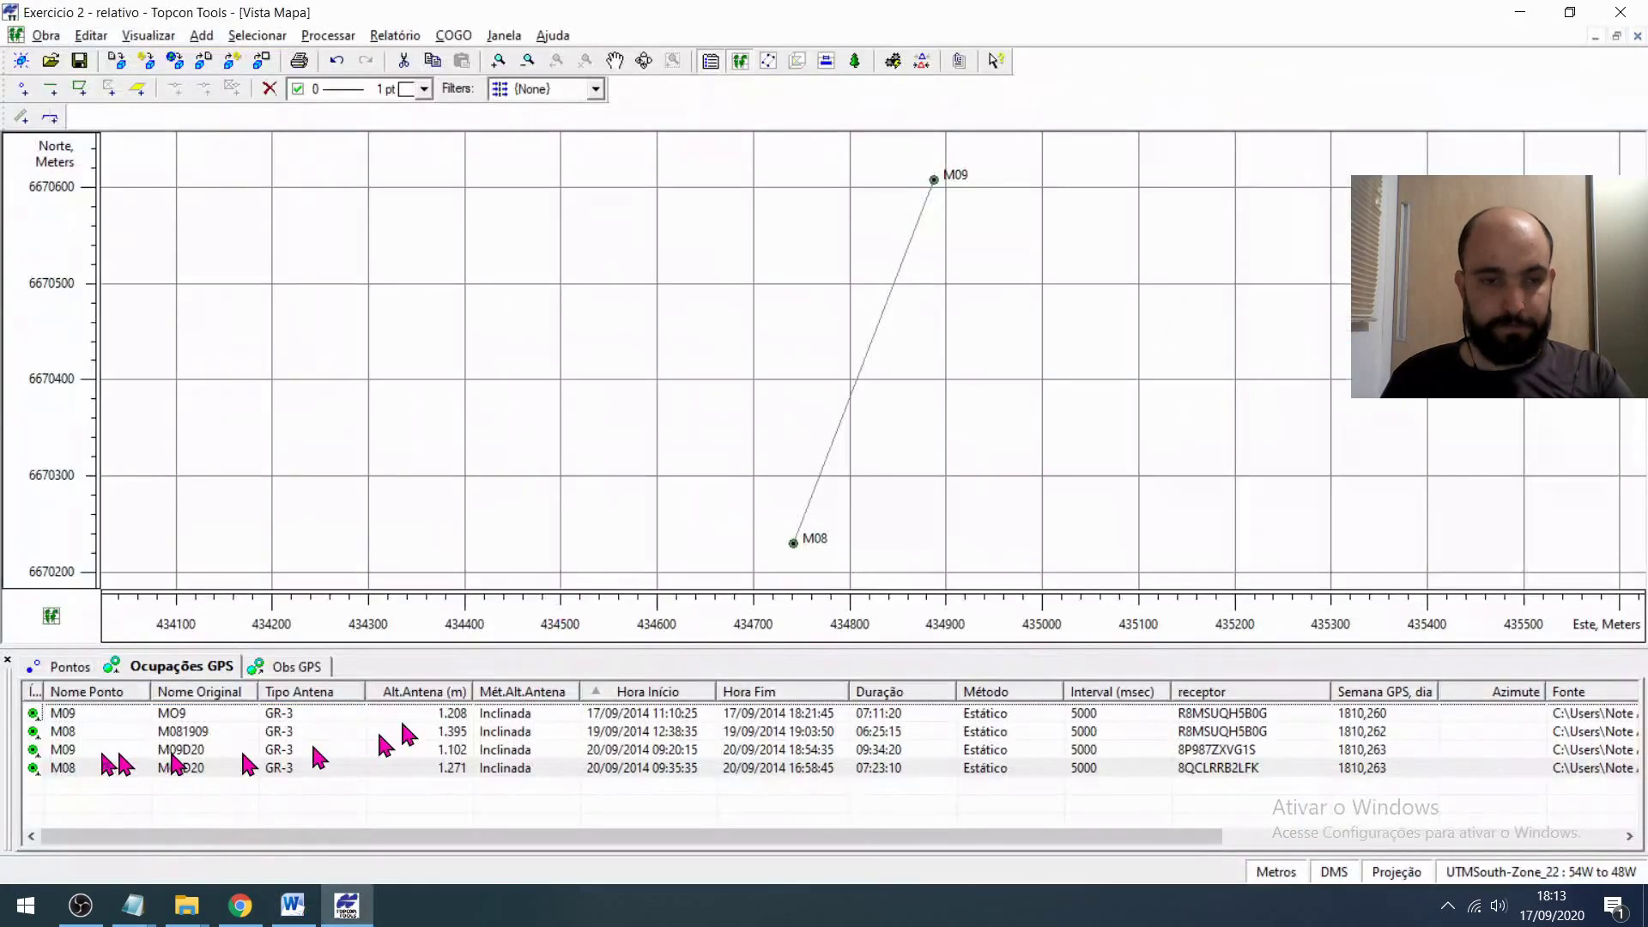
pyautogui.click(58, 772)
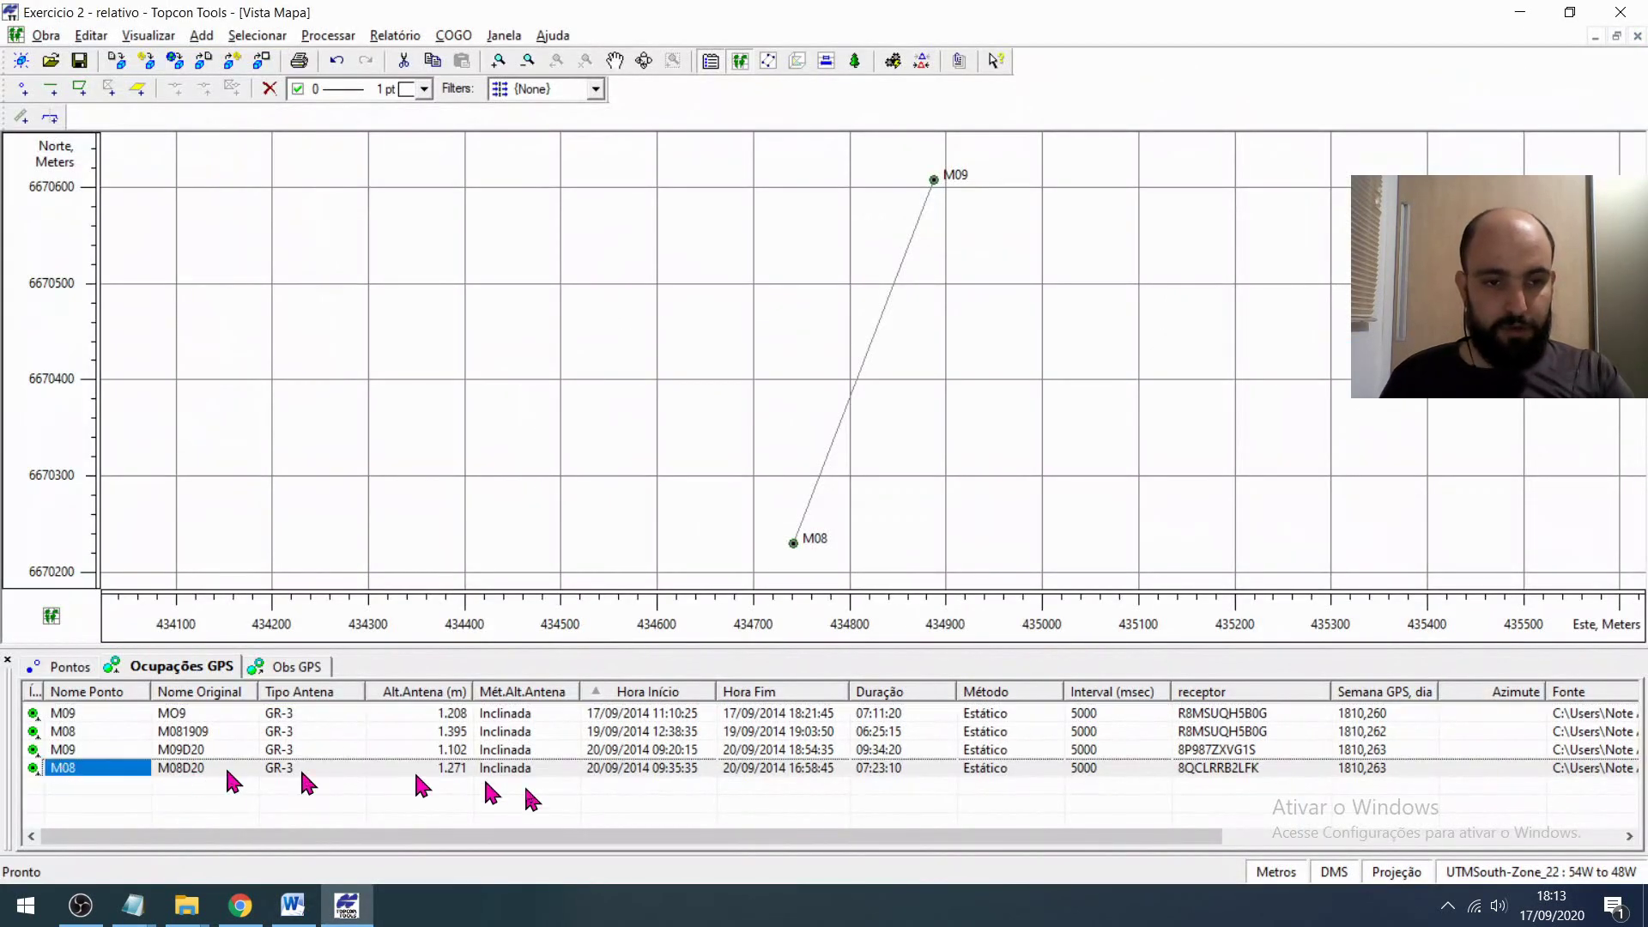
pyautogui.click(591, 769)
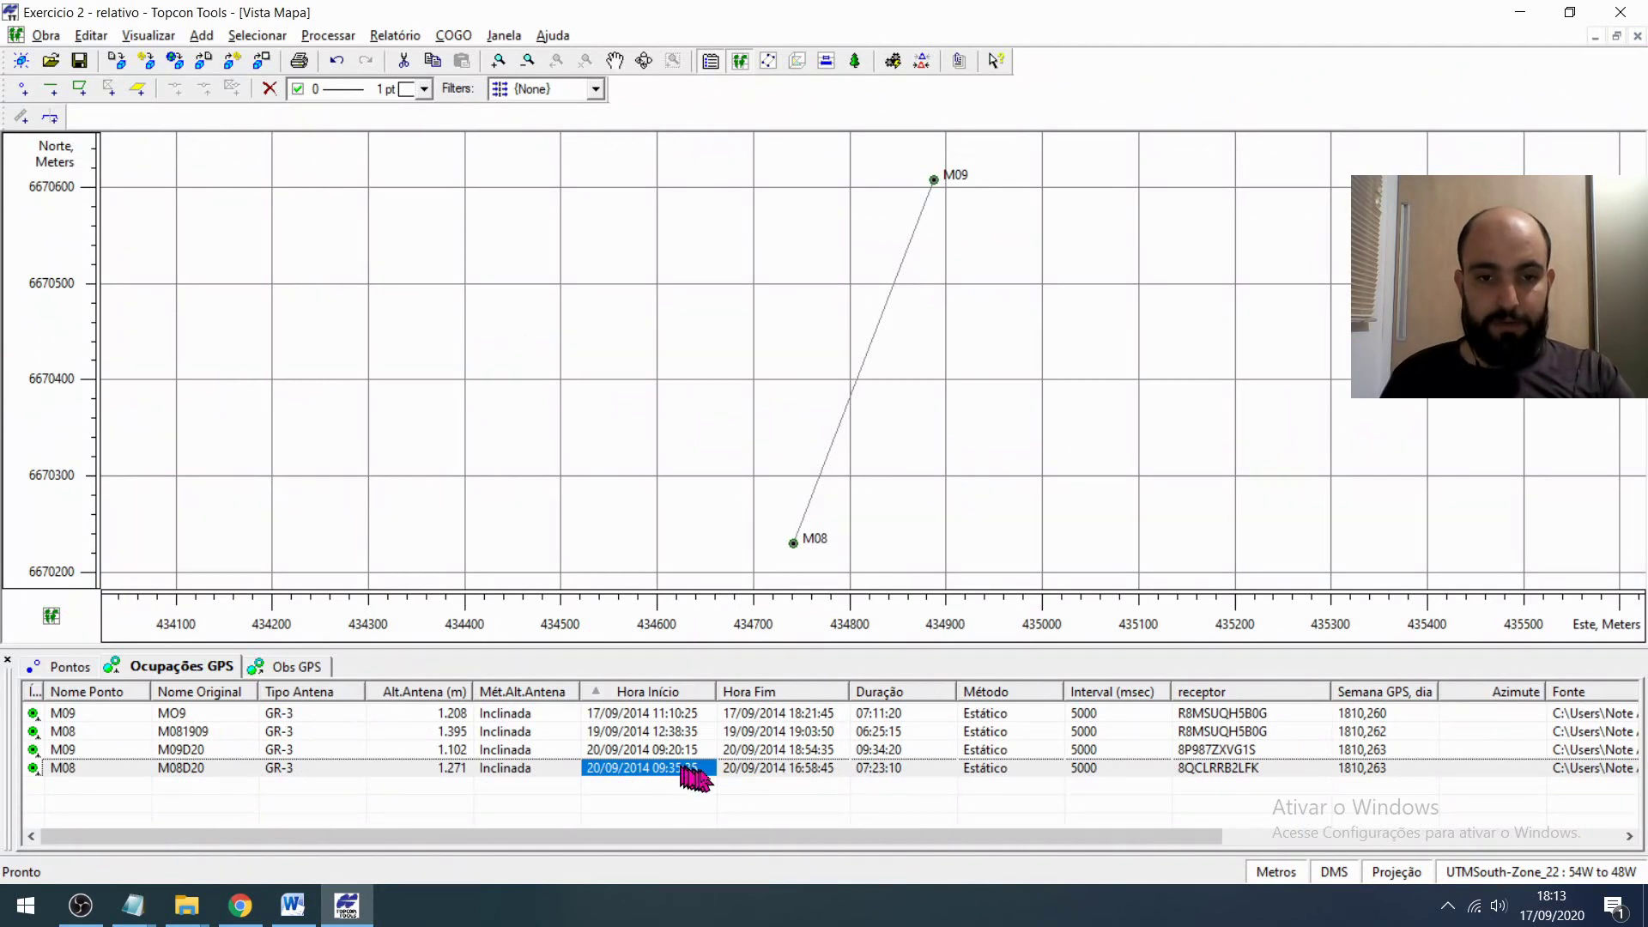
# - Consult the Word field notebook again, and examine the antenna height method of the M09 occupations in Topcon Tools
pyautogui.hotkey('alt', 'Tab')
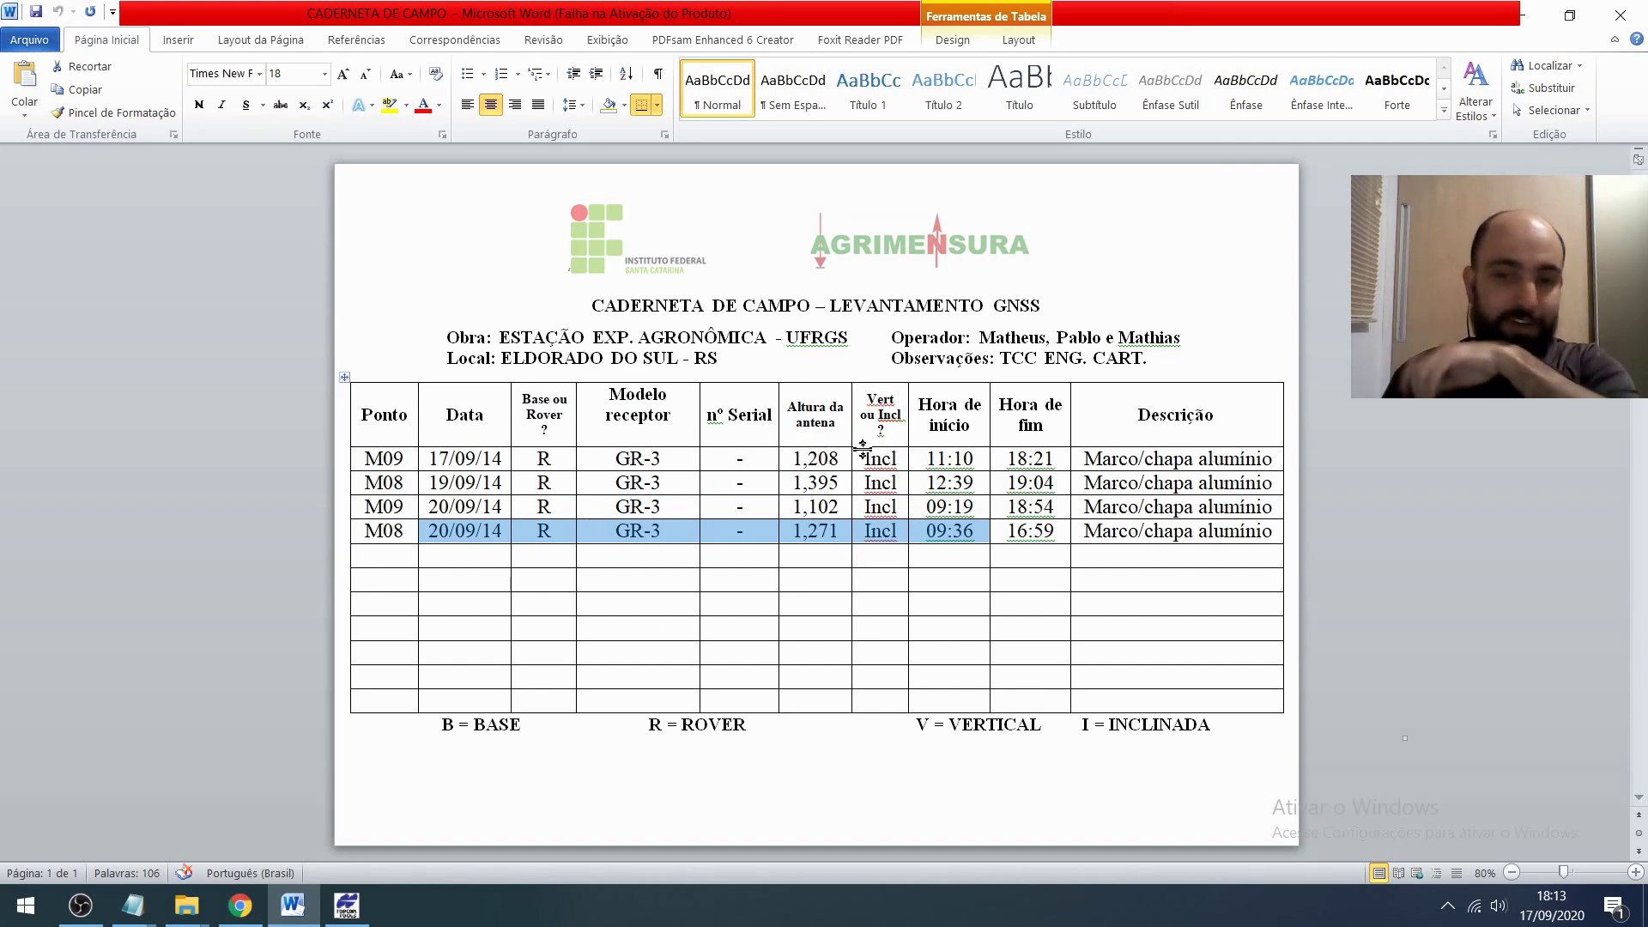
pyautogui.hotkey('alt', 'Tab')
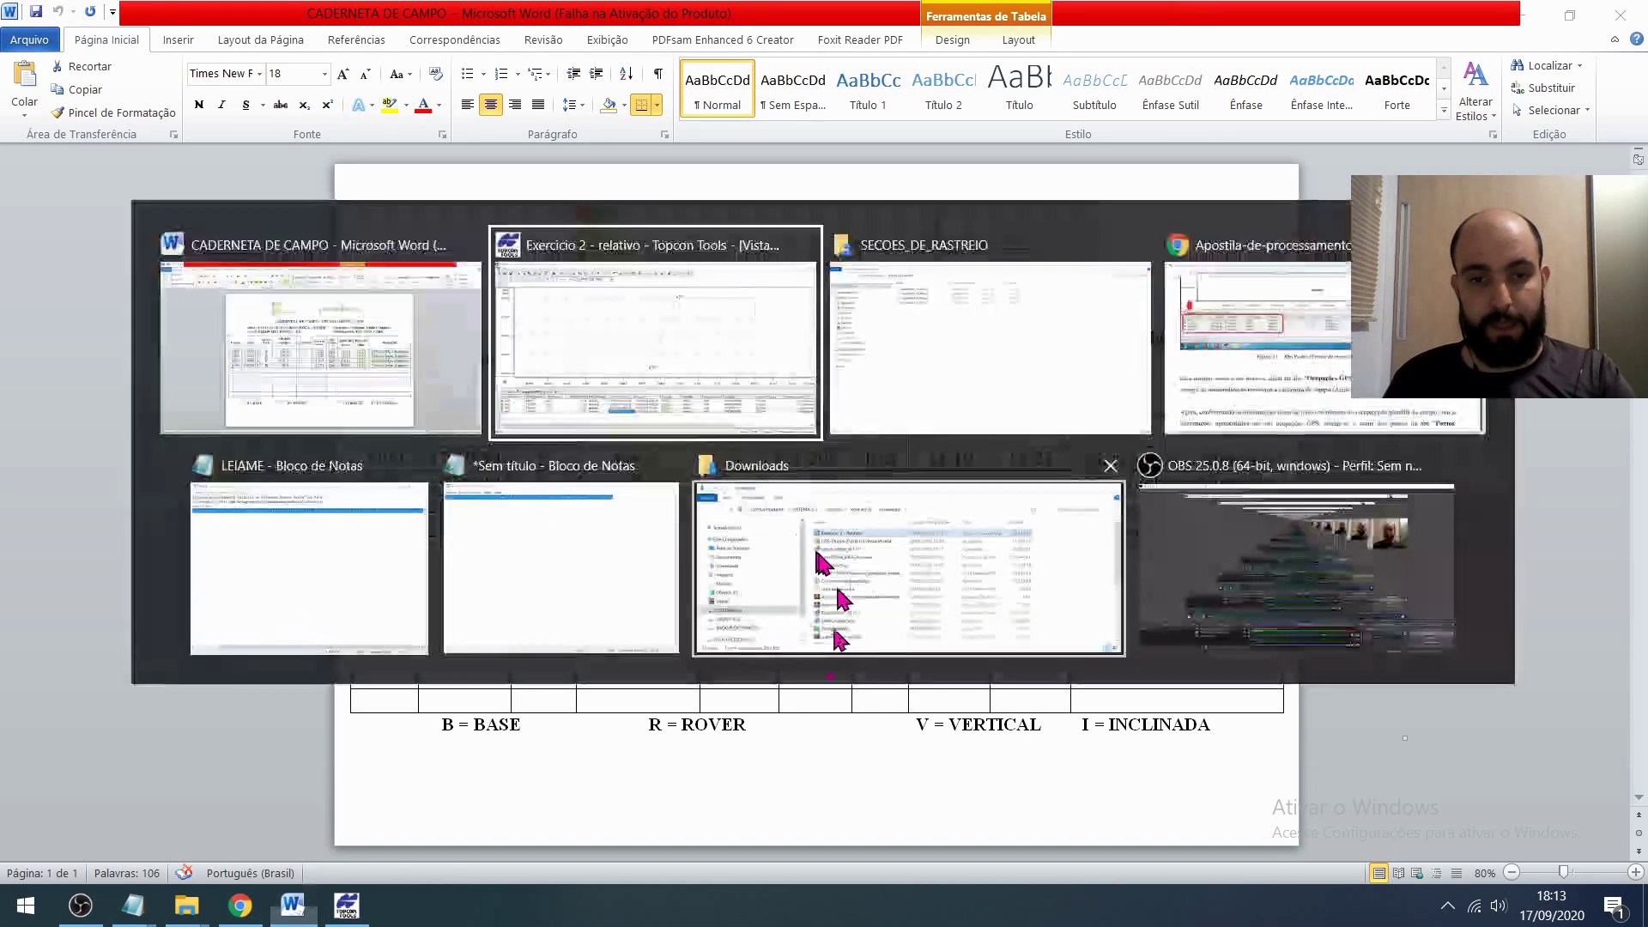
pyautogui.click(692, 808)
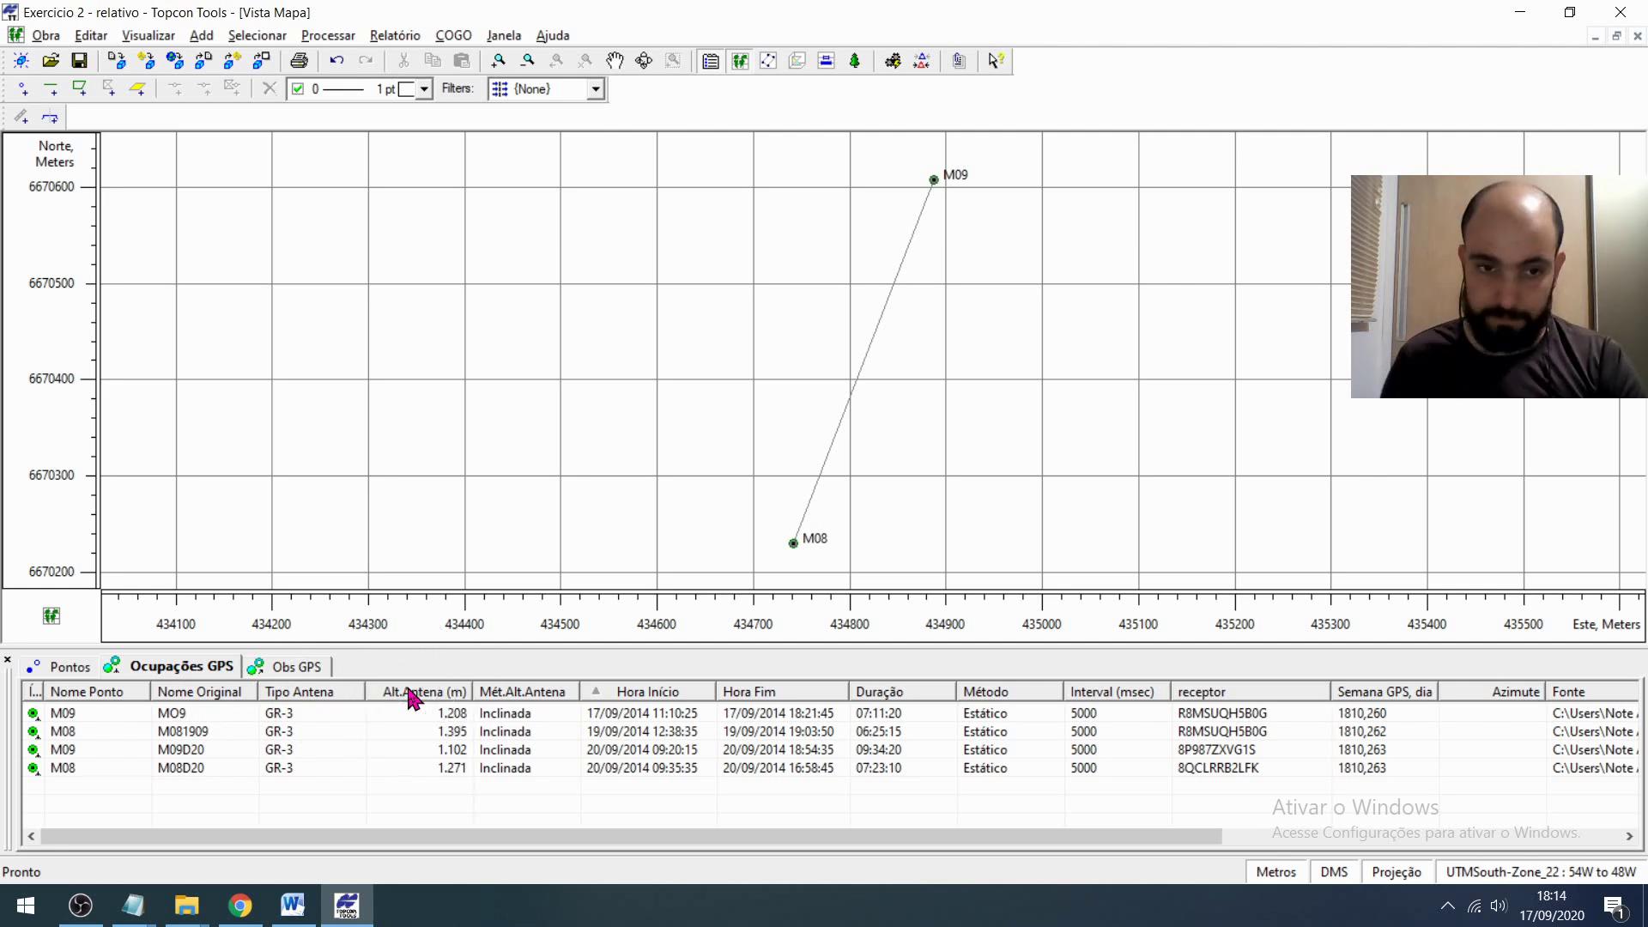
pyautogui.click(512, 712)
pyautogui.click(556, 751)
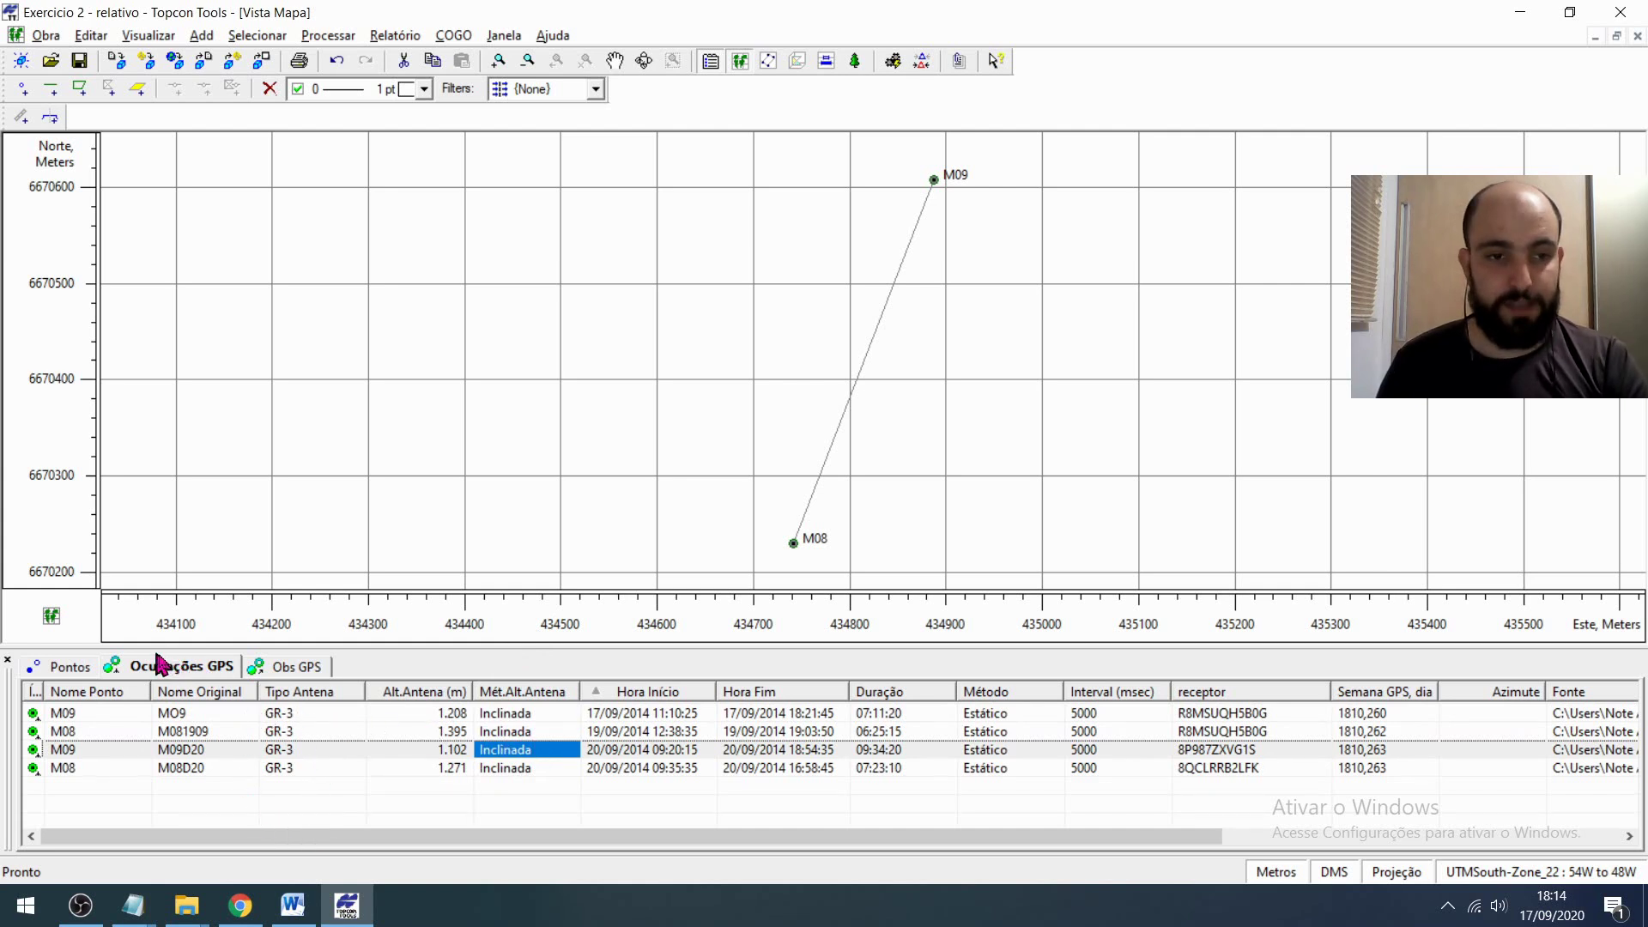
# - Show the job's point list and examine the M08 and M09 entries
pyautogui.click(41, 666)
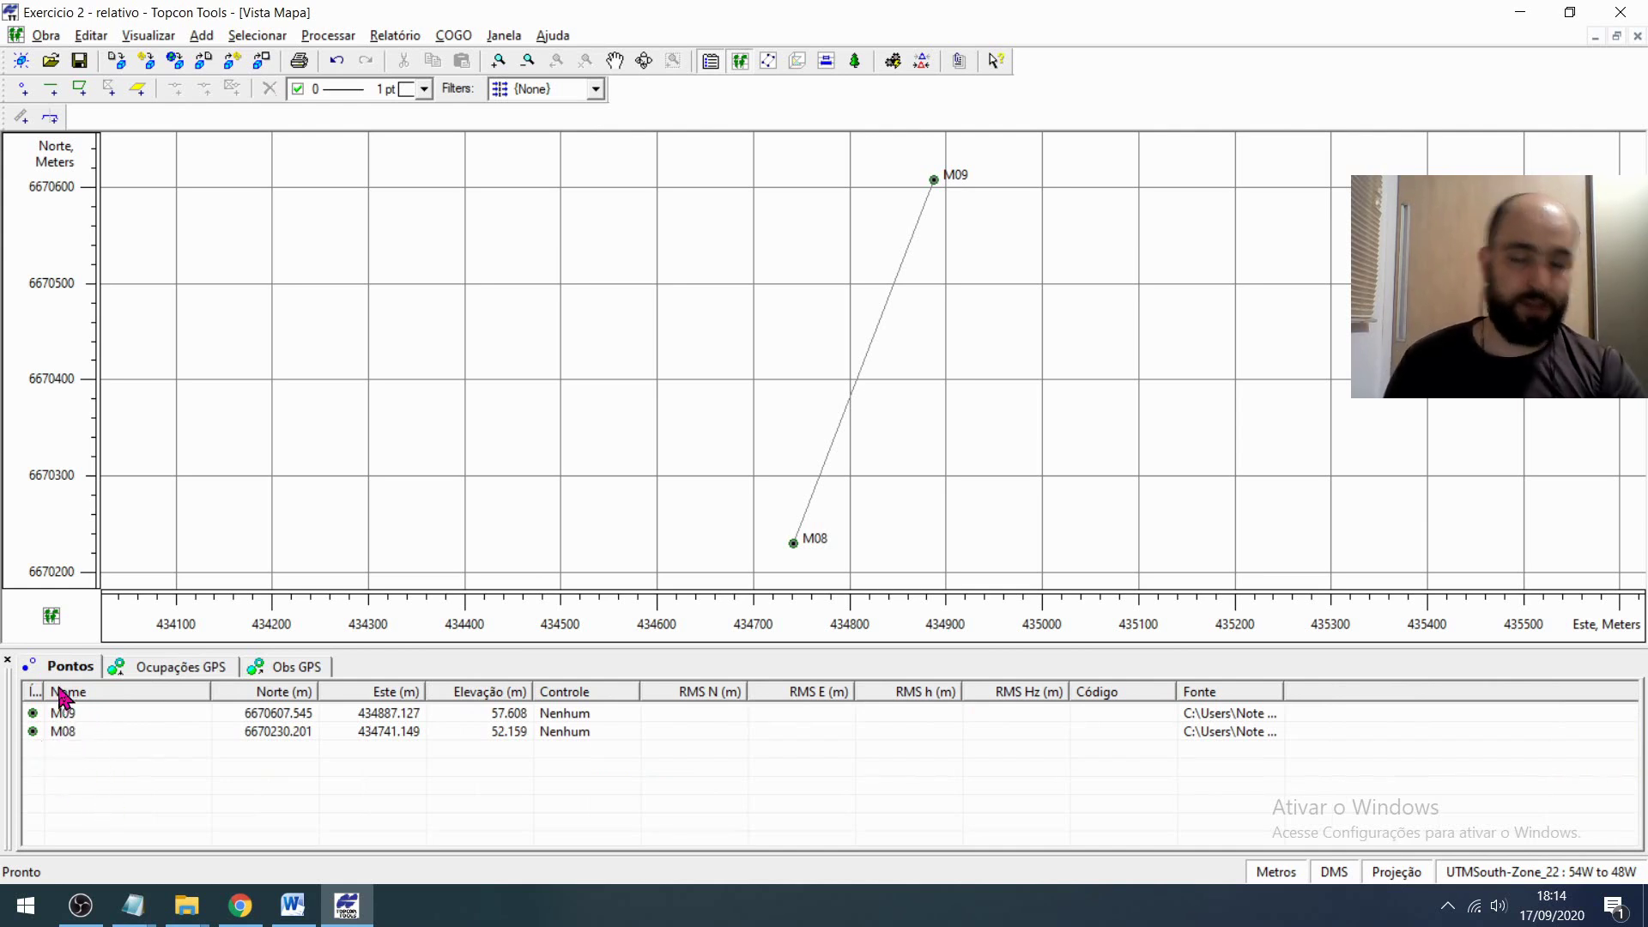
pyautogui.click(73, 731)
pyautogui.click(76, 715)
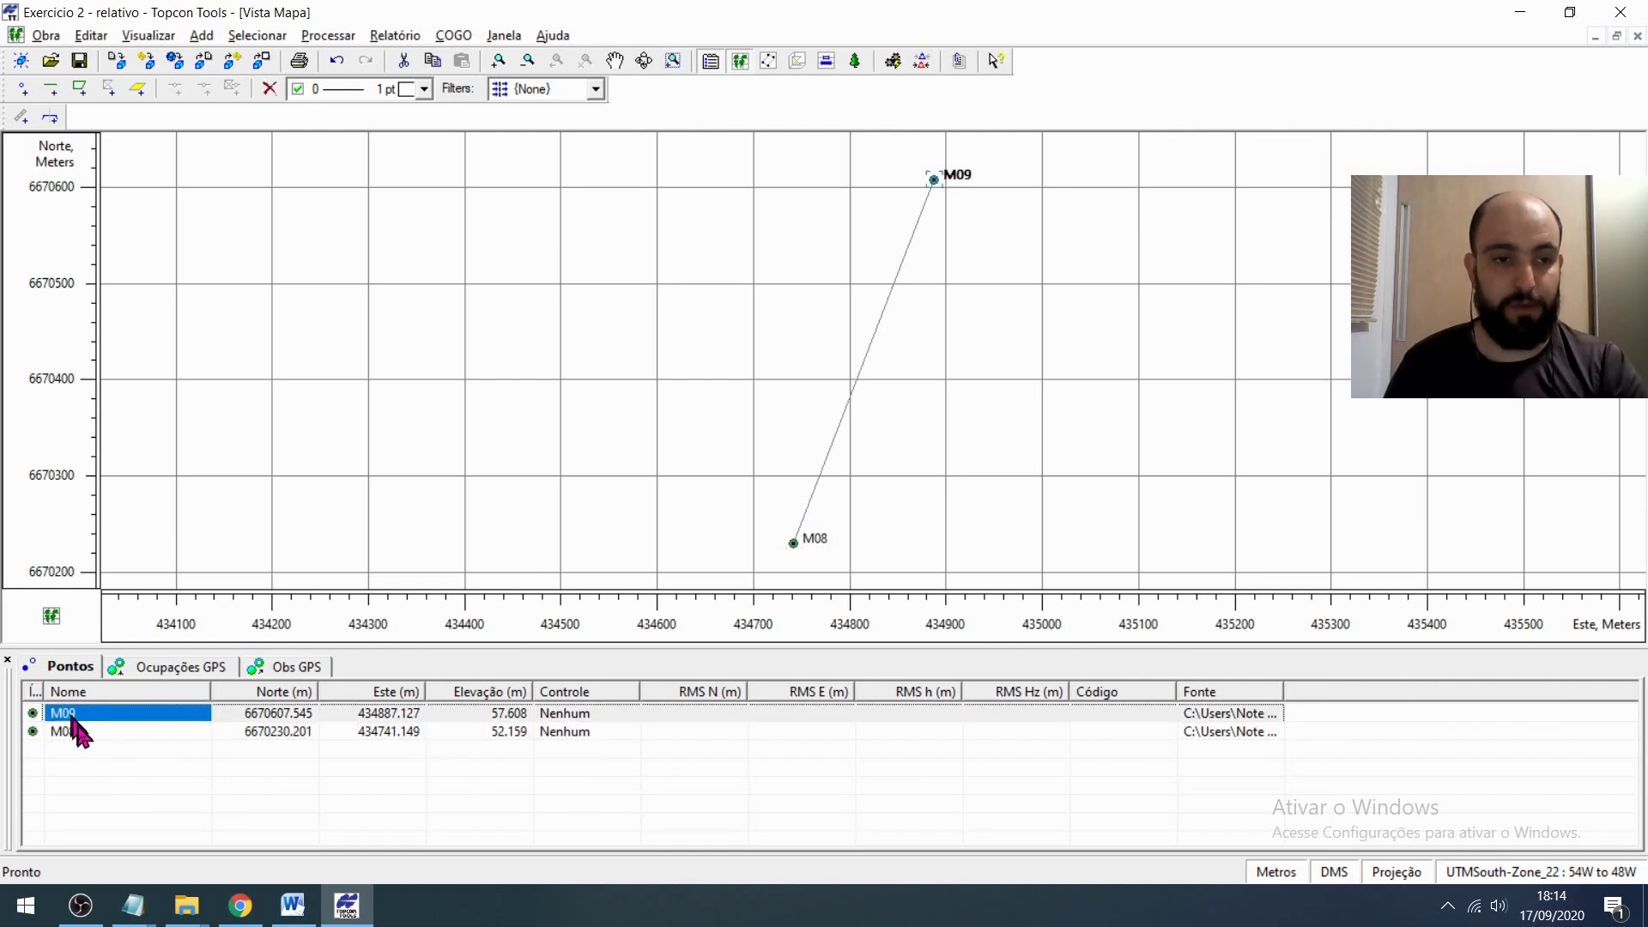
pyautogui.click(80, 729)
pyautogui.click(79, 713)
pyautogui.click(96, 732)
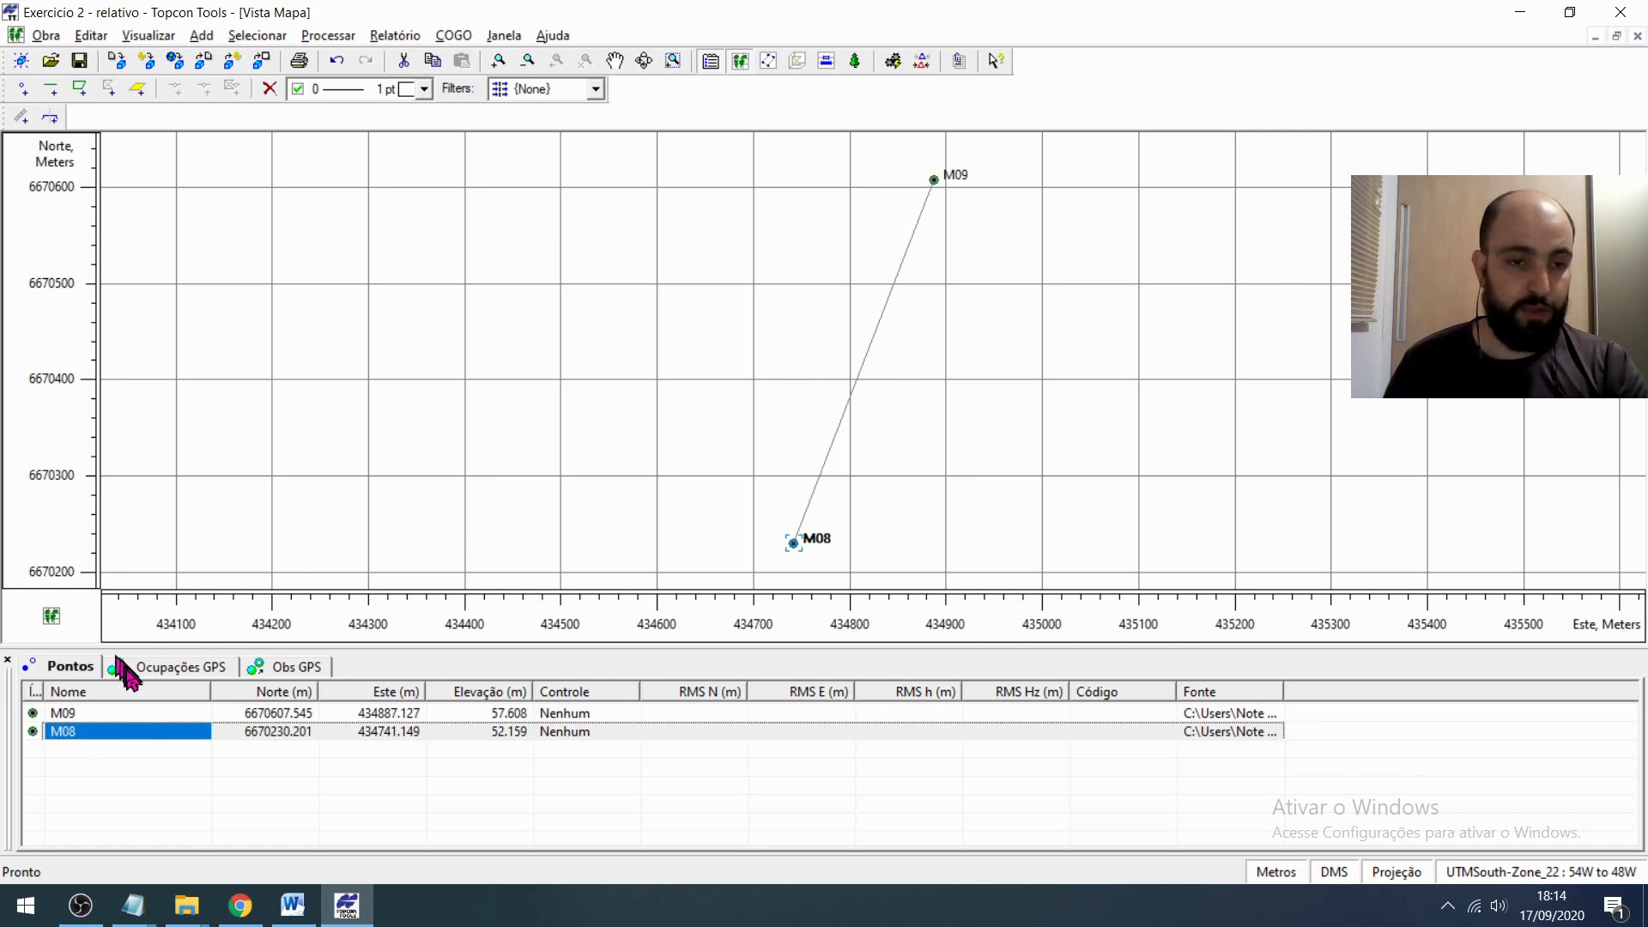
# - Sort the GPS occupations by point name in ascending order and examine the two occupations of each point
pyautogui.click(120, 665)
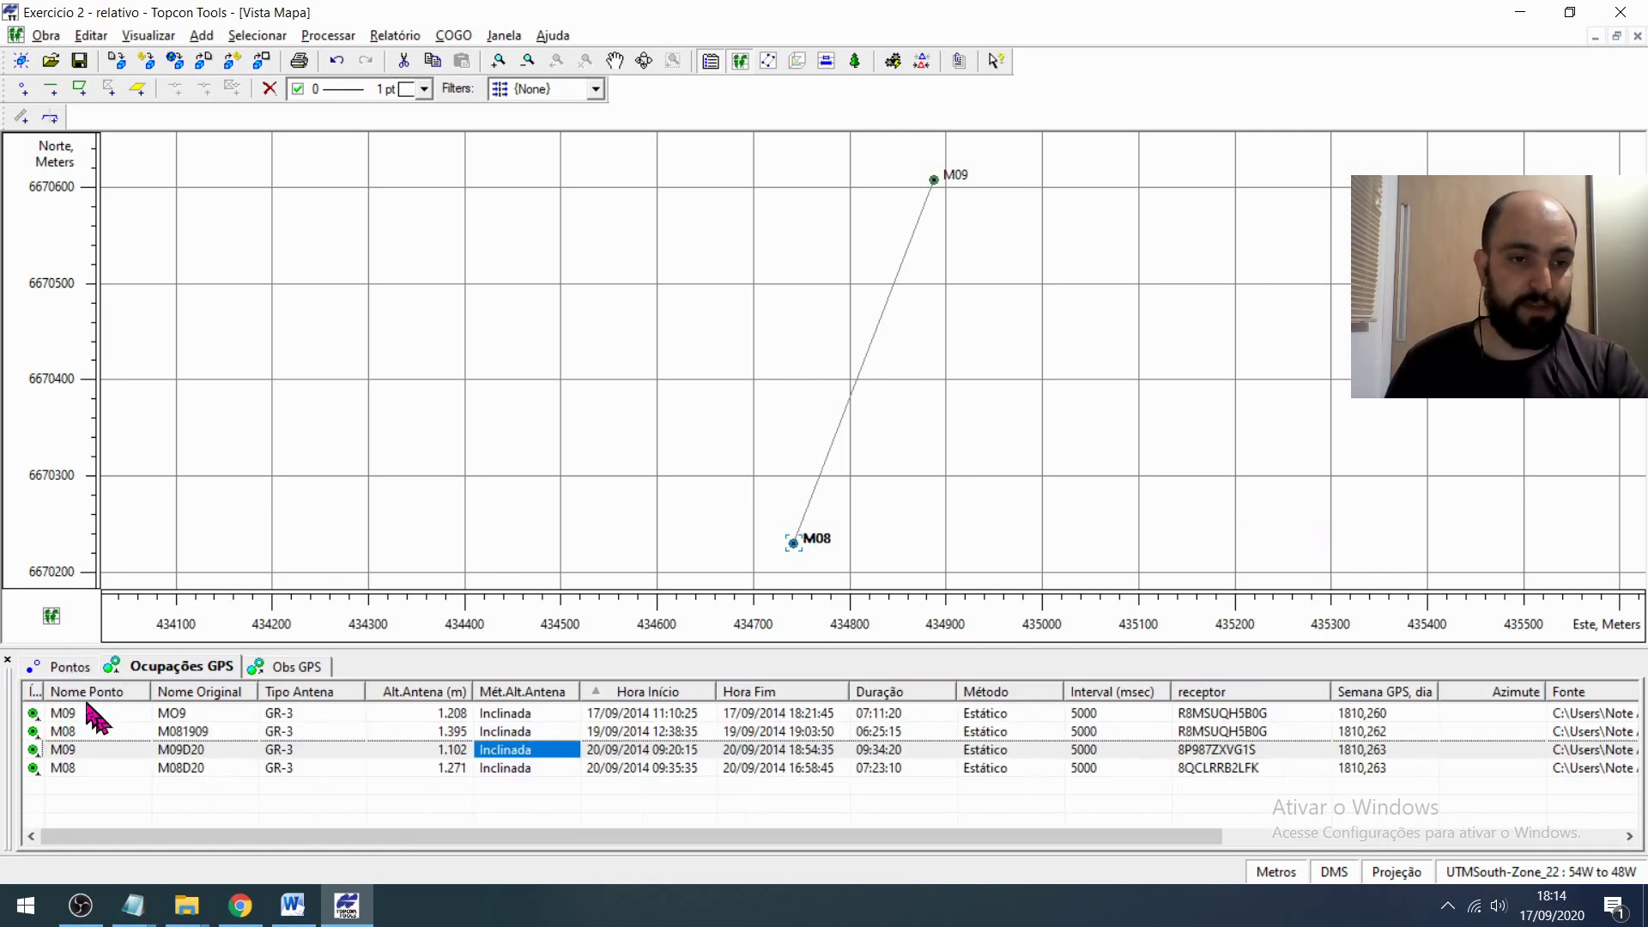
pyautogui.click(87, 692)
pyautogui.click(99, 715)
pyautogui.click(109, 732)
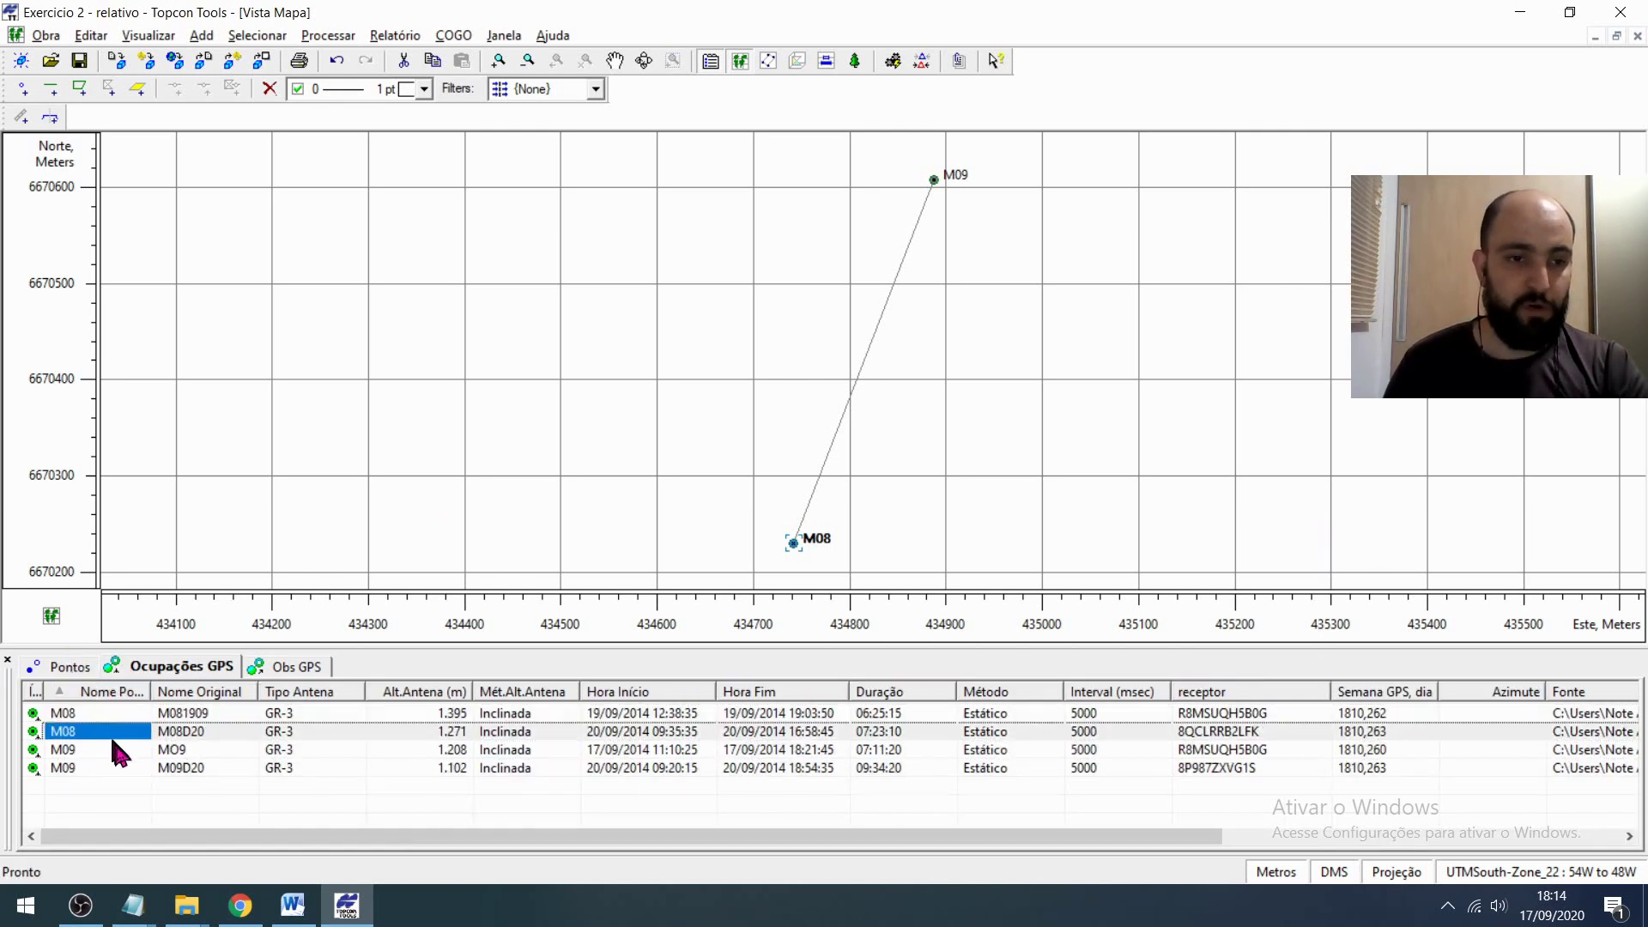
pyautogui.click(112, 750)
pyautogui.click(118, 765)
pyautogui.click(109, 732)
pyautogui.click(100, 713)
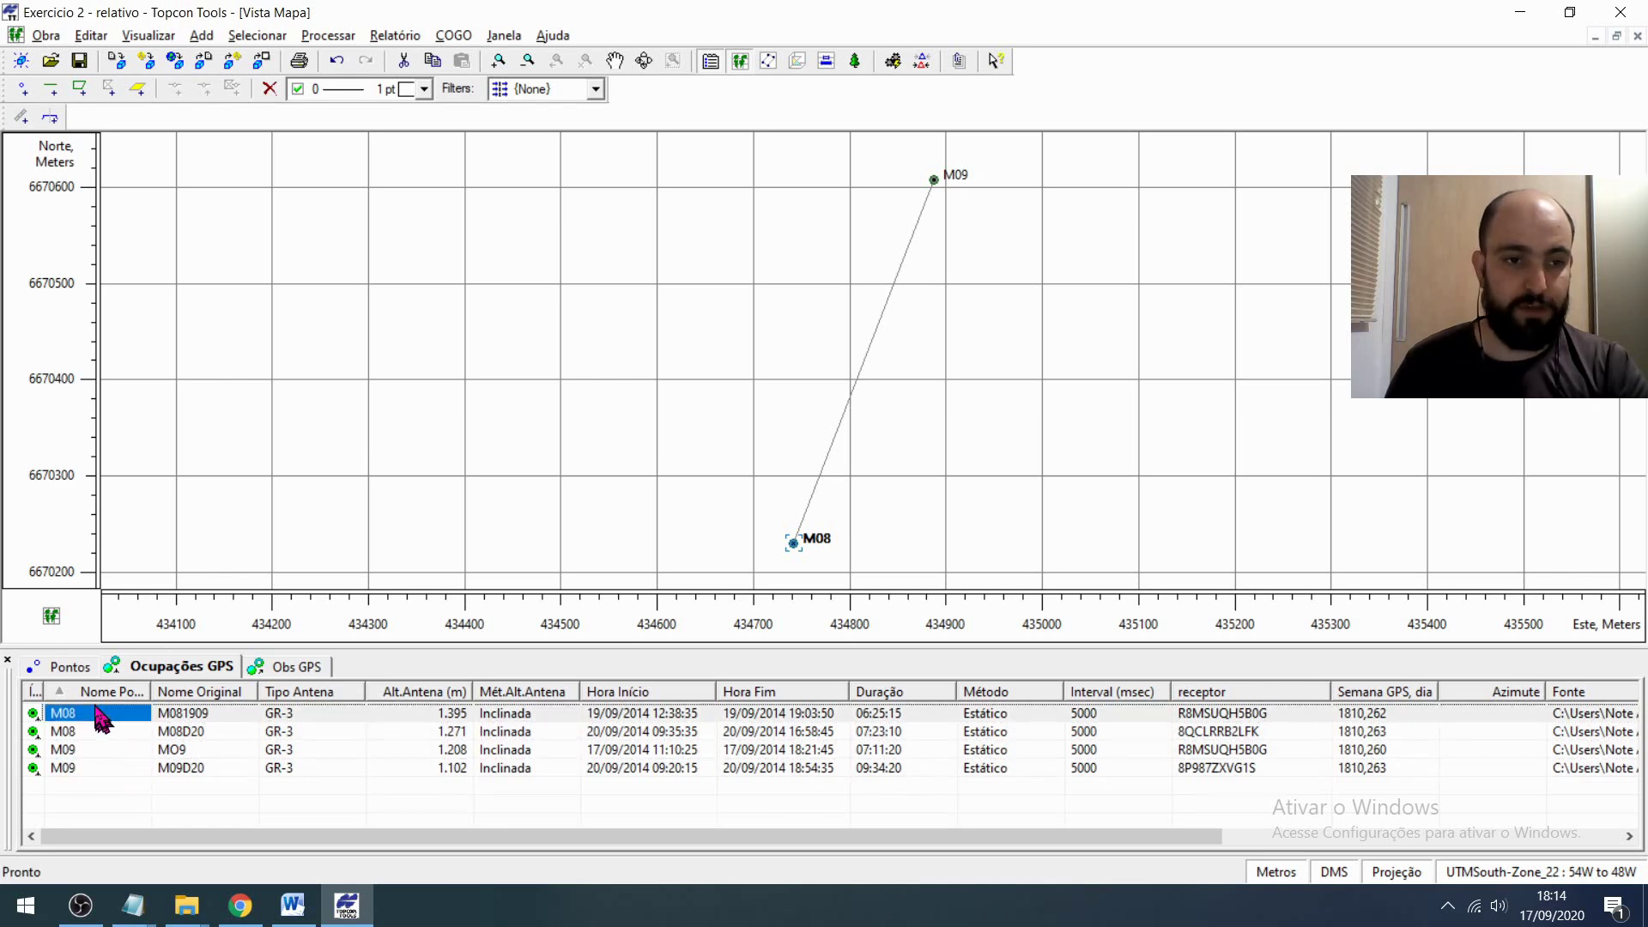
pyautogui.click(109, 733)
pyautogui.click(99, 713)
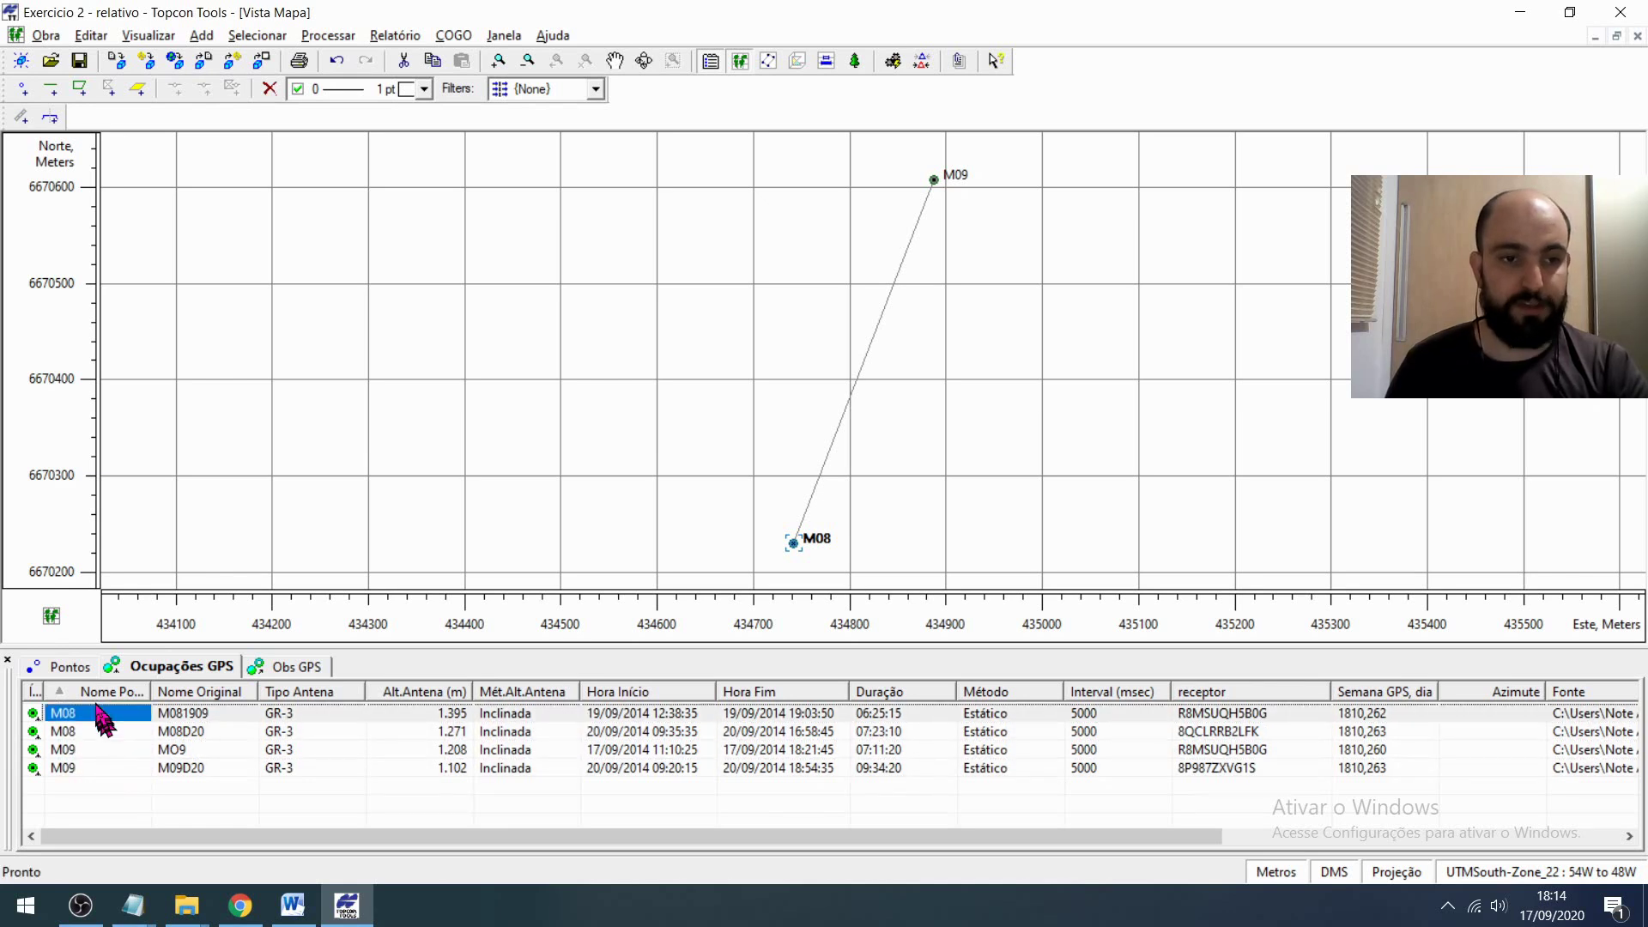
# - Review the point list and the GPS observations list, finishing on the GPS occupations
pyautogui.click(69, 670)
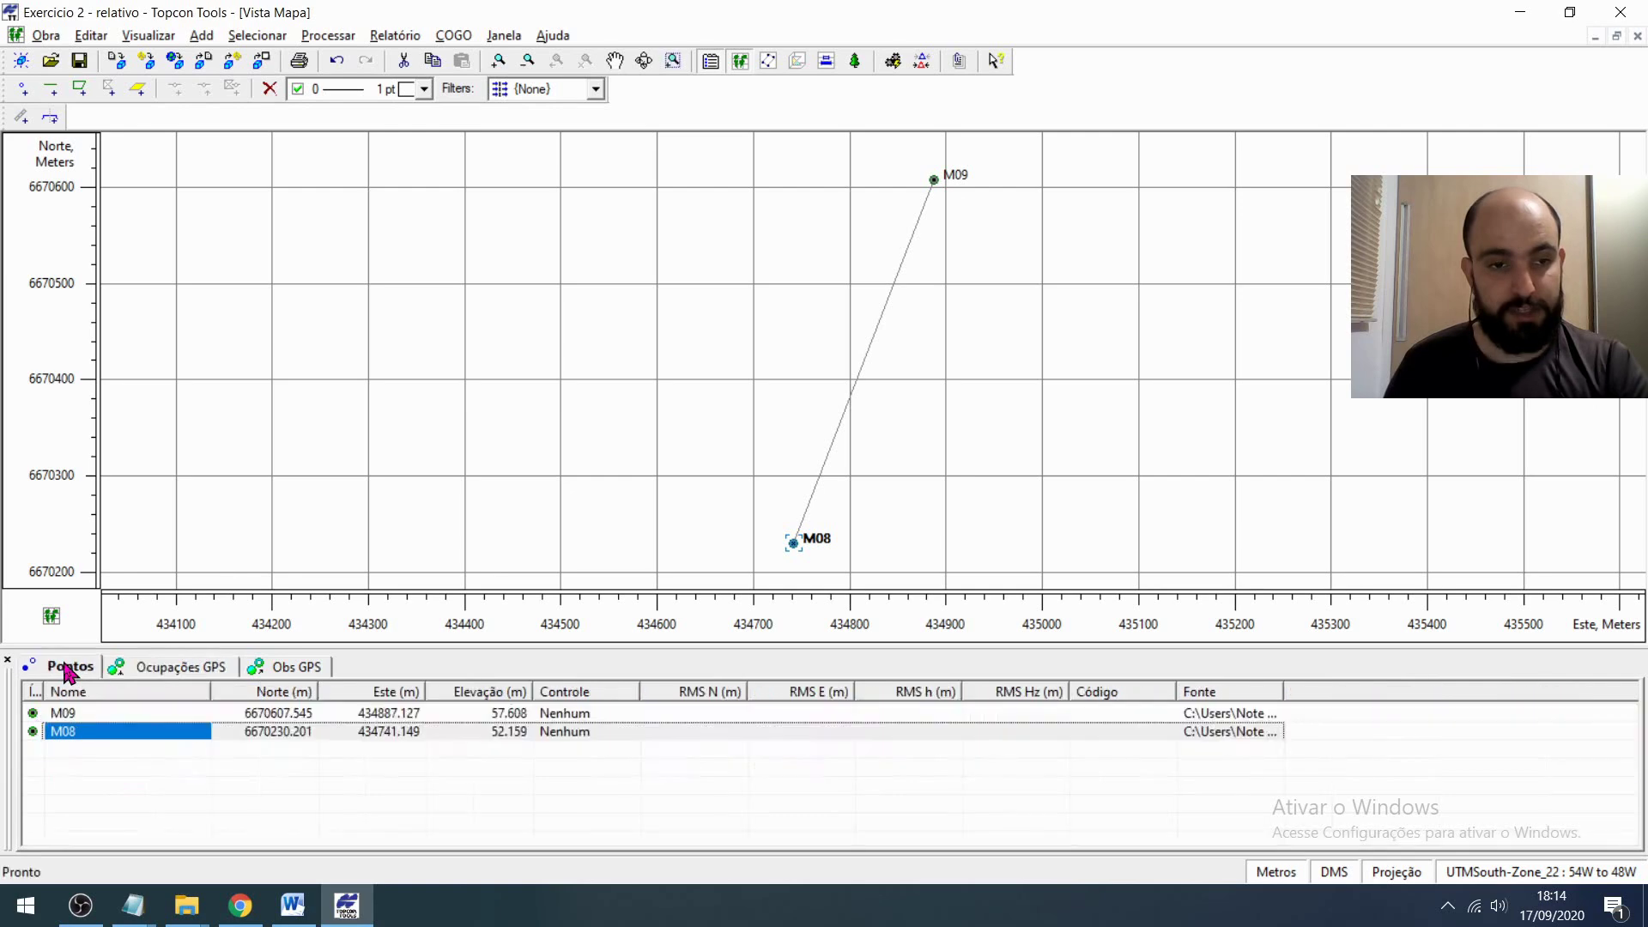
pyautogui.click(276, 668)
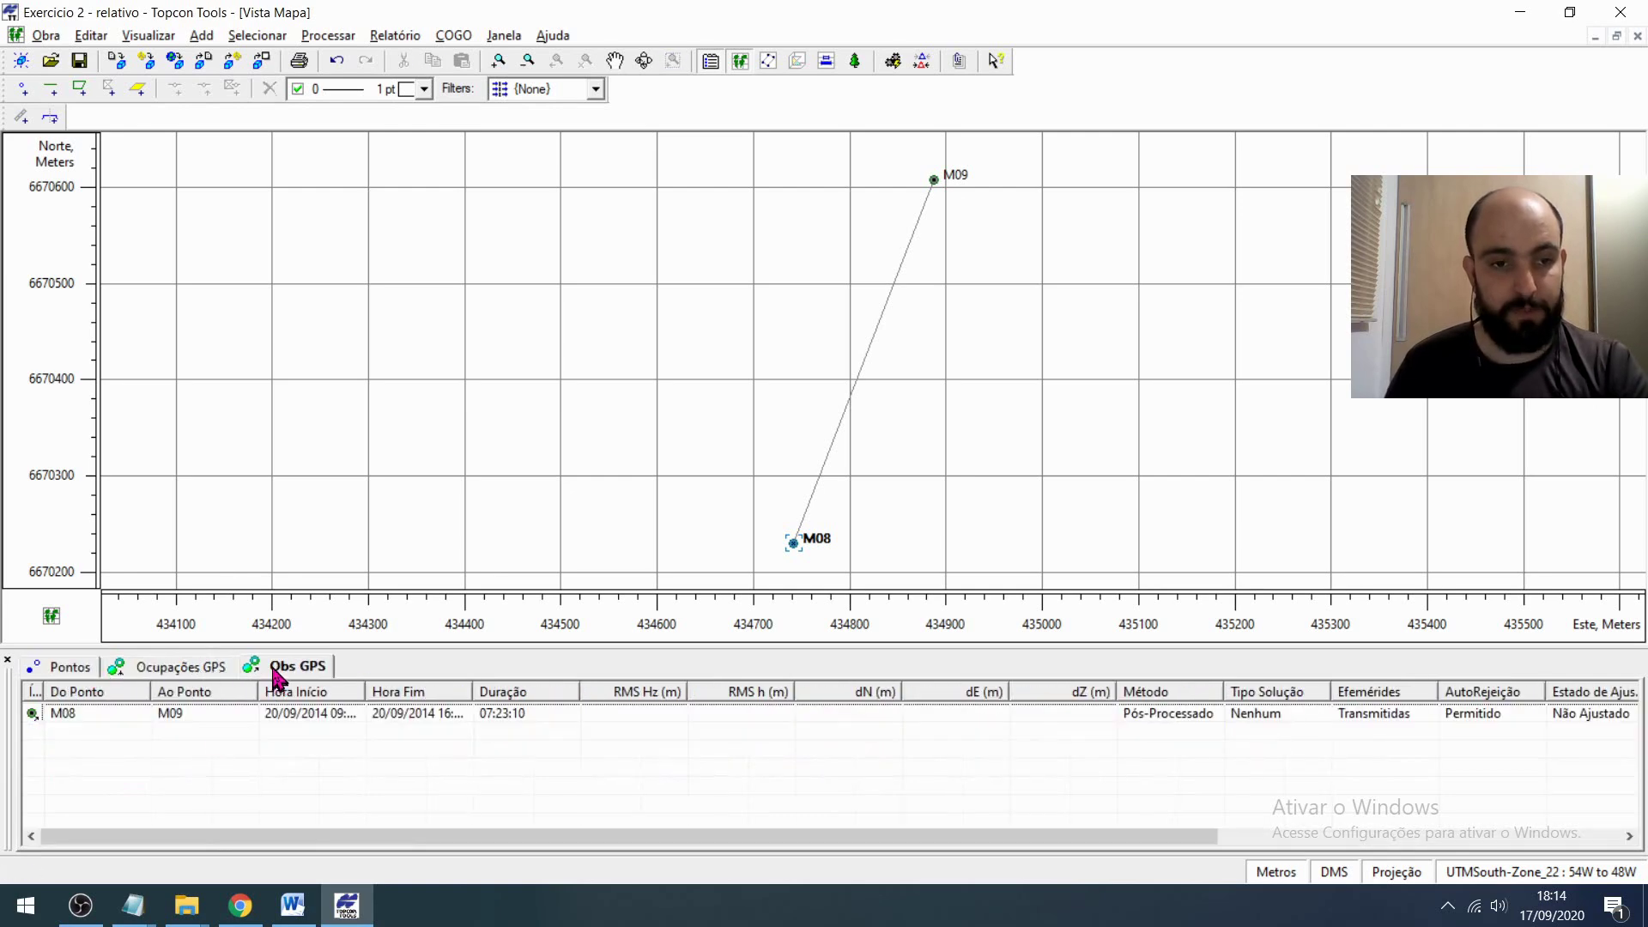
pyautogui.click(177, 667)
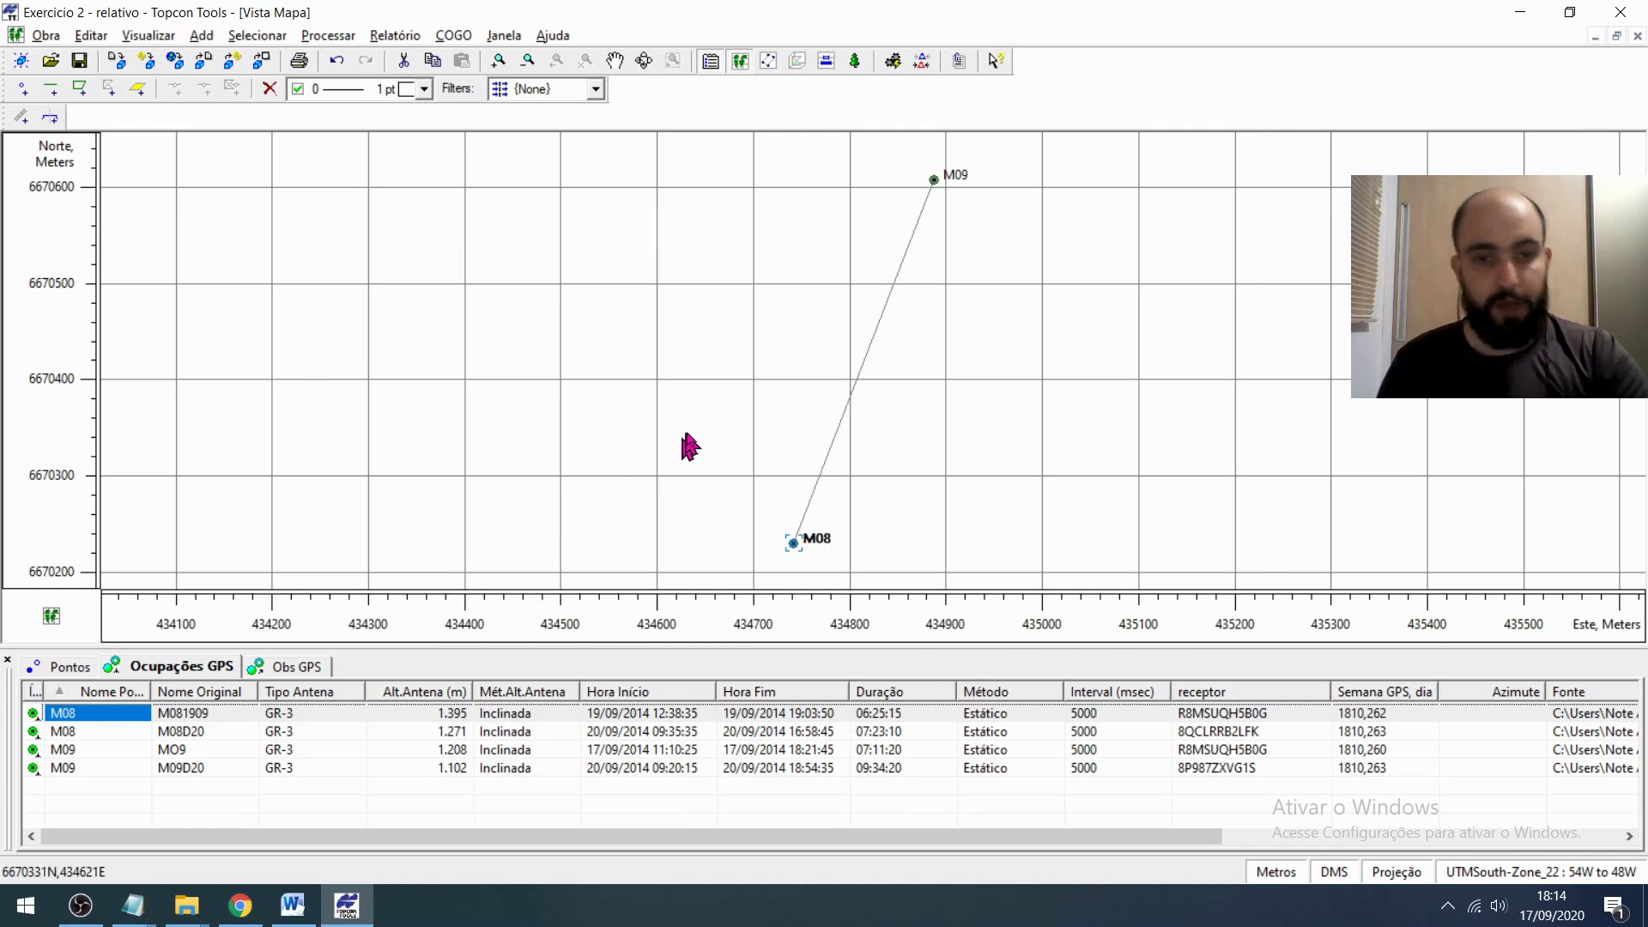
# - Clear the selection of M08 on the map and bring up the SECOES_DE_RASTREIO folder in File Explorer
pyautogui.click(868, 209)
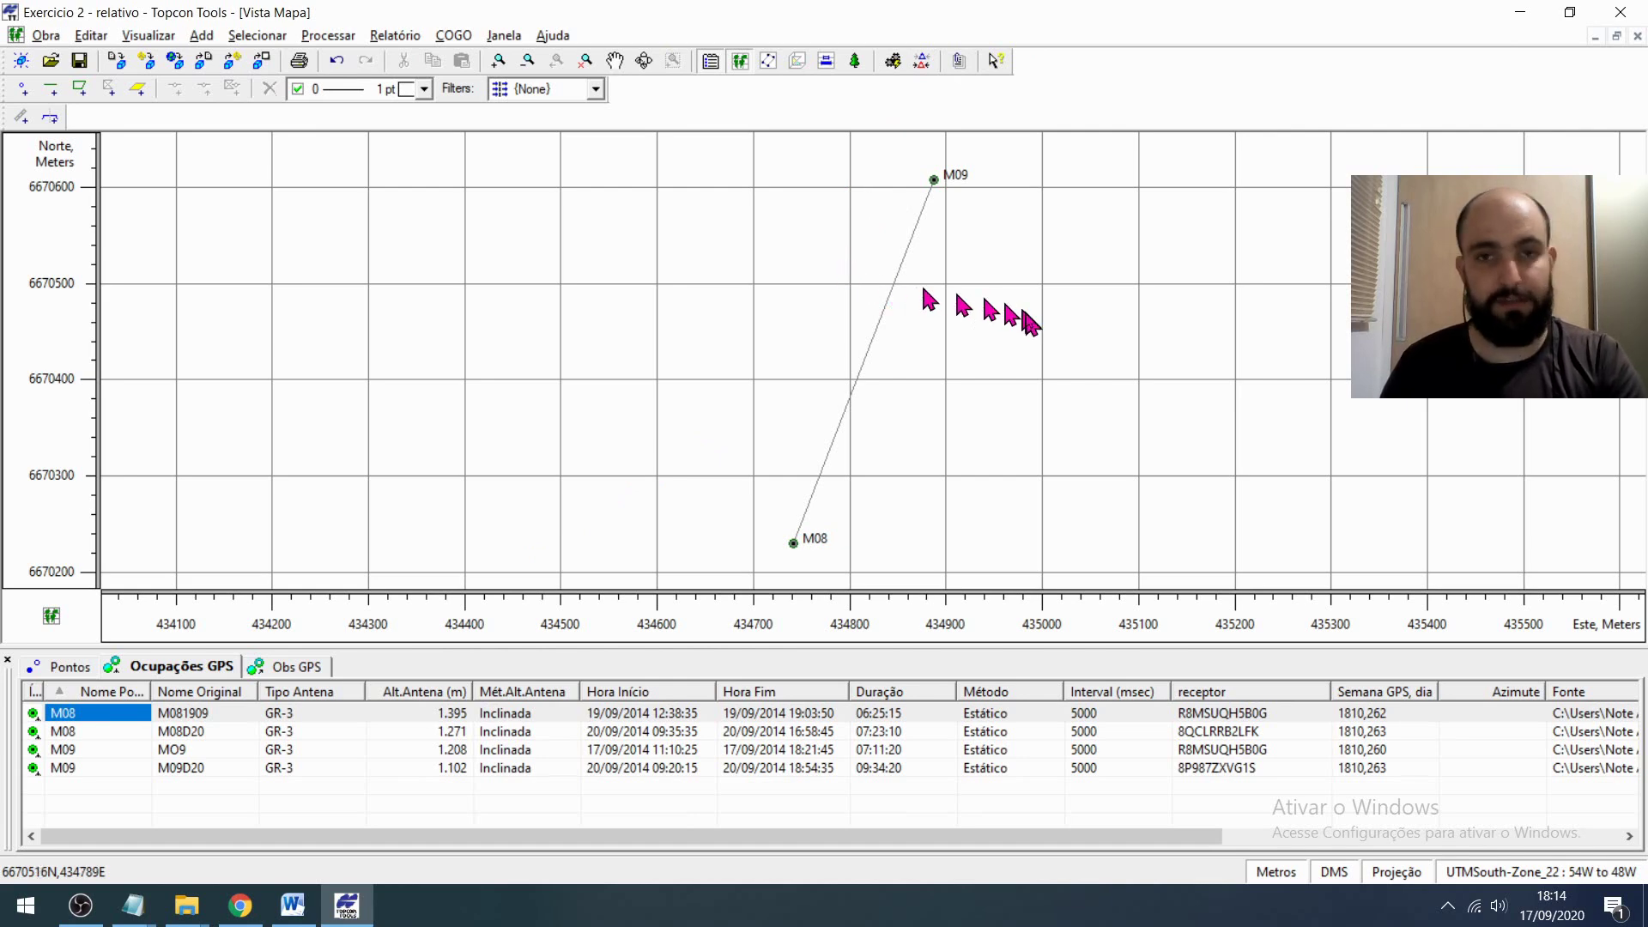
pyautogui.scroll(-1, 1033, 327)
pyautogui.moveTo(1033, 327); pyautogui.dragTo(842, 327)
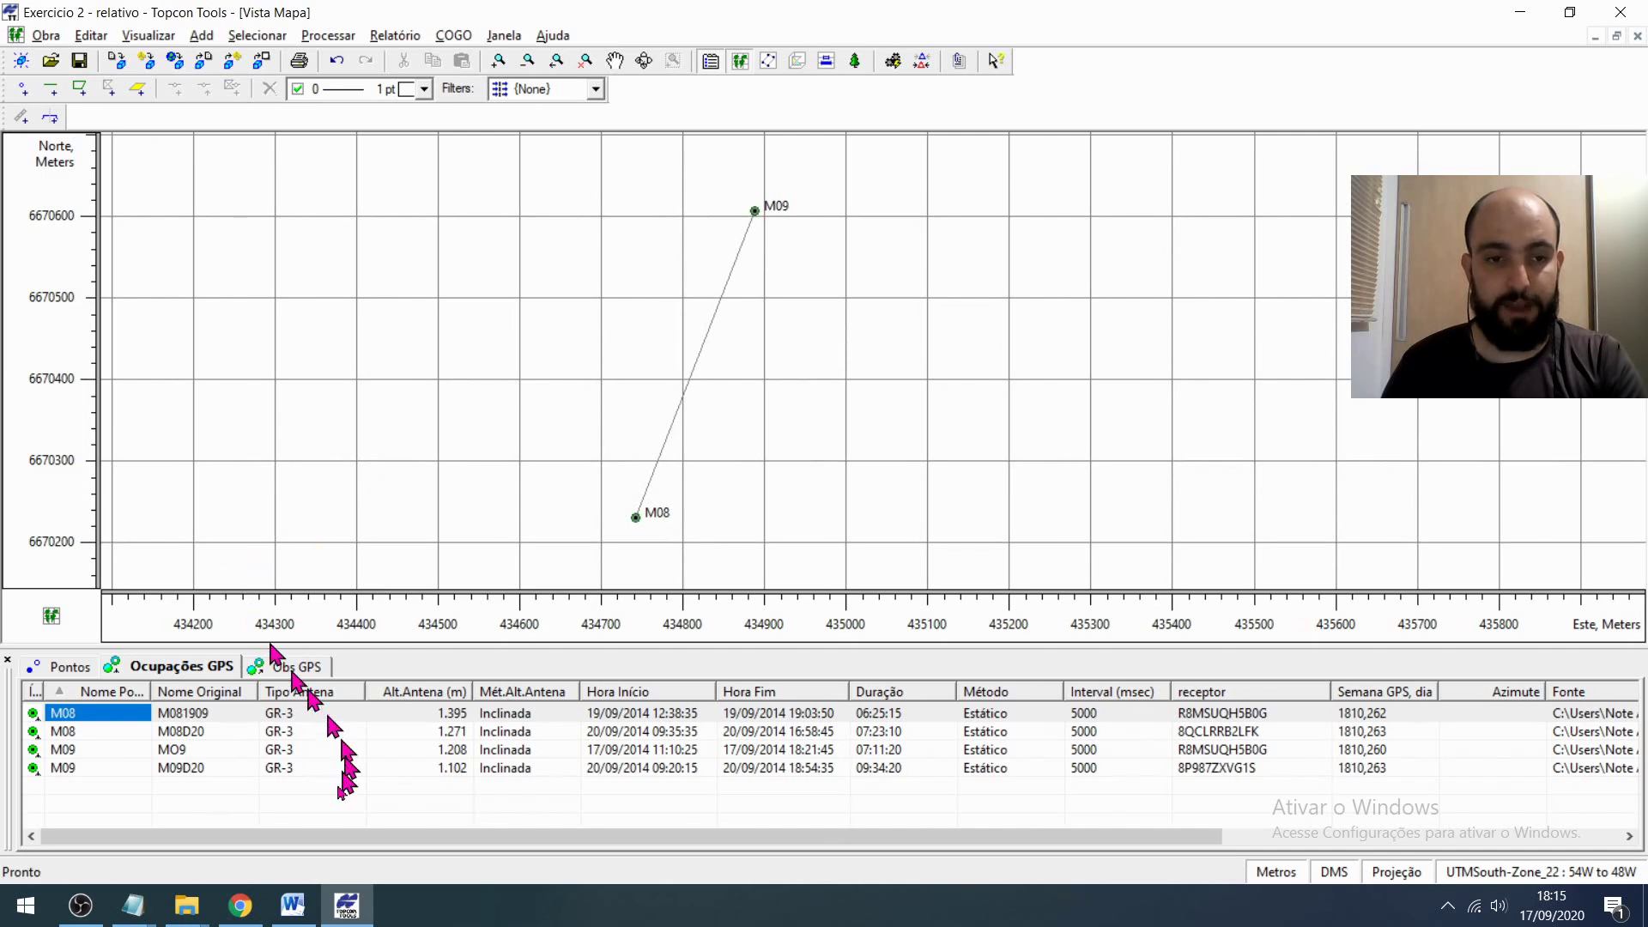
pyautogui.click(186, 906)
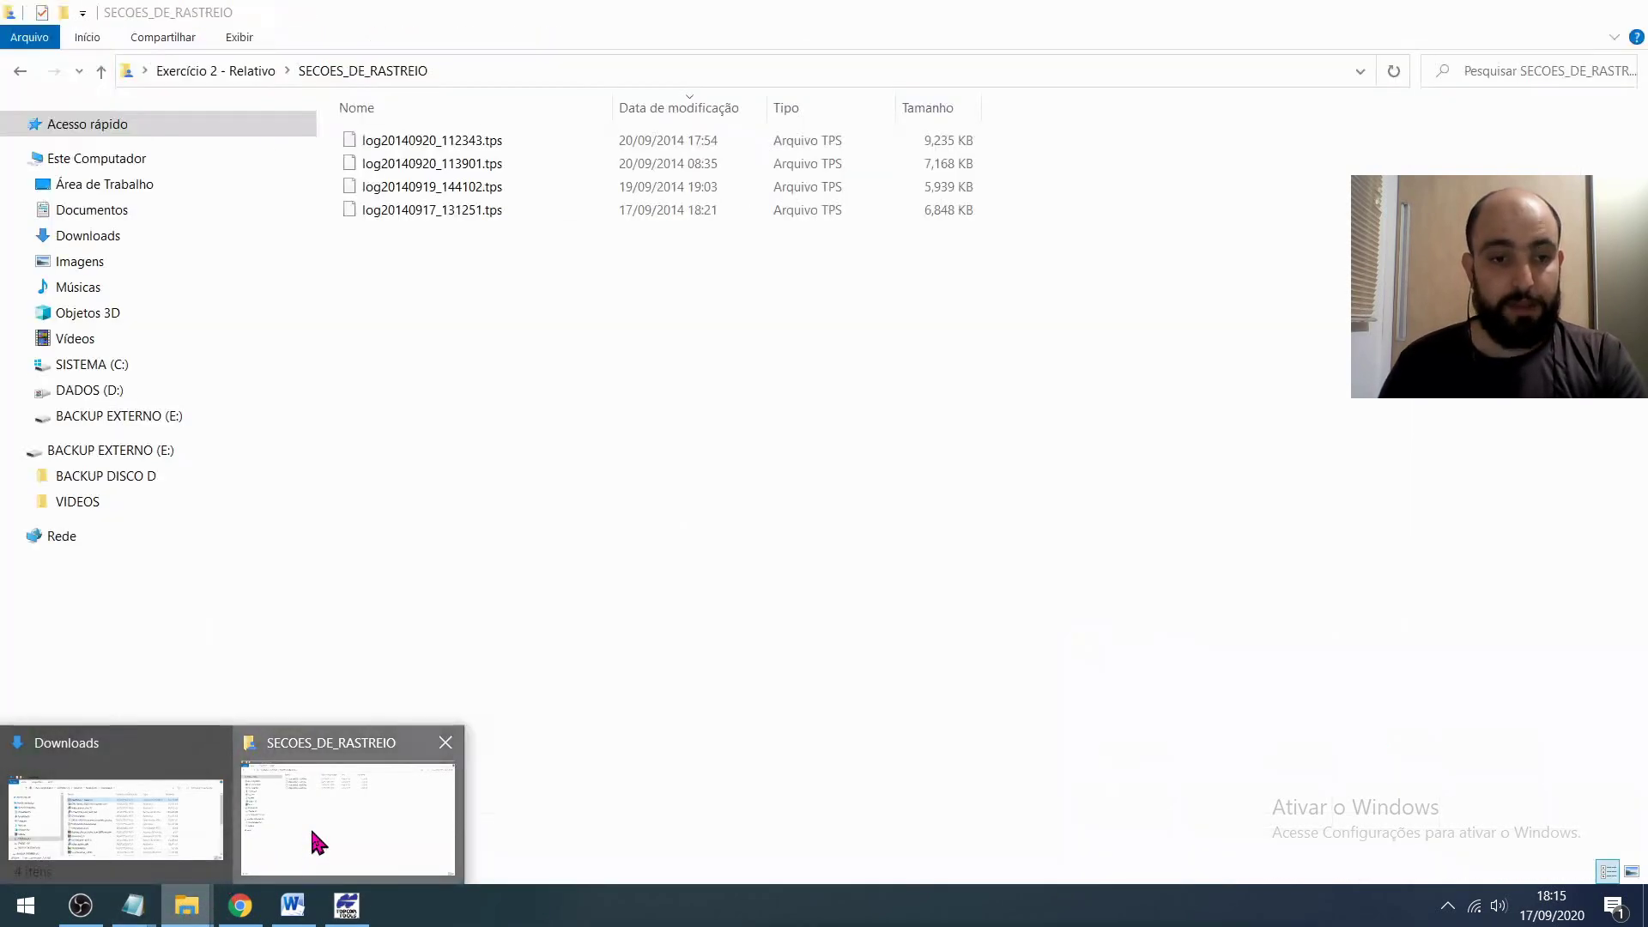
# - Switch to File Explorer and open the RBMC folder inside Exercício 2 - Relativo
pyautogui.click(309, 824)
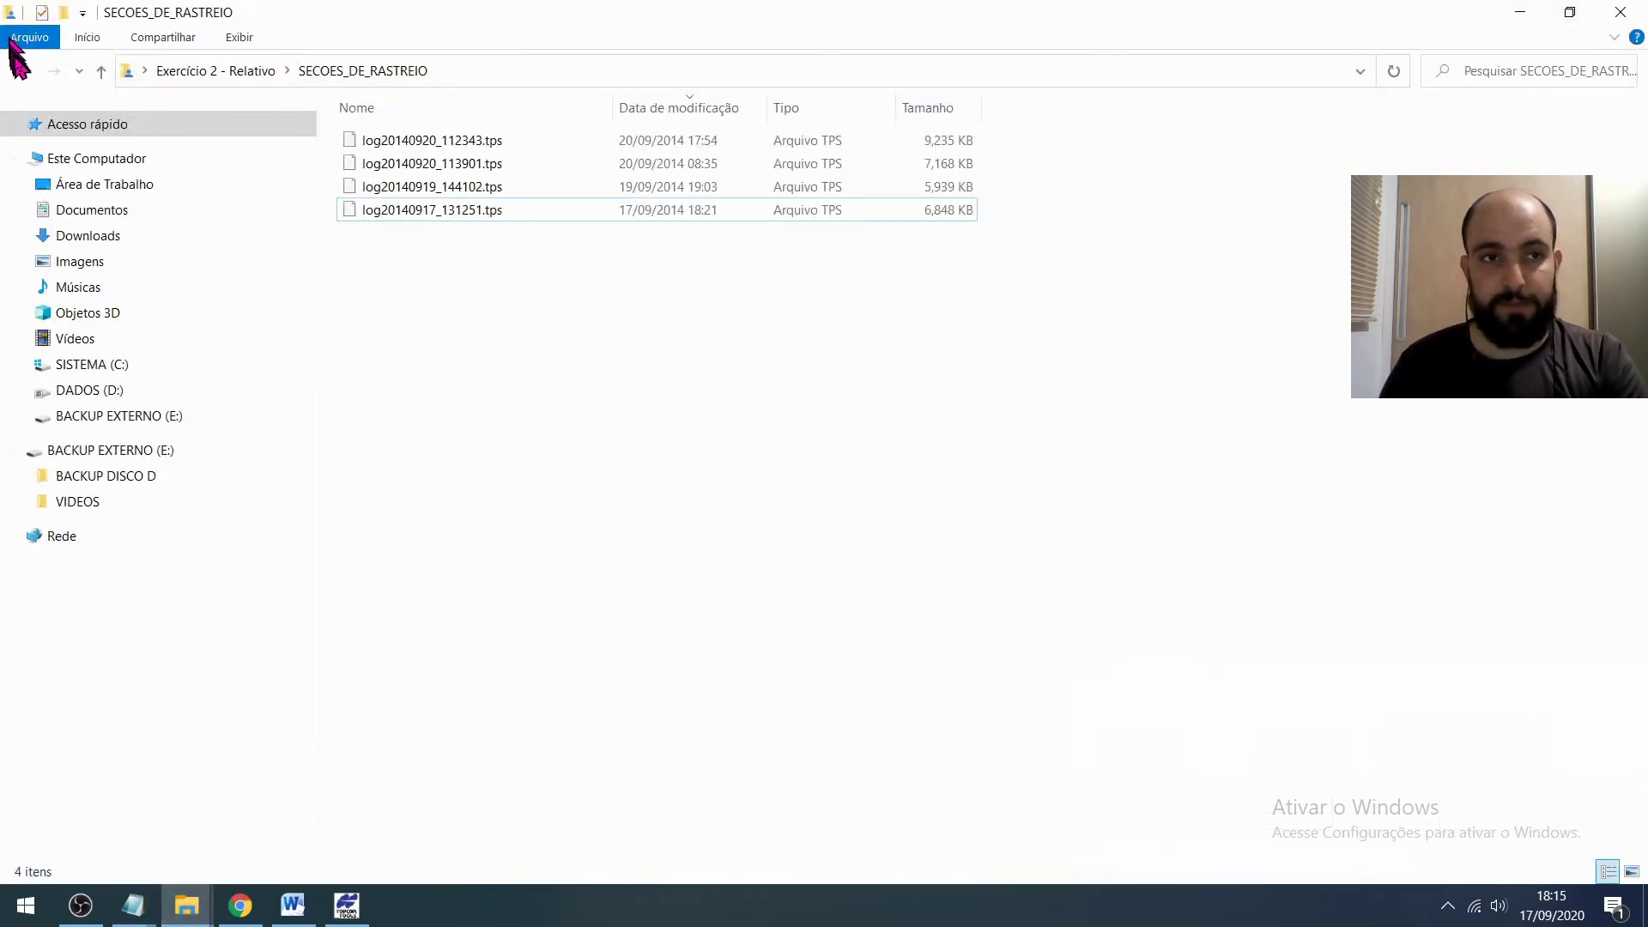
pyautogui.click(19, 70)
pyautogui.click(424, 236)
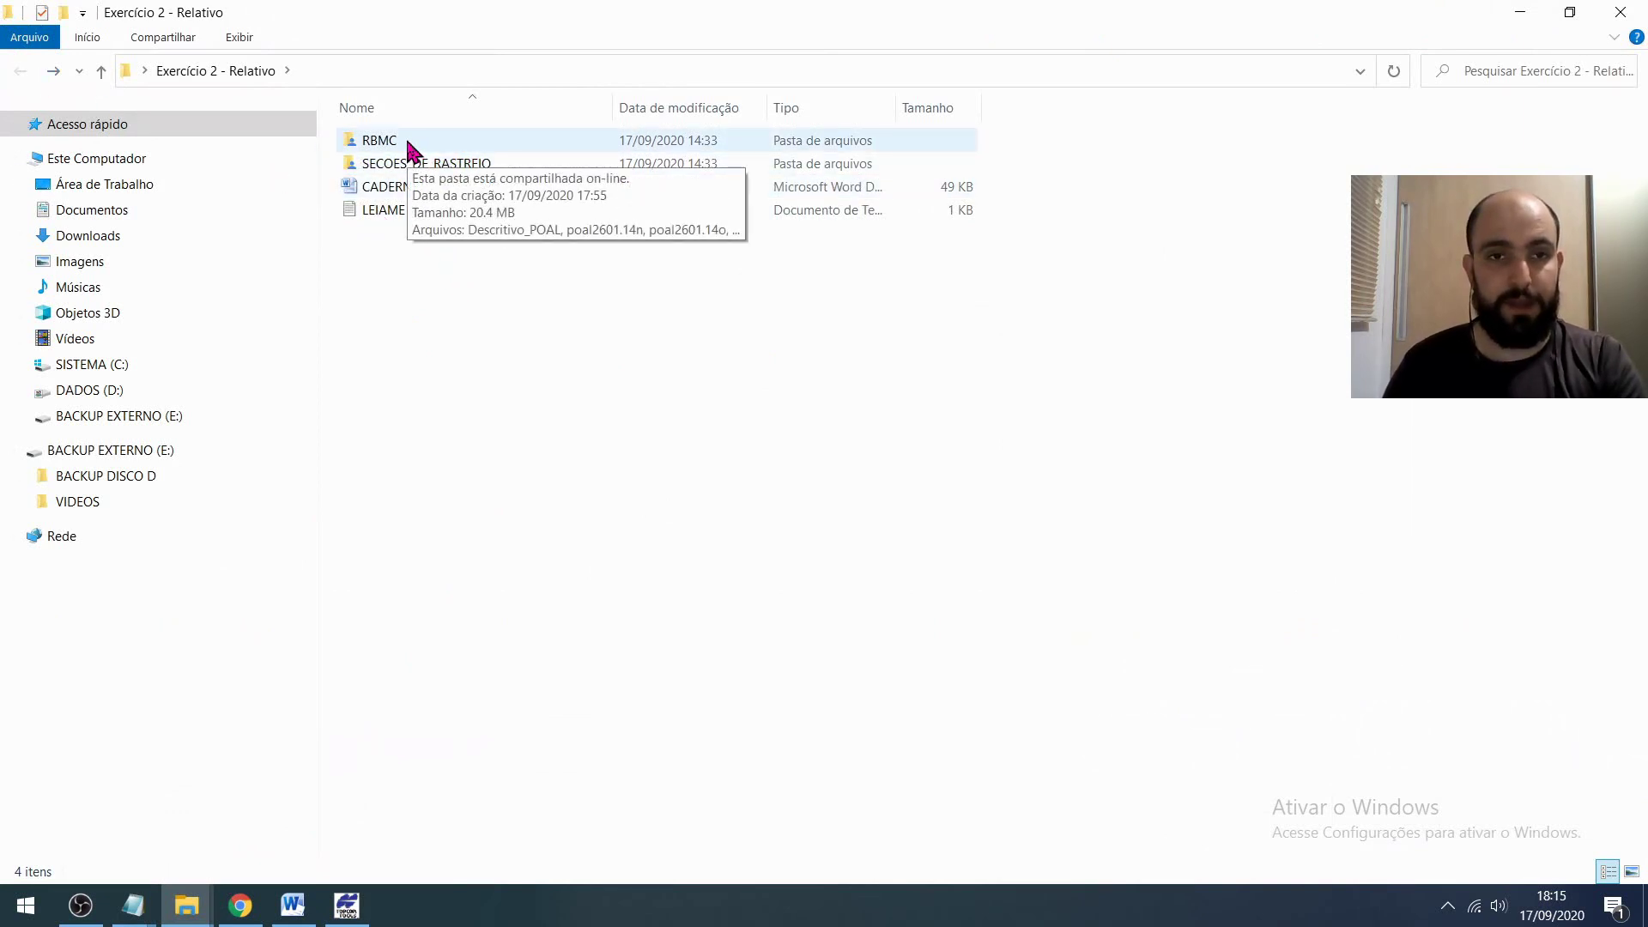
pyautogui.doubleClick(409, 143)
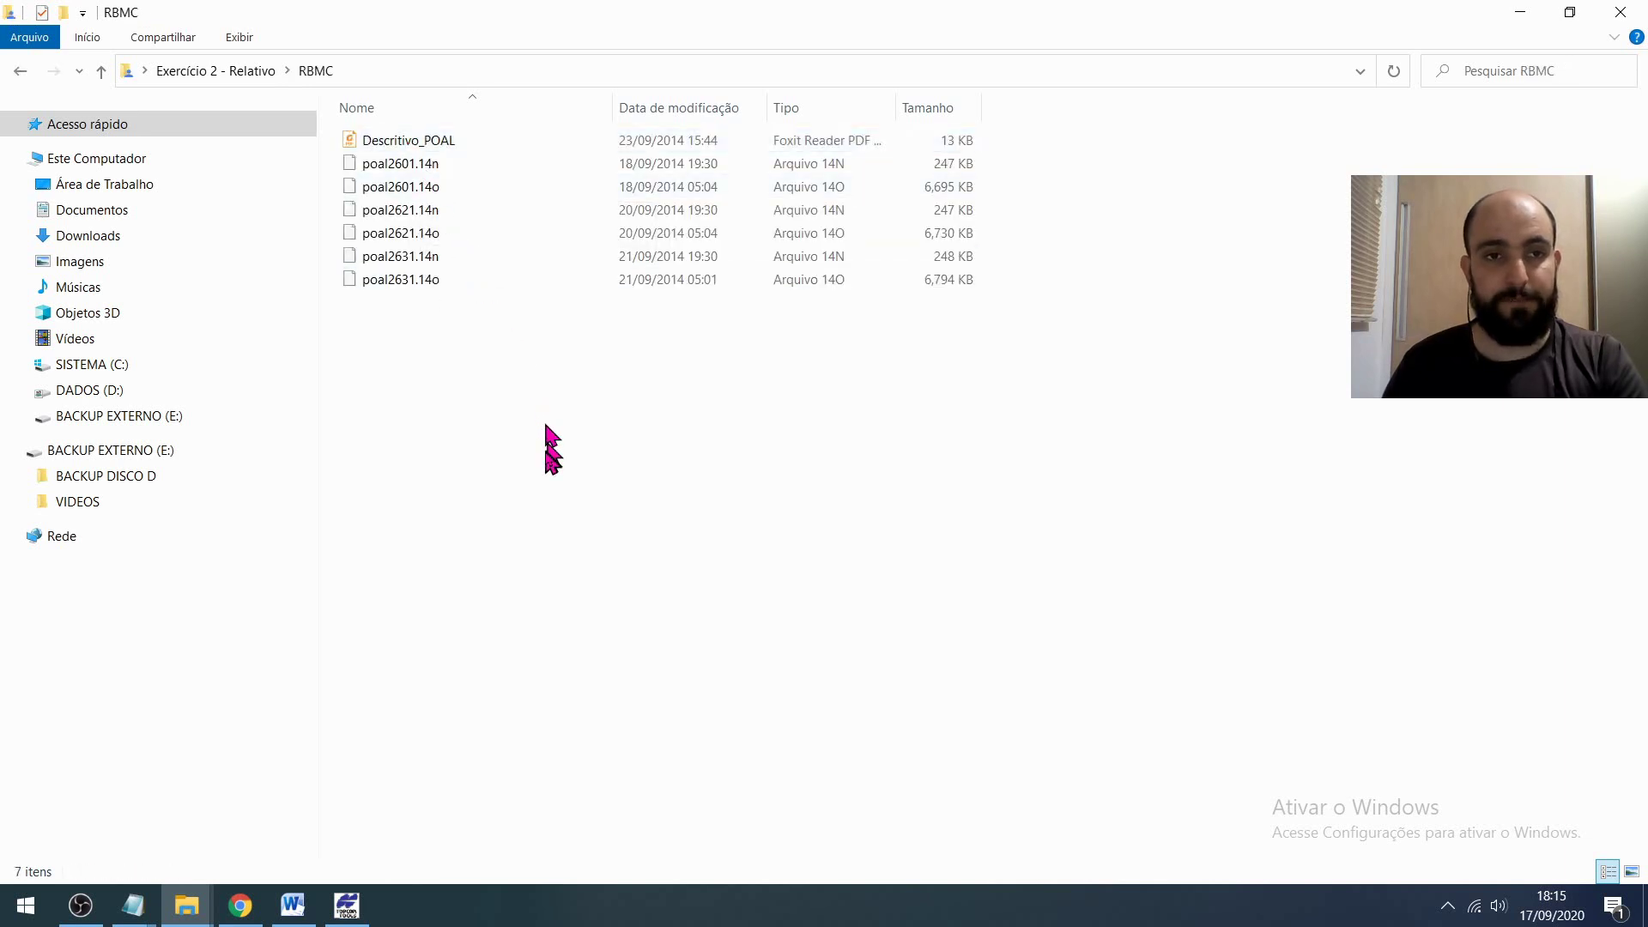
pyautogui.moveTo(515, 369); pyautogui.dragTo(373, 175)
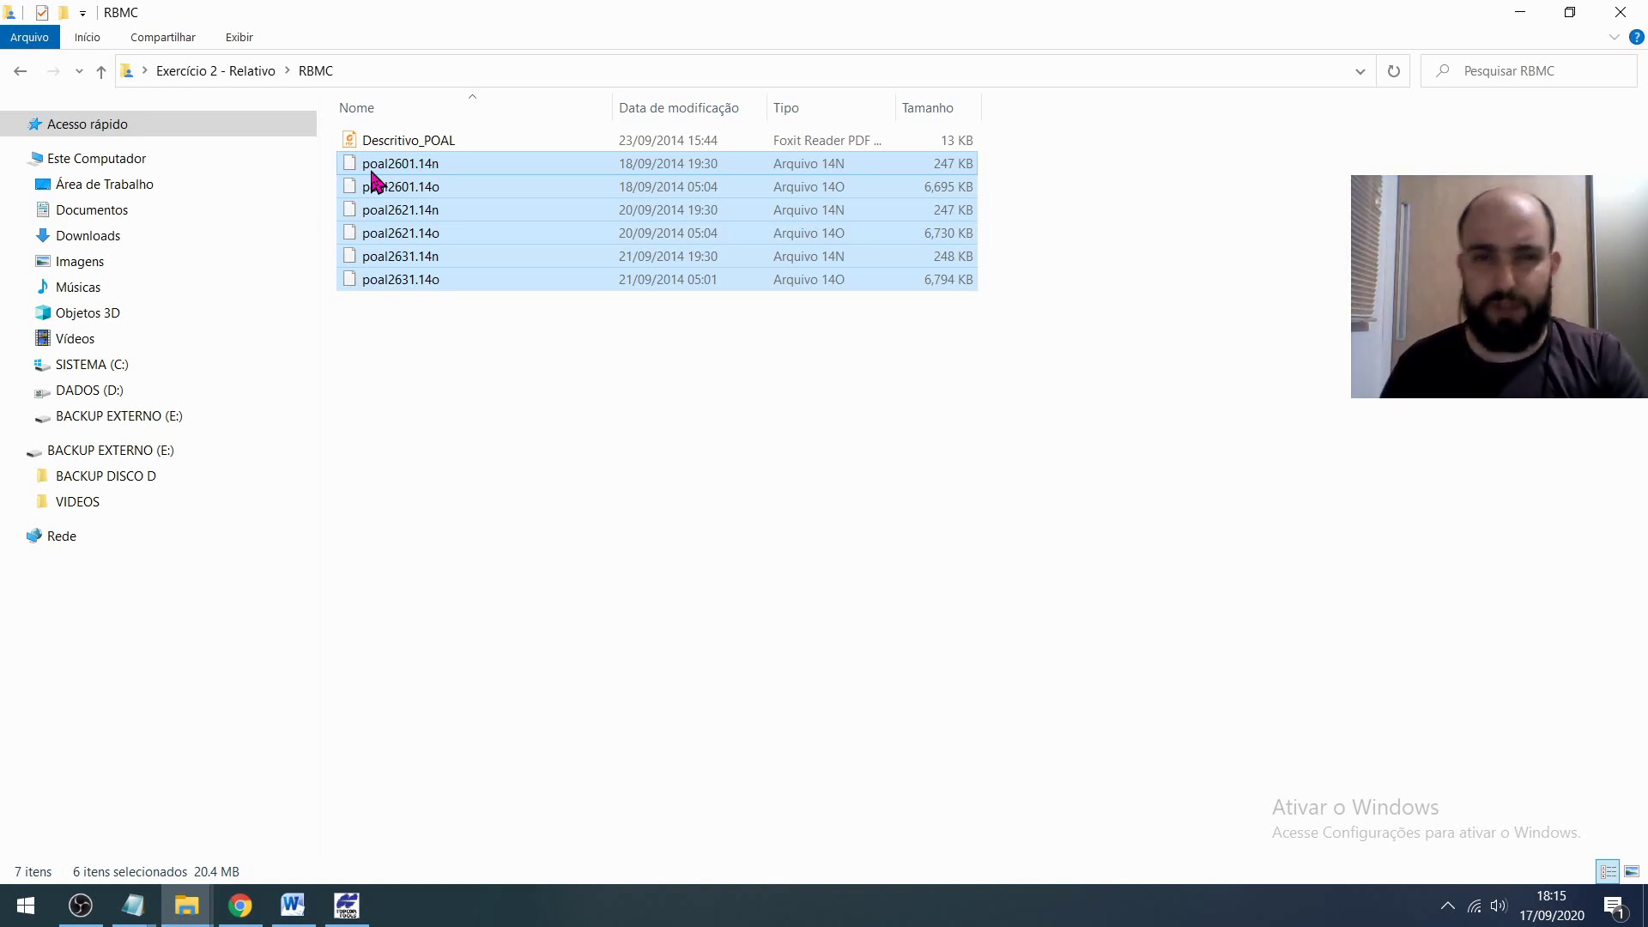
pyautogui.moveTo(375, 180); pyautogui.dragTo(630, 769)
pyautogui.click(618, 696)
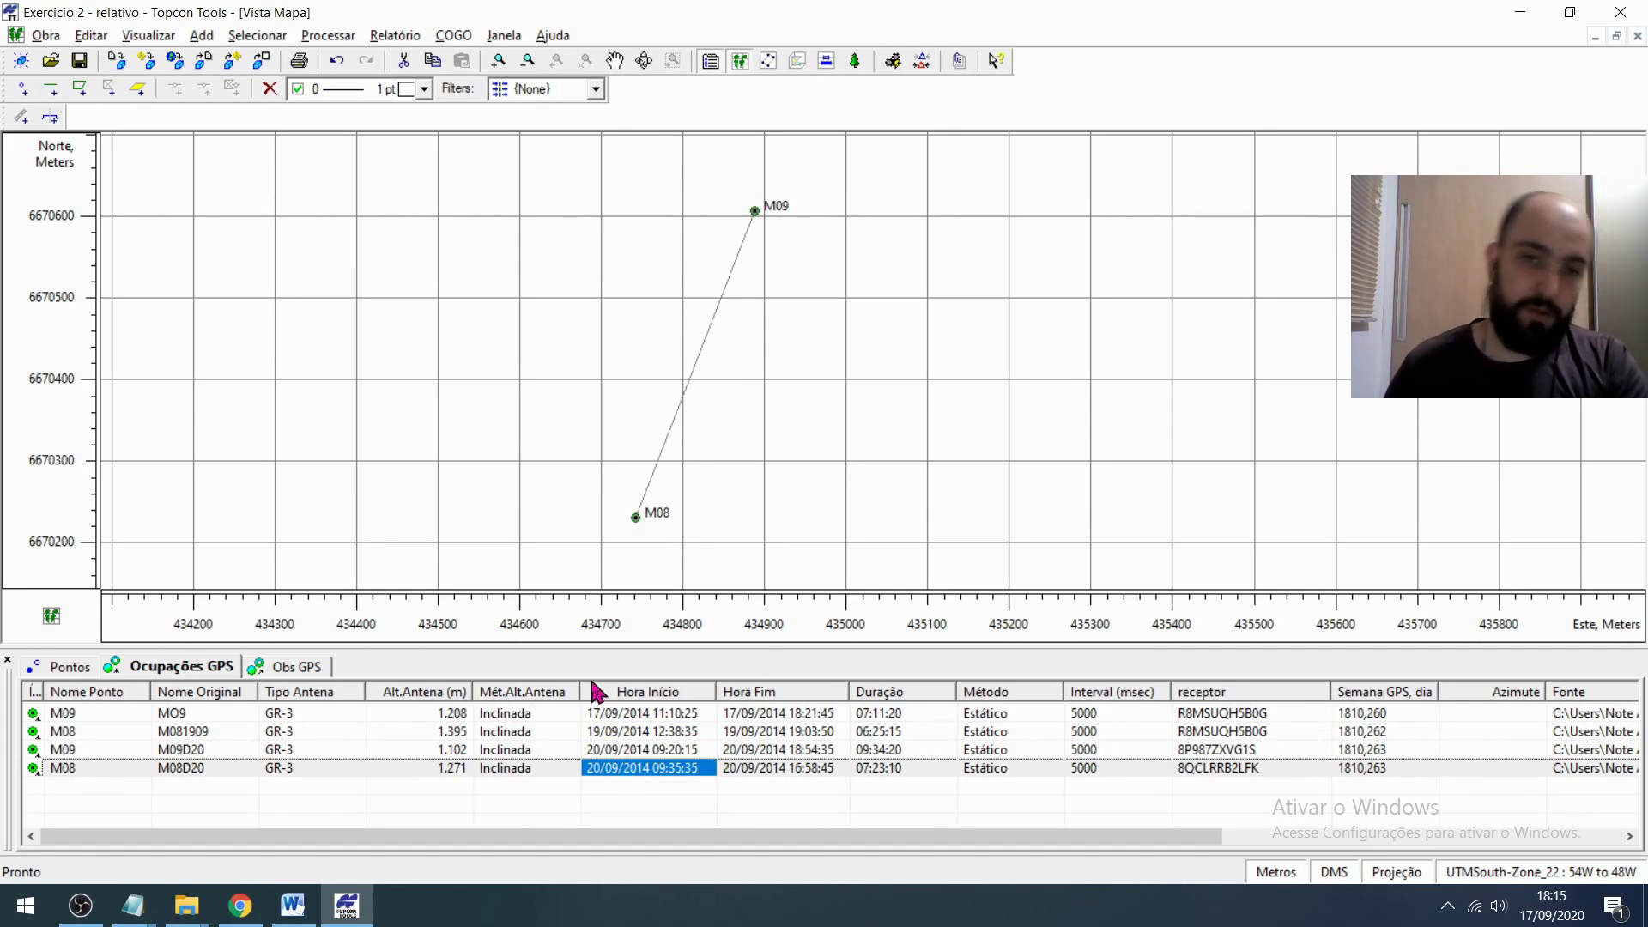
pyautogui.hotkey('alt', 'Tab')
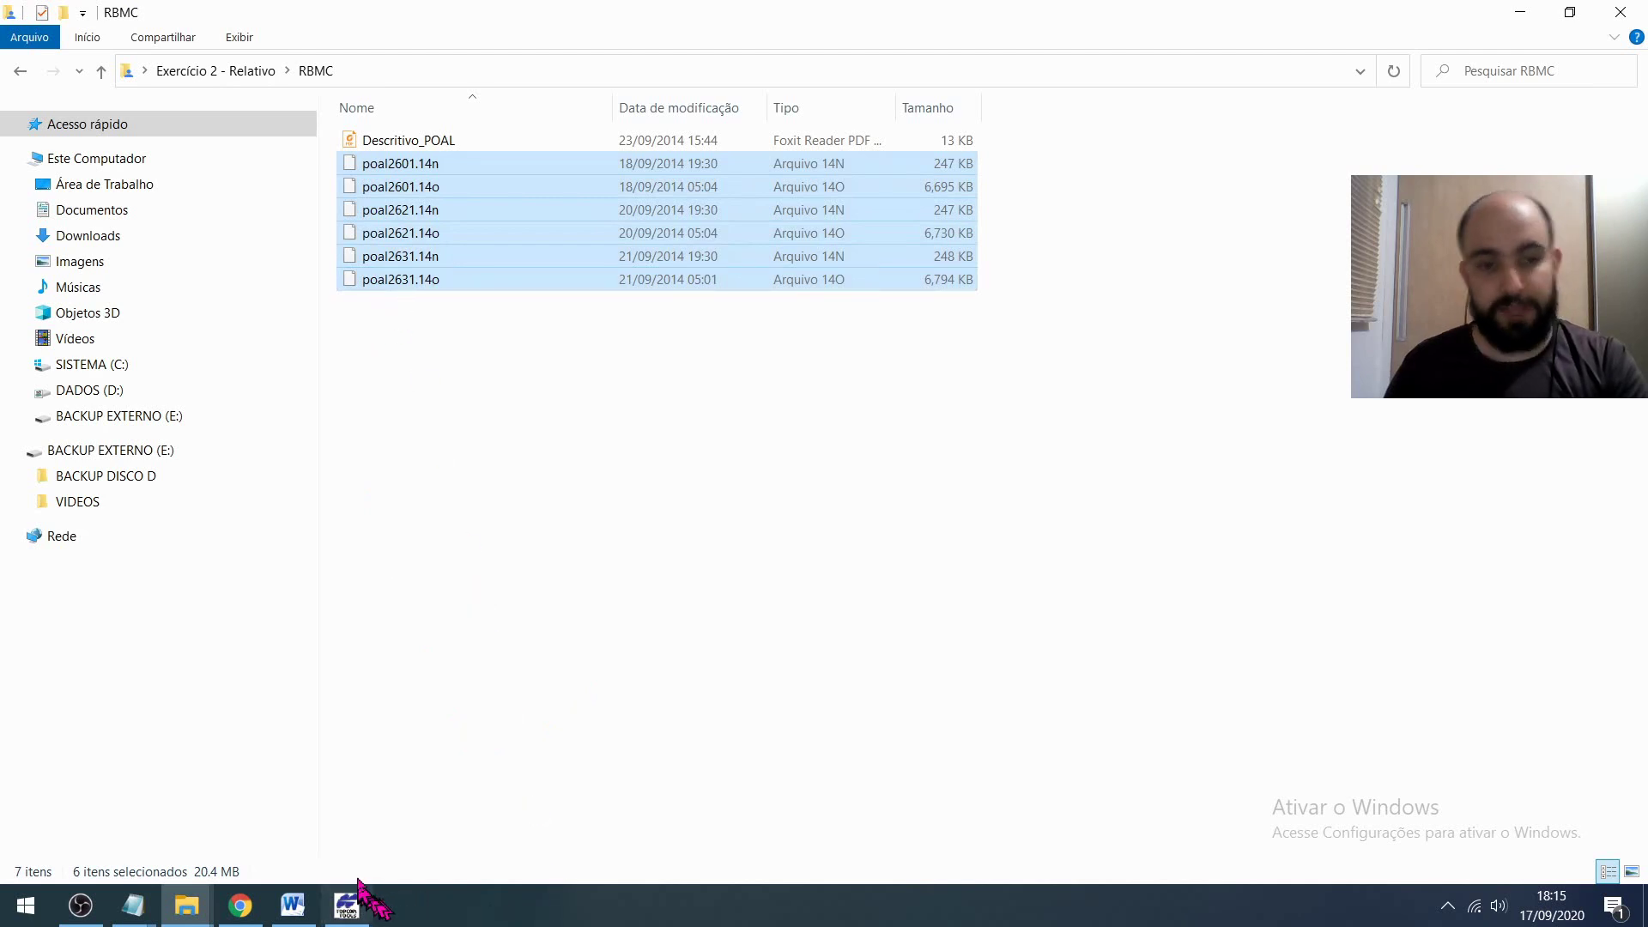
pyautogui.click(438, 498)
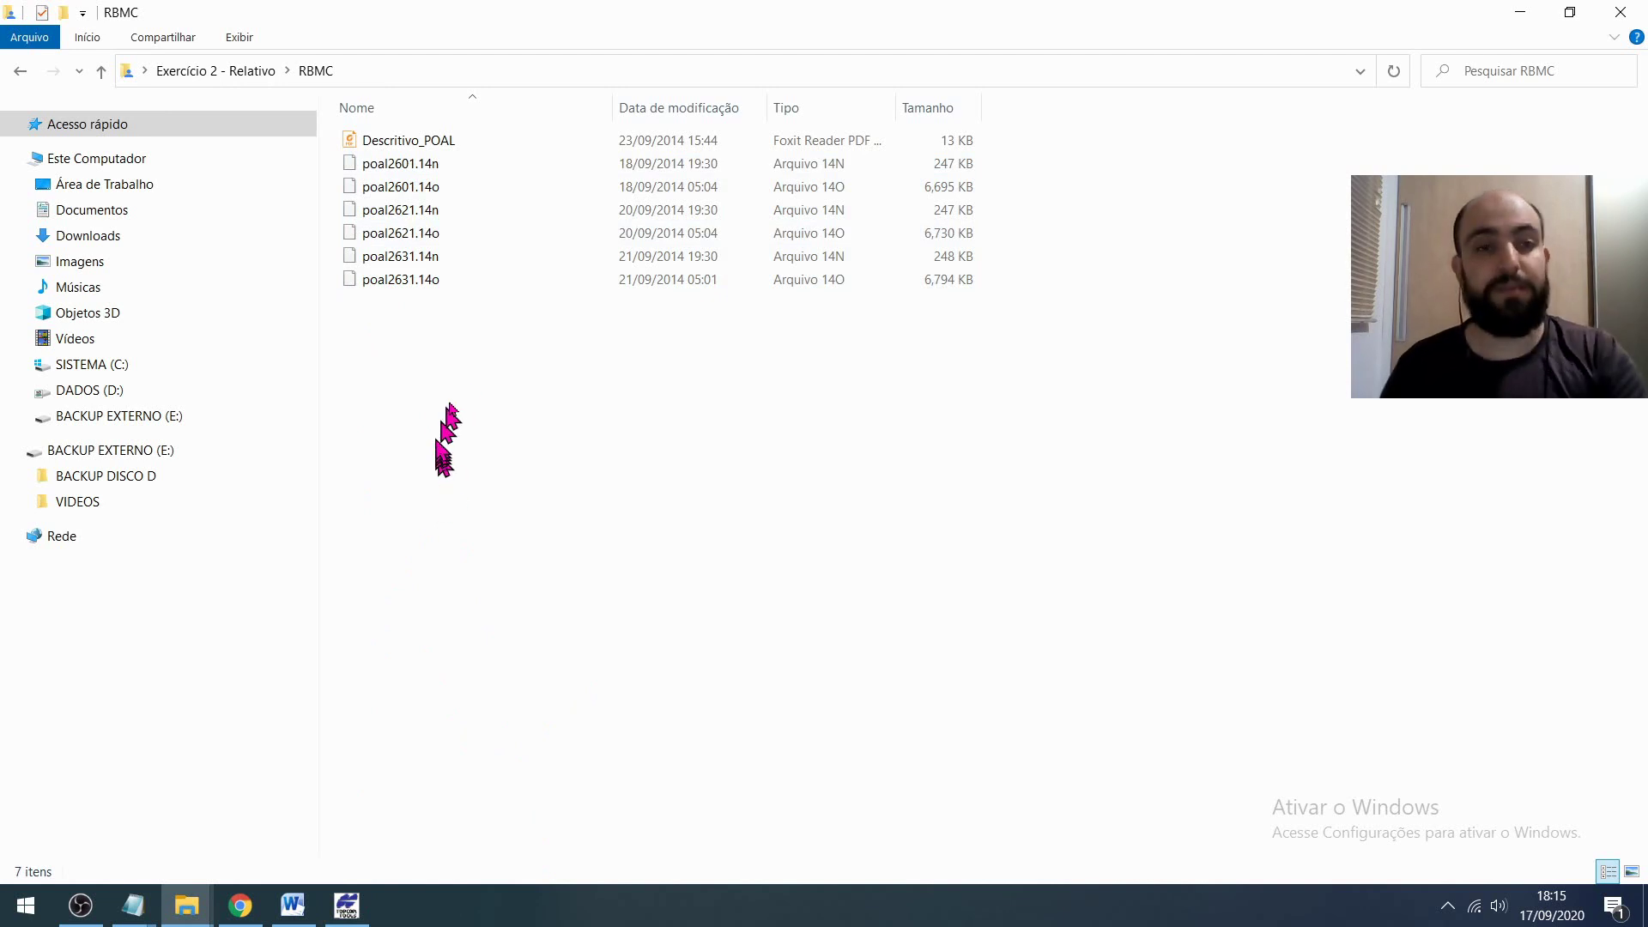
# - Import the six poal2601, poal2621 and poal2631 .14n and .14o files from the RBMC folder into the Topcon Tools job
pyautogui.moveTo(480, 361); pyautogui.dragTo(375, 163)
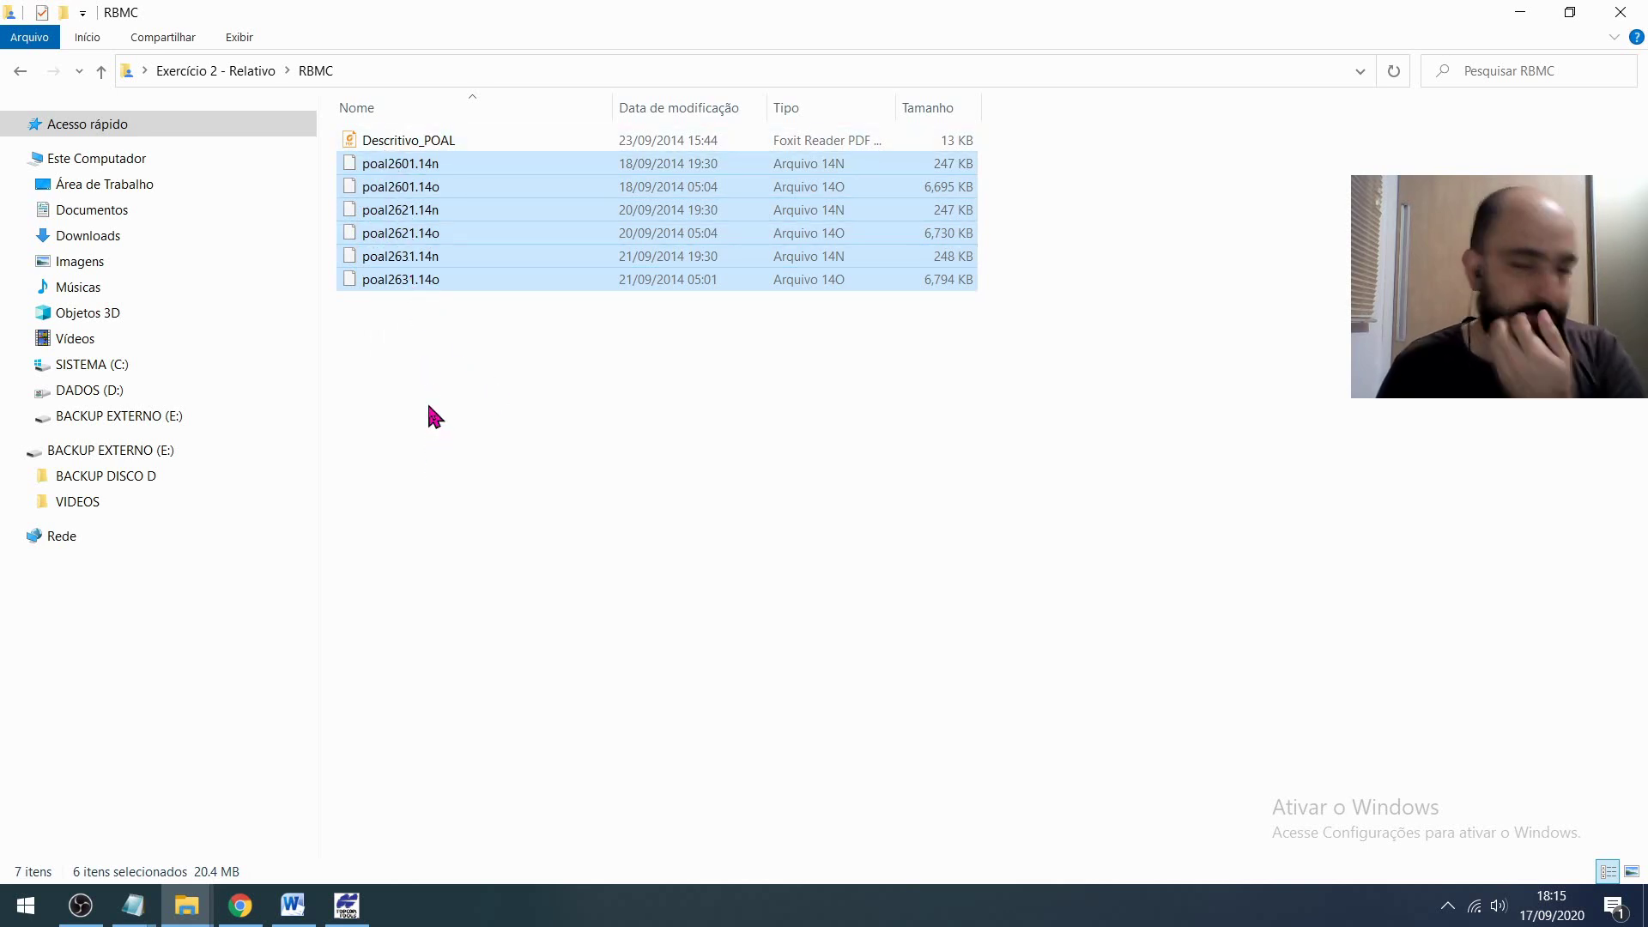
pyautogui.moveTo(397, 283); pyautogui.dragTo(569, 465)
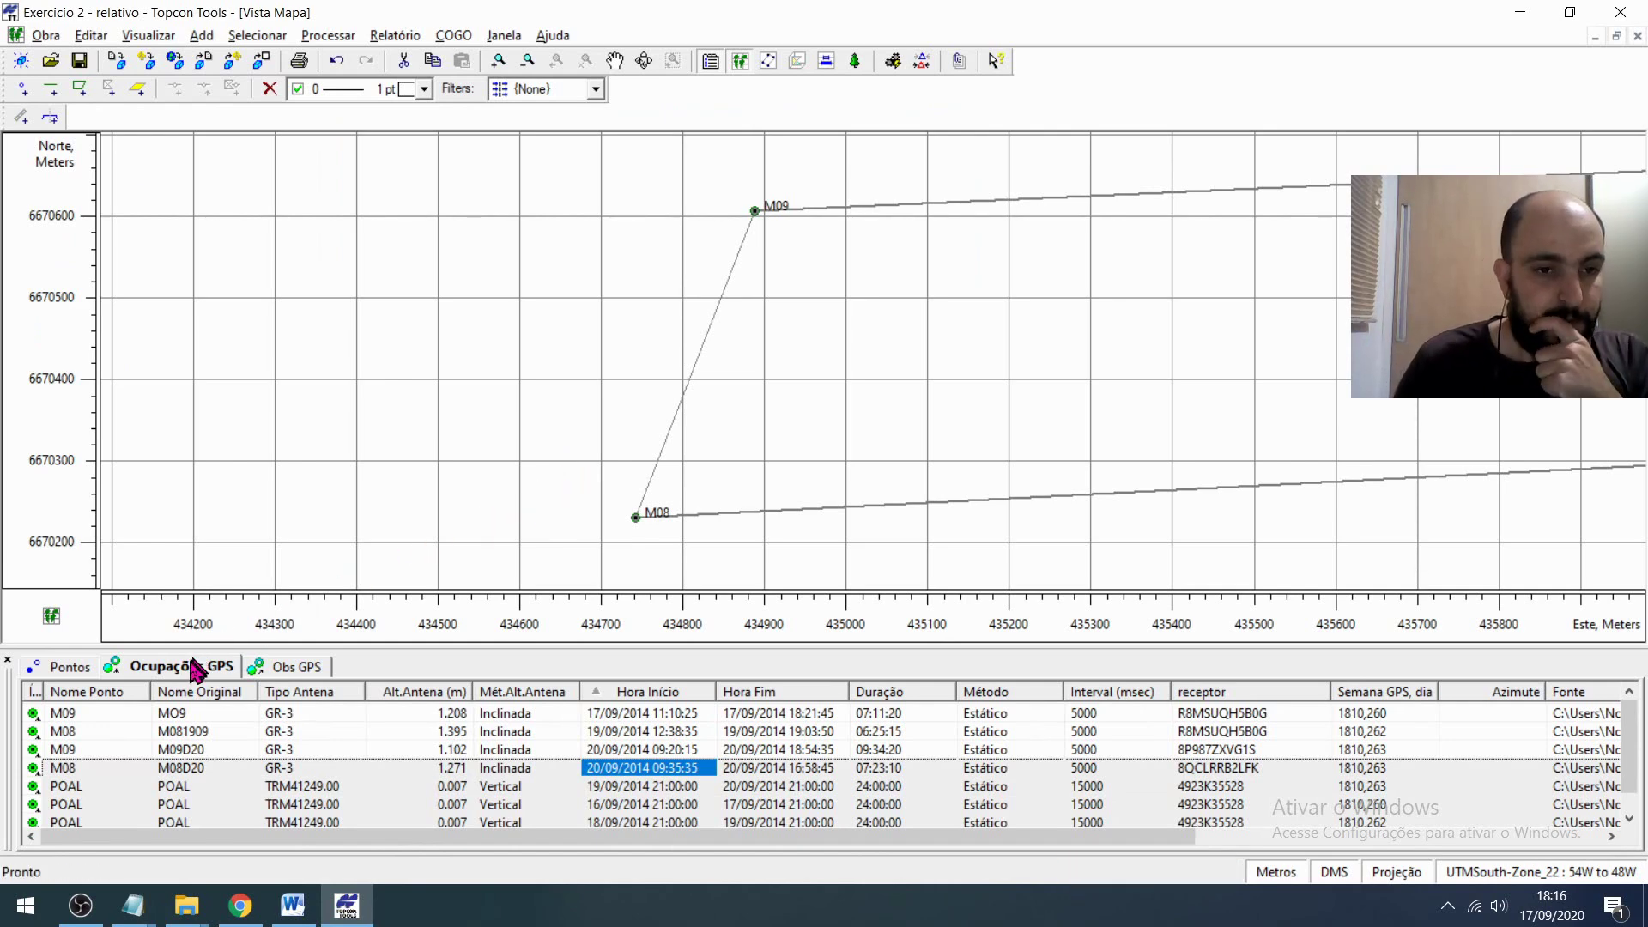
# - Examine on the map the vectors linking points M08 and M09 to the POAL station
pyautogui.scroll(-3, 1133, 383)
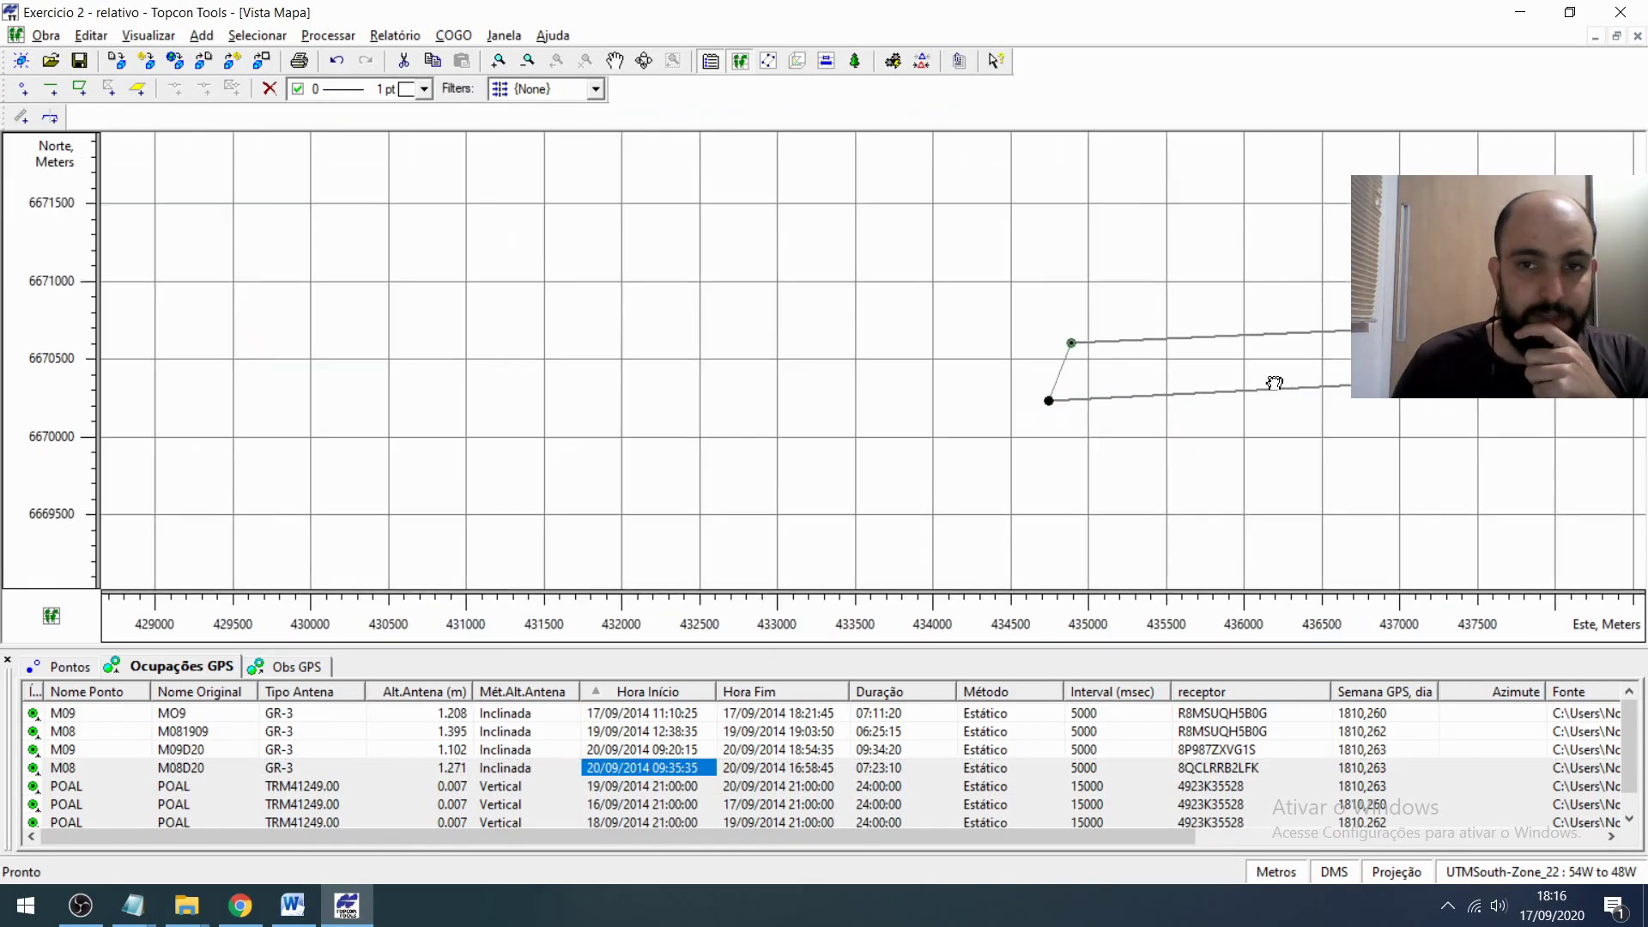
pyautogui.scroll(-5, 768, 351)
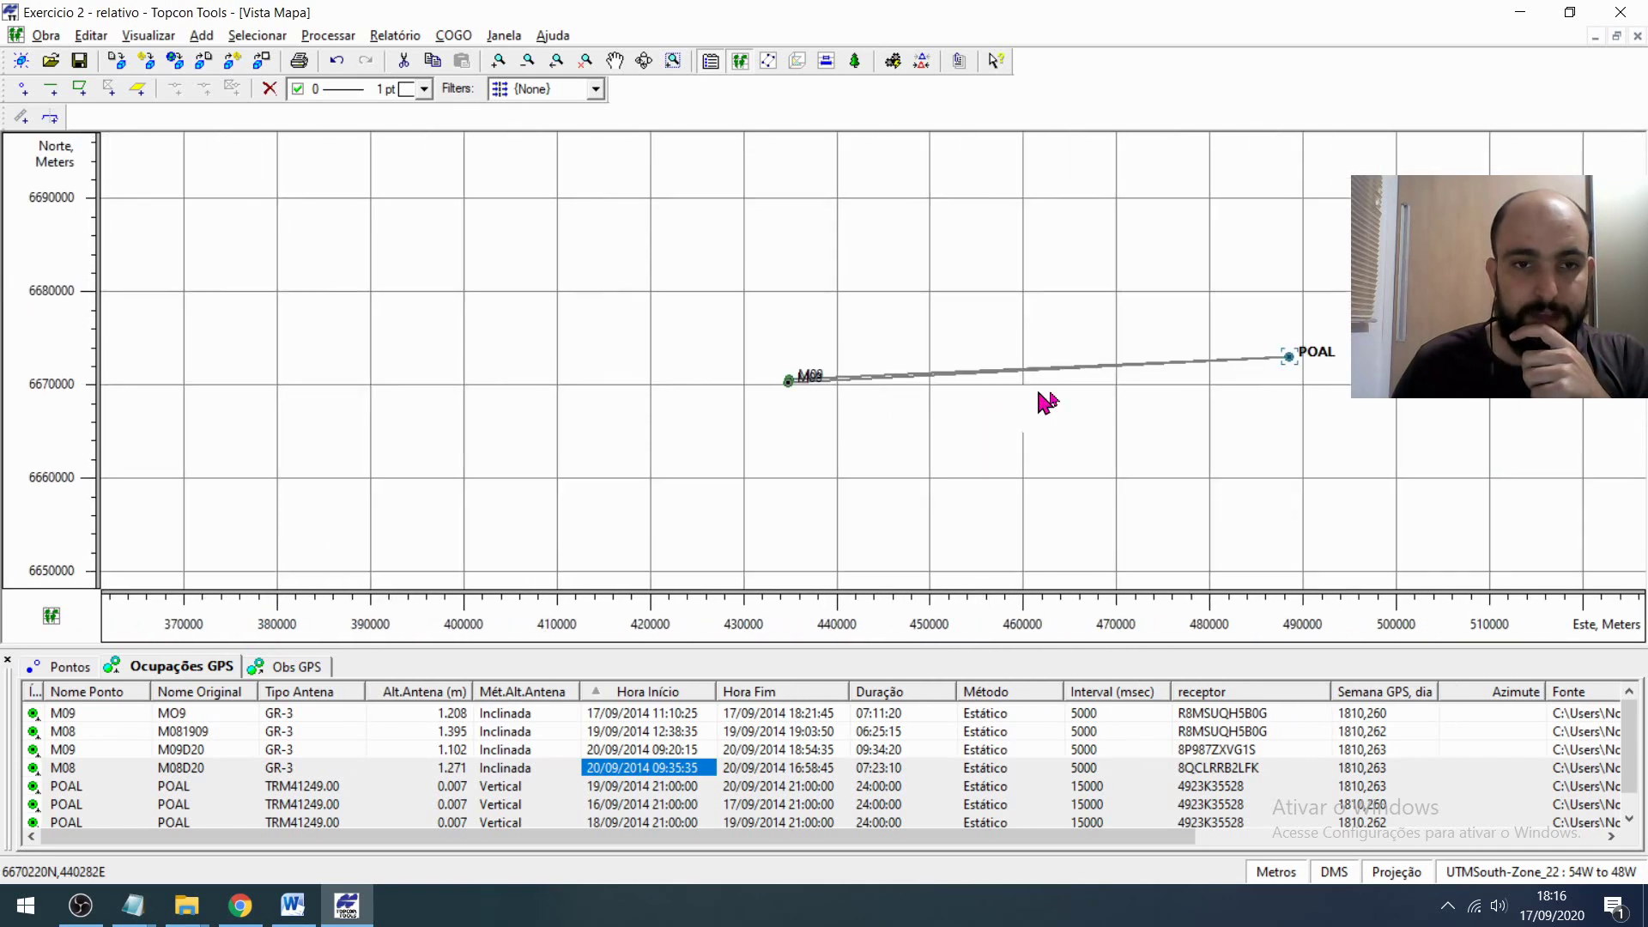
pyautogui.scroll(2, 994, 382)
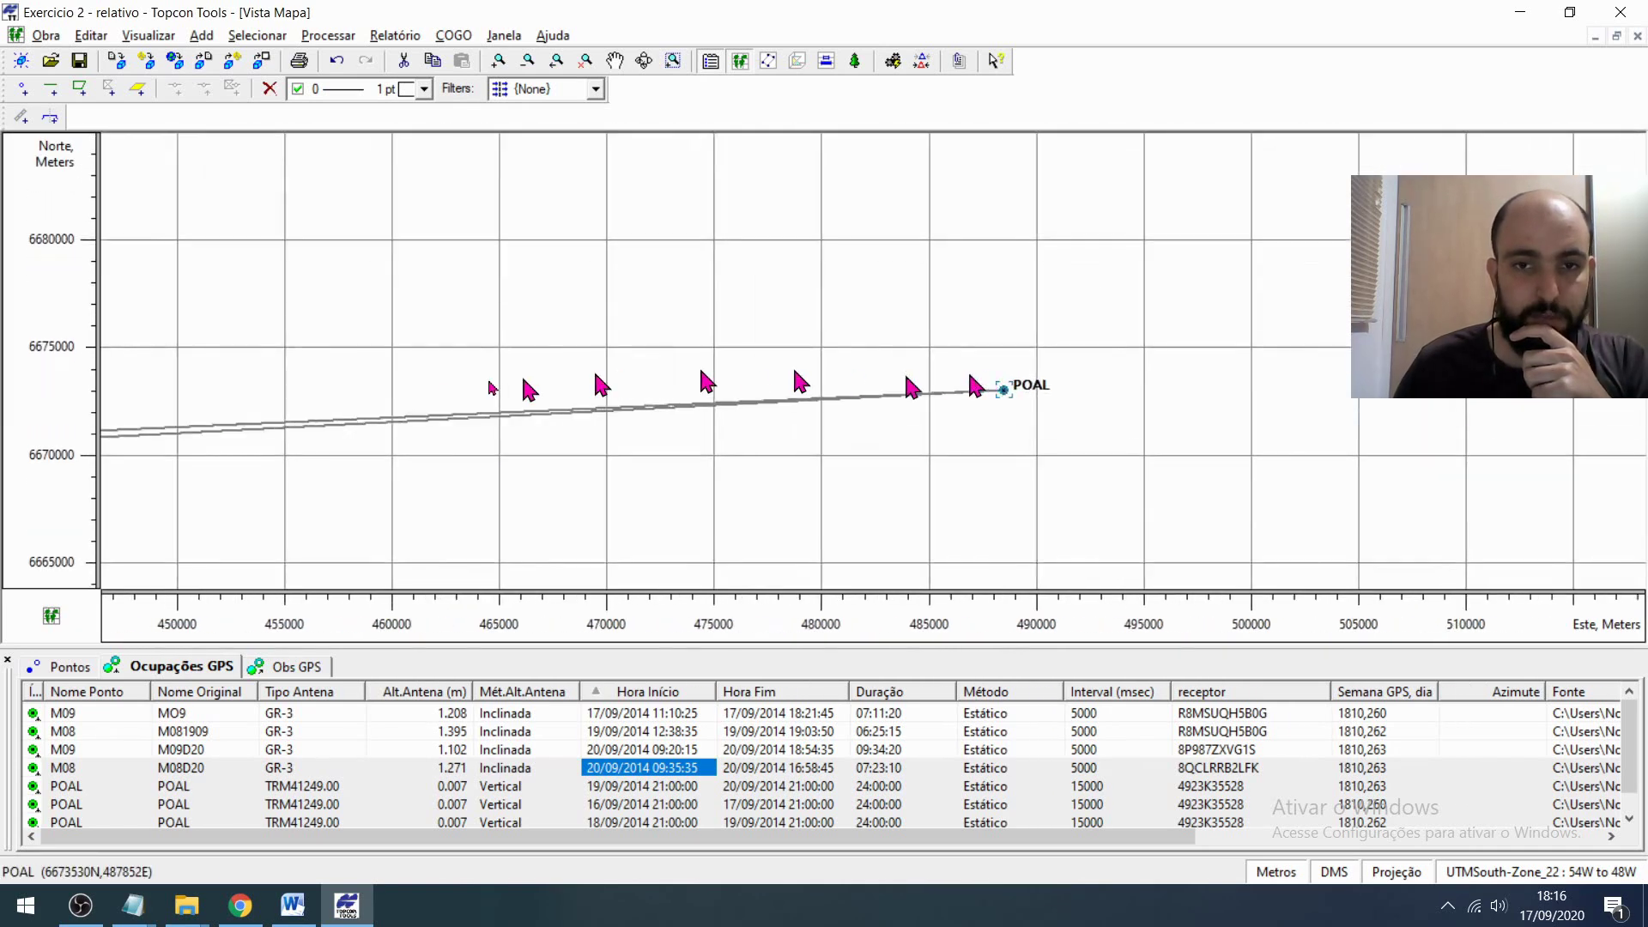
pyautogui.scroll(3, 515, 322)
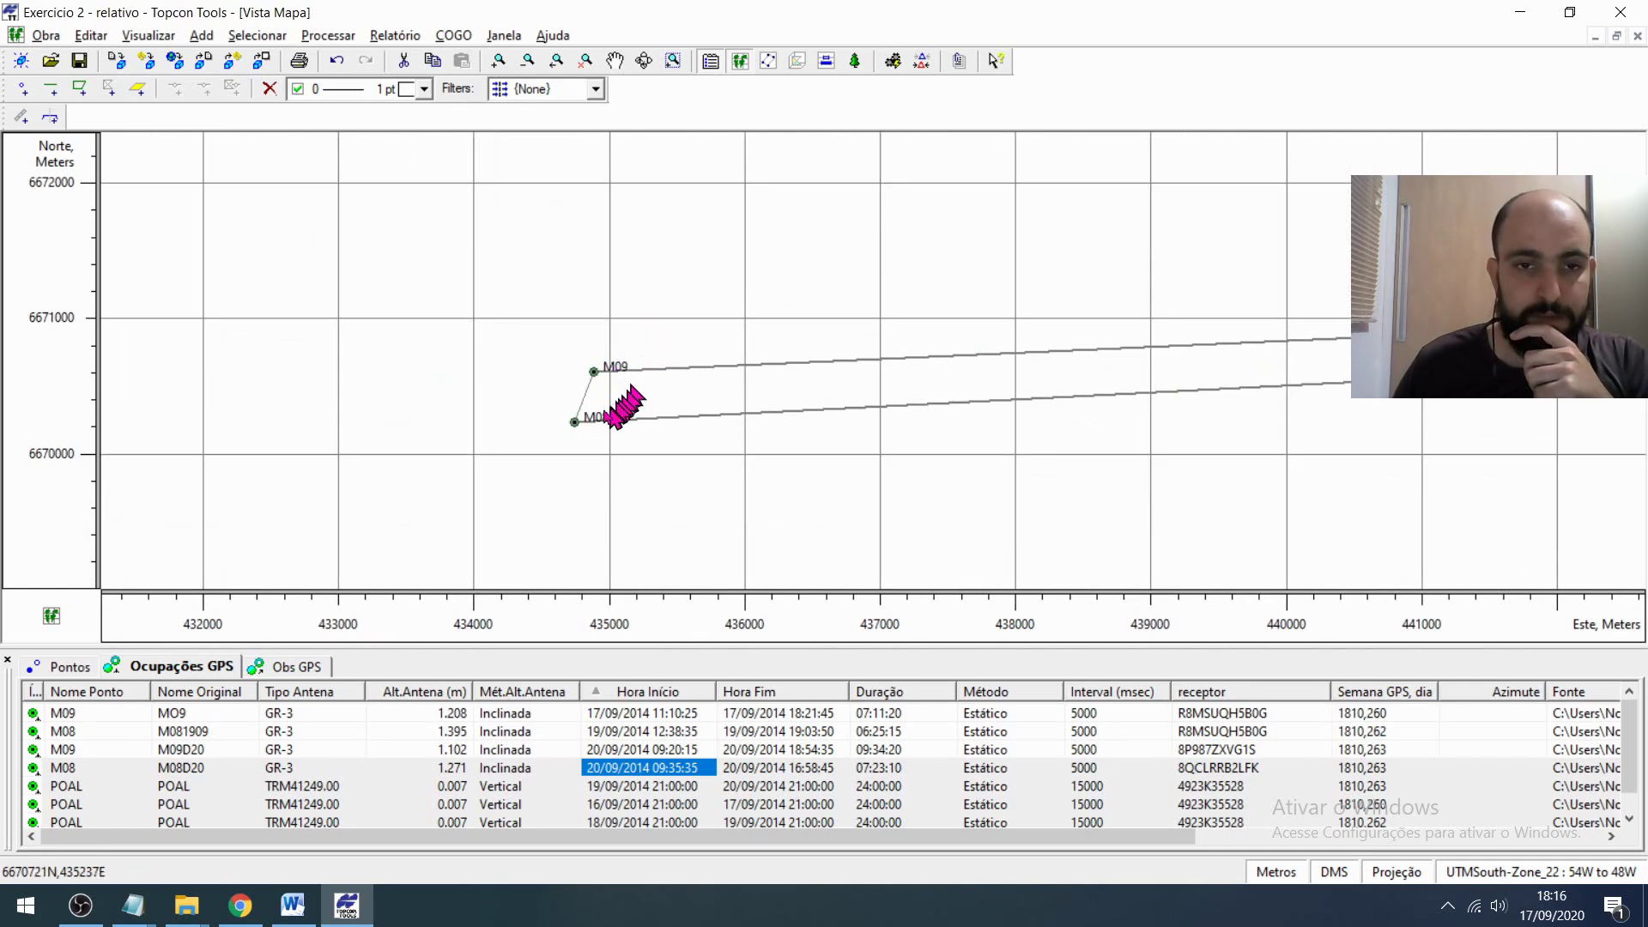
pyautogui.scroll(-5, 730, 467)
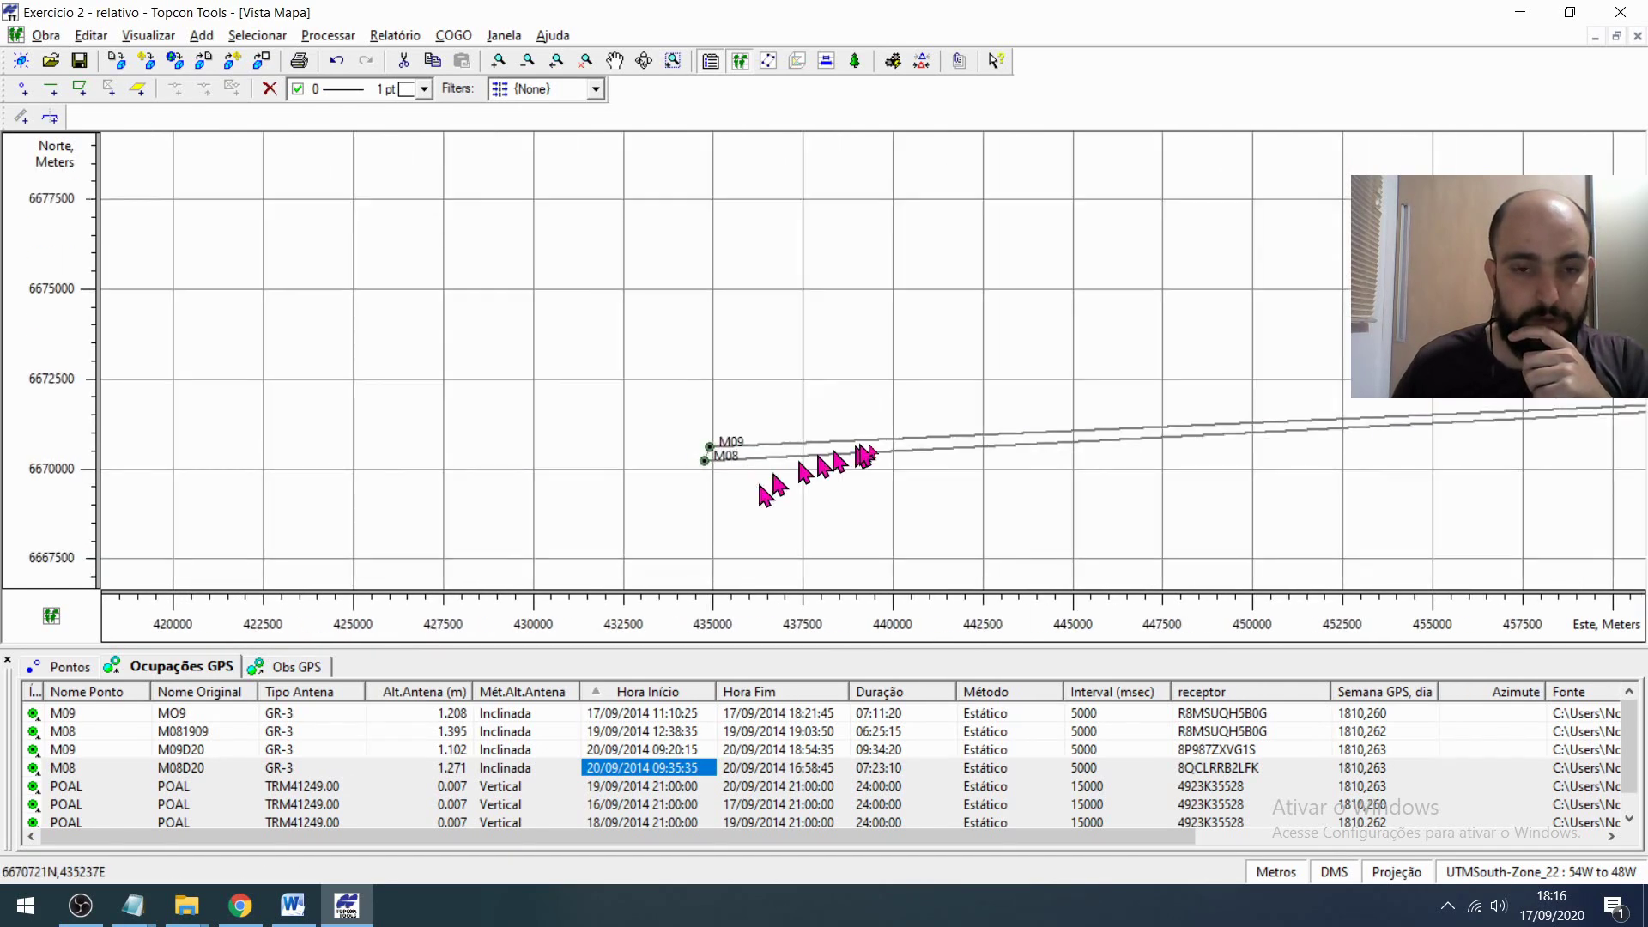
pyautogui.scroll(2, 839, 415)
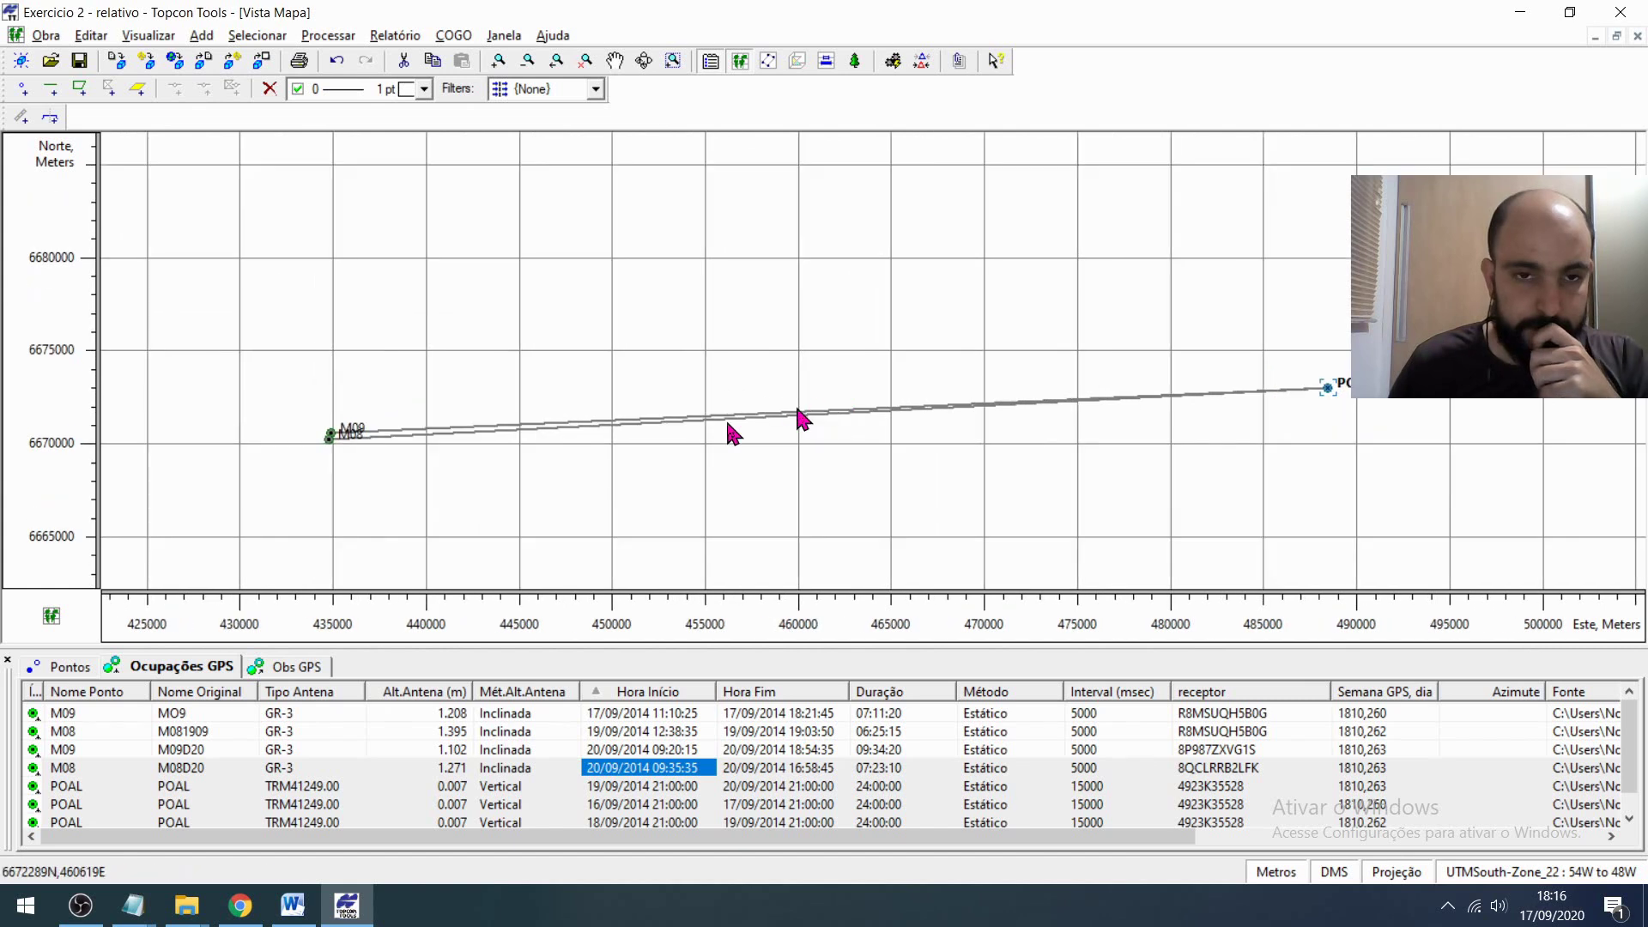
# - List the job's points and open the properties of point POAL
pyautogui.click(58, 674)
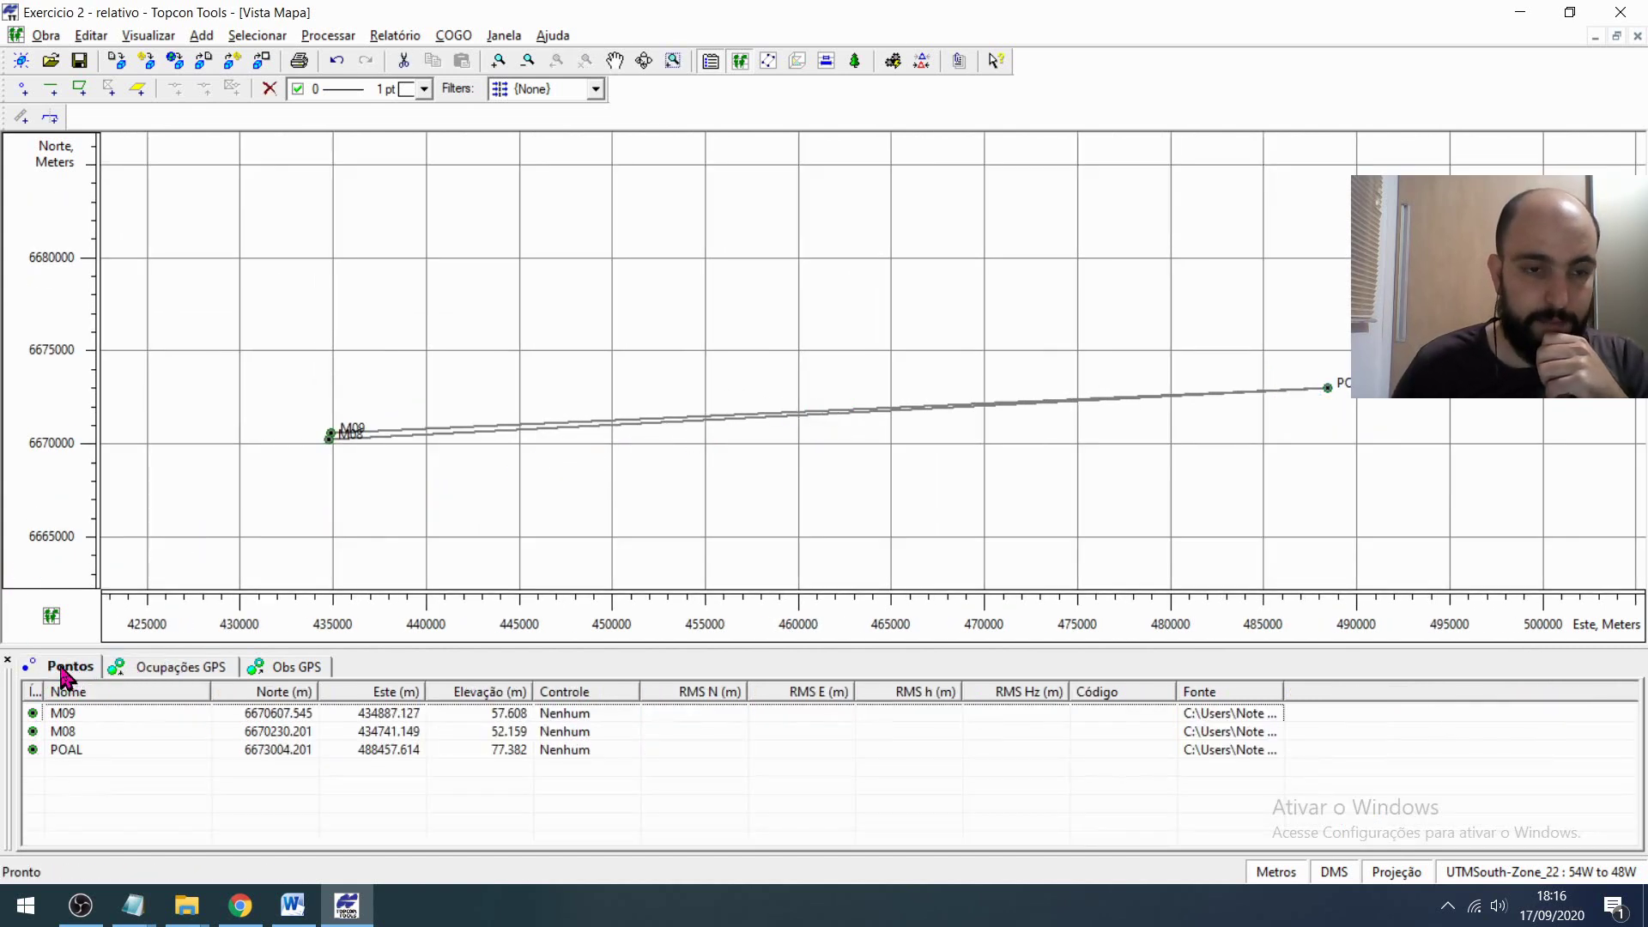
pyautogui.click(117, 753)
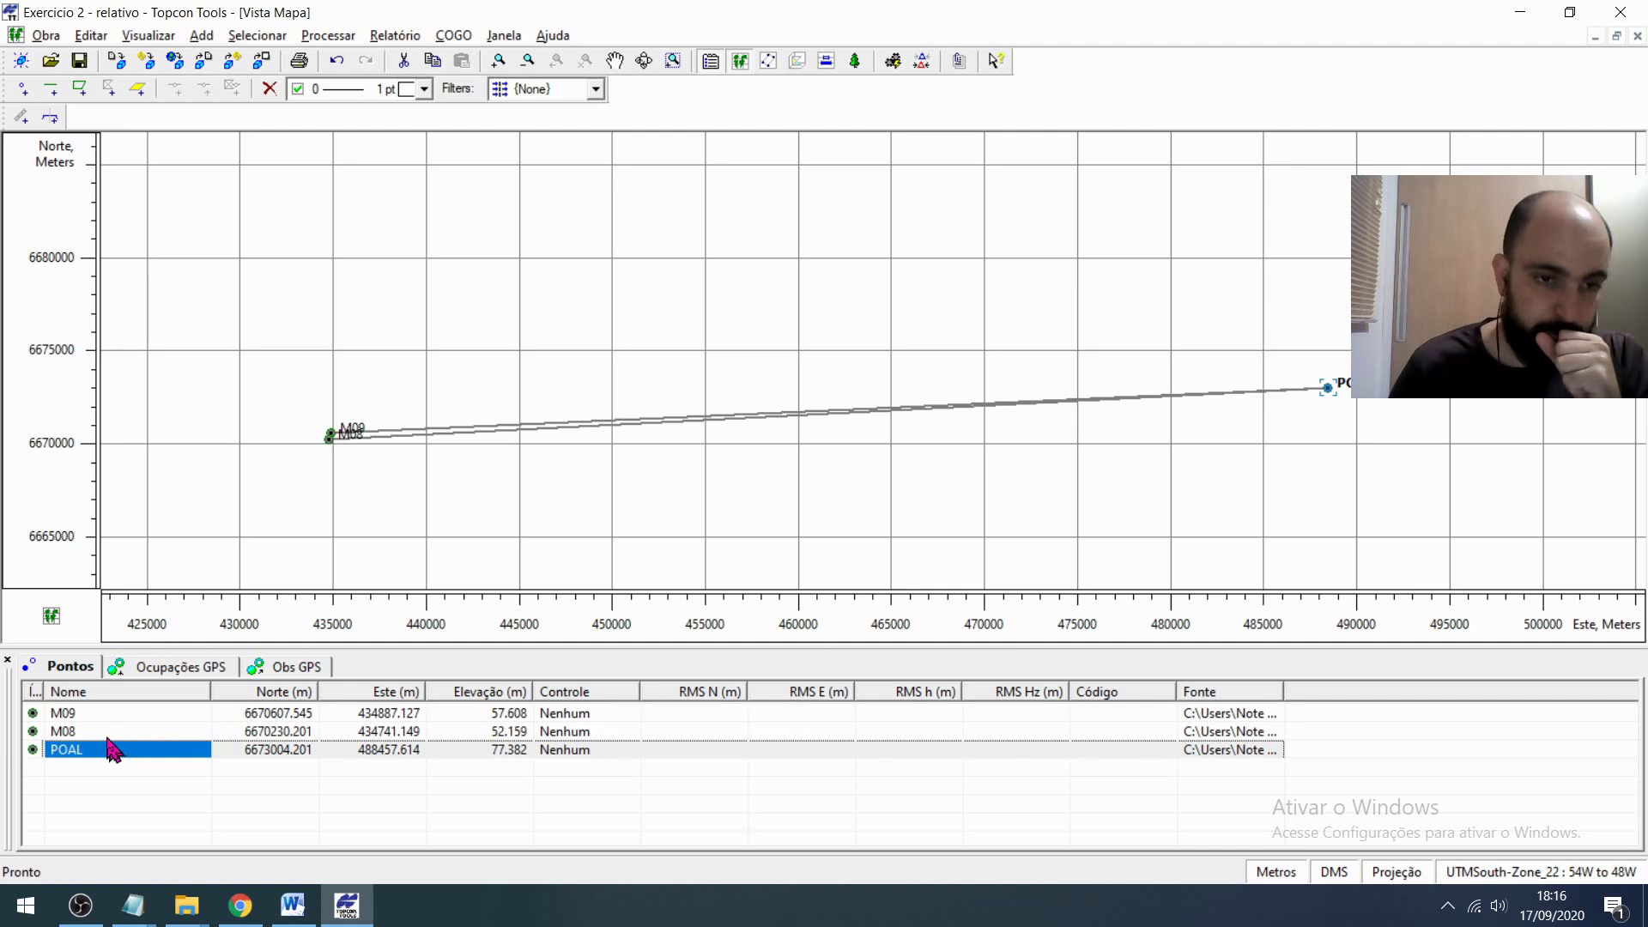
pyautogui.press('Up')
pyautogui.click(121, 745)
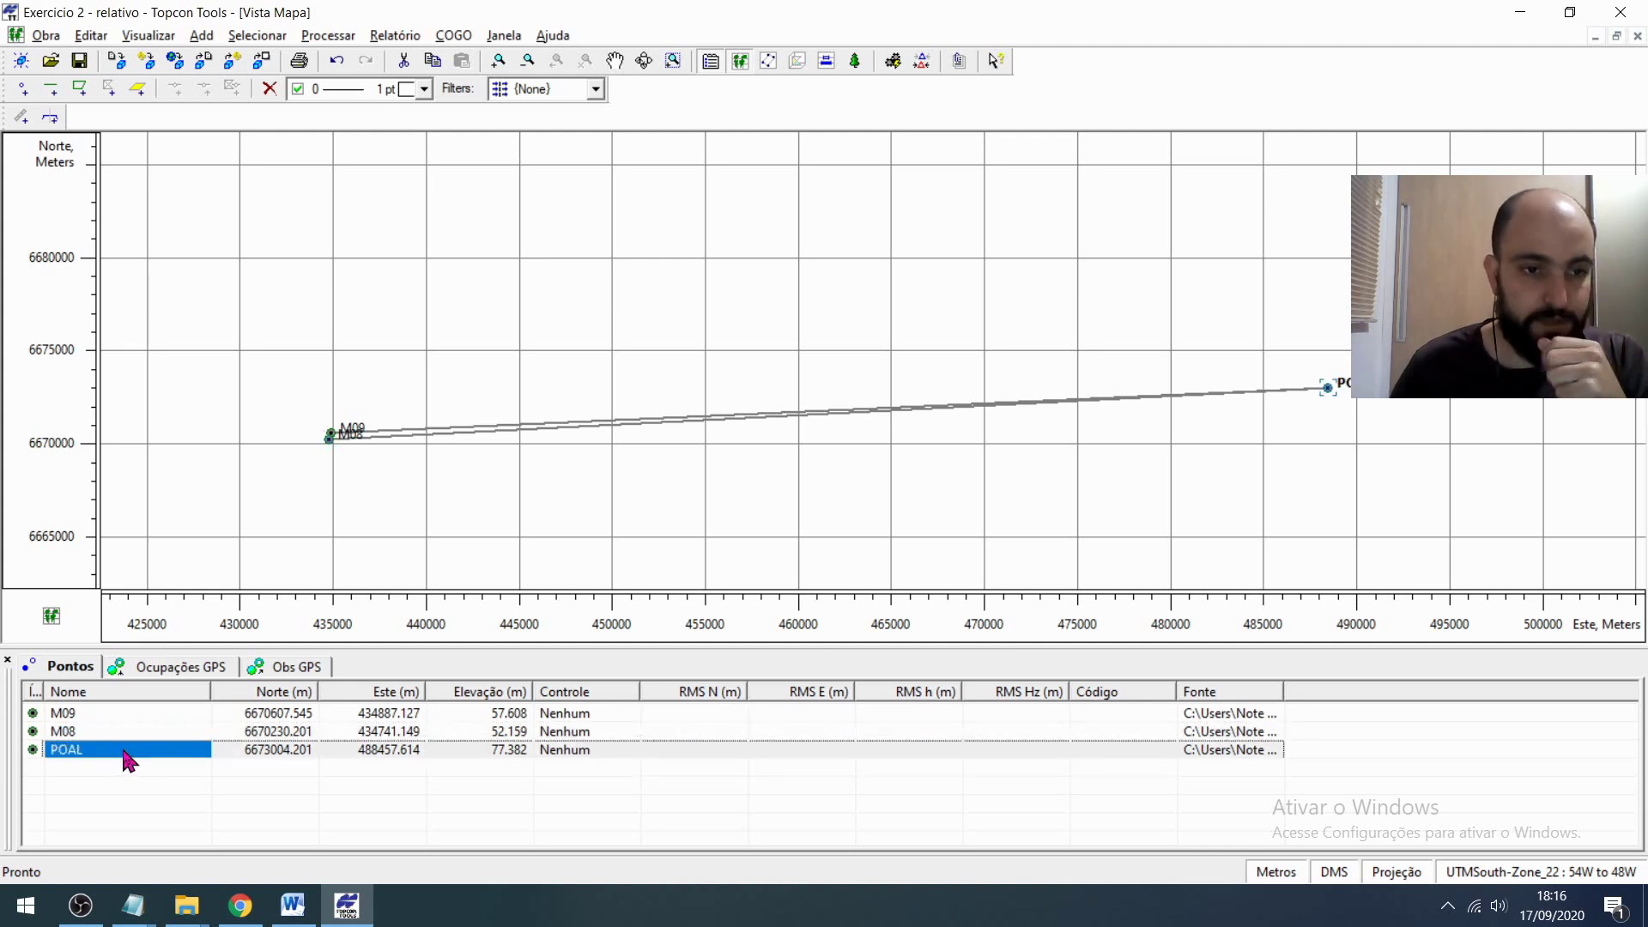
pyautogui.click(127, 749)
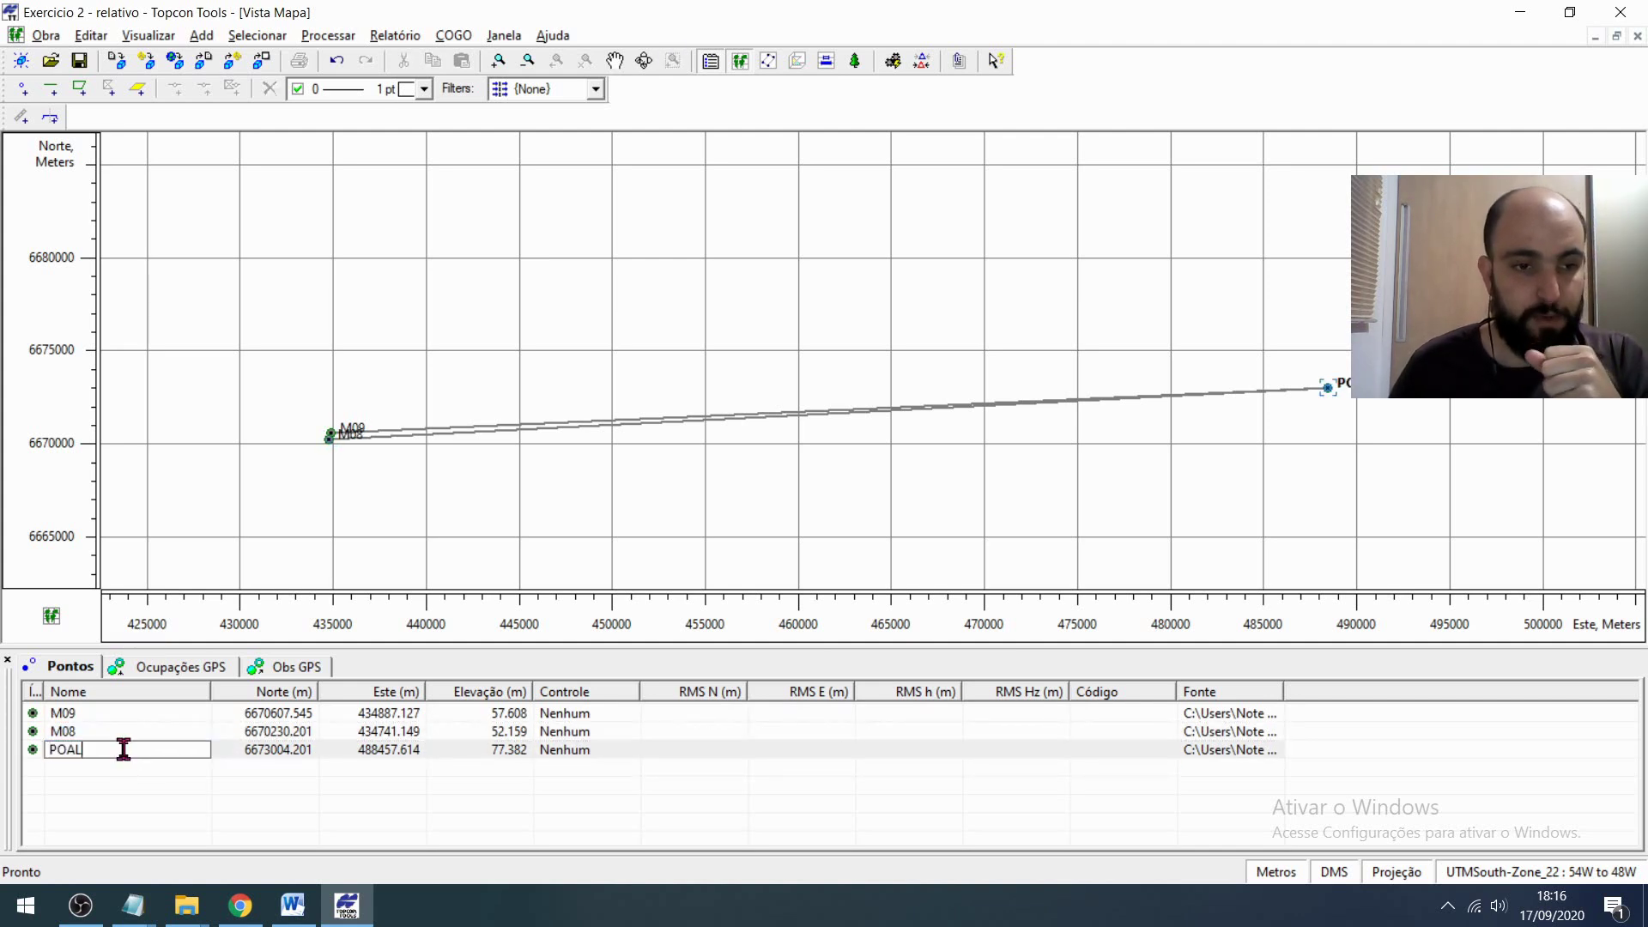
pyautogui.click(240, 792)
pyautogui.click(193, 752)
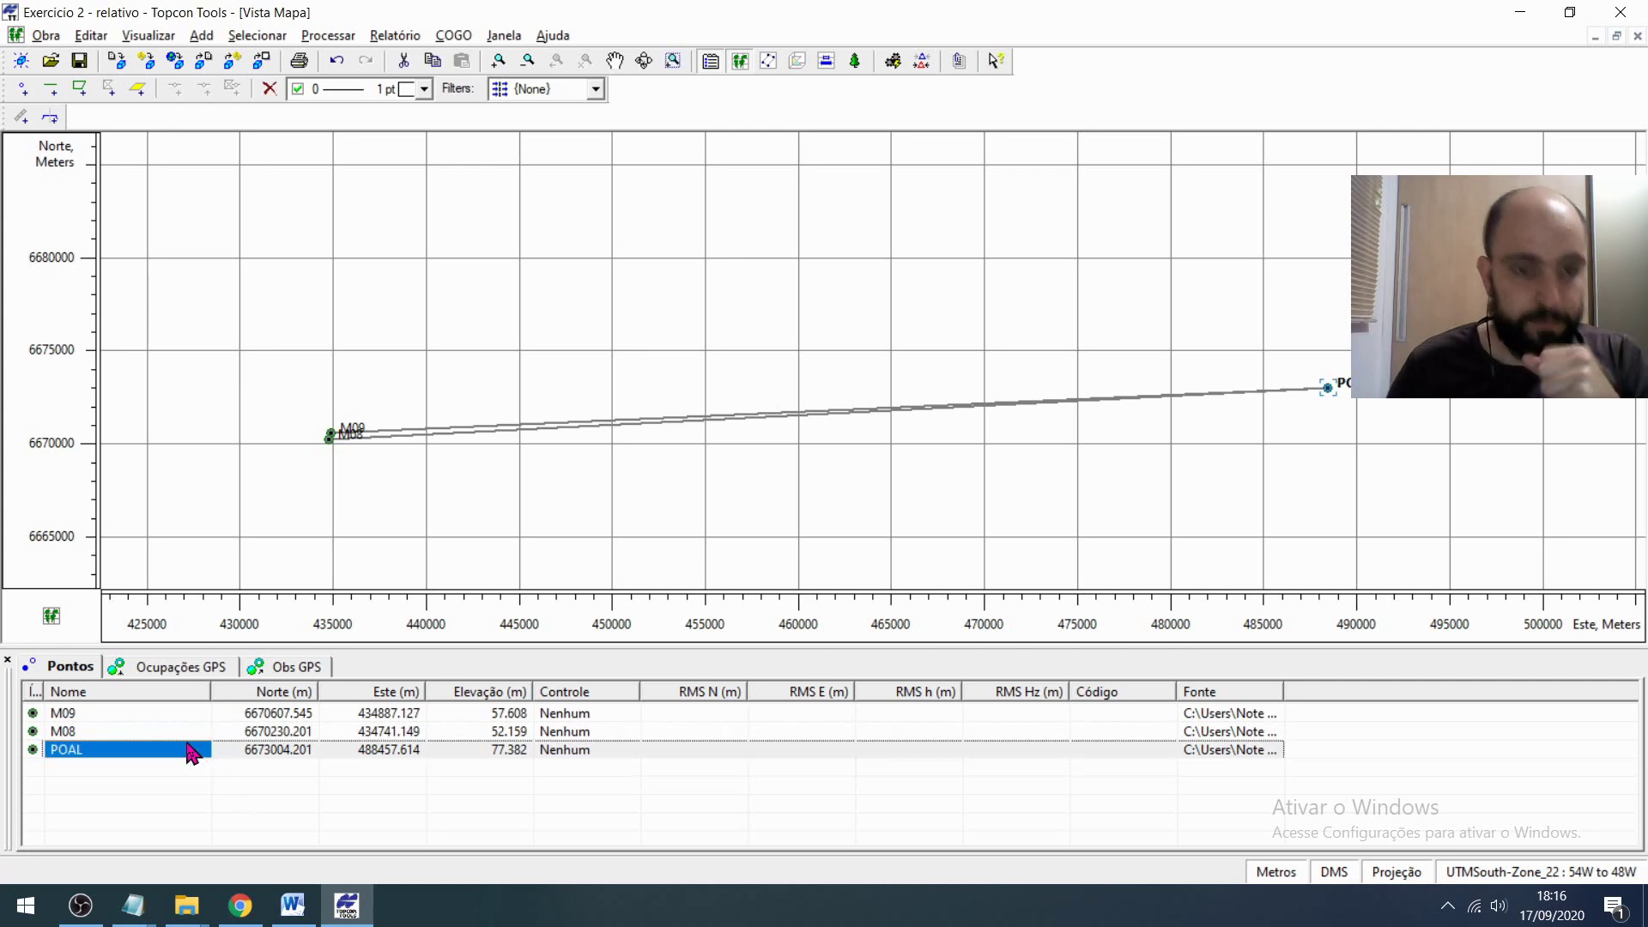
pyautogui.doubleClick(193, 752)
pyautogui.moveTo(878, 276); pyautogui.dragTo(870, 189)
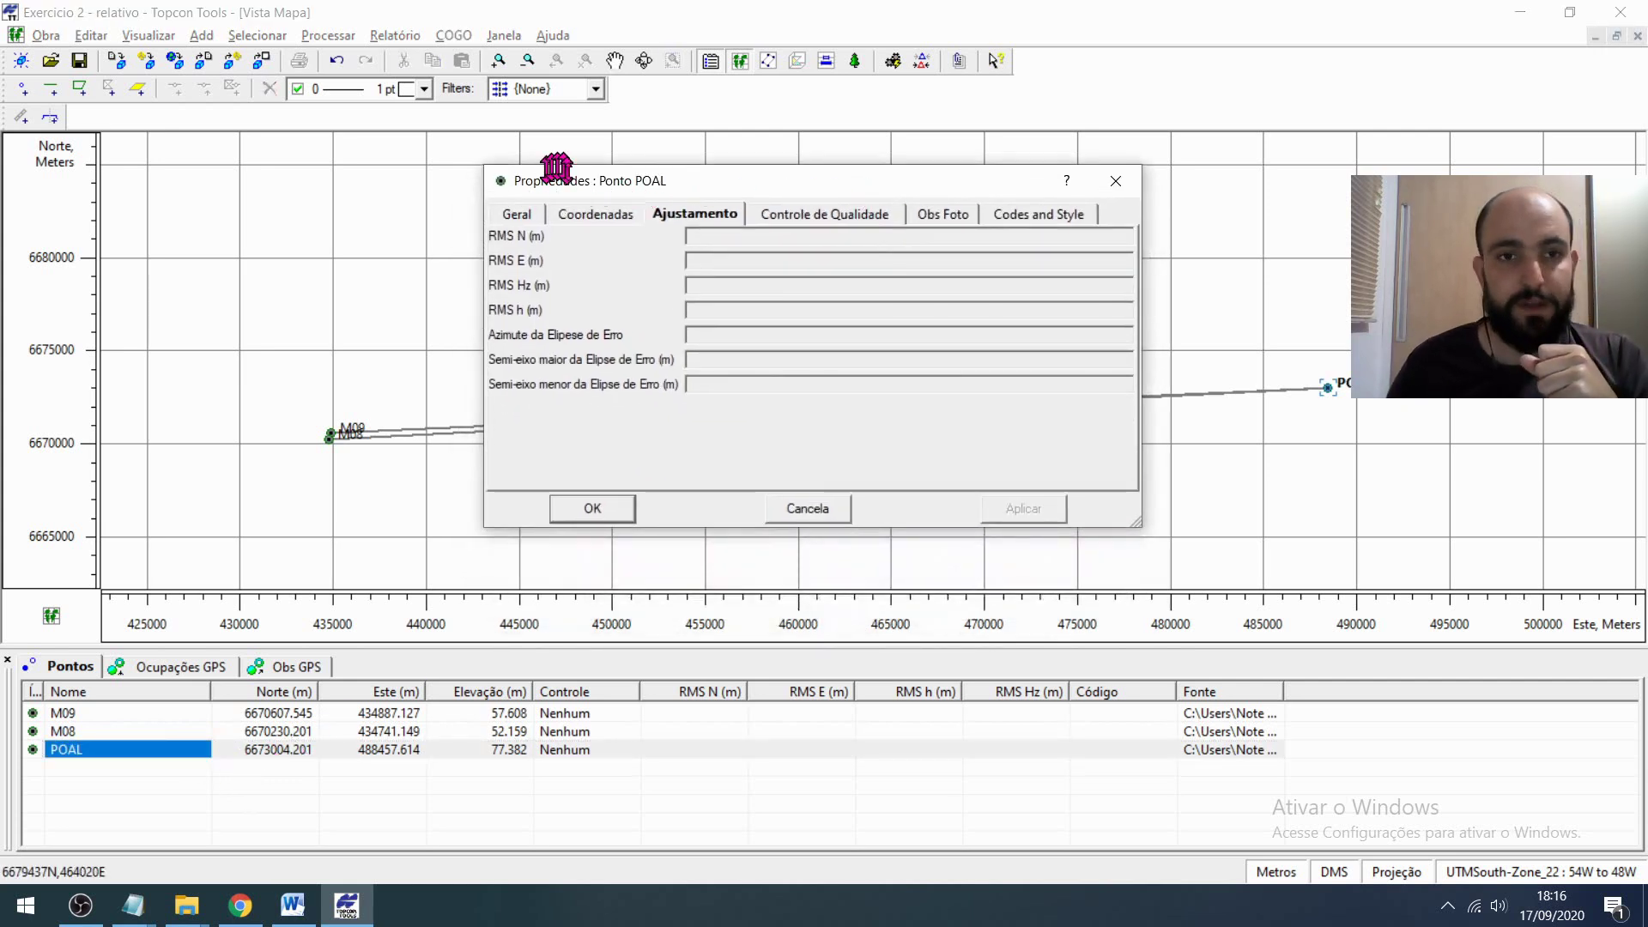
# - Set the control type of point POAL to Ambos in its general properties and apply it
pyautogui.click(518, 217)
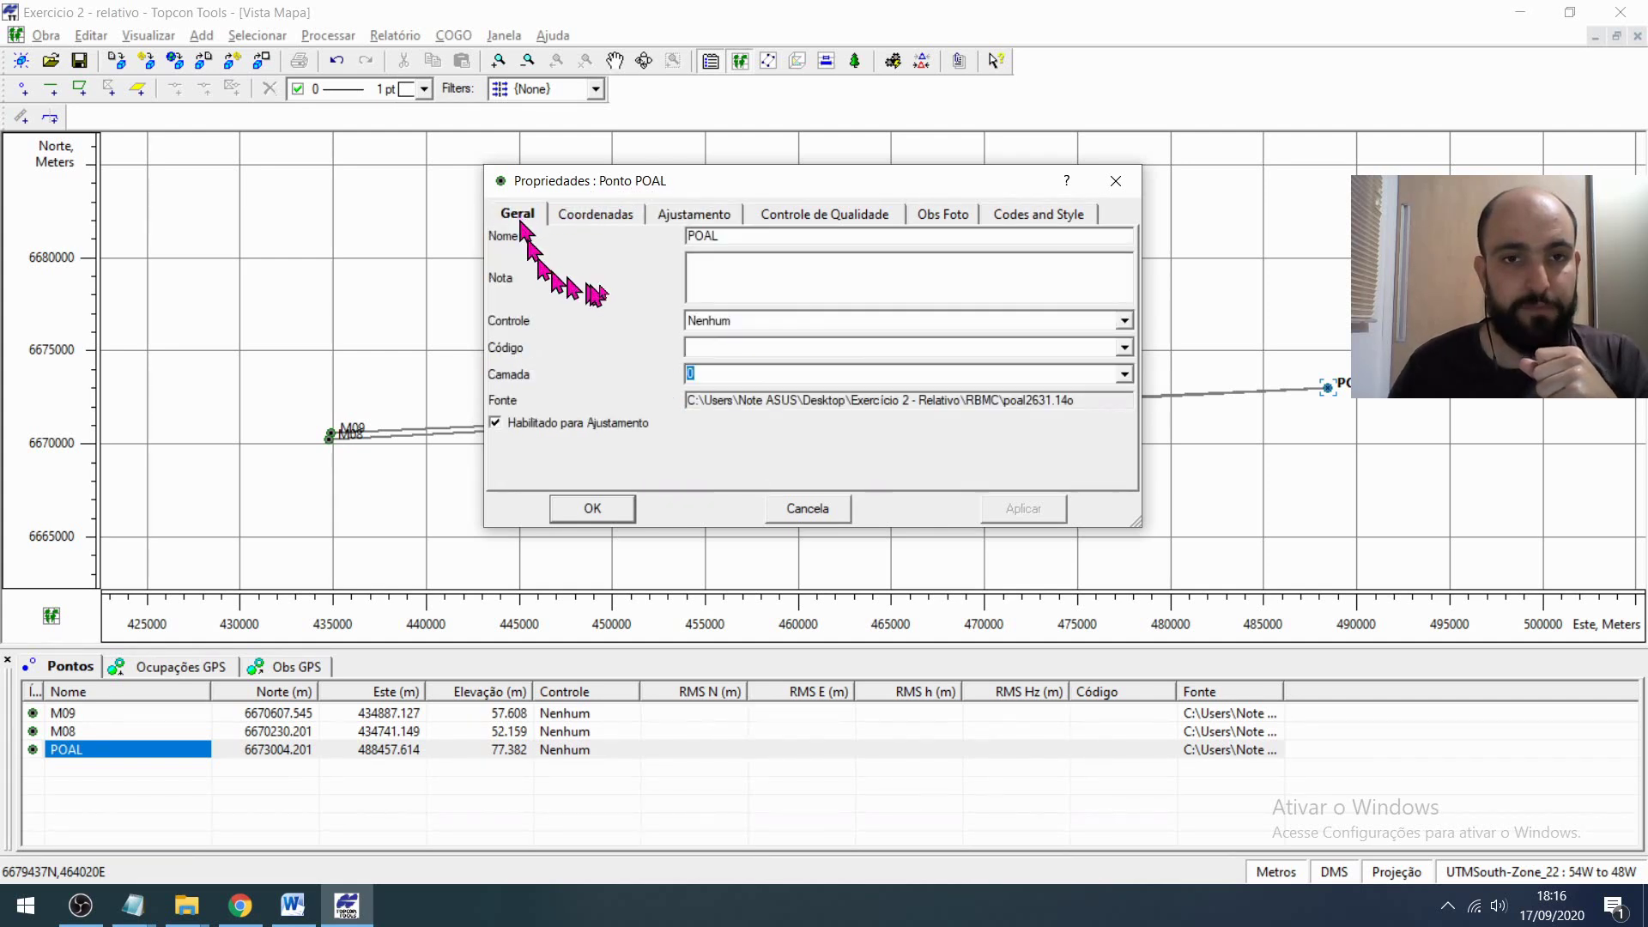
pyautogui.click(756, 321)
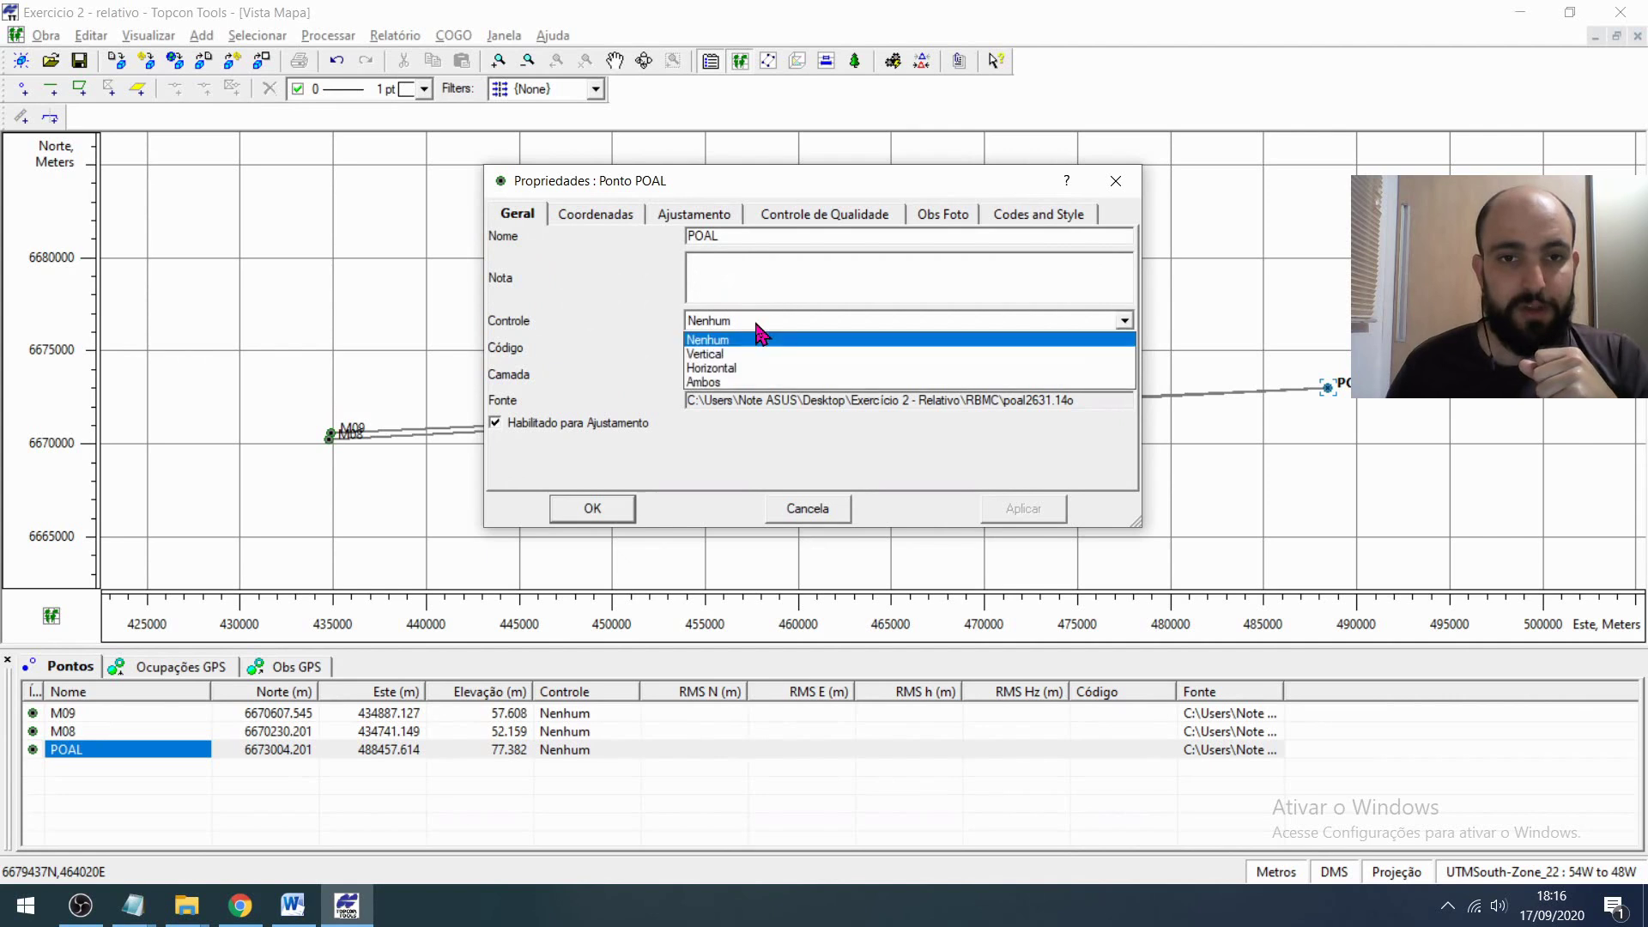
pyautogui.click(656, 322)
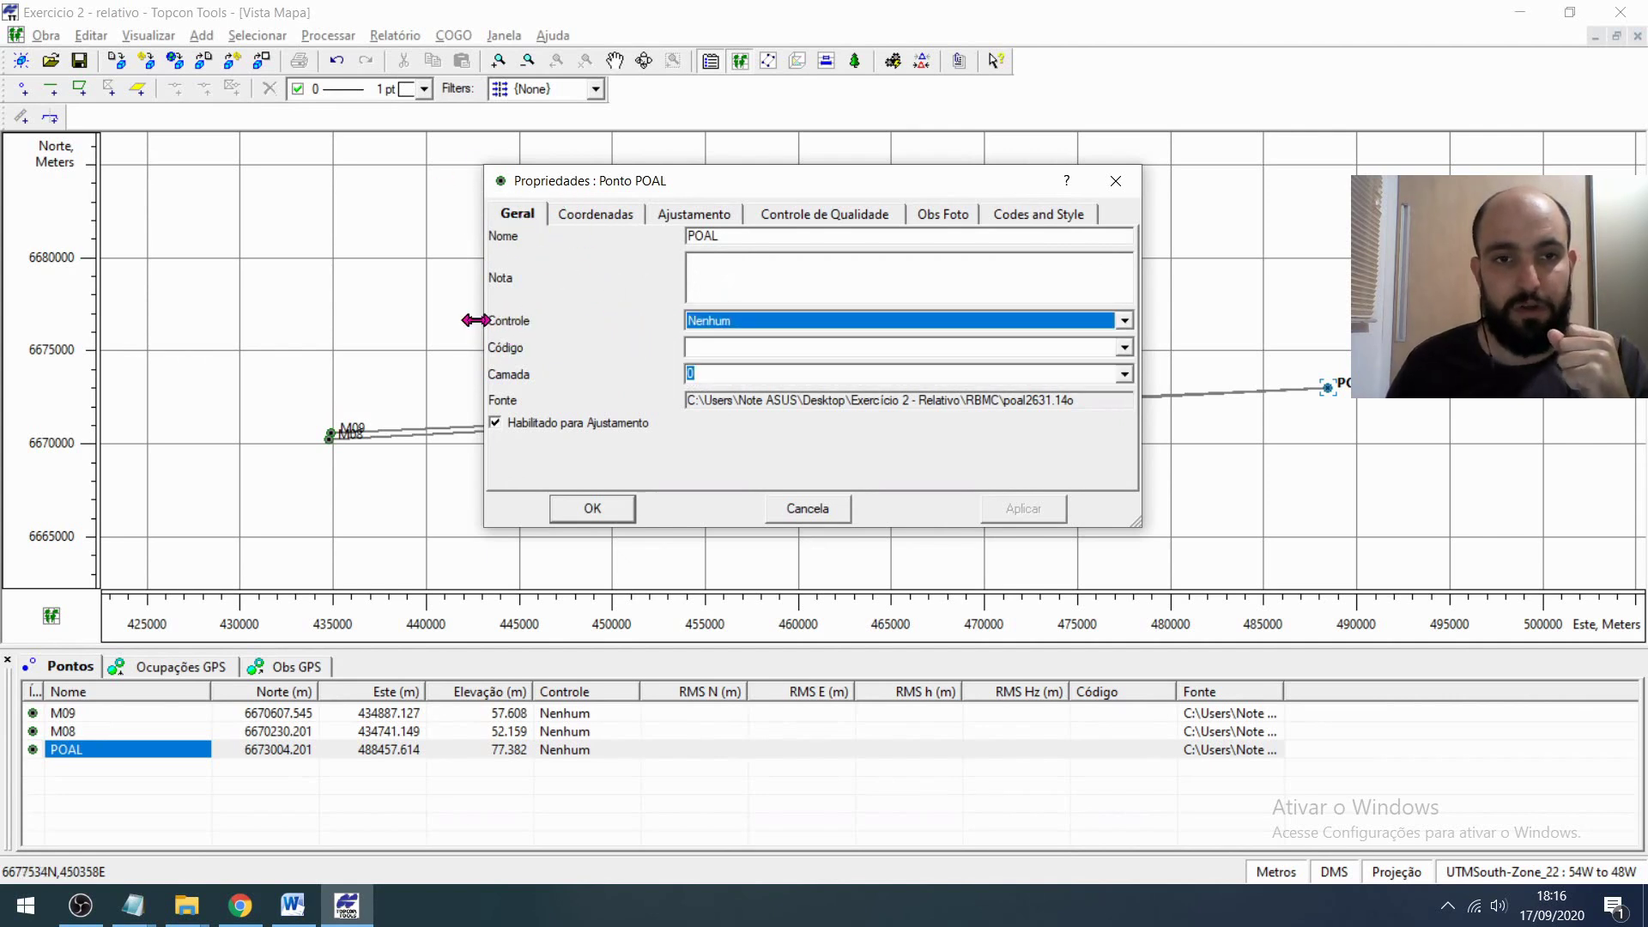
pyautogui.click(729, 324)
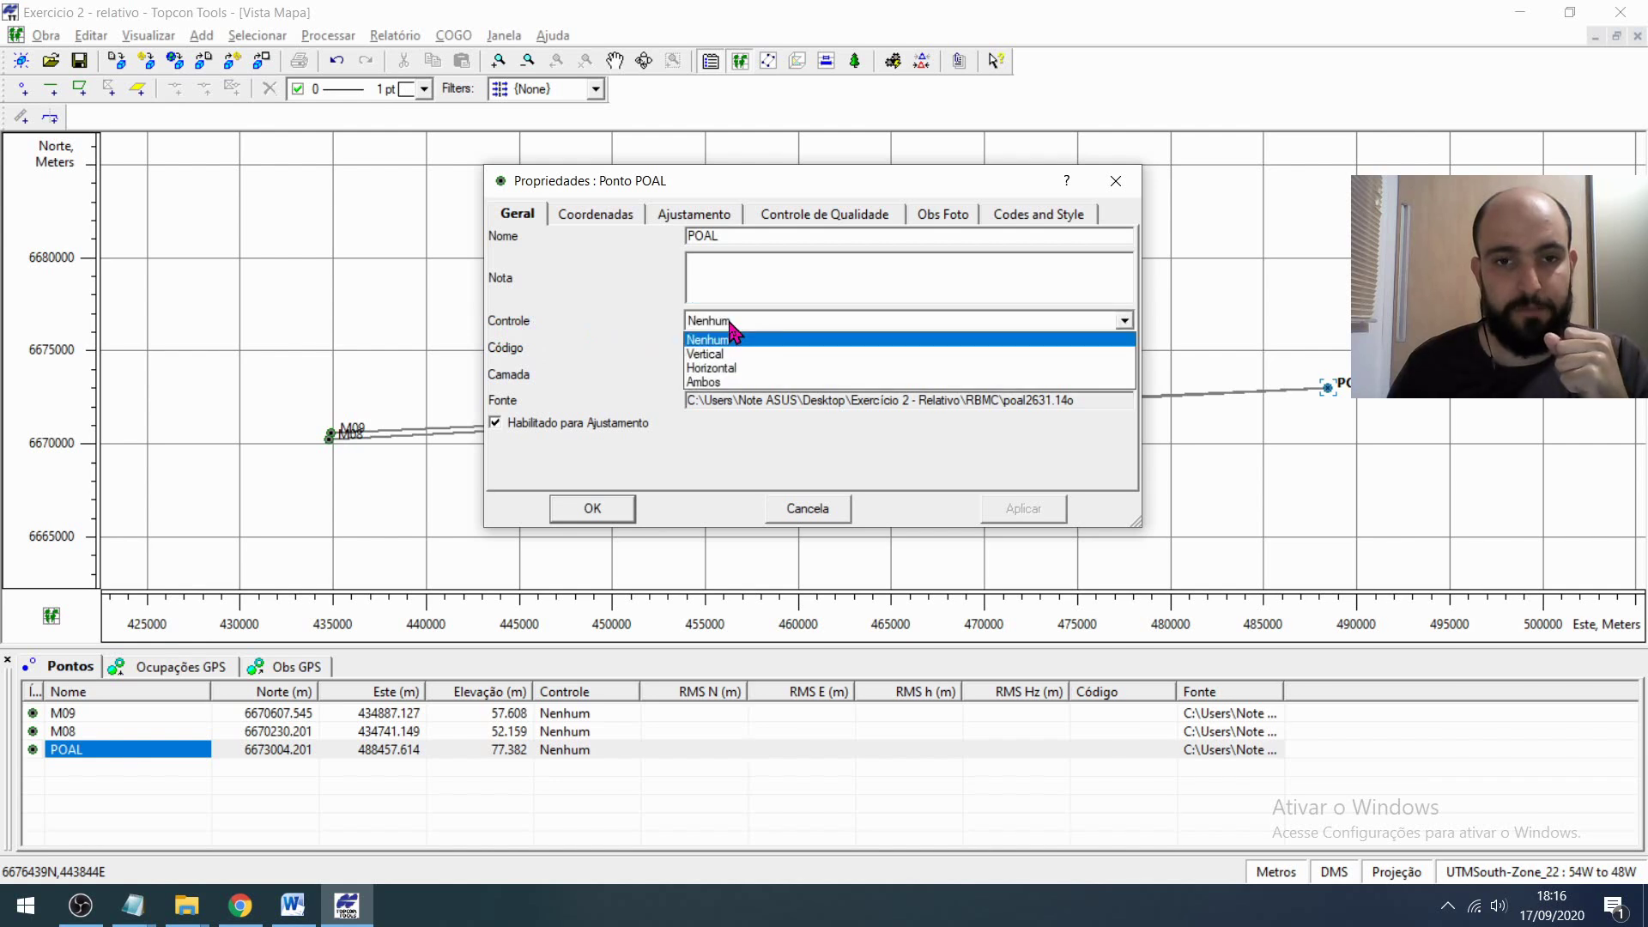
pyautogui.click(750, 385)
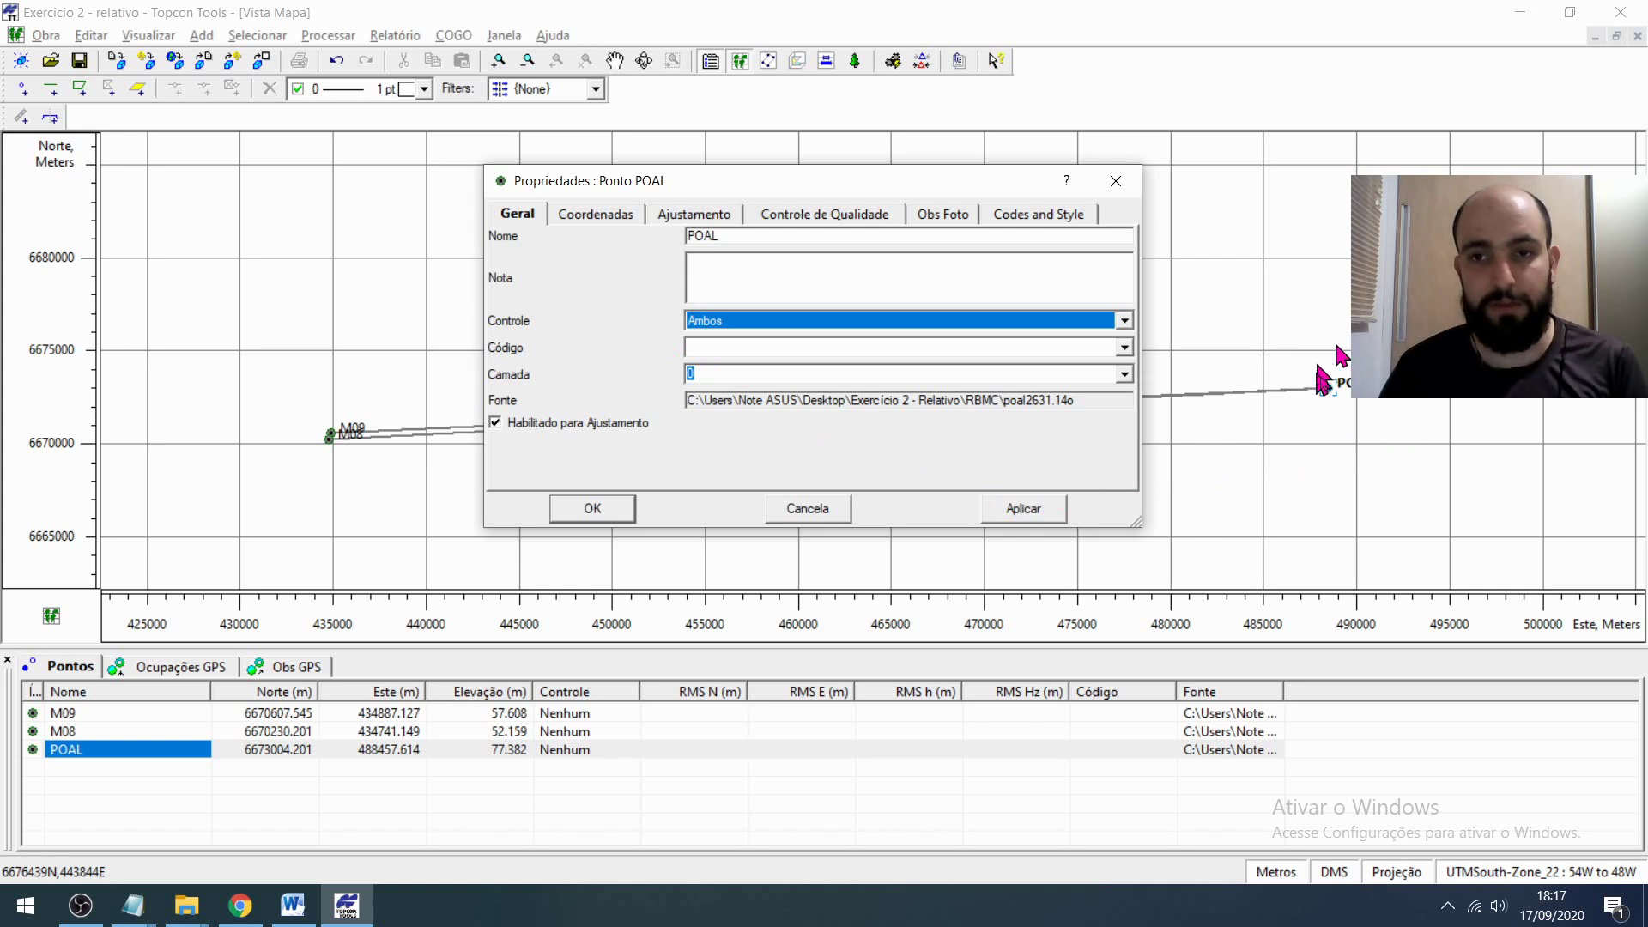
pyautogui.click(1056, 514)
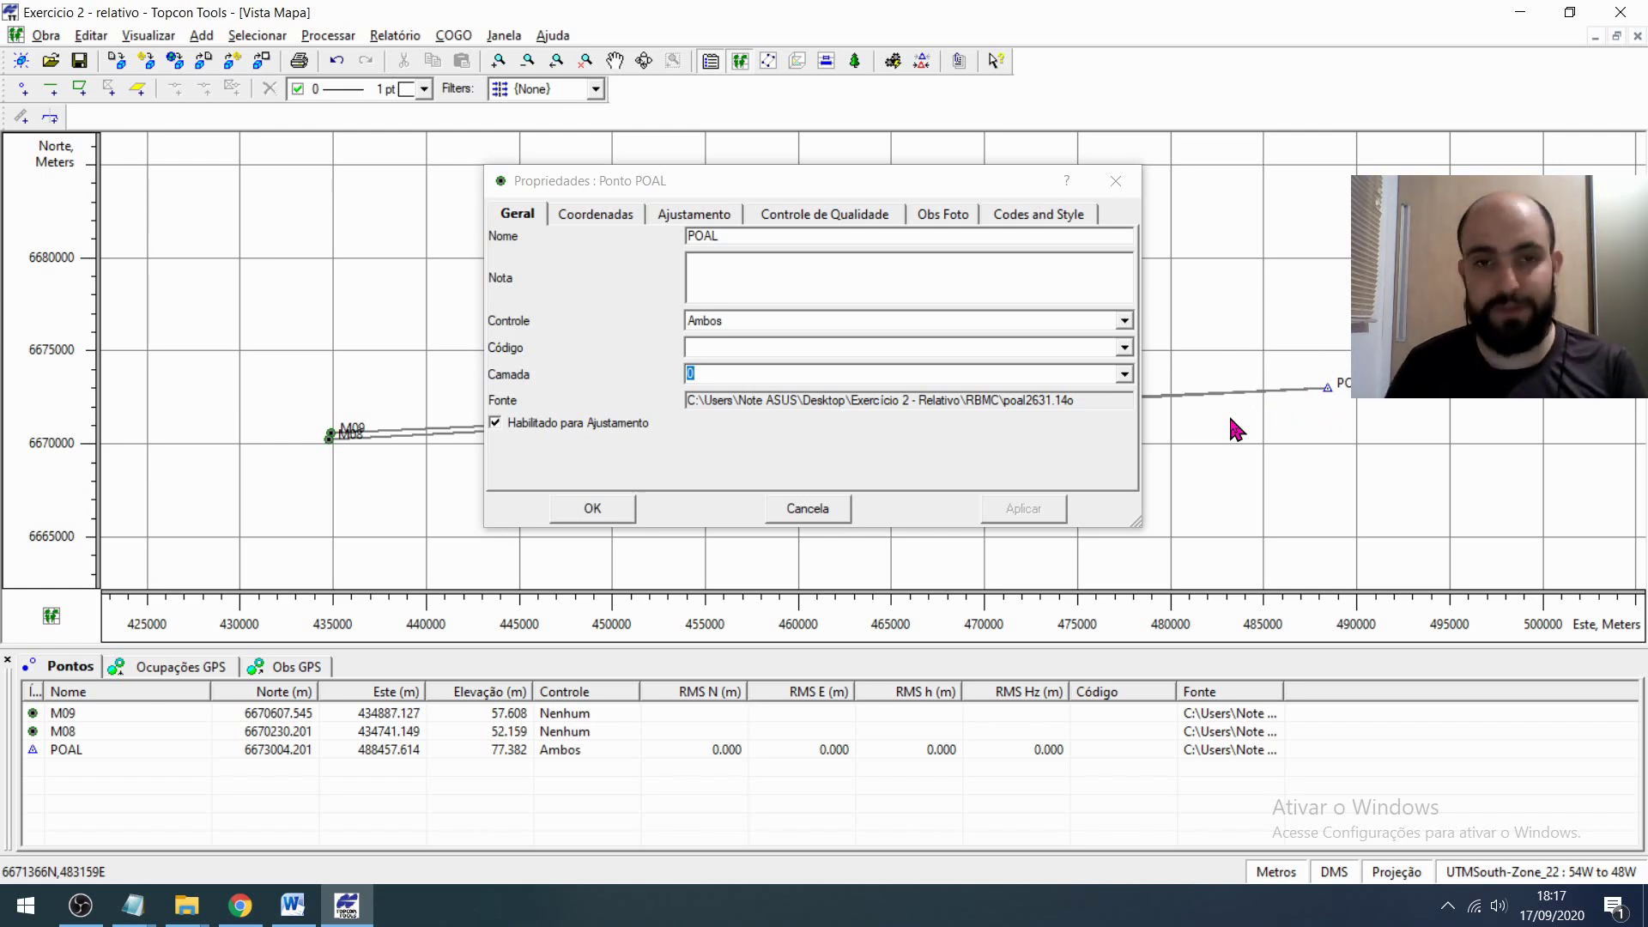
# - Review the northing, easting and elevation fields in the coordinate properties of point POAL
pyautogui.moveTo(756, 182); pyautogui.dragTo(797, 194)
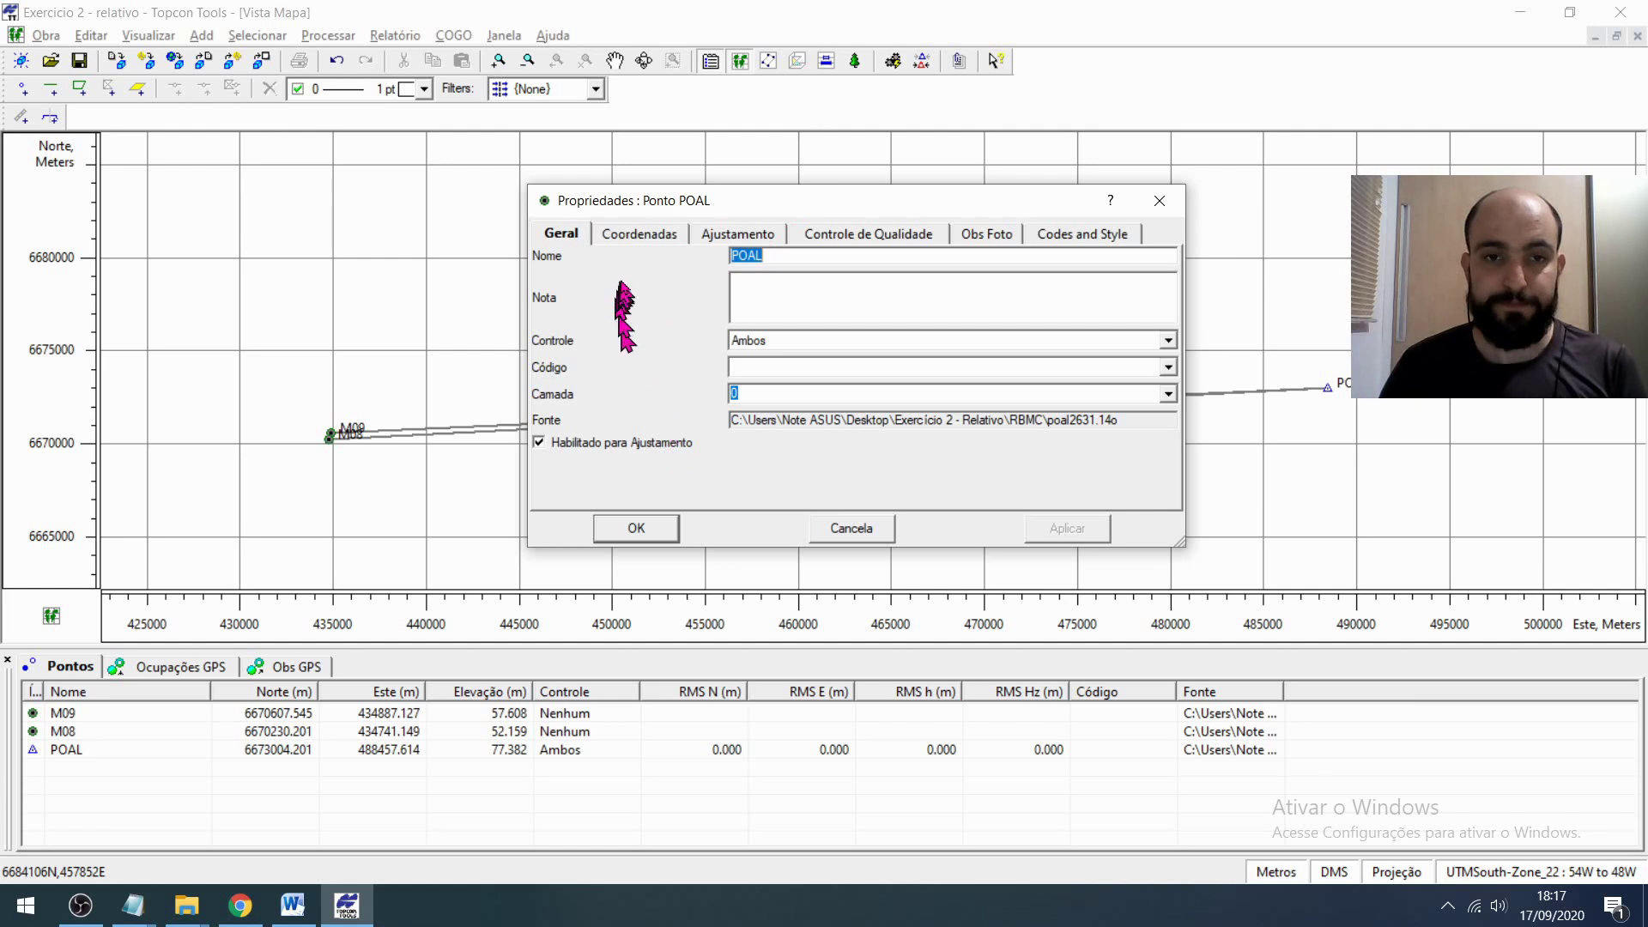
pyautogui.click(633, 237)
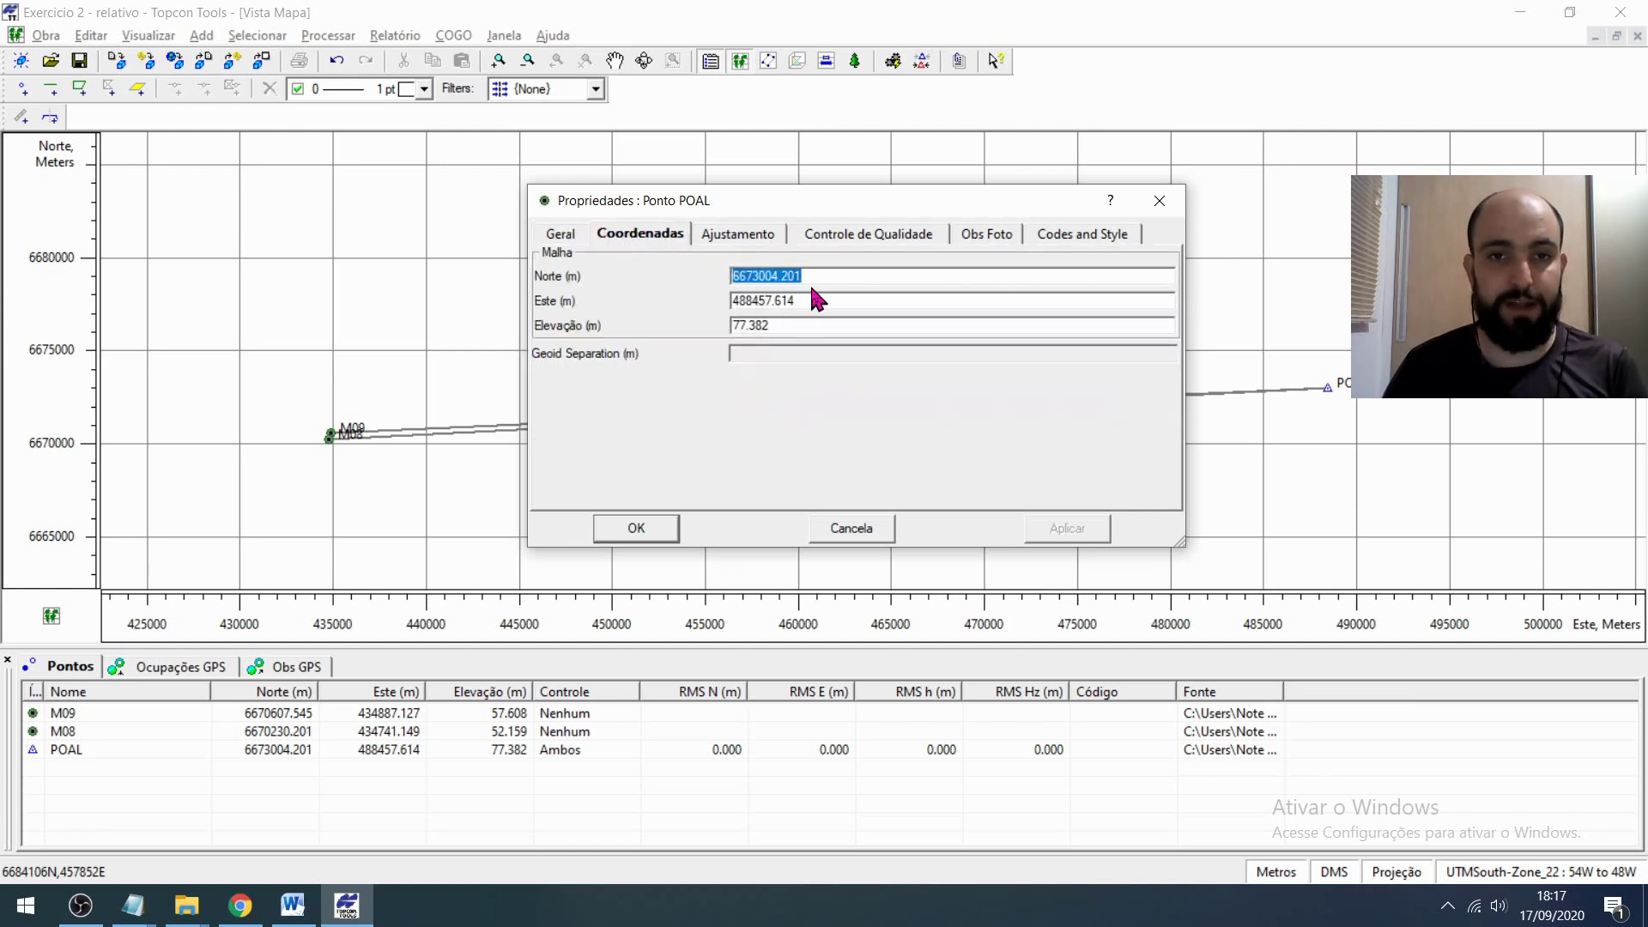
pyautogui.click(828, 299)
pyautogui.moveTo(827, 279); pyautogui.dragTo(718, 287)
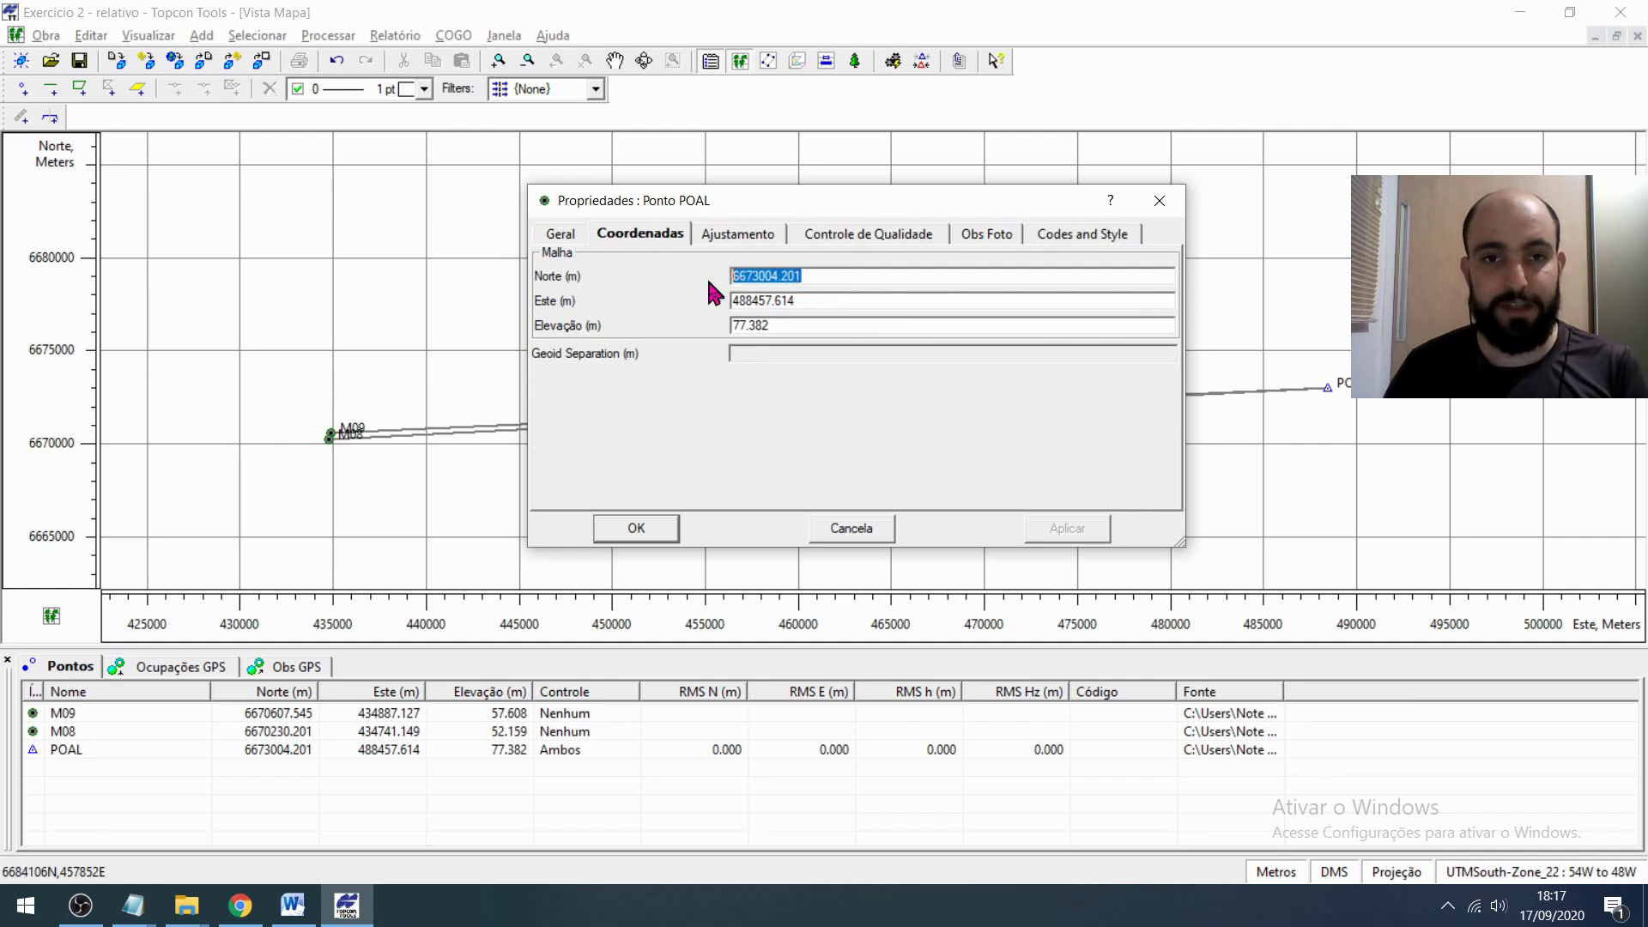
pyautogui.doubleClick(787, 300)
pyautogui.doubleClick(763, 323)
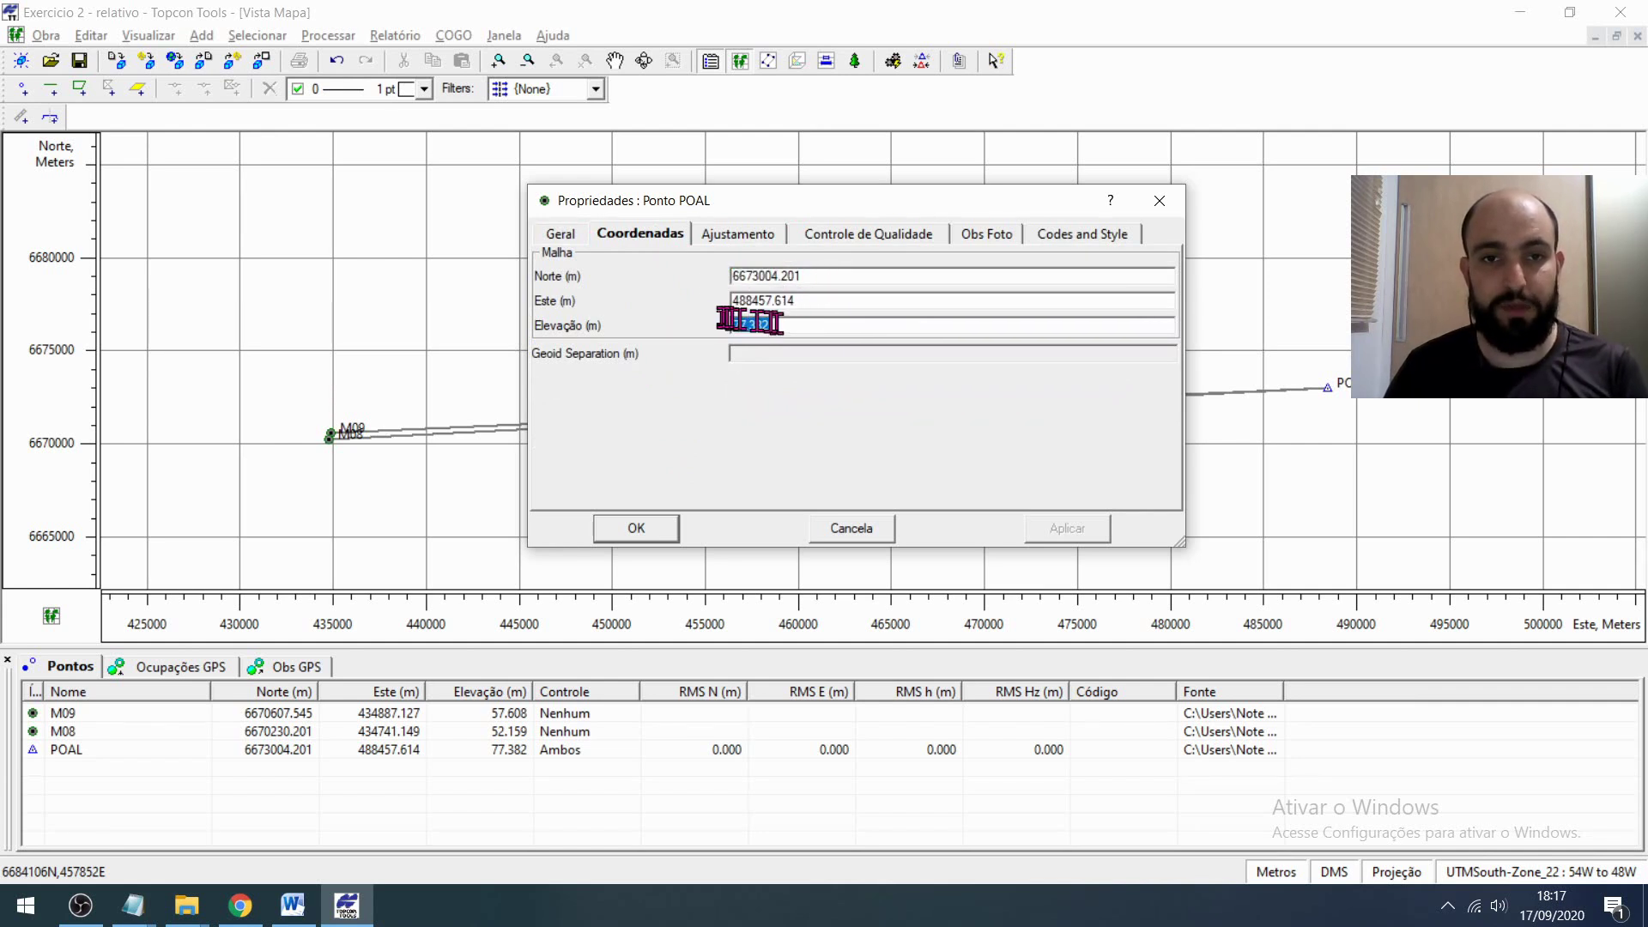
pyautogui.moveTo(745, 212)
pyautogui.mouseDown()
pyautogui.moveTo(817, 350)
pyautogui.moveTo(773, 210)
pyautogui.mouseUp()
pyautogui.moveTo(846, 282); pyautogui.dragTo(762, 283)
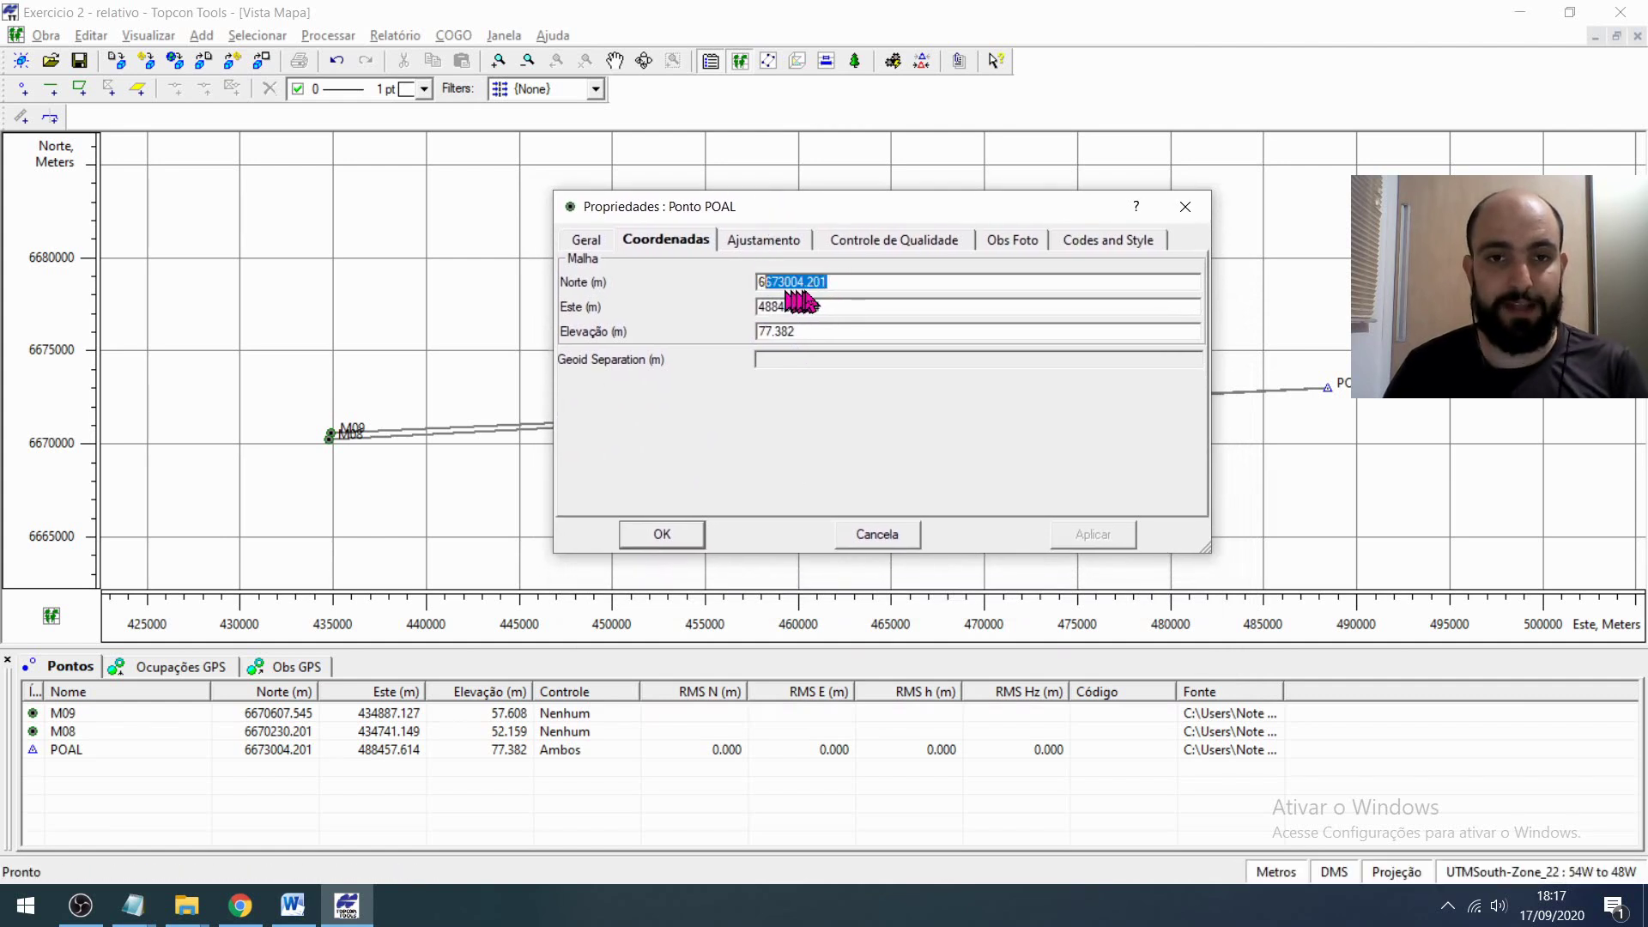
pyautogui.click(848, 284)
pyautogui.moveTo(853, 287); pyautogui.dragTo(757, 306)
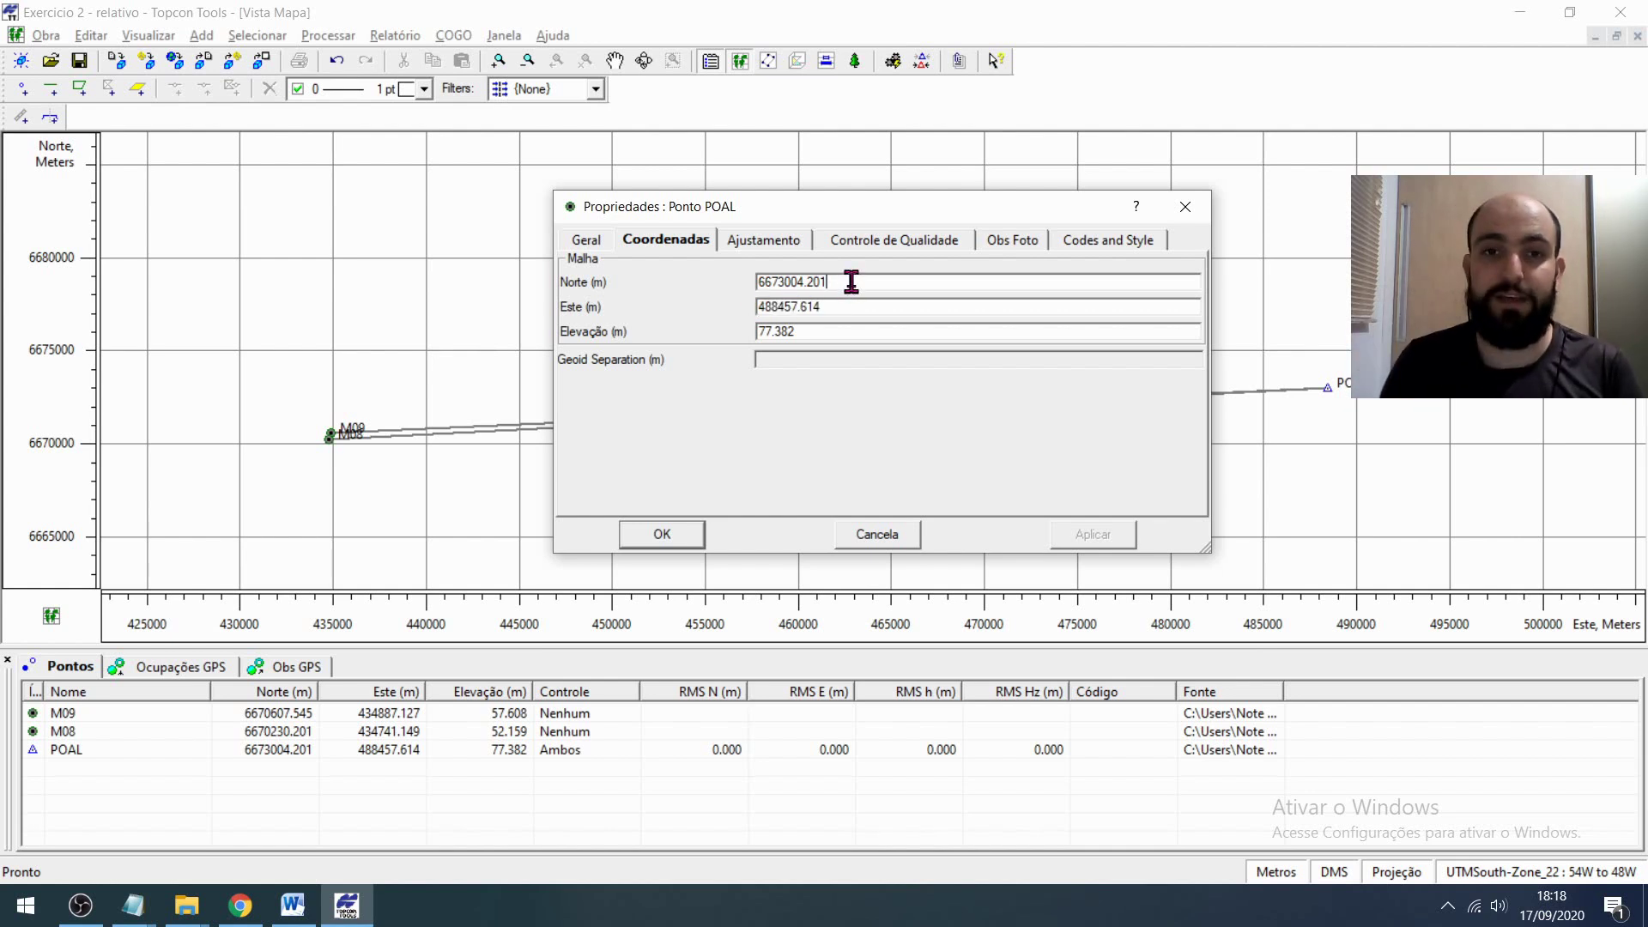
pyautogui.moveTo(850, 281); pyautogui.dragTo(759, 283)
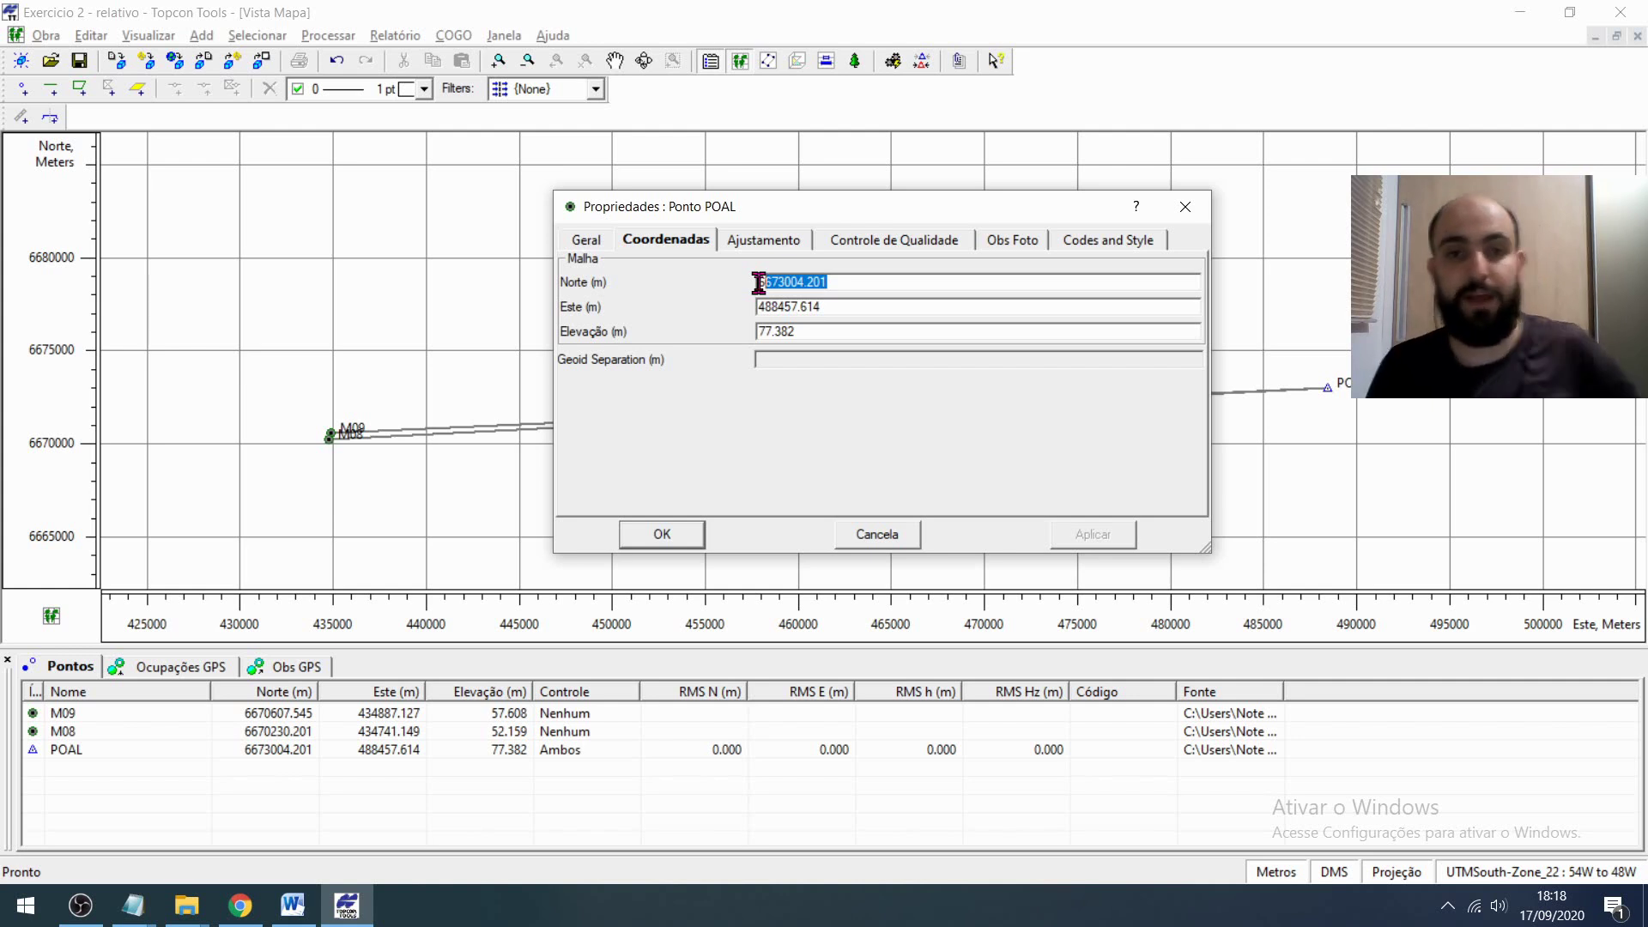
pyautogui.click(762, 283)
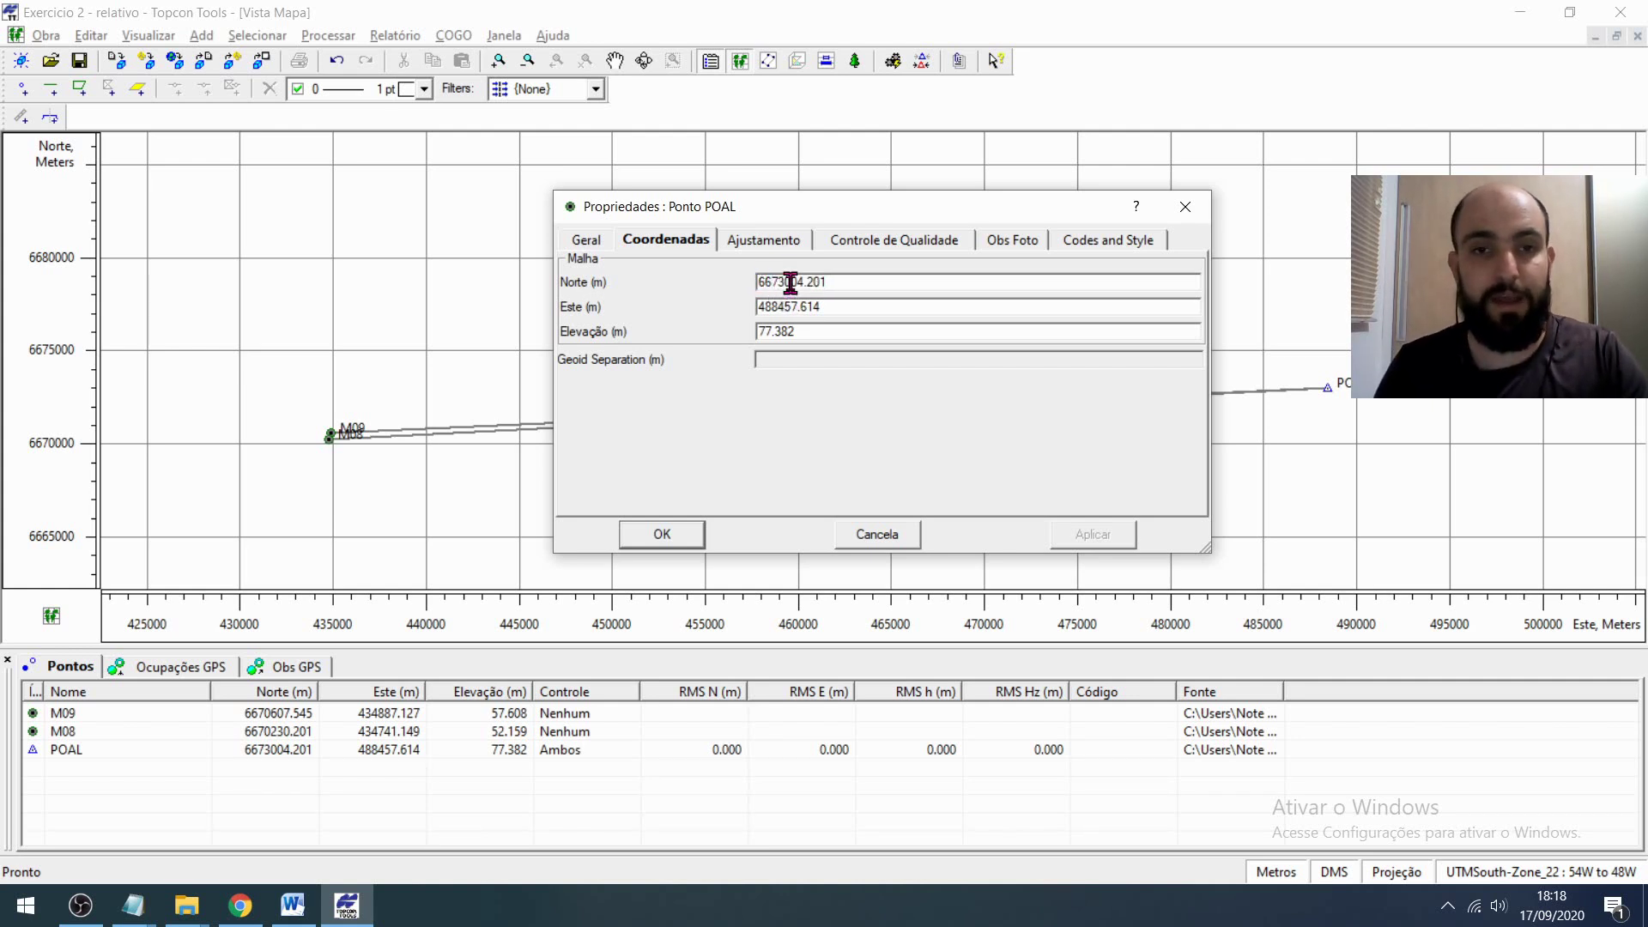
# - Switch to File Explorer and open the Descritivo_POAL station report from the RBMC folder
pyautogui.moveTo(790, 283); pyautogui.dragTo(829, 283)
pyautogui.click(837, 286)
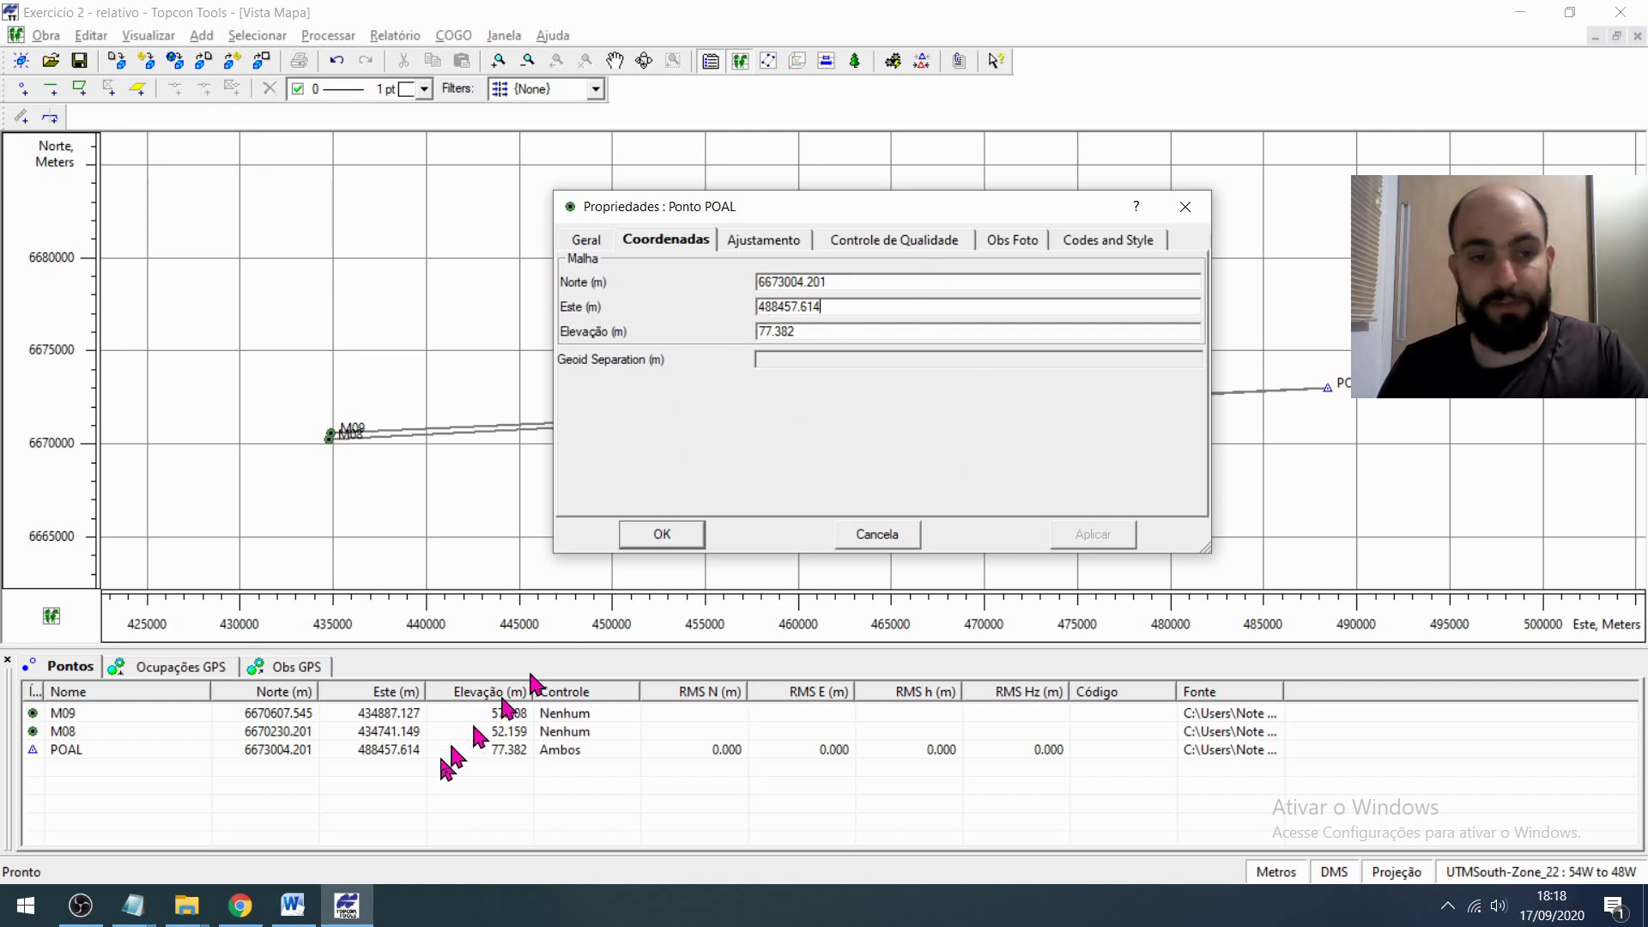
pyautogui.moveTo(180, 902)
pyautogui.click(306, 824)
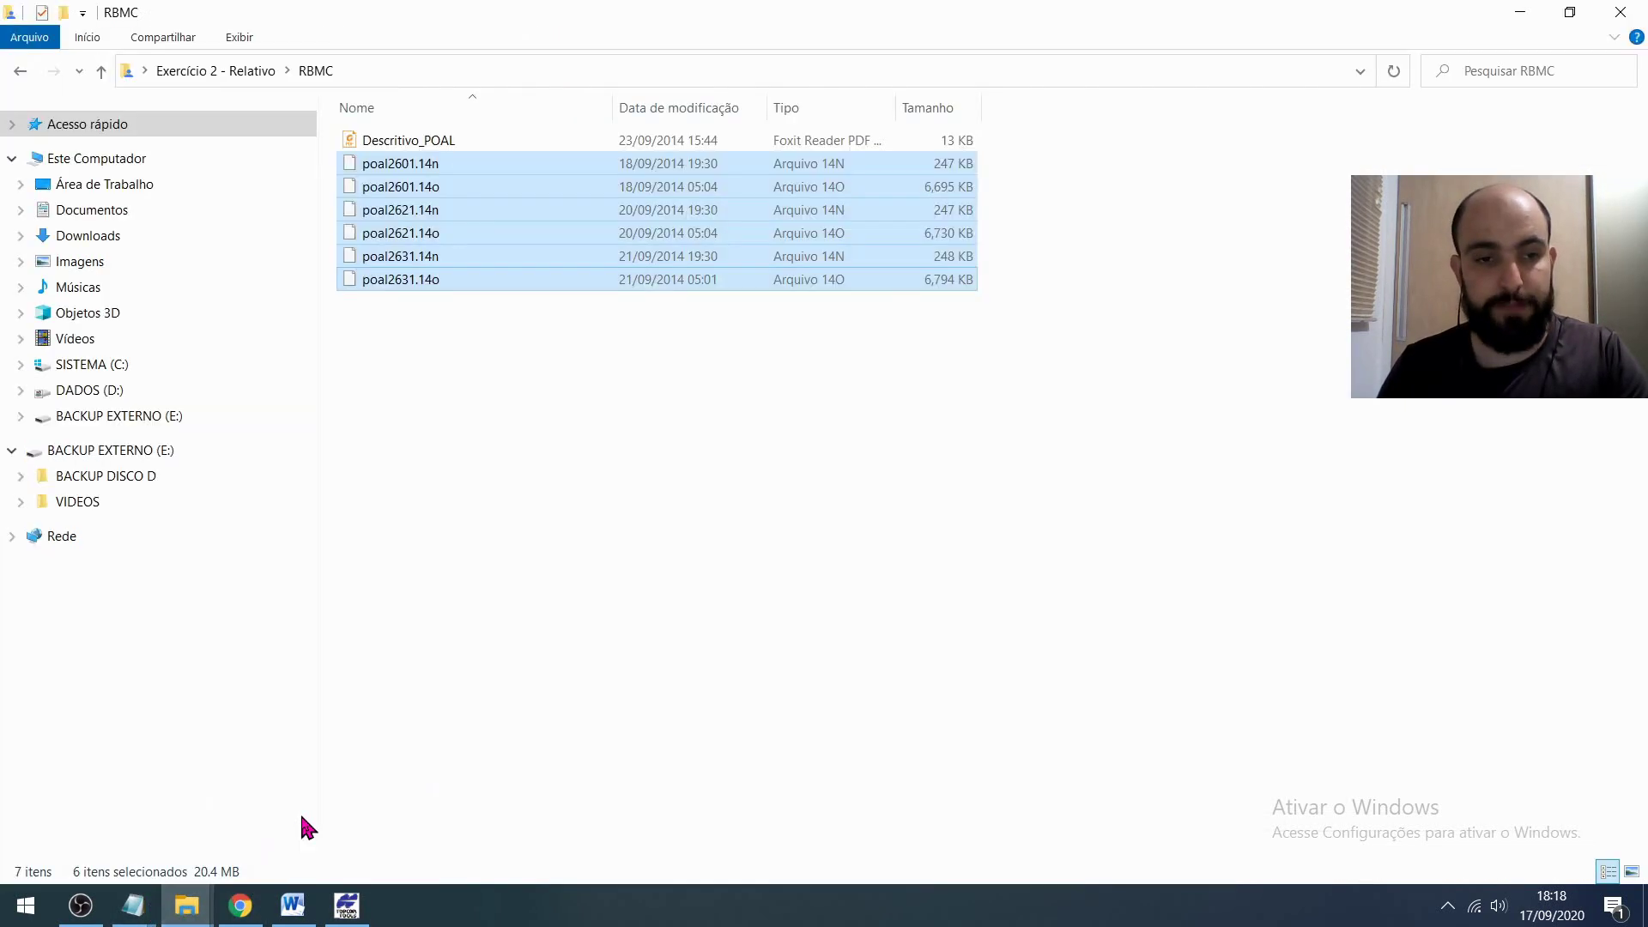
pyautogui.click(482, 519)
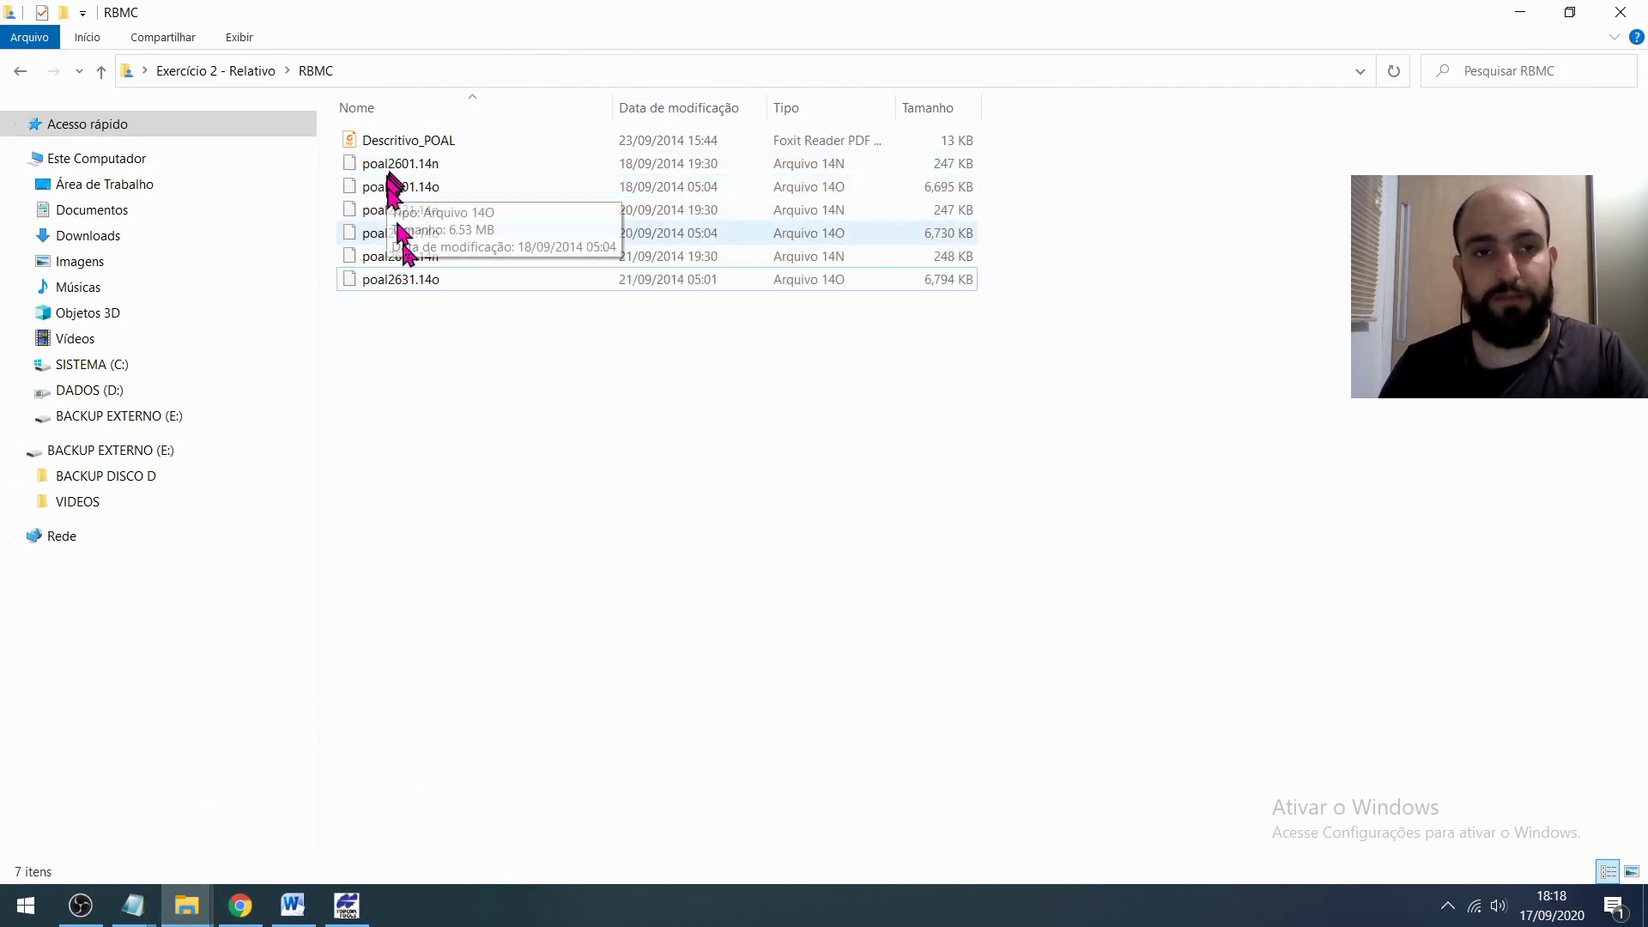
pyautogui.doubleClick(477, 146)
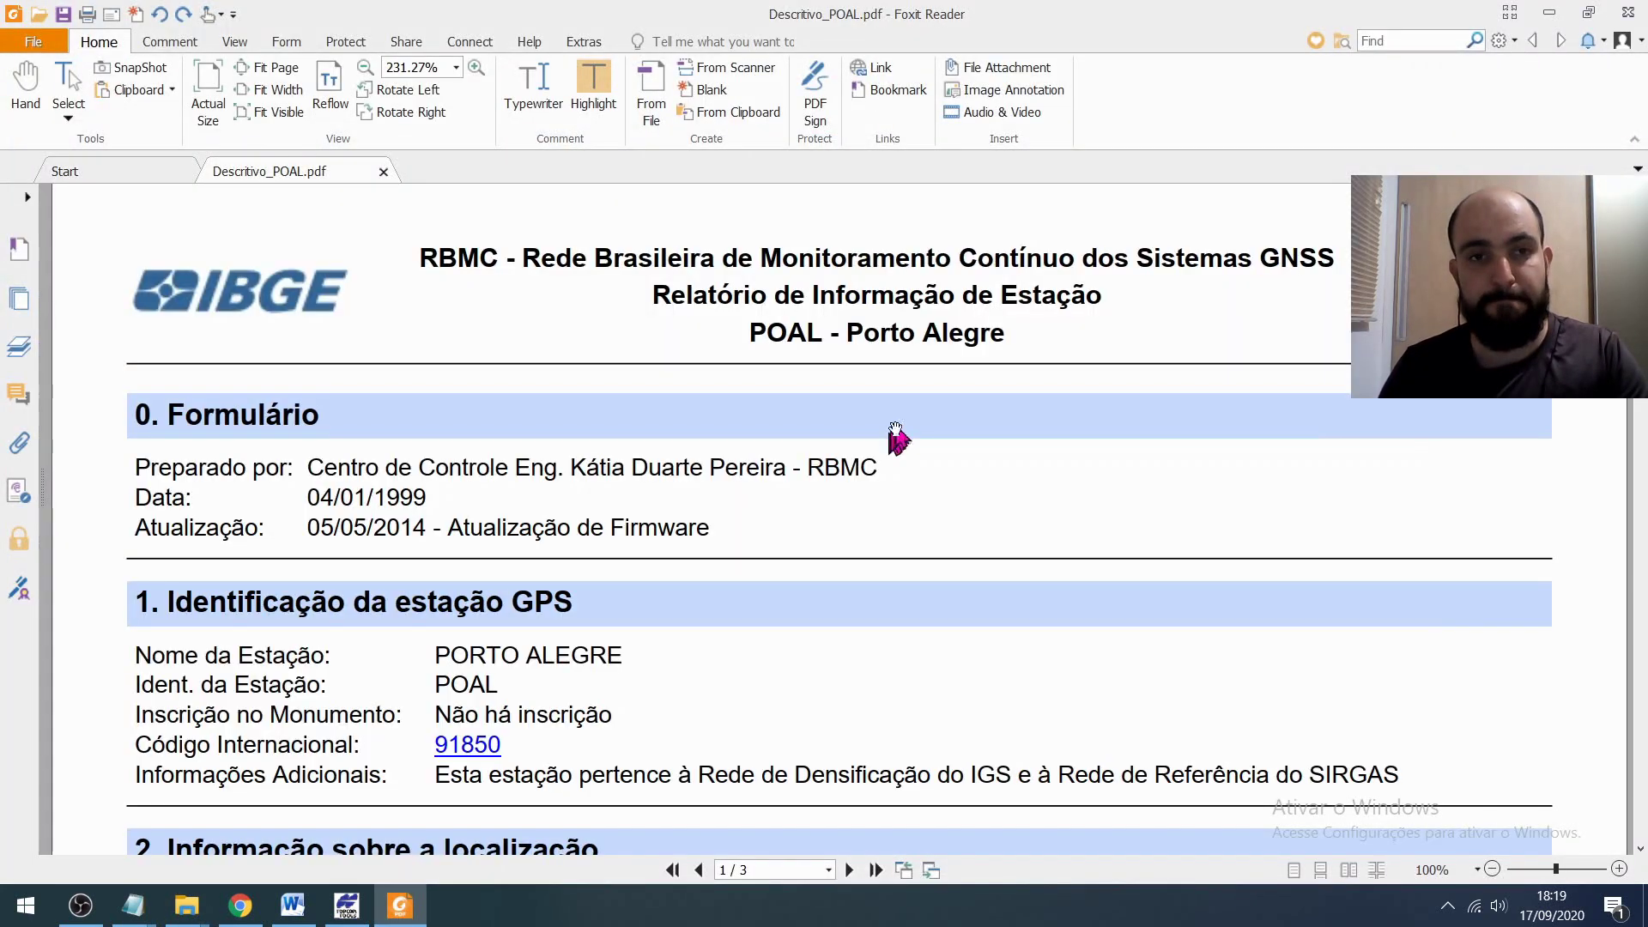
# - Examine the official SIRGAS2000 coordinates in the POAL station report, including the geodesic, Cartesian and UTM plane values
pyautogui.scroll(-1, 897, 425)
pyautogui.scroll(-8, 904, 419)
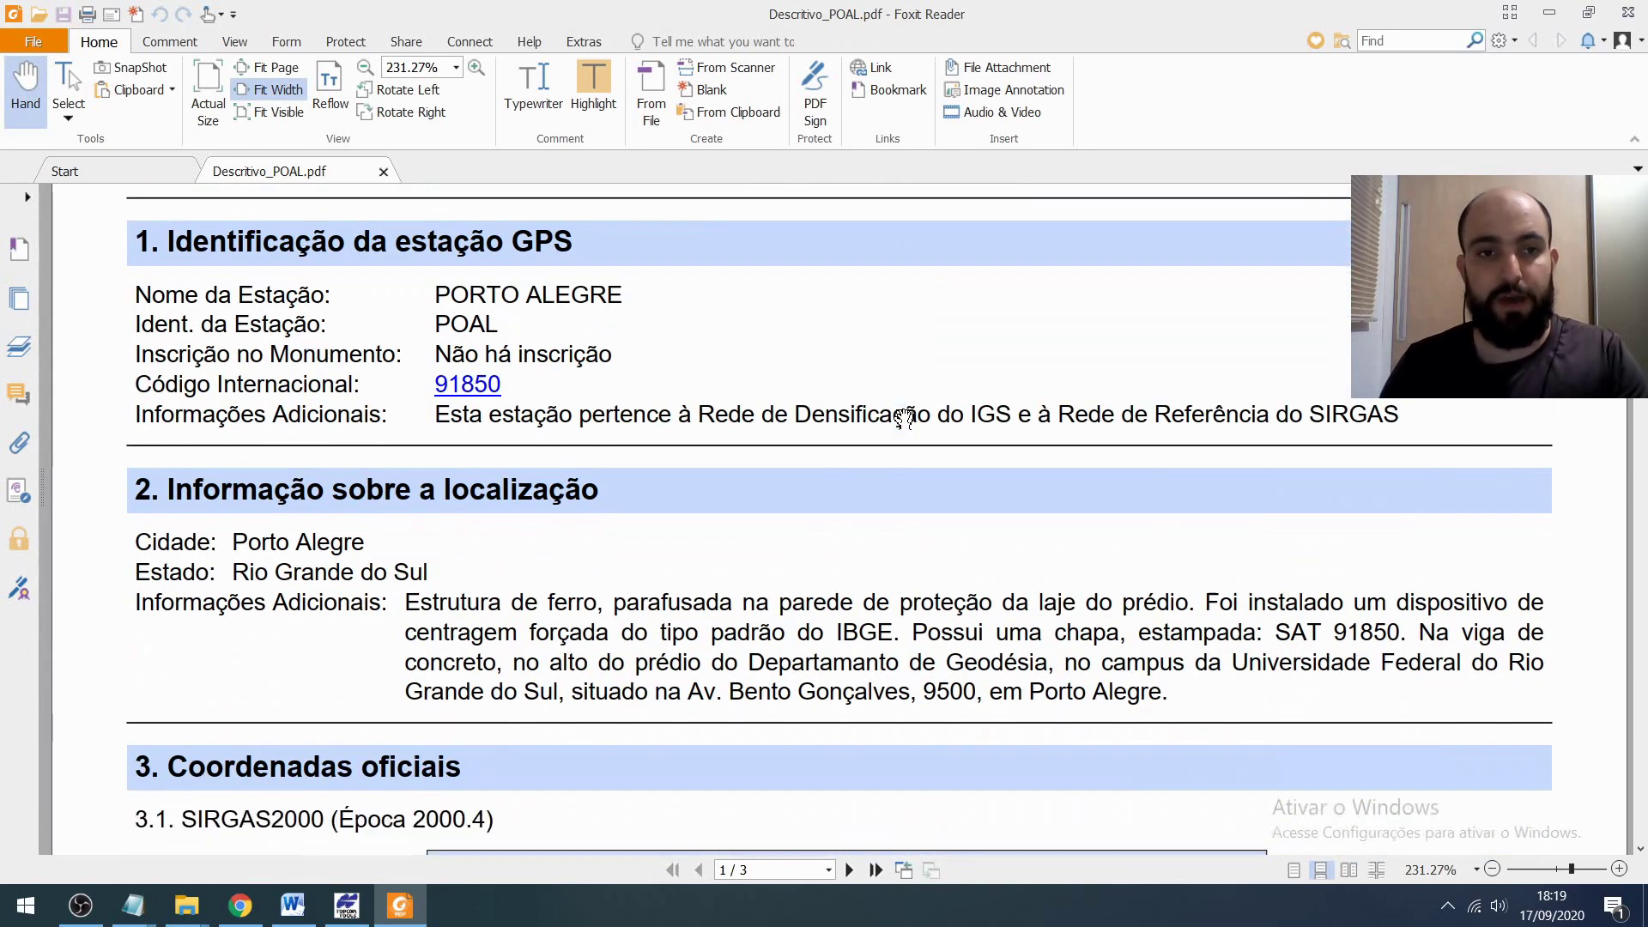
pyautogui.scroll(3, 898, 367)
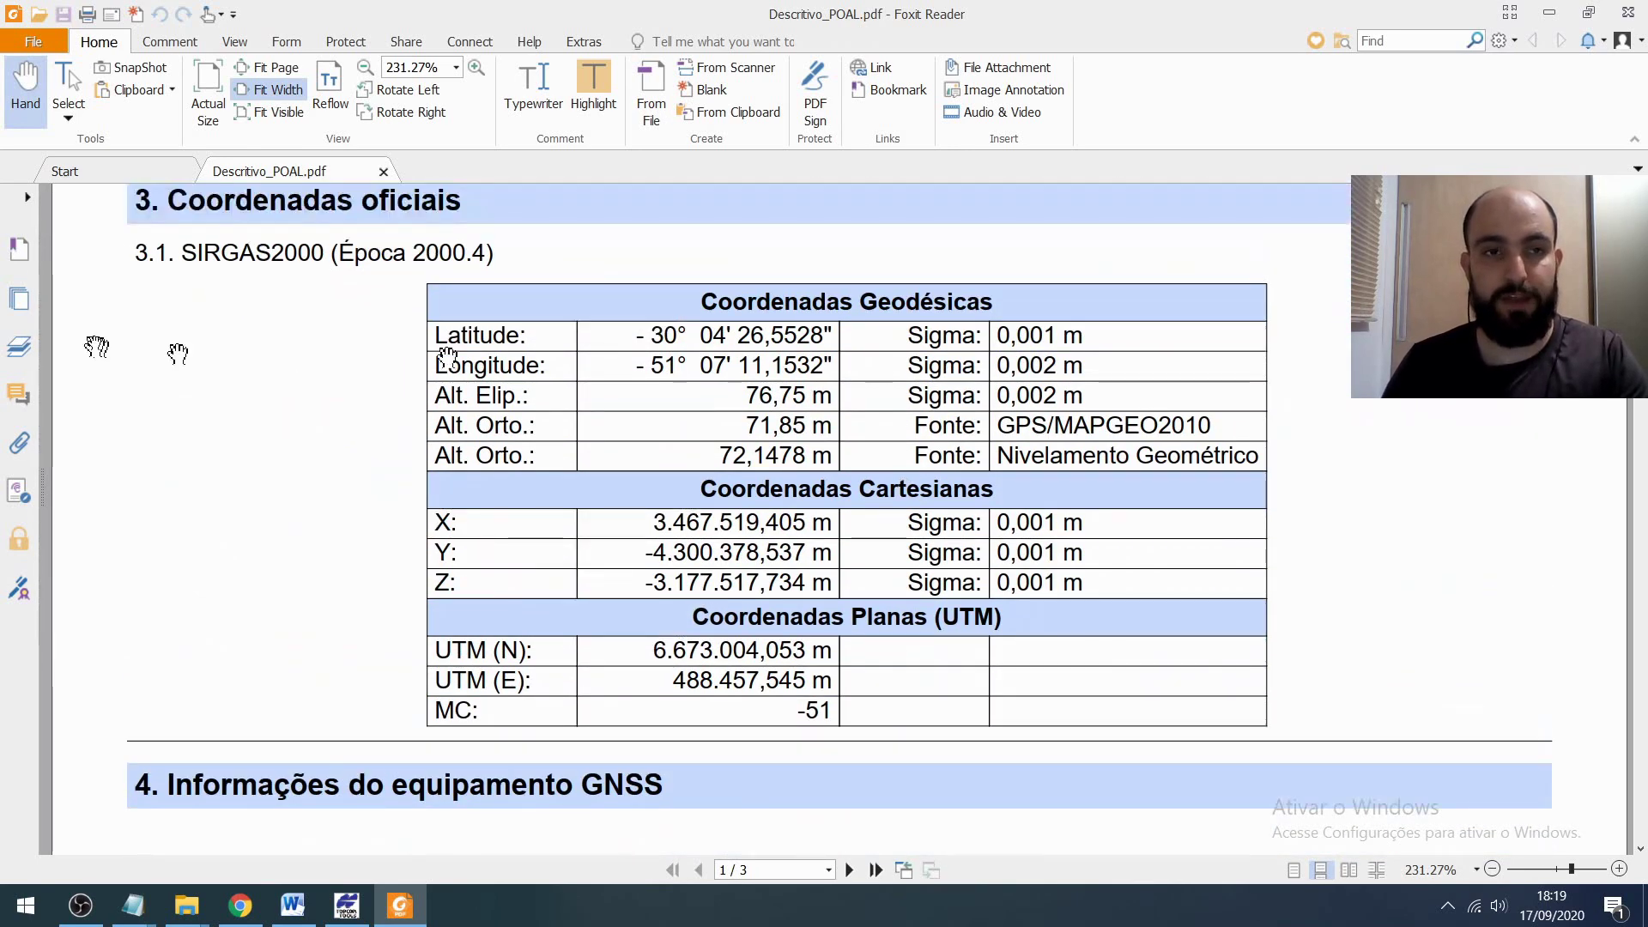
pyautogui.scroll(-3, 588, 276)
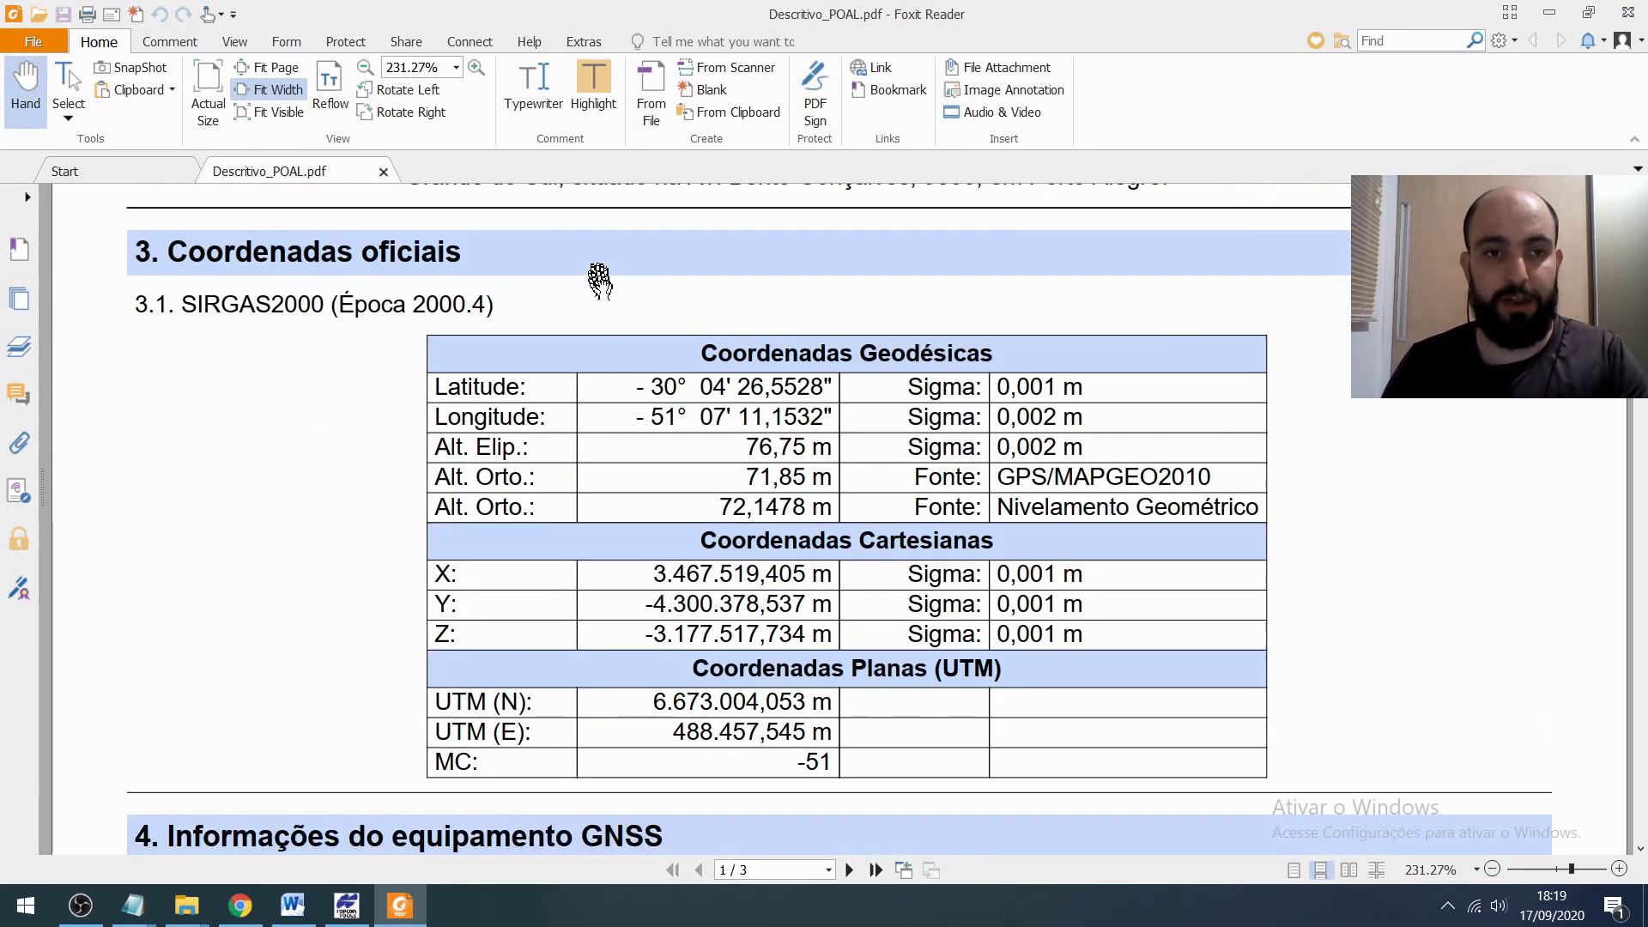
pyautogui.scroll(2, 626, 324)
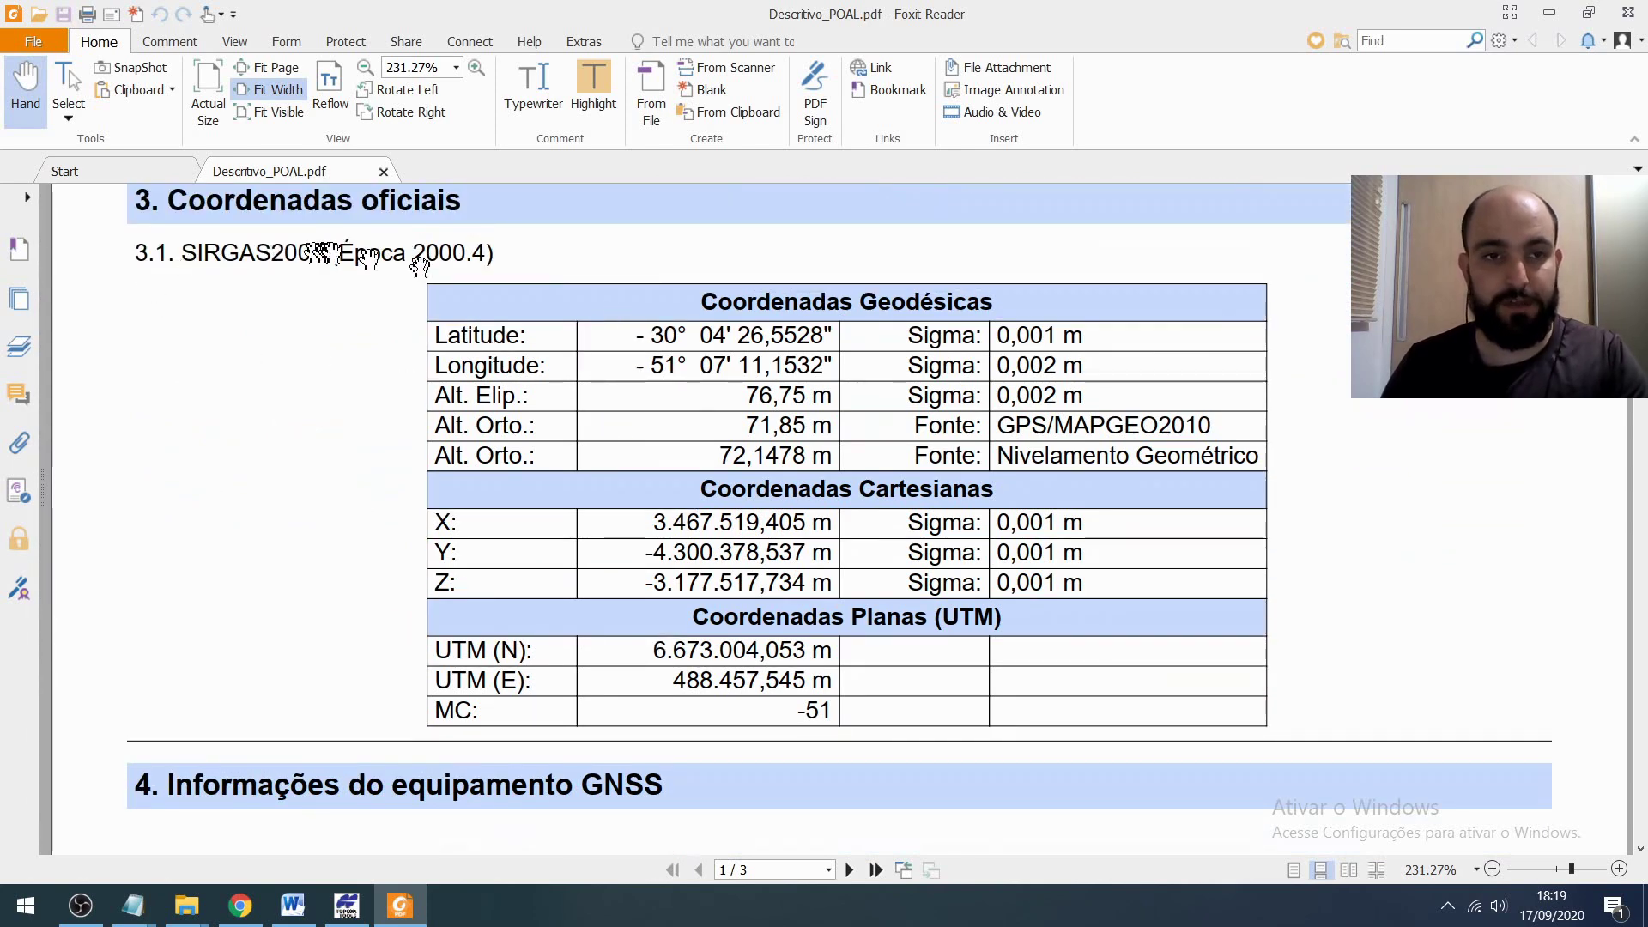
pyautogui.scroll(-2, 662, 350)
pyautogui.scroll(-2, 673, 364)
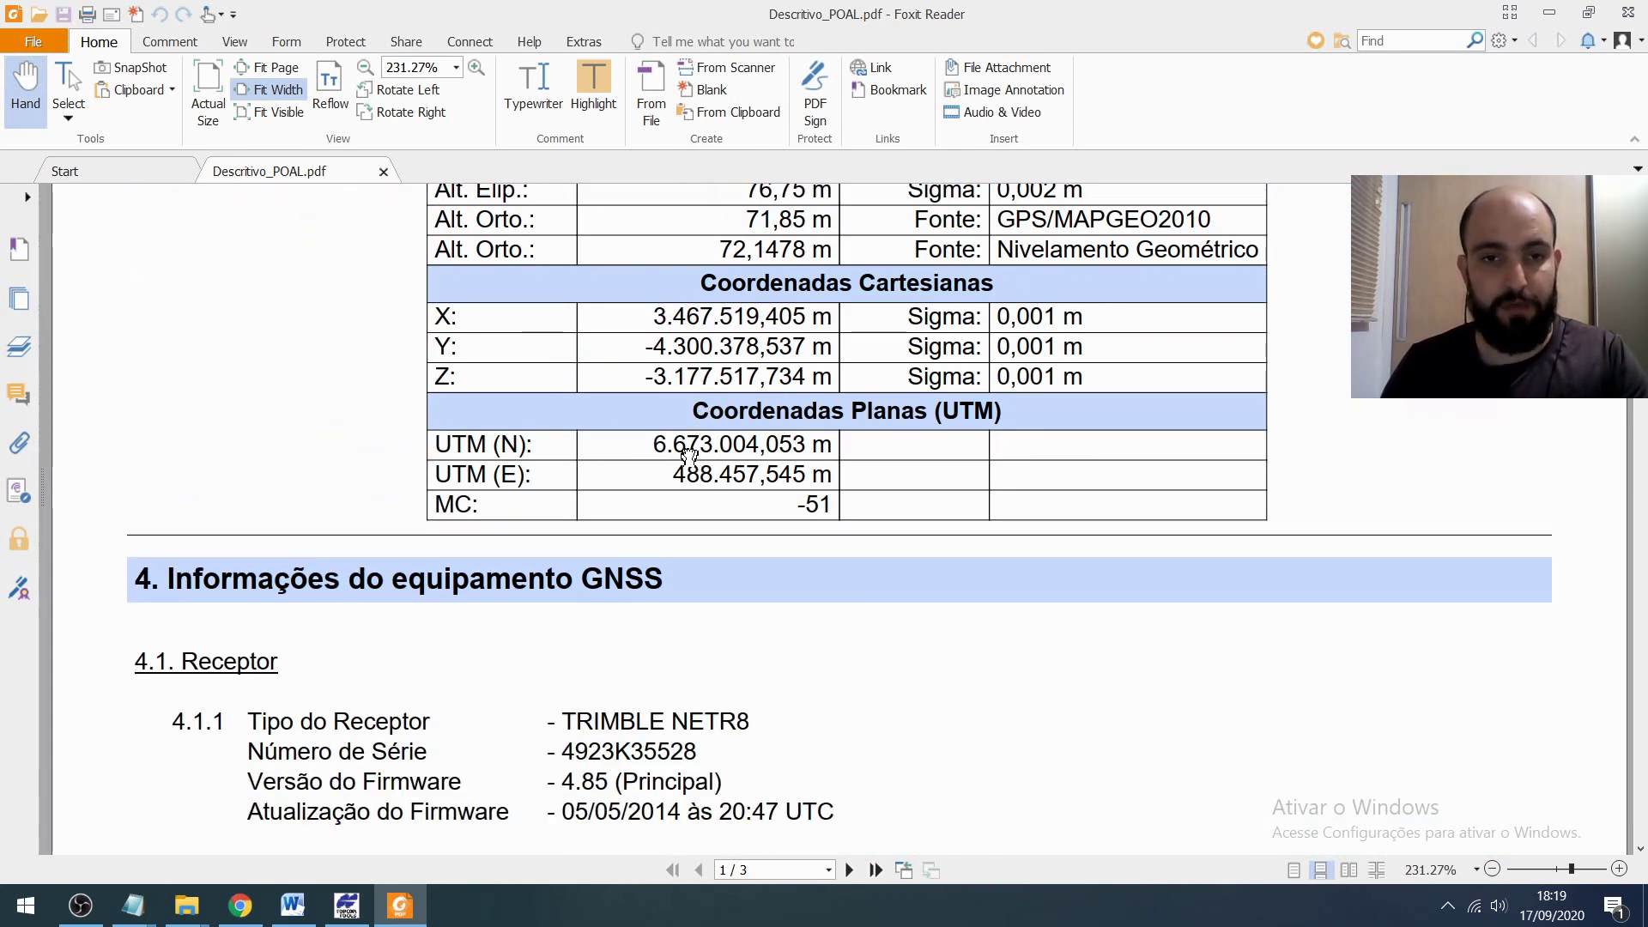
pyautogui.scroll(-4, 678, 438)
pyautogui.scroll(1, 678, 249)
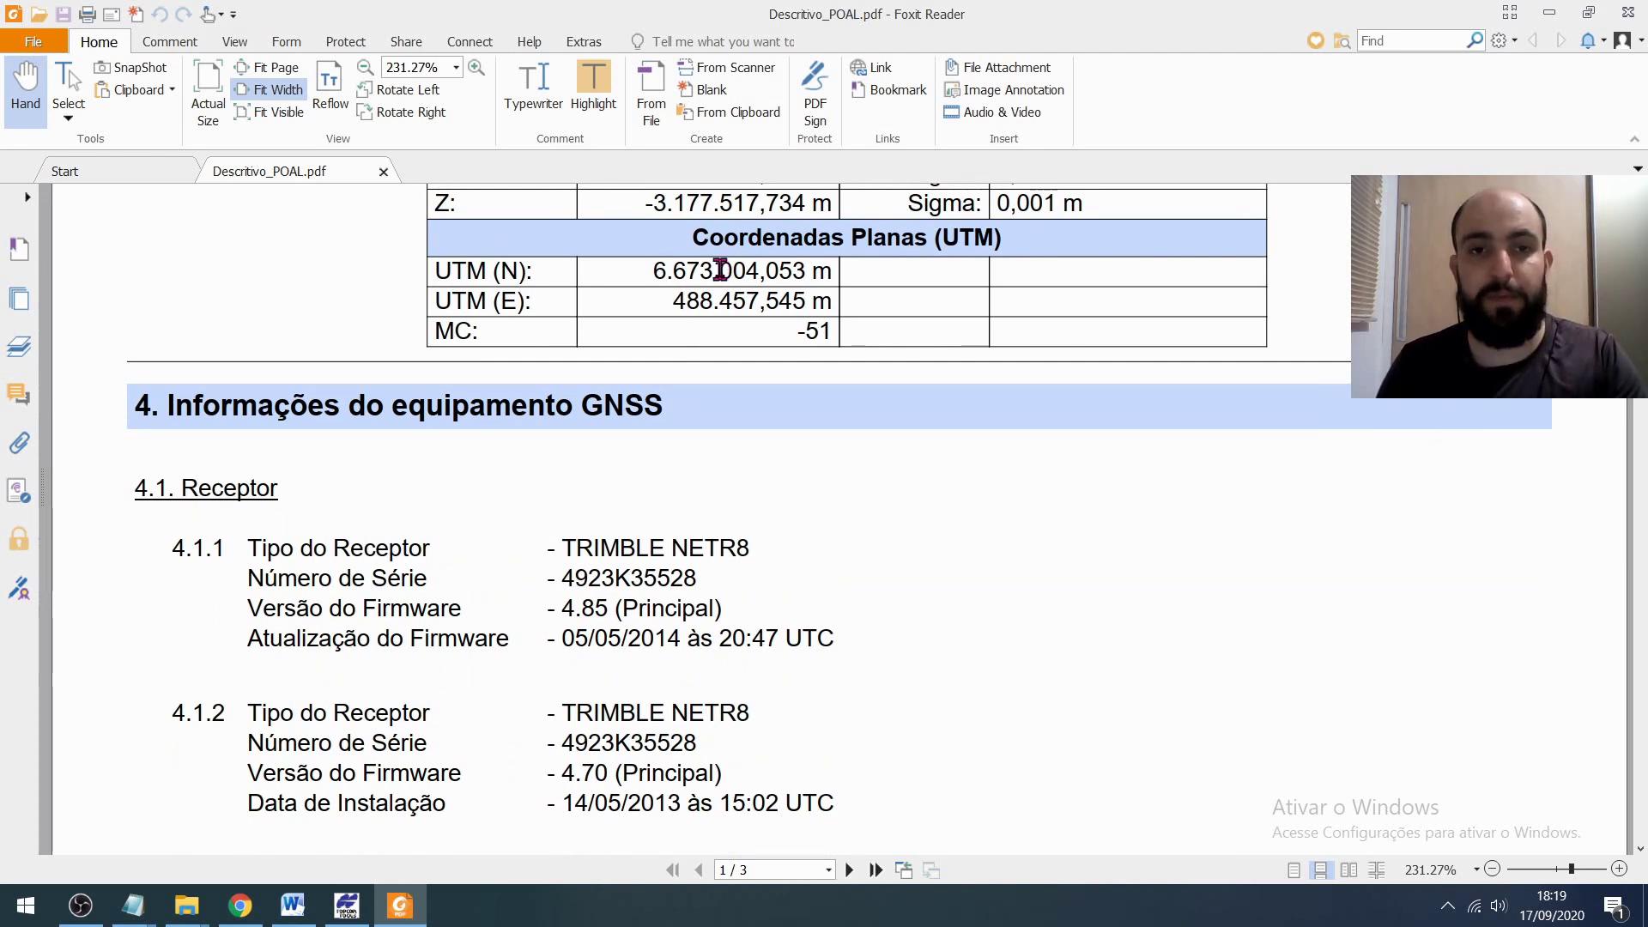
# - Take the northing digits from UTM (N) in the report and set point POAL's northing in Topcon Tools to 6673004,053
pyautogui.moveTo(720, 270); pyautogui.dragTo(805, 273)
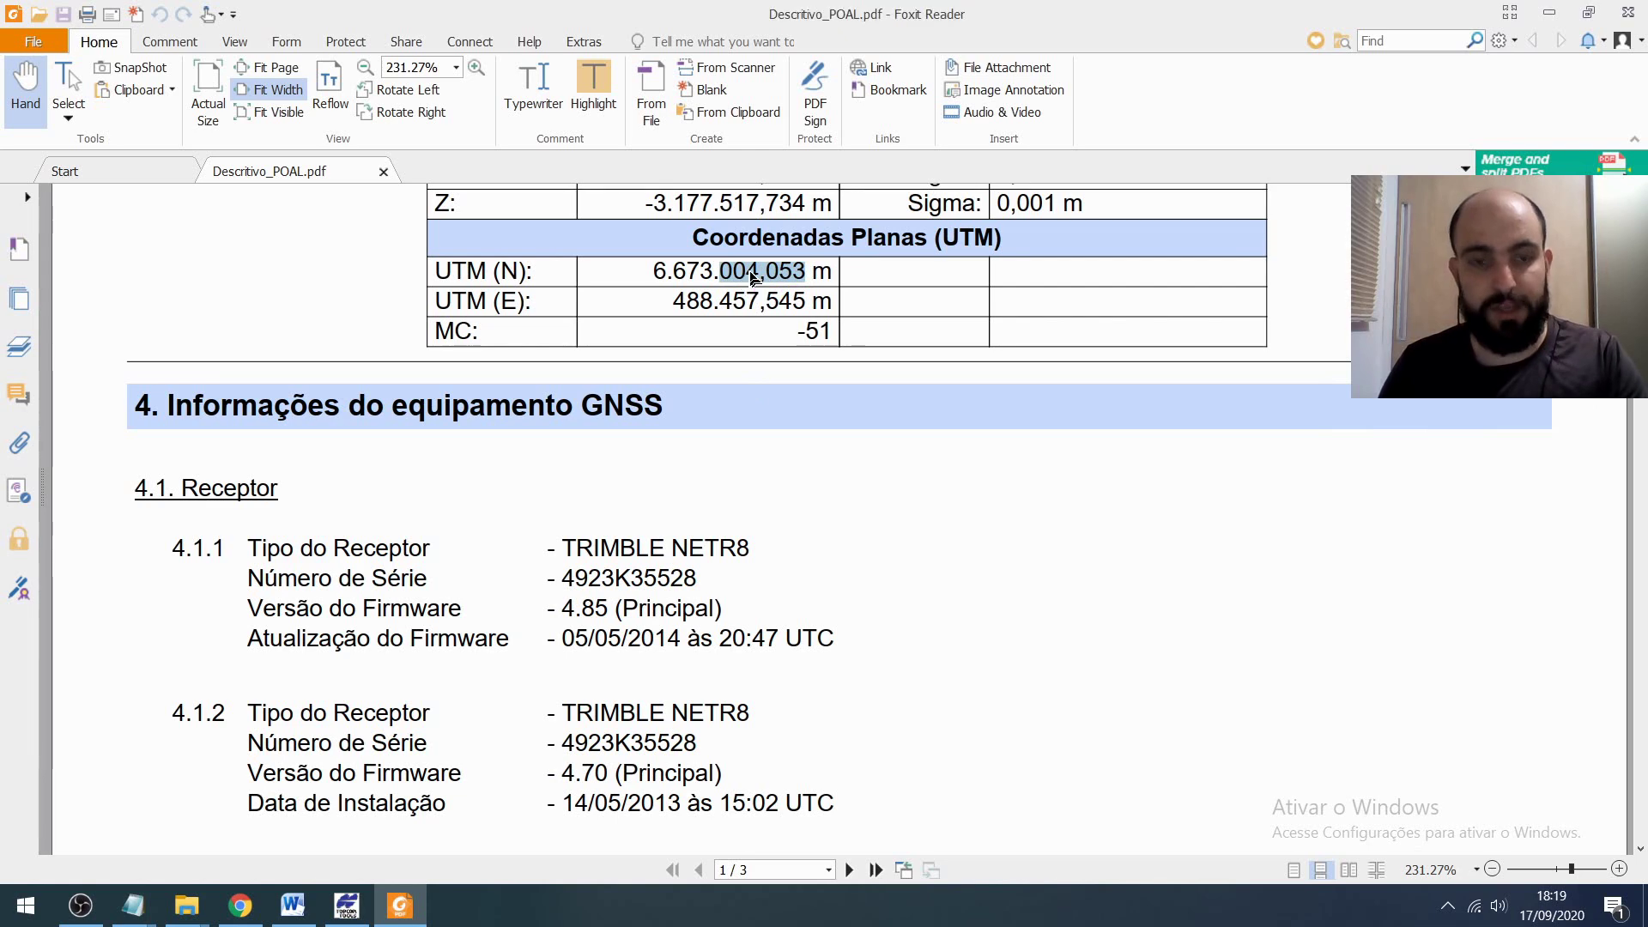
pyautogui.click(346, 905)
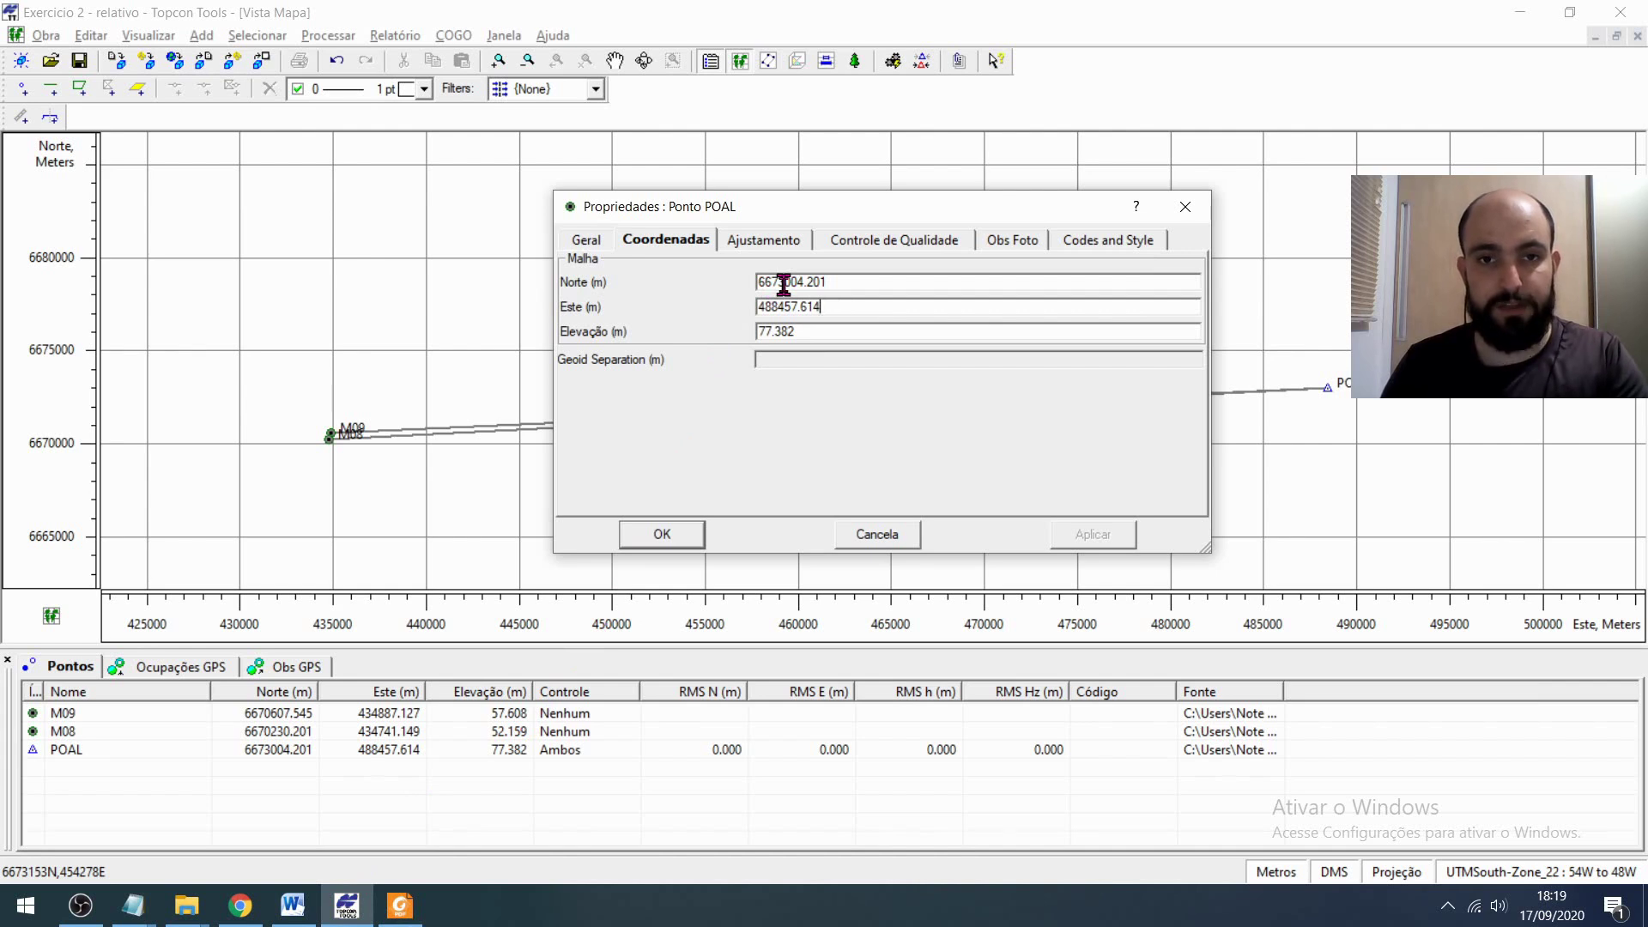
pyautogui.moveTo(783, 286); pyautogui.dragTo(856, 306)
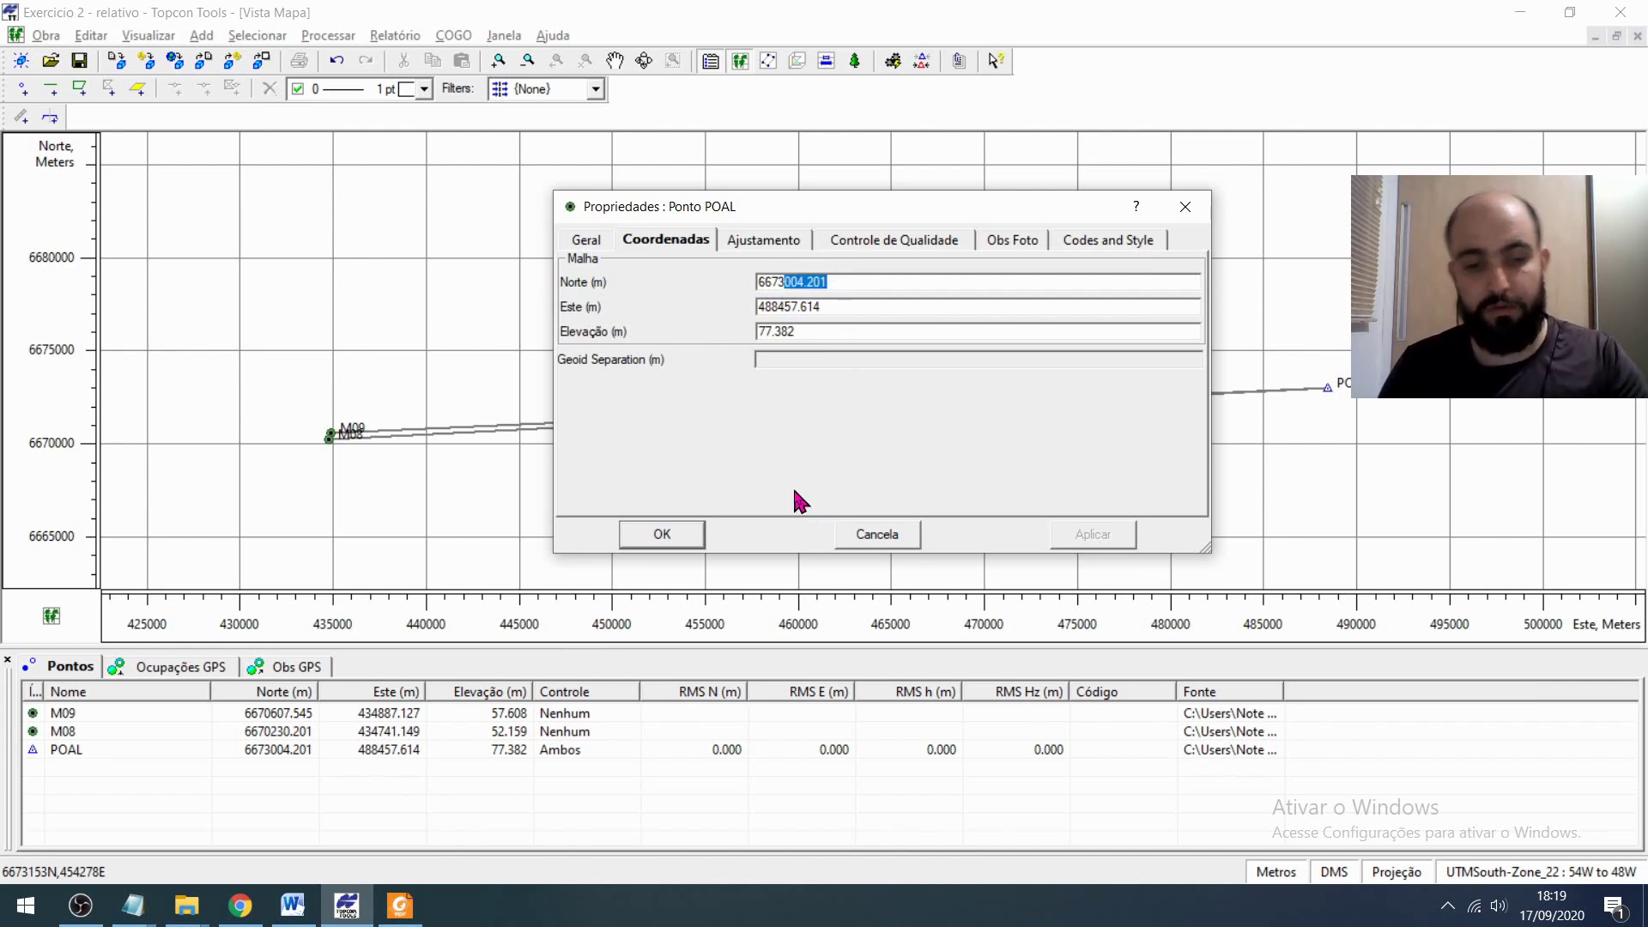
pyautogui.write('004,053')
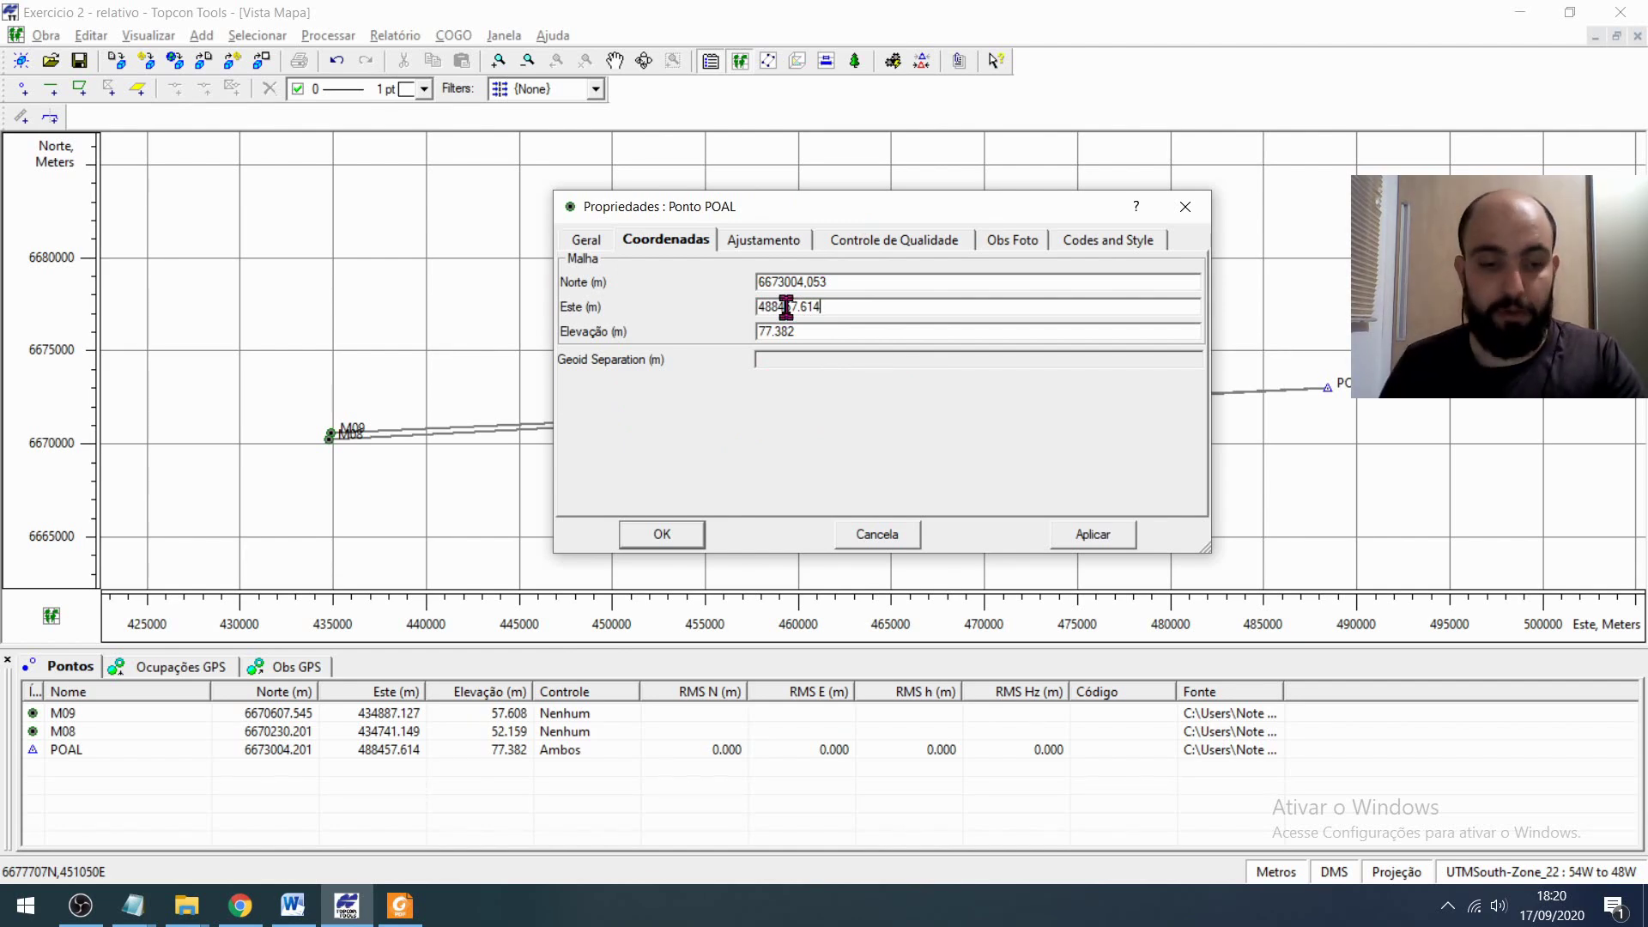
# - Recheck the full UTM (N) value in the station report and clear the northing of point POAL
pyautogui.hotkey('alt', 'Tab')
pyautogui.scroll(1, 686, 356)
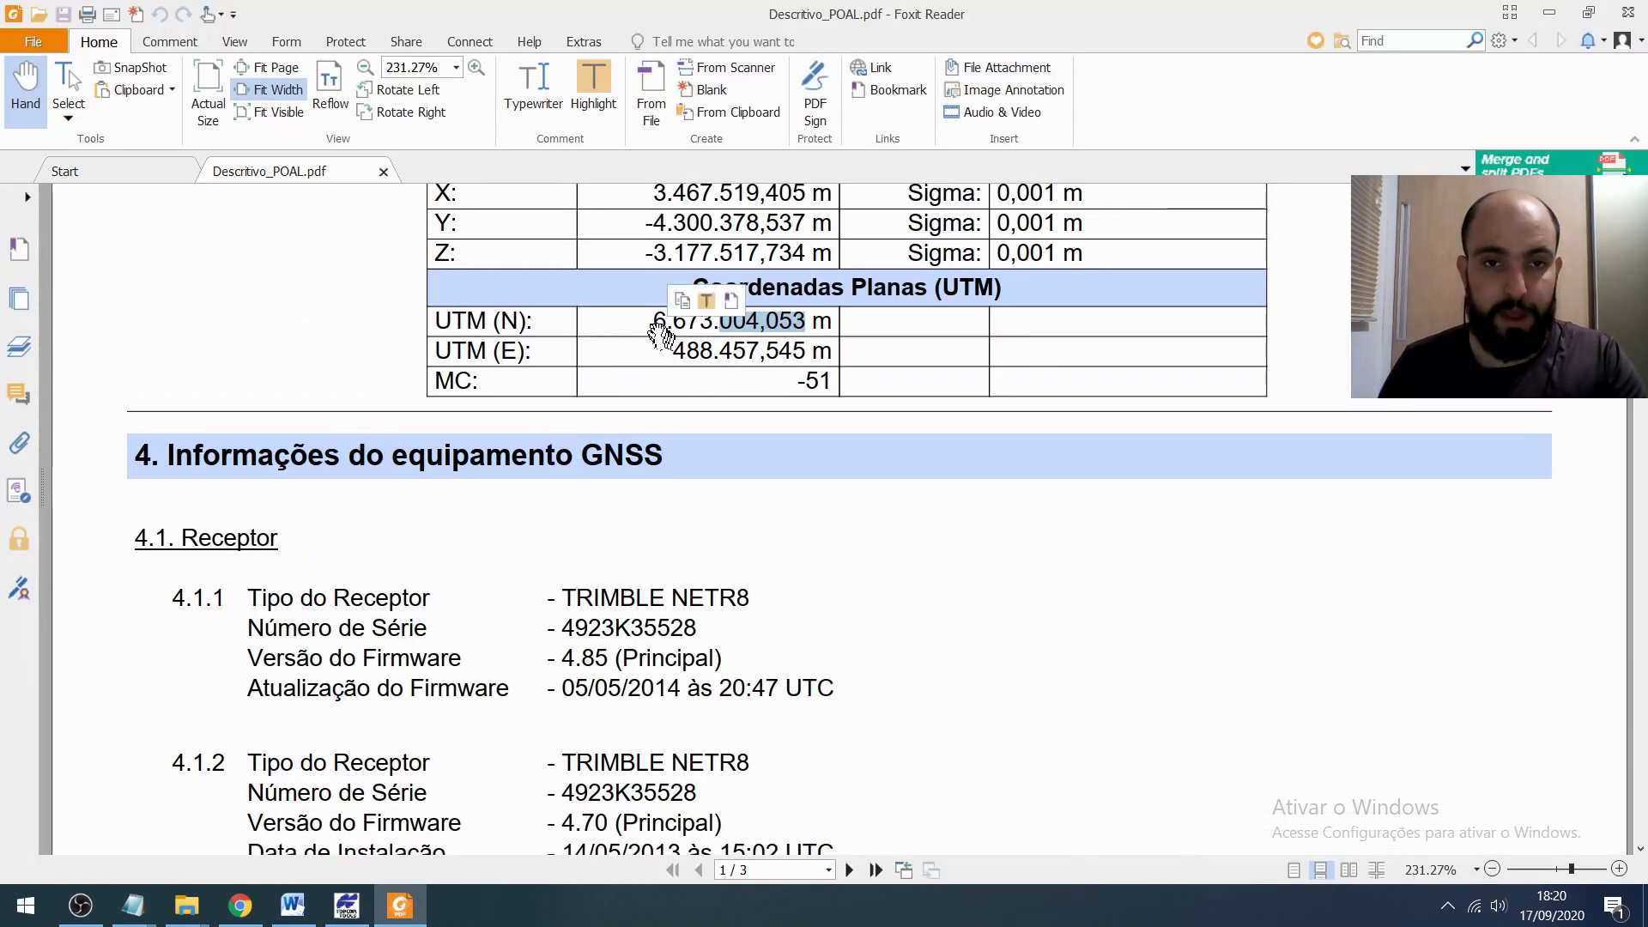
pyautogui.moveTo(642, 315); pyautogui.dragTo(810, 314)
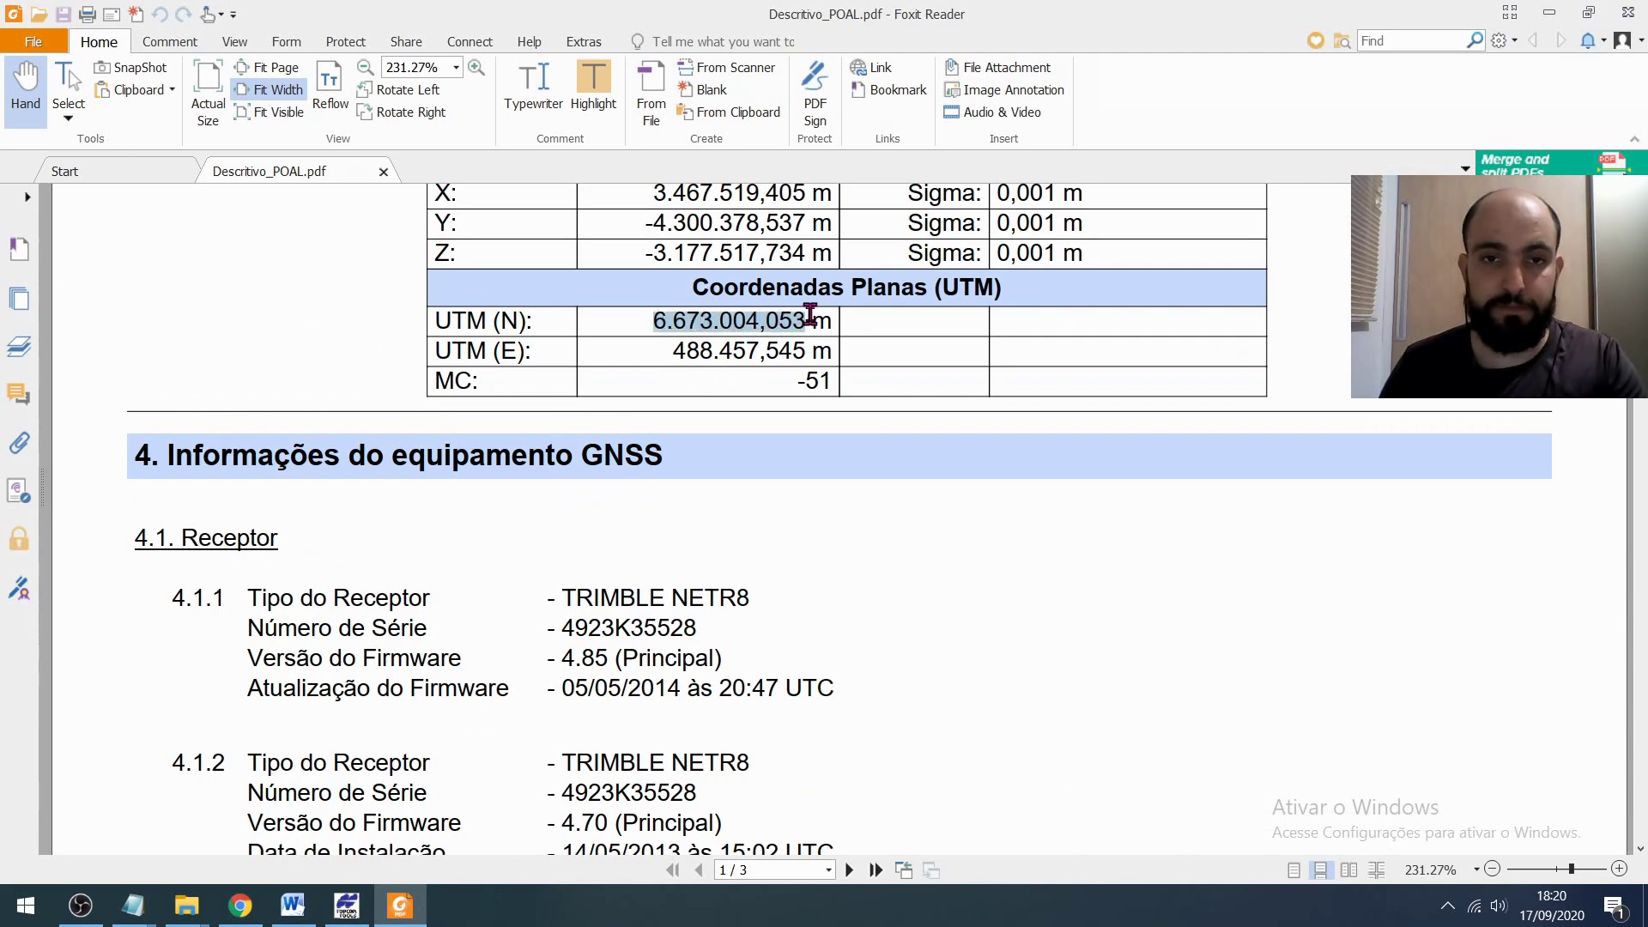
pyautogui.hotkey('alt', 'Tab')
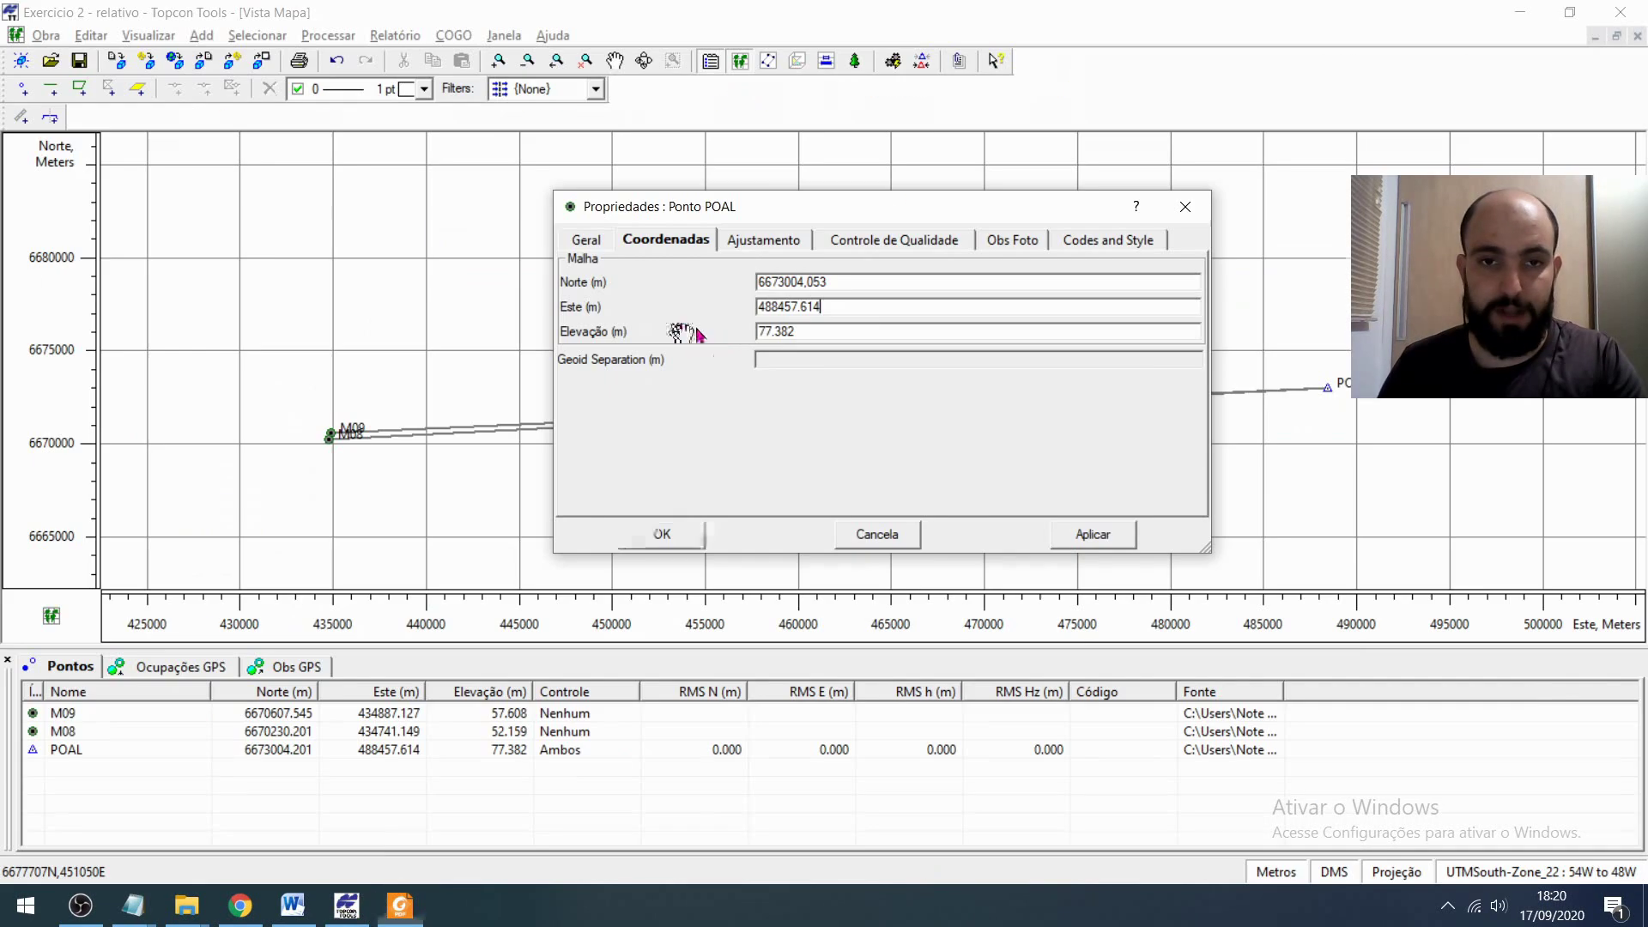
pyautogui.doubleClick(842, 282)
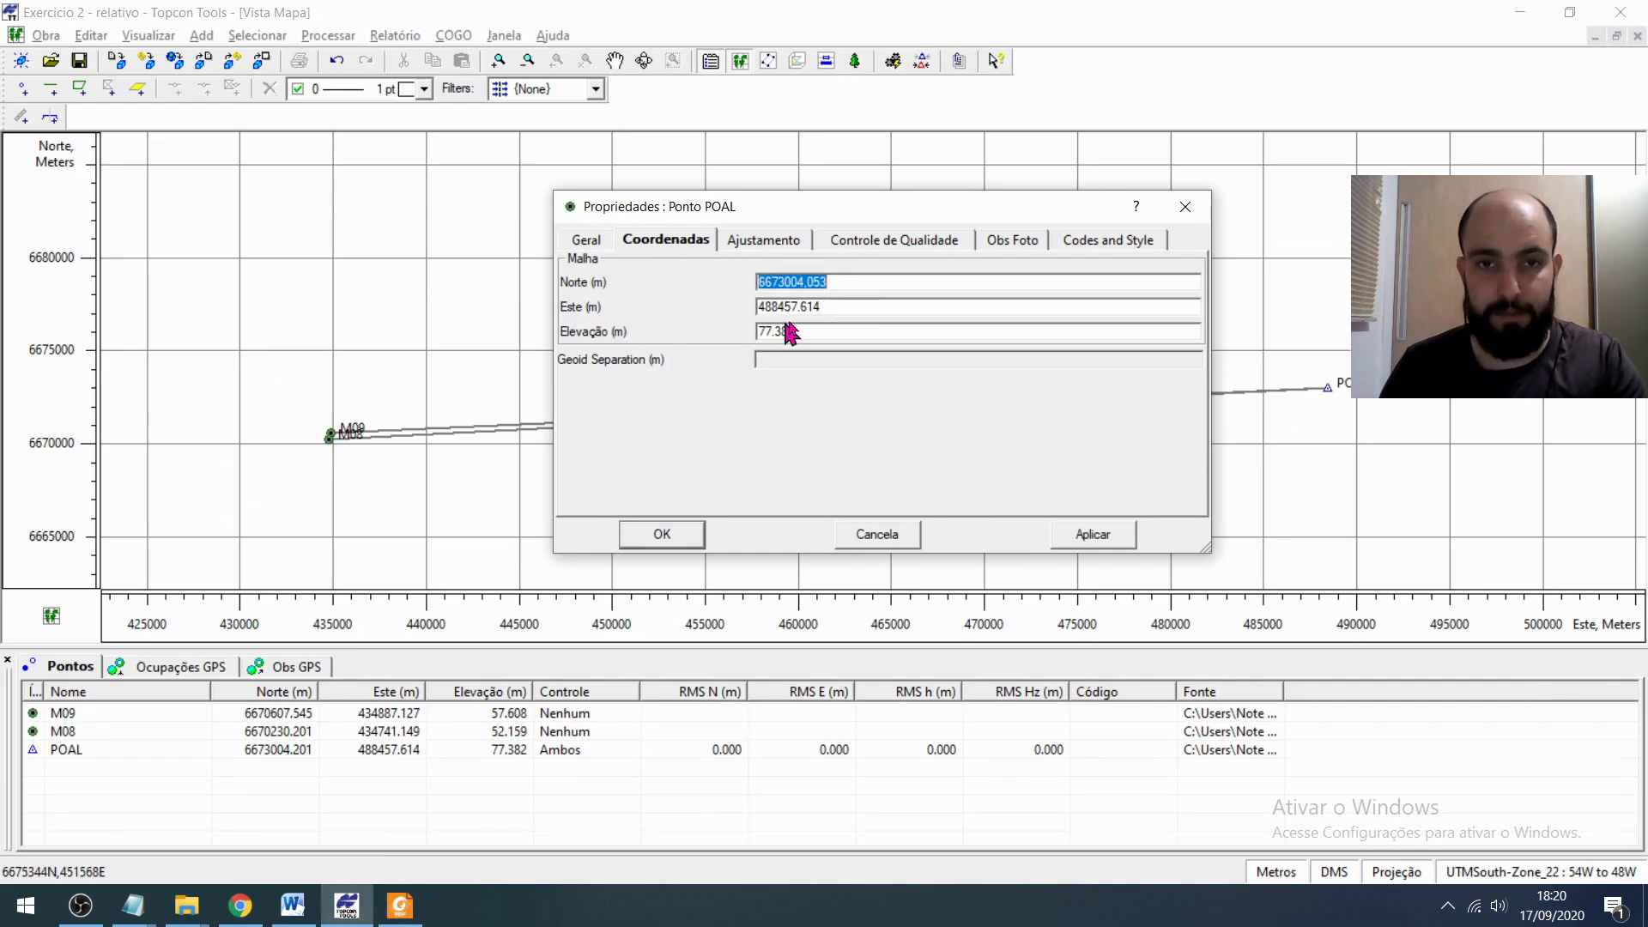
pyautogui.rightClick(824, 276)
pyautogui.press('Escape')
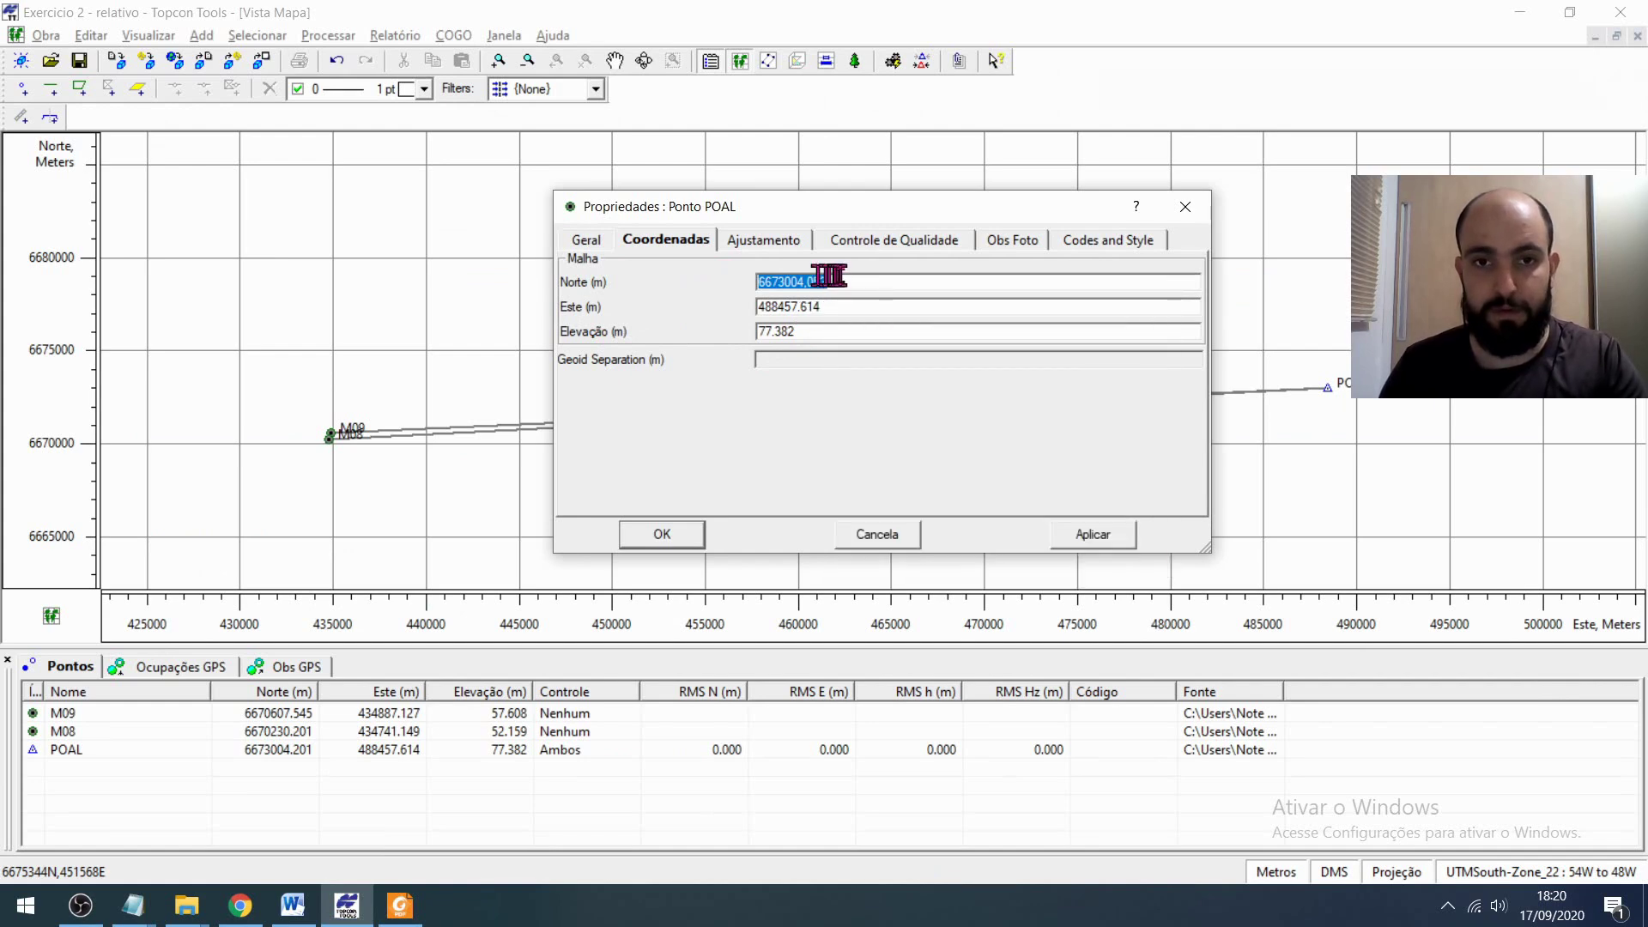
pyautogui.press('Delete')
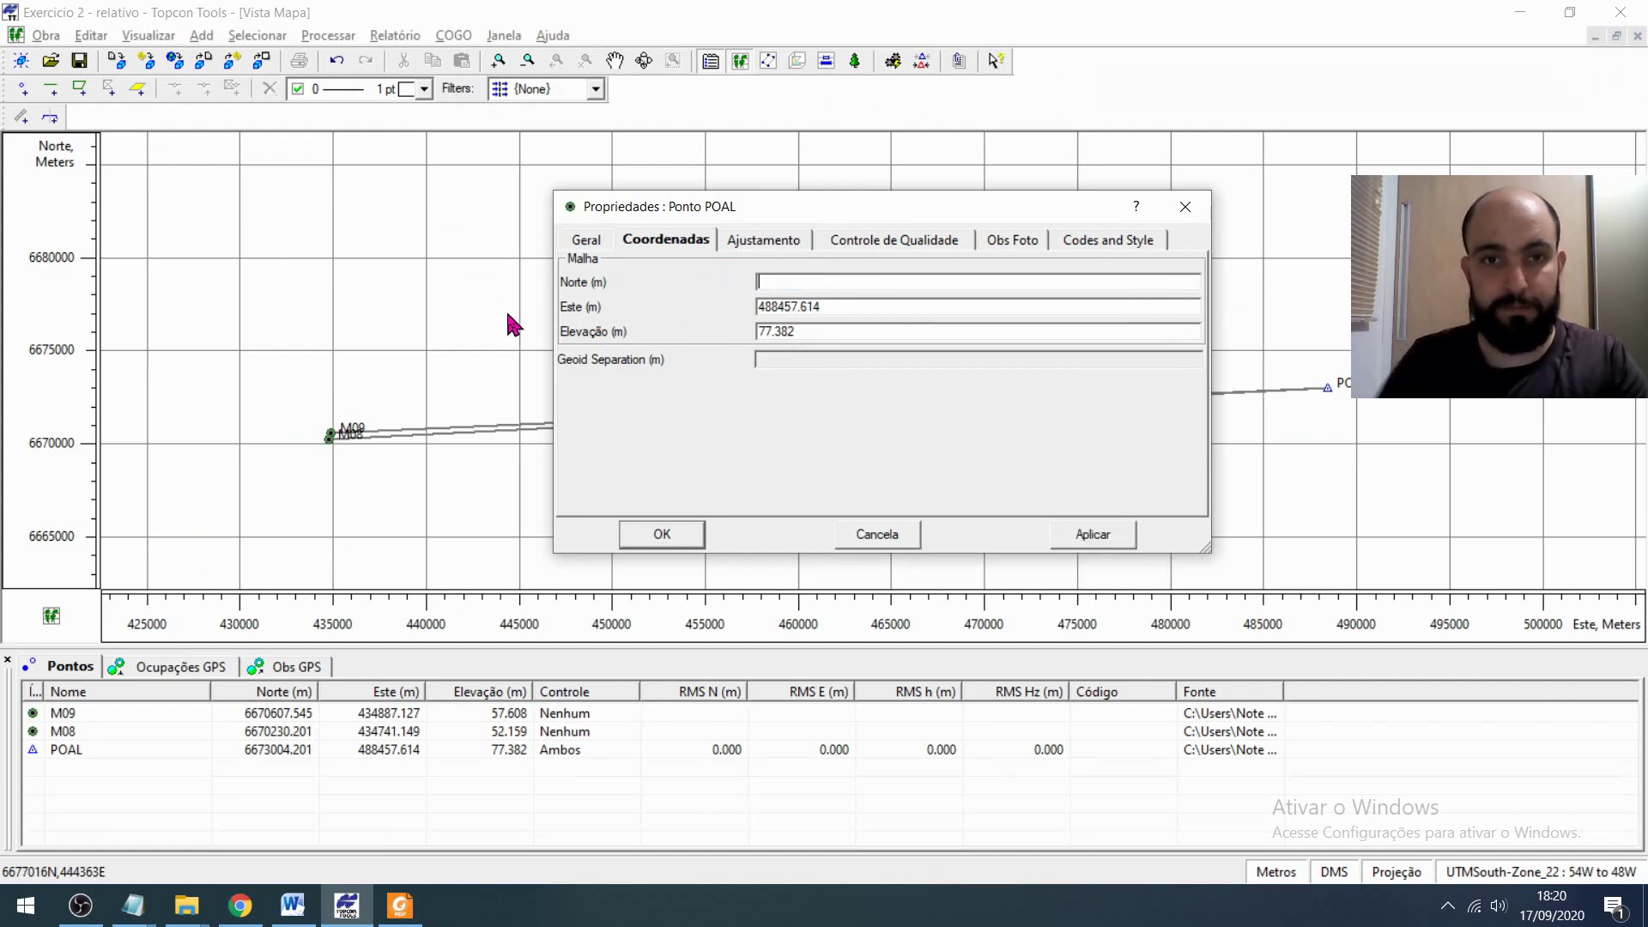
# - Copy the UTM (N) value 6.673.004,053 from the station report into the northing of point POAL
pyautogui.hotkey('alt', 'Tab')
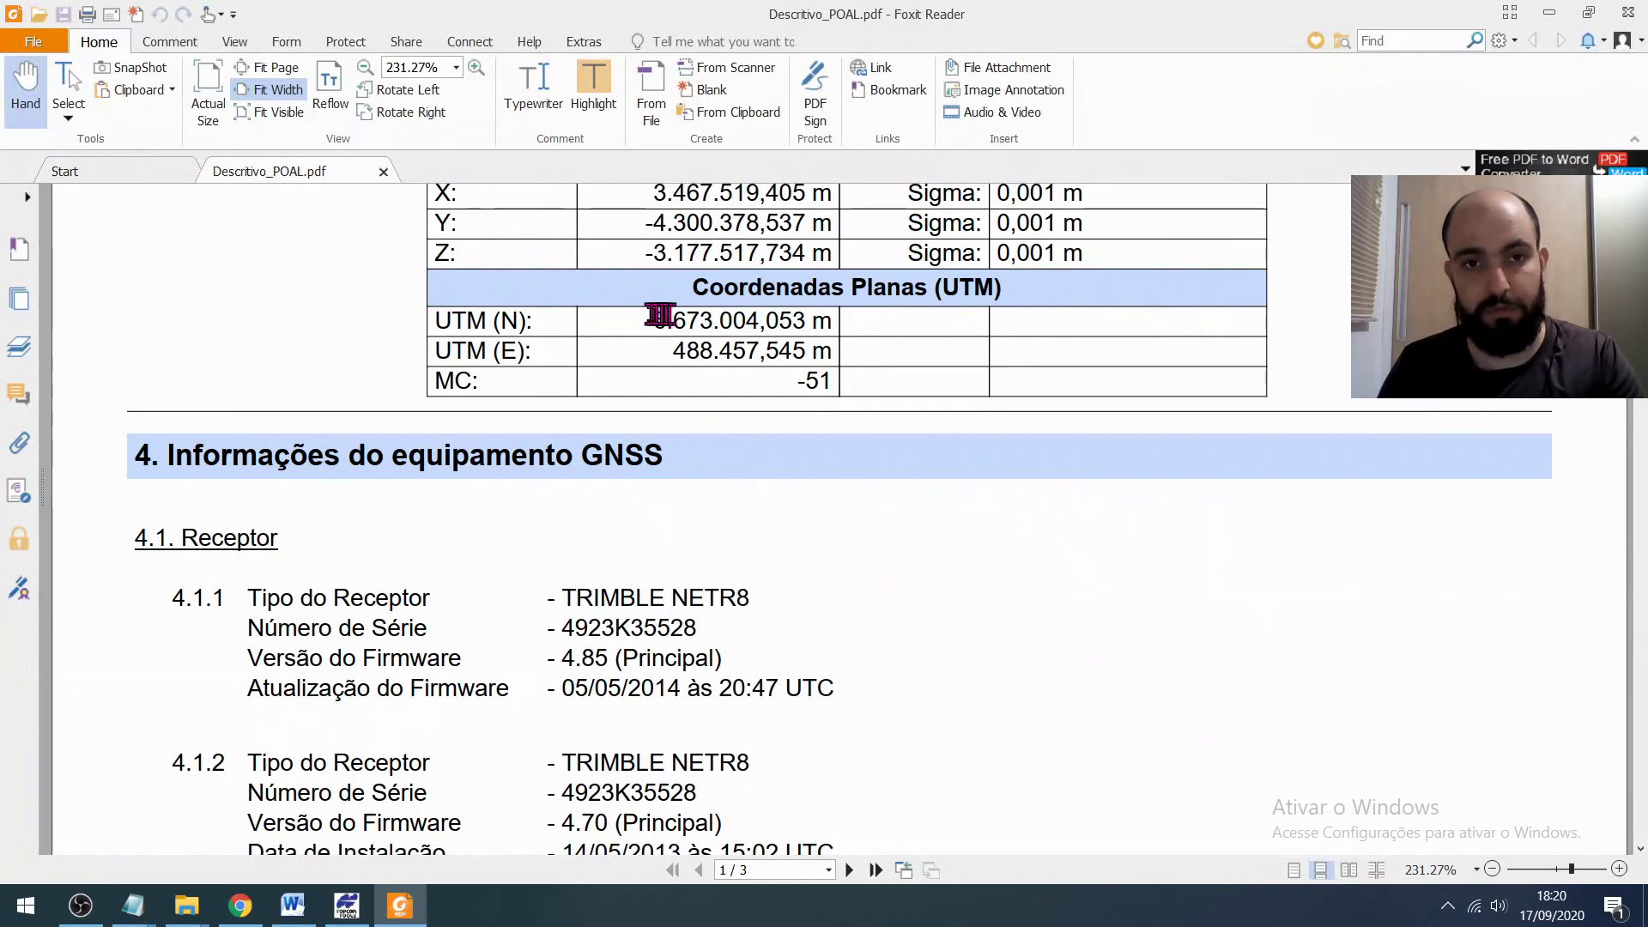
pyautogui.moveTo(660, 315); pyautogui.dragTo(791, 319)
pyautogui.rightClick(794, 319)
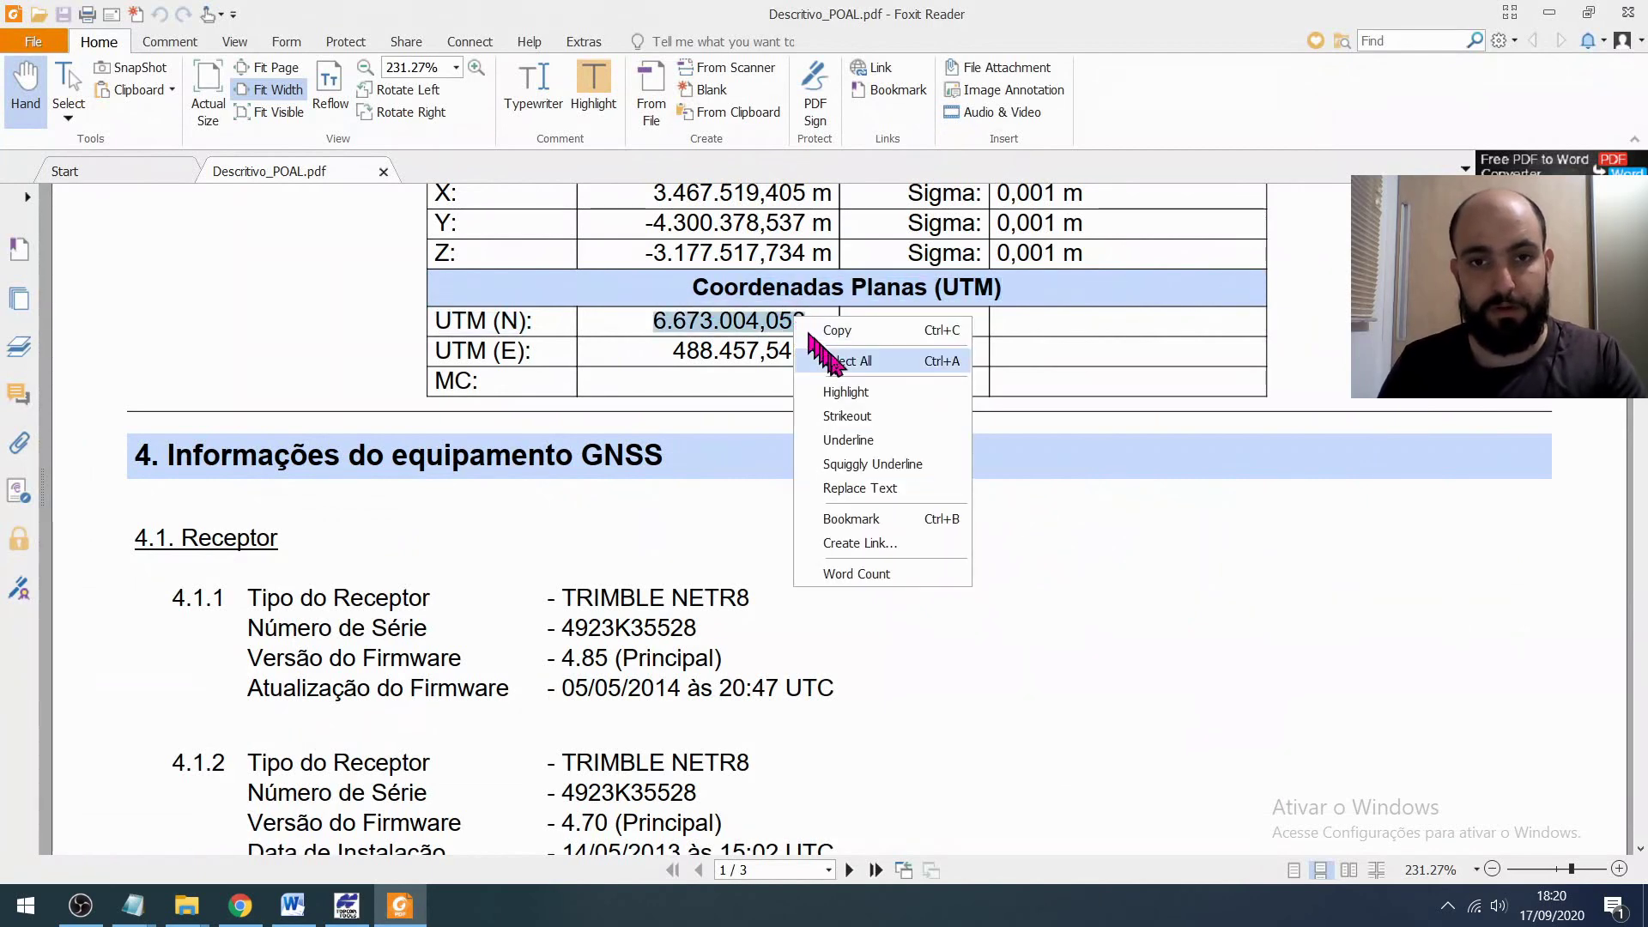
pyautogui.click(831, 330)
pyautogui.hotkey('alt', 'Tab')
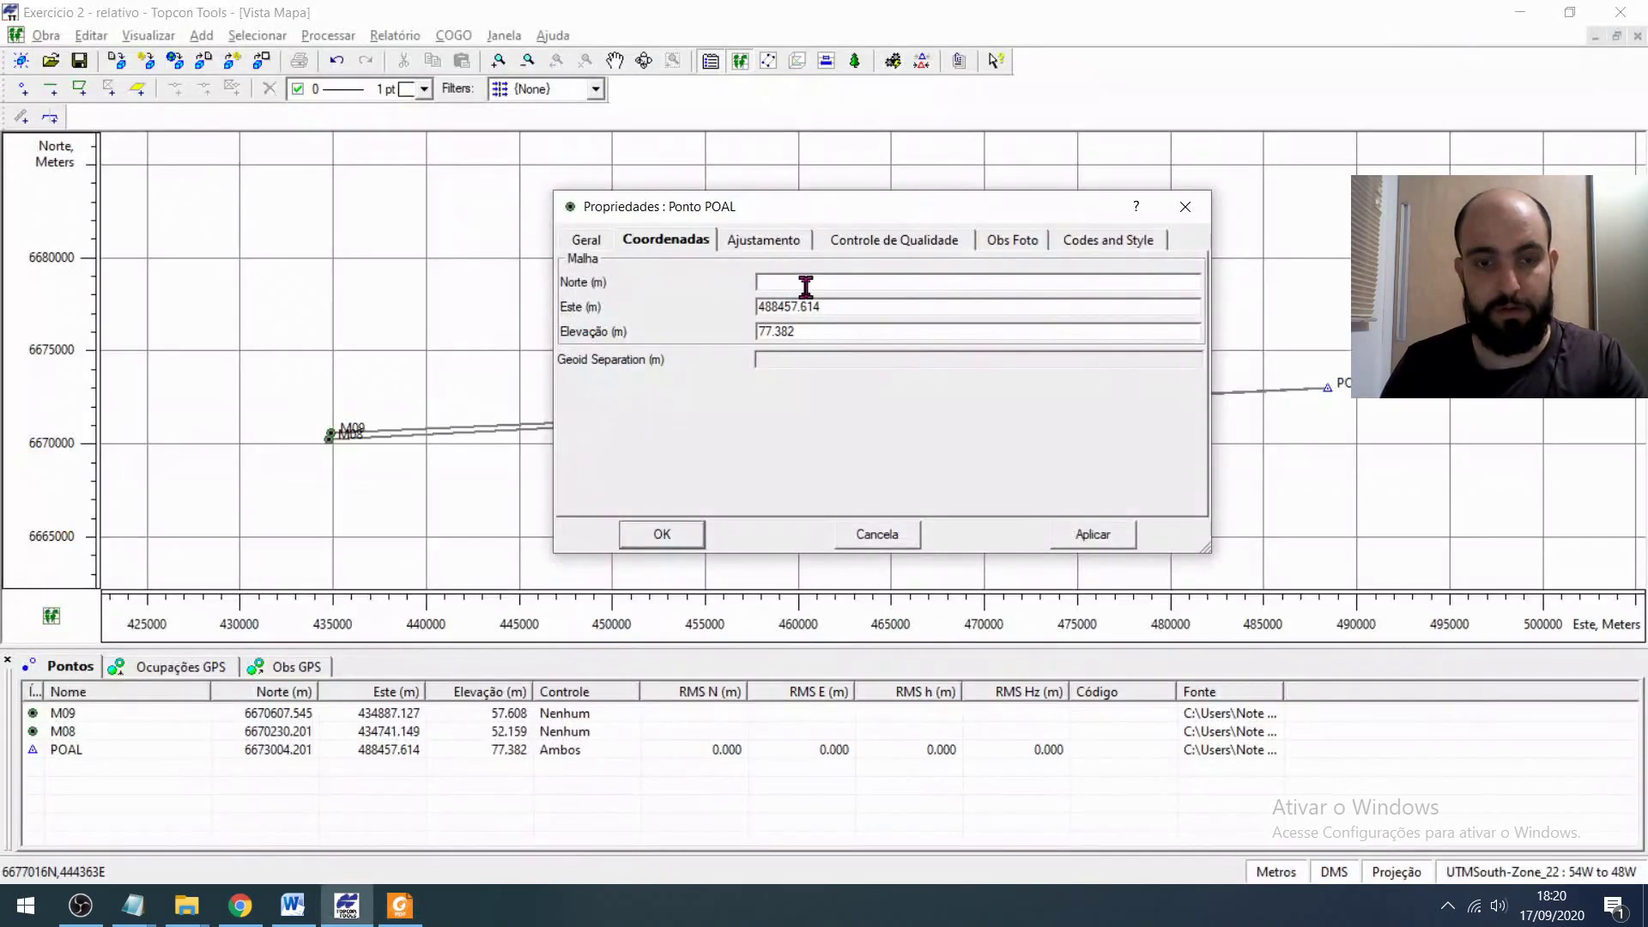
pyautogui.rightClick(806, 287)
pyautogui.click(863, 375)
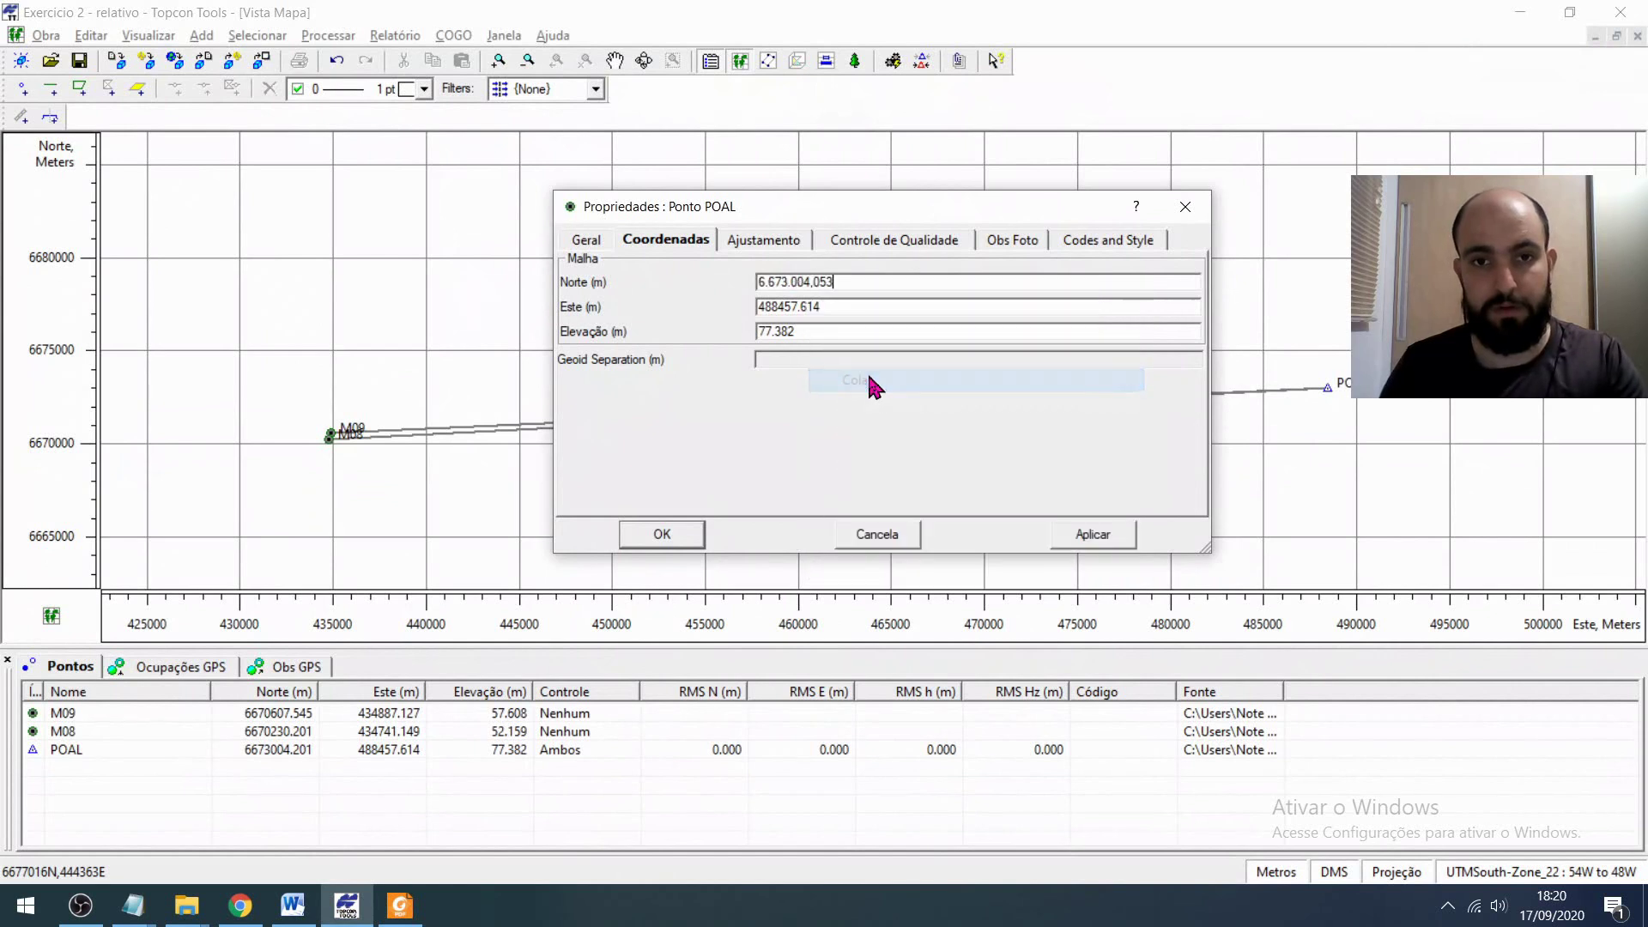
# - Remove the thousands separators from point POAL's northing so it reads 6673004,053
pyautogui.rightClick(847, 282)
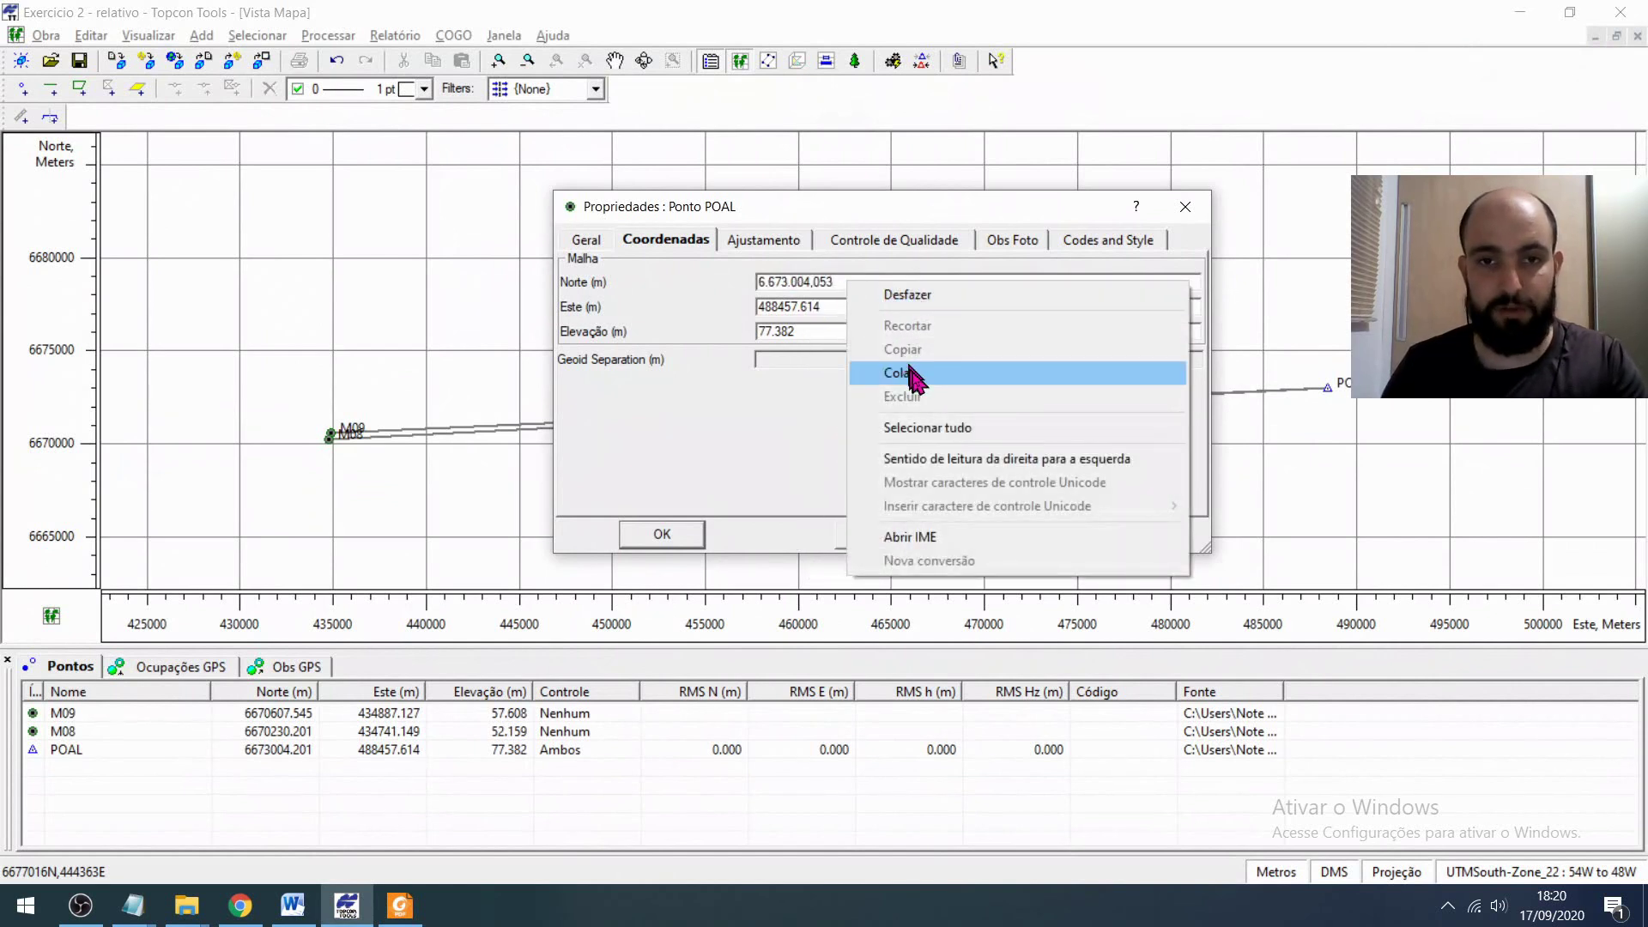
pyautogui.click(826, 282)
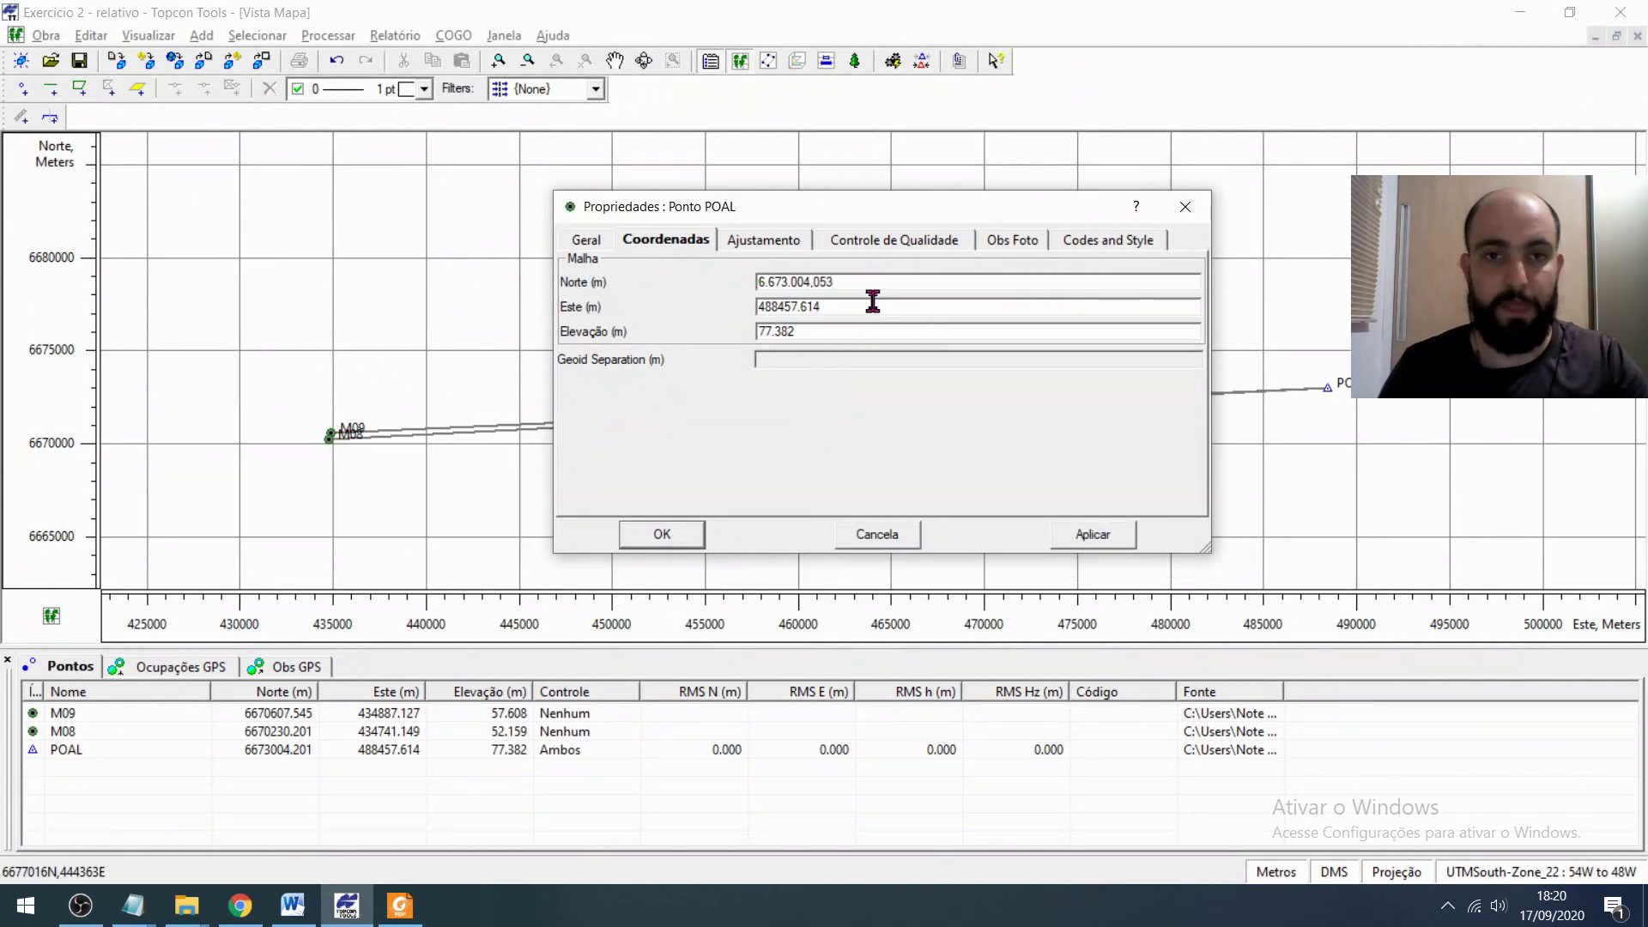
pyautogui.click(769, 282)
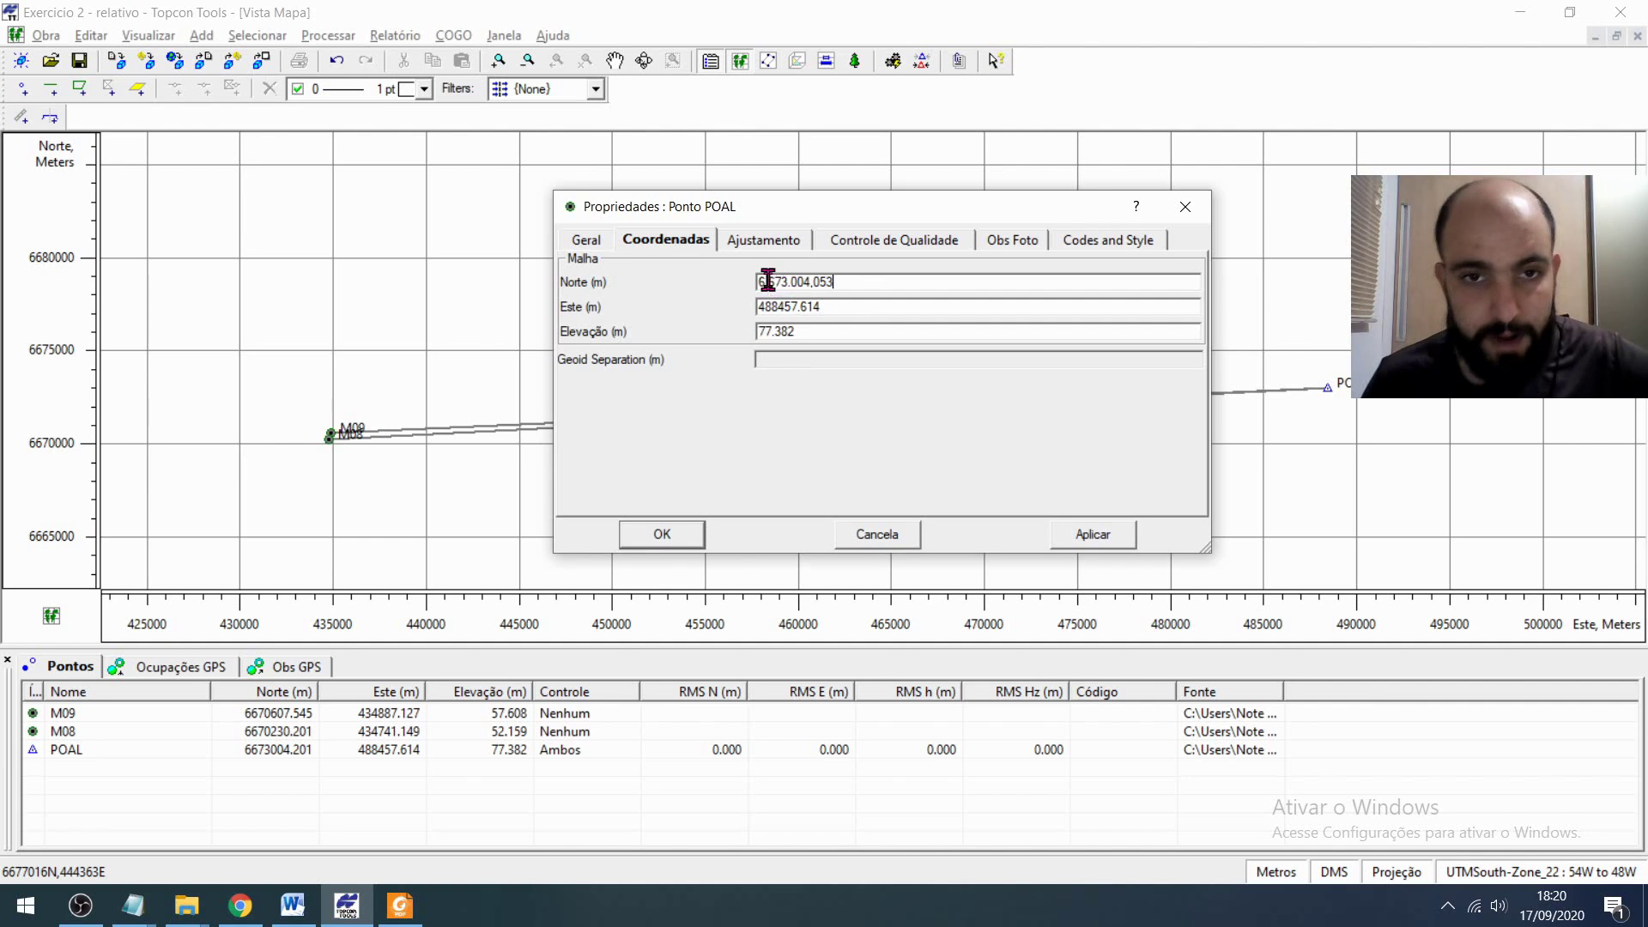
pyautogui.press('BackSpace')
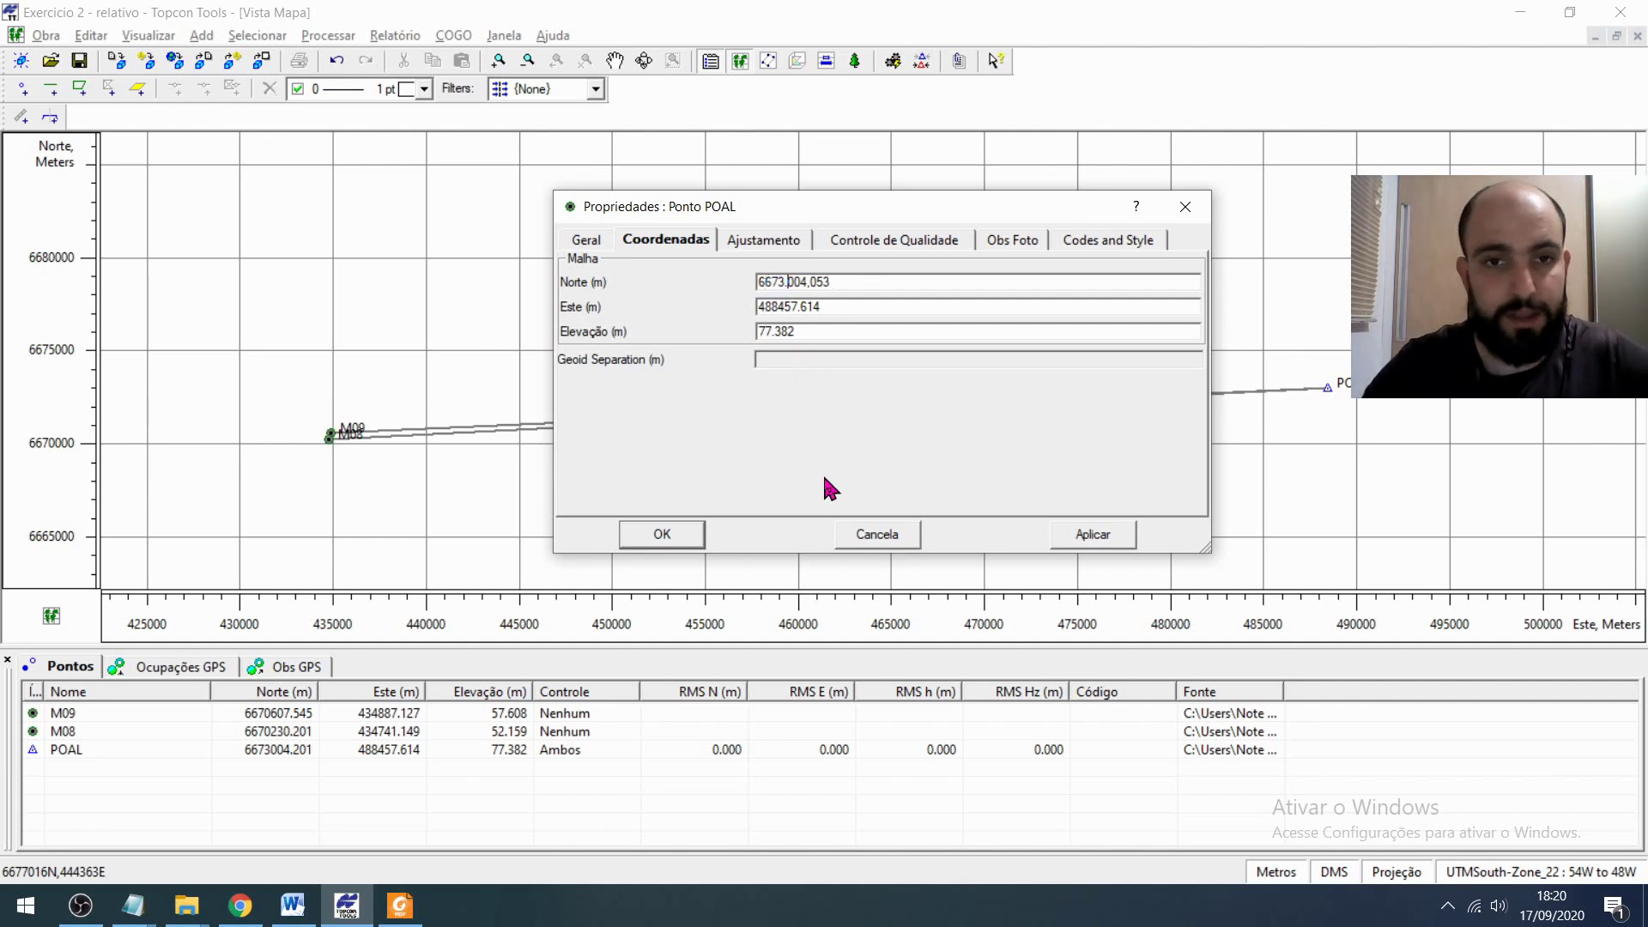
pyautogui.press('BackSpace')
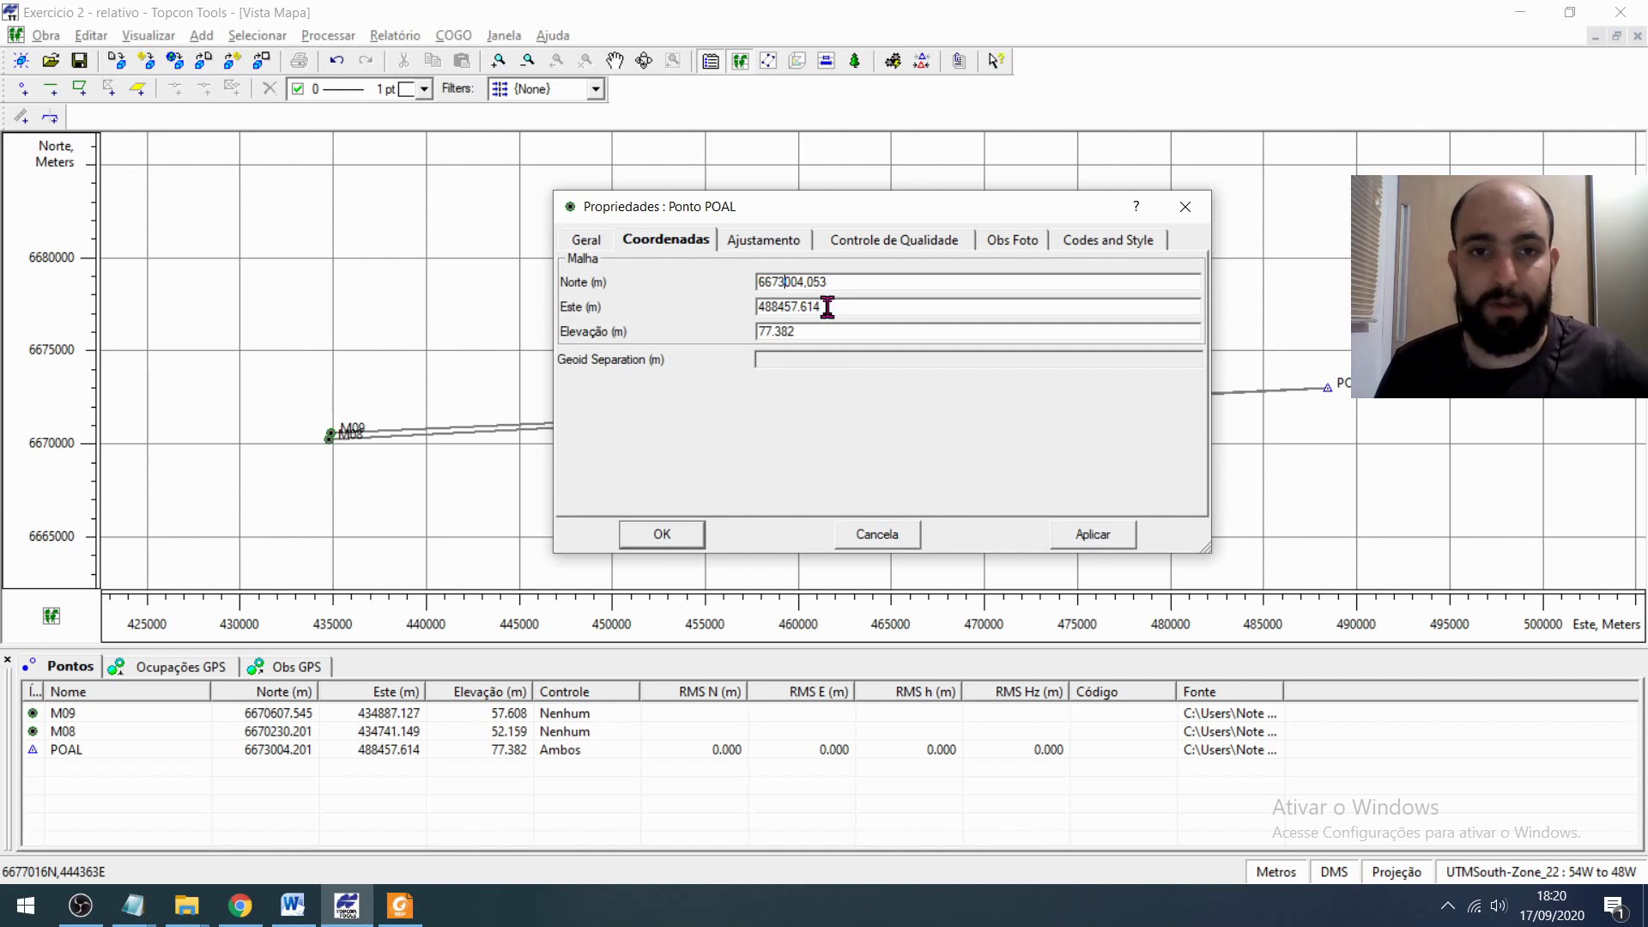
pyautogui.click(847, 283)
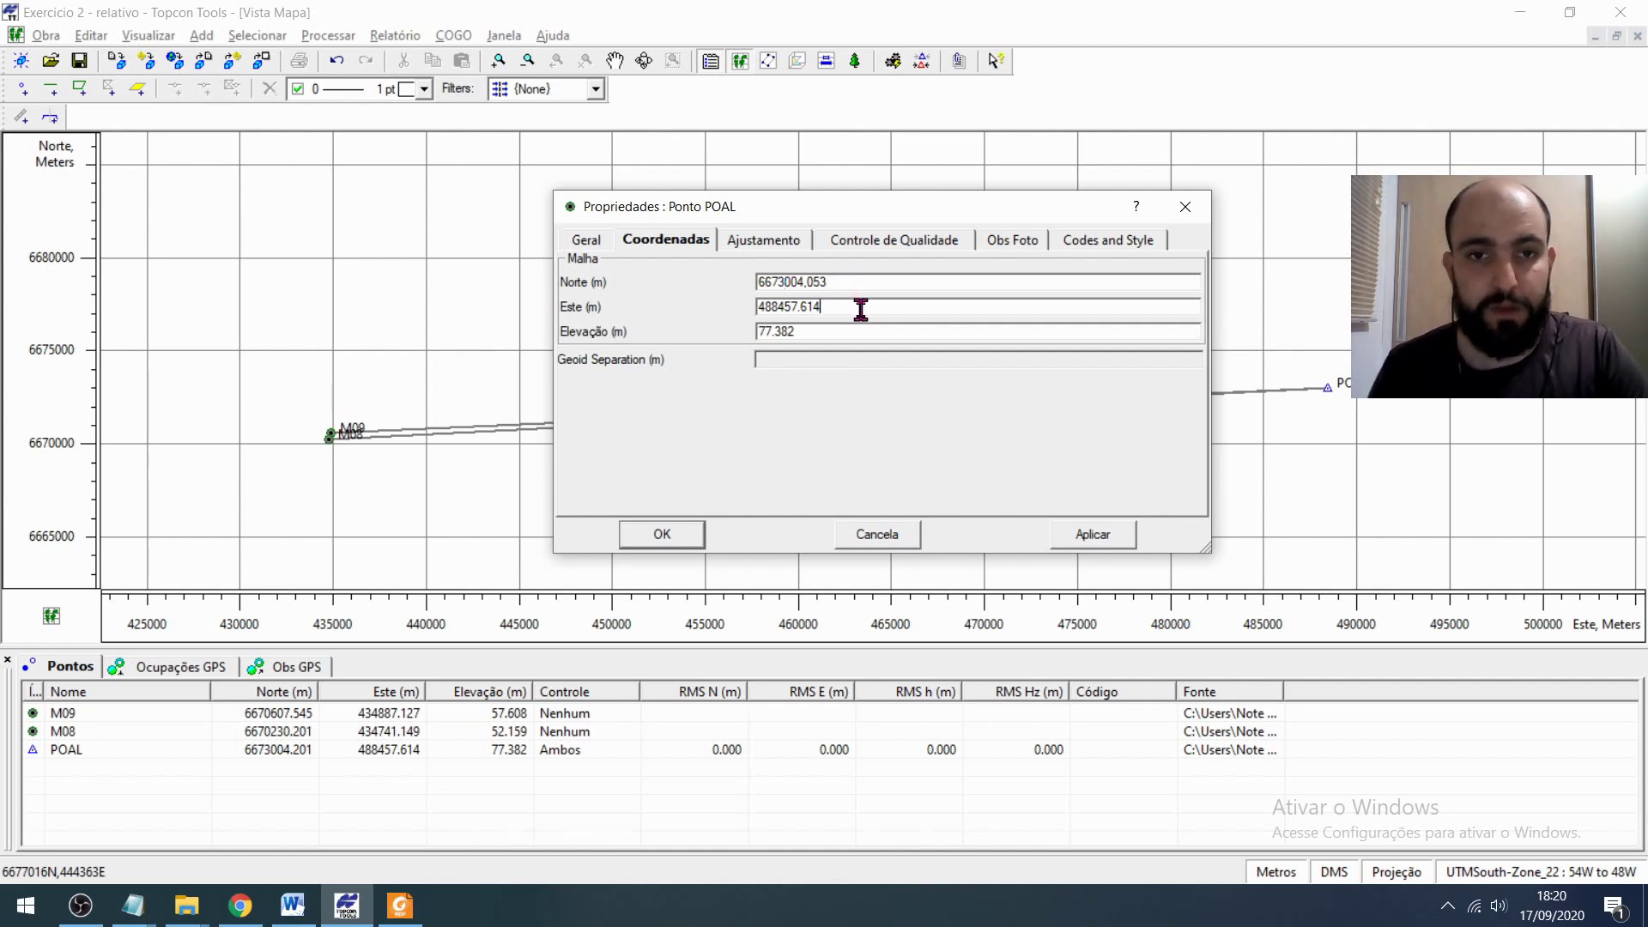
# - Look up UTM (E) 488.457,545 in the station report and set point POAL's easting in Topcon Tools to 488457,545
pyautogui.hotkey('alt', 'Tab')
pyautogui.moveTo(807, 320); pyautogui.dragTo(646, 332)
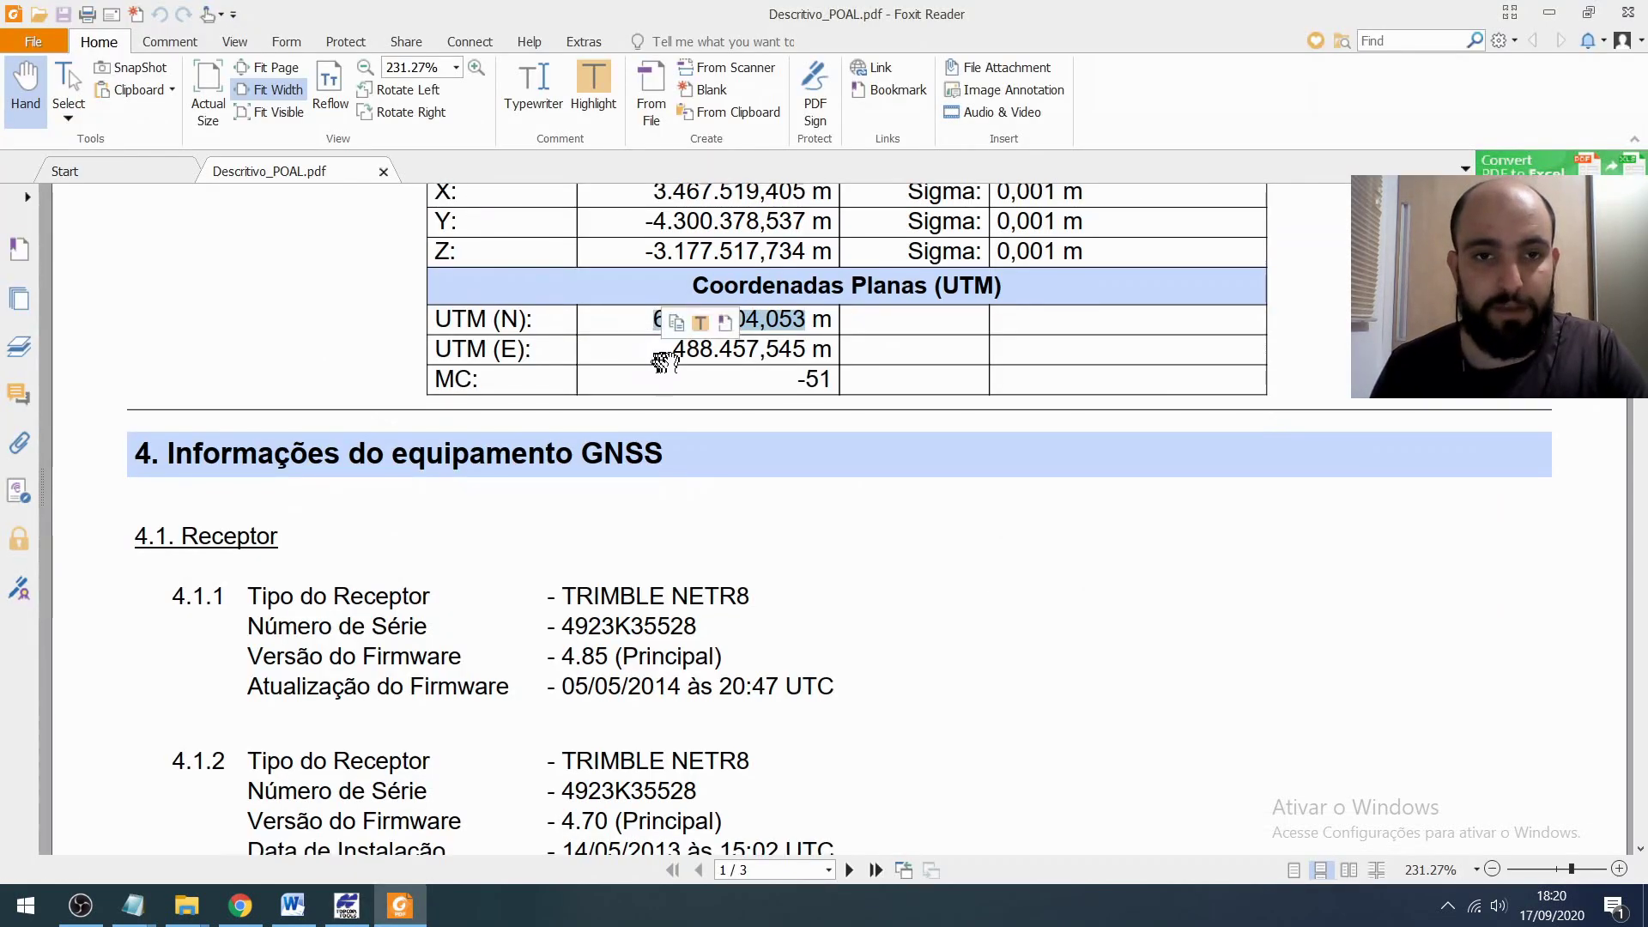
pyautogui.click(686, 354)
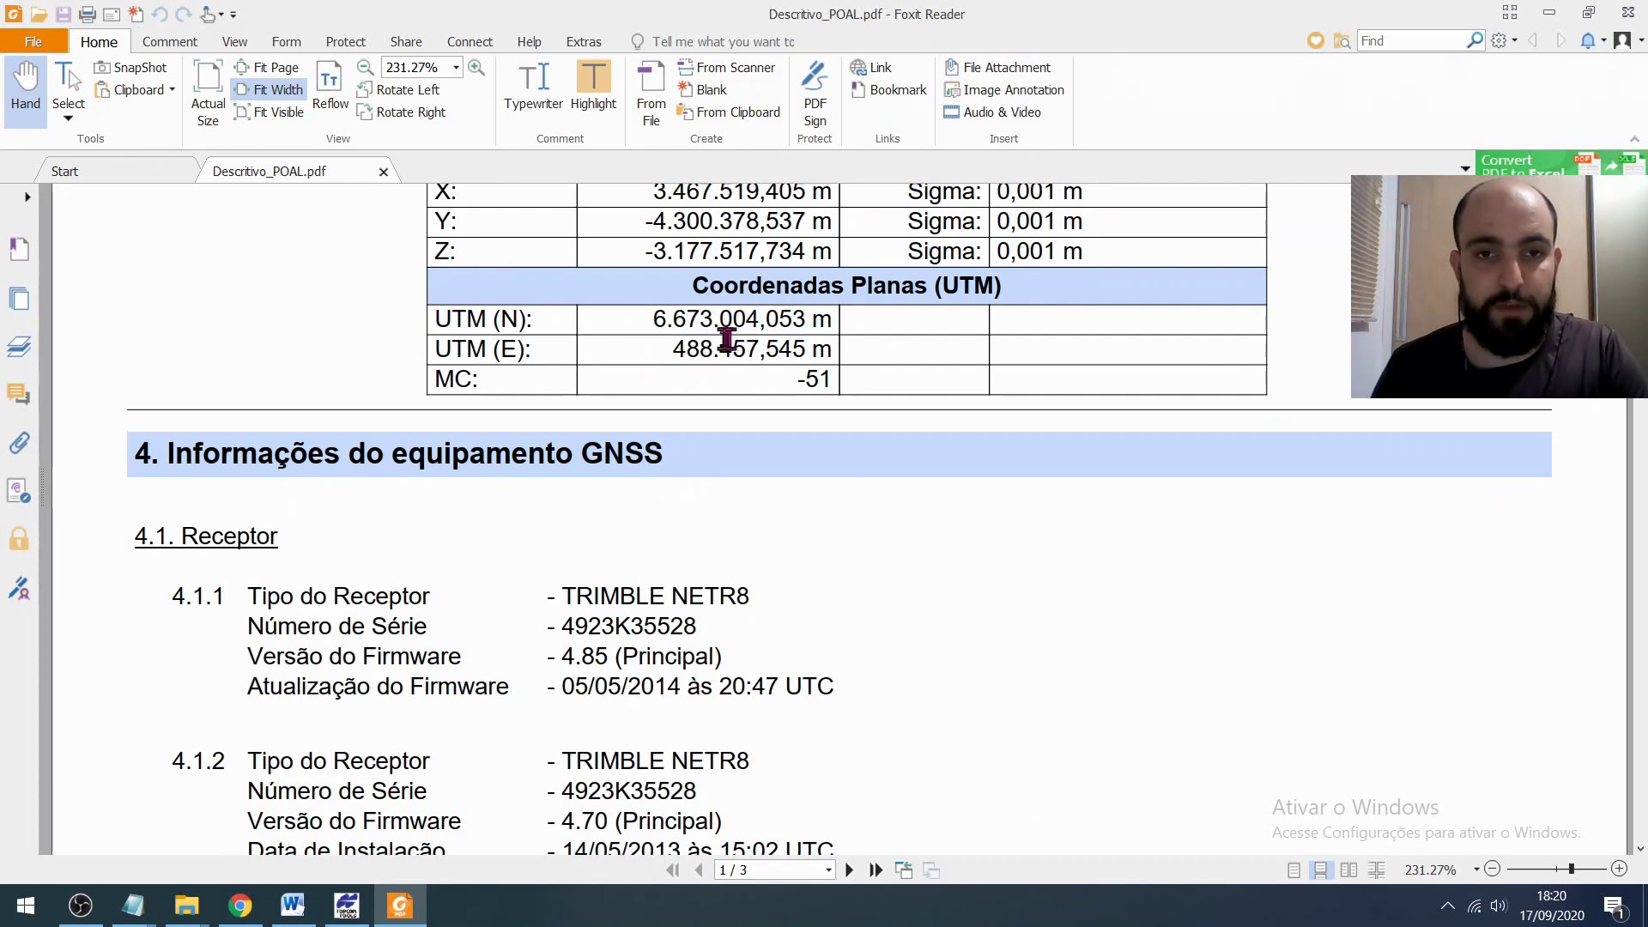
pyautogui.moveTo(743, 344); pyautogui.dragTo(805, 353)
pyautogui.click(730, 341)
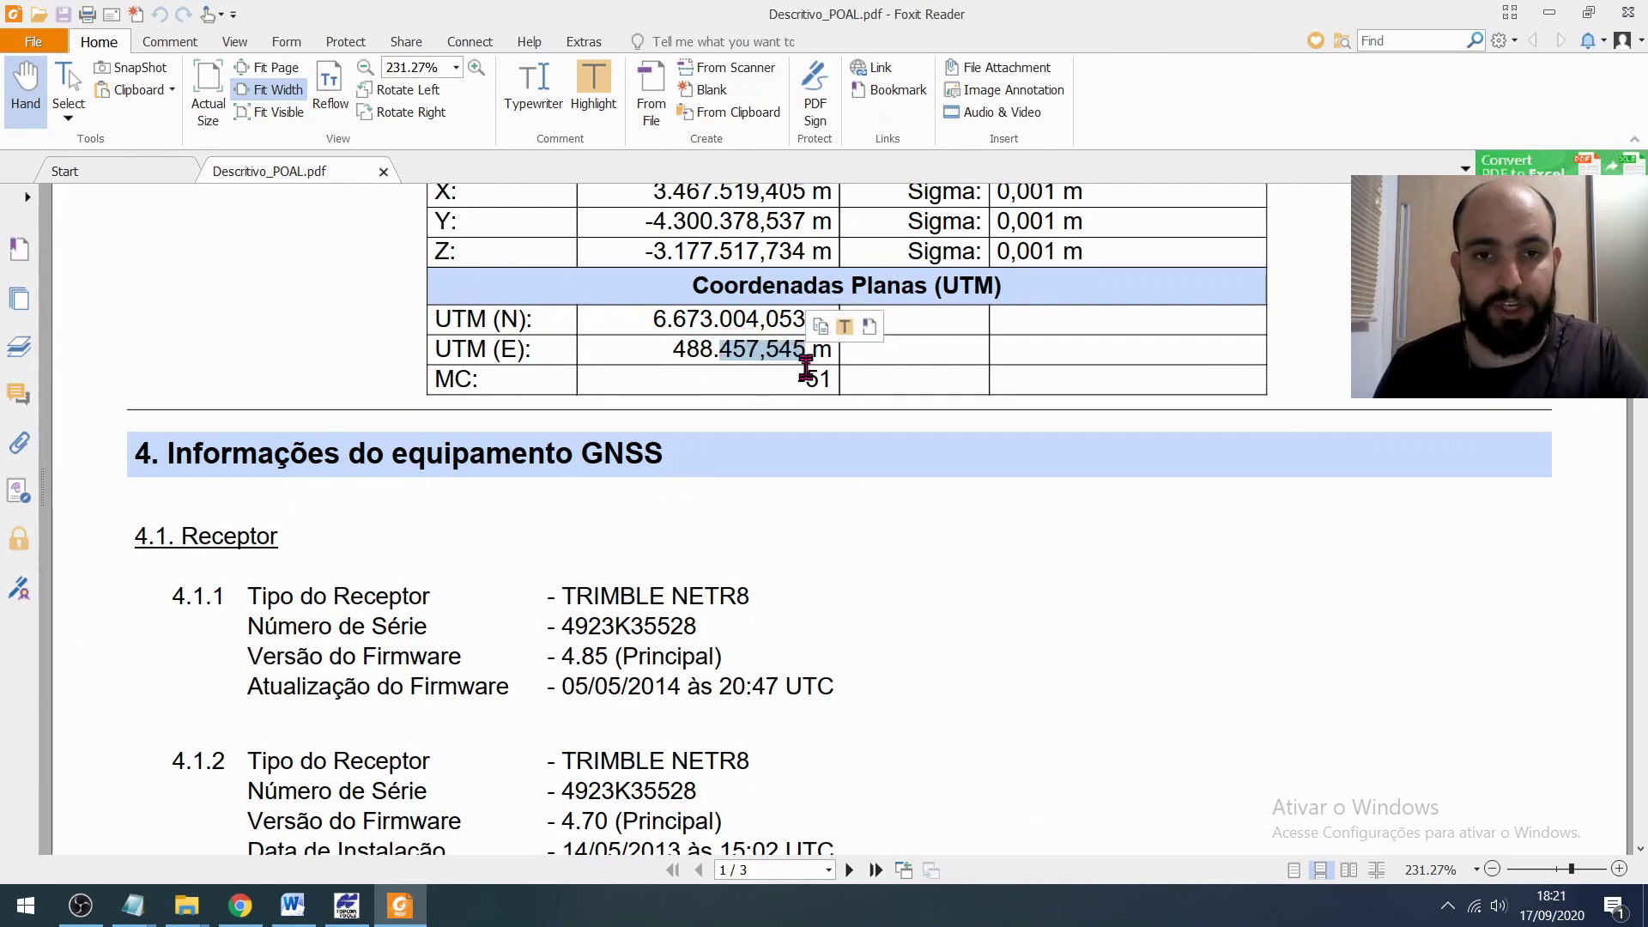
pyautogui.hotkey('alt', 'Tab')
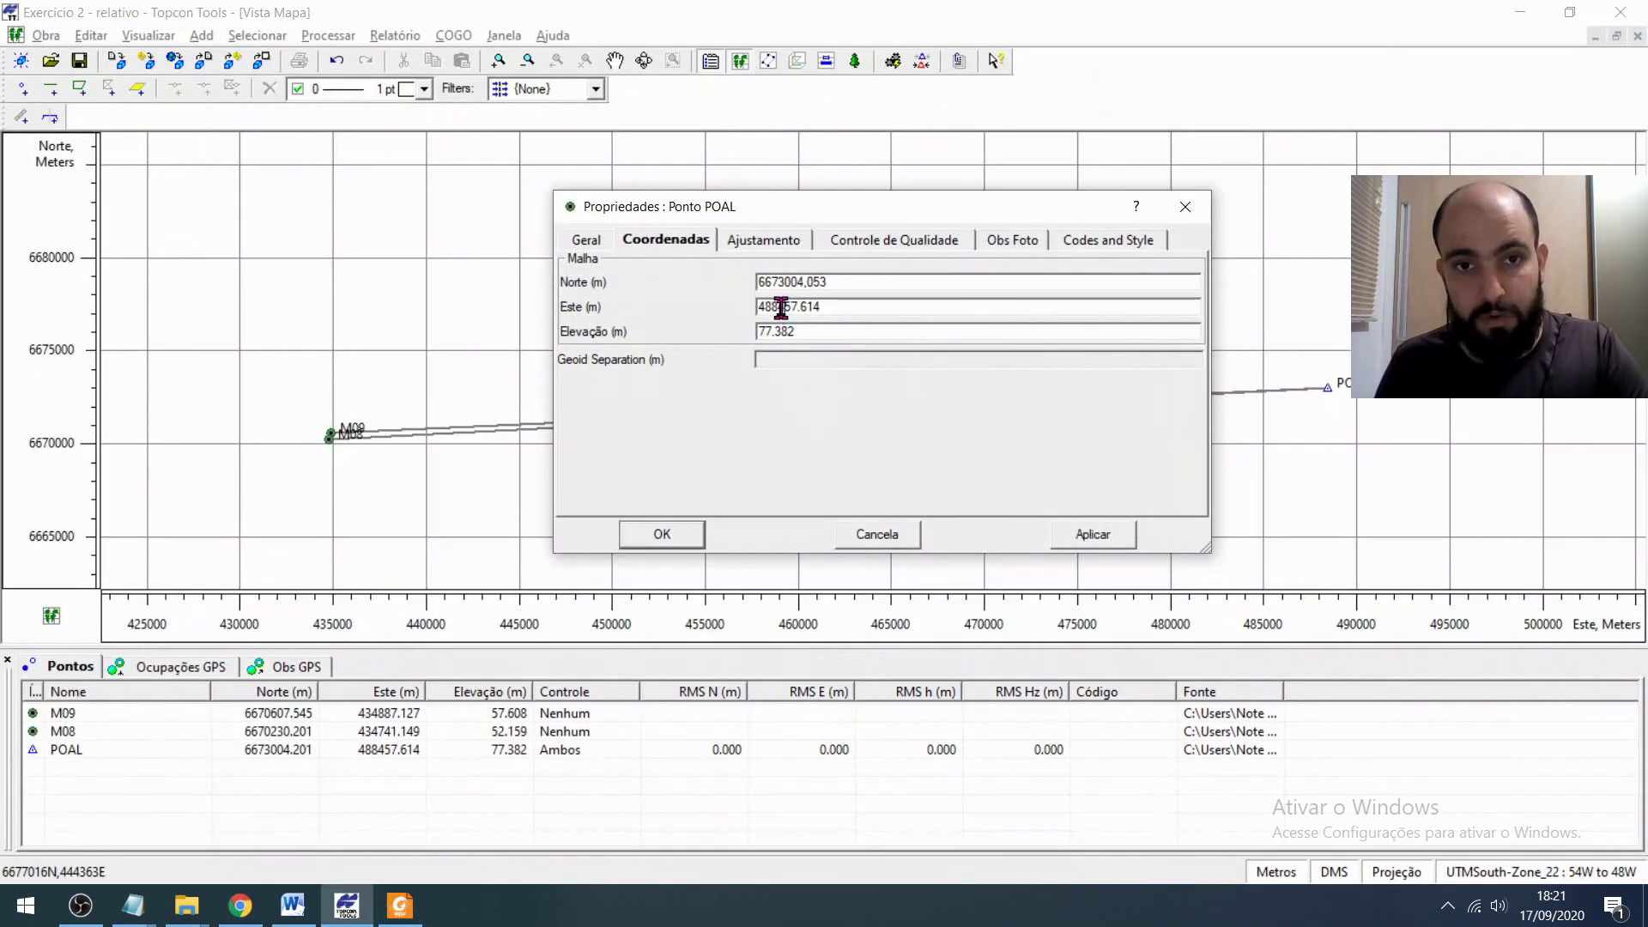
pyautogui.moveTo(784, 306); pyautogui.dragTo(854, 320)
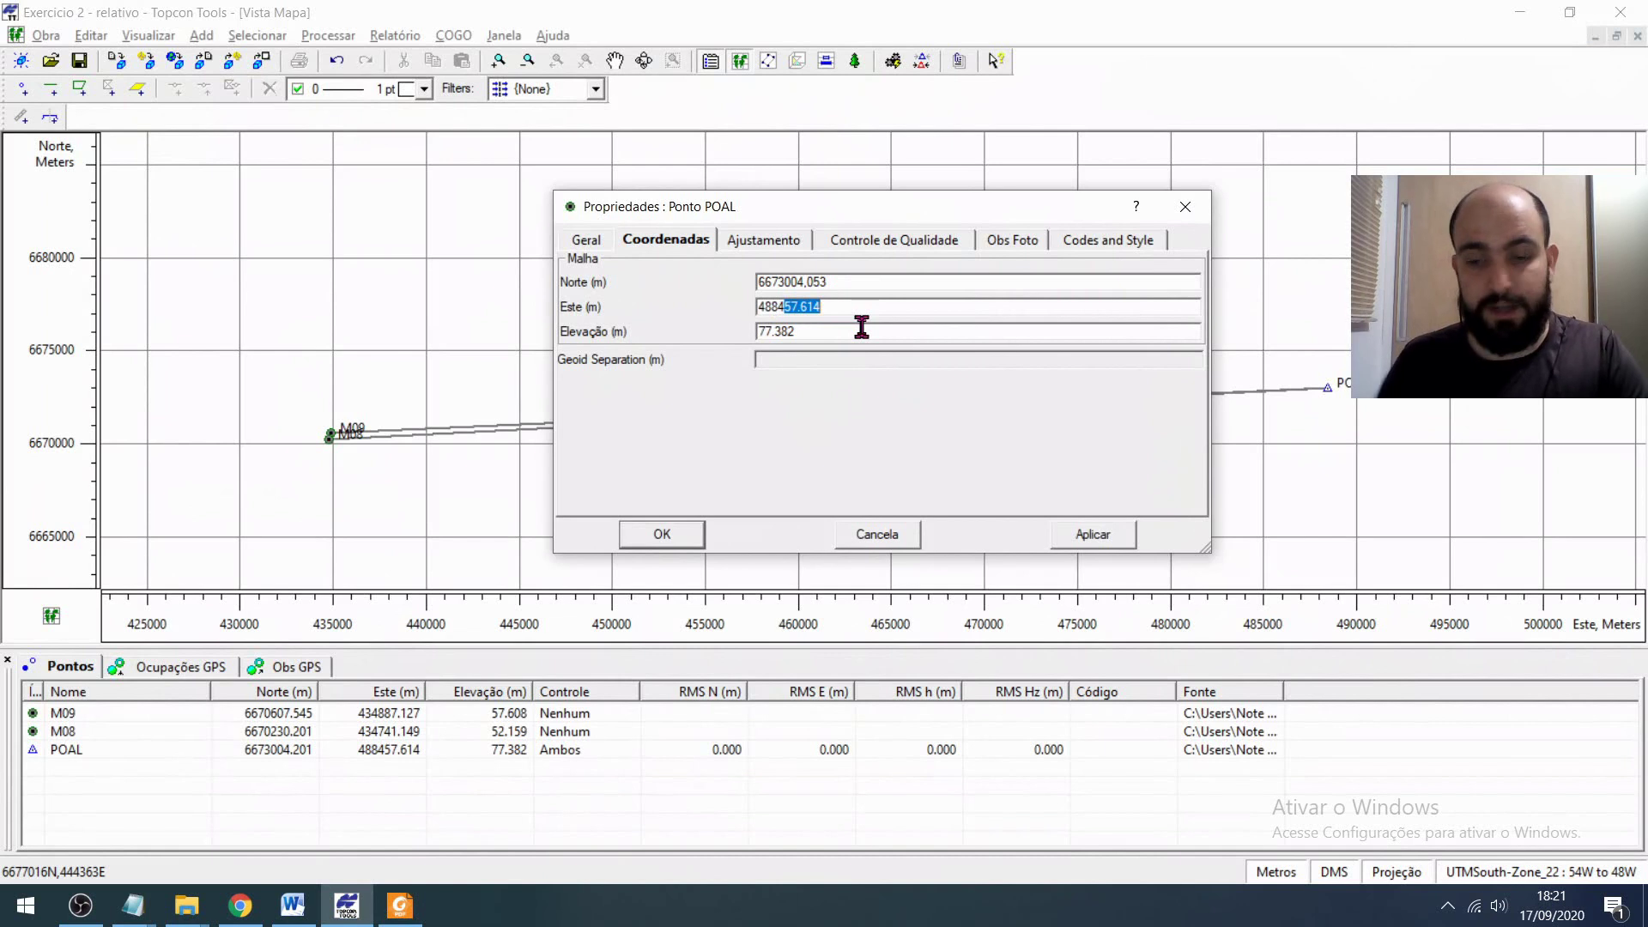
pyautogui.press('BackSpace')
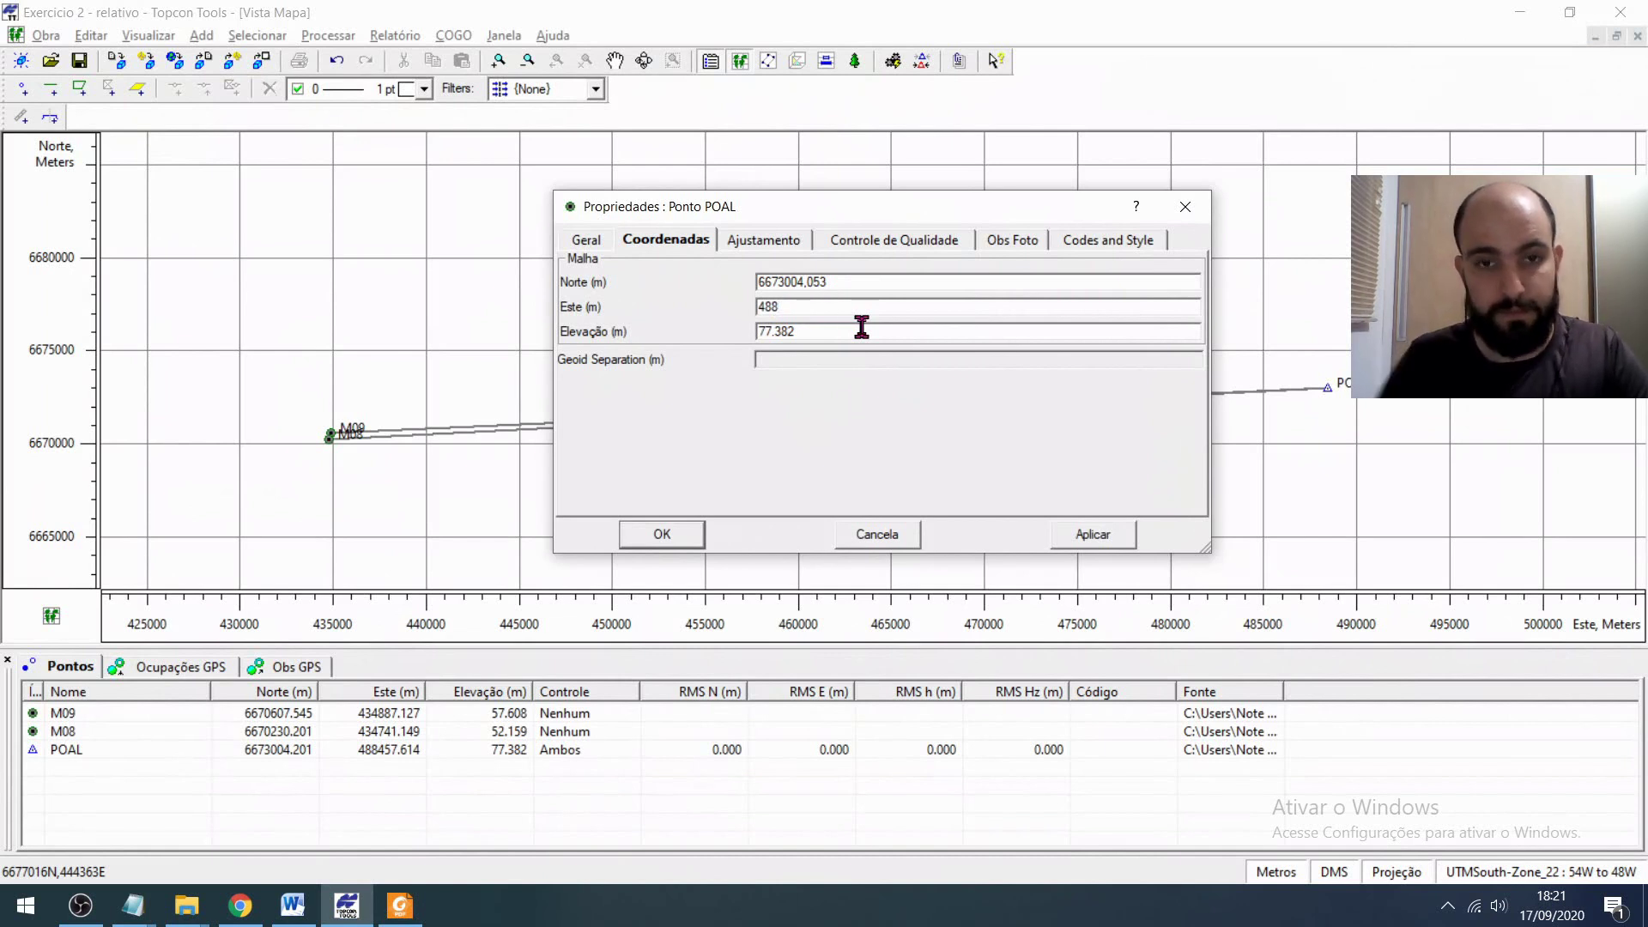
pyautogui.write('457,545')
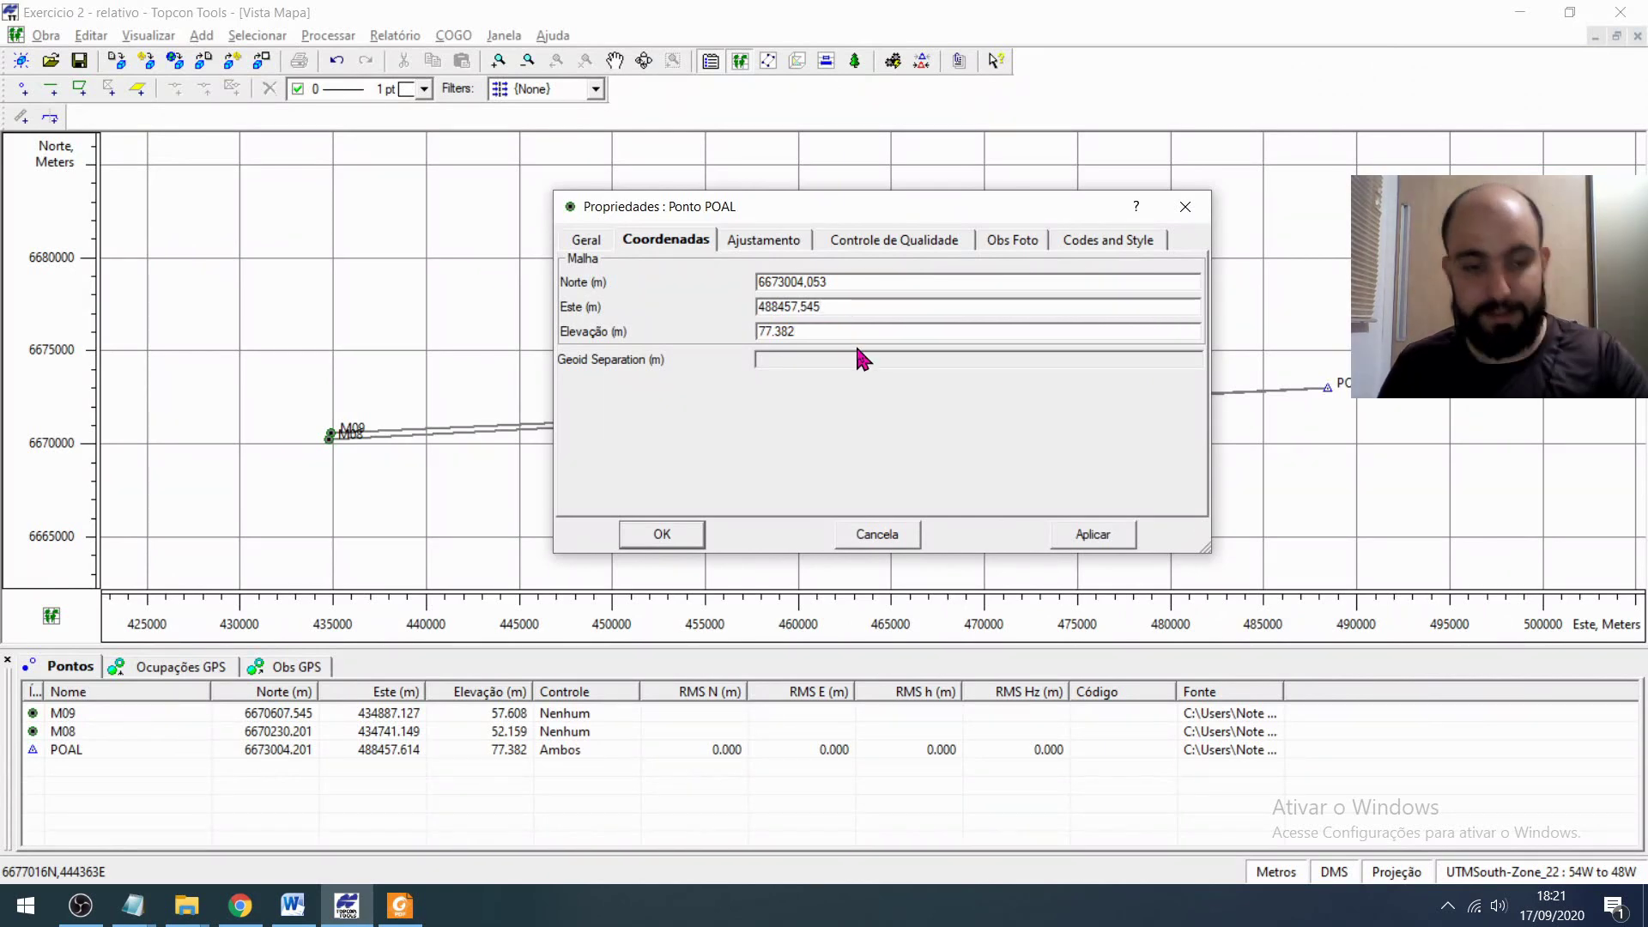
# - Take the ellipsoidal height from the station report, set point POAL's elevation to 76,75 m and apply the coordinates
pyautogui.hotkey('alt', 'Tab')
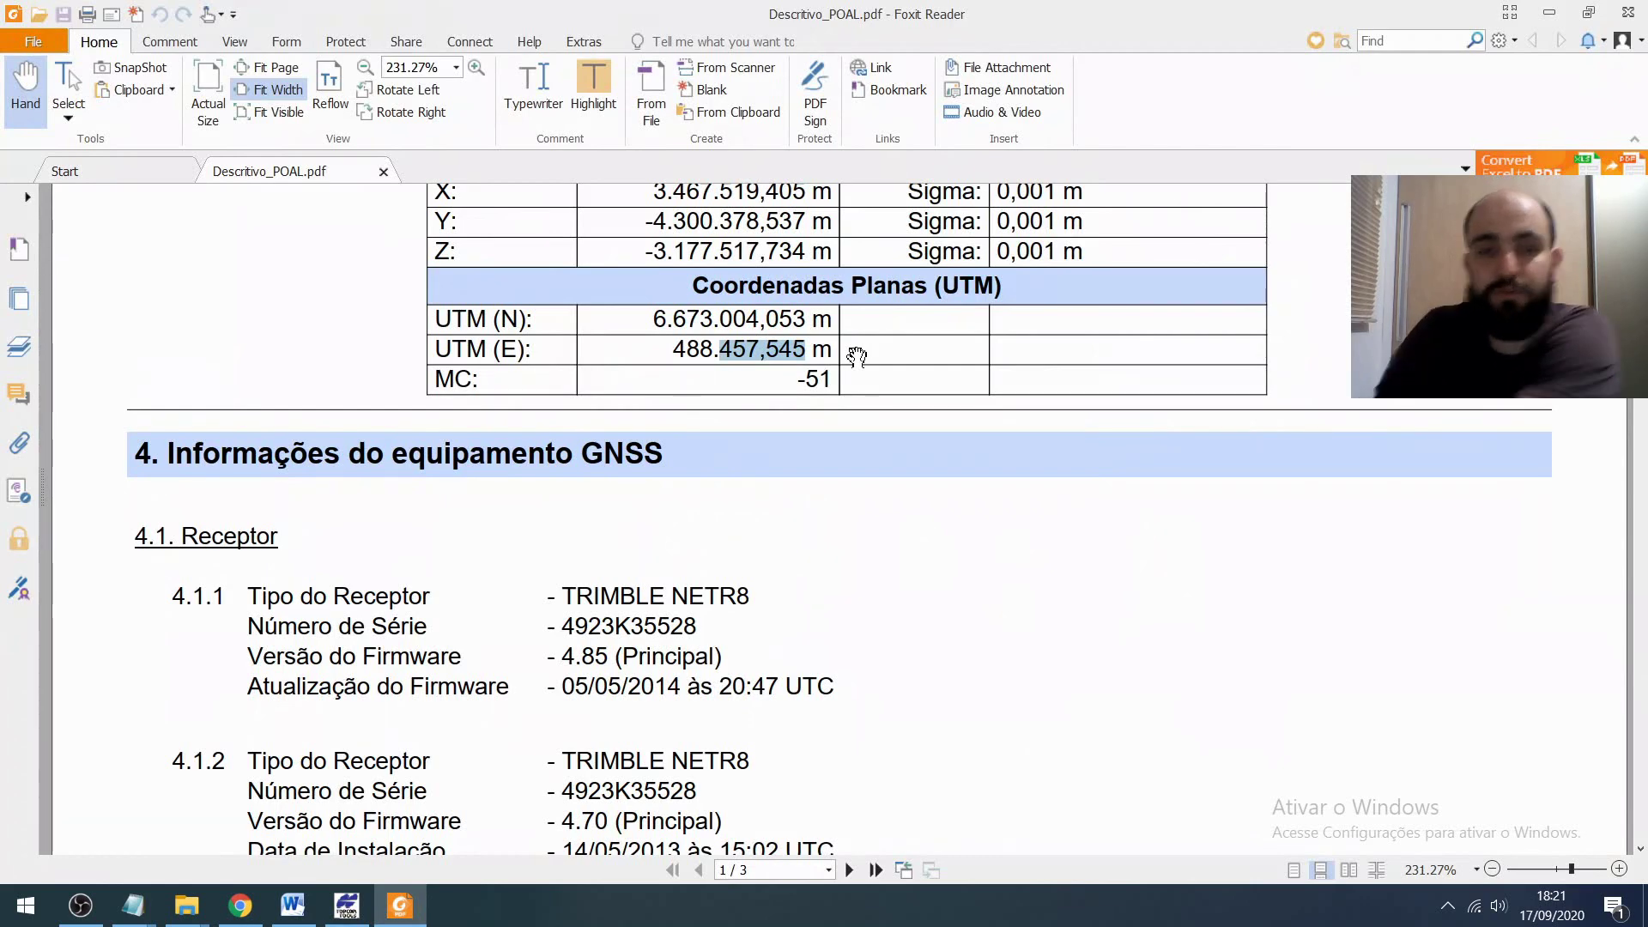
pyautogui.scroll(3, 857, 354)
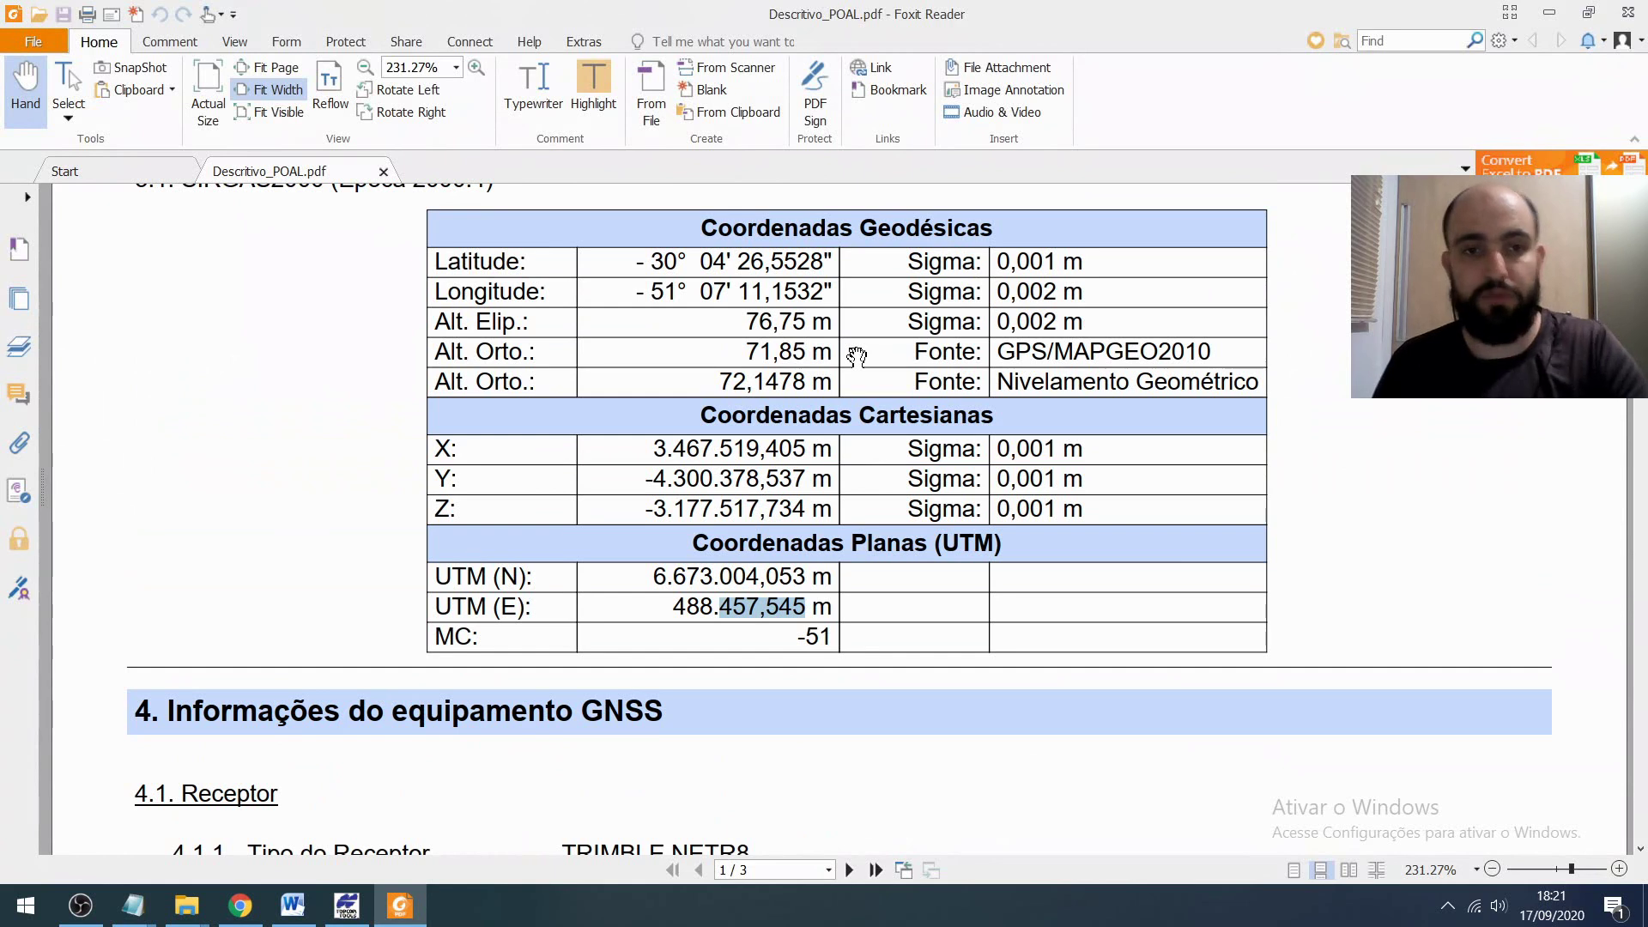
pyautogui.click(736, 331)
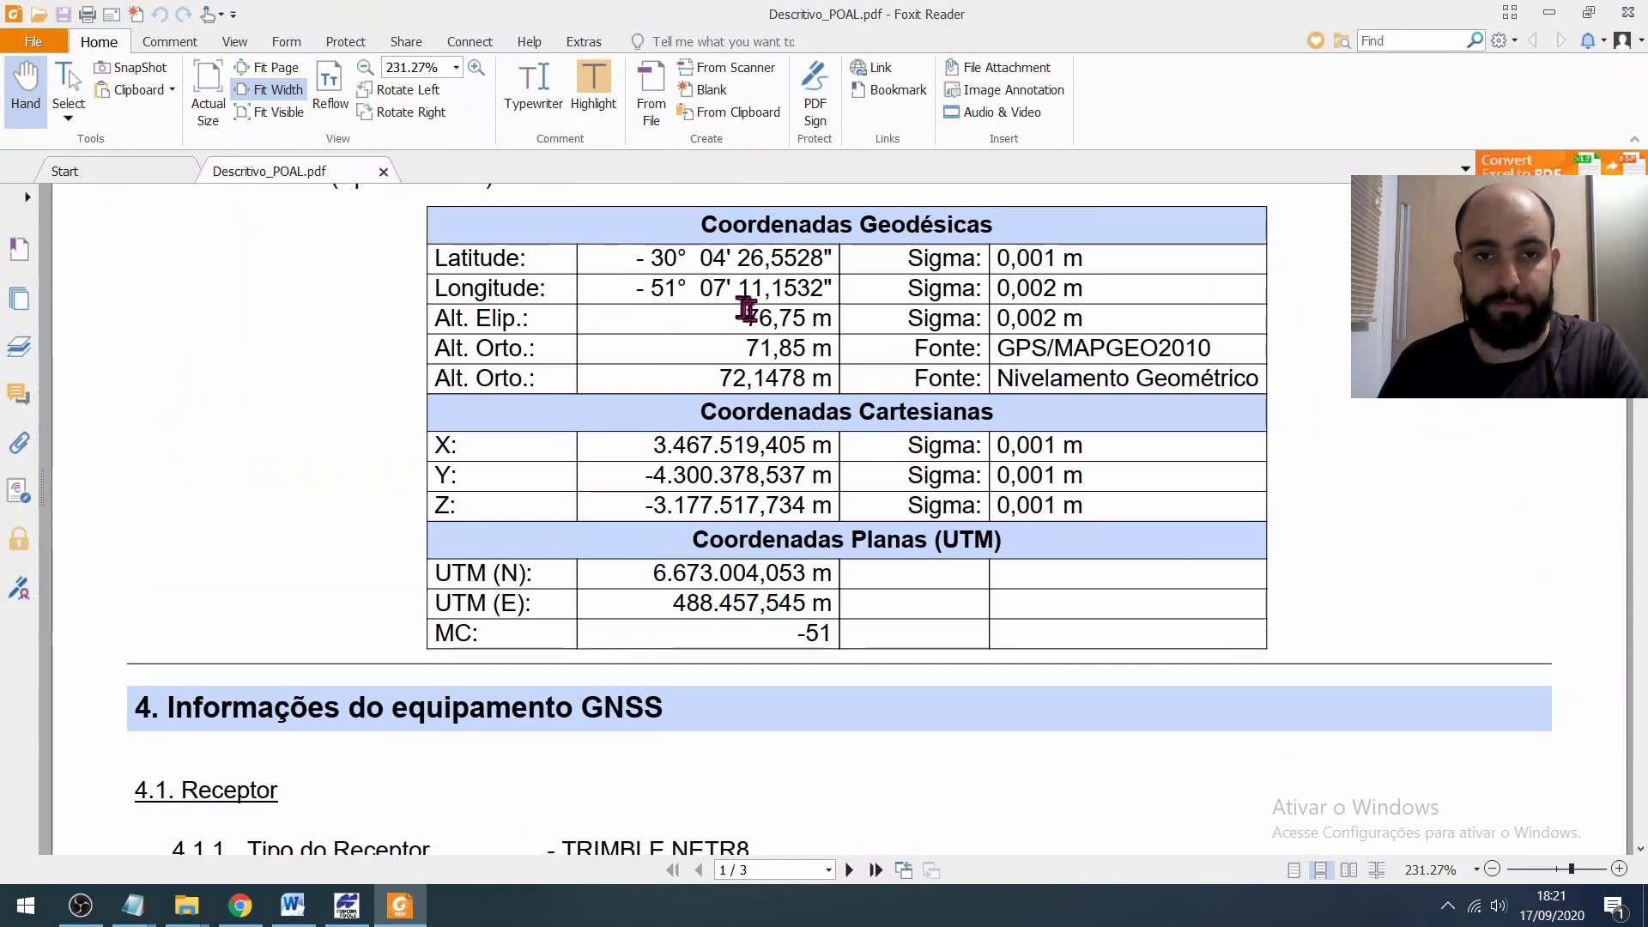
pyautogui.moveTo(745, 318); pyautogui.dragTo(811, 312)
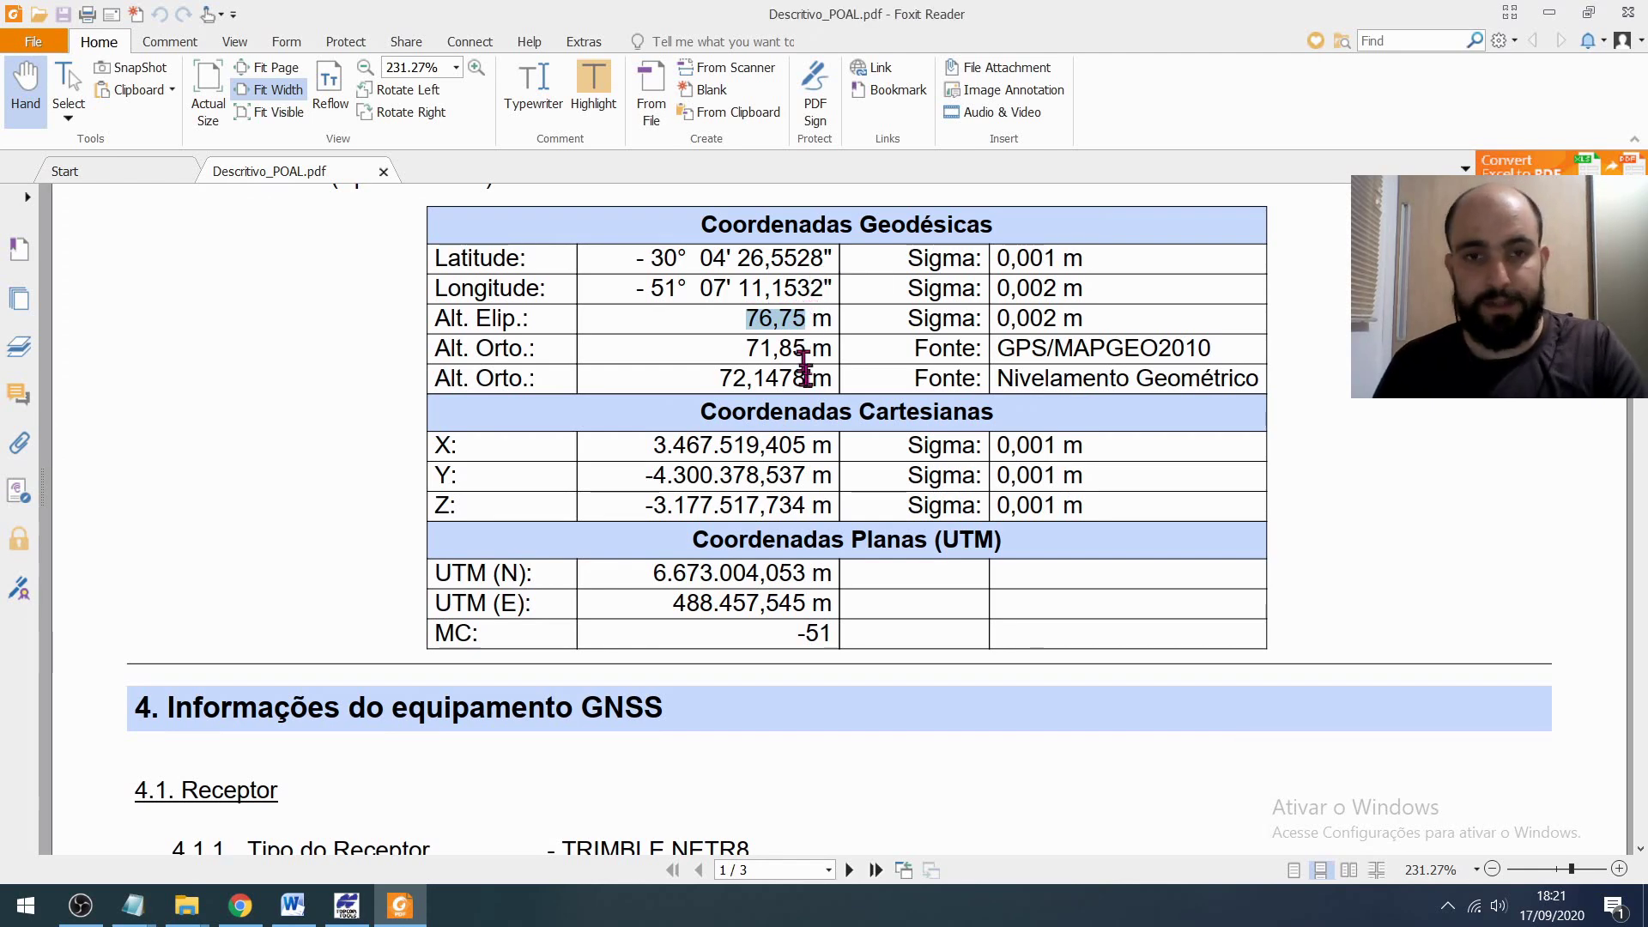
pyautogui.hotkey('alt', 'Tab')
pyautogui.doubleClick(797, 332)
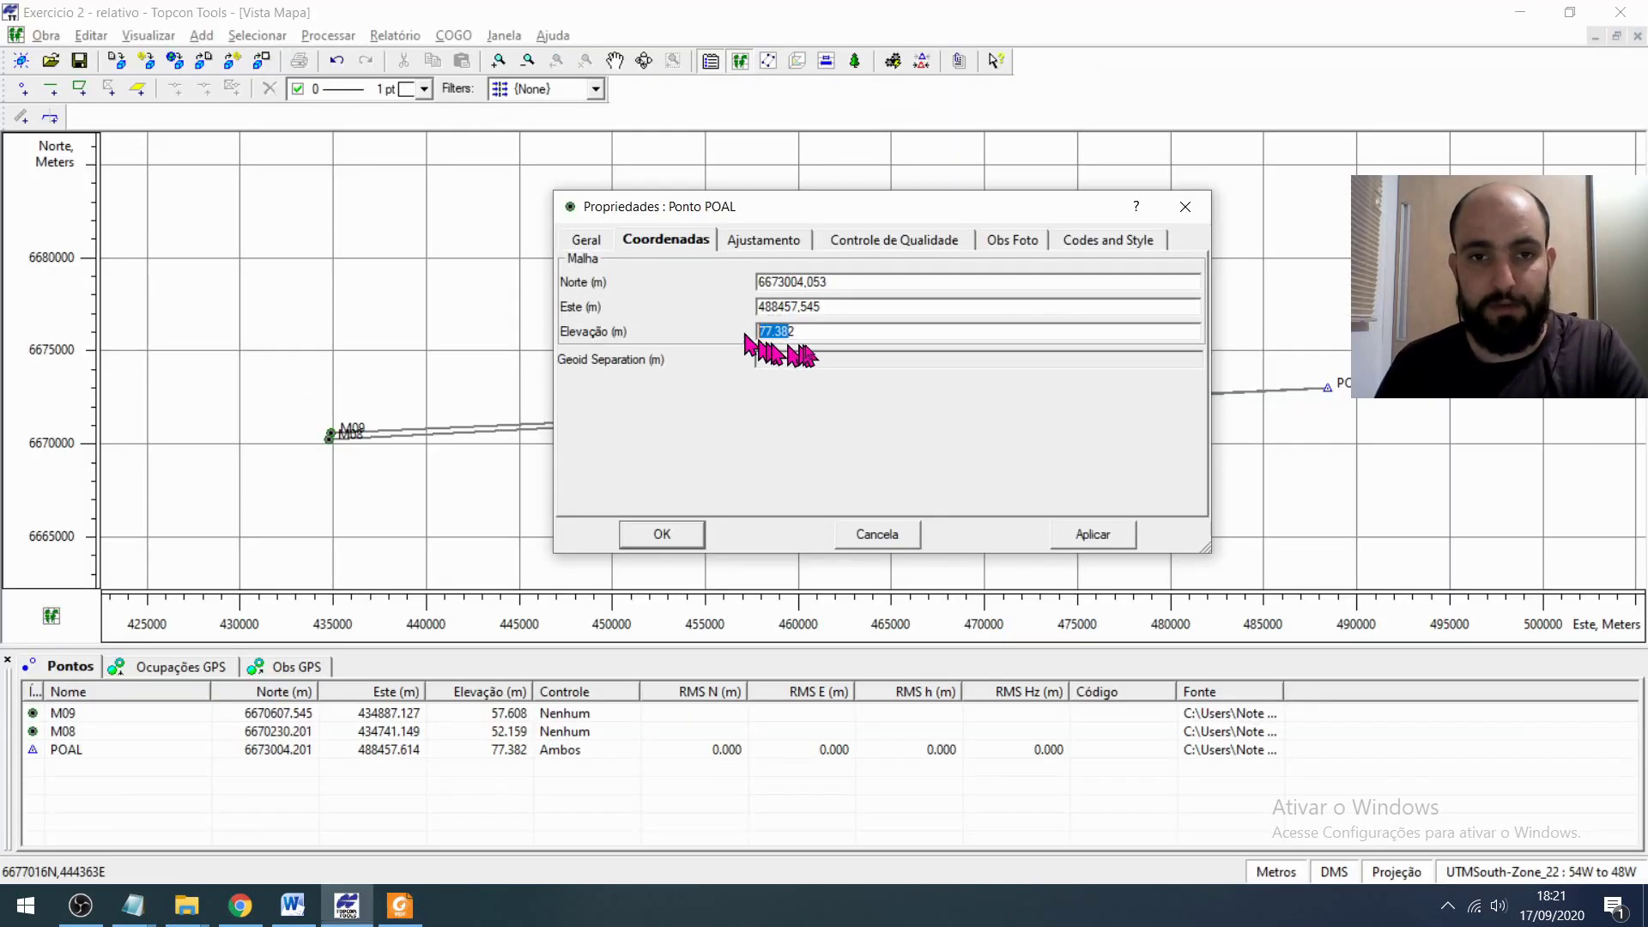
pyautogui.click(797, 328)
pyautogui.moveTo(797, 330); pyautogui.dragTo(728, 331)
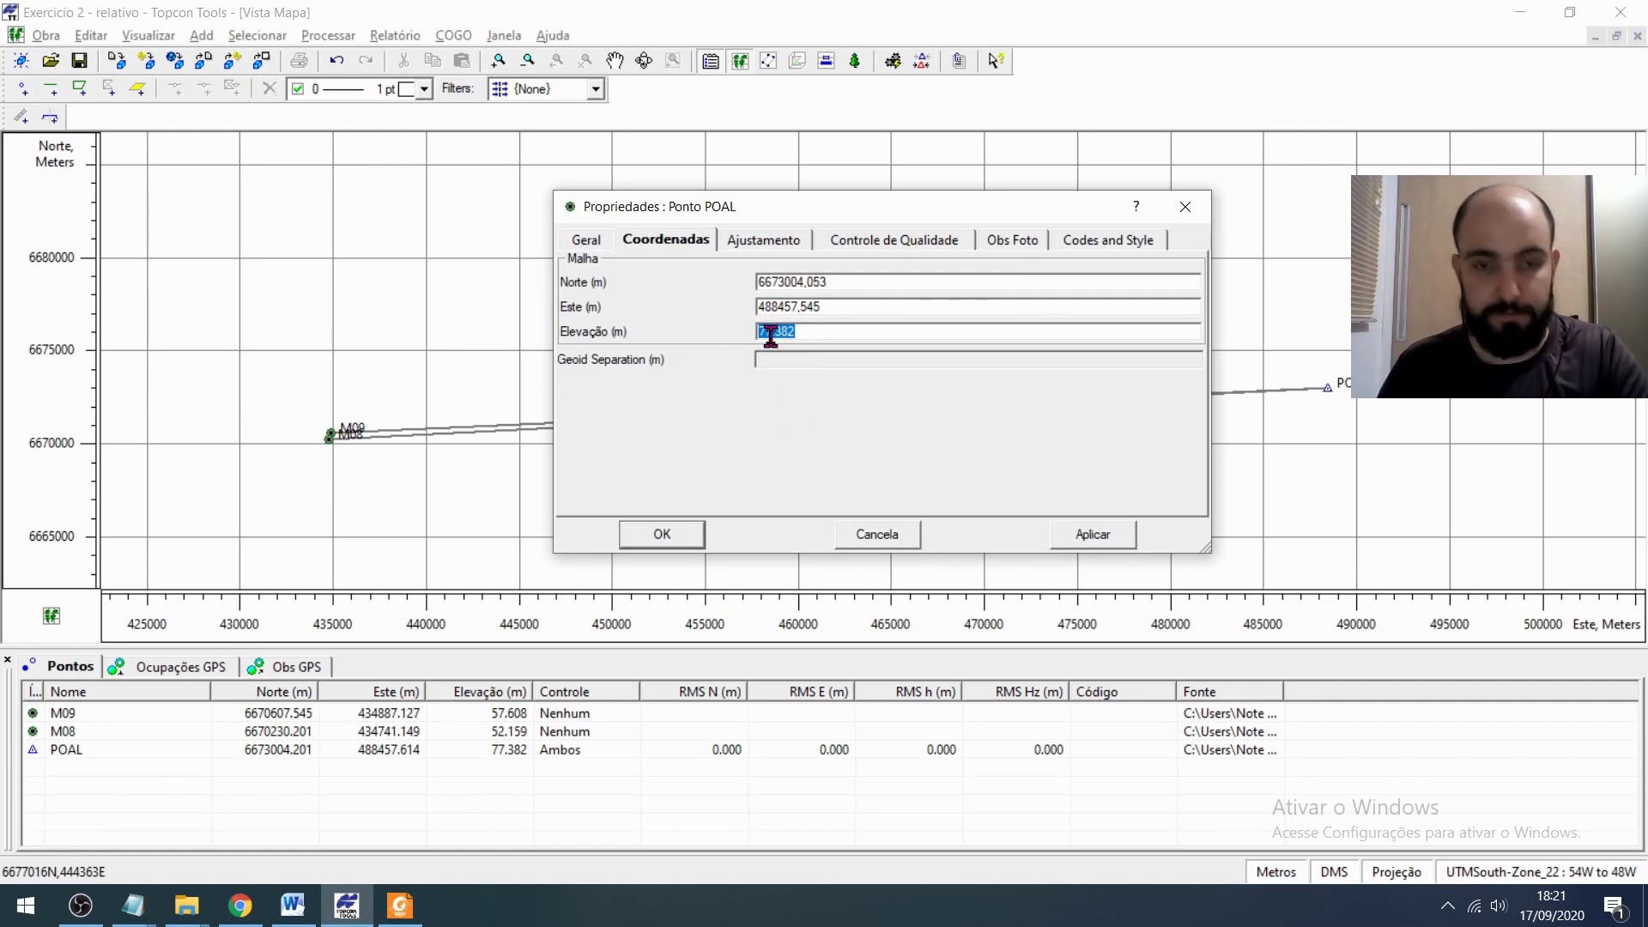
pyautogui.write('76,75')
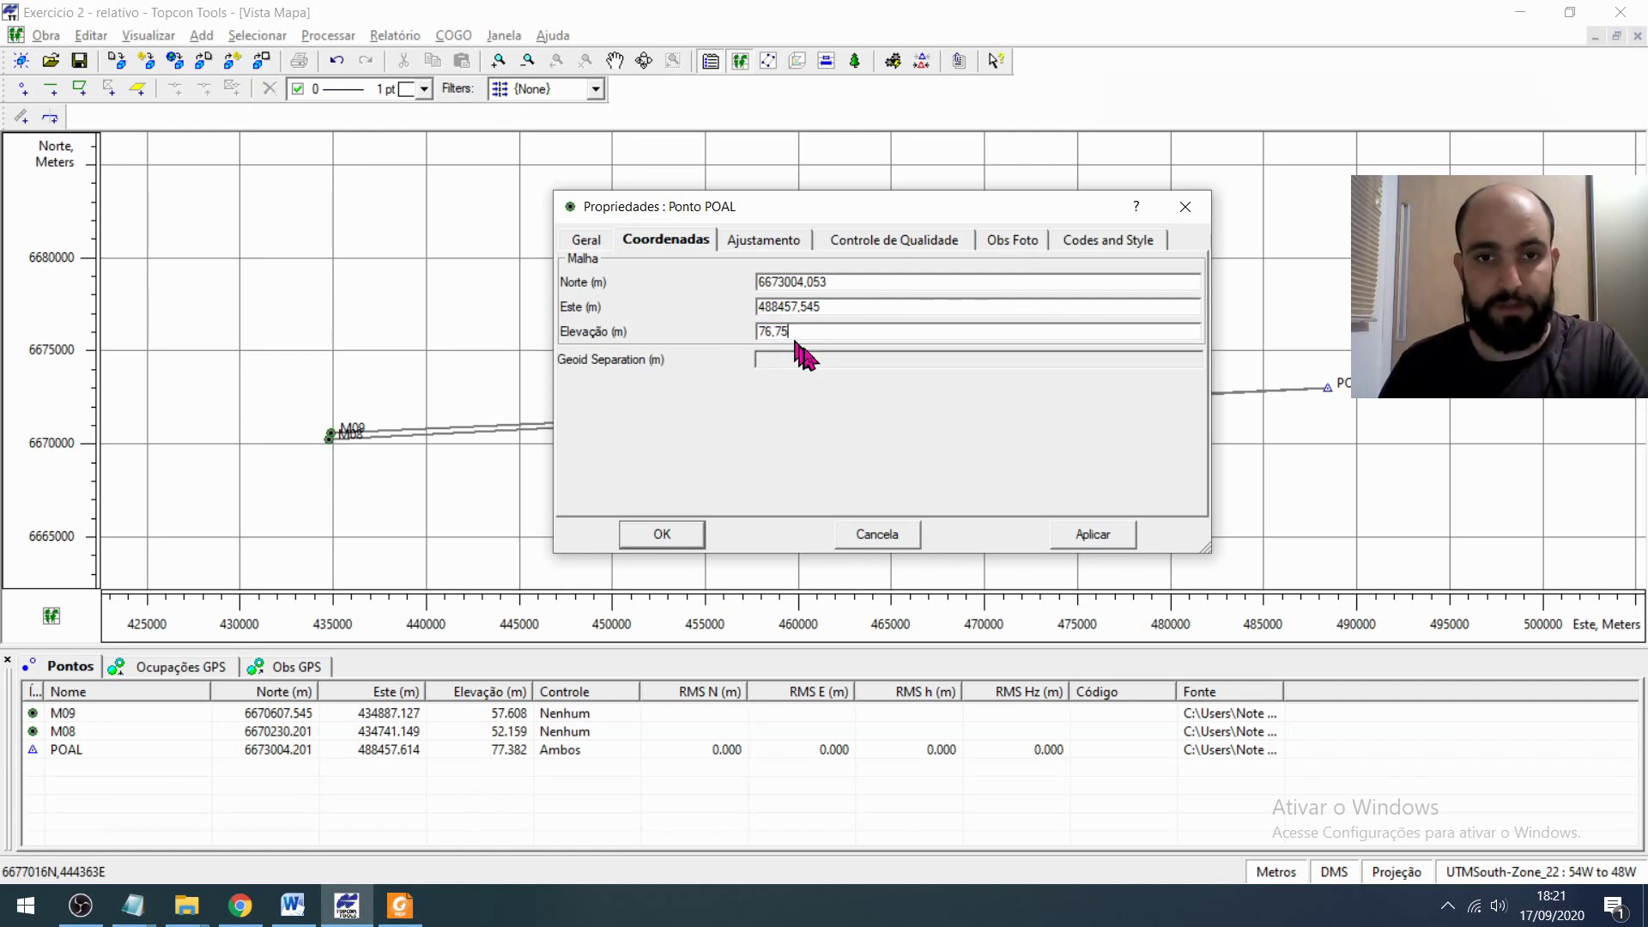
pyautogui.click(1094, 536)
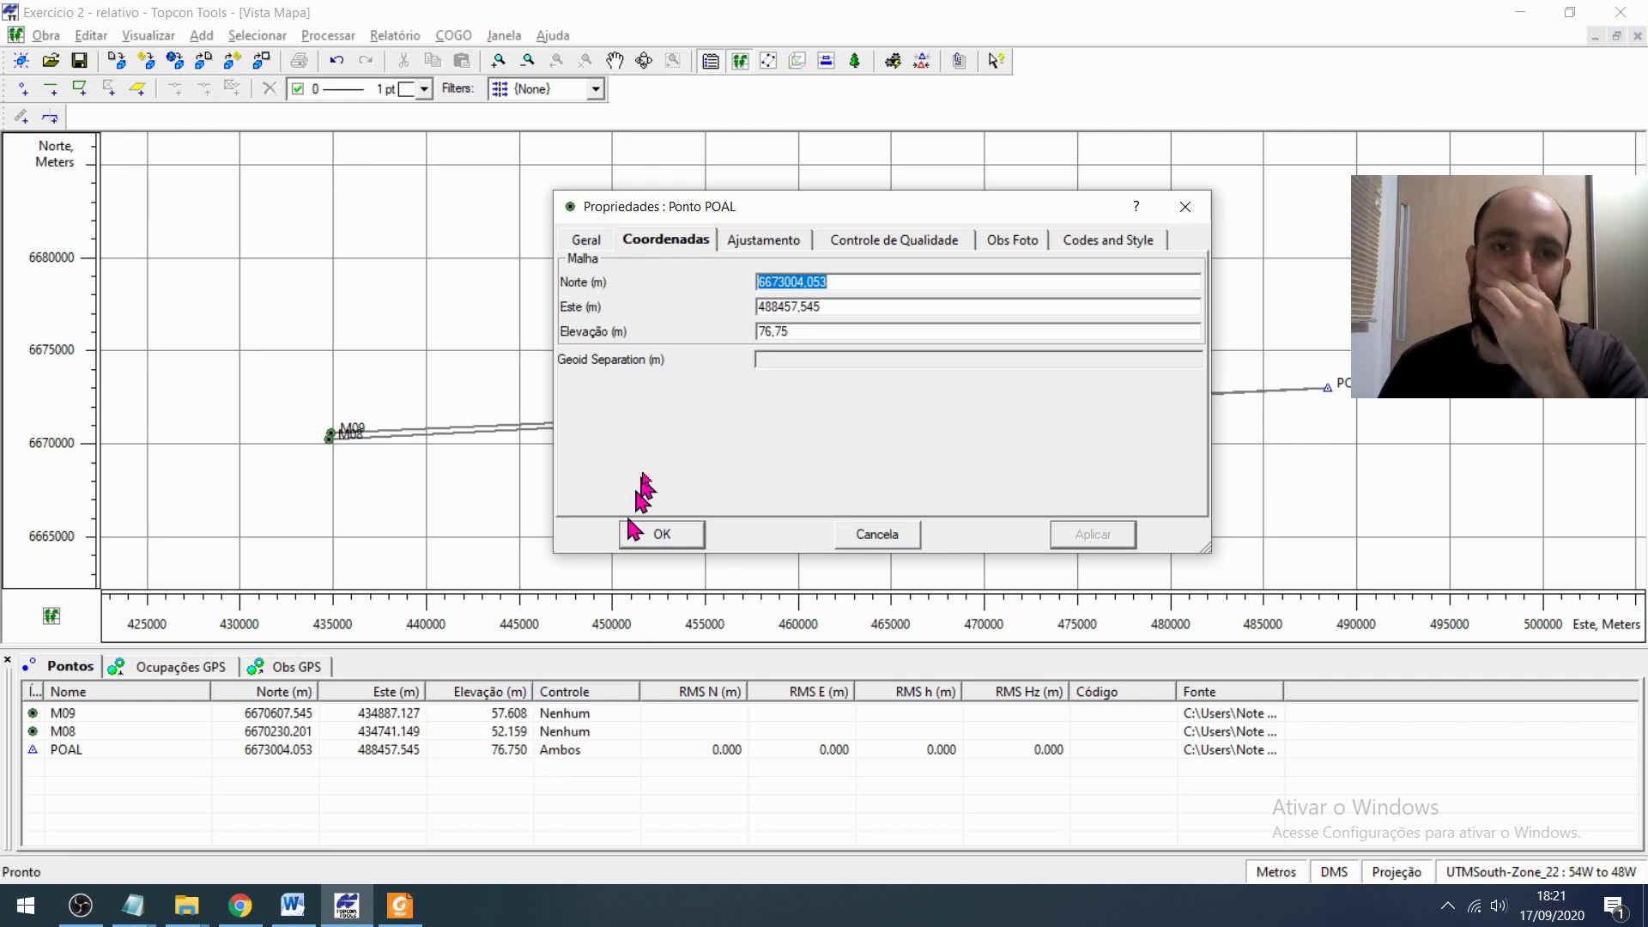
# - Open point POAL's adjustment properties and look up the latitude, longitude and ellipsoidal height sigmas in the station report
pyautogui.click(737, 244)
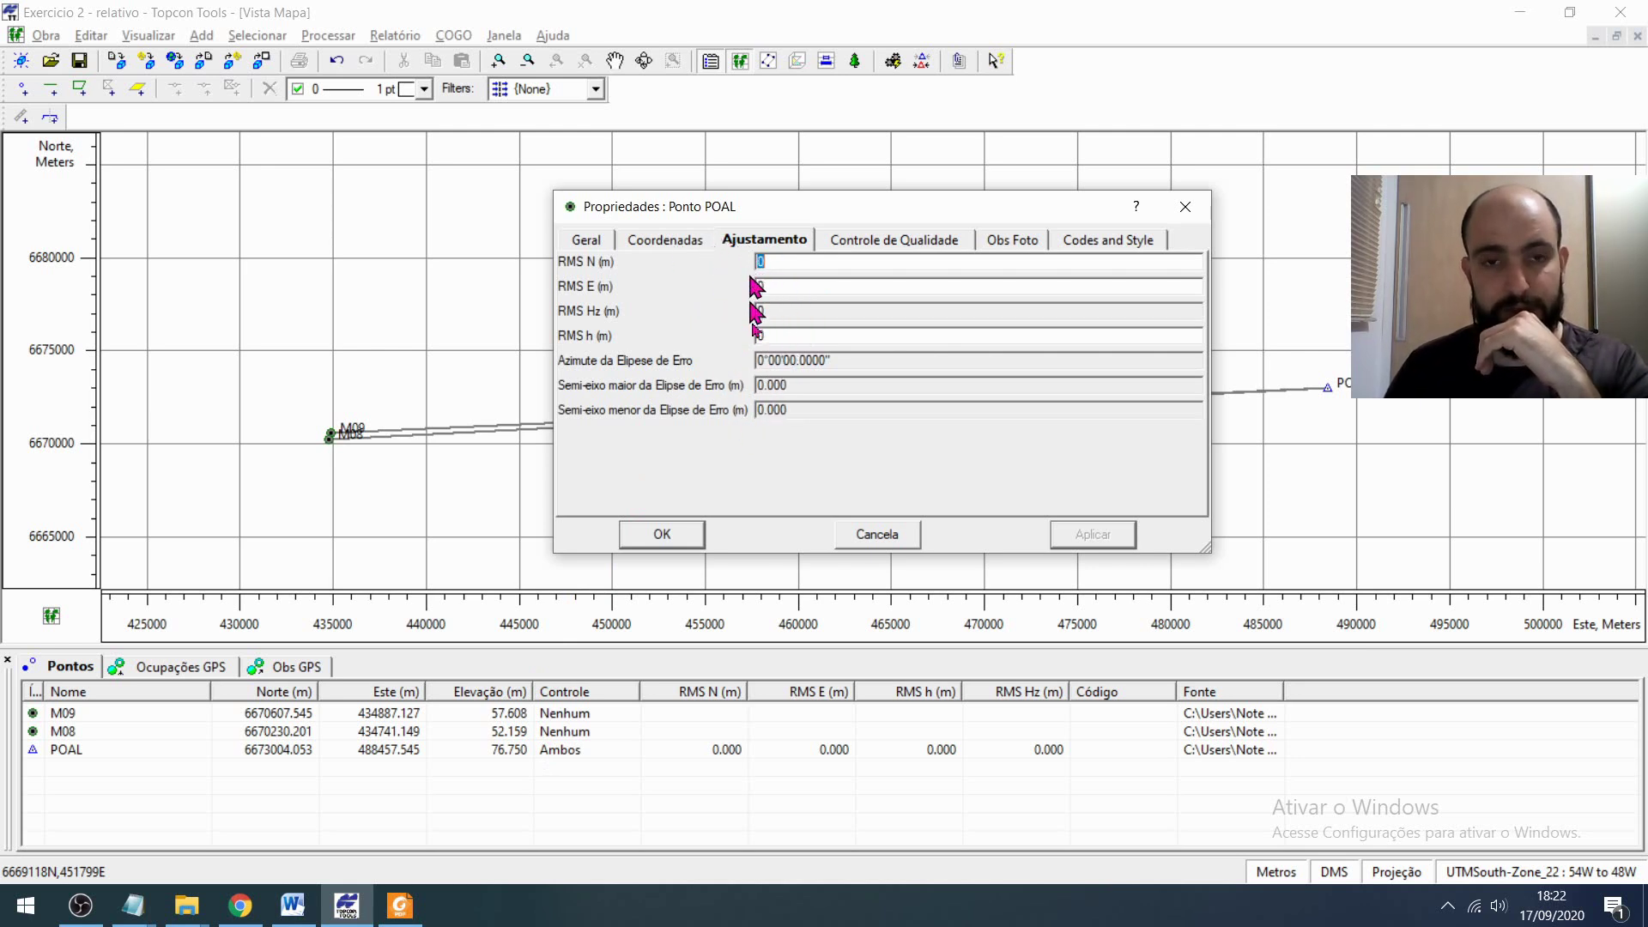
pyautogui.click(653, 245)
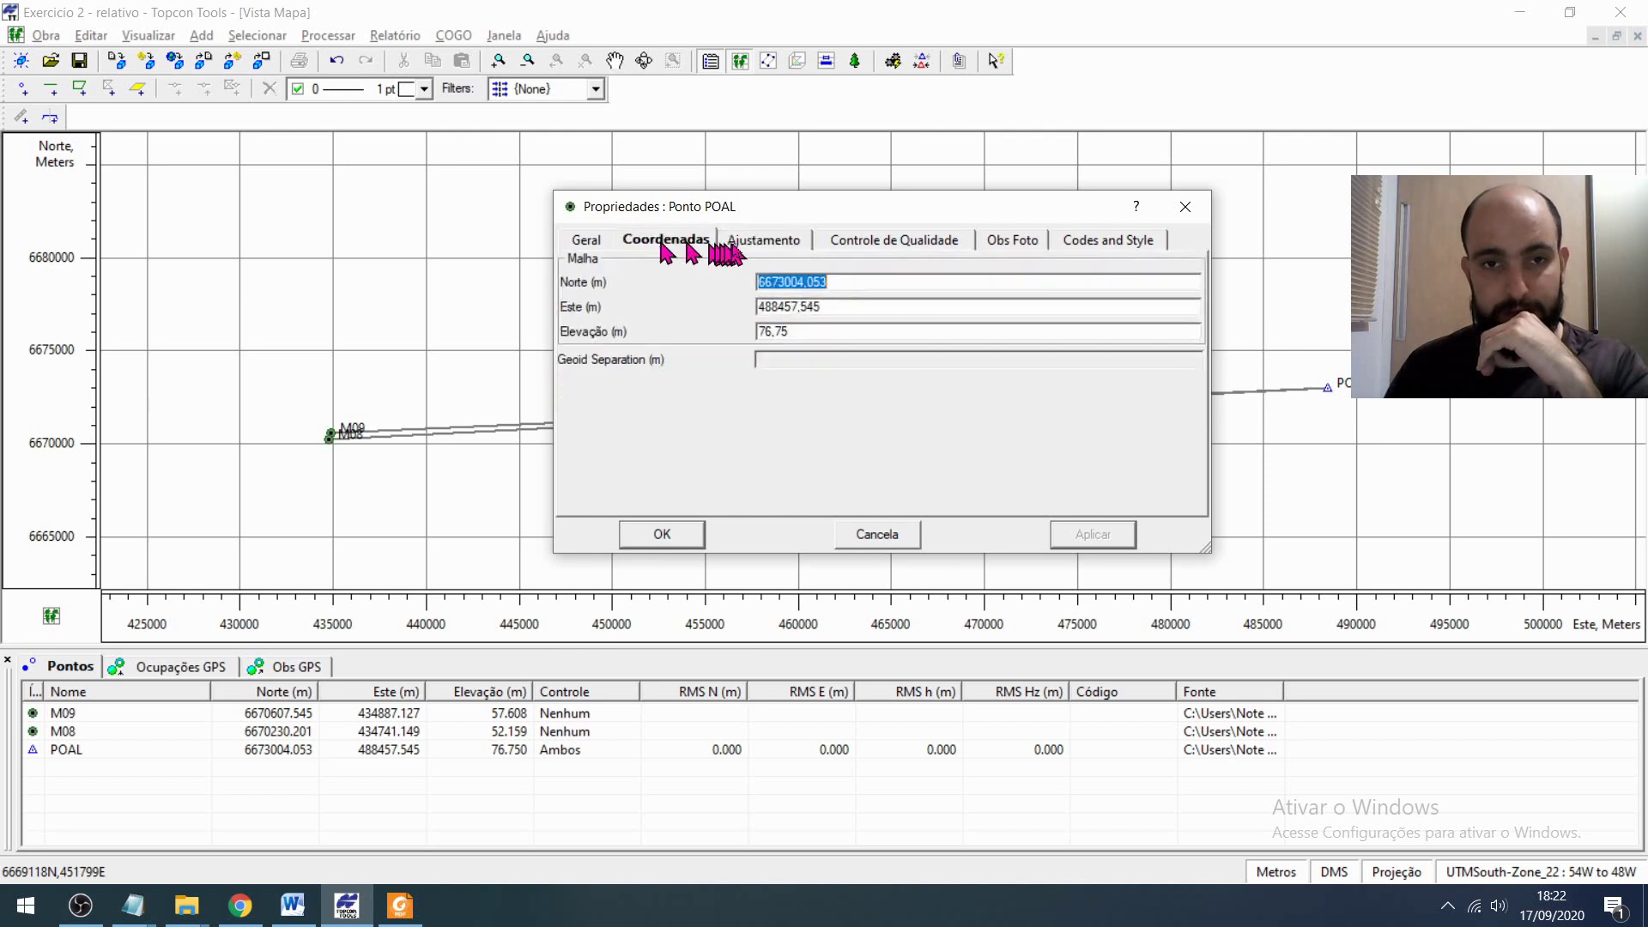
pyautogui.click(761, 250)
pyautogui.doubleClick(759, 260)
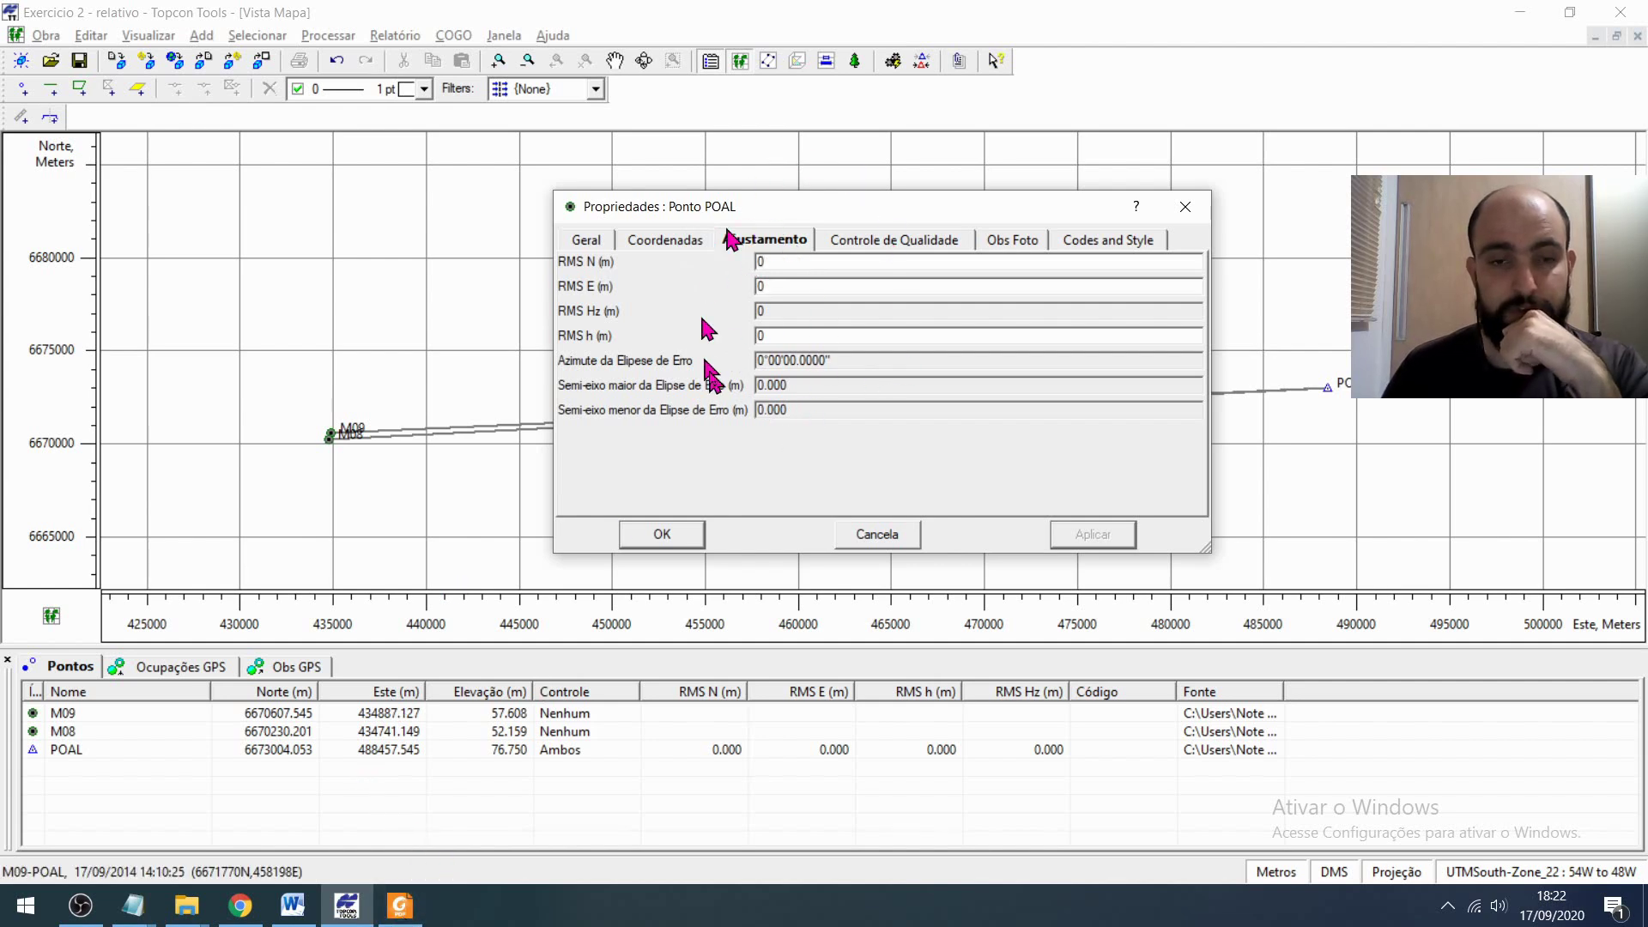
pyautogui.click(404, 910)
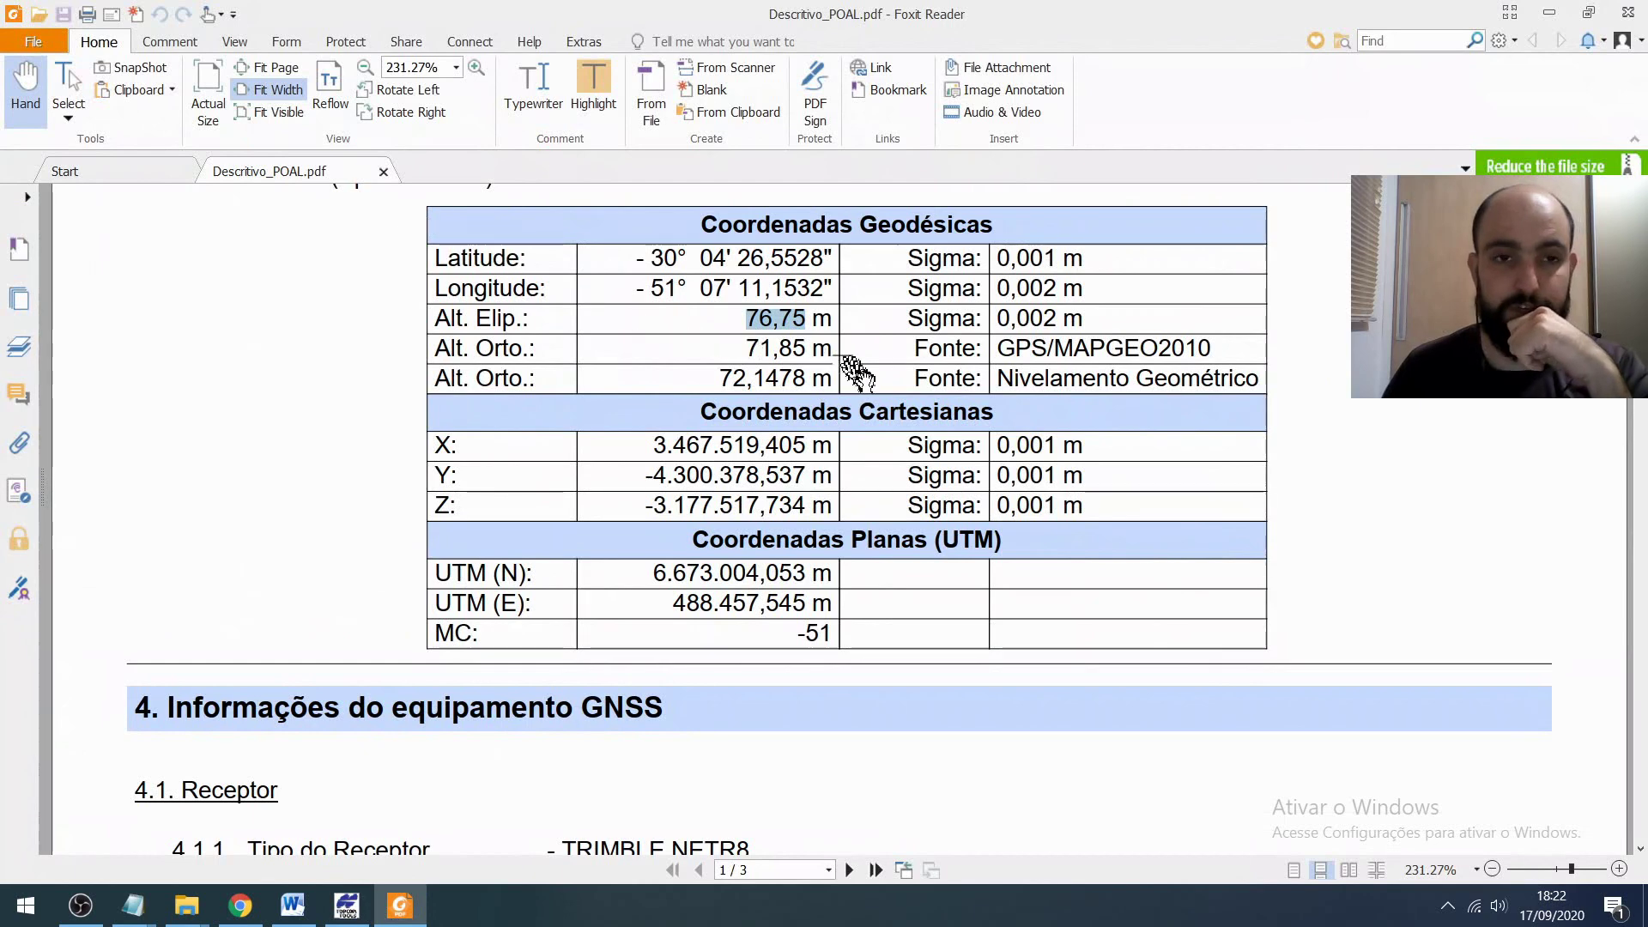
pyautogui.scroll(3, 858, 378)
pyautogui.scroll(-2, 859, 378)
pyautogui.scroll(-1, 927, 430)
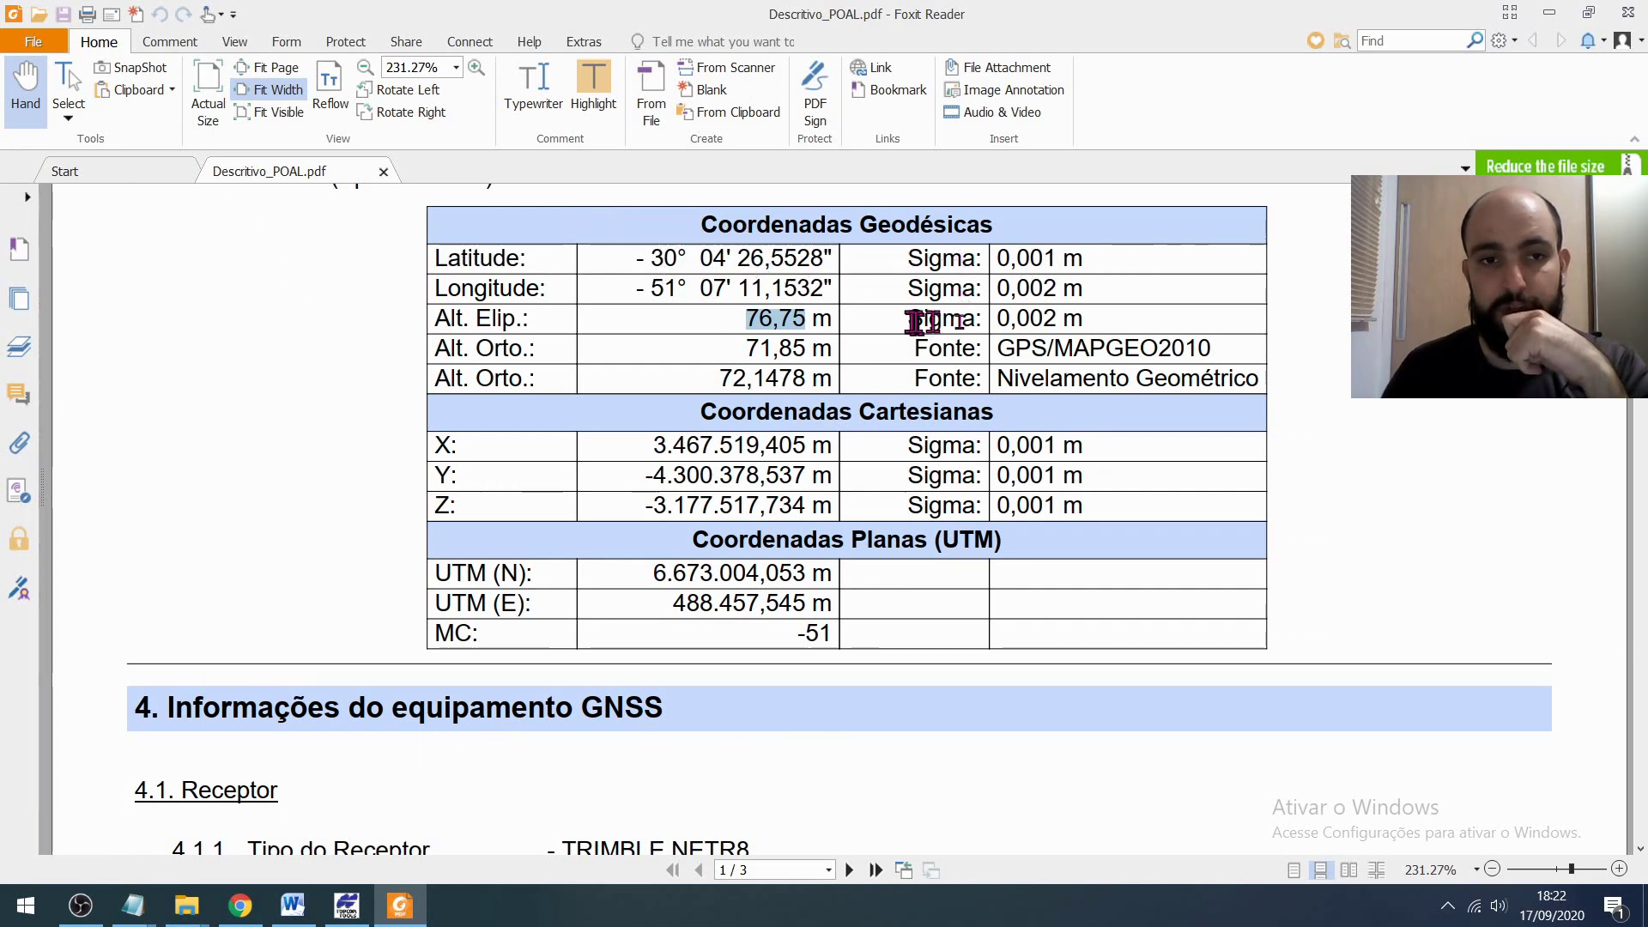
pyautogui.moveTo(1111, 331); pyautogui.dragTo(964, 351)
pyautogui.click(1077, 330)
pyautogui.moveTo(1076, 330); pyautogui.dragTo(429, 307)
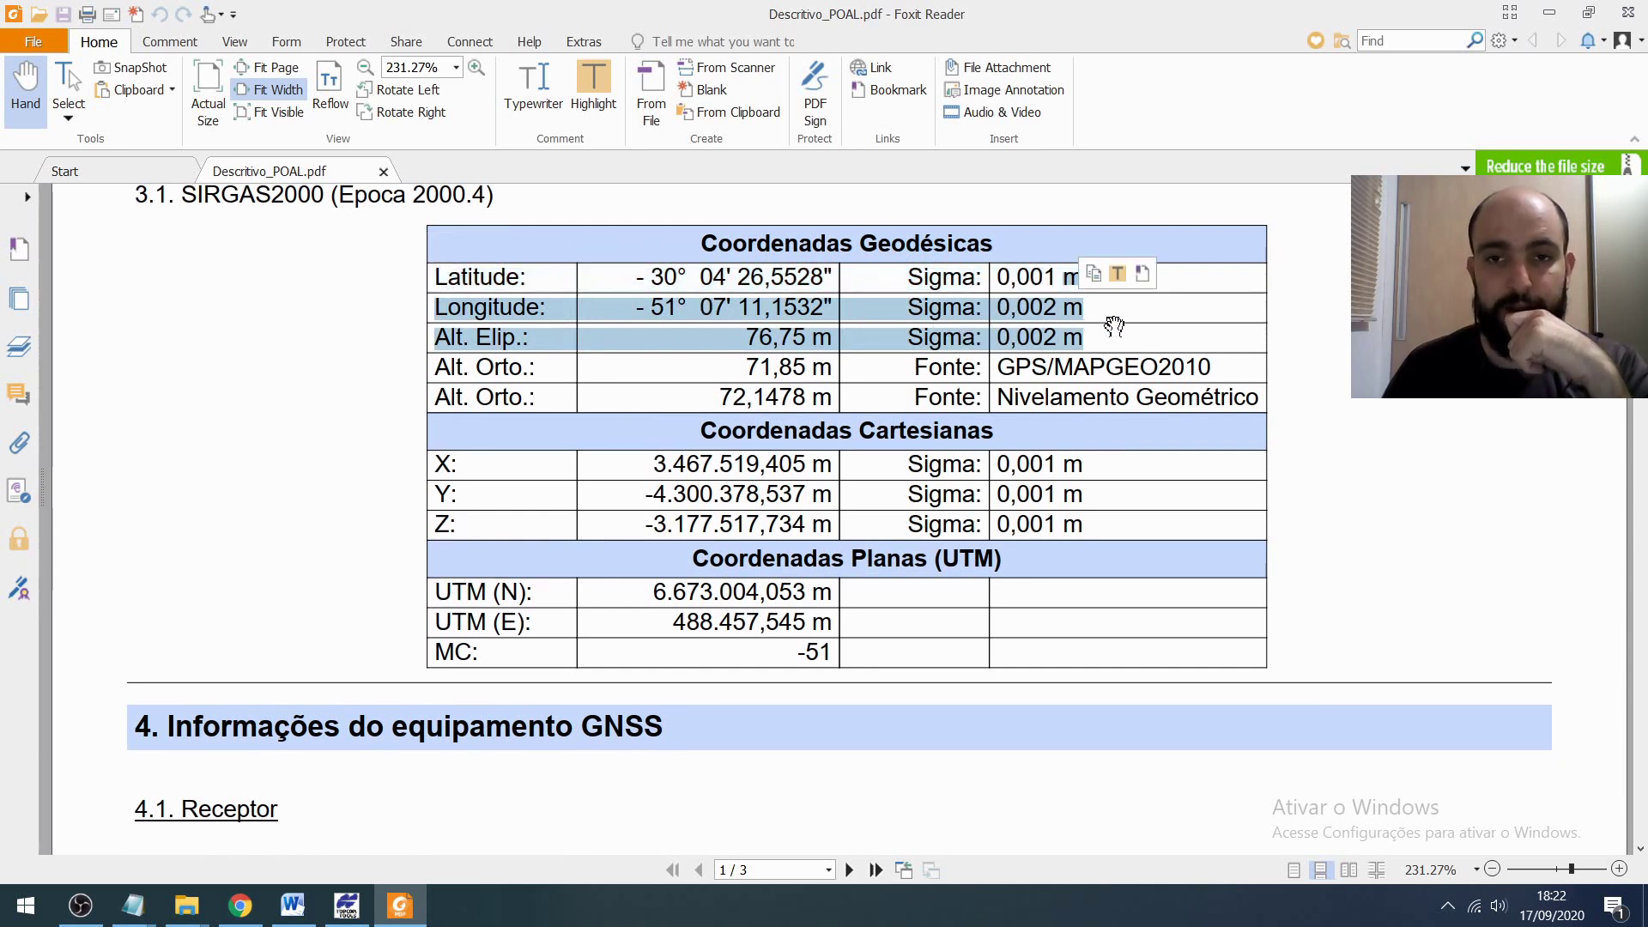
pyautogui.click(897, 273)
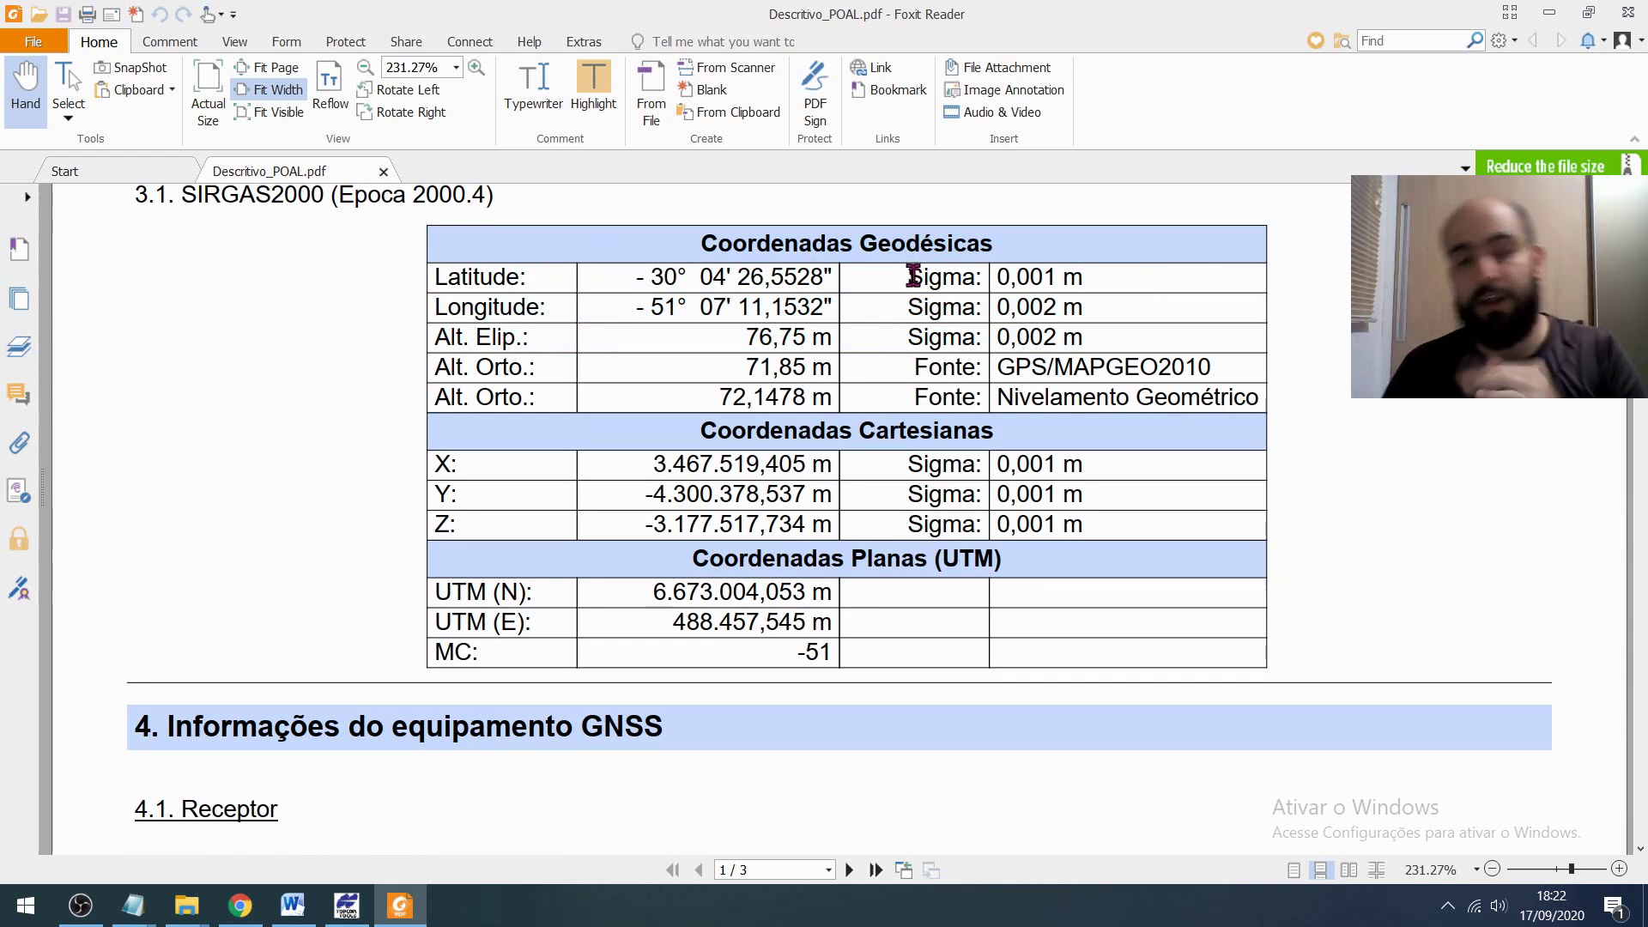
pyautogui.moveTo(913, 275); pyautogui.dragTo(1084, 311)
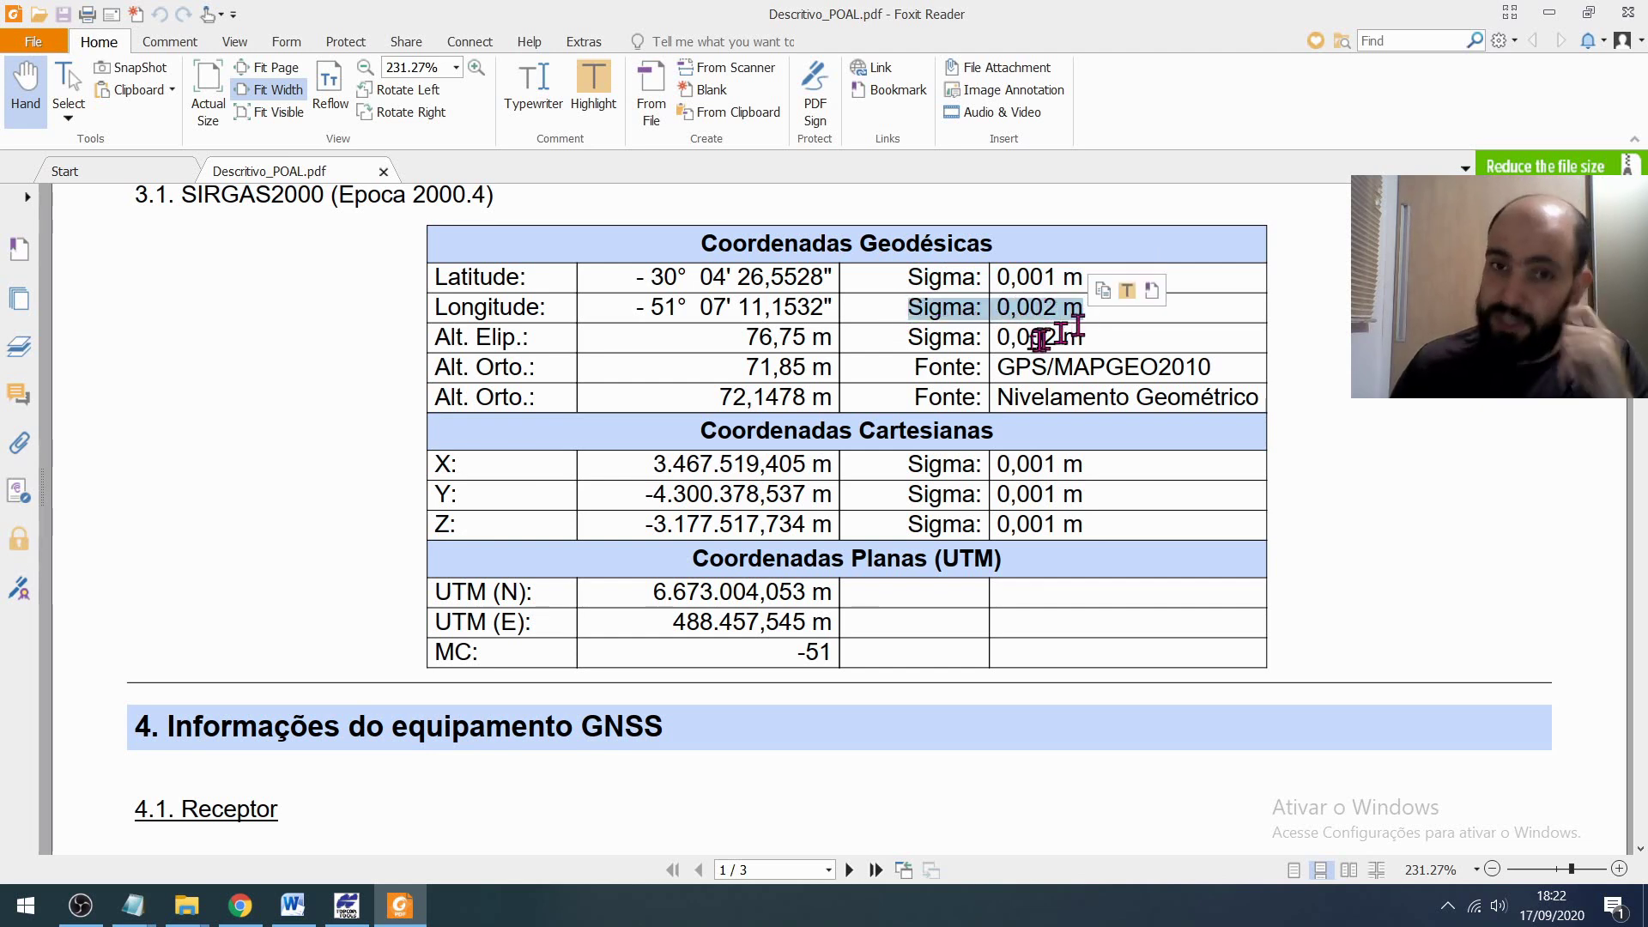
pyautogui.moveTo(922, 339); pyautogui.dragTo(1082, 336)
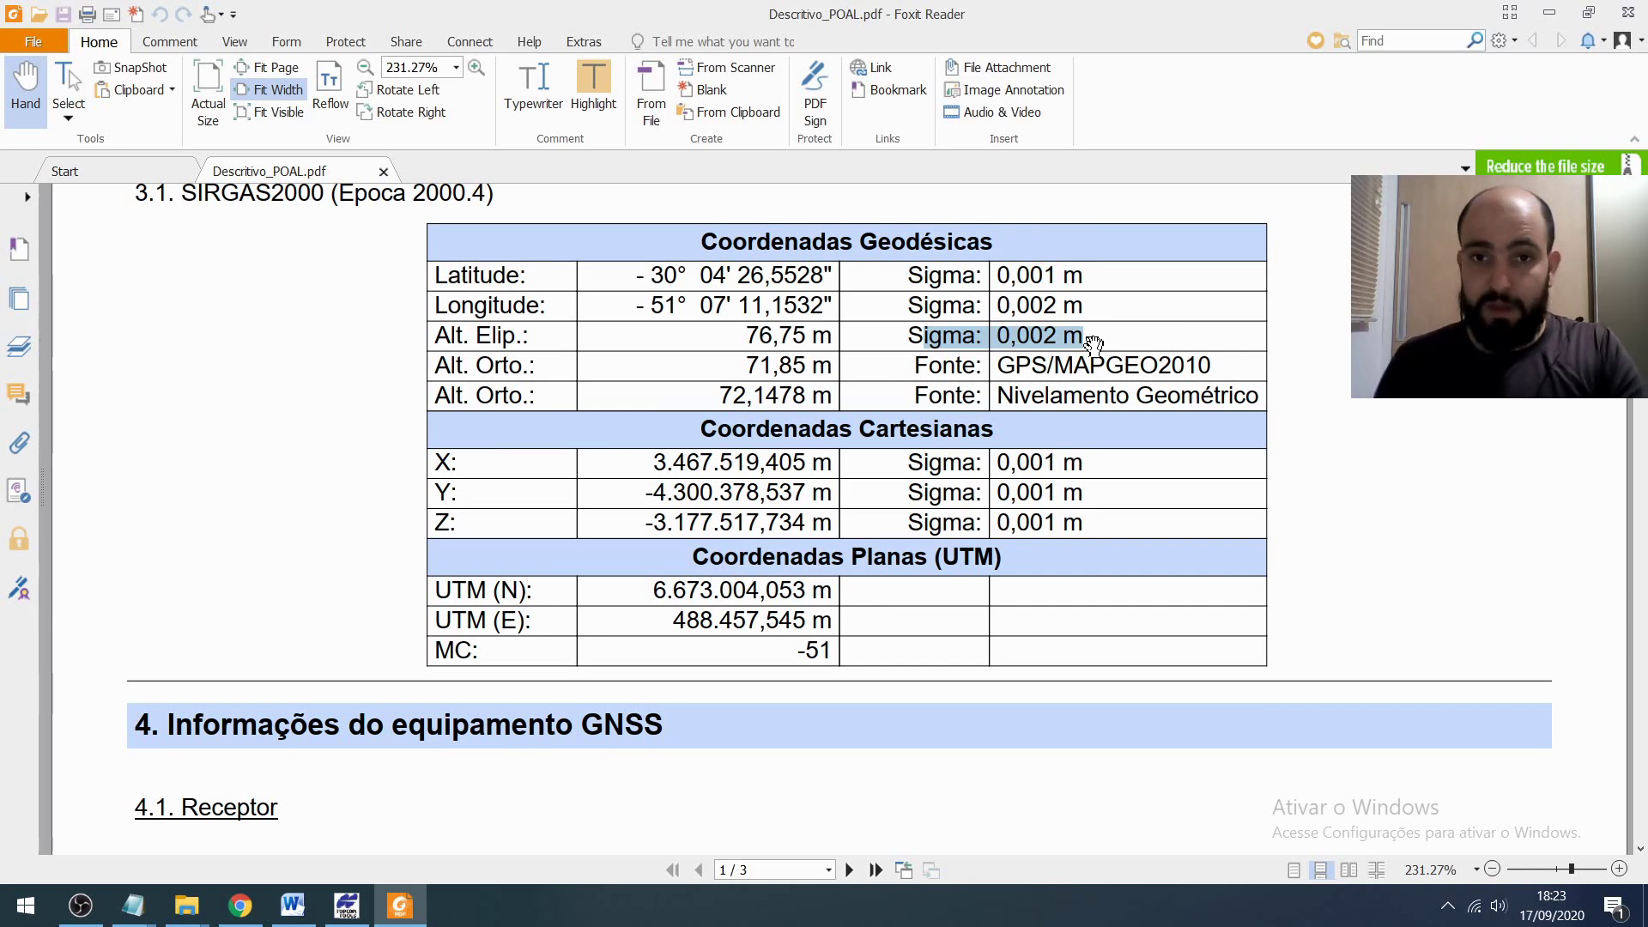
# - Back in Topcon Tools, set point POAL's RMS N to 0.001, RMS E to 0.002 and RMS h to 0.002, and apply them
pyautogui.hotkey('alt', 'Tab')
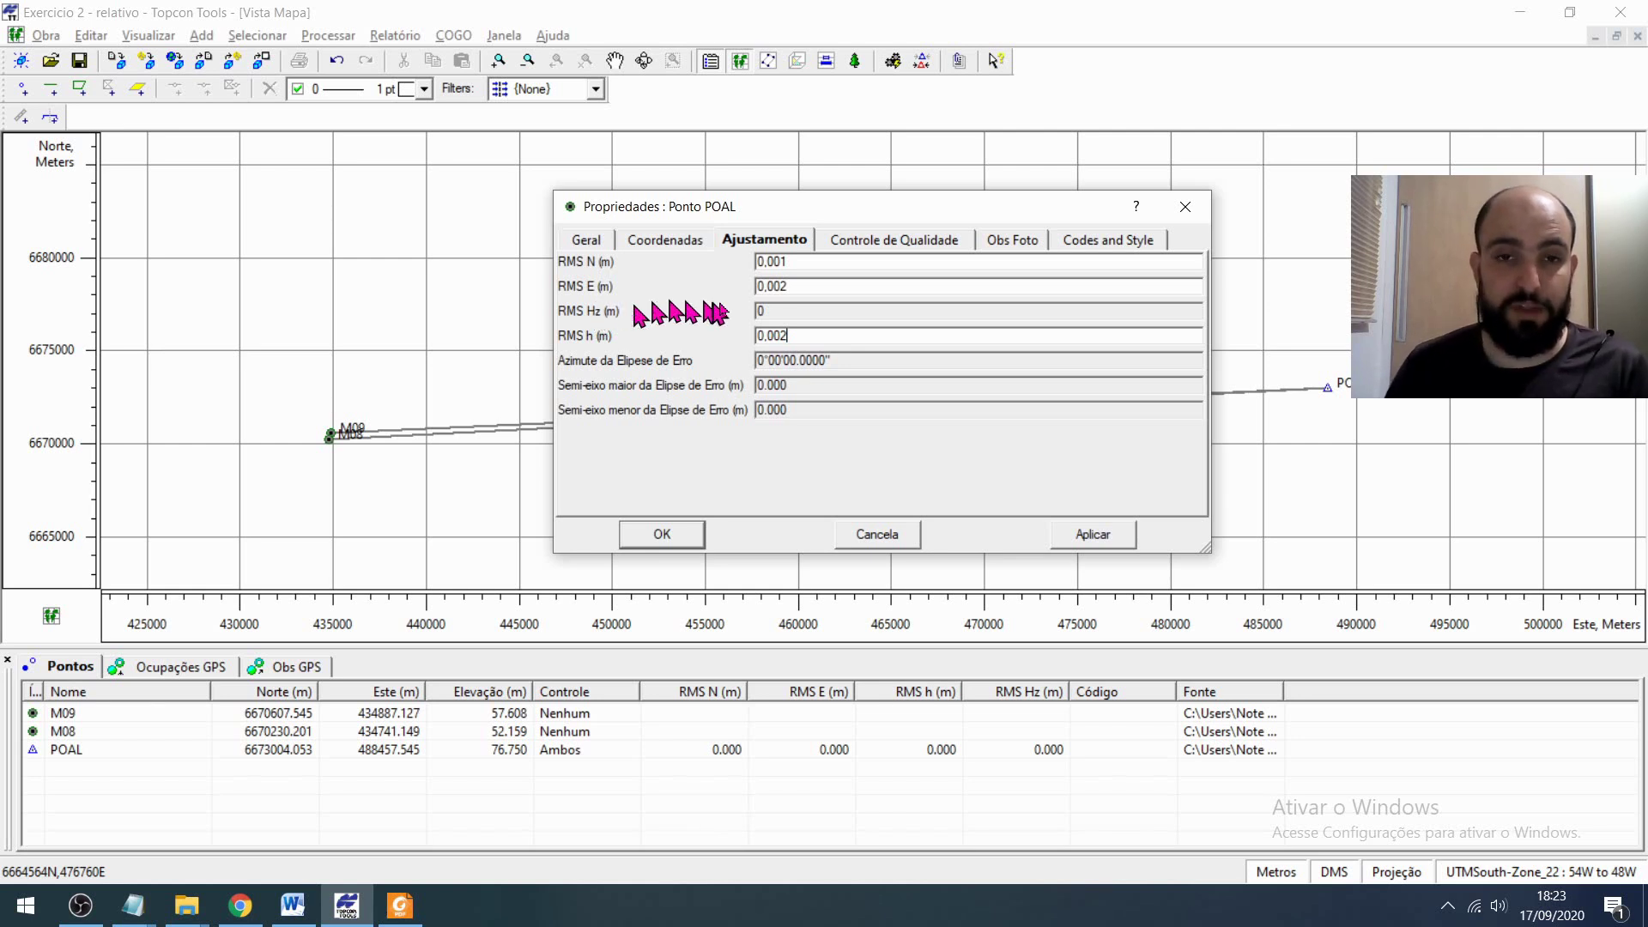
pyautogui.doubleClick(777, 261)
pyautogui.doubleClick(772, 287)
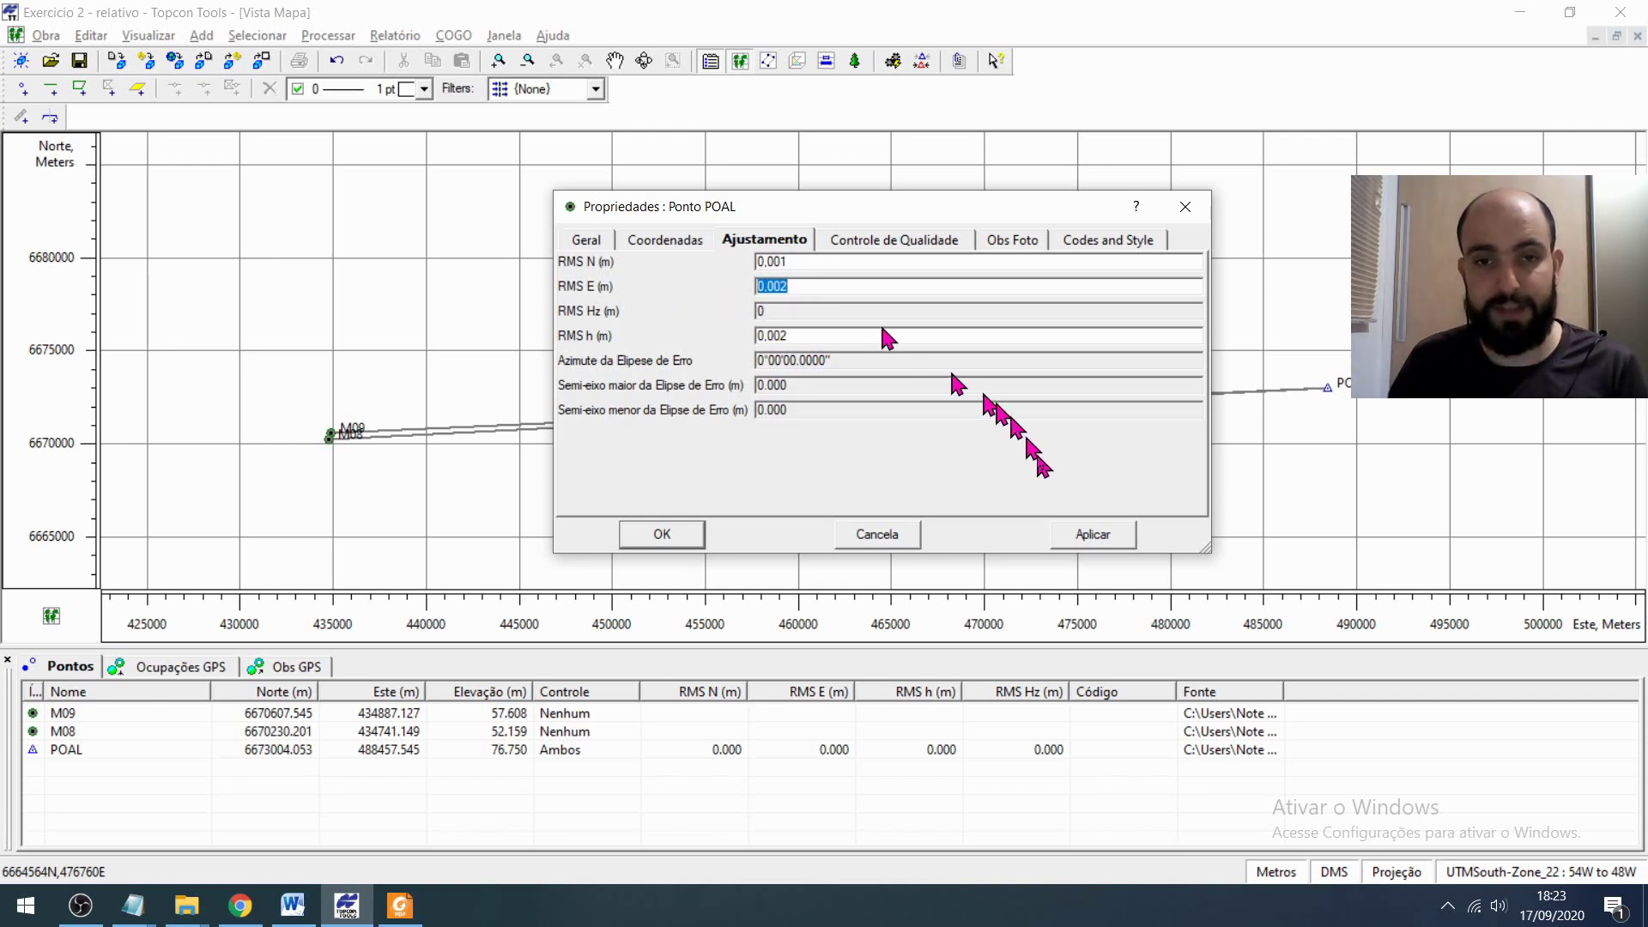
pyautogui.click(1097, 531)
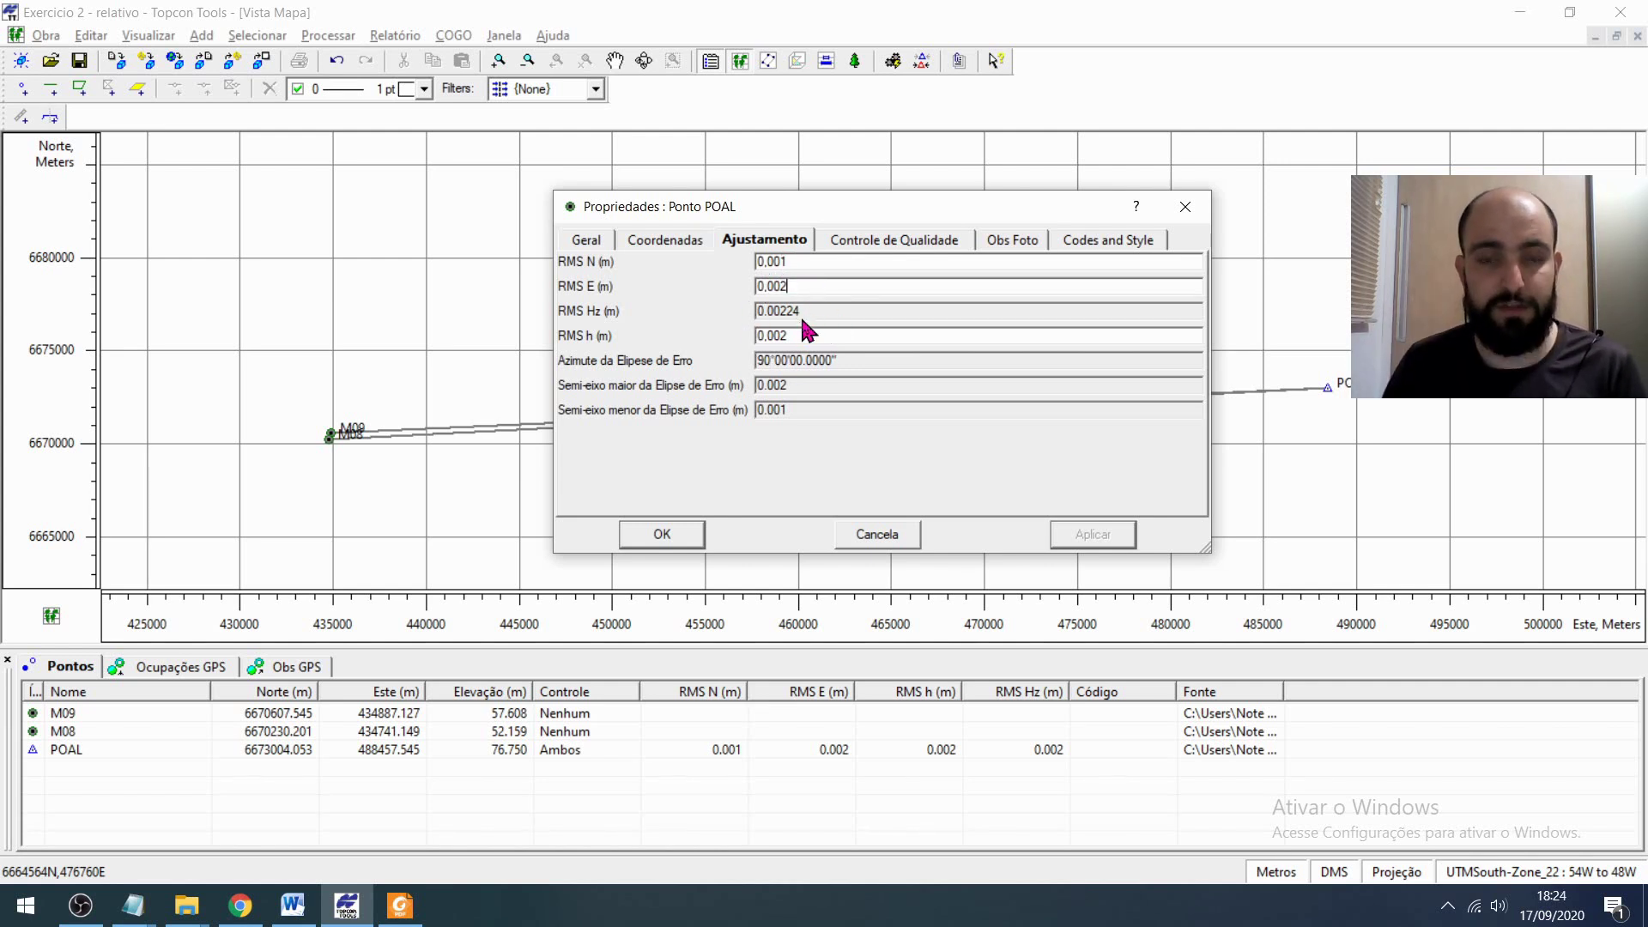
# - Review point POAL's quality control, adjustment and general properties, and close the dialog
pyautogui.click(853, 242)
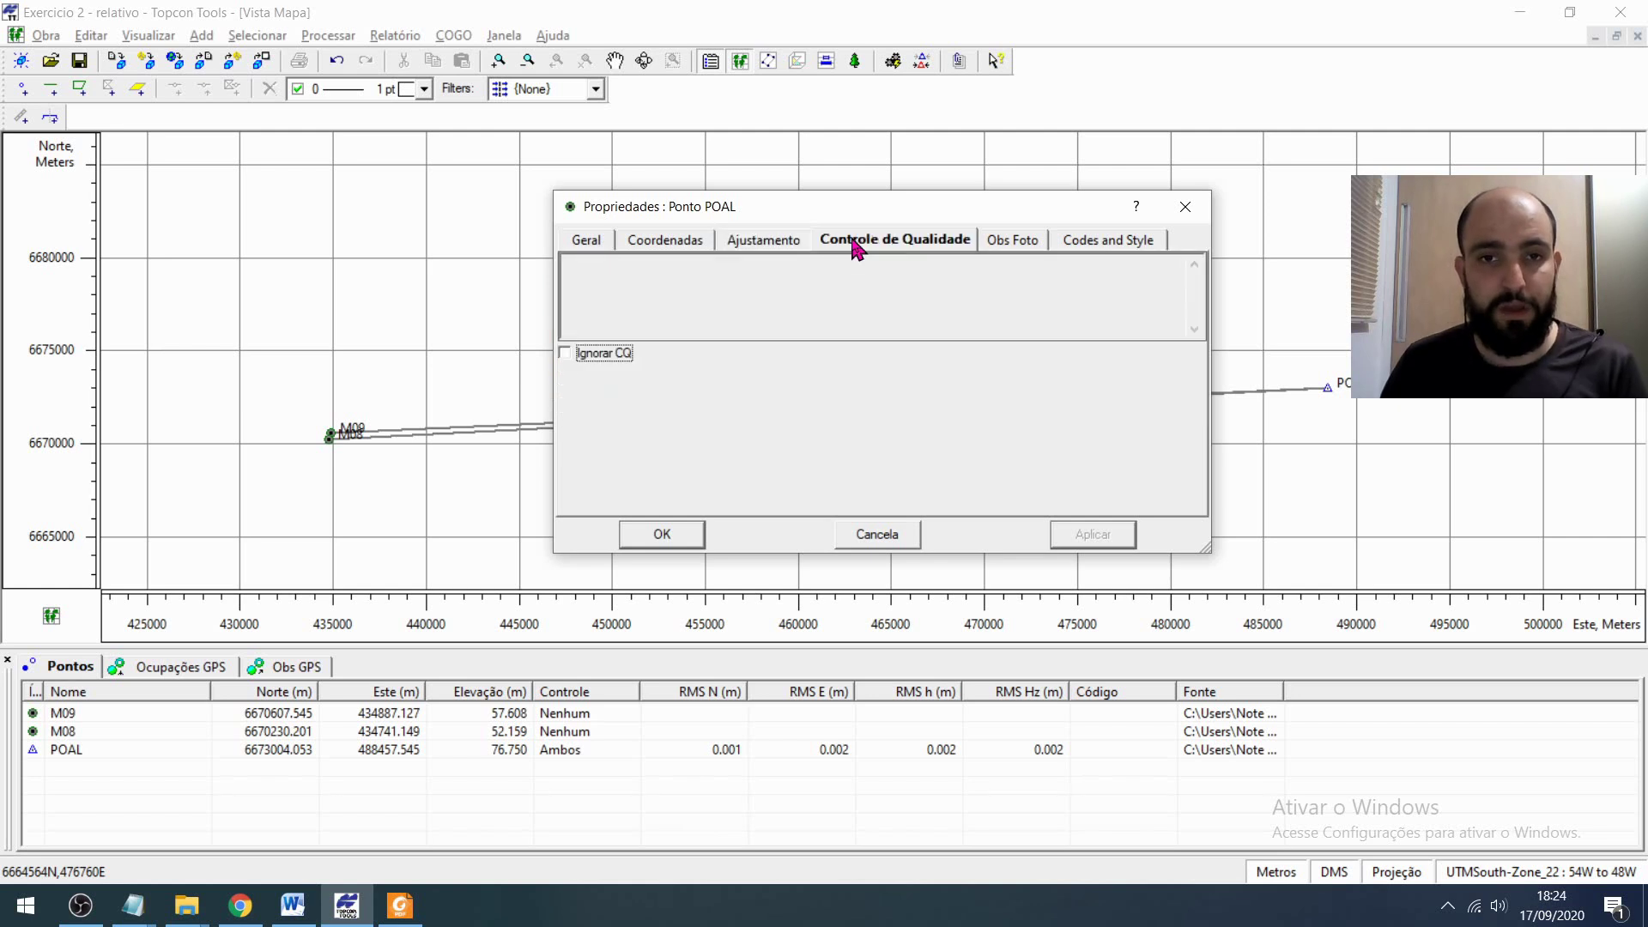
pyautogui.click(773, 242)
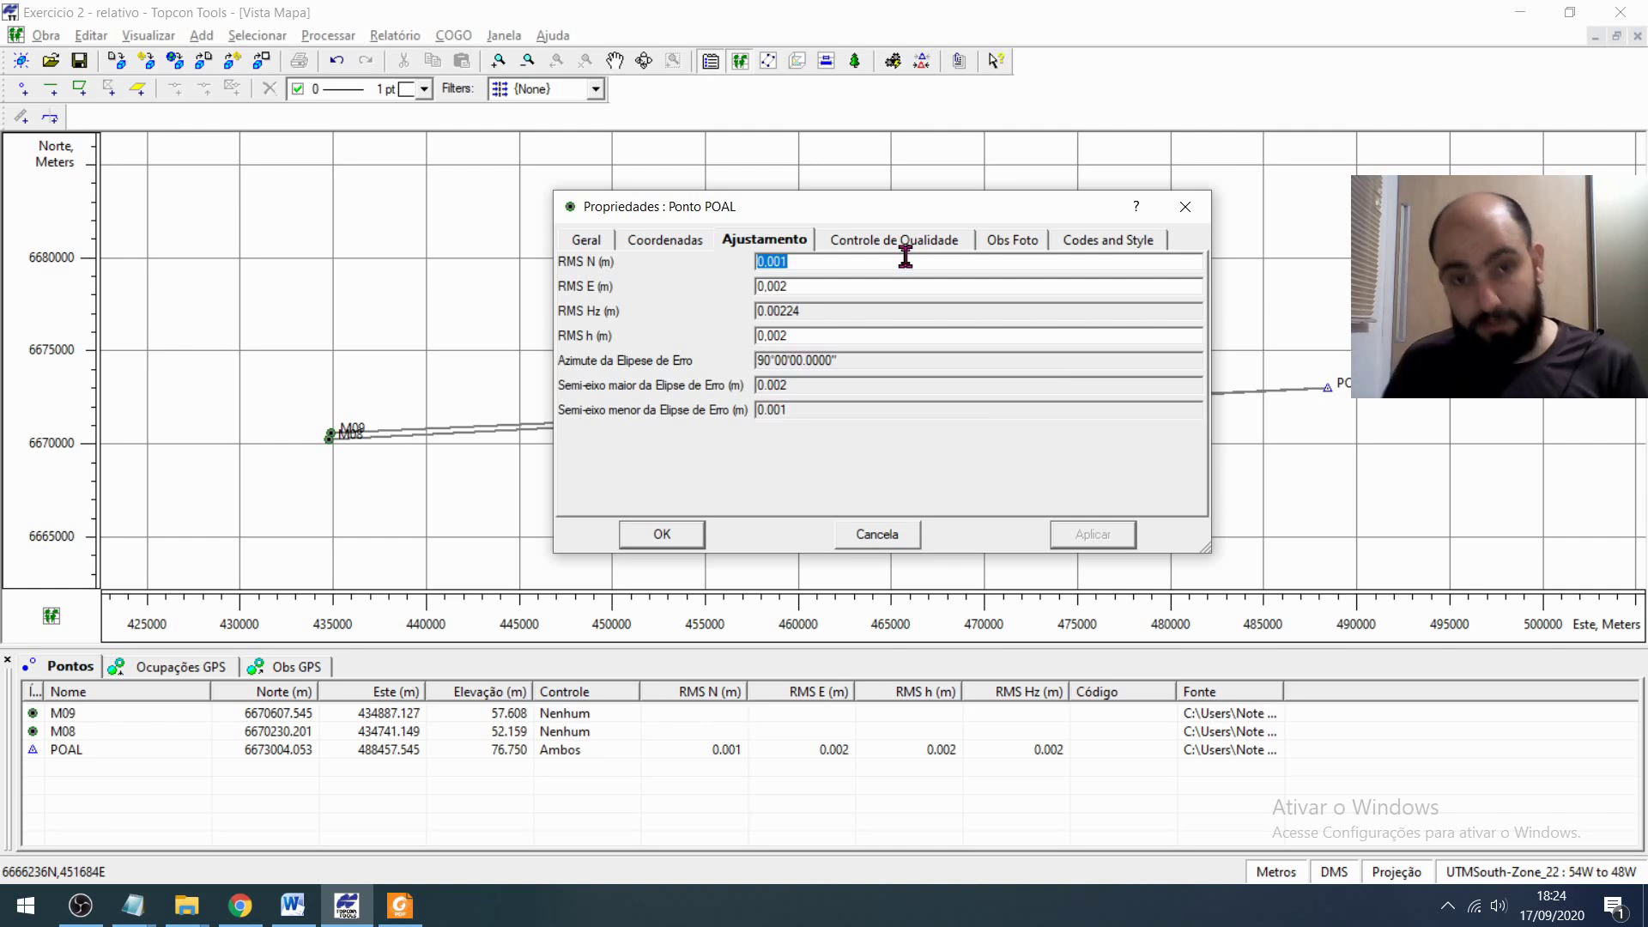
pyautogui.click(584, 246)
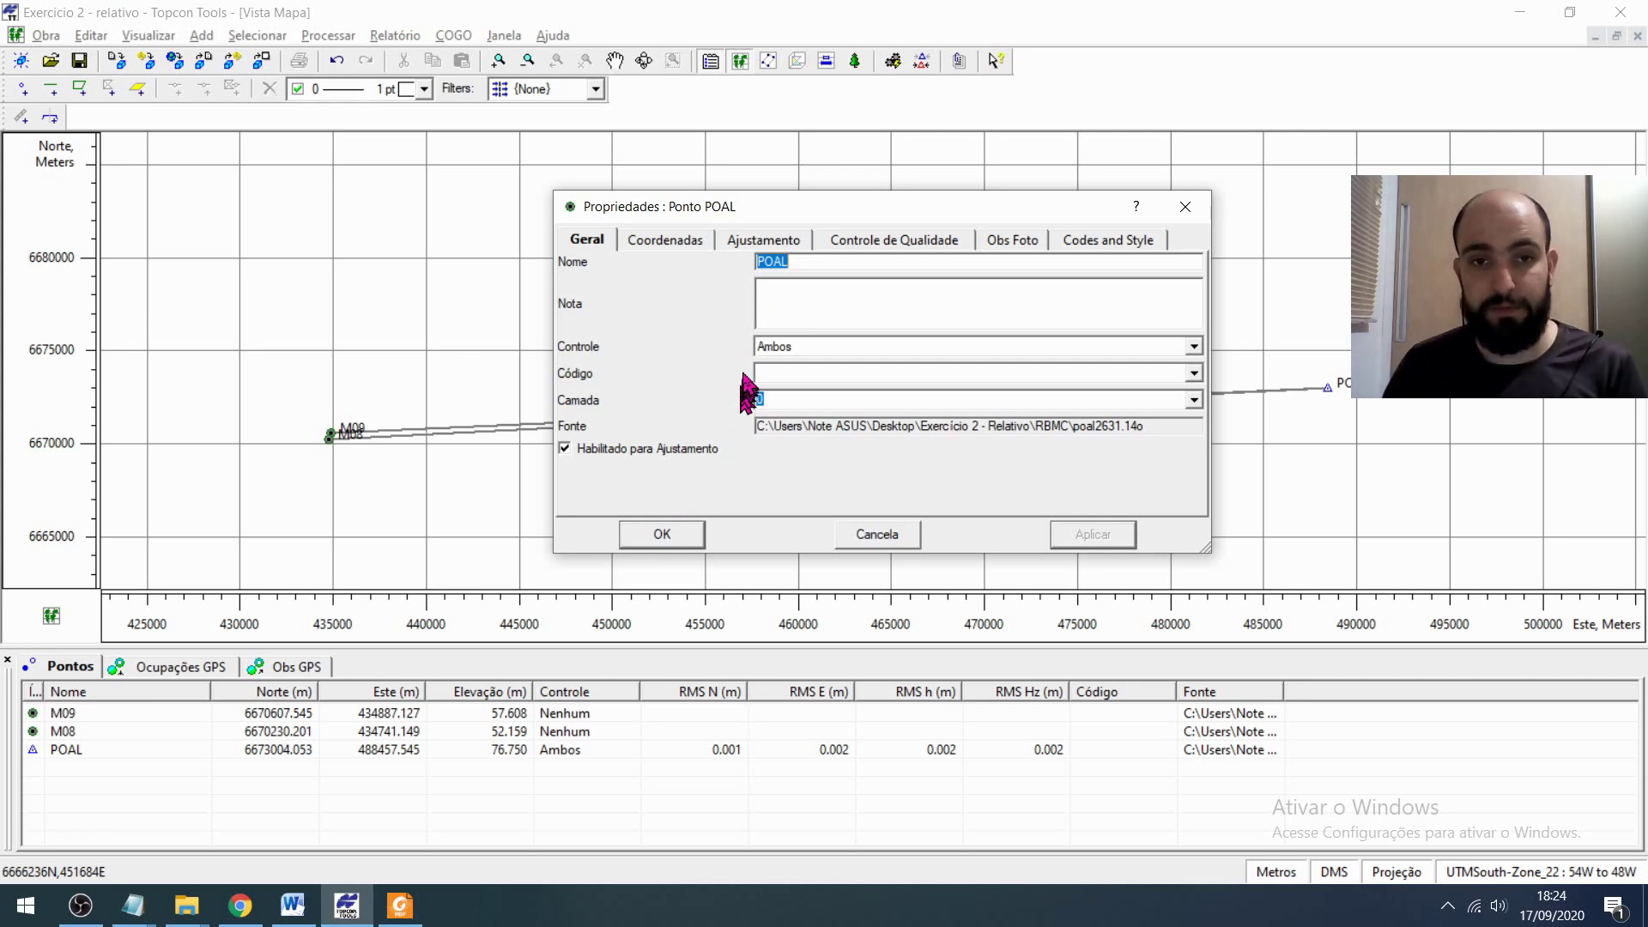
pyautogui.click(876, 536)
# - Reopen point POAL's properties and check its control type, choosing Ambos, and its grid coordinates
pyautogui.doubleClick(77, 751)
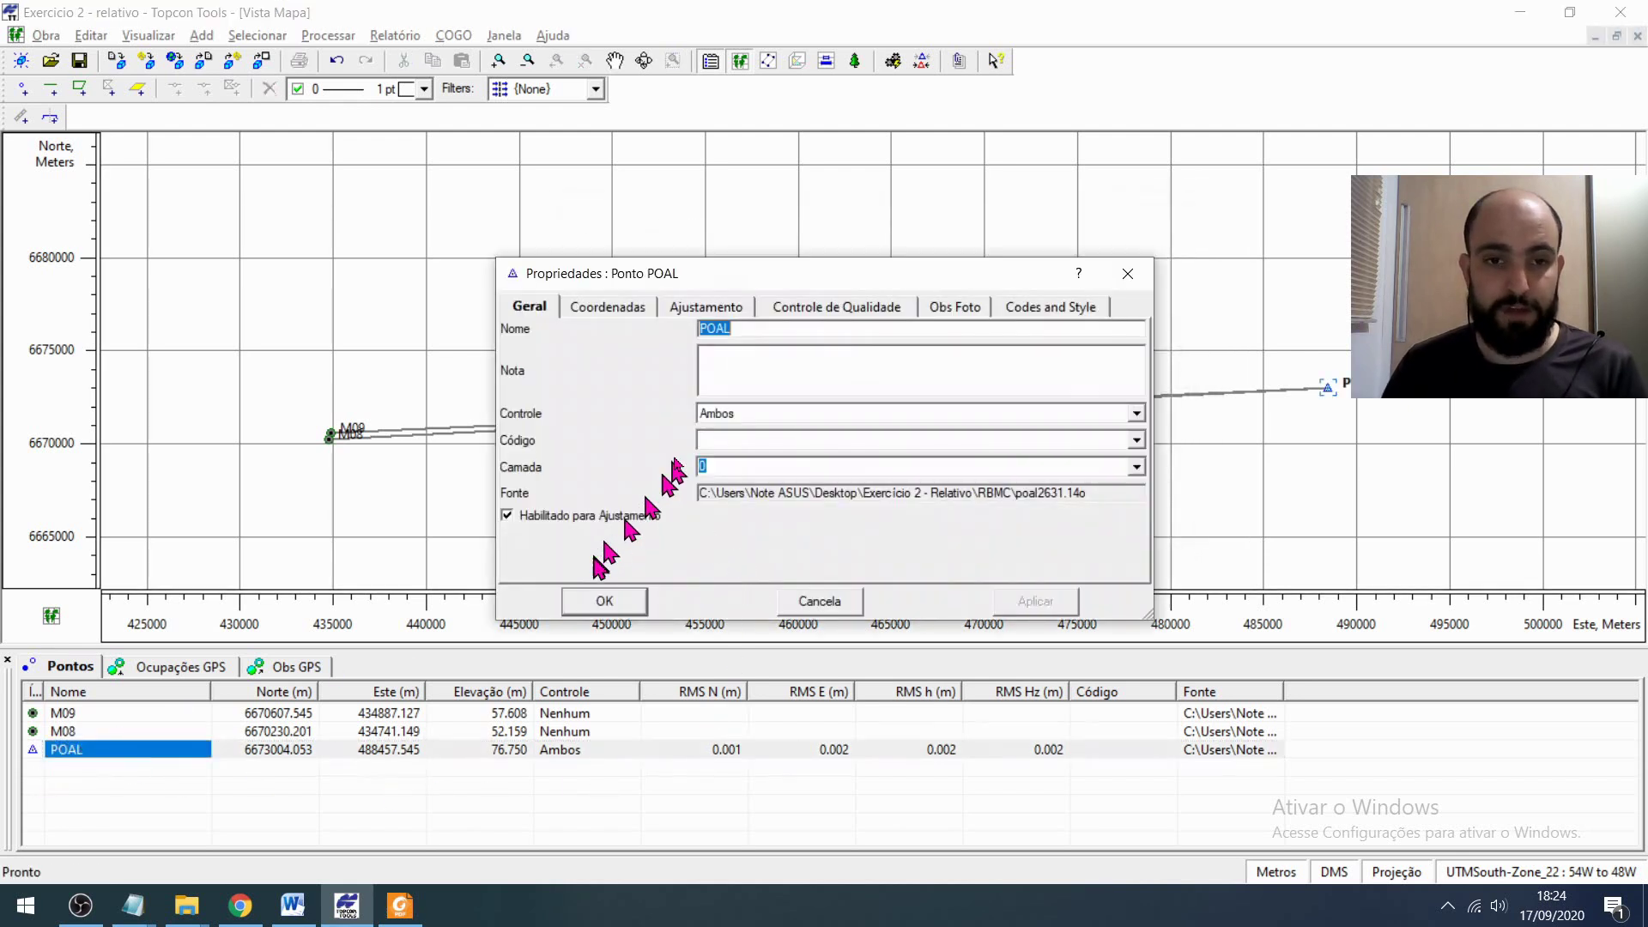
pyautogui.click(711, 413)
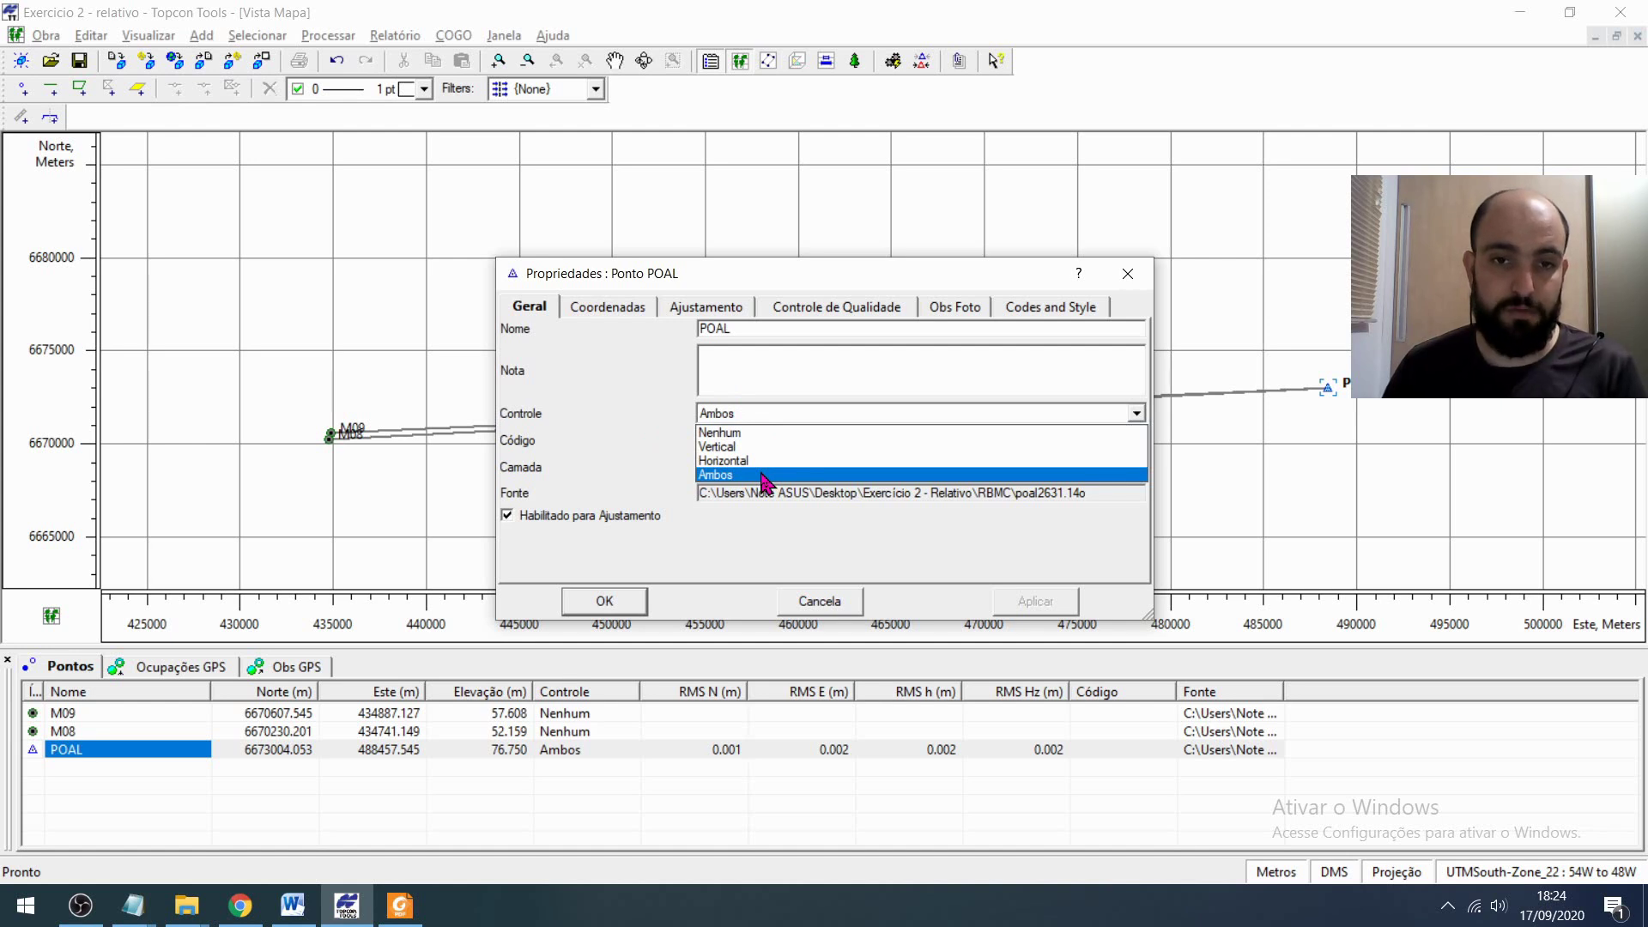
pyautogui.click(763, 478)
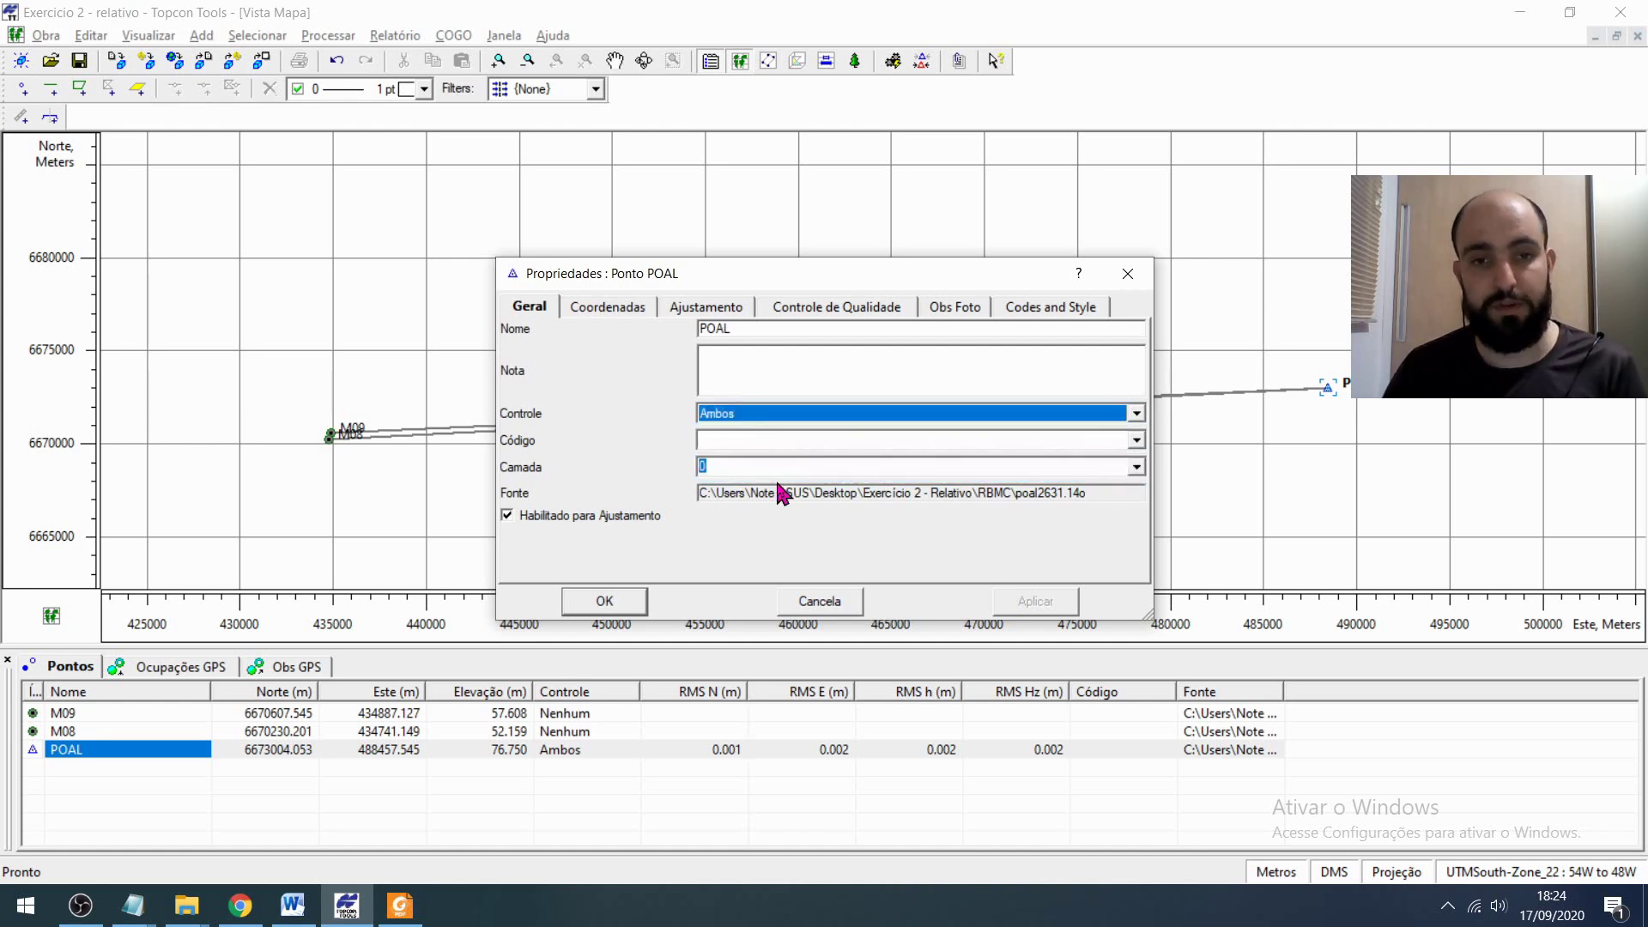
pyautogui.click(611, 300)
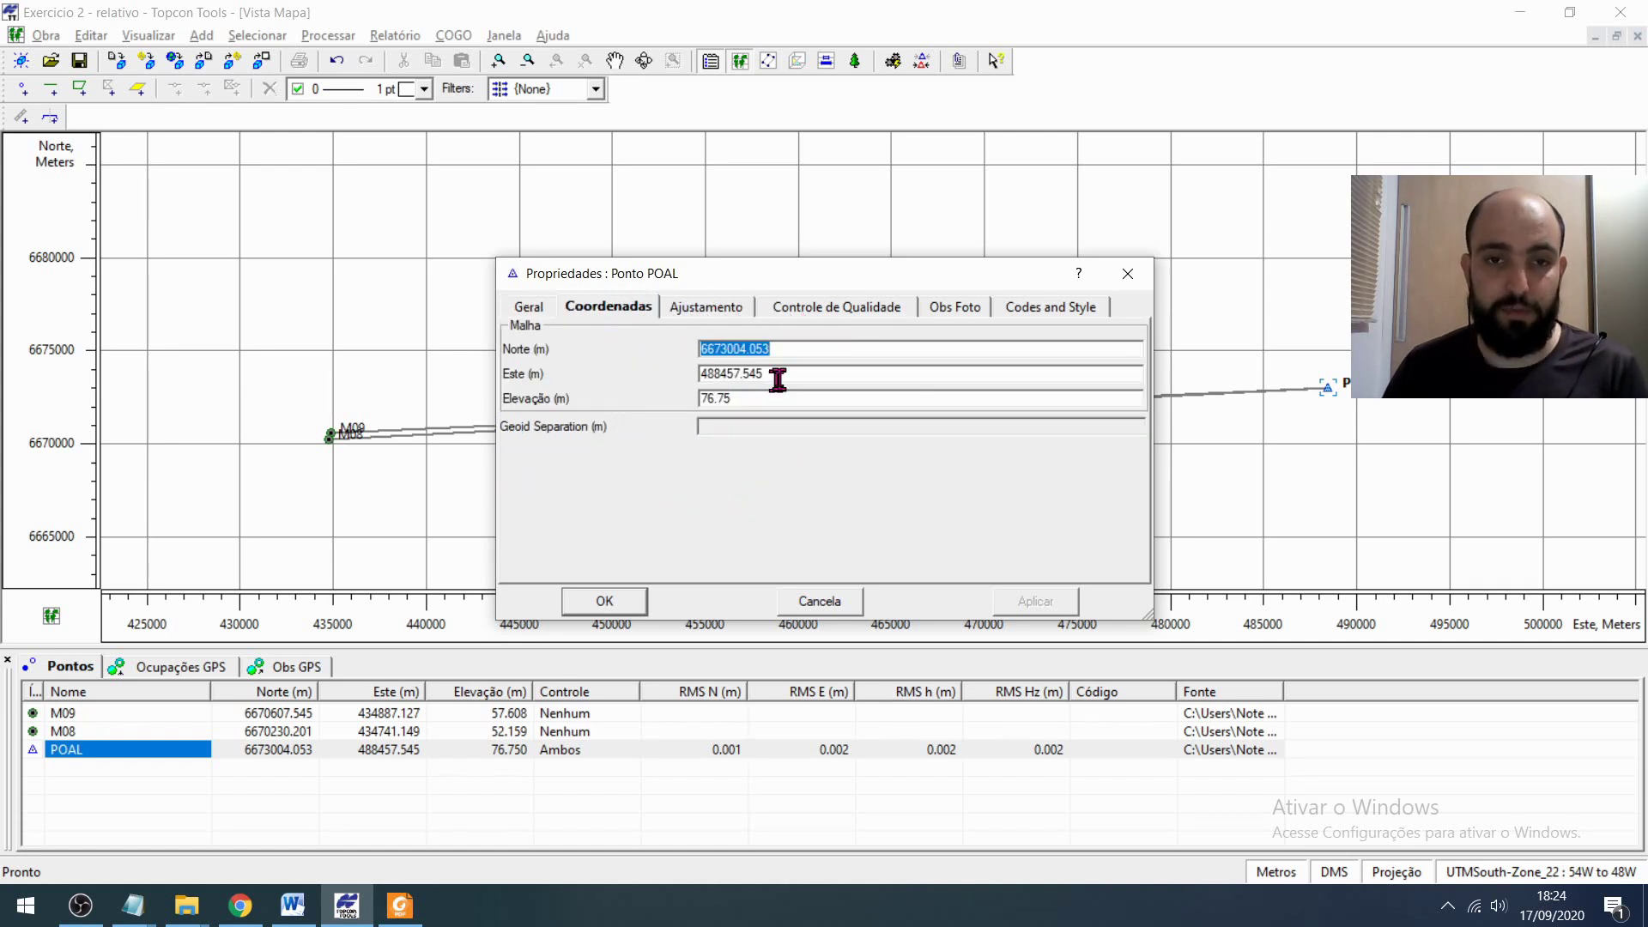
pyautogui.click(780, 350)
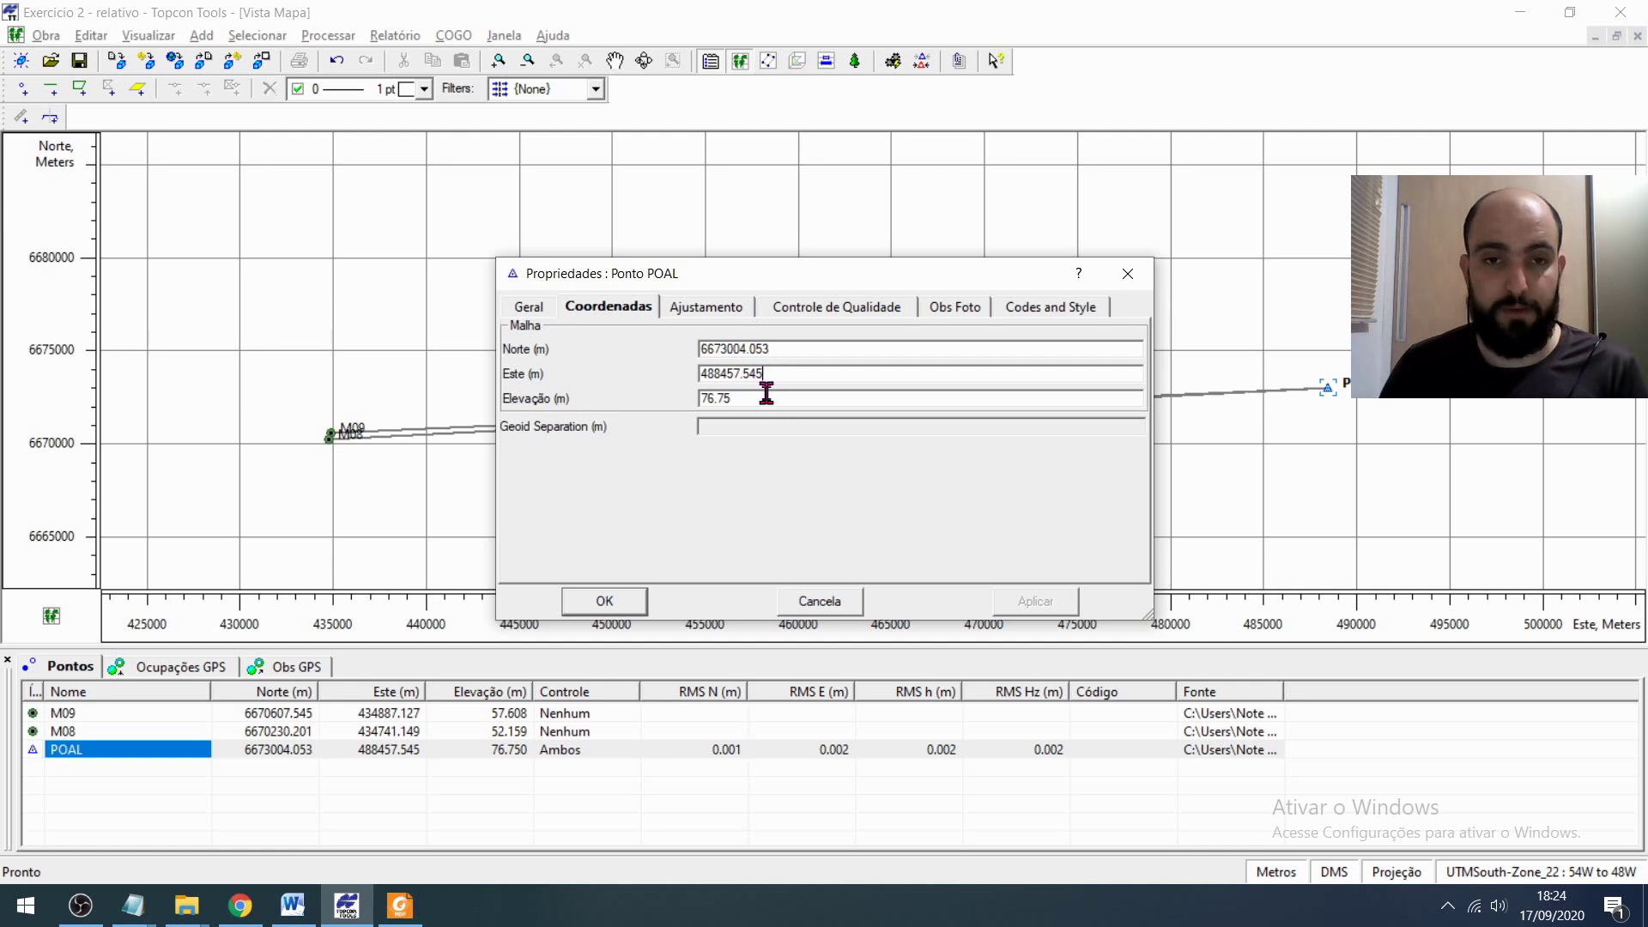
# - Review the N, E and h precisions in point POAL's adjustment properties, close the dialog and deselect the point
pyautogui.click(720, 307)
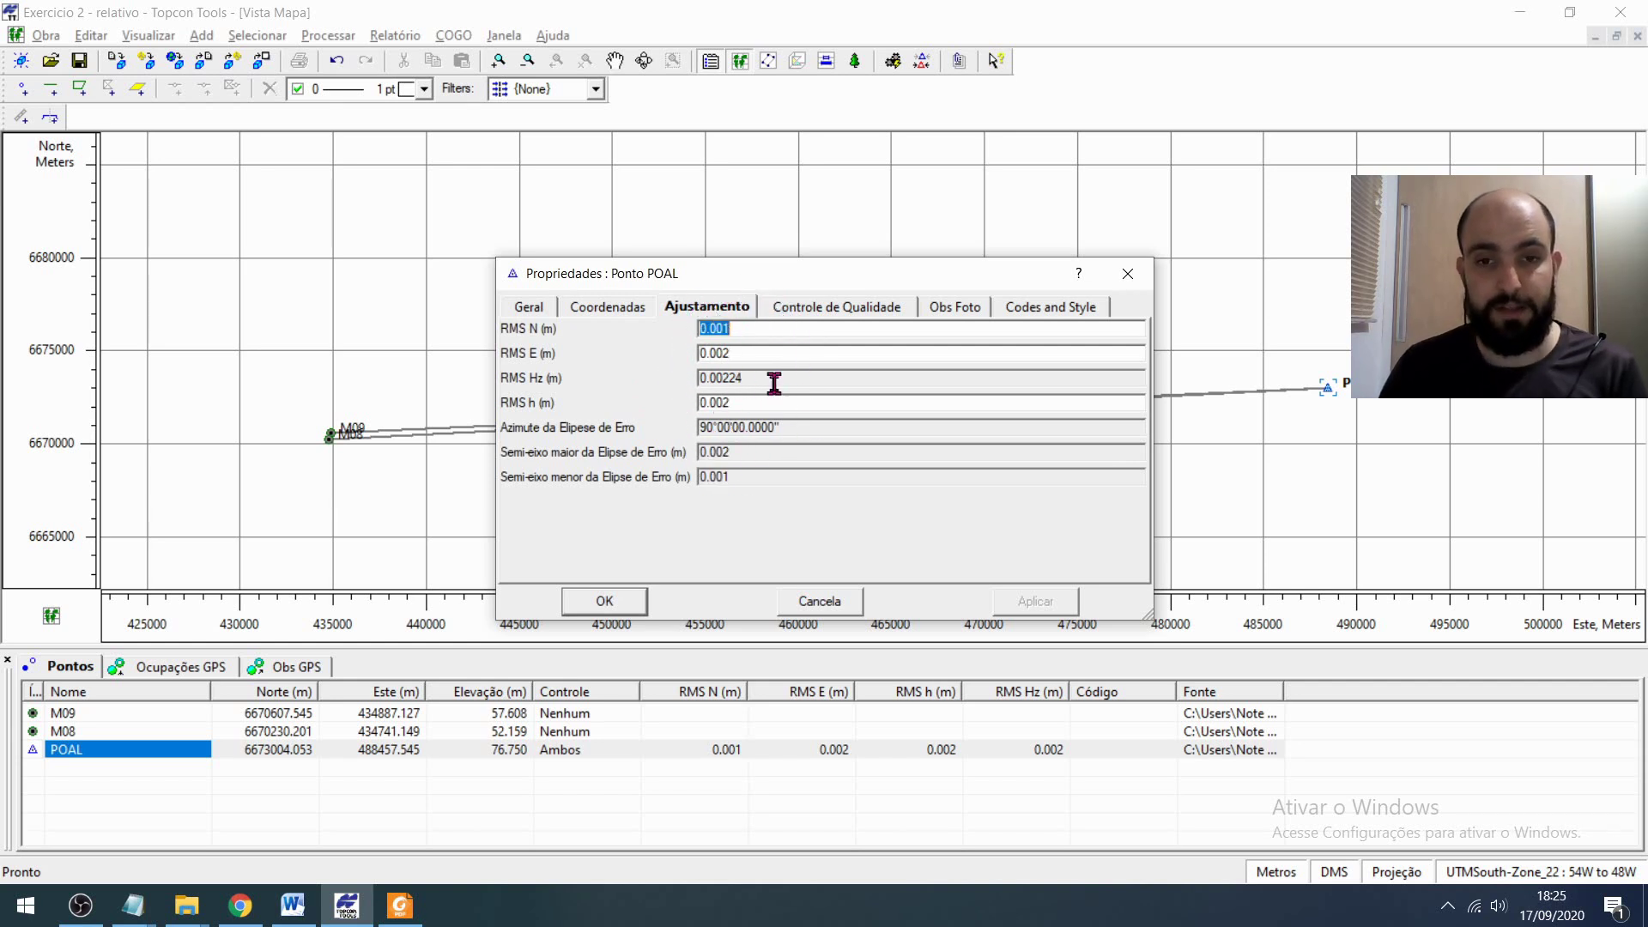
pyautogui.click(617, 610)
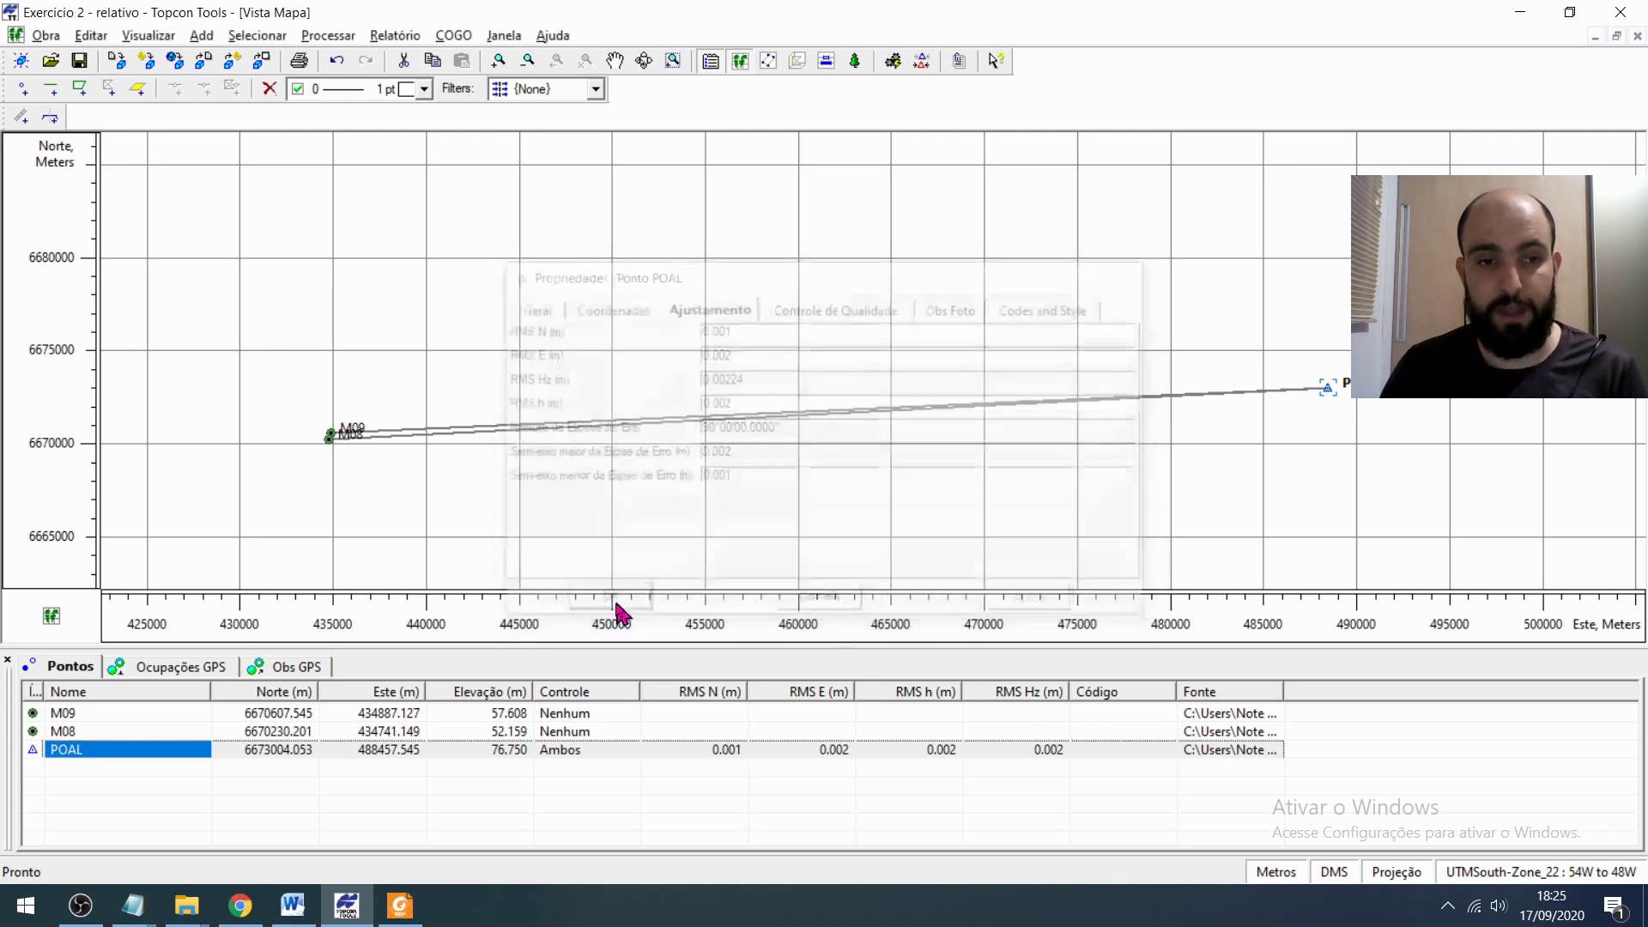
pyautogui.click(301, 771)
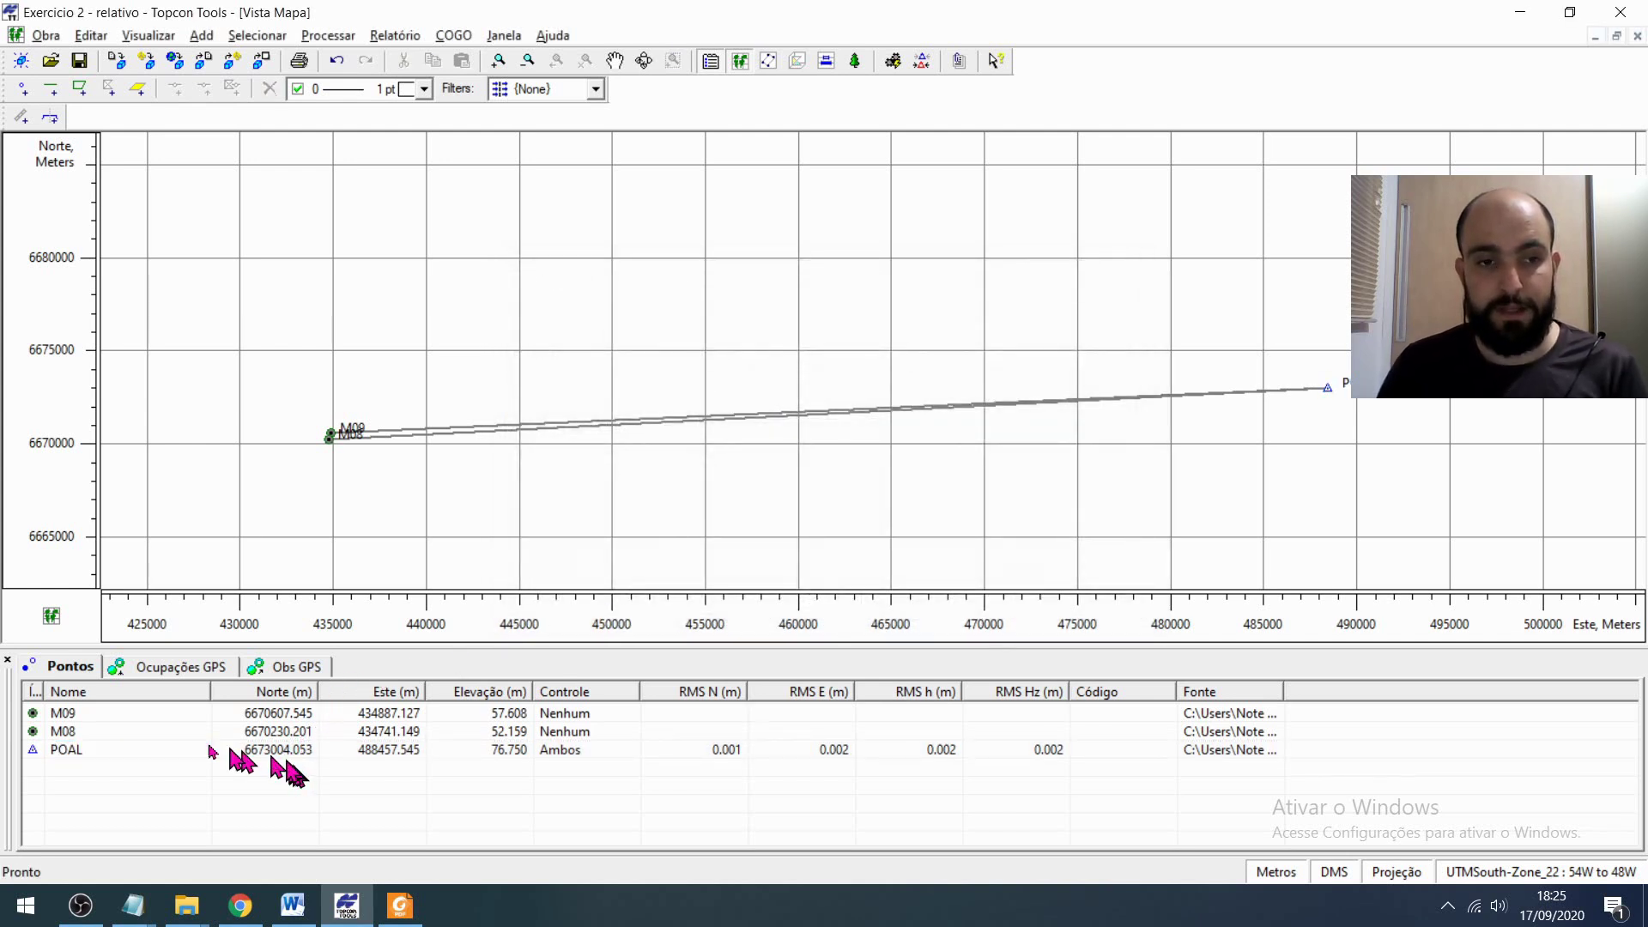
# - Go through points M09, M08 and POAL in the points list
pyautogui.click(160, 718)
pyautogui.click(126, 730)
pyautogui.click(131, 749)
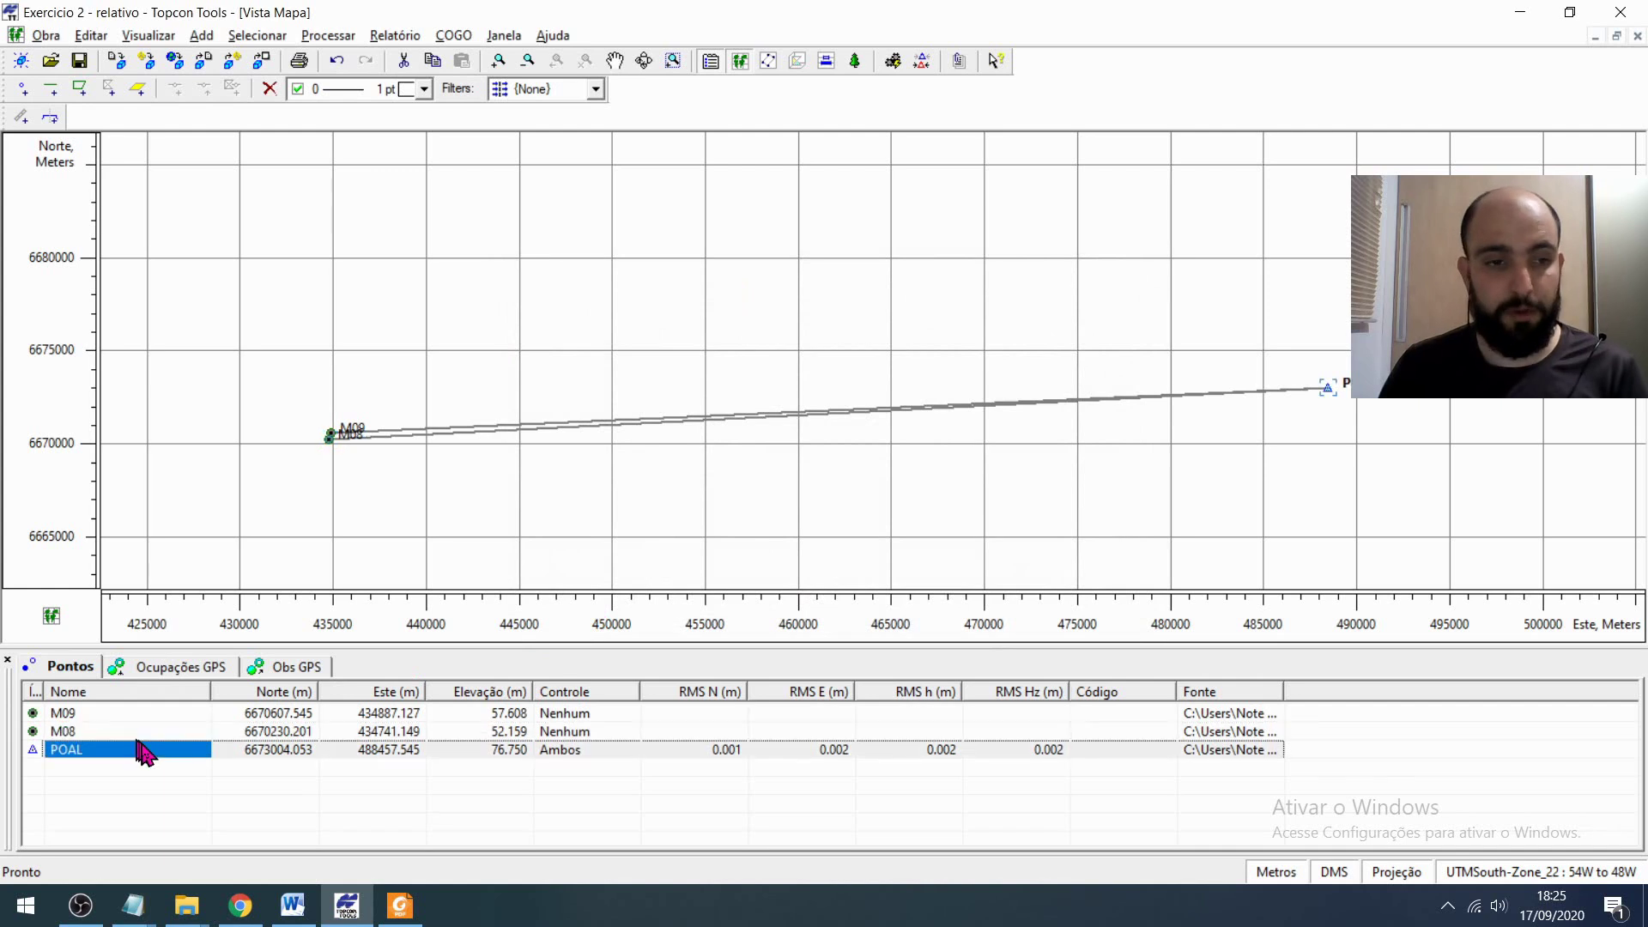
pyautogui.click(131, 730)
pyautogui.click(122, 713)
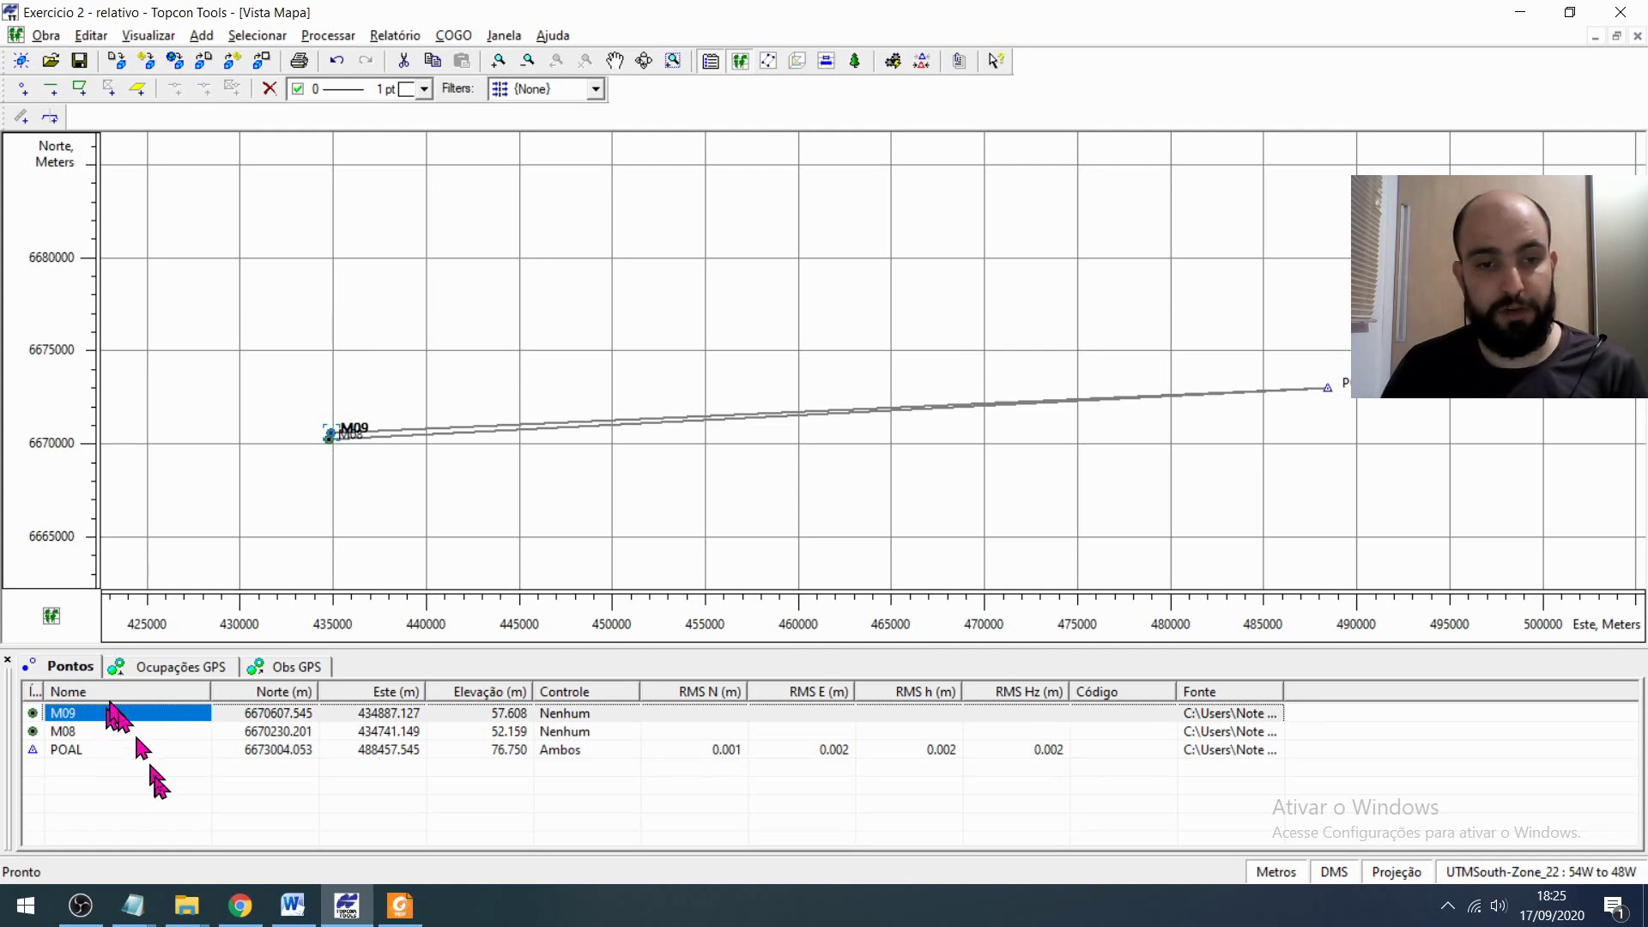
# - Show the GPS occupations and check the antenna type of each of the three POAL occupations
pyautogui.click(150, 670)
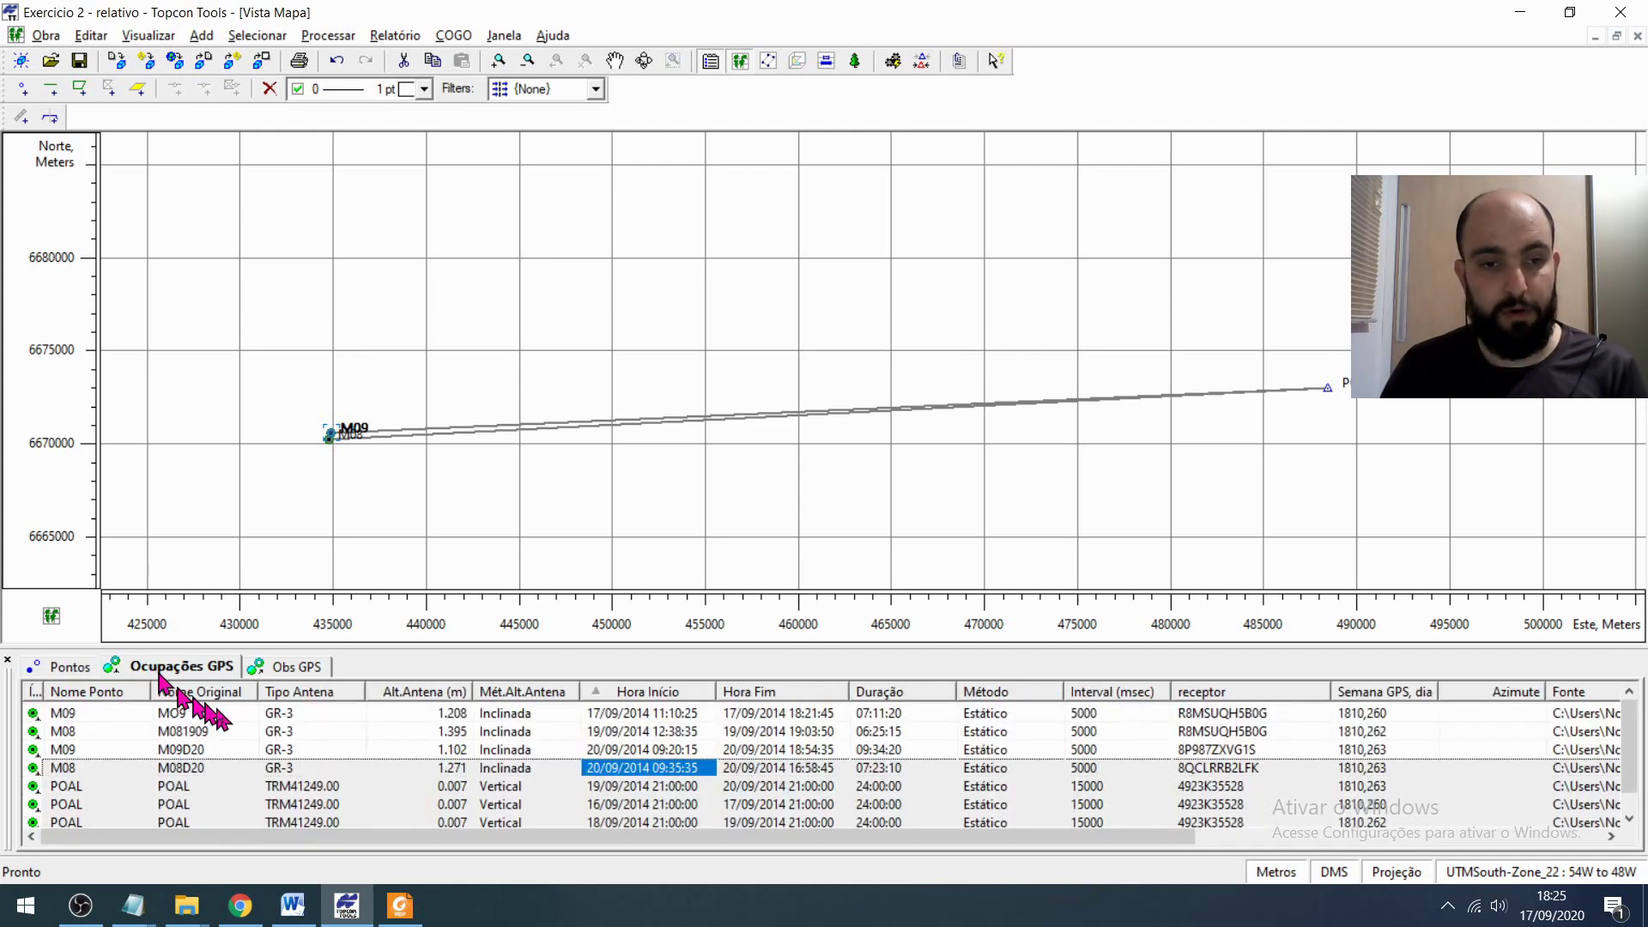
pyautogui.click(262, 749)
pyautogui.scroll(-1, 258, 746)
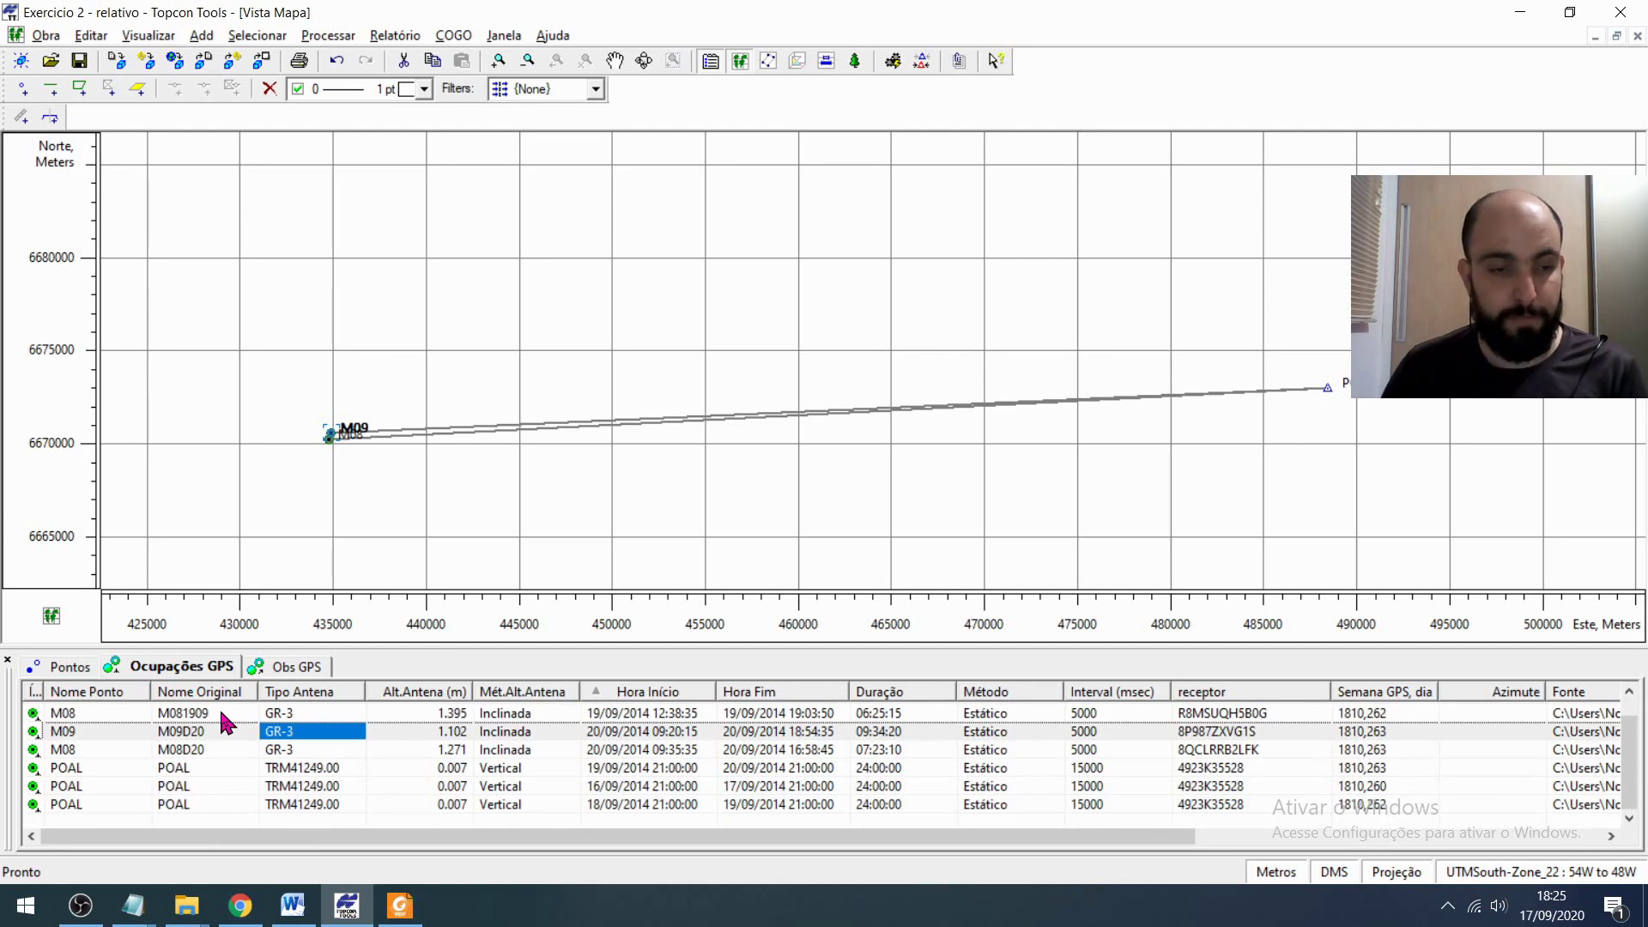
pyautogui.click(204, 770)
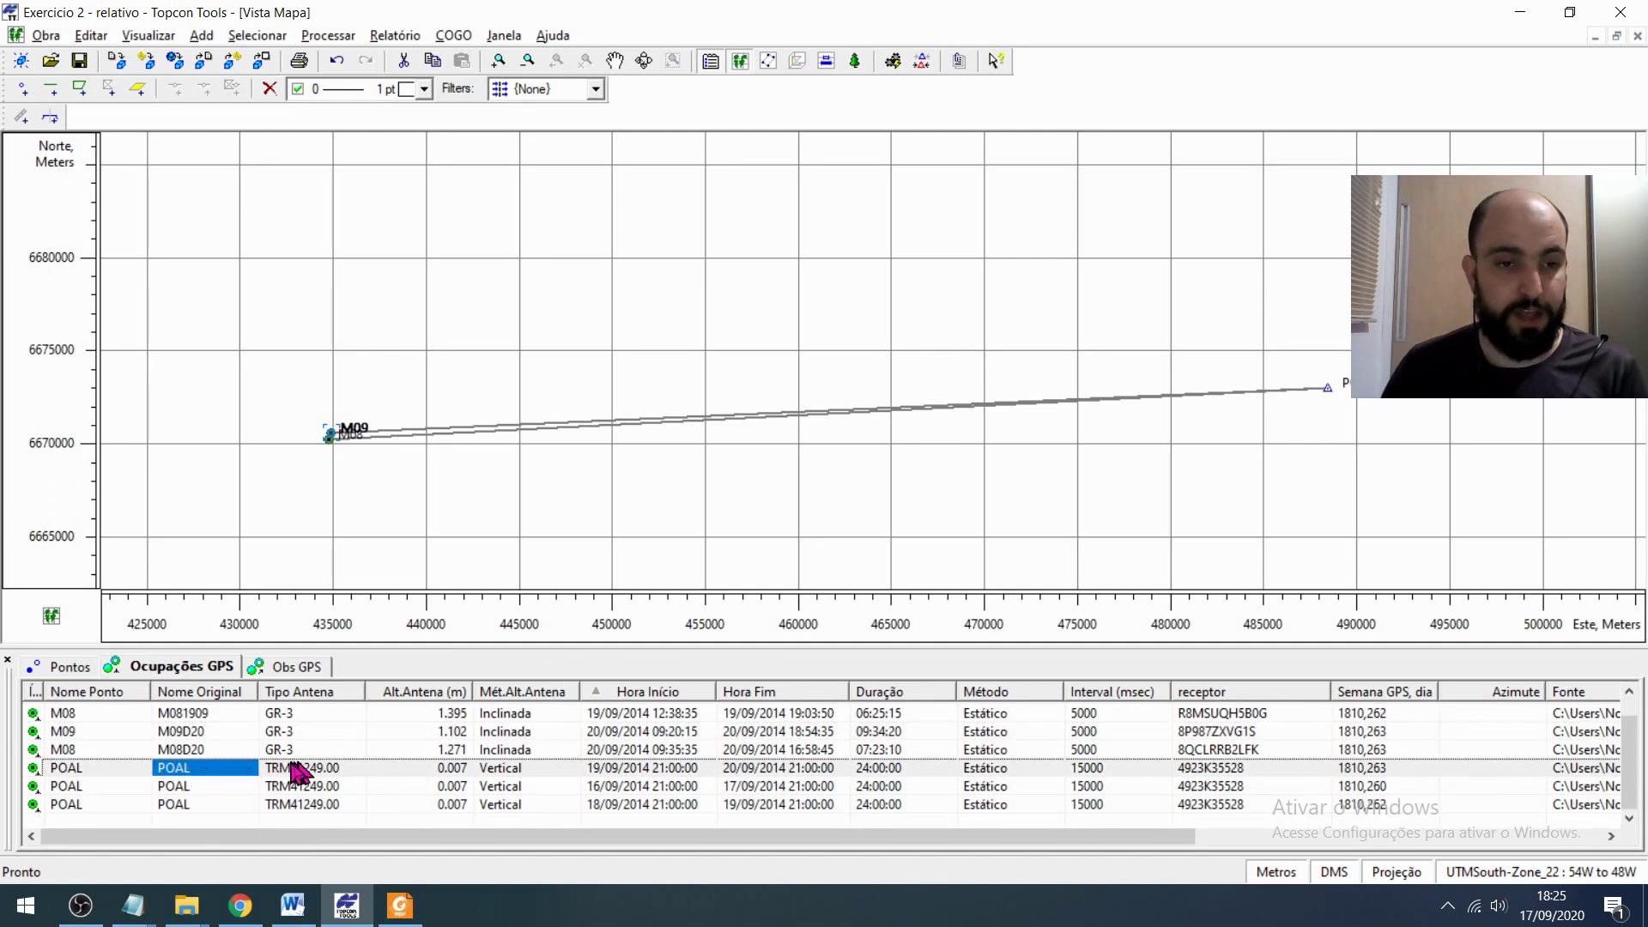
pyautogui.click(324, 774)
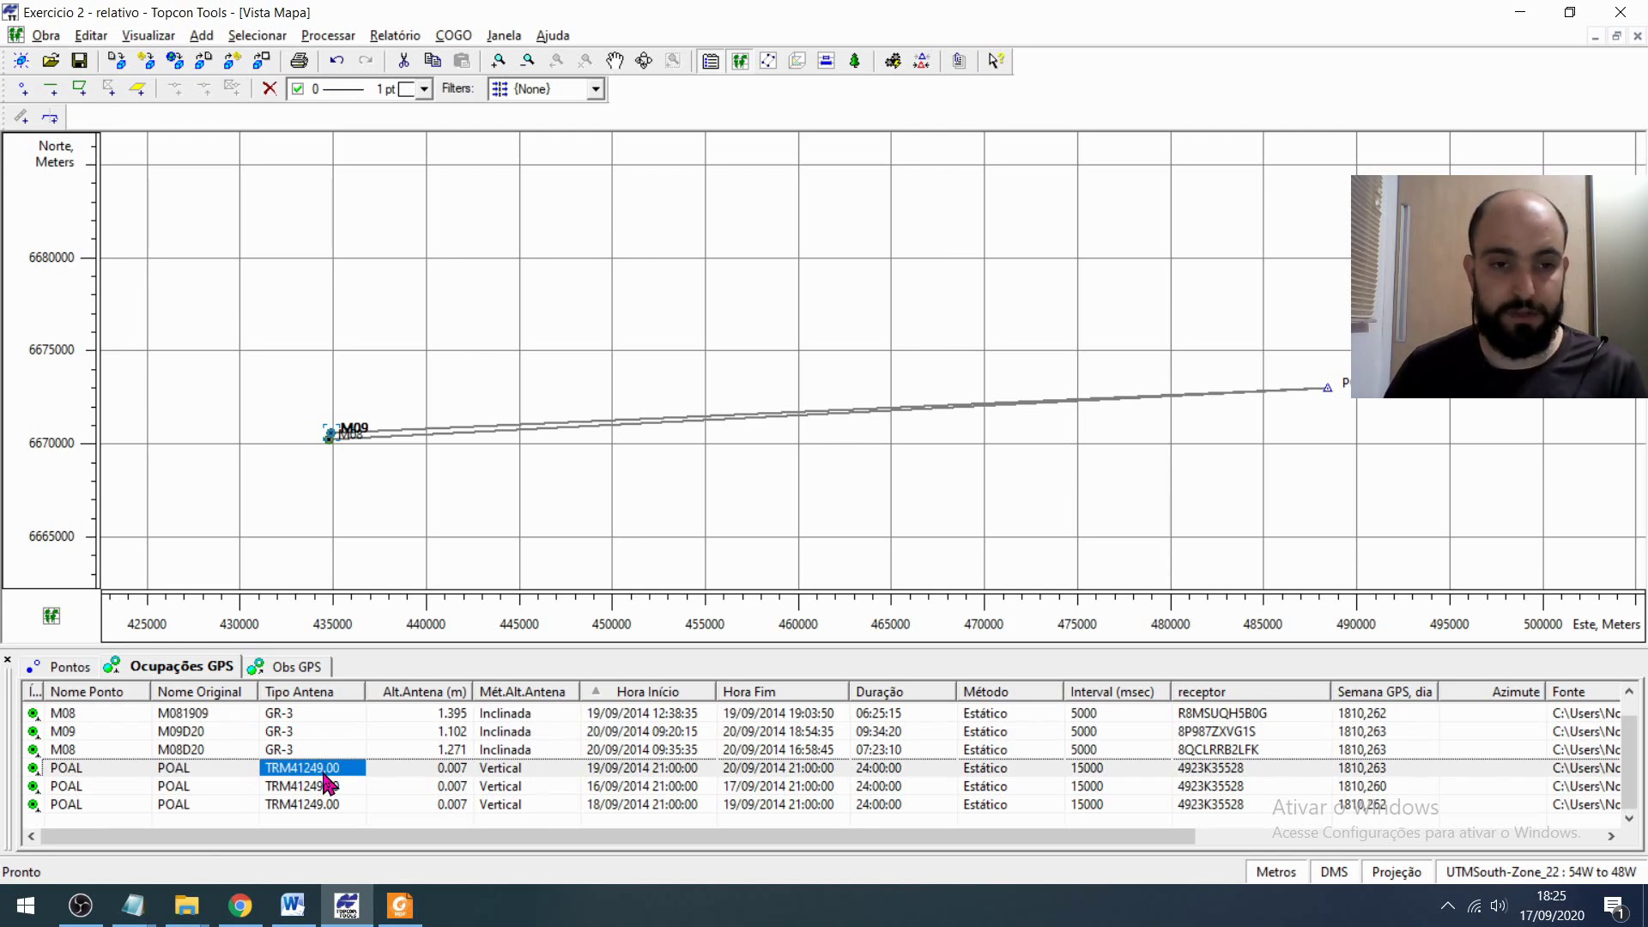
pyautogui.press('Down')
pyautogui.press('Down')
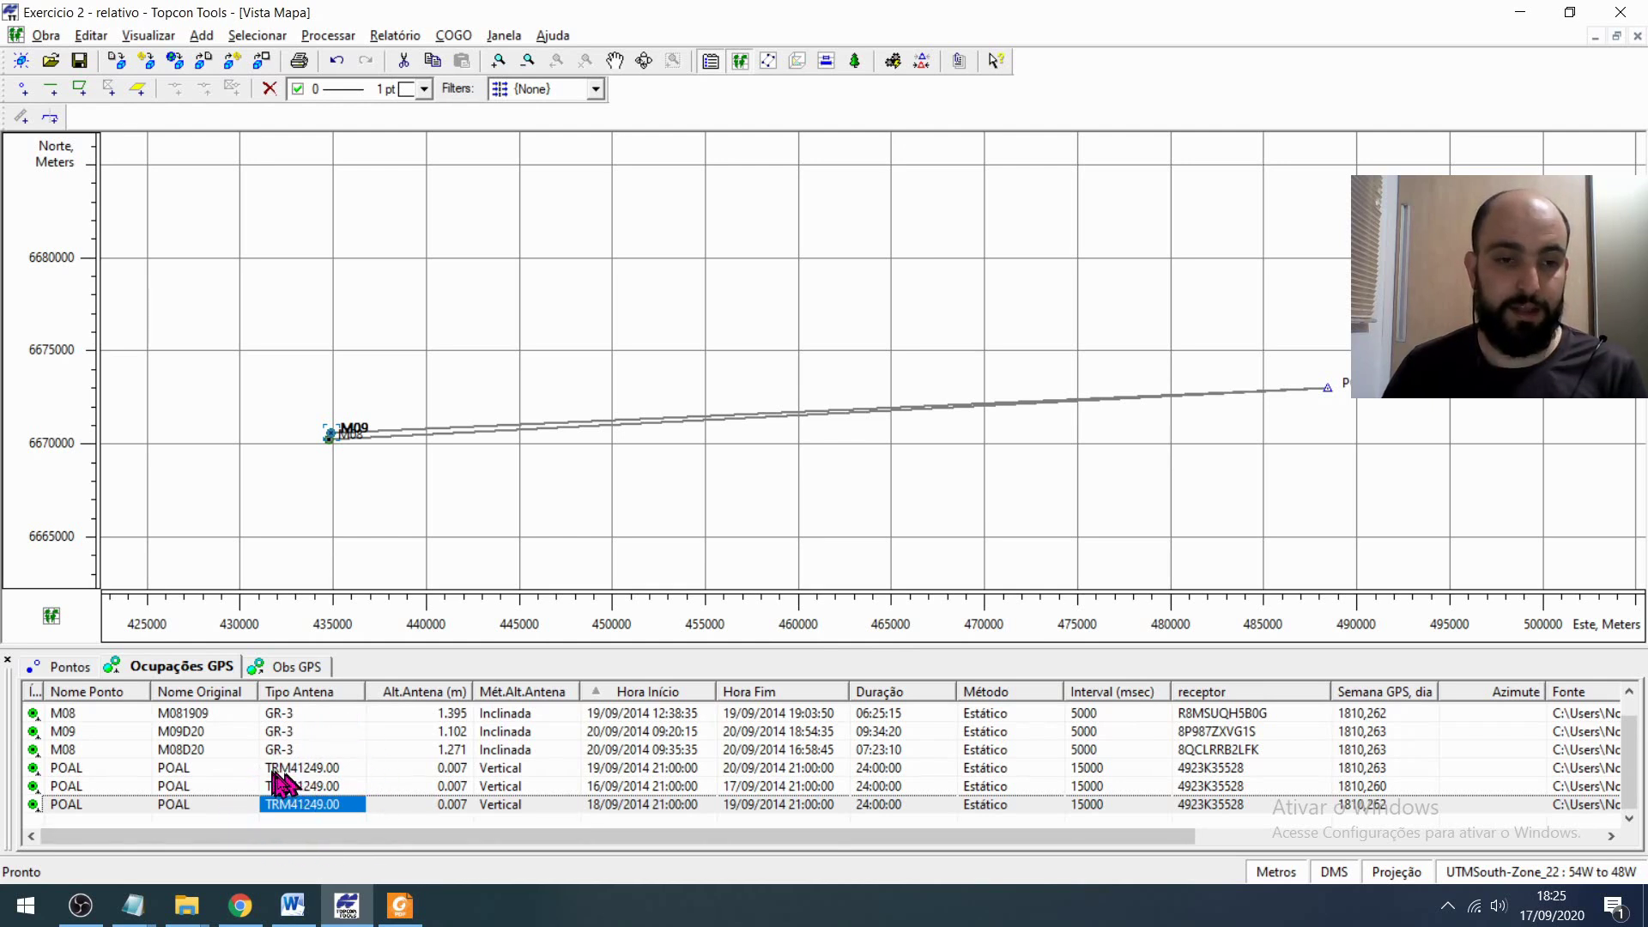
# - Check the antenna height and the height measurement method of the three POAL occupations
pyautogui.click(466, 769)
pyautogui.click(462, 786)
pyautogui.click(462, 805)
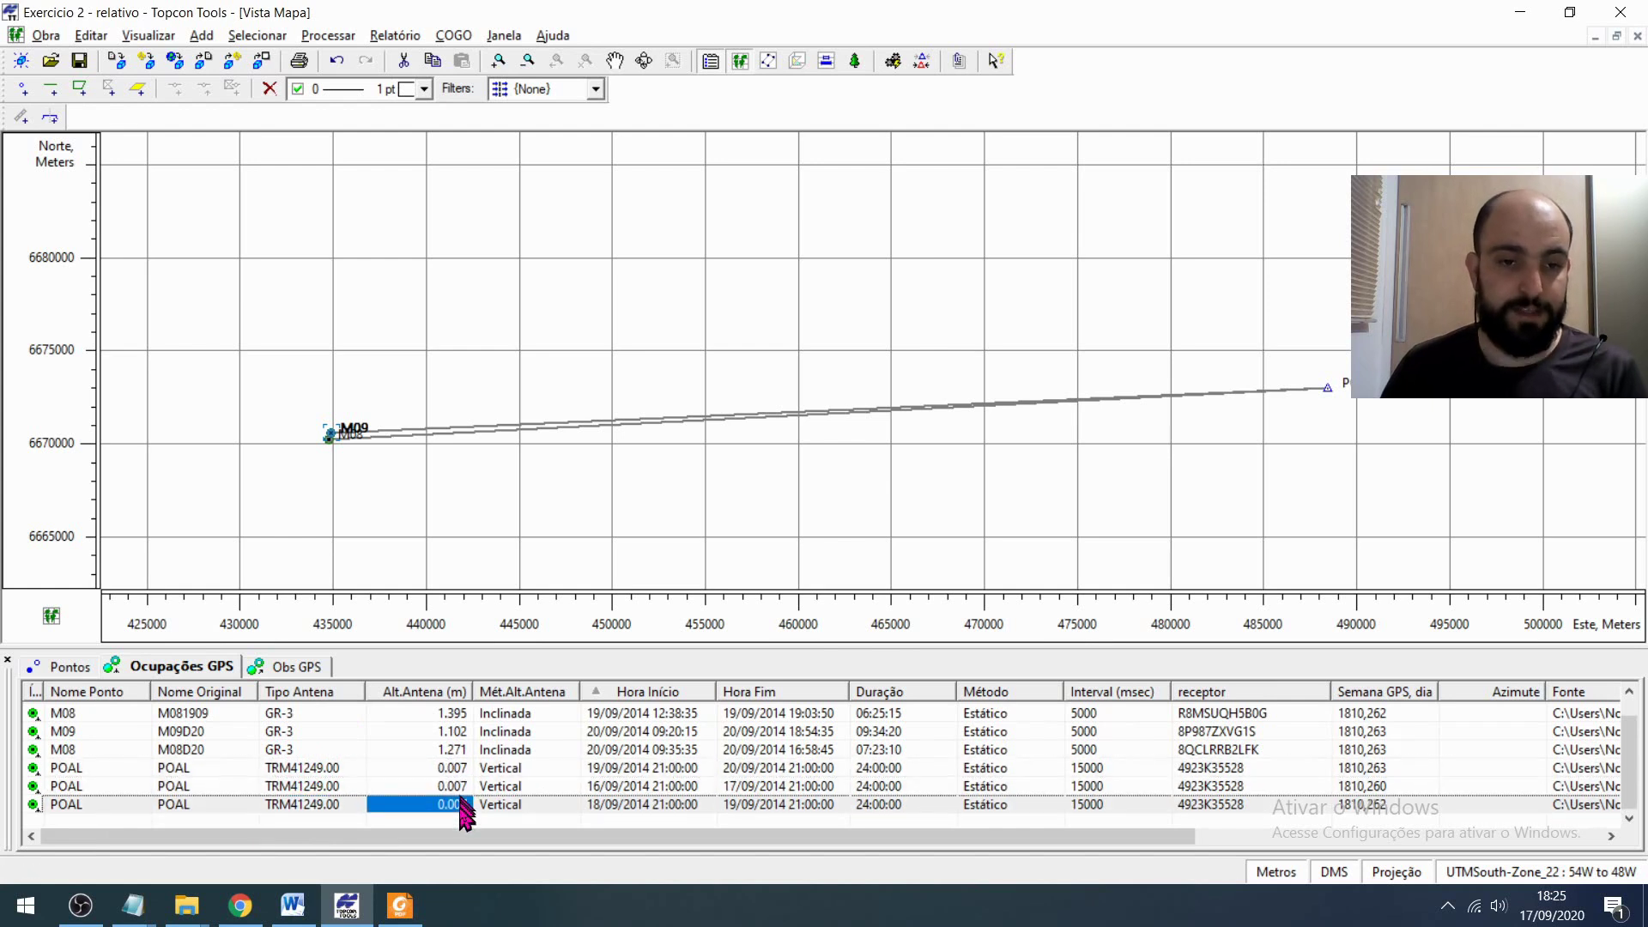
pyautogui.click(461, 785)
pyautogui.click(460, 769)
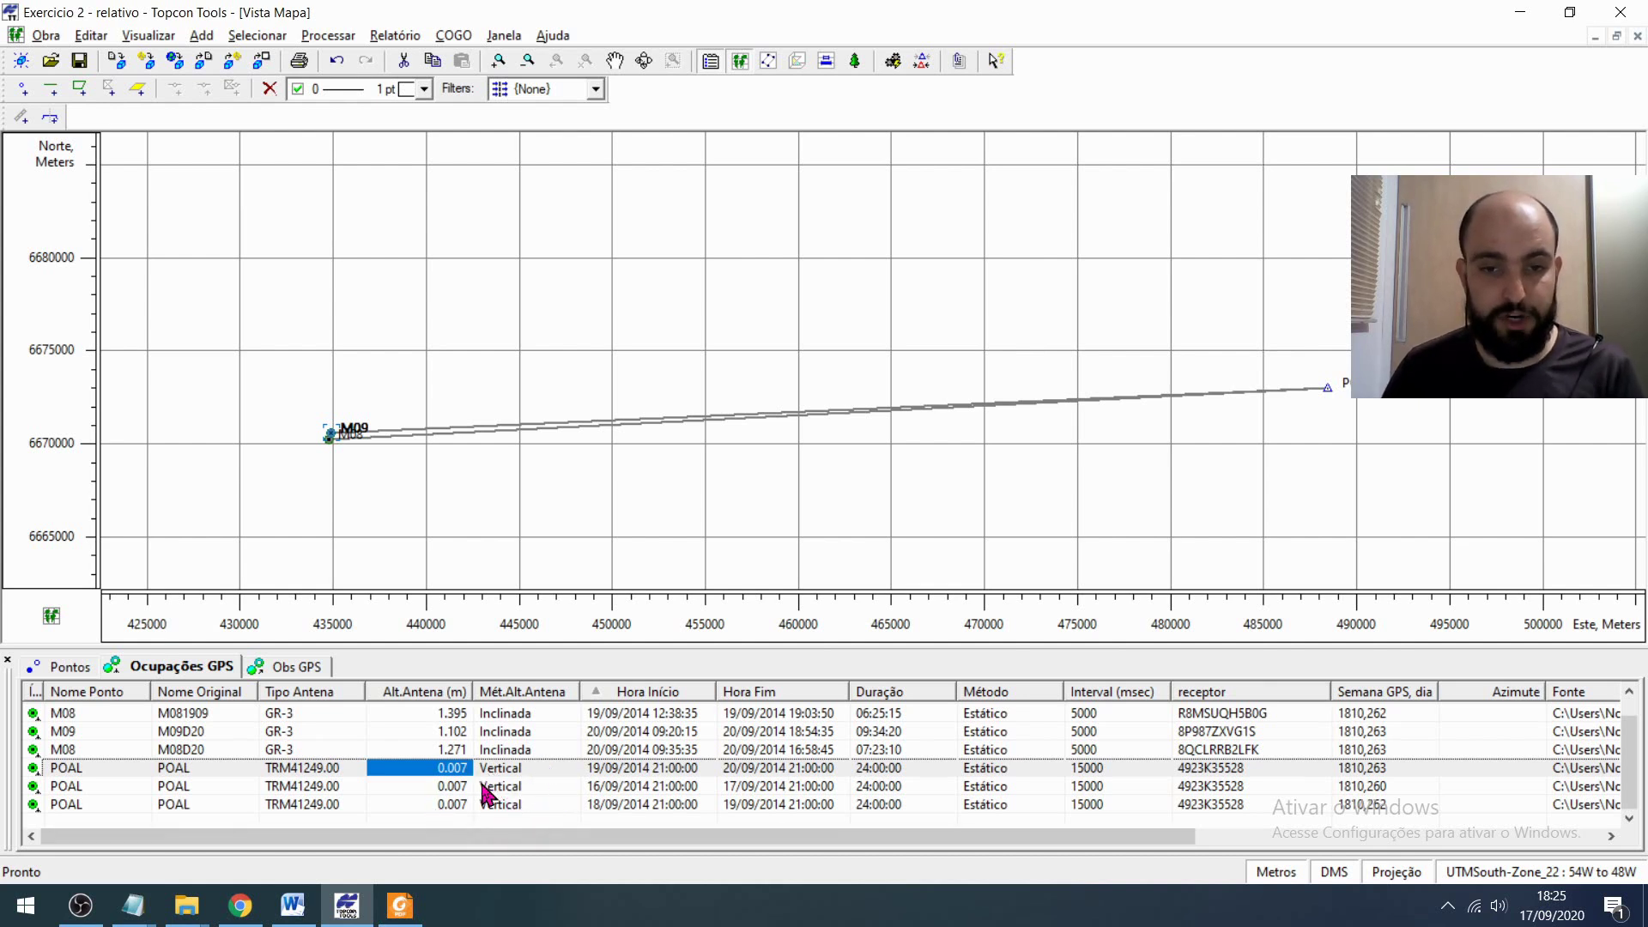
# - Recheck the antenna type and start times of the POAL occupations before consulting the station report
pyautogui.click(215, 805)
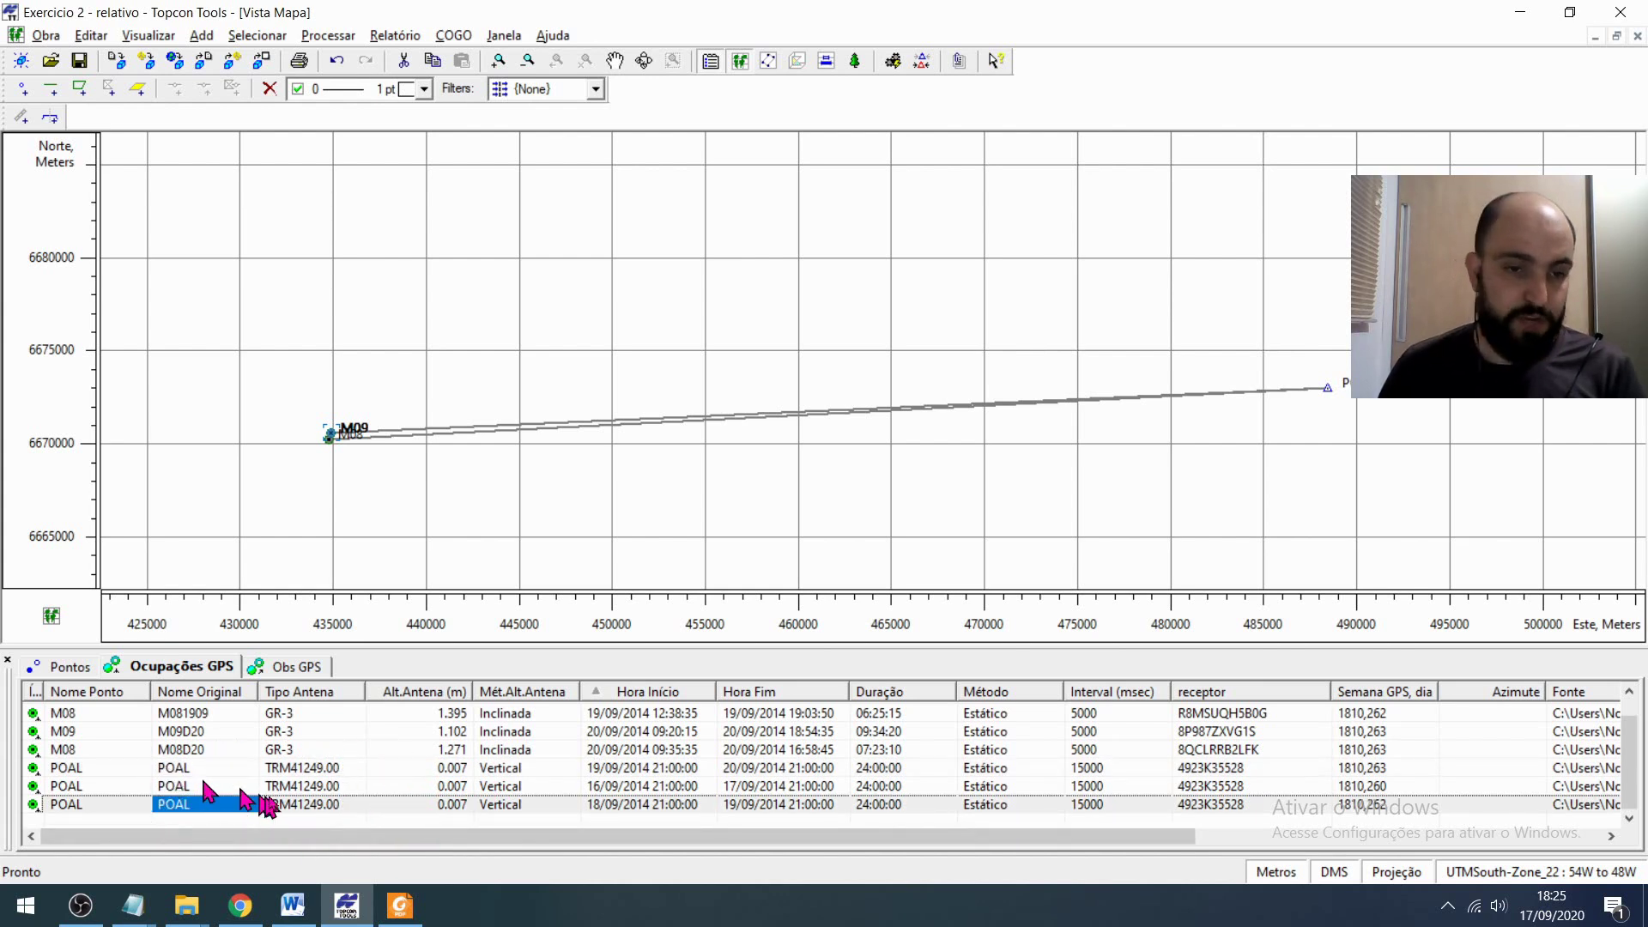
pyautogui.click(317, 786)
pyautogui.click(310, 775)
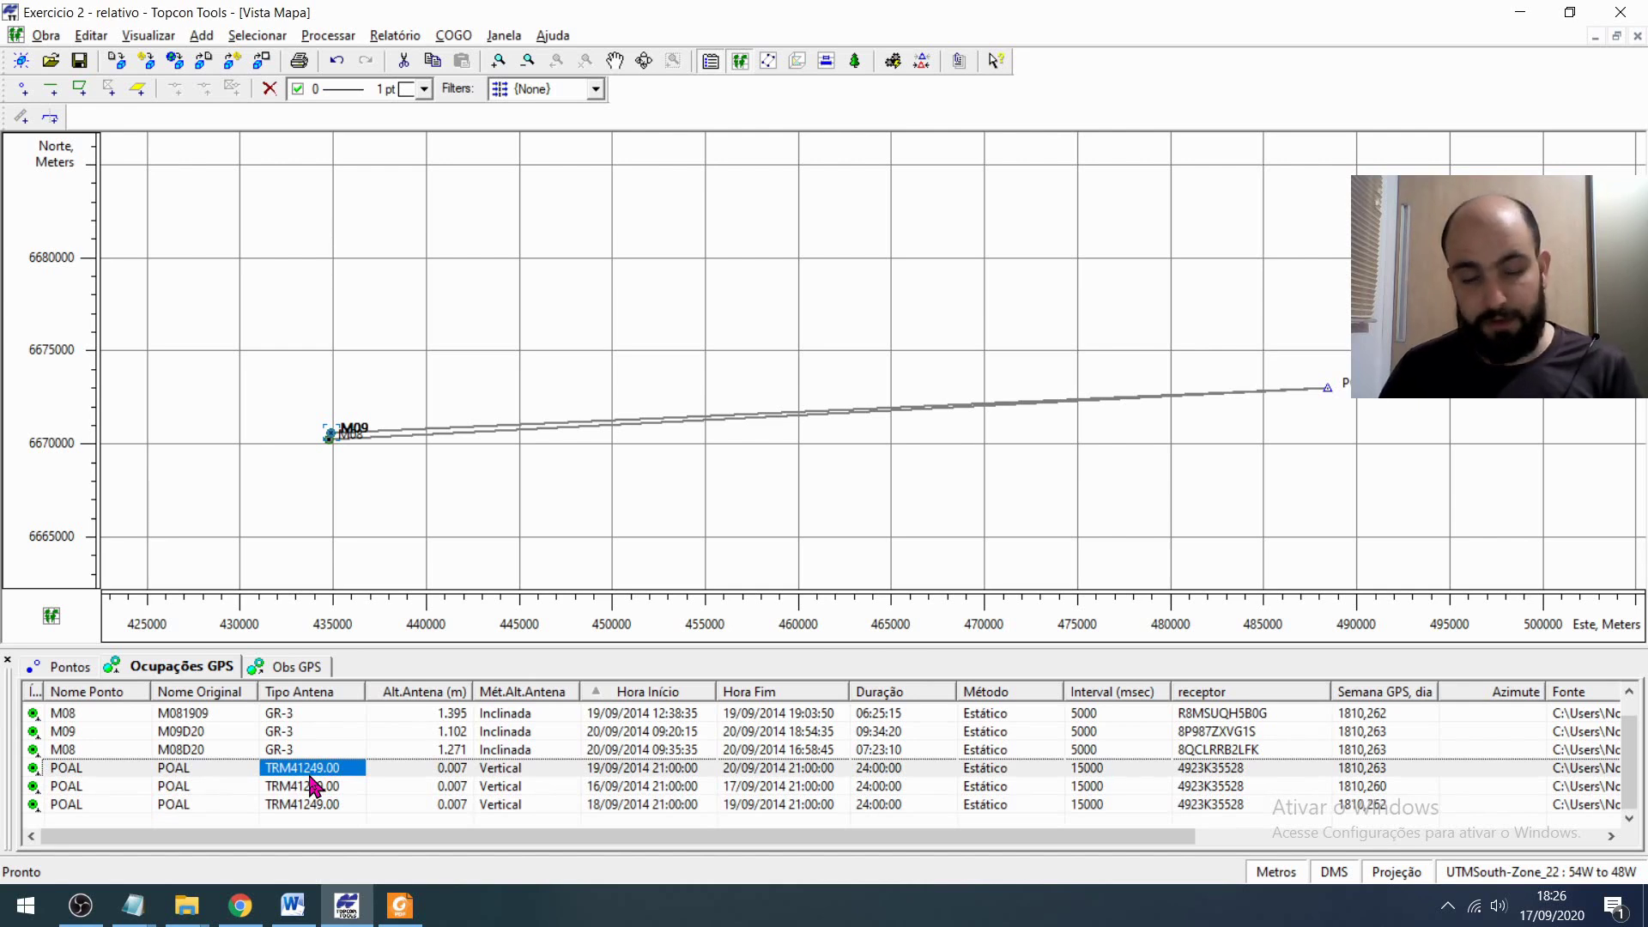
pyautogui.click(316, 785)
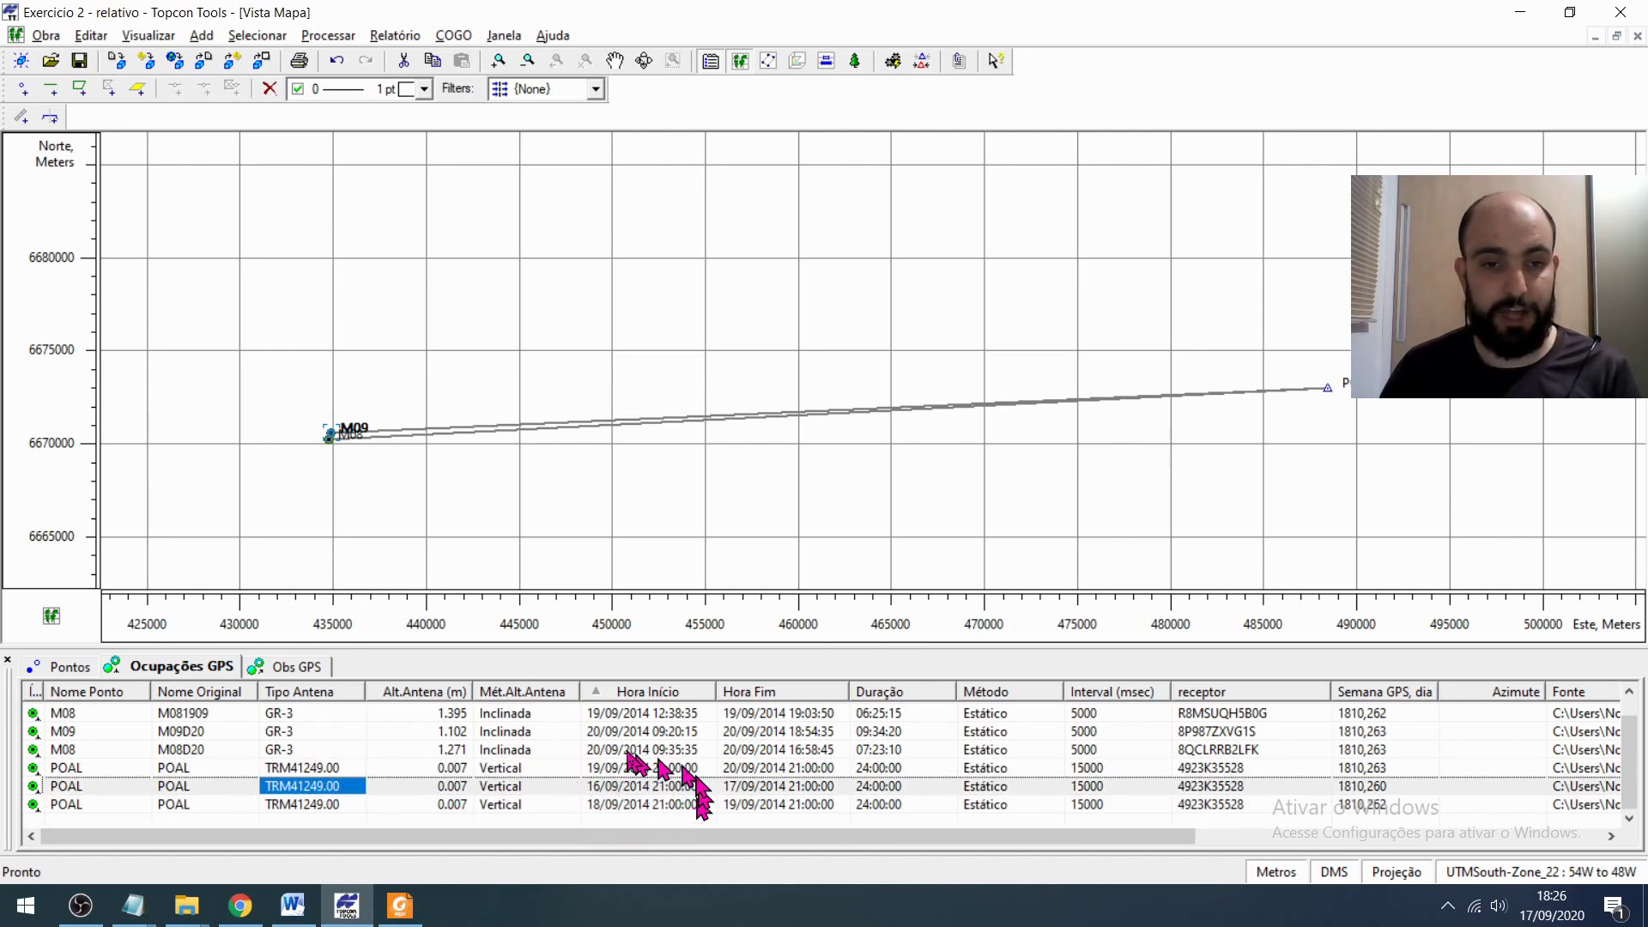
# - Switch to Descritivo_POAL.pdf in Foxit Reader and look up the current receiver type in section 4.1
pyautogui.click(400, 906)
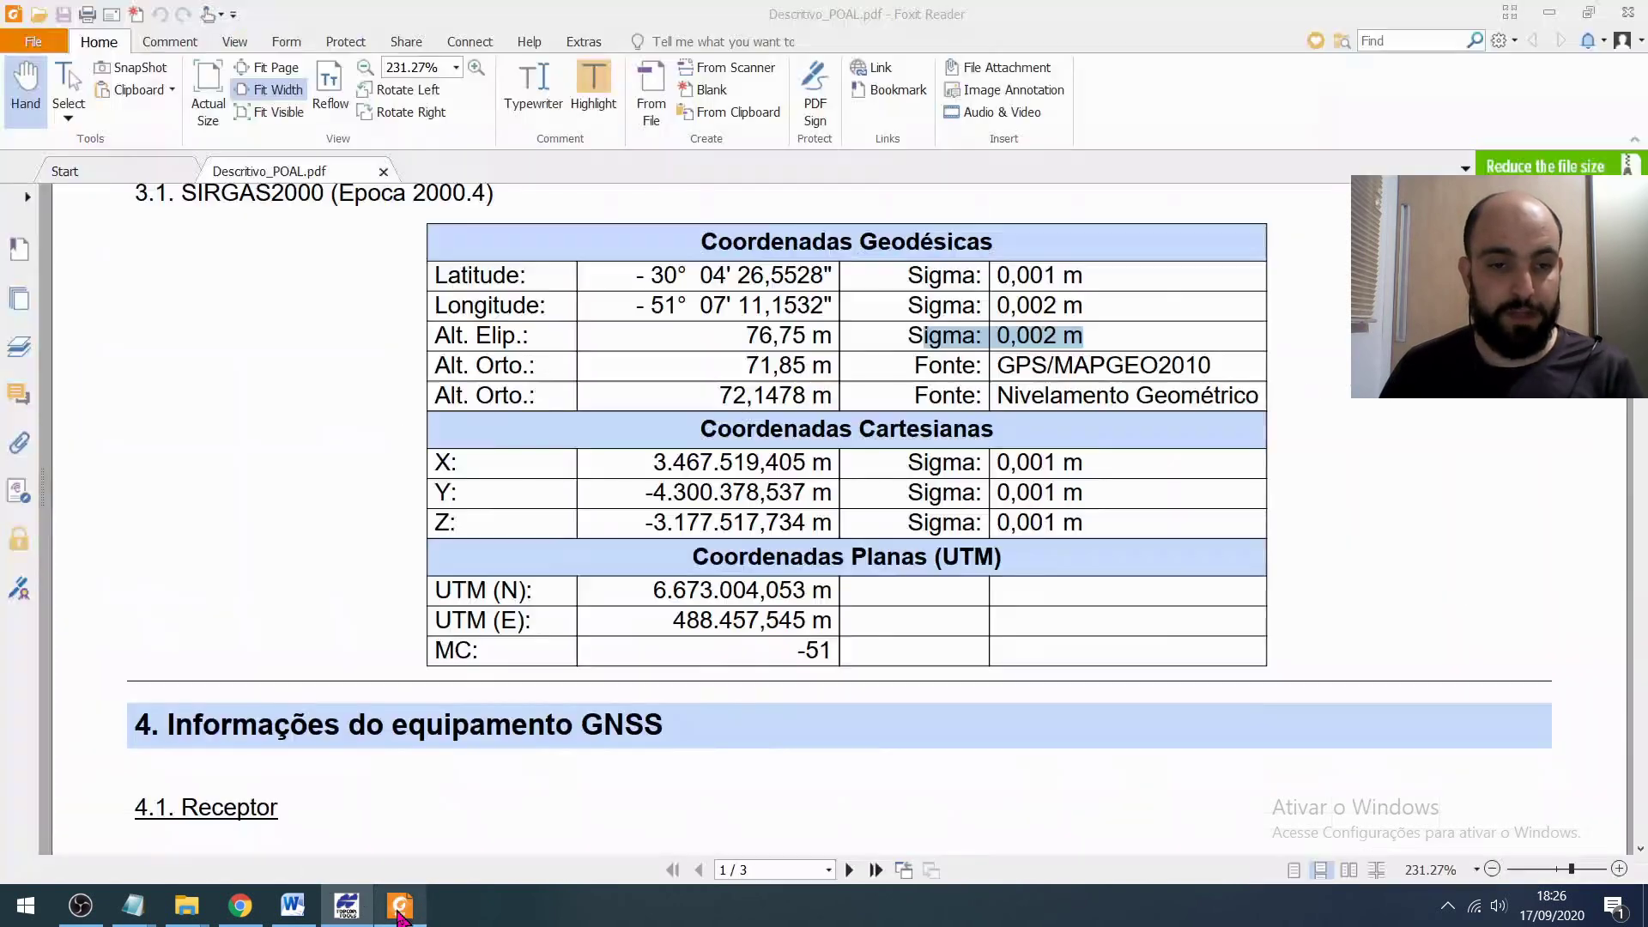
pyautogui.scroll(-3, 506, 682)
pyautogui.scroll(-3, 513, 670)
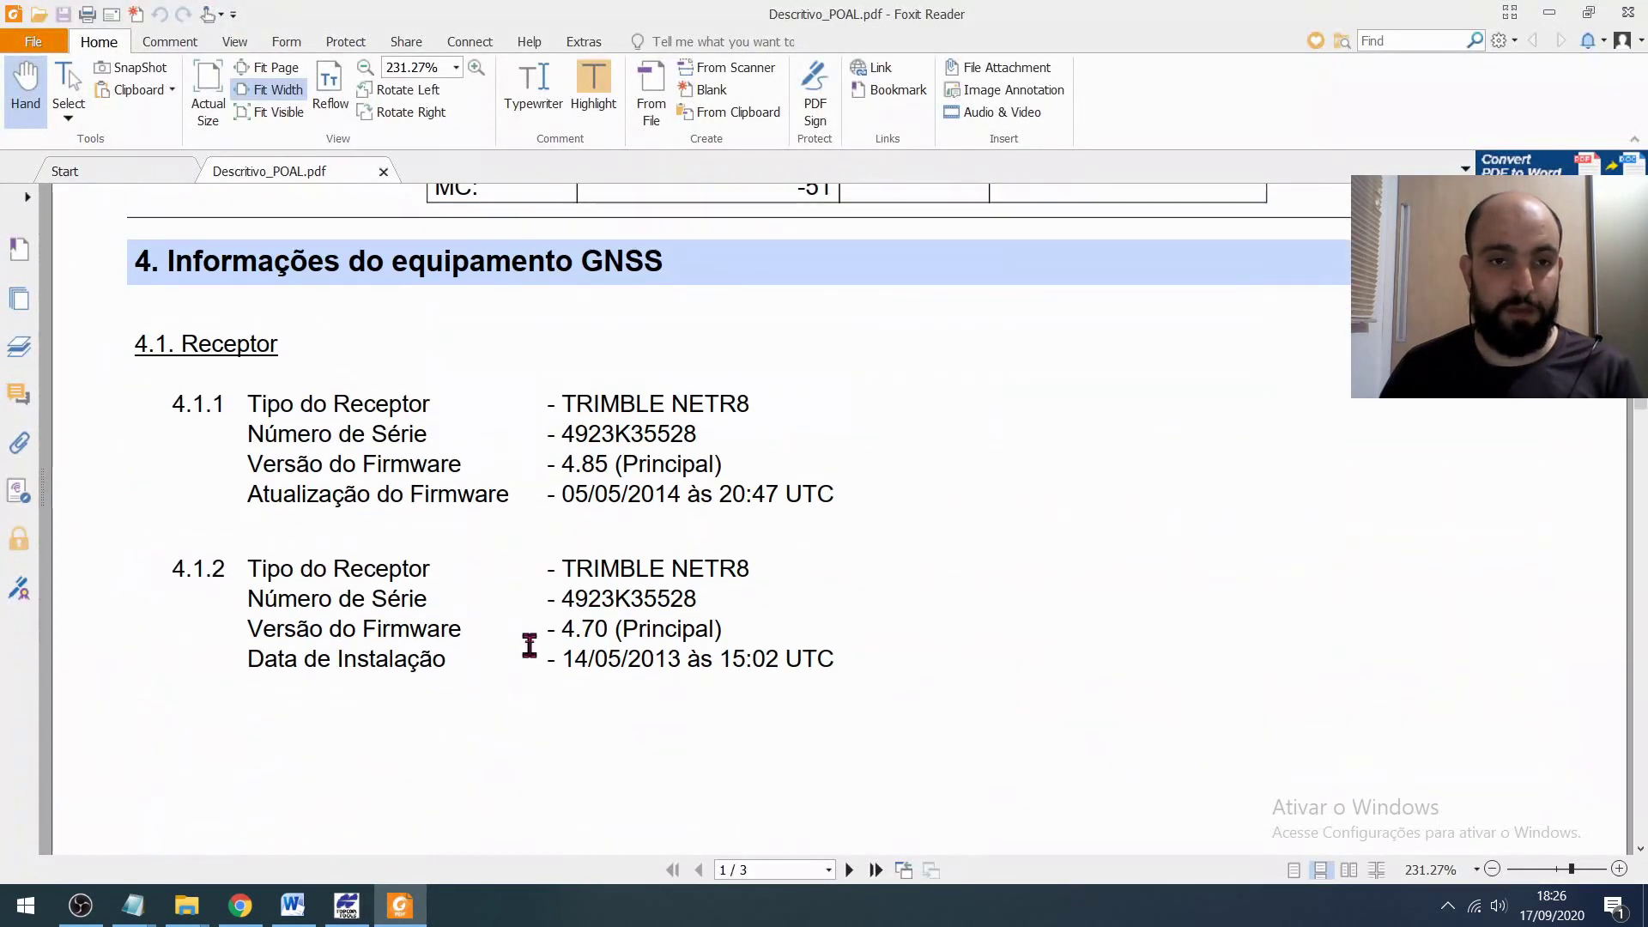
pyautogui.scroll(1, 536, 645)
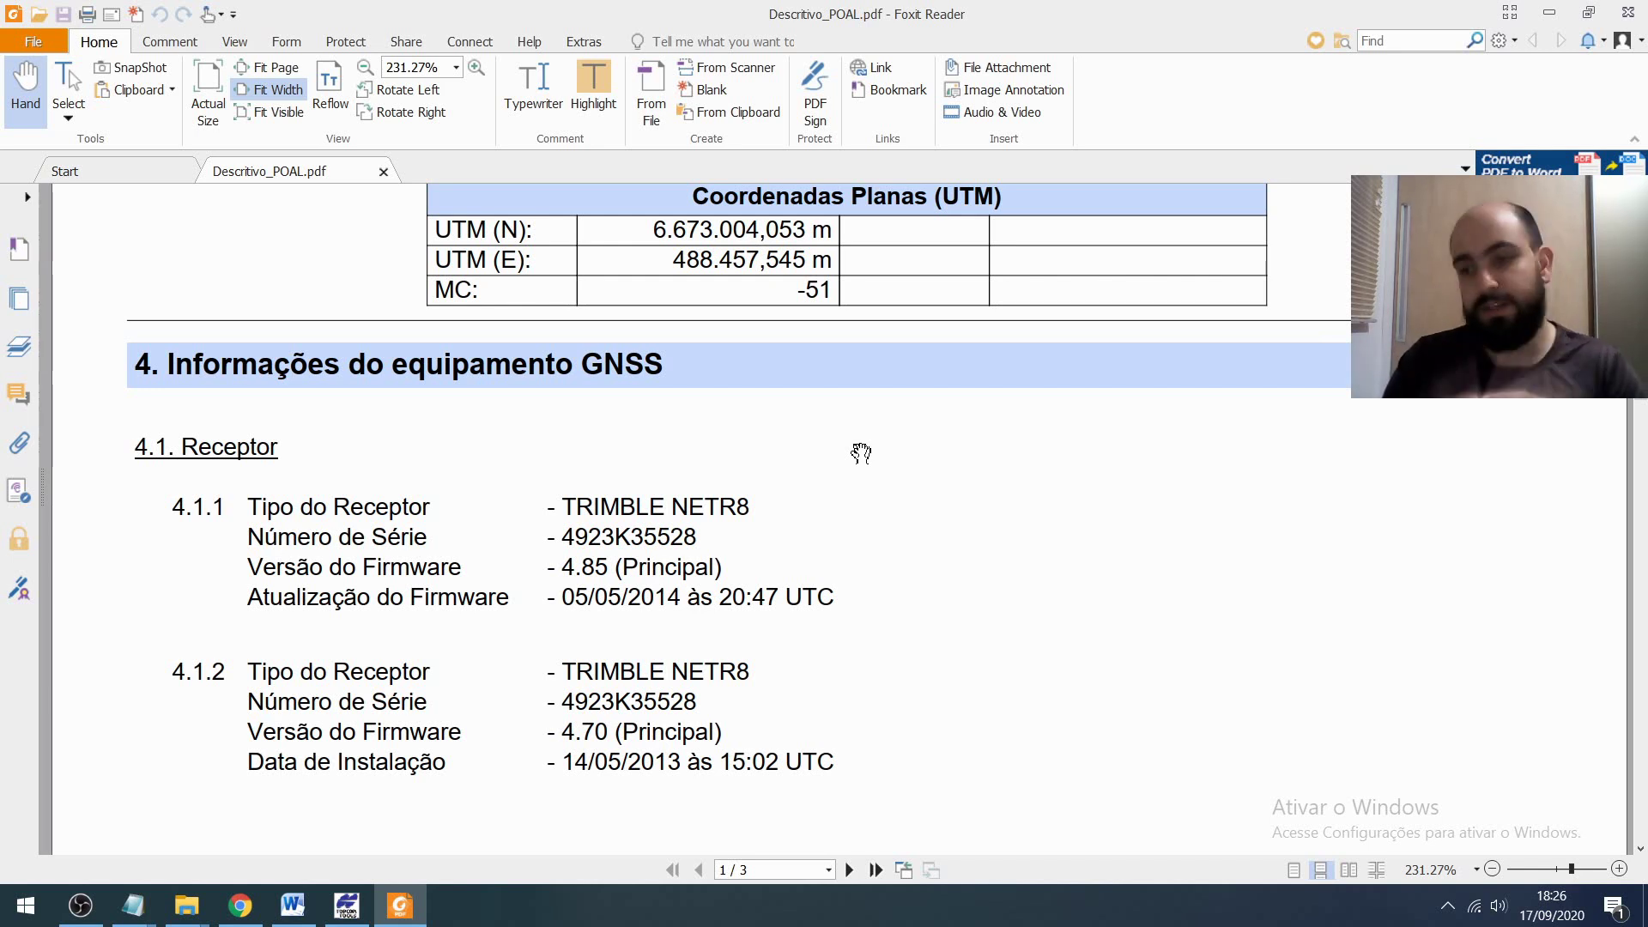
pyautogui.scroll(-2, 853, 437)
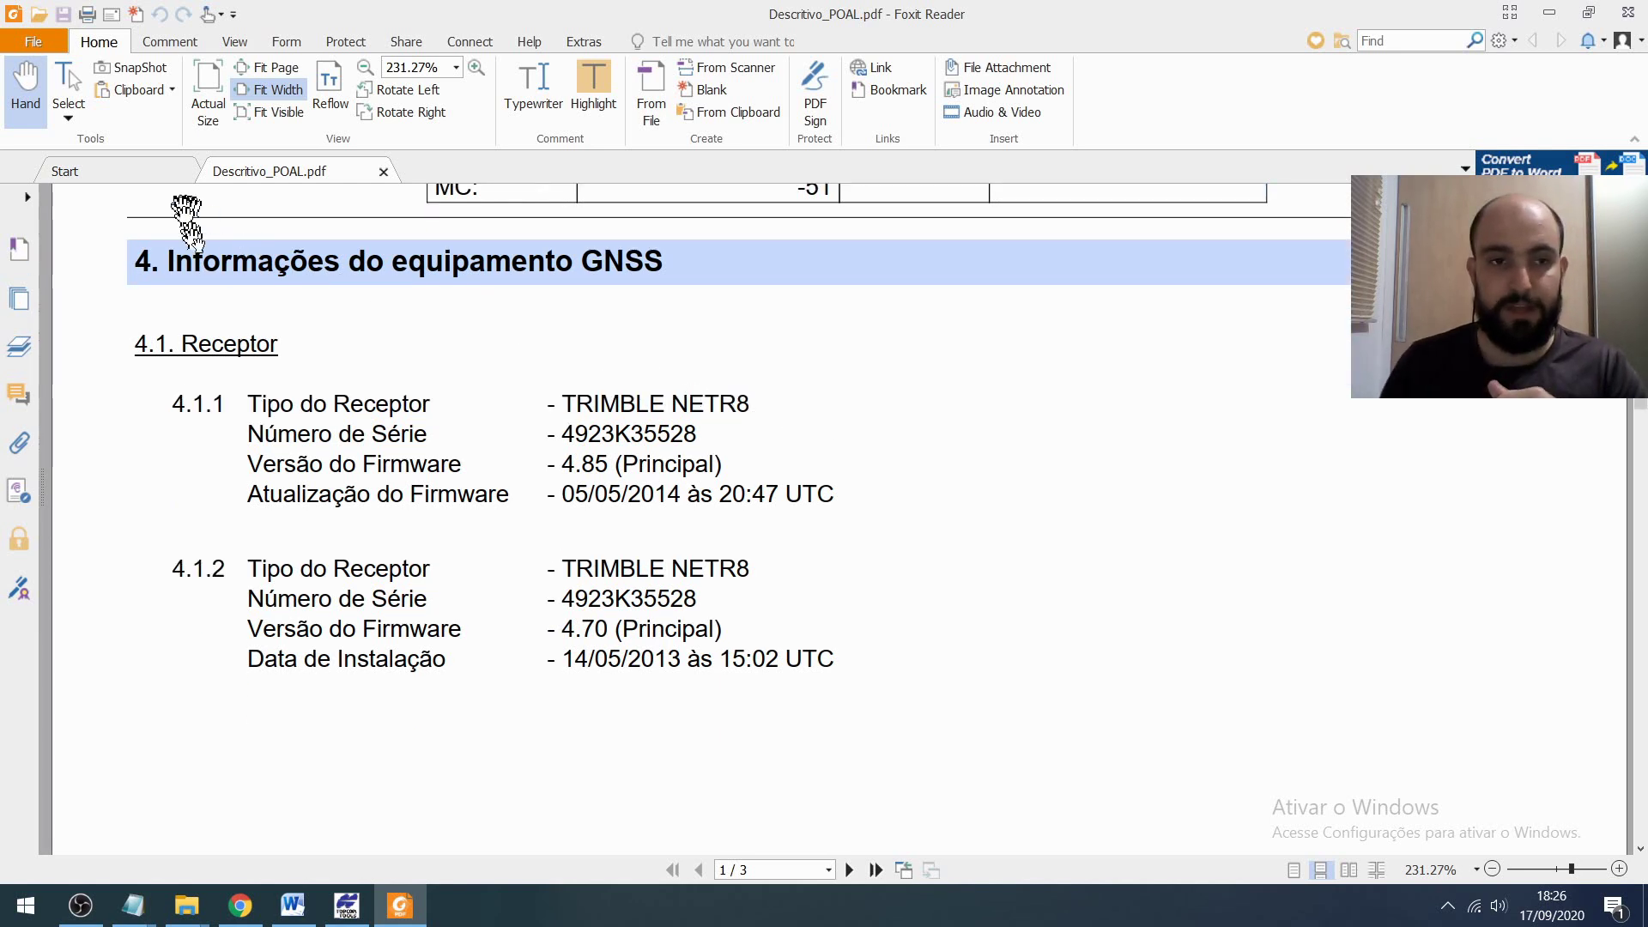
pyautogui.scroll(-1, 386, 335)
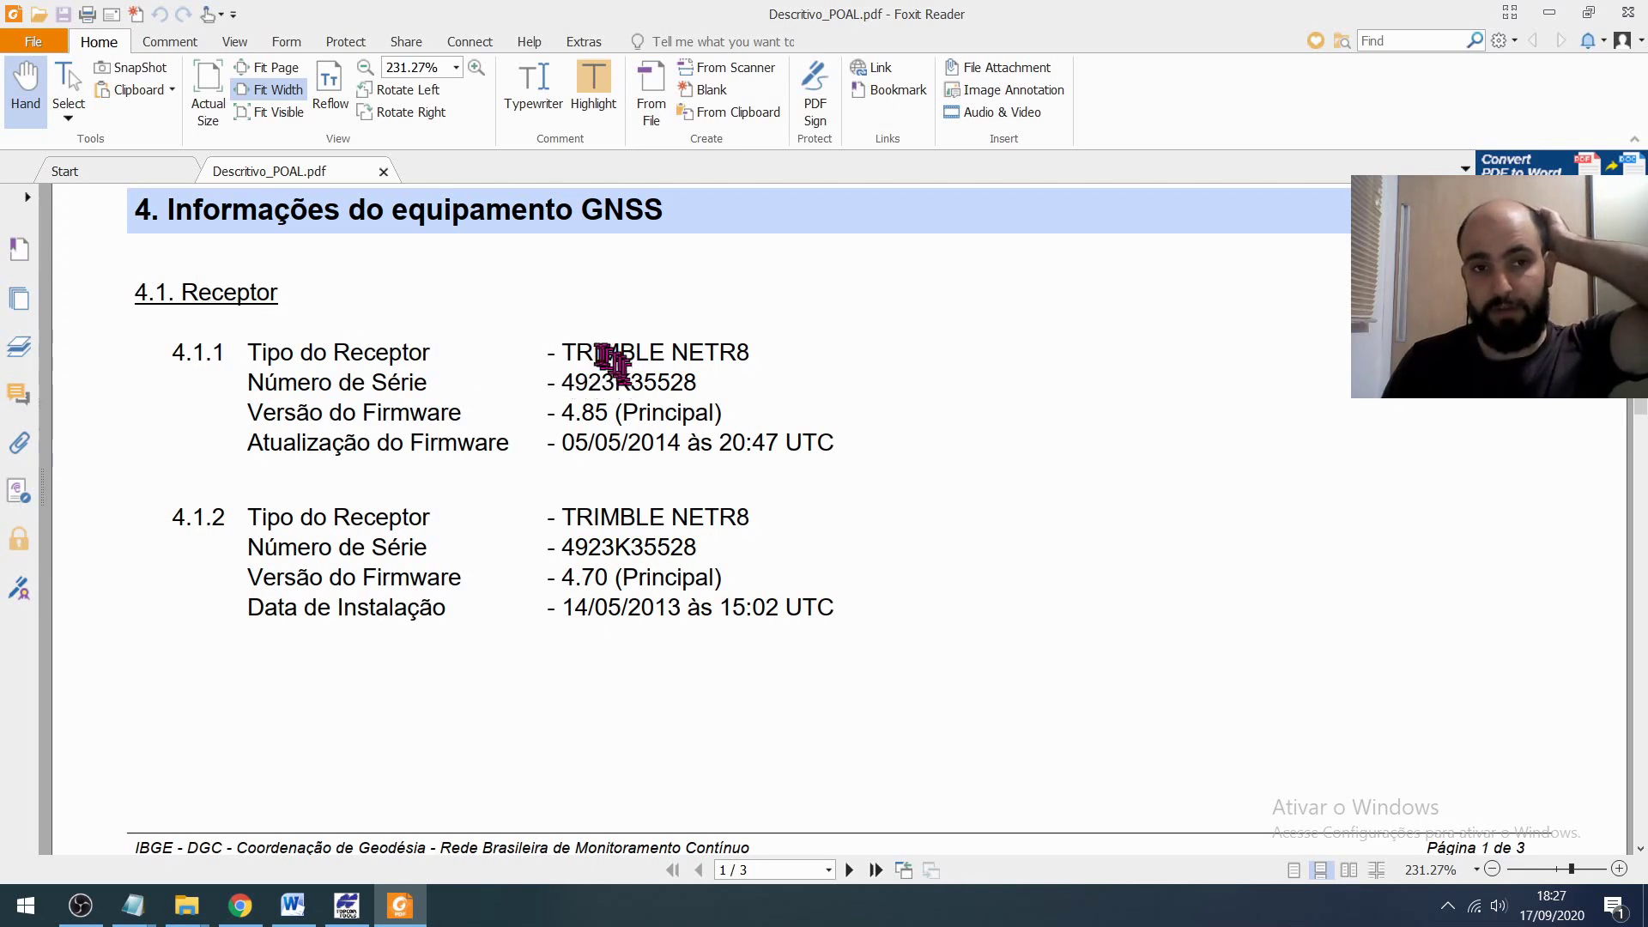
pyautogui.moveTo(566, 355); pyautogui.dragTo(761, 355)
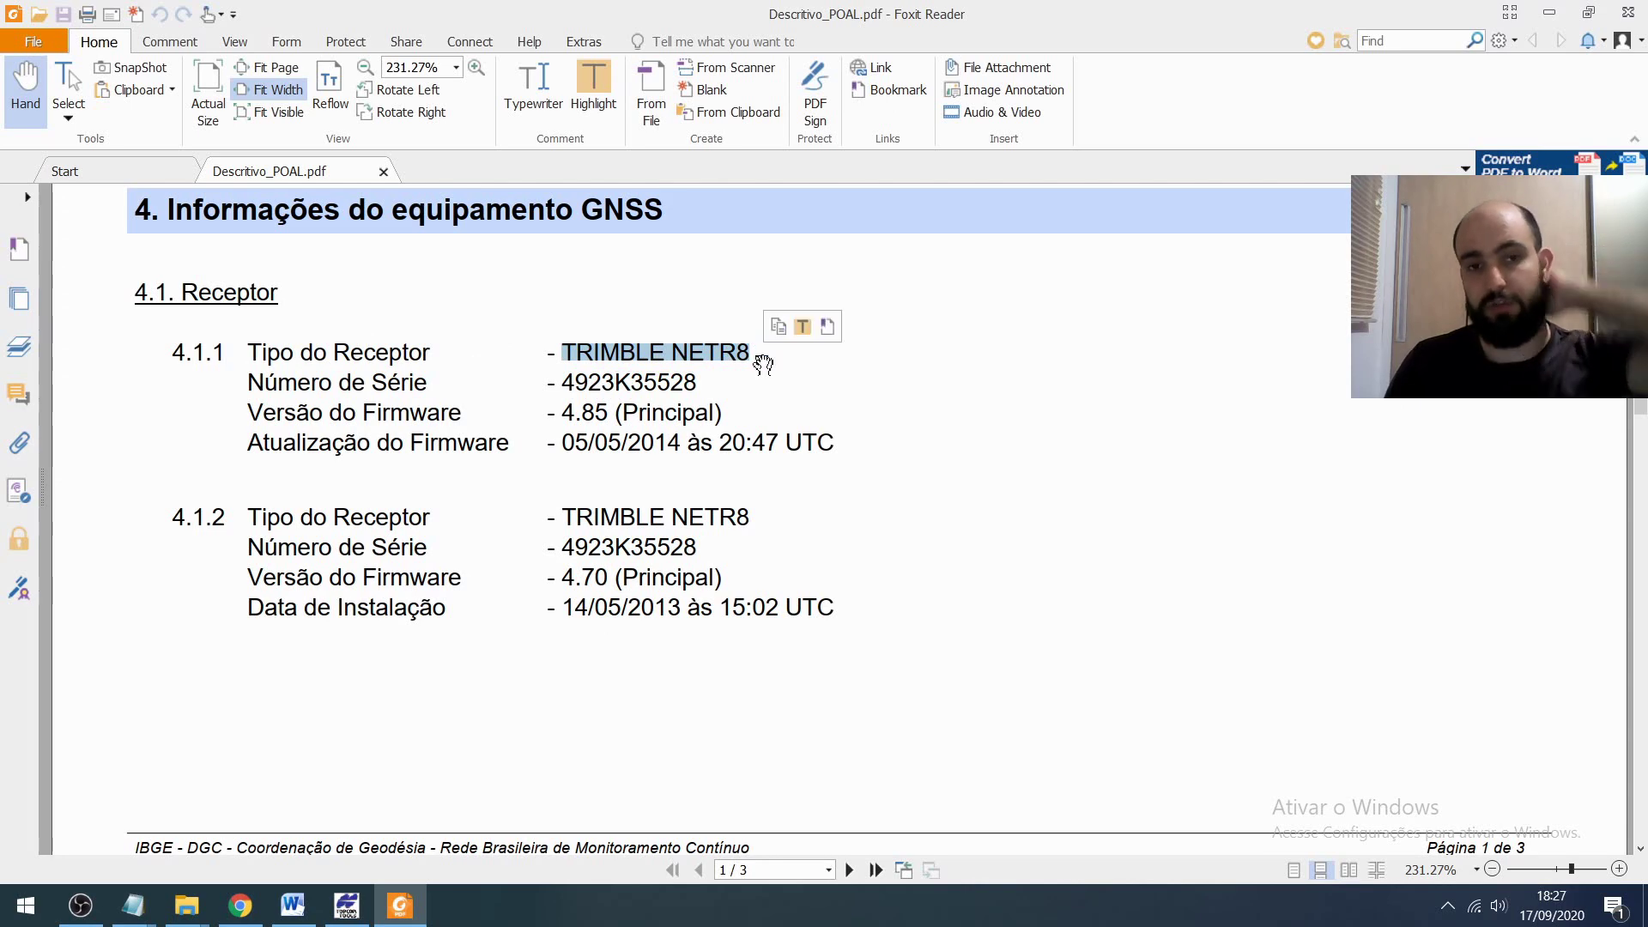
# - Examine the antenna records in section 4.2 of the report, comparing their installation and removal dates
pyautogui.scroll(-12, 679, 369)
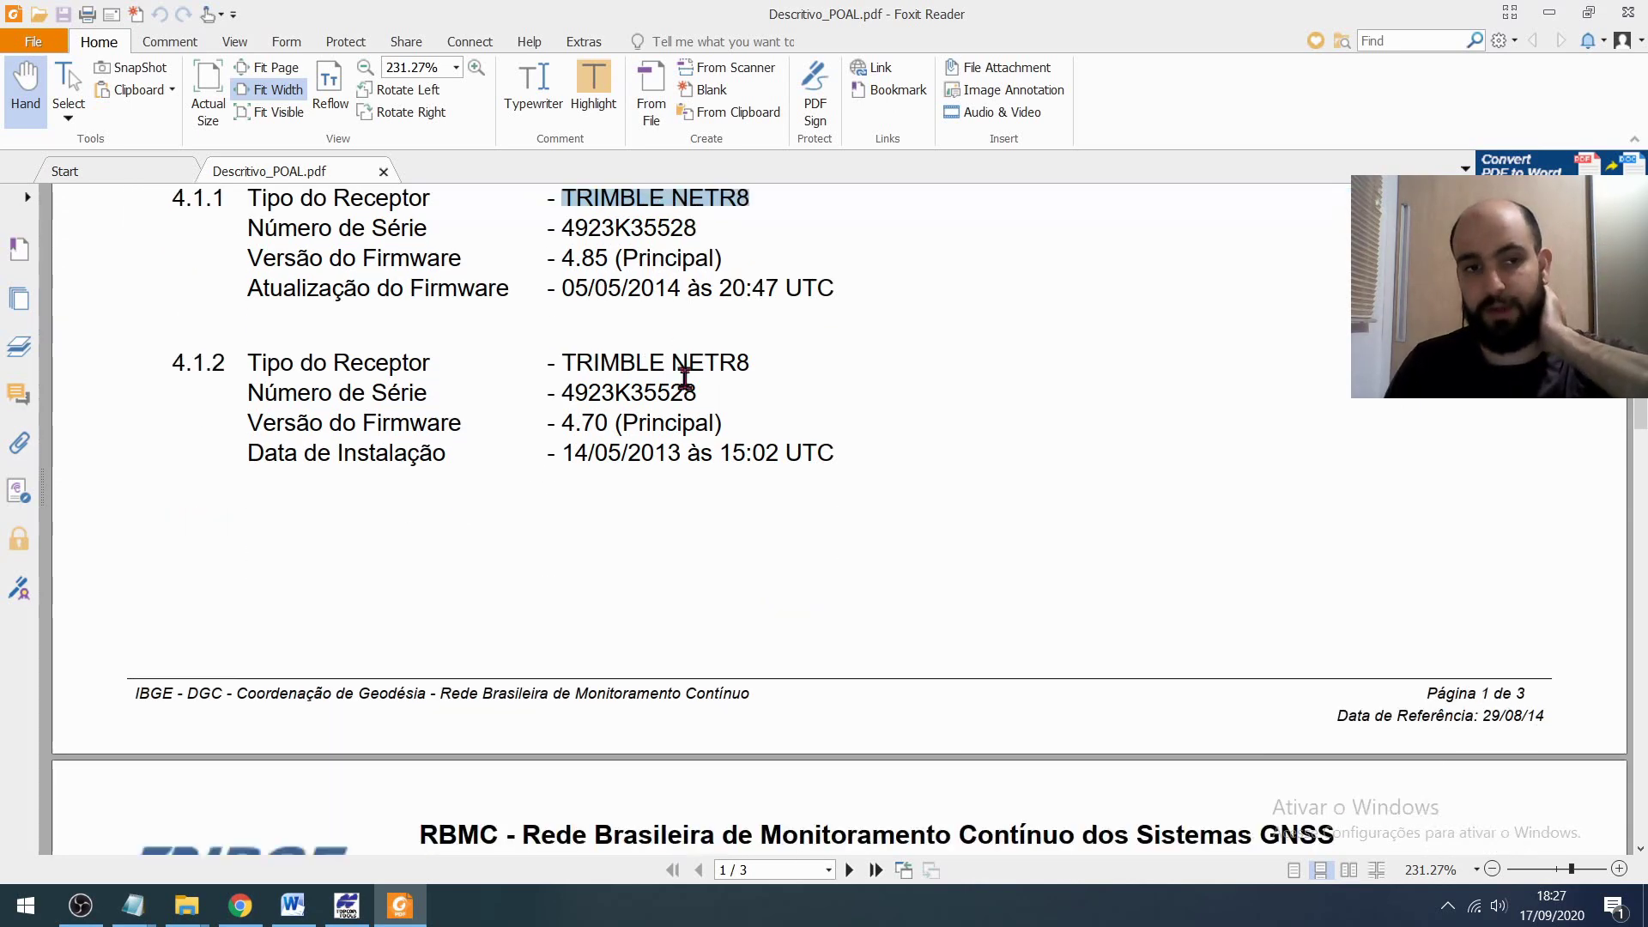
pyautogui.scroll(-3, 679, 372)
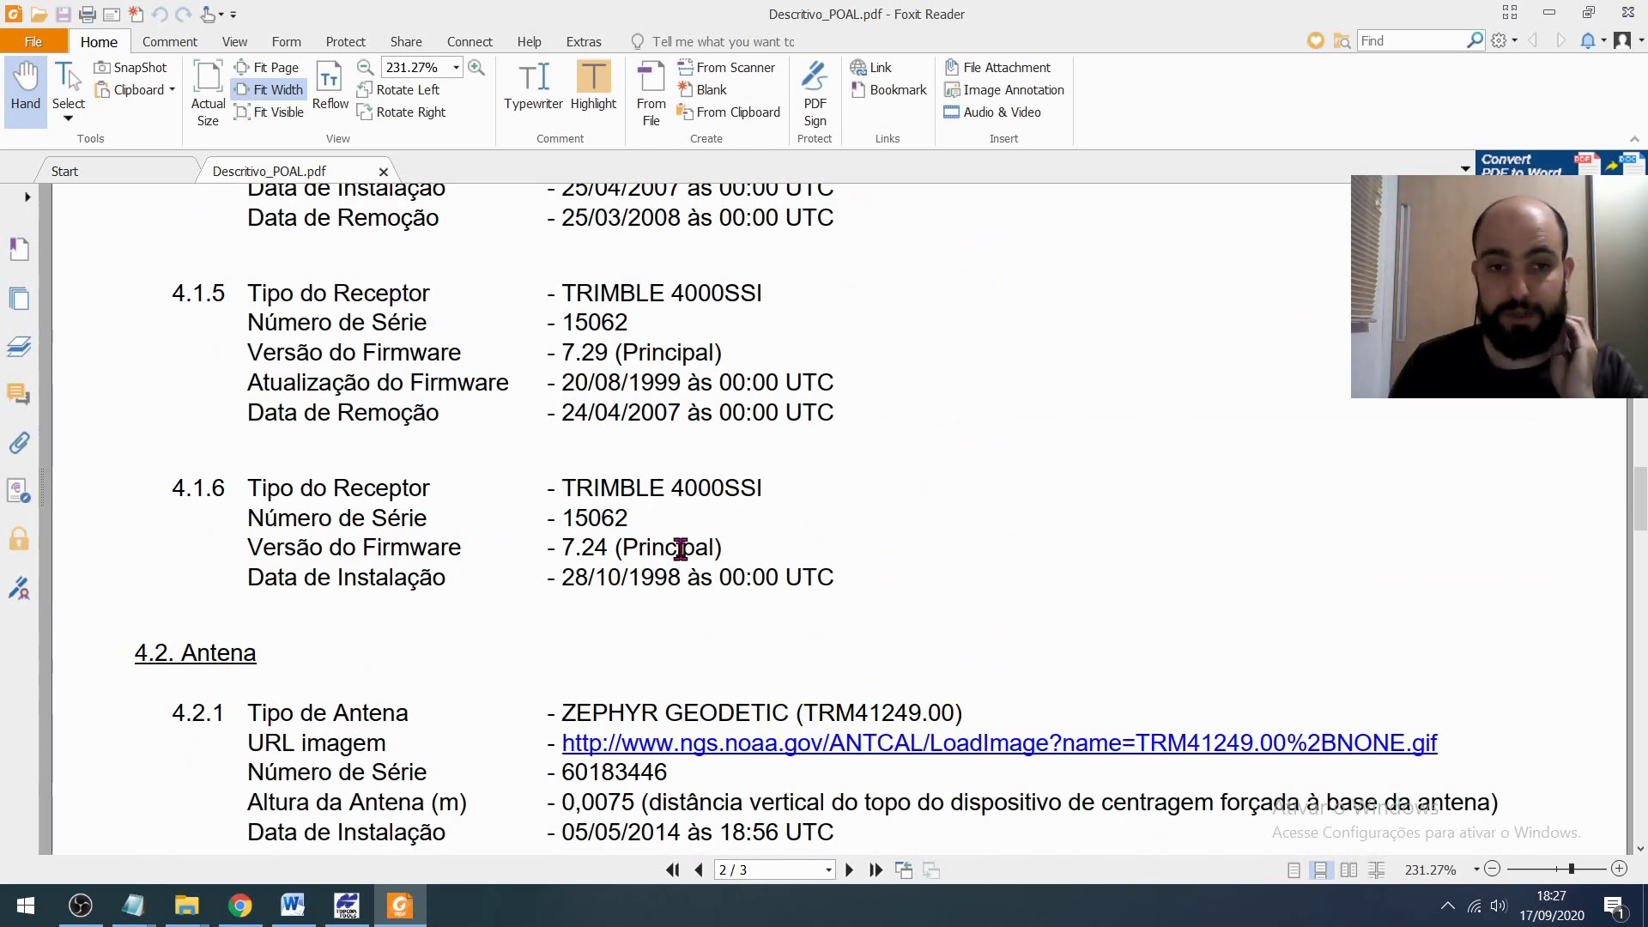
pyautogui.scroll(-3, 679, 546)
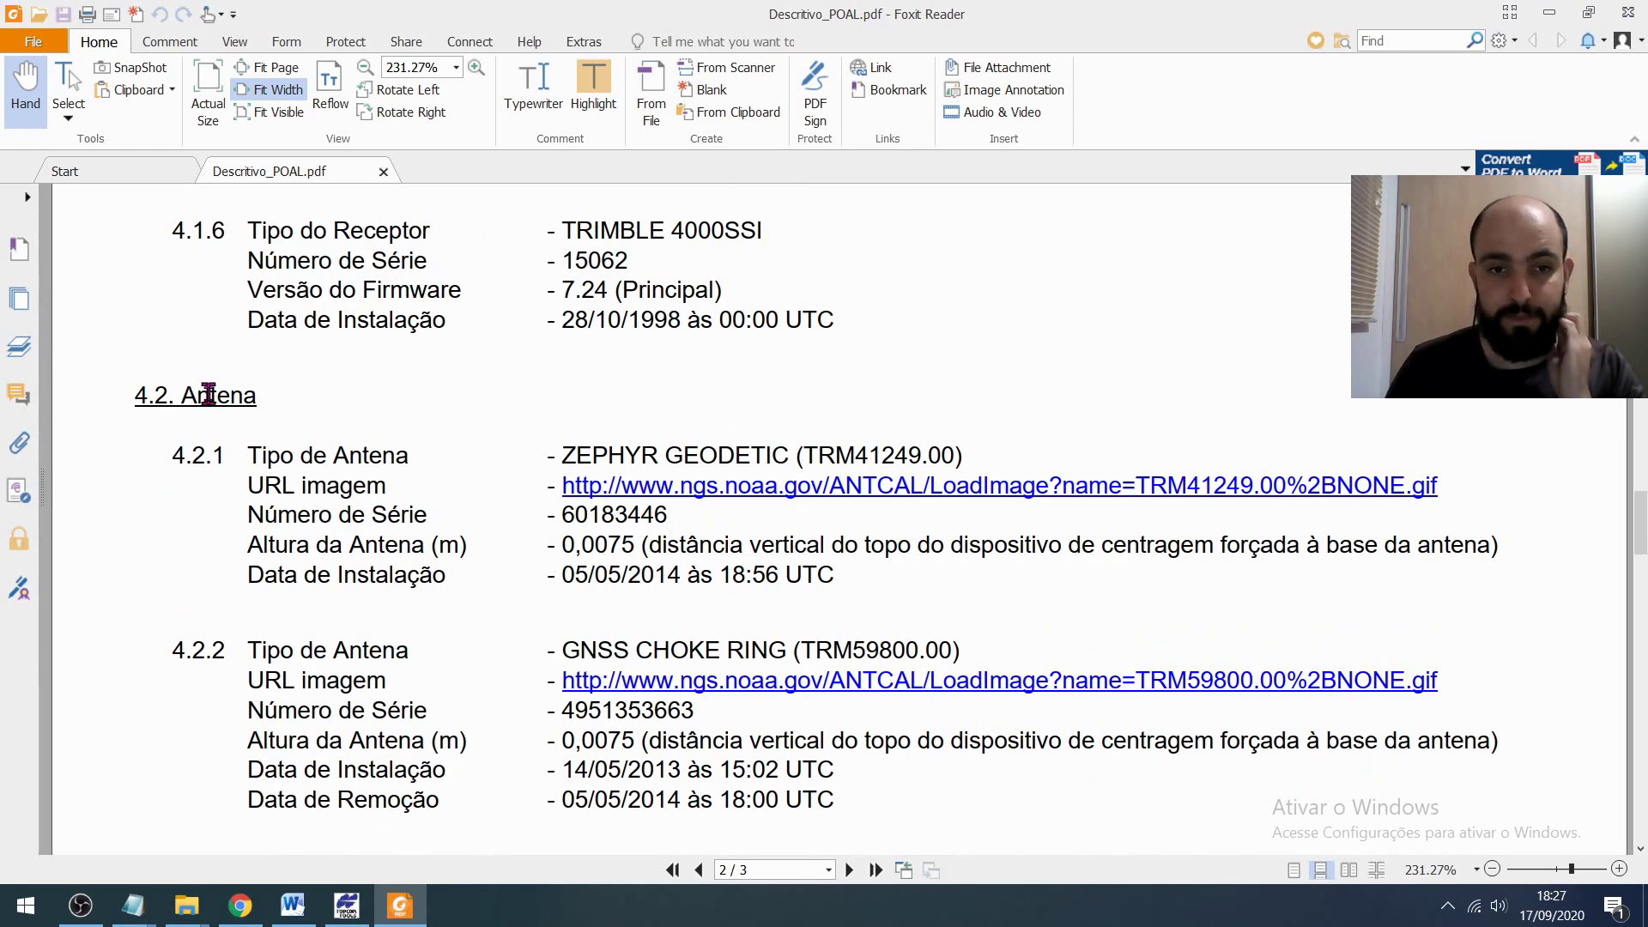
pyautogui.scroll(-3, 232, 417)
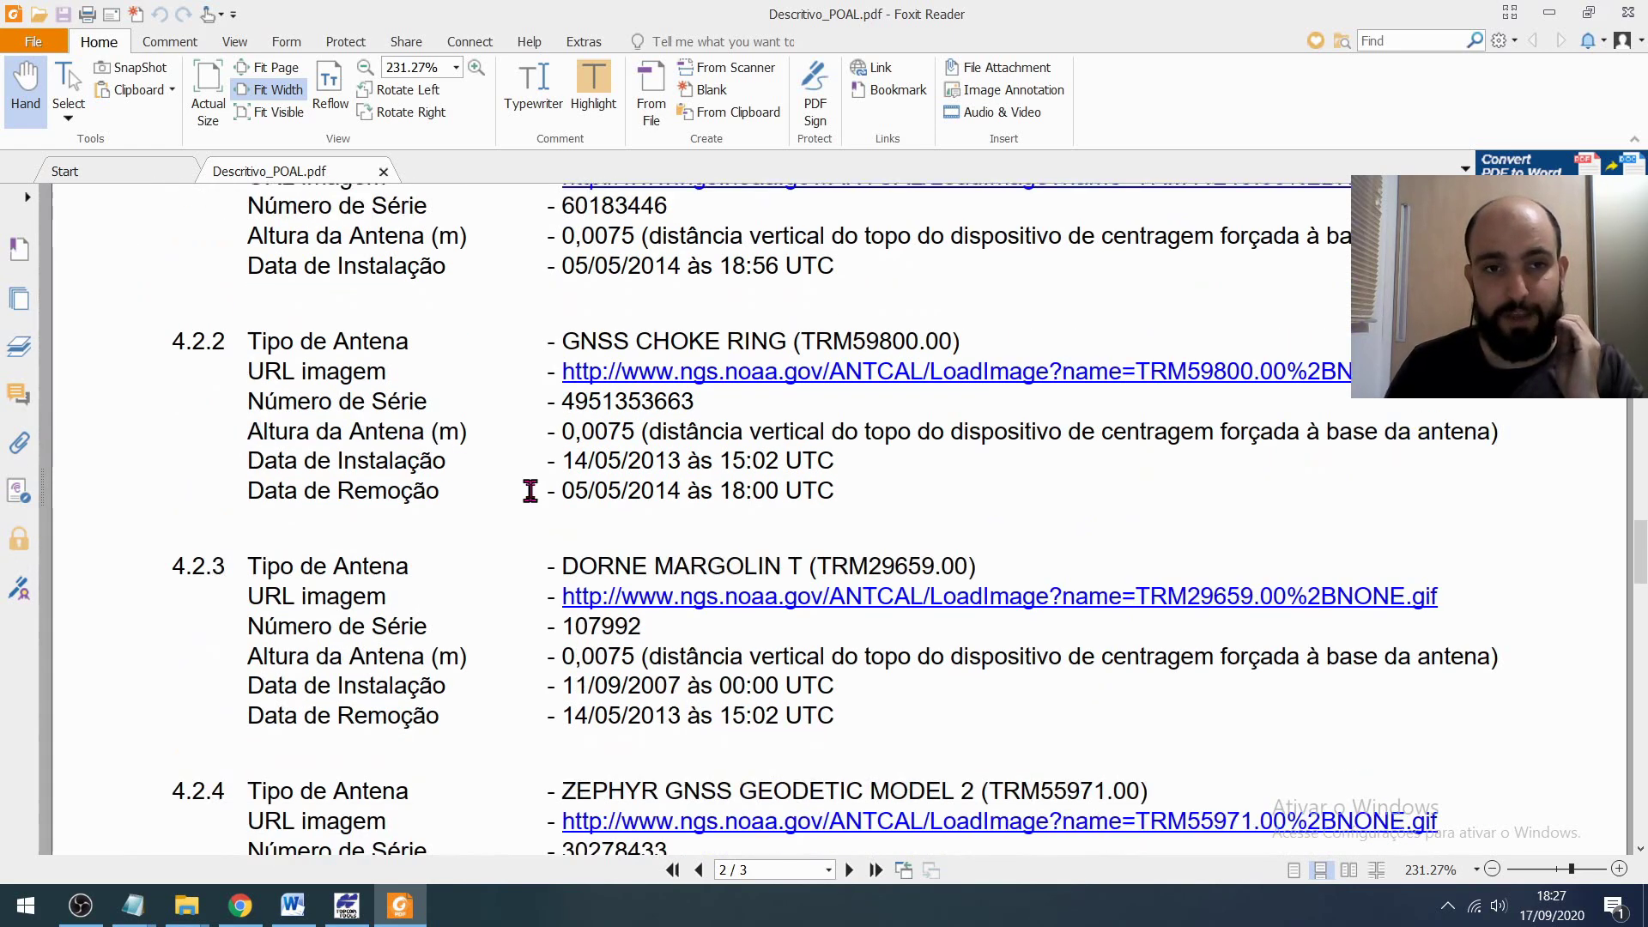
pyautogui.scroll(-4, 528, 494)
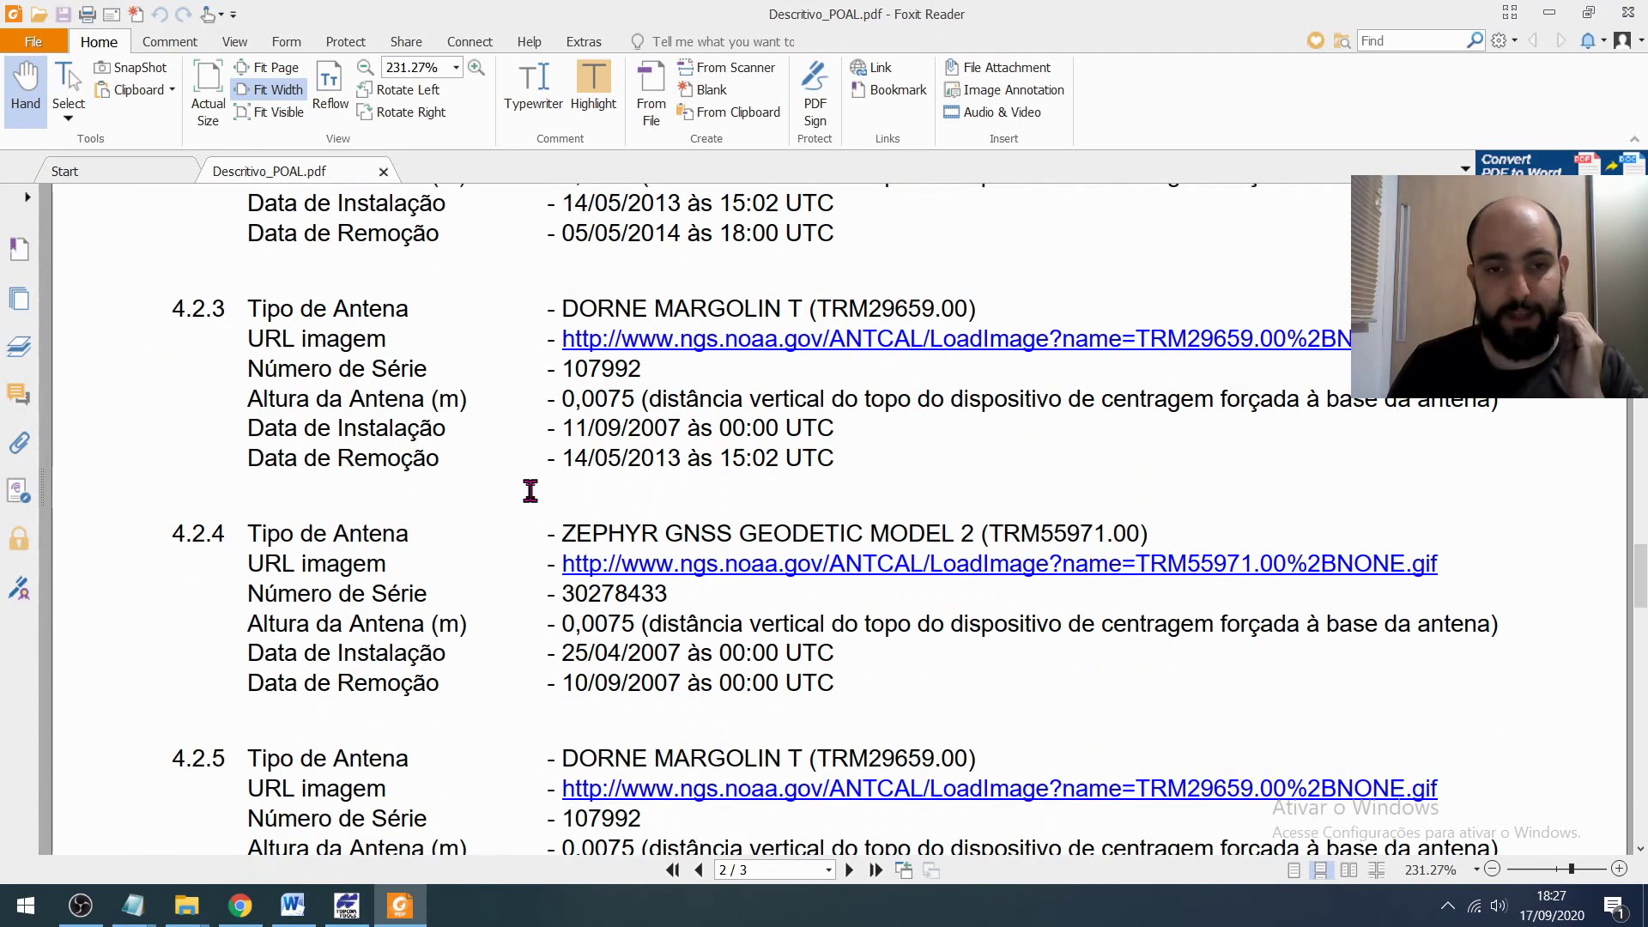
pyautogui.scroll(-2, 682, 563)
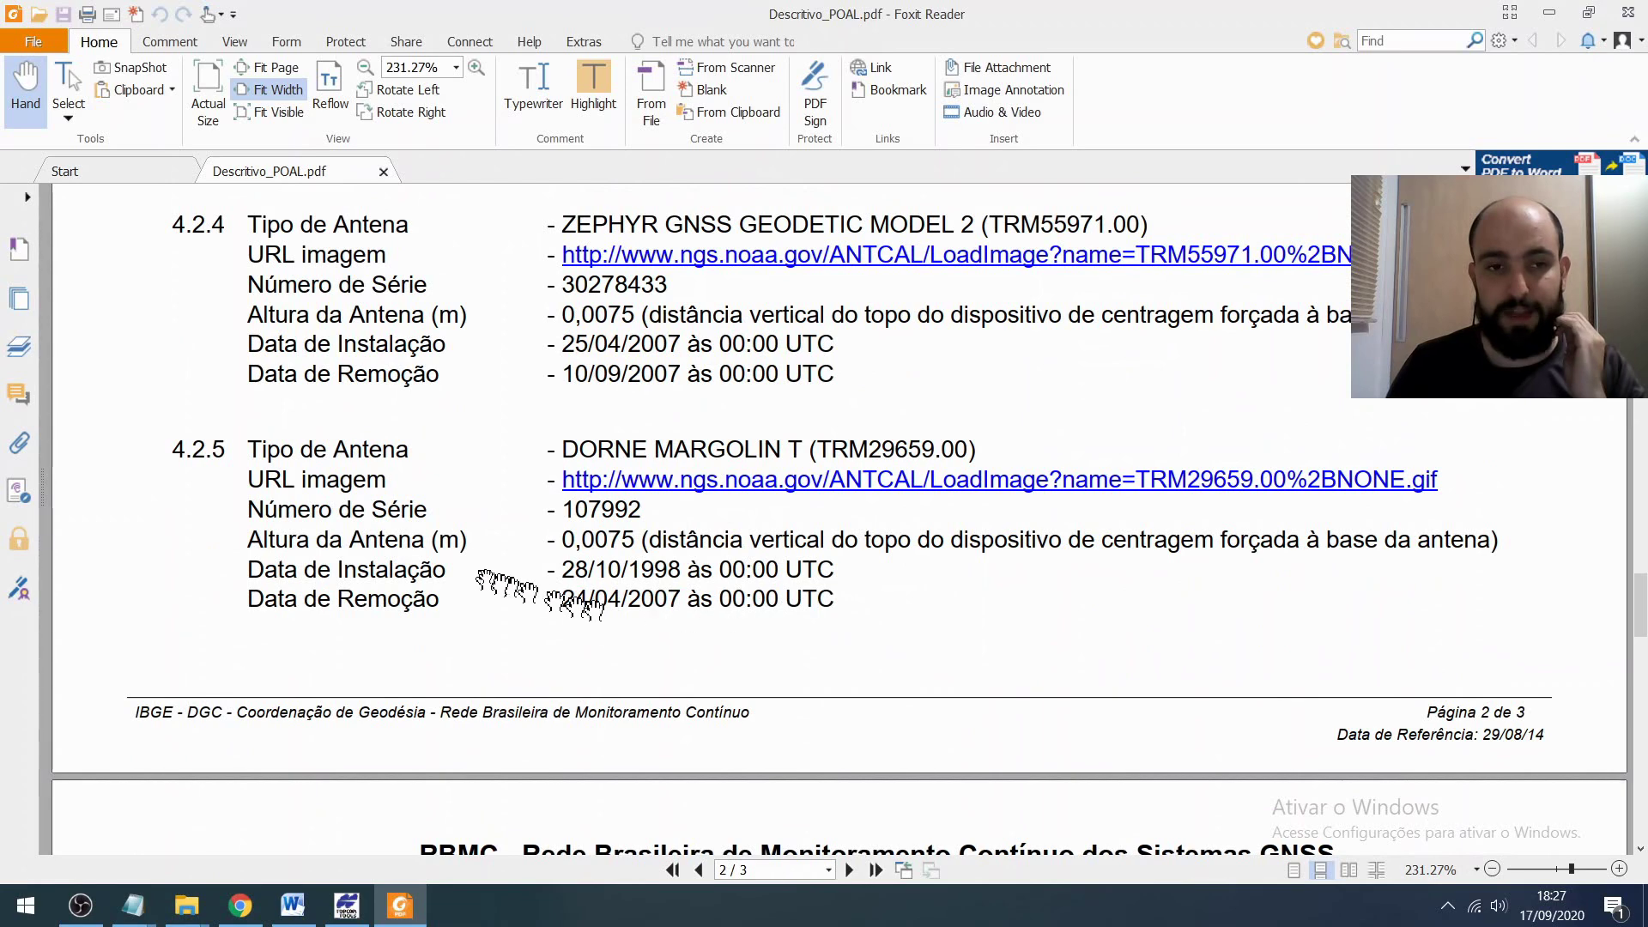
pyautogui.scroll(6, 669, 584)
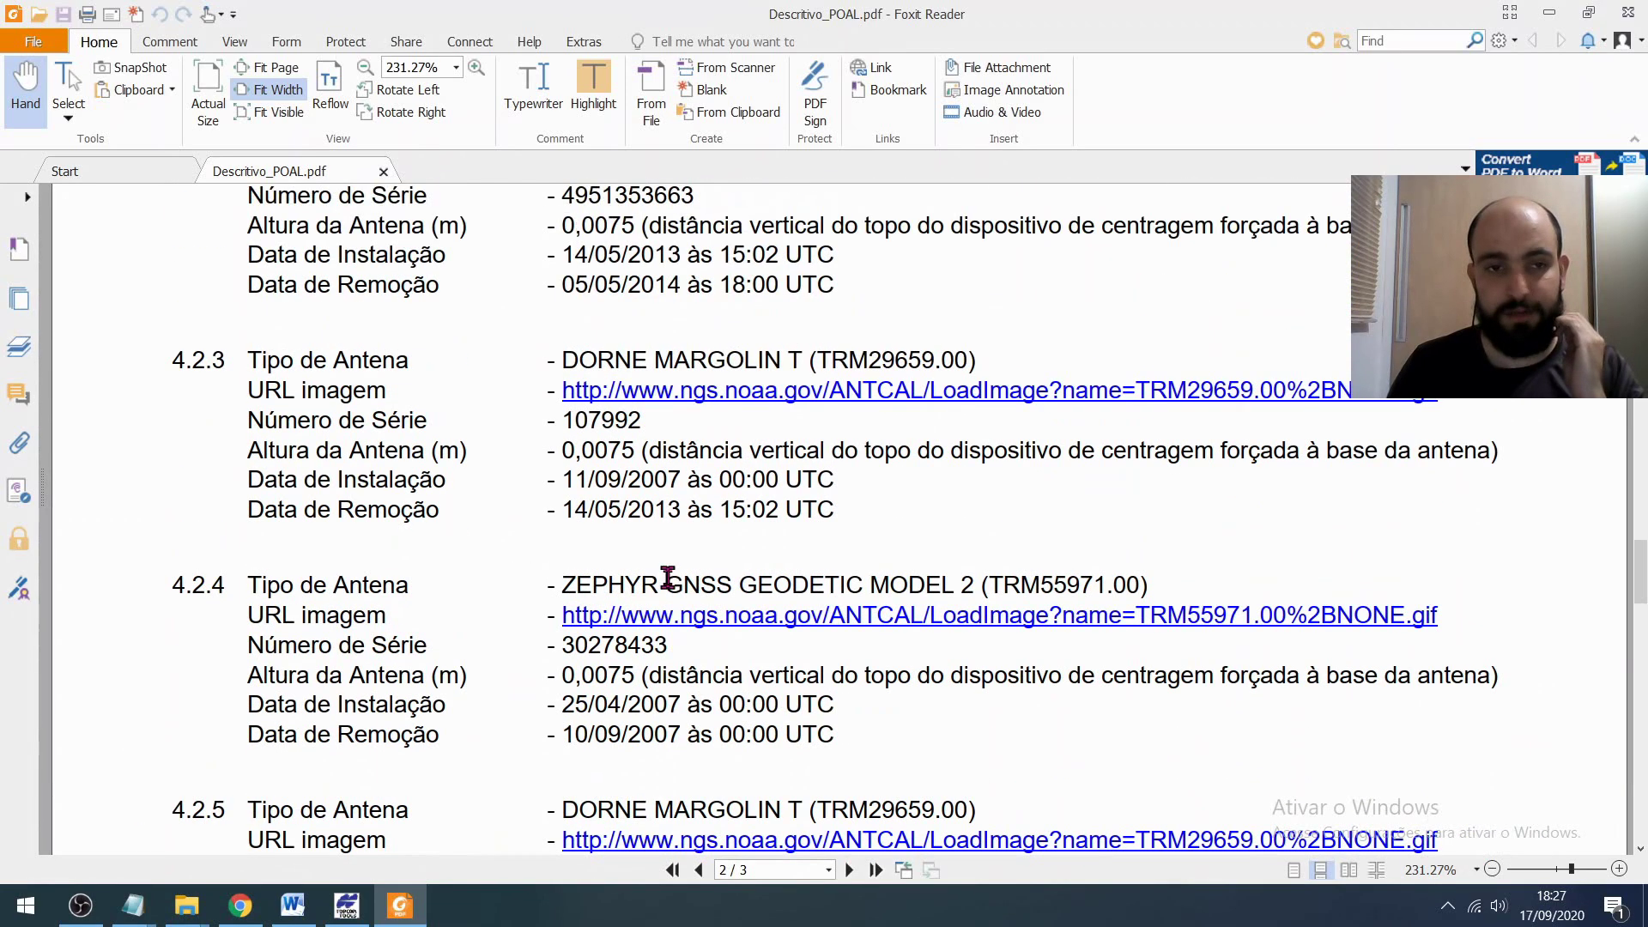
pyautogui.scroll(3, 668, 577)
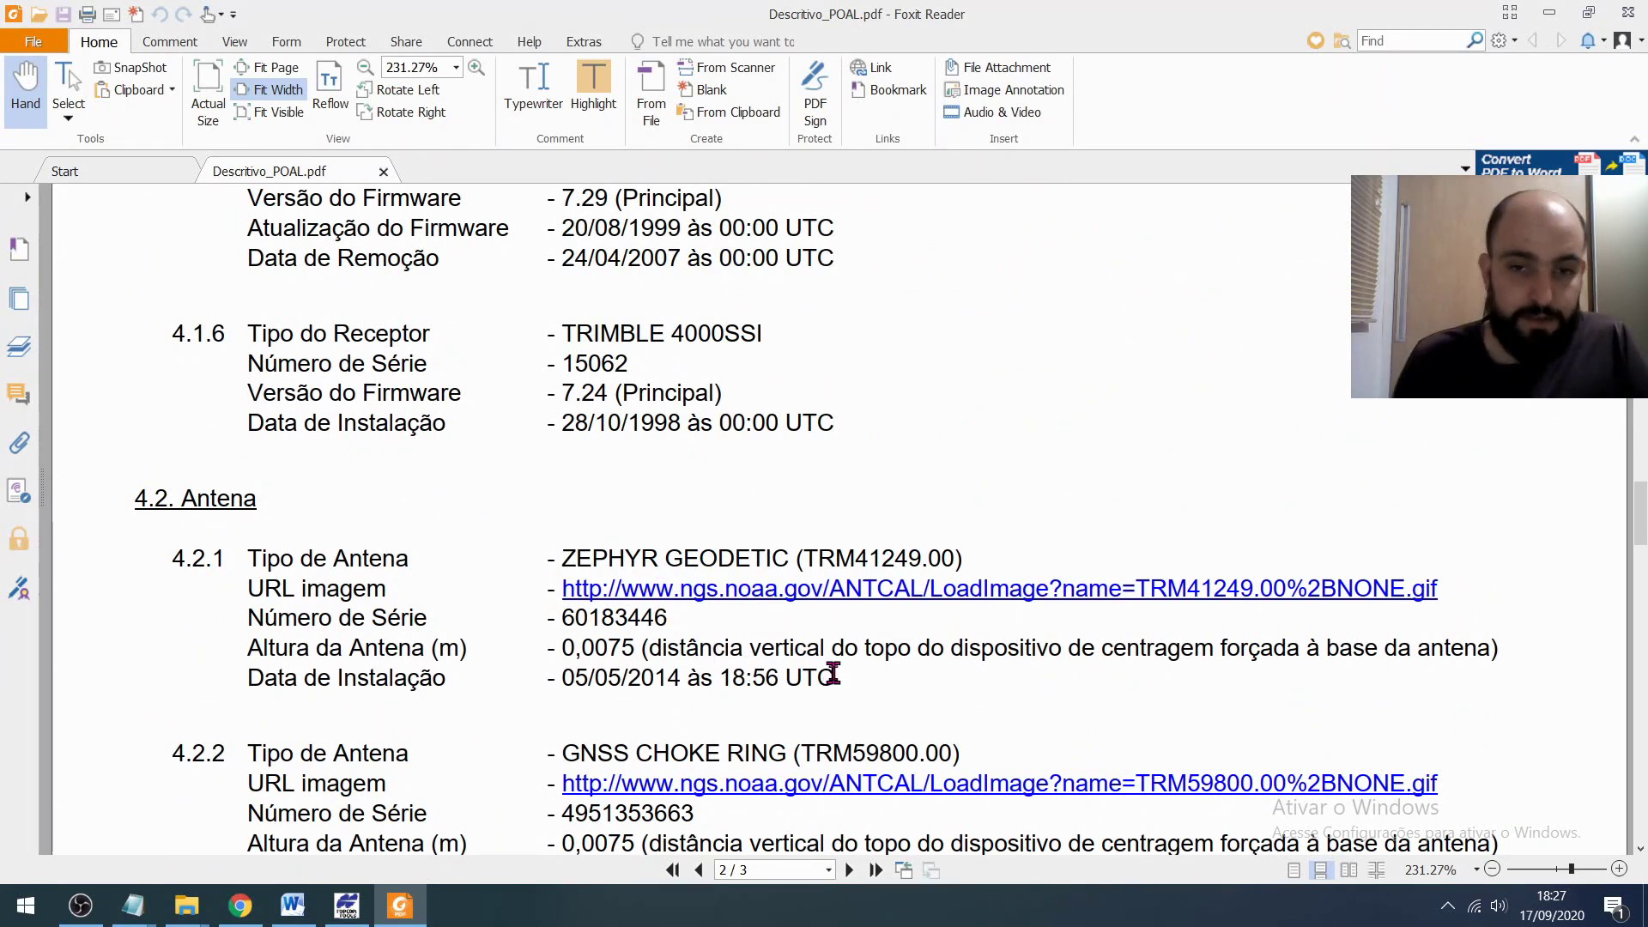
# - Examine antenna entry 4.2.1 for the type, height and installation date, and highlight its TRM model code
pyautogui.moveTo(826, 668); pyautogui.dragTo(566, 629)
pyautogui.click(636, 677)
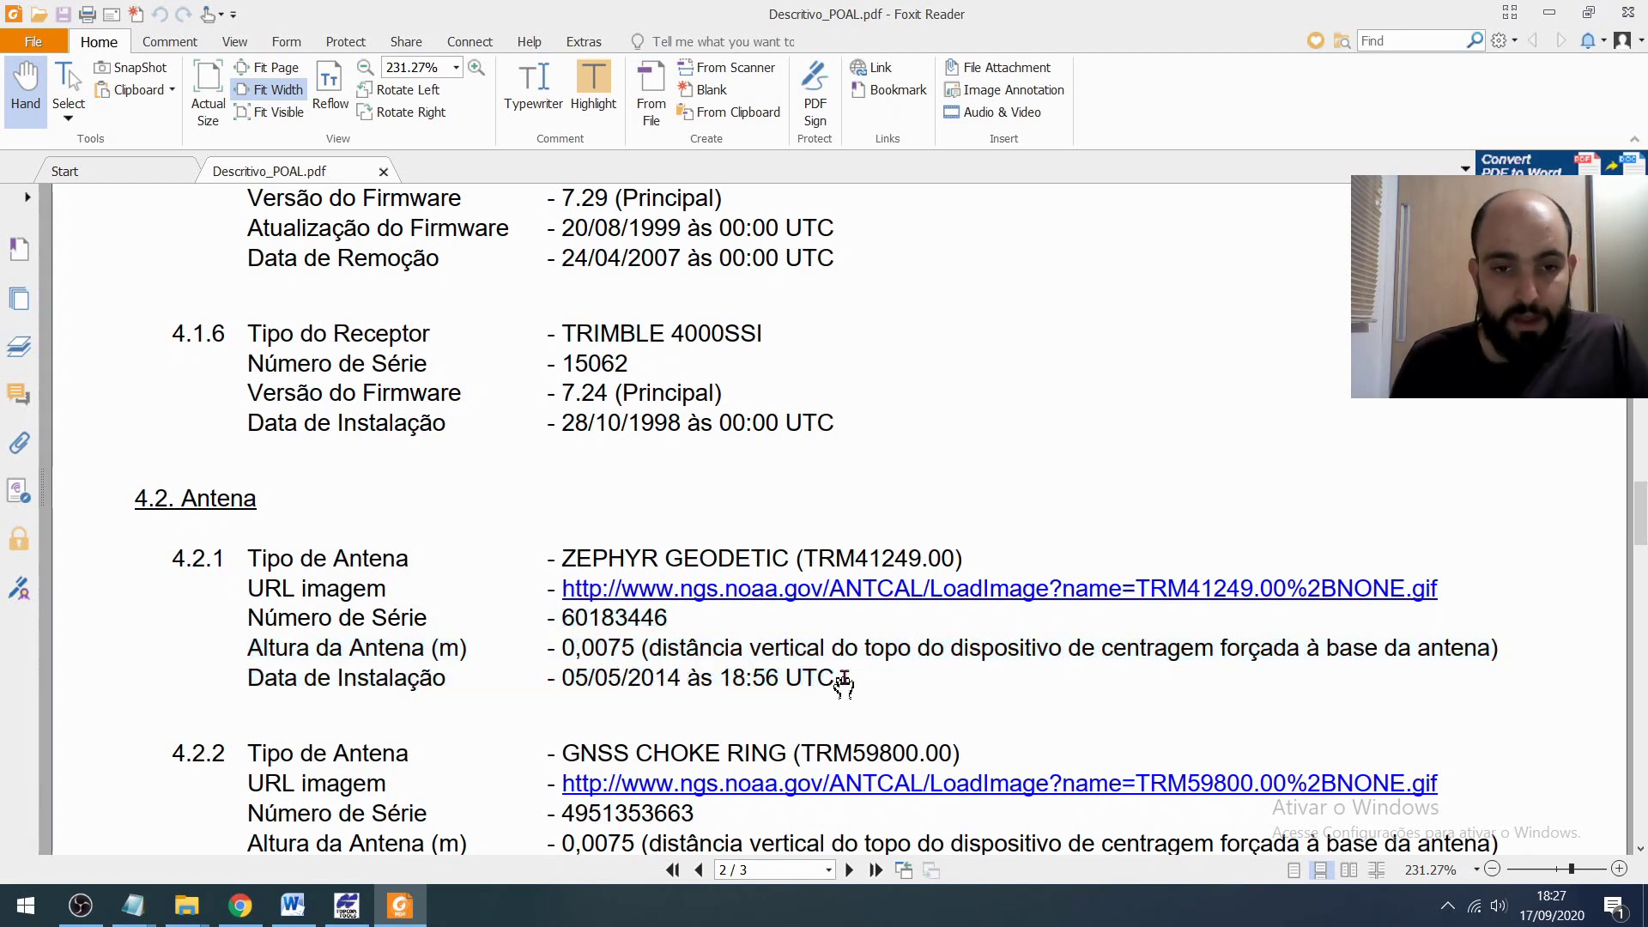
pyautogui.moveTo(844, 677); pyautogui.dragTo(214, 560)
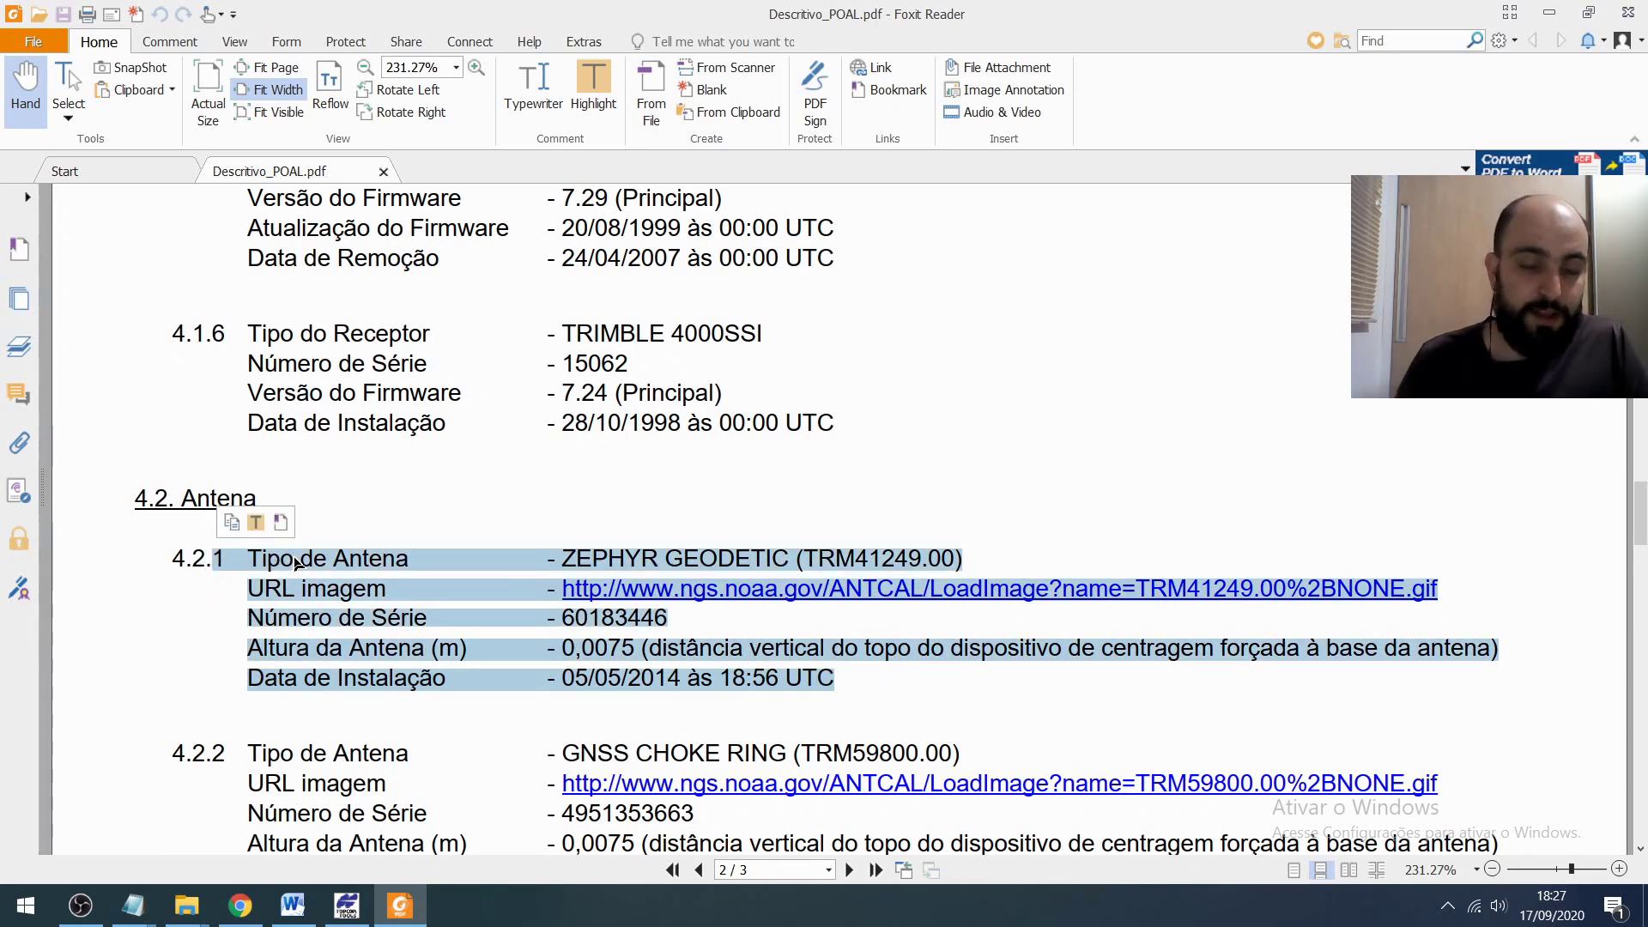
pyautogui.click(399, 637)
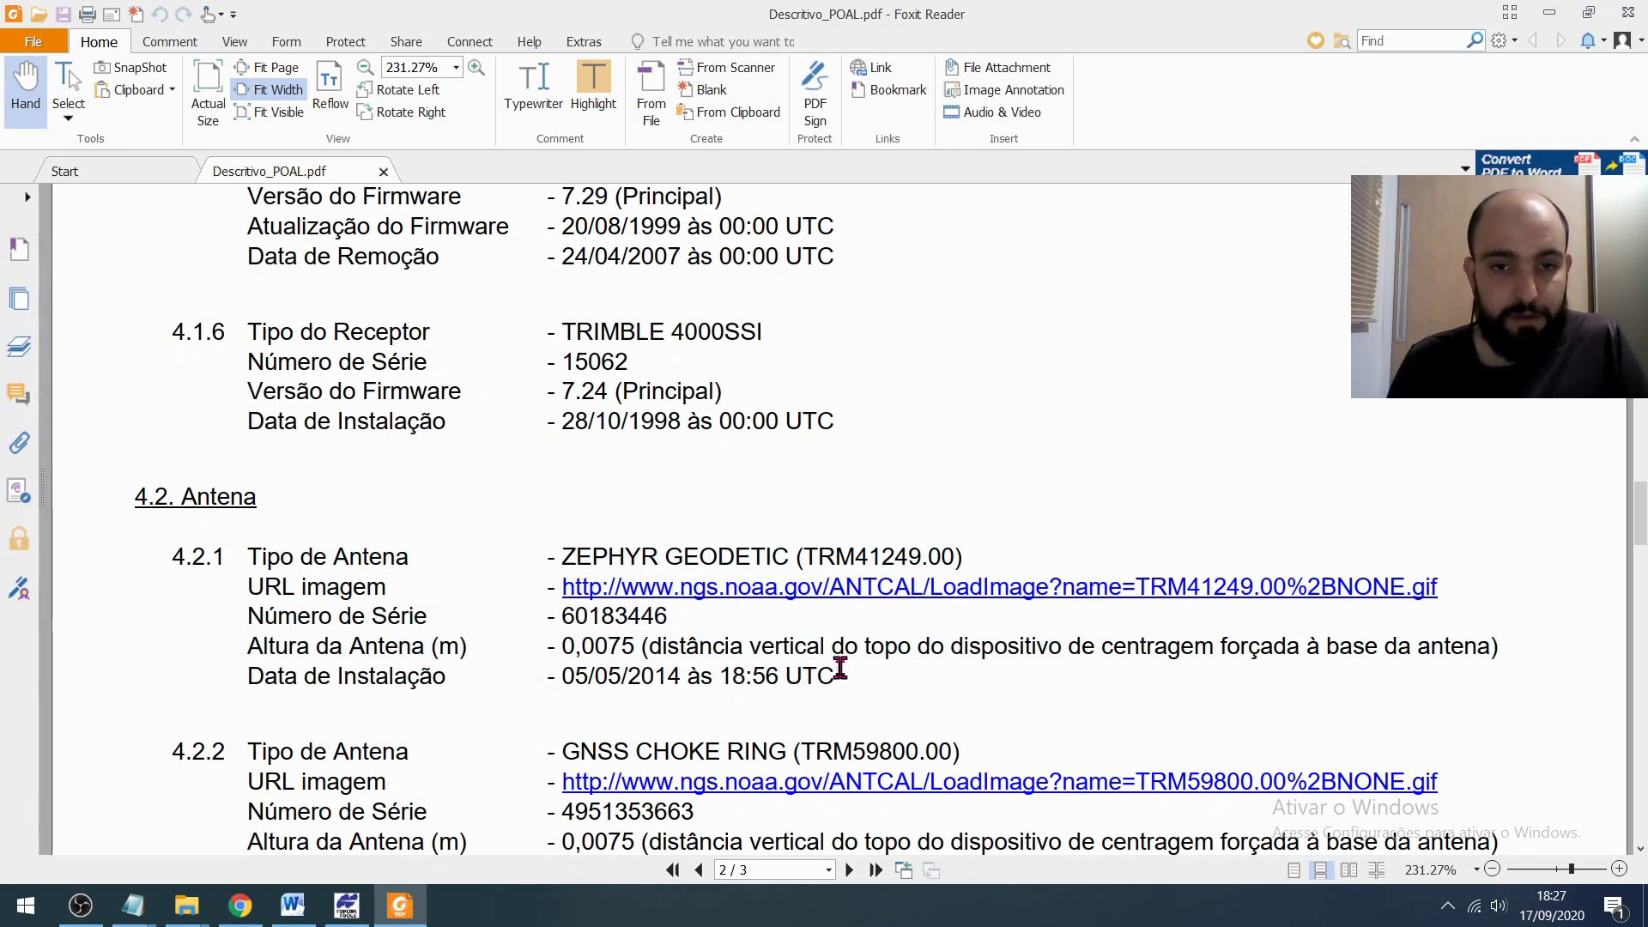
pyautogui.moveTo(845, 675); pyautogui.dragTo(247, 568)
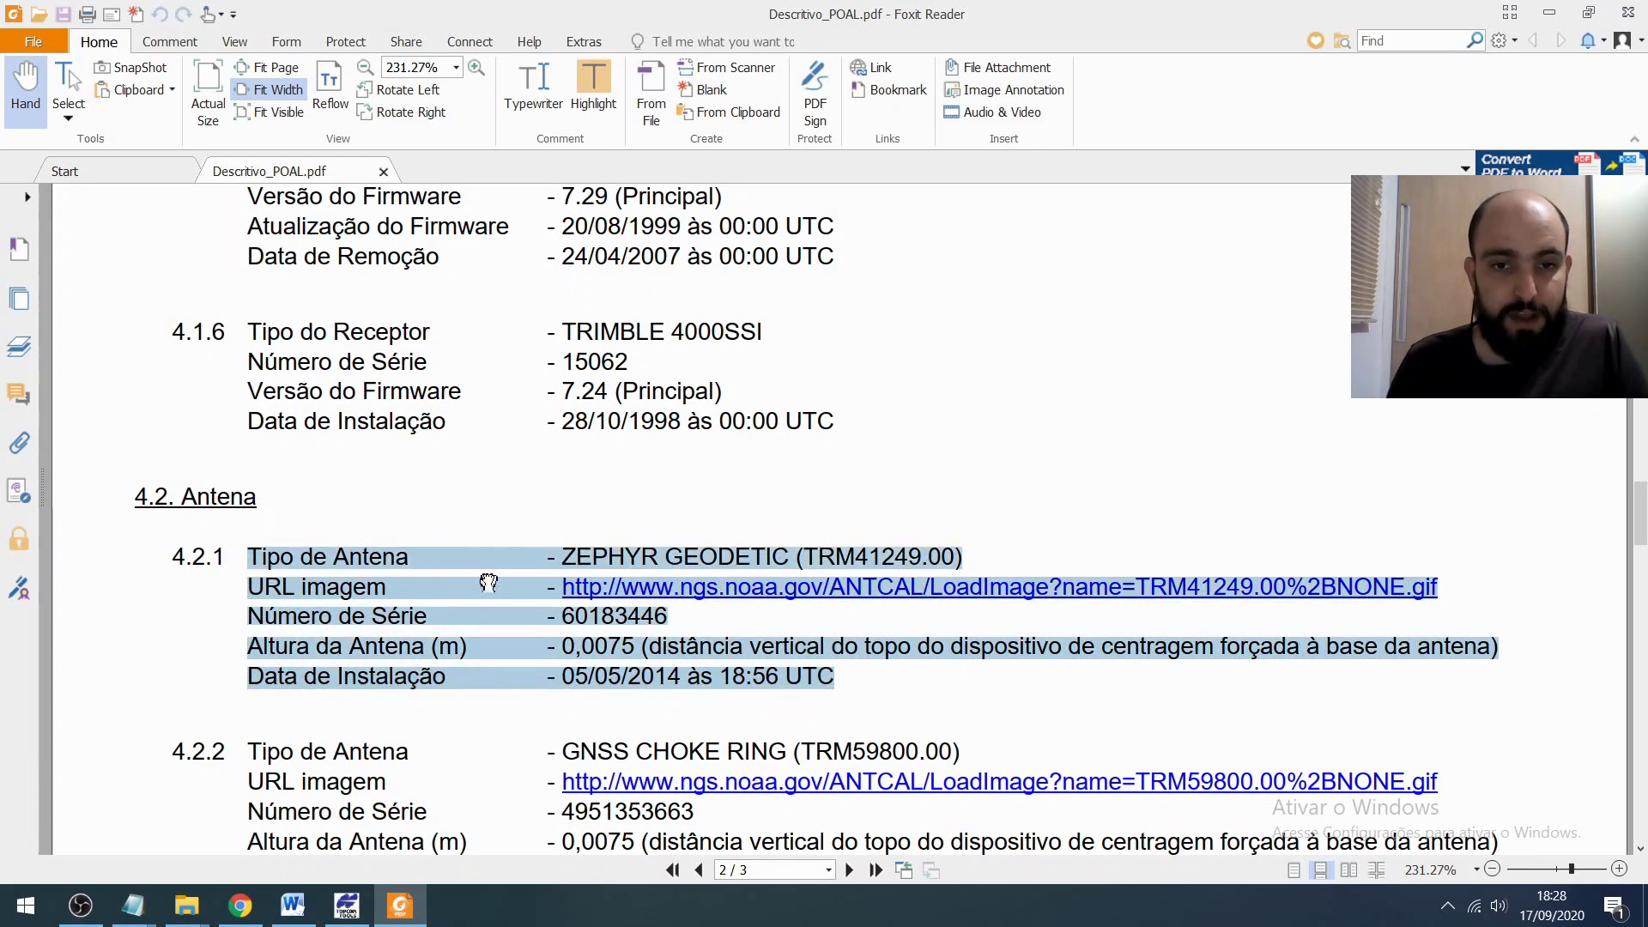
pyautogui.click(740, 576)
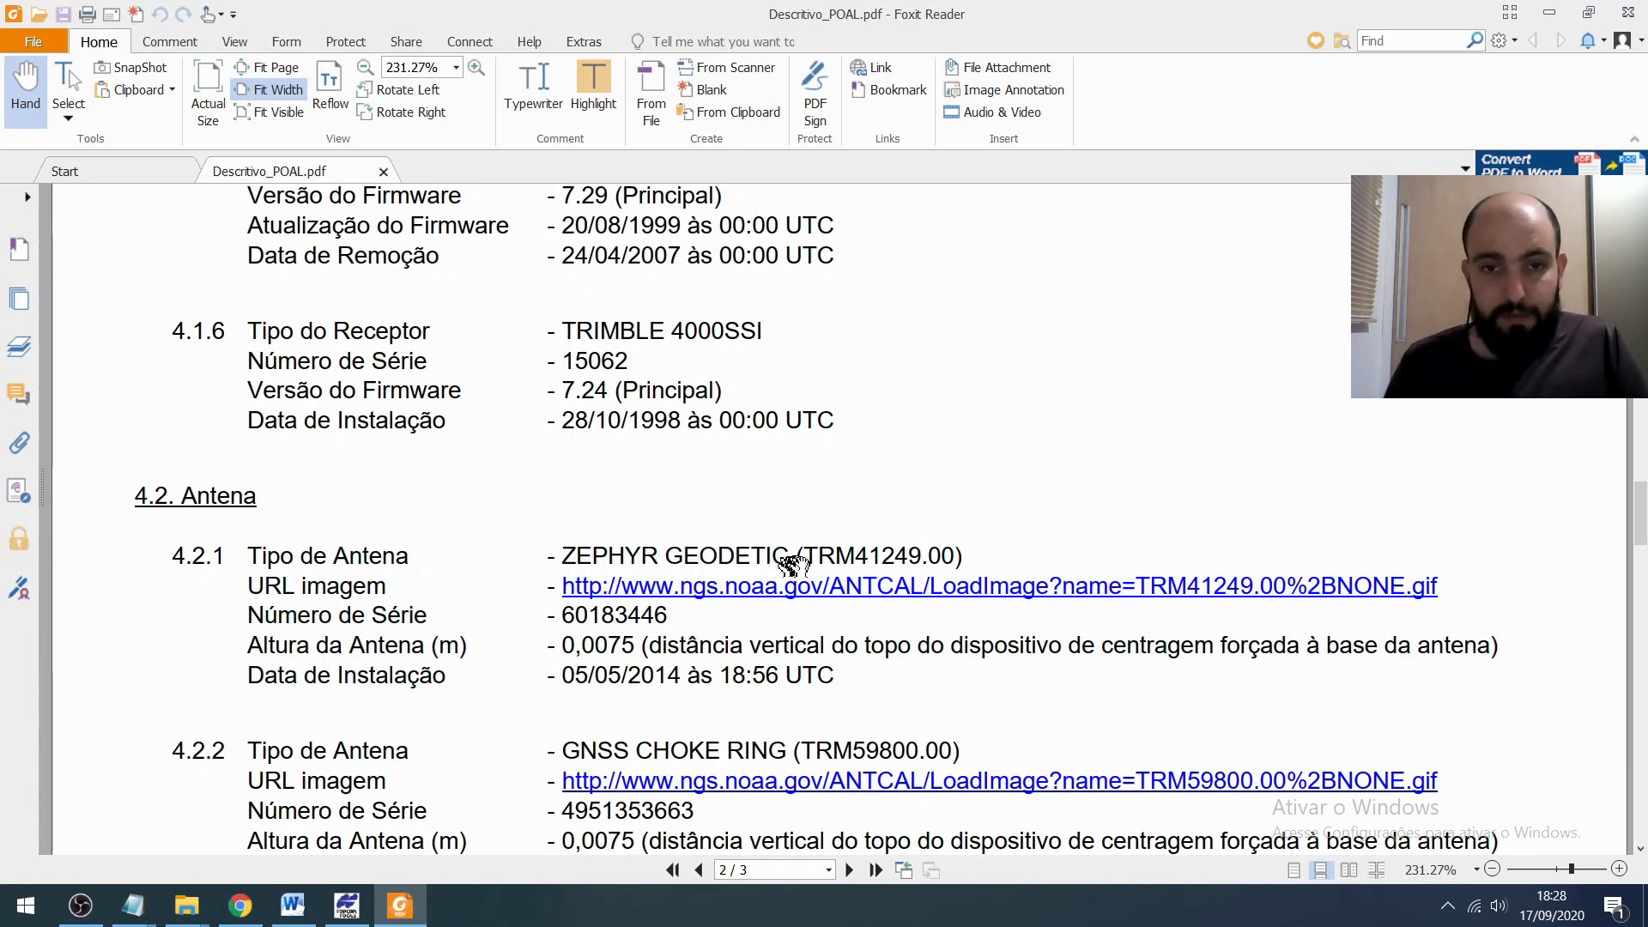
pyautogui.moveTo(804, 555); pyautogui.dragTo(931, 555)
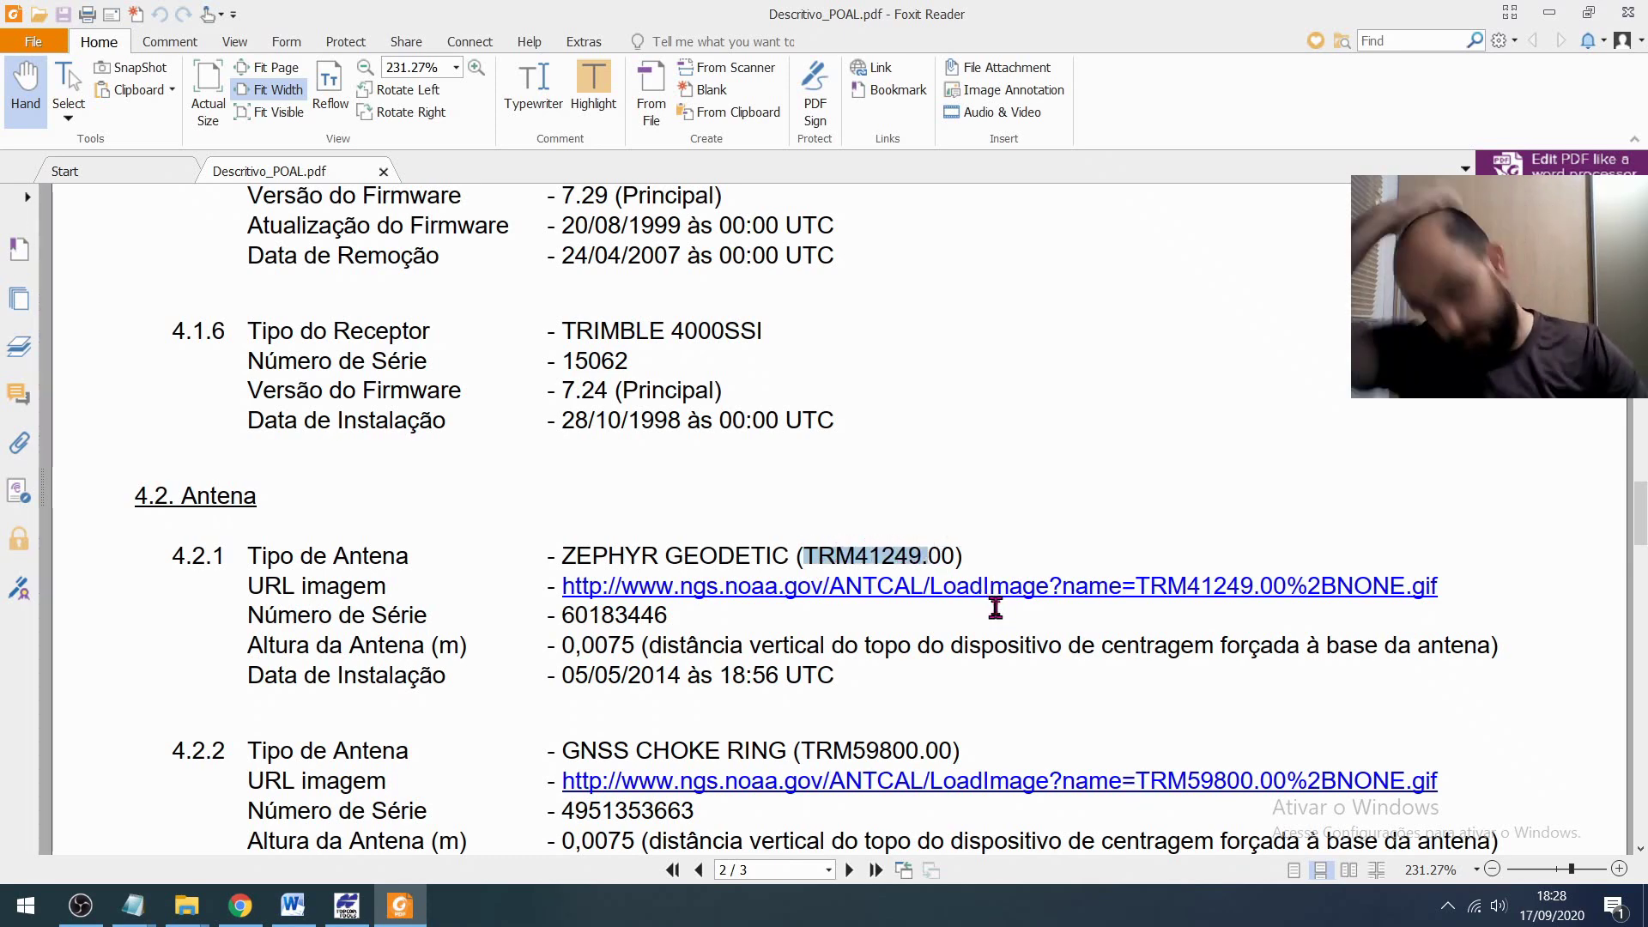
# - Switch back to Topcon Tools and check the antenna type assigned to the POAL occupations
pyautogui.hotkey('alt', 'Tab')
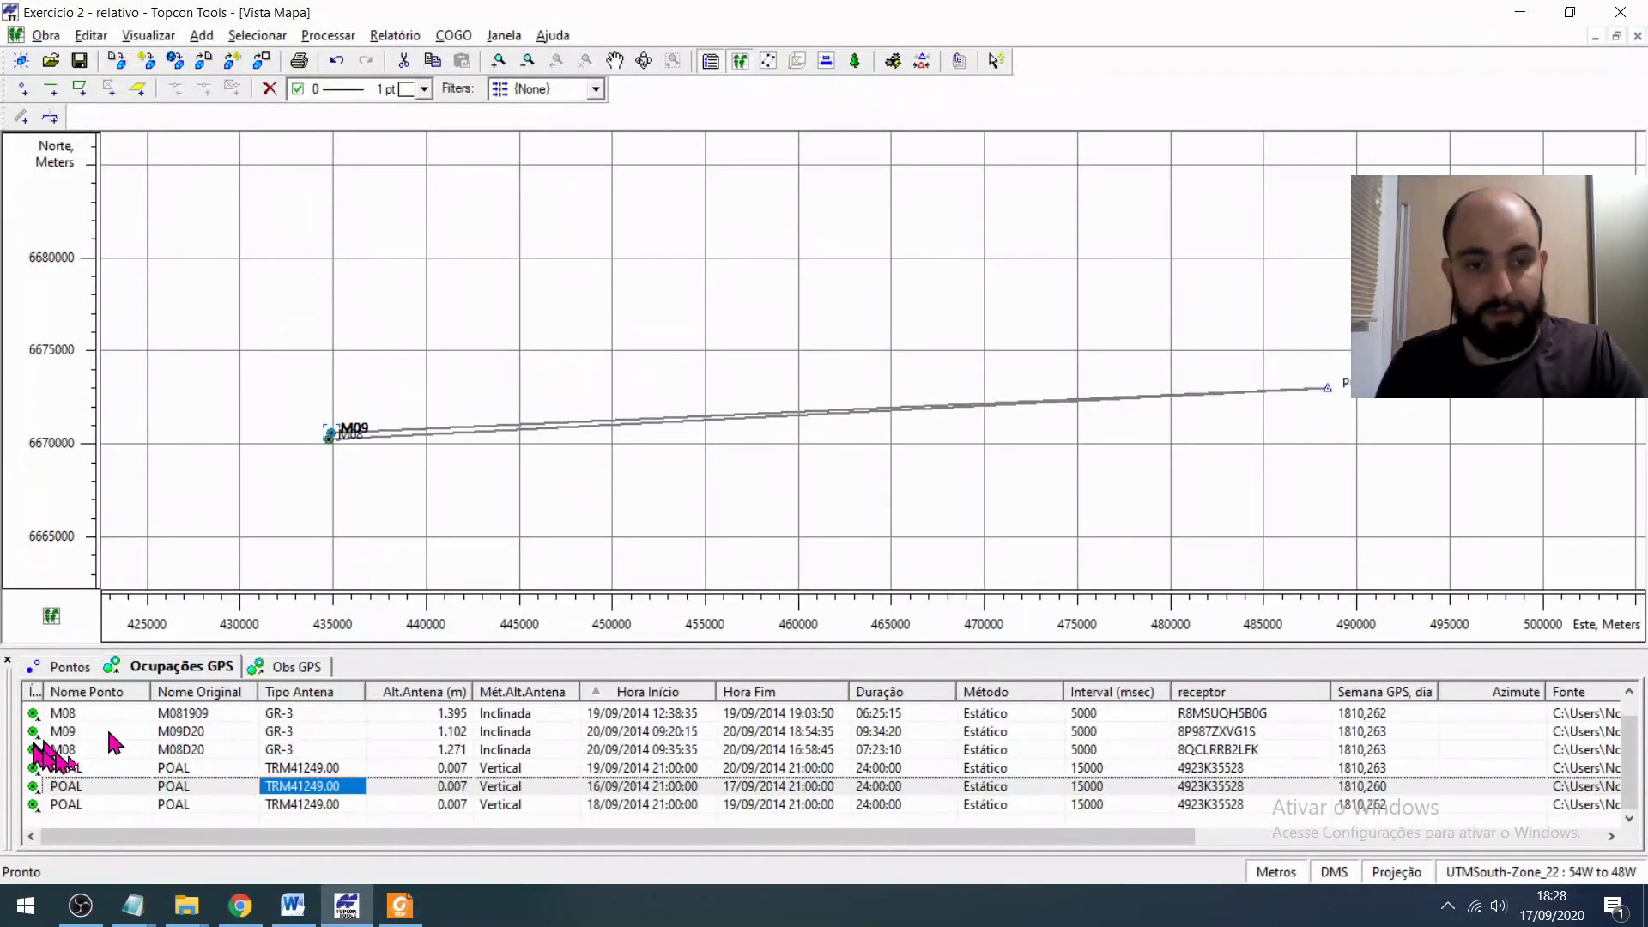
pyautogui.click(304, 785)
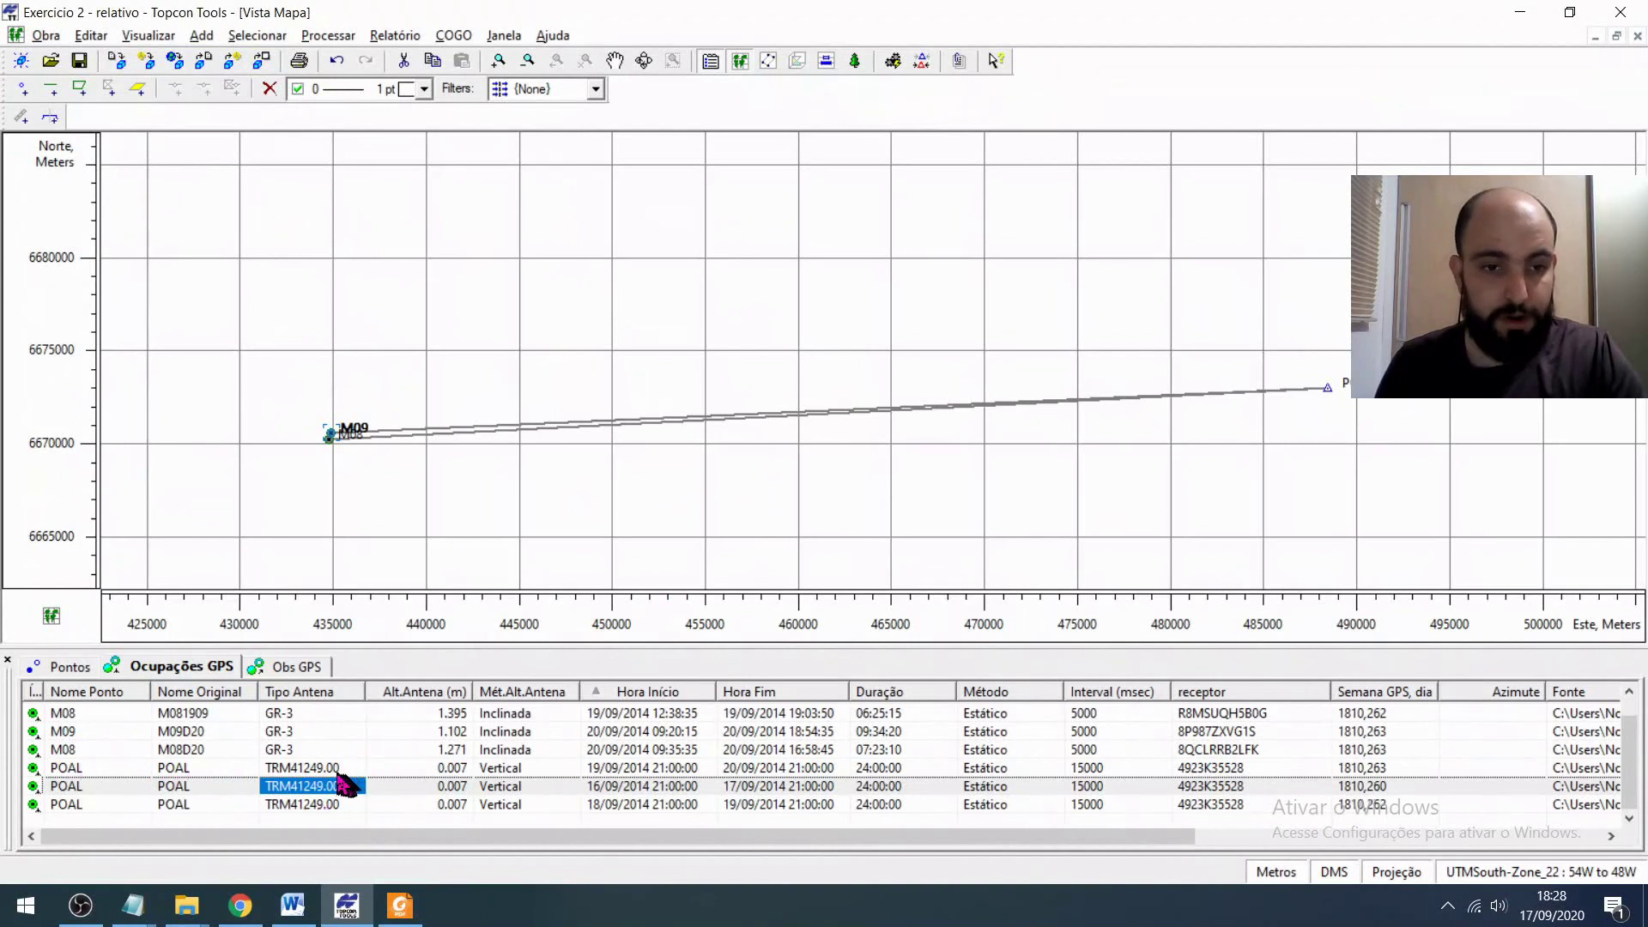
pyautogui.click(322, 767)
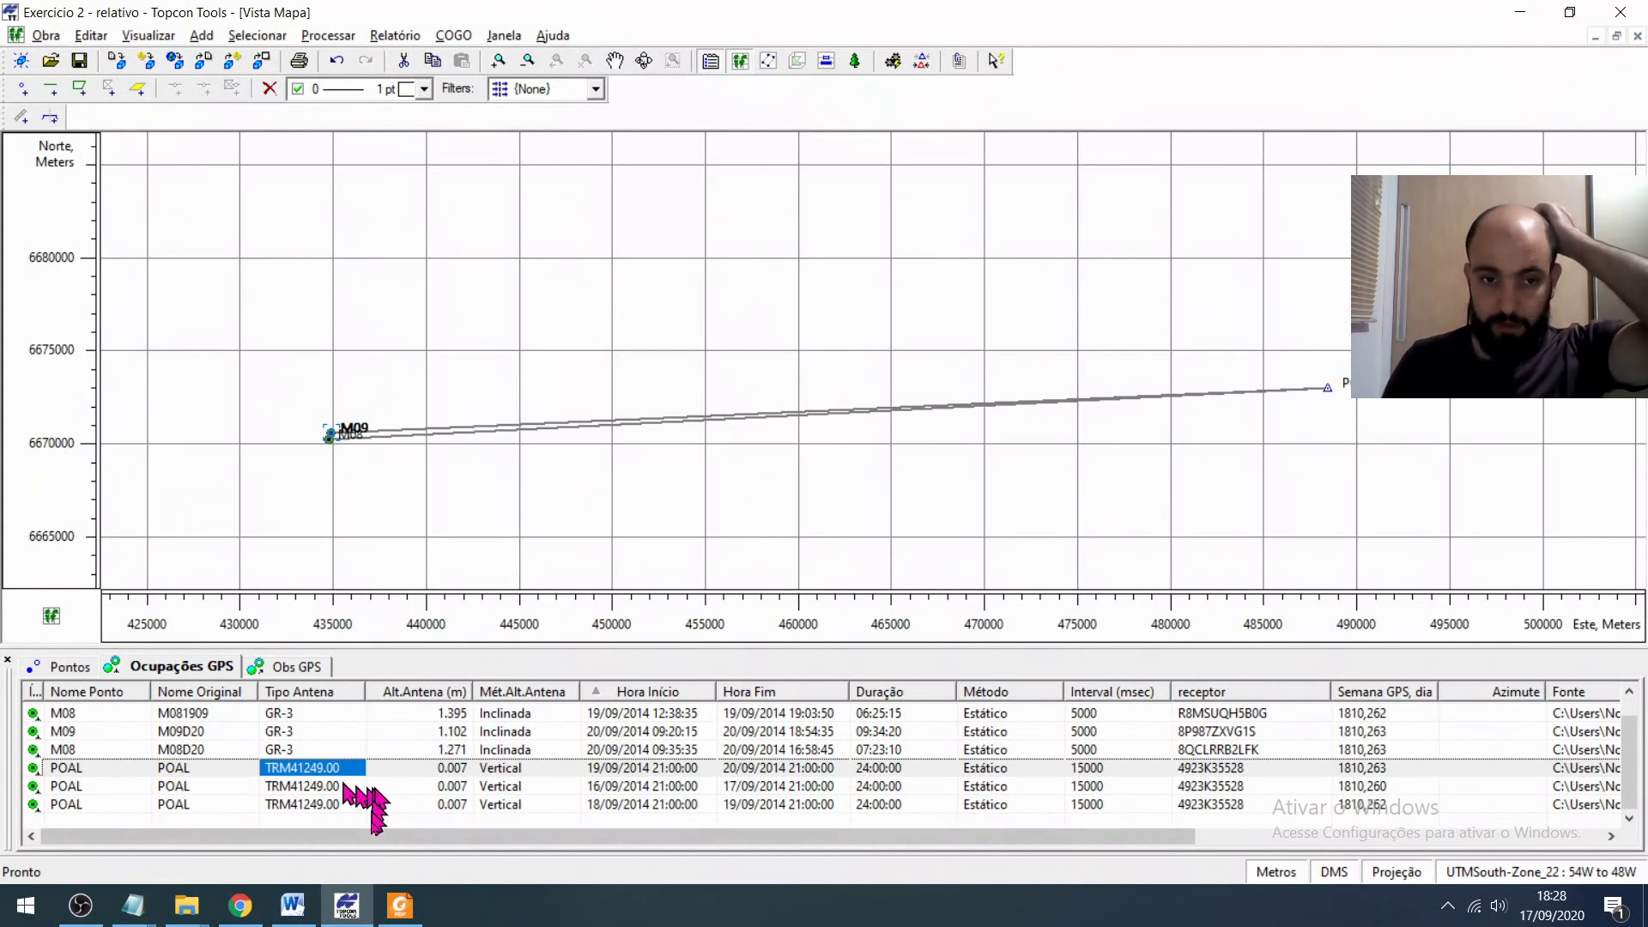
# - Highlight the antenna height of entry 4.2.1 in Descritivo_POAL.pdf and compare height and measuring method with the occupations in Topcon Tools
pyautogui.click(401, 906)
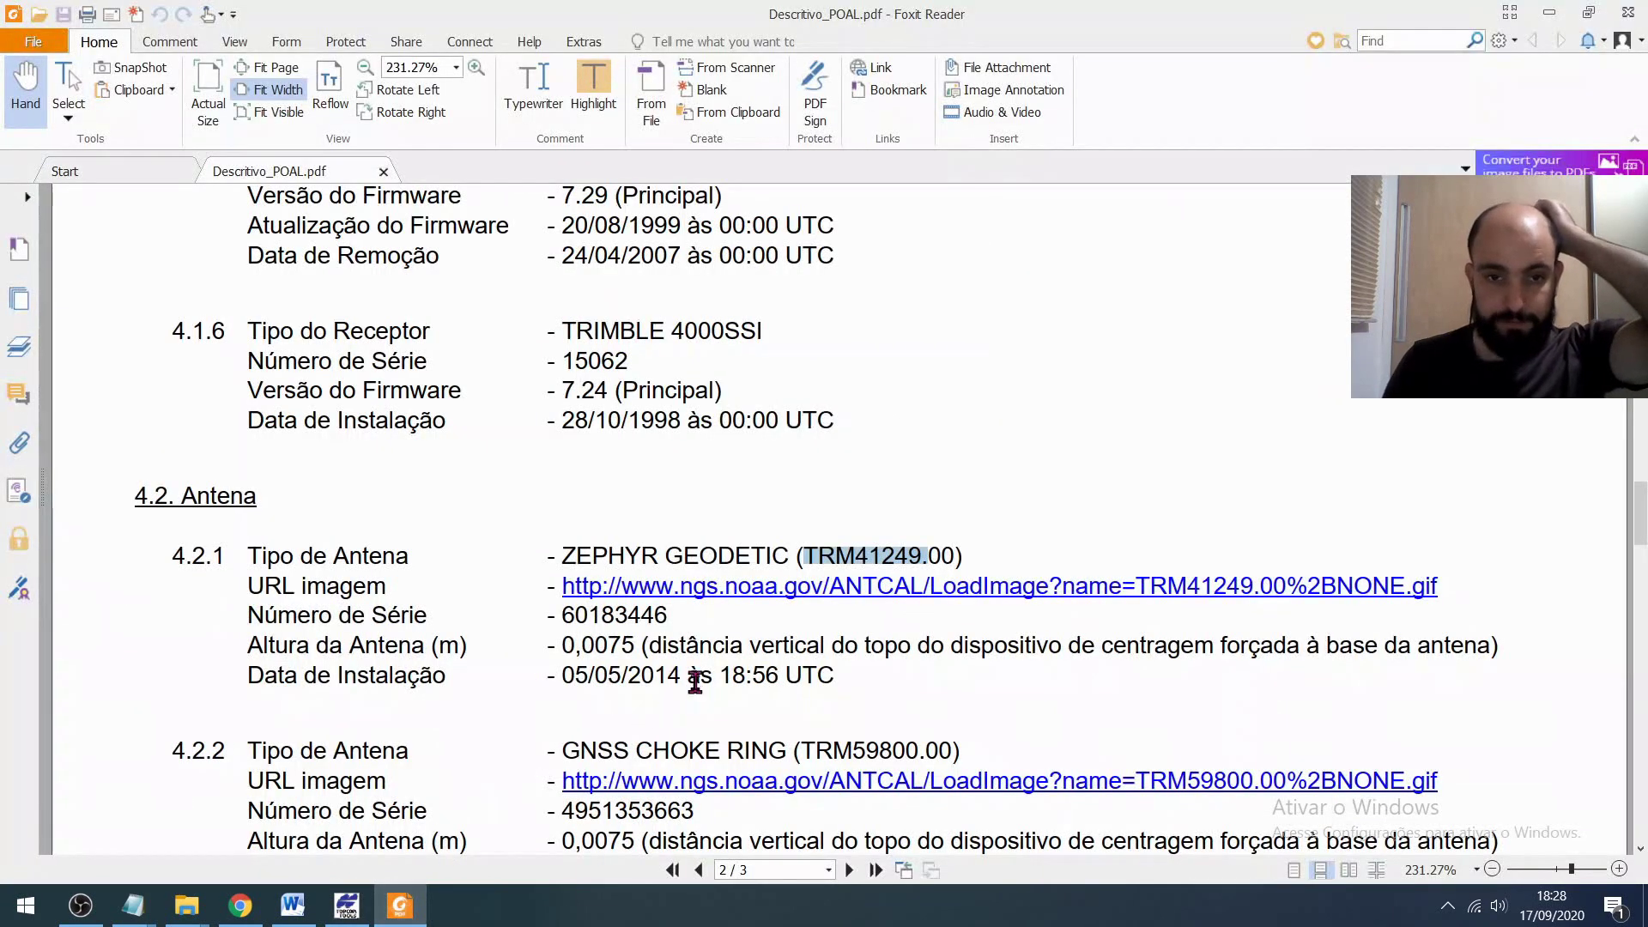
pyautogui.moveTo(348, 645); pyautogui.dragTo(624, 646)
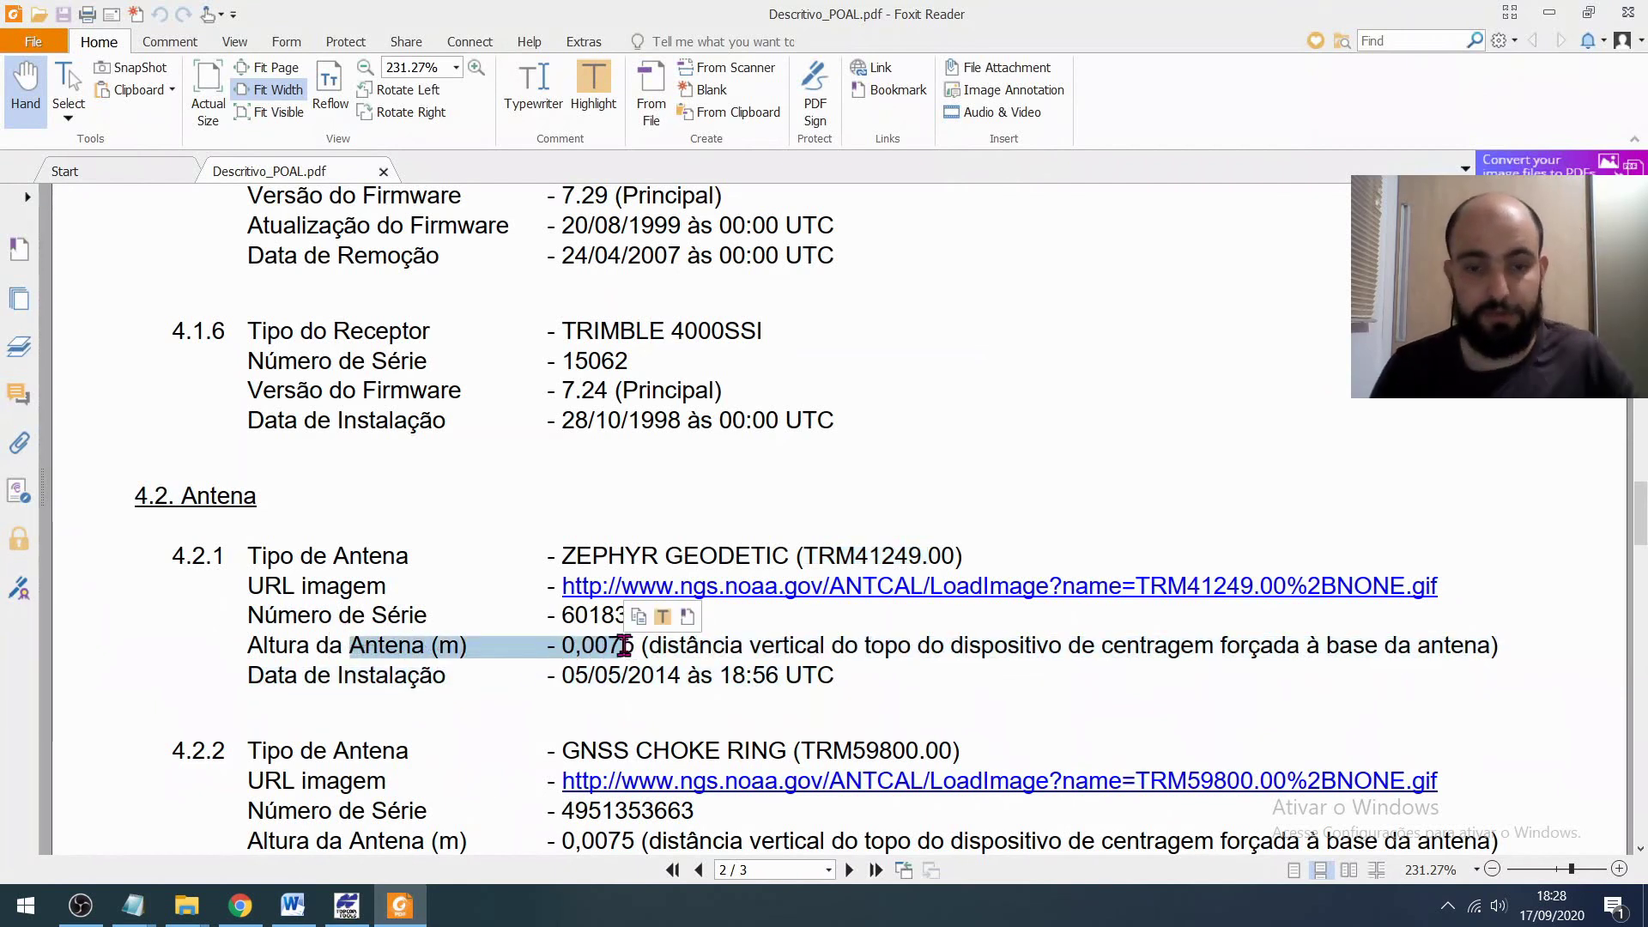
pyautogui.hotkey('alt', 'Tab')
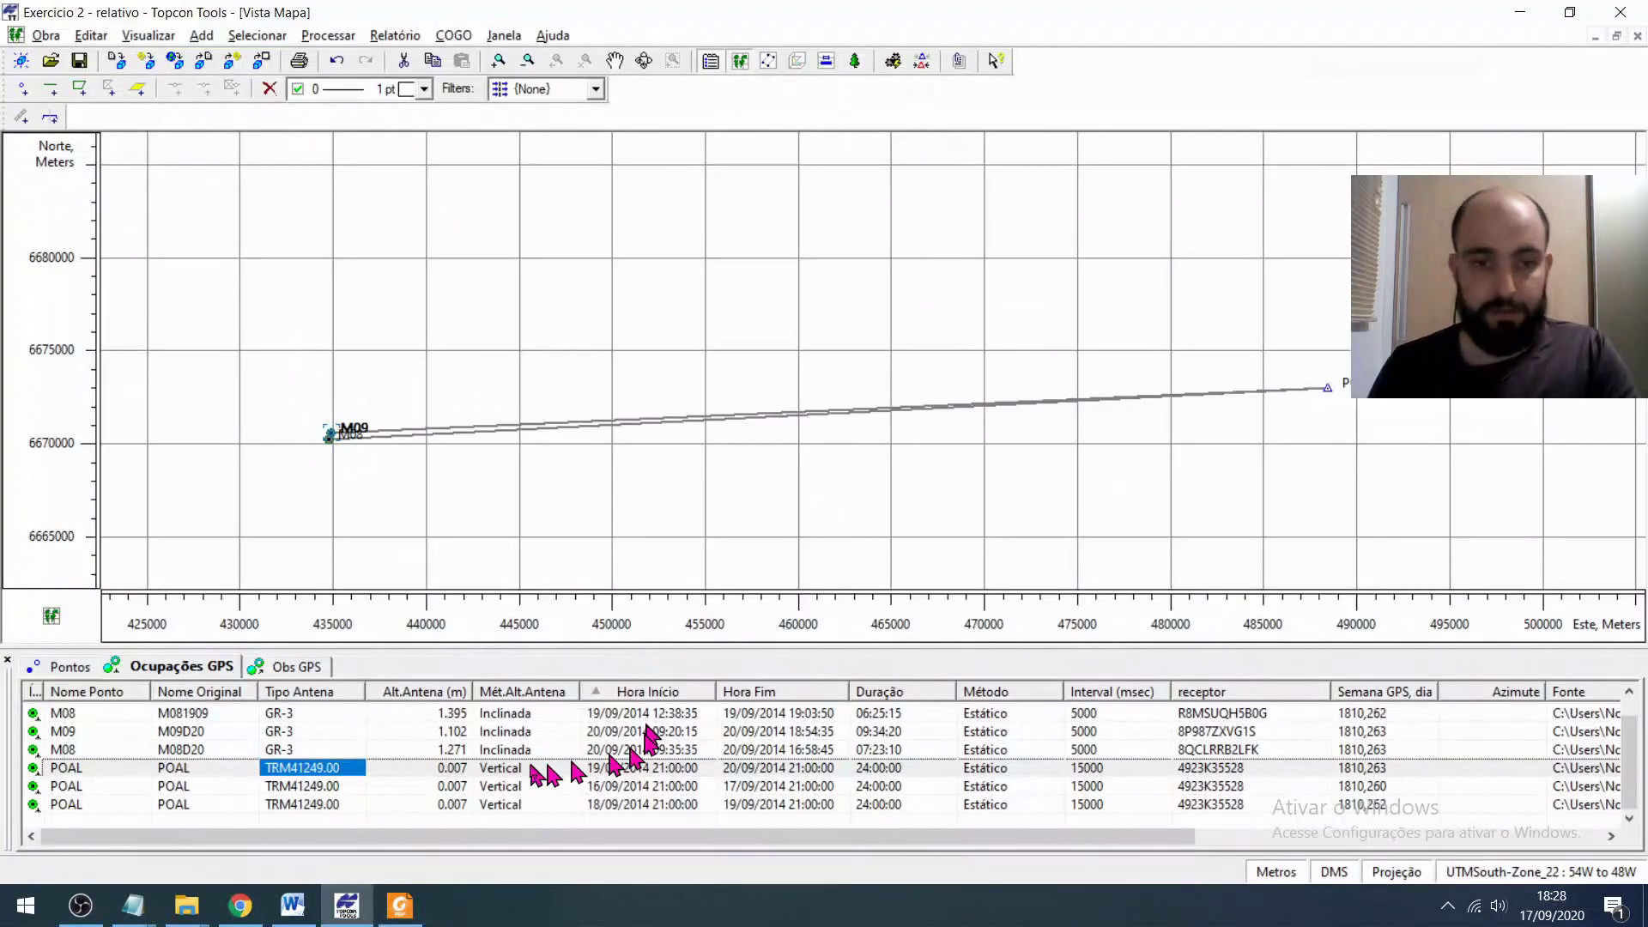
pyautogui.click(644, 768)
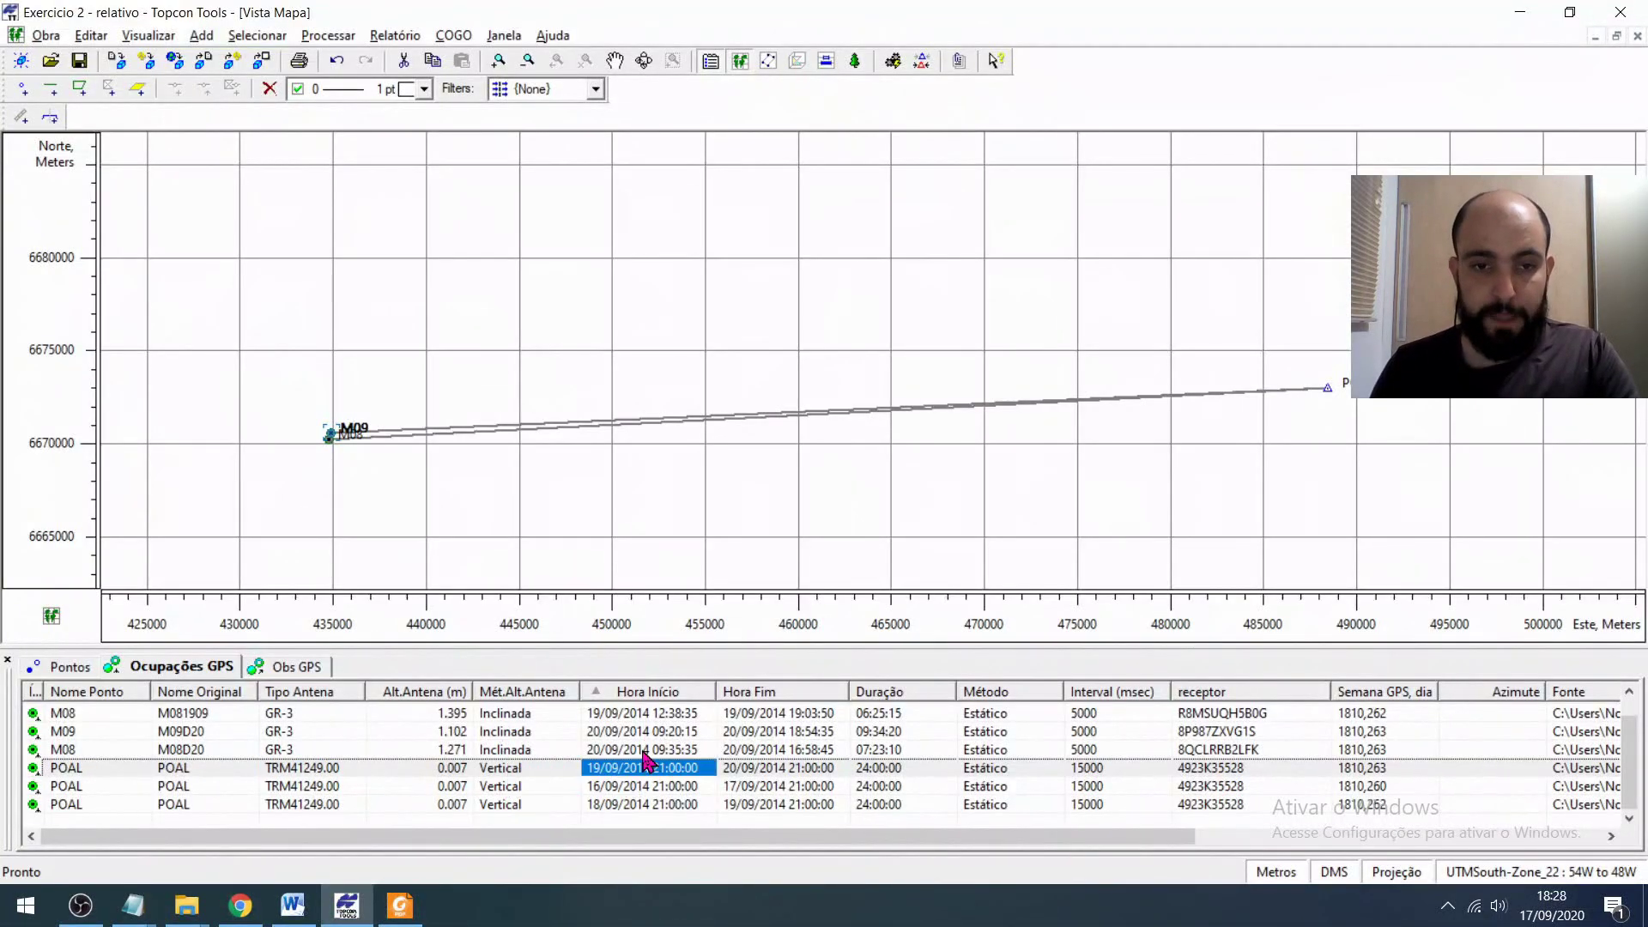
pyautogui.click(515, 749)
pyautogui.click(507, 716)
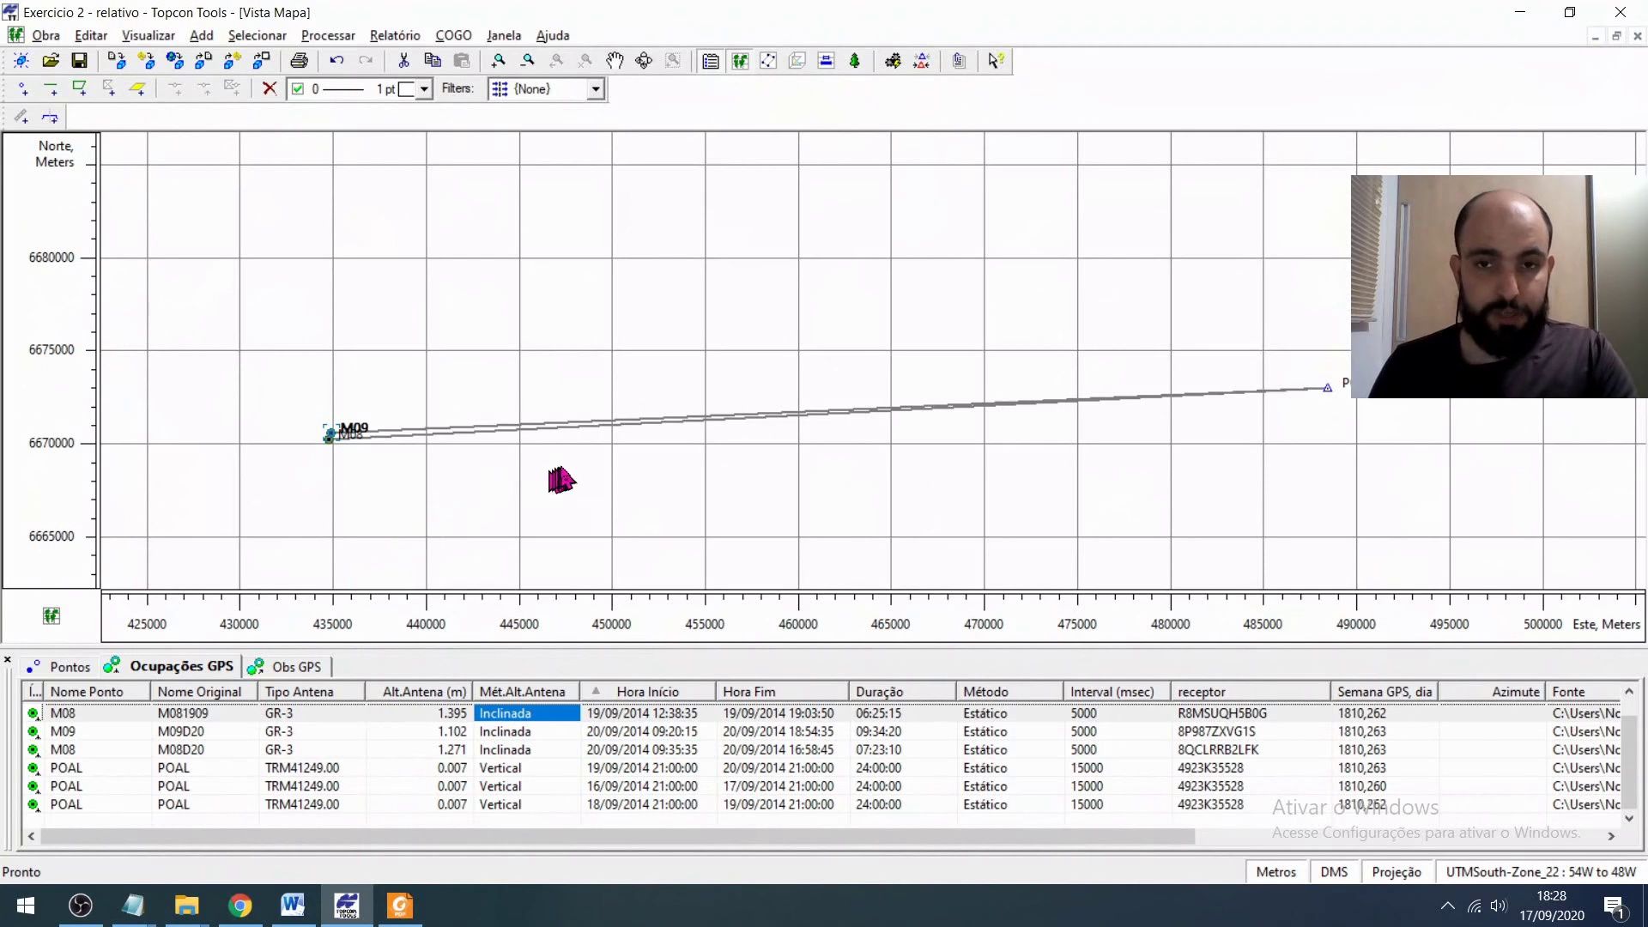
# - List the GPS observations and examine the baselines linking M08, M09 and POAL on the map
pyautogui.scroll(1, 558, 478)
pyautogui.scroll(1, 489, 455)
pyautogui.scroll(-2, 485, 445)
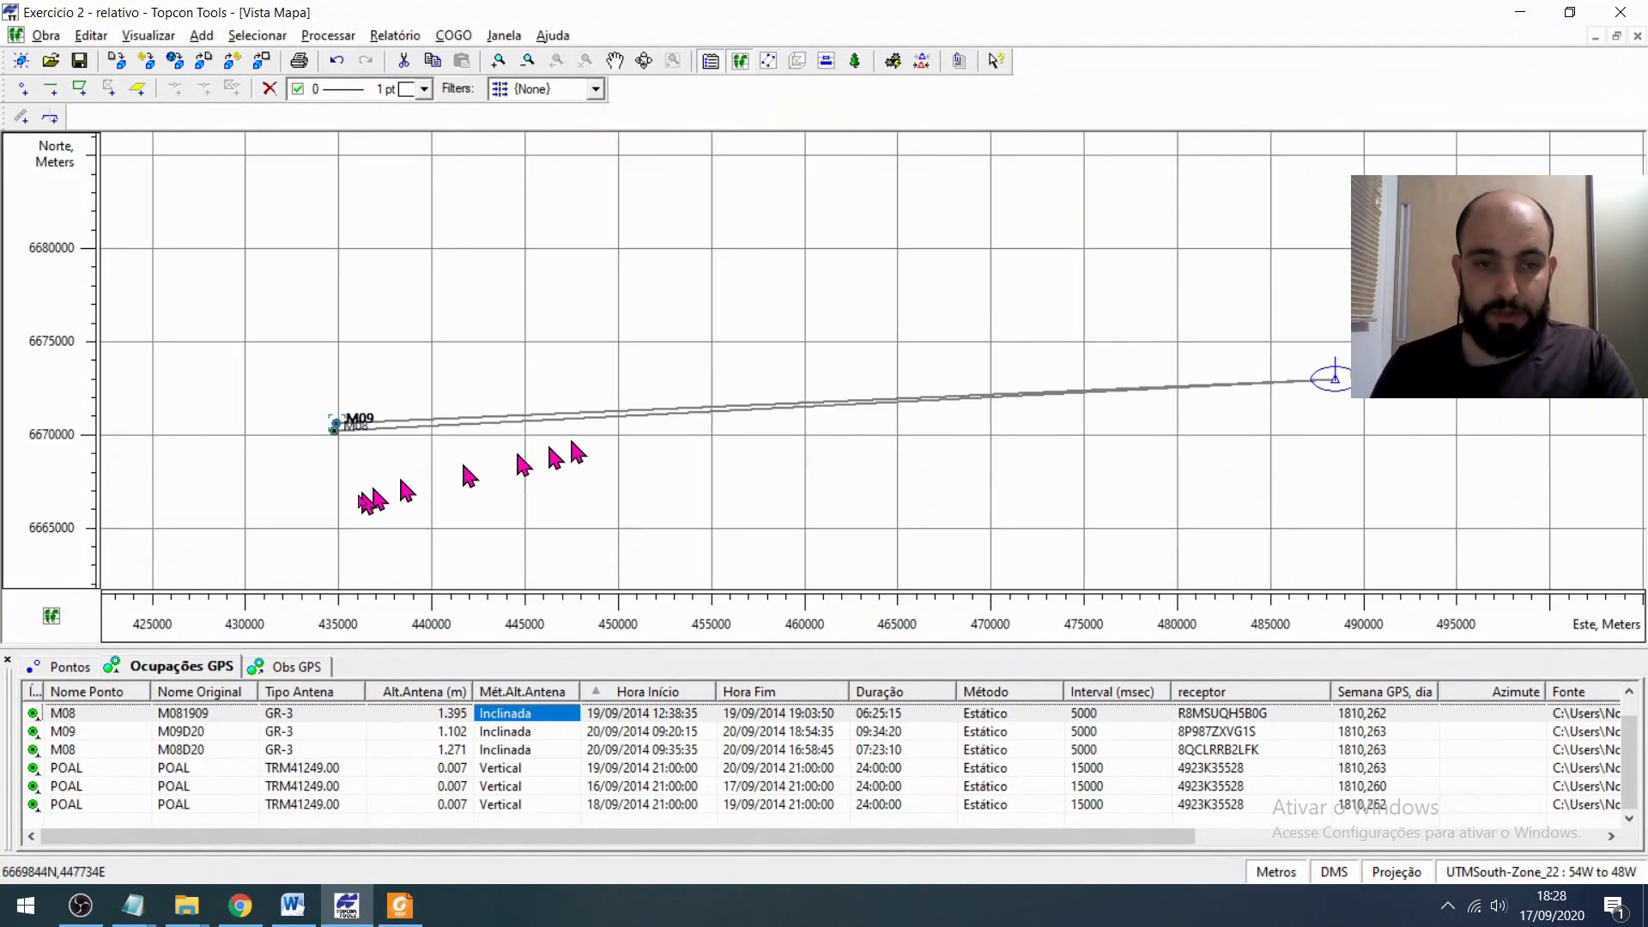
pyautogui.click(302, 673)
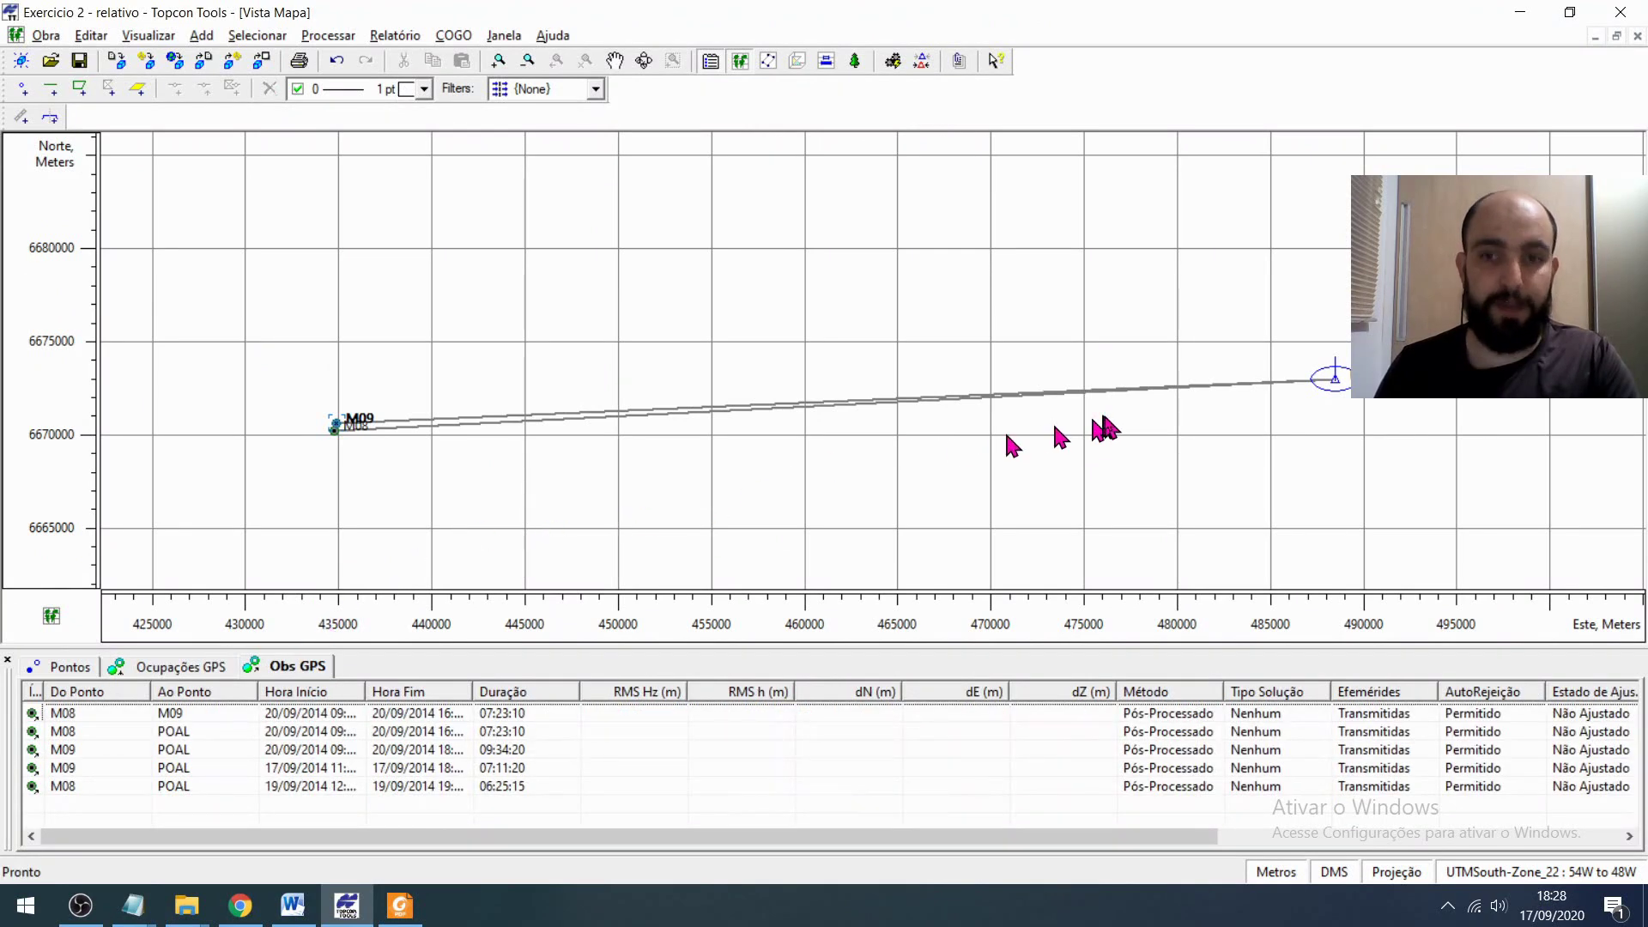
pyautogui.moveTo(1103, 421); pyautogui.dragTo(1004, 363)
pyautogui.scroll(1, 1005, 364)
pyautogui.moveTo(700, 348); pyautogui.dragTo(911, 374)
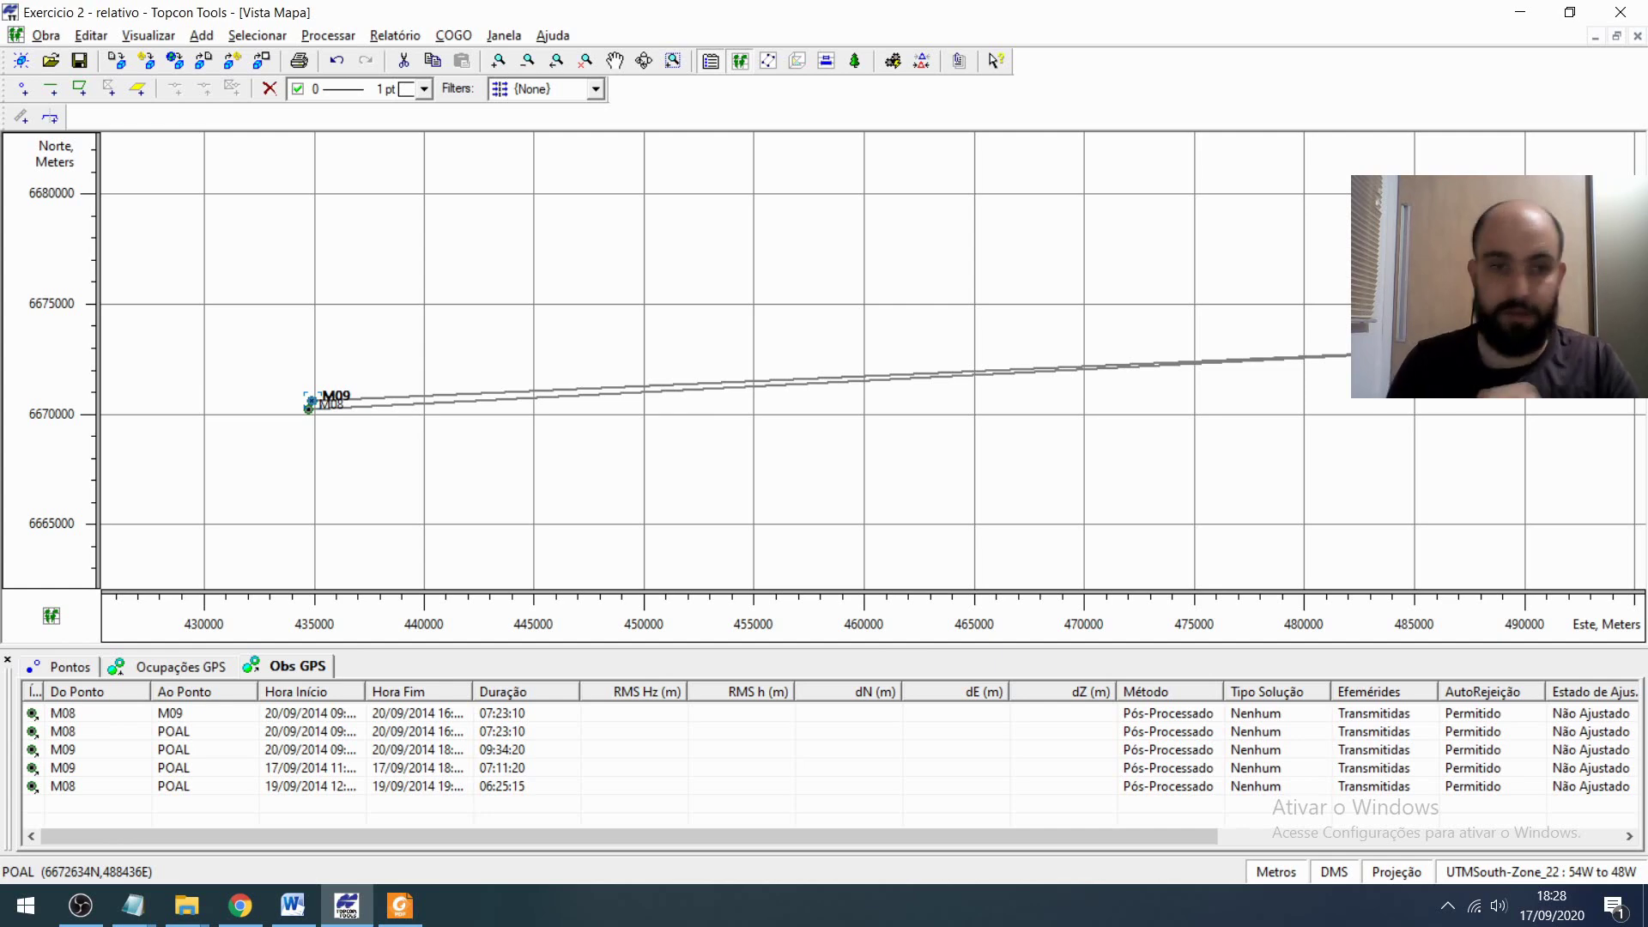
pyautogui.scroll(2, 383, 403)
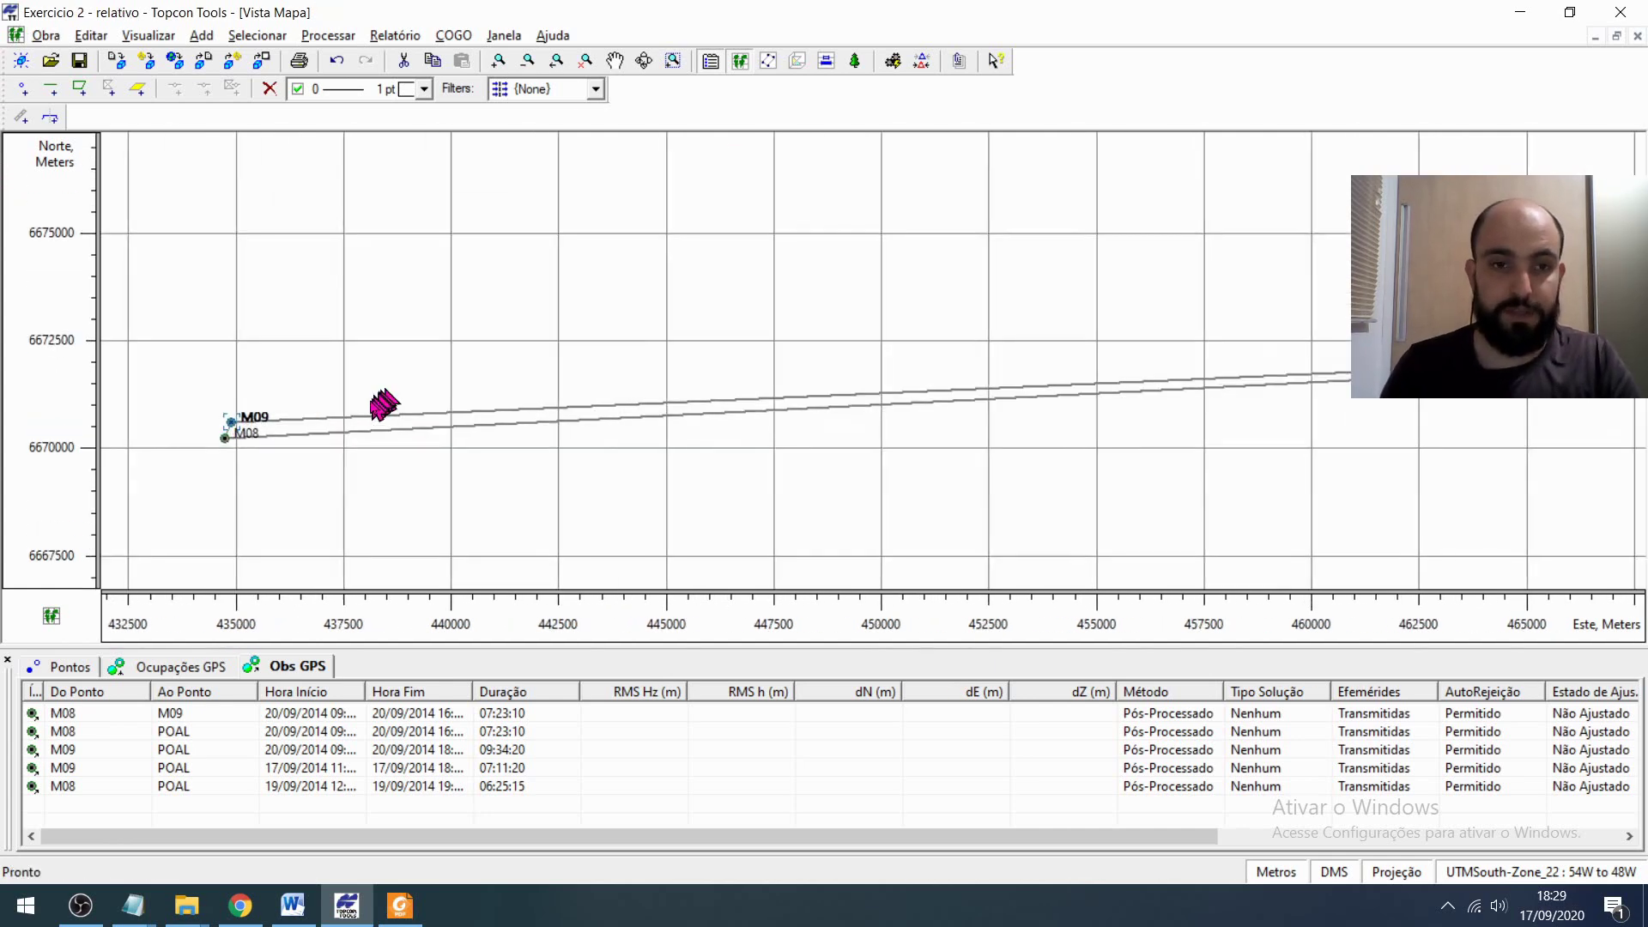
pyautogui.scroll(2, 1111, 313)
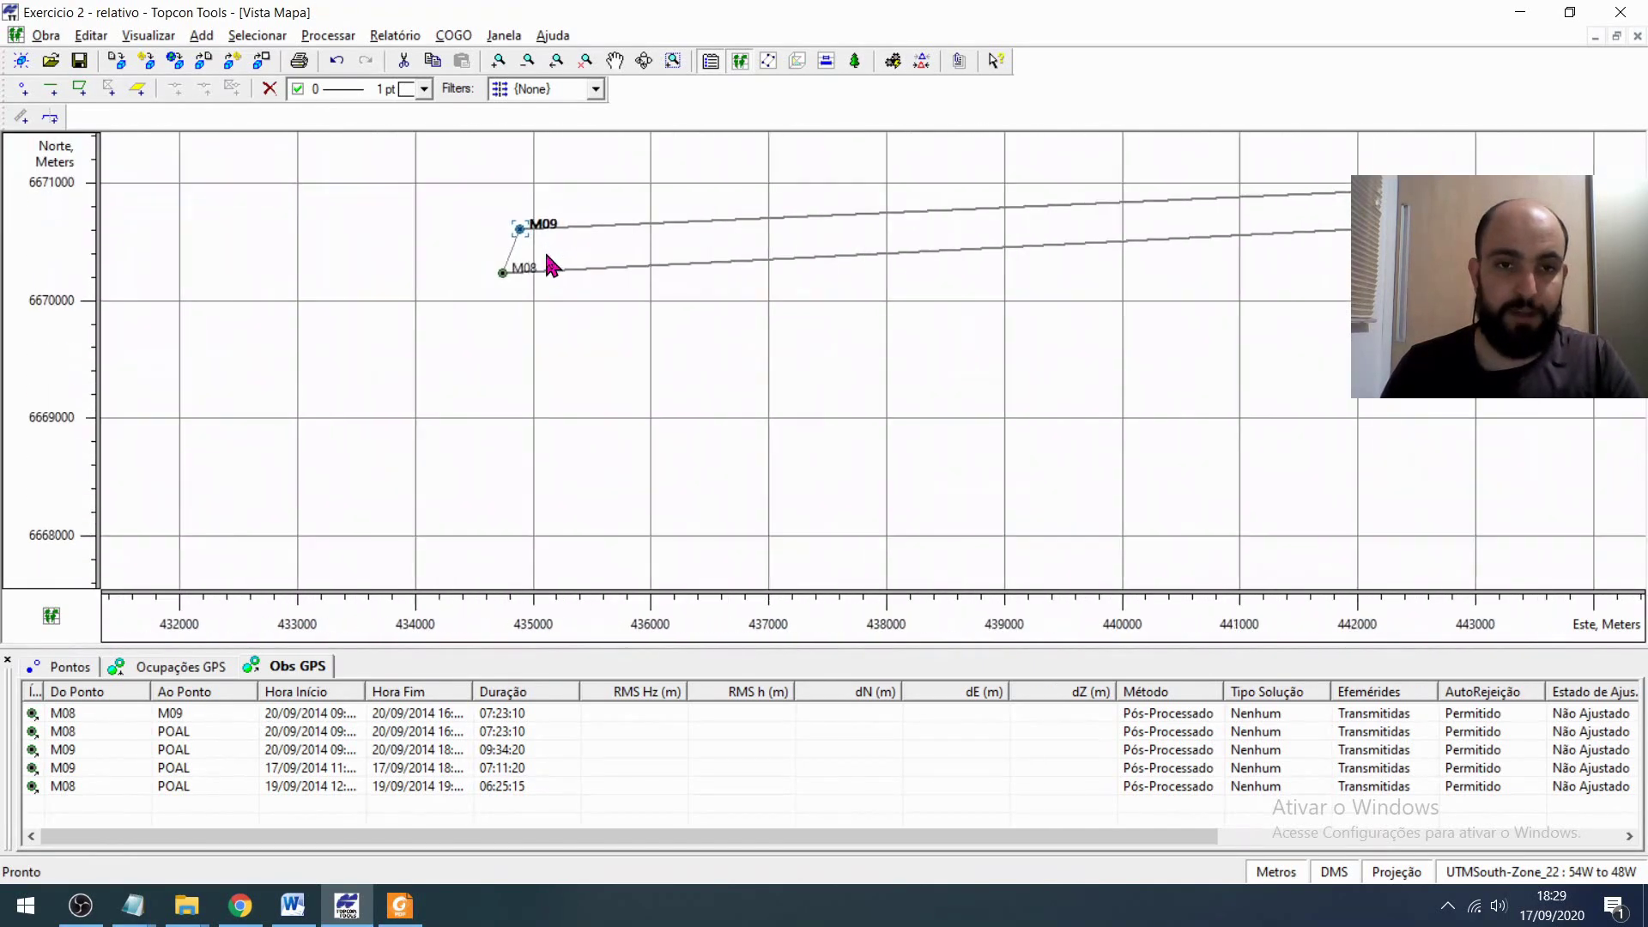
pyautogui.scroll(3, 549, 265)
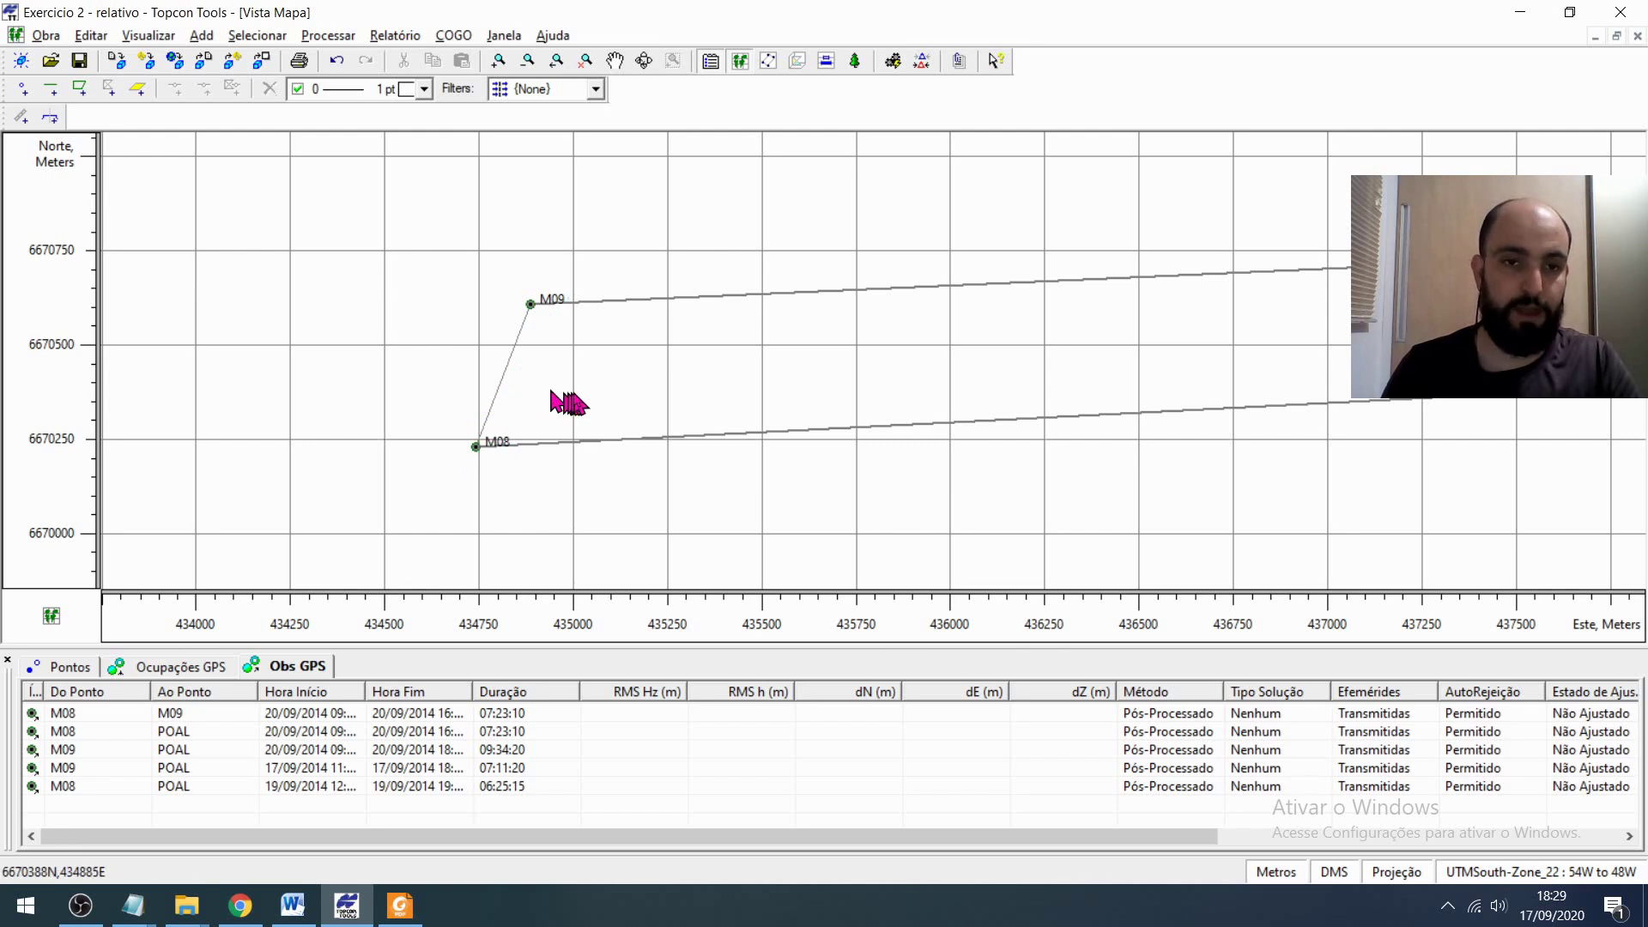
# - Return to the GPS occupations, order them by start time with the latest first, and compare the 20/09/2014 sessions of M08 and M09
pyautogui.click(225, 673)
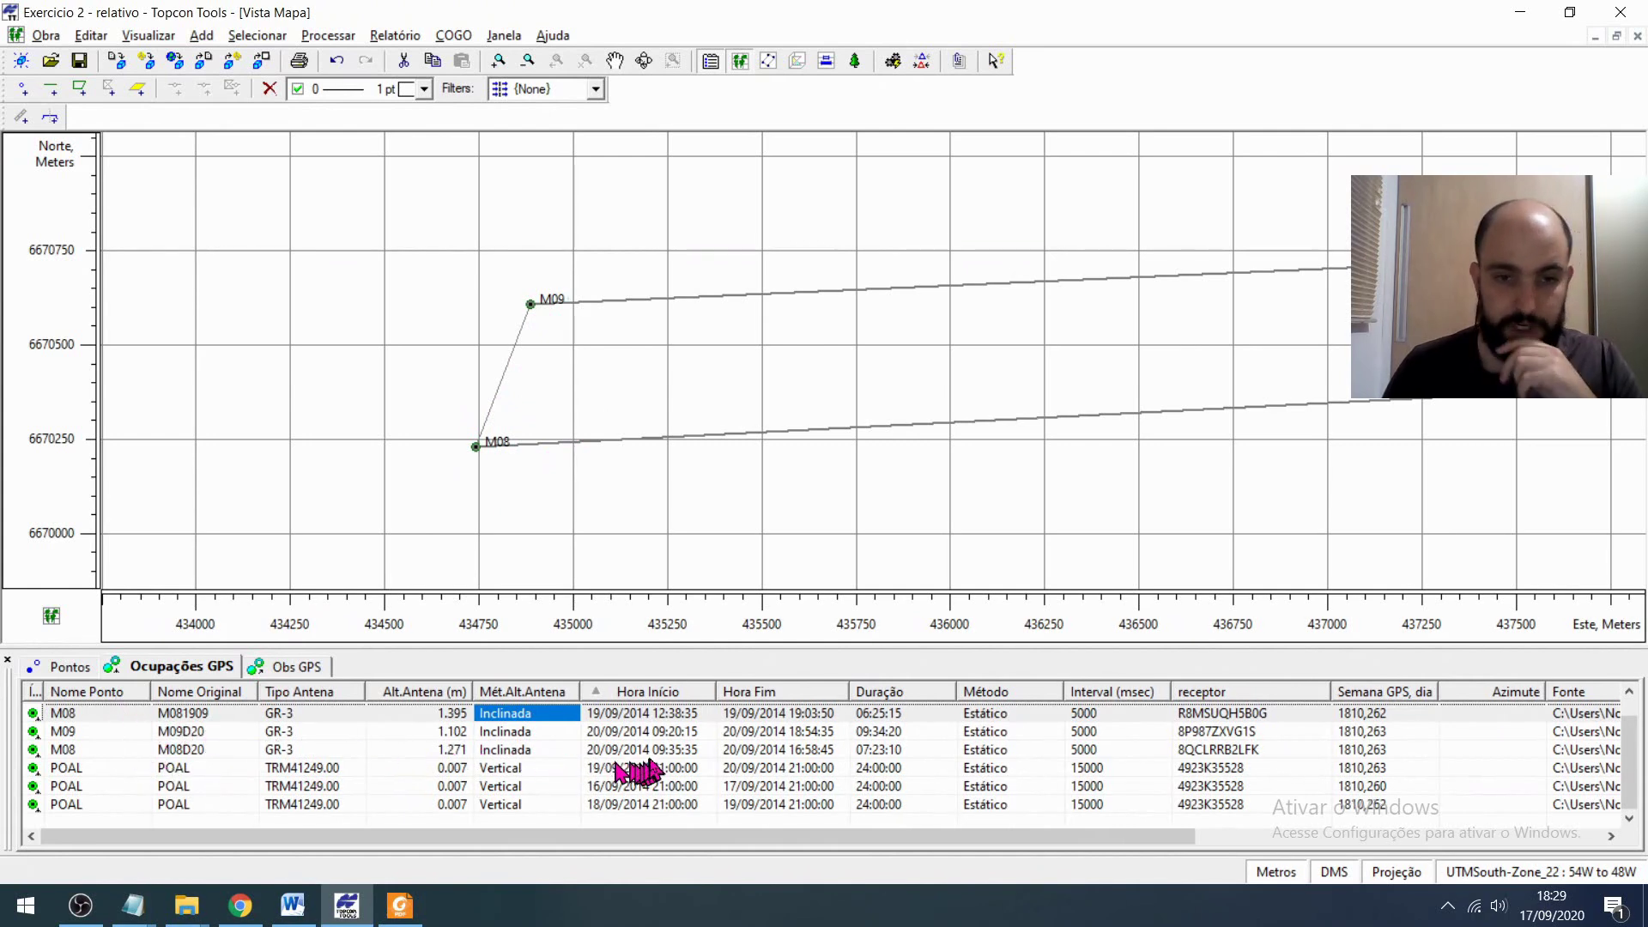
pyautogui.click(631, 692)
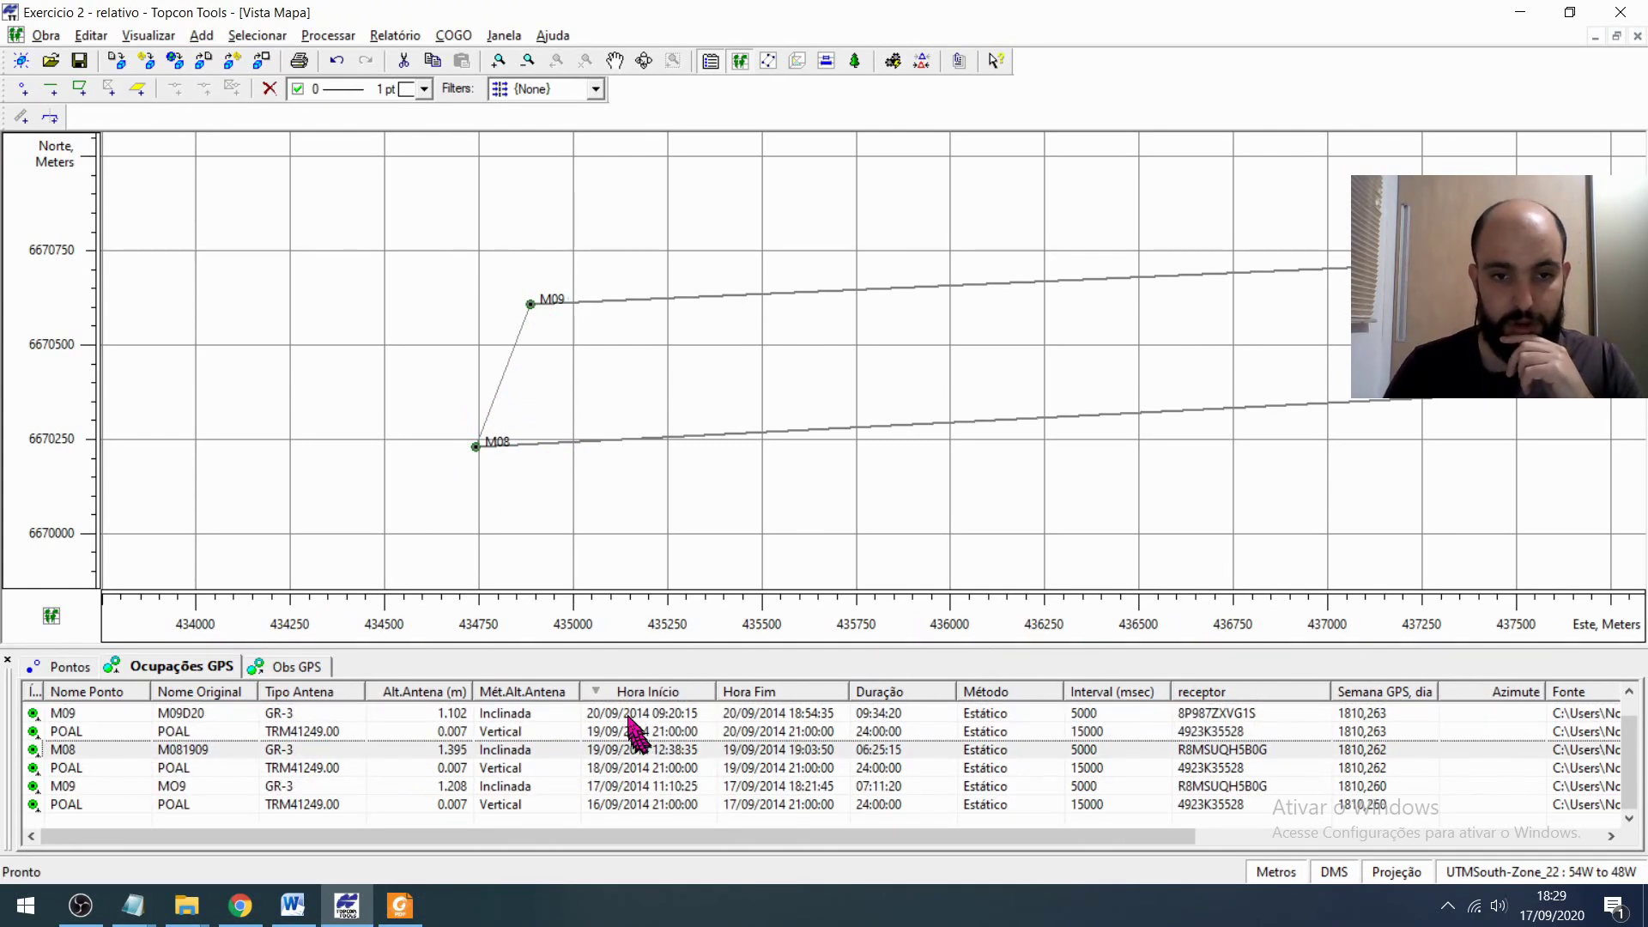
pyautogui.click(630, 717)
pyautogui.click(632, 713)
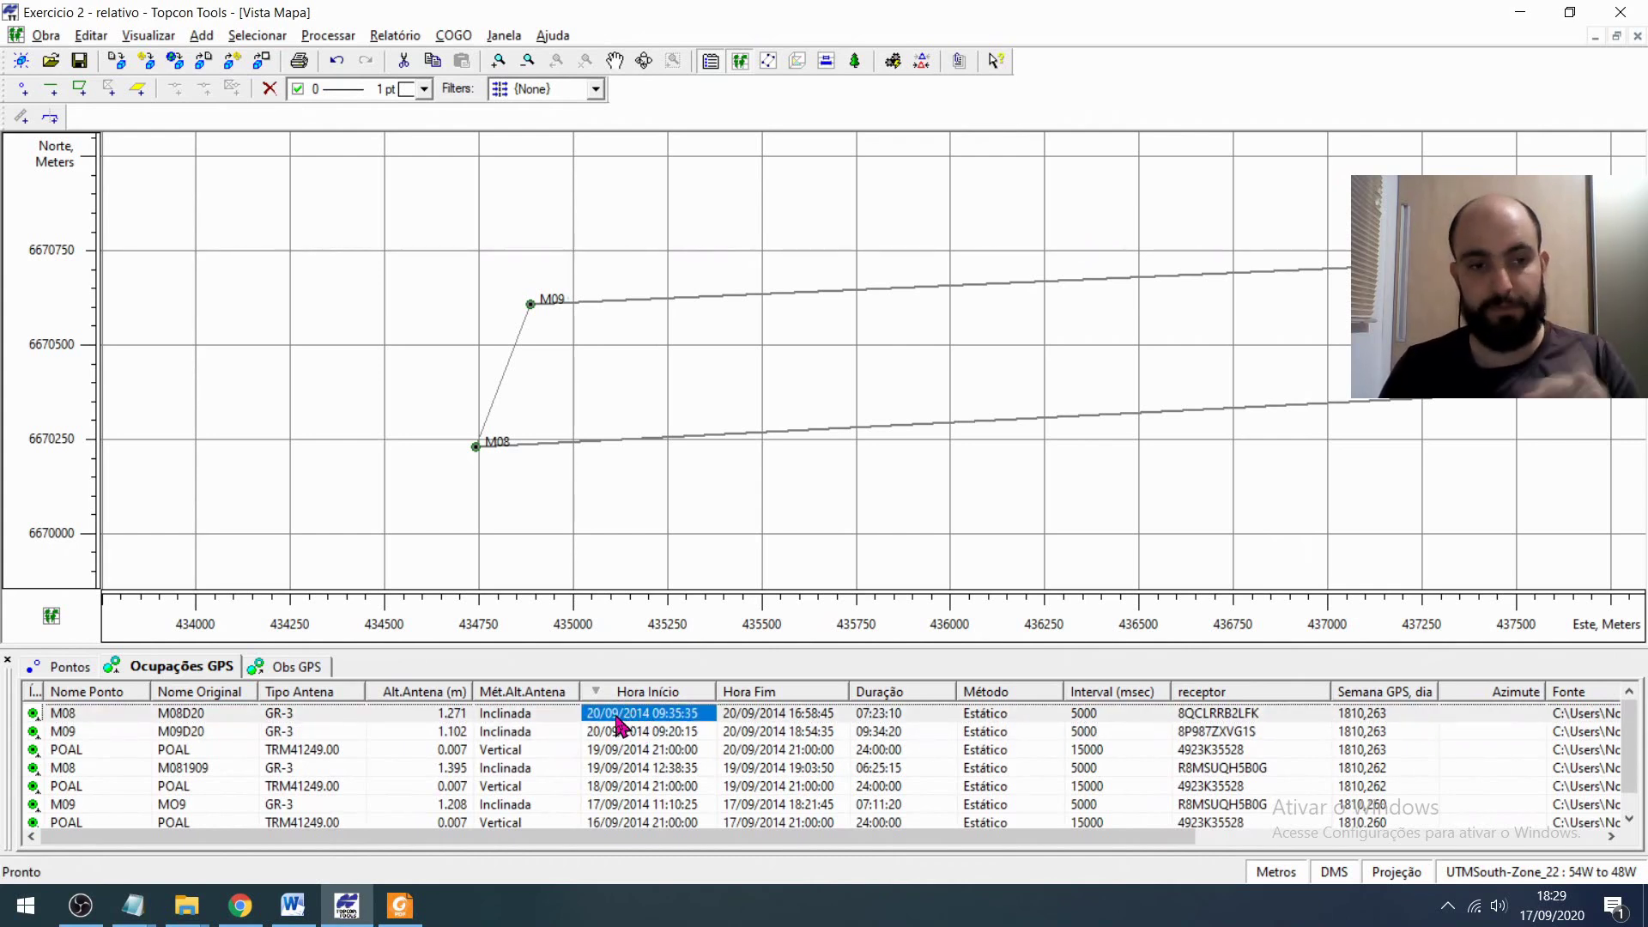
pyautogui.click(572, 736)
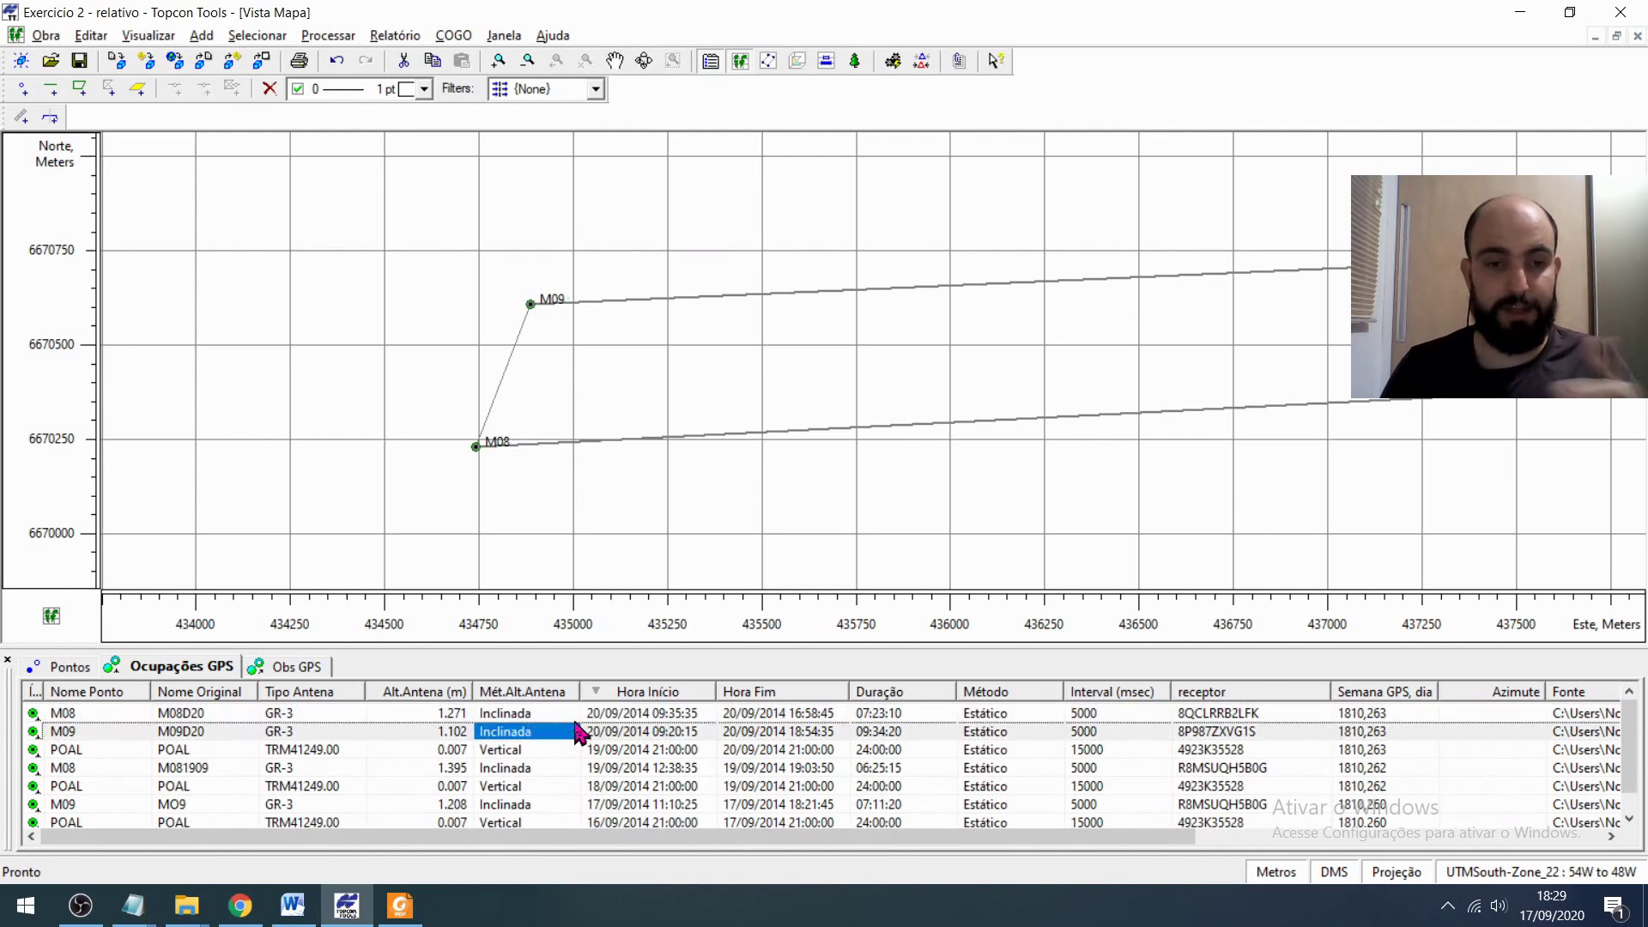
pyautogui.click(573, 715)
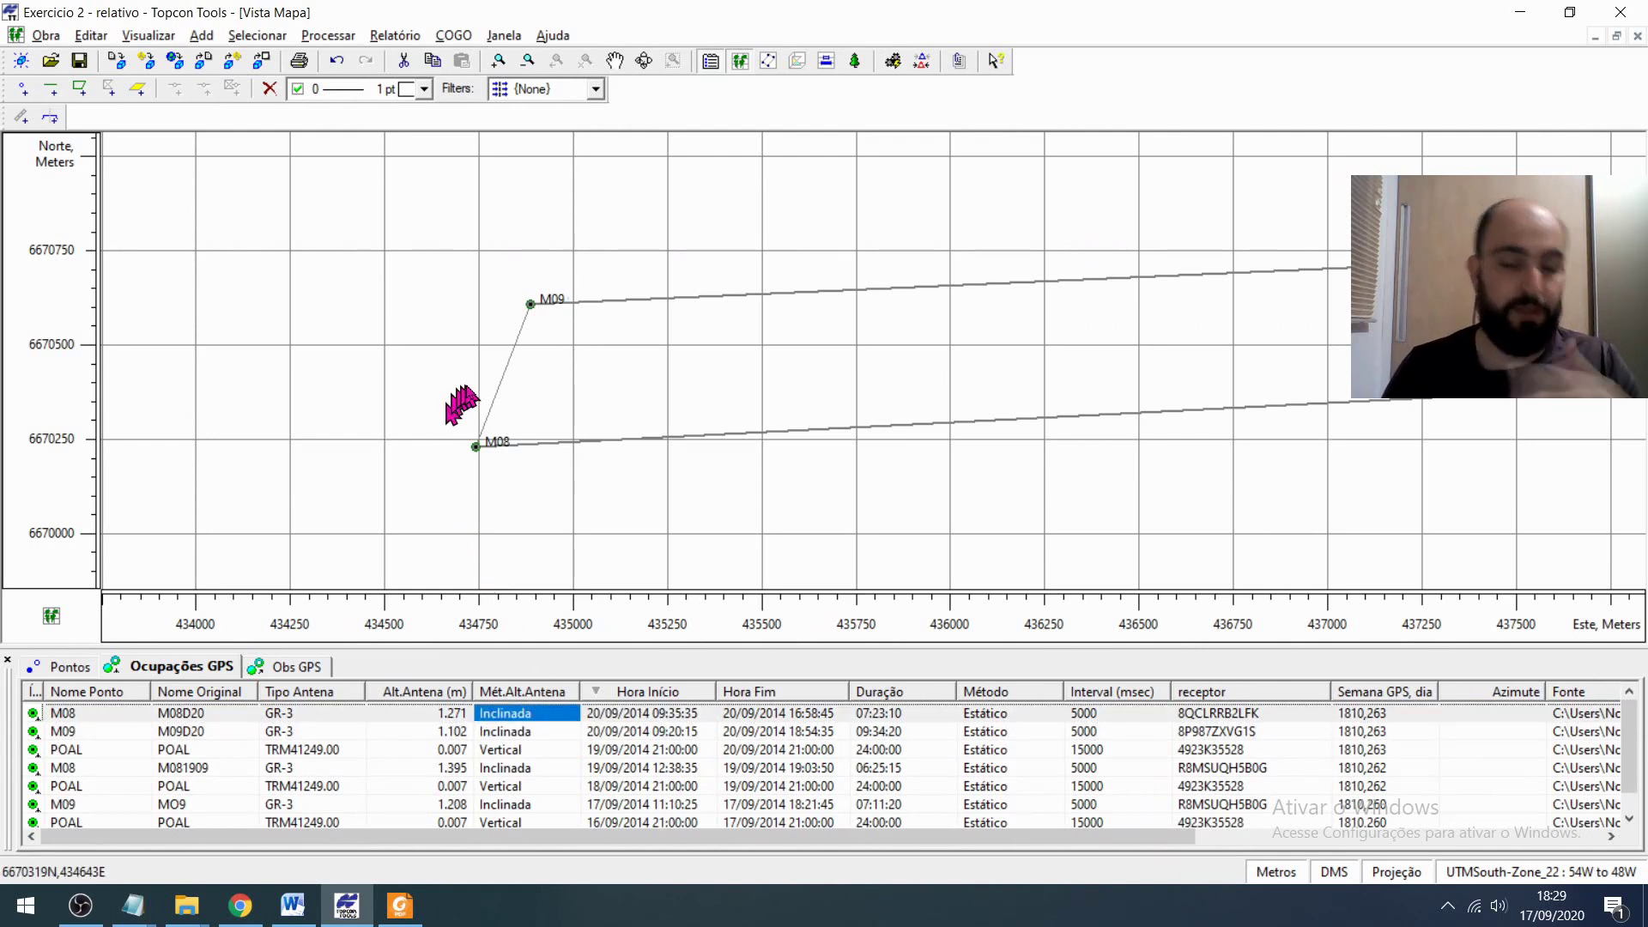
# - Examine the short M08–M09 baseline and the long baselines from both points to POAL on the map
pyautogui.moveTo(556, 396); pyautogui.dragTo(403, 347)
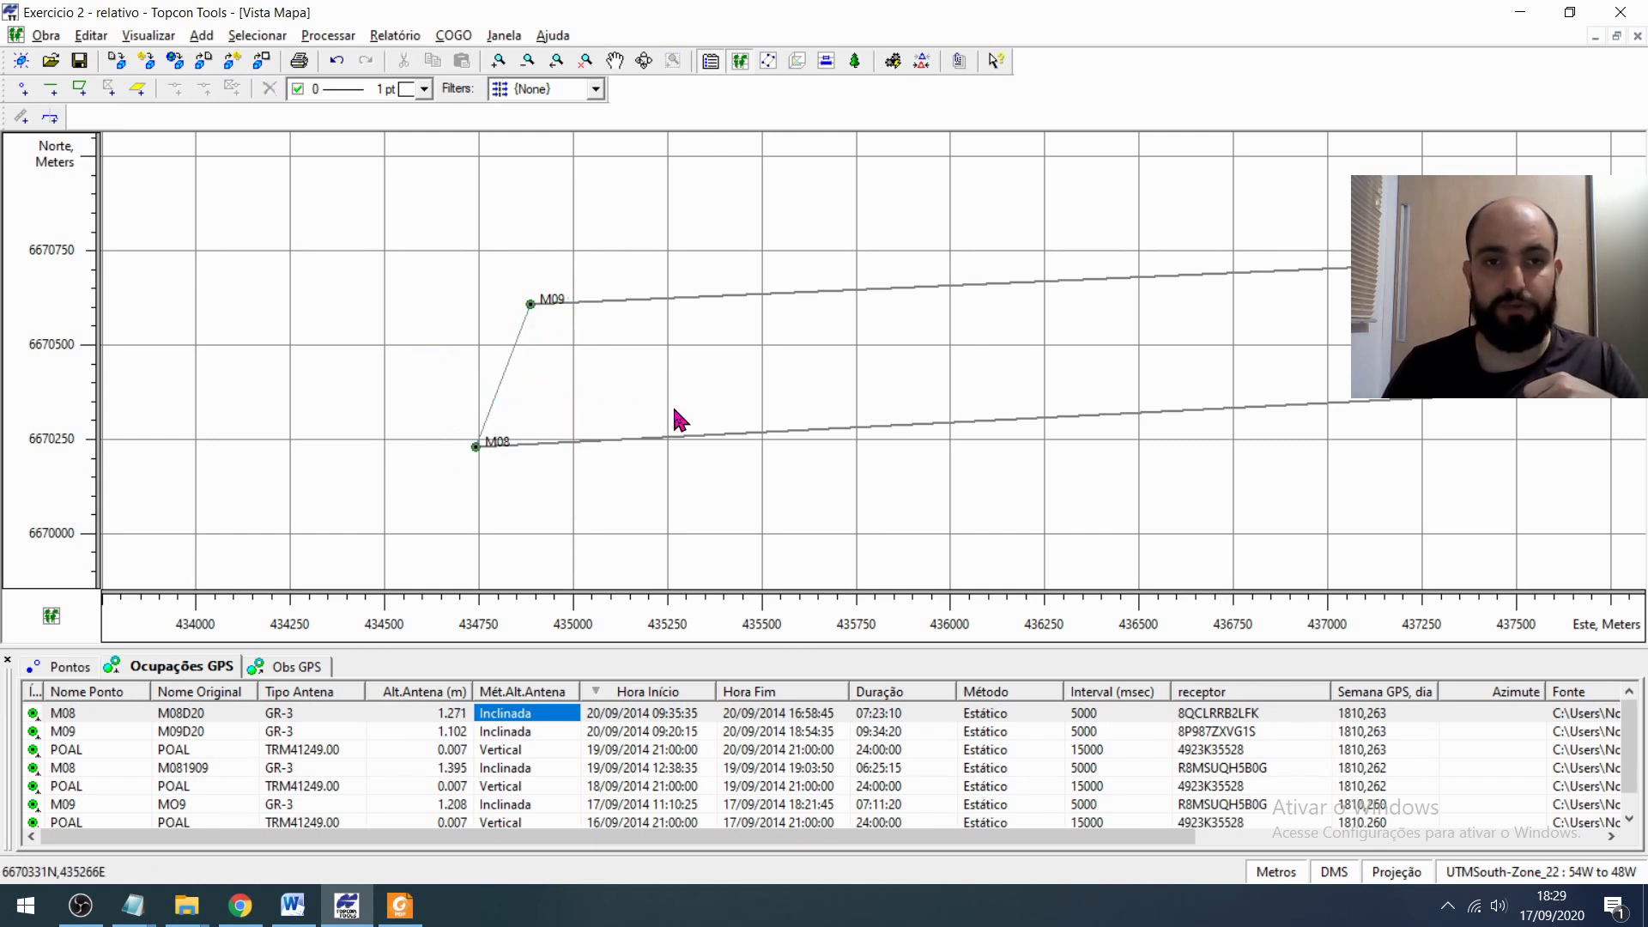
pyautogui.moveTo(837, 395); pyautogui.dragTo(584, 392)
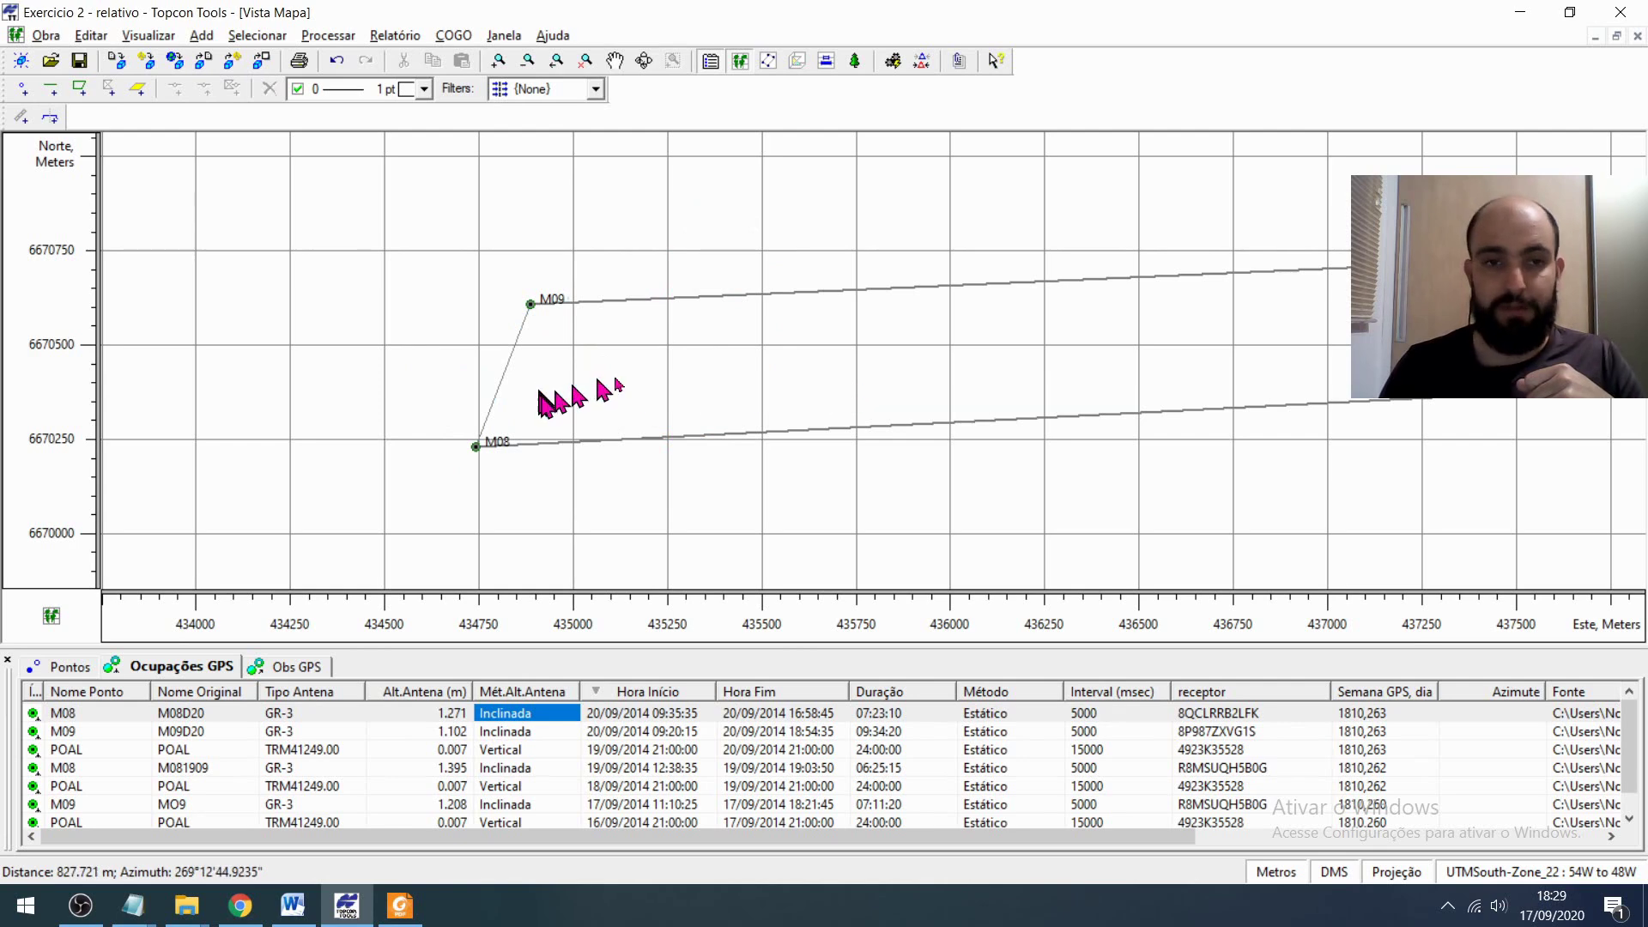
pyautogui.scroll(-3, 765, 356)
pyautogui.scroll(-4, 653, 361)
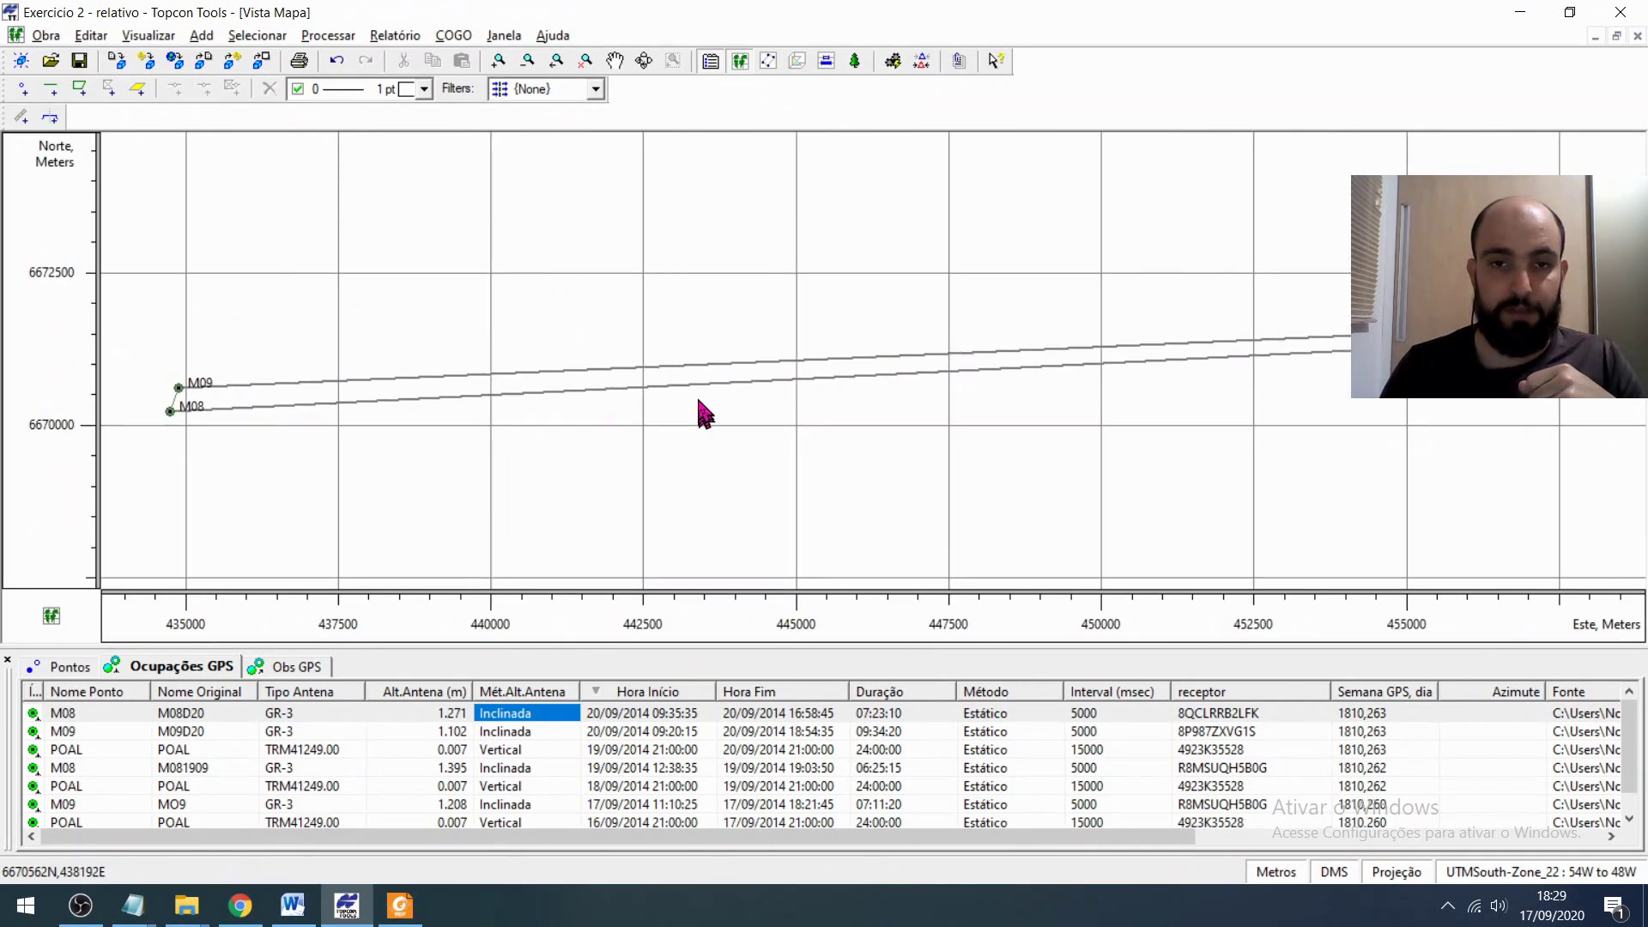
pyautogui.scroll(-2, 699, 339)
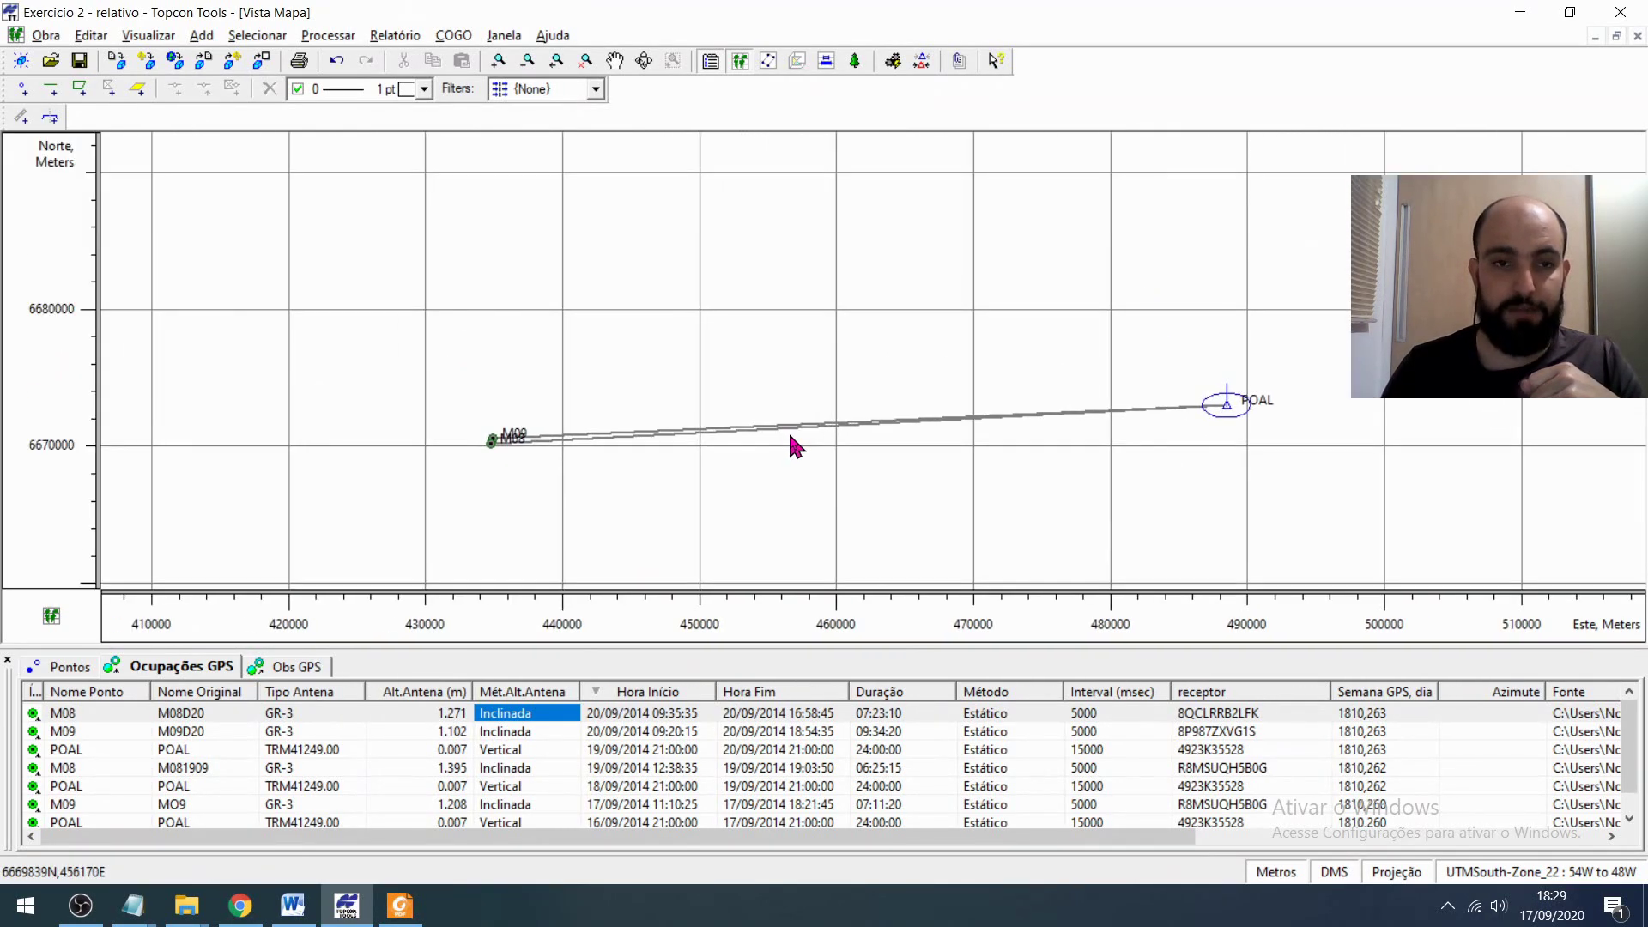
pyautogui.scroll(1, 791, 448)
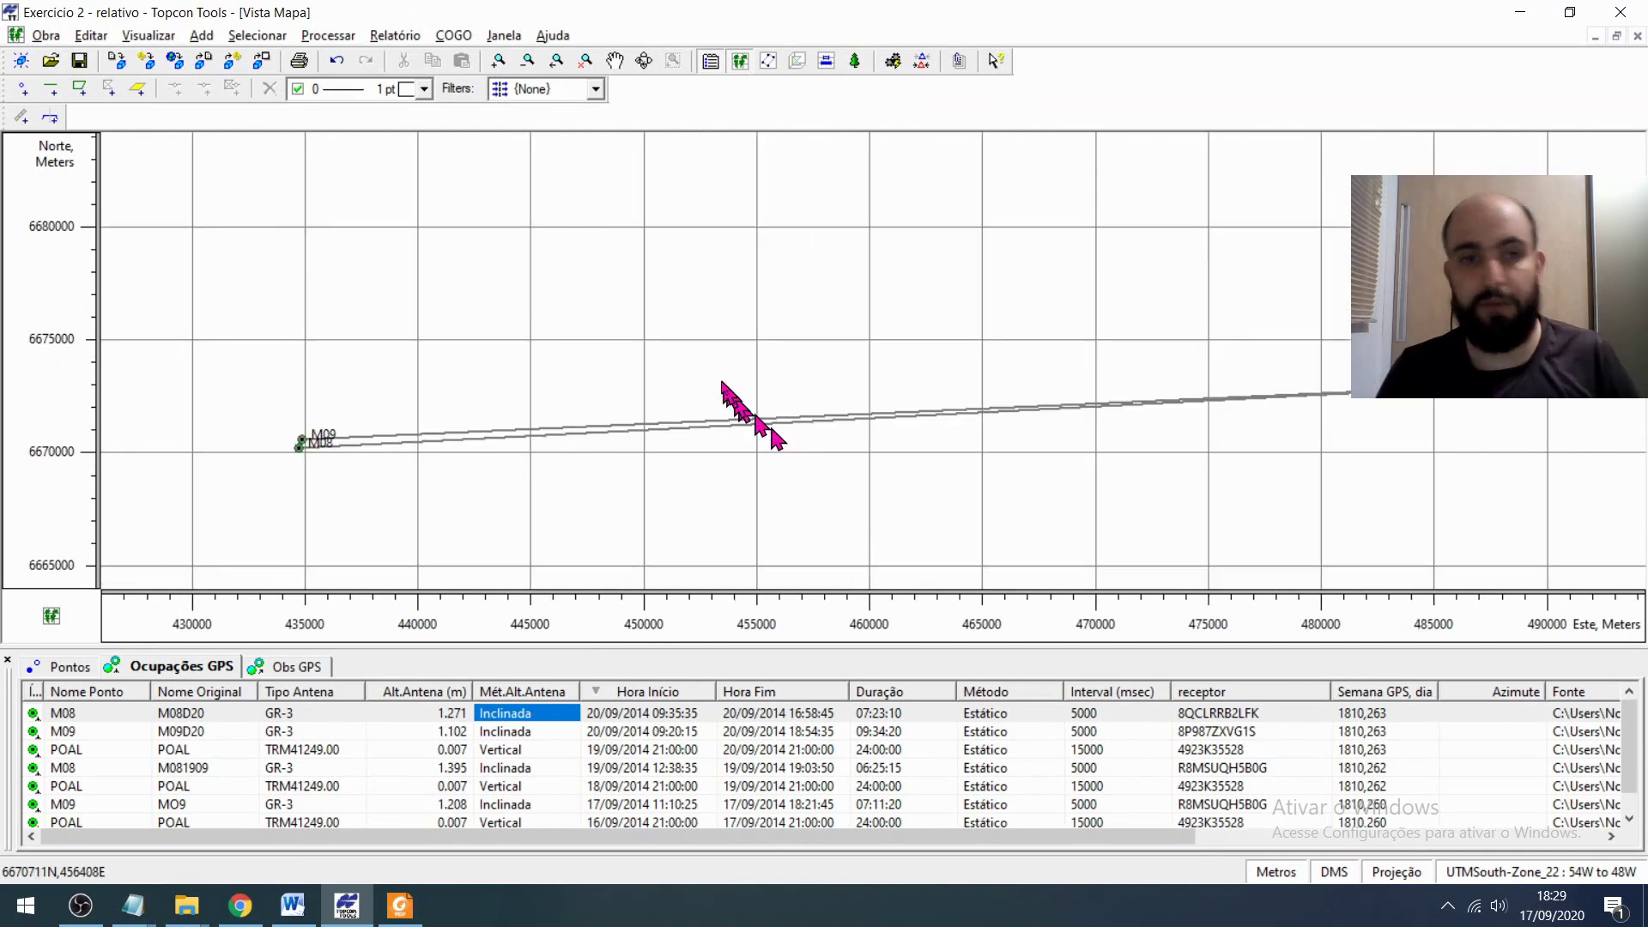
pyautogui.moveTo(703, 351); pyautogui.dragTo(669, 323)
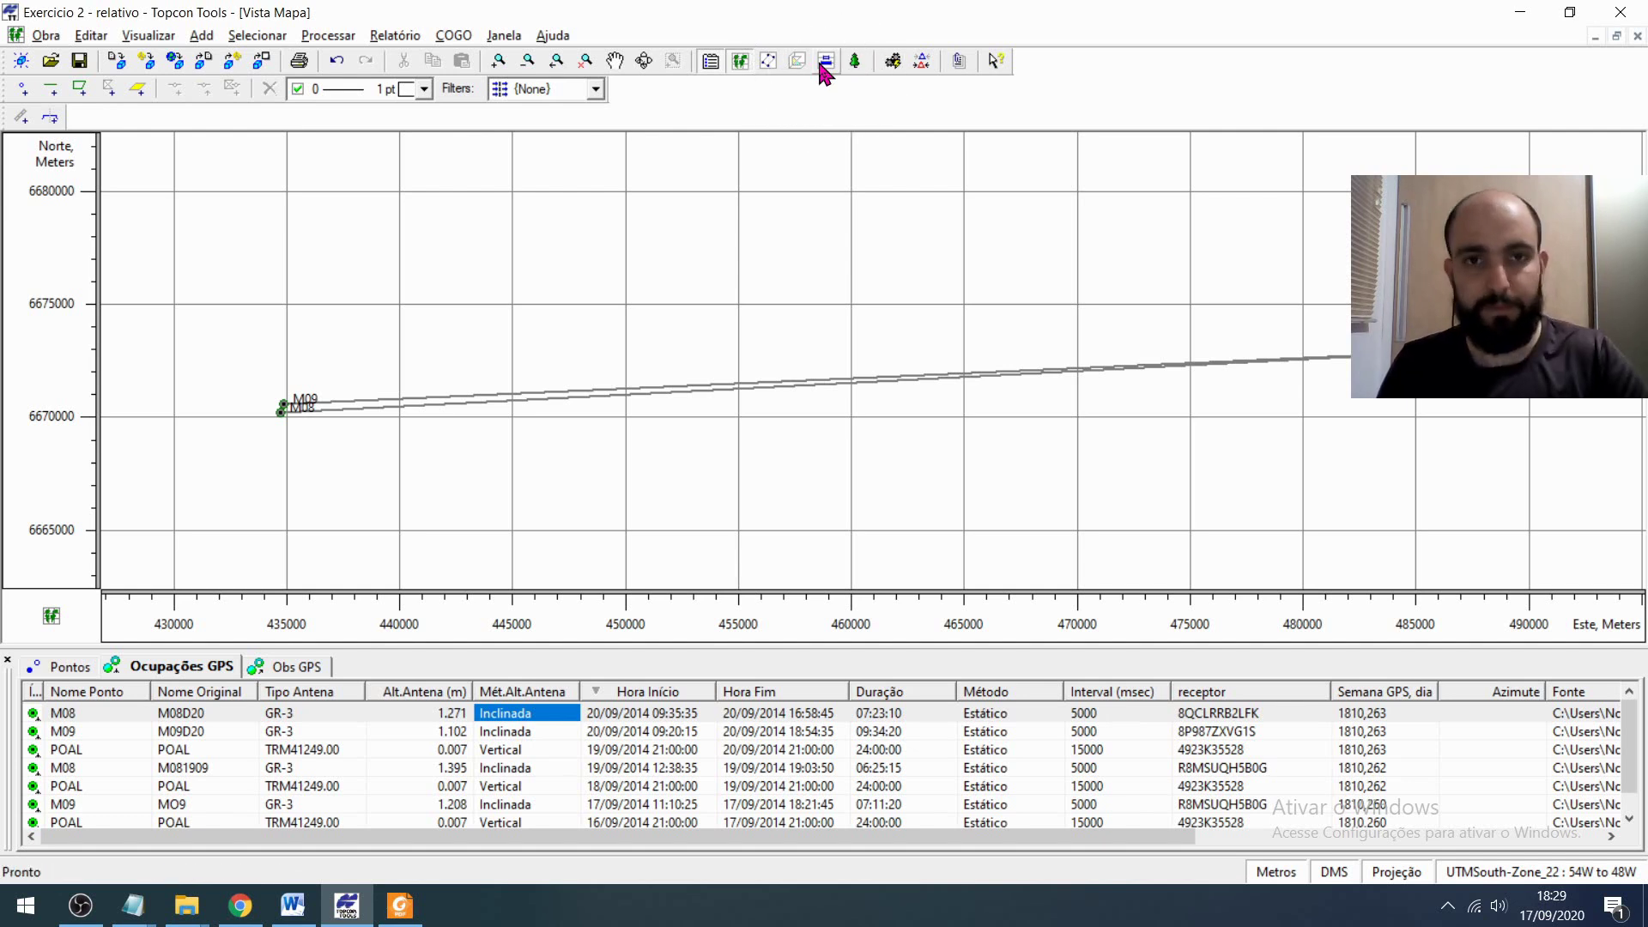
# - Show the occupation timeline of all points and order the GPS occupations by start time with the earliest first
pyautogui.click(824, 61)
pyautogui.scroll(3, 729, 391)
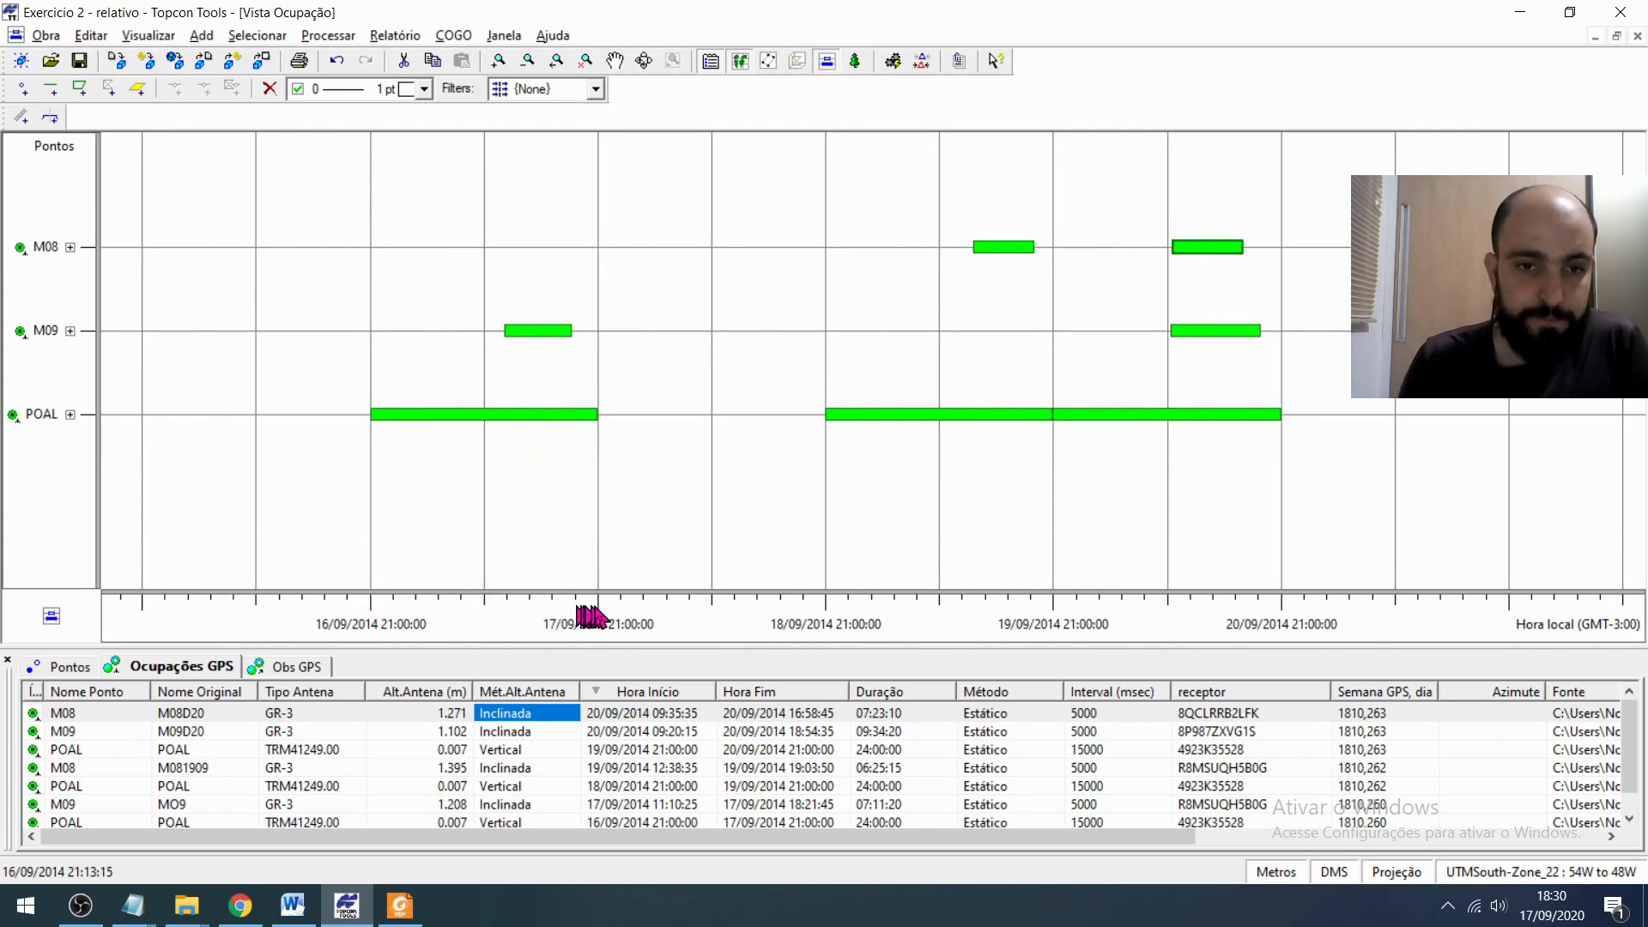
pyautogui.click(644, 692)
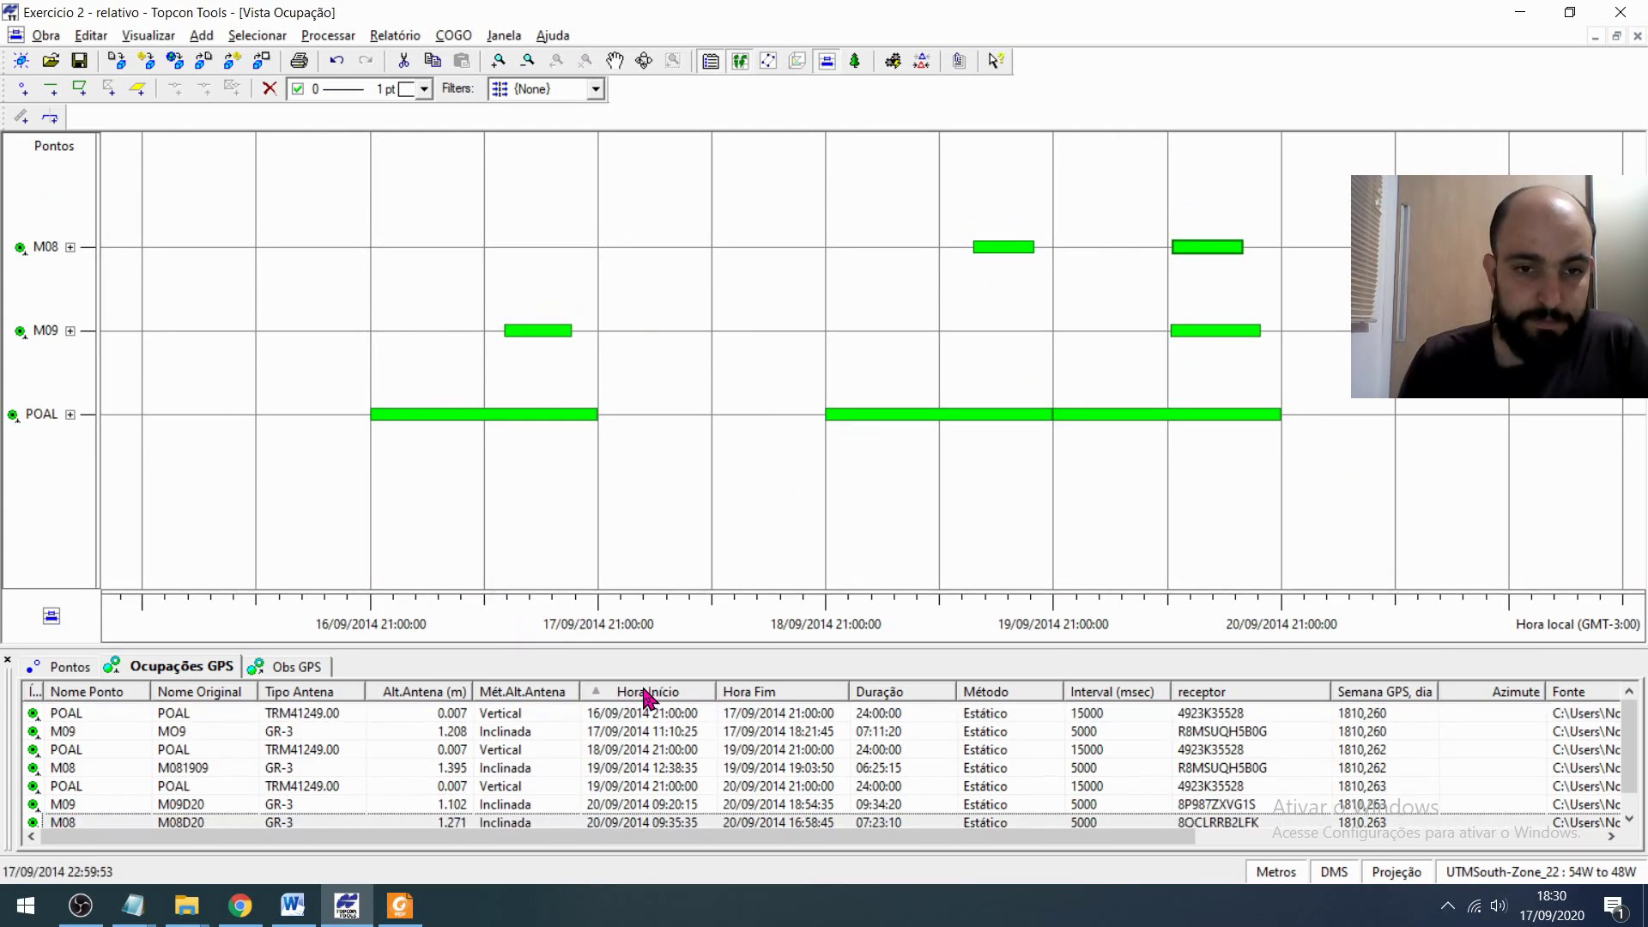
# - Compare the 17/09/2014 occupation of M09 with the POAL occupation starting 16/09/2014 to check their time overlap
pyautogui.click(666, 734)
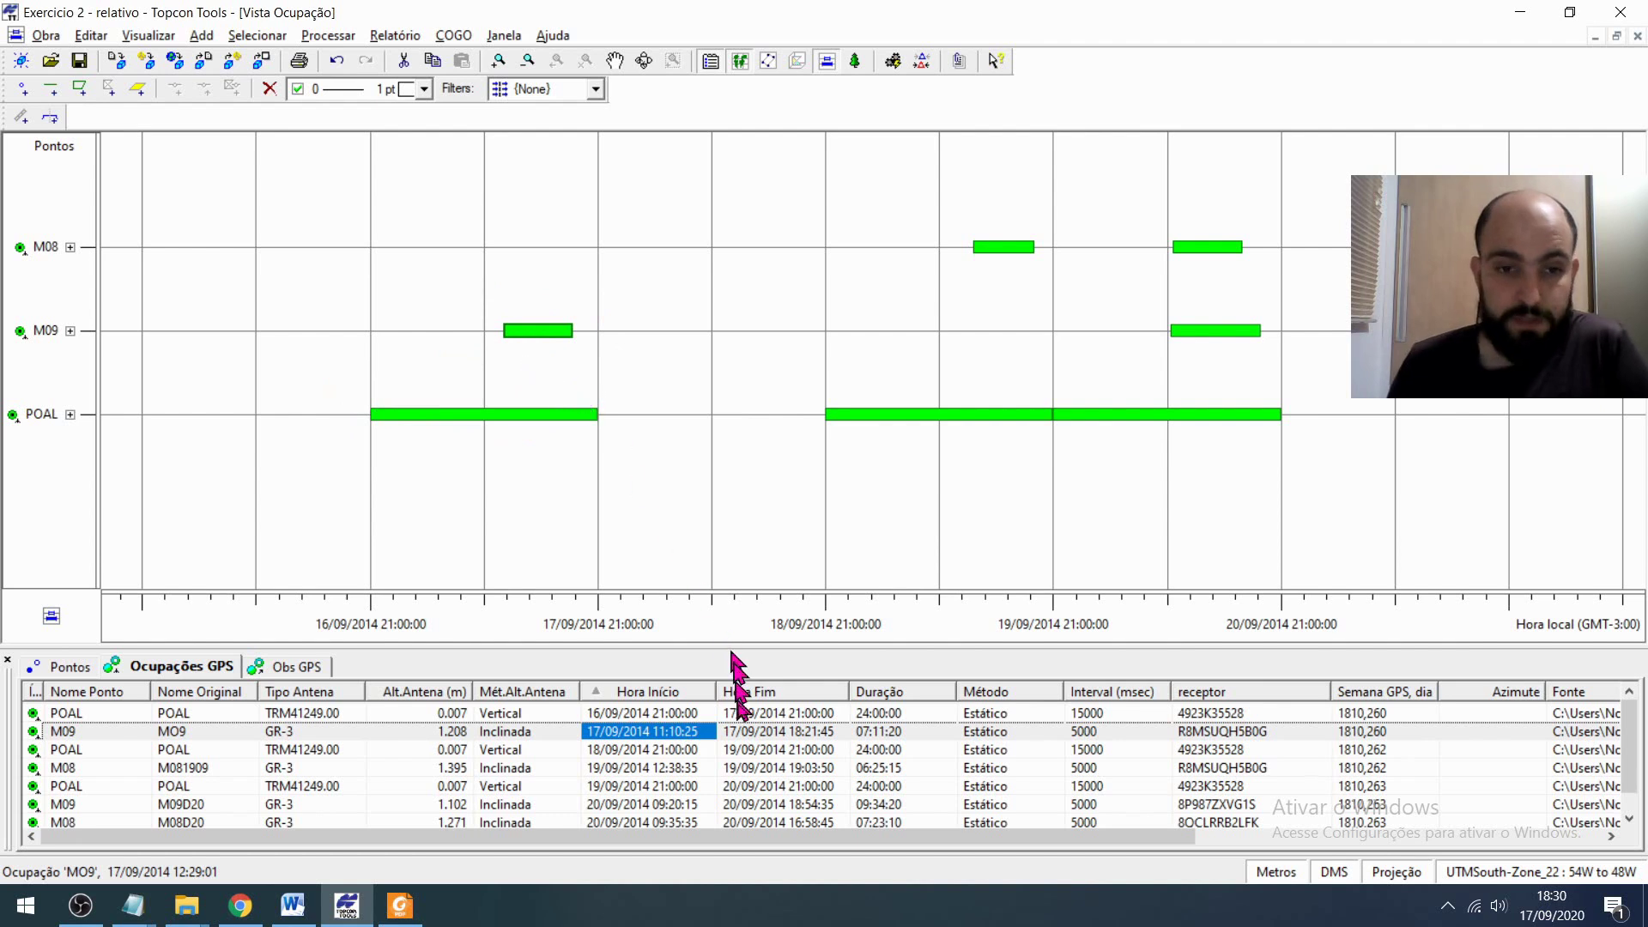
pyautogui.click(667, 714)
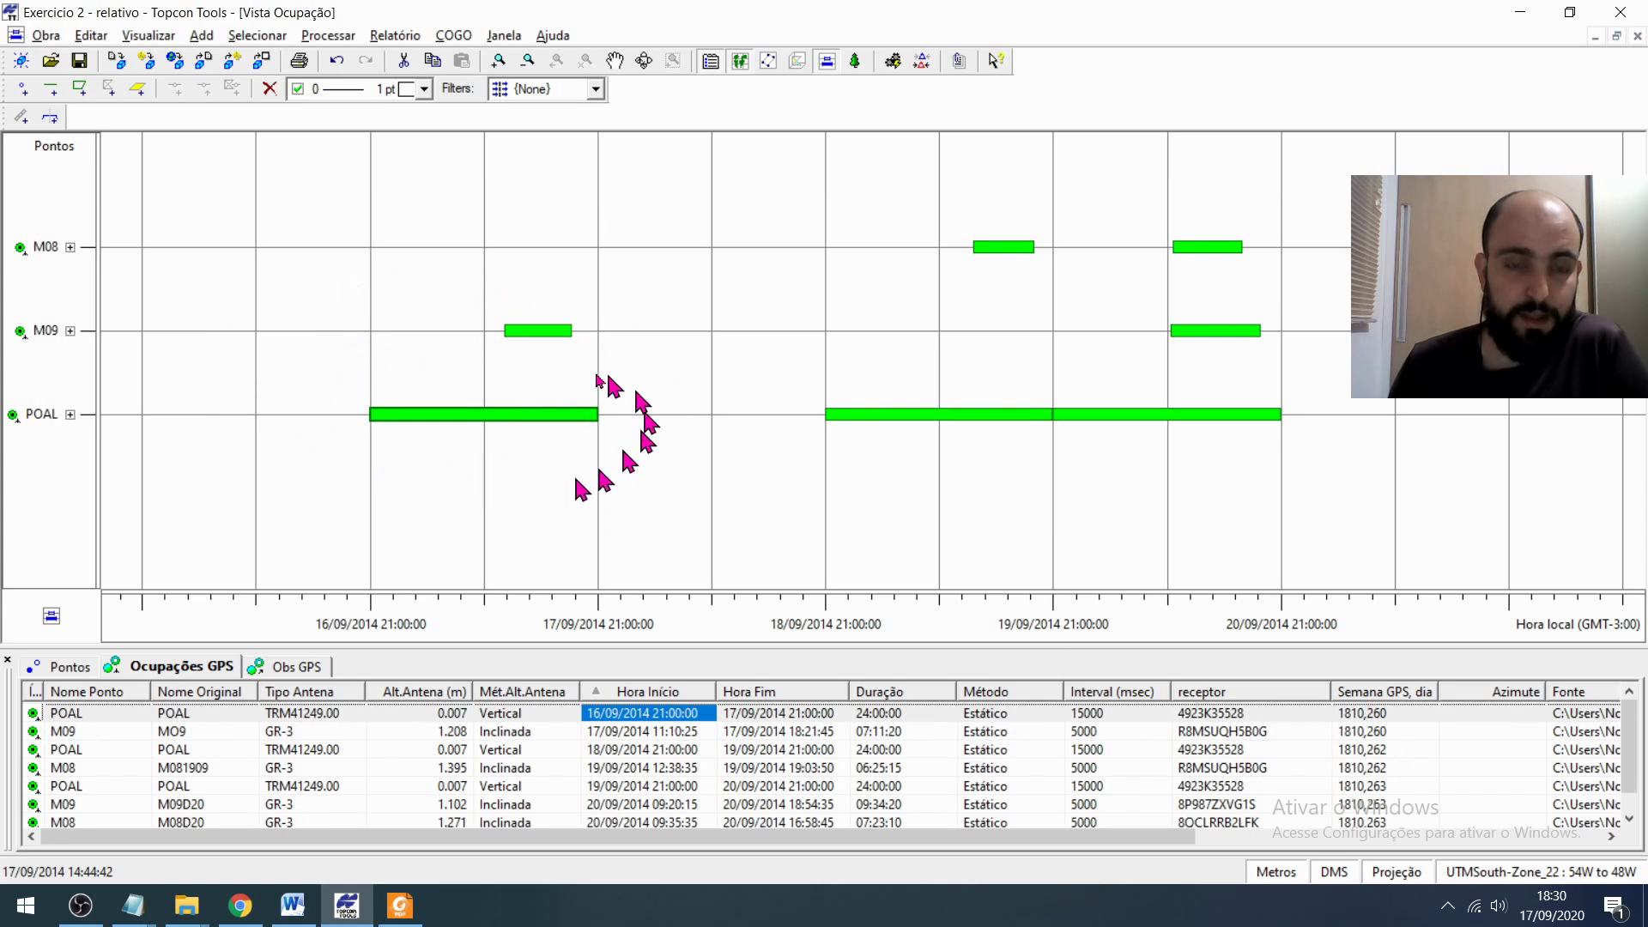
pyautogui.click(676, 731)
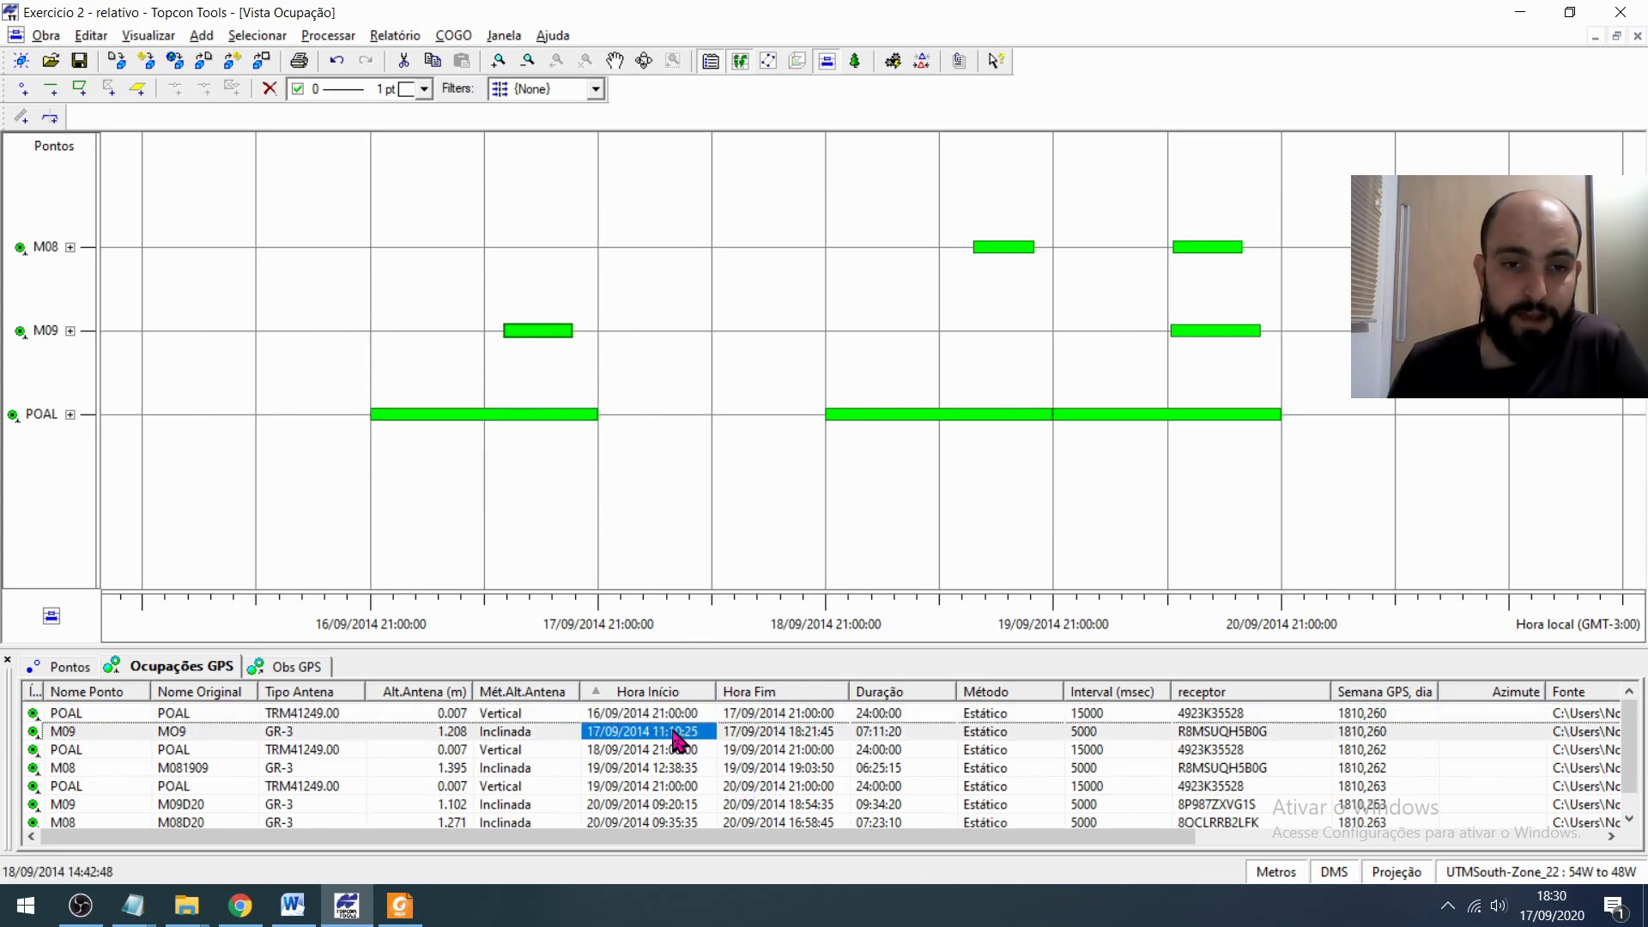
pyautogui.click(646, 715)
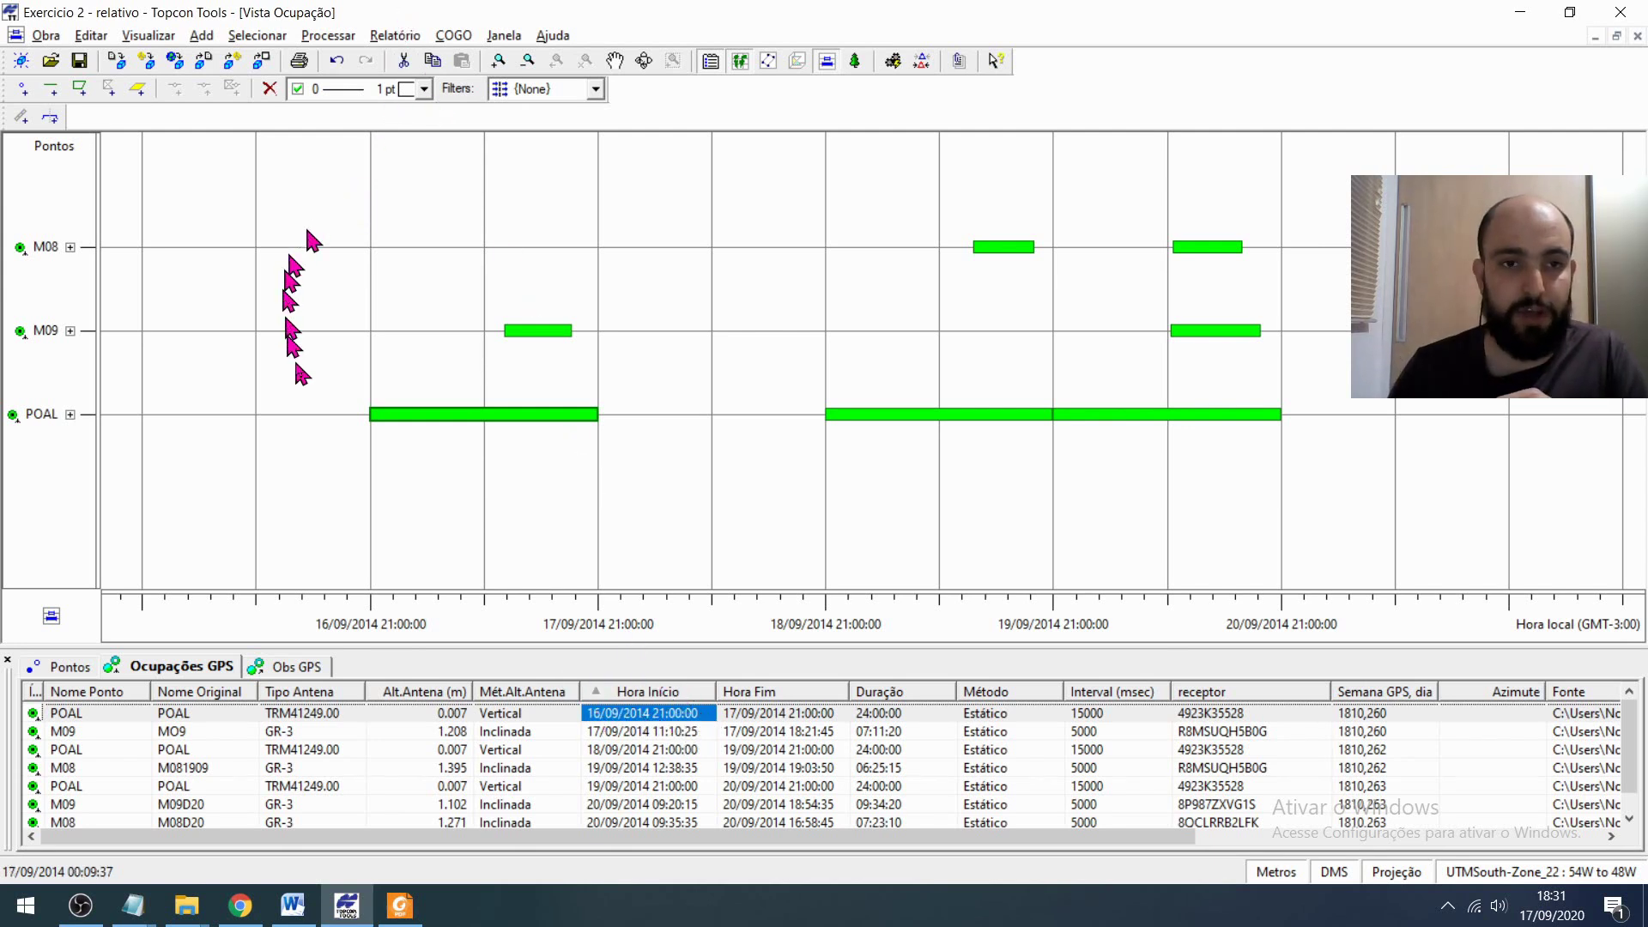
pyautogui.click(527, 361)
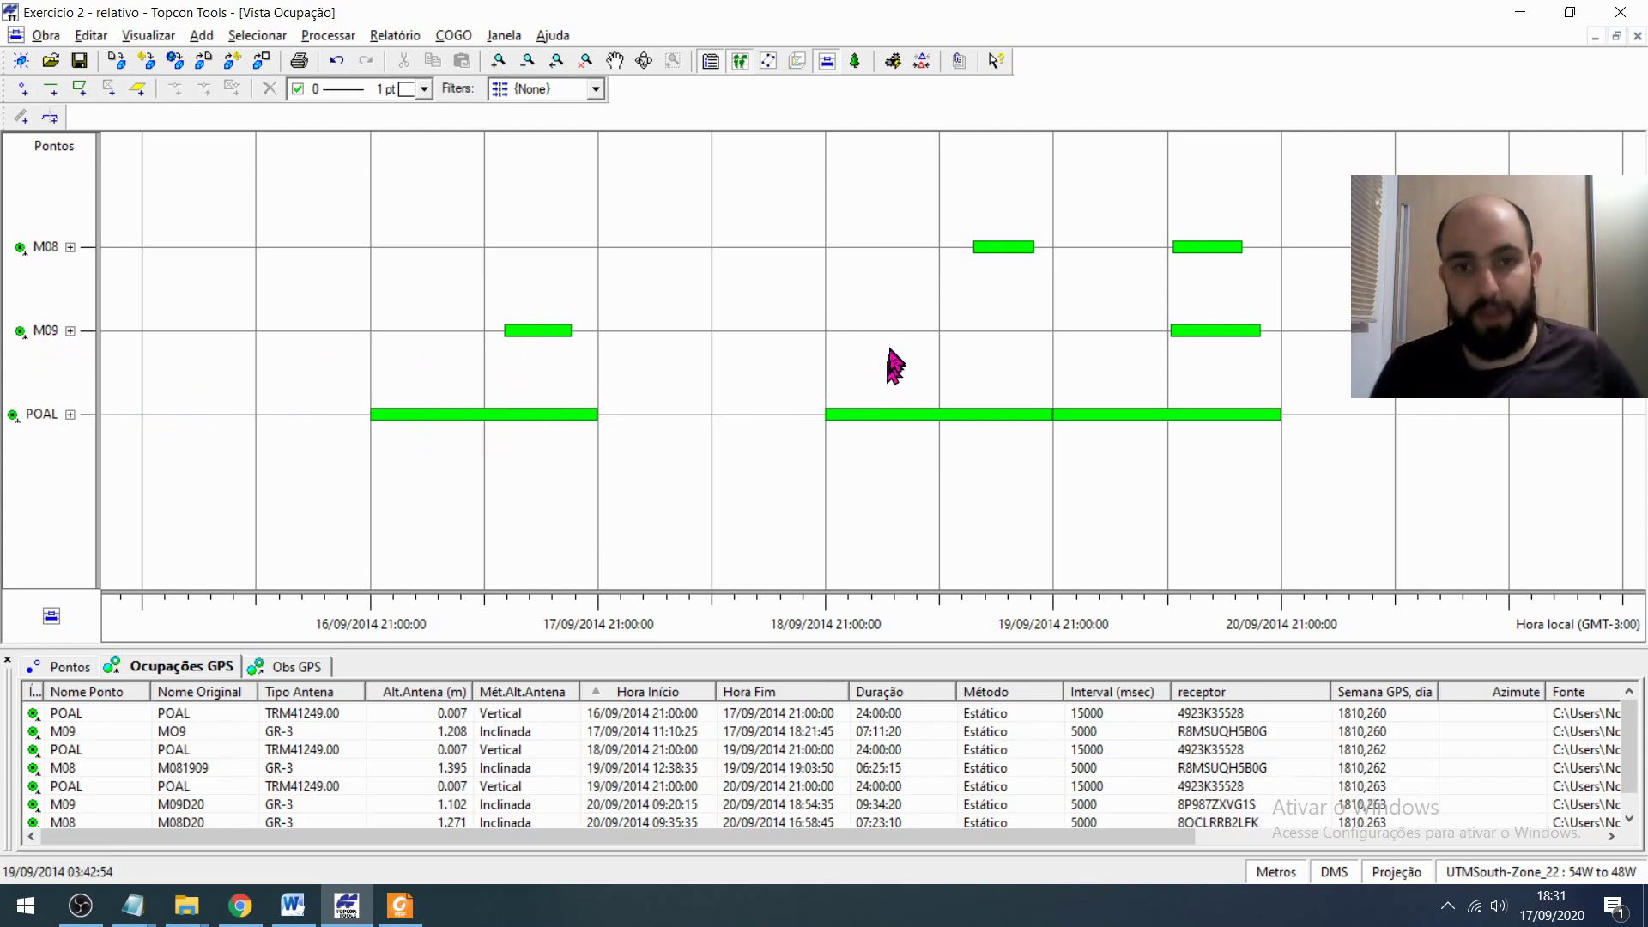
# - Compare the POAL occupation starting 18/09/2014 with the 19/09/2014 occupation of M08 to check their time overlap
pyautogui.click(942, 417)
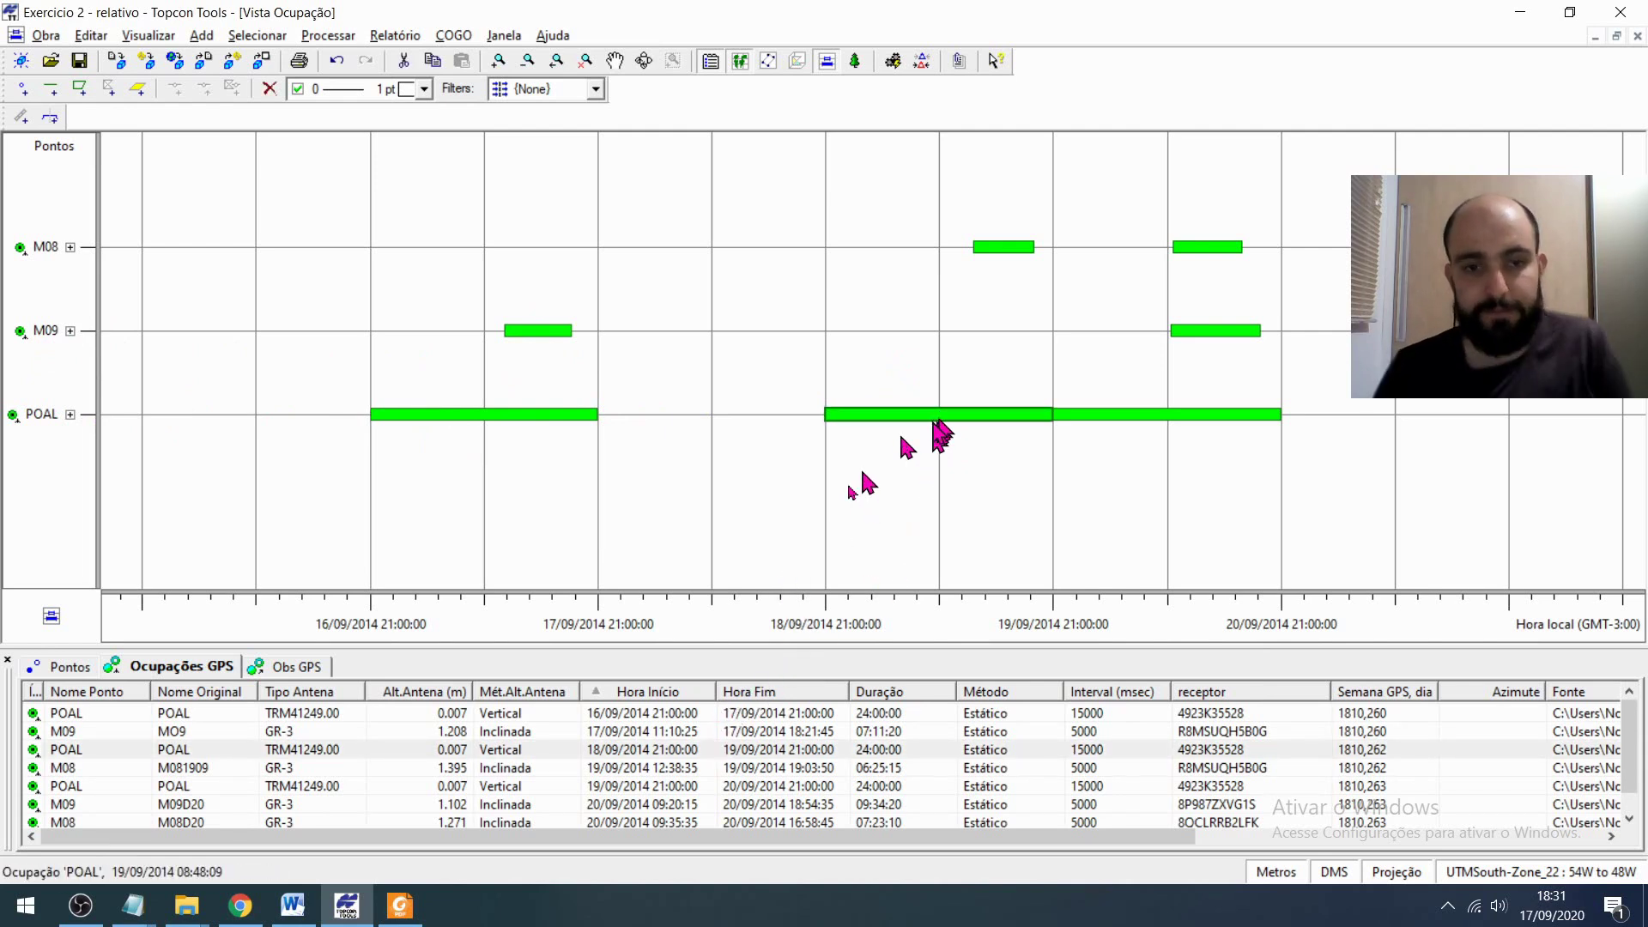
pyautogui.click(653, 750)
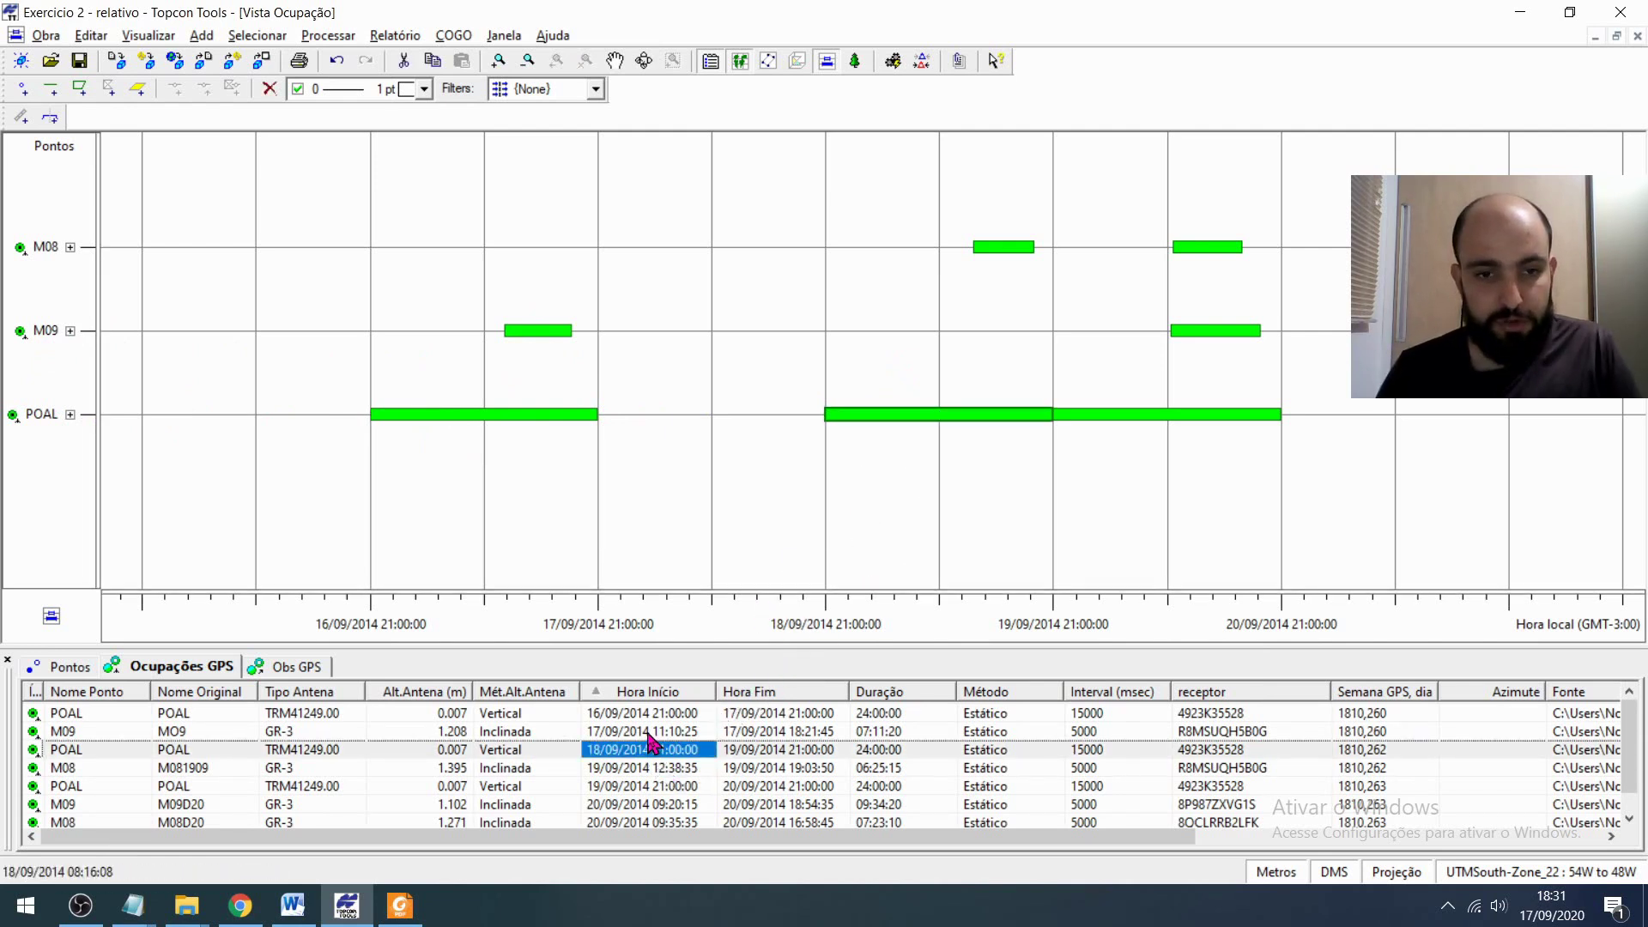
pyautogui.click(648, 734)
pyautogui.click(650, 769)
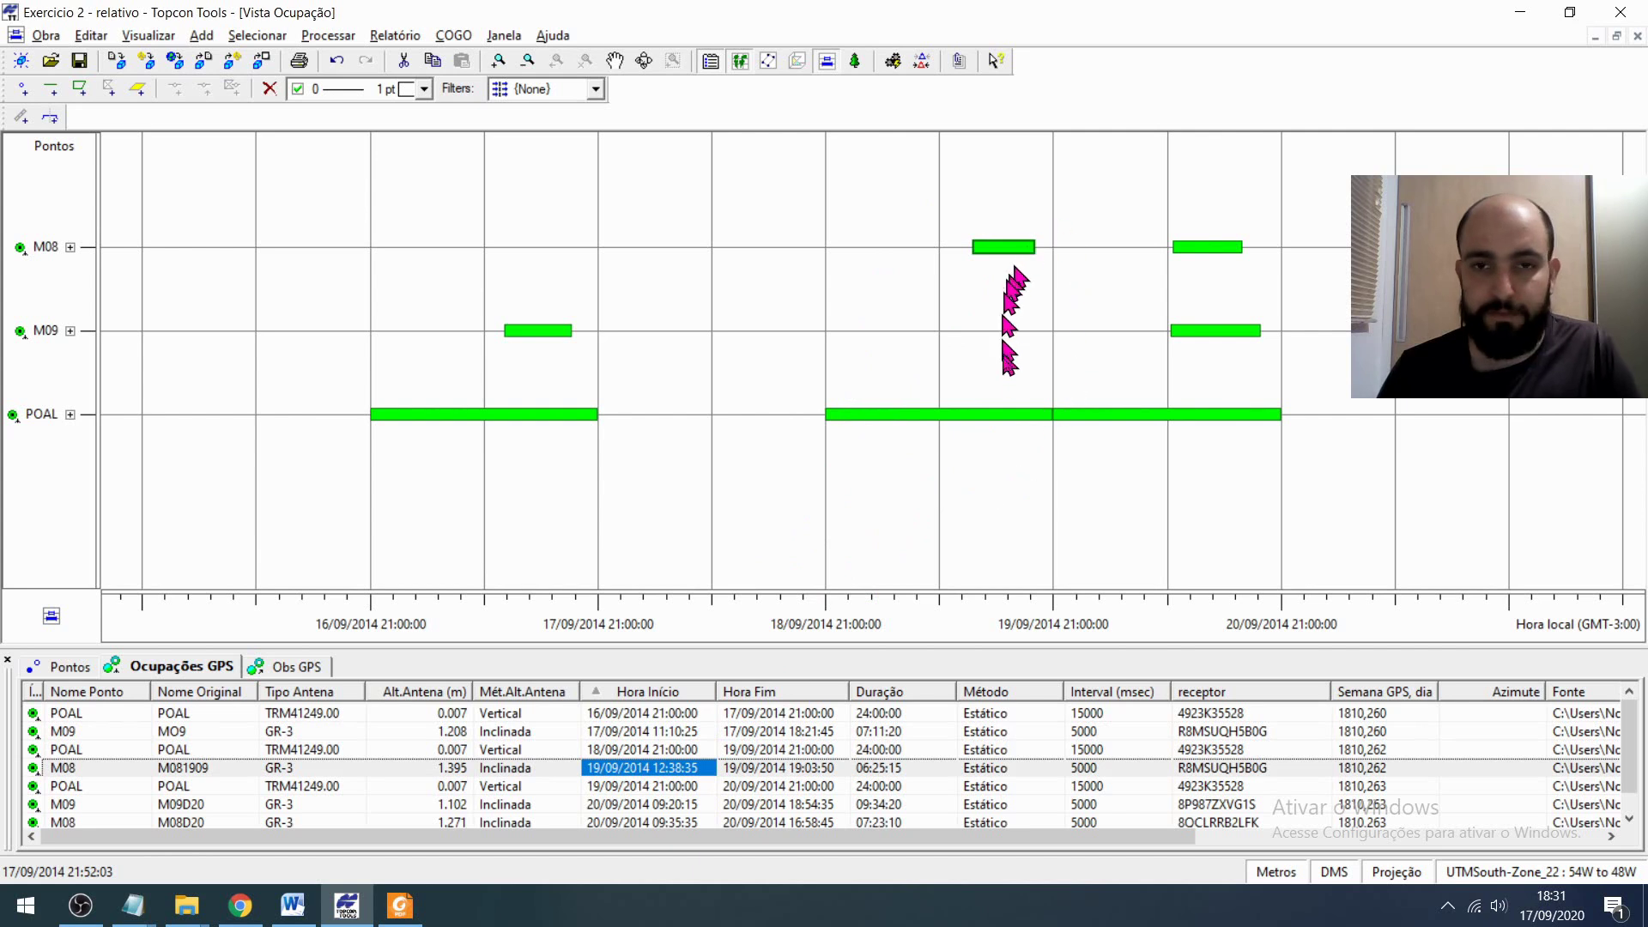
# - Compare the POAL occupation starting 19/09/2014 with the 20/09/2014 occupations of M08 and M09 to check their time overlap
pyautogui.click(1010, 393)
pyautogui.moveTo(1013, 418); pyautogui.dragTo(1207, 426)
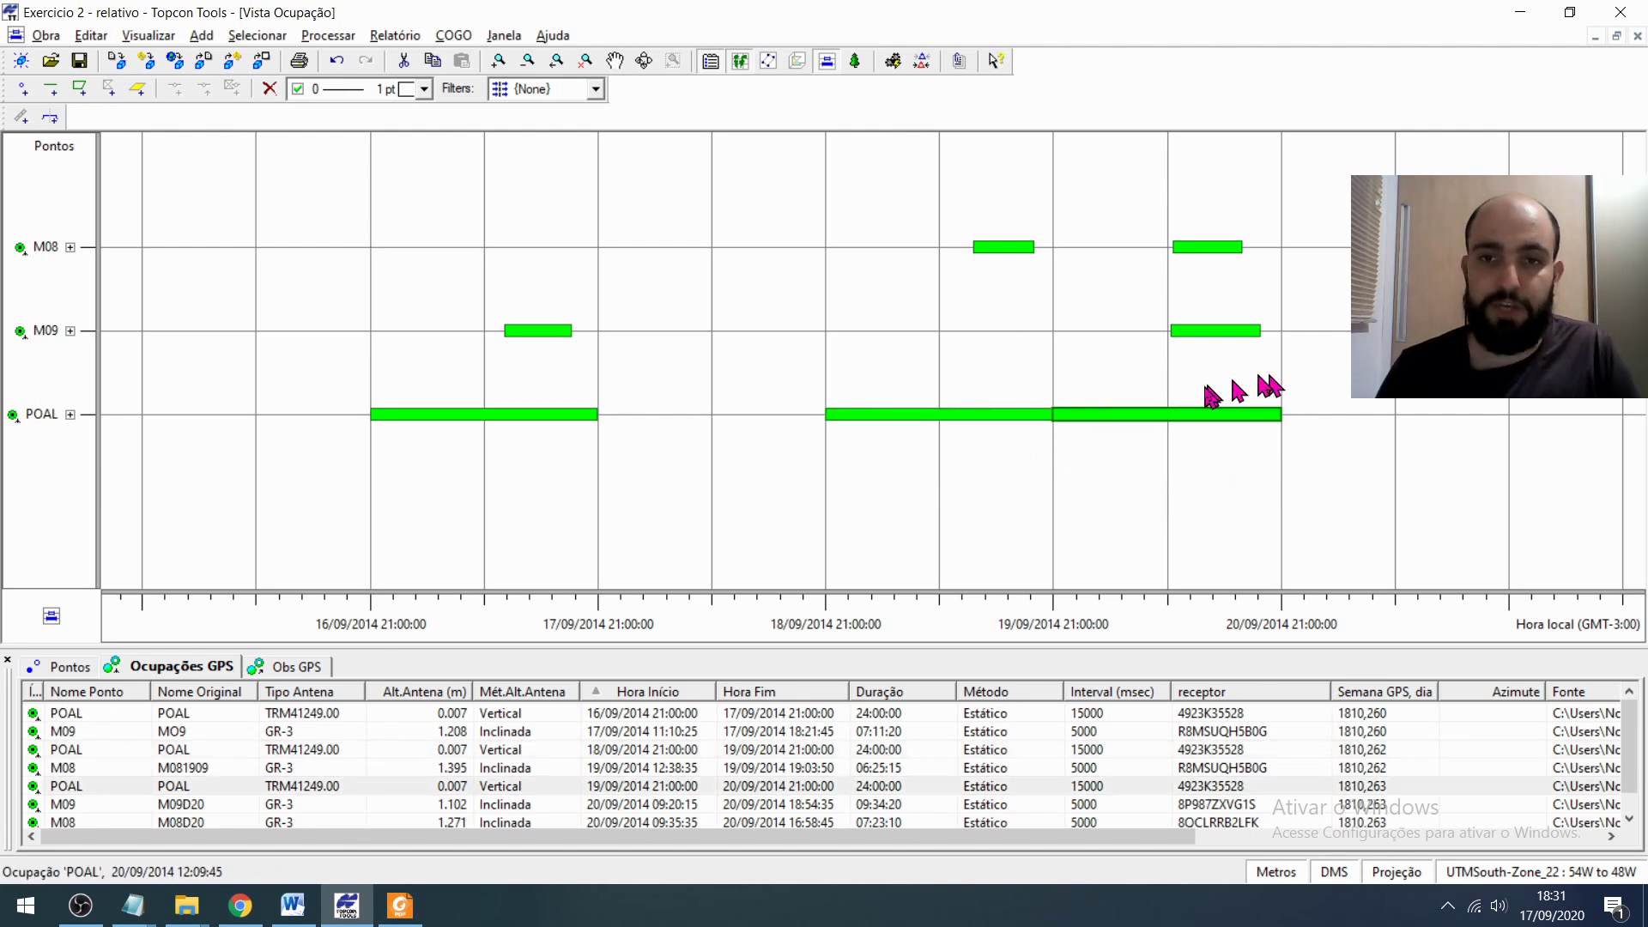
pyautogui.moveTo(1204, 337); pyautogui.dragTo(1183, 244)
pyautogui.click(1219, 329)
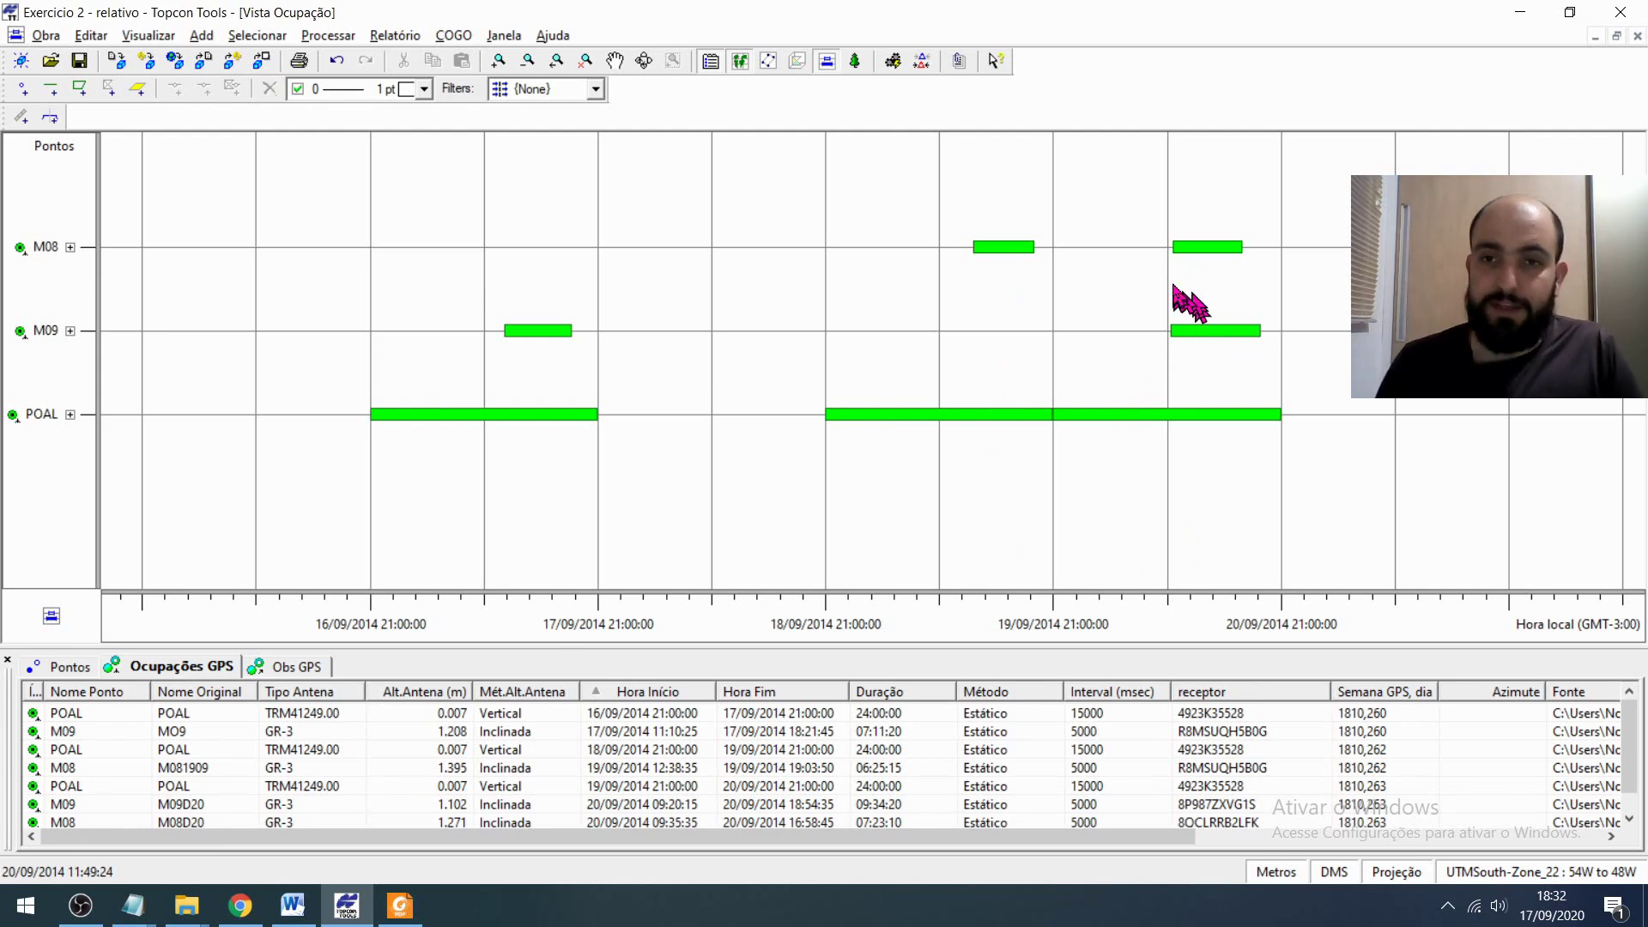
# - Compare the 20/09/2014 occupations of M08 and M09 with each other to check their simultaneous tracking time
pyautogui.click(1191, 249)
pyautogui.click(1212, 316)
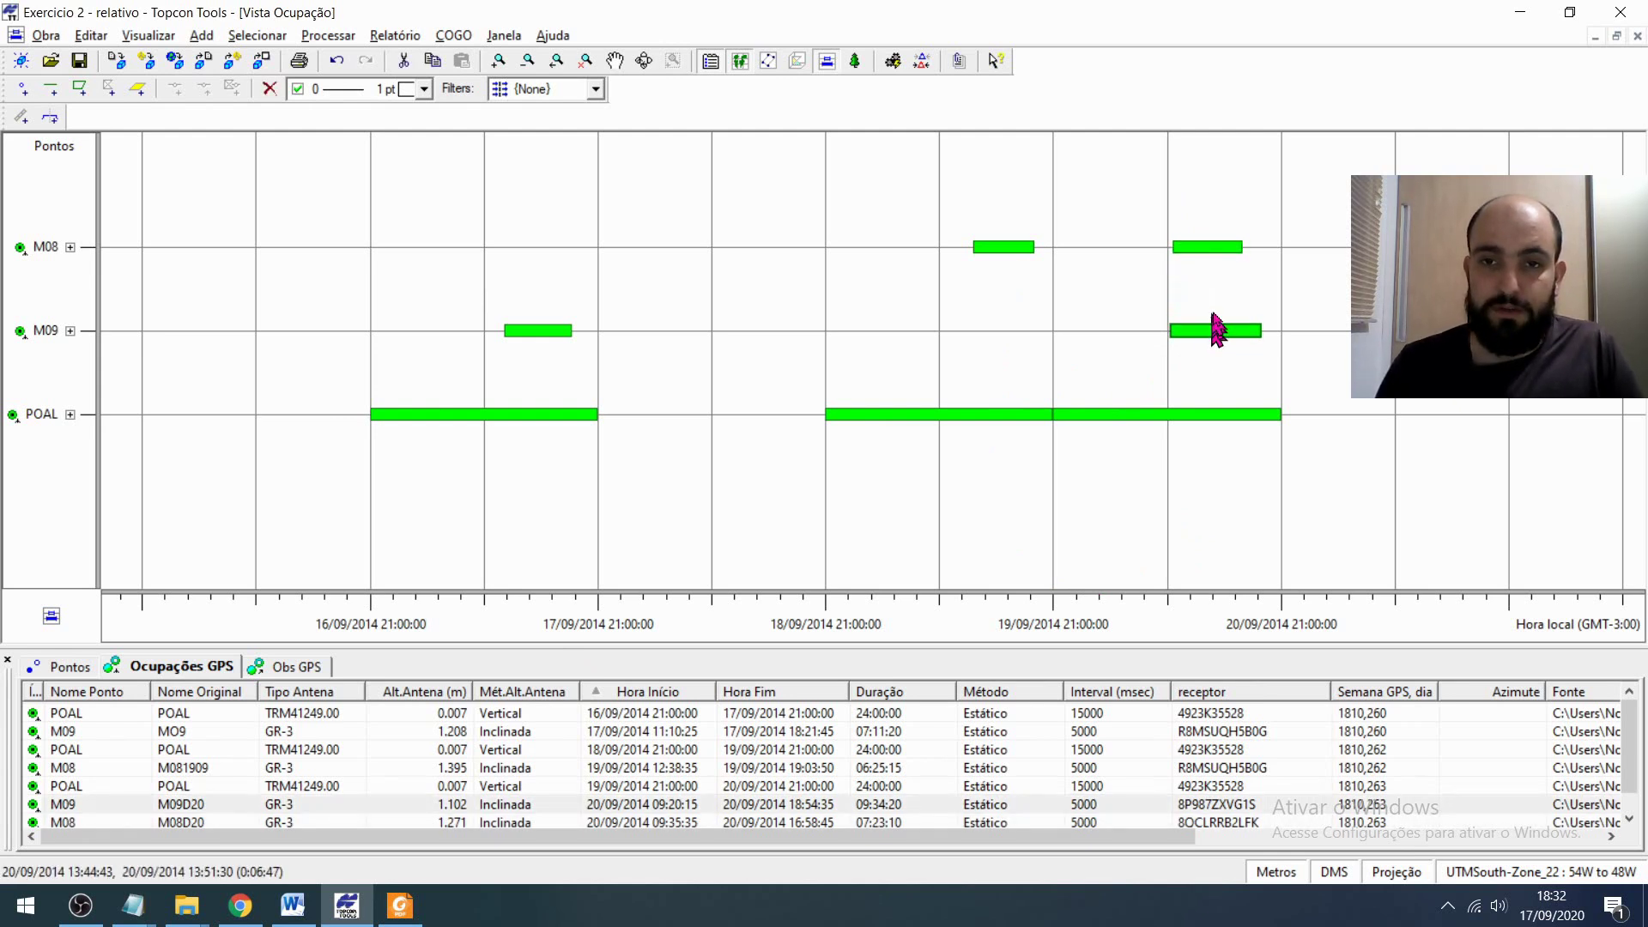
pyautogui.click(1212, 249)
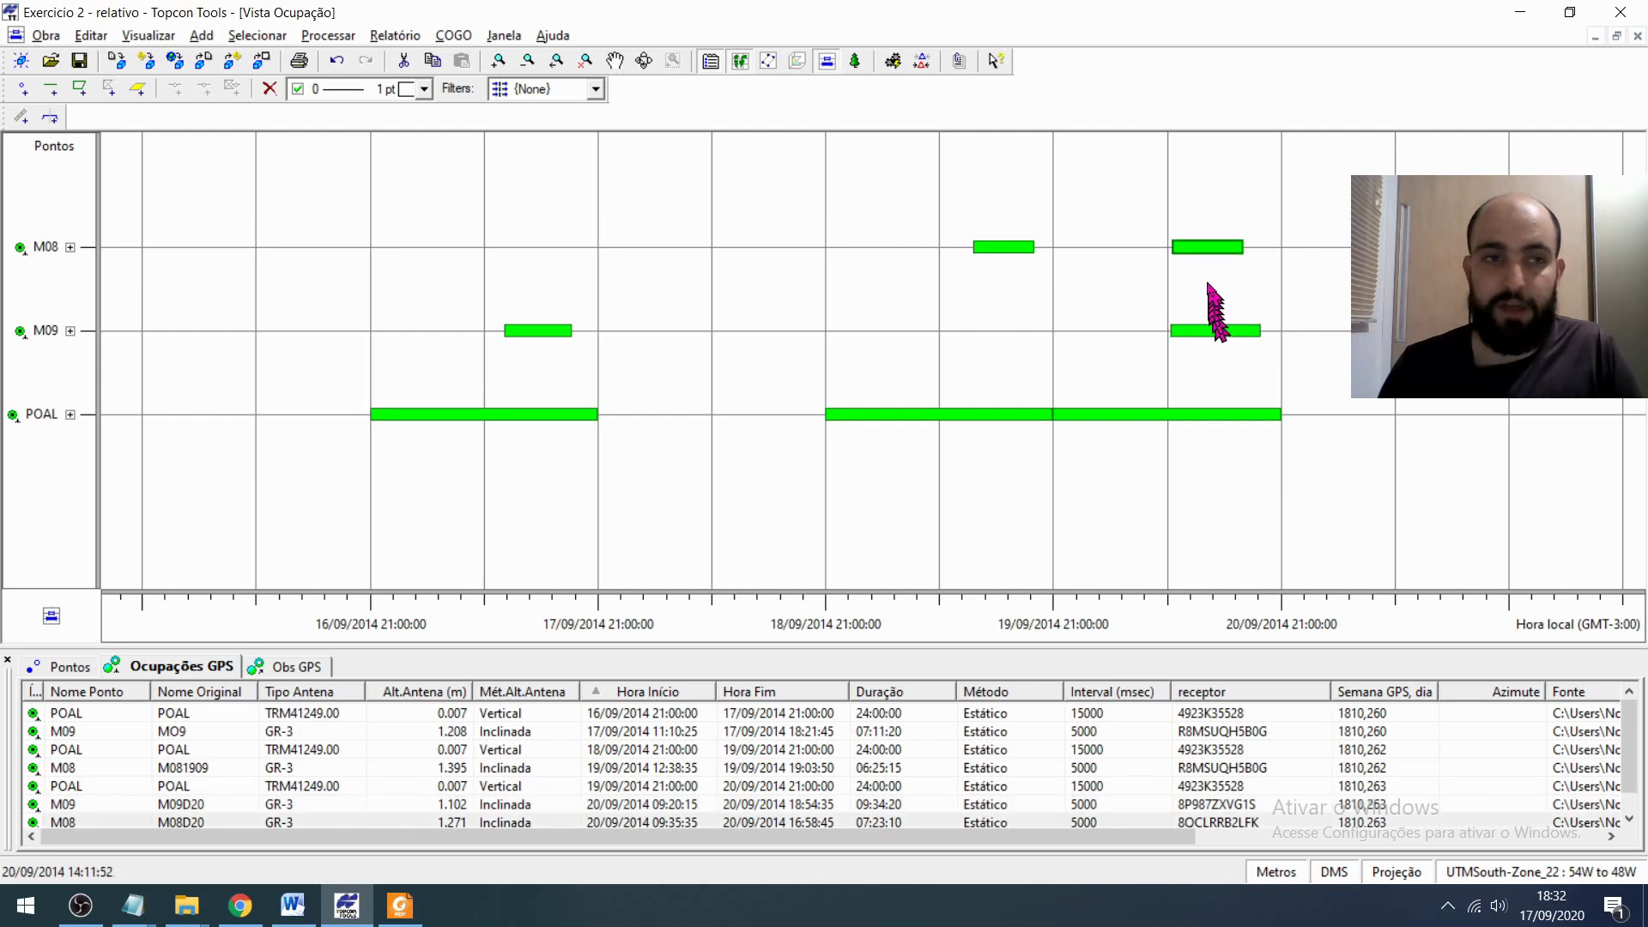
pyautogui.click(1183, 336)
pyautogui.click(1178, 249)
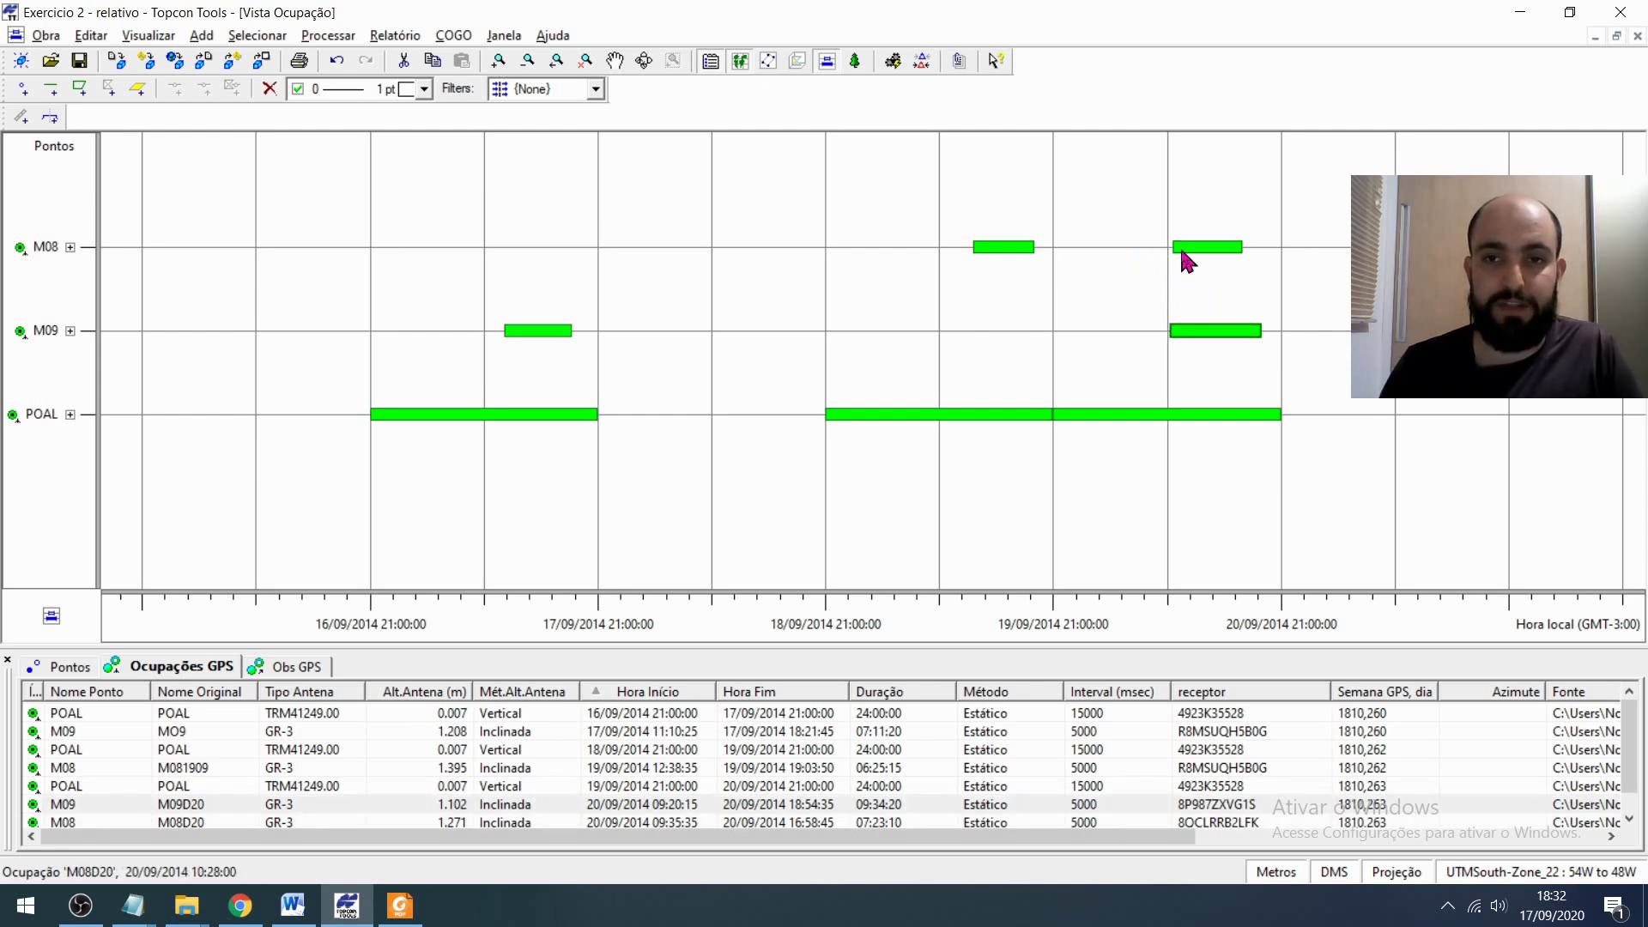
pyautogui.click(1181, 333)
pyautogui.click(1194, 249)
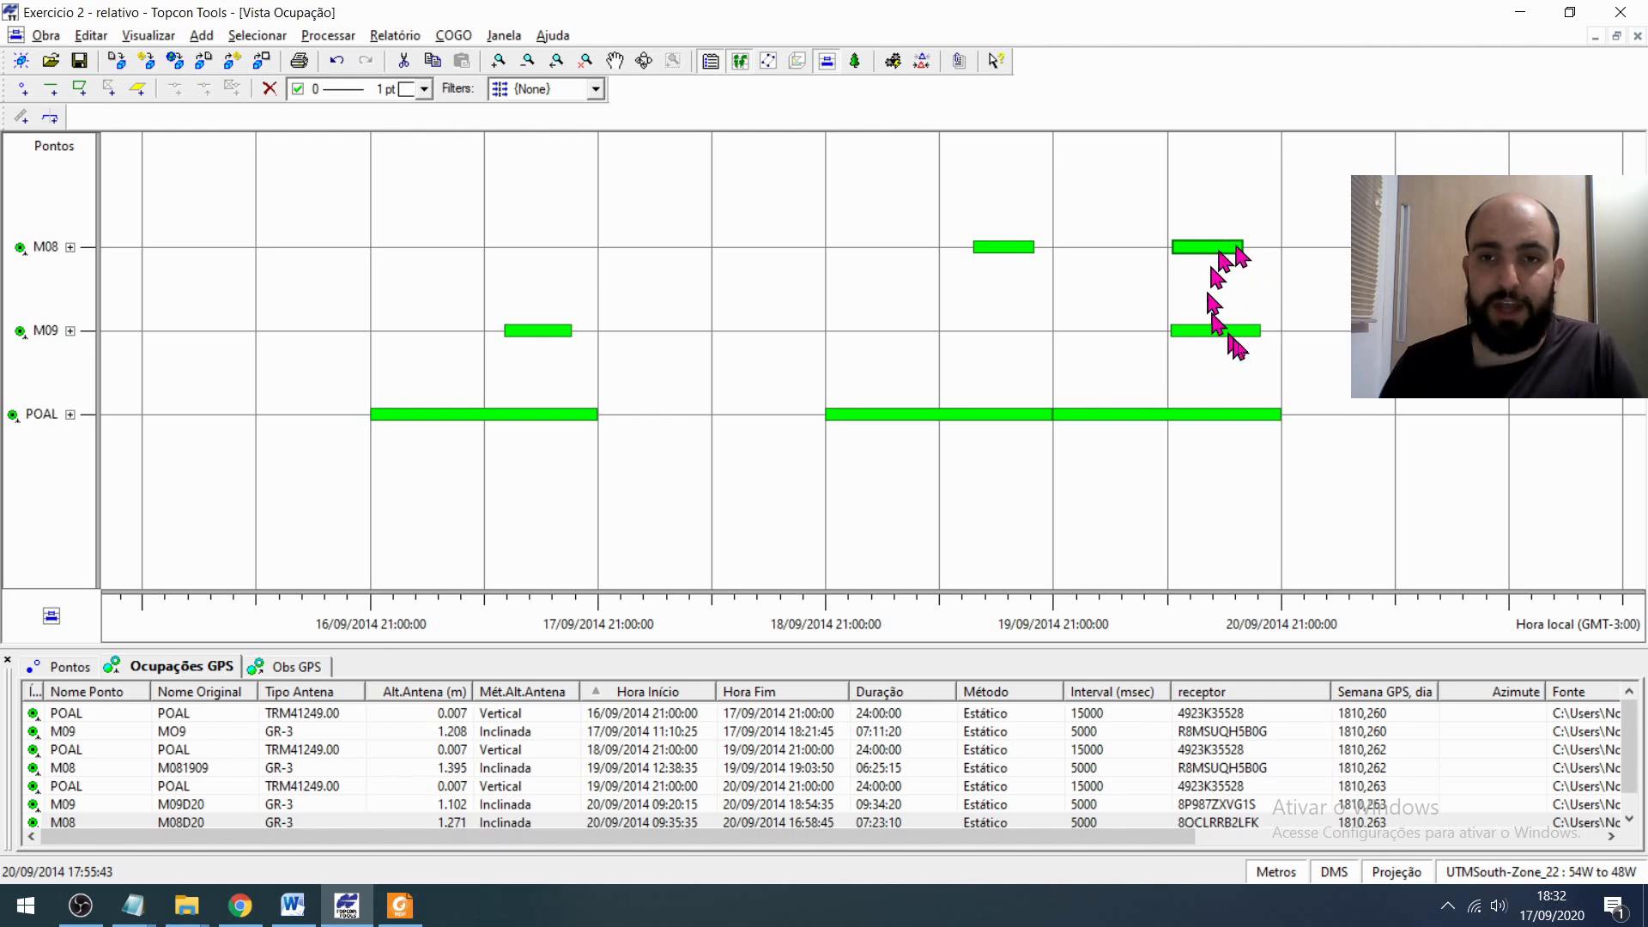
# - List the GPS observations and select the one from M08 to M09
pyautogui.click(289, 666)
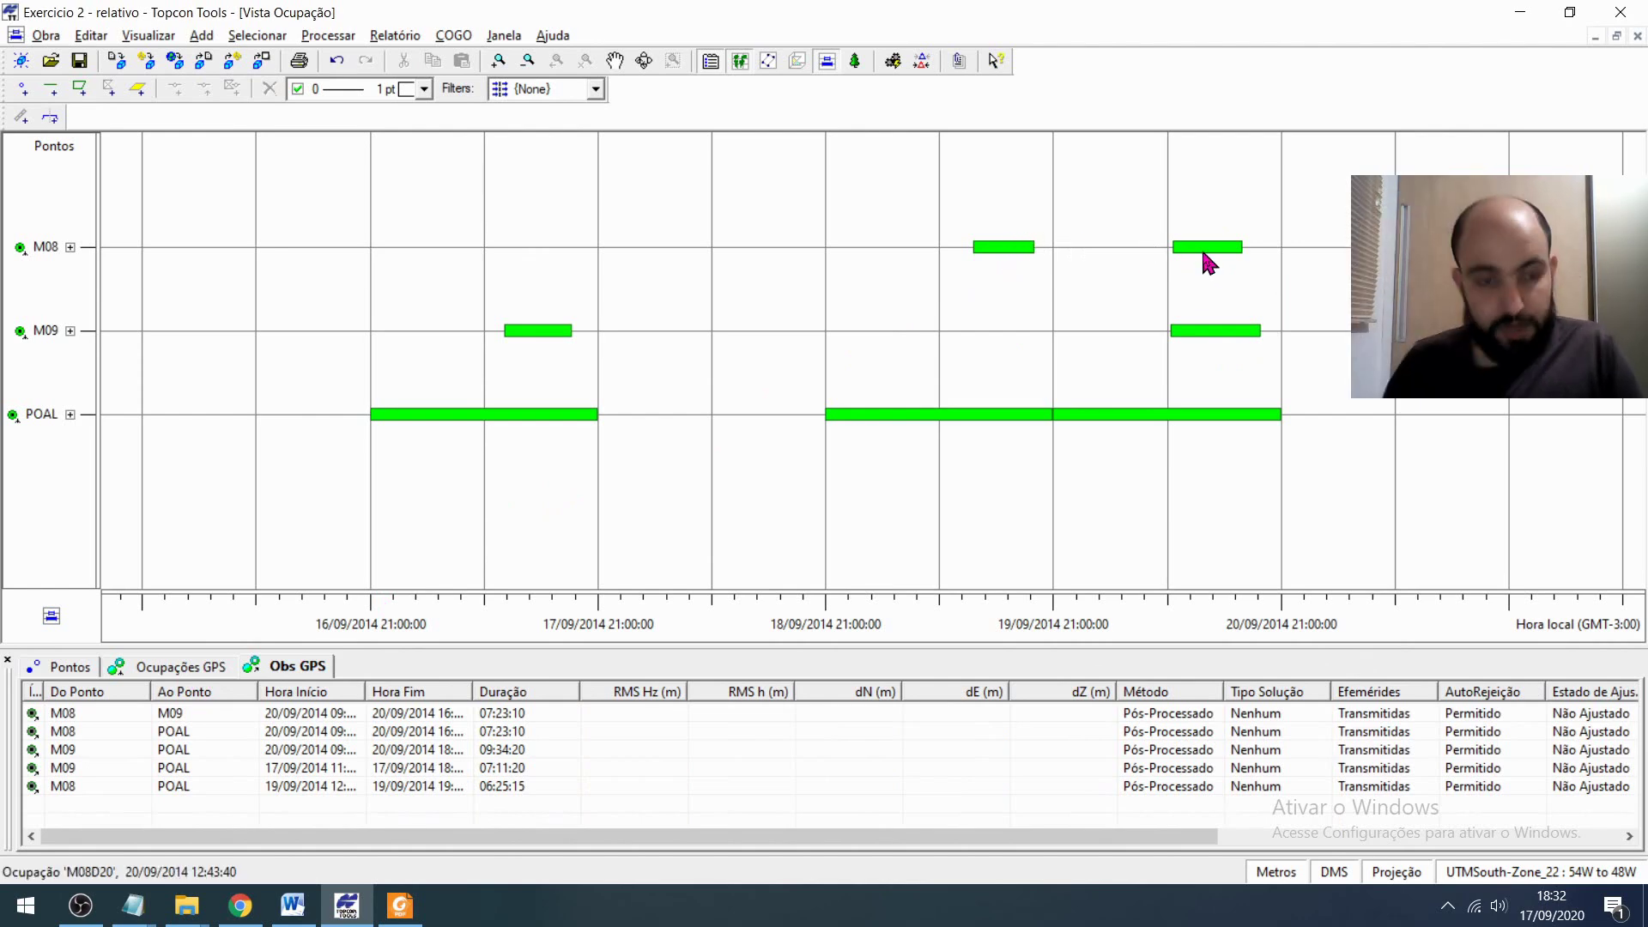
pyautogui.click(211, 667)
pyautogui.click(262, 670)
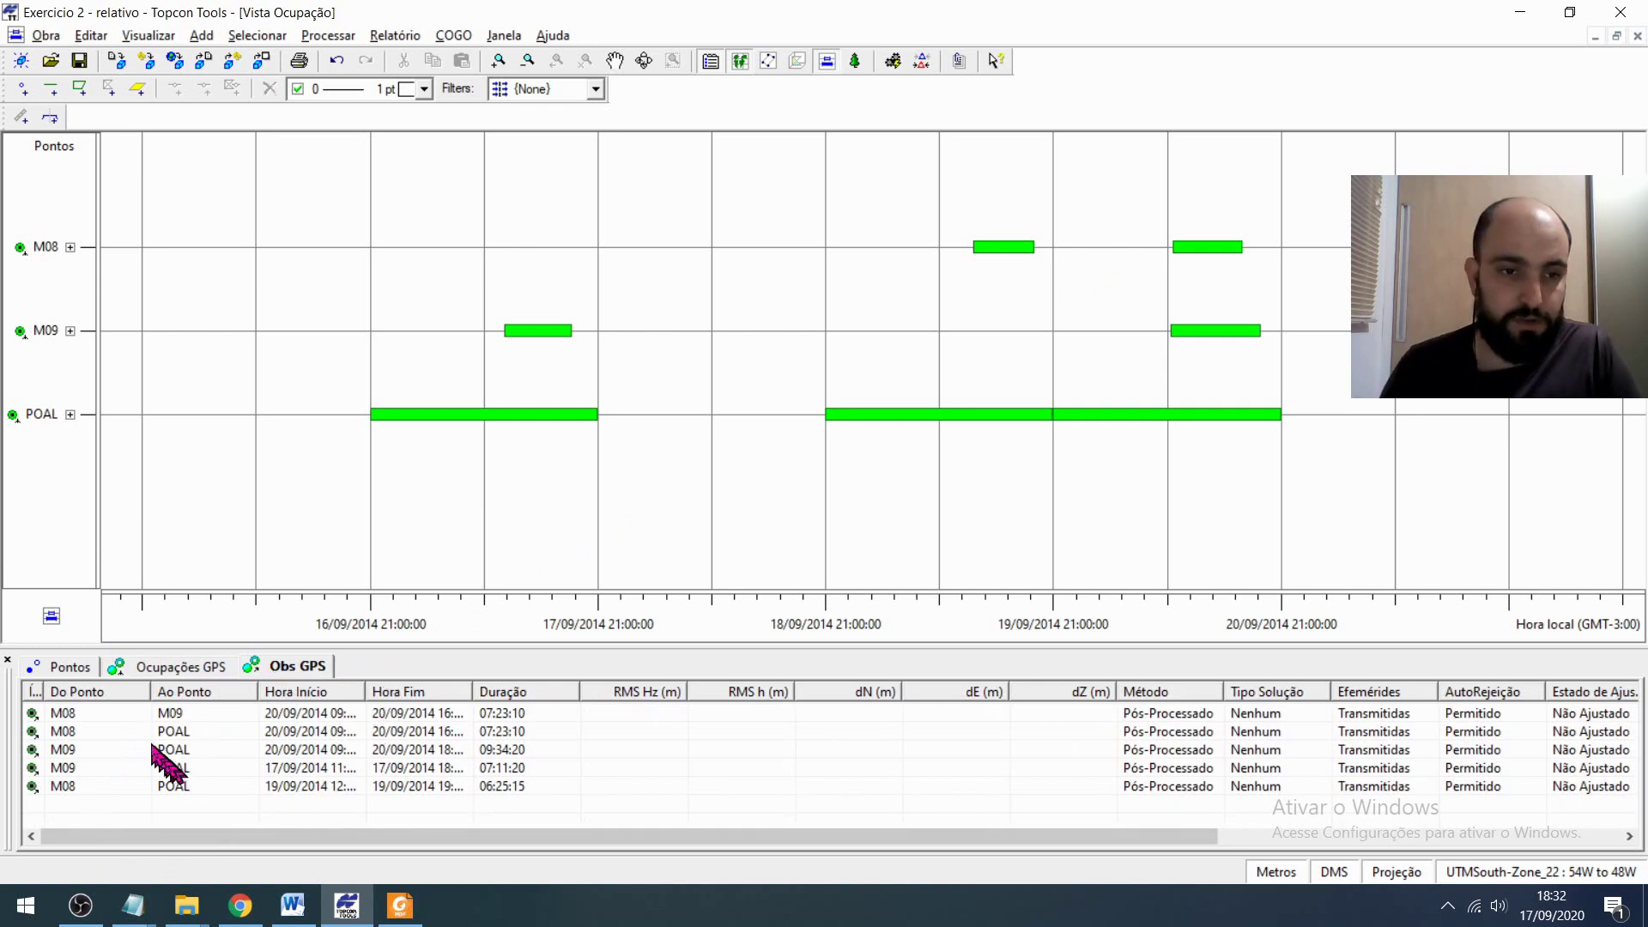
pyautogui.click(176, 732)
pyautogui.click(184, 714)
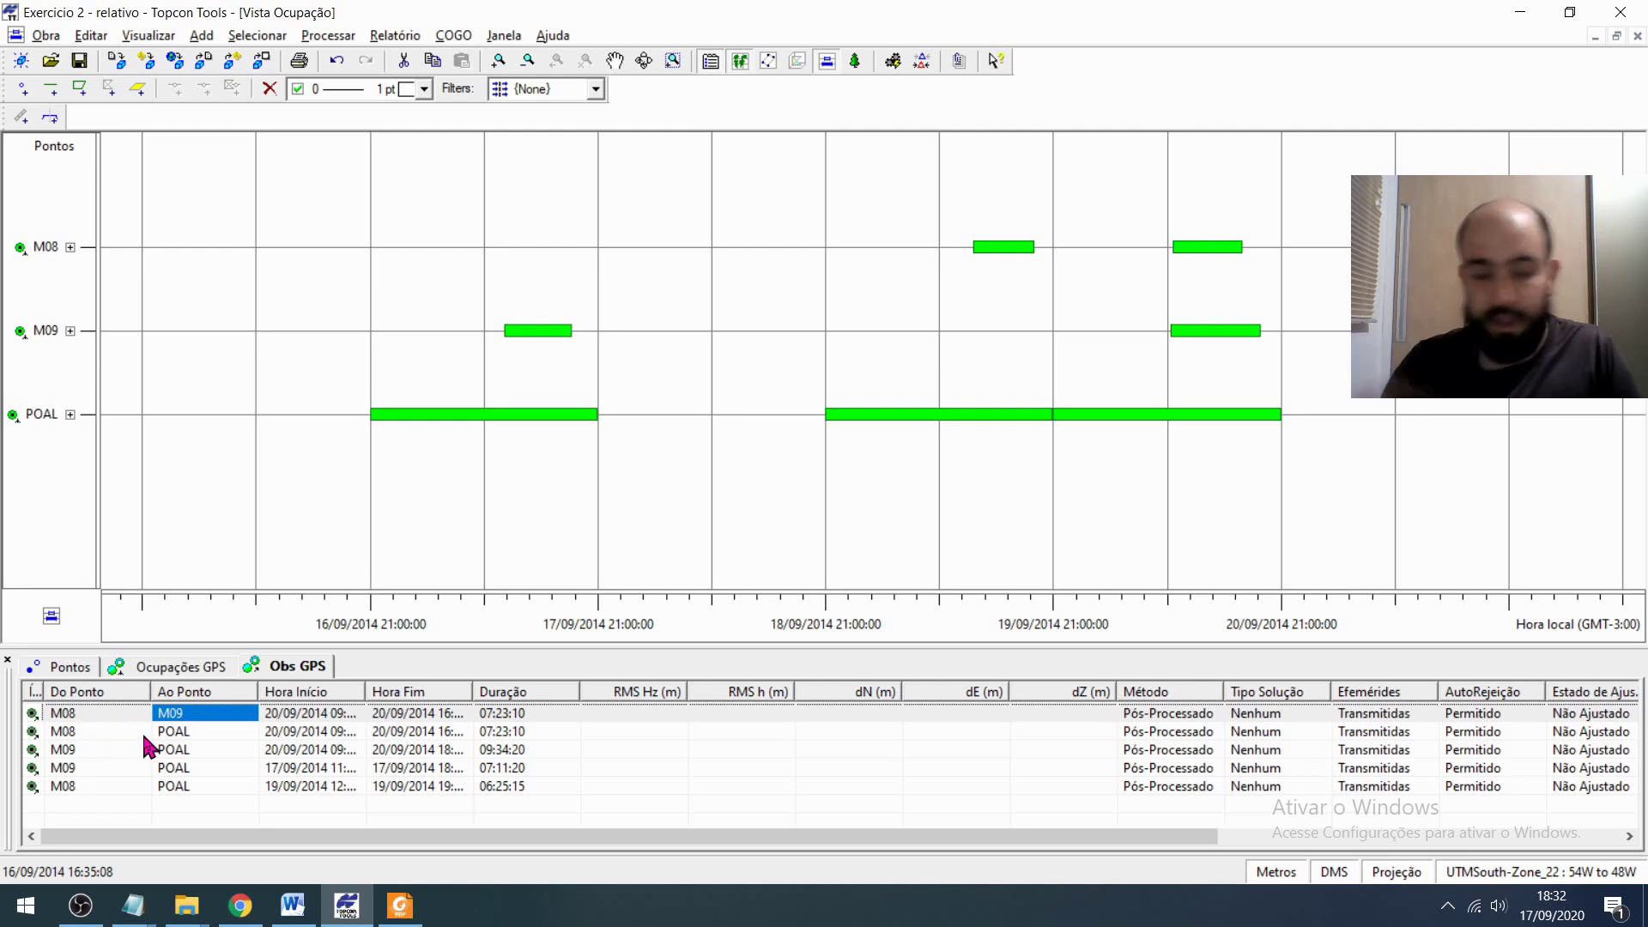
pyautogui.click(144, 735)
pyautogui.click(163, 713)
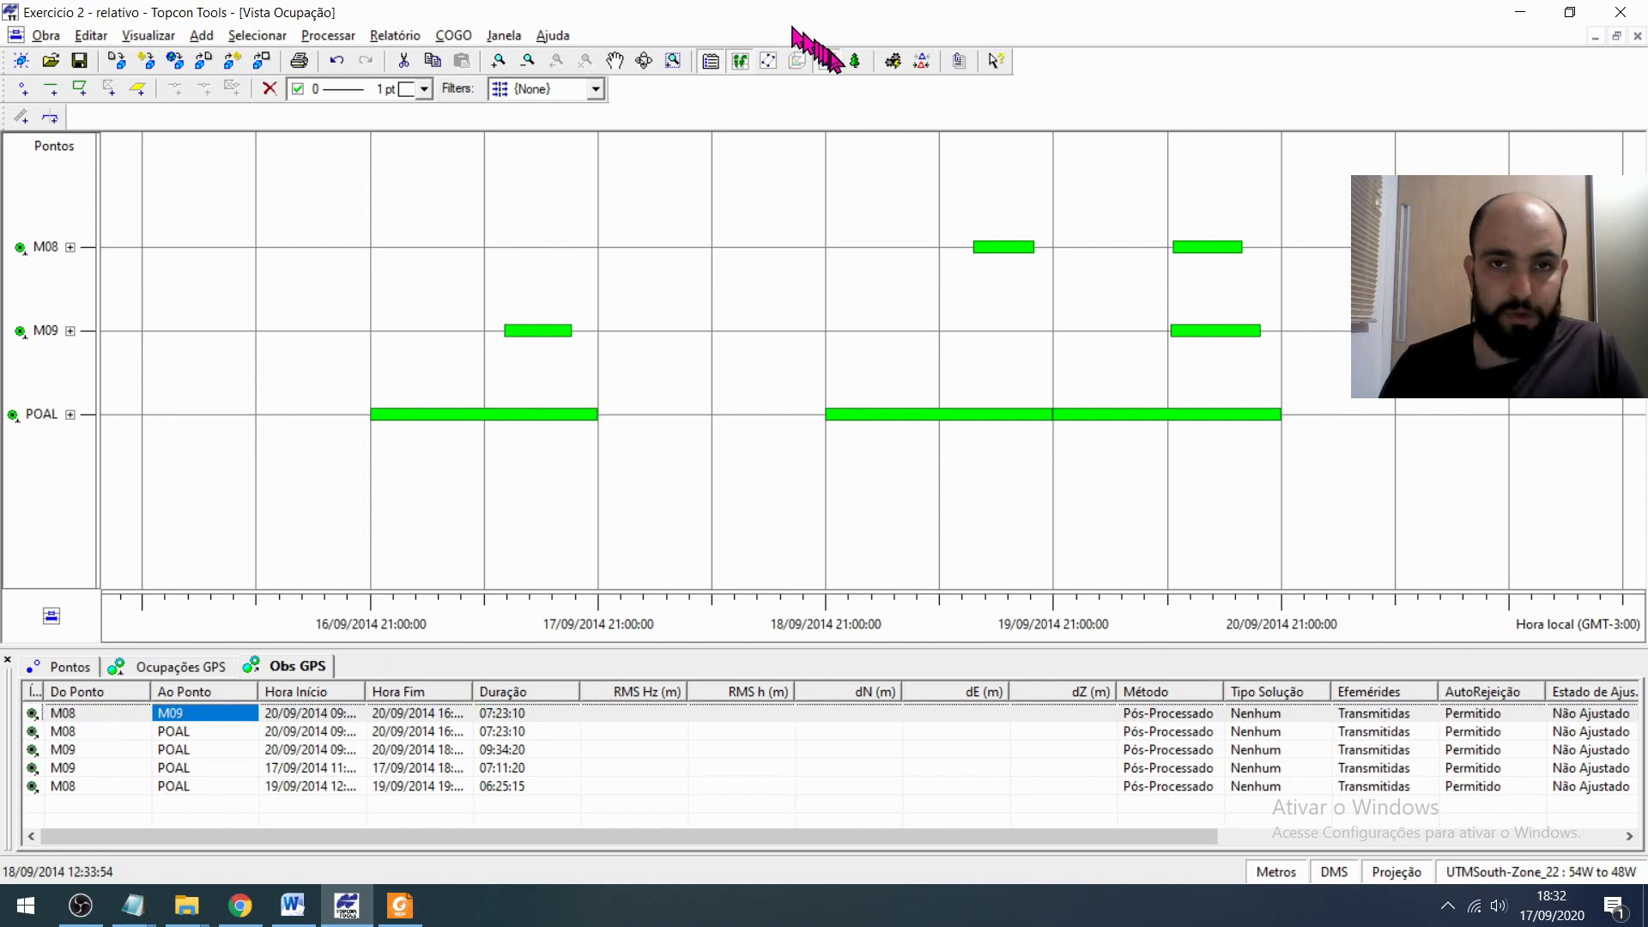
# - Display the map and delete the GPS observation between M08 and M09
pyautogui.click(741, 61)
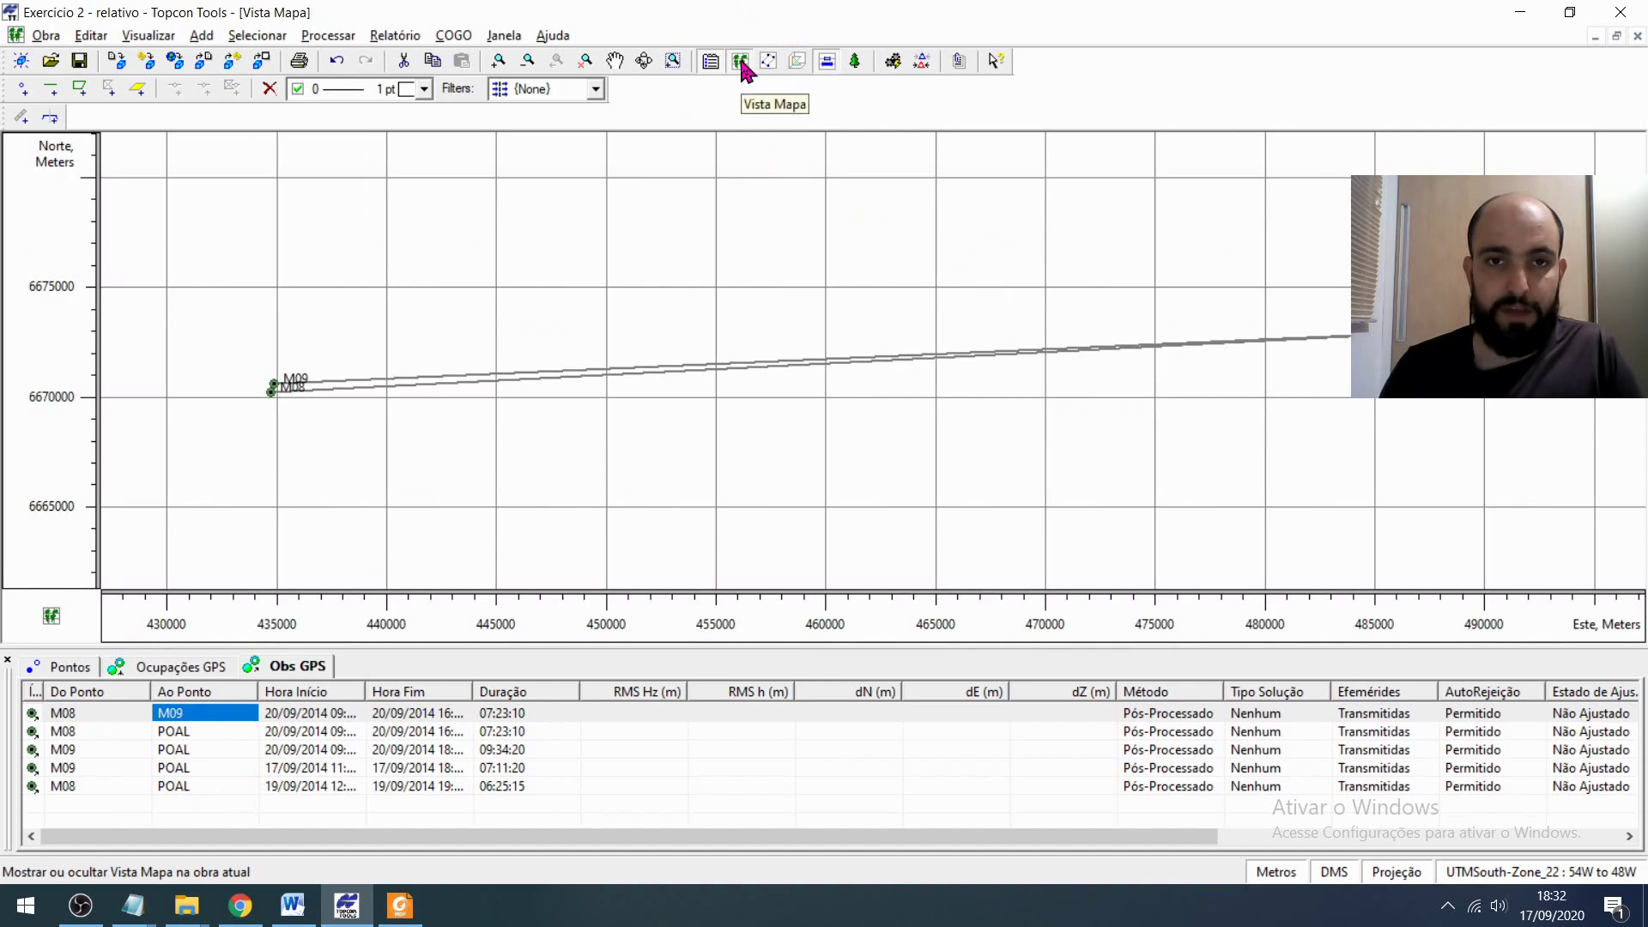
pyautogui.scroll(5, 258, 375)
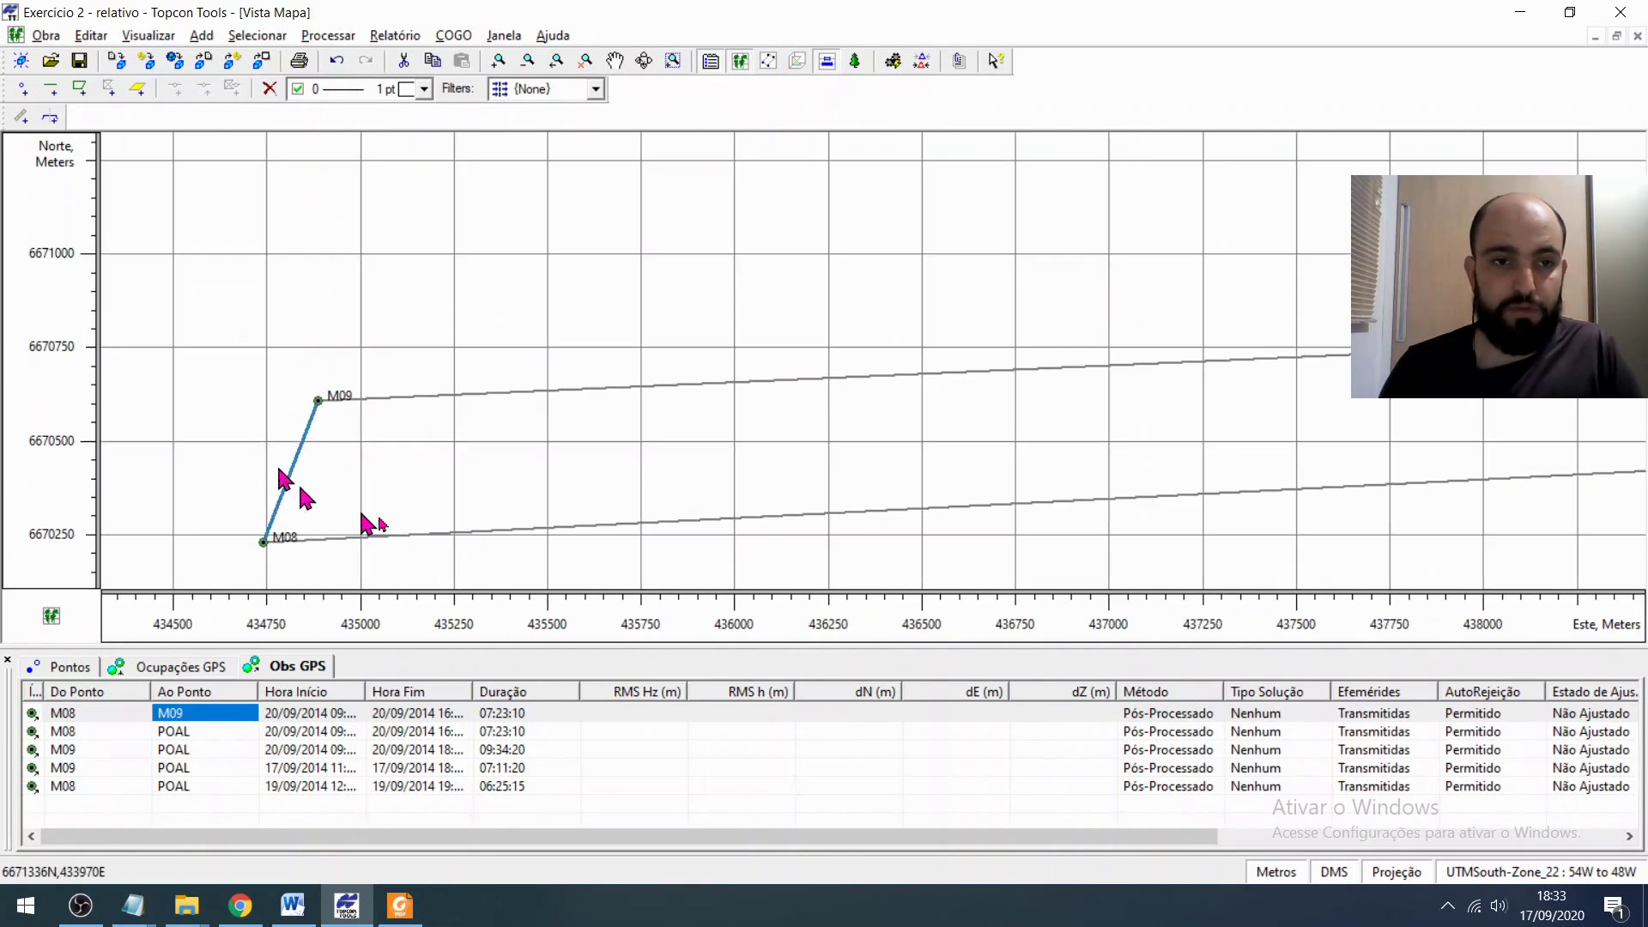
pyautogui.scroll(1, 245, 436)
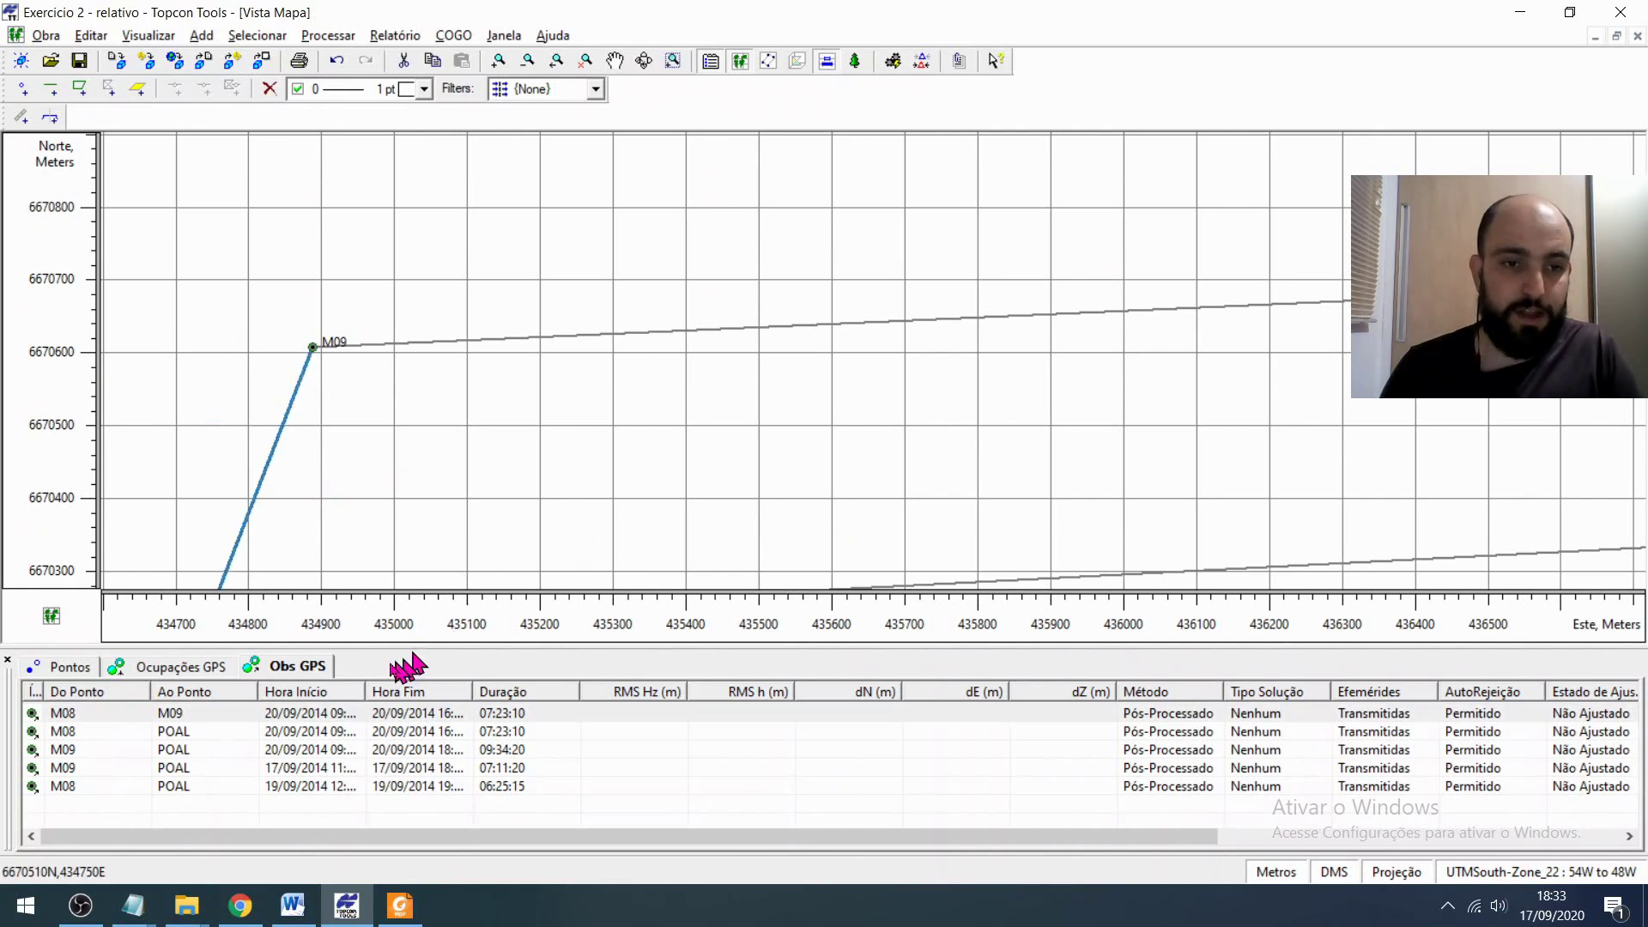
pyautogui.click(230, 714)
pyautogui.click(228, 730)
pyautogui.click(227, 713)
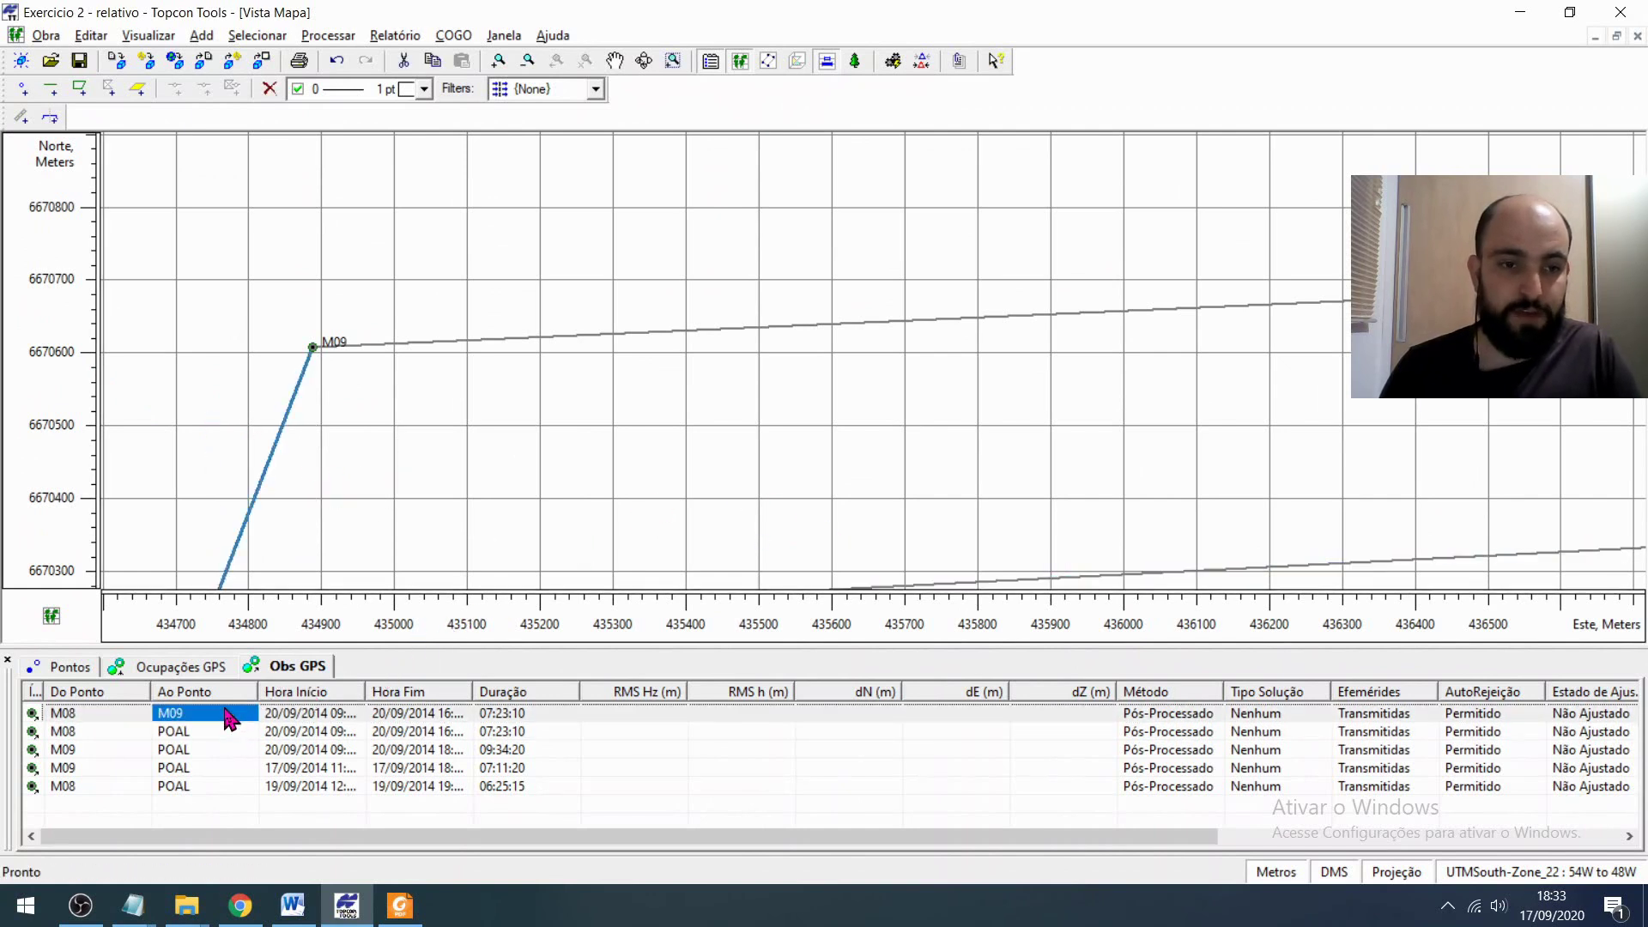
pyautogui.press('Delete')
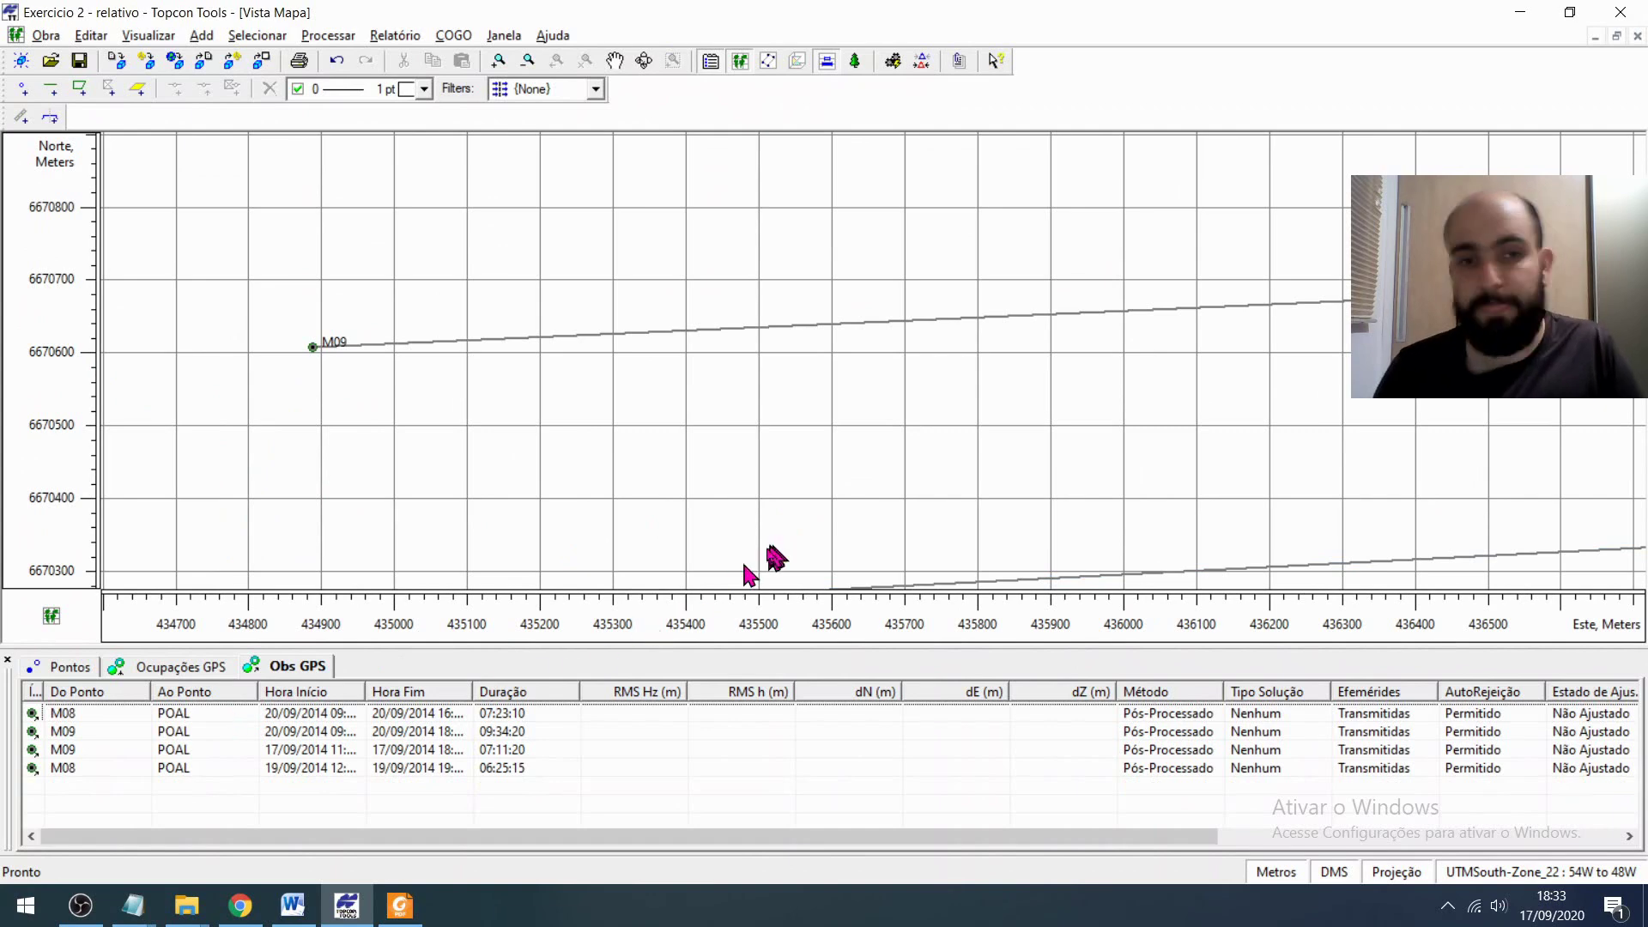
# - Examine the remaining baselines from M08 and M09 to POAL on the map
pyautogui.scroll(-5, 846, 481)
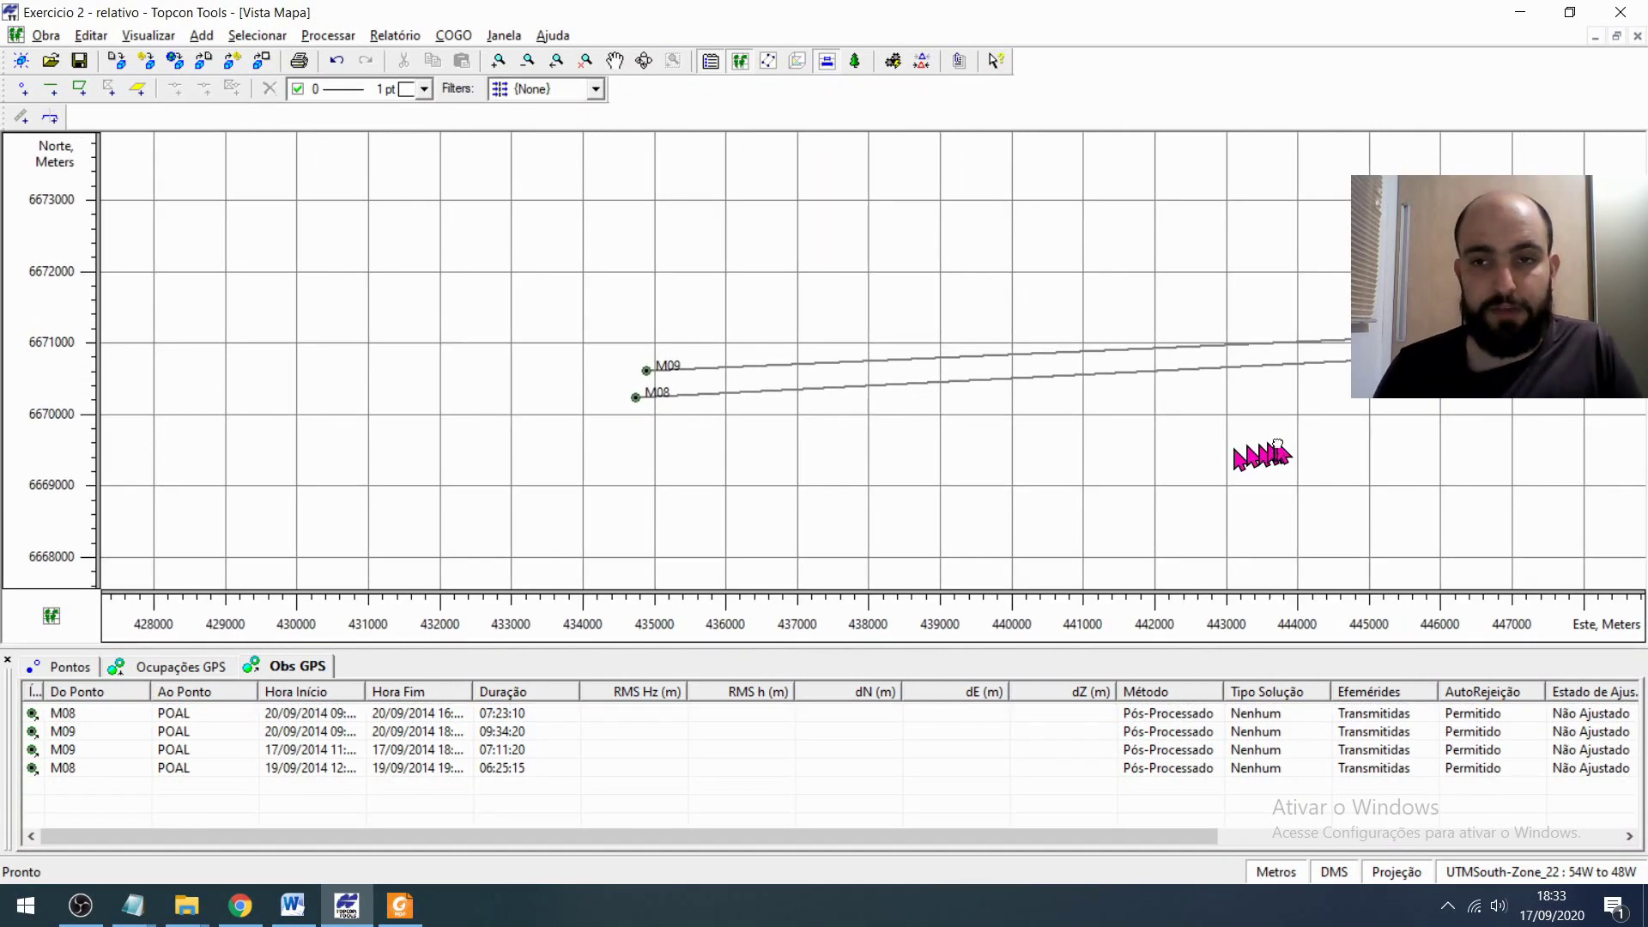
pyautogui.scroll(-5, 1257, 460)
pyautogui.moveTo(1489, 421); pyautogui.dragTo(1356, 430)
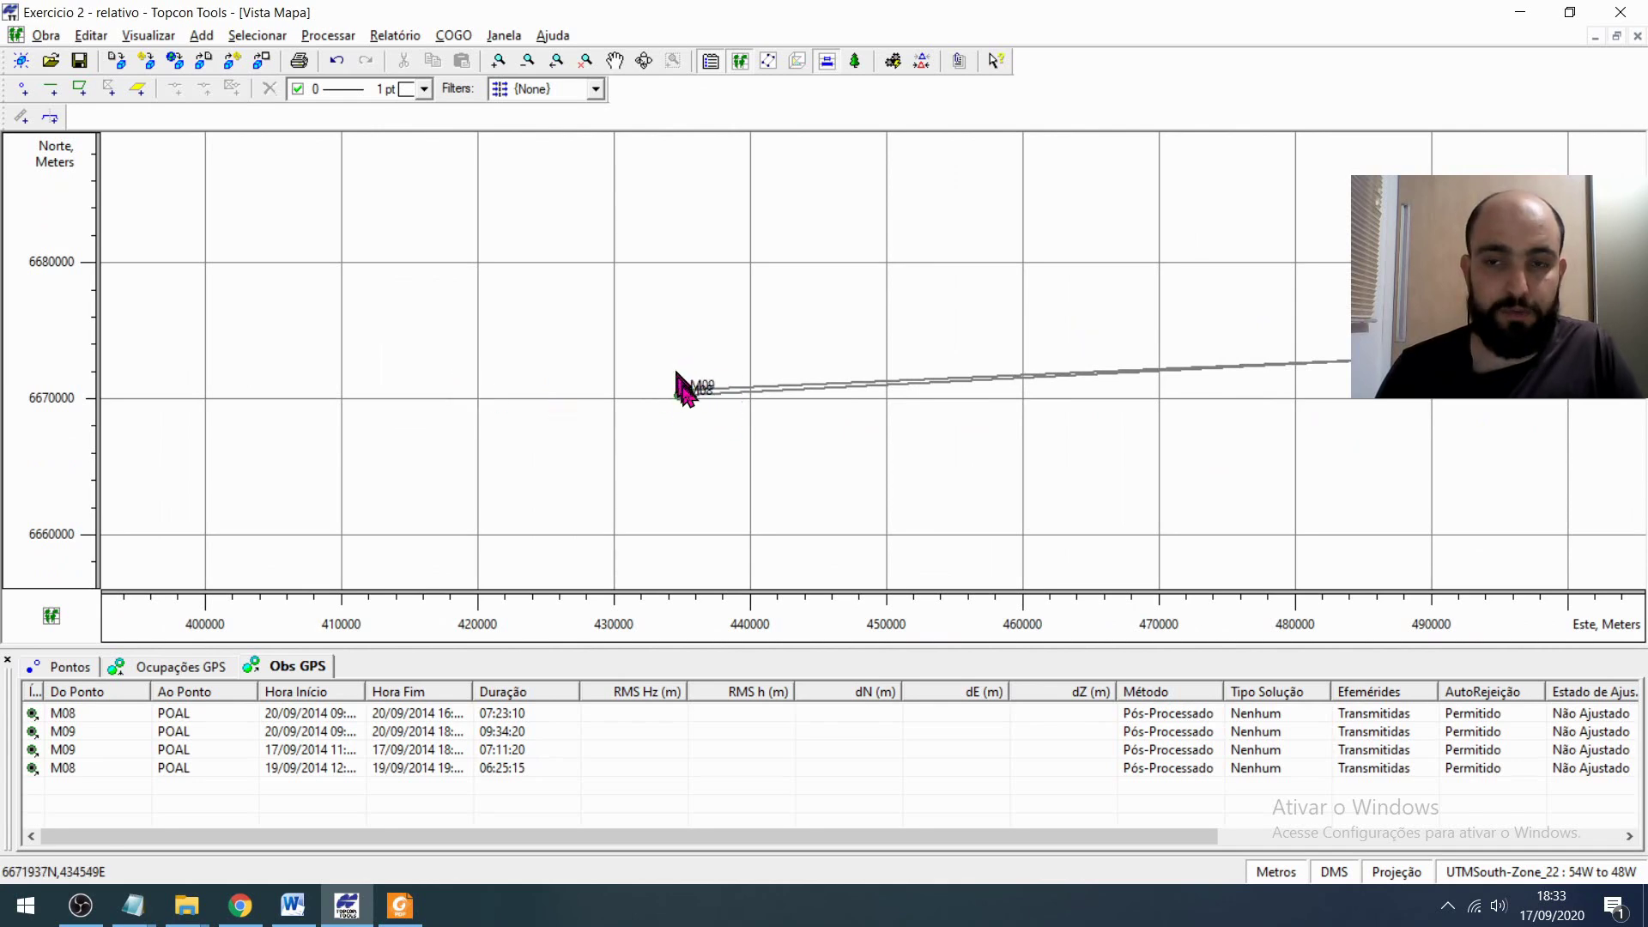
pyautogui.scroll(1, 688, 394)
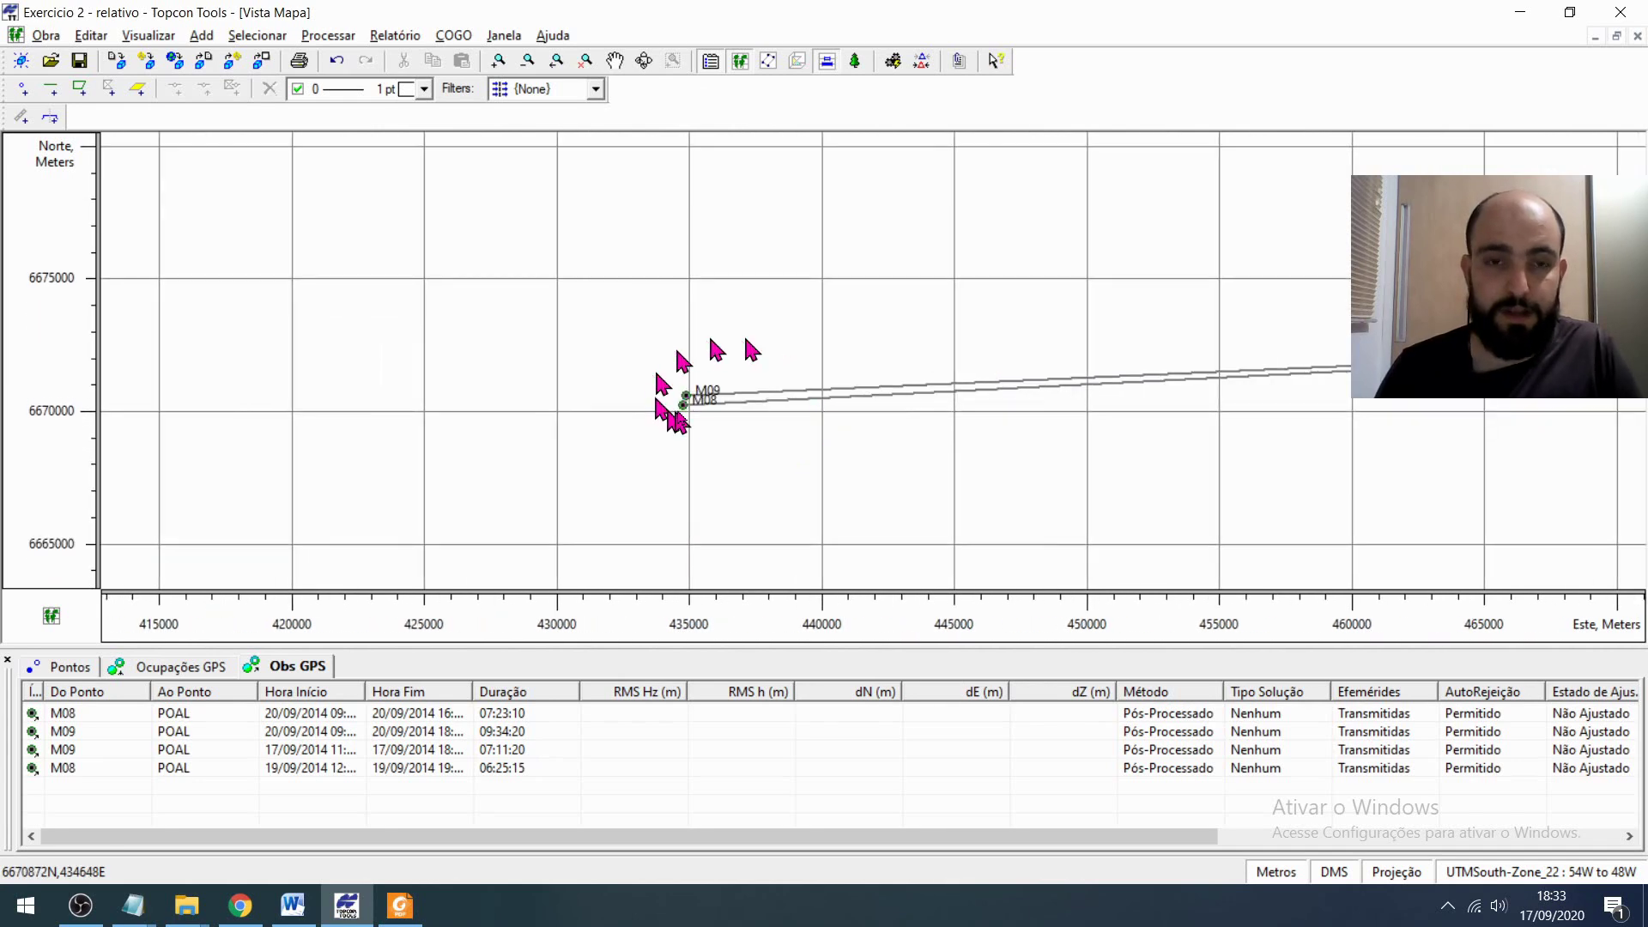
pyautogui.scroll(2, 703, 391)
pyautogui.moveTo(1374, 439); pyautogui.dragTo(984, 367)
pyautogui.scroll(-2, 1052, 333)
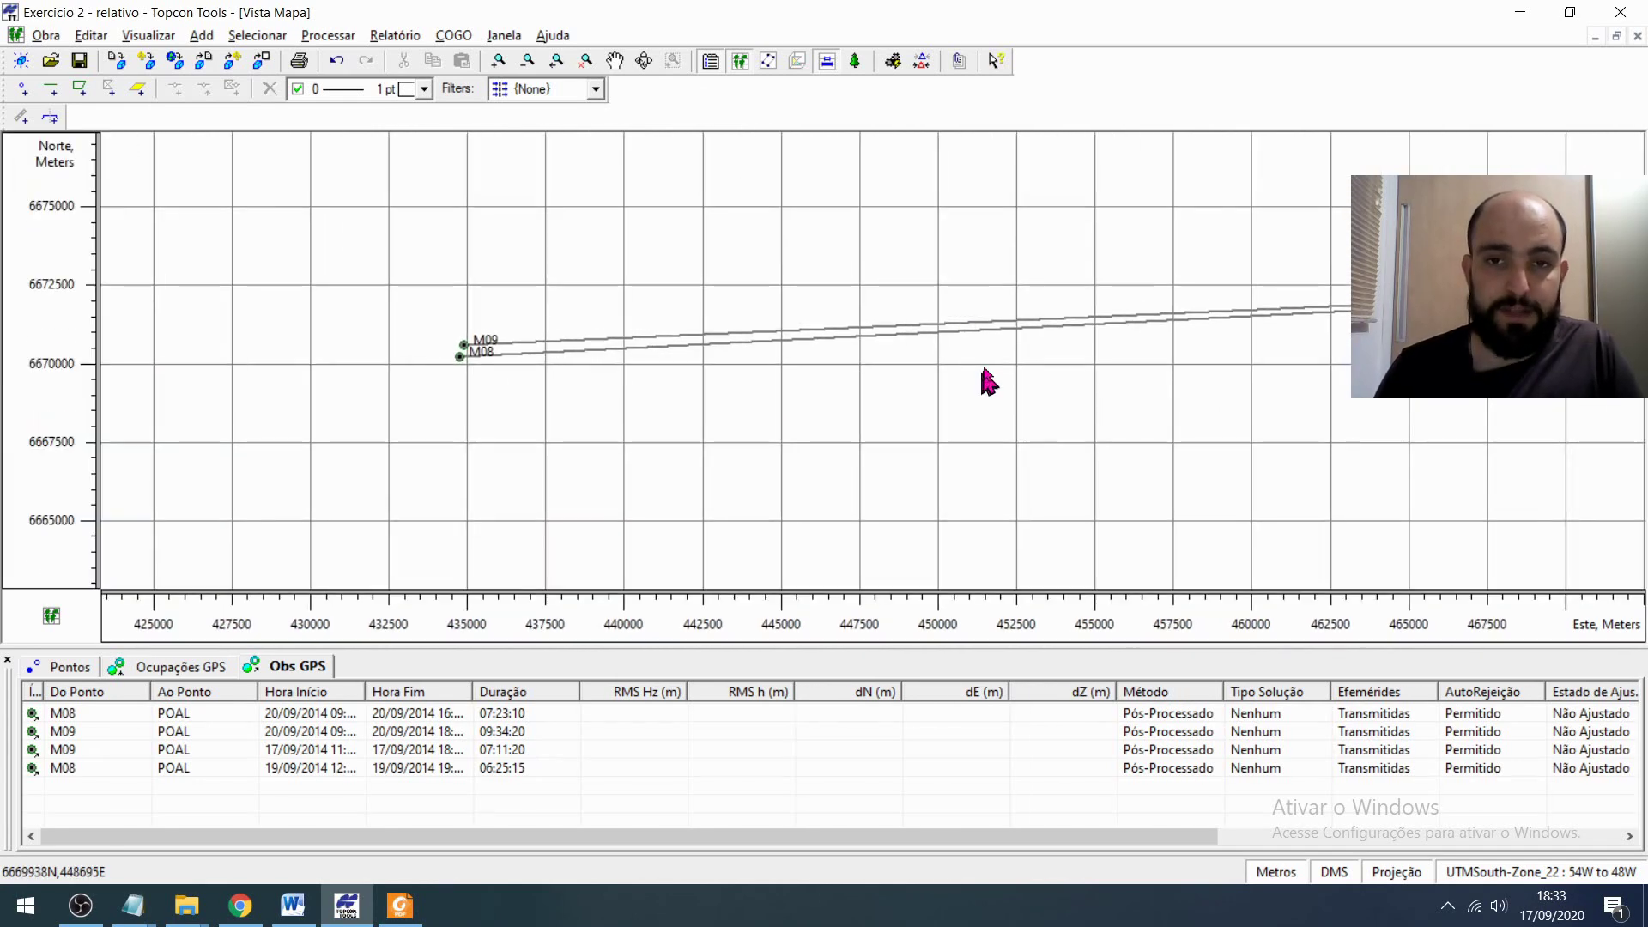
# - Select the M09–POAL and M08–POAL baselines on the map in turn to check which observation sessions each contains
pyautogui.scroll(2, 1006, 315)
pyautogui.scroll(2, 1000, 339)
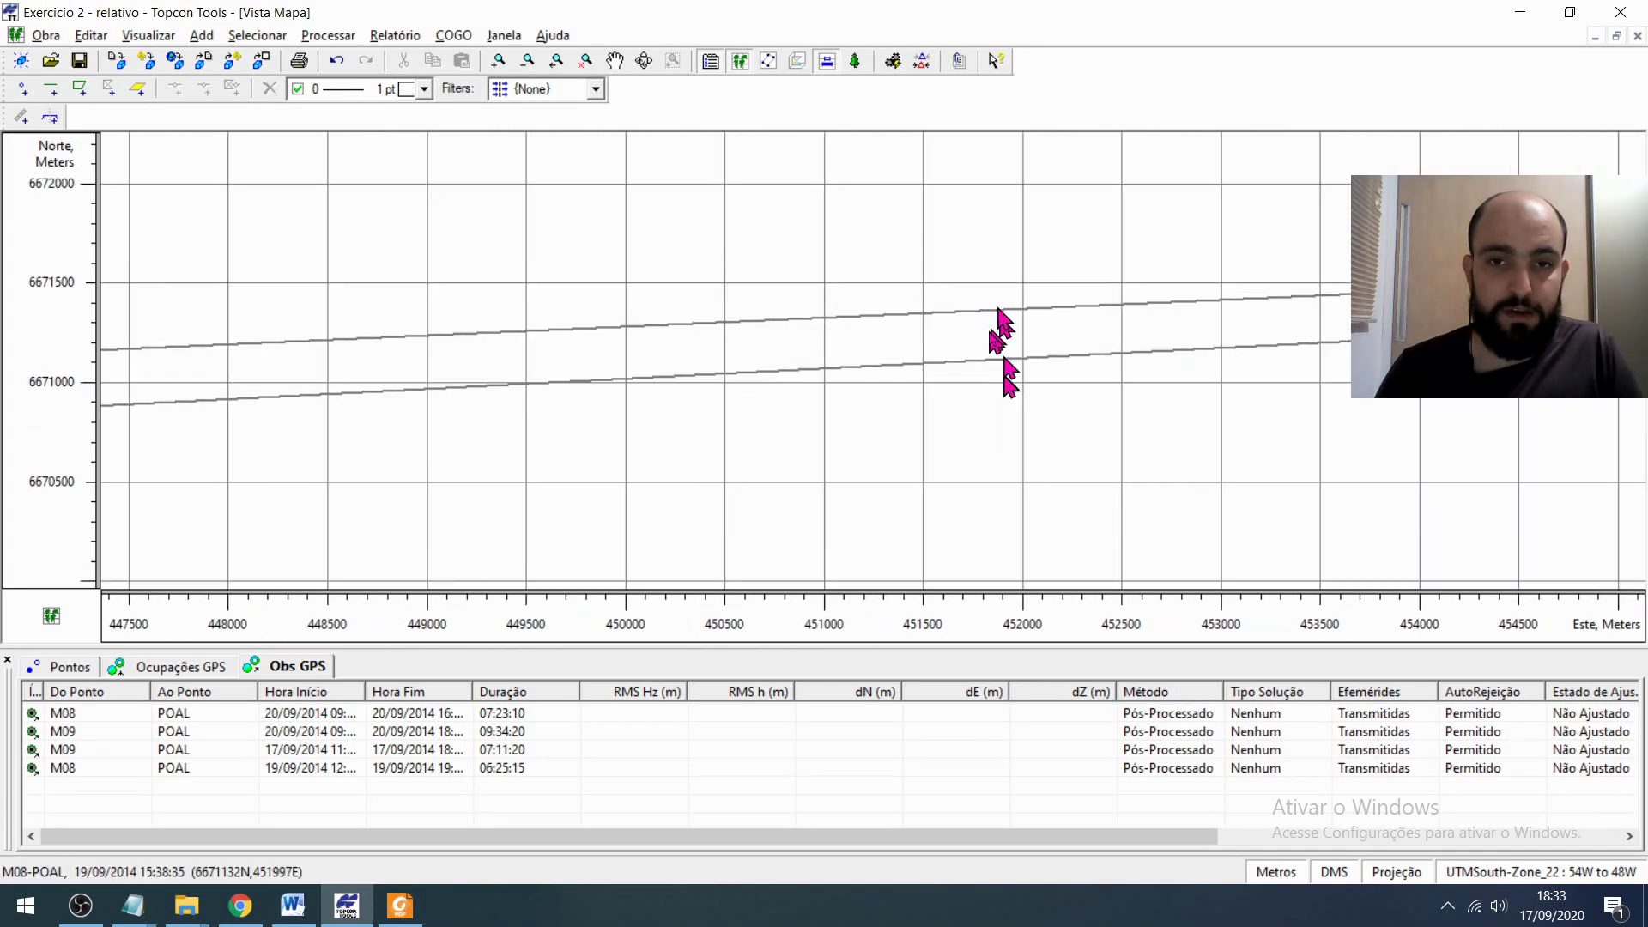
pyautogui.scroll(-1, 988, 338)
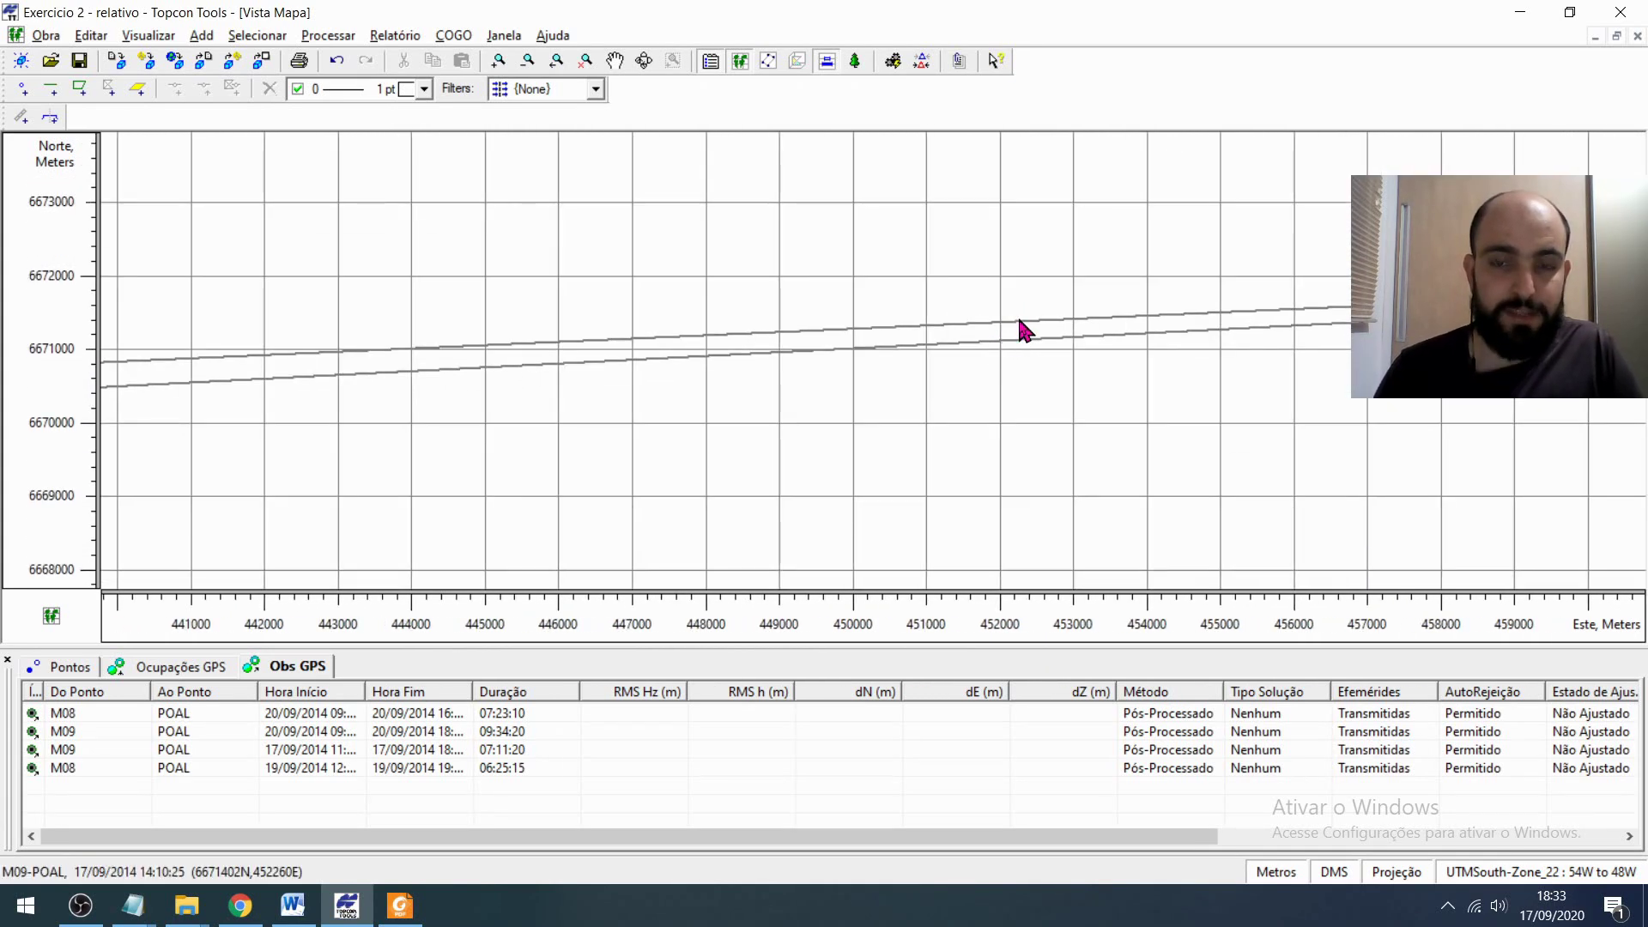
pyautogui.click(1032, 337)
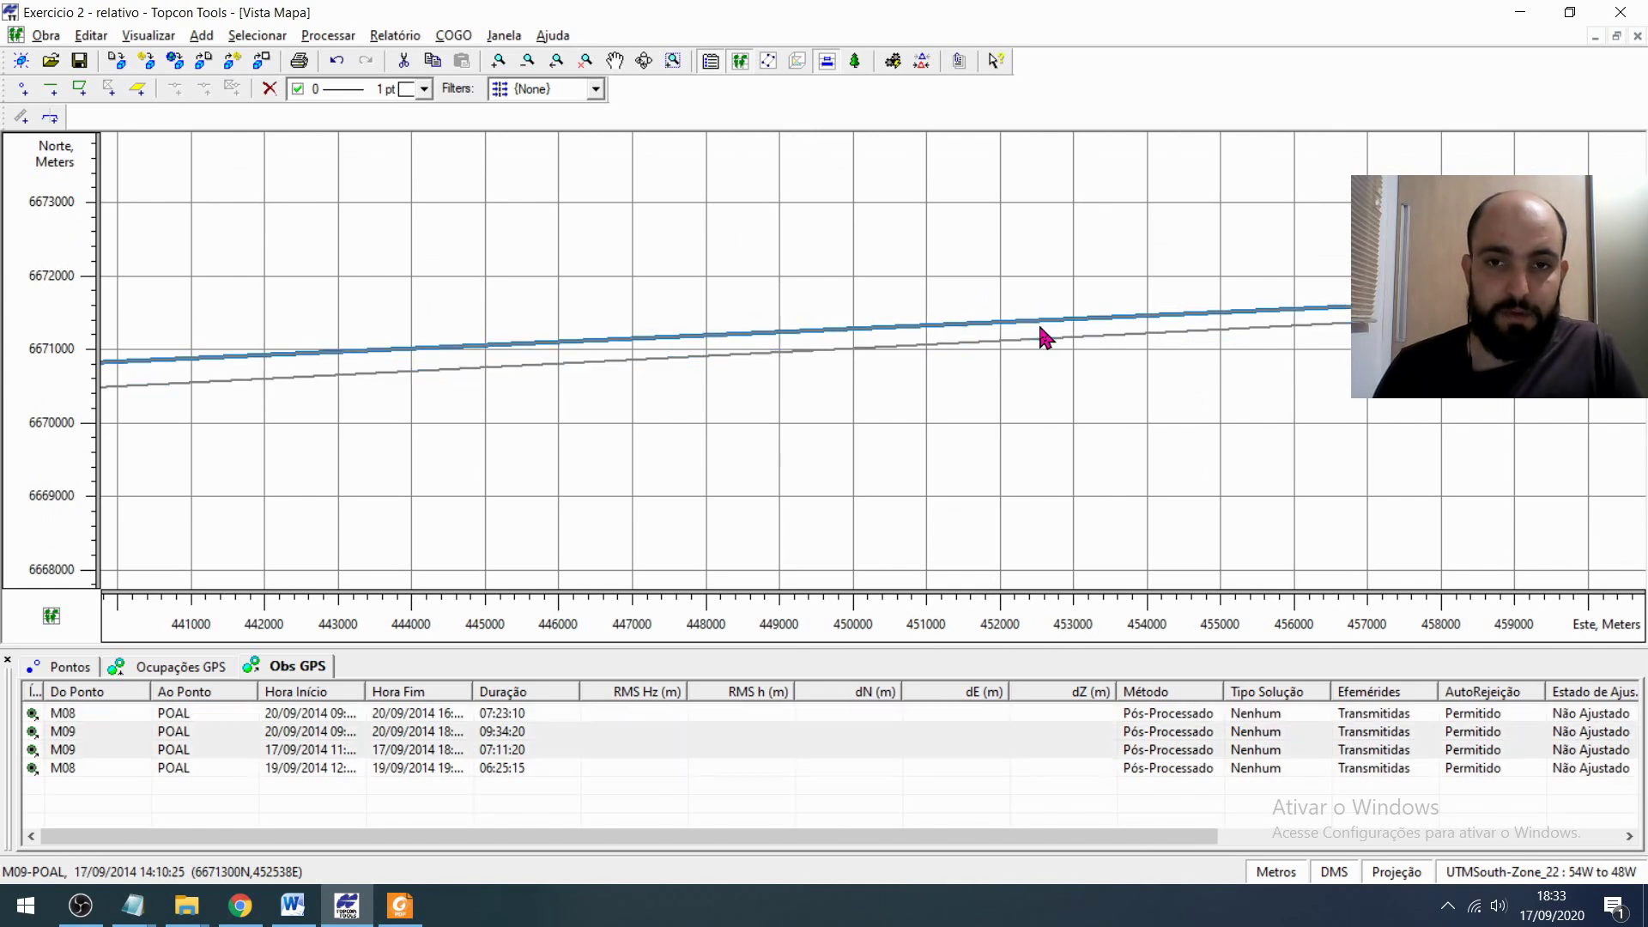
pyautogui.click(1046, 341)
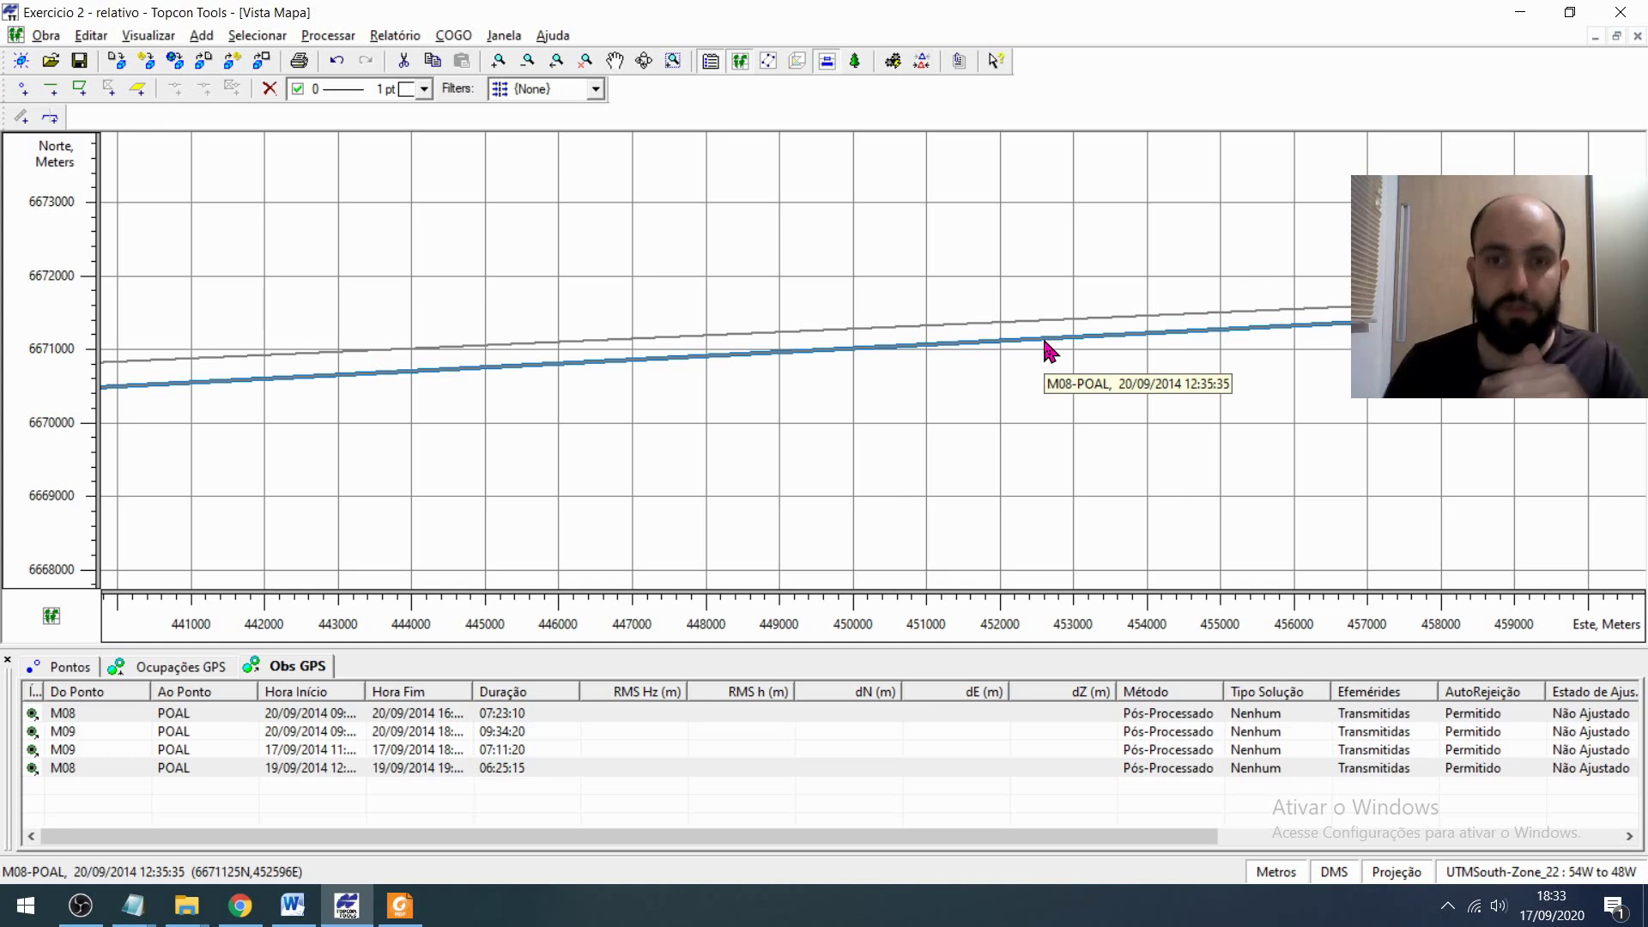
pyautogui.click(1036, 322)
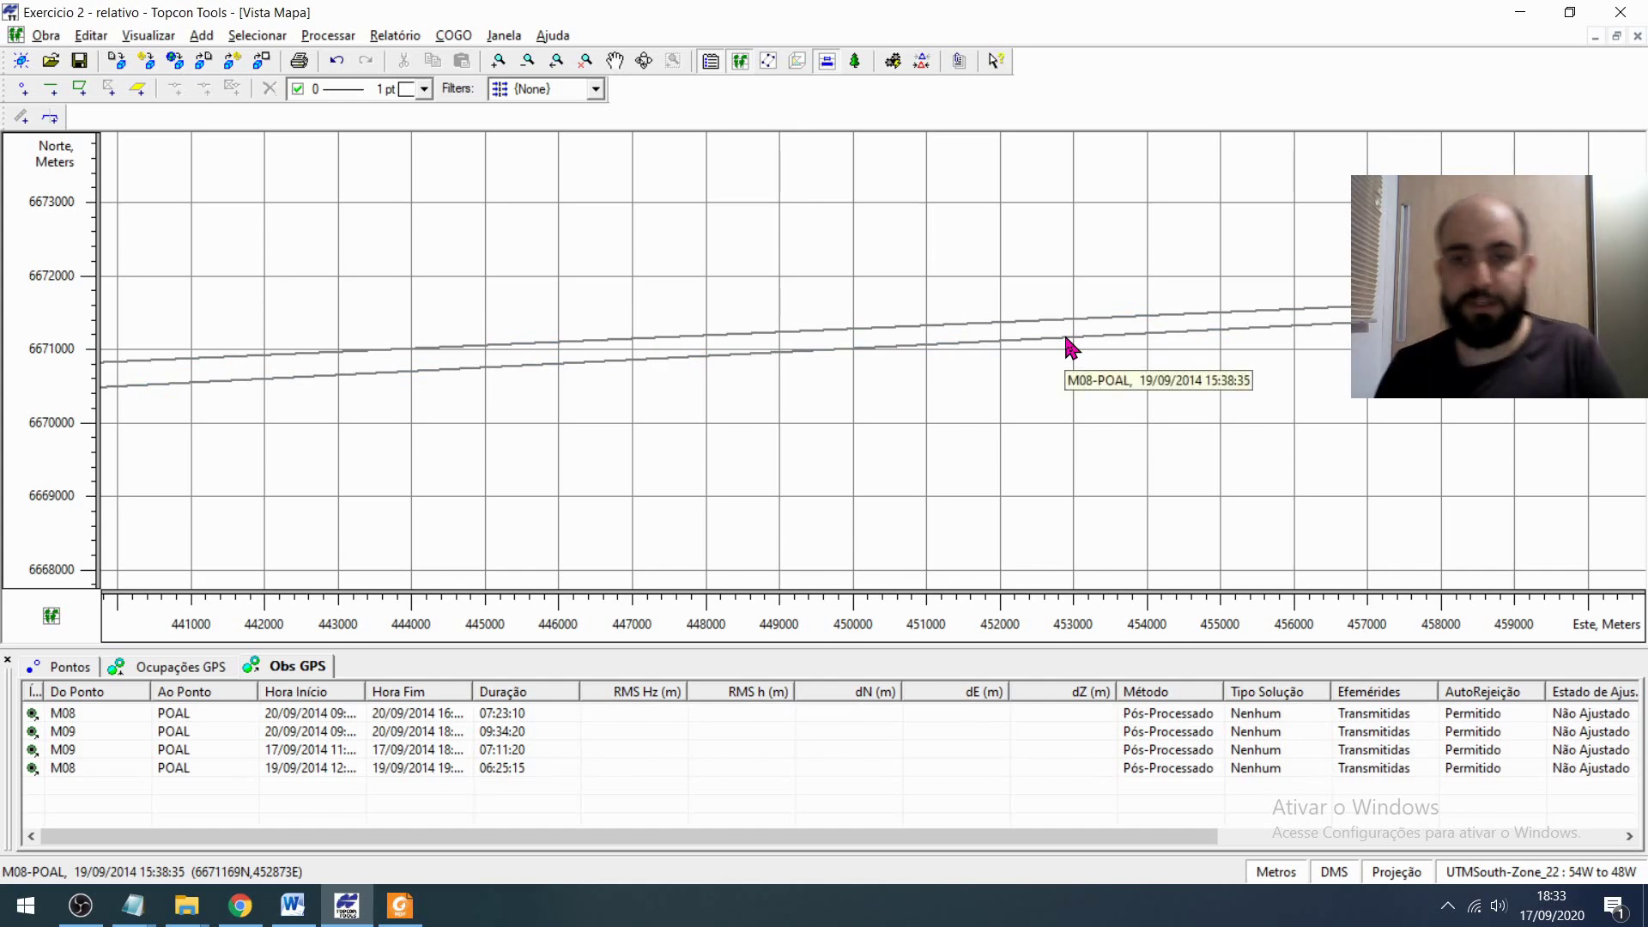
# - Run GPS+ post-processing on the M08–POAL and M09–POAL baselines
pyautogui.scroll(-2, 1073, 348)
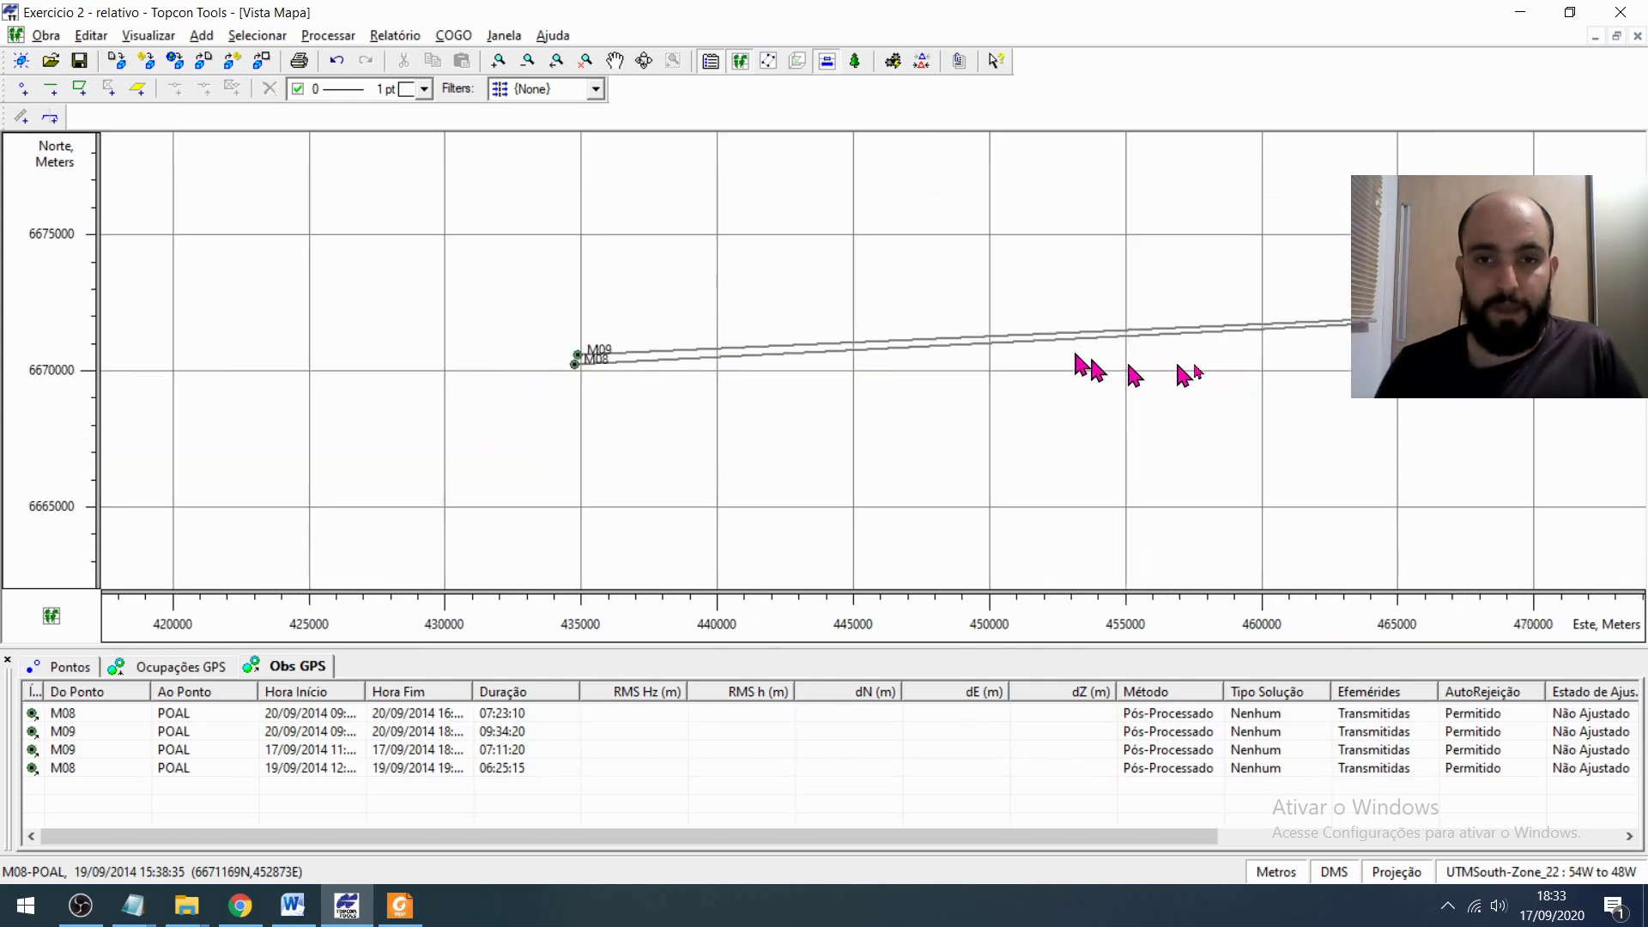
pyautogui.moveTo(1123, 354); pyautogui.dragTo(931, 342)
pyautogui.scroll(-1, 850, 369)
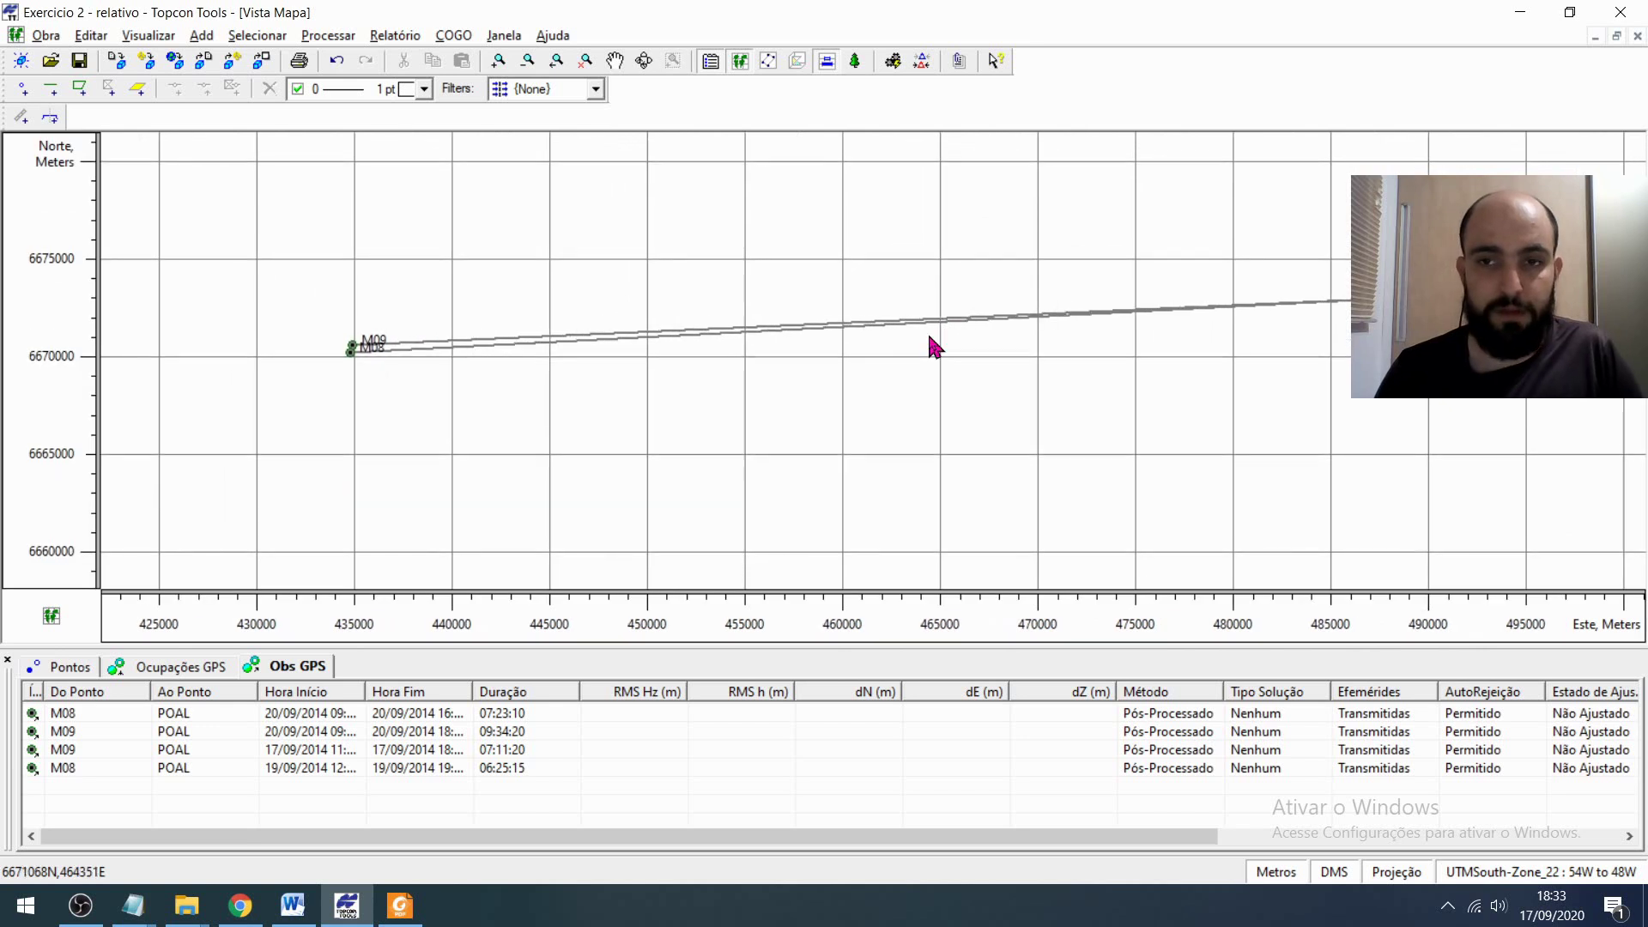
pyautogui.moveTo(676, 234); pyautogui.dragTo(673, 231)
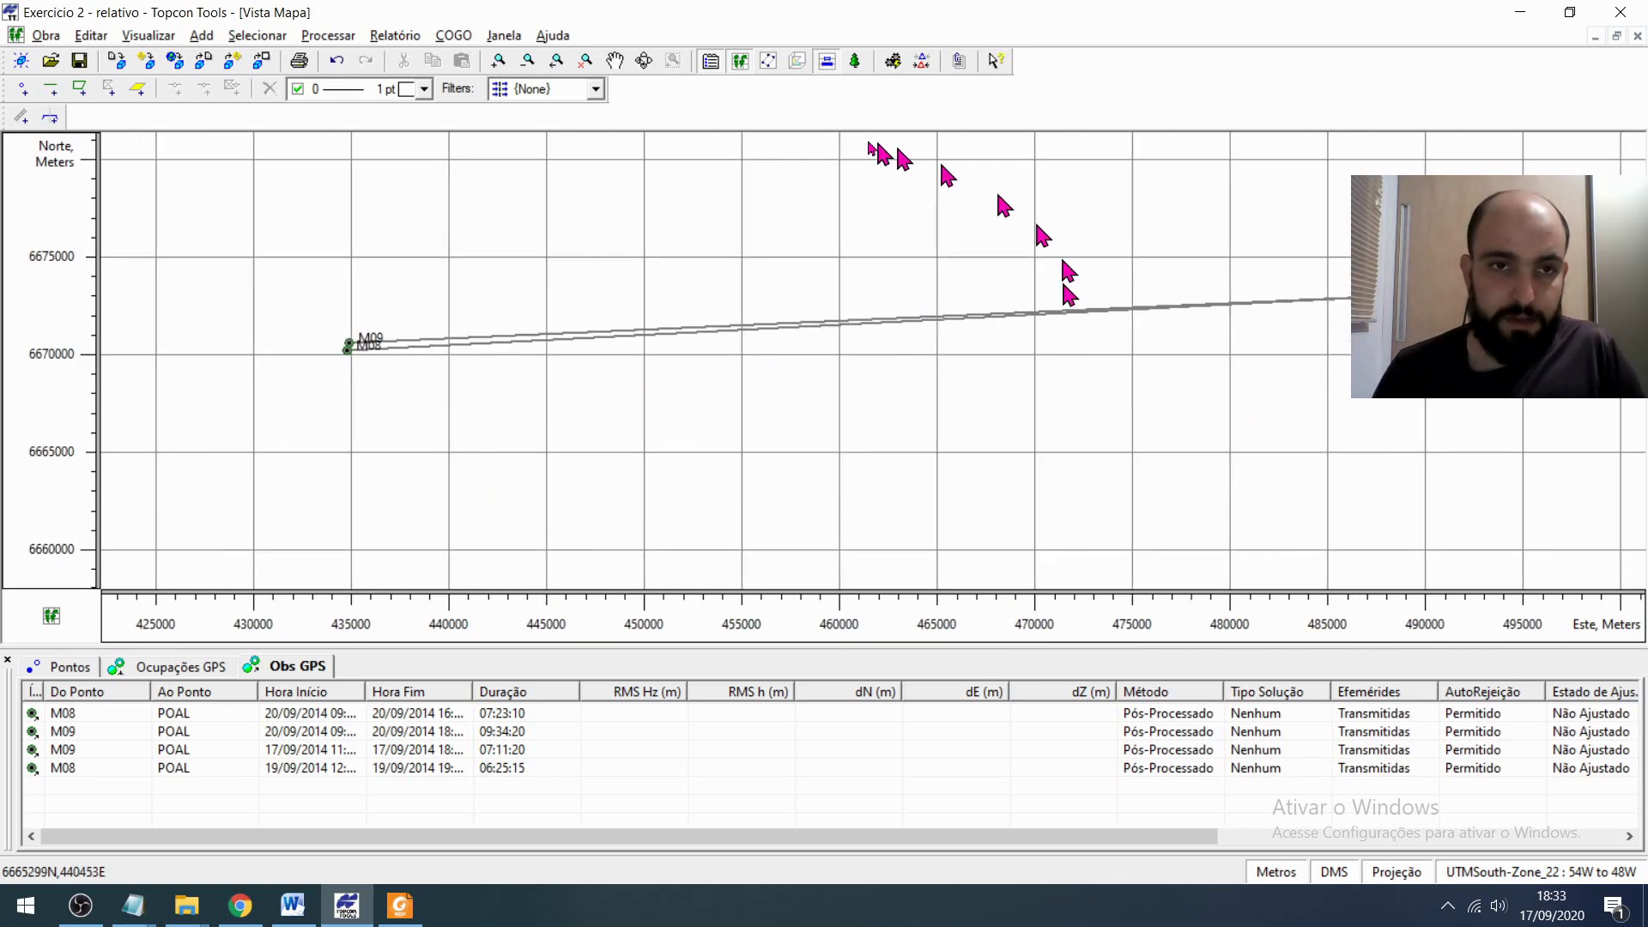
pyautogui.click(329, 38)
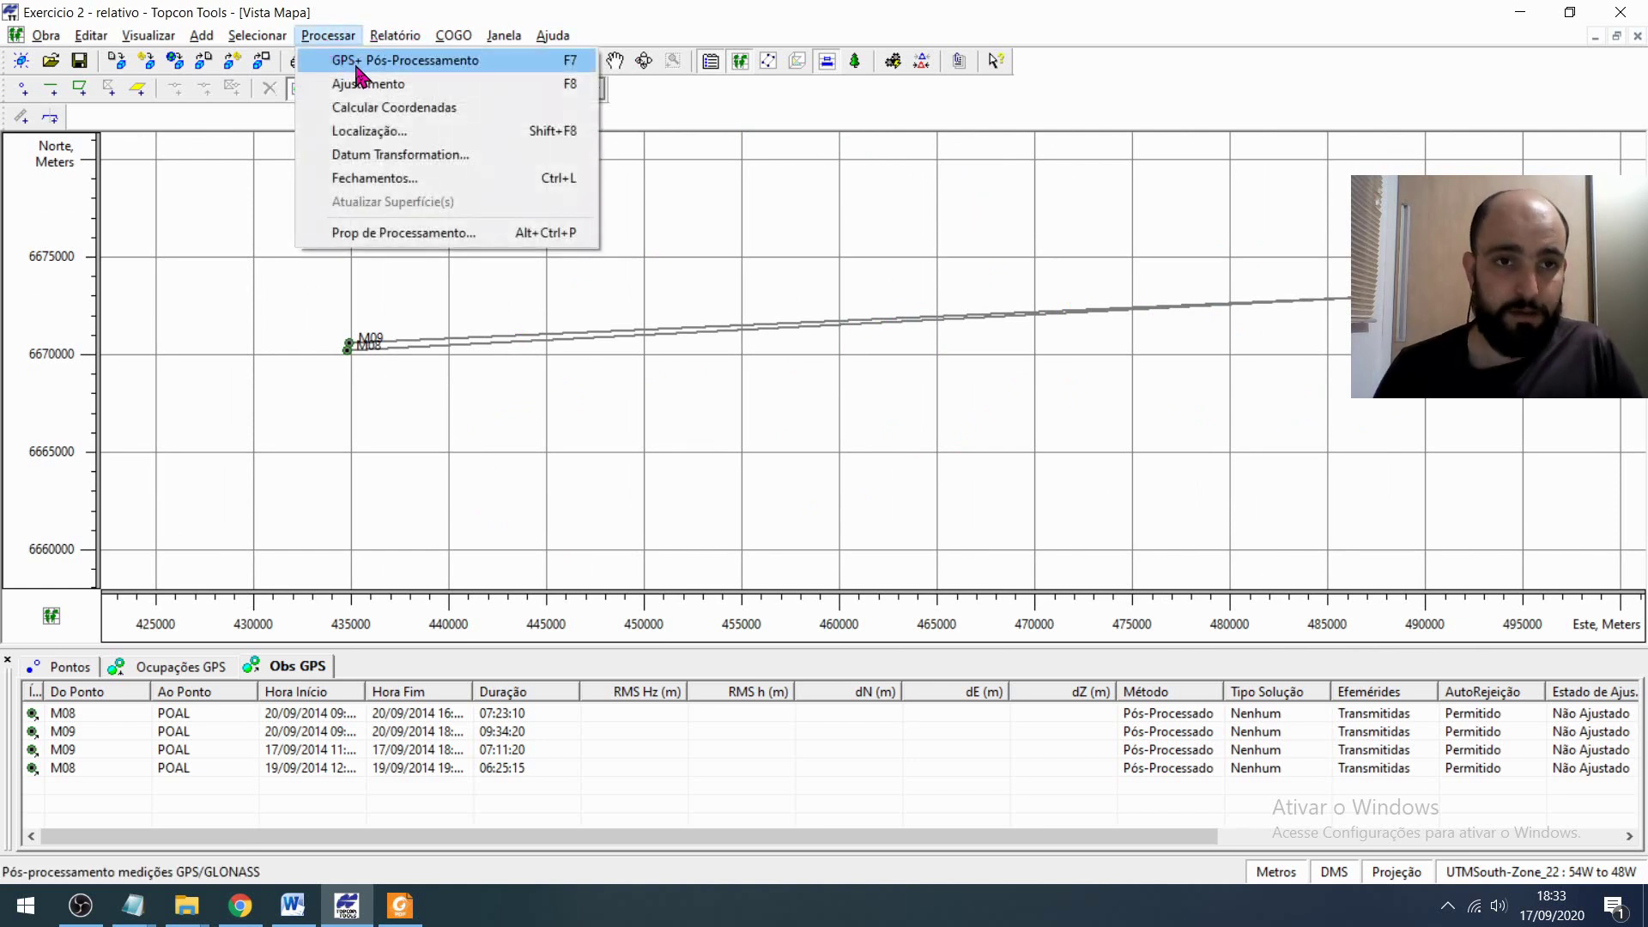
pyautogui.click(359, 61)
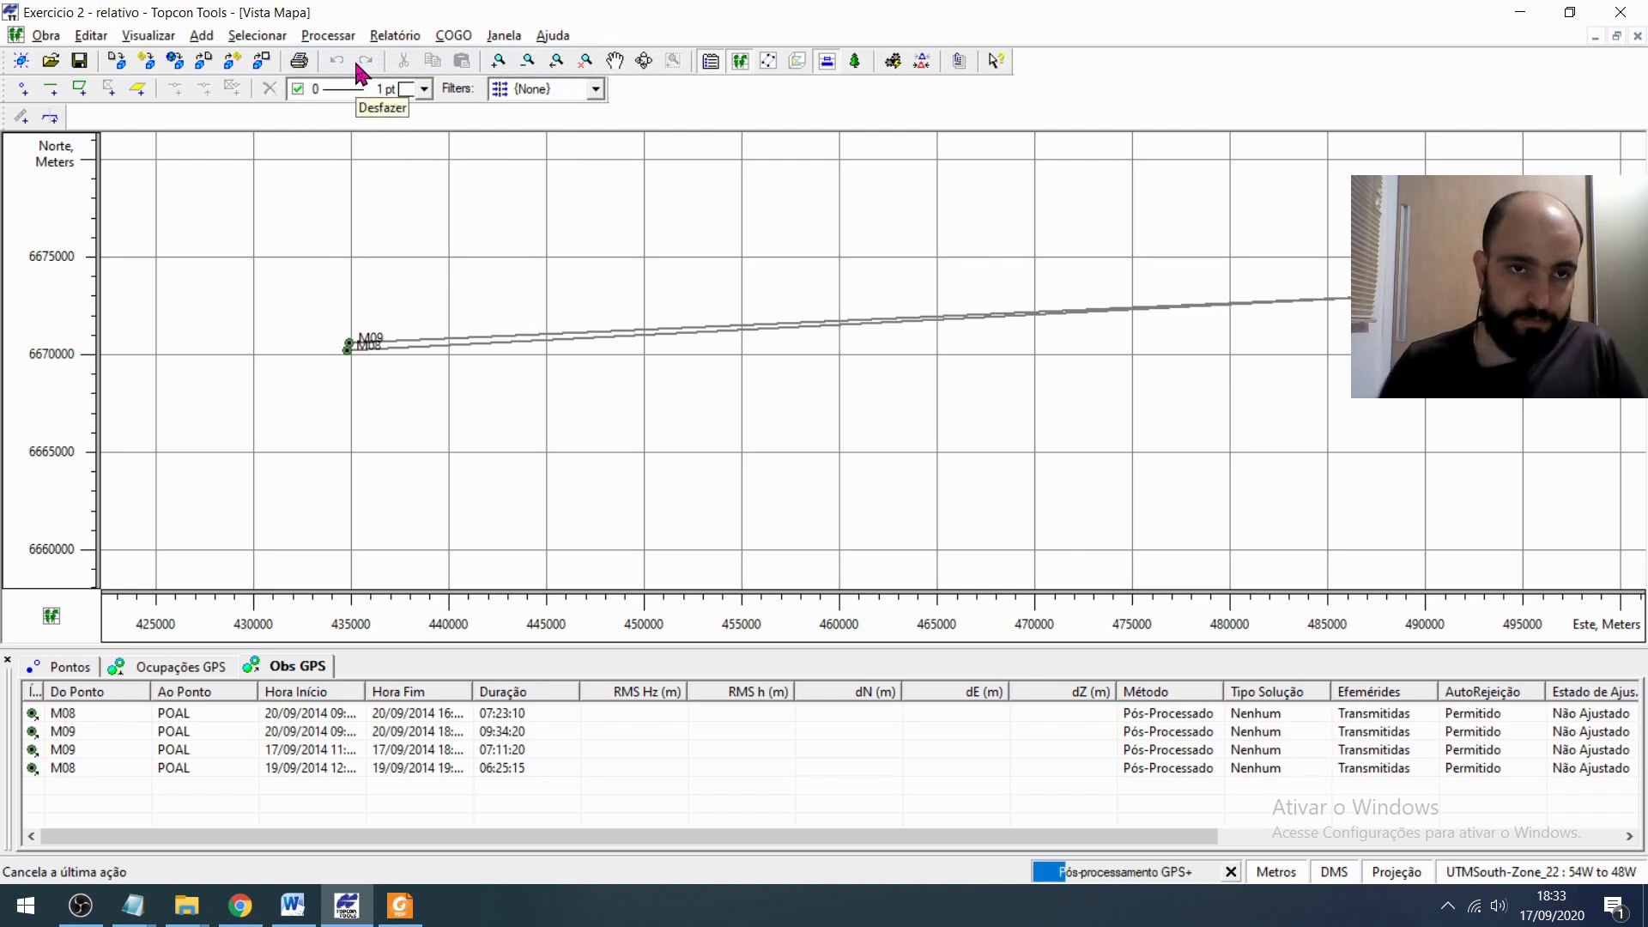
pyautogui.click(337, 38)
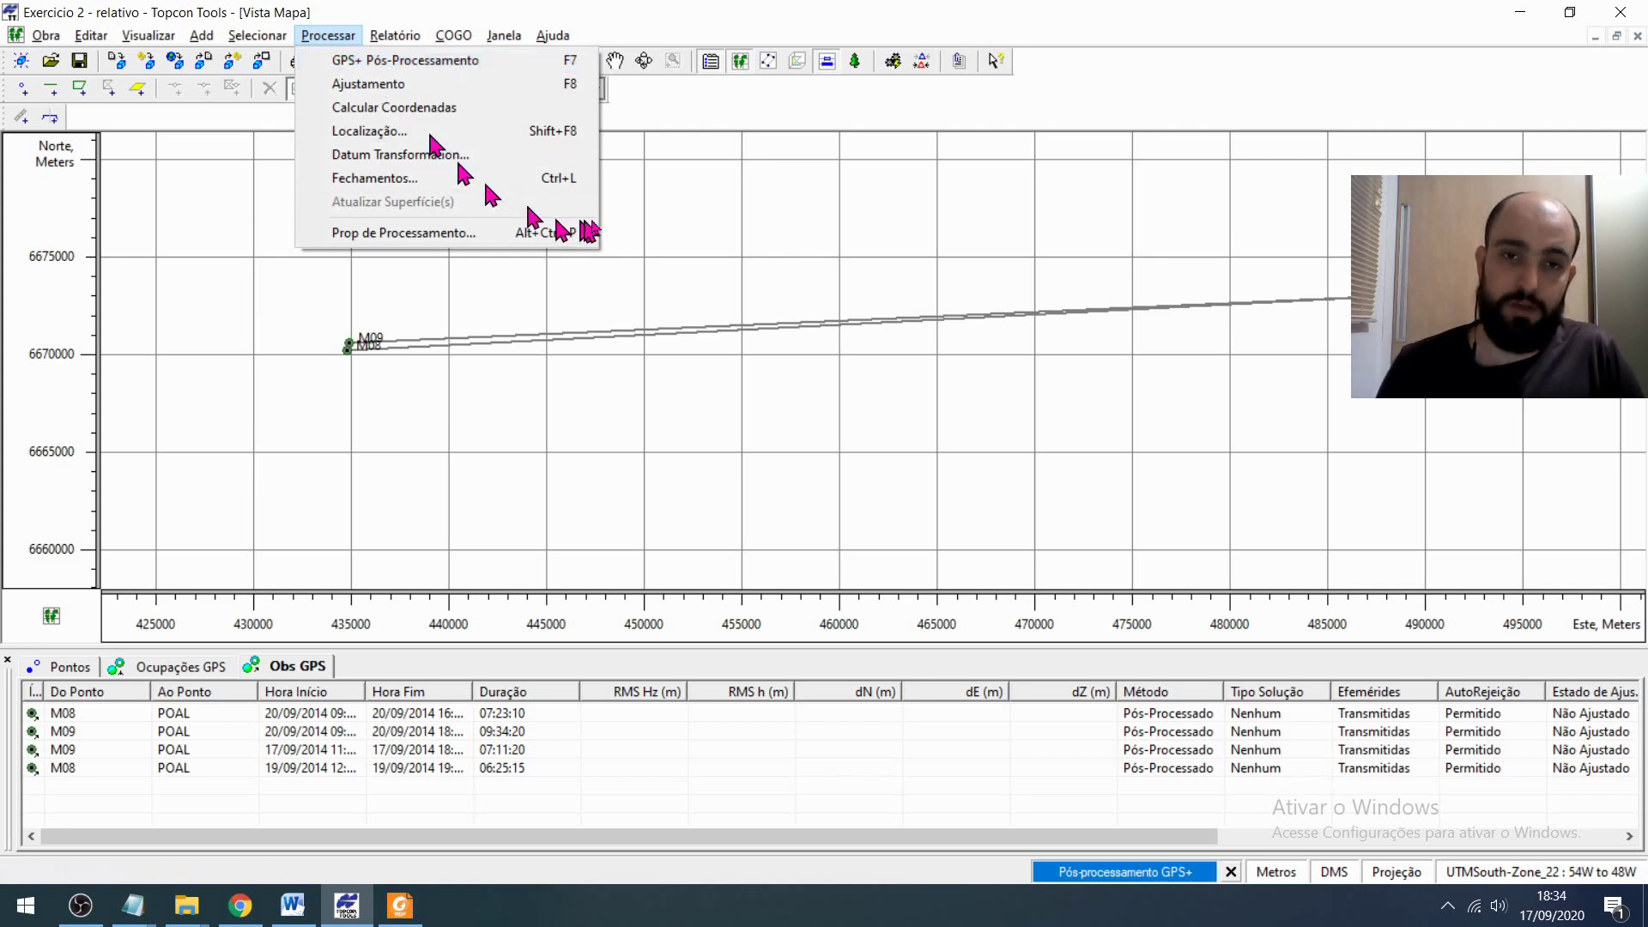
pyautogui.click(702, 266)
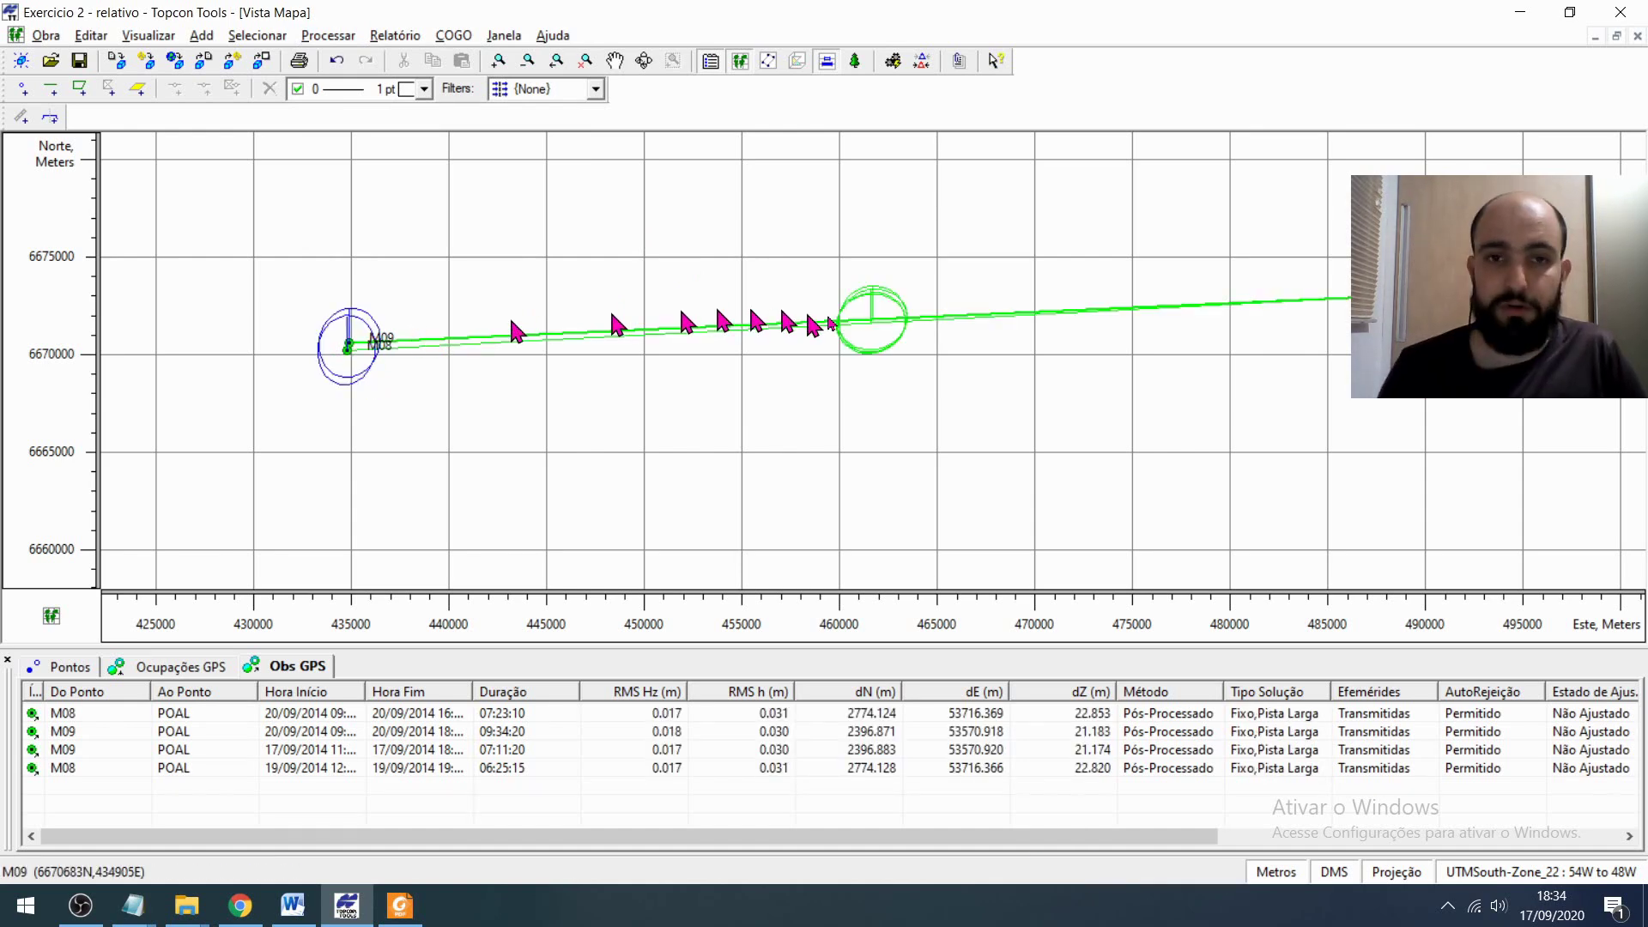
# - Examine the processed baselines and their error ellipses on the map between M08, M09 and POAL
pyautogui.scroll(1, 1388, 341)
pyautogui.scroll(2, 1388, 339)
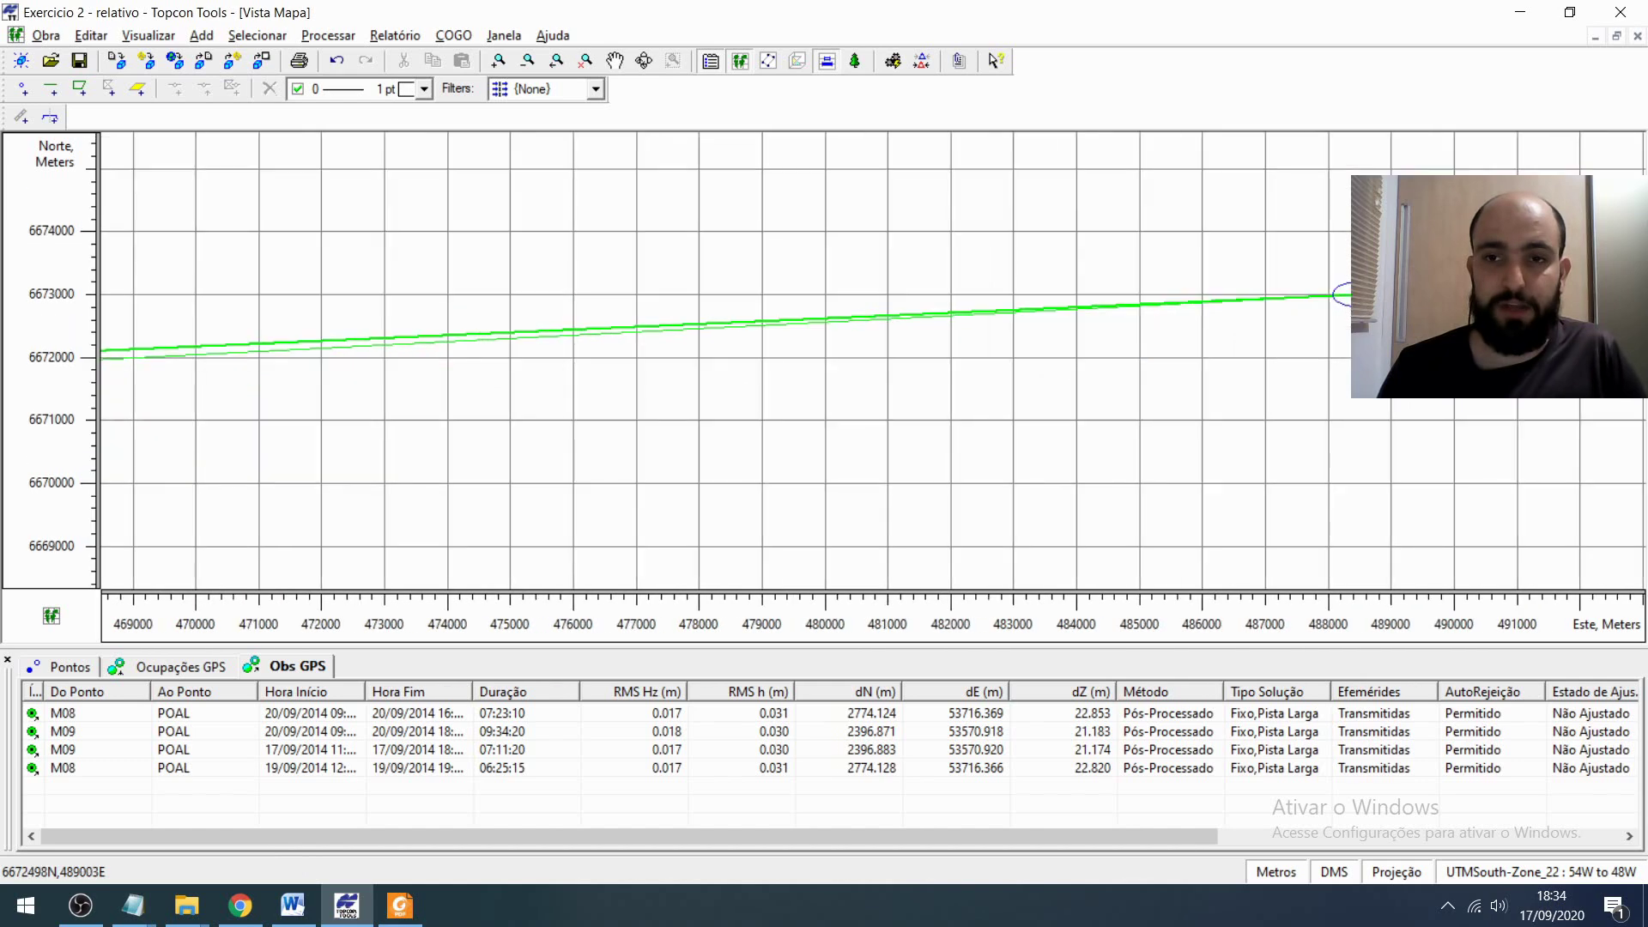
pyautogui.scroll(-2, 603, 374)
pyautogui.moveTo(350, 390); pyautogui.dragTo(369, 389)
pyautogui.scroll(-1, 368, 389)
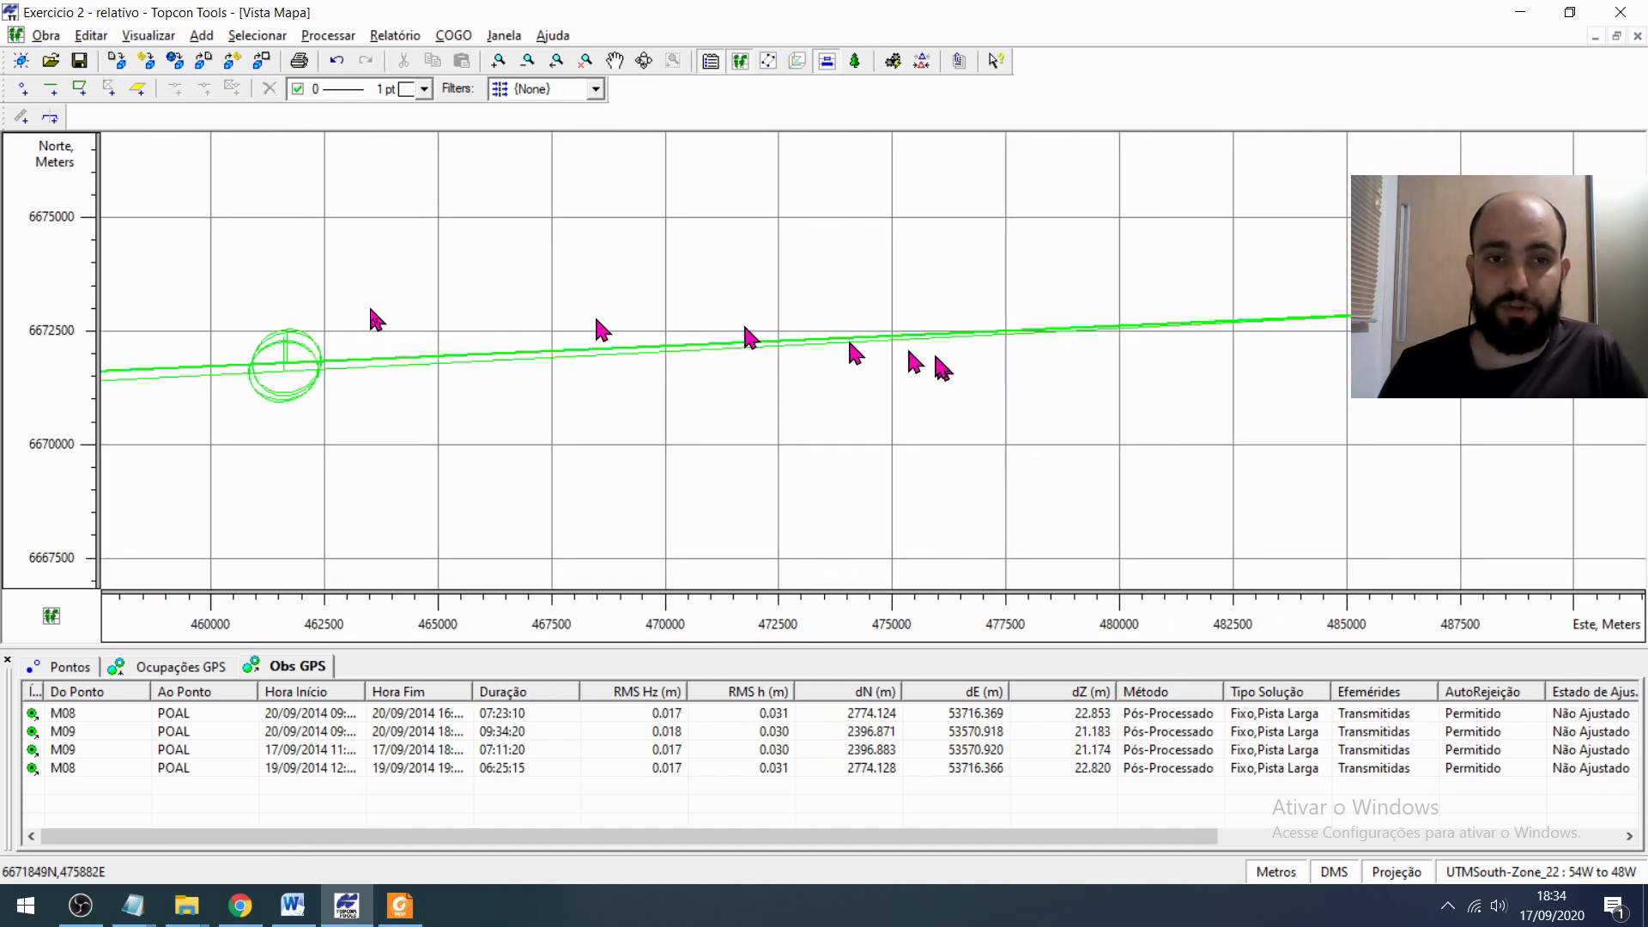
pyautogui.moveTo(265, 390); pyautogui.dragTo(761, 326)
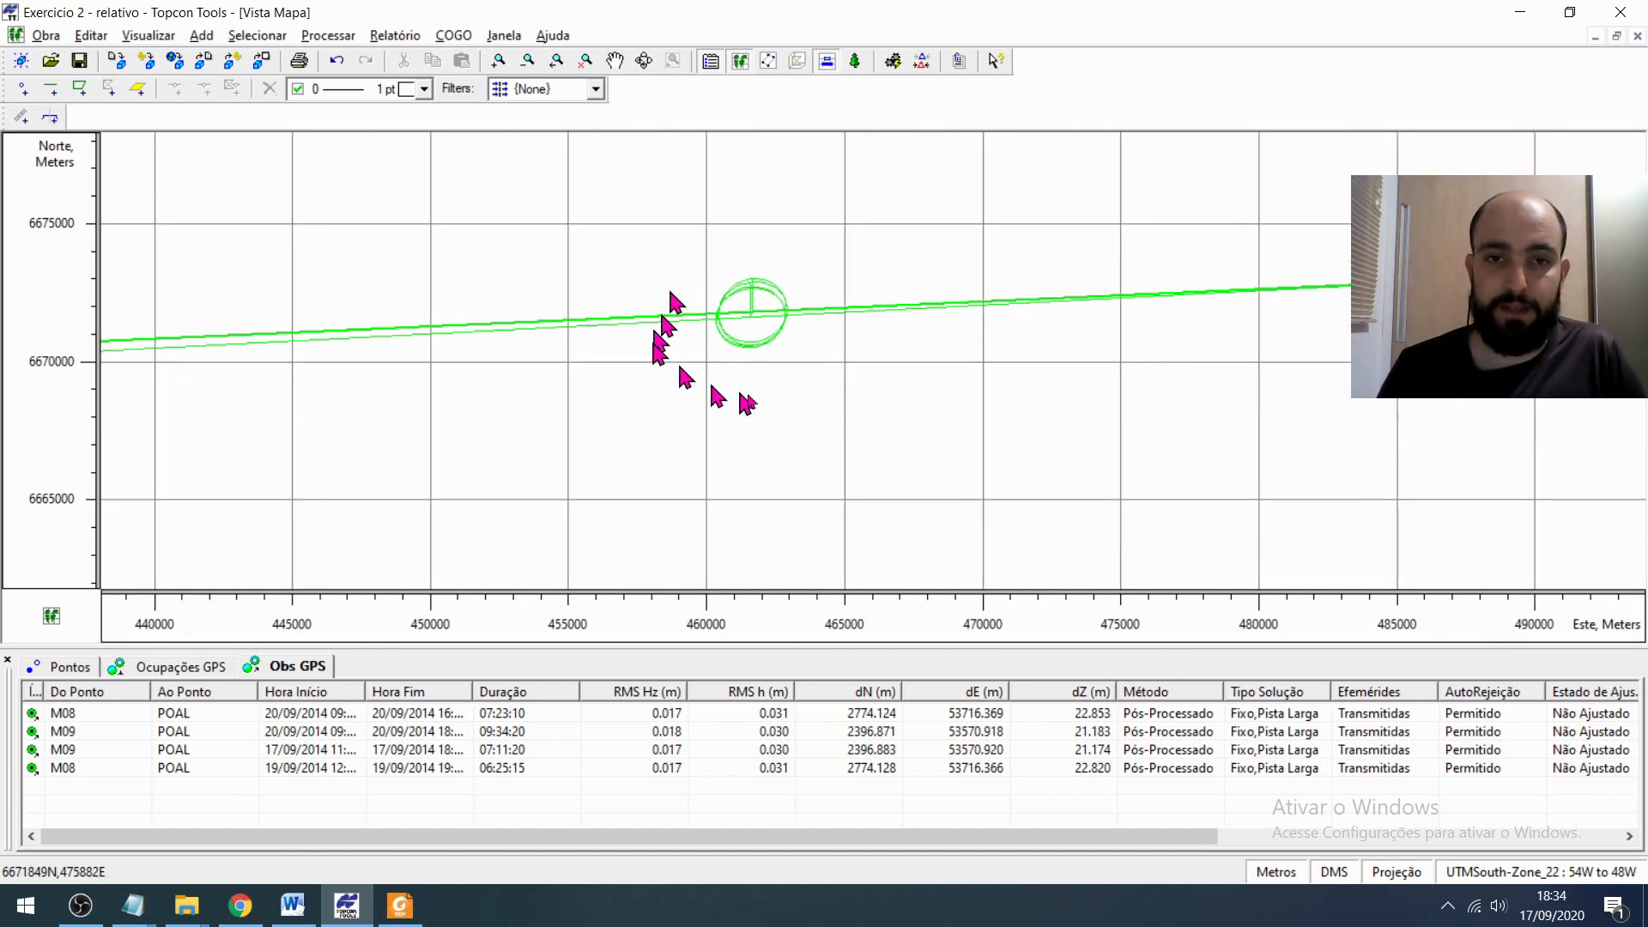
pyautogui.moveTo(658, 347); pyautogui.dragTo(752, 322)
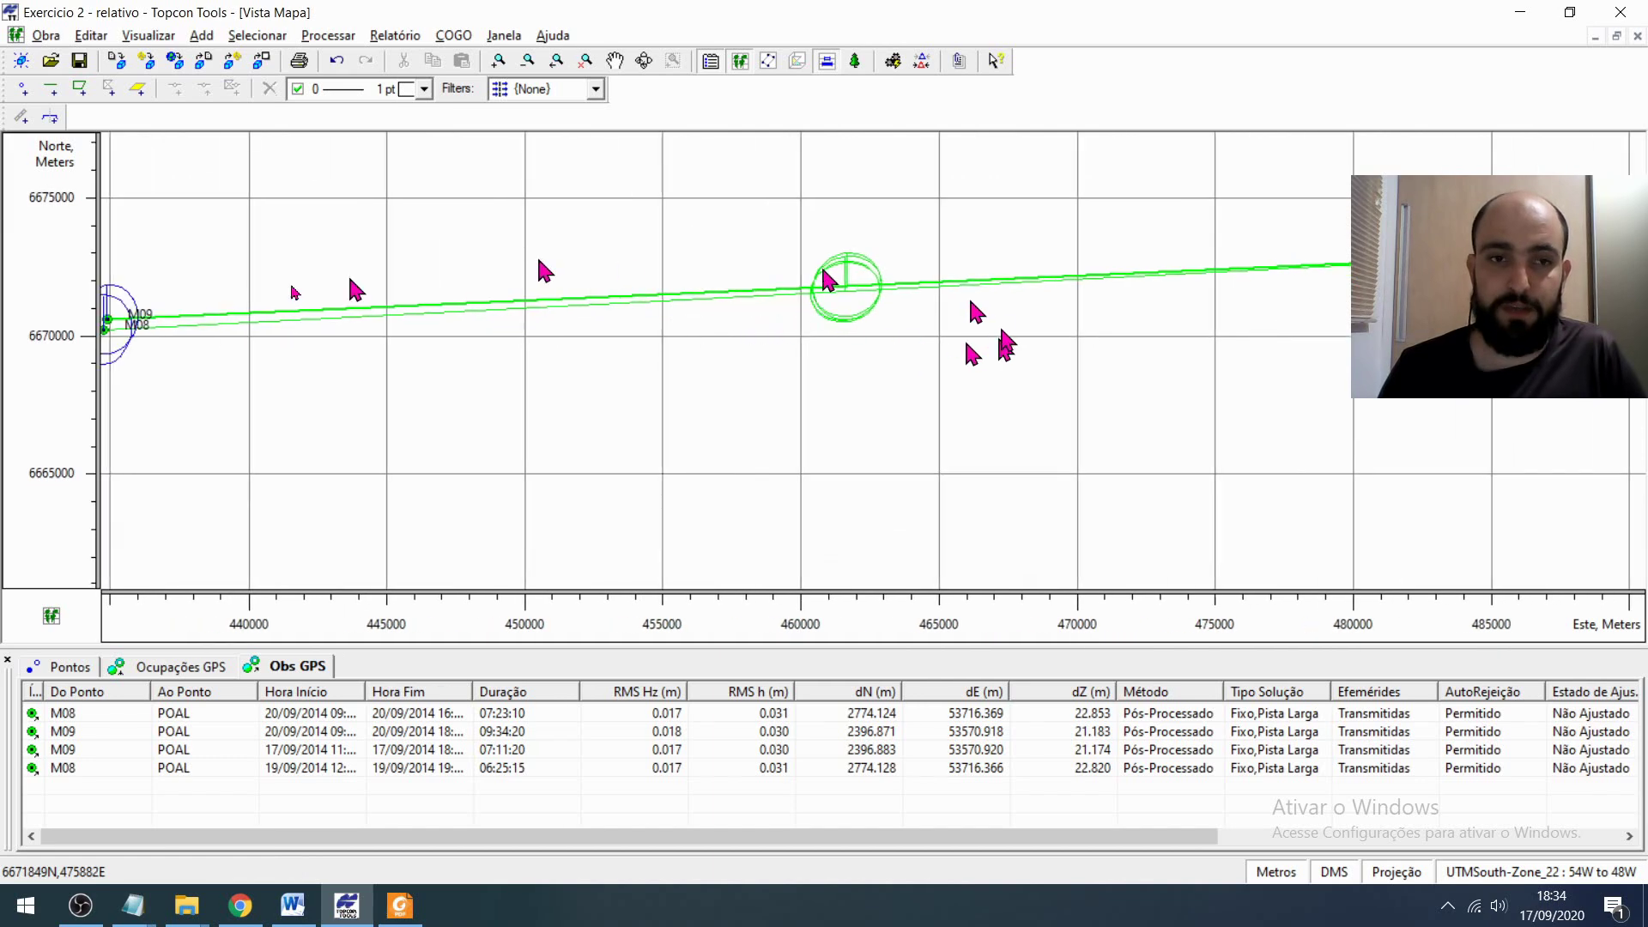
# - Inspect M08 and M09 up close on the map and select each one in turn in the points list
pyautogui.moveTo(294, 320); pyautogui.dragTo(642, 302)
pyautogui.scroll(-1, 642, 303)
pyautogui.moveTo(459, 311); pyautogui.dragTo(721, 328)
pyautogui.scroll(4, 721, 327)
pyautogui.scroll(5, 795, 296)
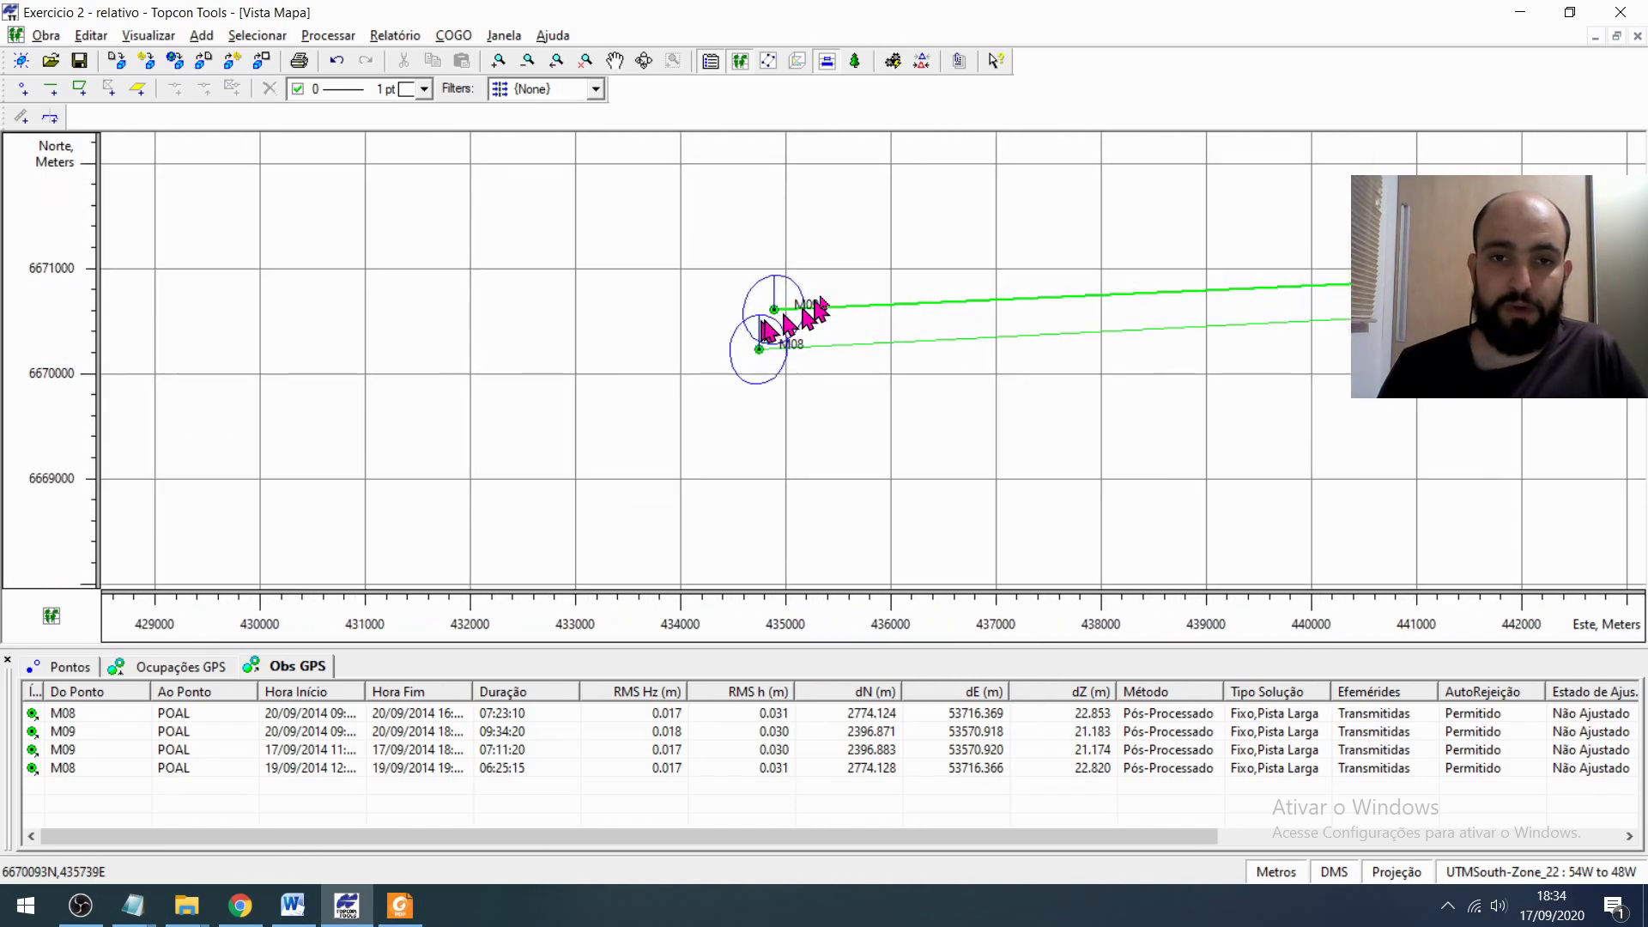
pyautogui.moveTo(894, 324); pyautogui.dragTo(951, 325)
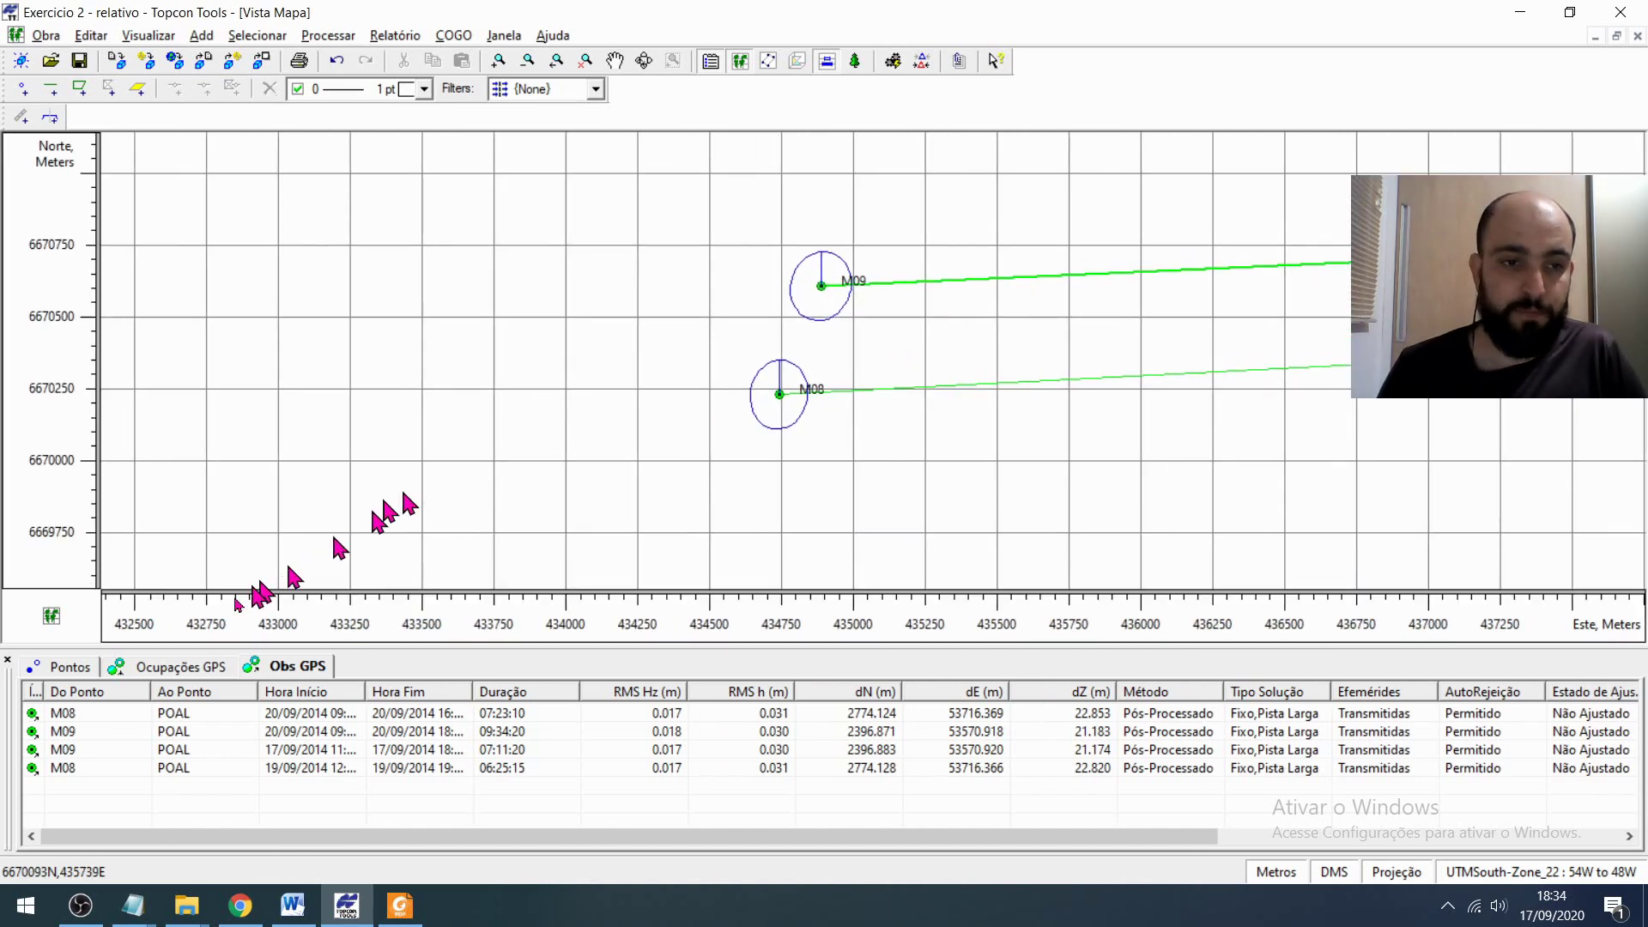
pyautogui.click(66, 666)
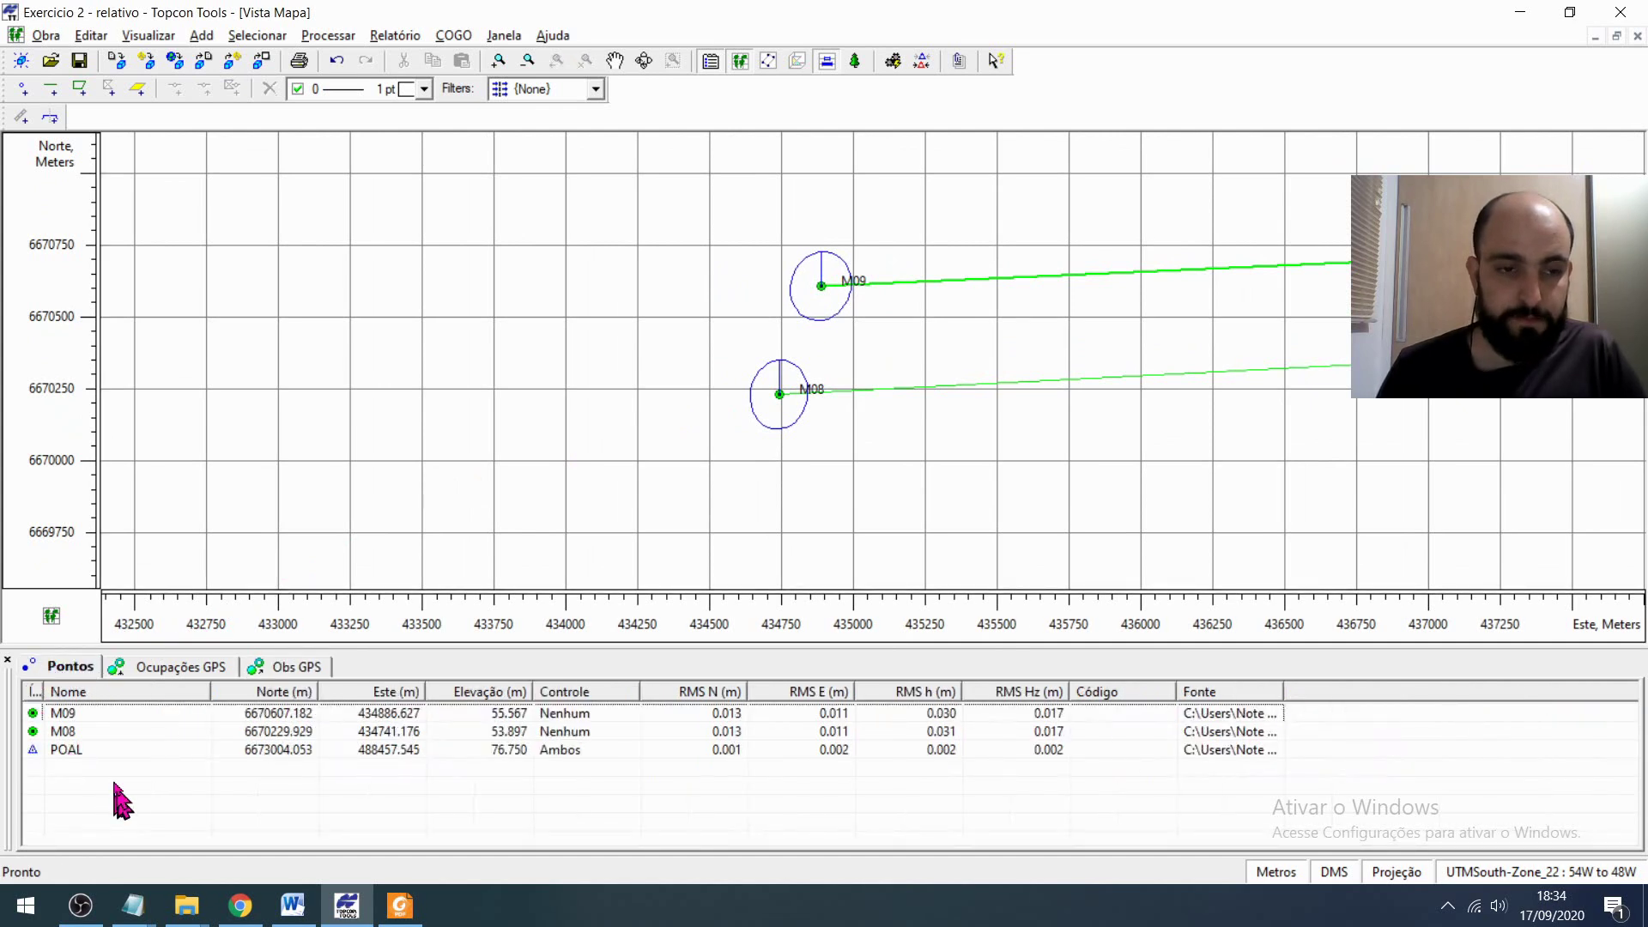
pyautogui.click(158, 718)
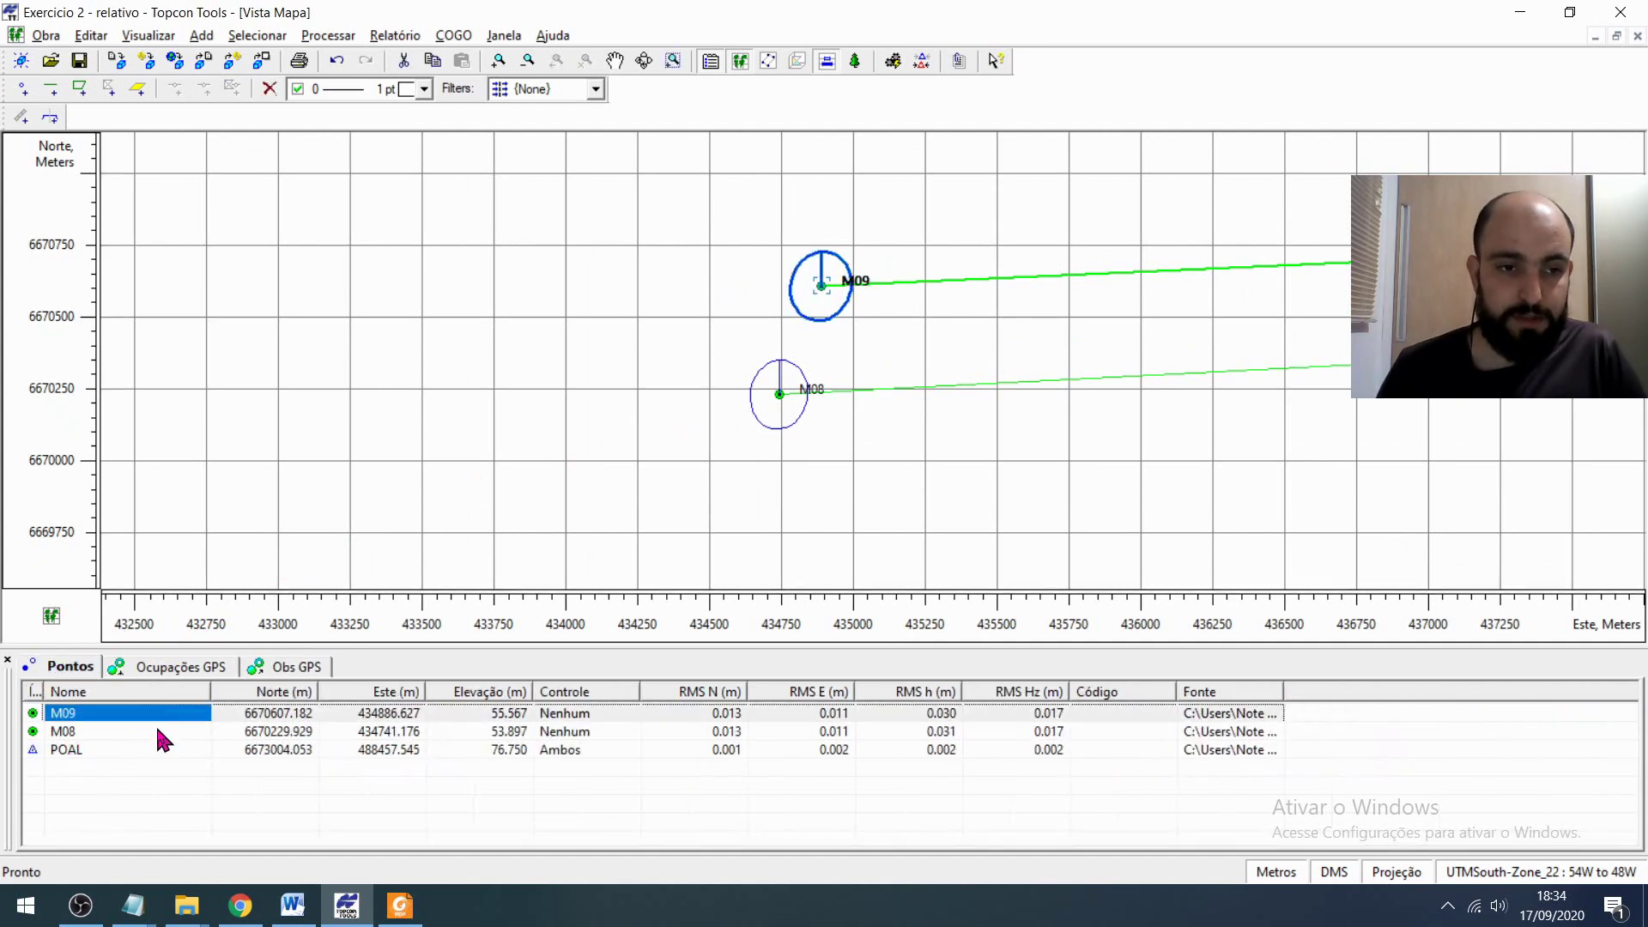
pyautogui.click(157, 730)
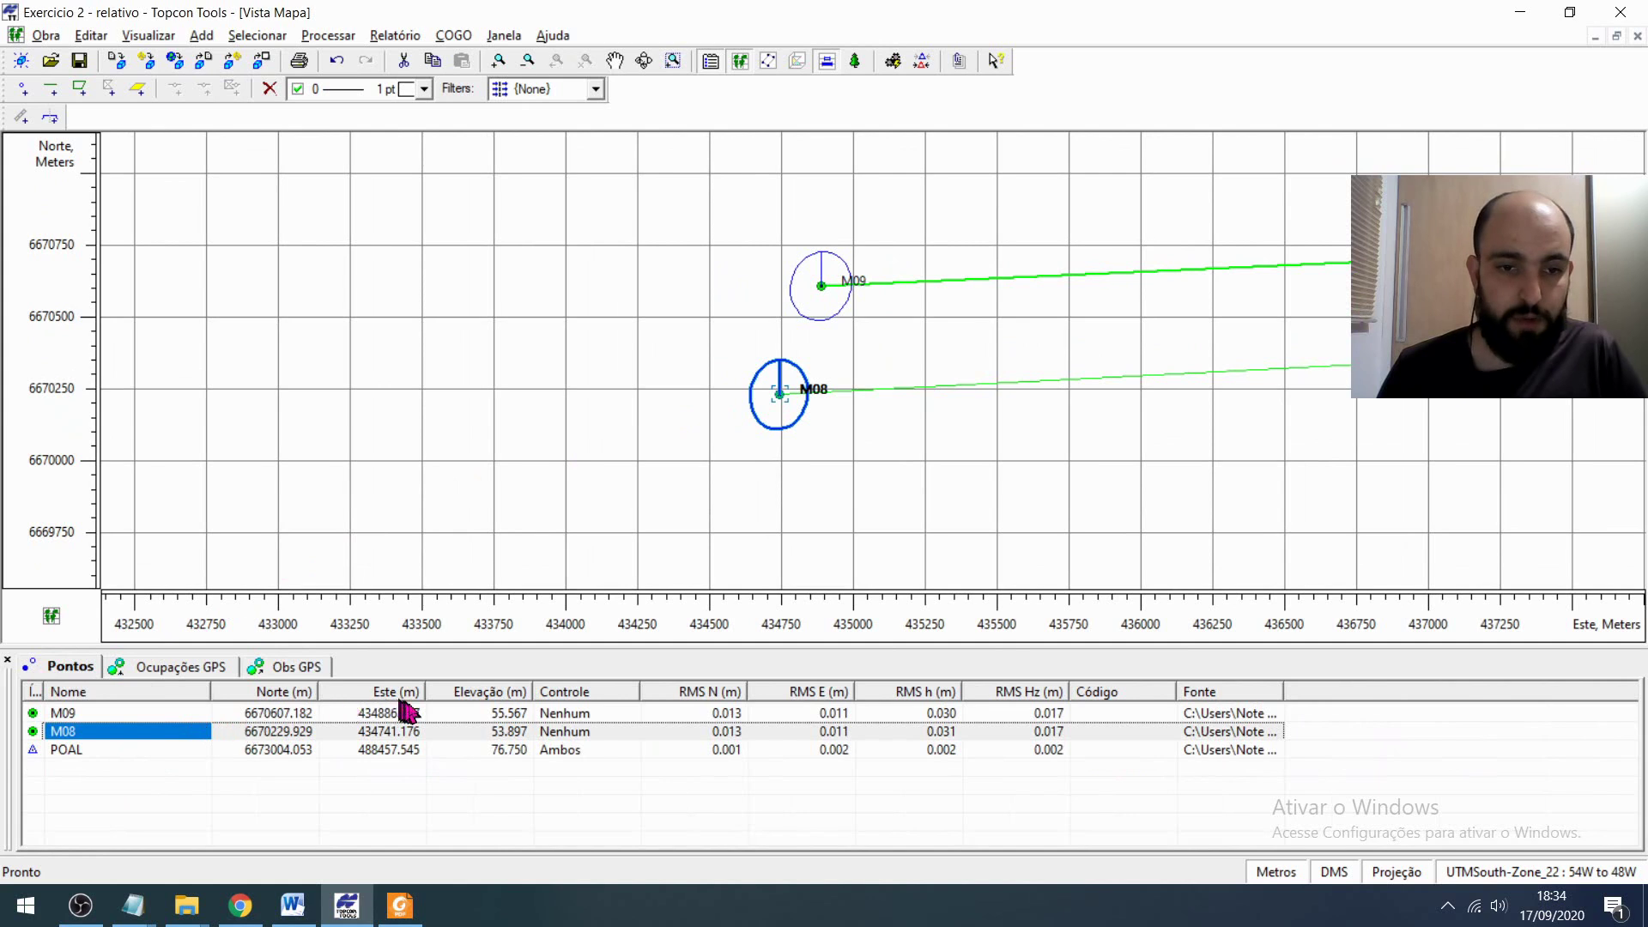
# - Check the RMS N, RMS E, RMS h and RMS Hz values of M09 and M08 in the points list
pyautogui.click(699, 714)
pyautogui.click(719, 732)
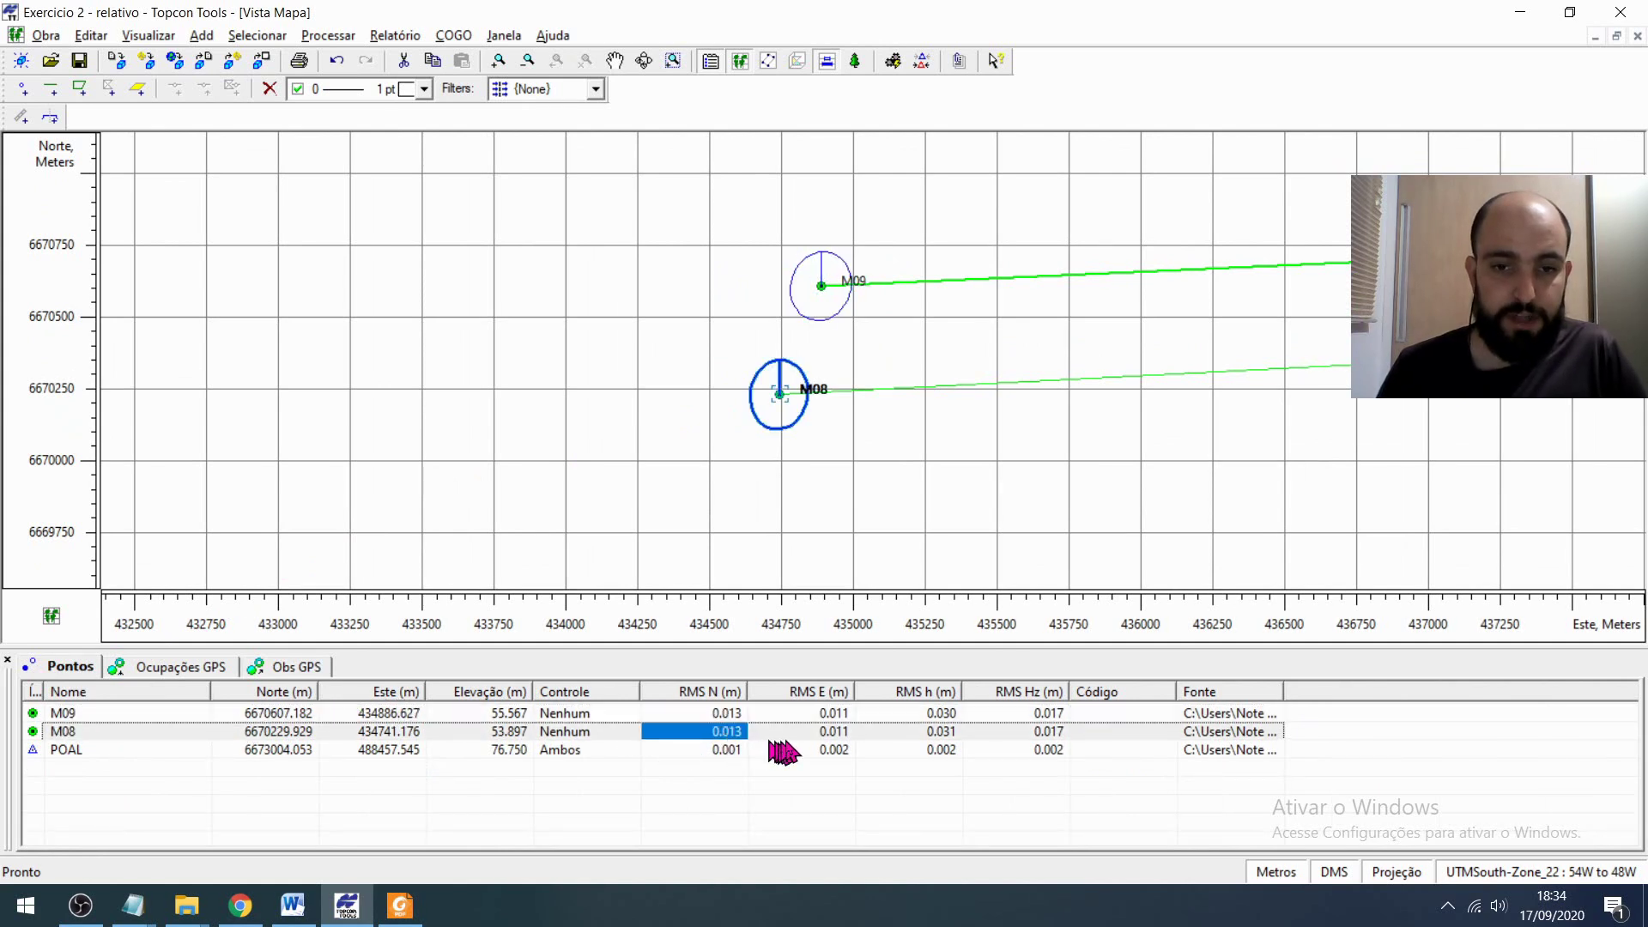
pyautogui.click(721, 713)
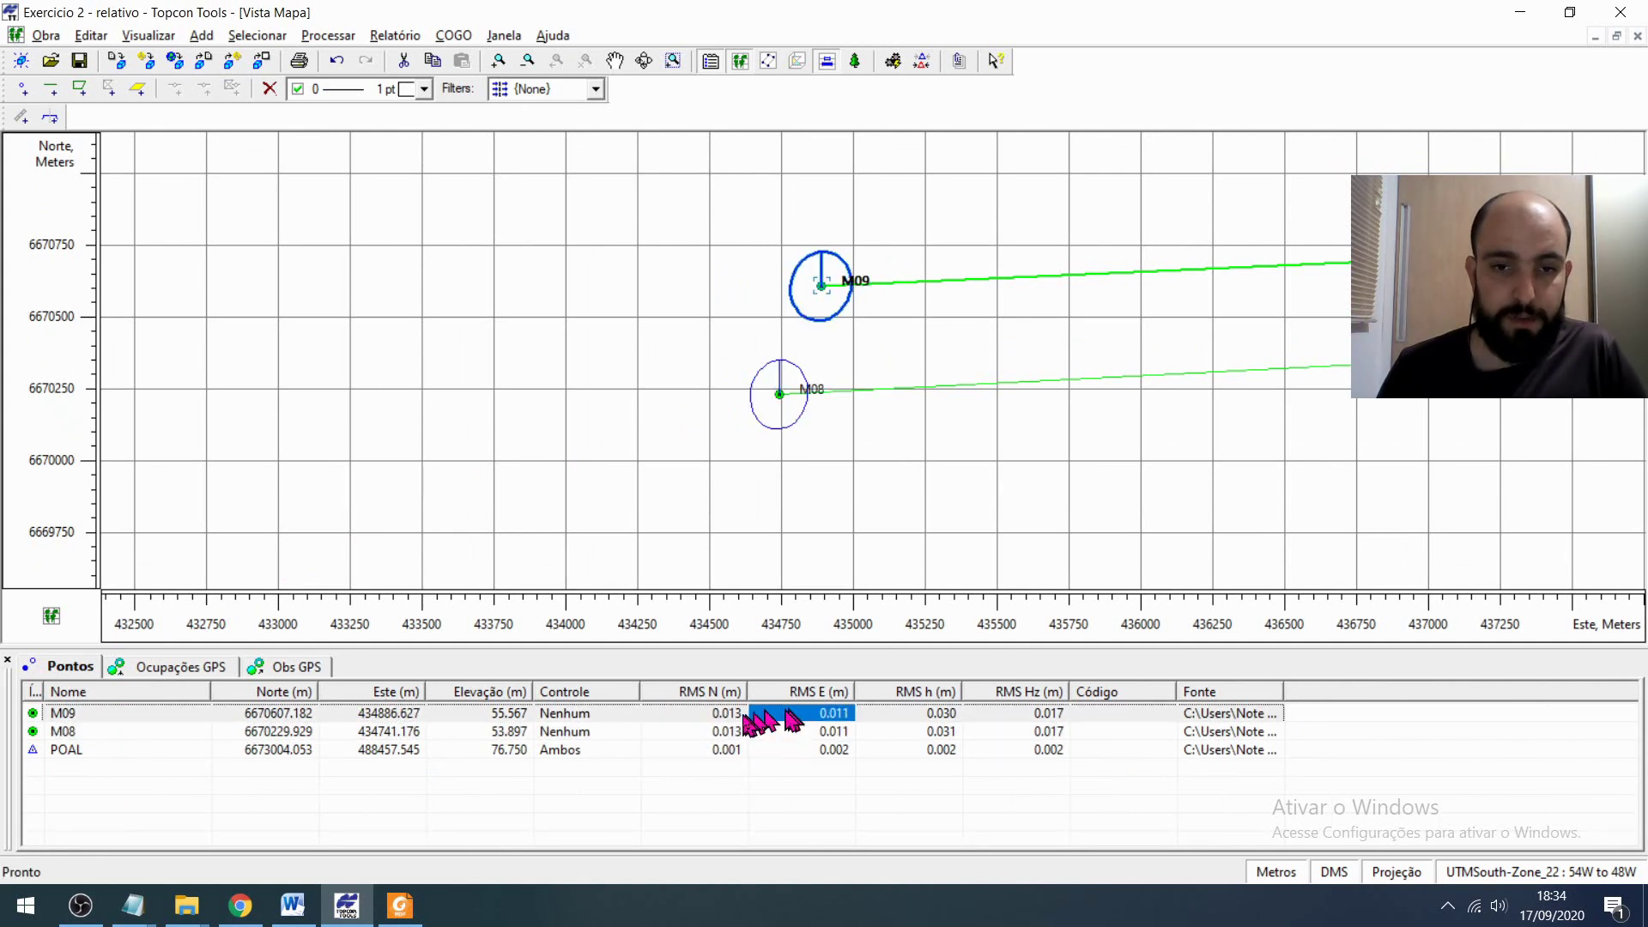
pyautogui.click(699, 734)
pyautogui.click(698, 716)
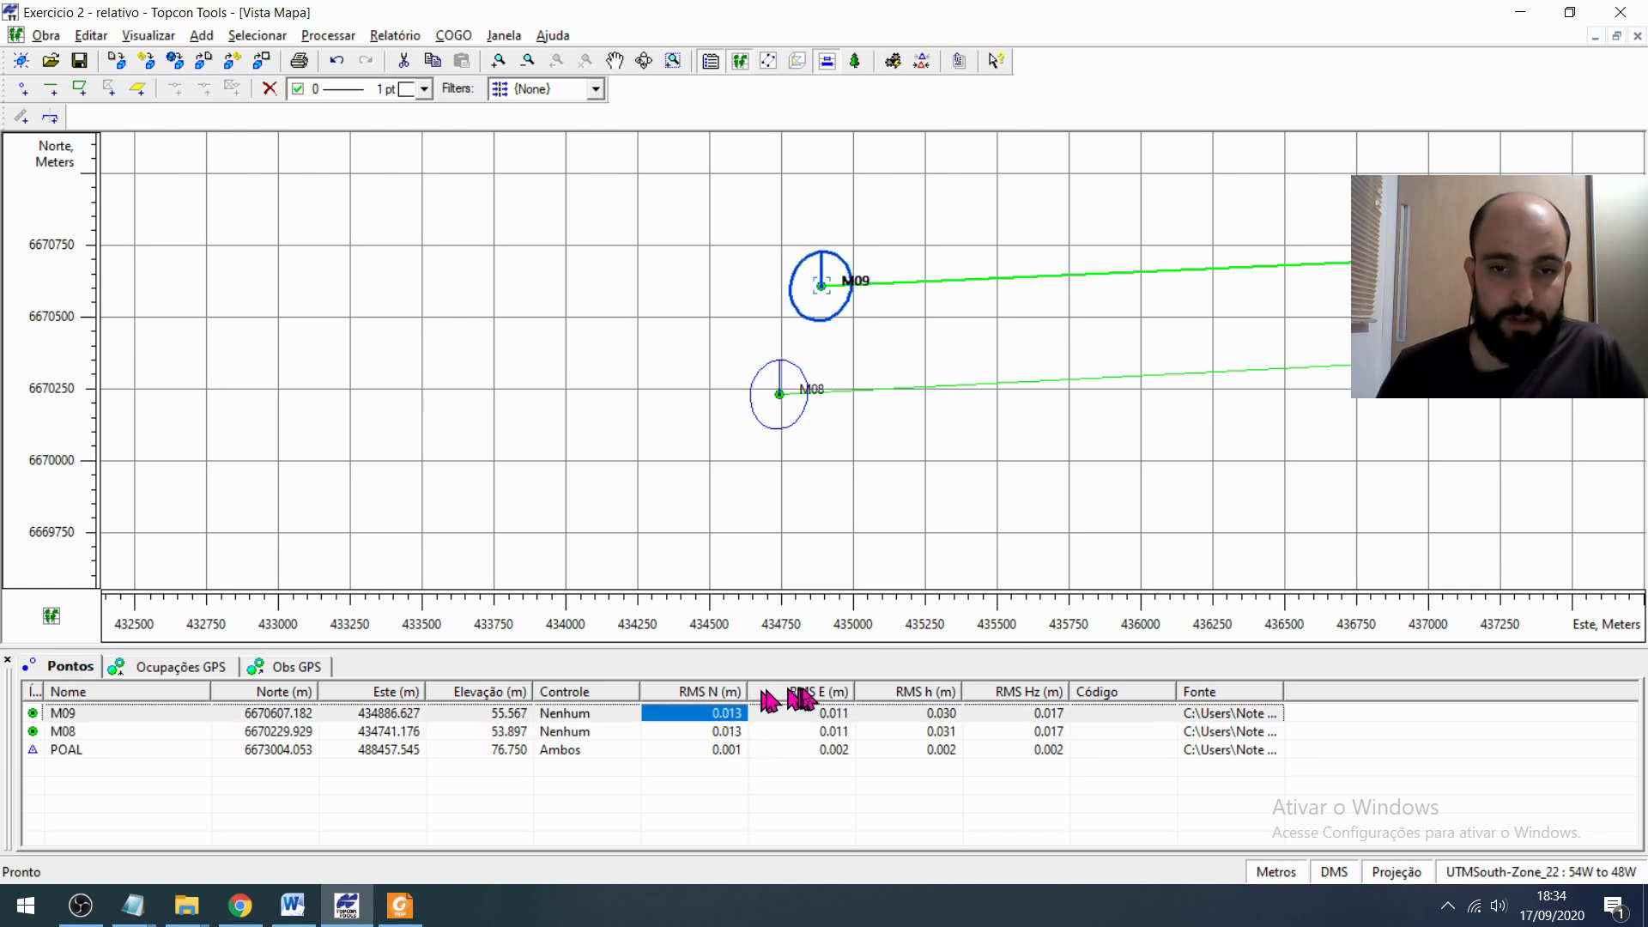
pyautogui.click(829, 712)
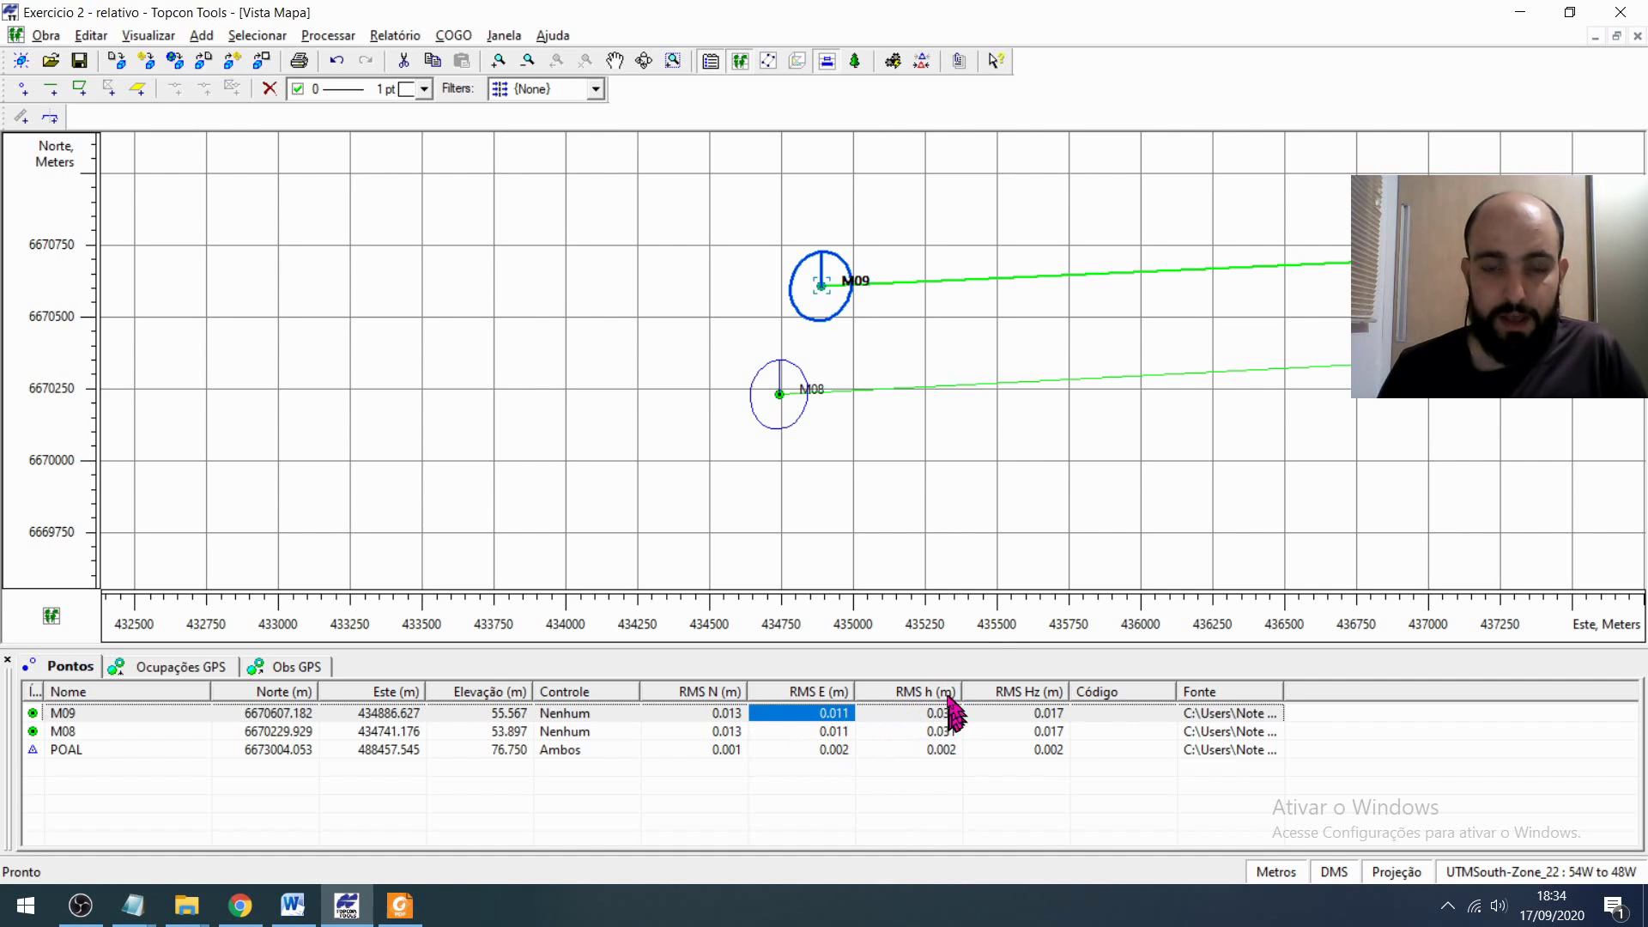
pyautogui.click(1054, 714)
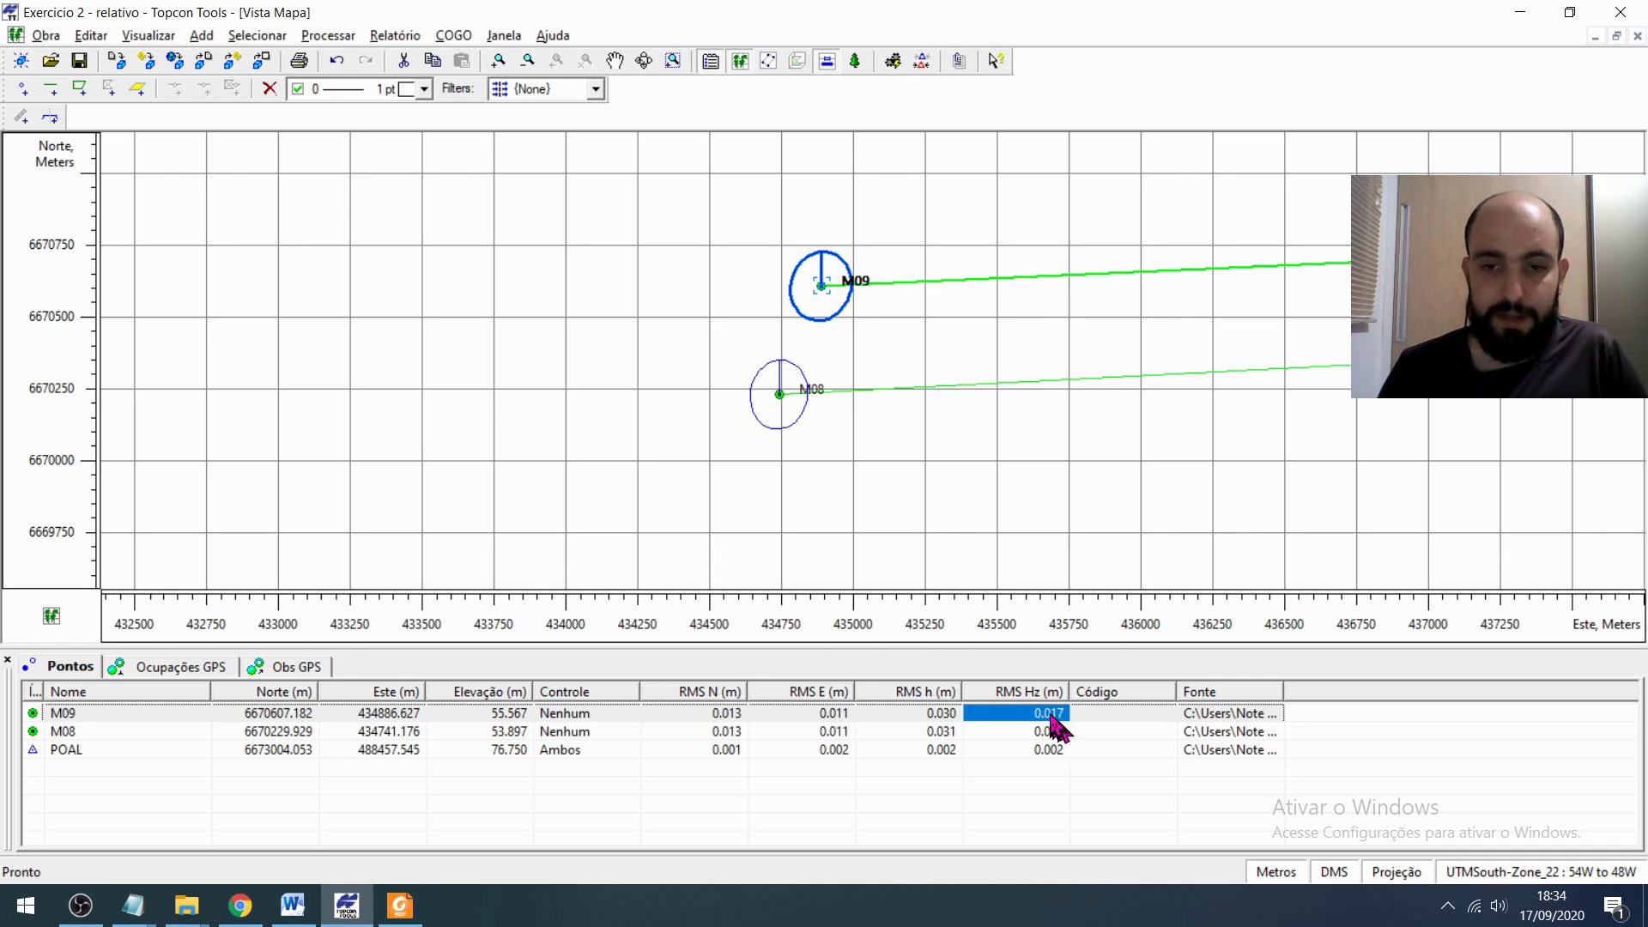
pyautogui.click(944, 716)
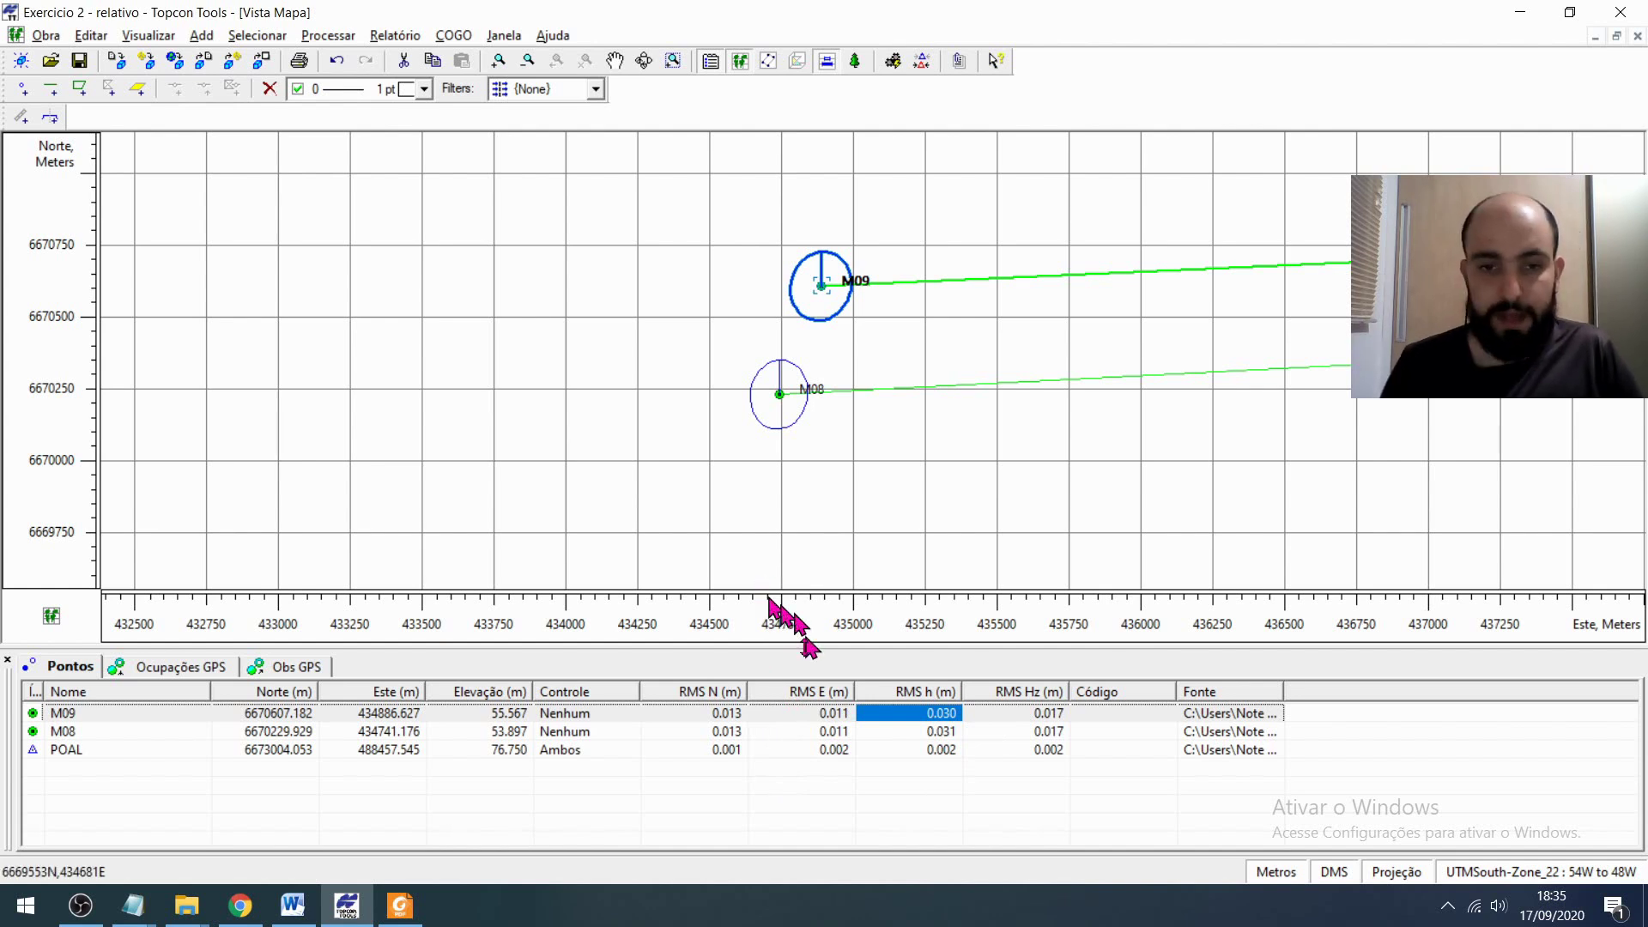
pyautogui.click(728, 732)
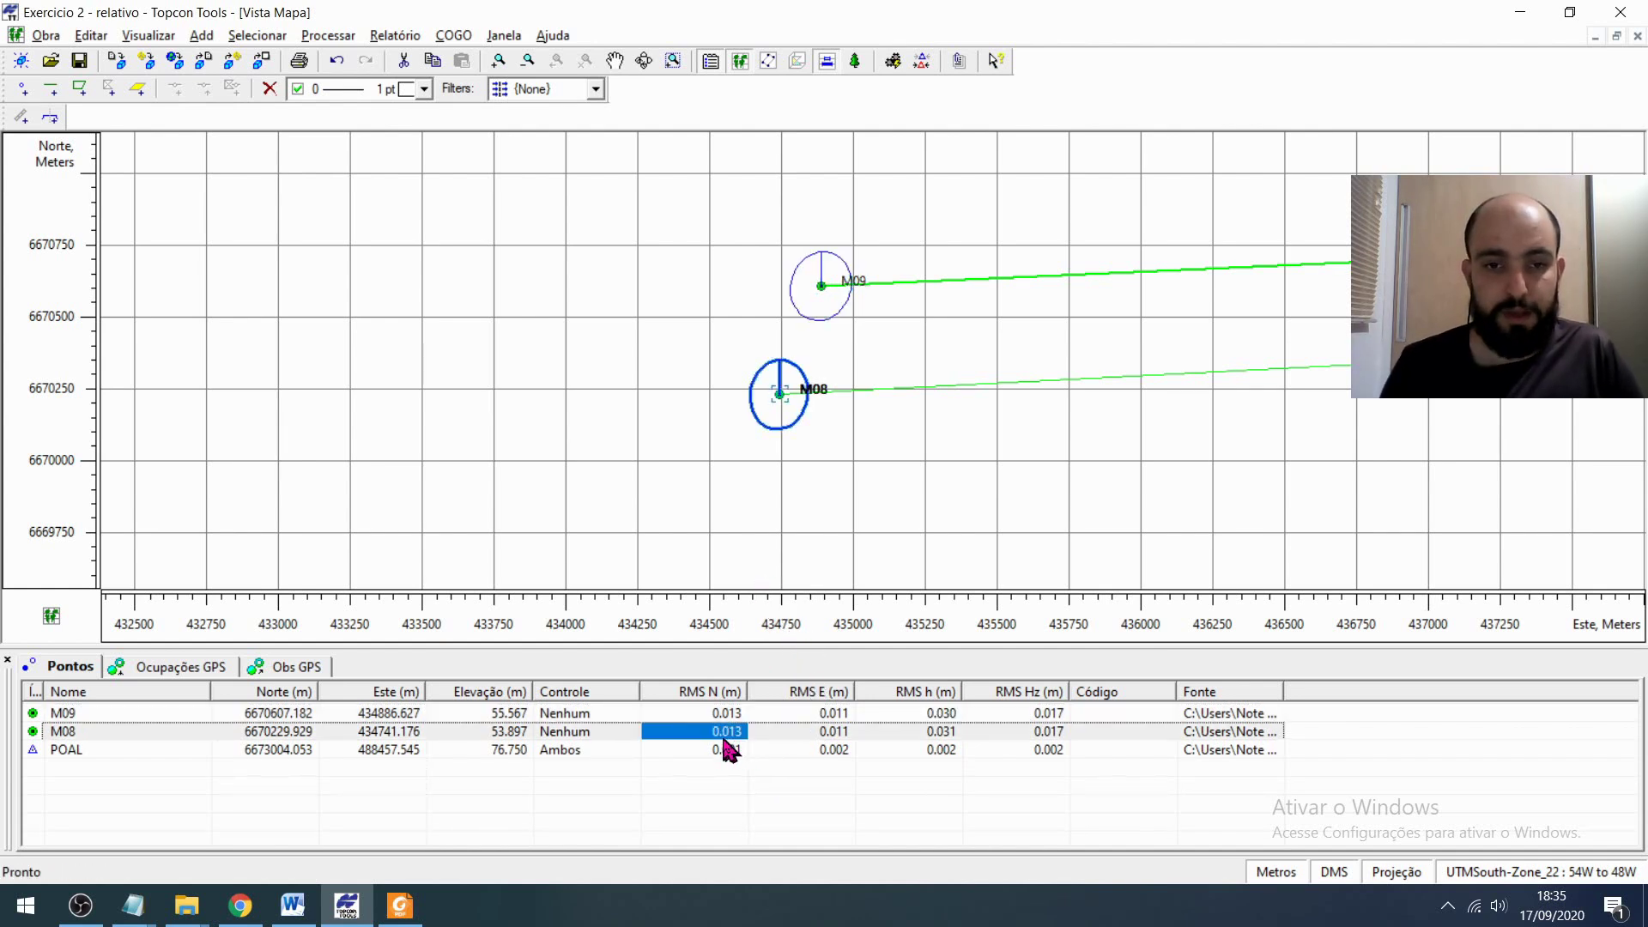
pyautogui.click(695, 713)
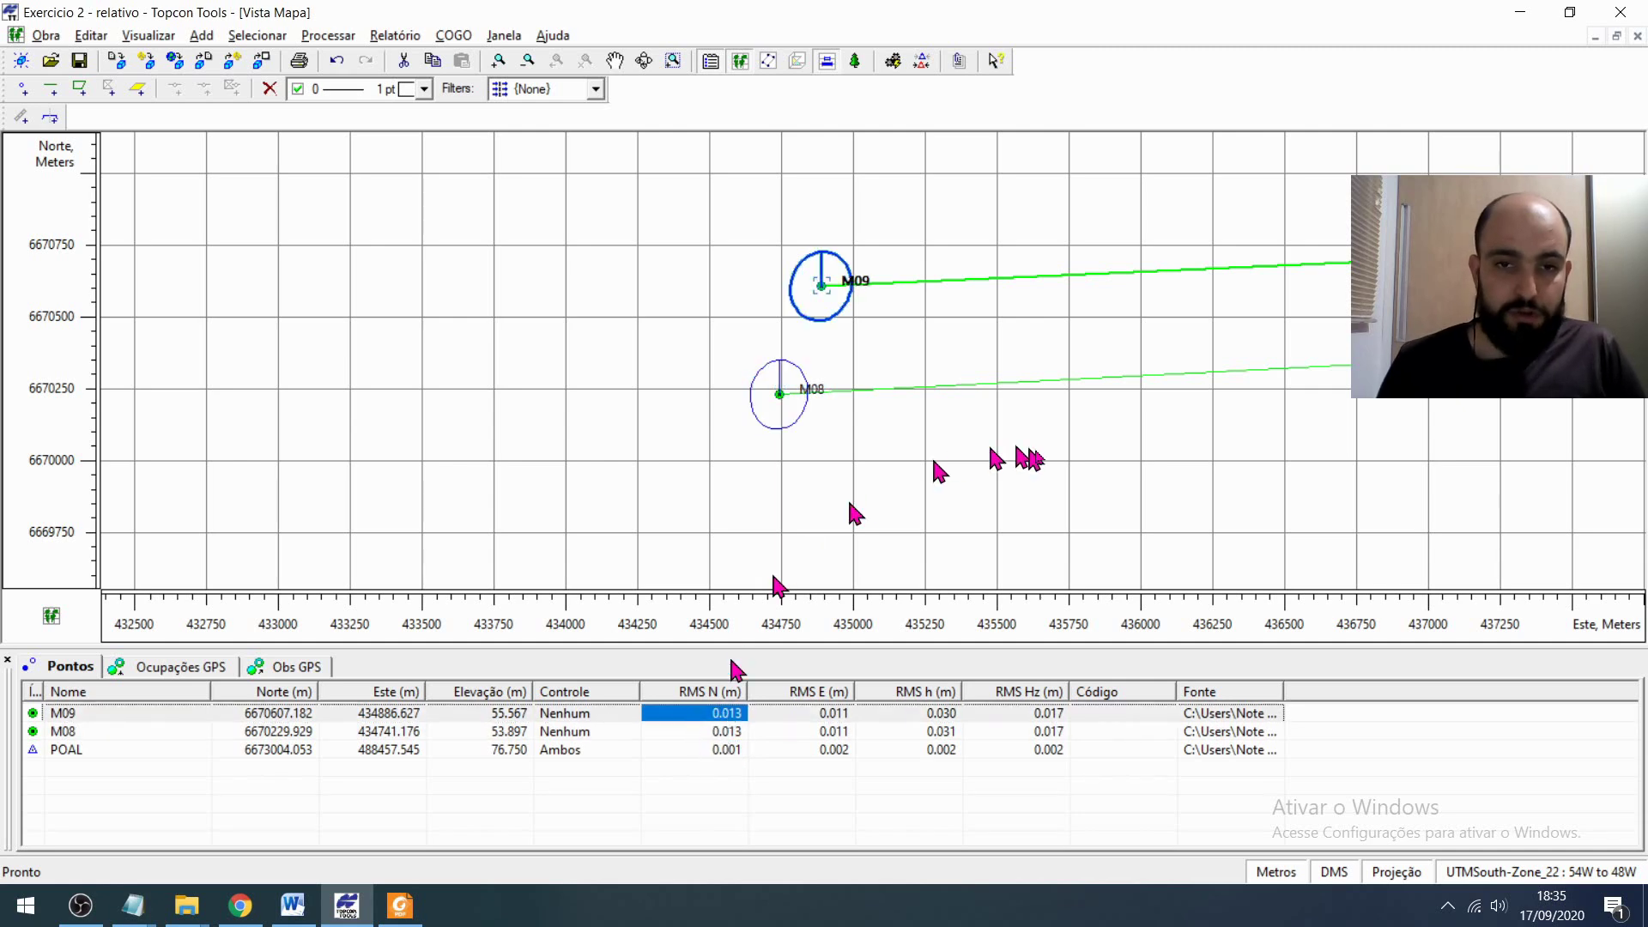
# - Review the M08–POAL and M09–POAL baselines along their length on the map, including their mid-line error ellipses
pyautogui.scroll(-1, 1073, 478)
pyautogui.scroll(-4, 1202, 478)
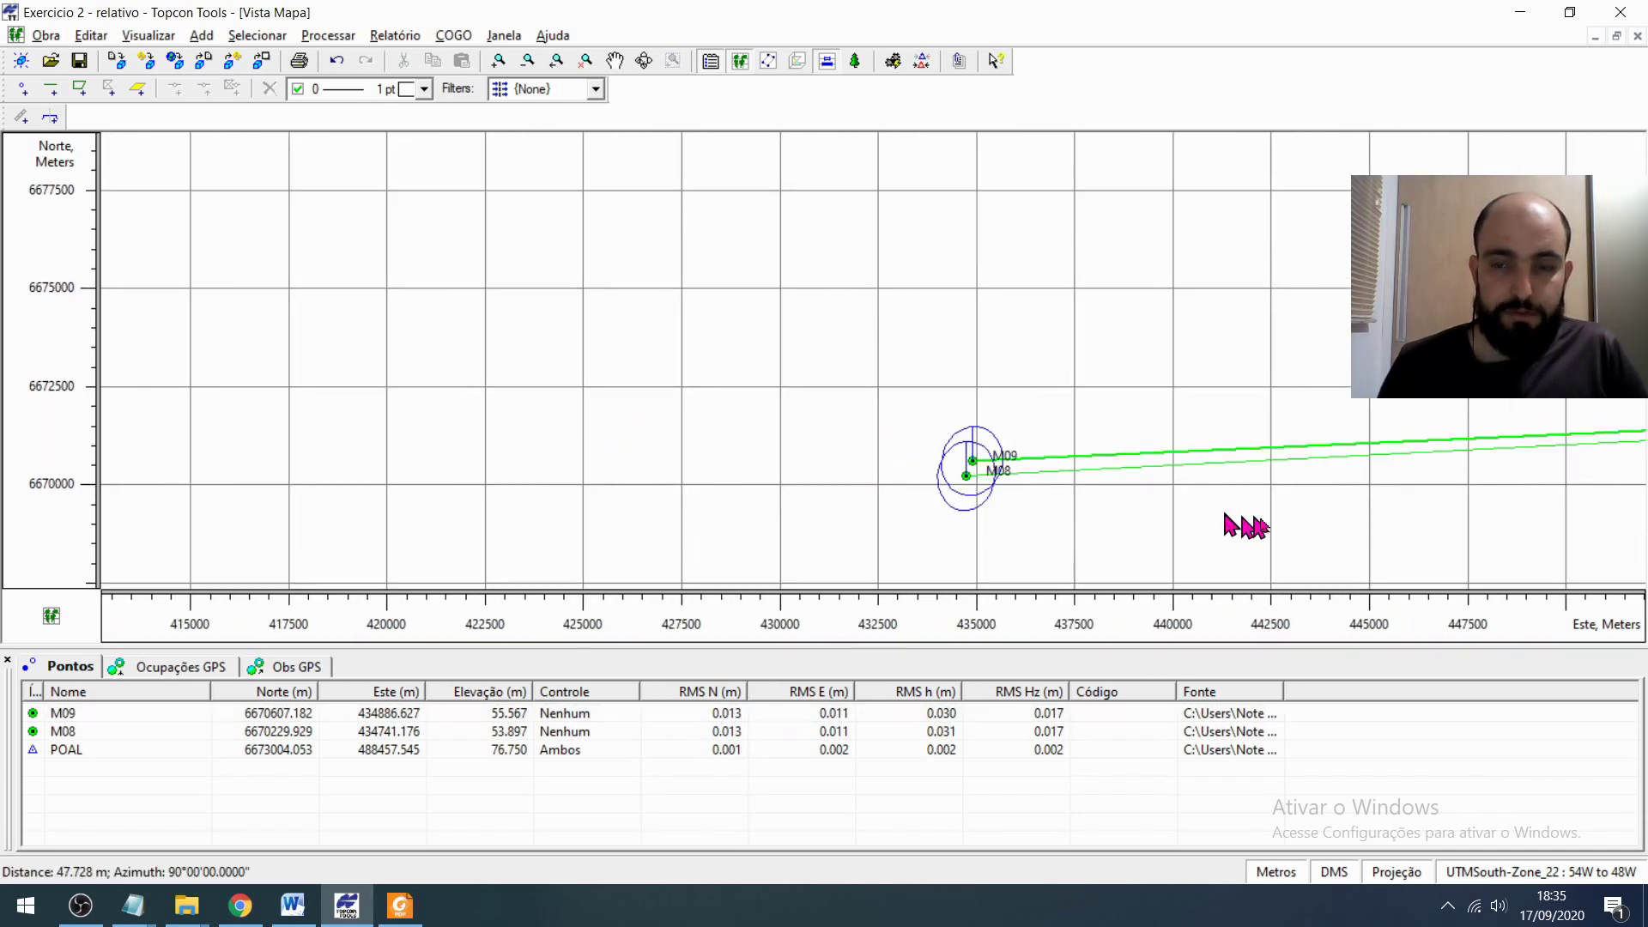
pyautogui.moveTo(539, 370); pyautogui.dragTo(679, 570)
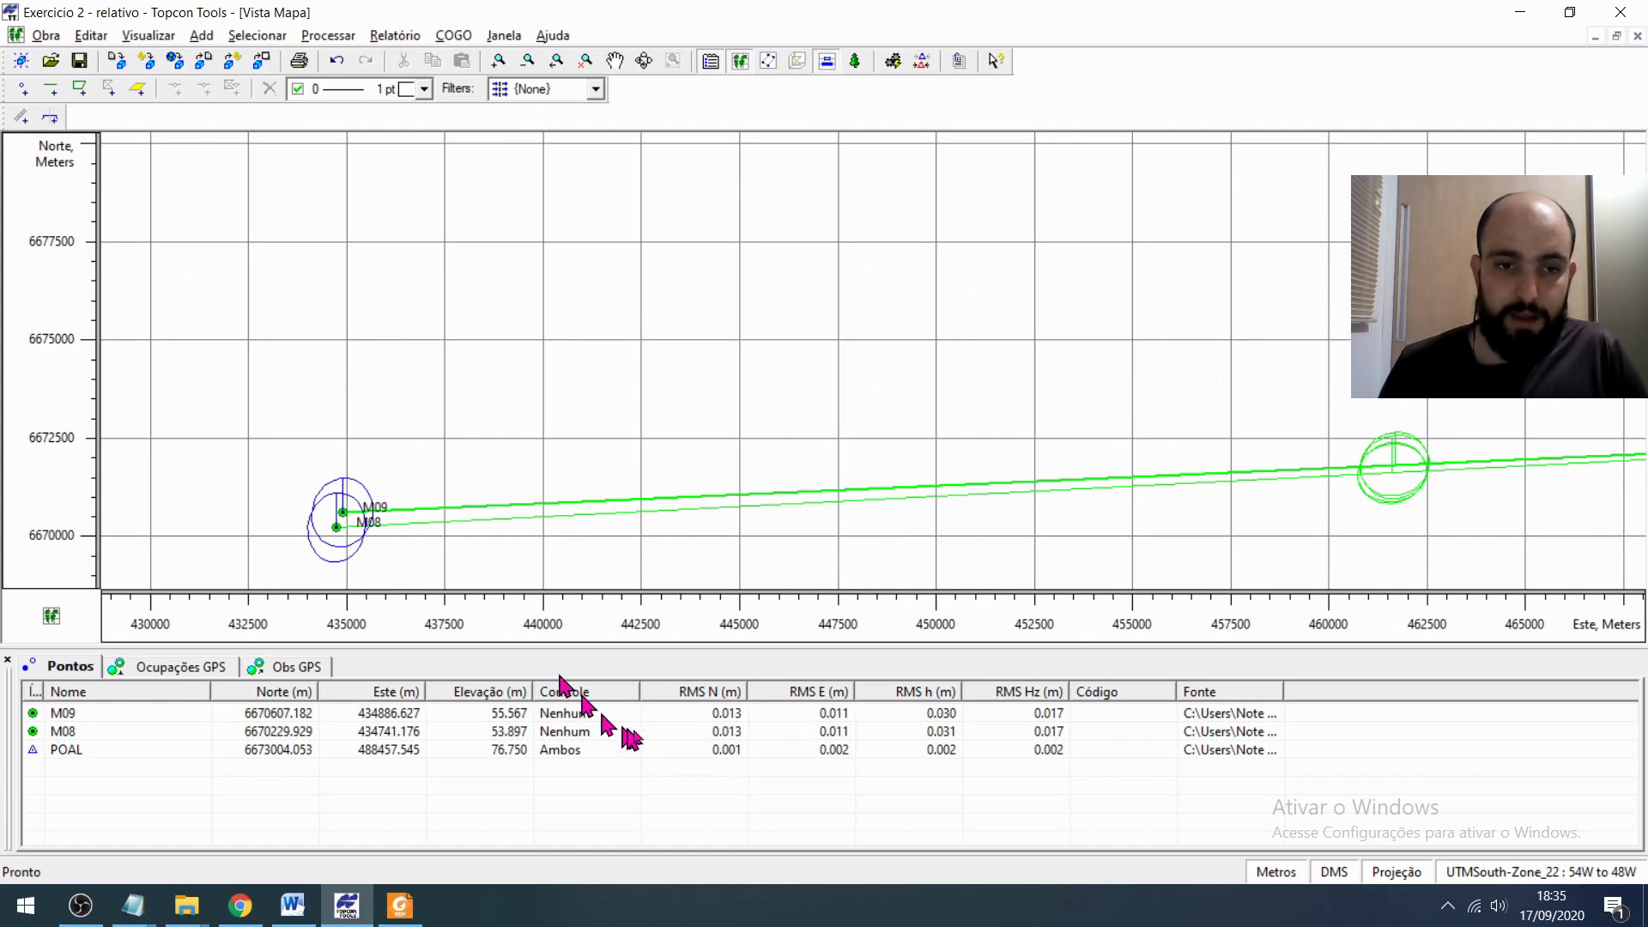
pyautogui.scroll(-3, 1176, 546)
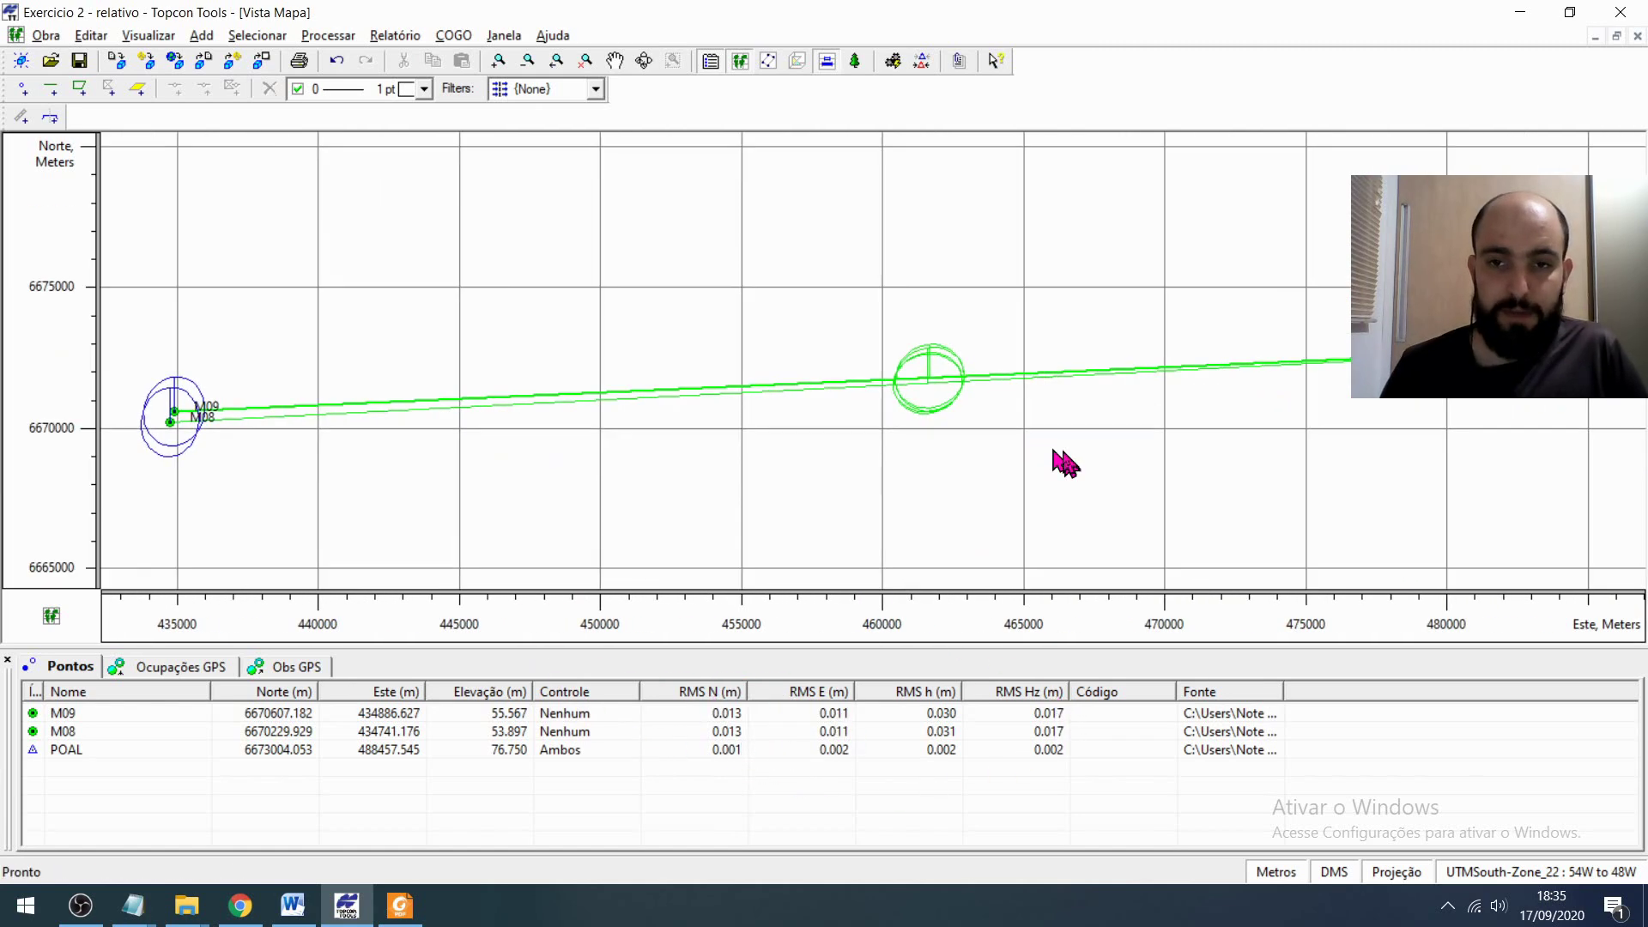
pyautogui.moveTo(1228, 473); pyautogui.dragTo(1015, 449)
pyautogui.scroll(2, 913, 449)
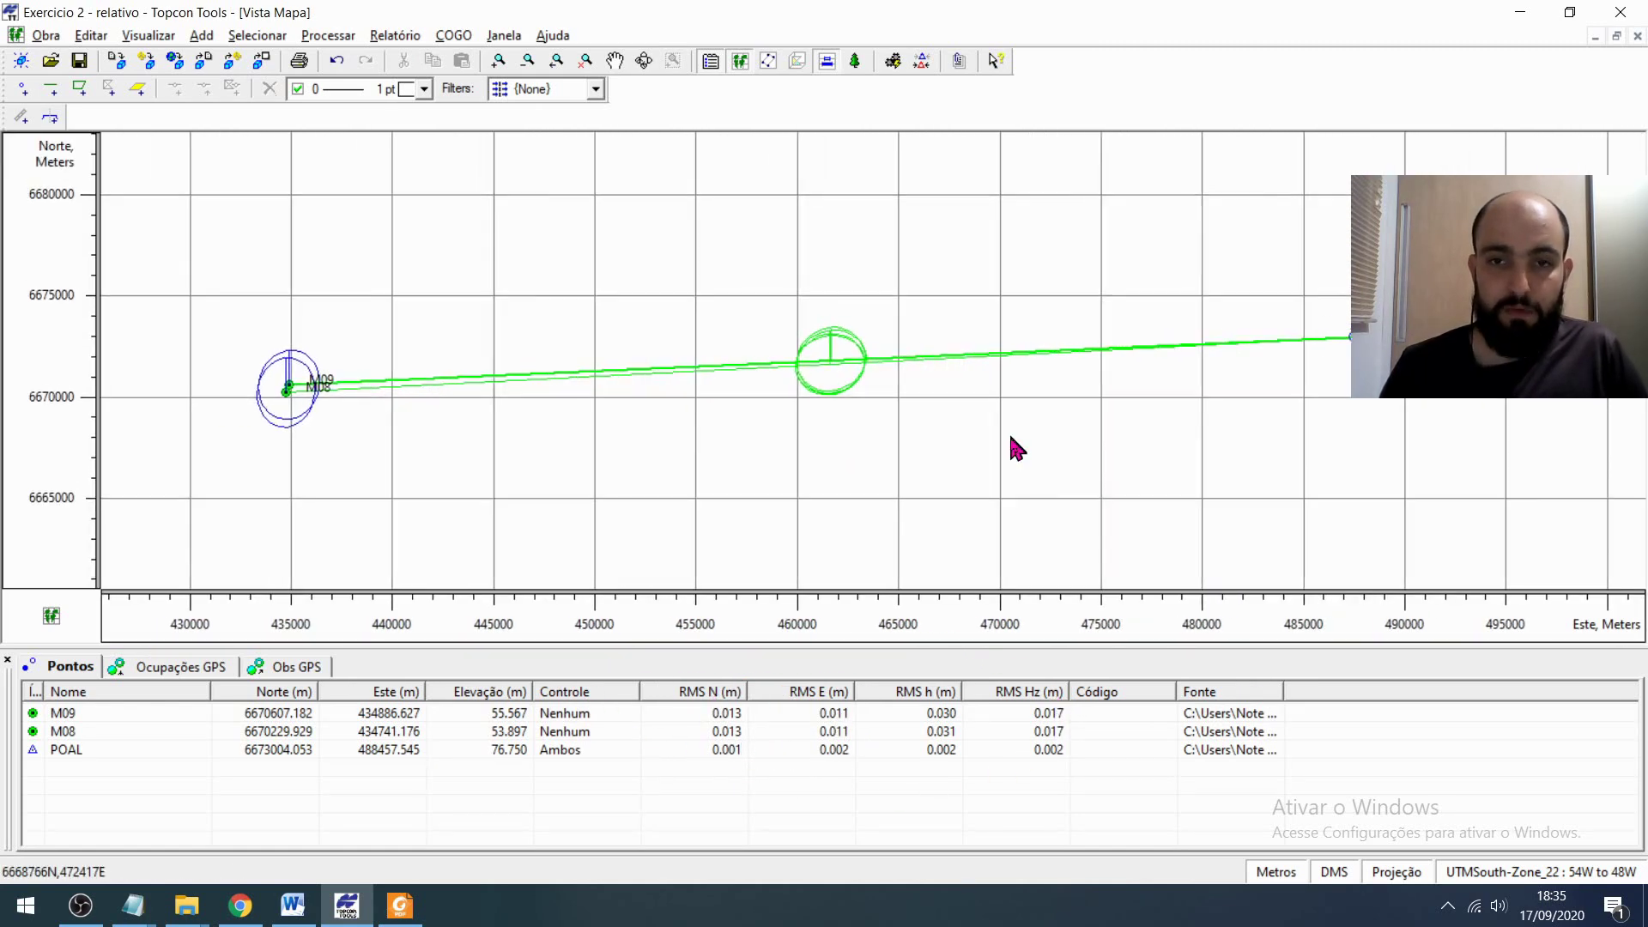
pyautogui.scroll(1, 811, 431)
pyautogui.moveTo(812, 431); pyautogui.dragTo(837, 480)
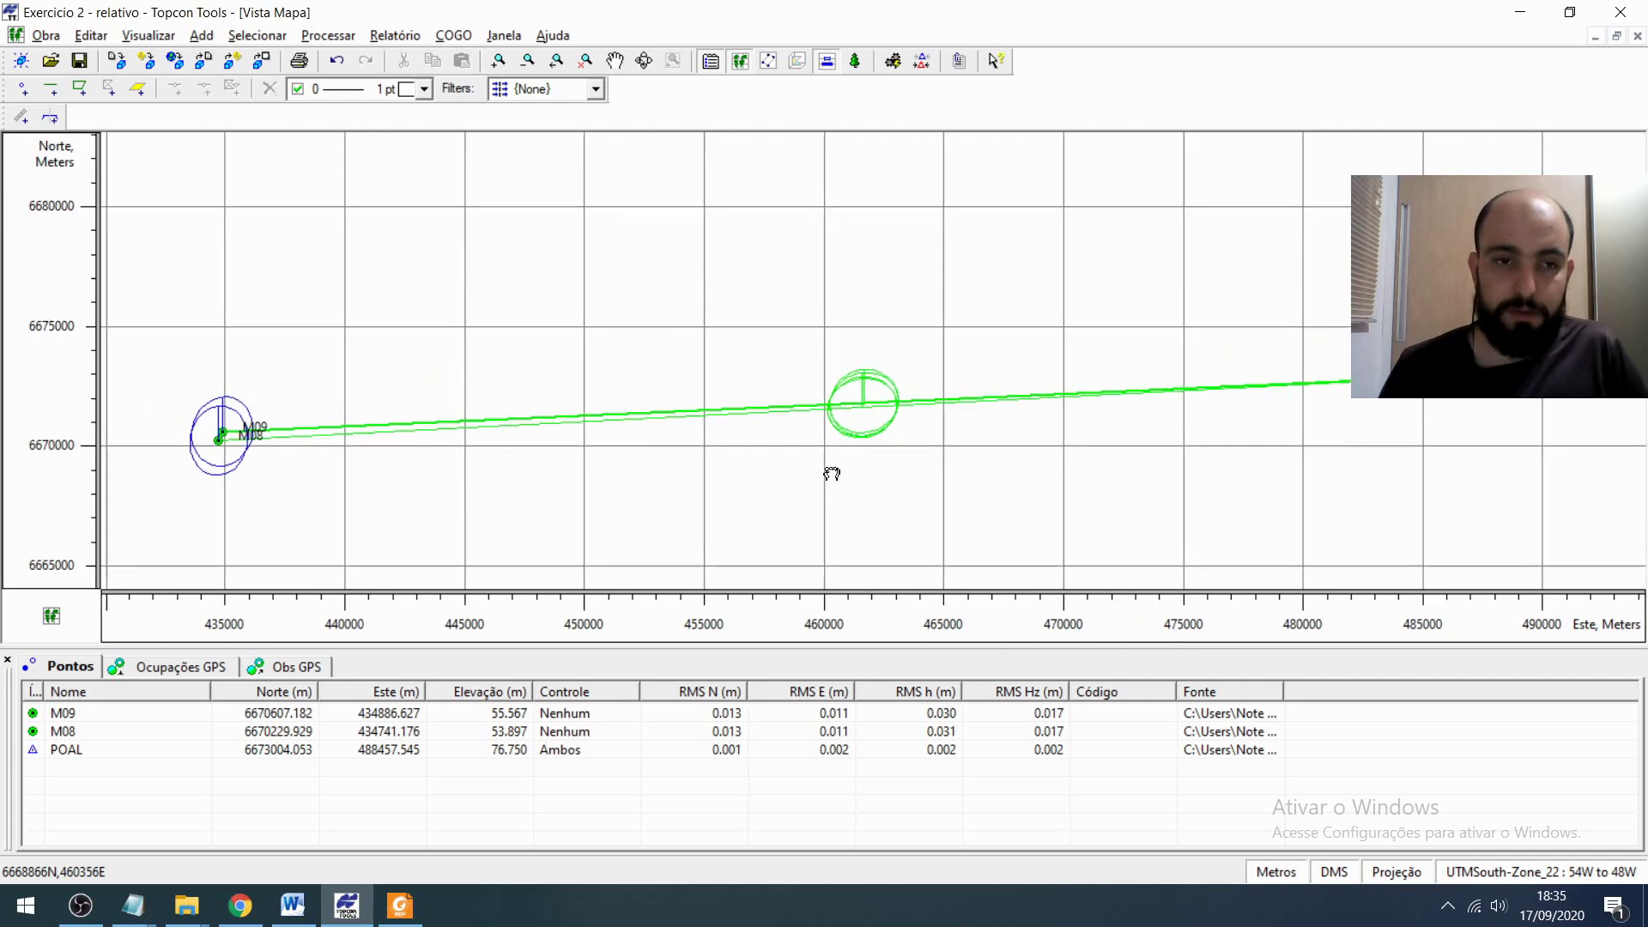
pyautogui.click(326, 35)
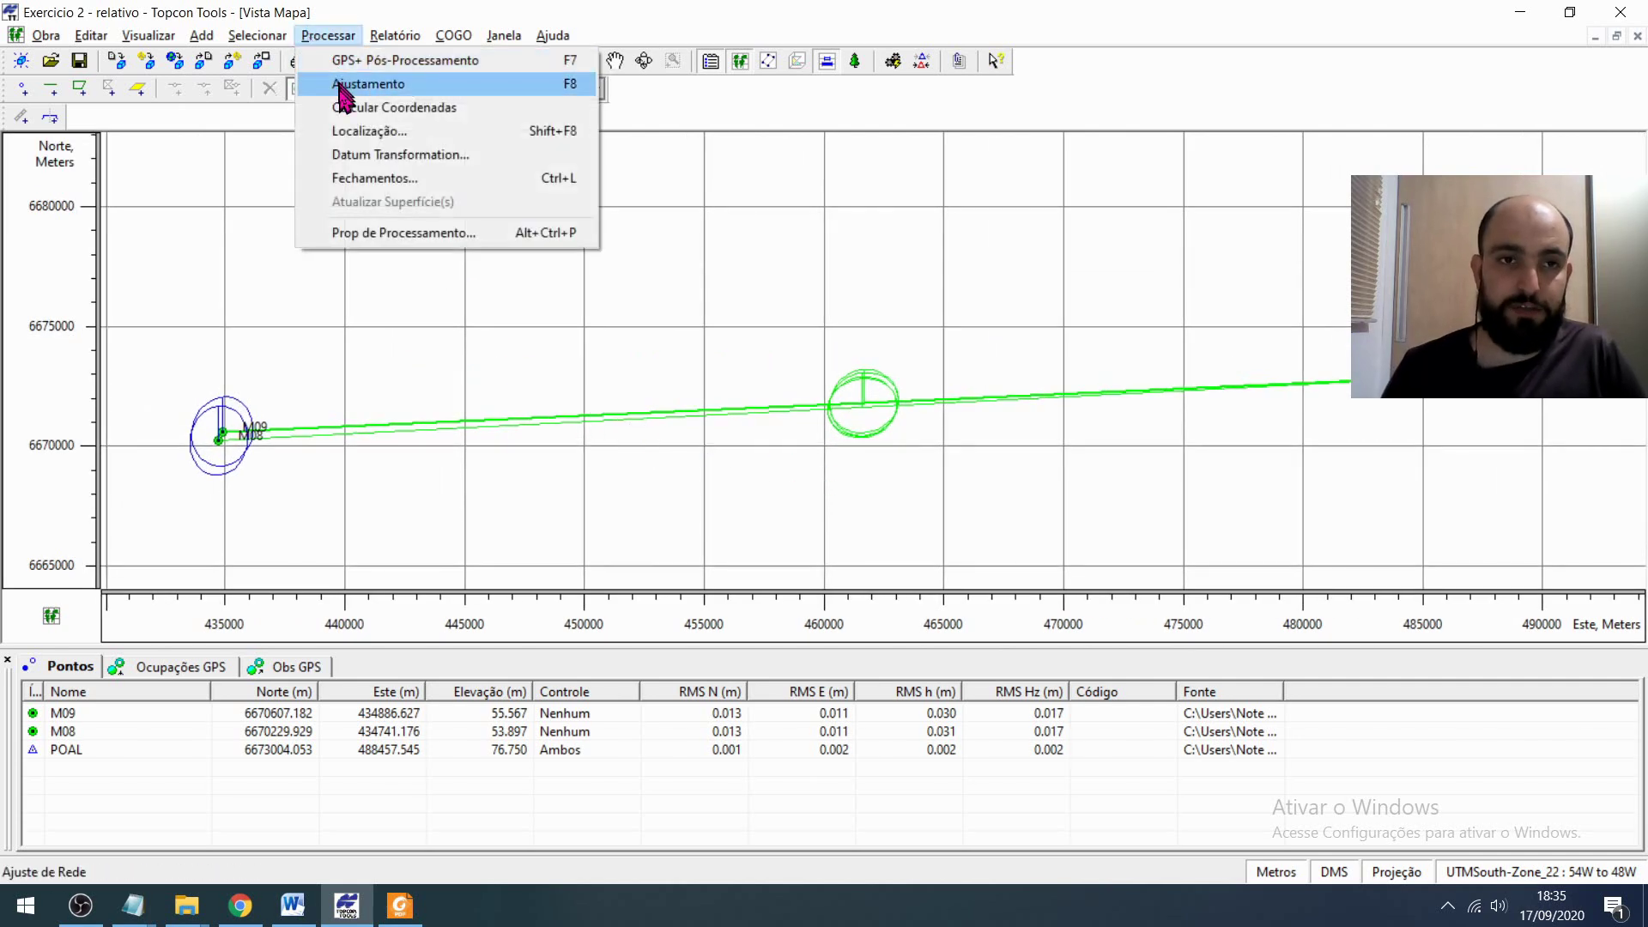
pyautogui.click(283, 309)
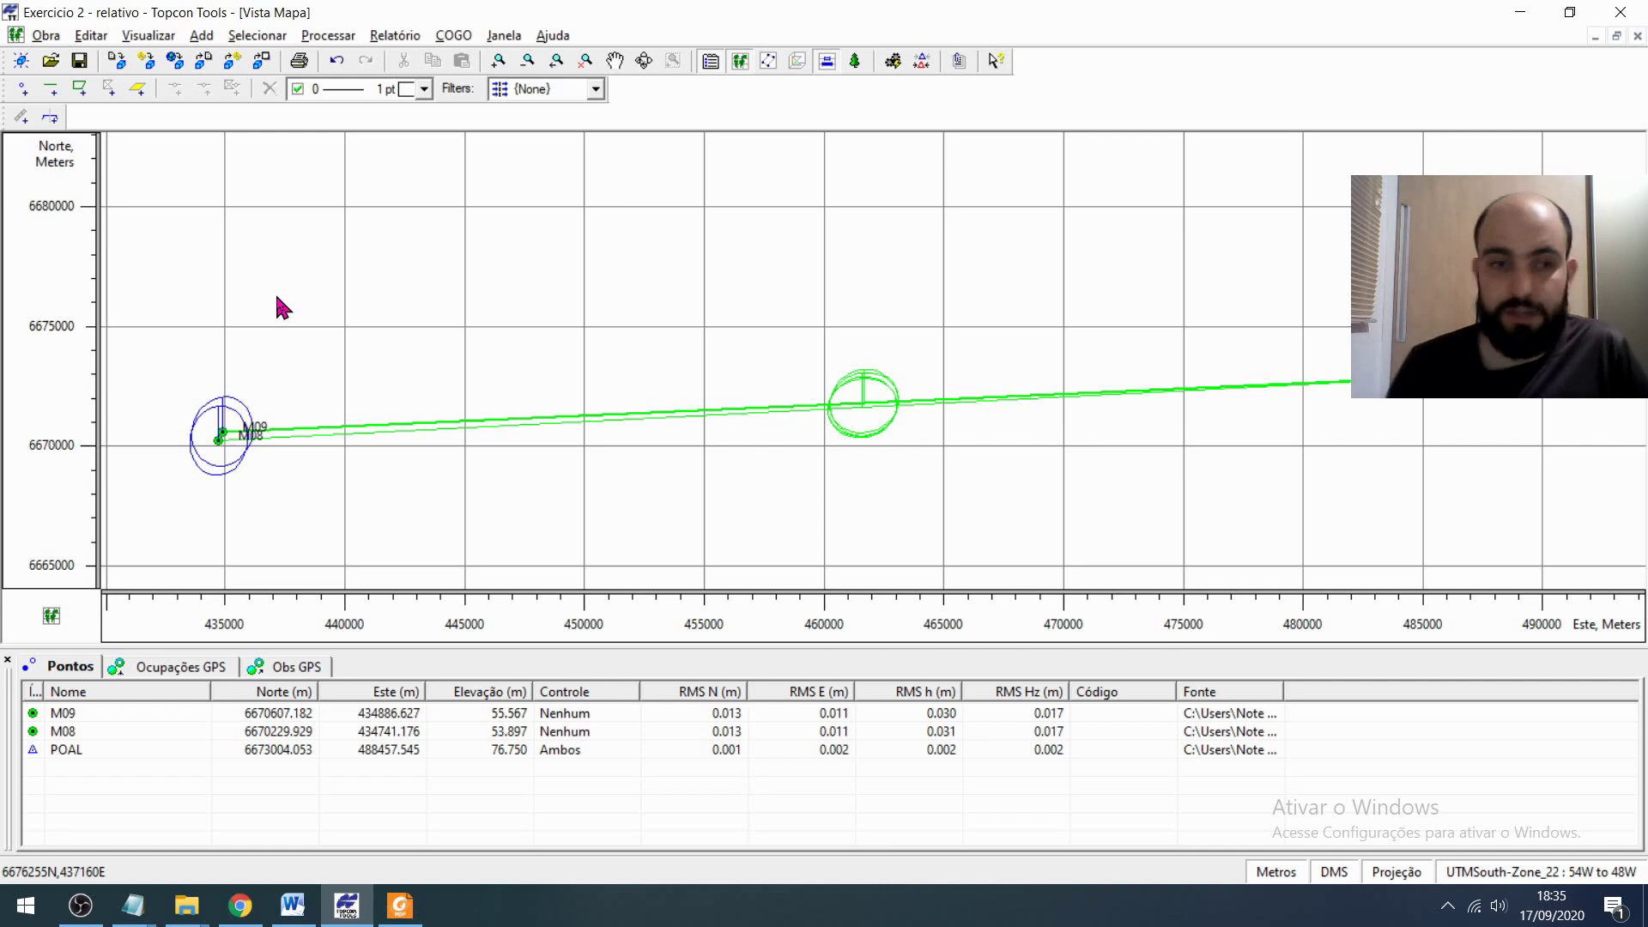
# - Select the M09–POAL baseline on the map, clear the selection, and compare it with the M08–POAL baseline
pyautogui.scroll(2, 490, 434)
pyautogui.click(486, 407)
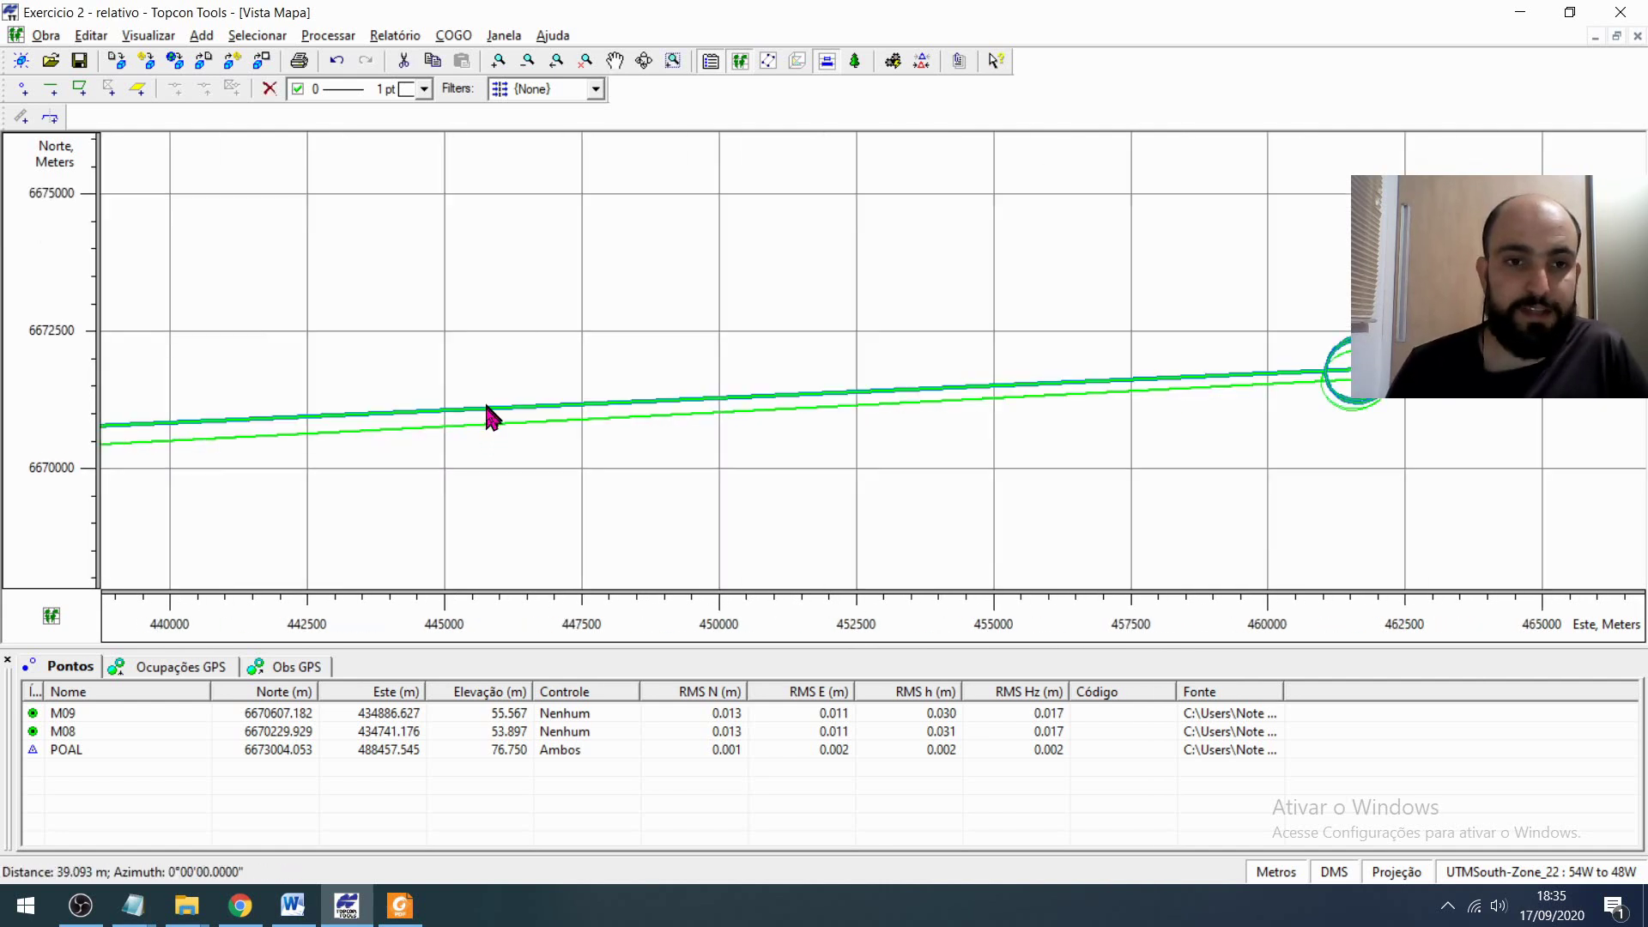
pyautogui.click(481, 375)
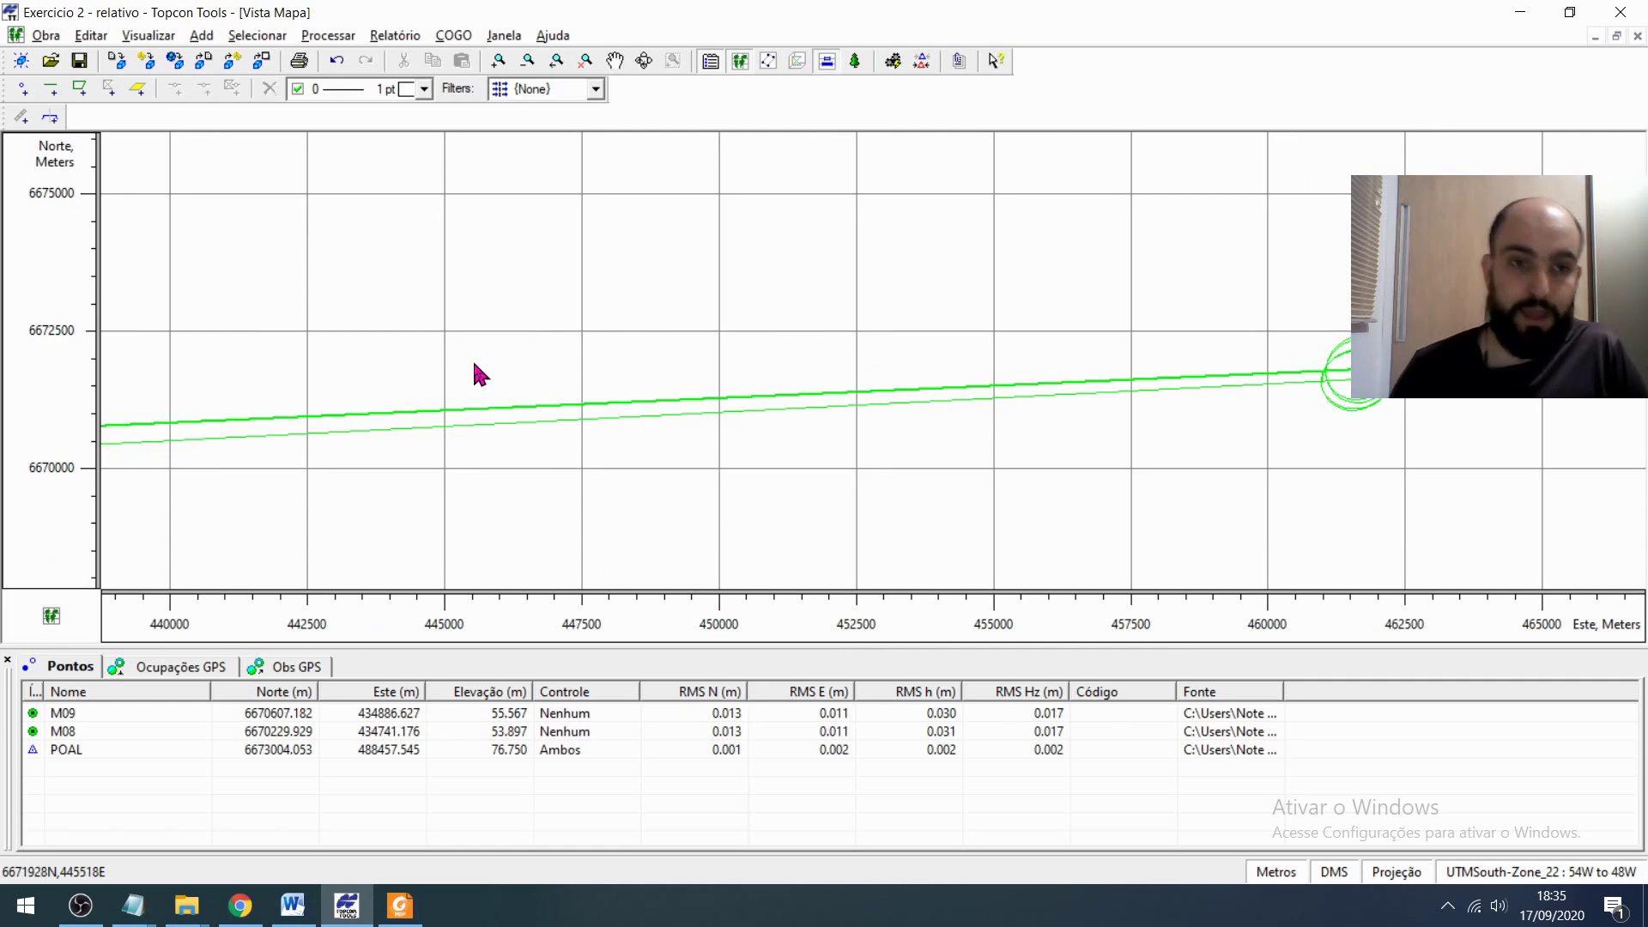
pyautogui.scroll(-2, 477, 378)
pyautogui.scroll(1, 528, 326)
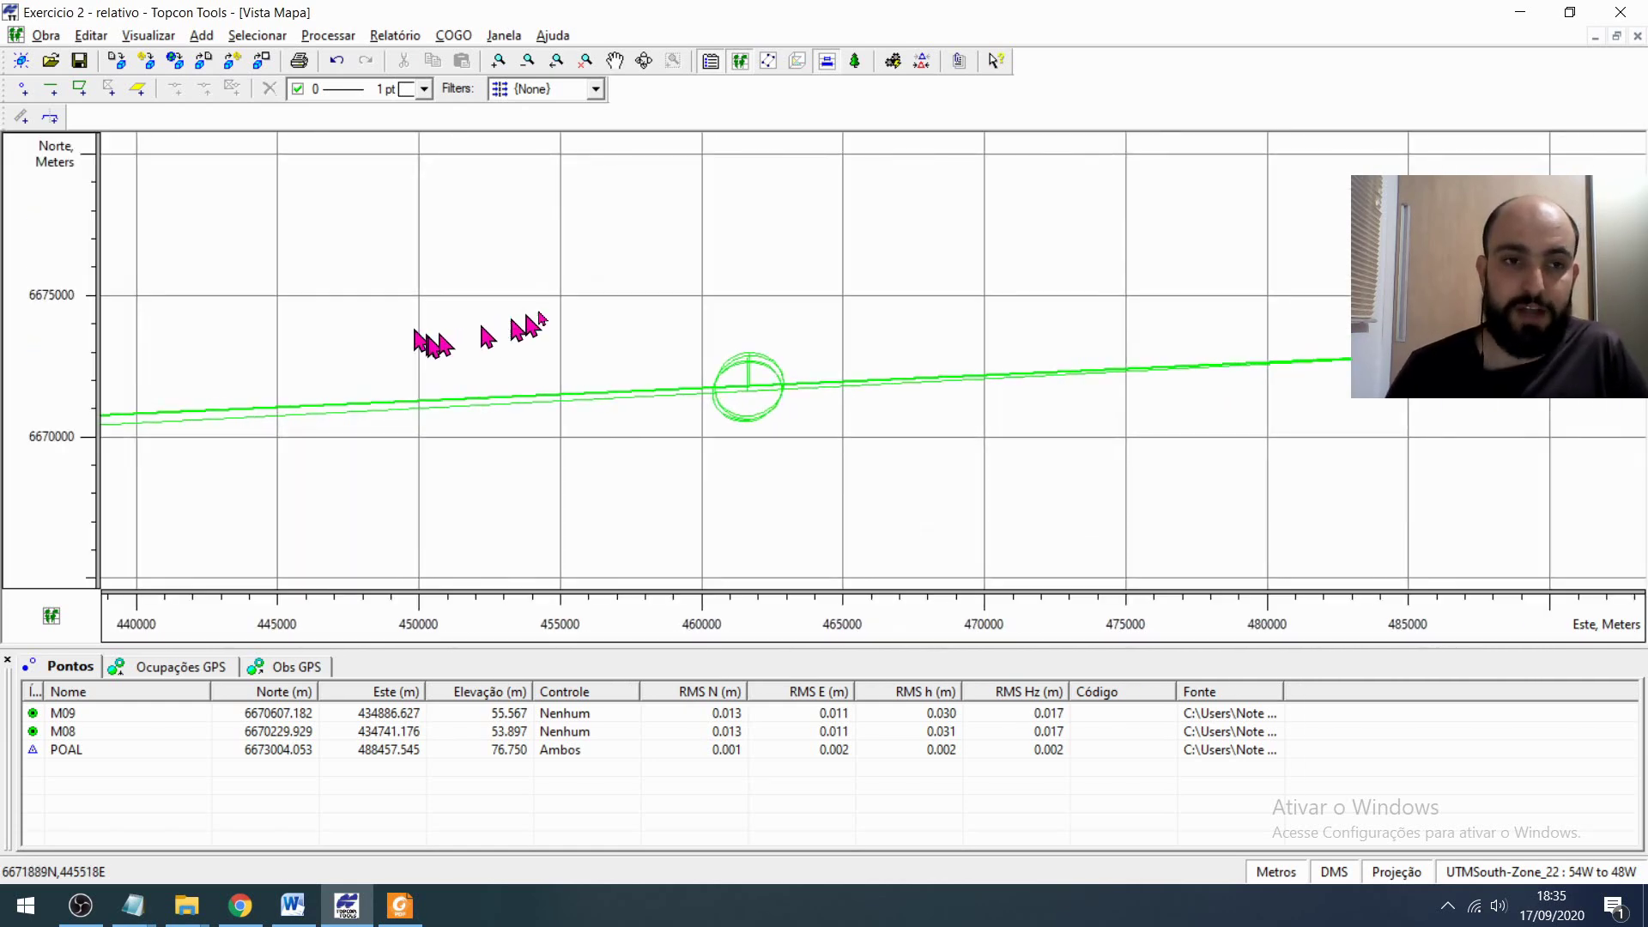
pyautogui.scroll(-2, 562, 311)
pyautogui.moveTo(556, 301); pyautogui.dragTo(713, 347)
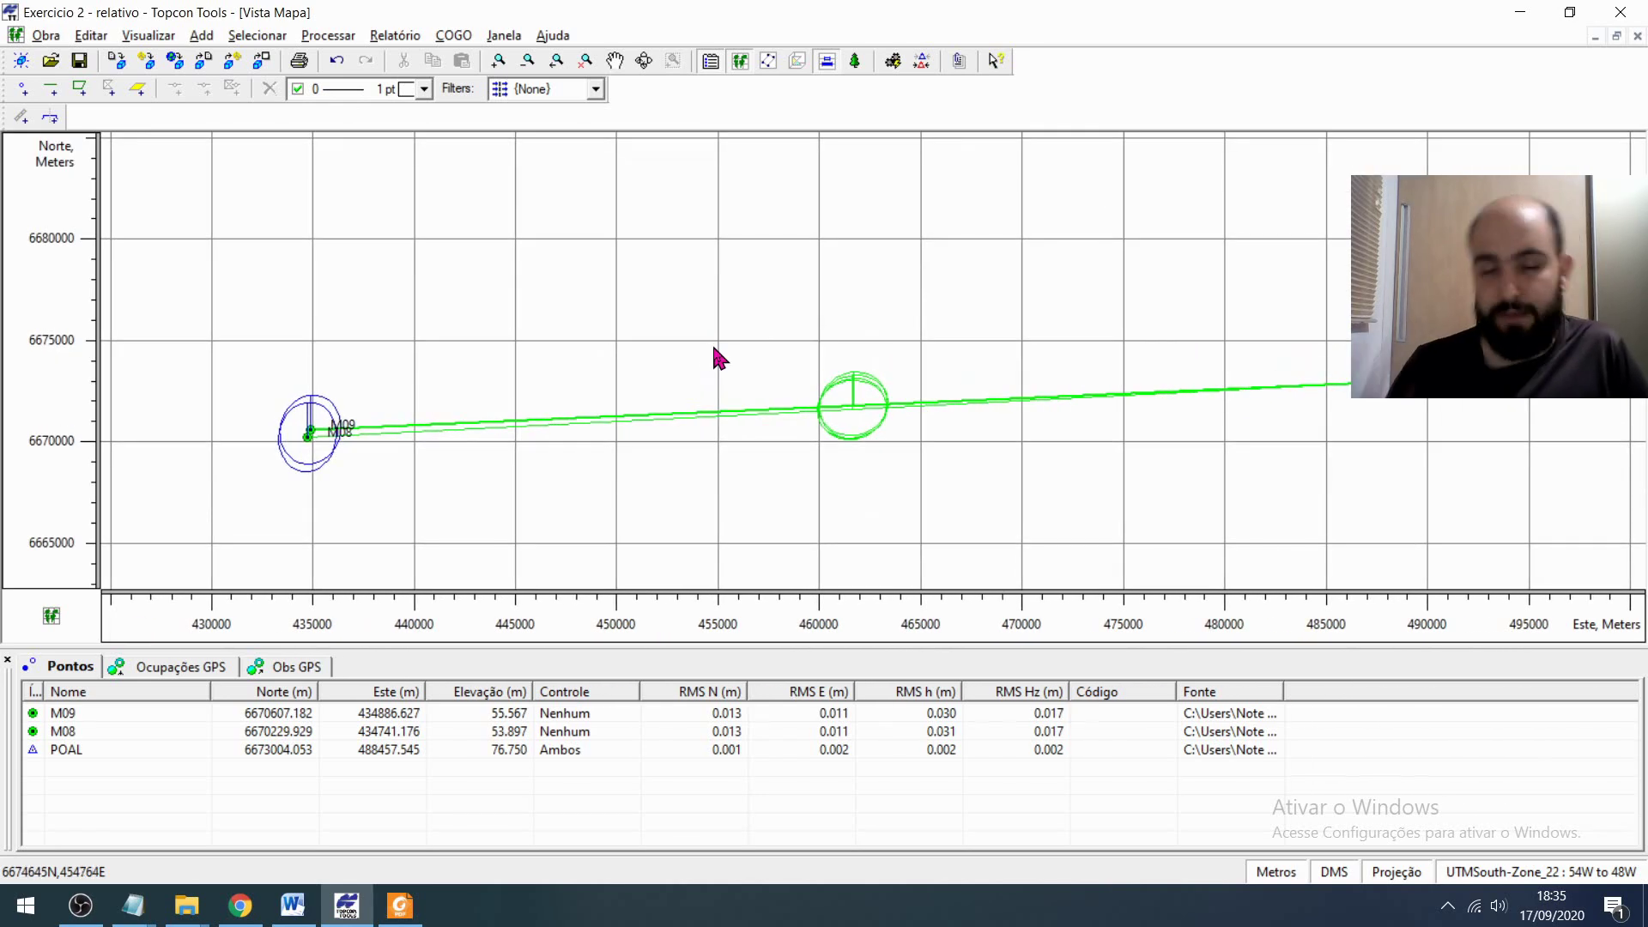
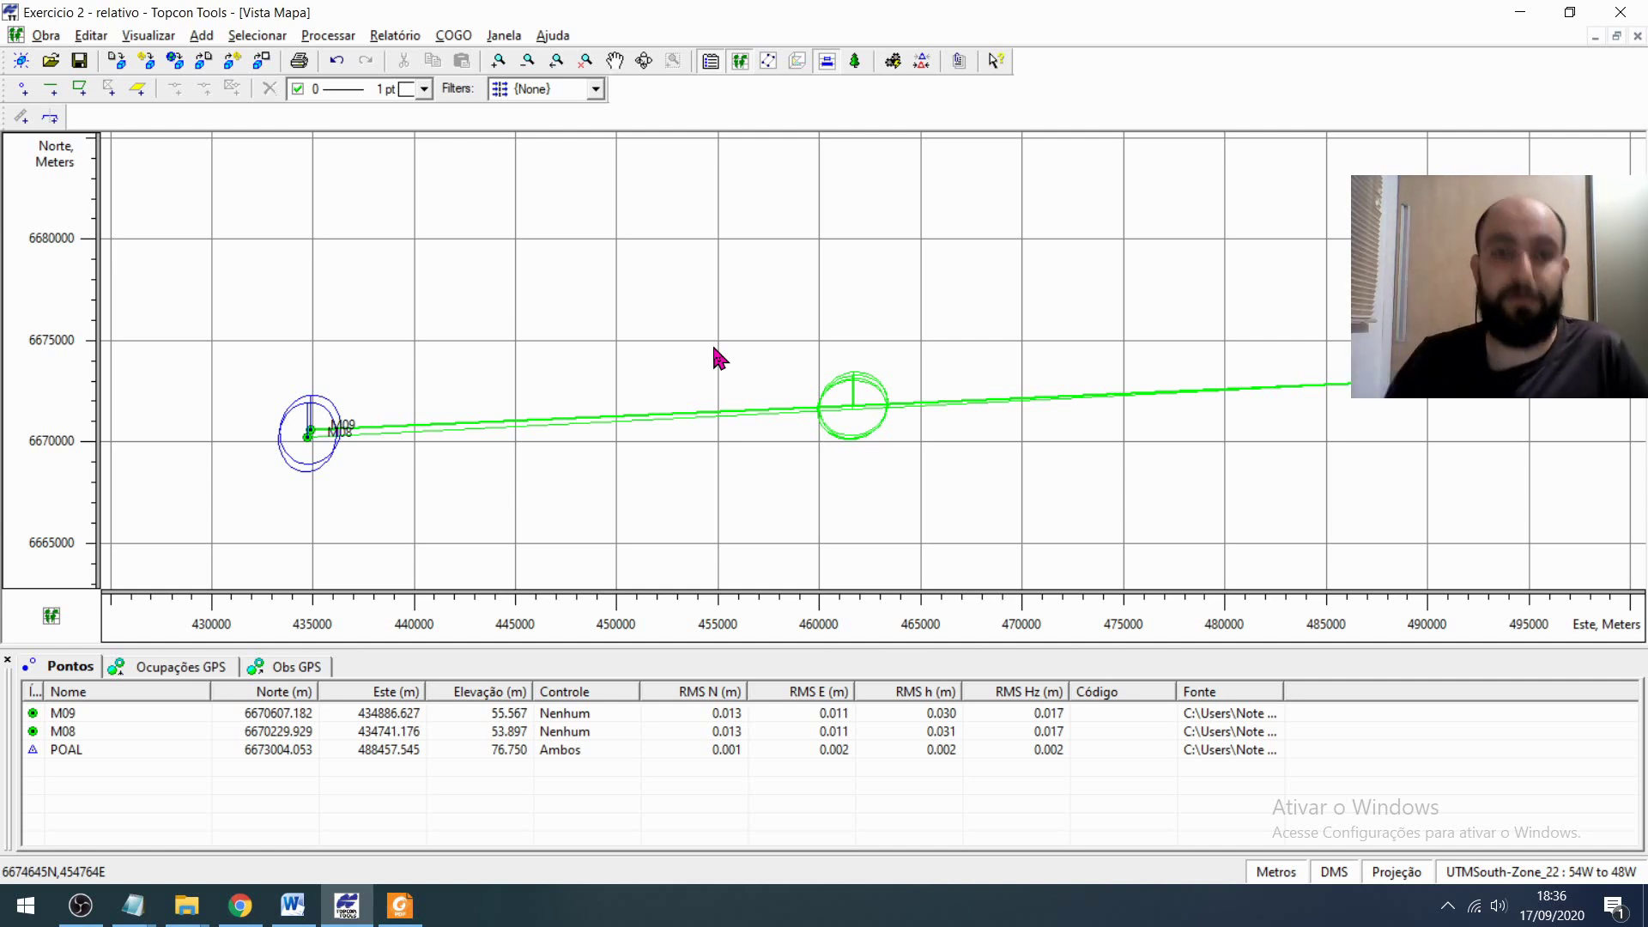
pyautogui.moveTo(714, 348); pyautogui.dragTo(716, 271)
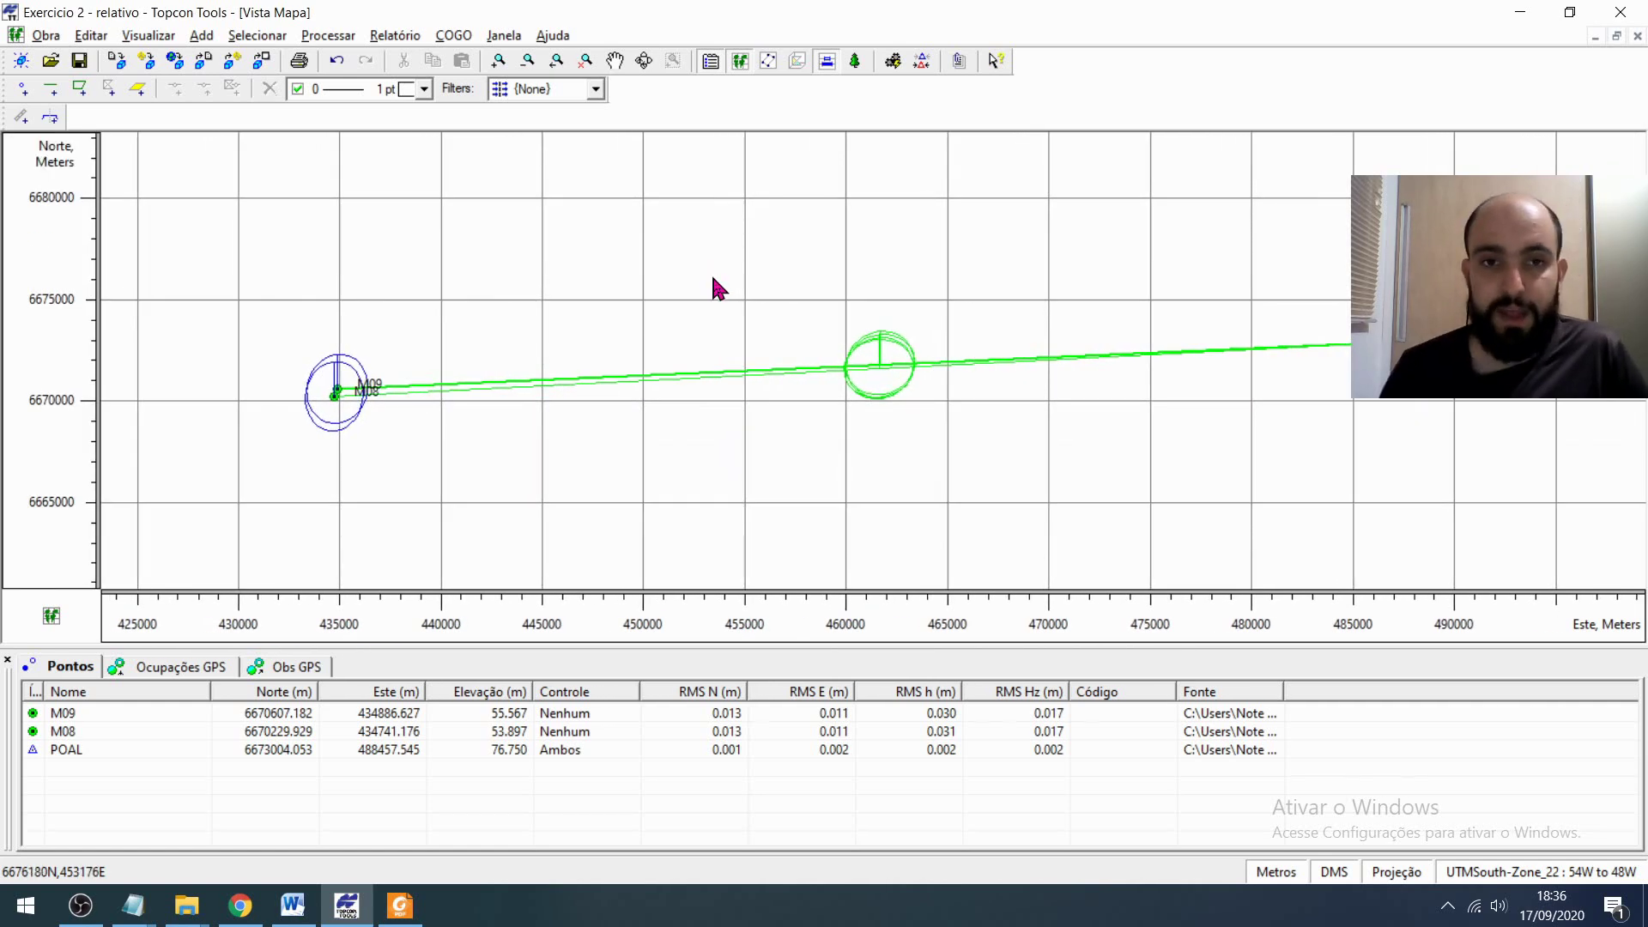
pyautogui.moveTo(711, 271)
pyautogui.mouseDown()
pyautogui.moveTo(706, 239)
pyautogui.moveTo(728, 262)
pyautogui.mouseUp()
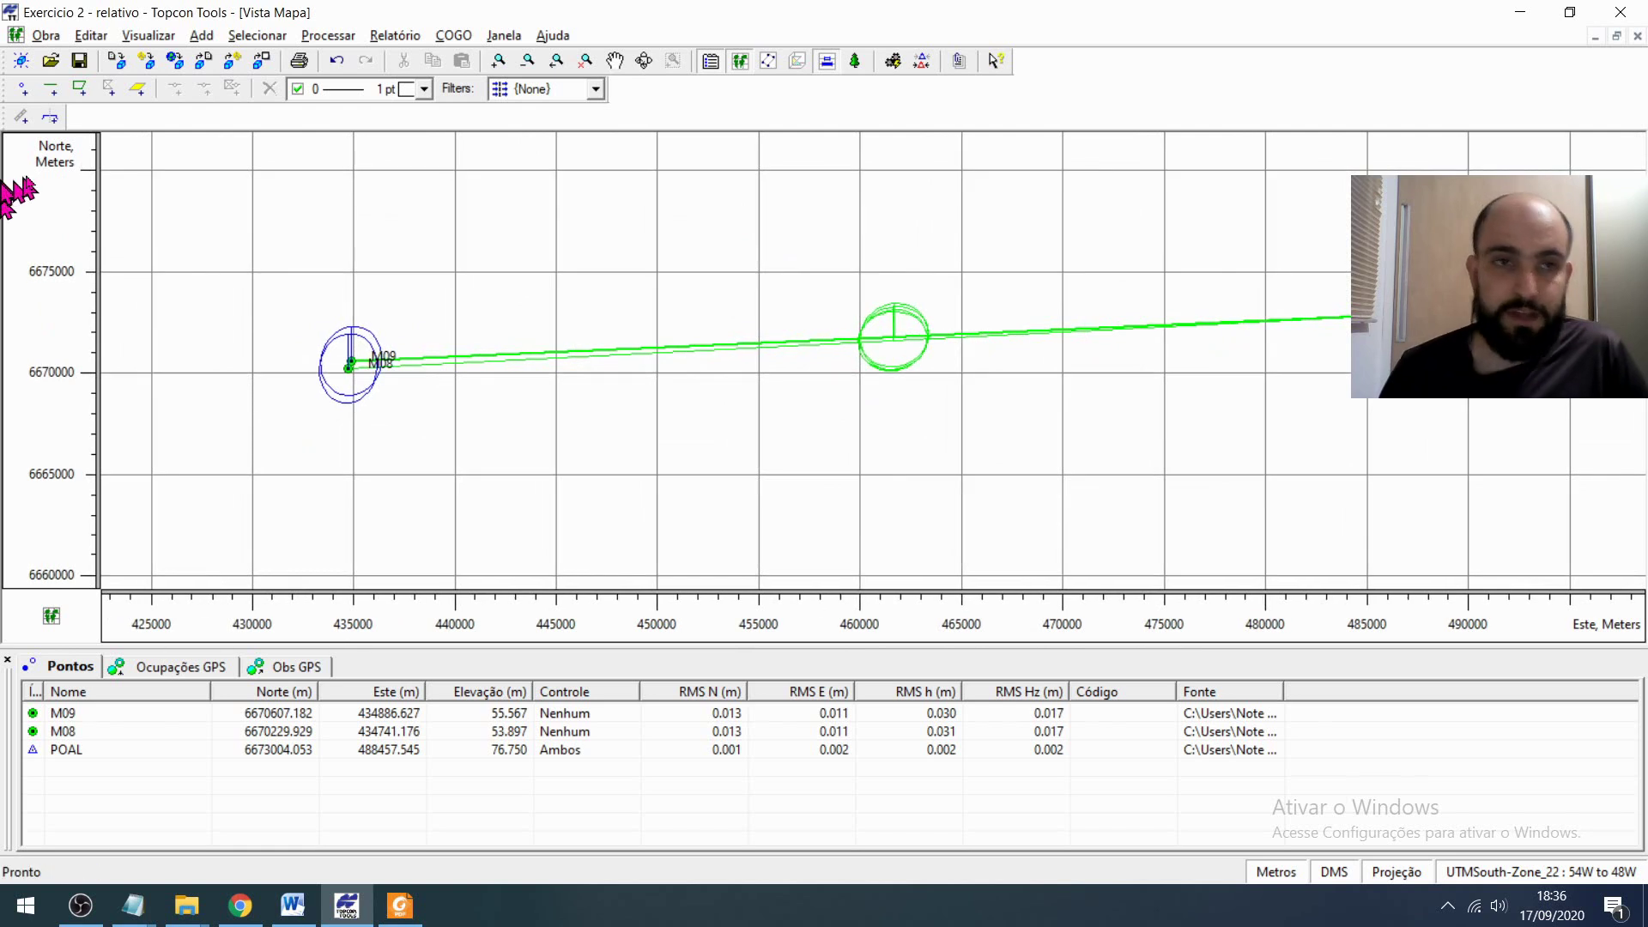
# - Run the network adjustment on M08, M09 and POAL, enlarge the results window to read it fully, and close it
pyautogui.click(328, 36)
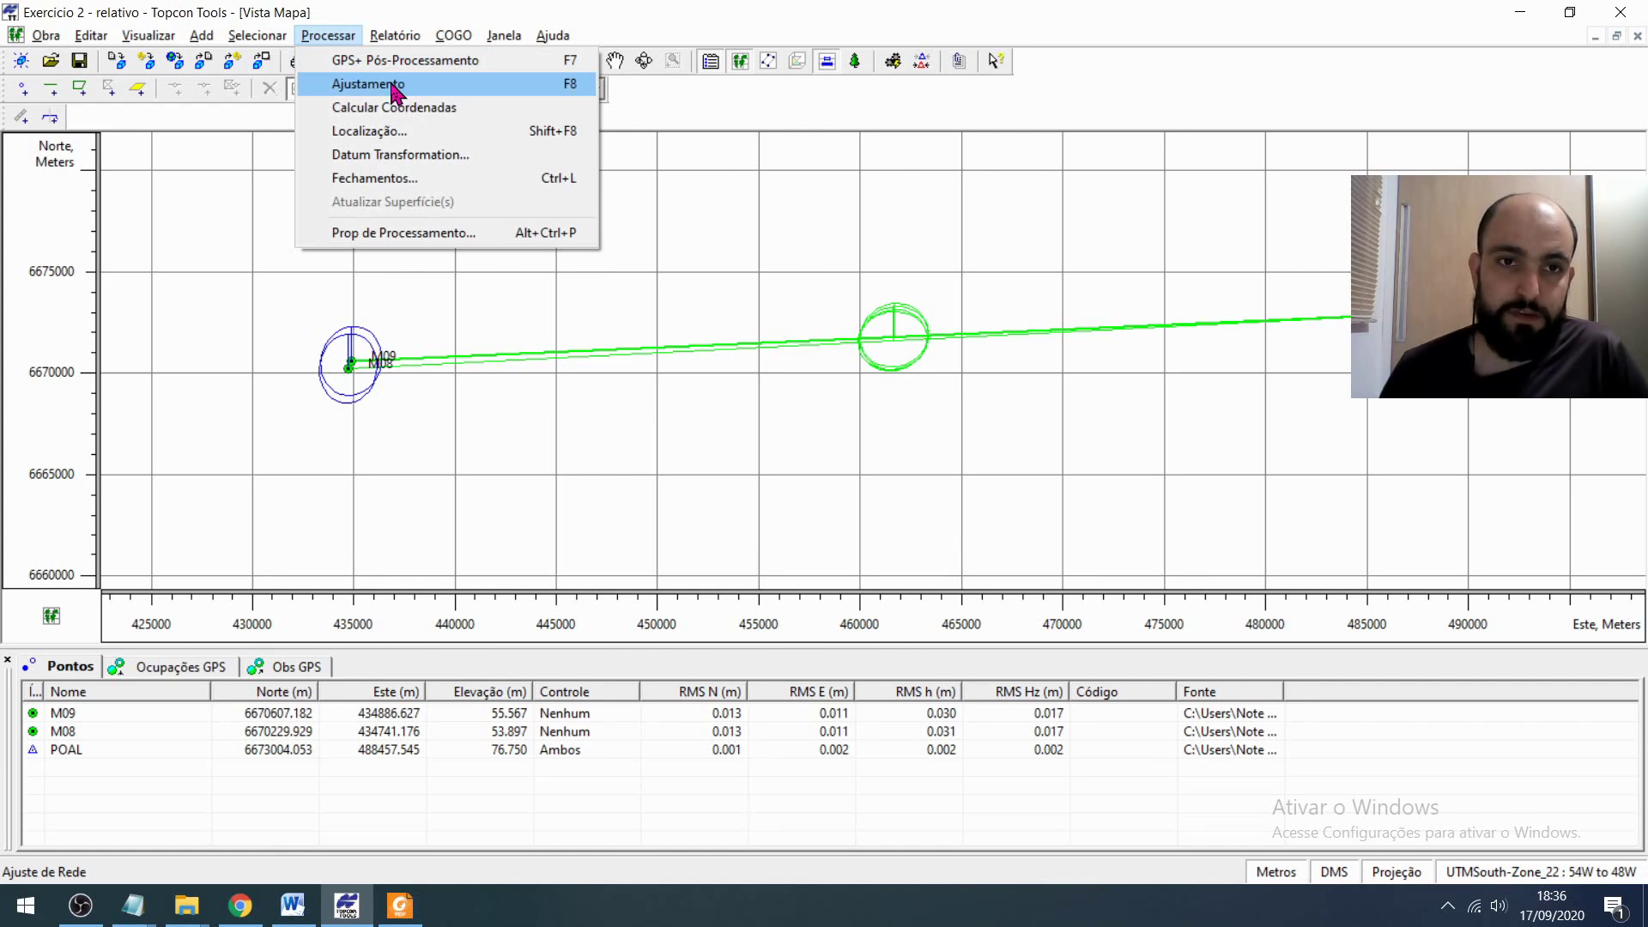
pyautogui.click(577, 84)
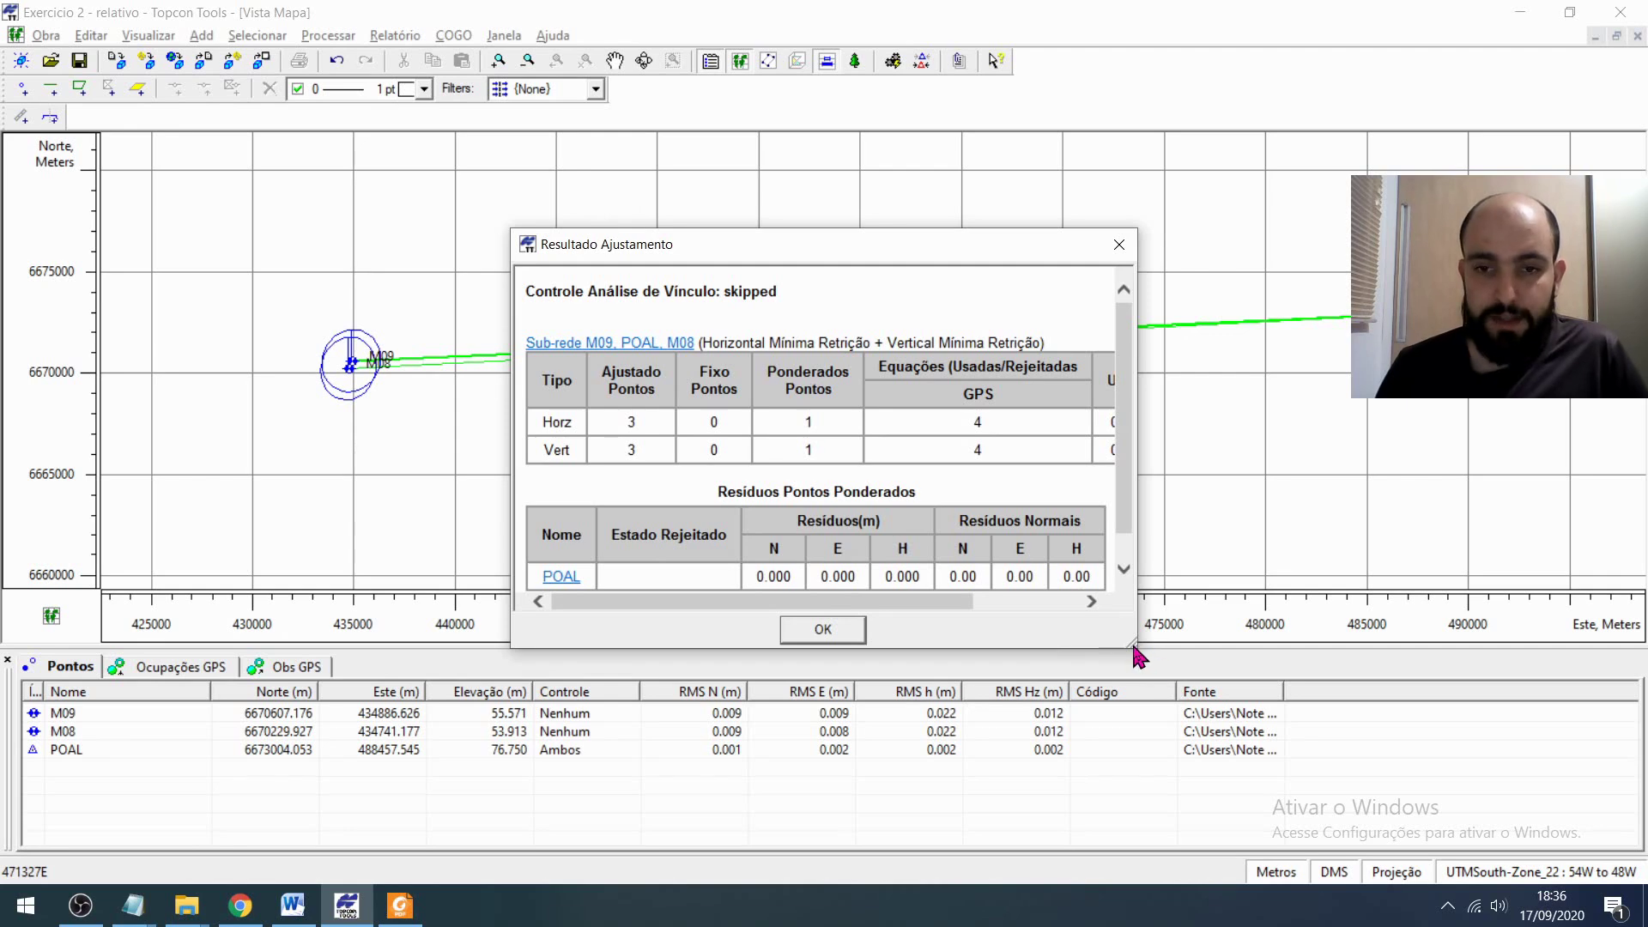
pyautogui.moveTo(1133, 656); pyautogui.dragTo(1341, 752)
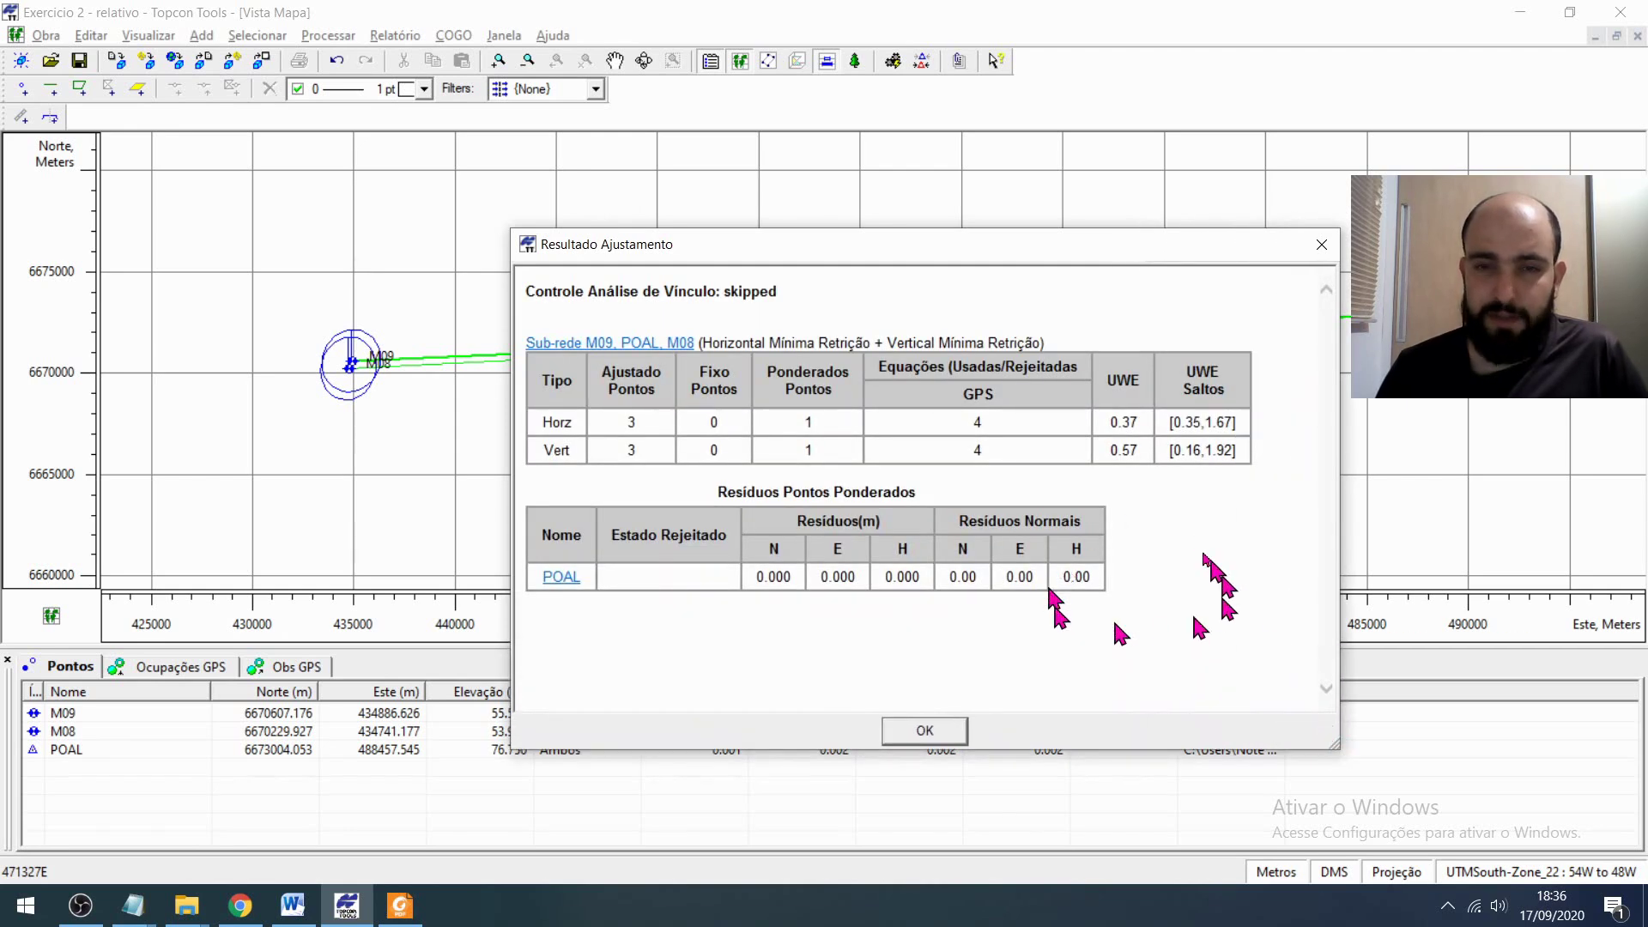
pyautogui.click(925, 730)
# - Examine the adjusted M08 and M09 points and their error ellipses on the map
pyautogui.scroll(1, 338, 395)
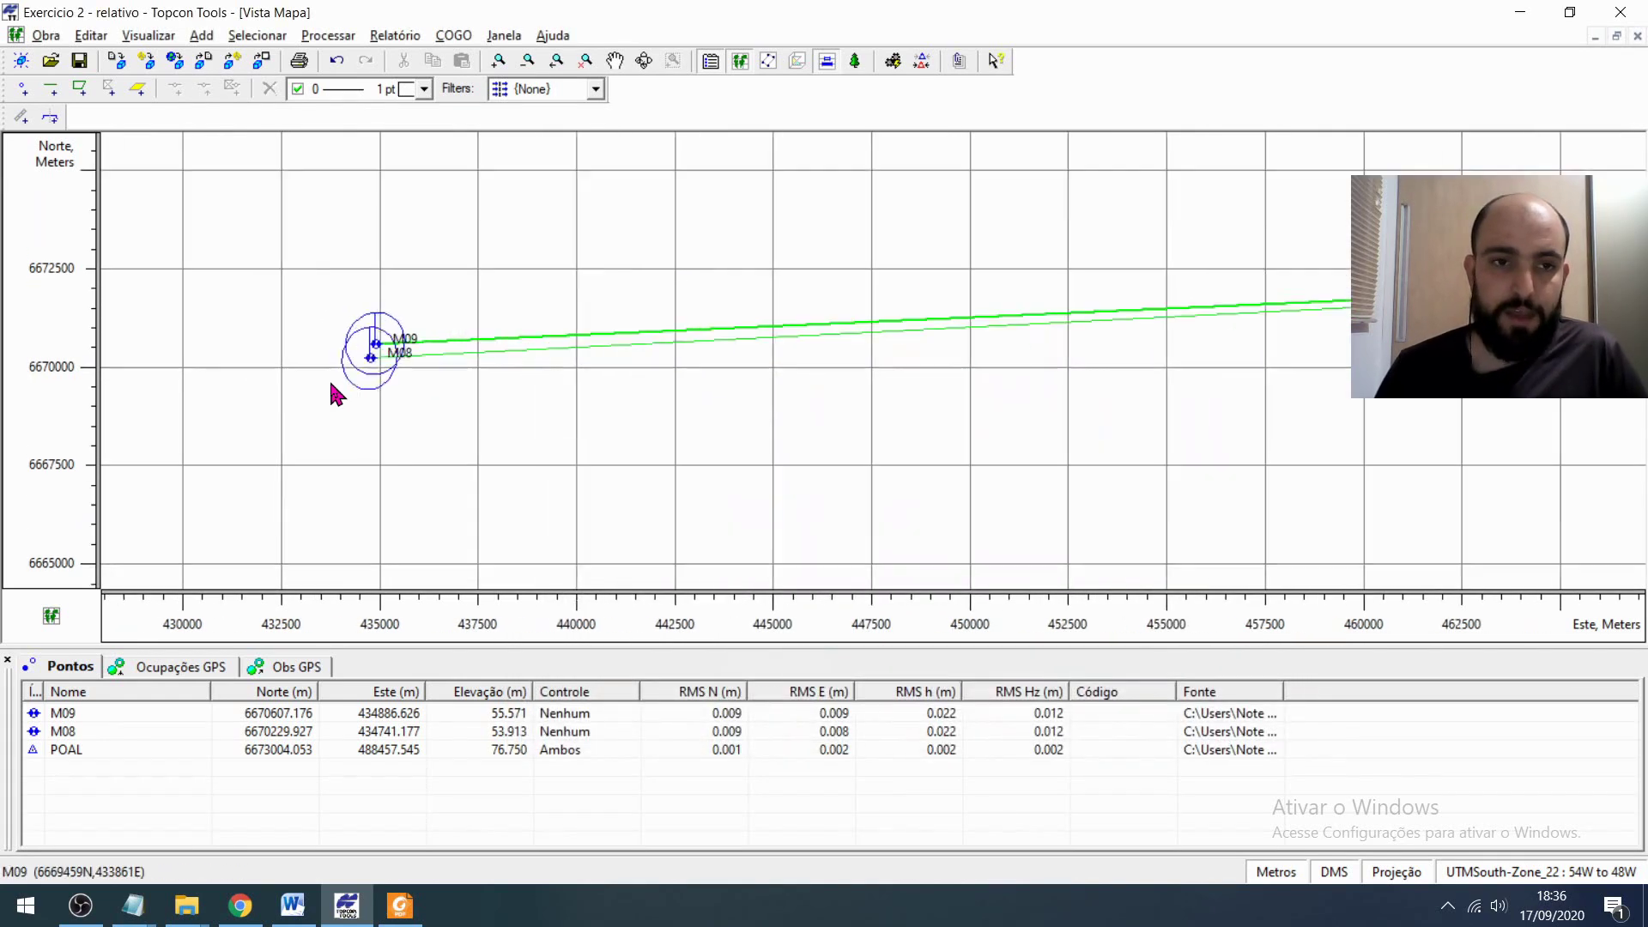
pyautogui.scroll(1, 344, 387)
pyautogui.scroll(1, 455, 292)
pyautogui.scroll(1, 412, 408)
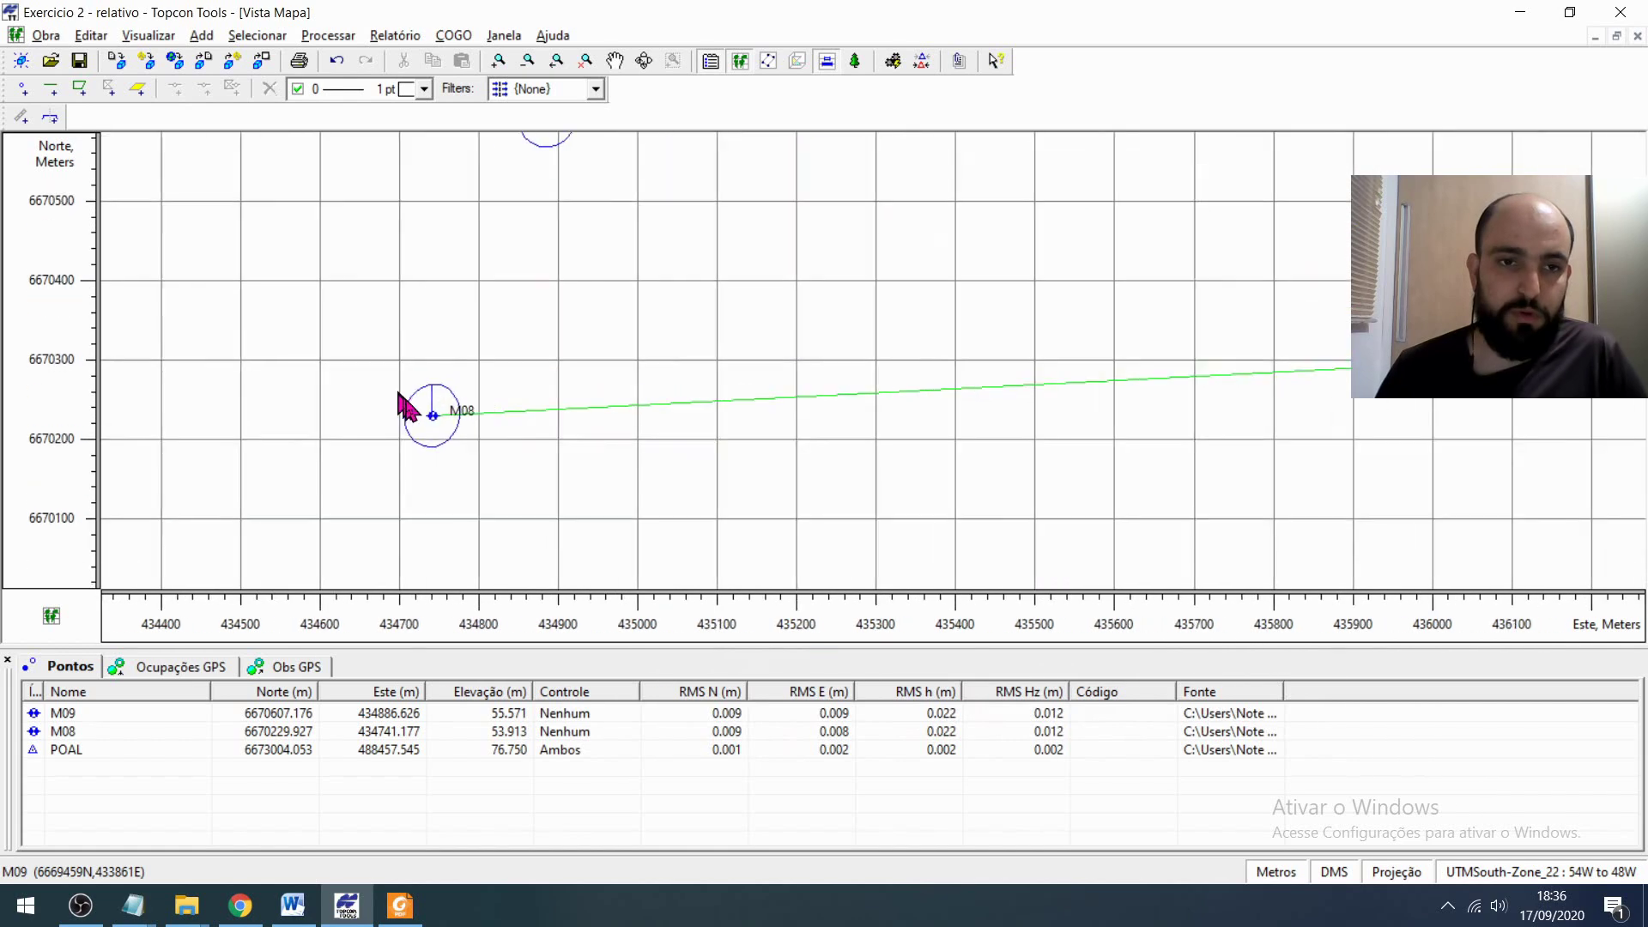
pyautogui.scroll(1, 417, 412)
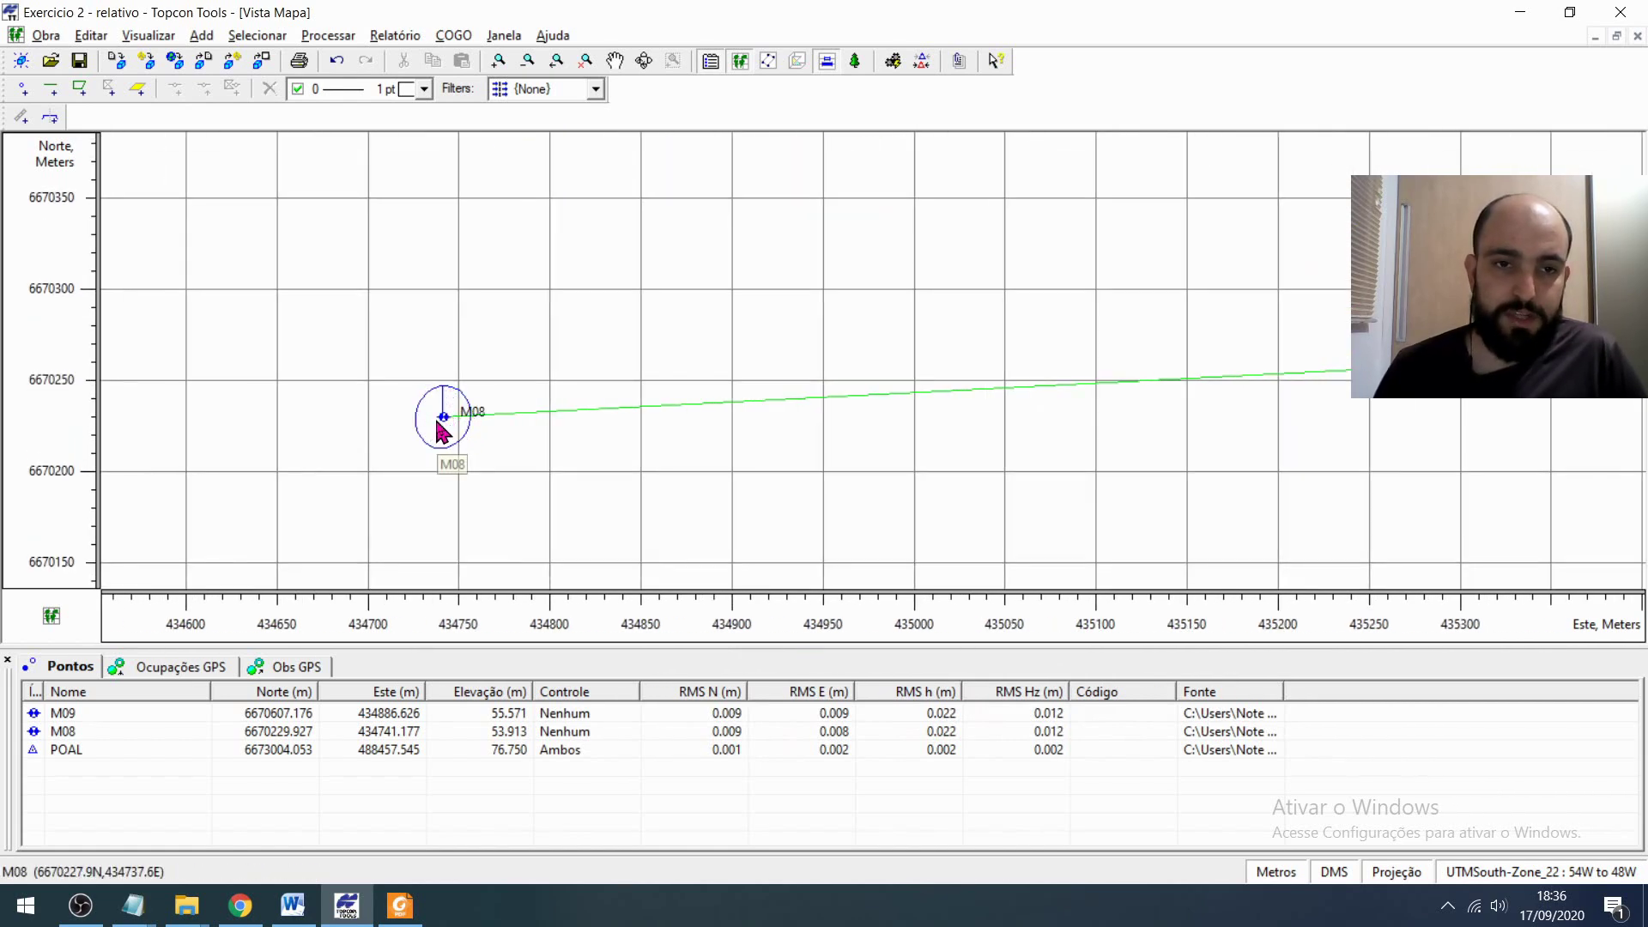
pyautogui.scroll(-5, 455, 426)
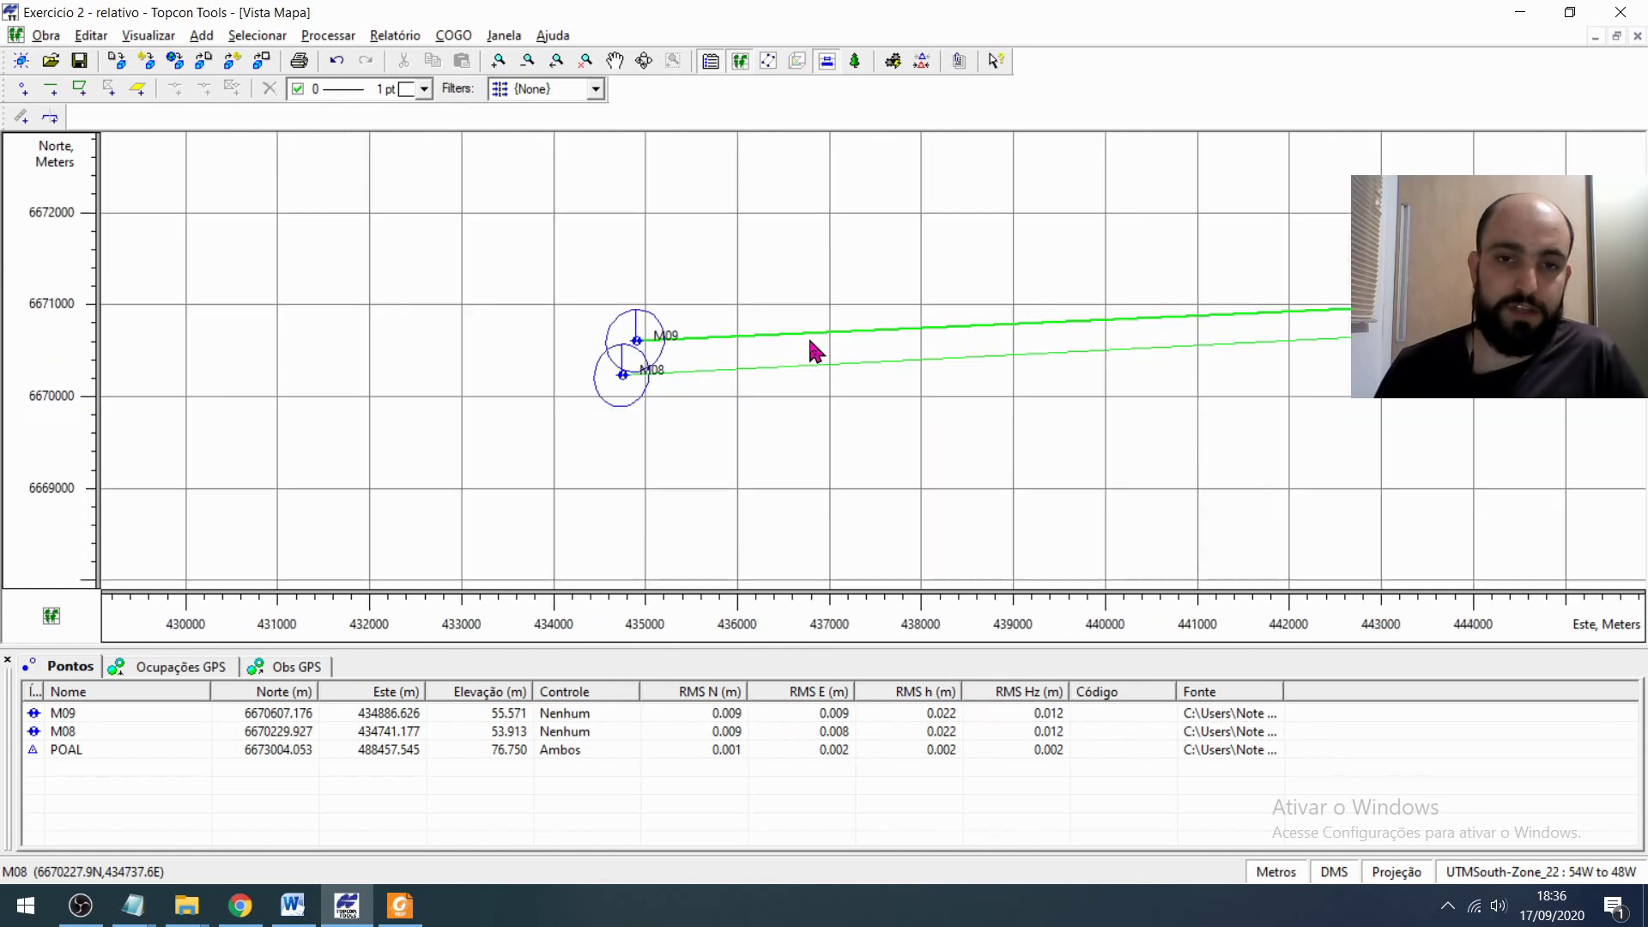
pyautogui.scroll(-2, 812, 348)
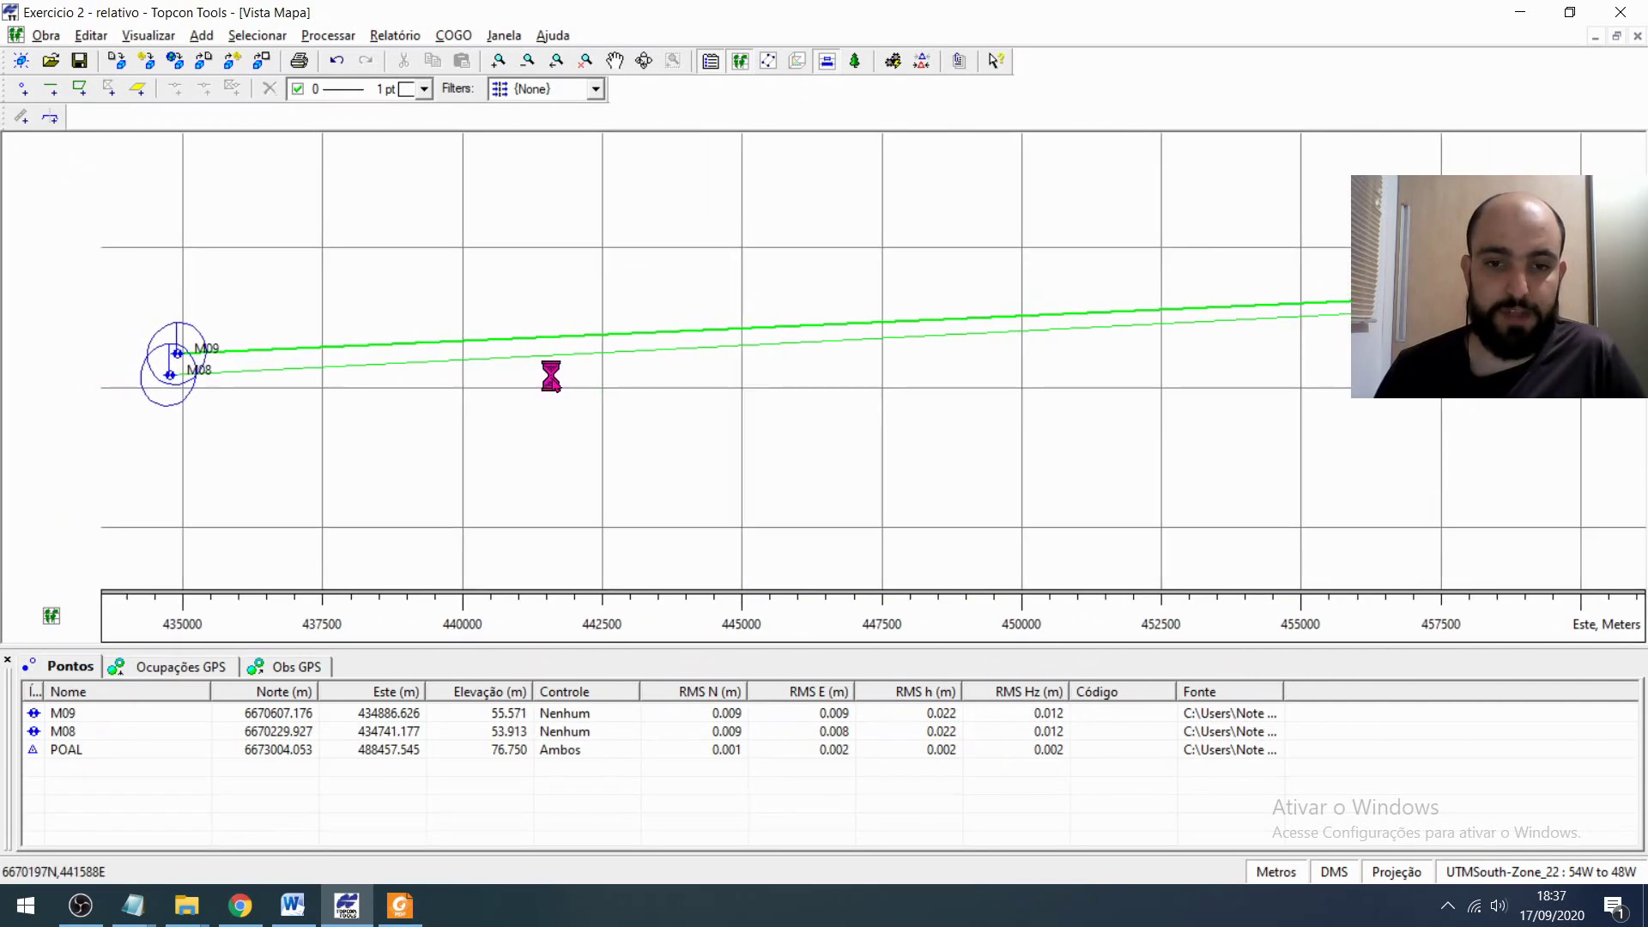
# - Compare the north, east and height RMS values of the adjusted points M09 and M08, and clear the selection
pyautogui.scroll(-1, 552, 378)
pyautogui.scroll(-1, 1094, 288)
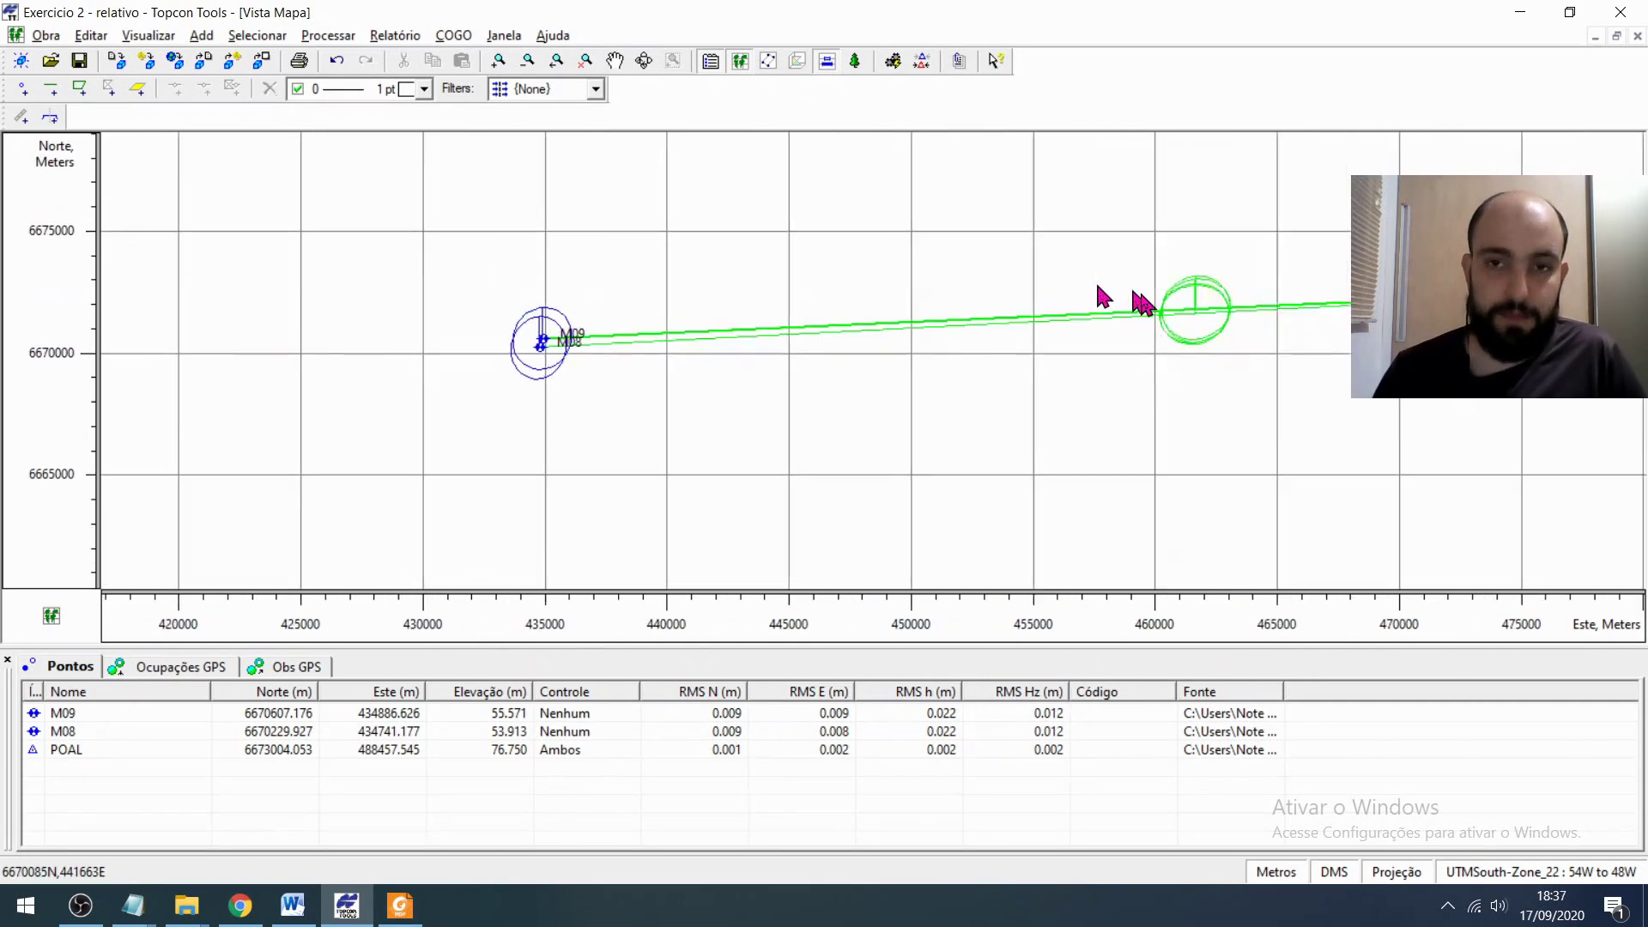
pyautogui.moveTo(1094, 288); pyautogui.dragTo(764, 325)
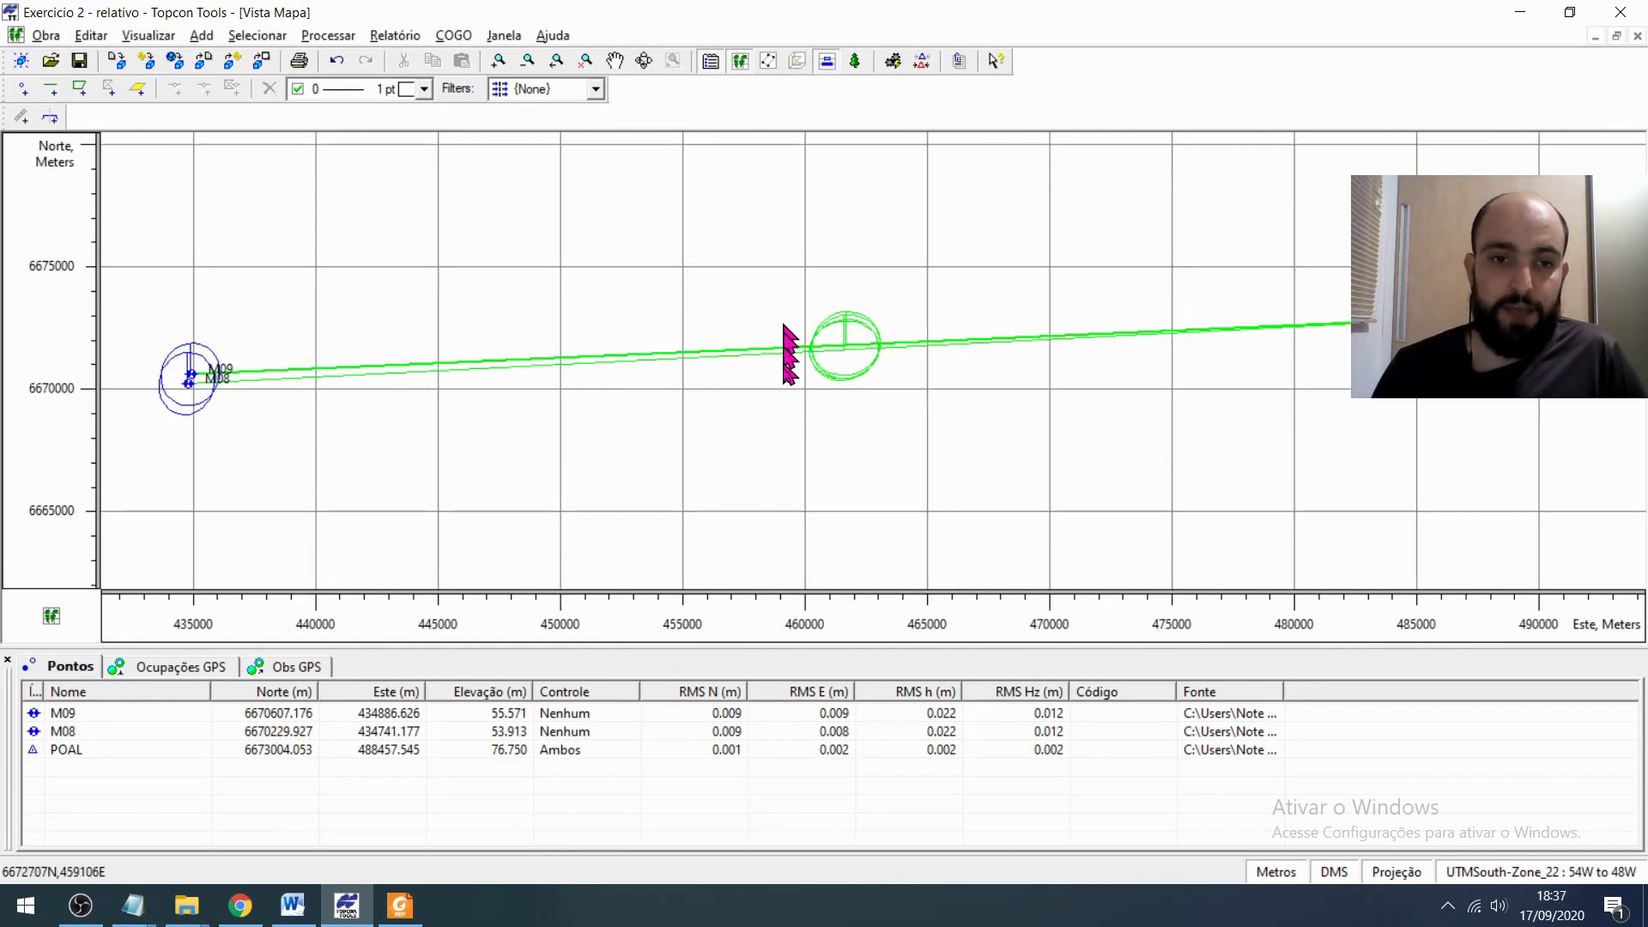
pyautogui.click(711, 713)
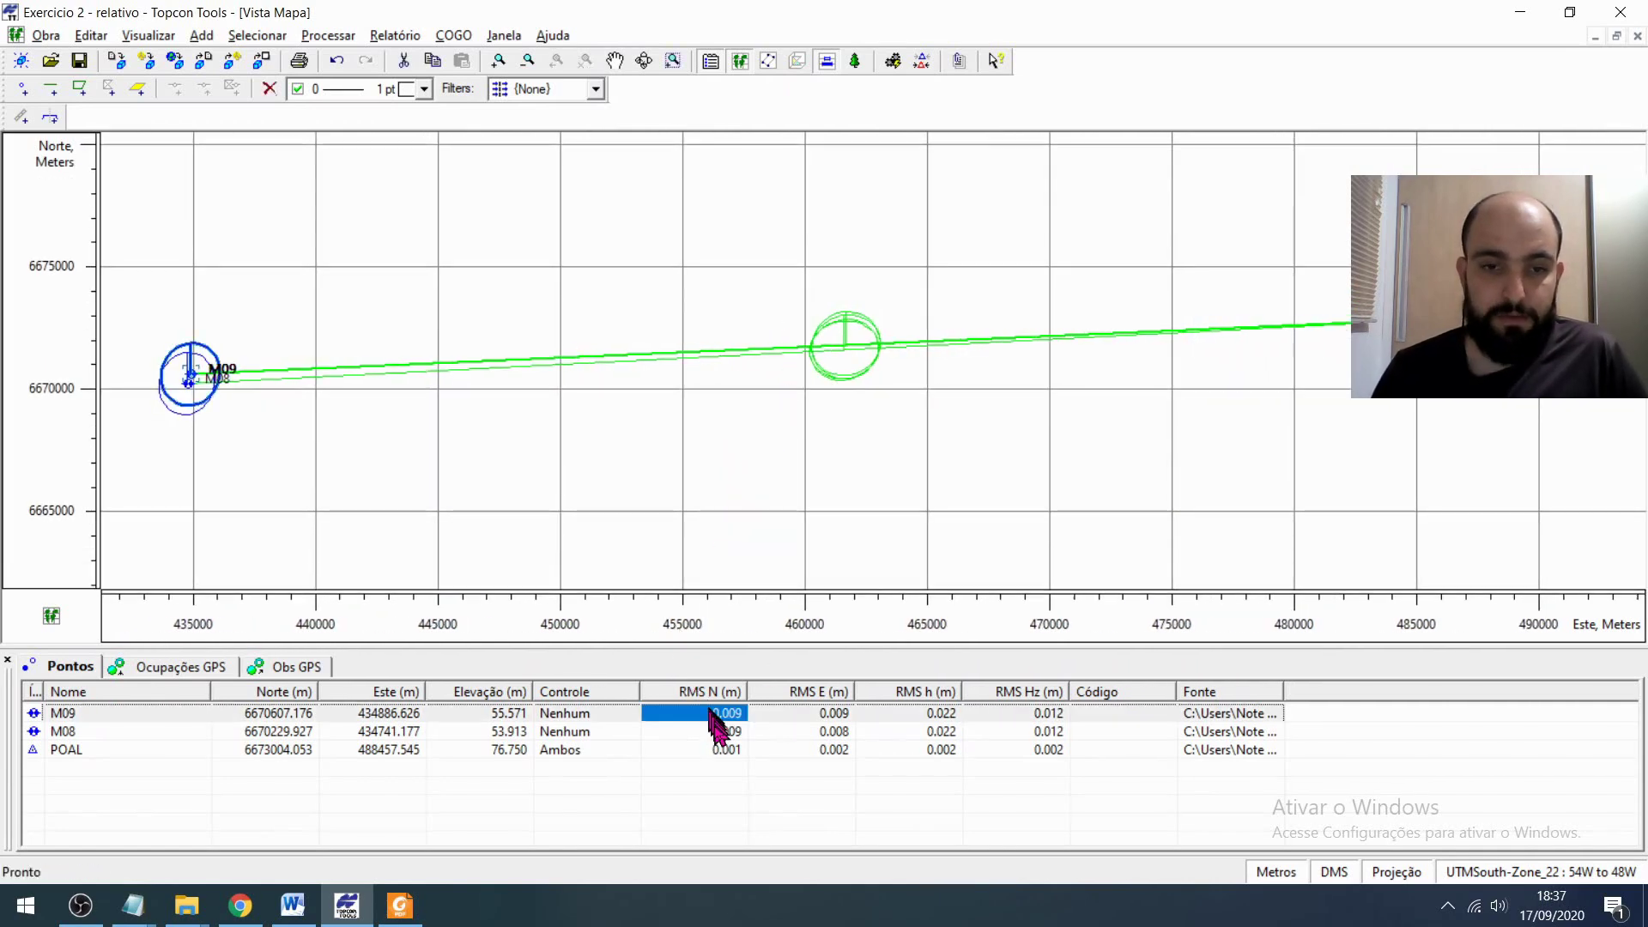
pyautogui.click(708, 731)
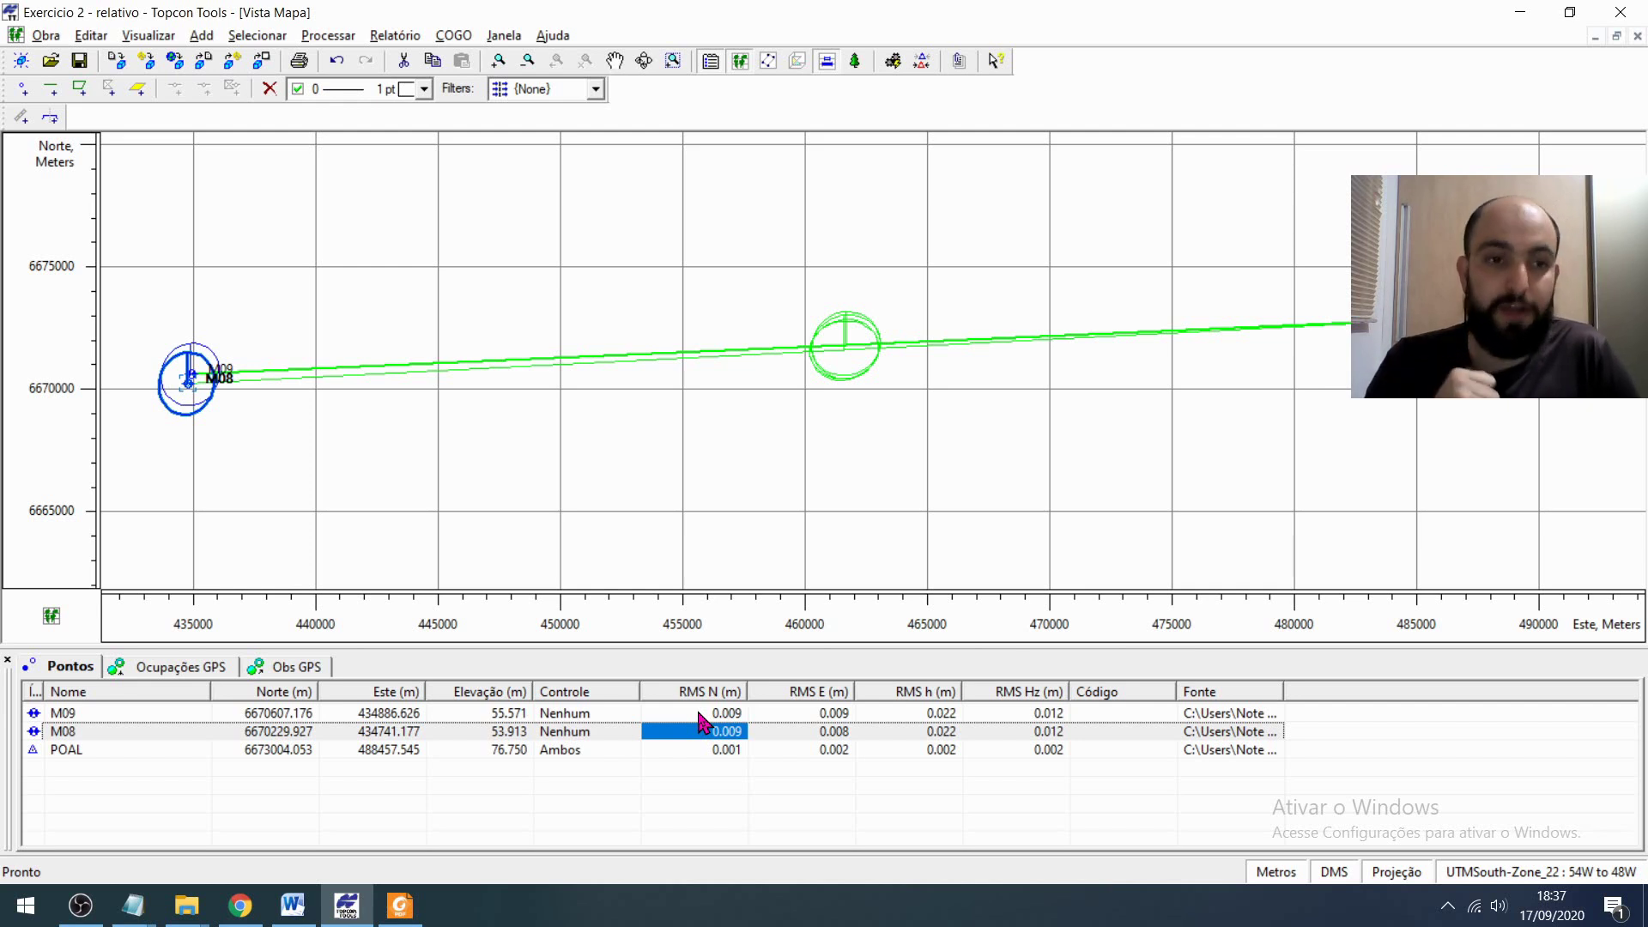
pyautogui.click(699, 714)
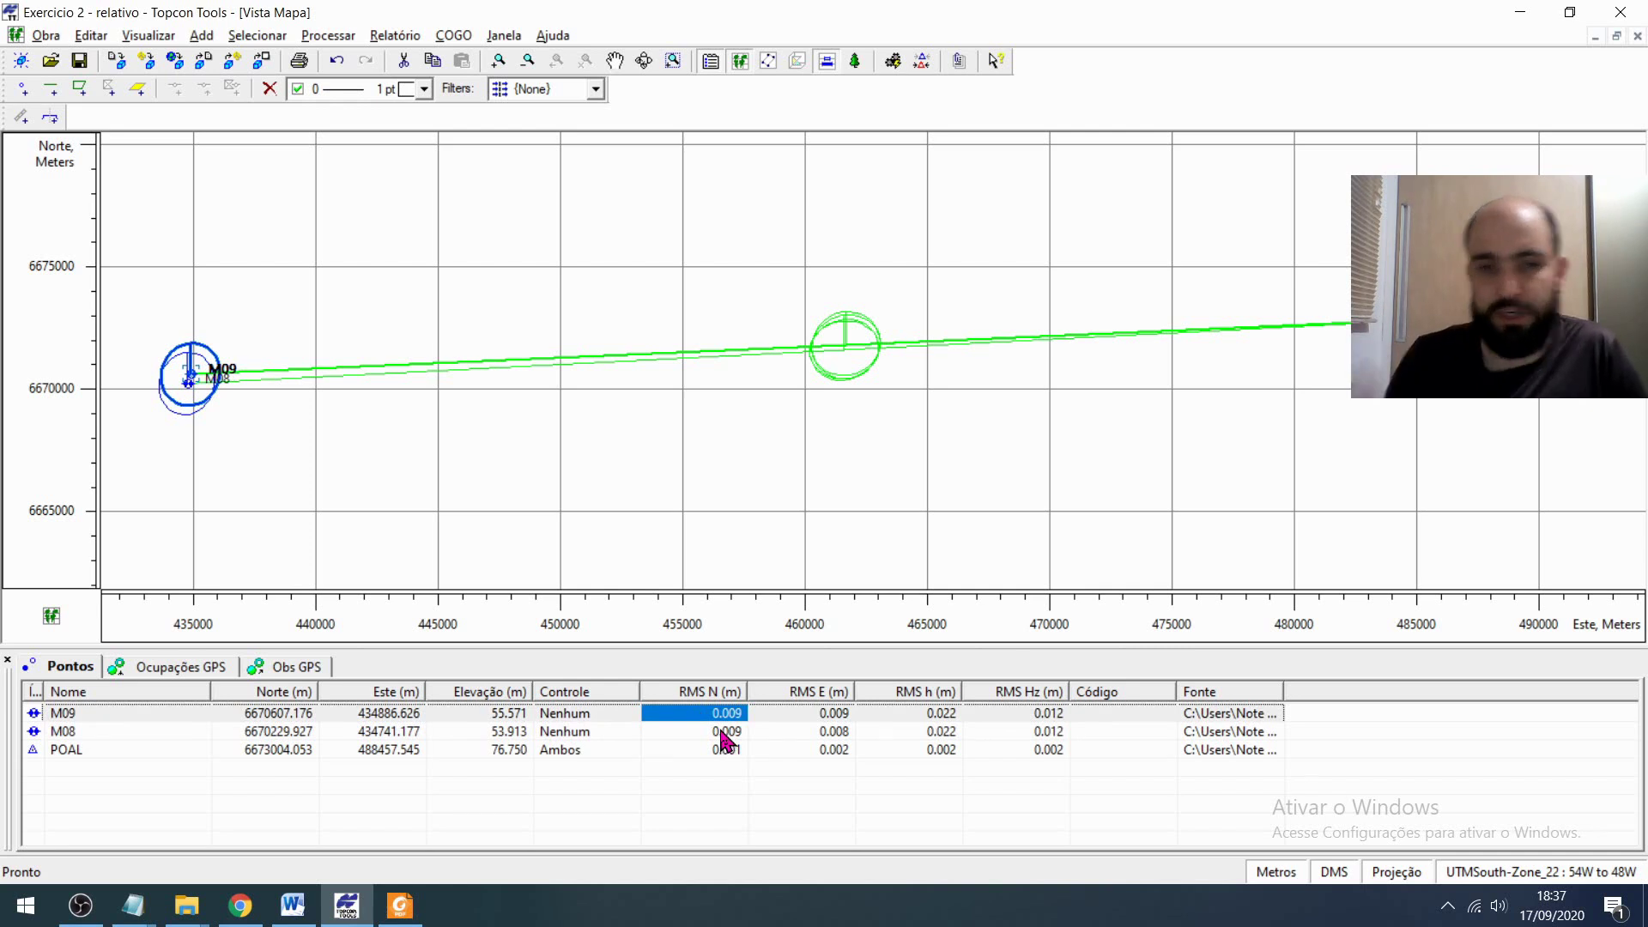
pyautogui.click(721, 731)
pyautogui.click(736, 718)
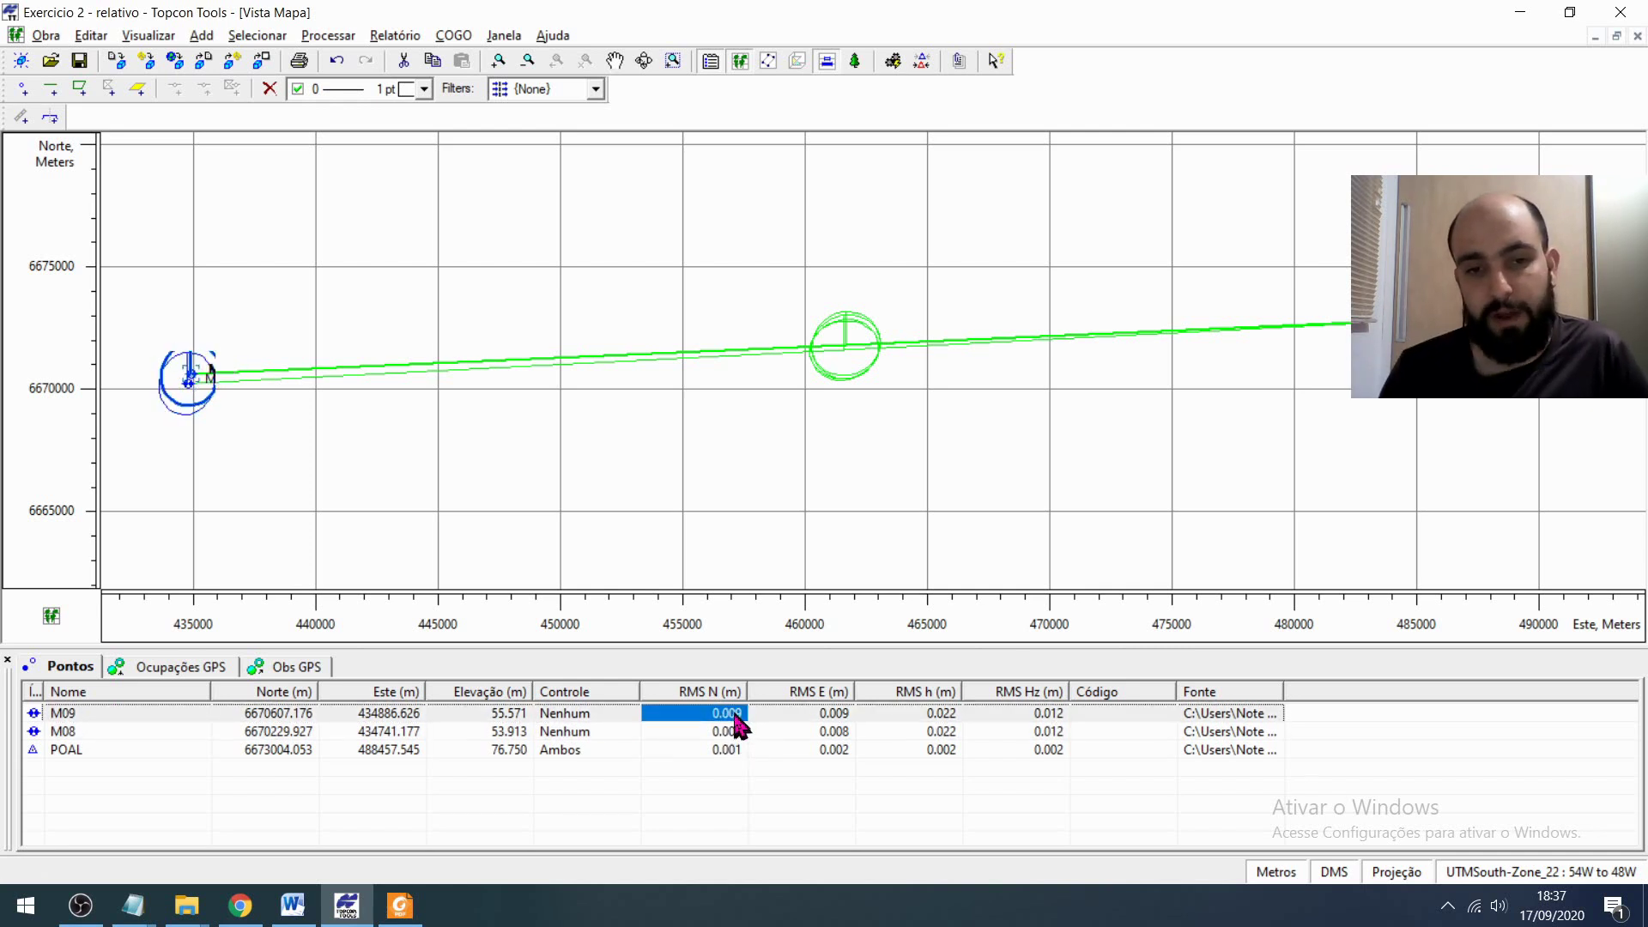
pyautogui.click(828, 716)
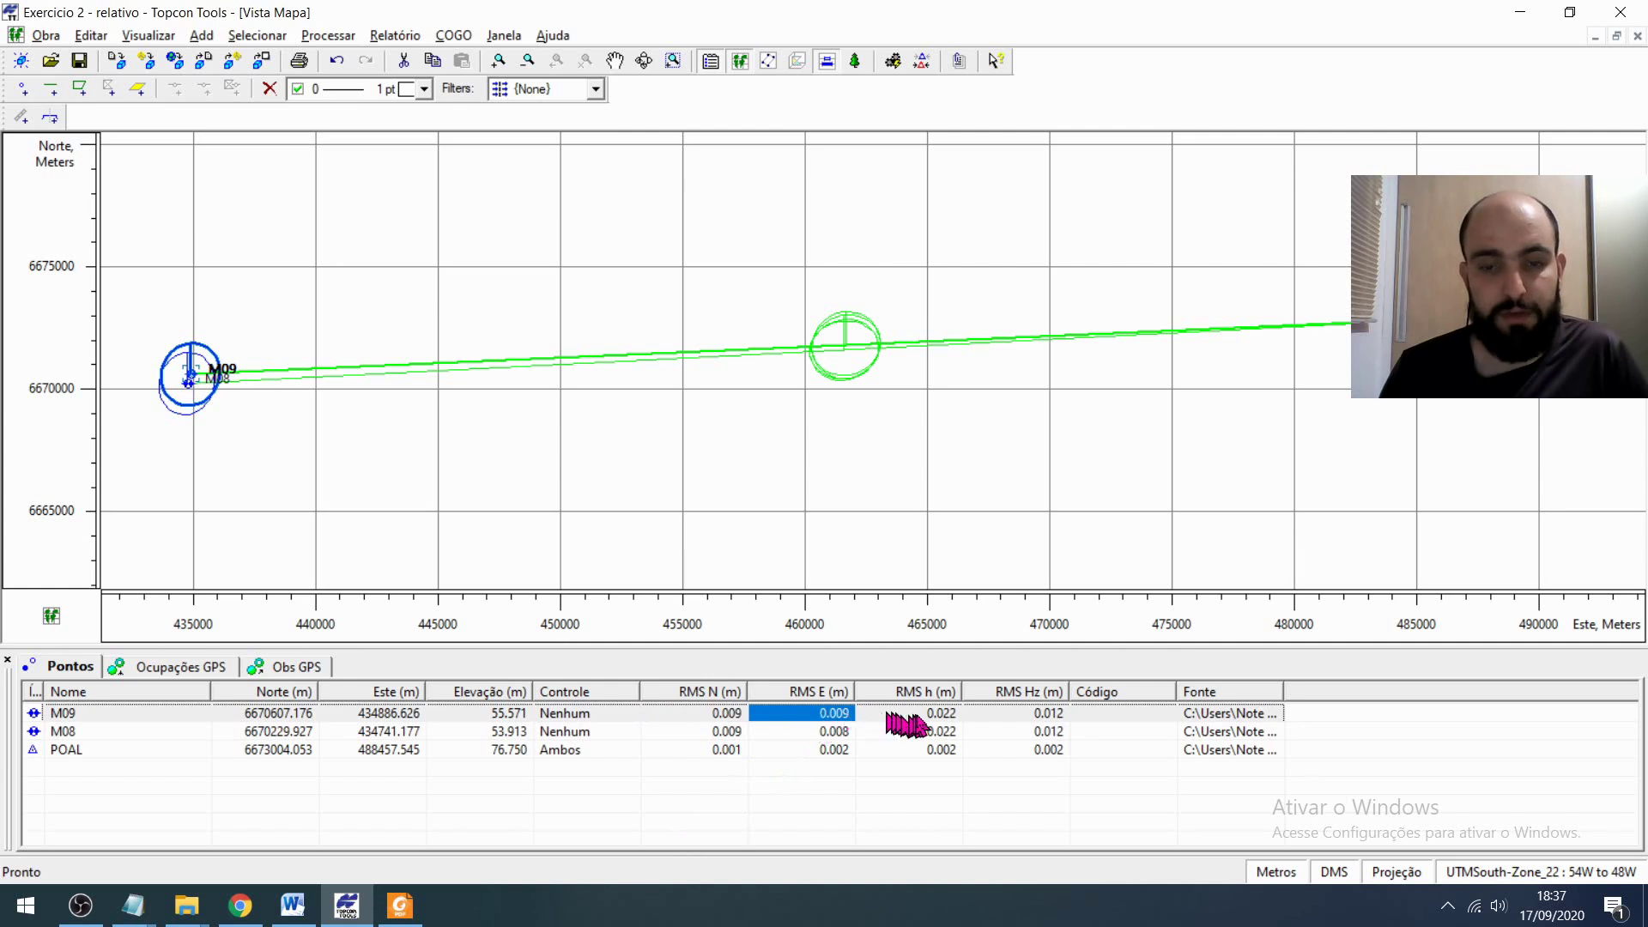
pyautogui.click(935, 716)
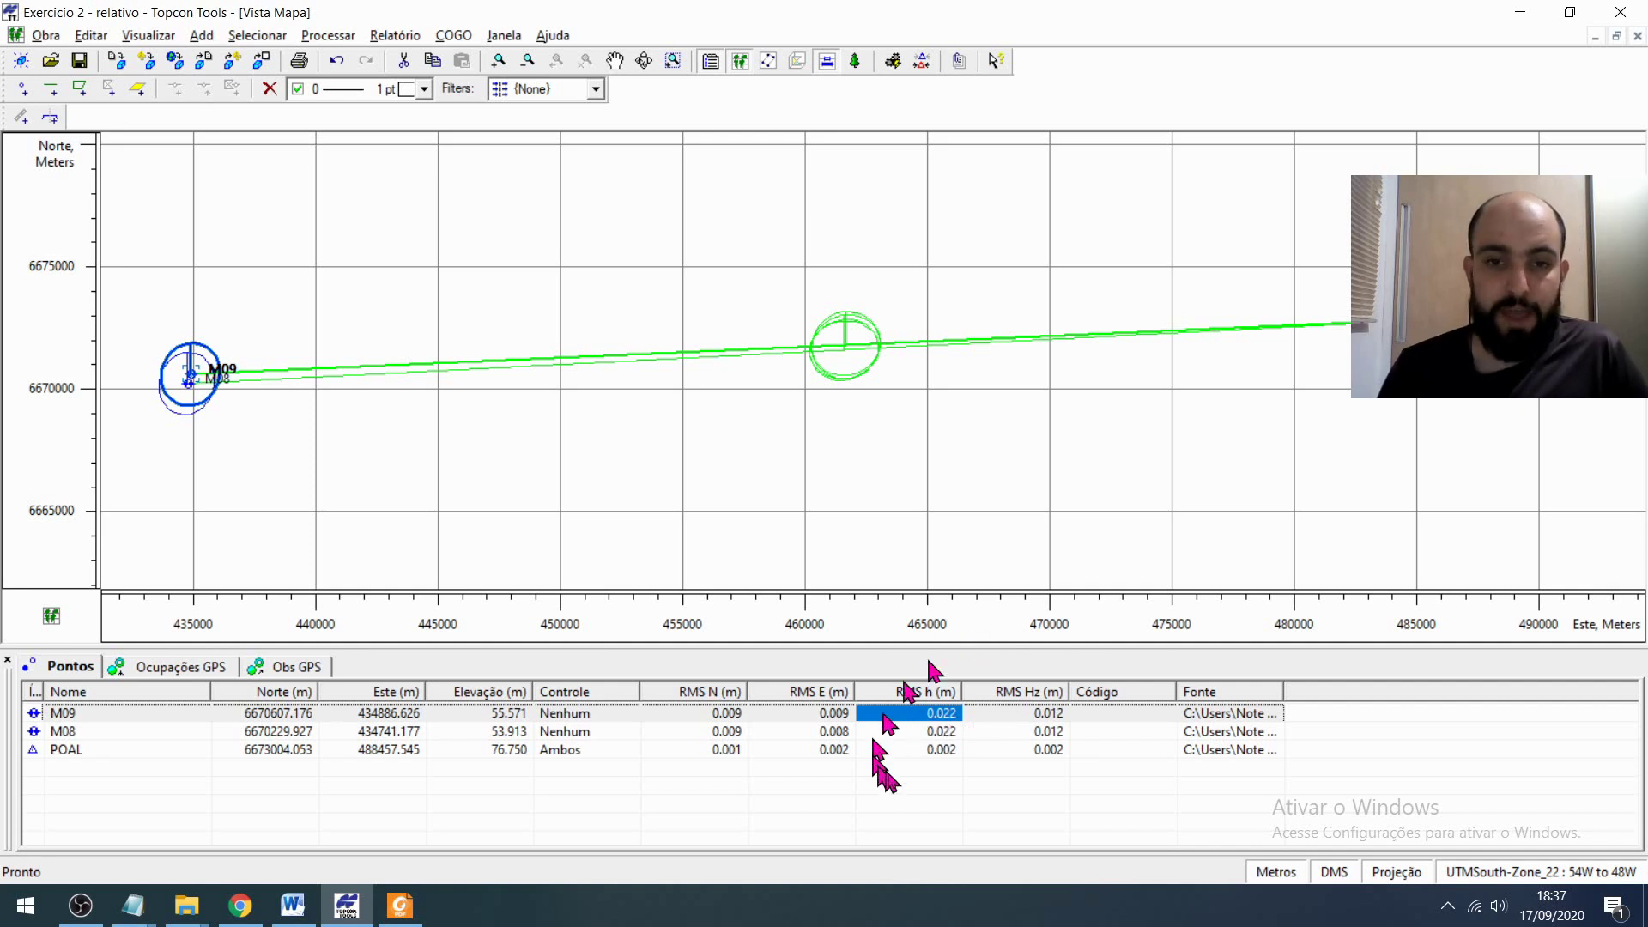
pyautogui.click(711, 715)
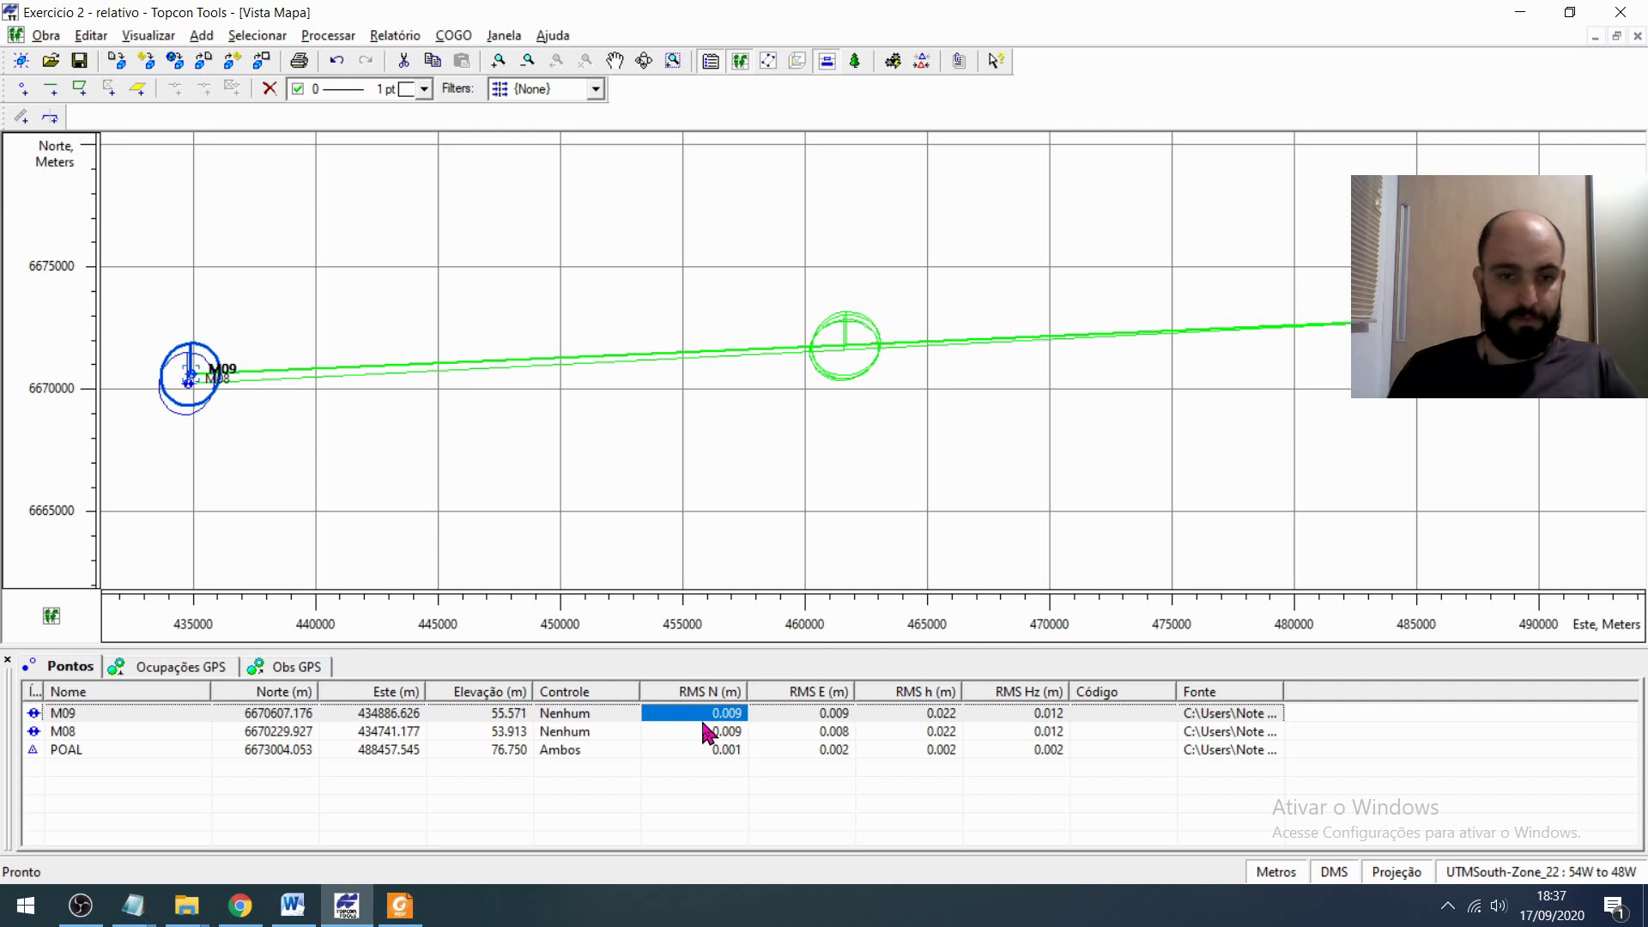
pyautogui.click(704, 733)
pyautogui.click(726, 506)
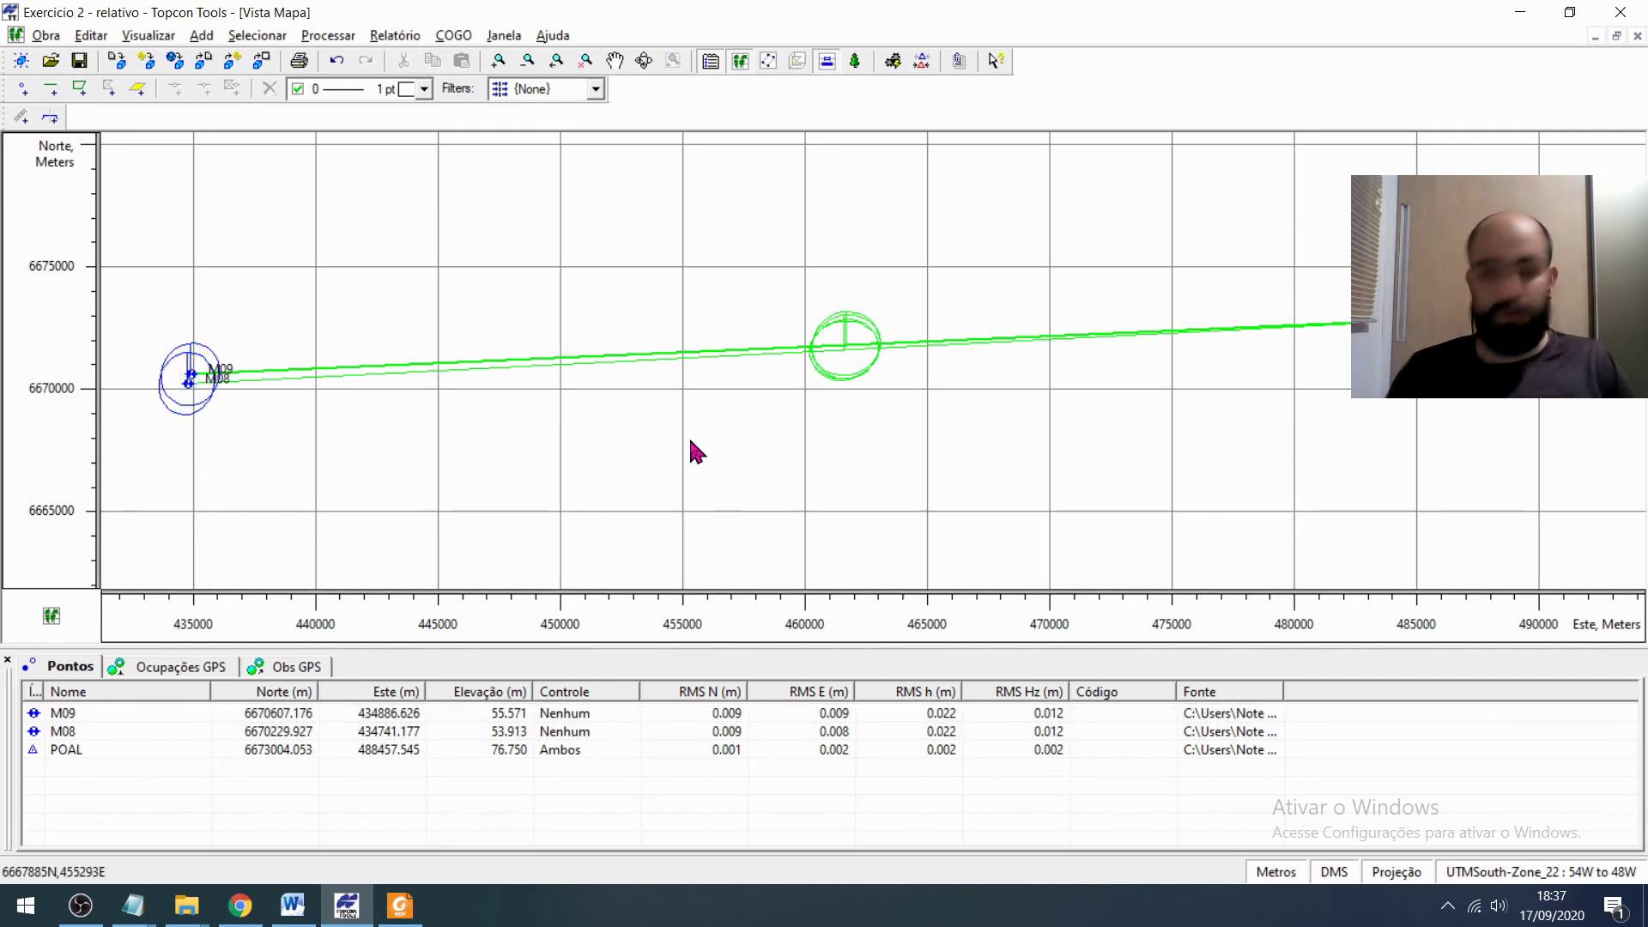
# - Switch to the relative processing handout PDF in Chrome and review its instructions on correcting point names and importing the RBMC station files
pyautogui.click(400, 906)
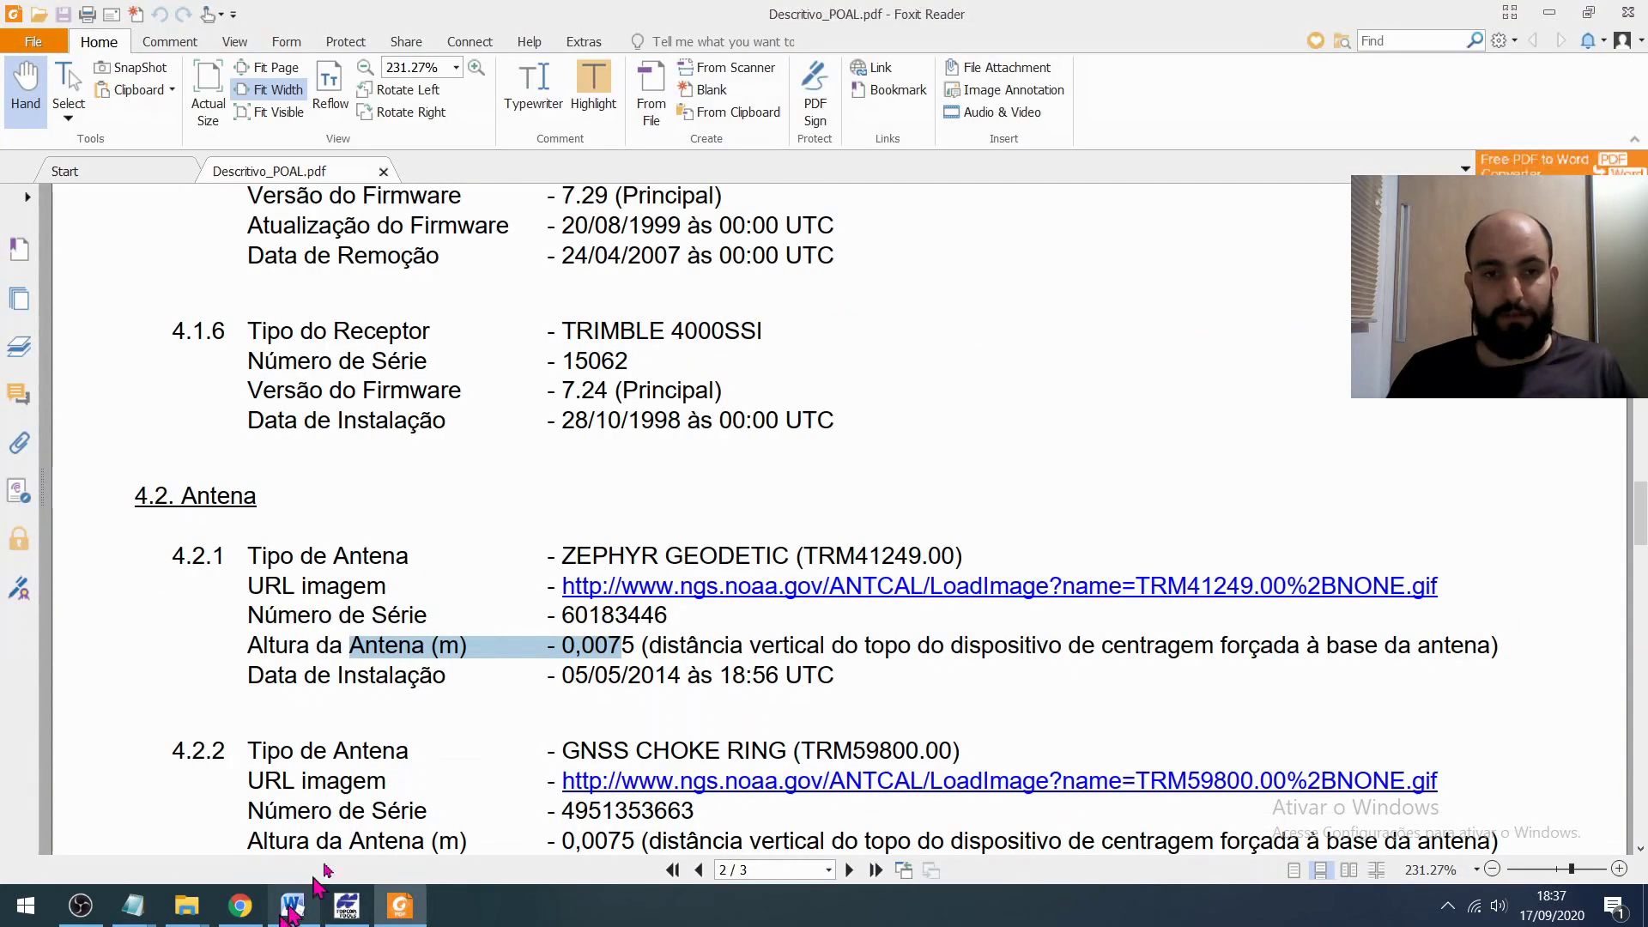
pyautogui.click(241, 905)
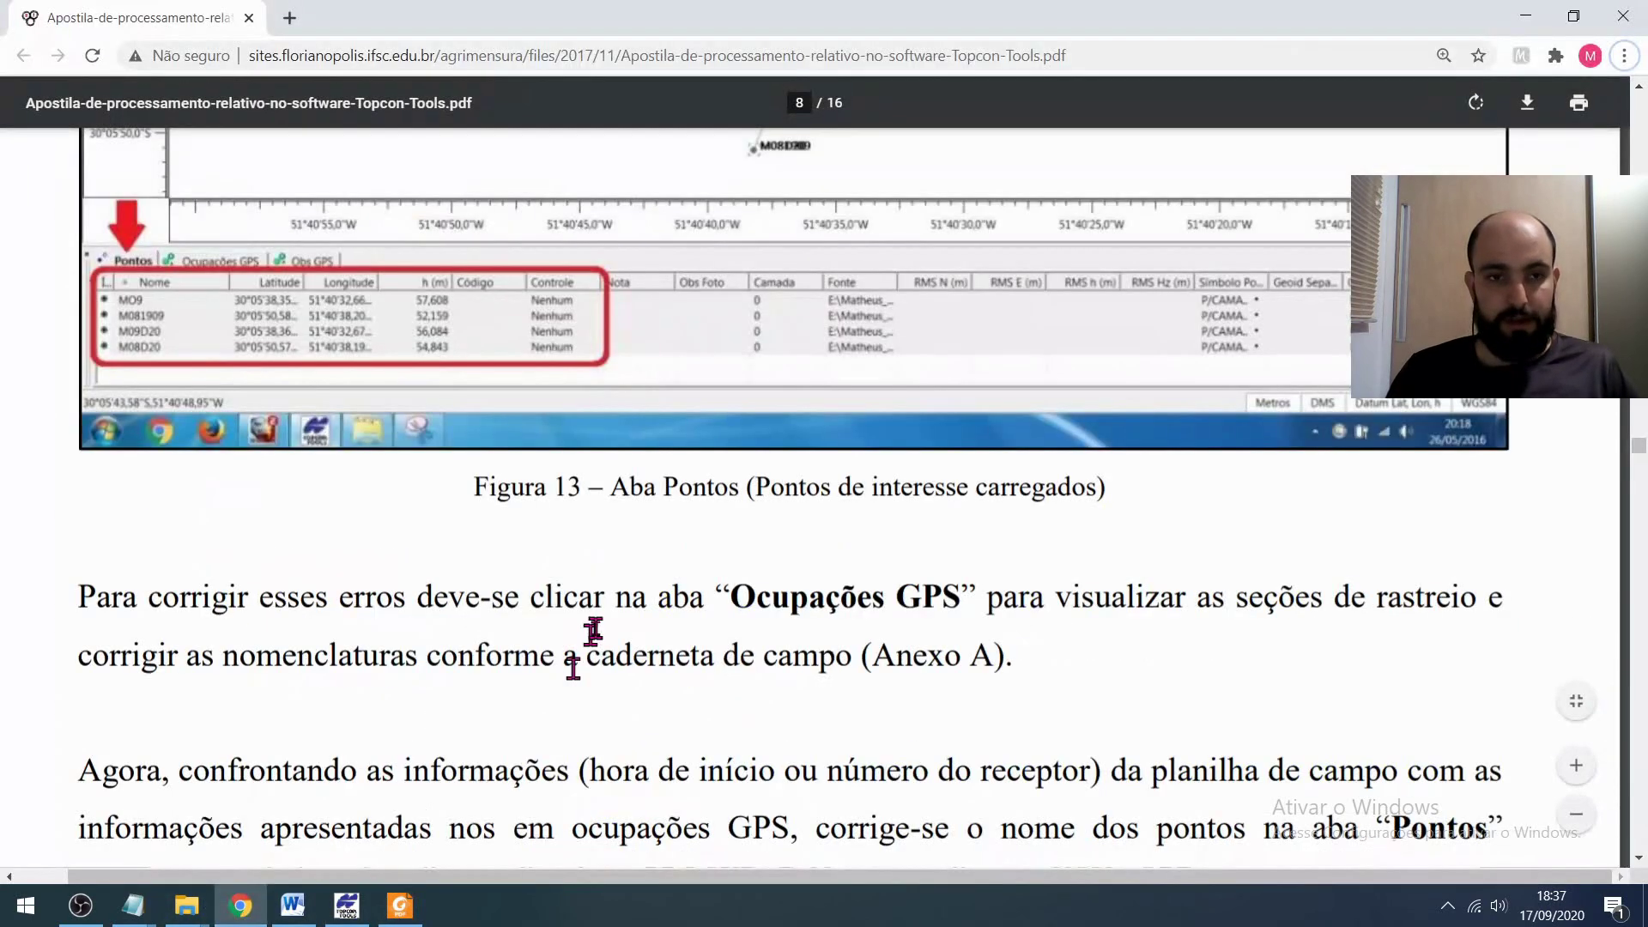
pyautogui.scroll(-7, 594, 631)
pyautogui.hotkey('ctrl', '-')
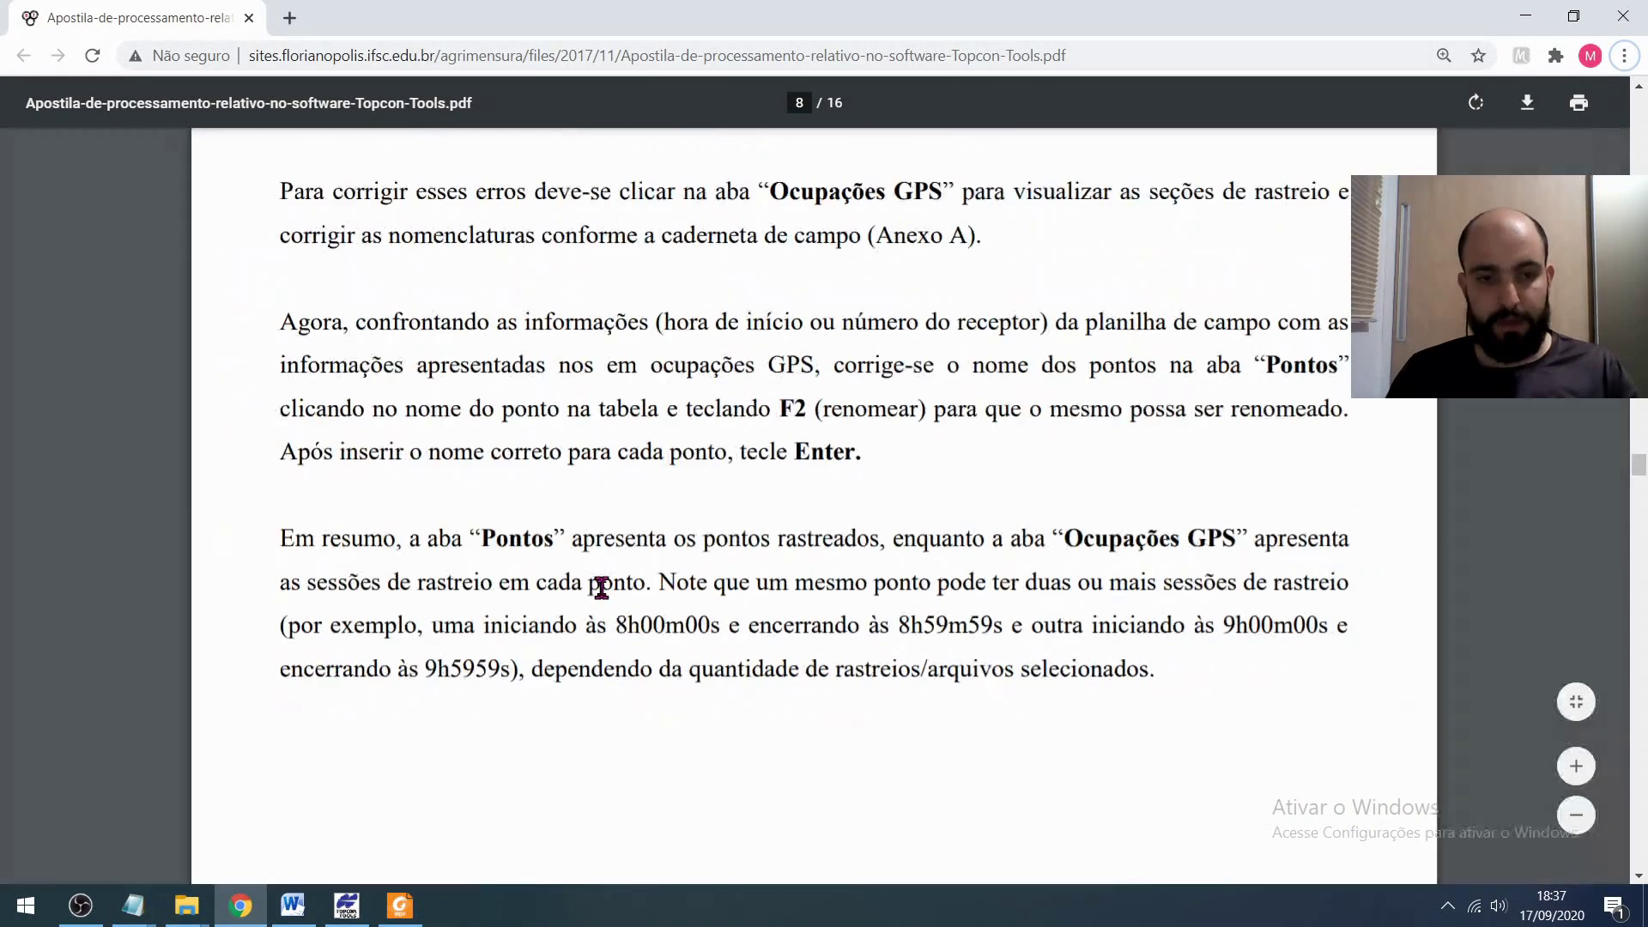
pyautogui.scroll(-10, 601, 589)
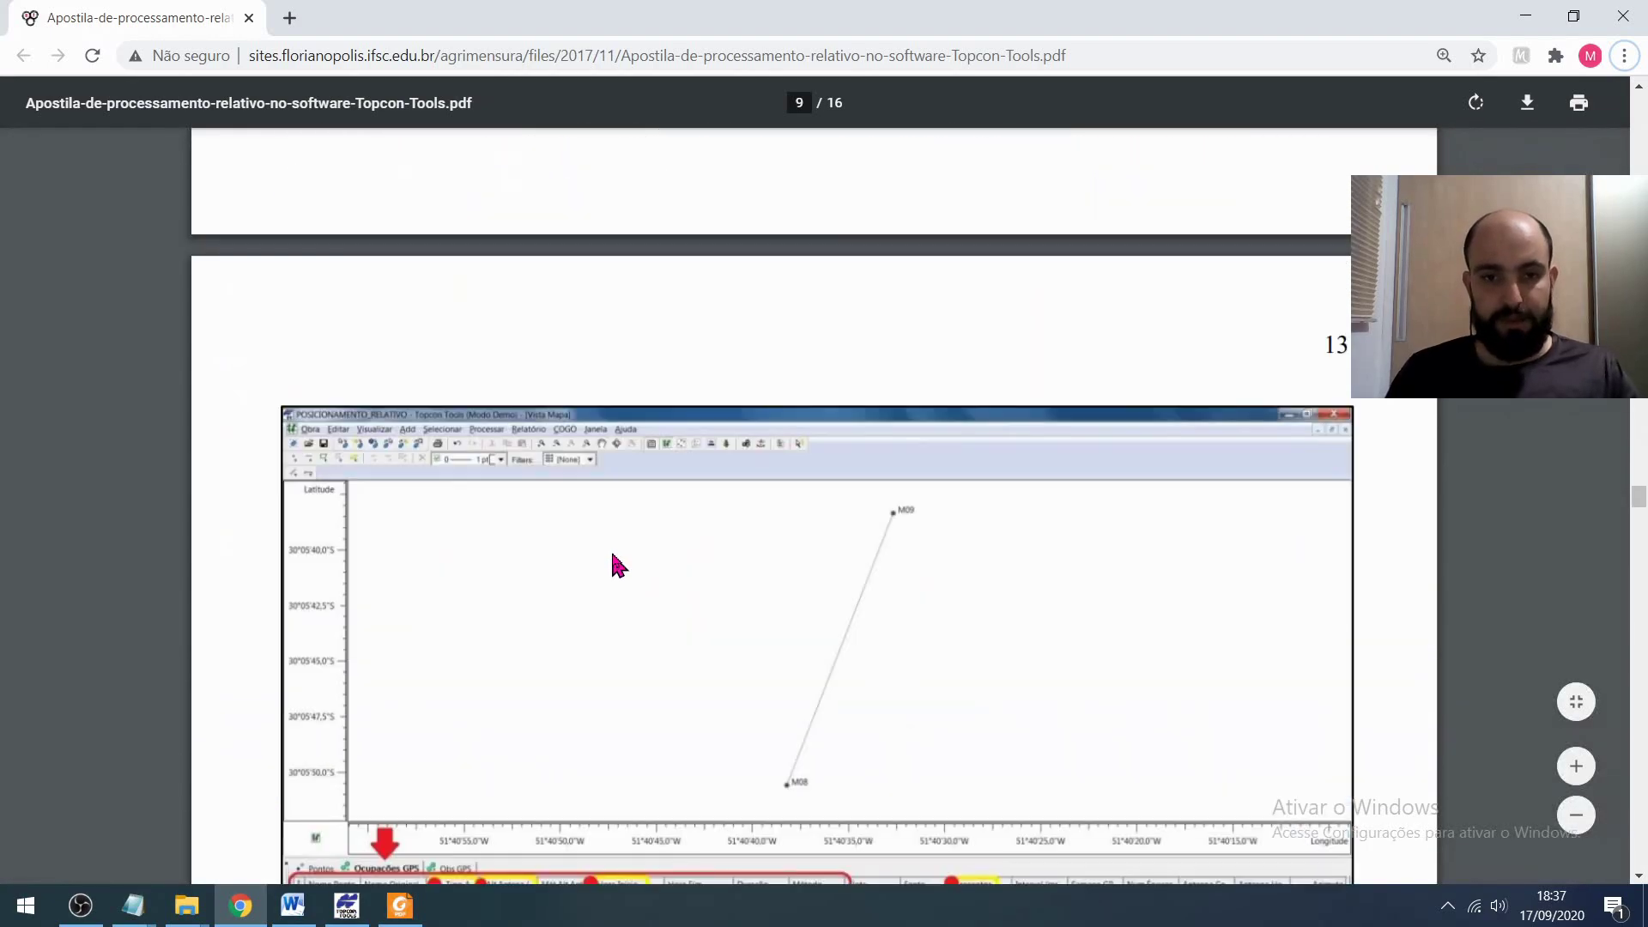
pyautogui.scroll(-8, 618, 564)
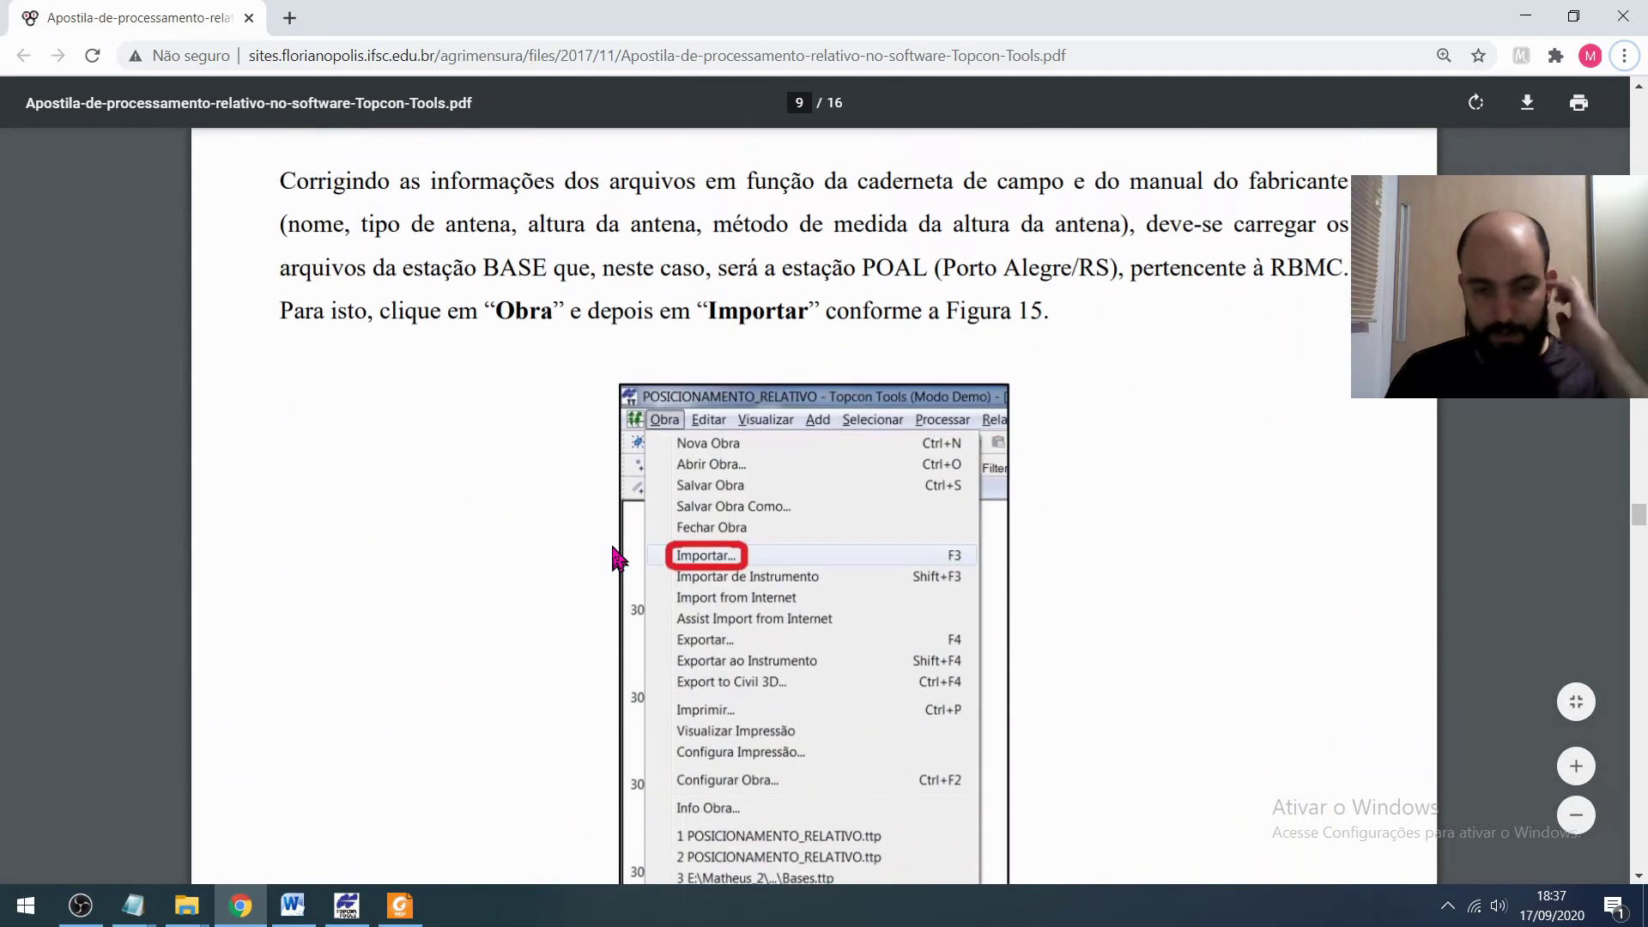
pyautogui.scroll(-12, 613, 558)
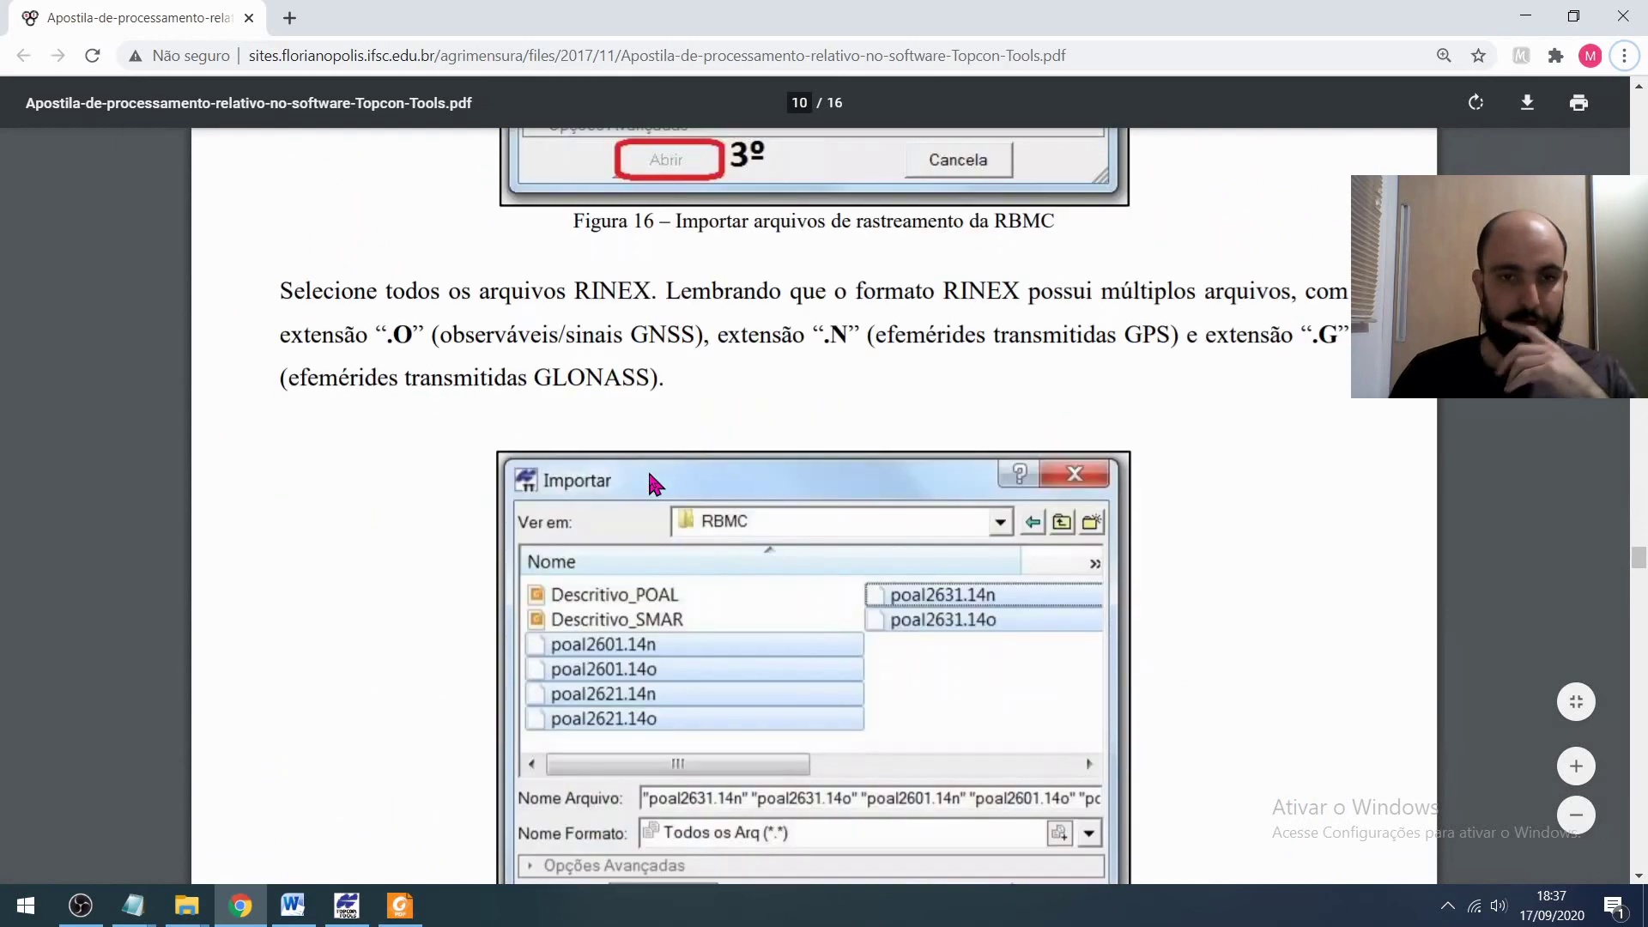
pyautogui.scroll(6, 649, 483)
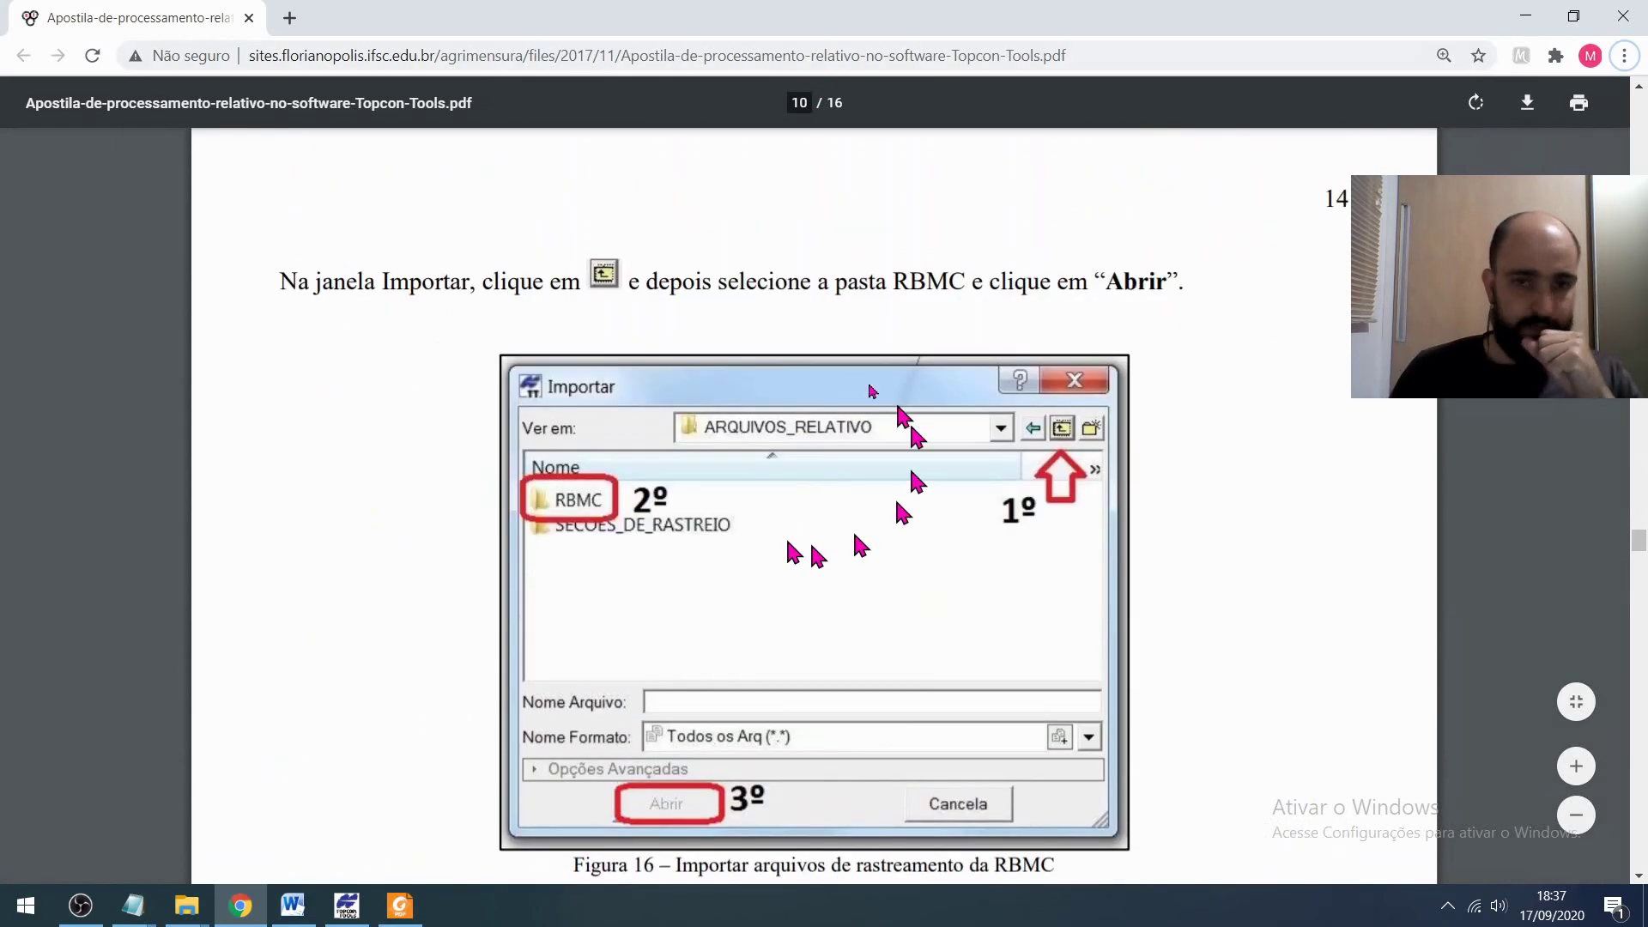
pyautogui.scroll(-5, 917, 507)
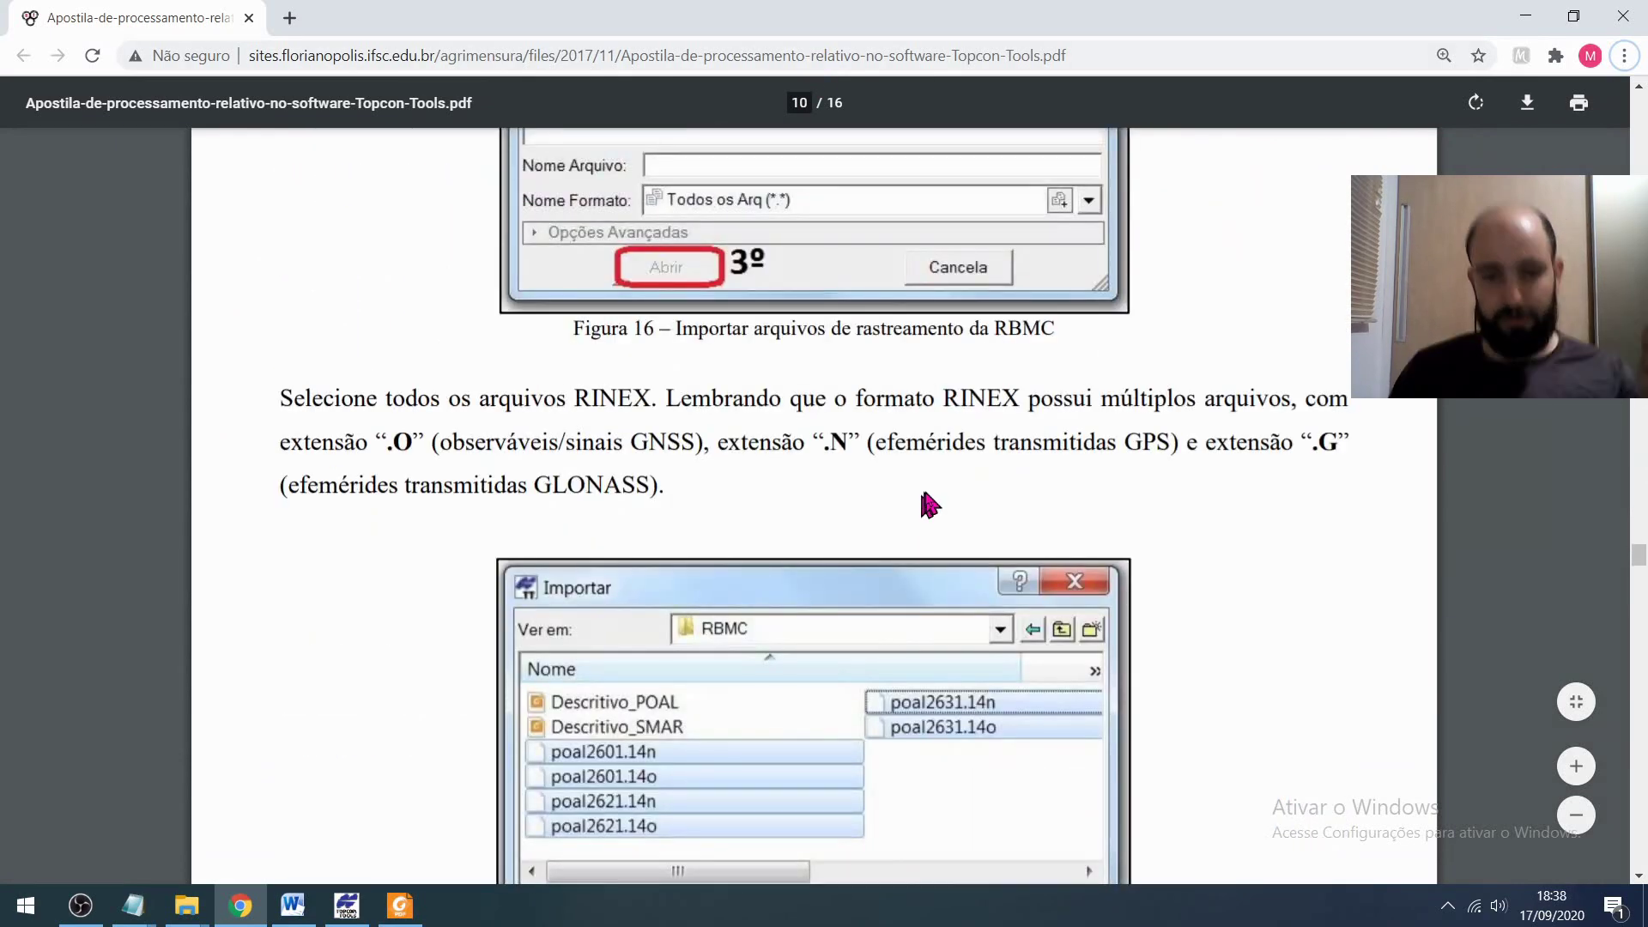
pyautogui.scroll(-5, 920, 507)
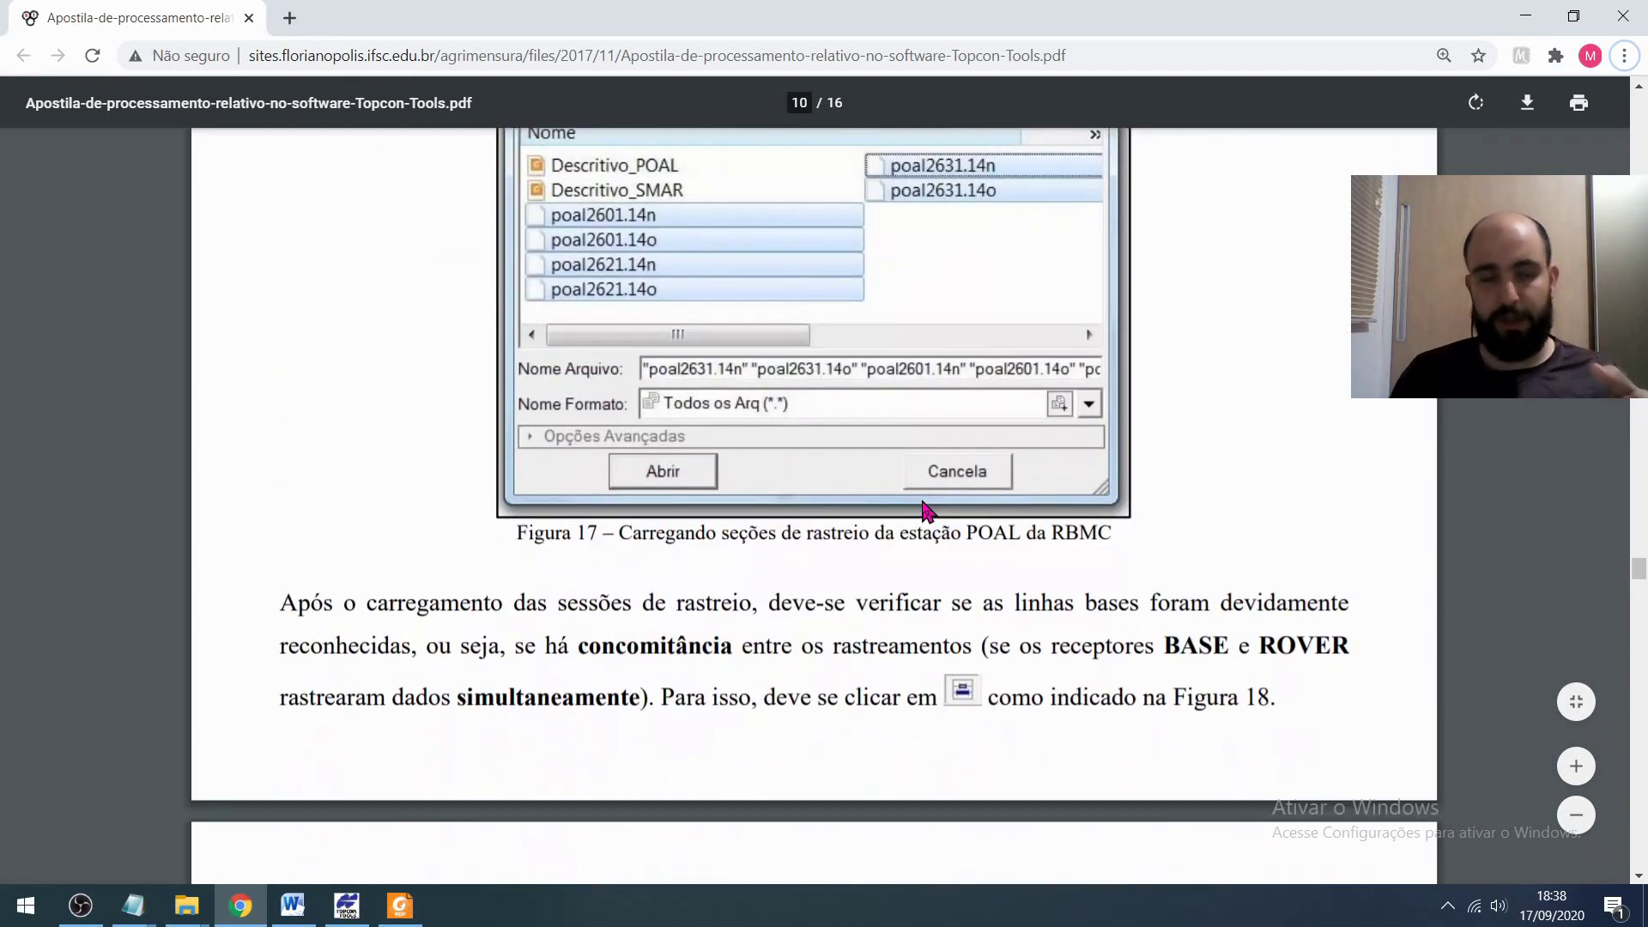
pyautogui.scroll(-5, 890, 532)
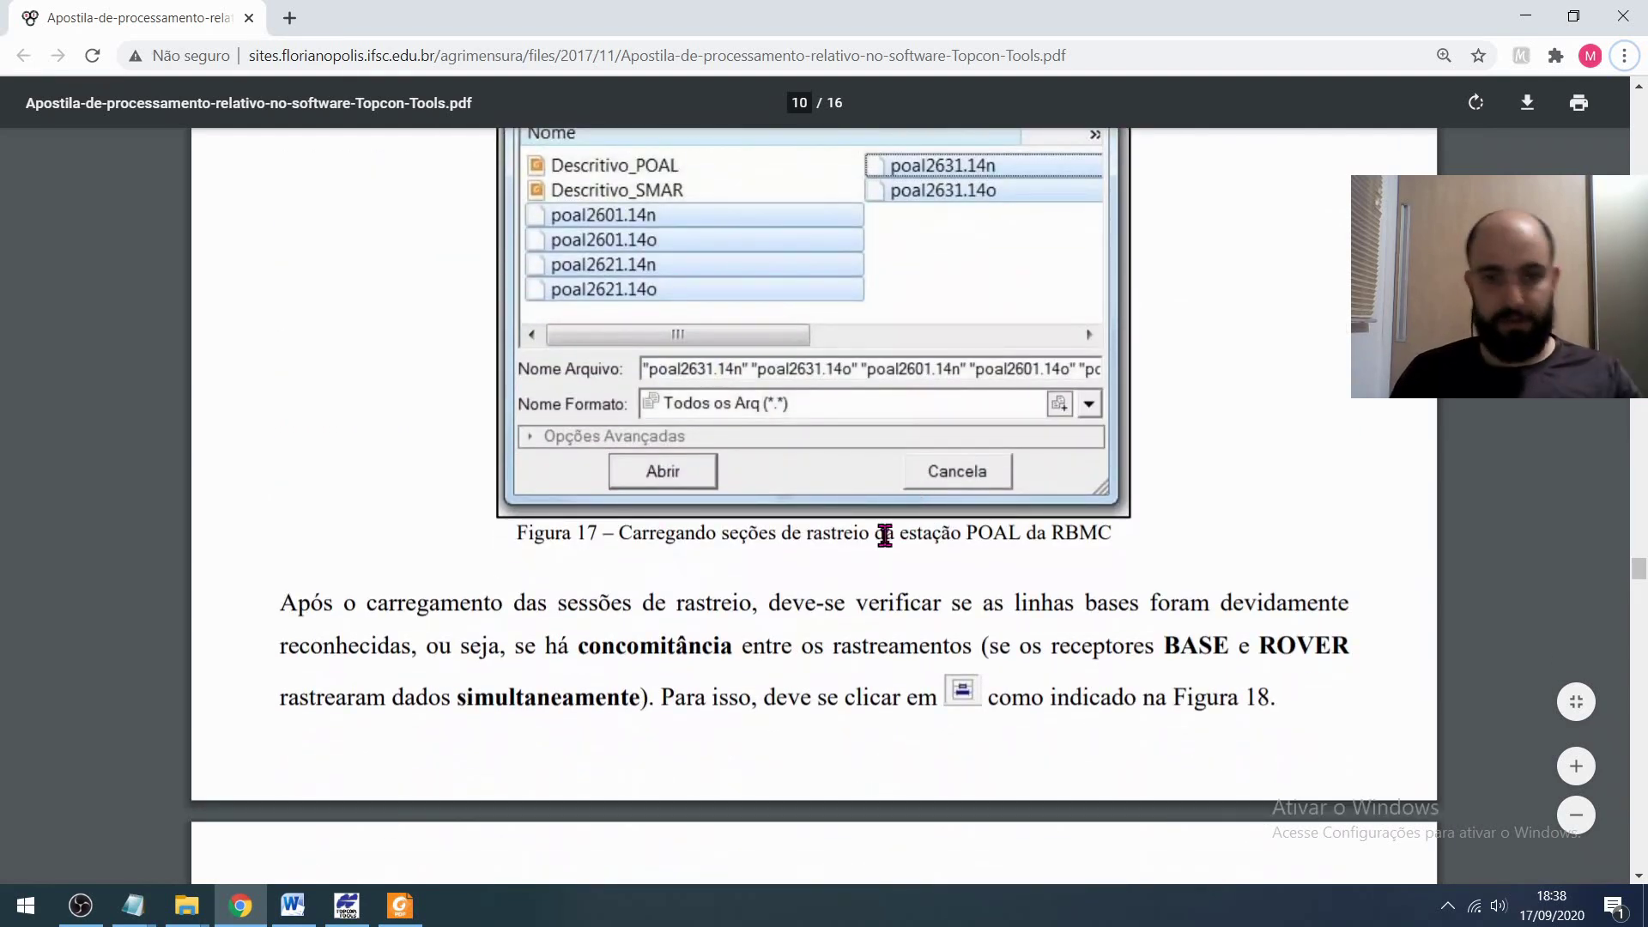
pyautogui.scroll(6, 885, 535)
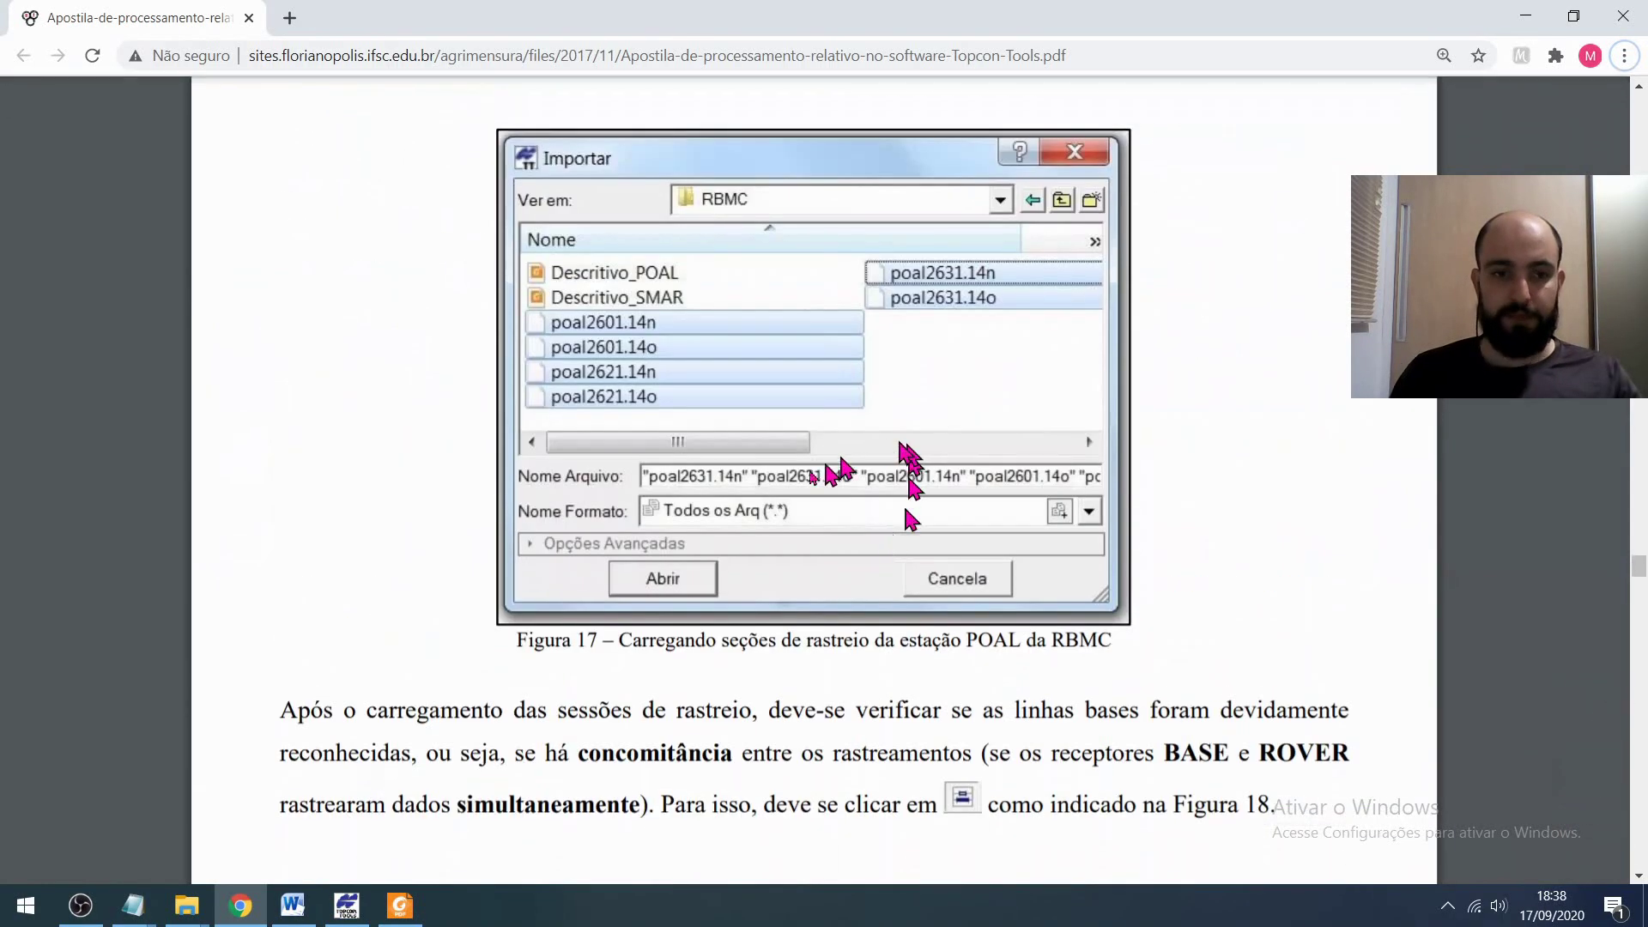
# - Read through the handout's sections from checking simultaneous tracking and fixing the POAL base station to saving the job
pyautogui.scroll(-12, 966, 343)
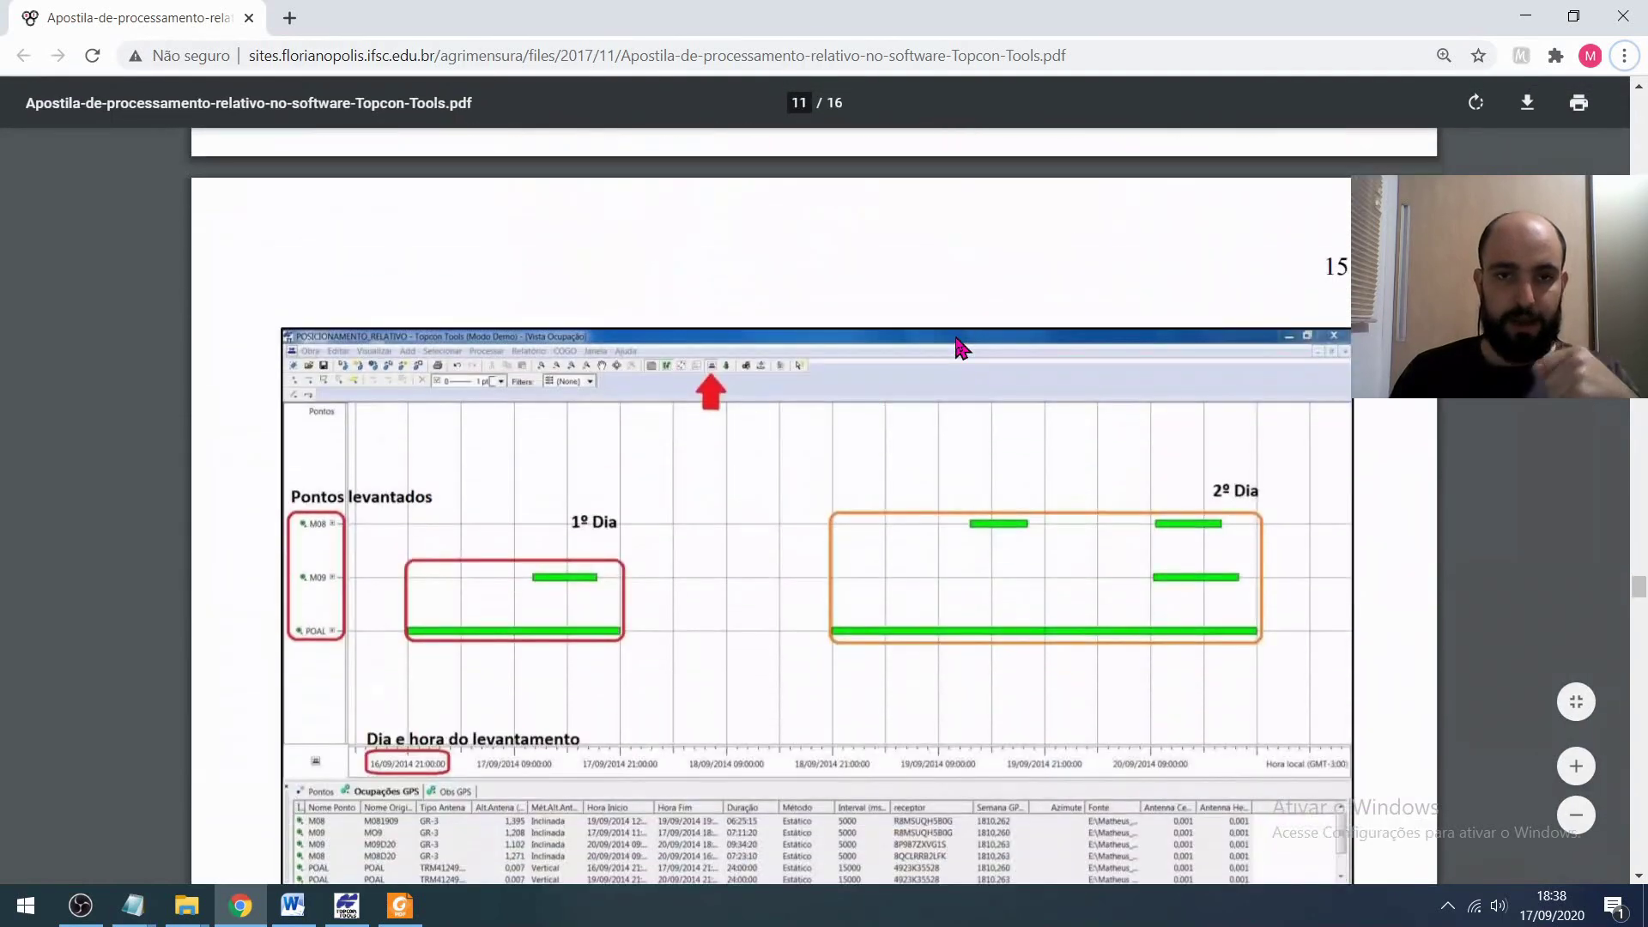
pyautogui.scroll(-8, 955, 345)
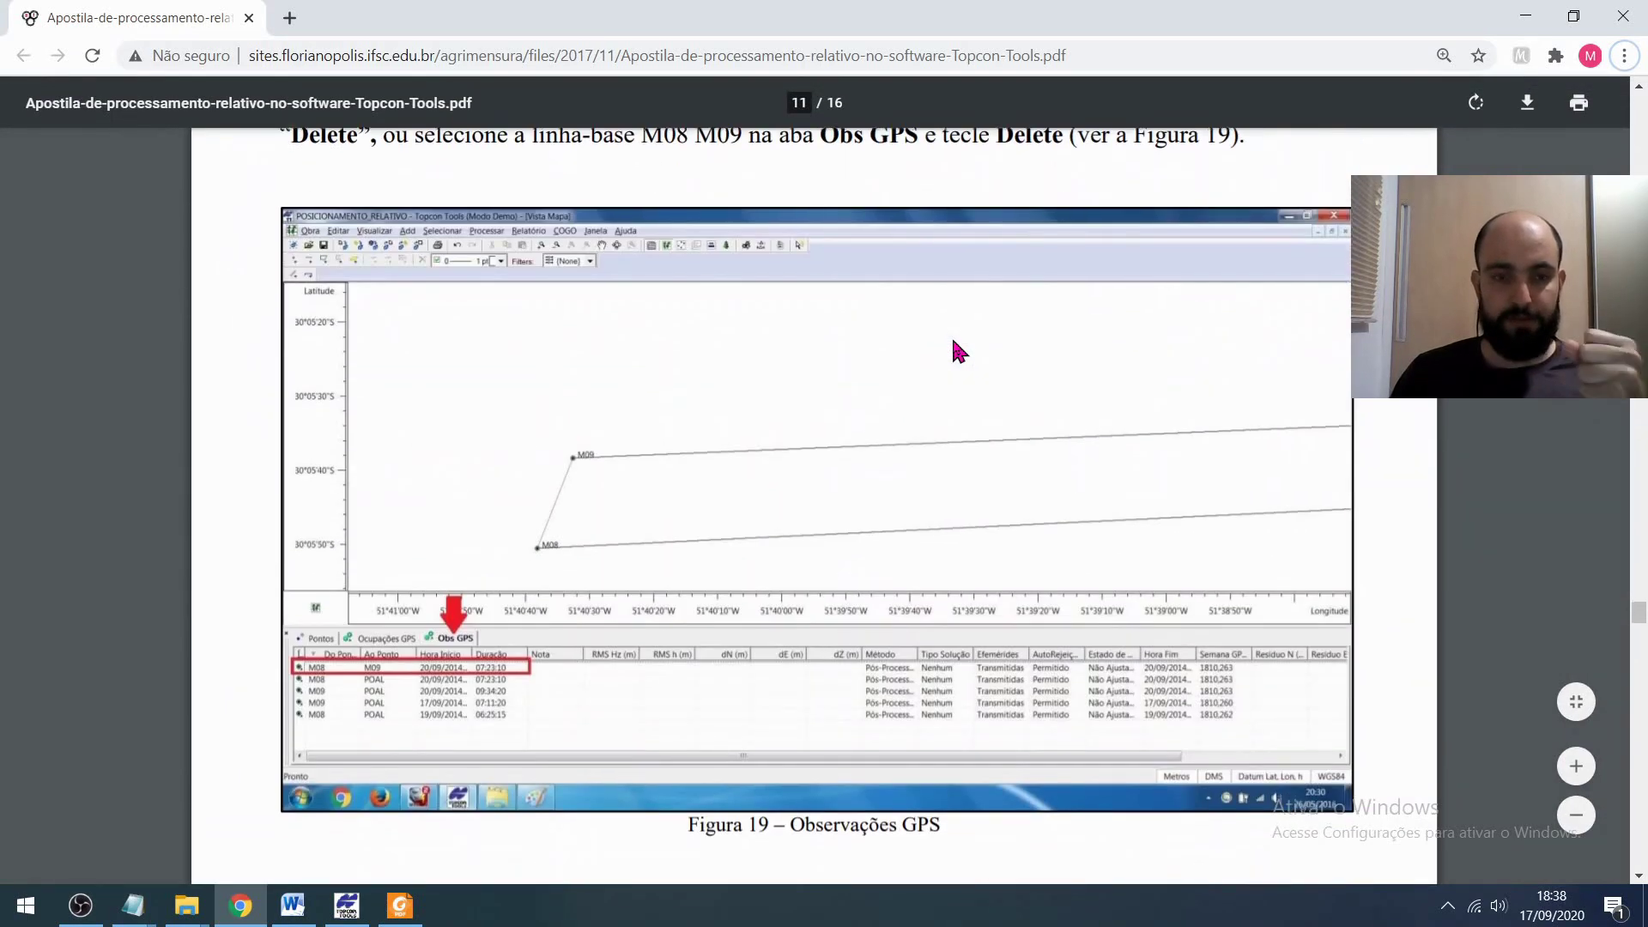
pyautogui.scroll(-7, 954, 347)
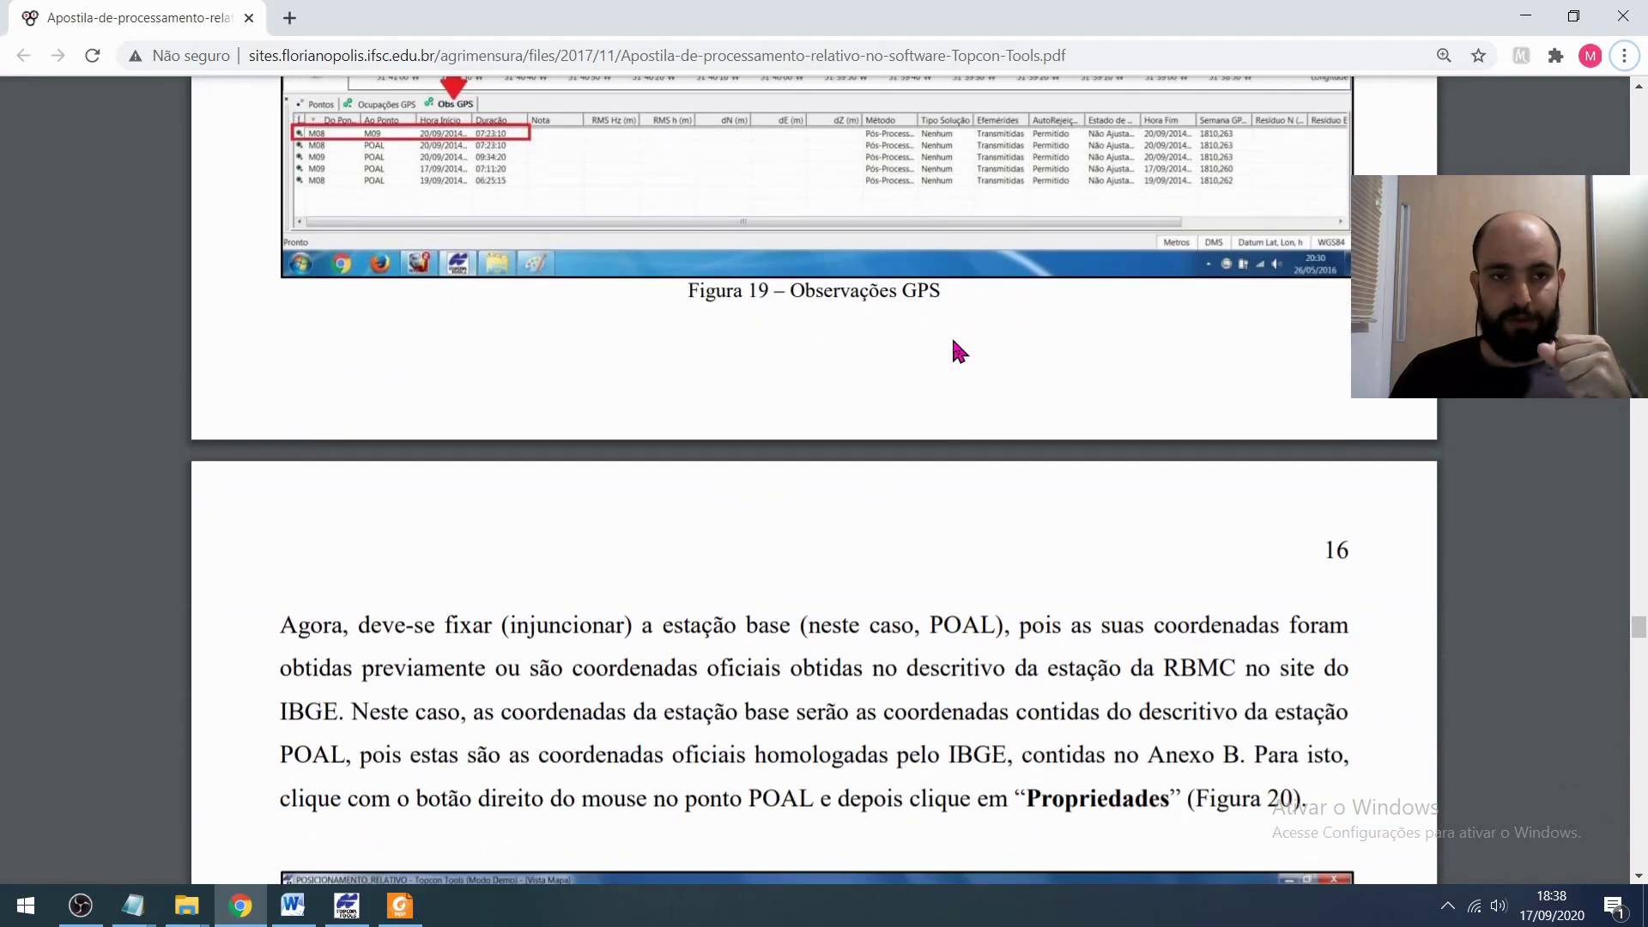
pyautogui.scroll(-9, 958, 351)
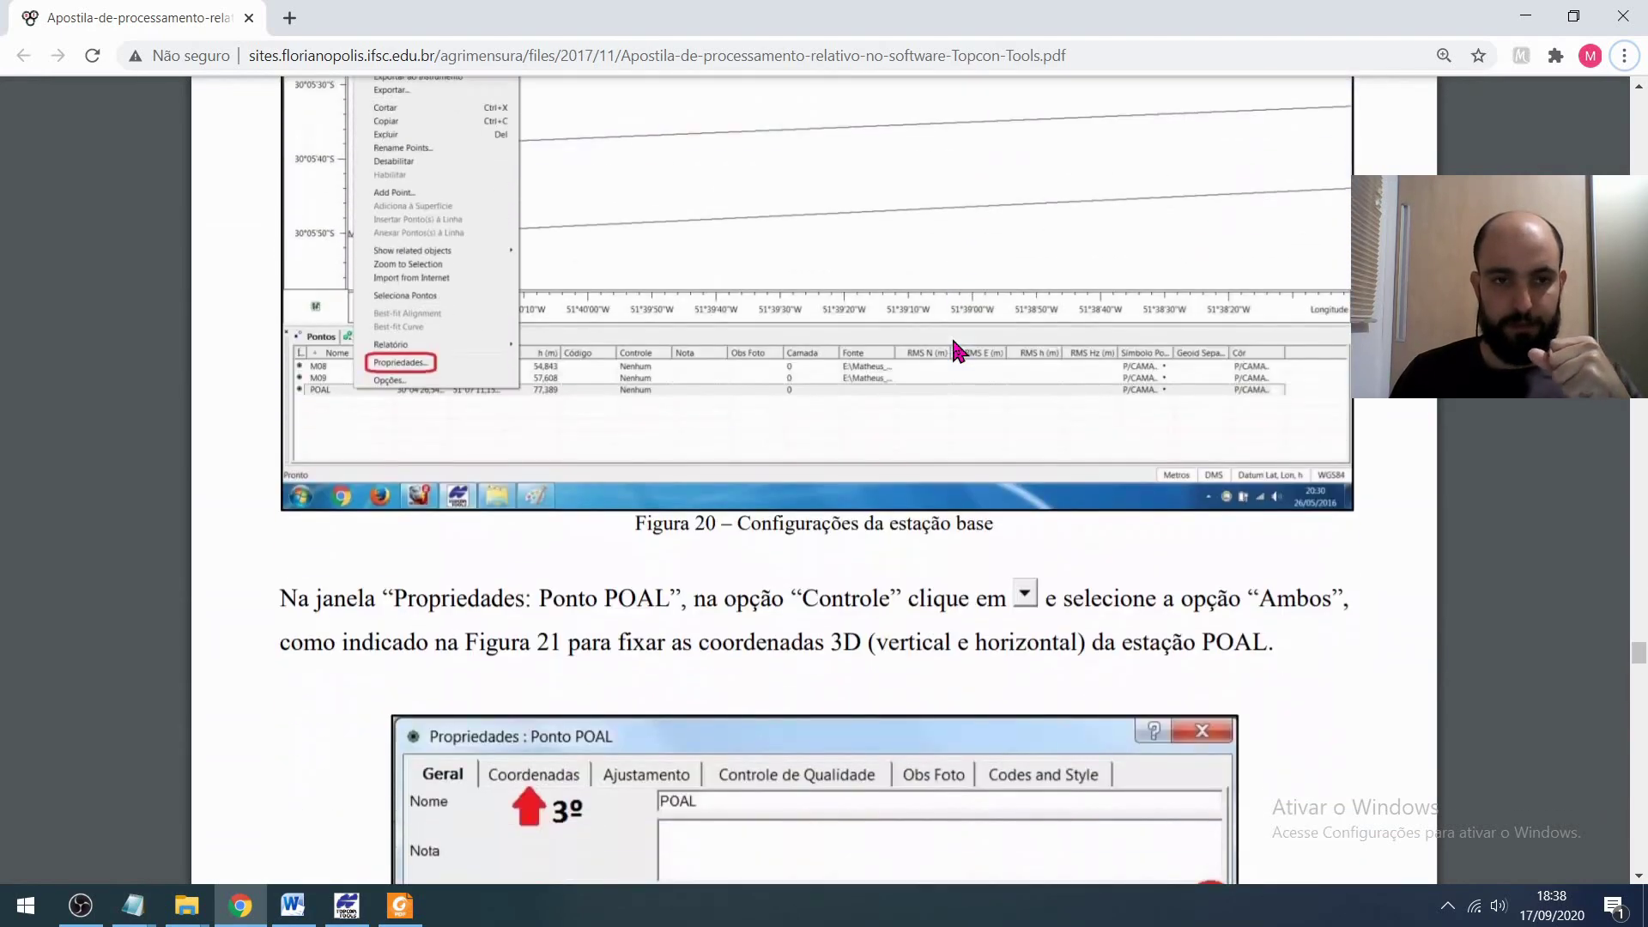
pyautogui.scroll(-16, 955, 359)
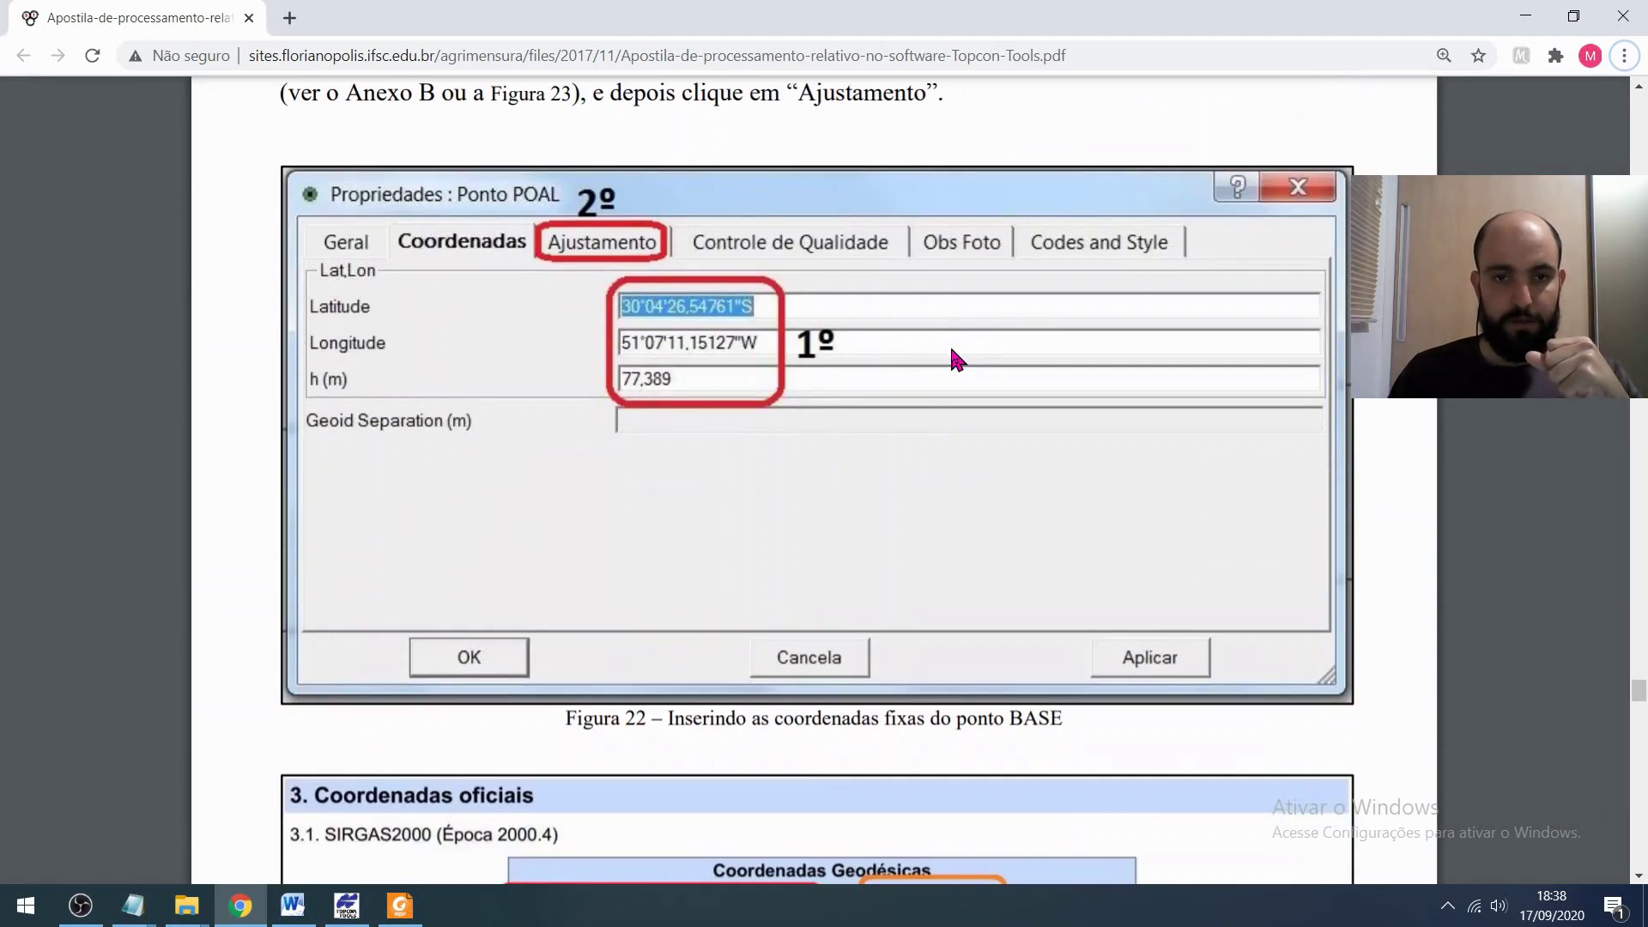
pyautogui.scroll(-17, 957, 356)
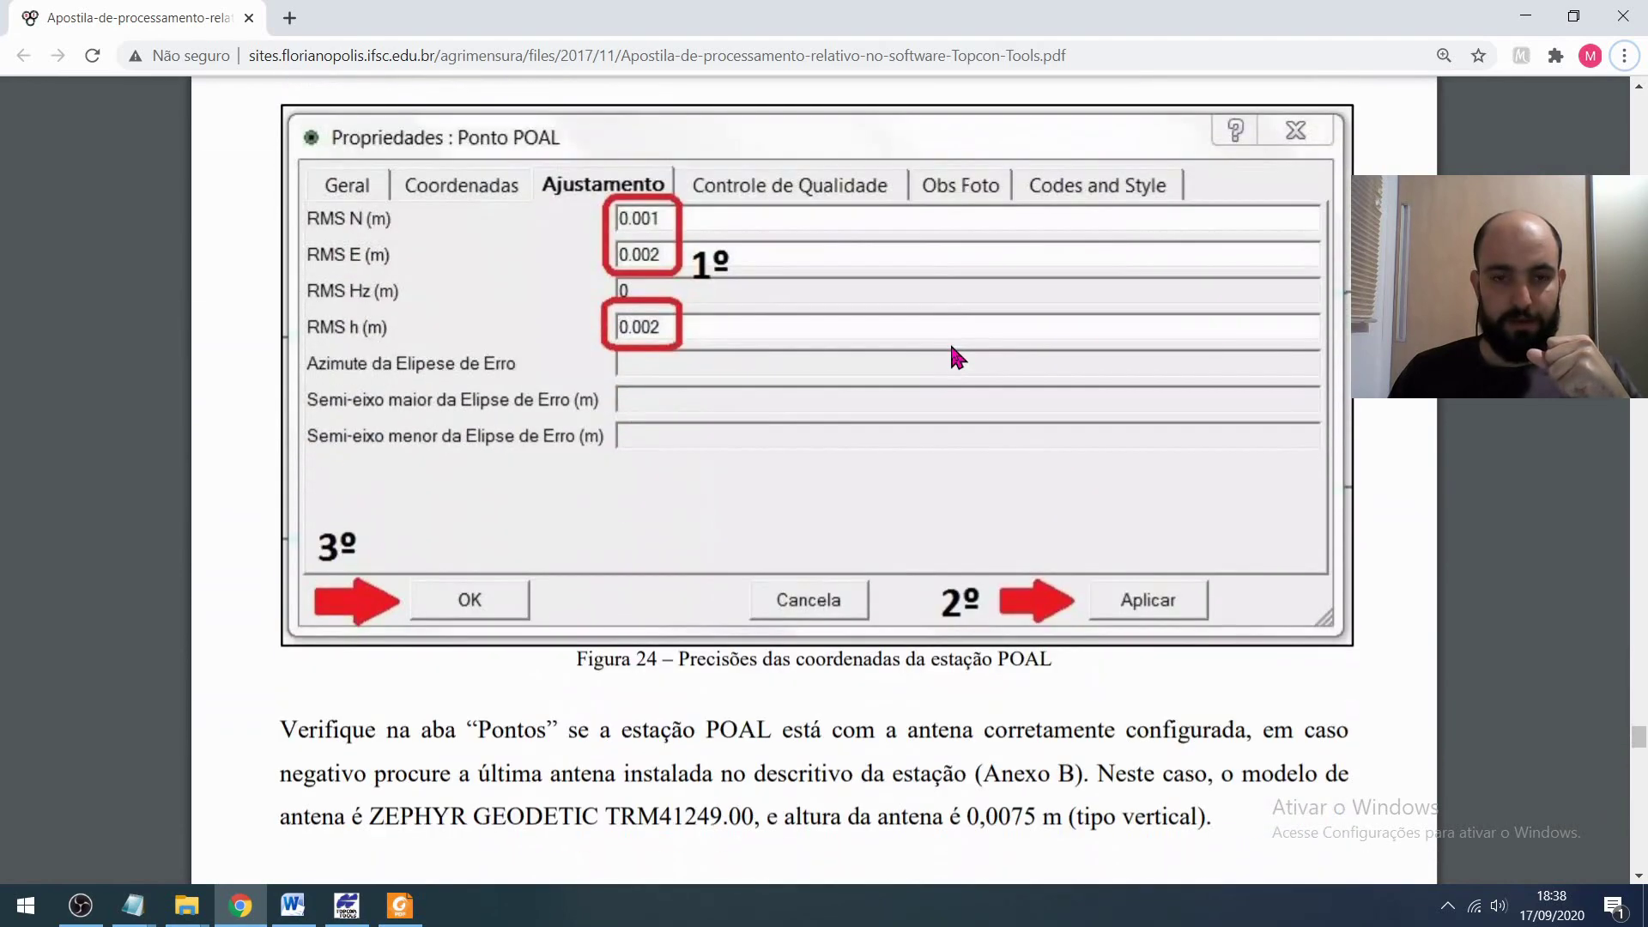
pyautogui.scroll(-15, 956, 354)
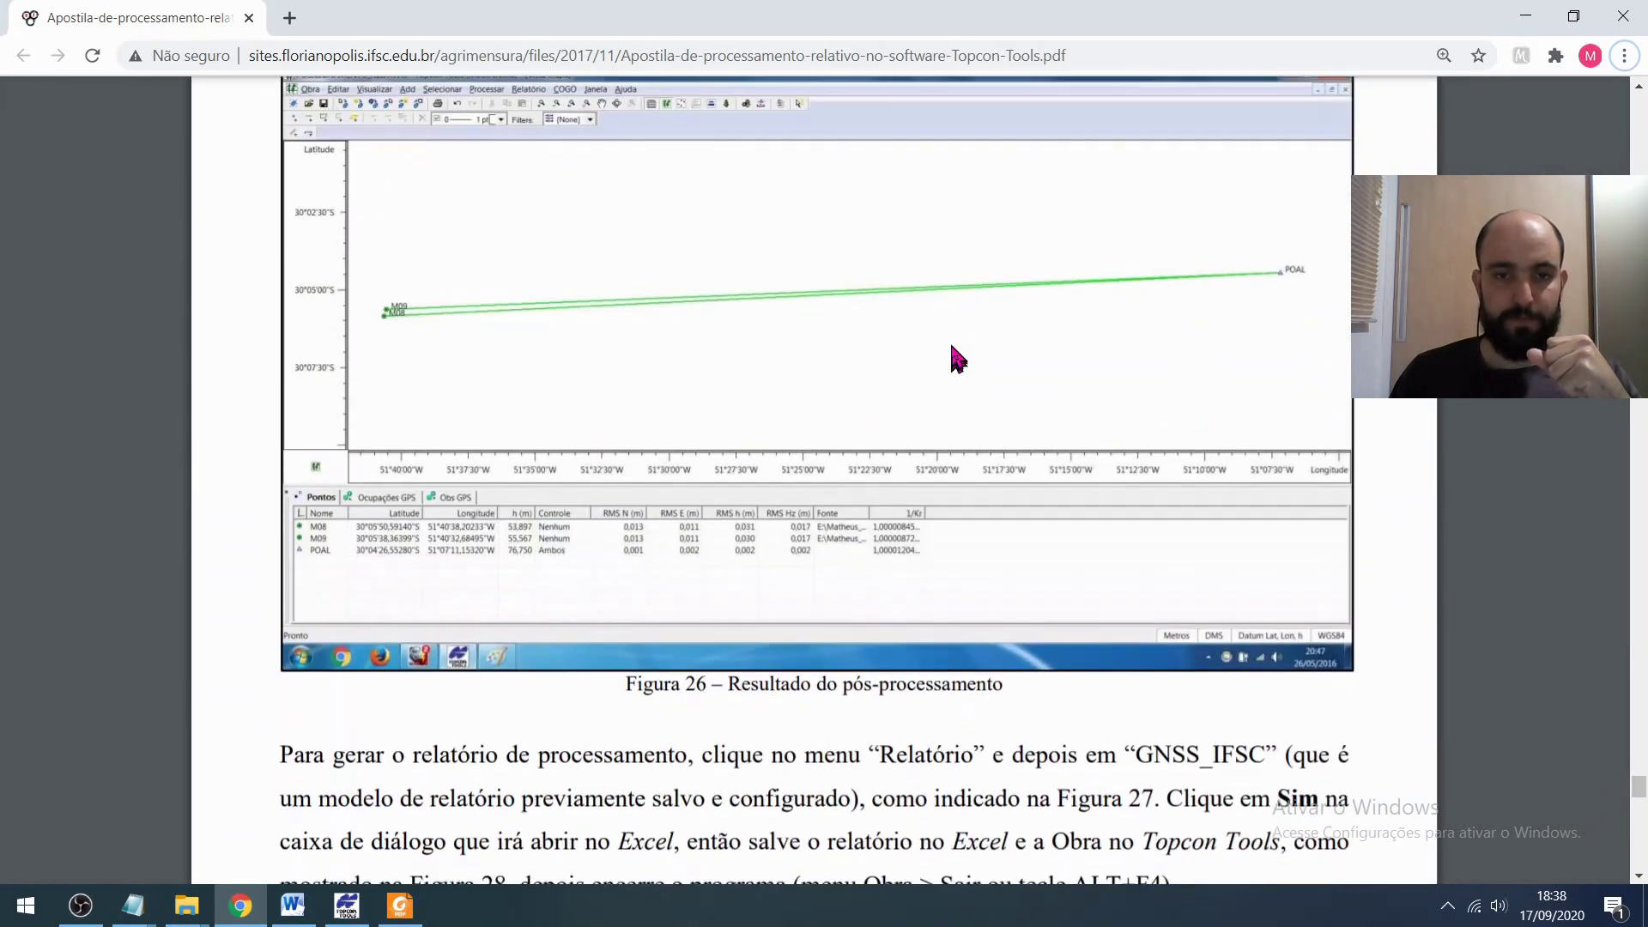
pyautogui.scroll(-10, 951, 341)
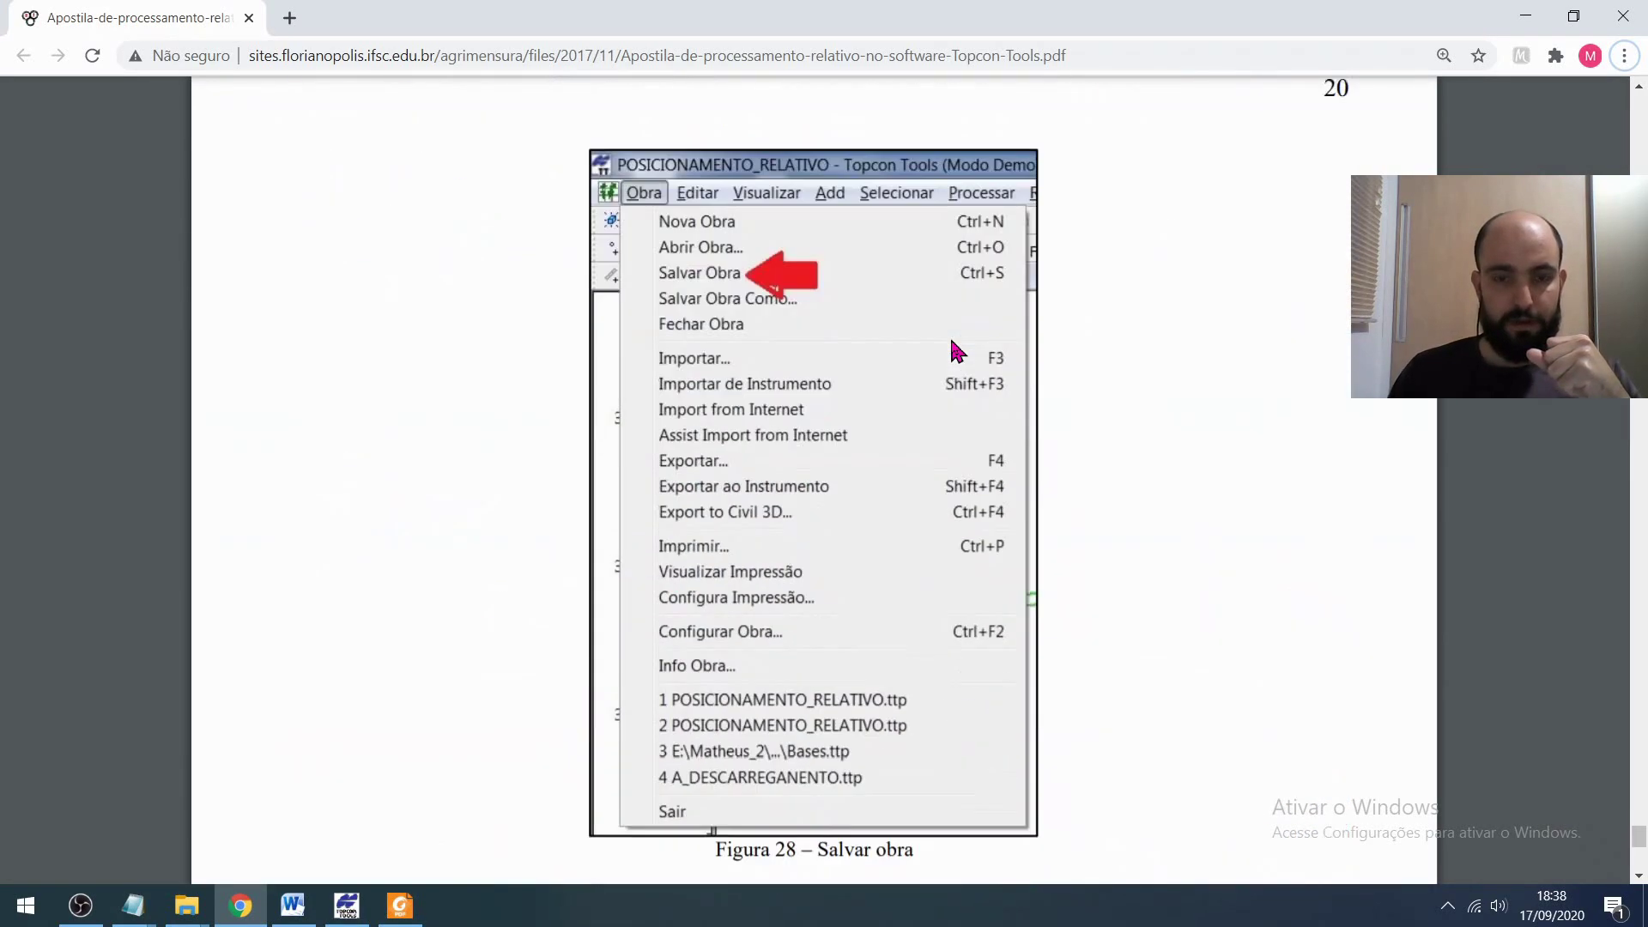
# - Go back over the handout's GPS+ post-processing instructions and expected result, through to generating the GNSS_IFSC report
pyautogui.scroll(6, 951, 341)
pyautogui.scroll(20, 955, 348)
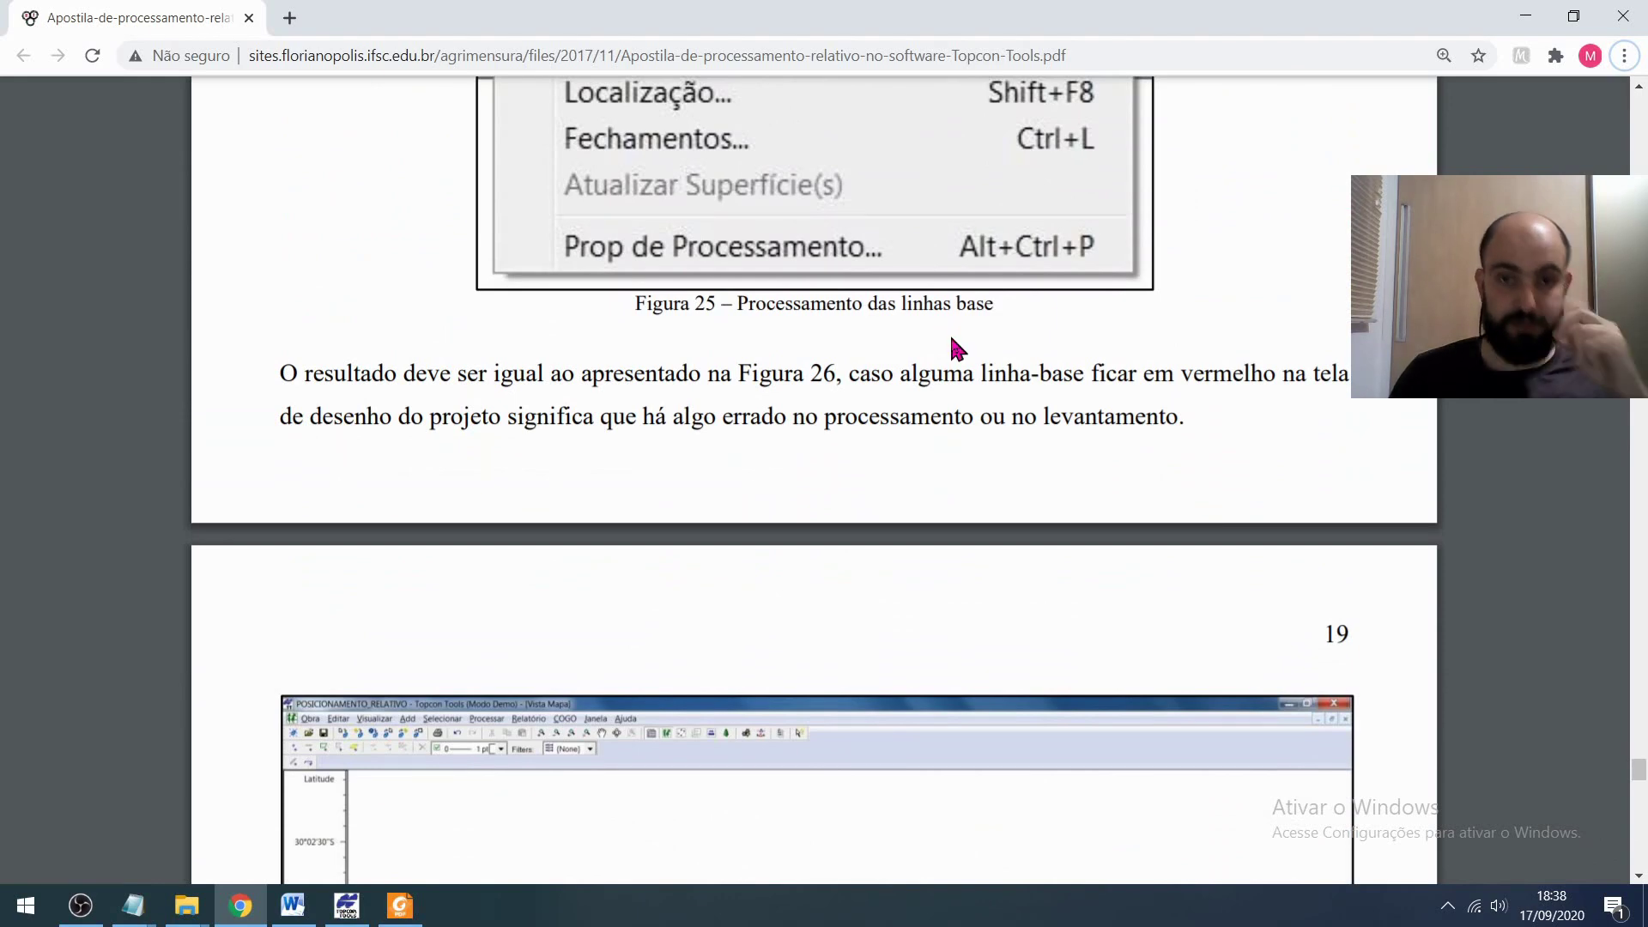
pyautogui.scroll(10, 953, 348)
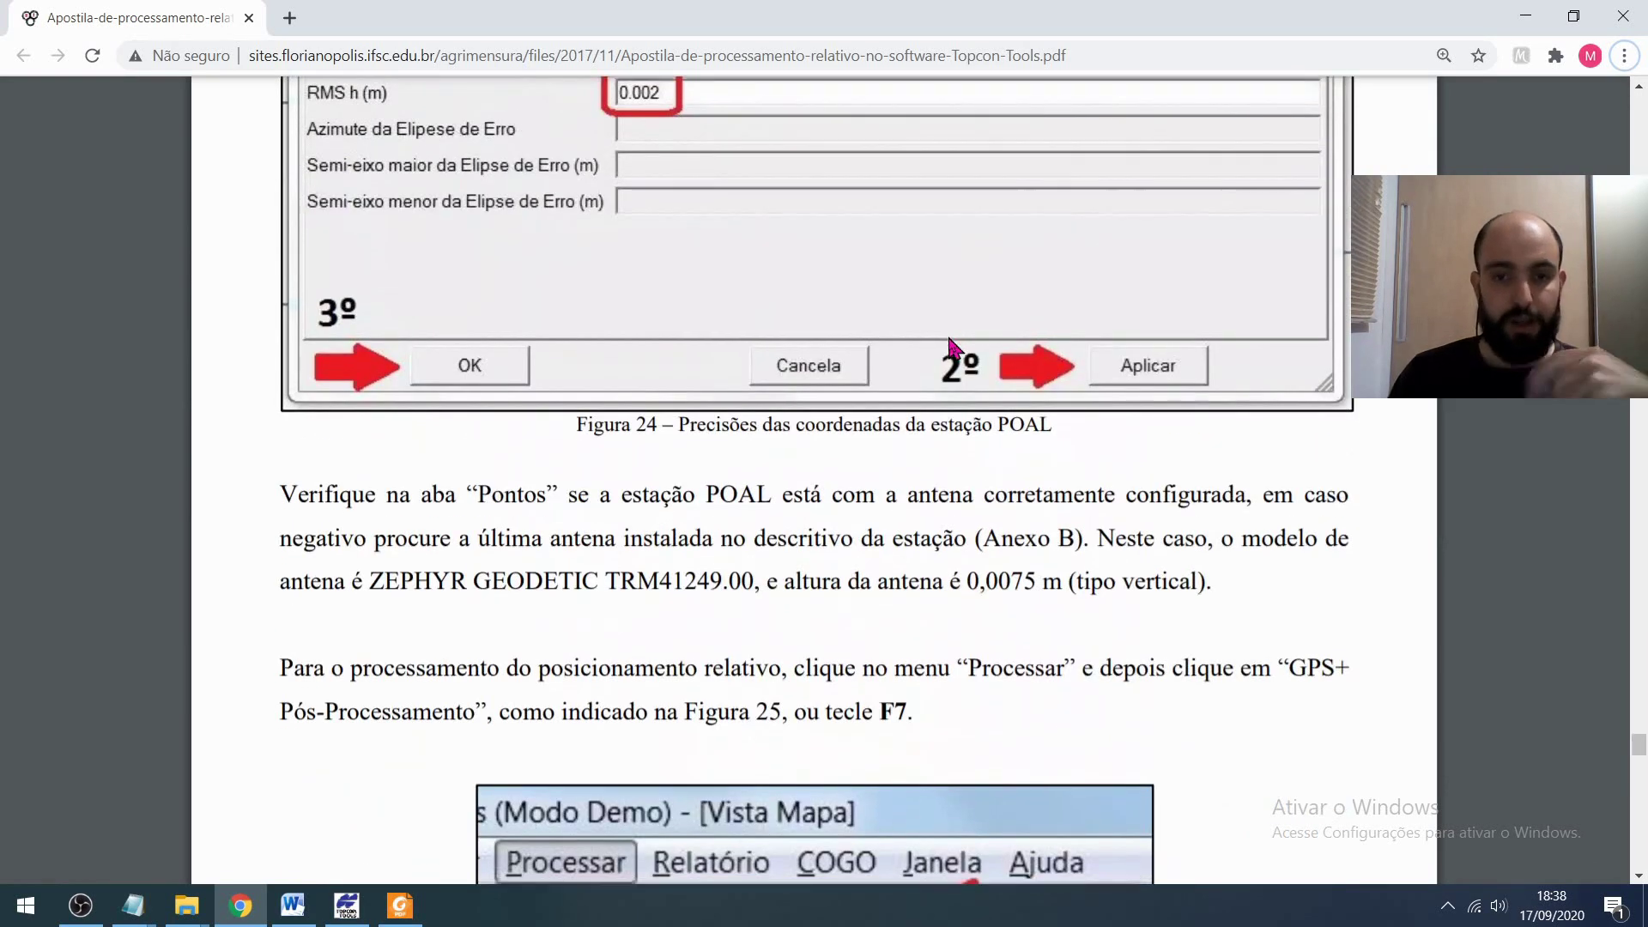
pyautogui.scroll(-2, 953, 348)
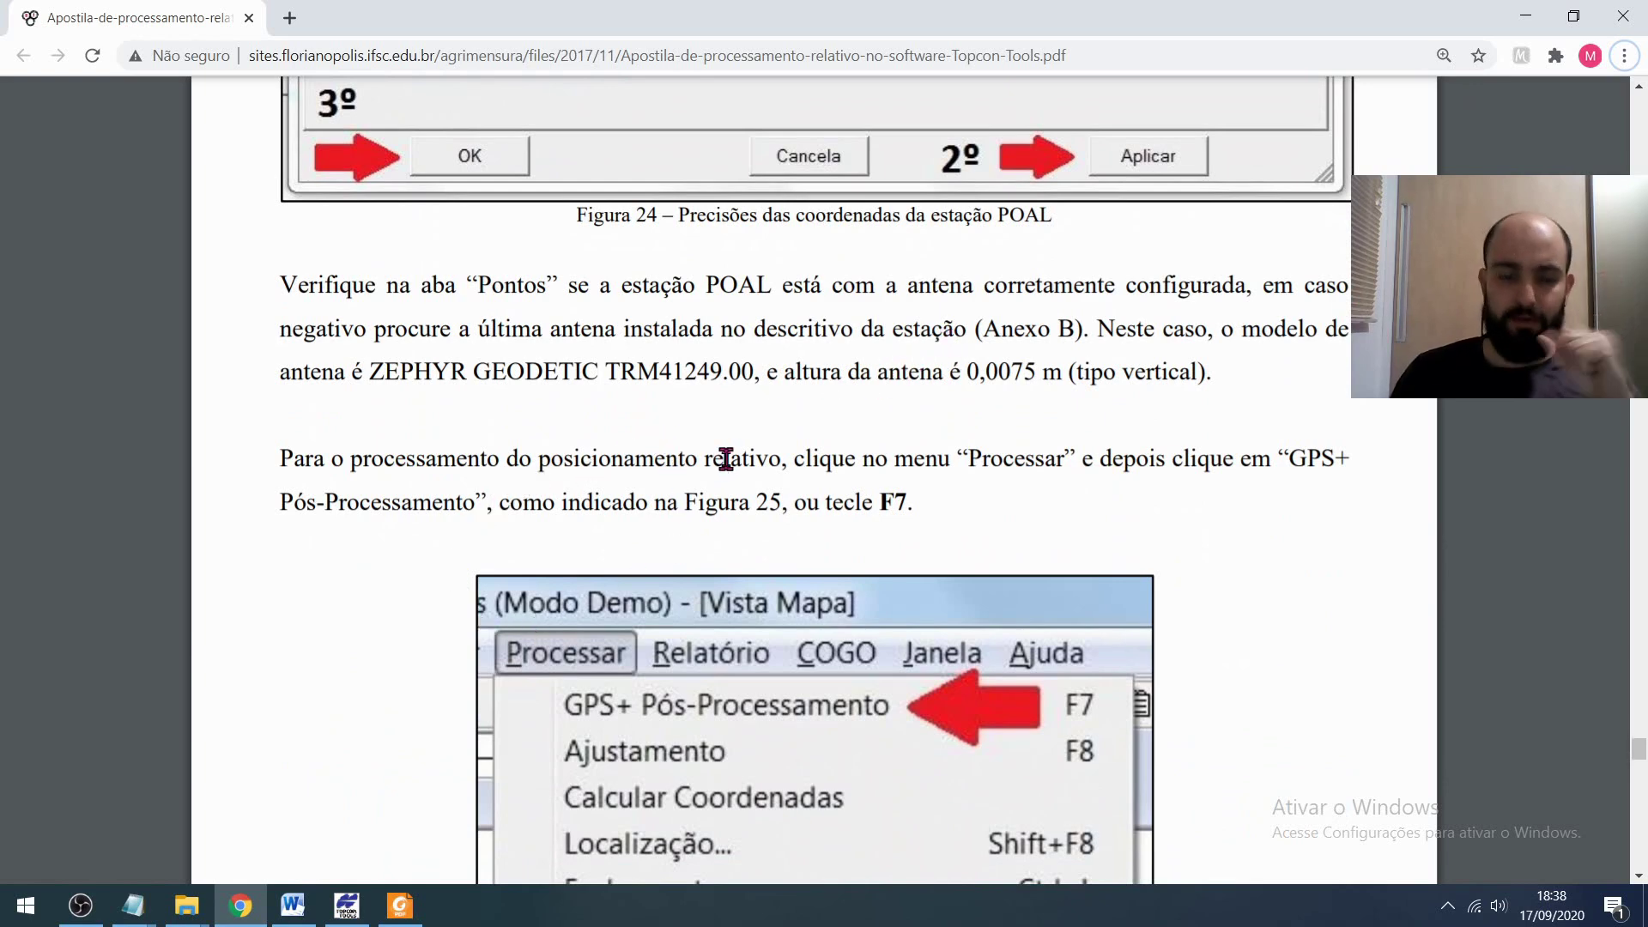
pyautogui.scroll(-3, 732, 471)
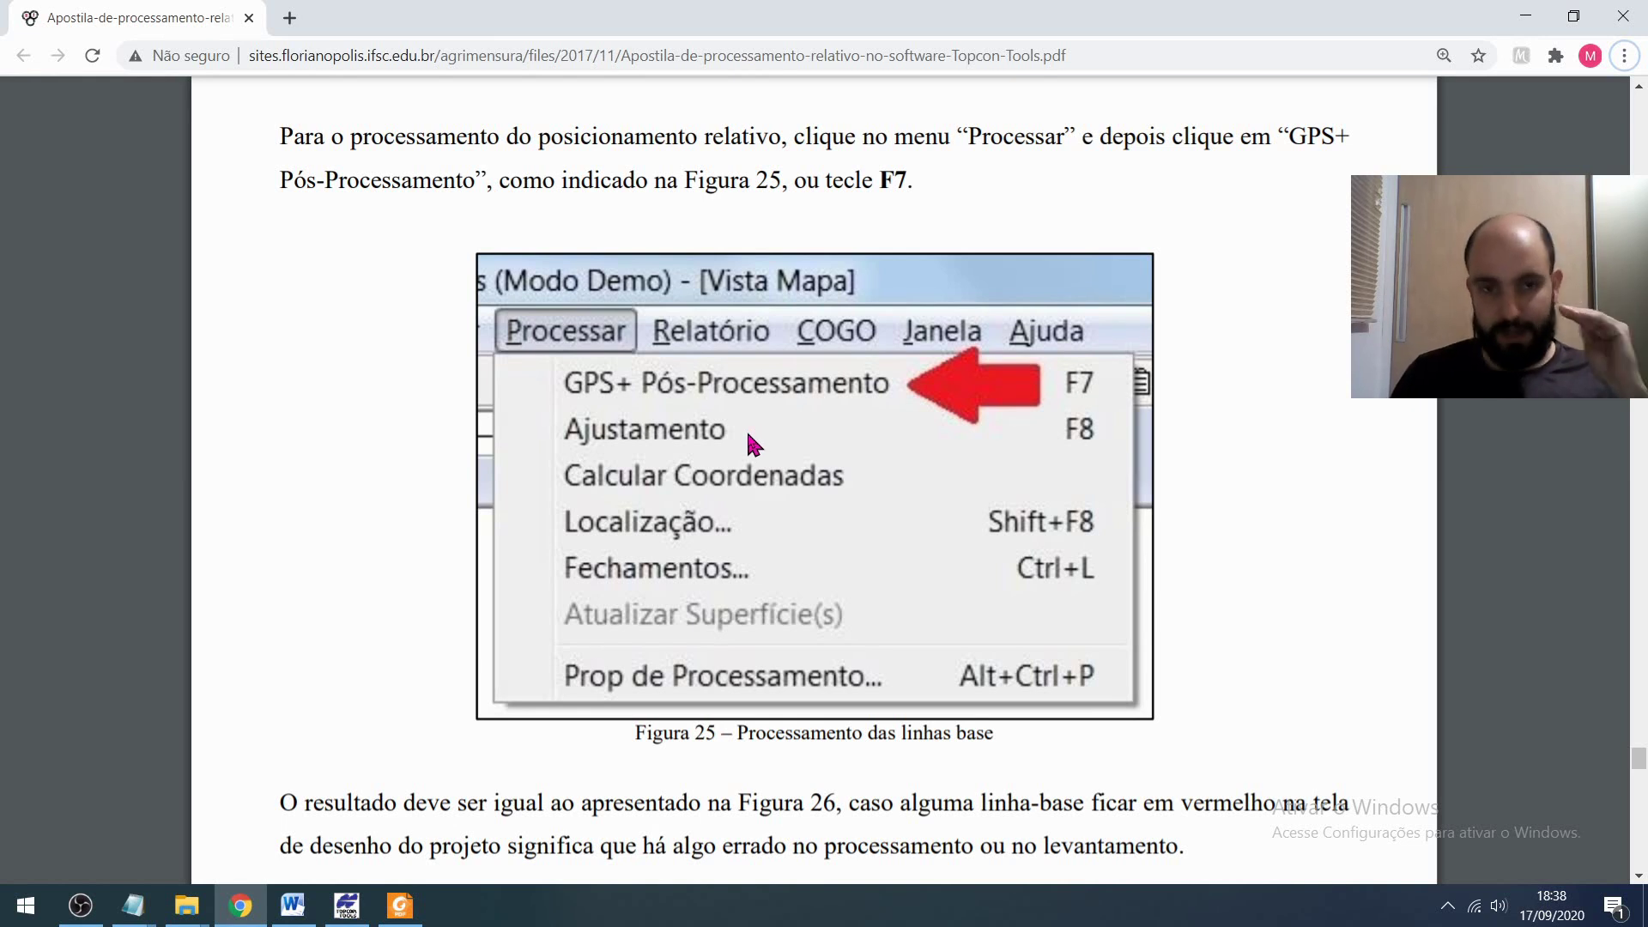
pyautogui.scroll(-15, 747, 436)
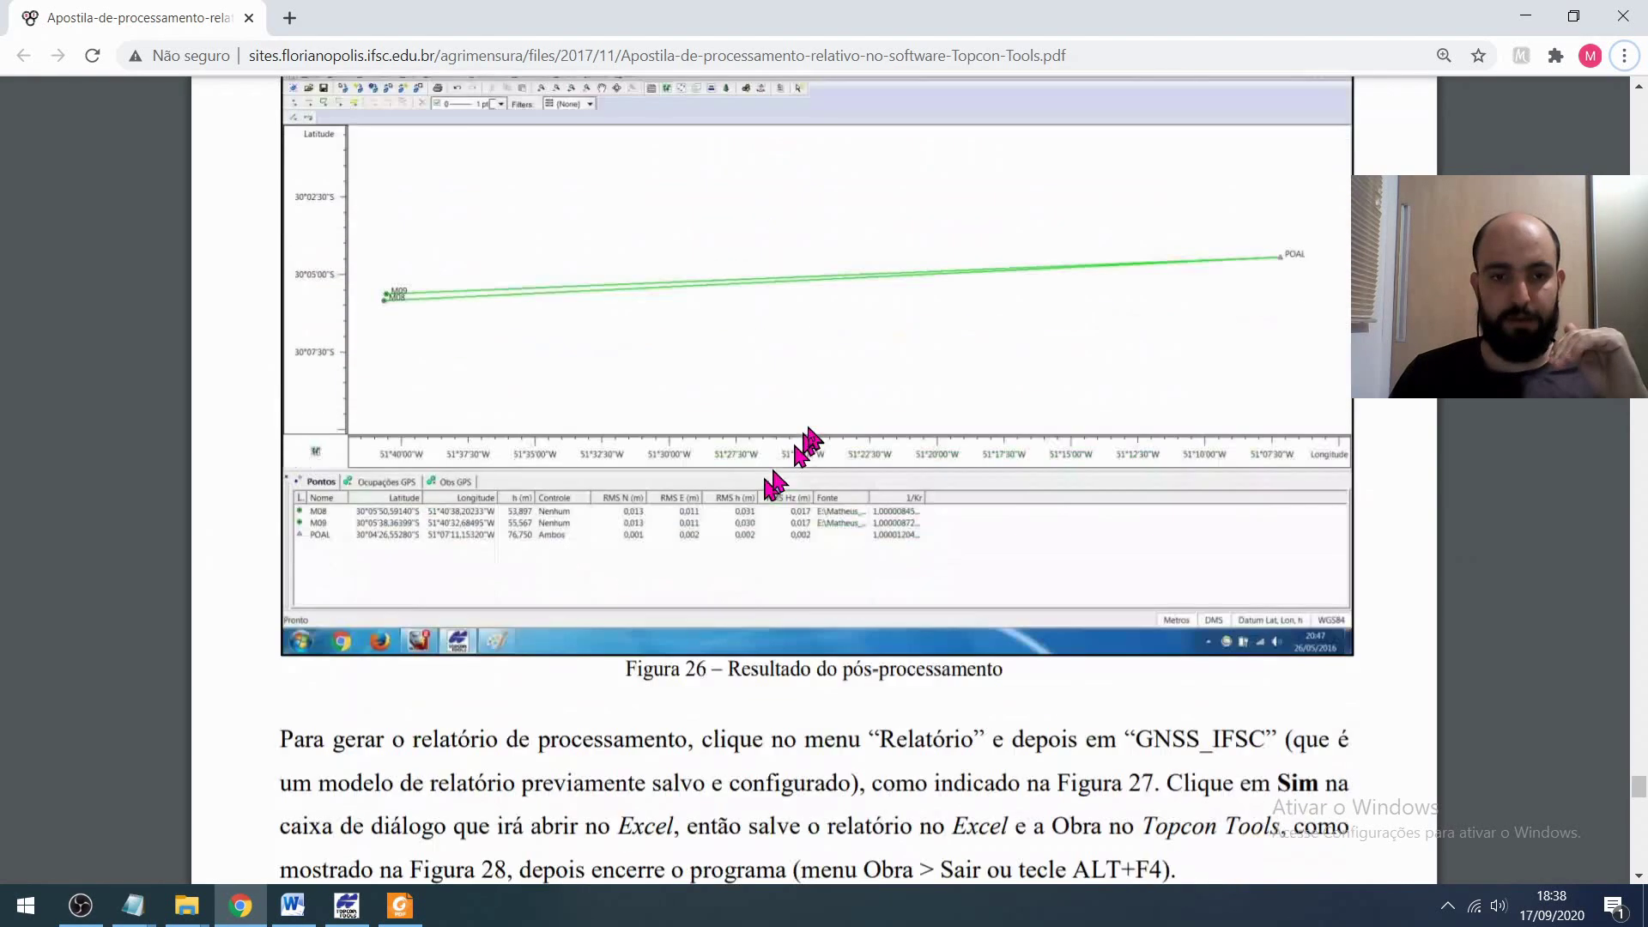
pyautogui.scroll(-11, 807, 442)
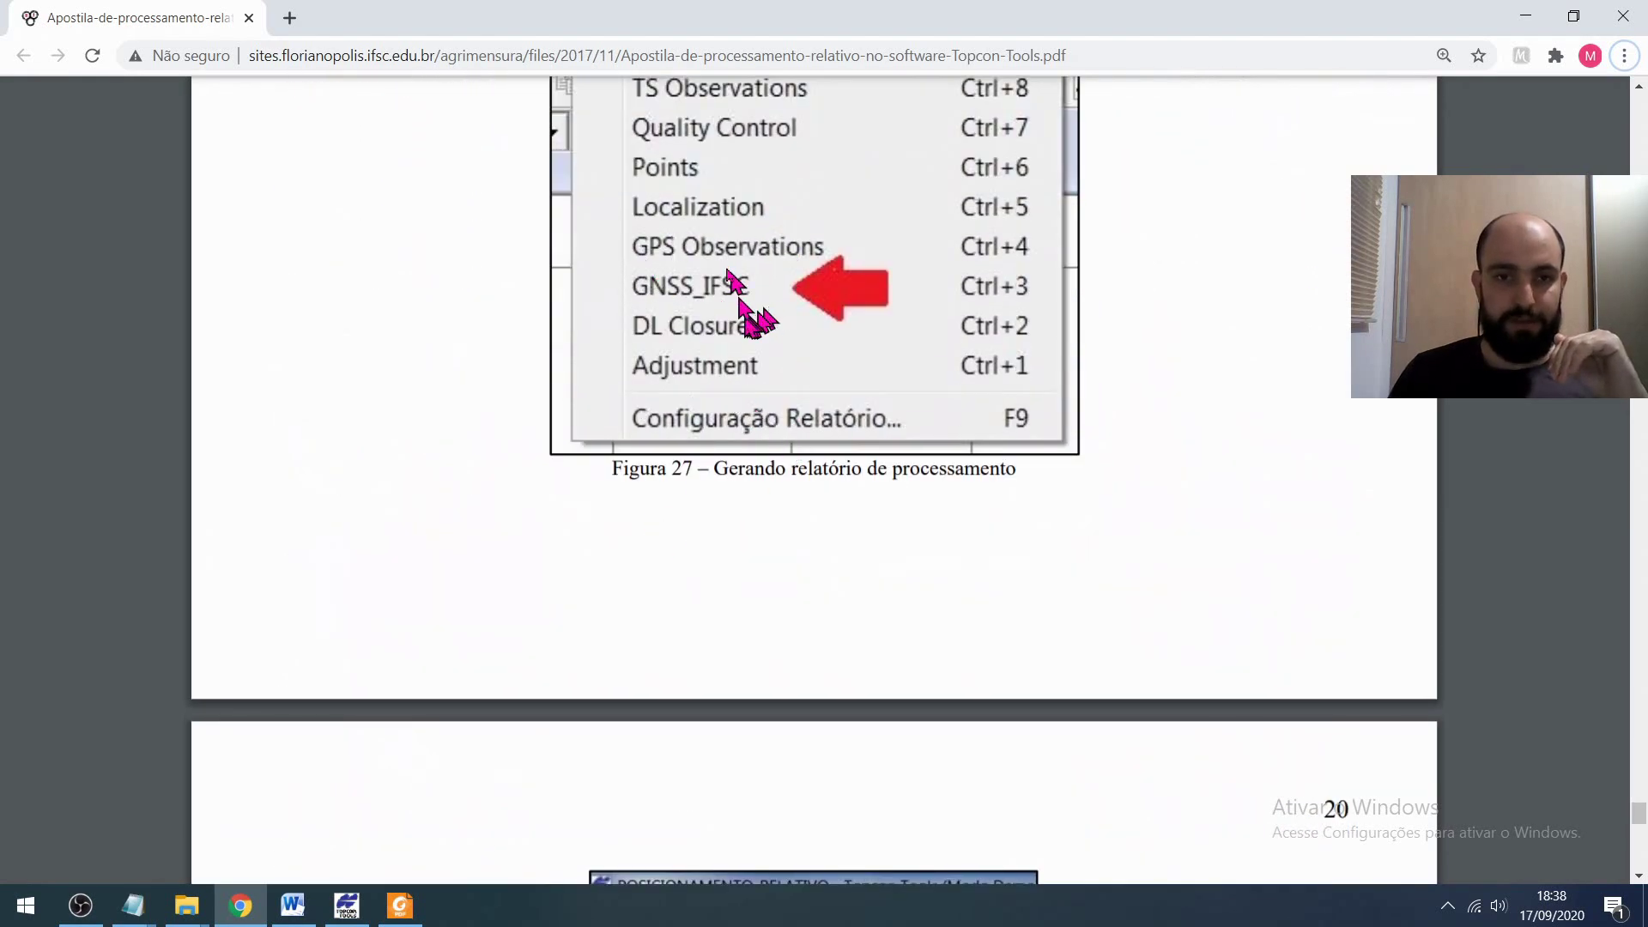
# - Review the handout's instructions on generating the GNSS_IFSC processing report and saving the job, including Figure 27 and the following figure
pyautogui.scroll(5, 756, 344)
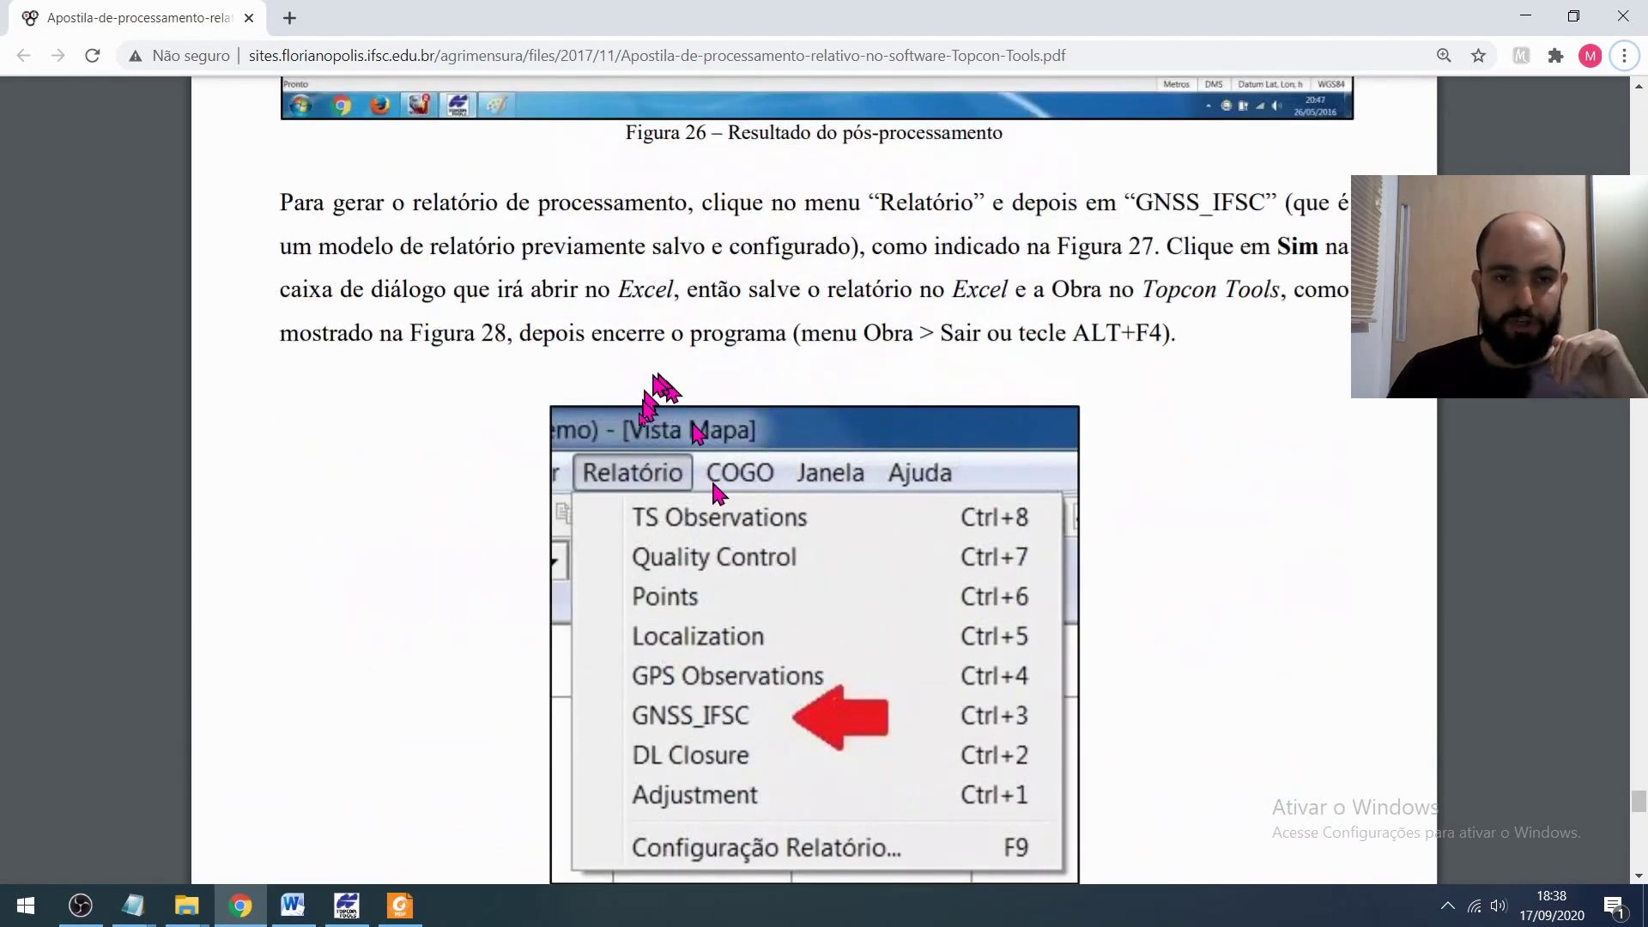
pyautogui.scroll(-4, 770, 631)
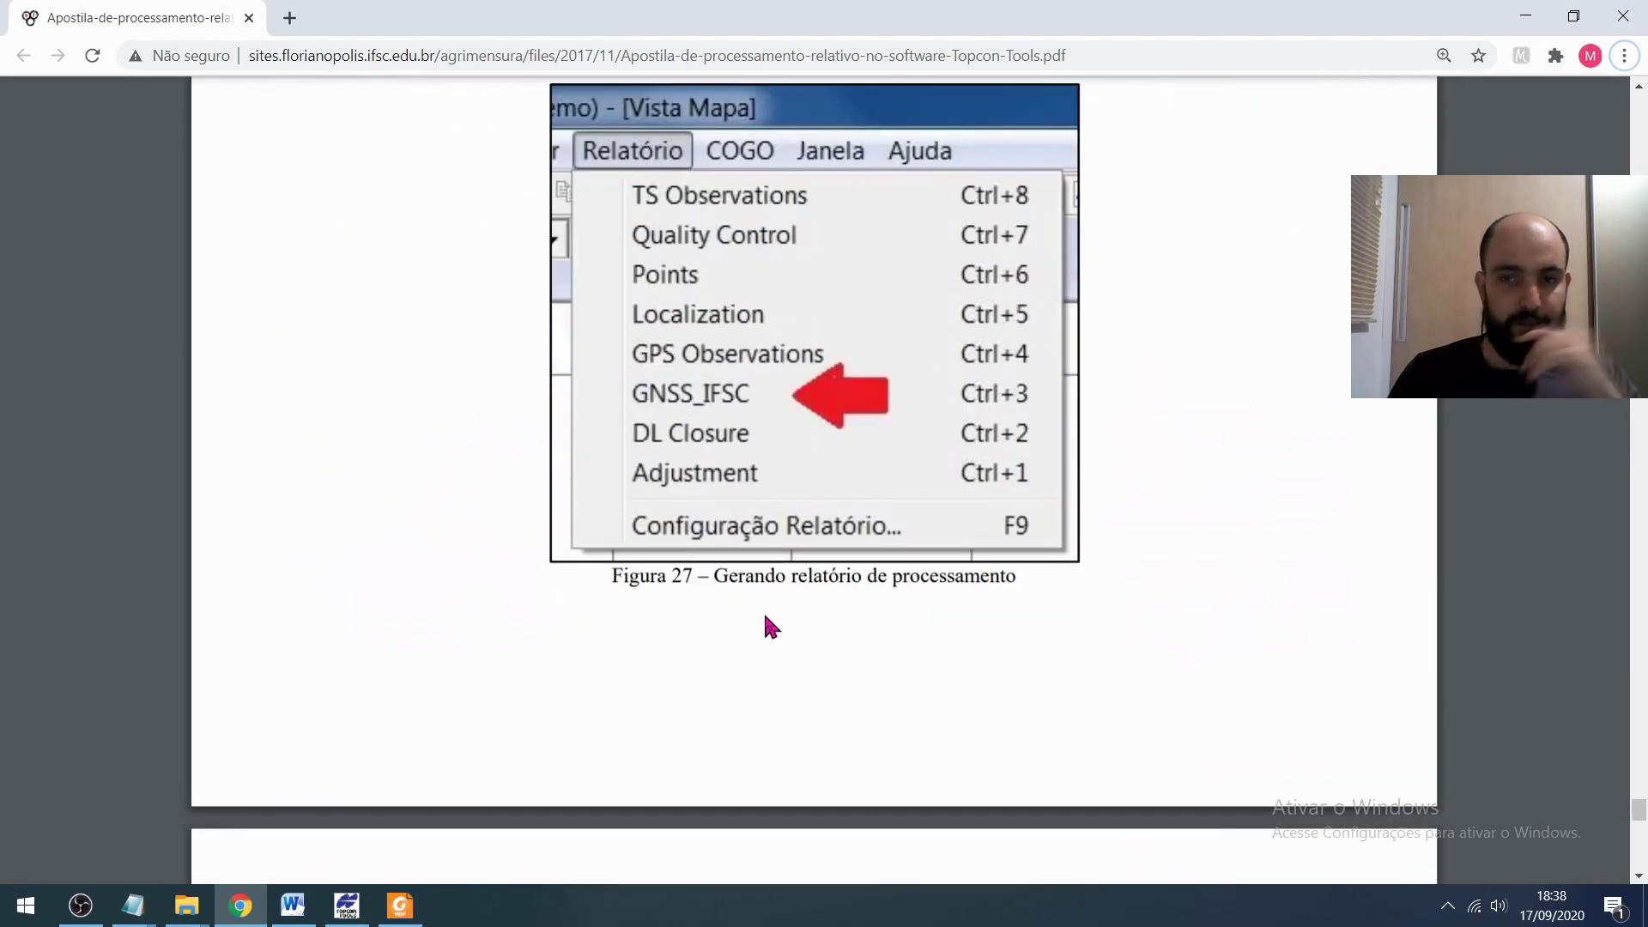
pyautogui.scroll(-7, 767, 625)
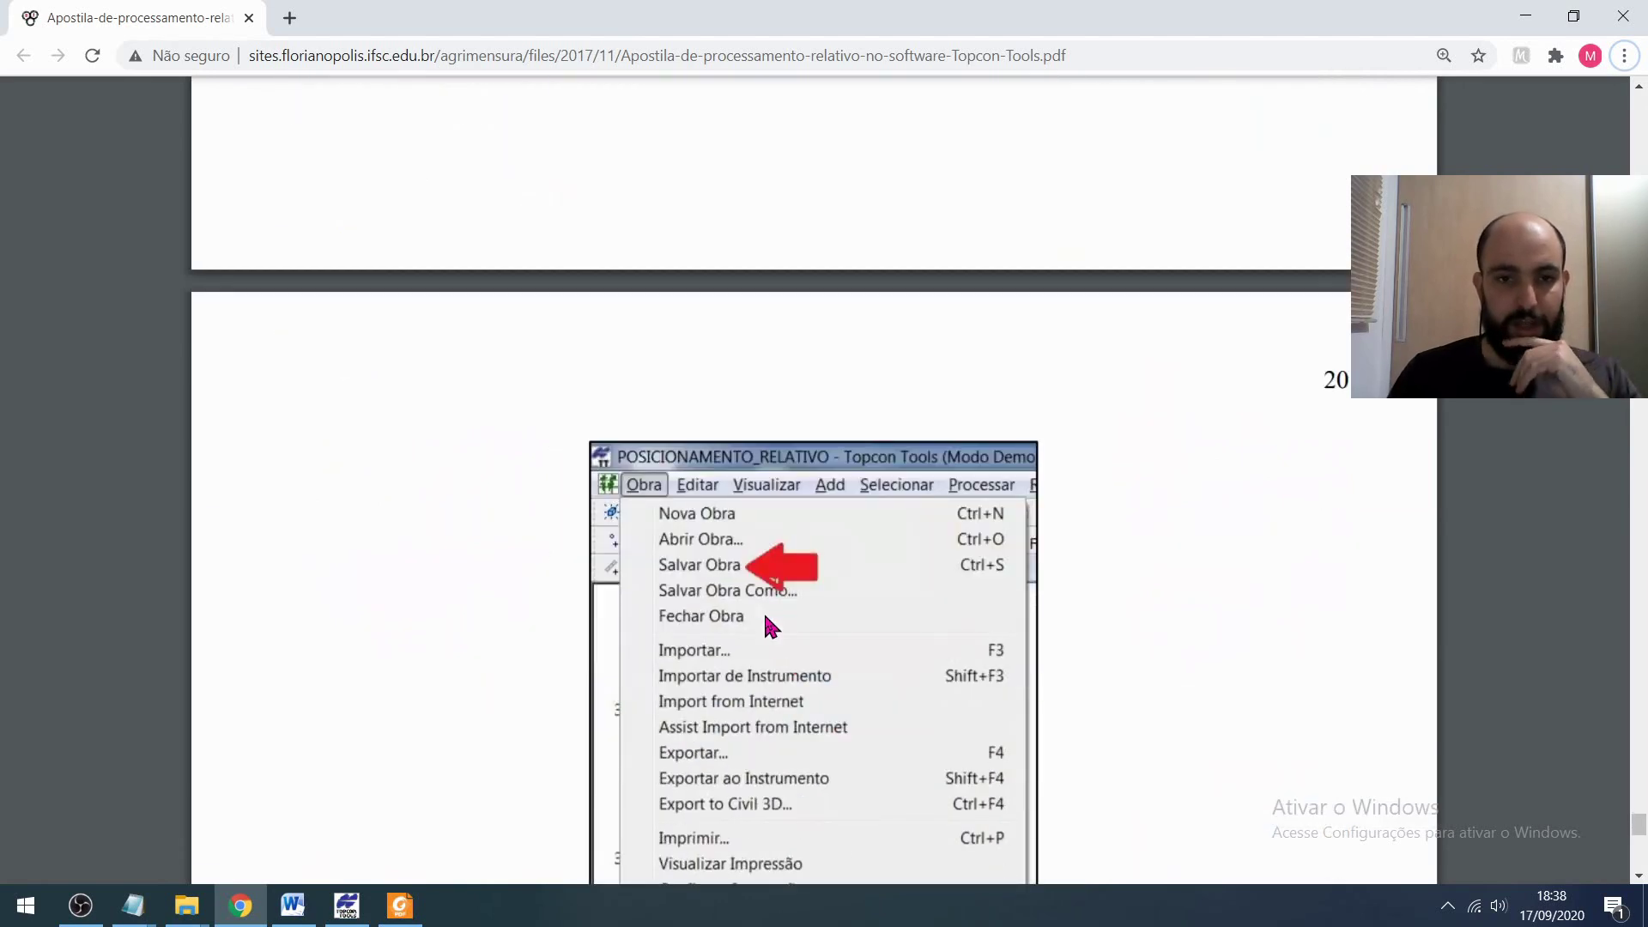
pyautogui.scroll(-6, 766, 618)
# - Switch to Topcon Tools and save the Exercicio 2 - relativo job under its existing name
pyautogui.click(346, 906)
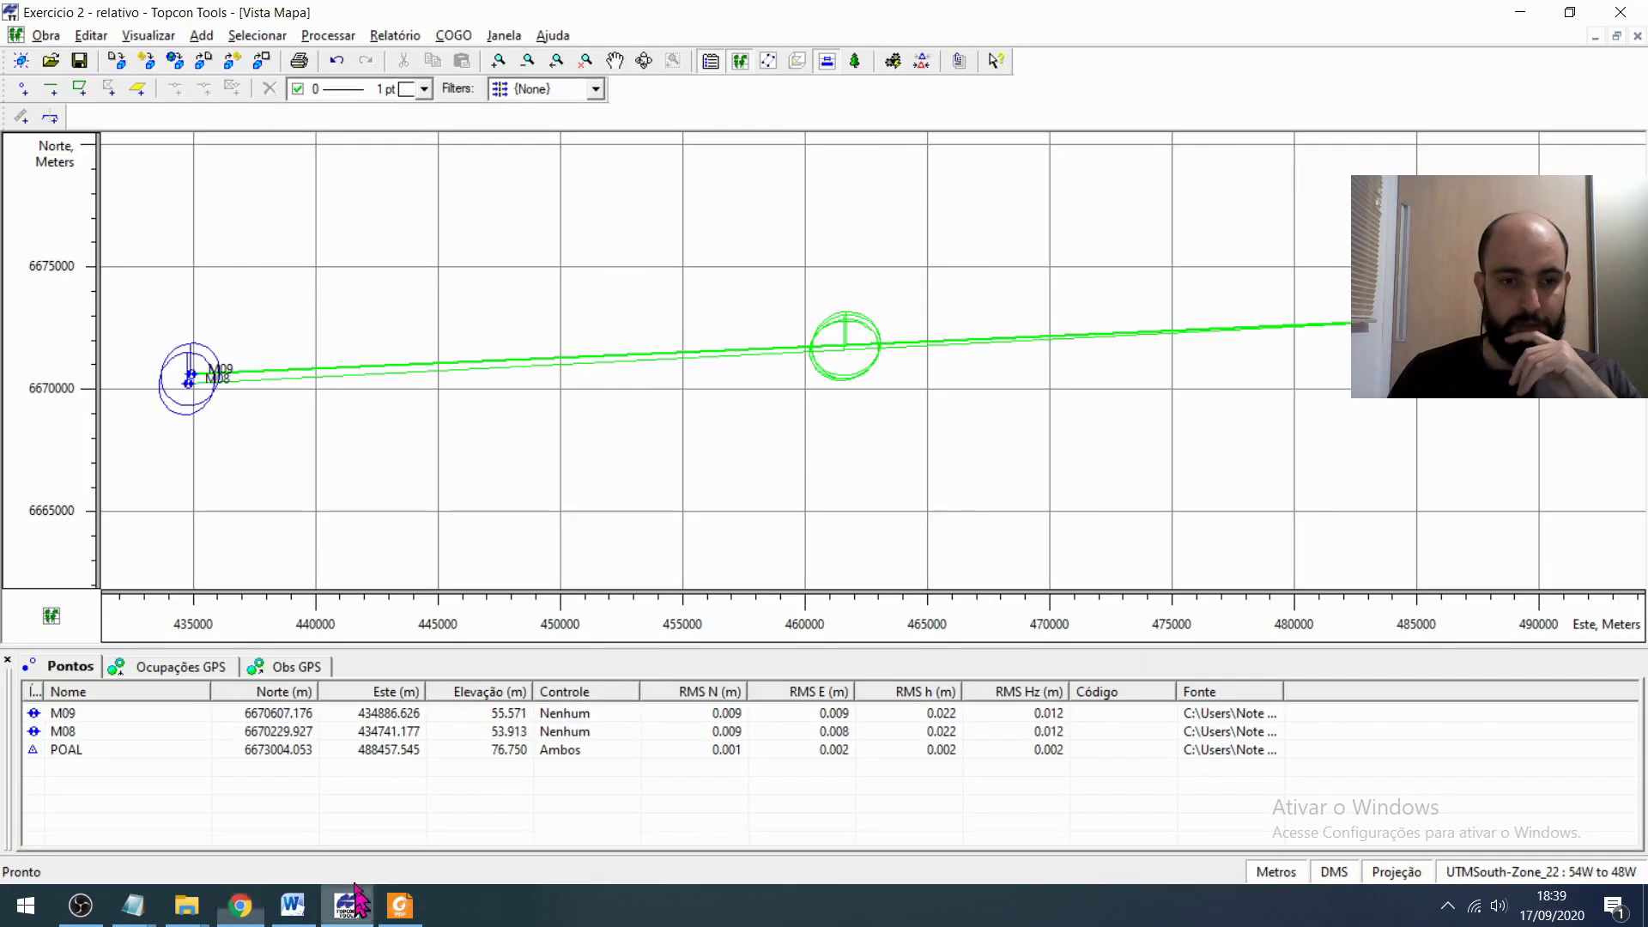
pyautogui.click(46, 36)
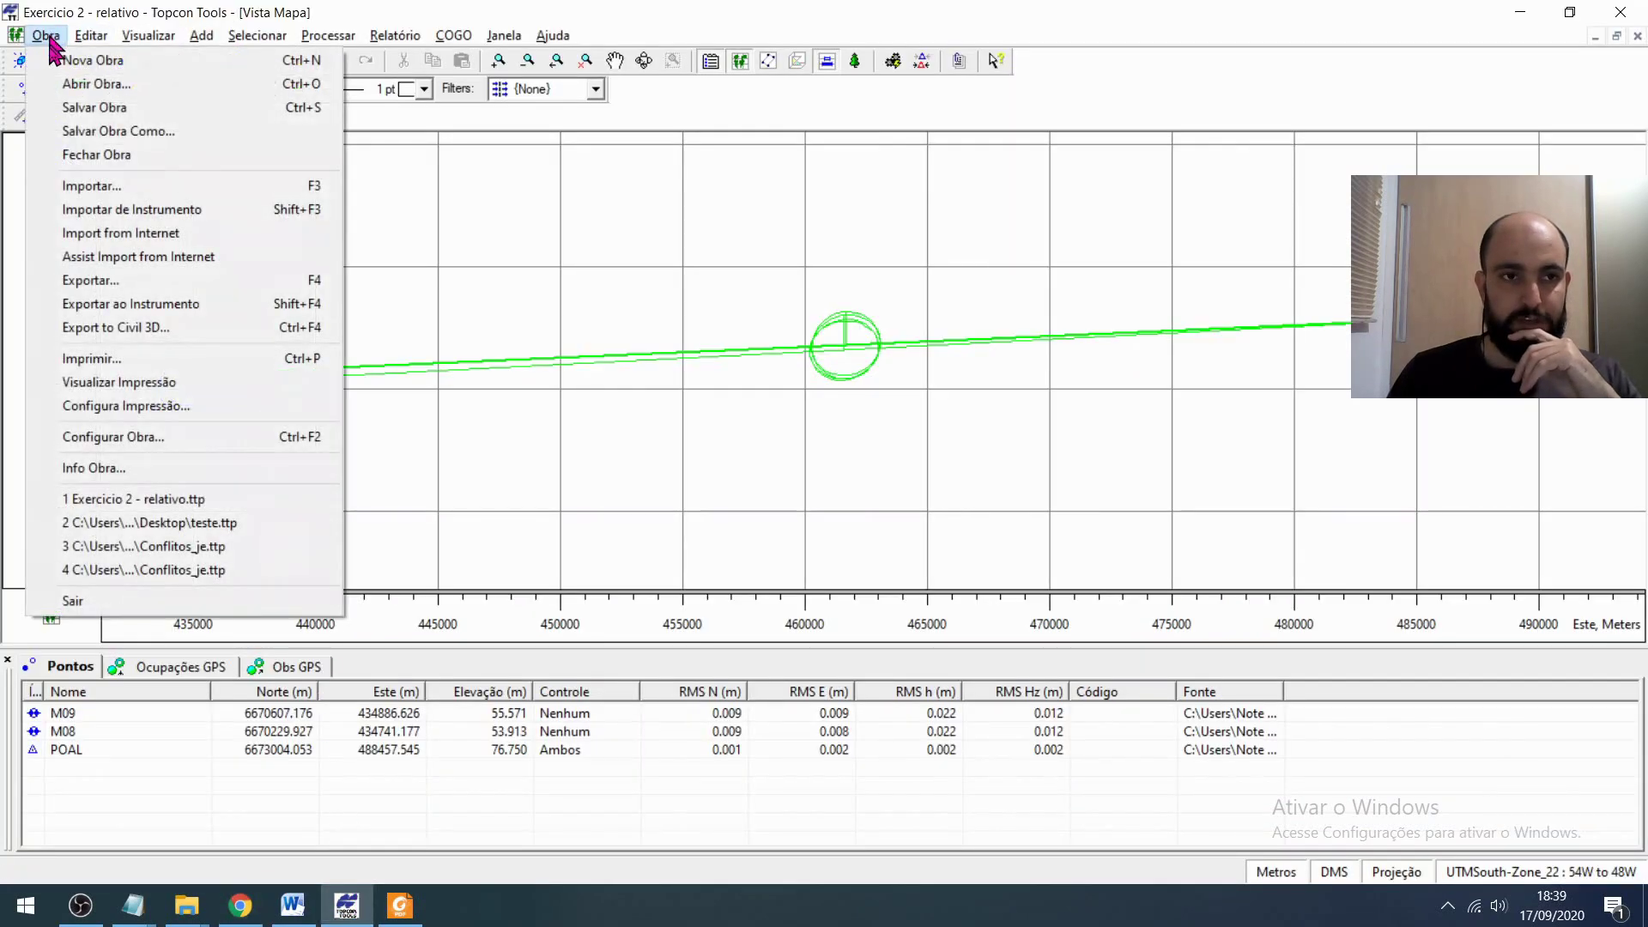
pyautogui.click(83, 107)
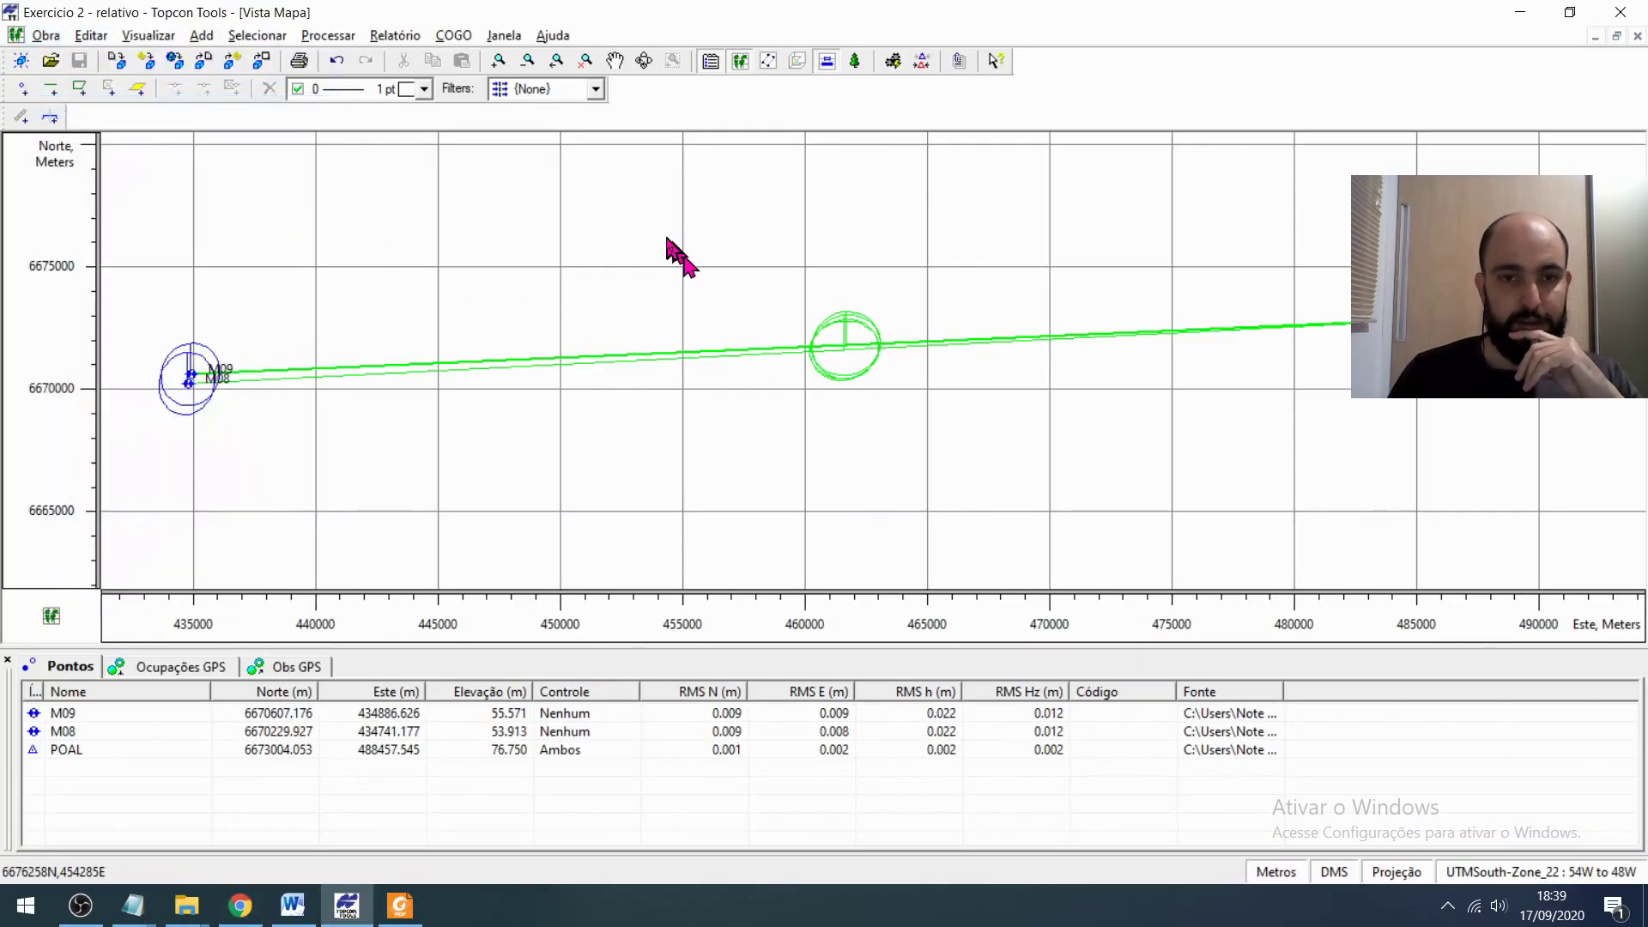